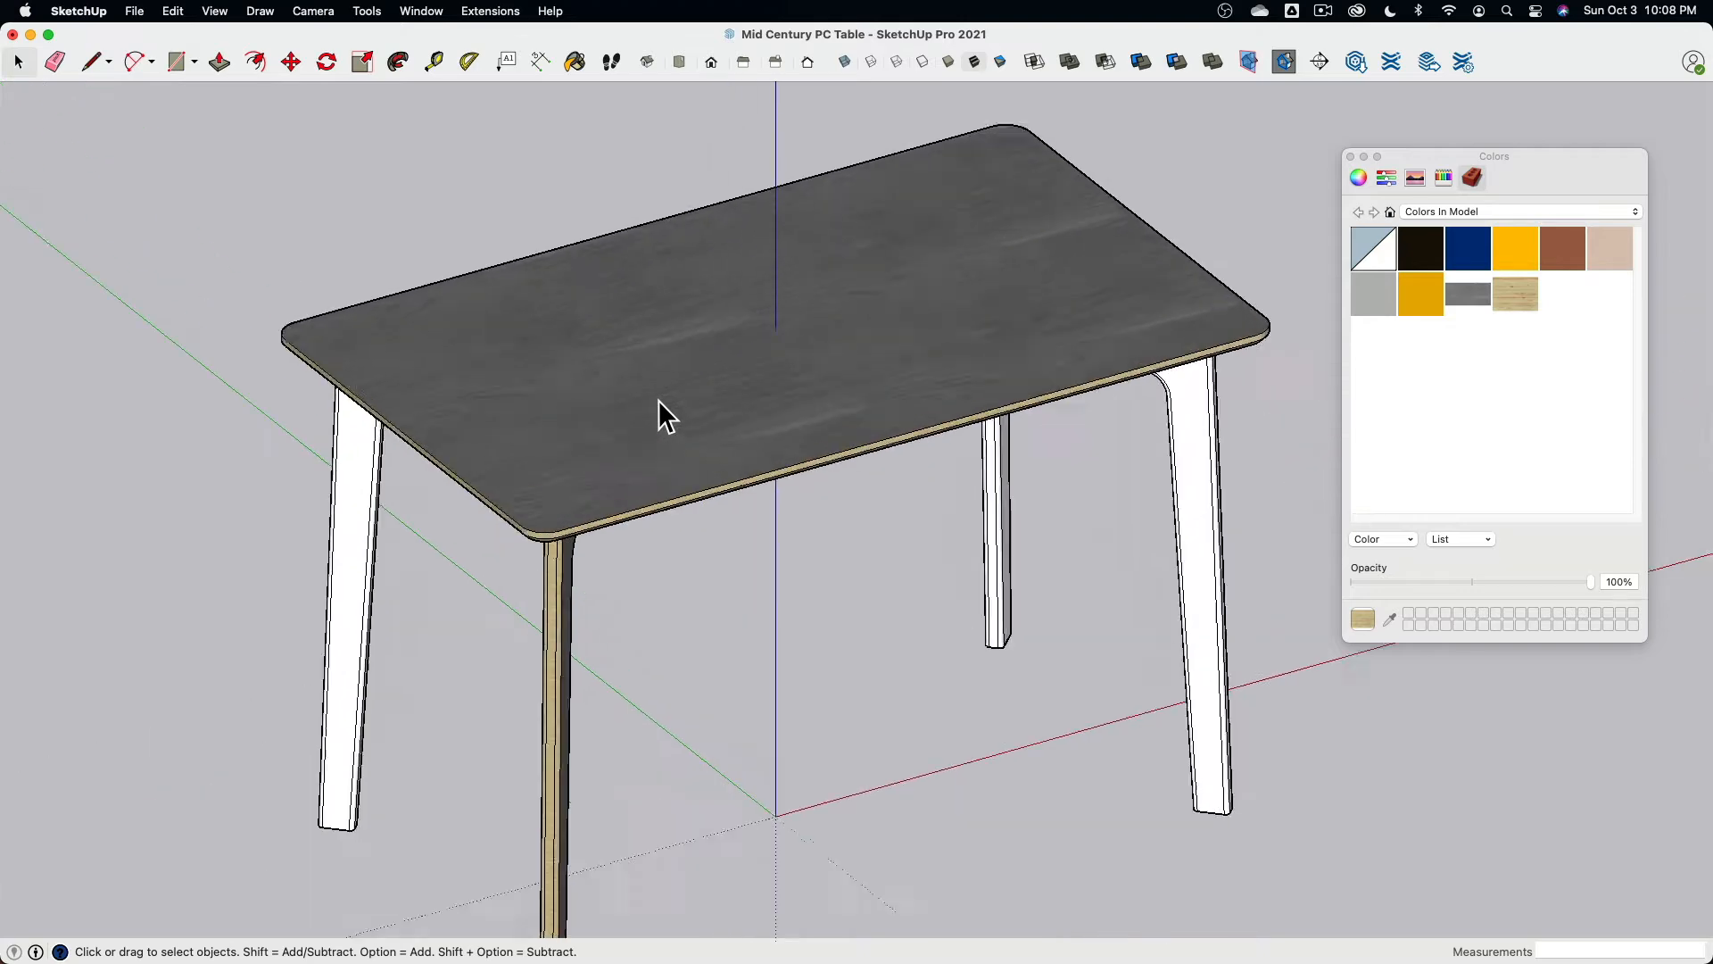
# Step: Examine the textured tabletop, its plywood edge and the front leg up close
pyautogui.moveTo(657, 410); pyautogui.dragTo(678, 576, button='middle')
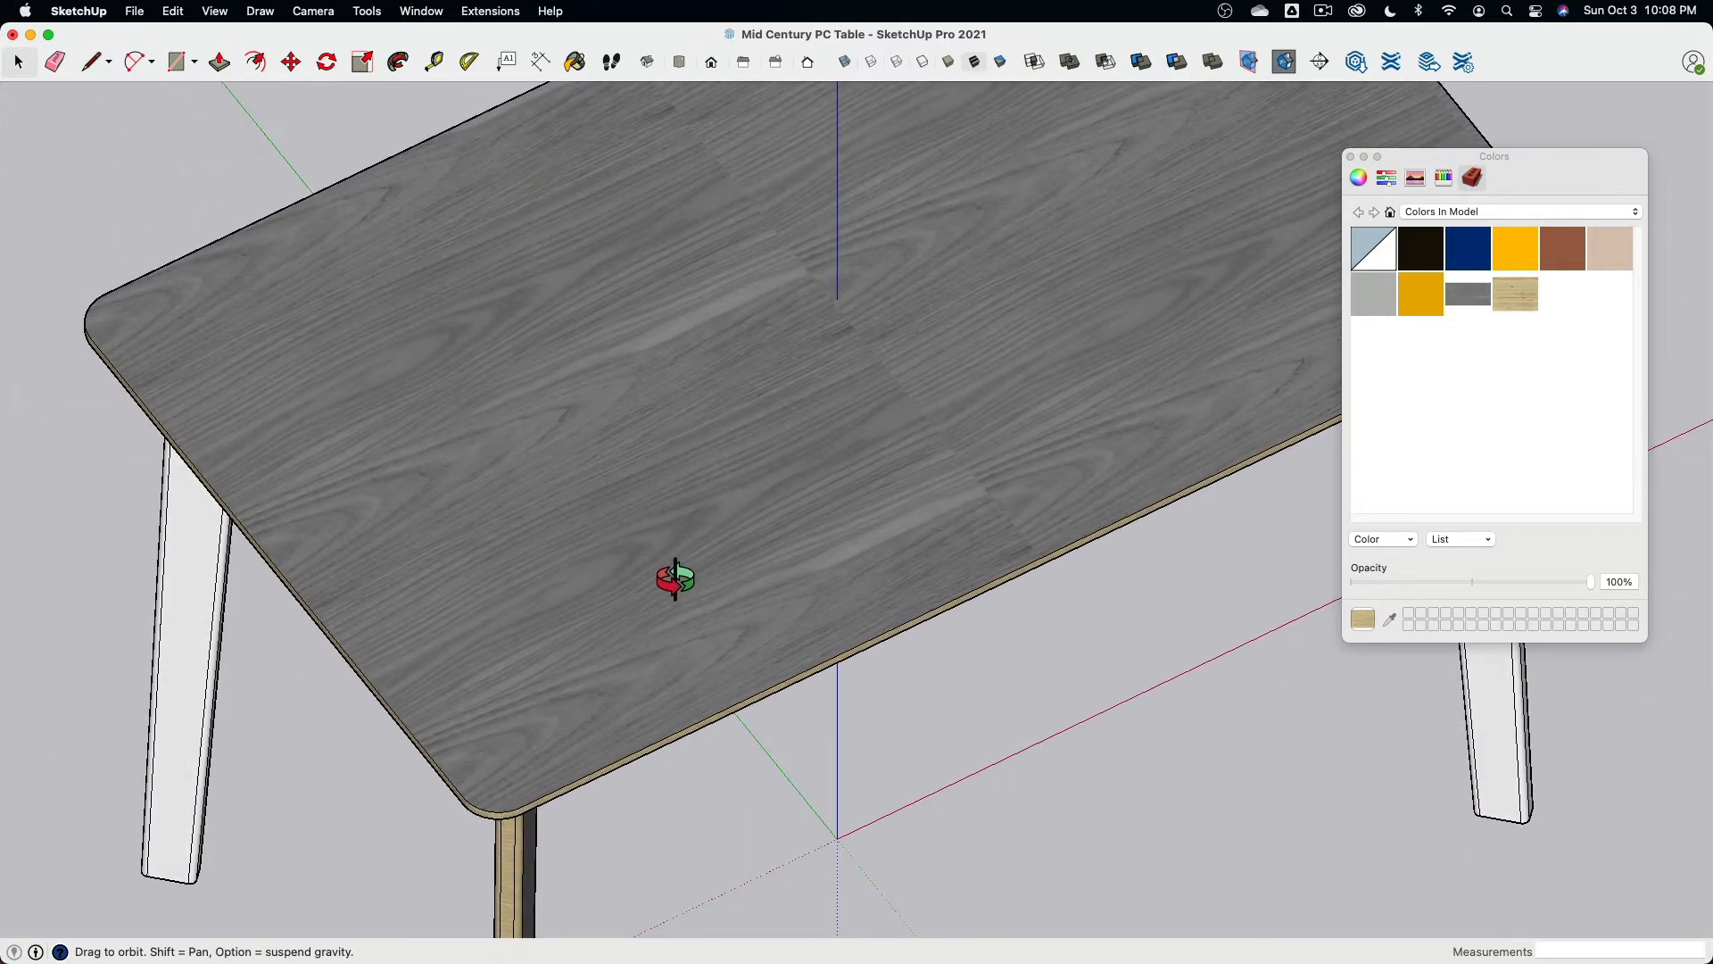
pyautogui.moveTo(677, 577); pyautogui.dragTo(805, 228, button='middle')
pyautogui.scroll(5, 589, 517)
pyautogui.moveTo(689, 512); pyautogui.dragTo(678, 399, button='middle')
pyautogui.scroll(3, 678, 397)
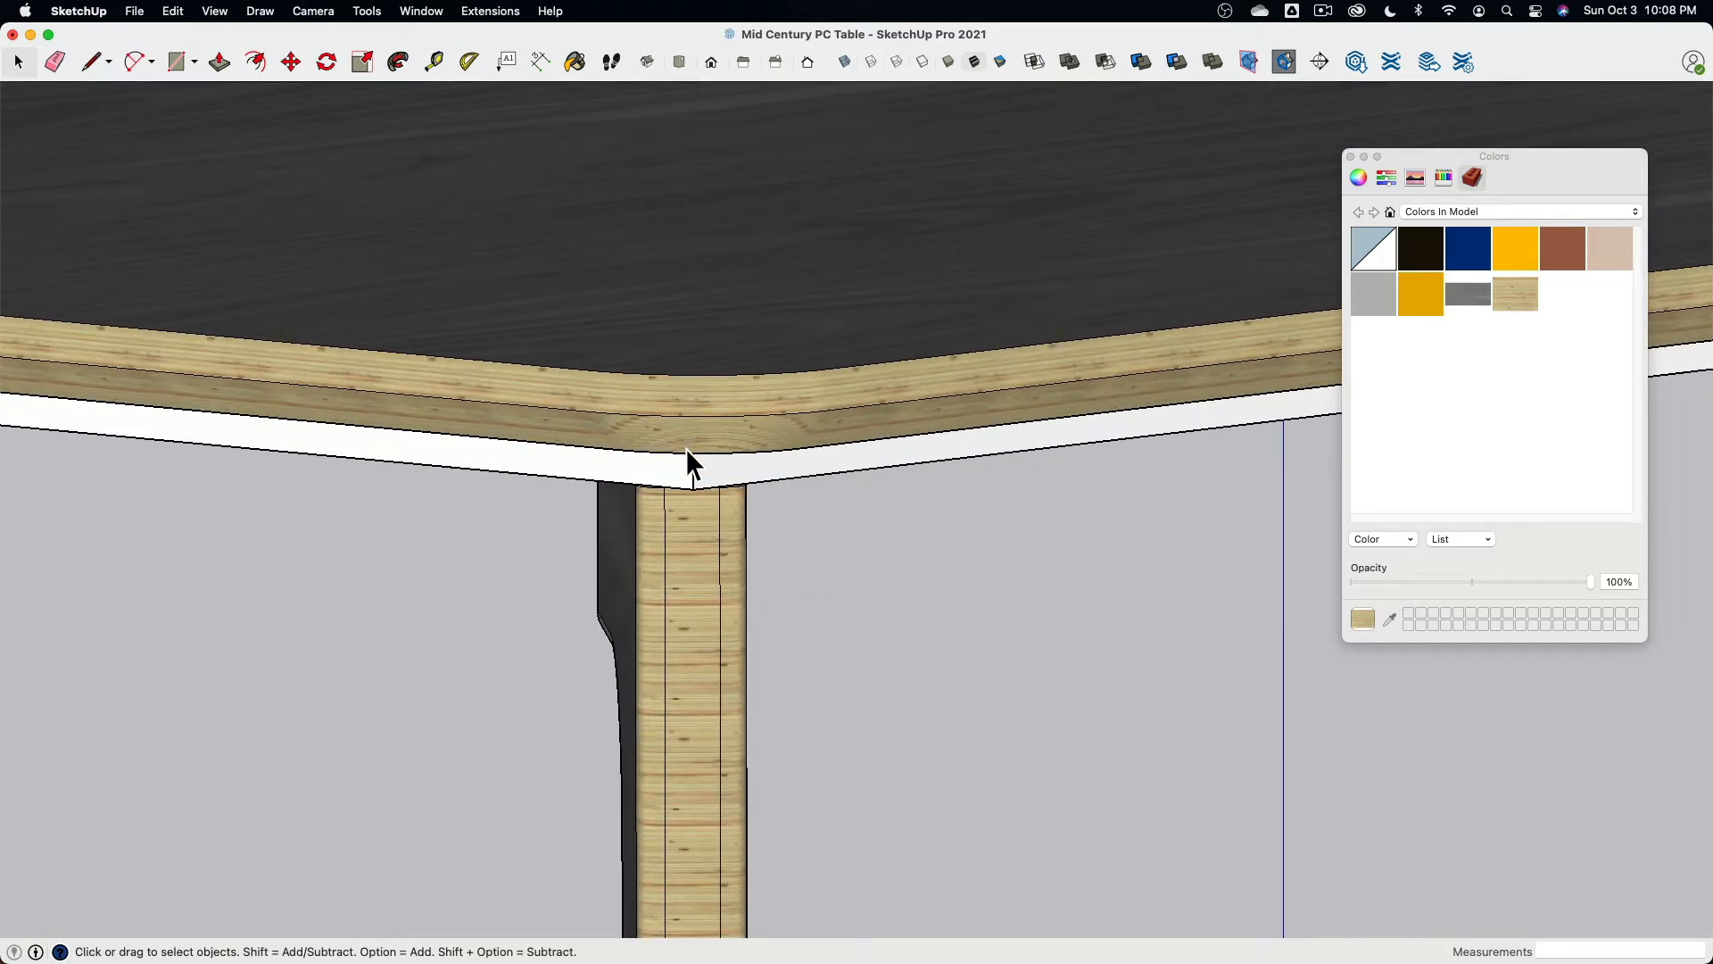
pyautogui.moveTo(780, 607); pyautogui.dragTo(676, 544, button='middle')
# Step: Open the front leg for editing and bring up ThruPaint's visual texture handles on its plywood edge face
pyautogui.doubleClick(674, 546)
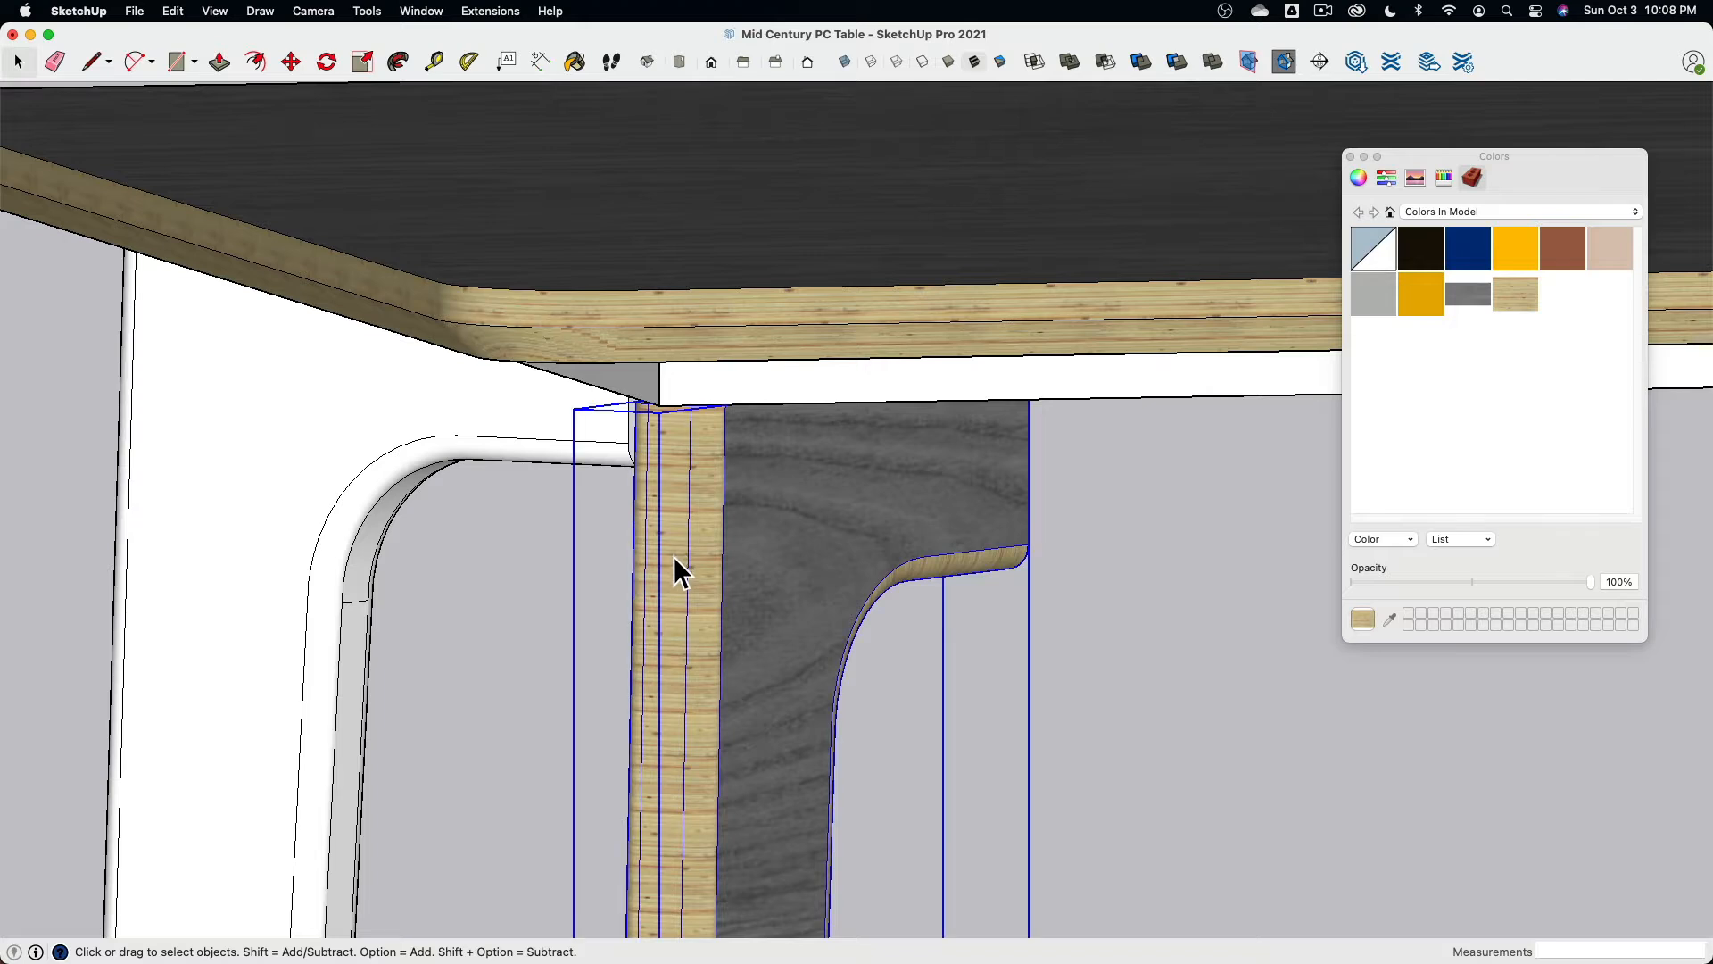
pyautogui.click(367, 11)
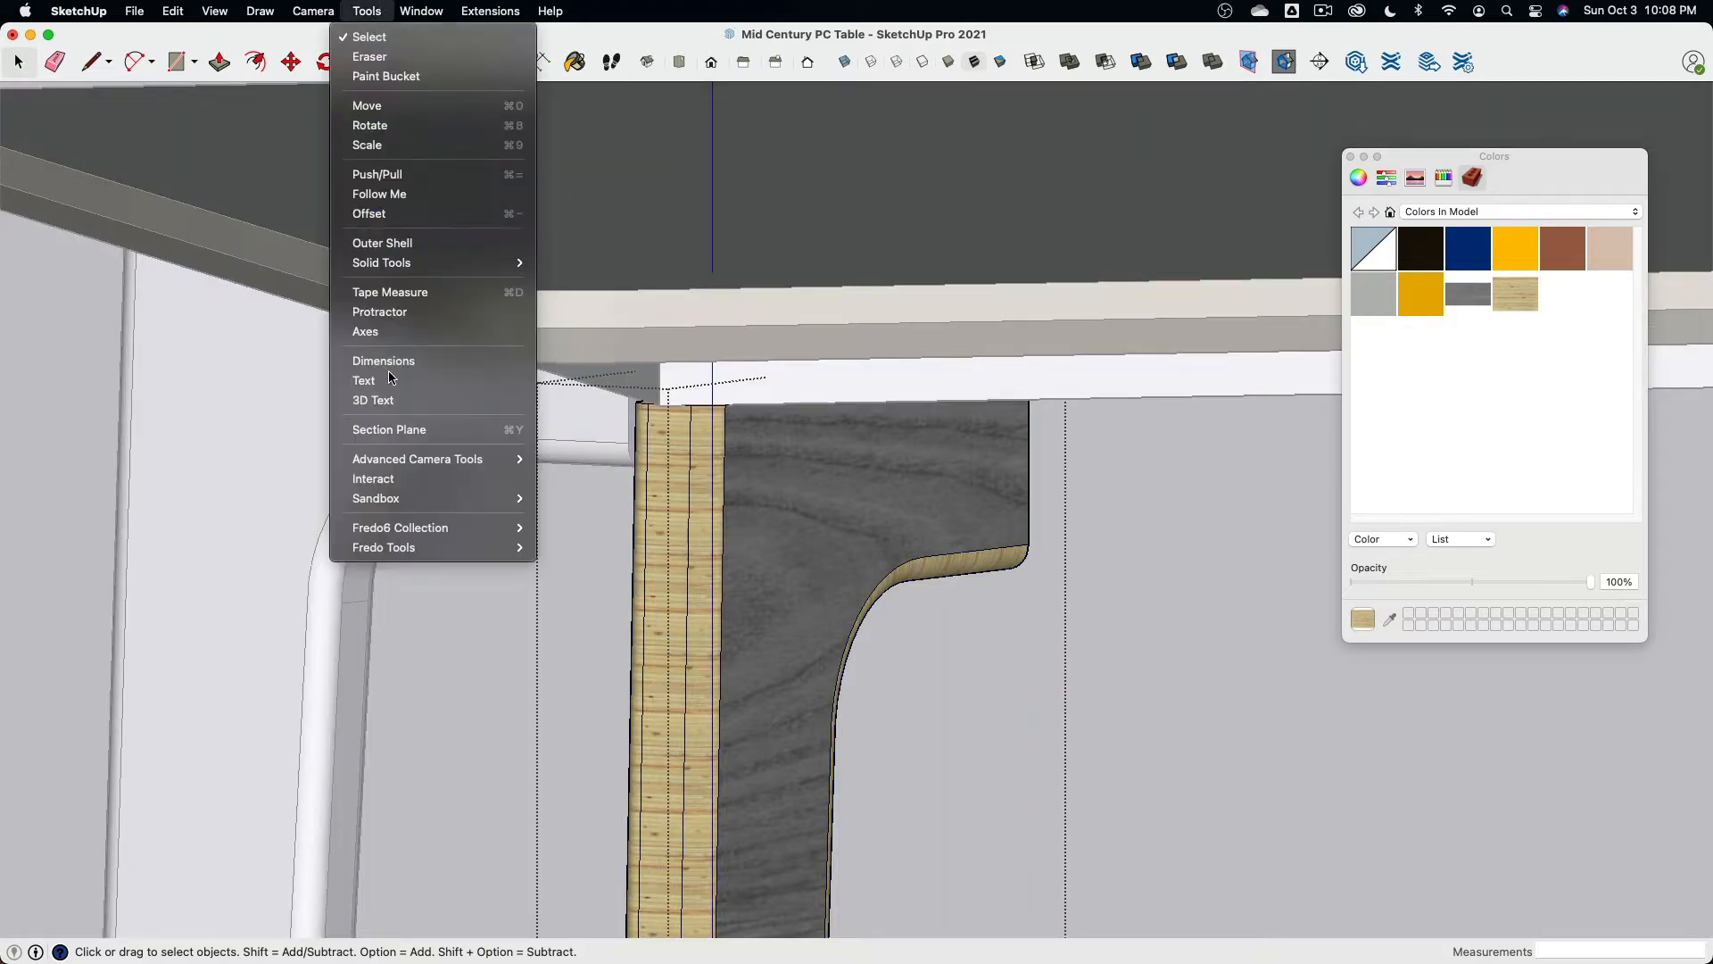
pyautogui.moveTo(424, 554)
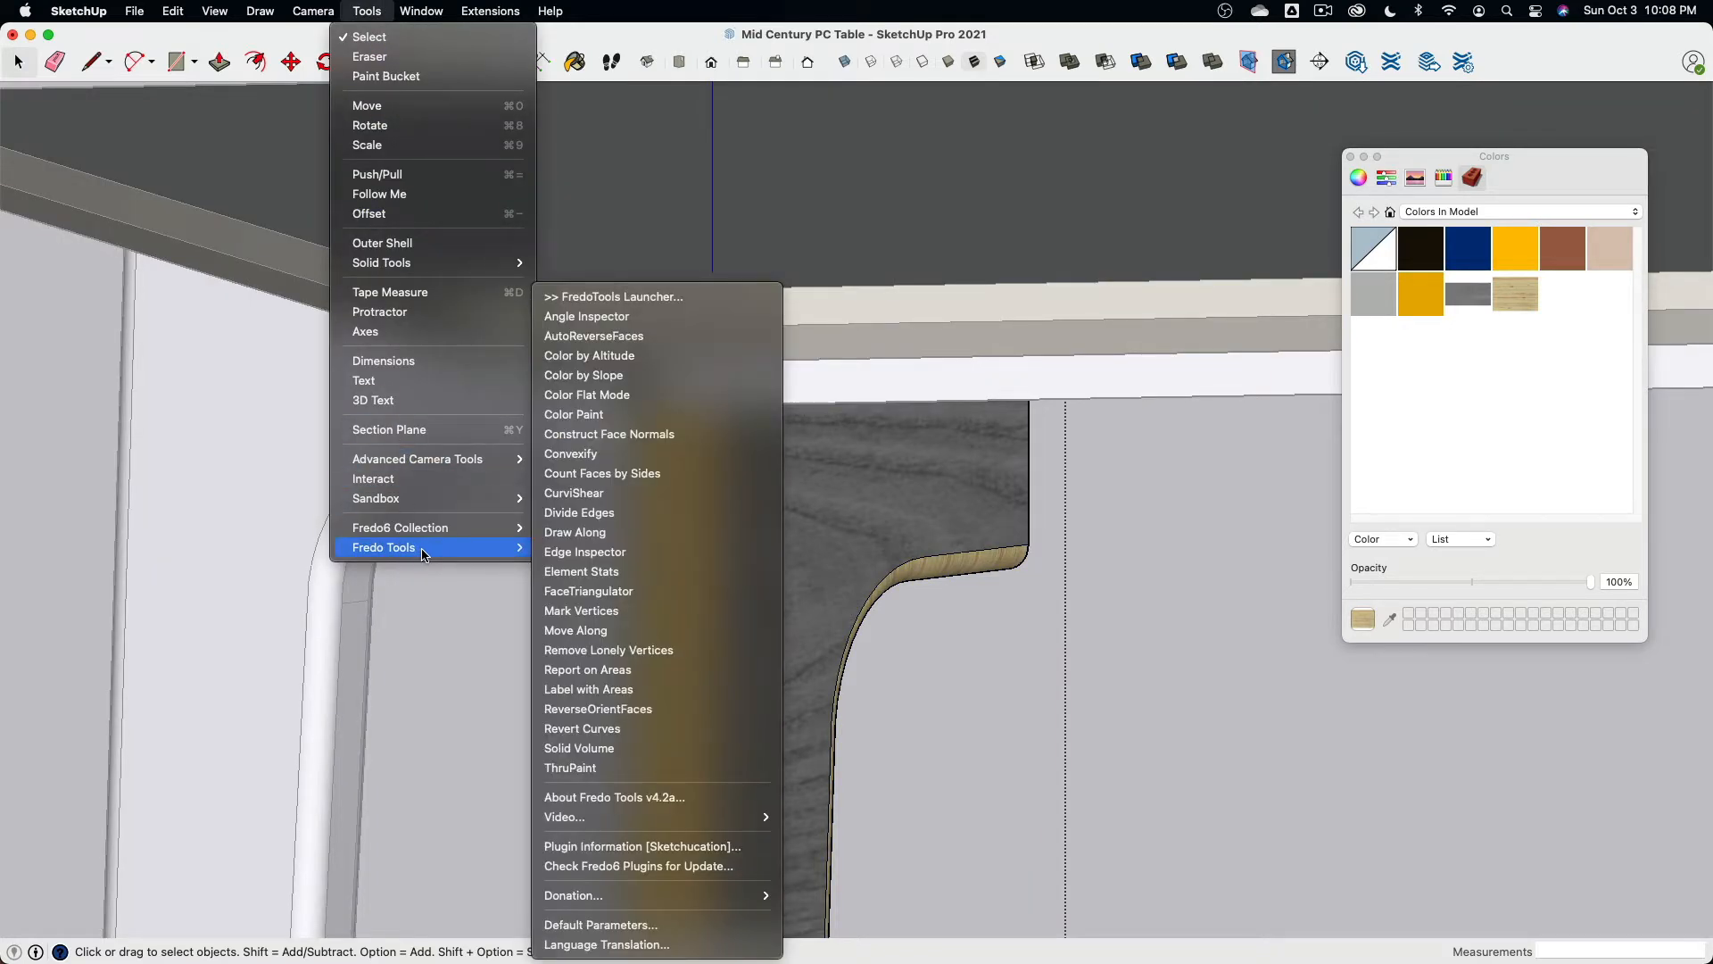
pyautogui.click(660, 769)
pyautogui.click(665, 555)
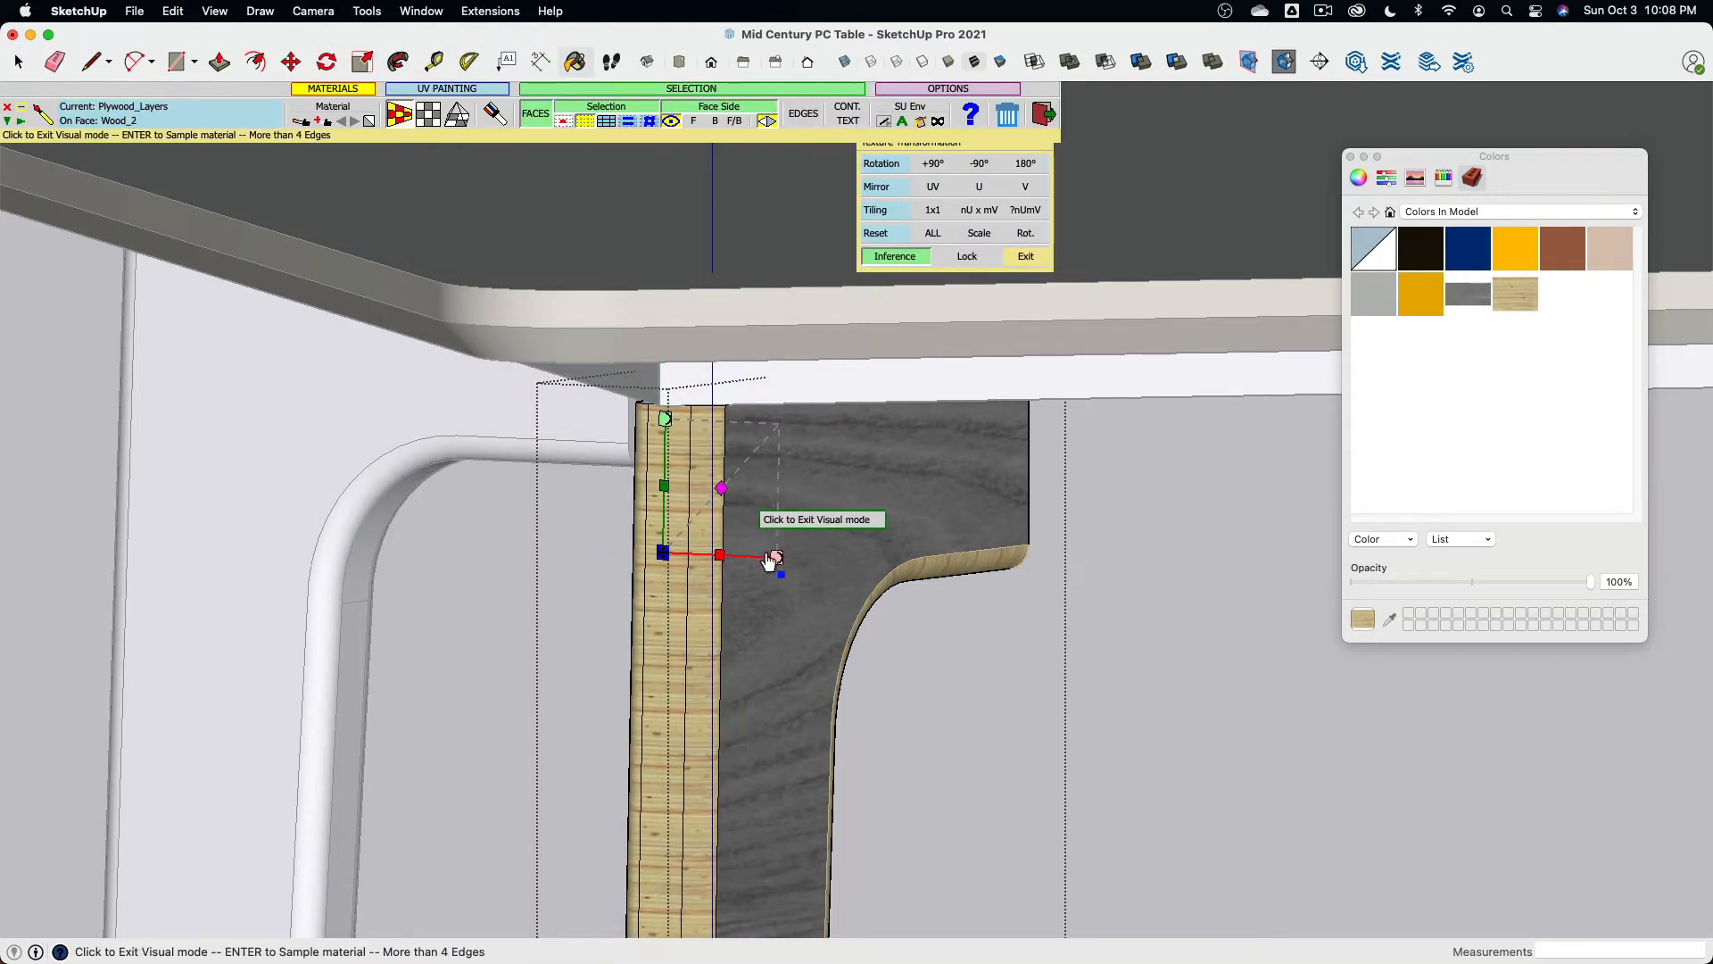
pyautogui.moveTo(778, 560)
pyautogui.mouseDown()
pyautogui.moveTo(749, 677)
pyautogui.moveTo(661, 700)
pyautogui.moveTo(764, 562)
pyautogui.mouseUp()
pyautogui.moveTo(765, 562); pyautogui.dragTo(698, 374, button='middle')
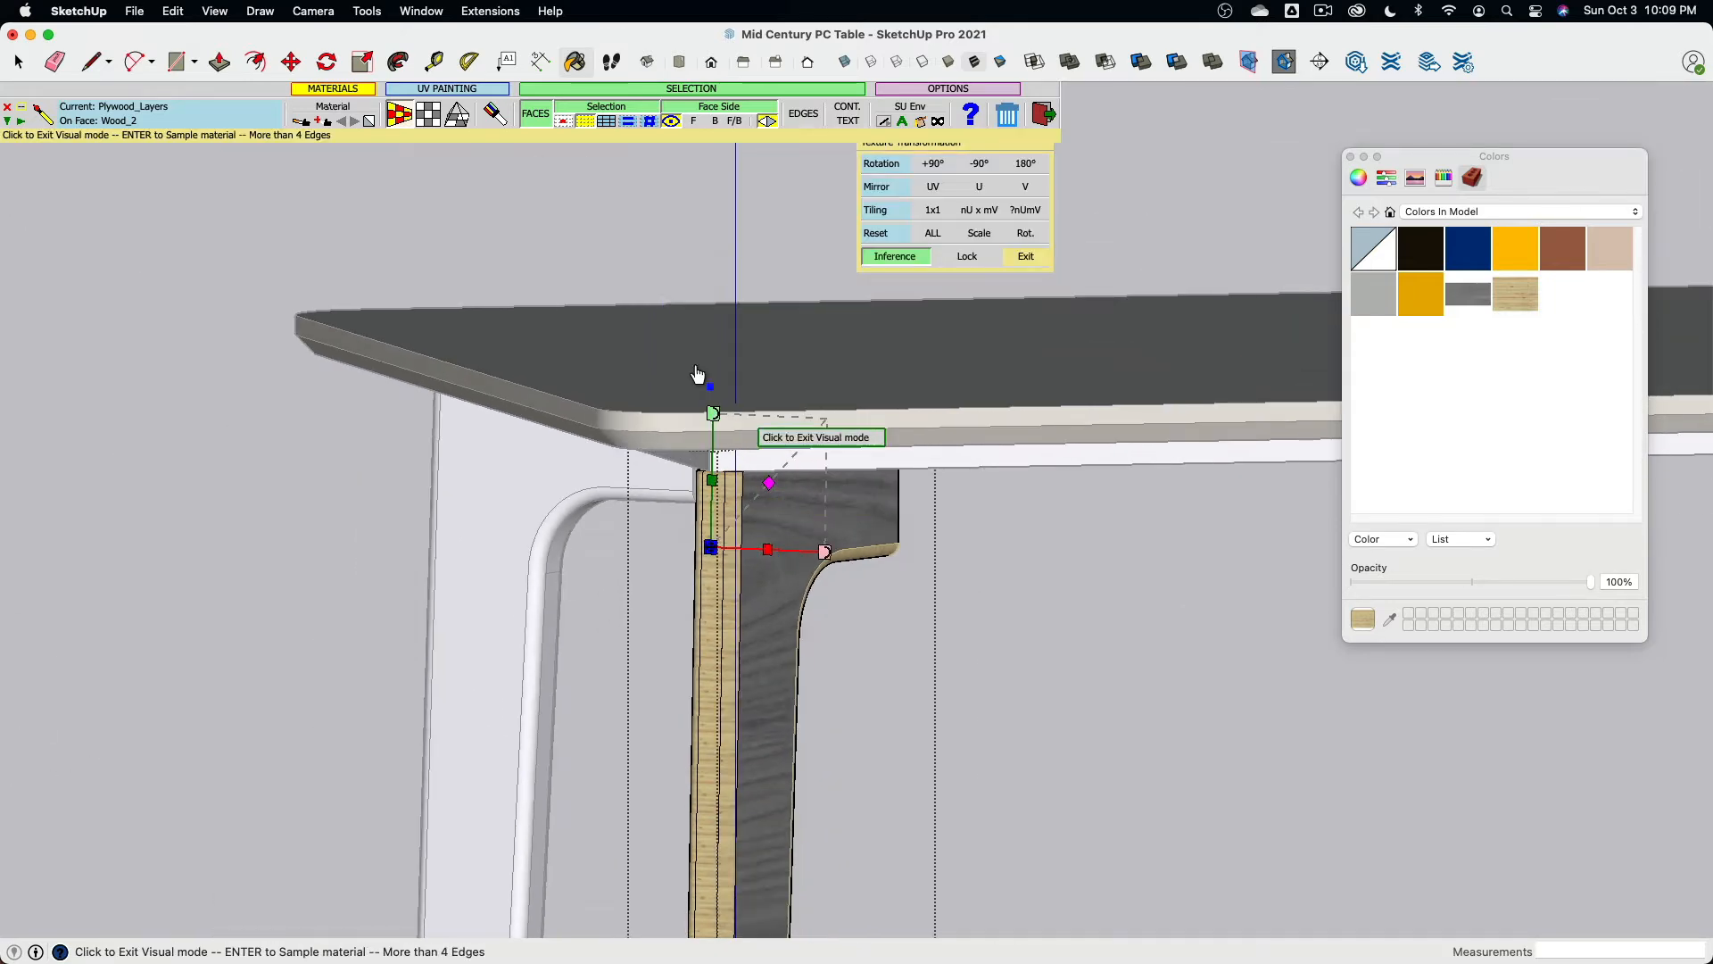
# Step: Switch to Chrome, look over the texture categories on the SketchUp Texture Club site, and return to the FredoTools page
pyautogui.press('super+Tab')
pyautogui.press('super+Tab')
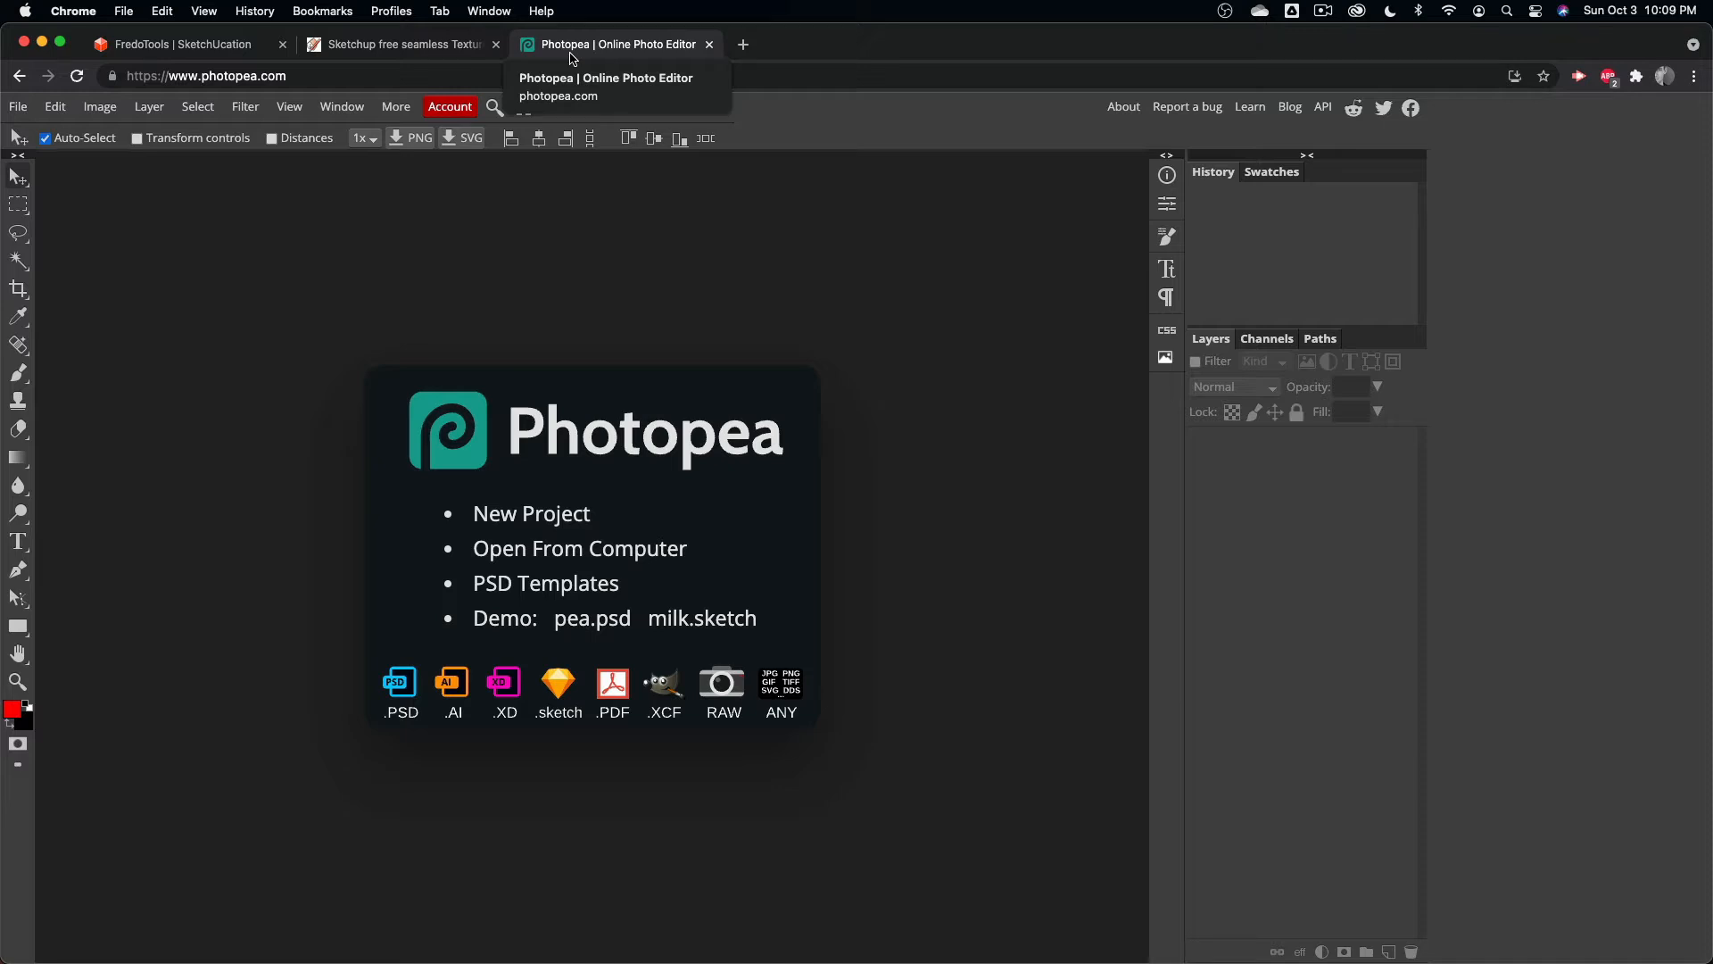
pyautogui.click(412, 51)
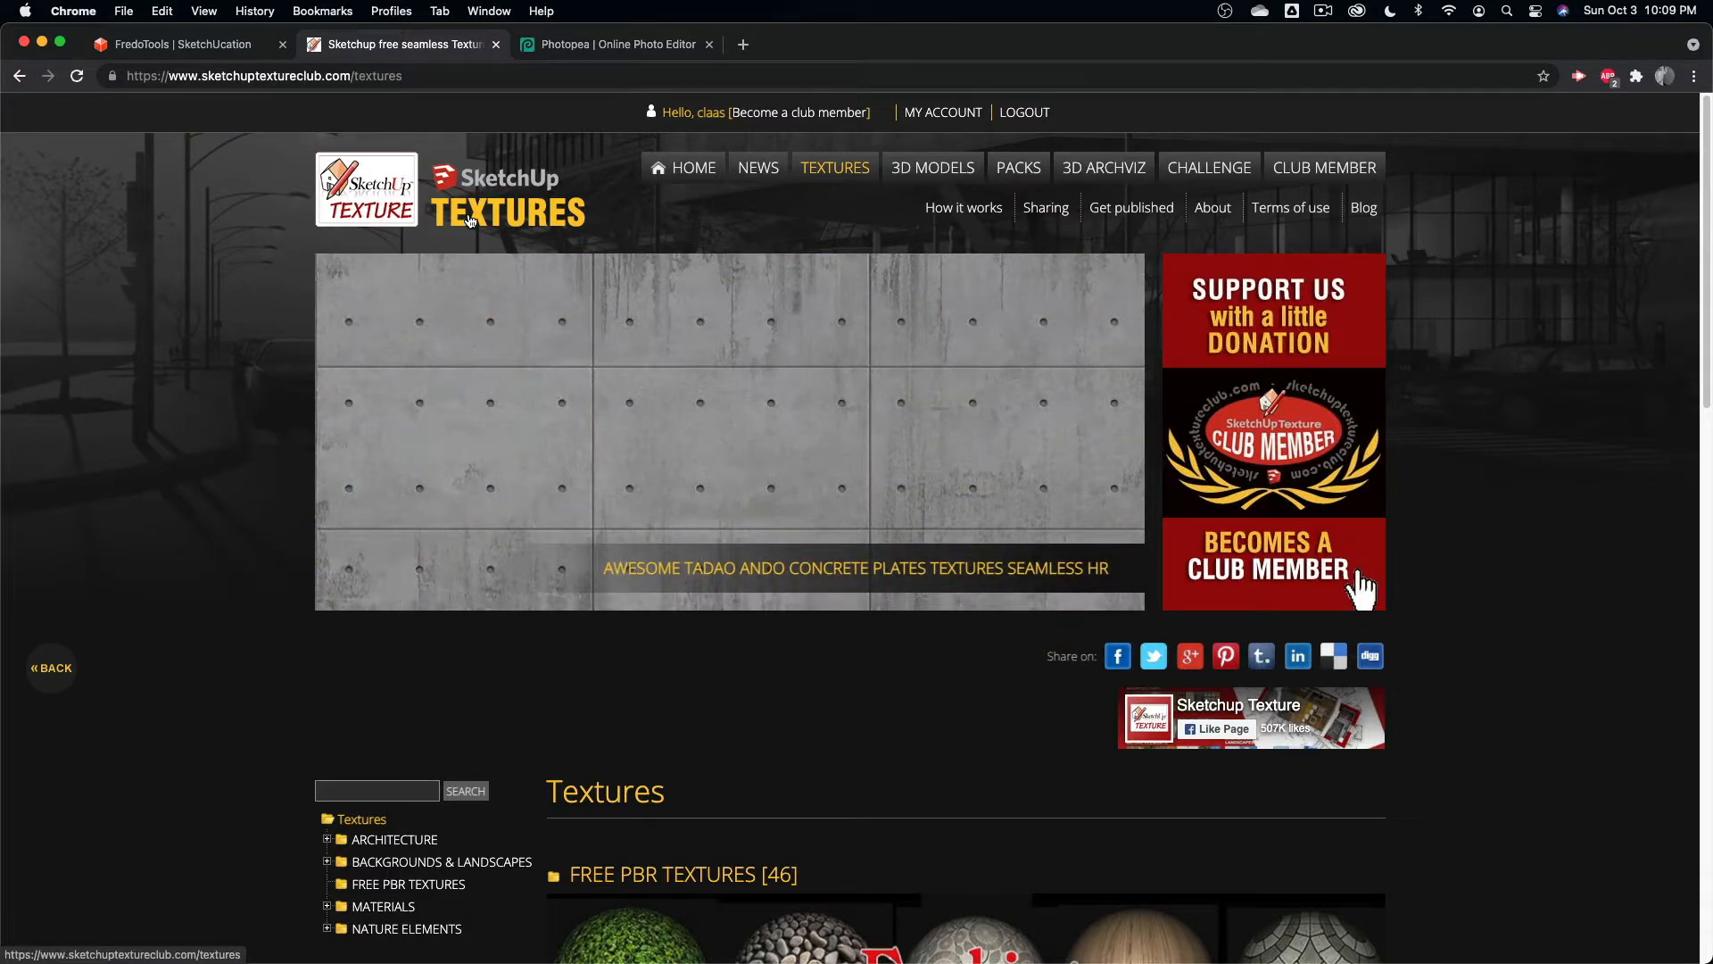
pyautogui.scroll(-5, 428, 308)
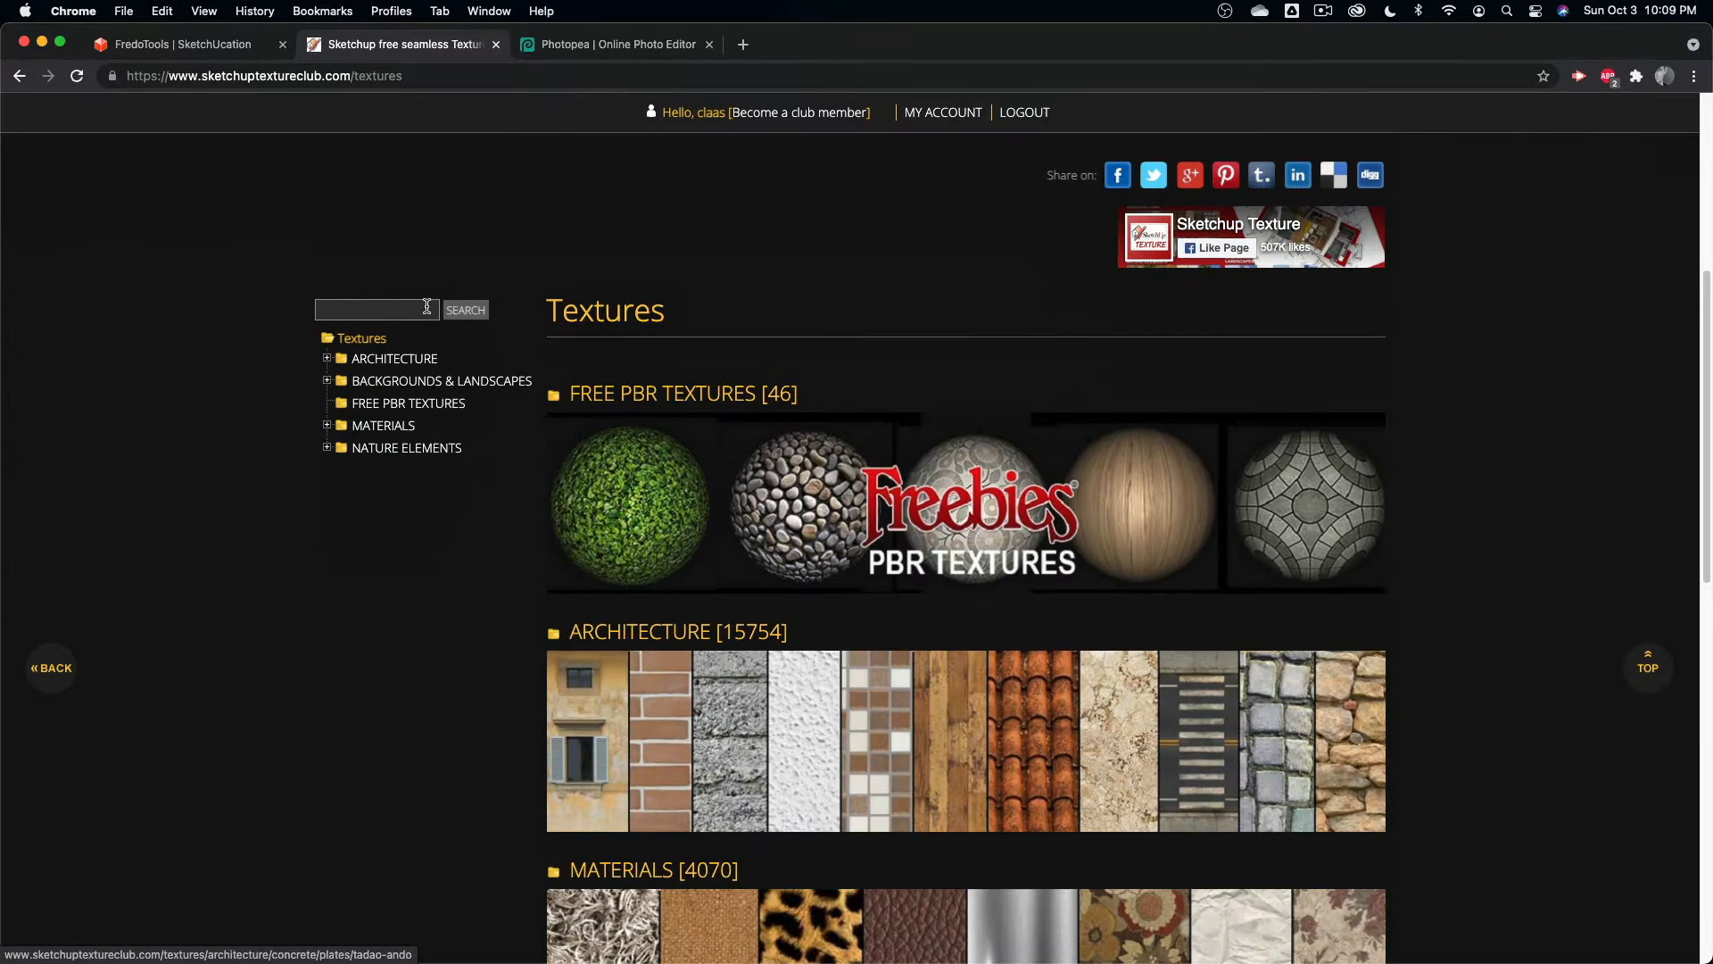
pyautogui.scroll(5, 297, 177)
pyautogui.click(195, 50)
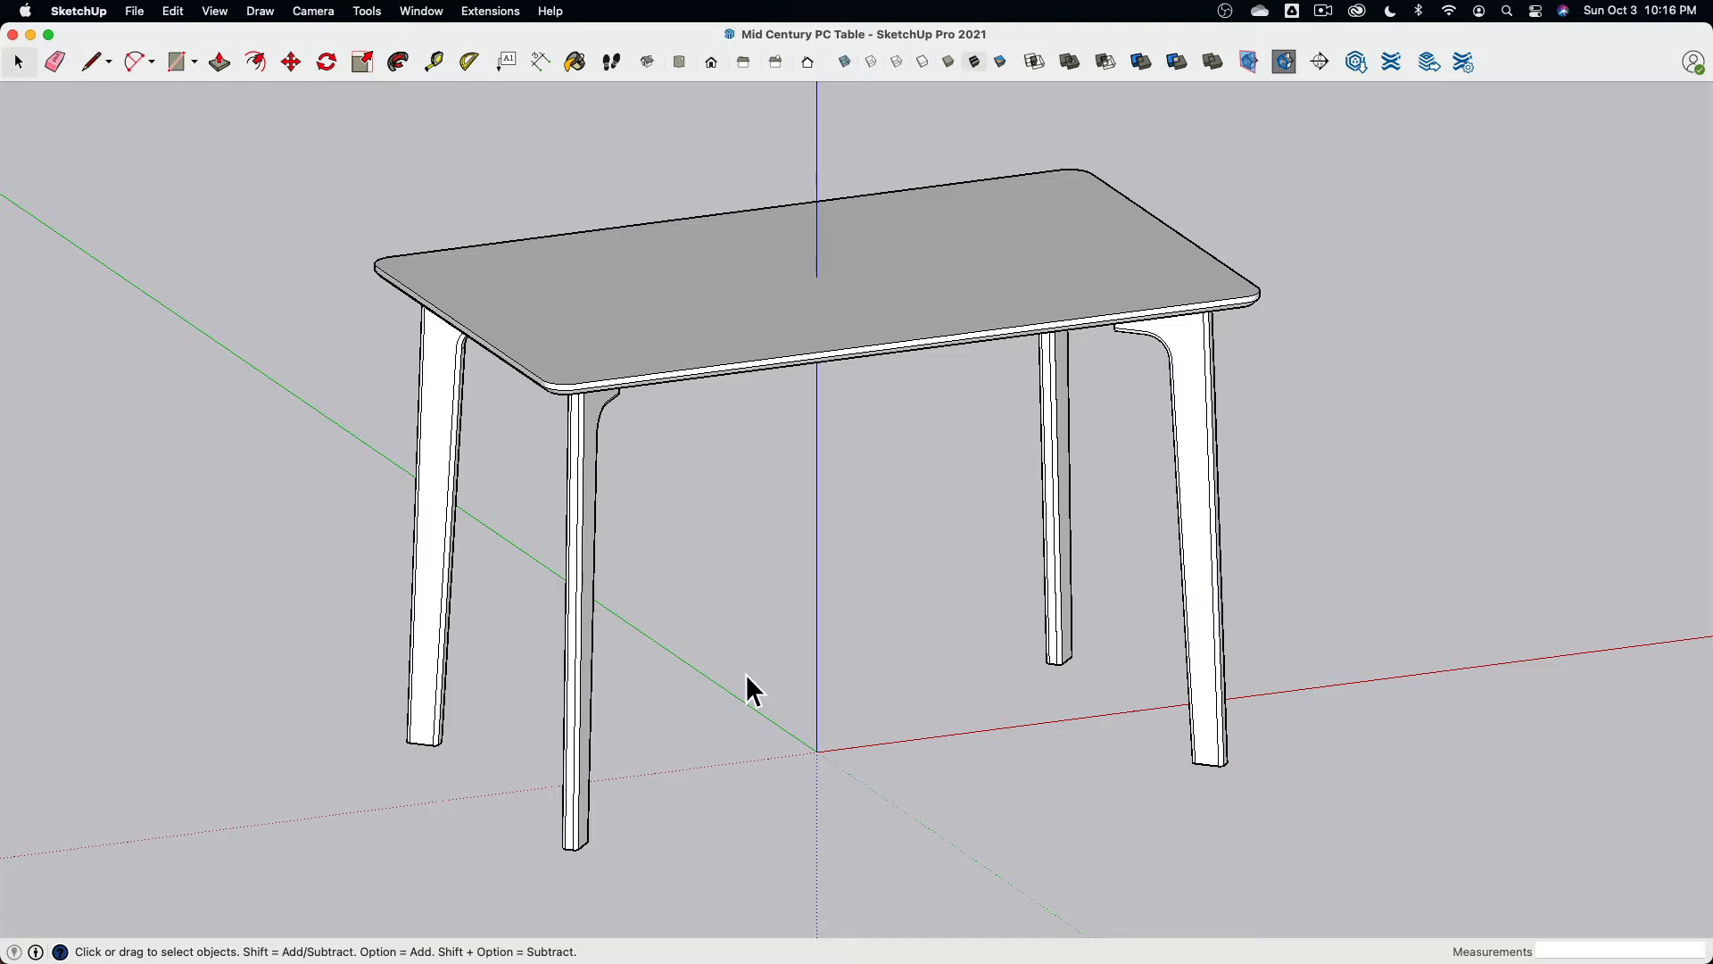
# Step: Switch from SketchUp to Chrome and sign in to SketchUcation with the saved username and password
pyautogui.moveTo(746, 673)
pyautogui.mouseDown(button='middle')
pyautogui.moveTo(861, 559)
pyautogui.moveTo(841, 355)
pyautogui.moveTo(856, 711)
pyautogui.mouseUp(button='middle')
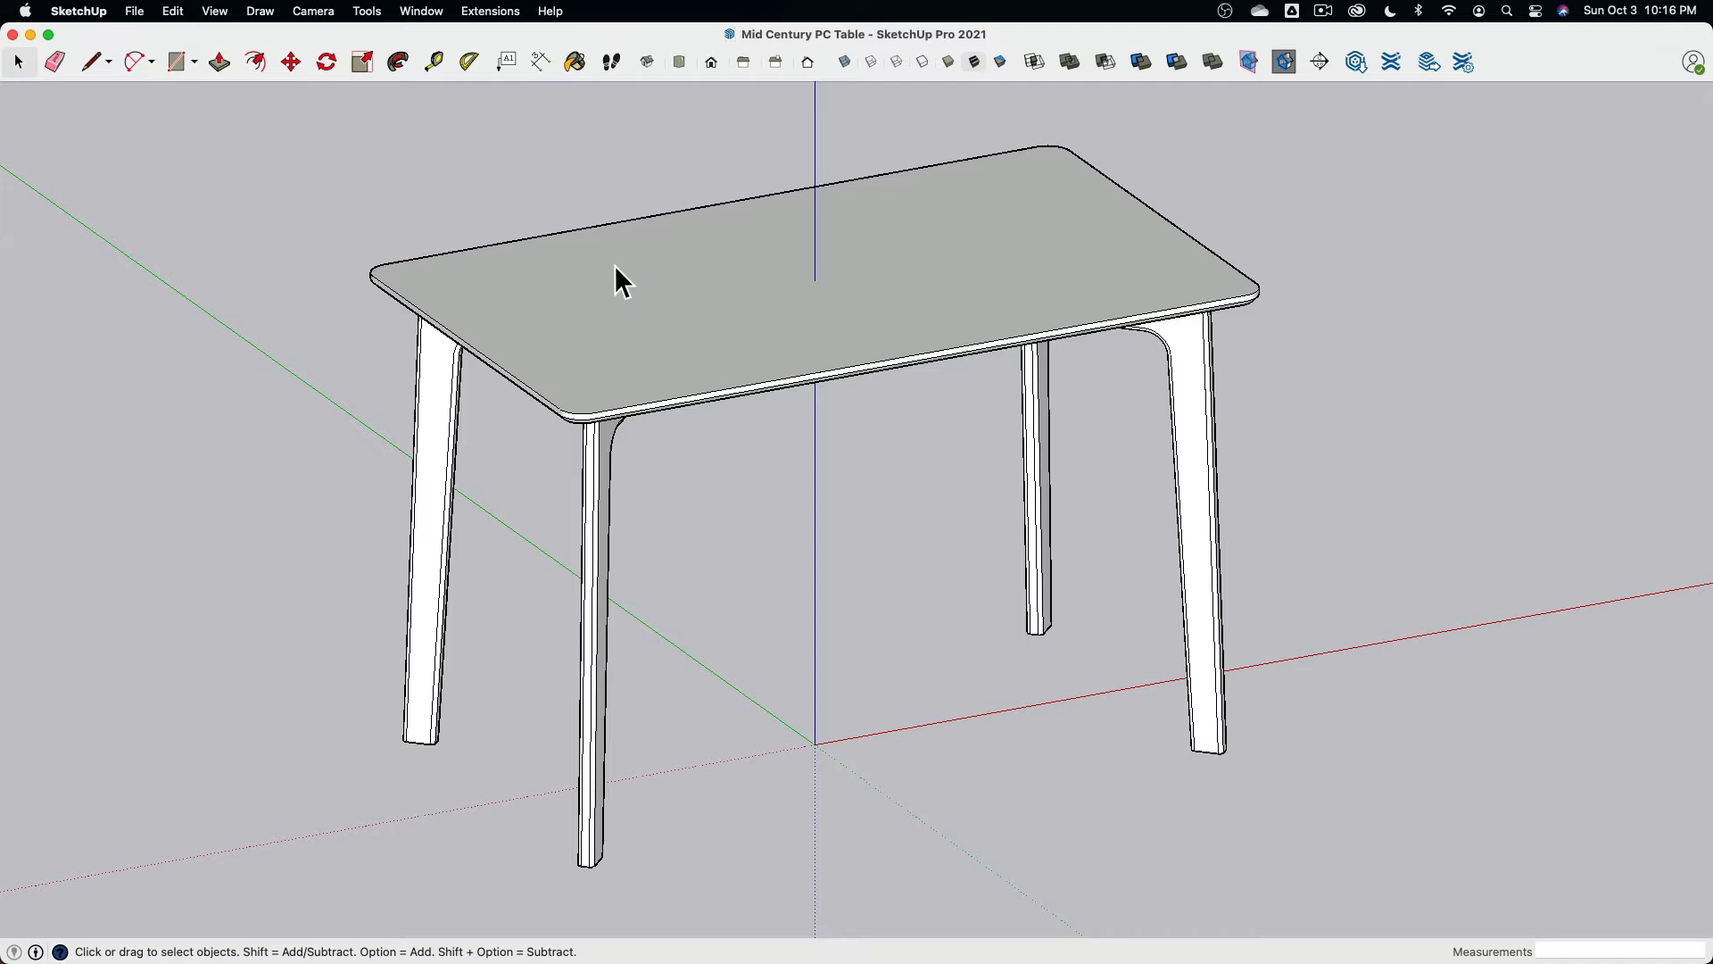
pyautogui.moveTo(477, 962)
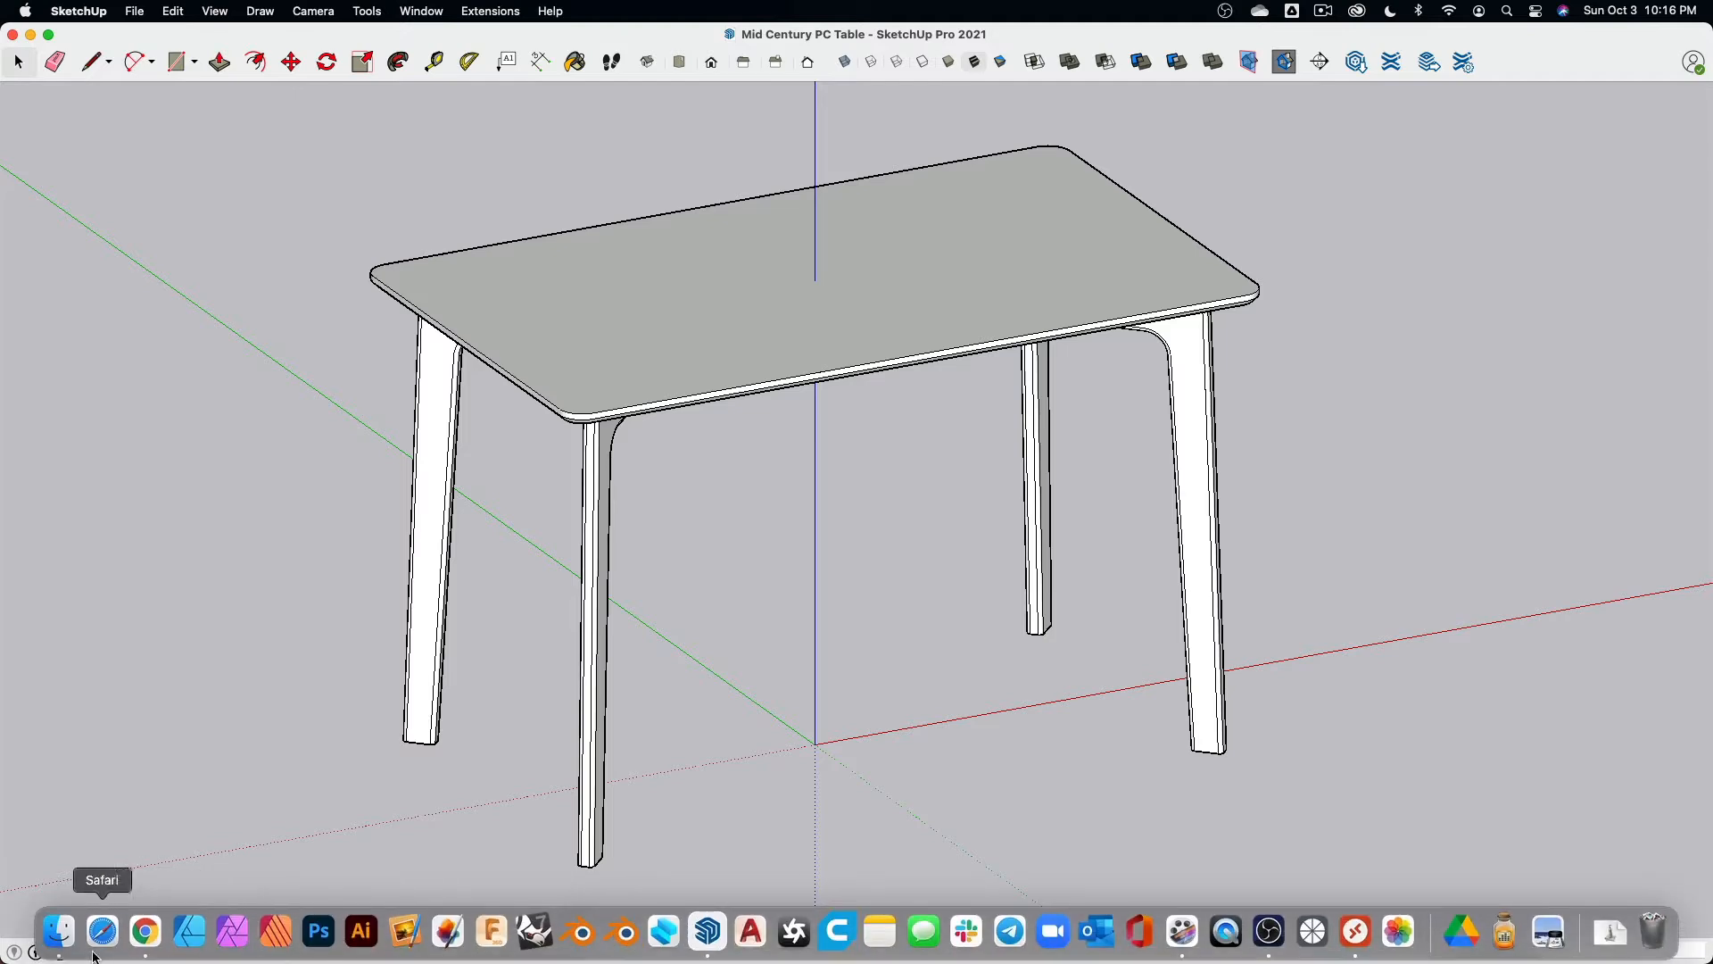
pyautogui.click(149, 937)
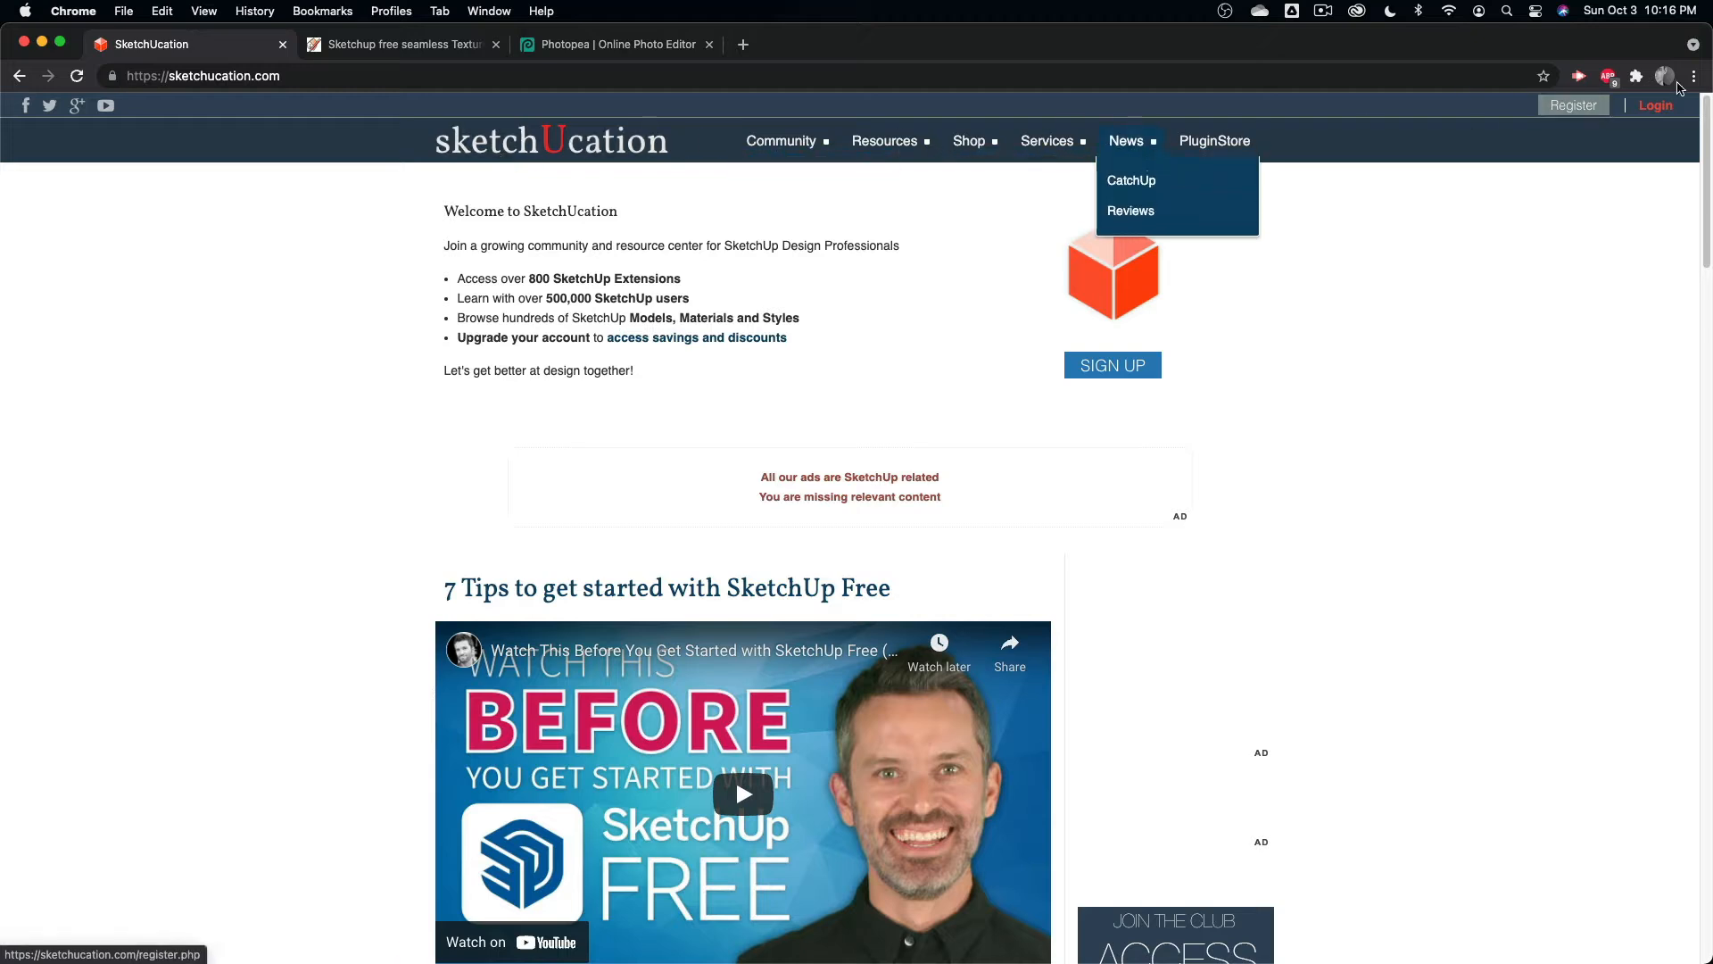
pyautogui.click(1663, 111)
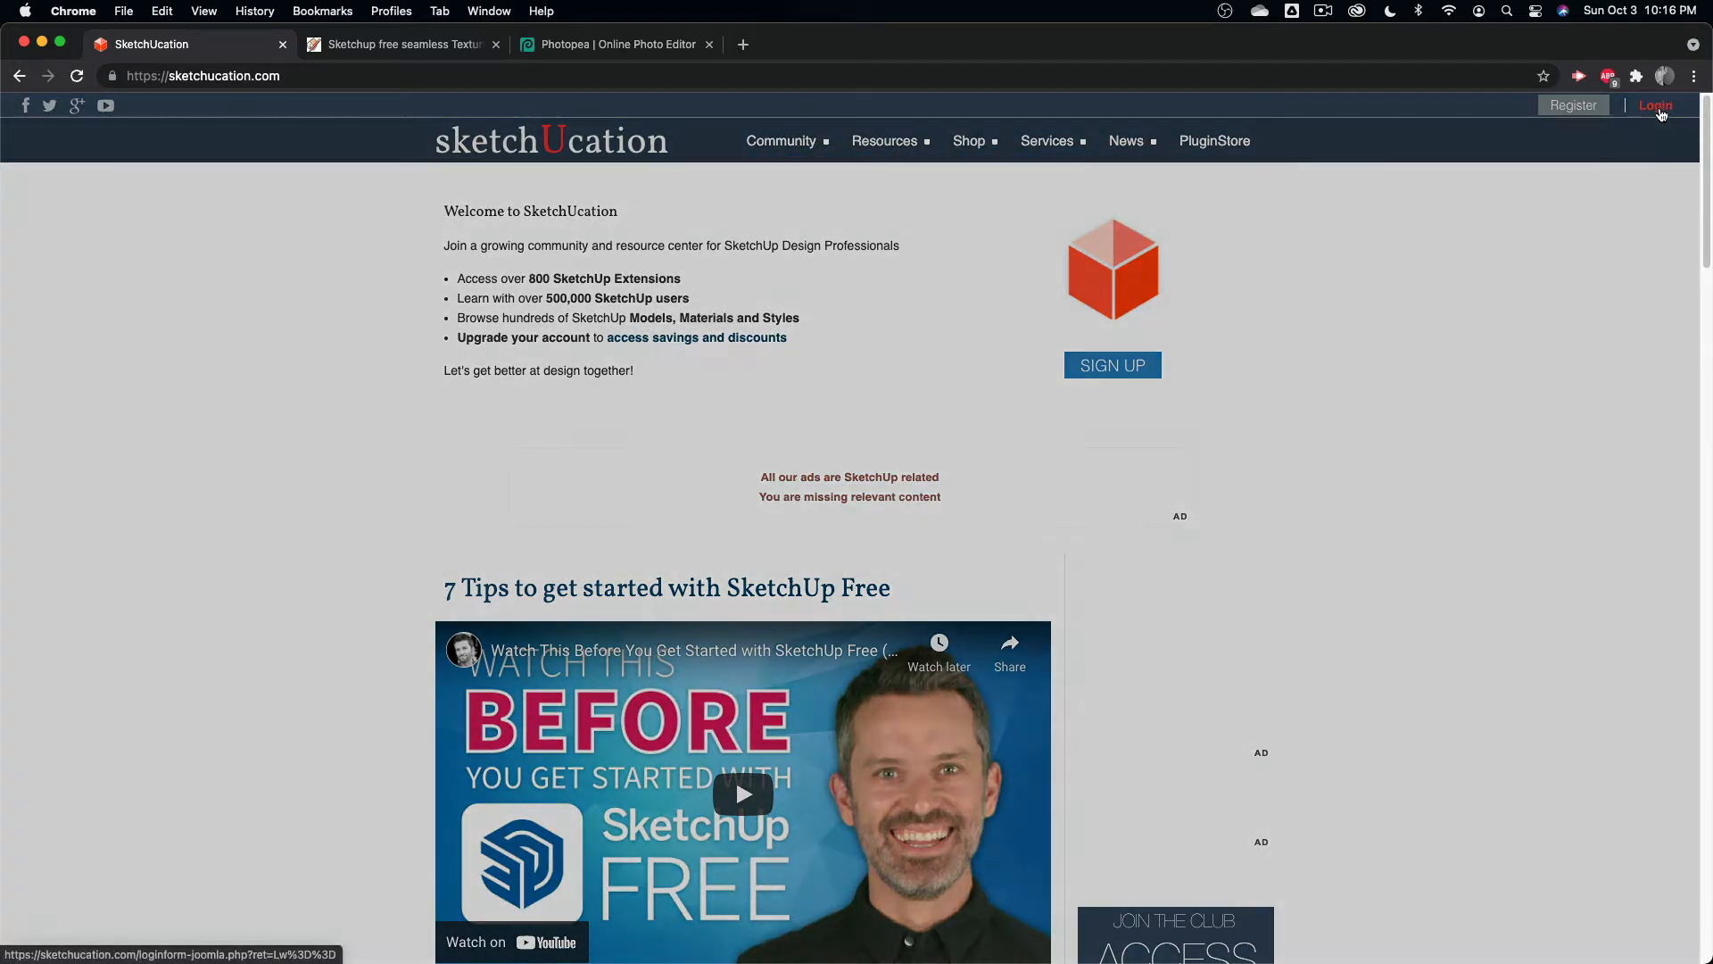
pyautogui.click(827, 480)
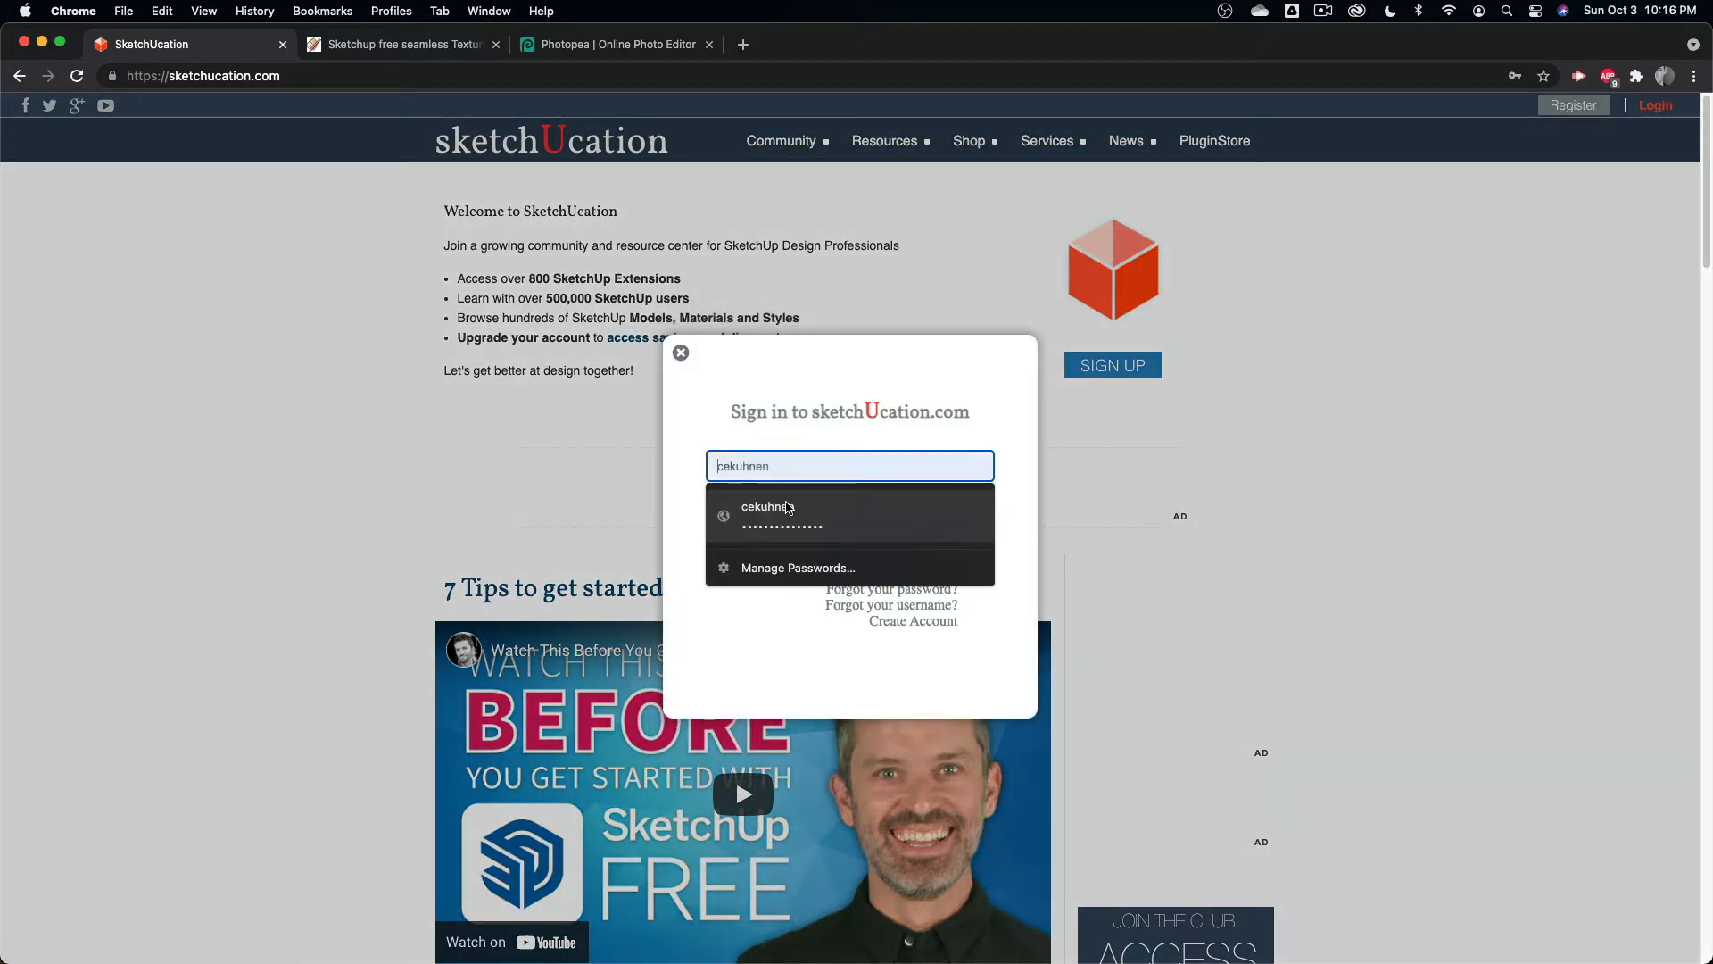
pyautogui.click(767, 505)
pyautogui.click(910, 553)
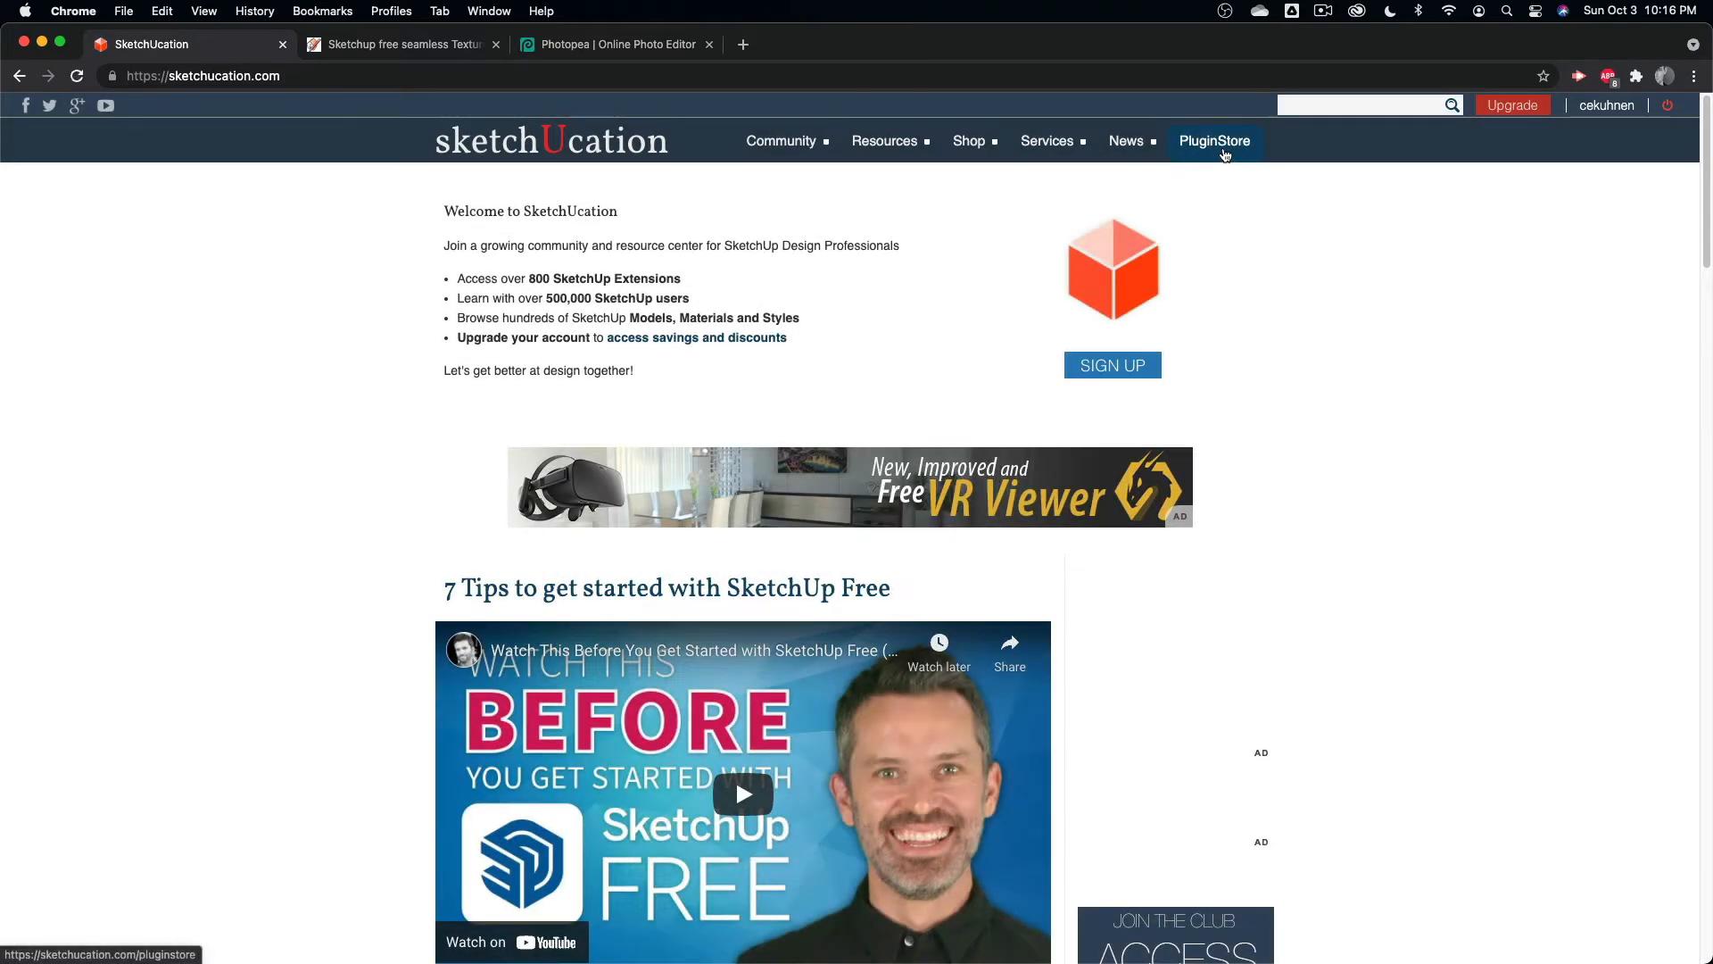
# Step: Search the SketchUcation PluginStore for FredoTools
pyautogui.click(1218, 143)
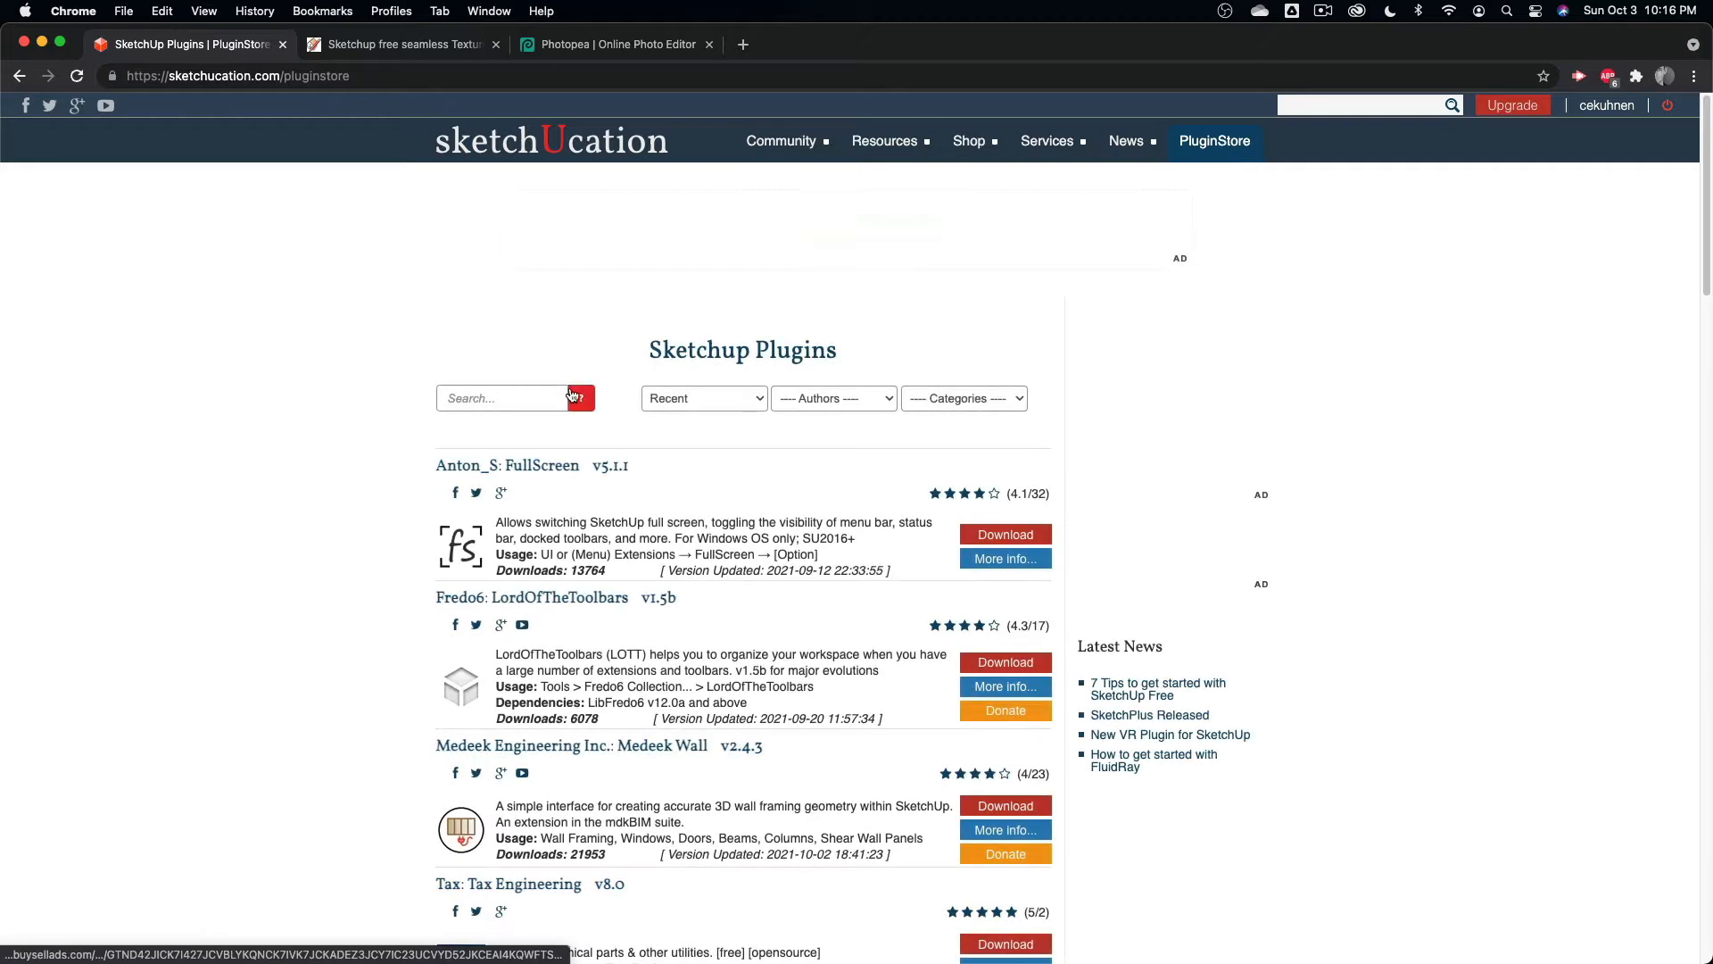
pyautogui.click(562, 397)
pyautogui.write('FredoTools')
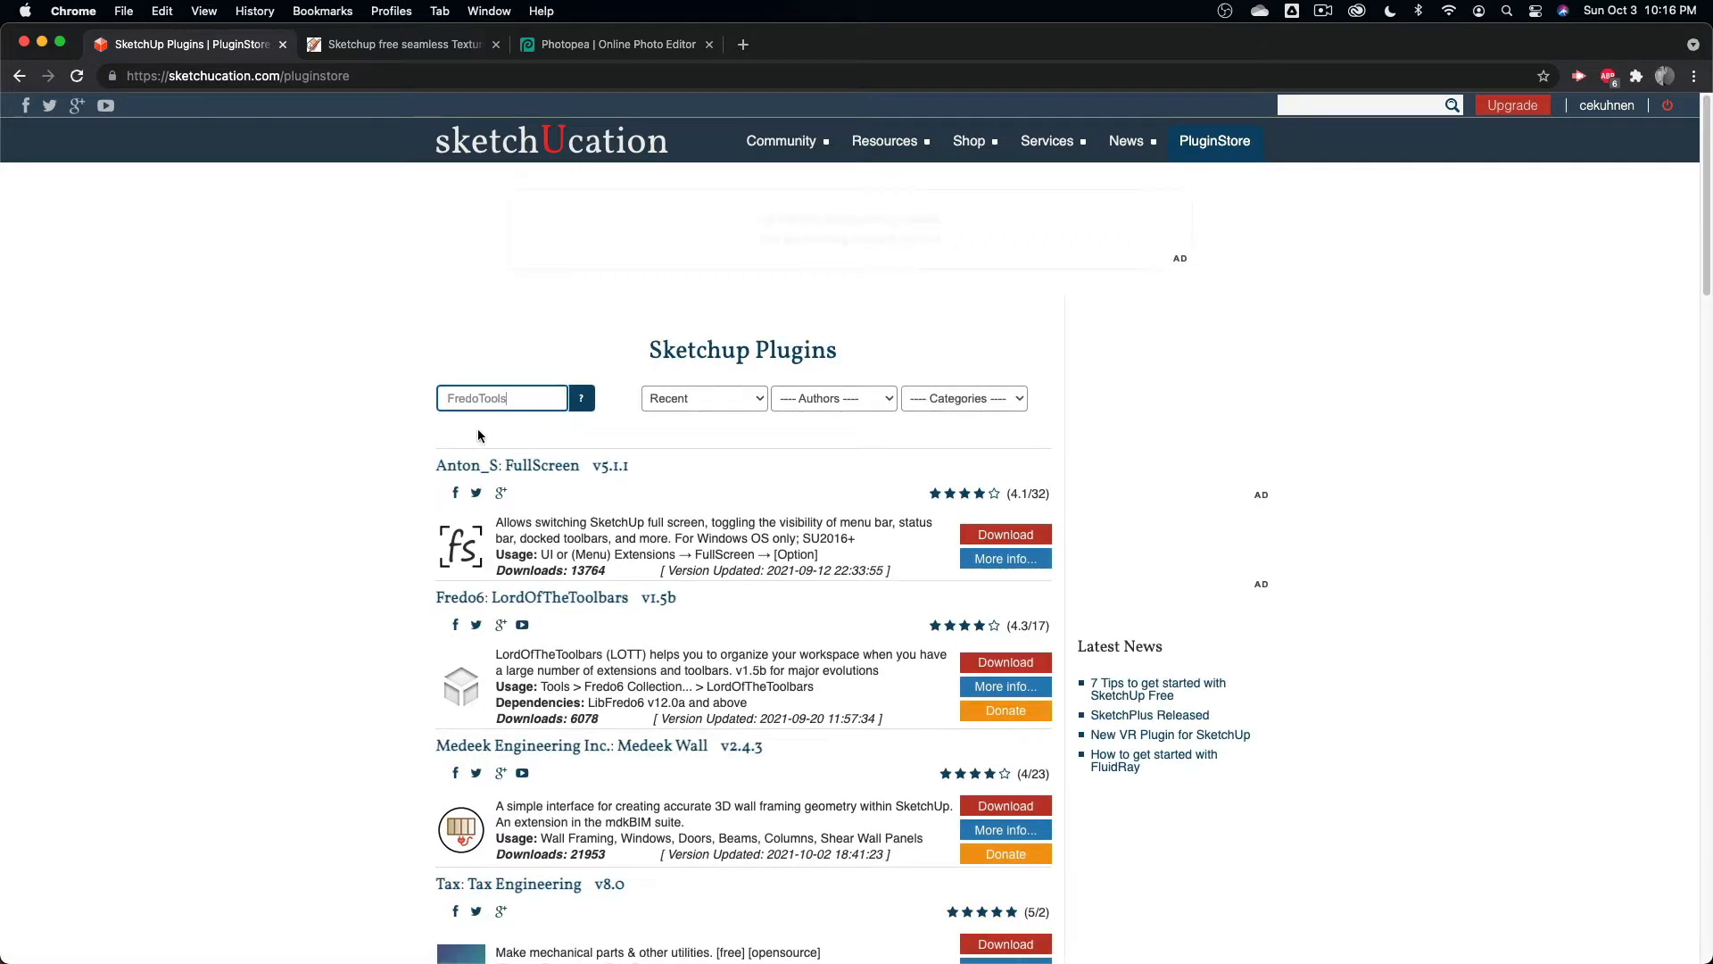
pyautogui.click(591, 398)
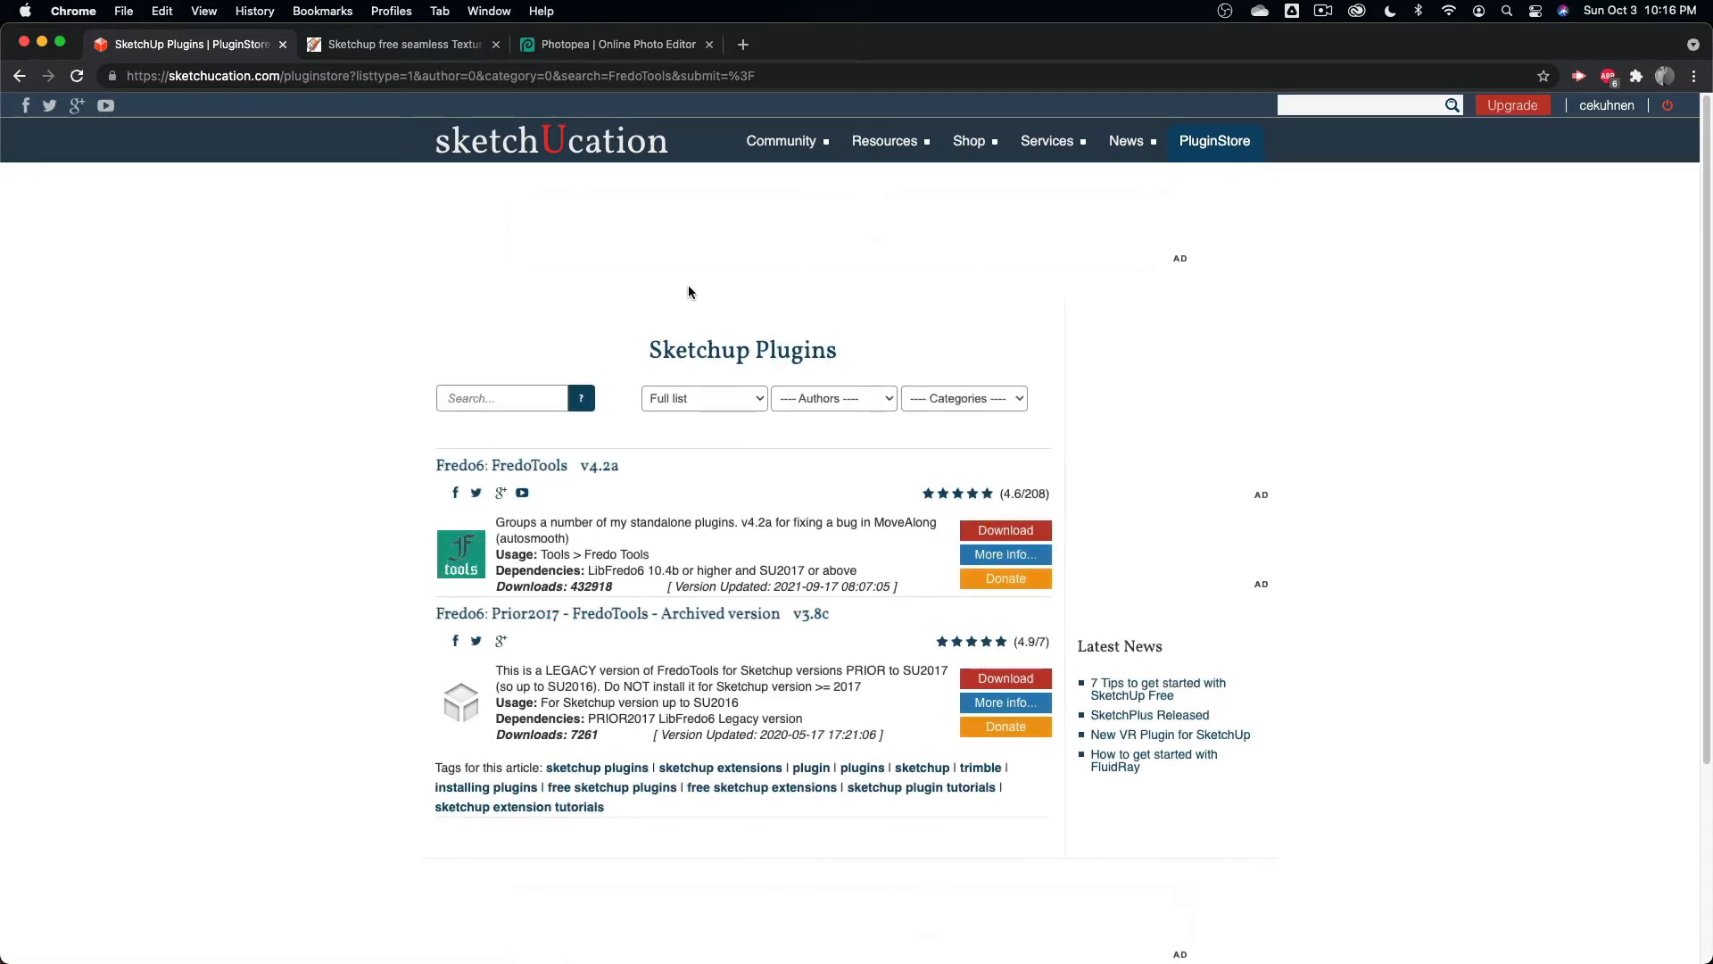
# Step: View the FredoTools details page and the page of its required LibFredo6 library, and minimize the browser
pyautogui.click(1006, 555)
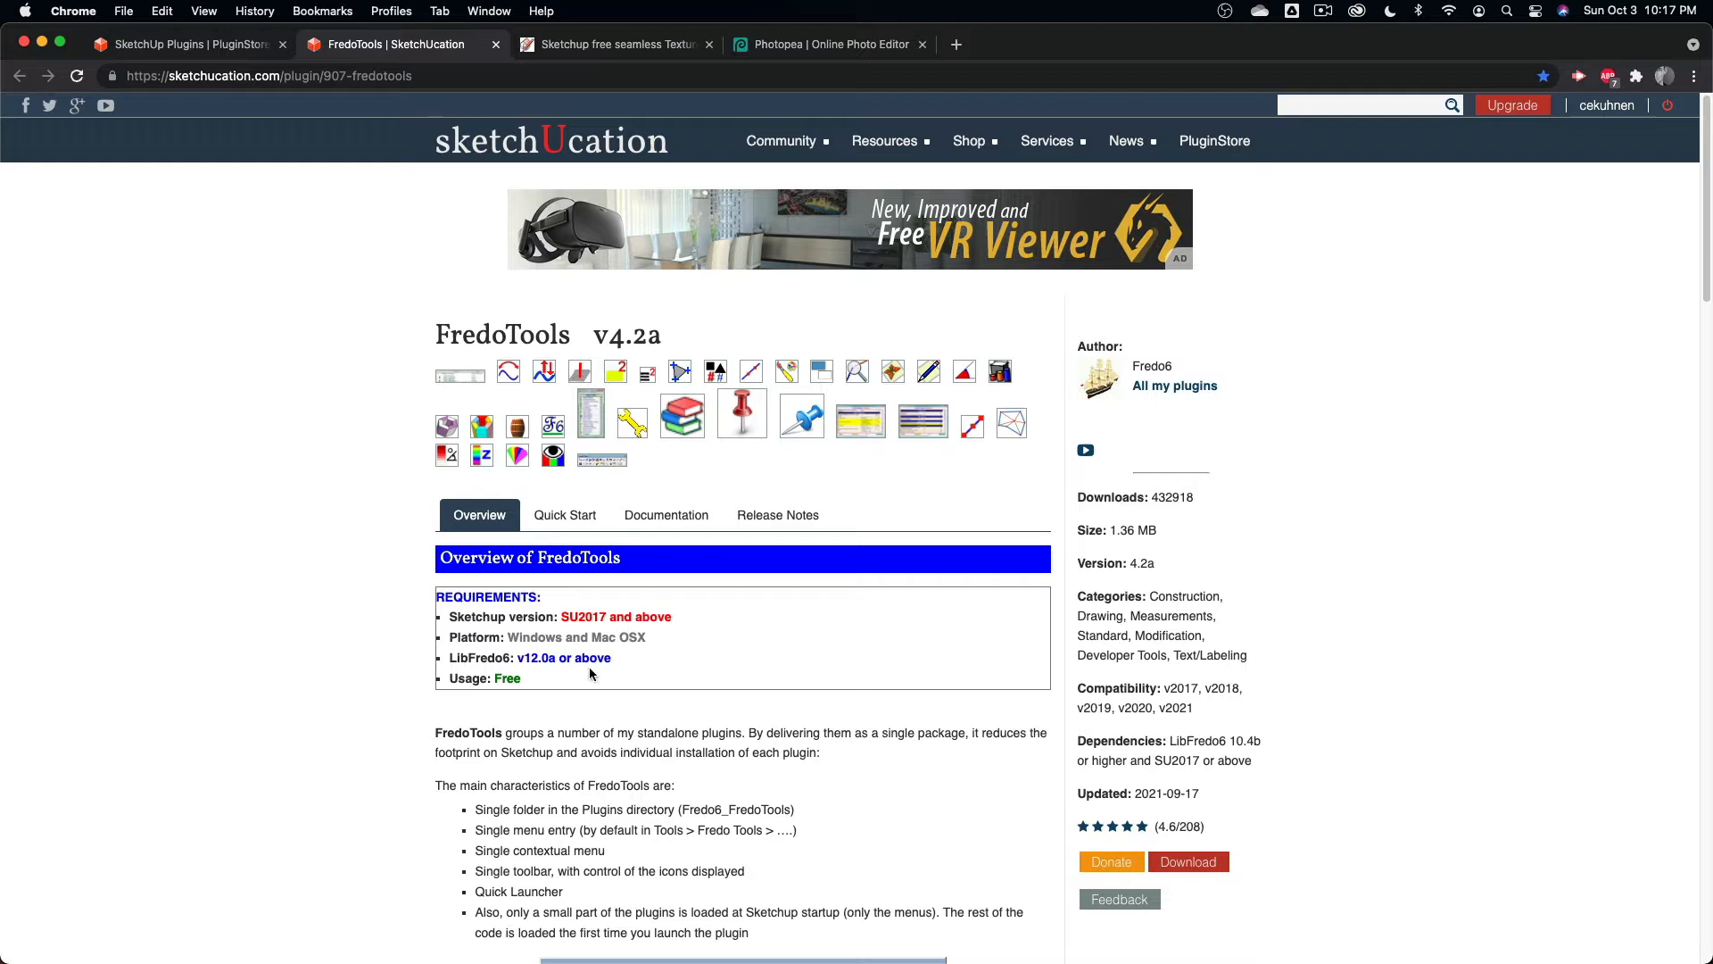
pyautogui.click(555, 659)
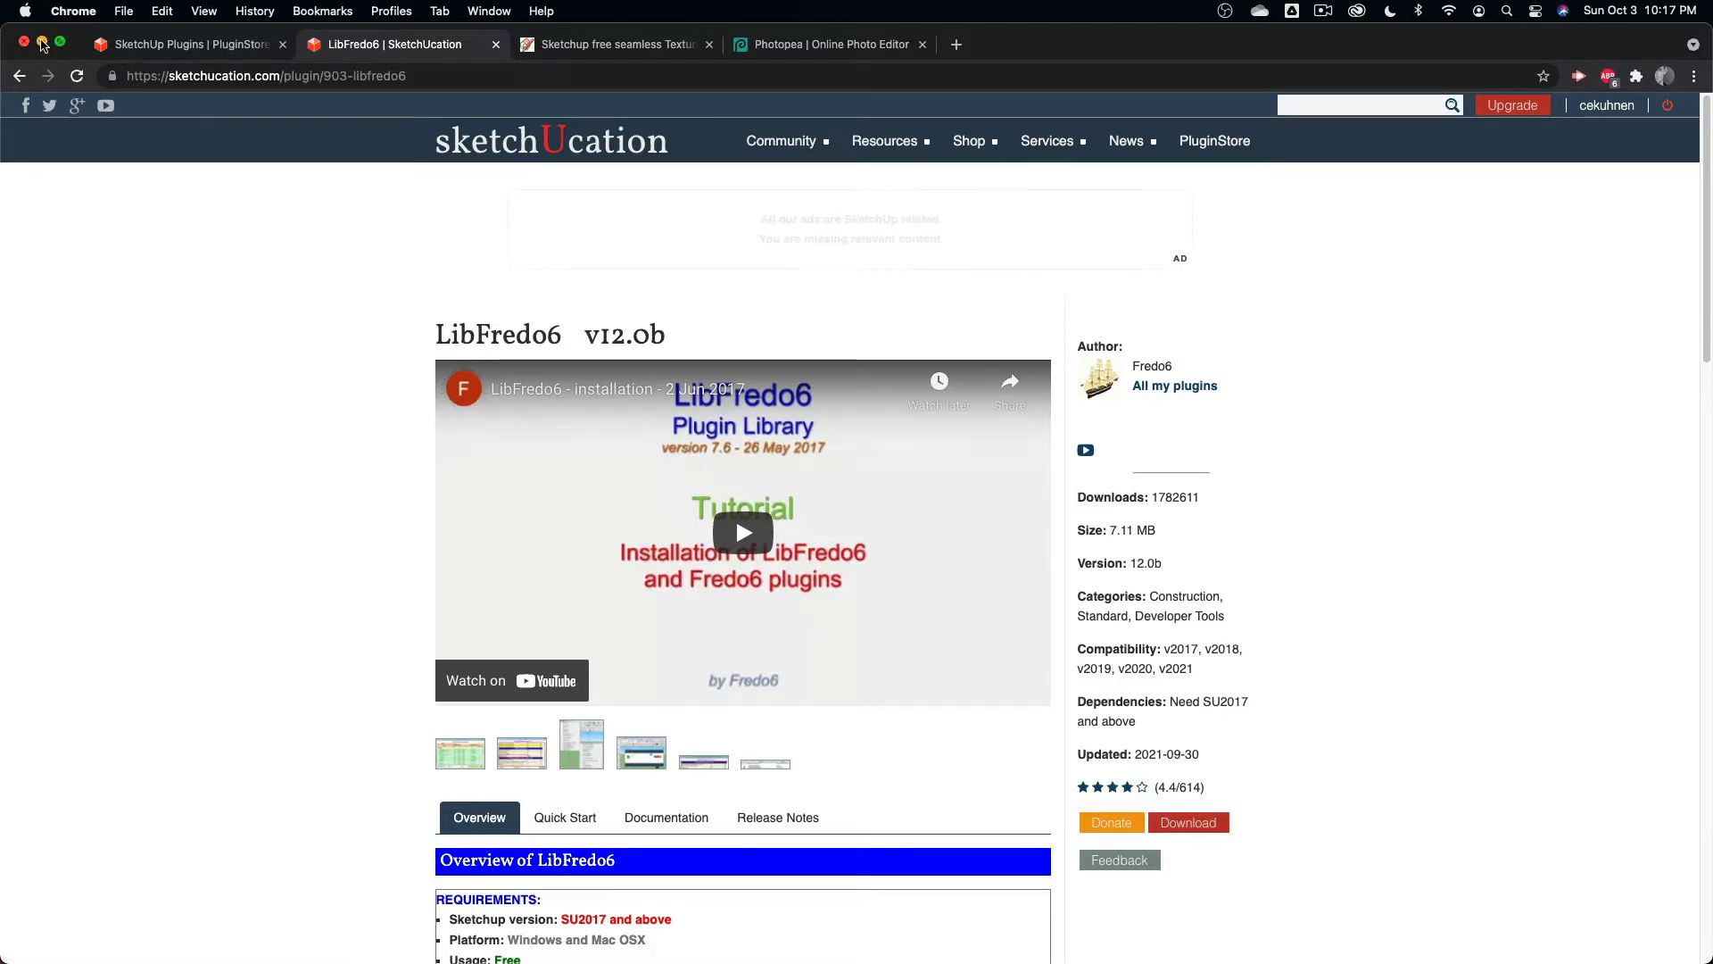
pyautogui.click(42, 42)
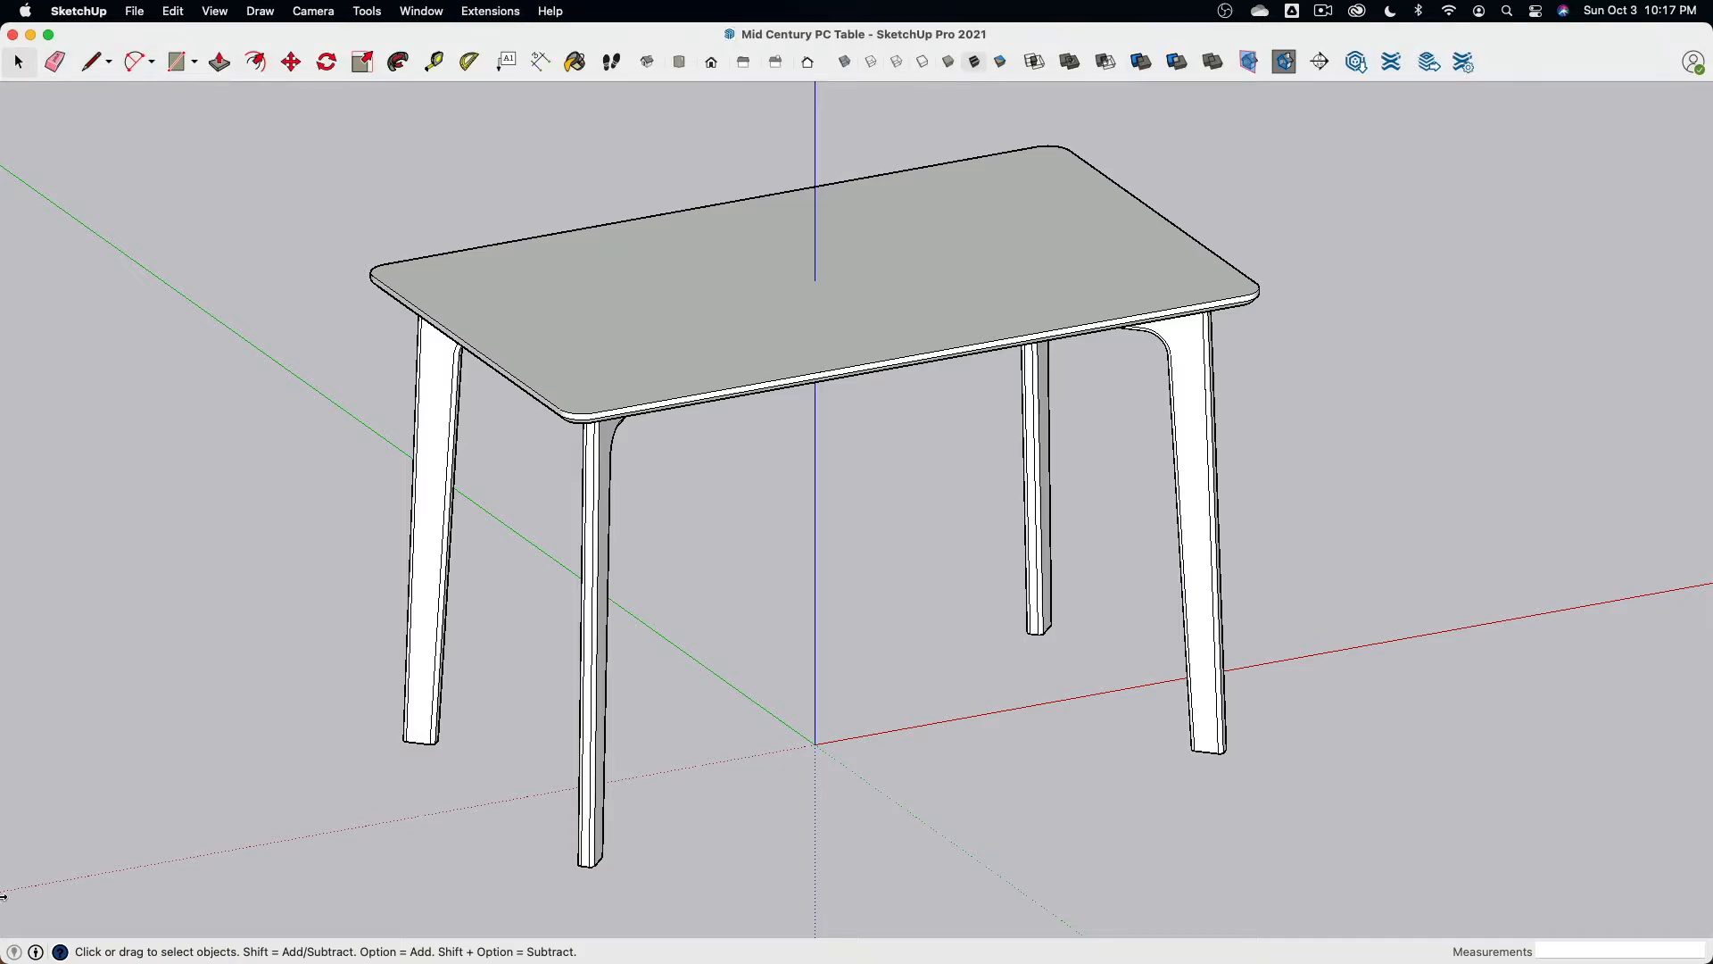
# Step: Hide SketchUp and locate the downloaded LibFredo6_v12.0b.rbz and FredoTools_v4.2a.rbz files on the desktop
pyautogui.press('super+h')
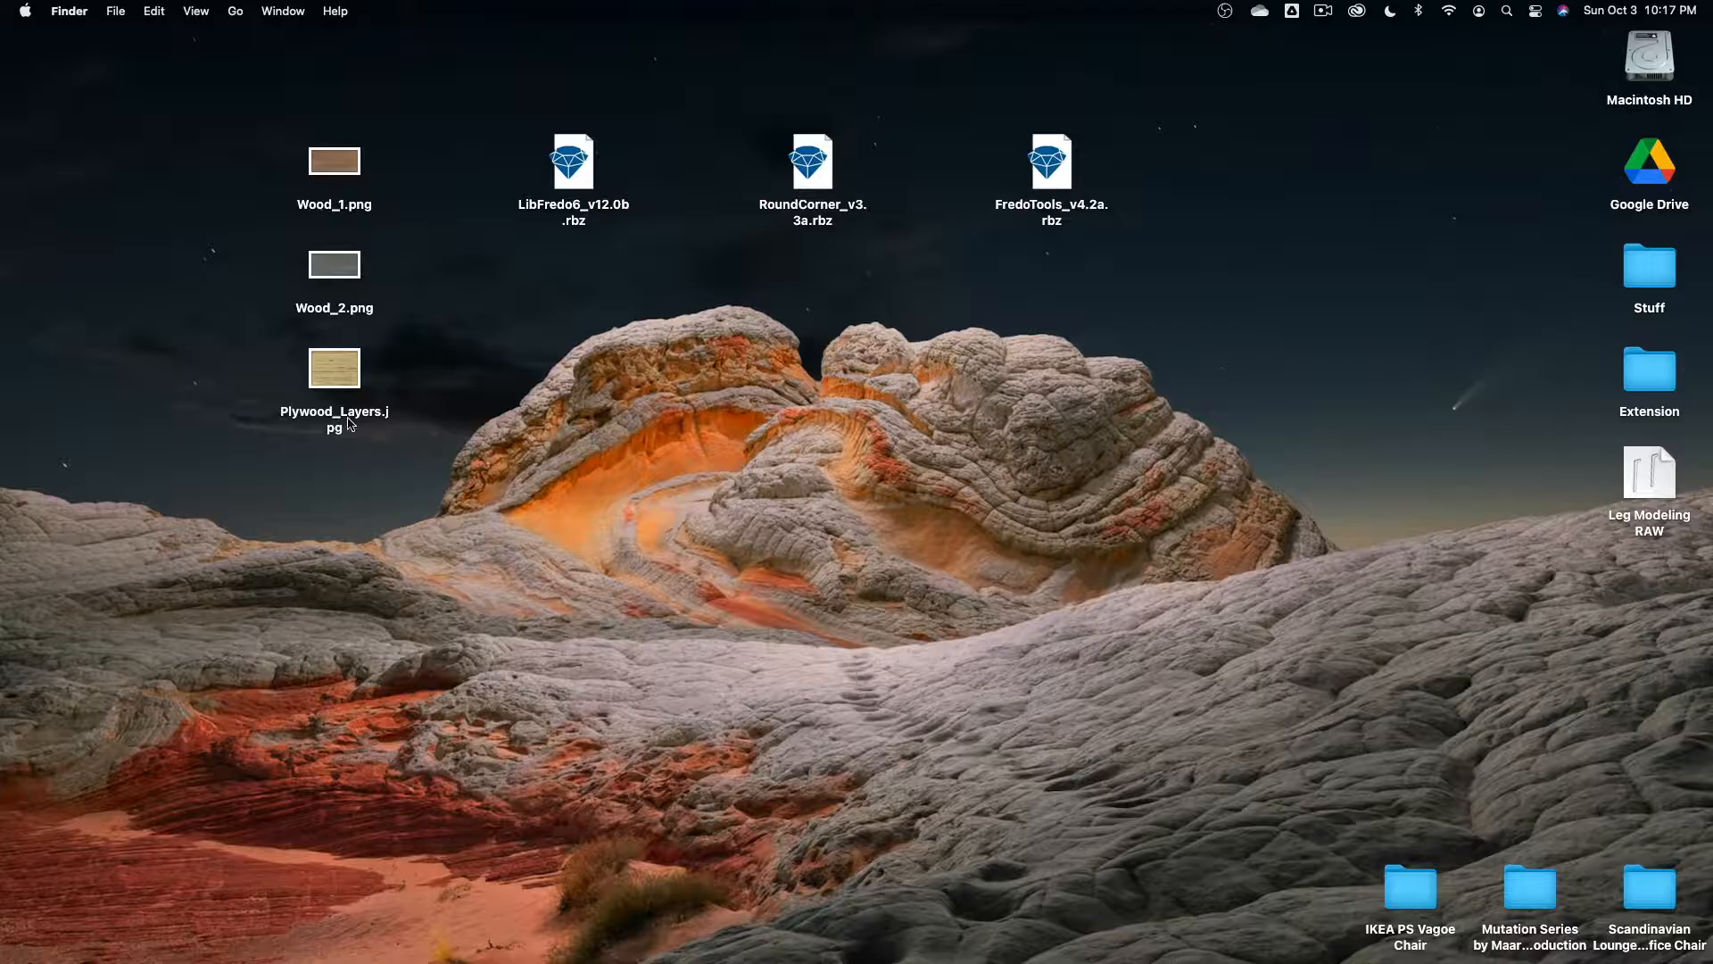
pyautogui.click(586, 156)
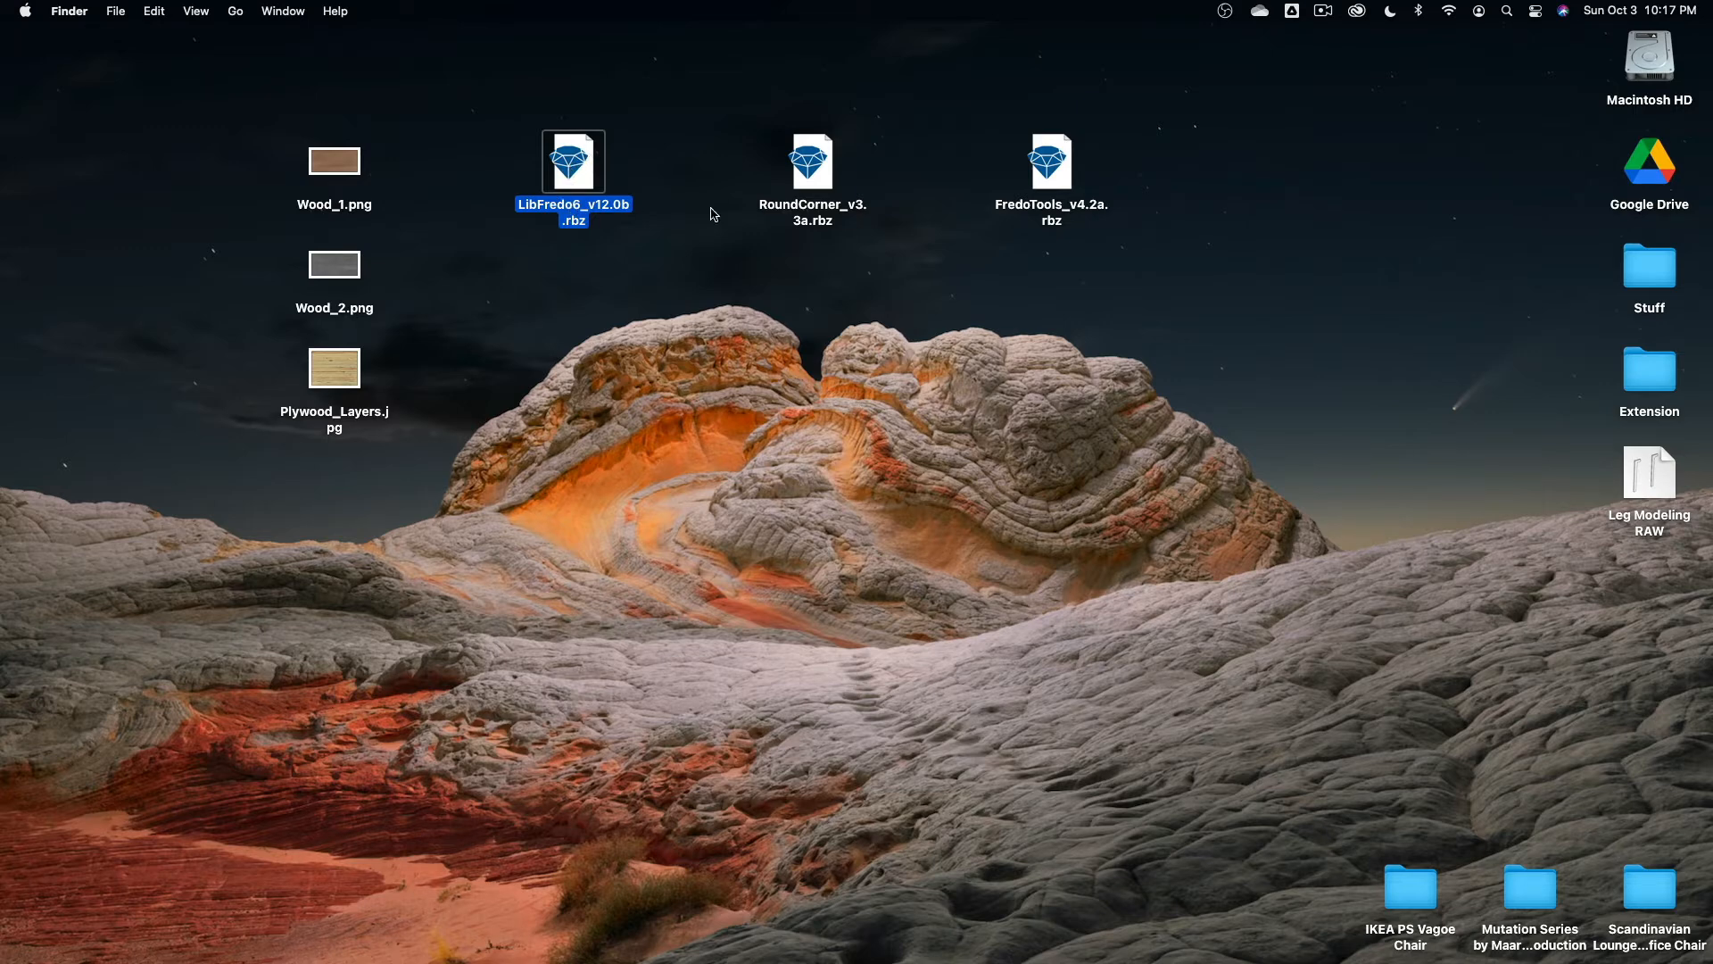
pyautogui.click(1030, 222)
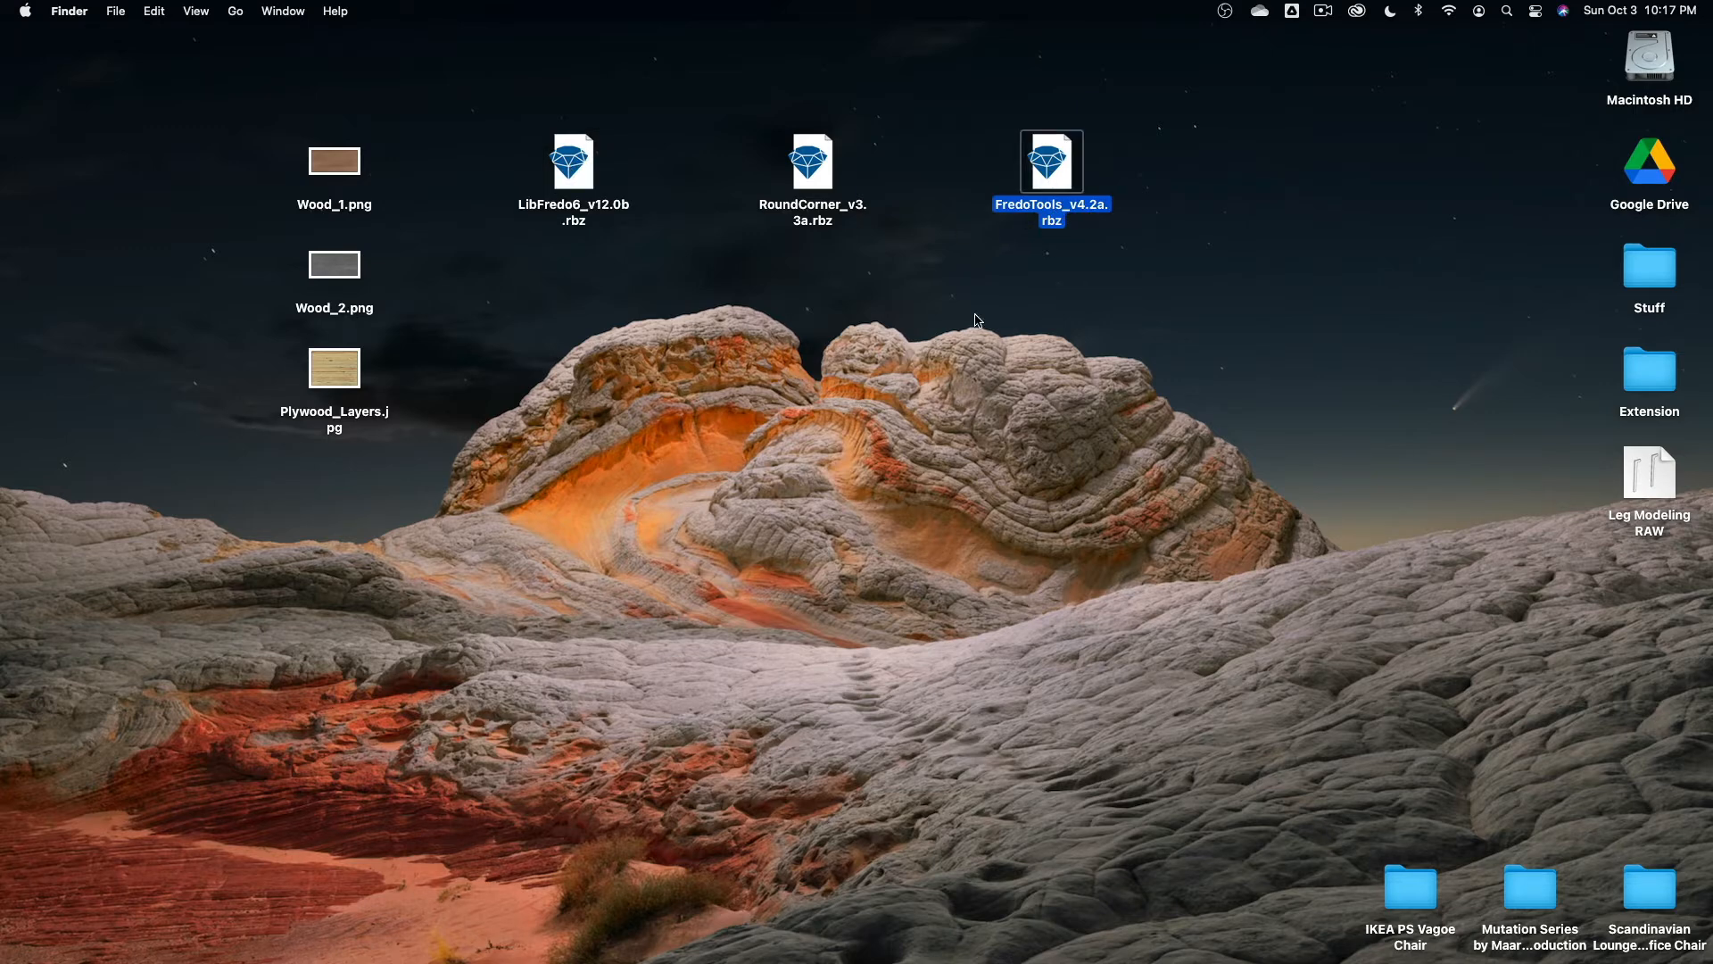
# Step: Switch back to SketchUp and open the Extension Manager
pyautogui.moveTo(513, 951)
pyautogui.click(690, 932)
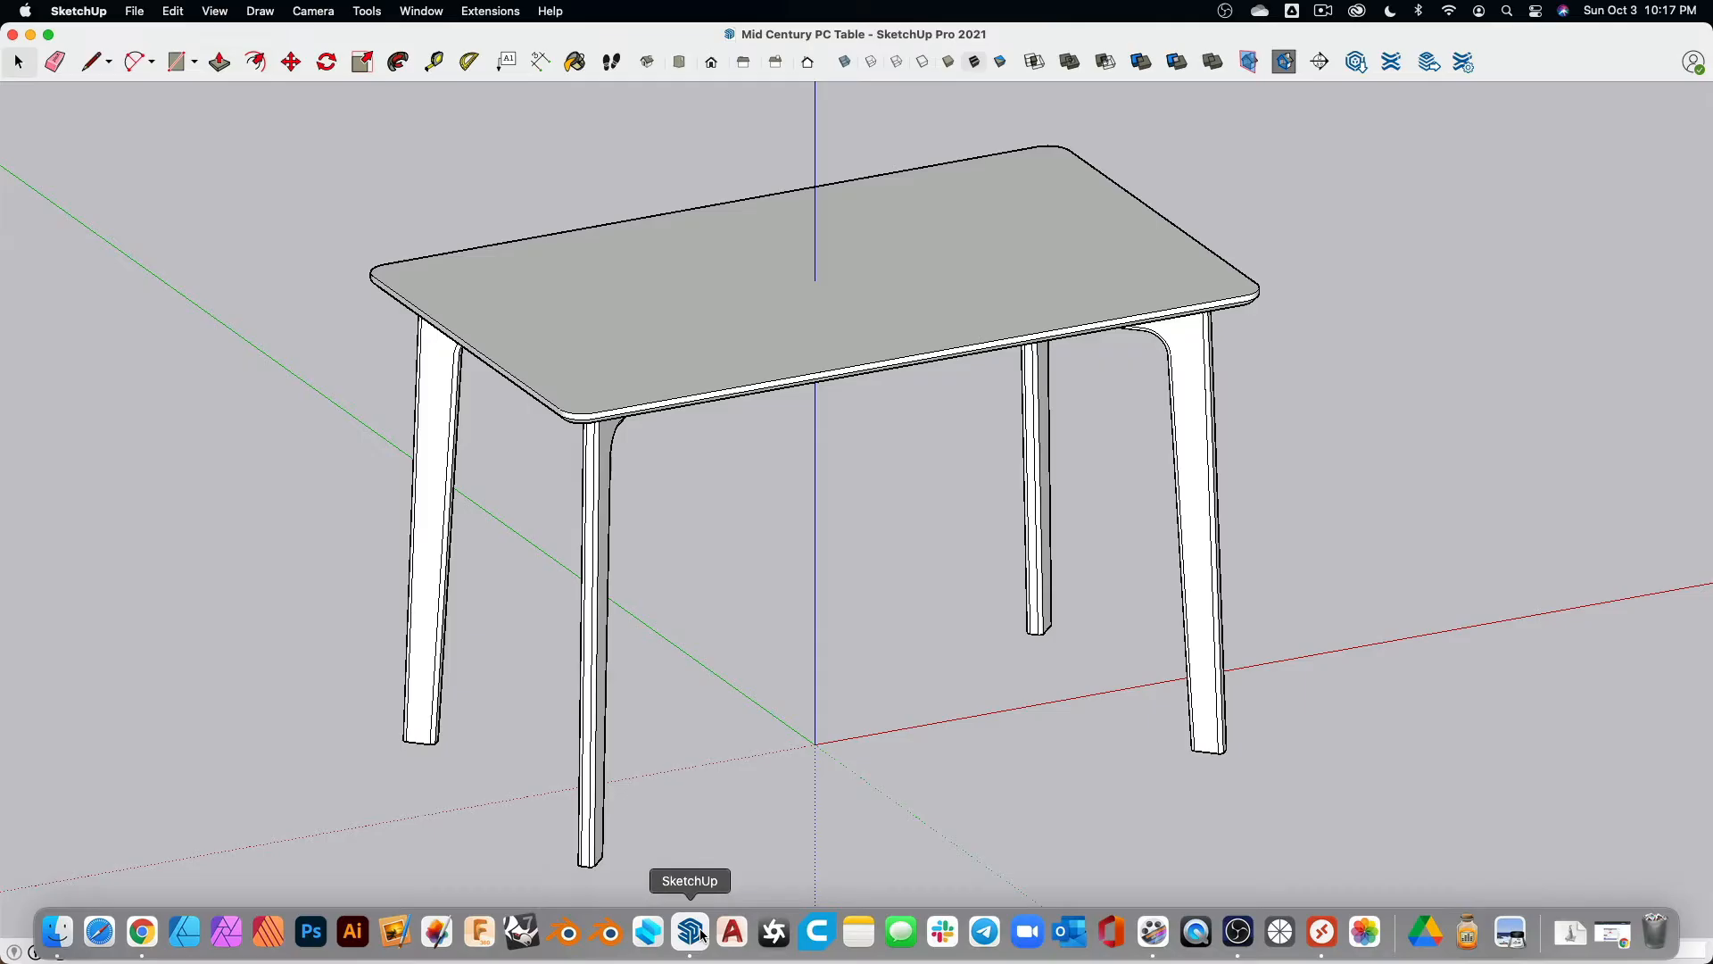
pyautogui.click(483, 13)
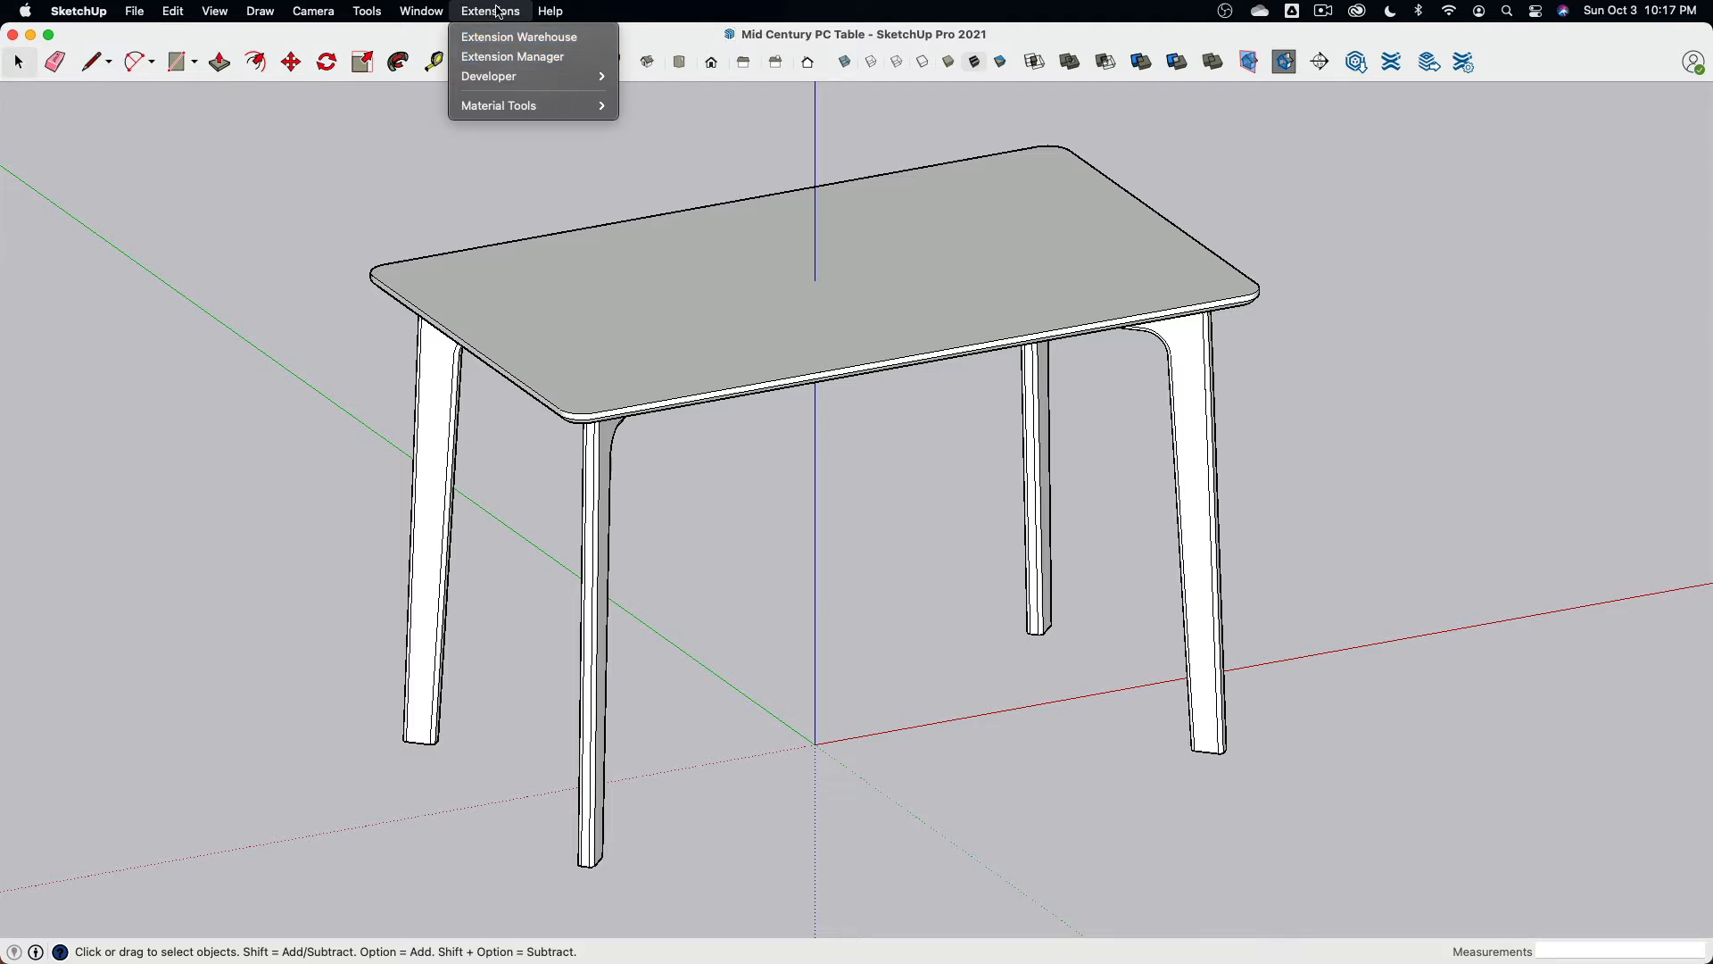
pyautogui.moveTo(397, 15)
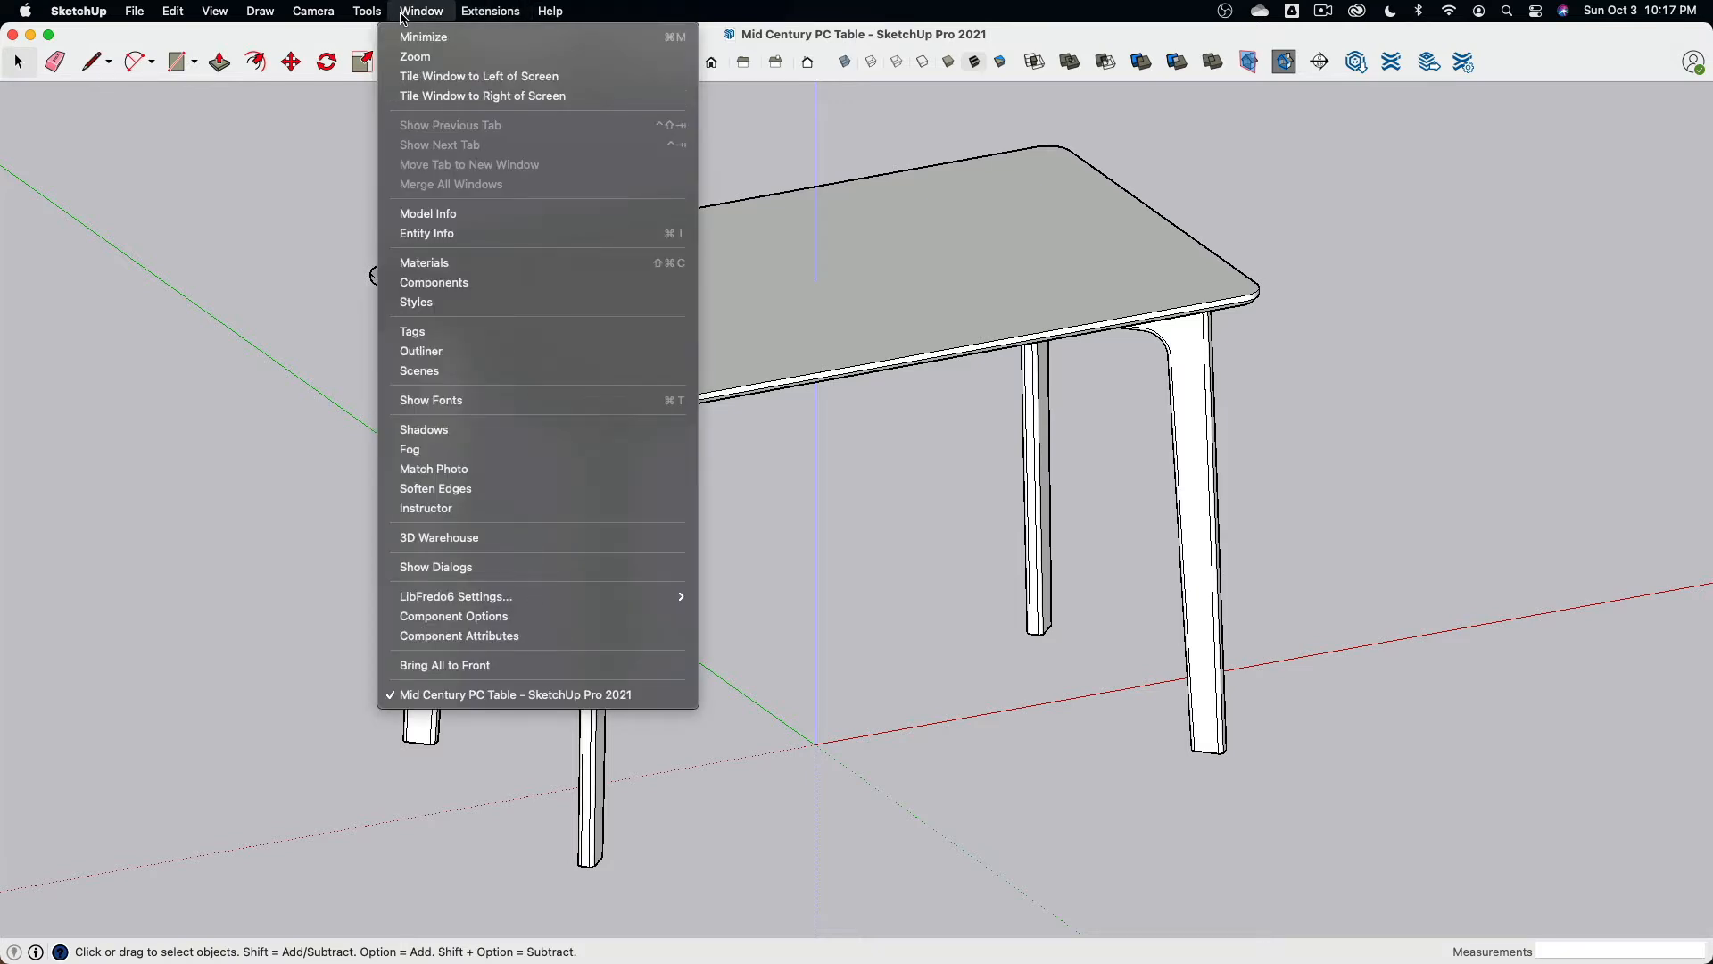
pyautogui.moveTo(480, 15)
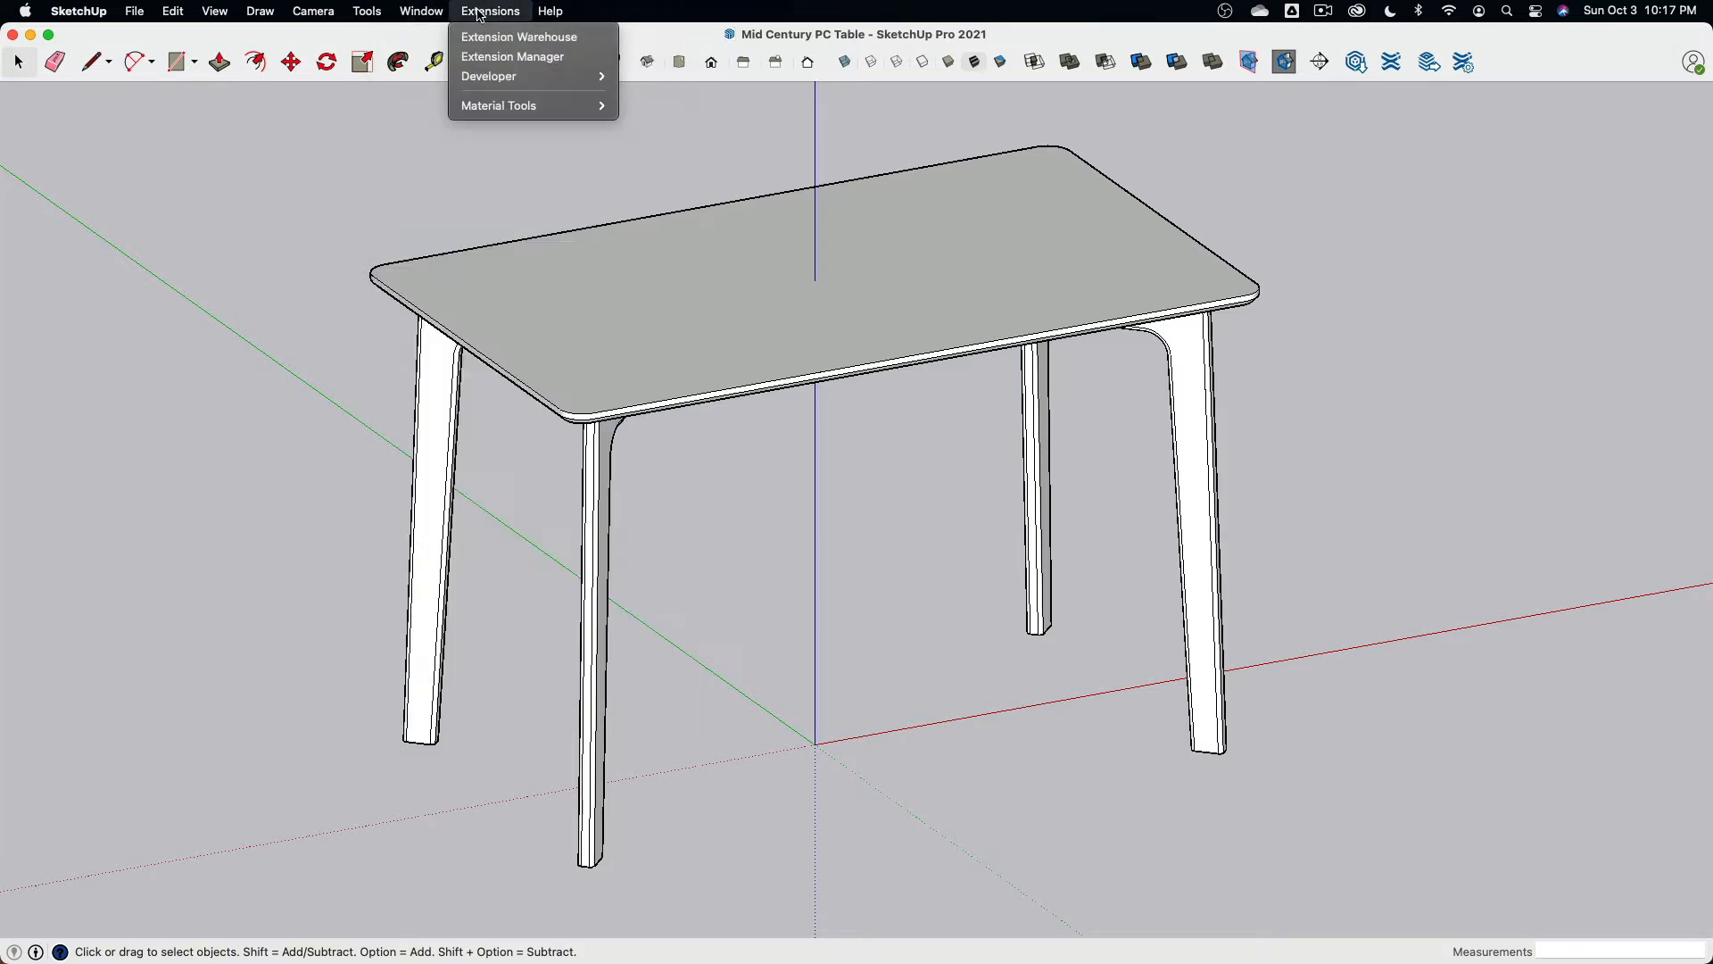
pyautogui.click(482, 57)
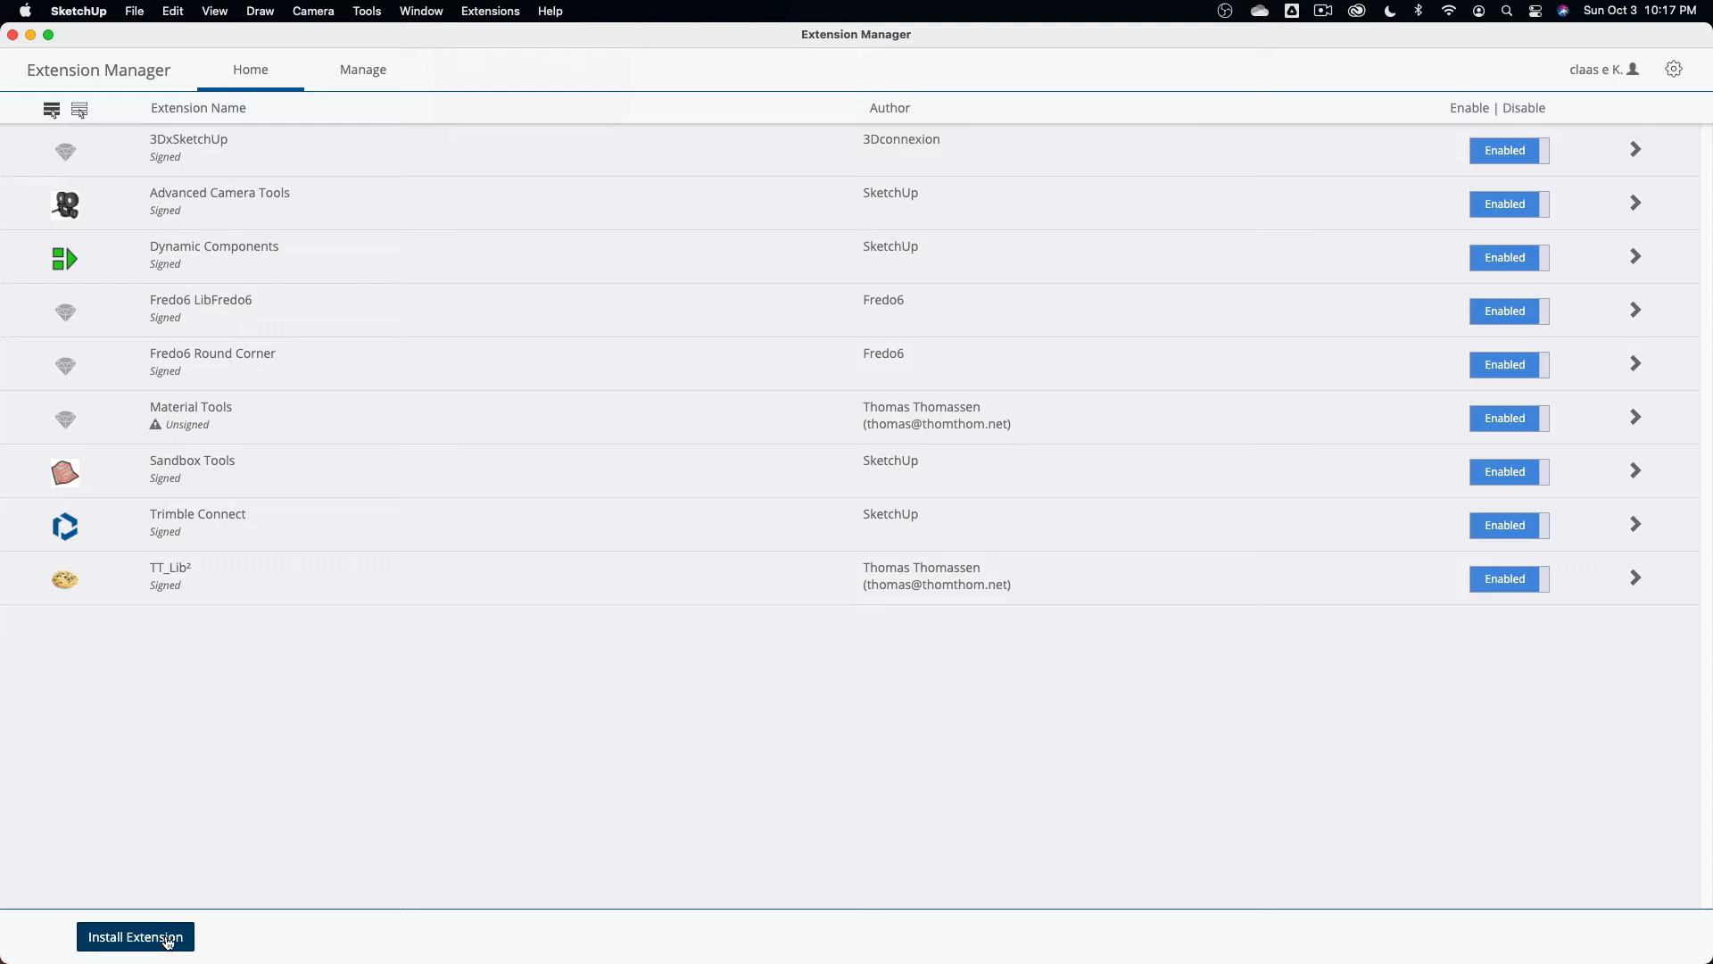
# Step: Install the FredoTools_v4.2a.rbz extension from the desktop and acknowledge the startup notice
pyautogui.click(167, 944)
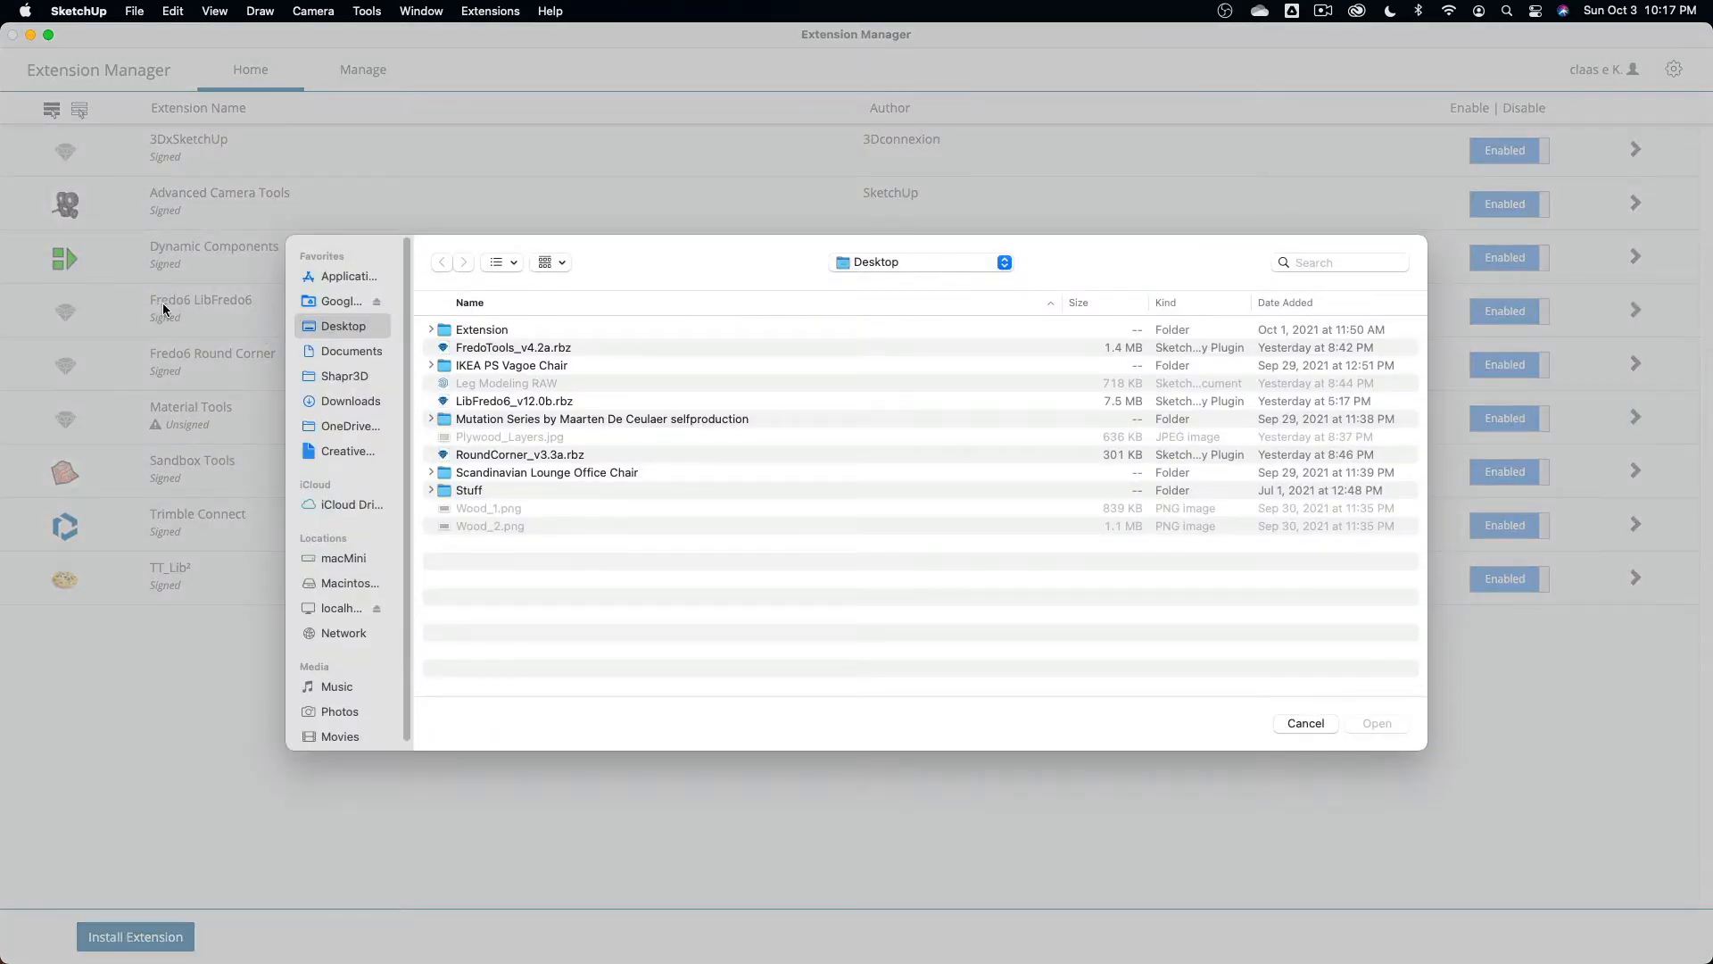
pyautogui.click(510, 350)
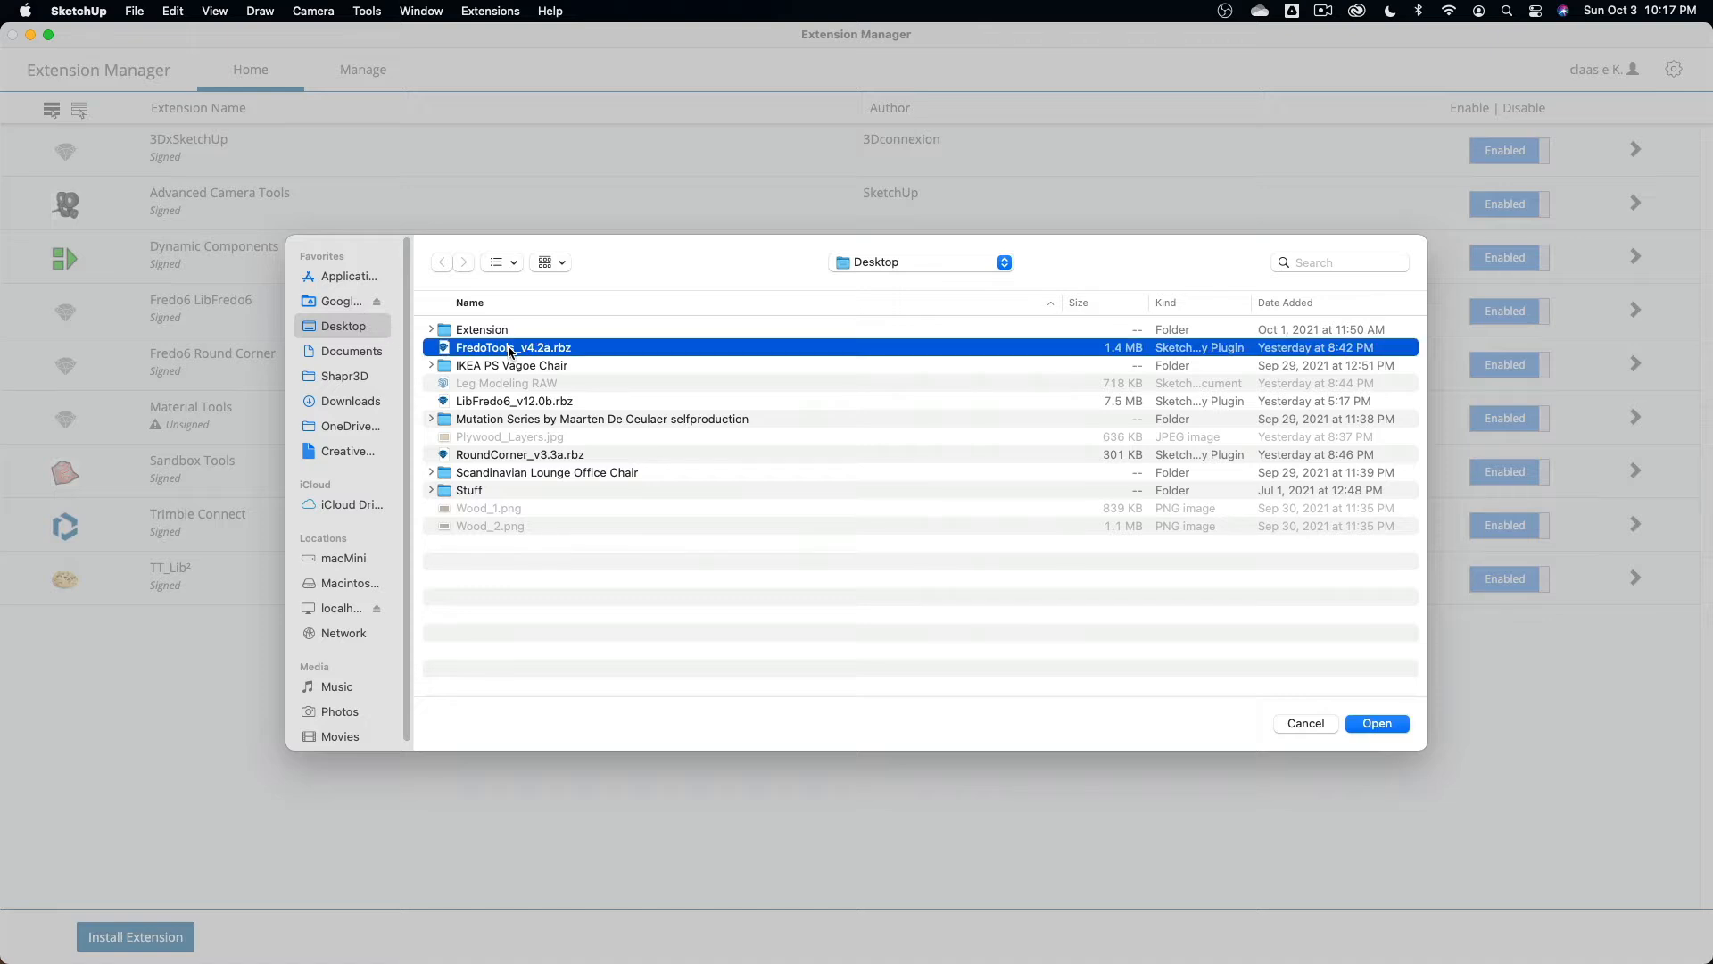
pyautogui.click(506, 404)
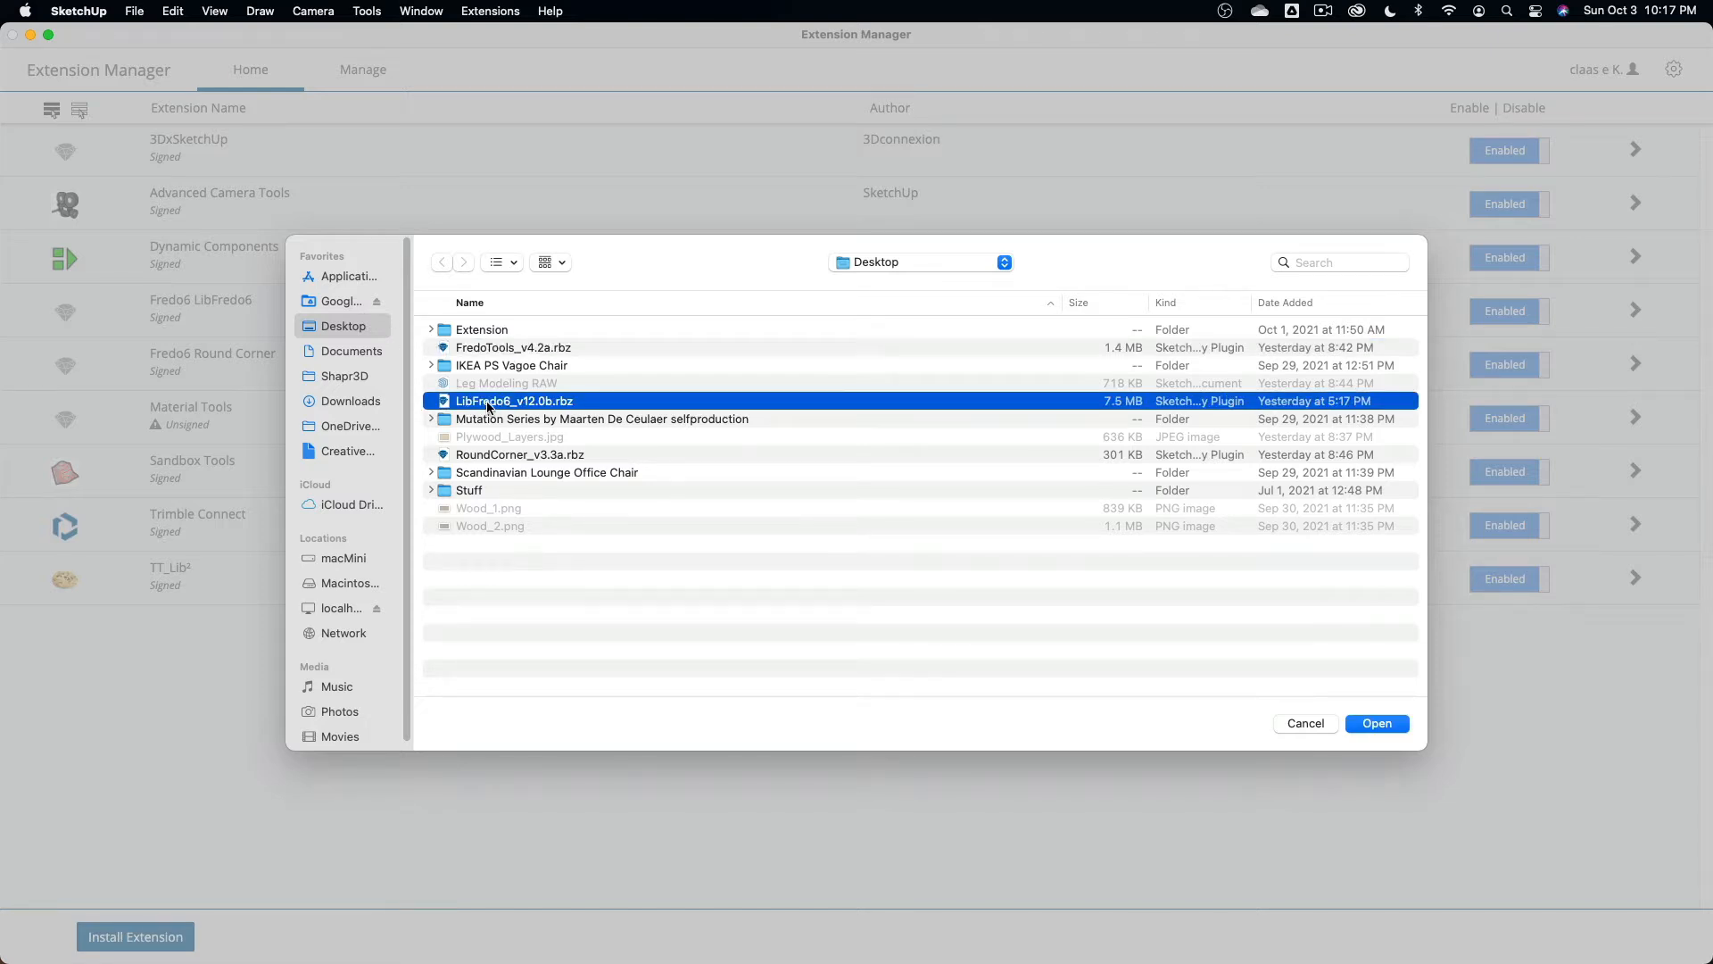
pyautogui.click(496, 349)
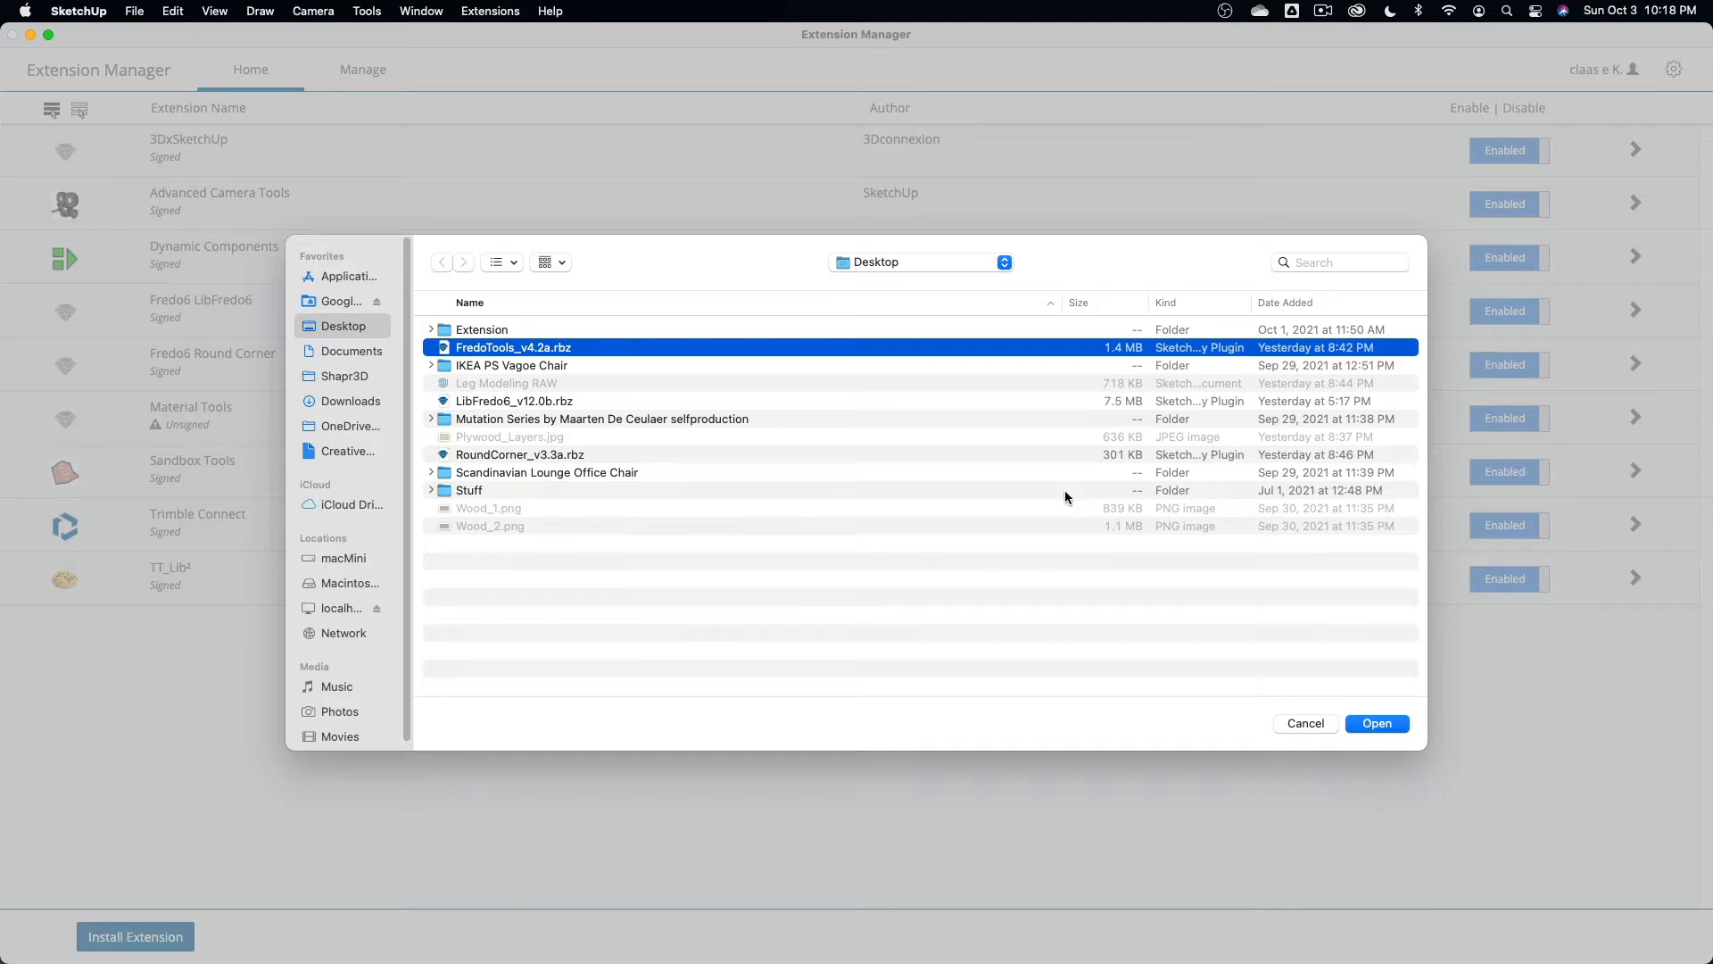
pyautogui.click(1374, 729)
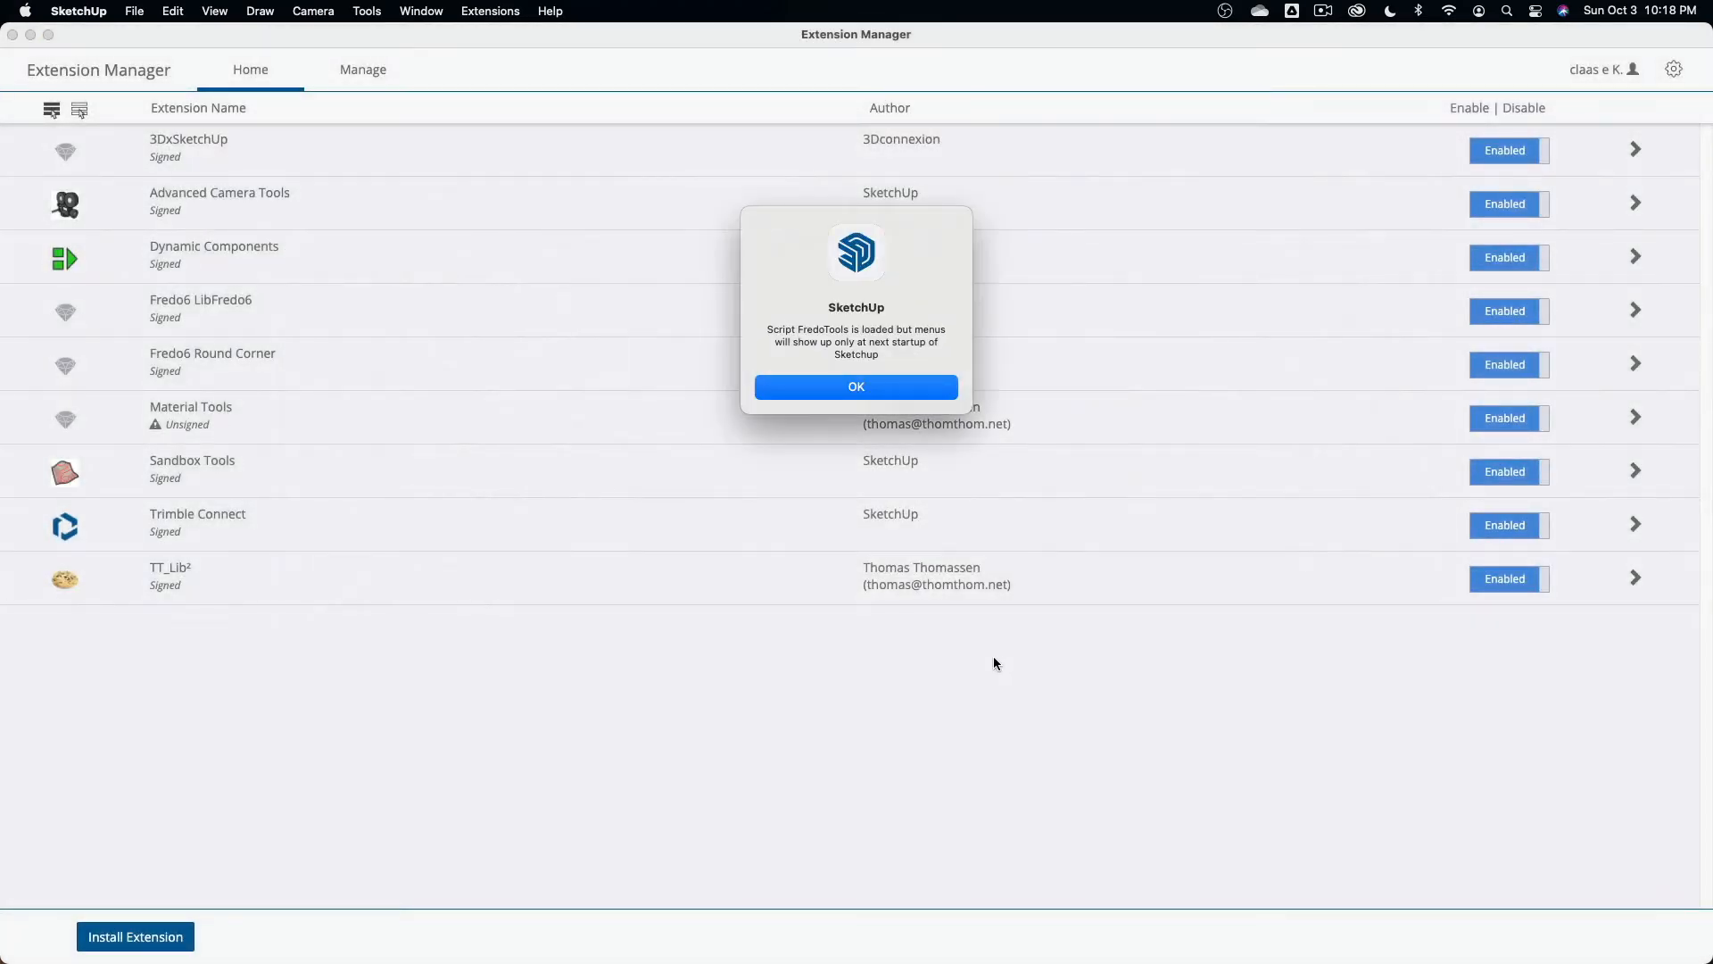
pyautogui.click(908, 397)
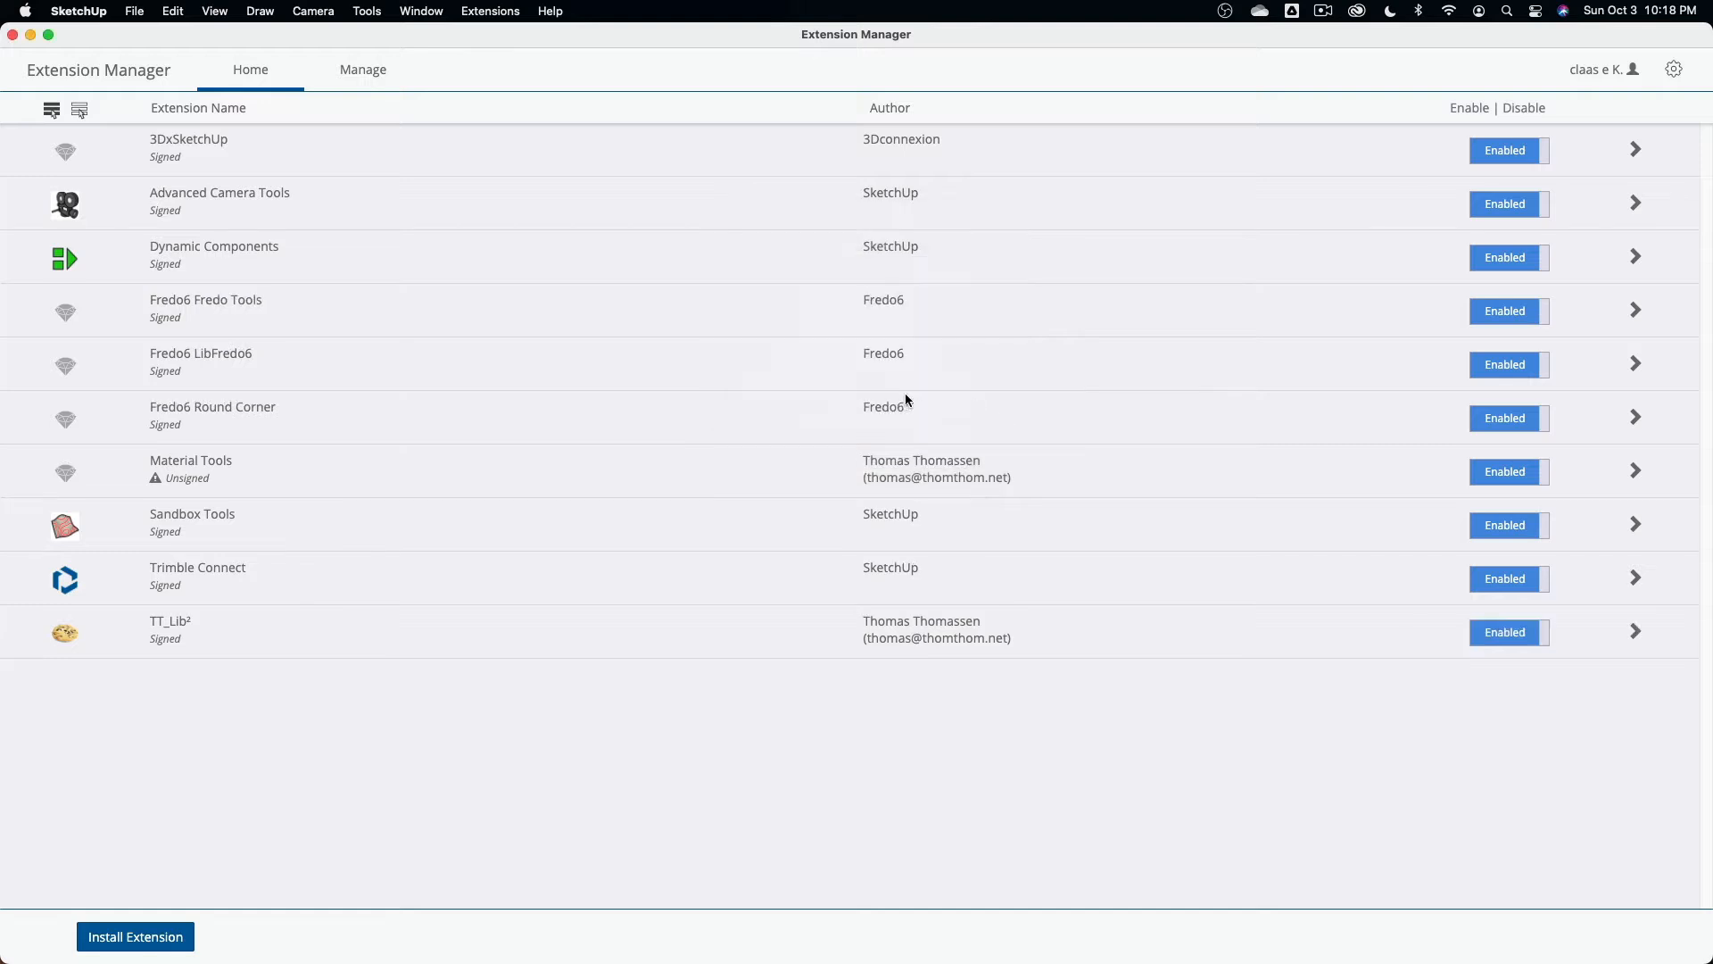
# Step: Close the Extension Manager and locate Fredo Tools among the available tool commands
pyautogui.click(12, 35)
pyautogui.click(367, 10)
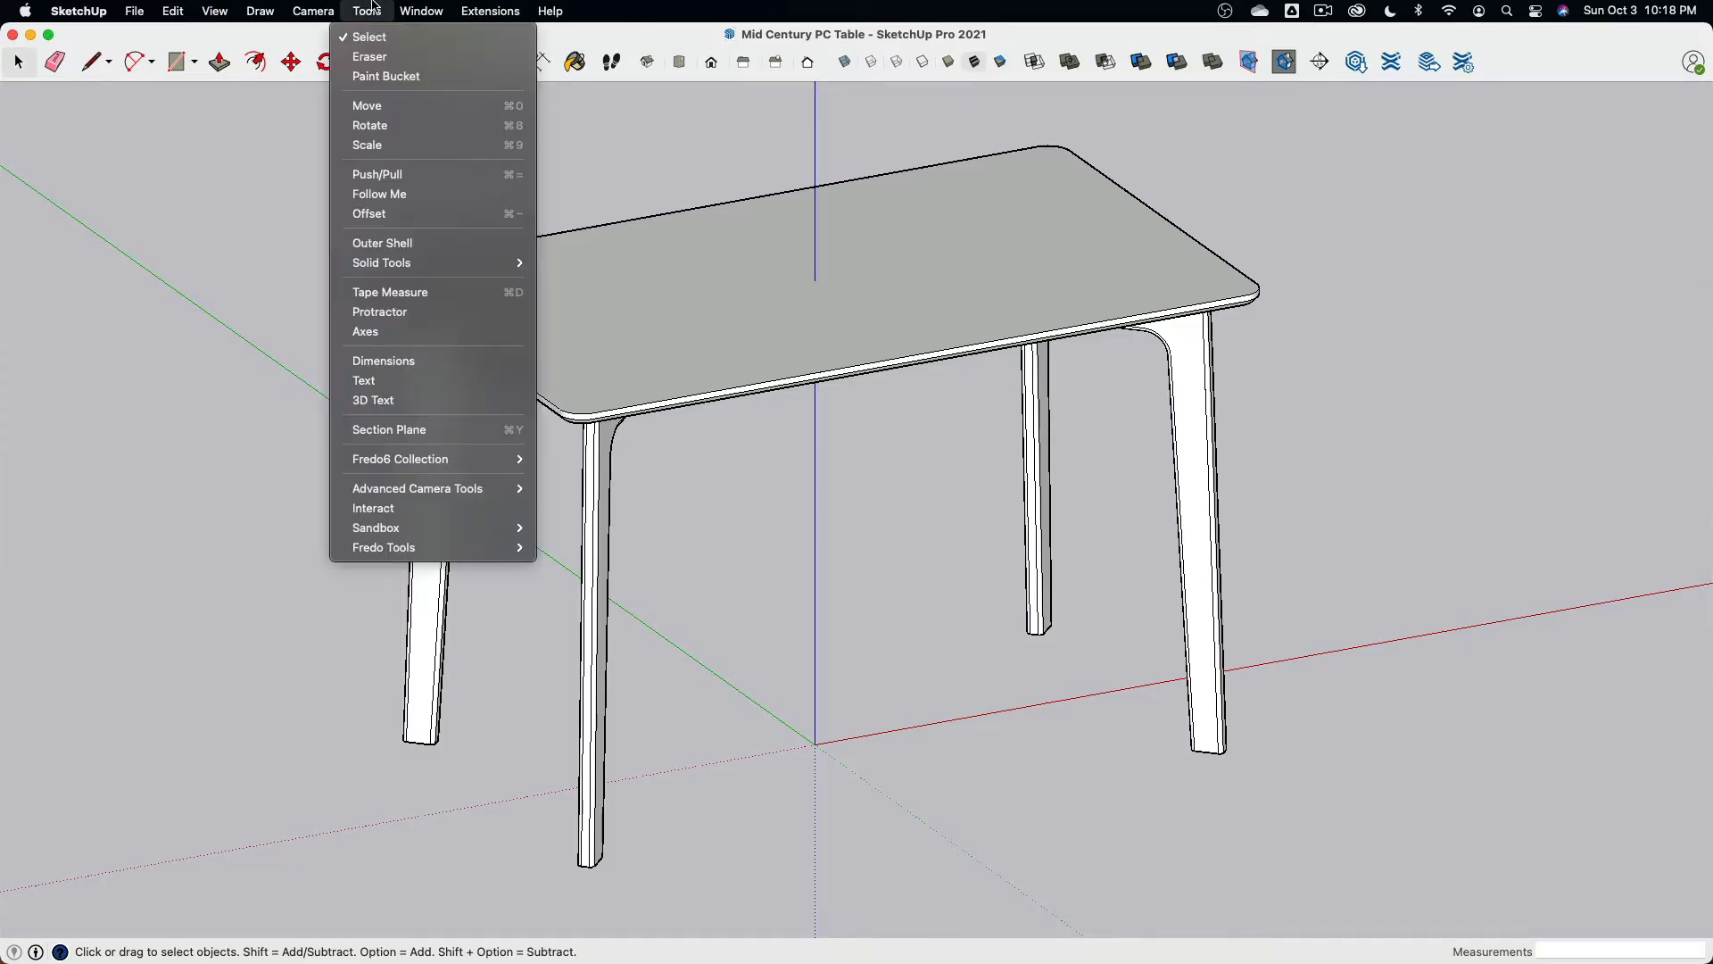
pyautogui.moveTo(406, 551)
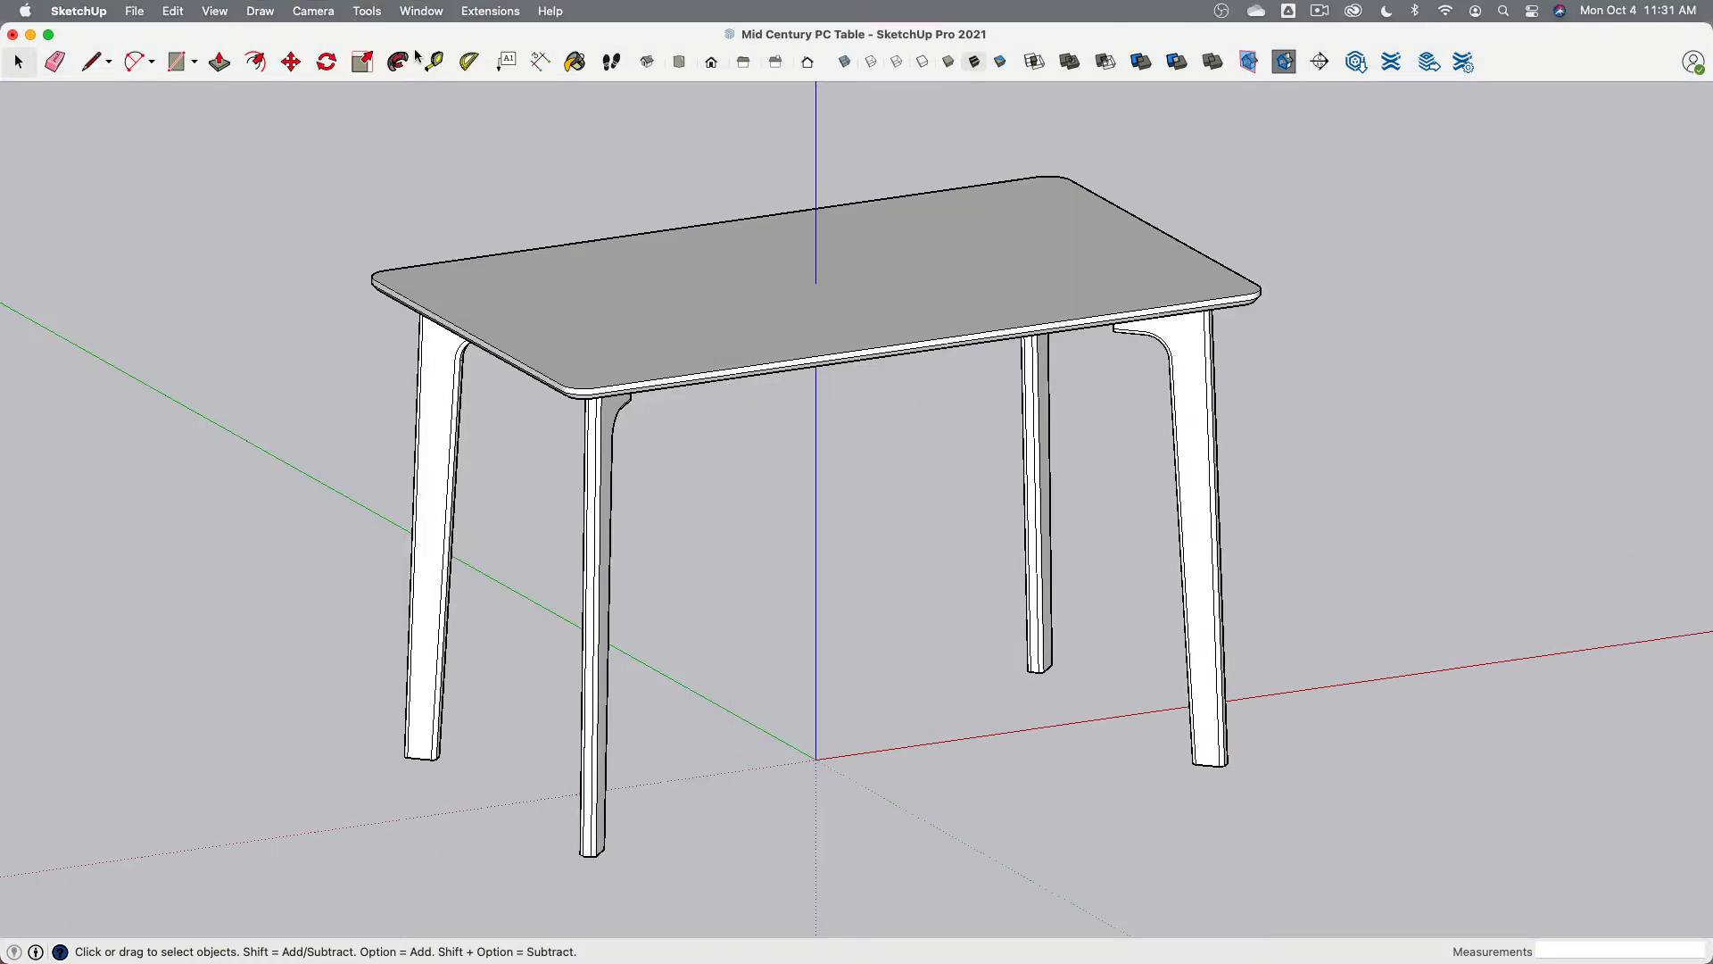
# Step: Preview Wood_2.png from the desktop and add it to the model's materials as a new texture named Wood Veneer
pyautogui.click(406, 11)
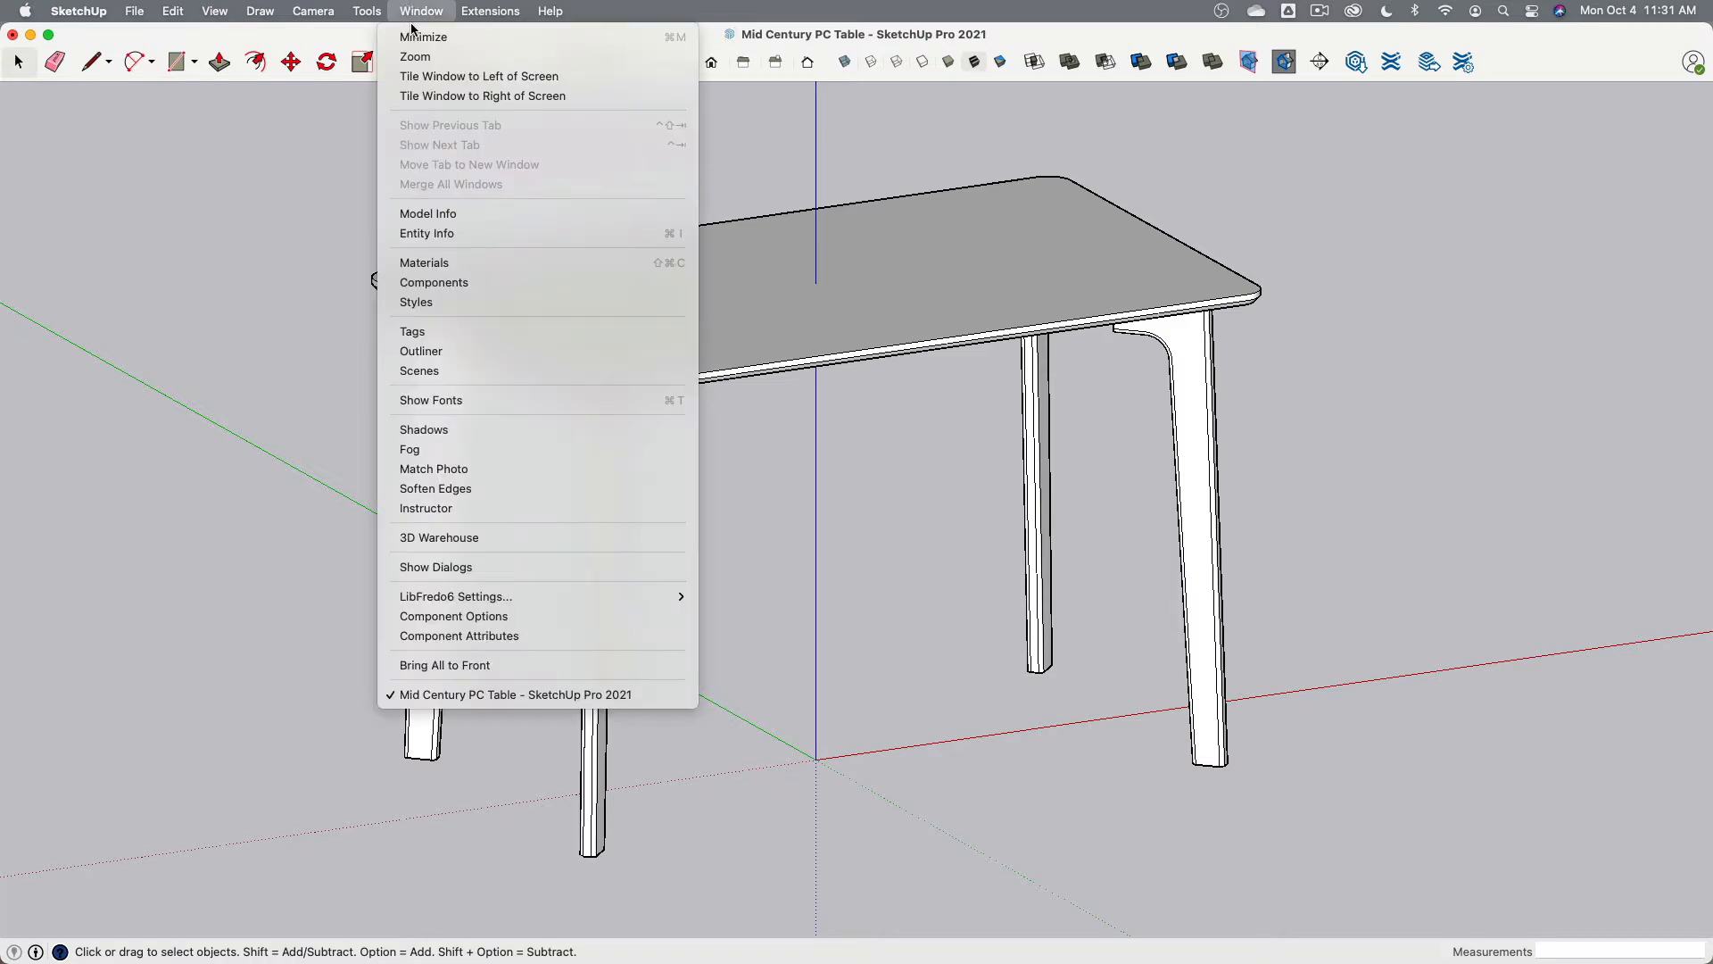
pyautogui.click(448, 266)
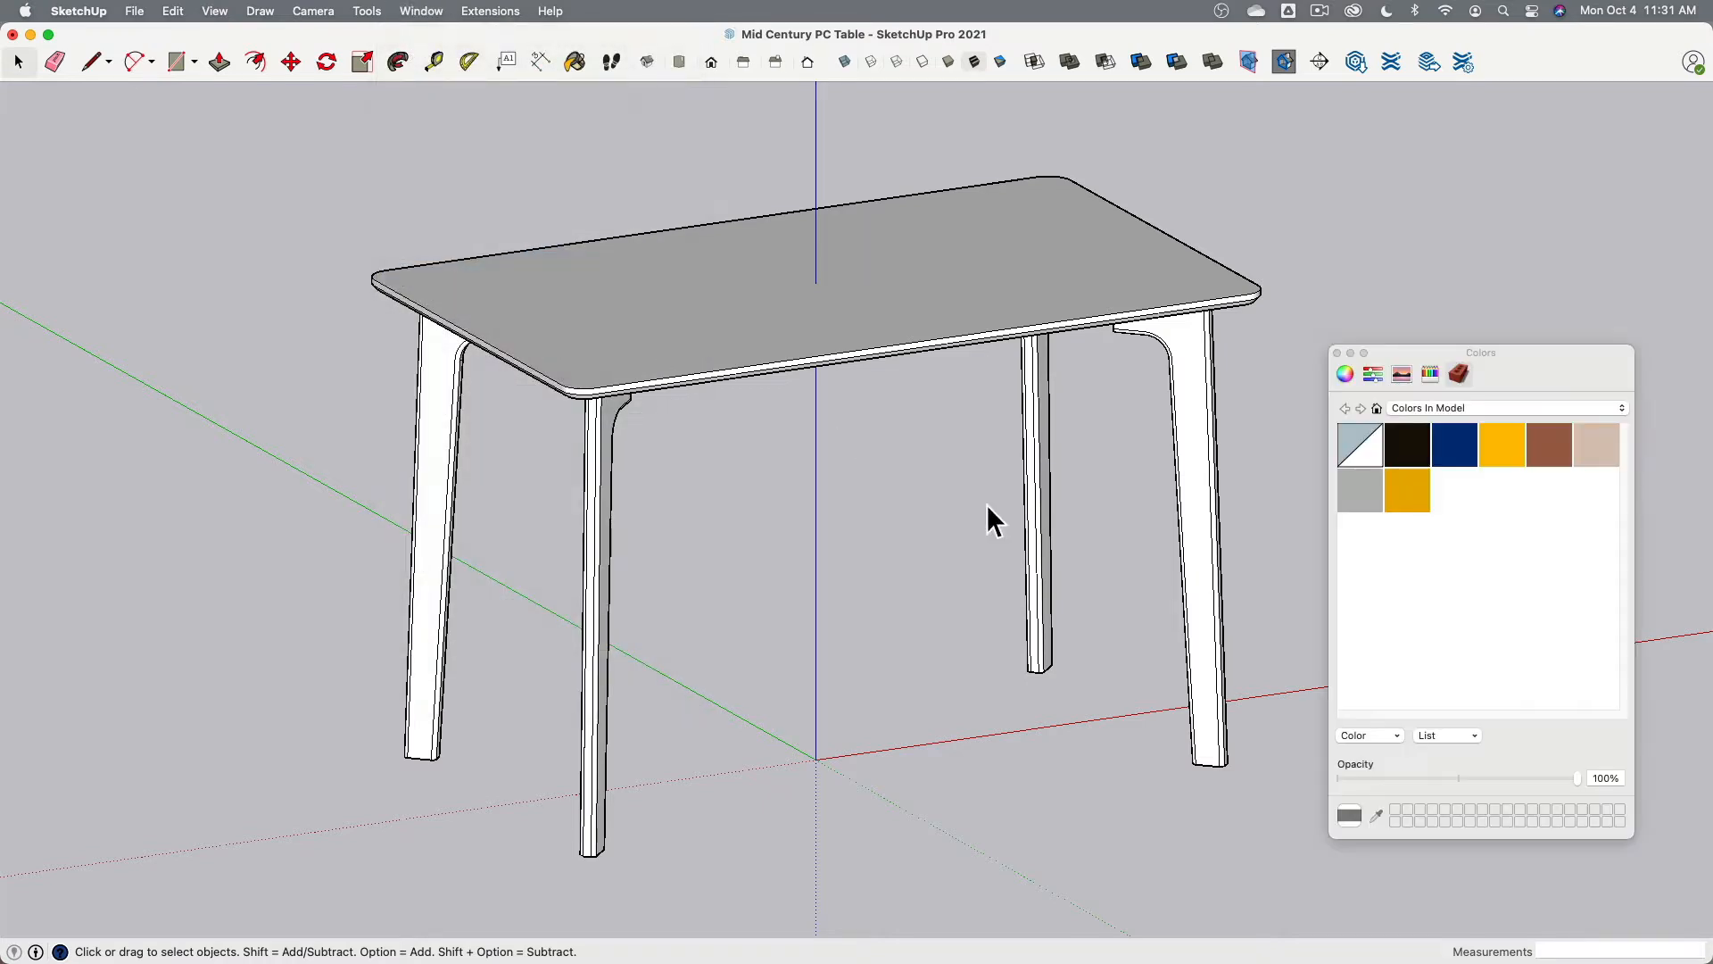
pyautogui.rightClick(1449, 513)
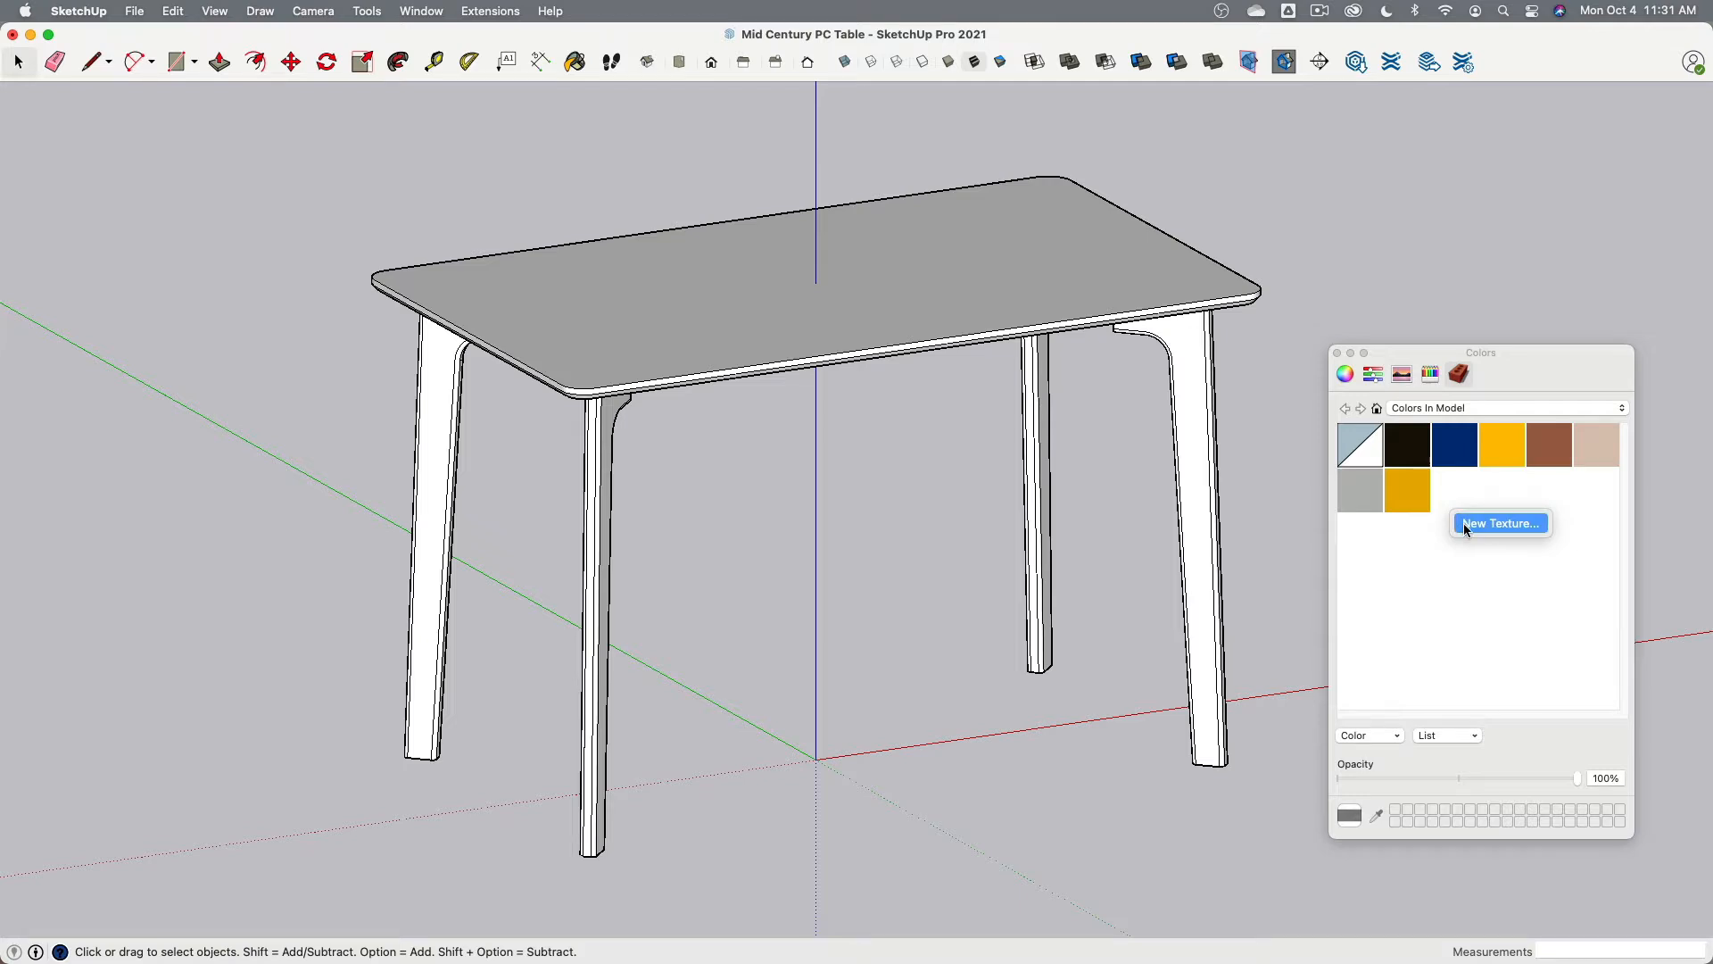
pyautogui.click(1463, 523)
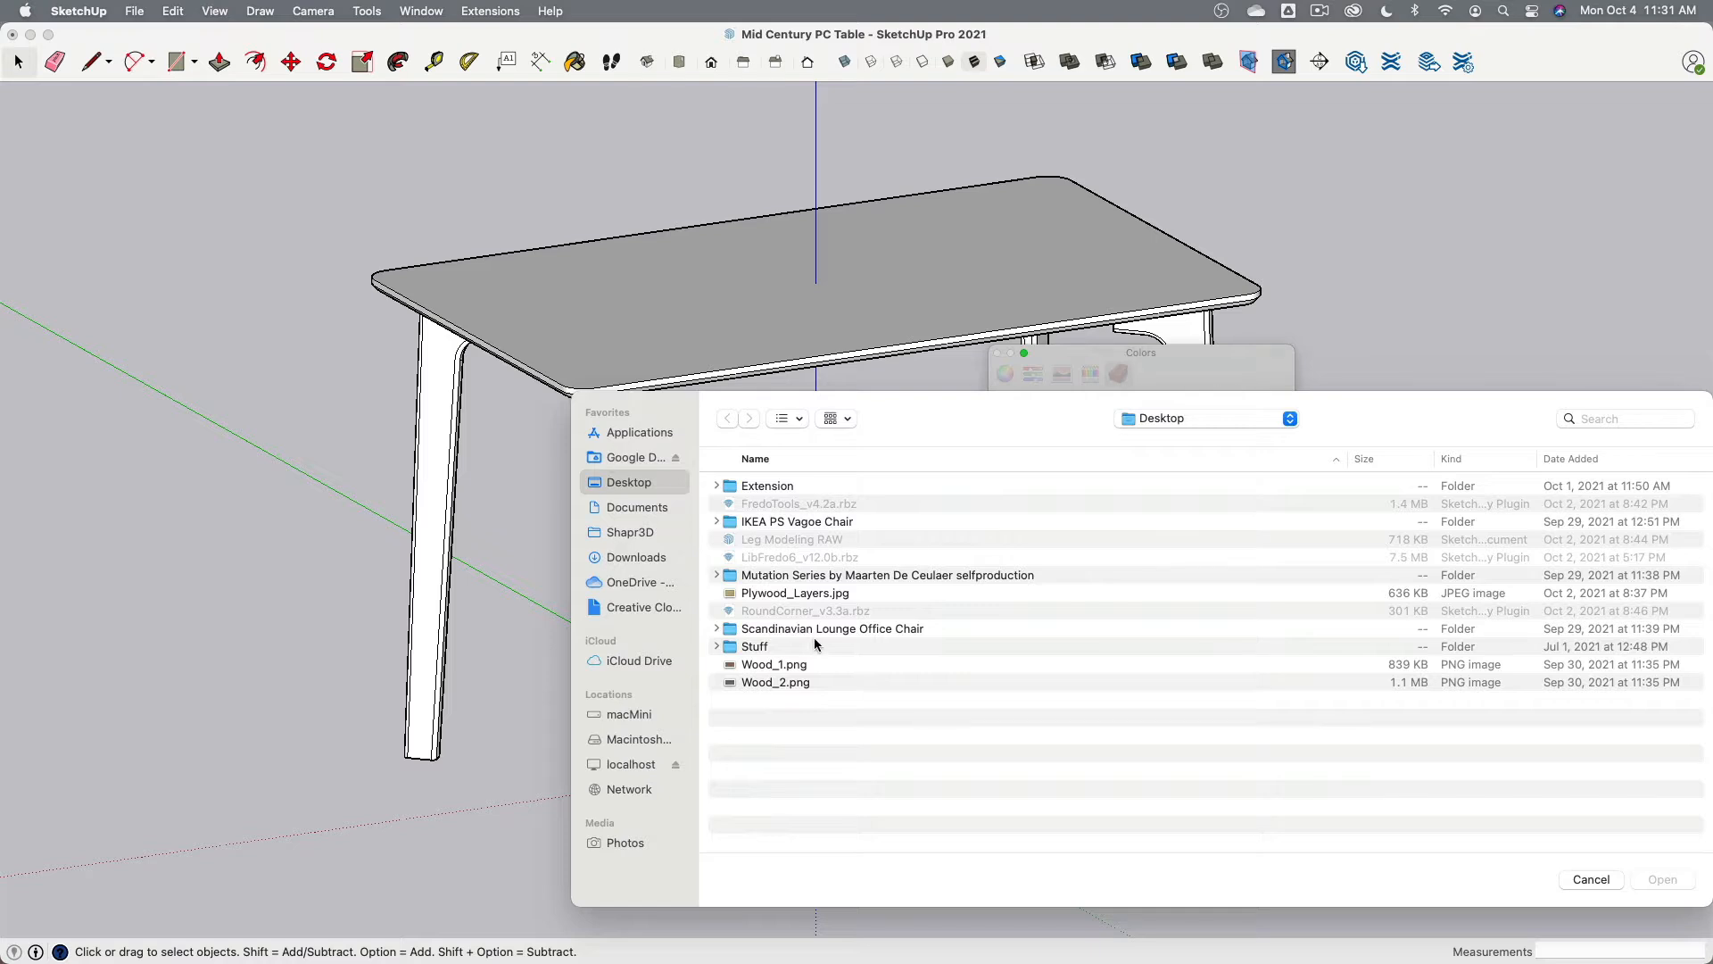
pyautogui.click(789, 685)
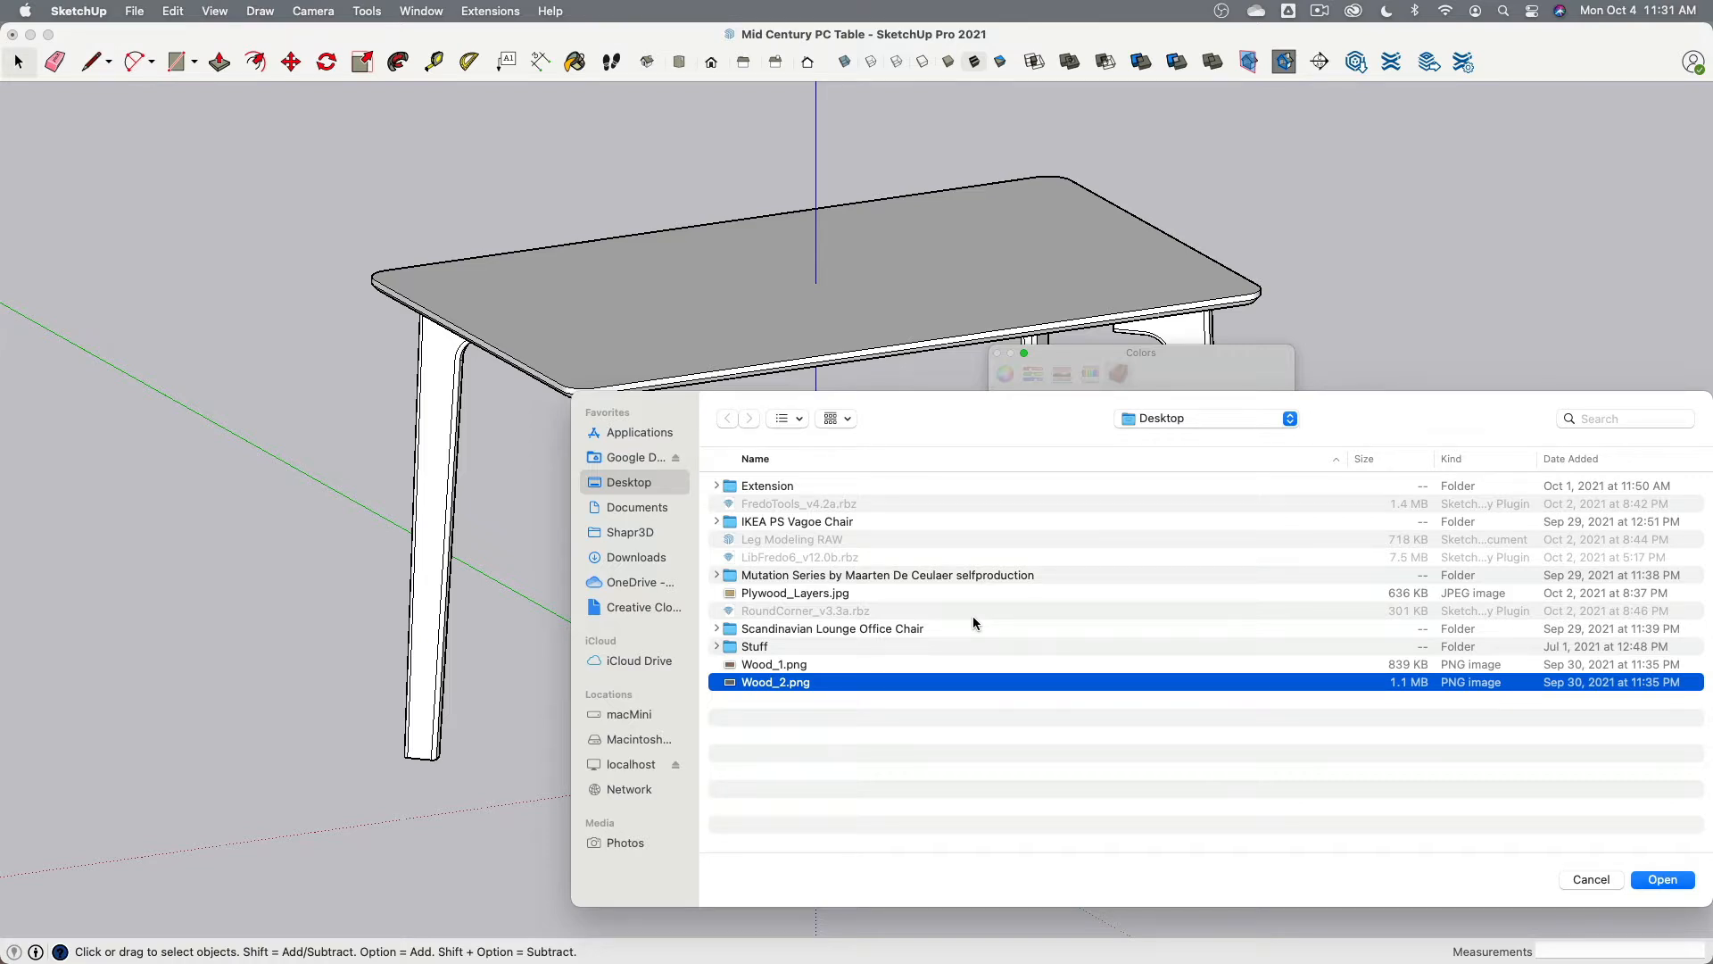
pyautogui.press('space')
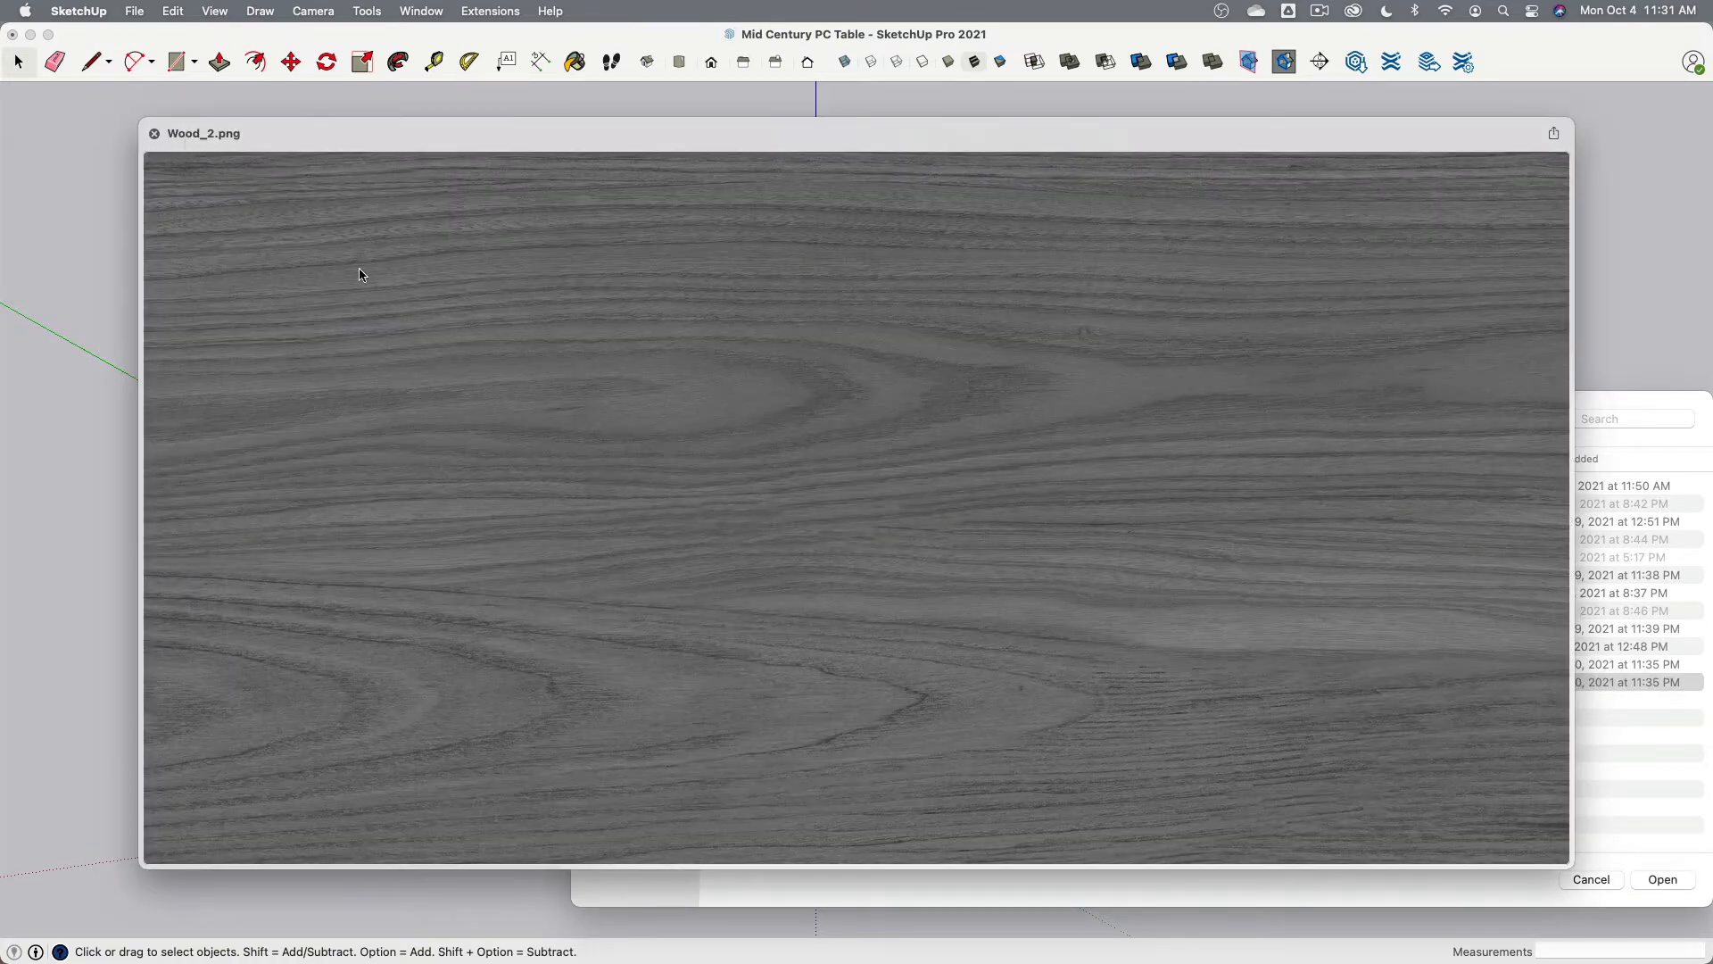
pyautogui.press('space')
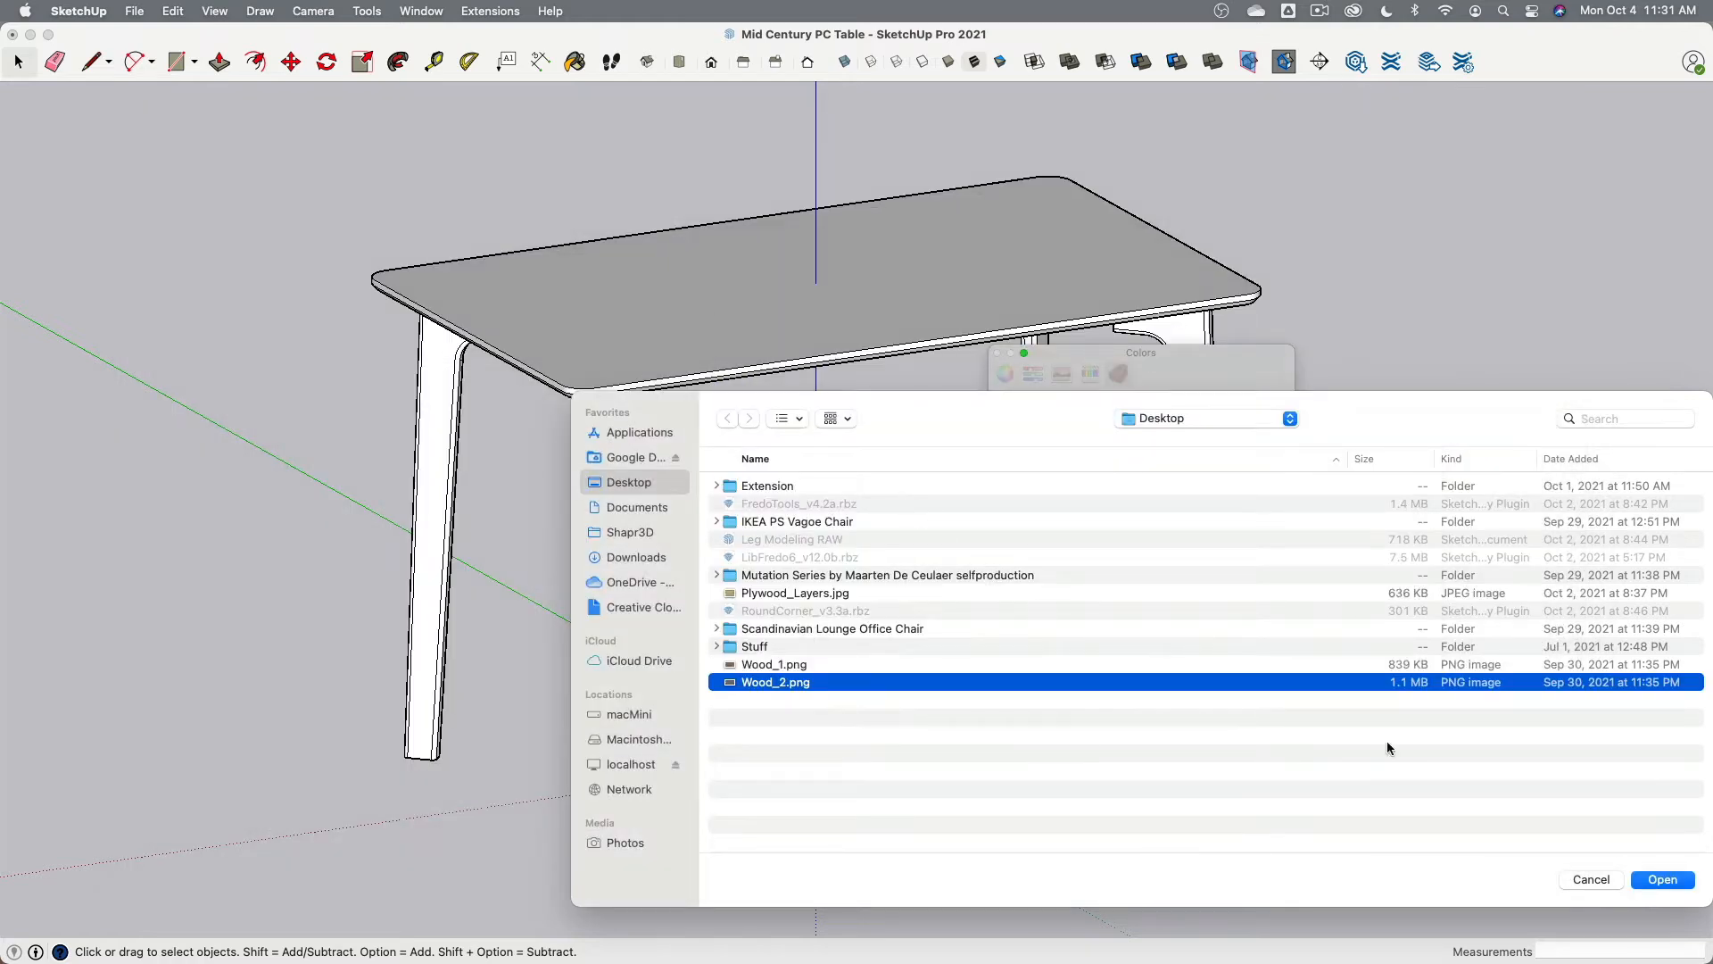
pyautogui.click(1663, 878)
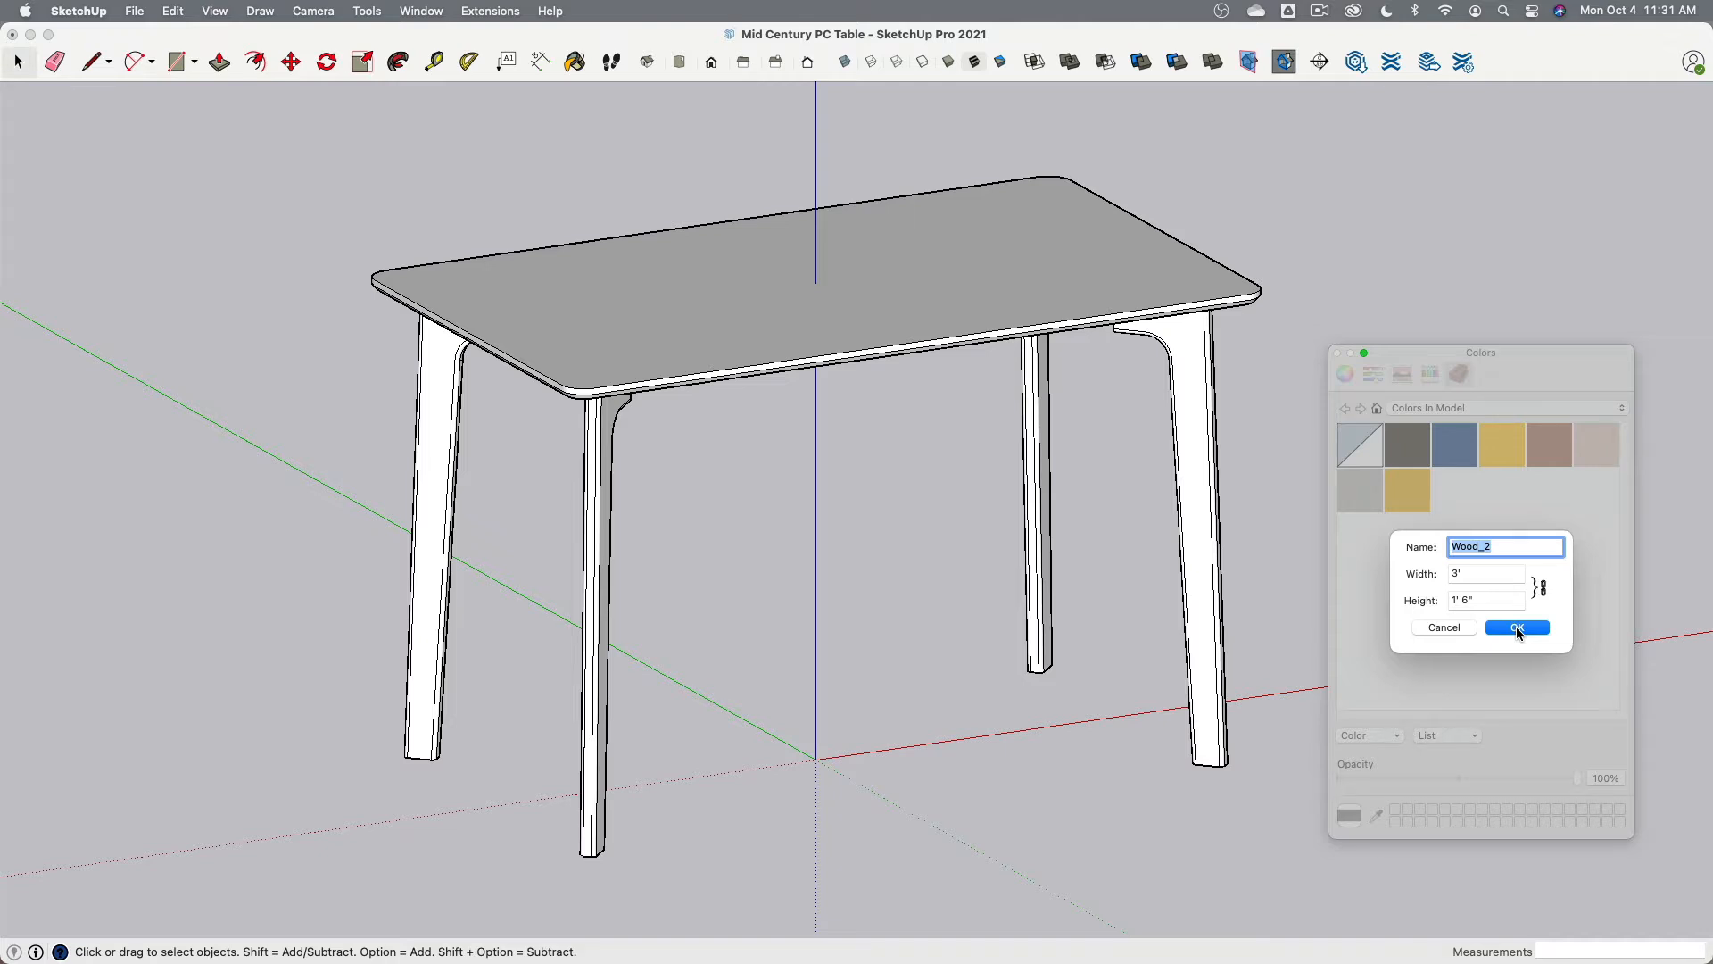
pyautogui.write('Wood Veneer')
pyautogui.click(1518, 627)
# Step: Open the tabletop group for editing and paint its upper face with the new Wood Veneer texture
pyautogui.moveTo(718, 290); pyautogui.dragTo(753, 370, button='middle')
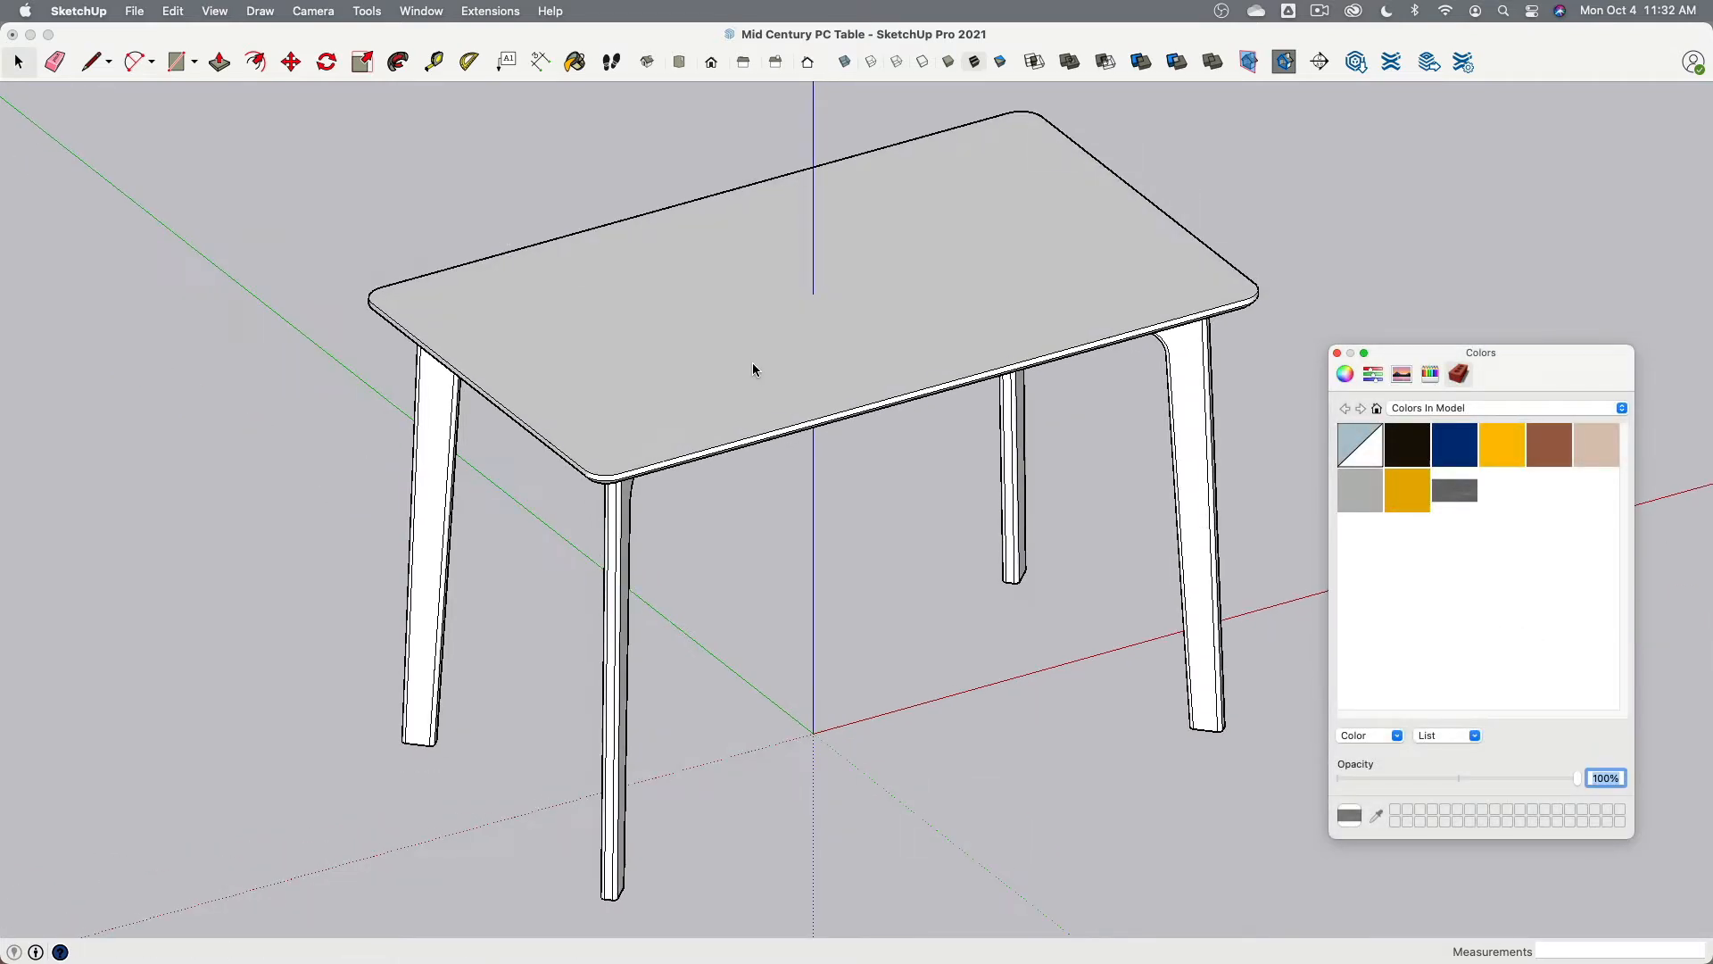
pyautogui.click(753, 369)
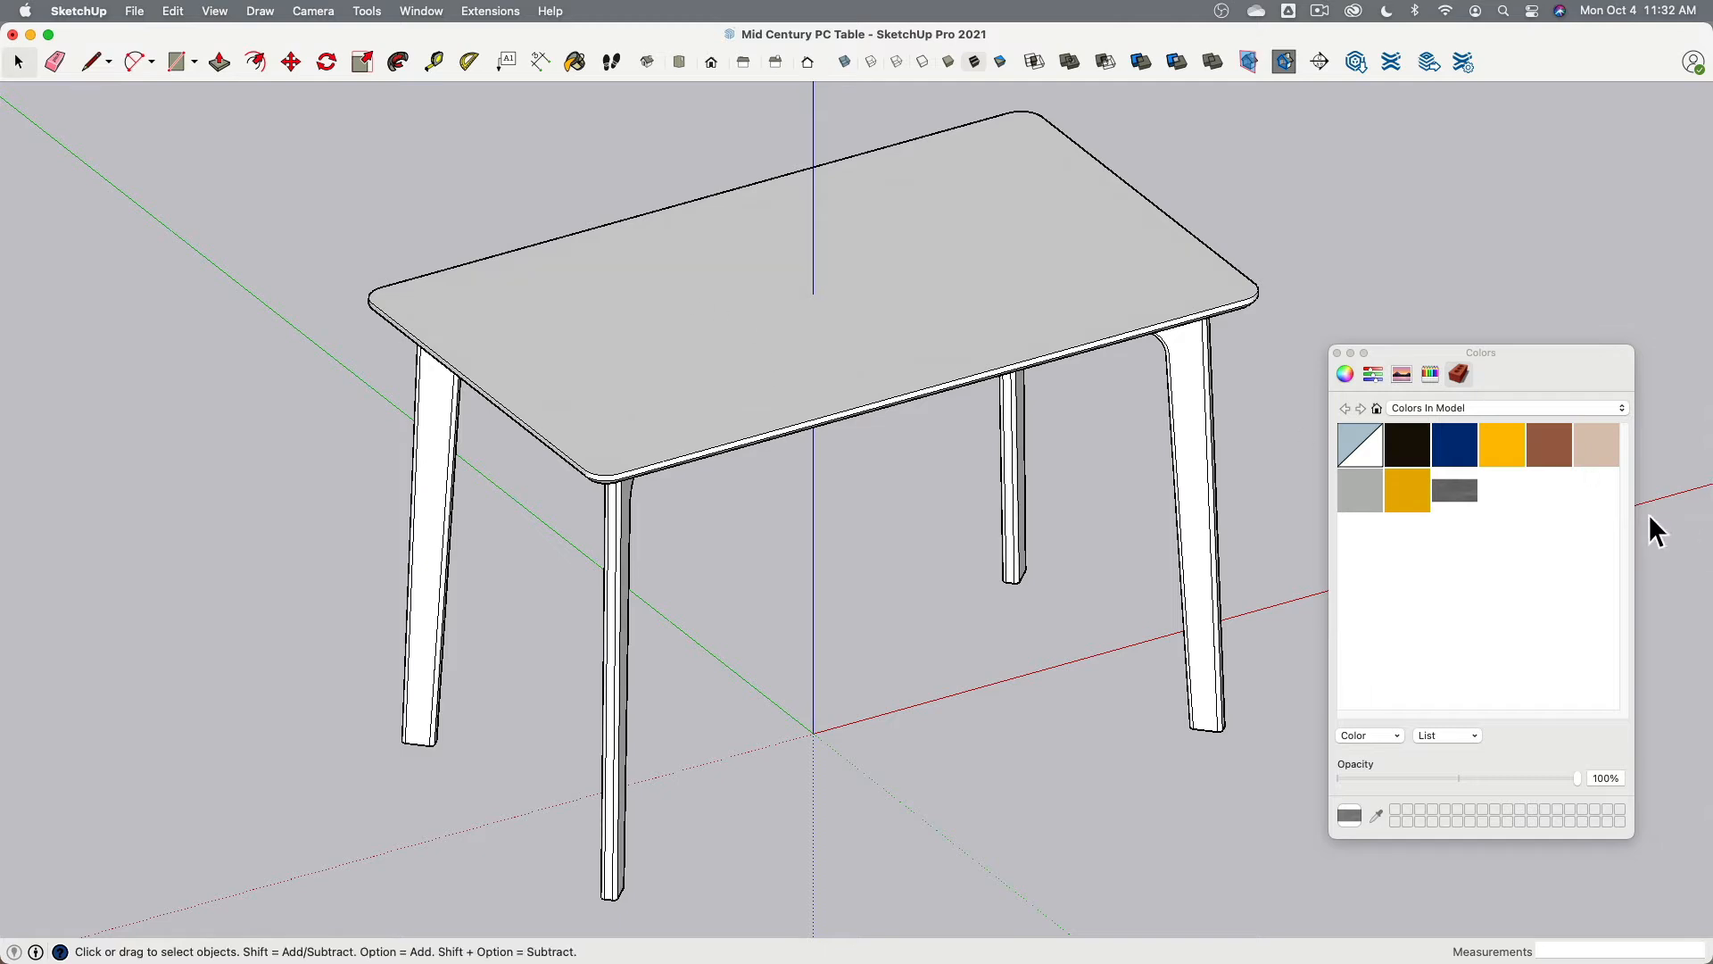
pyautogui.click(742, 351)
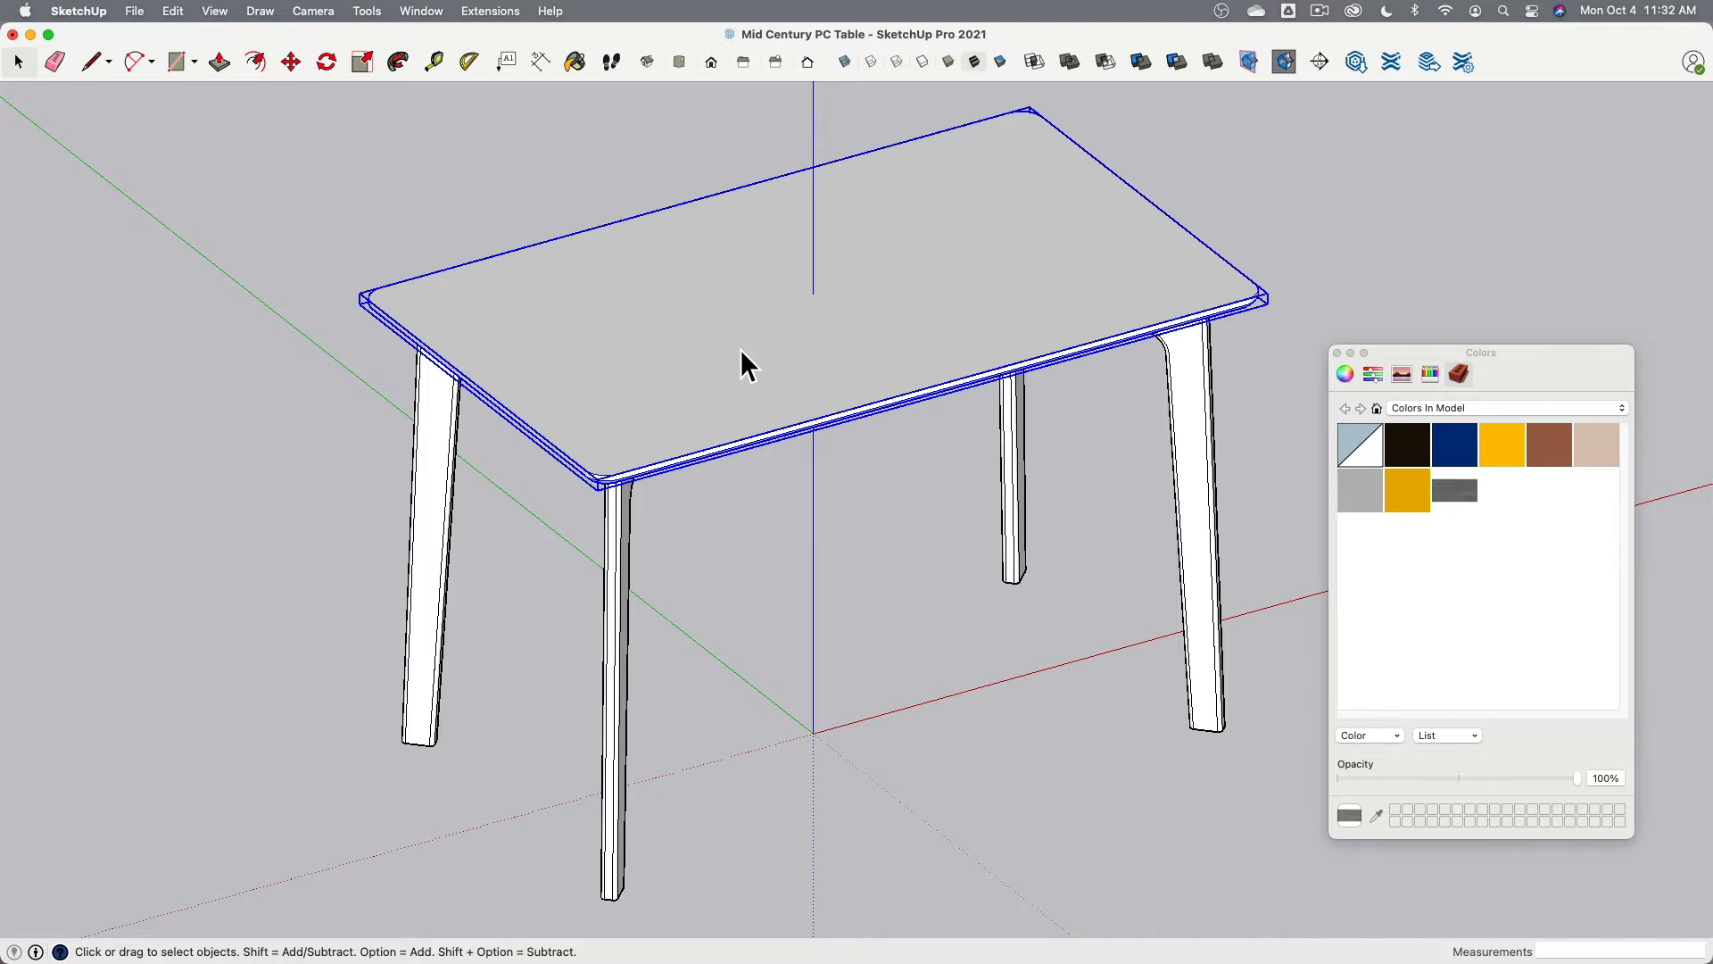
pyautogui.doubleClick(740, 350)
pyautogui.click(741, 350)
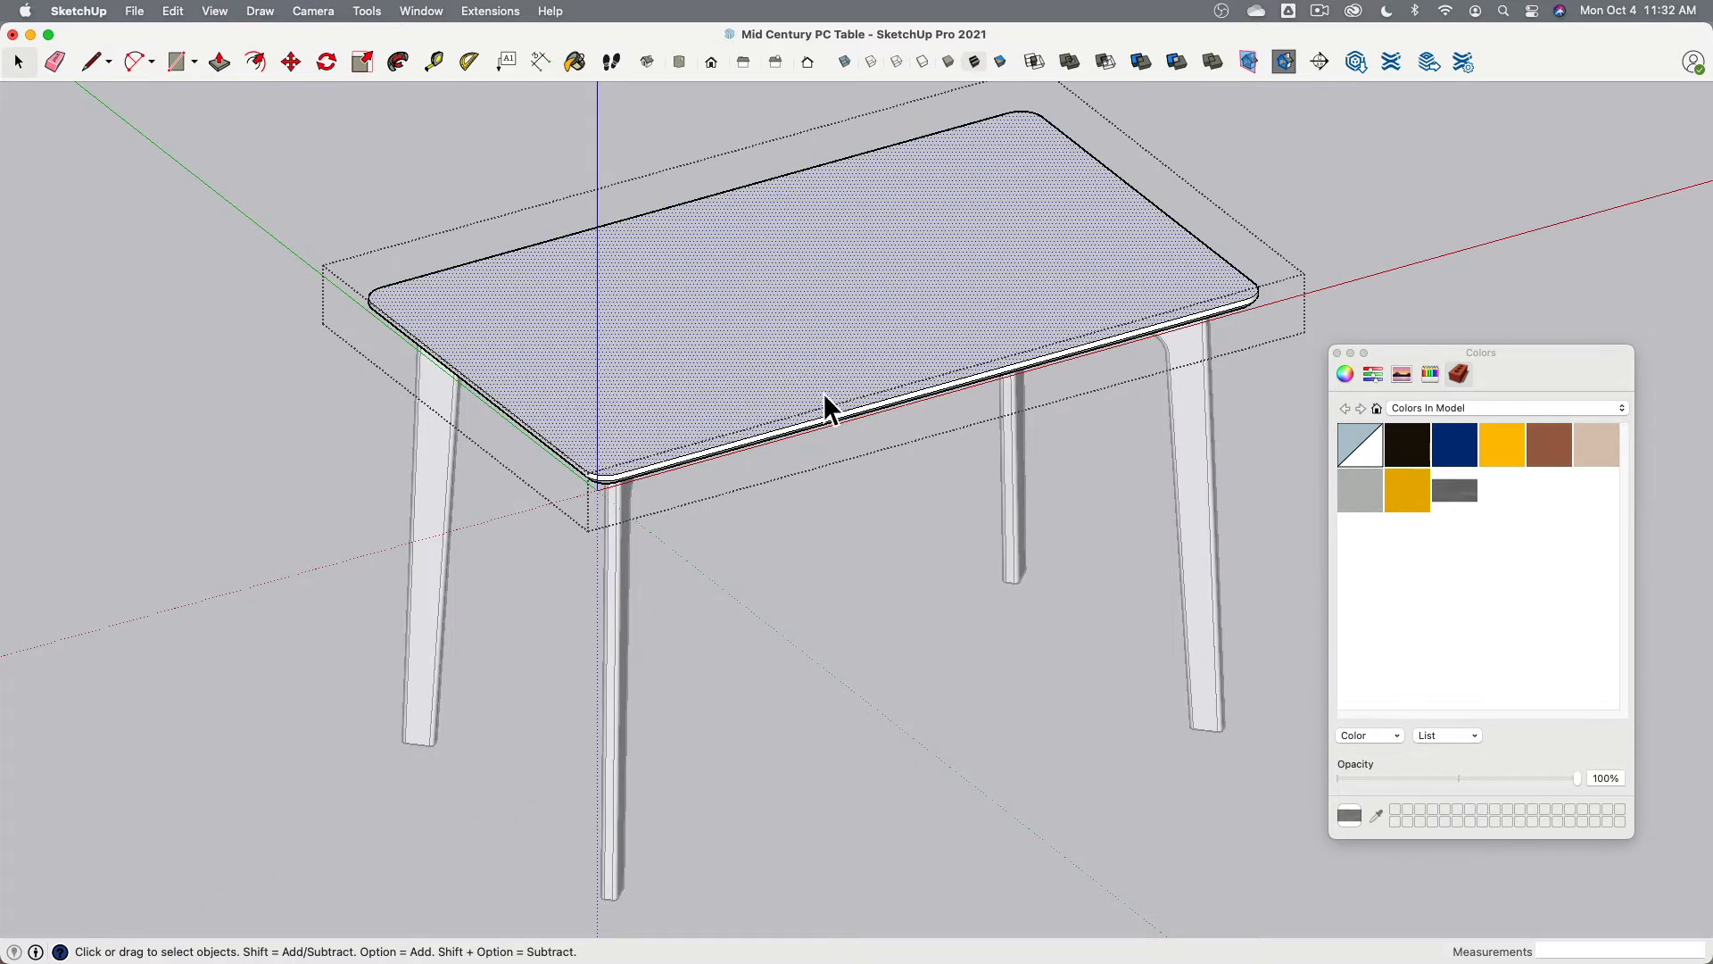
pyautogui.click(1456, 491)
pyautogui.click(807, 325)
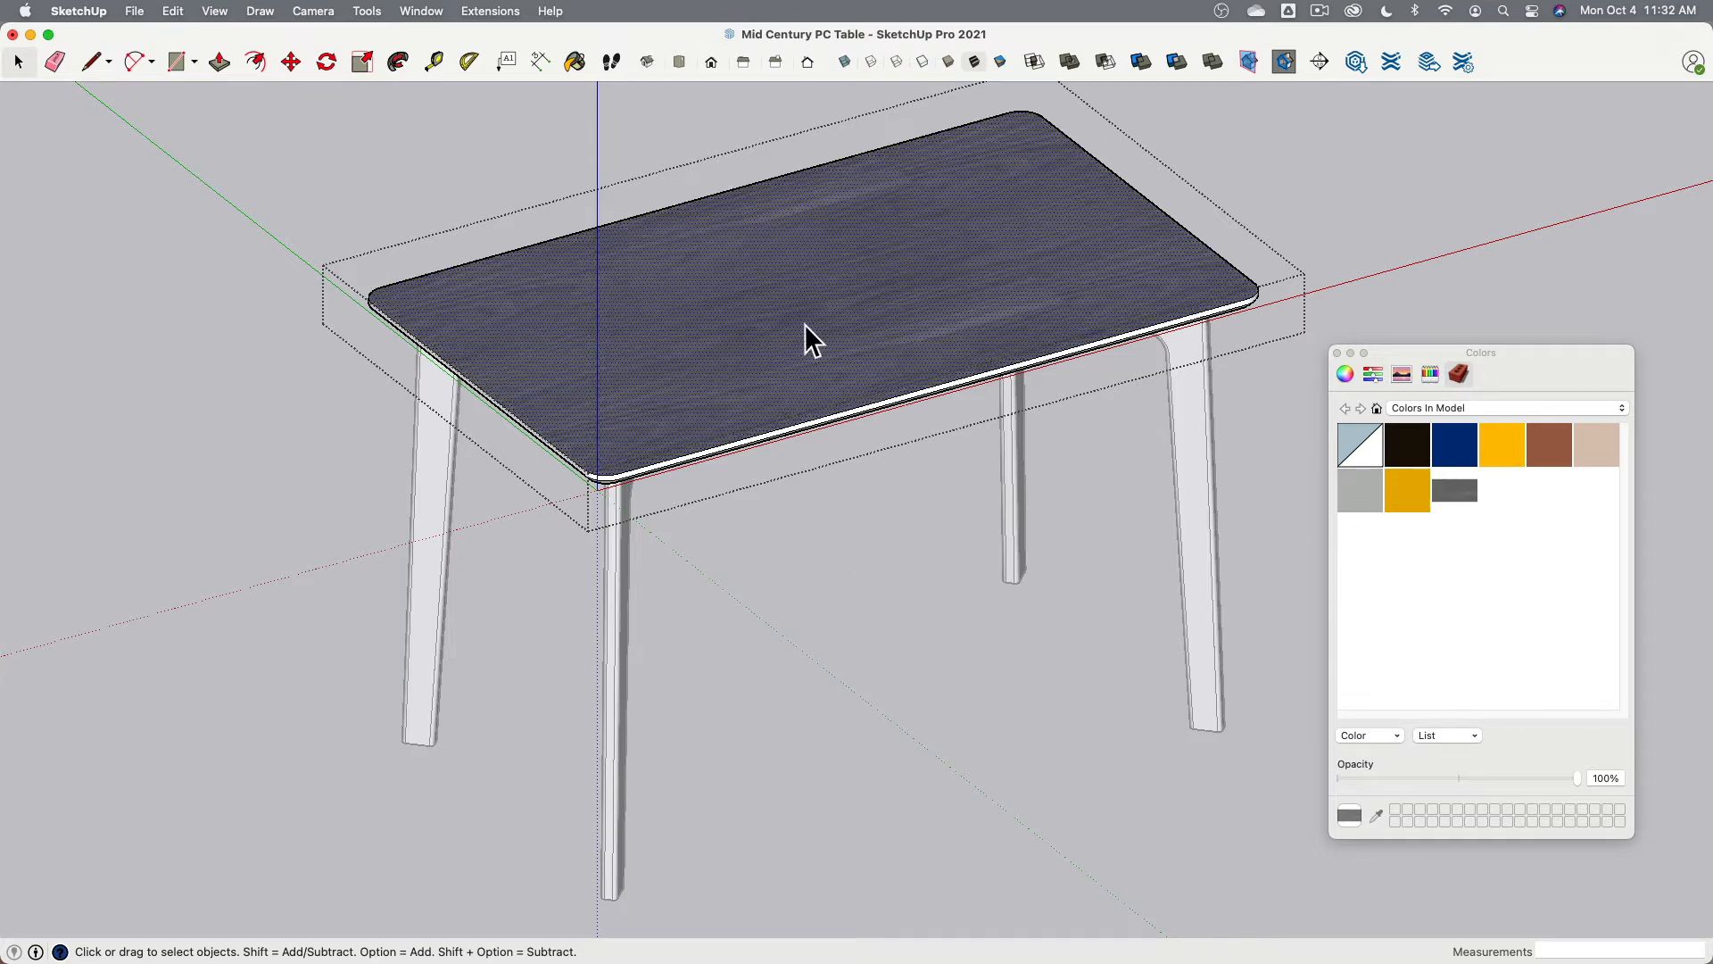
pyautogui.click(873, 558)
# Step: Reposition the wood texture on the tabletop's upper face, scaling it up so one tile spans the table's long edge
pyautogui.moveTo(979, 440); pyautogui.dragTo(1135, 724, button='middle')
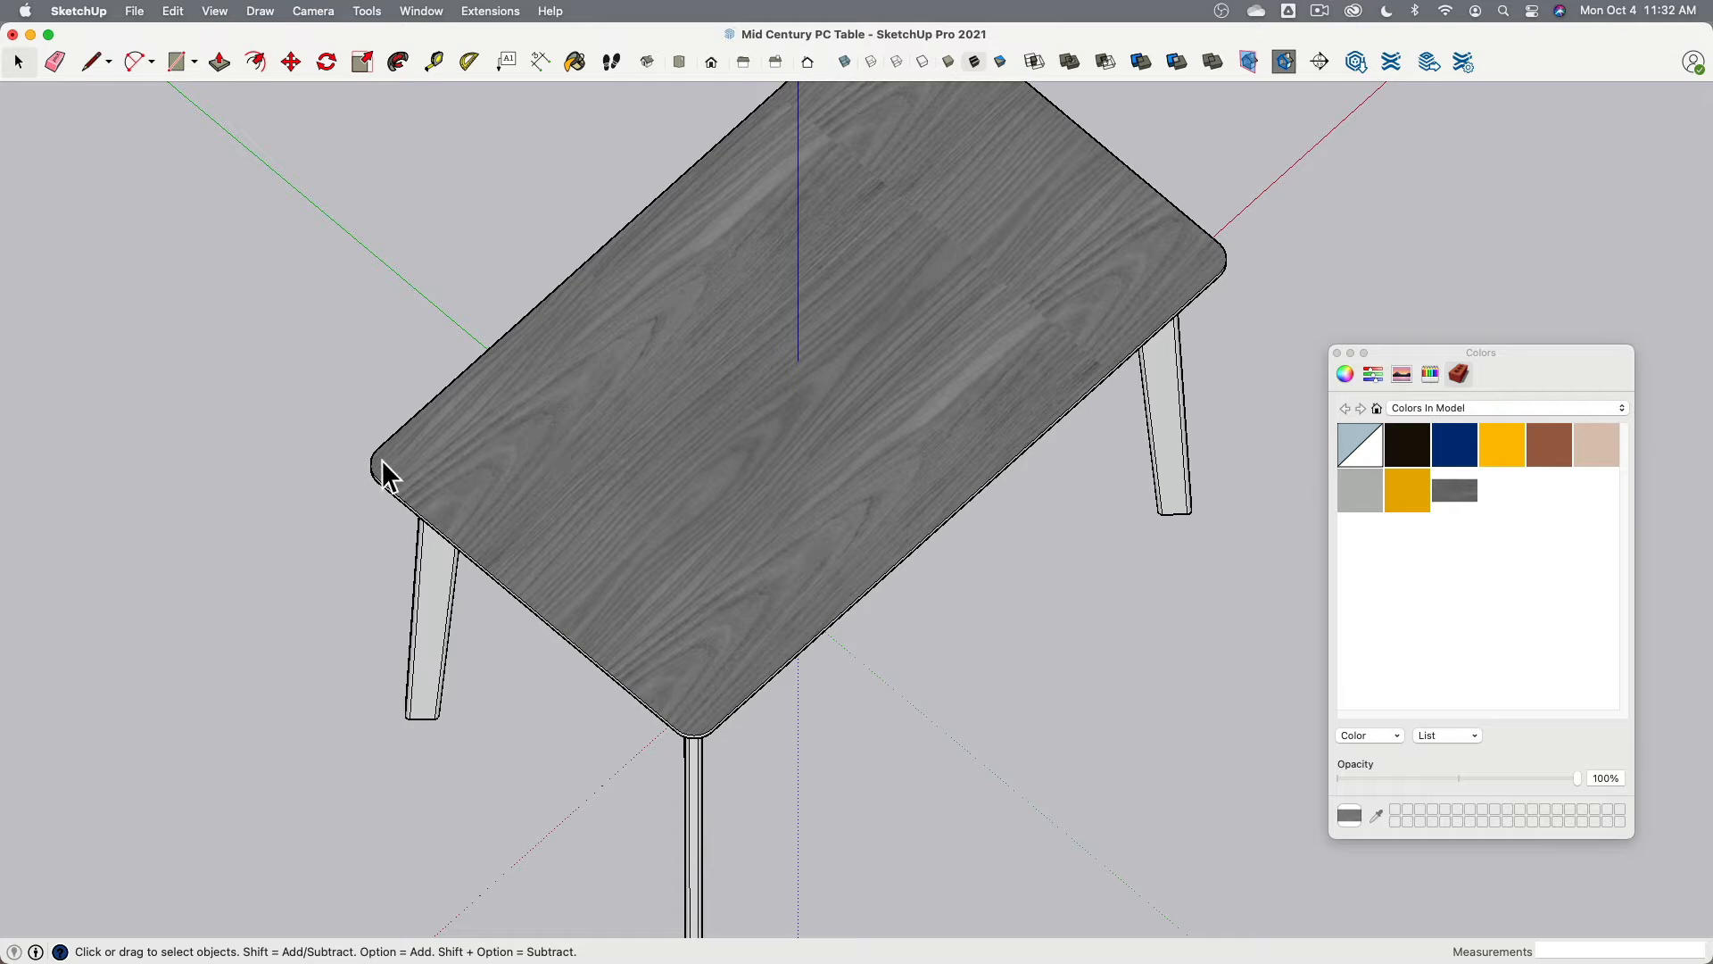
pyautogui.click(714, 449)
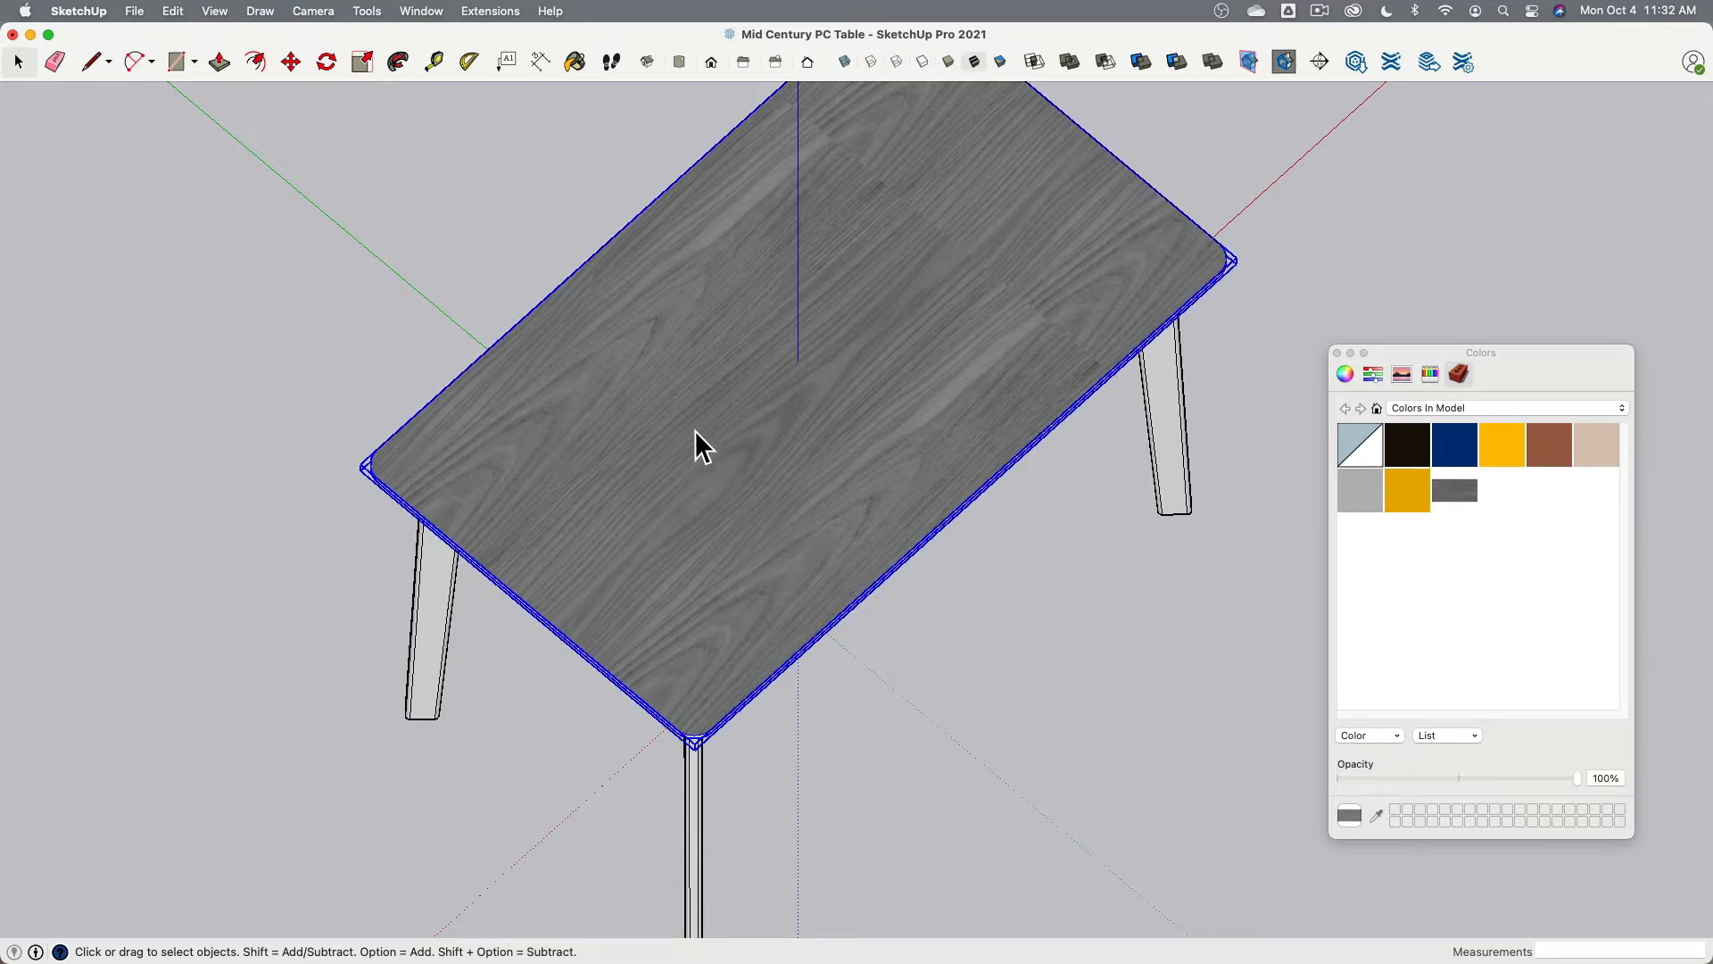
pyautogui.doubleClick(696, 436)
pyautogui.click(776, 384)
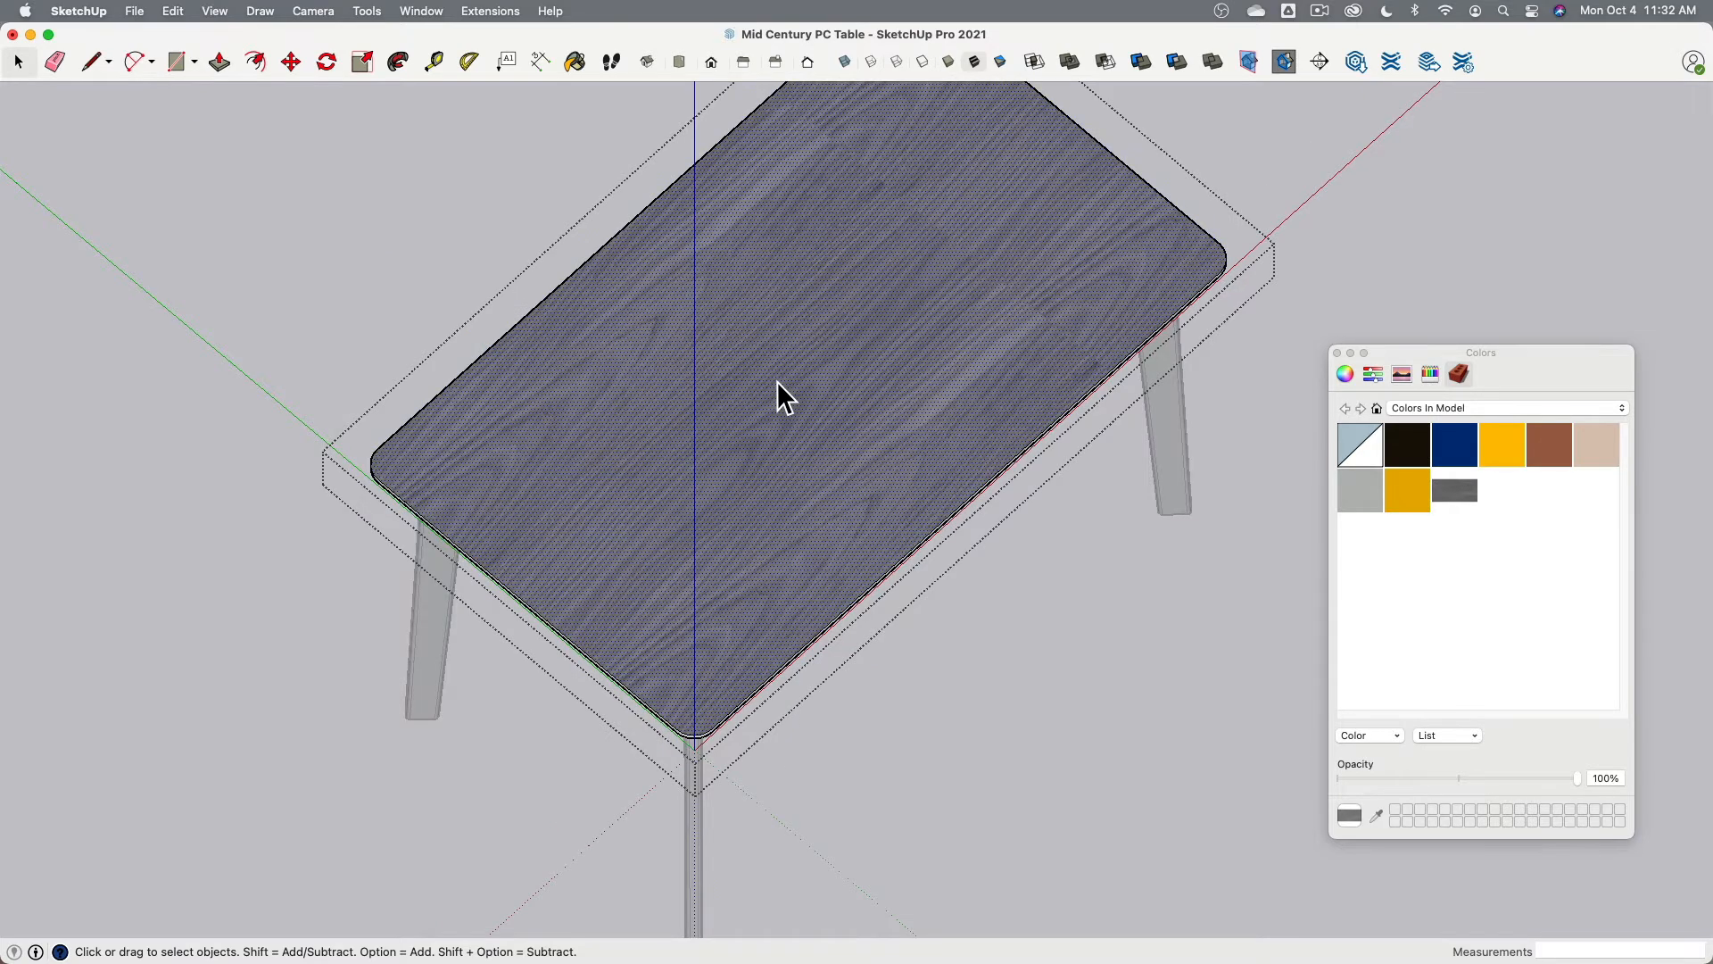
pyautogui.rightClick(774, 384)
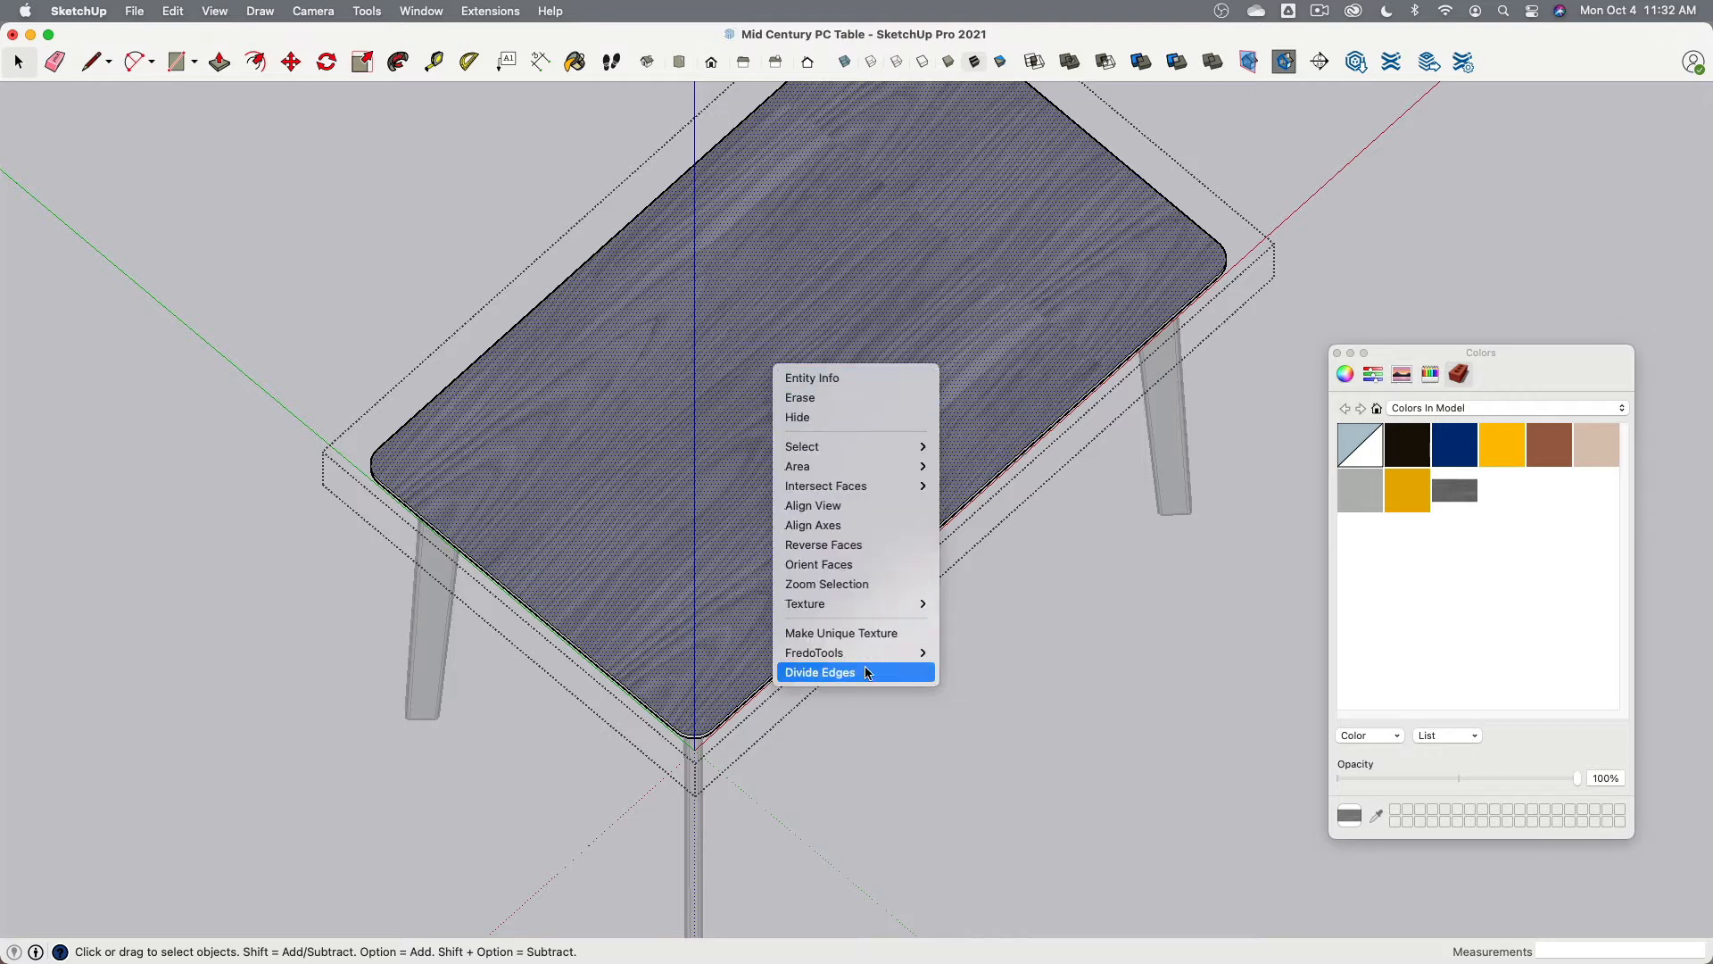
pyautogui.moveTo(857, 603)
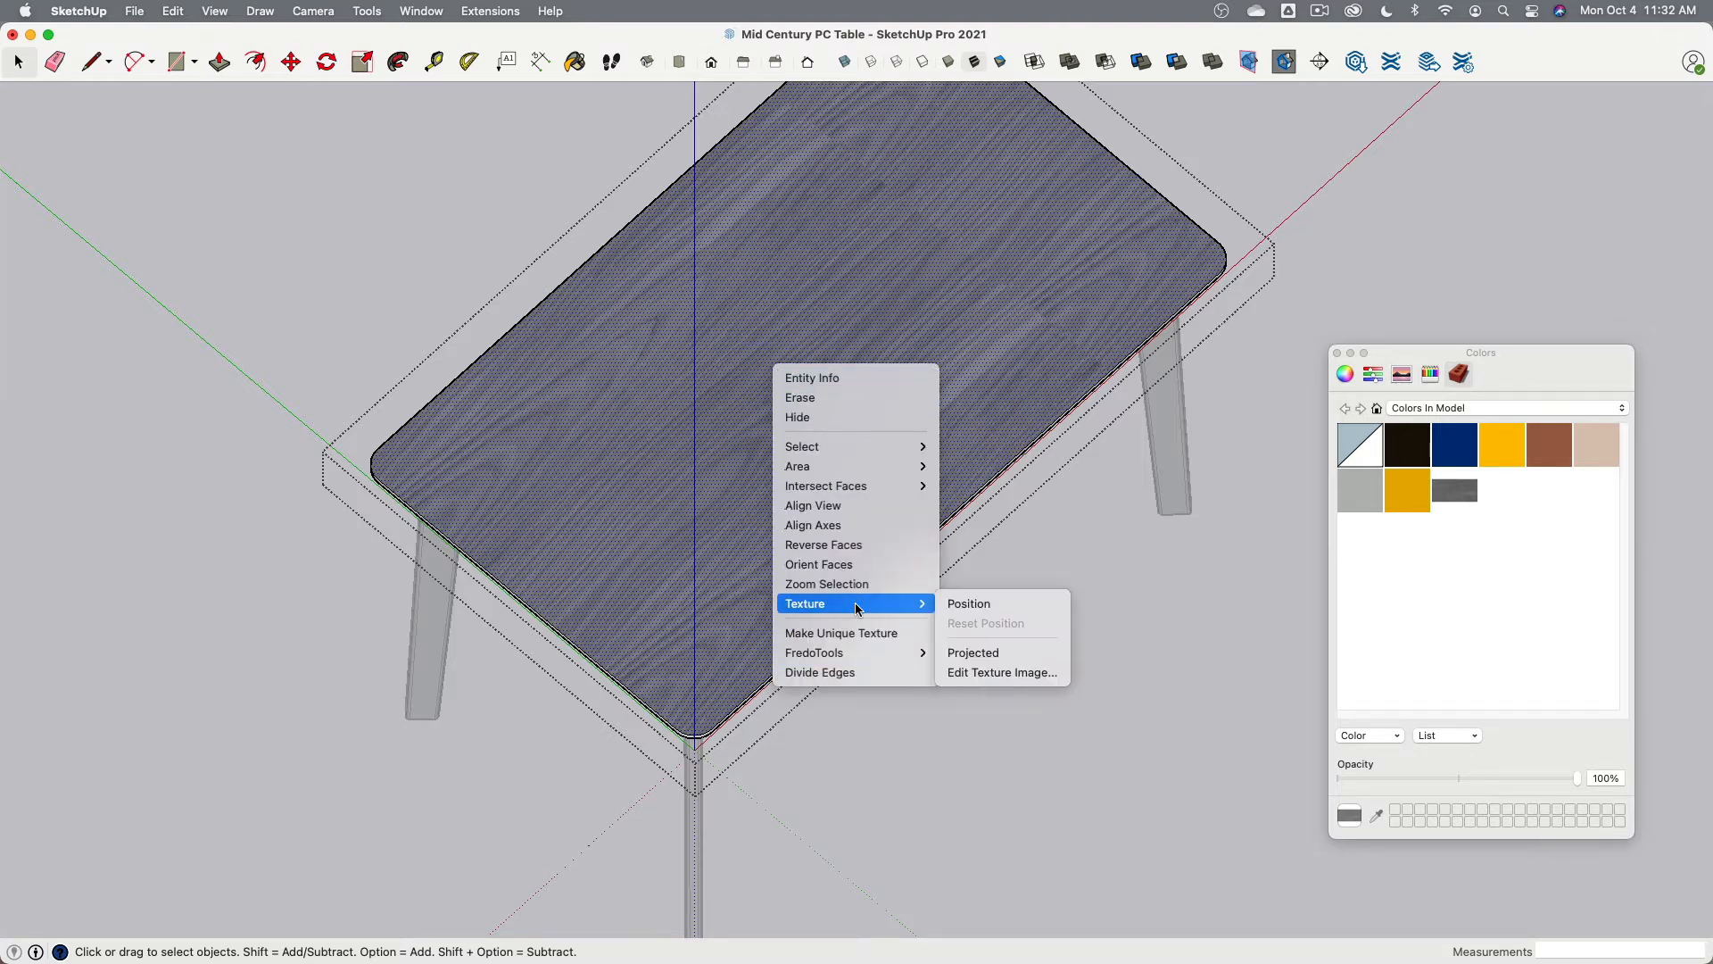
pyautogui.click(963, 610)
pyautogui.moveTo(964, 596); pyautogui.dragTo(787, 602, button='middle')
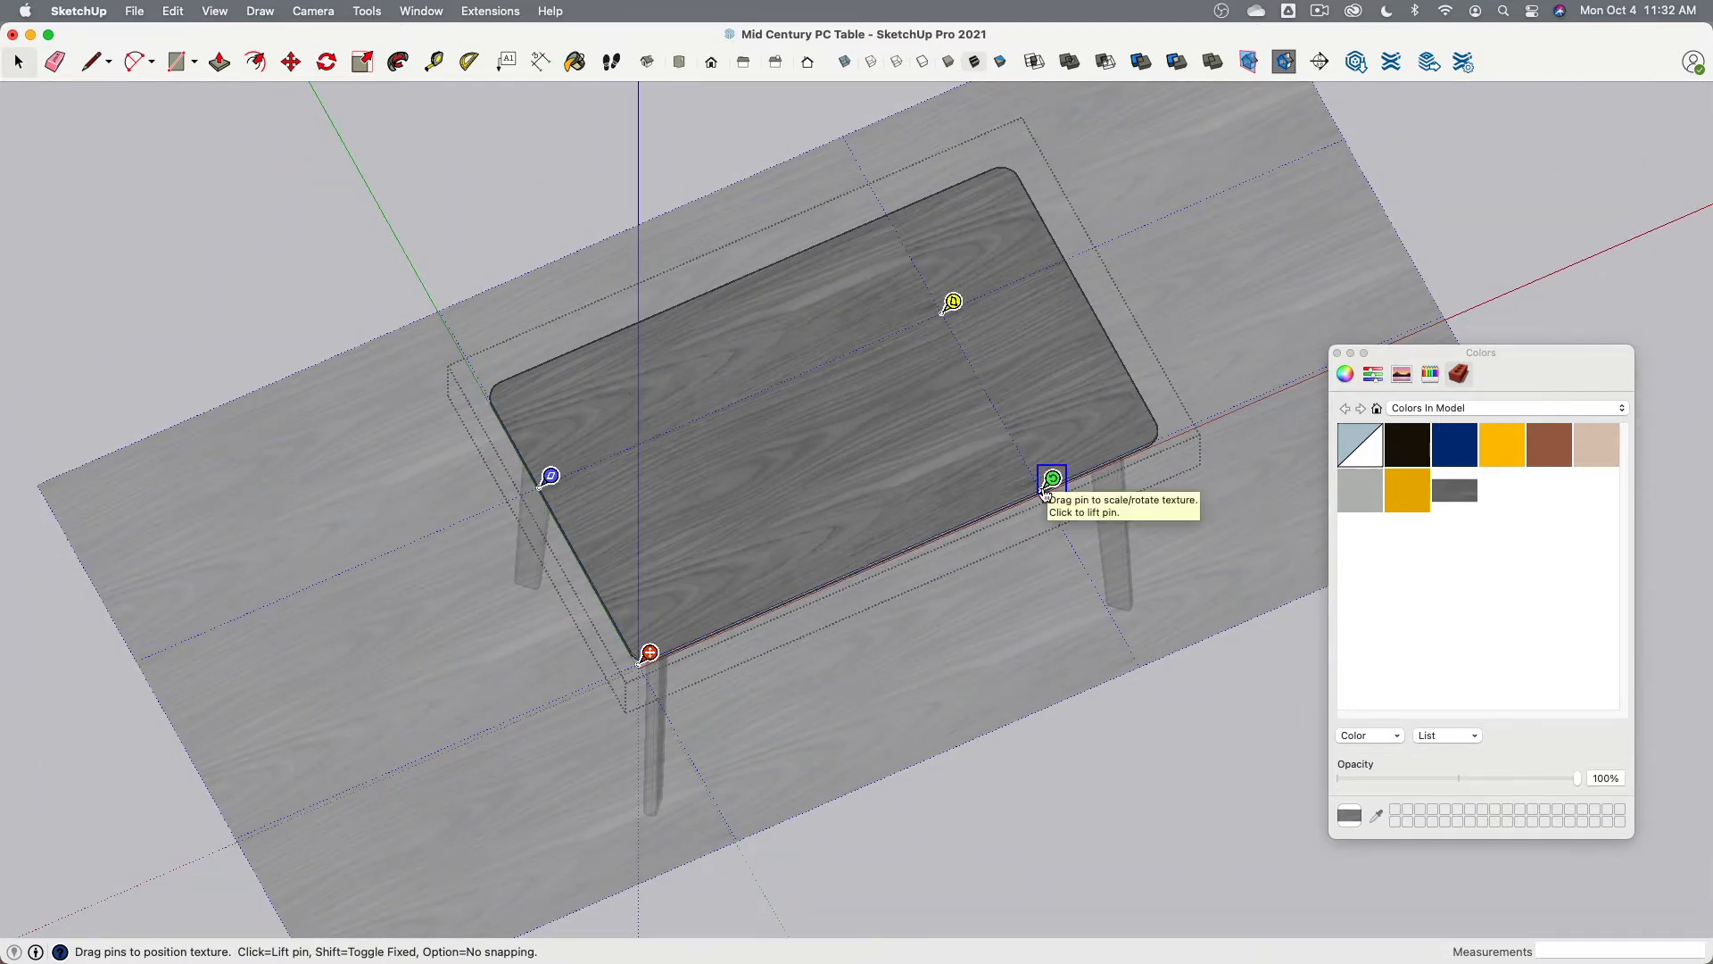
pyautogui.moveTo(1048, 484); pyautogui.dragTo(1169, 439)
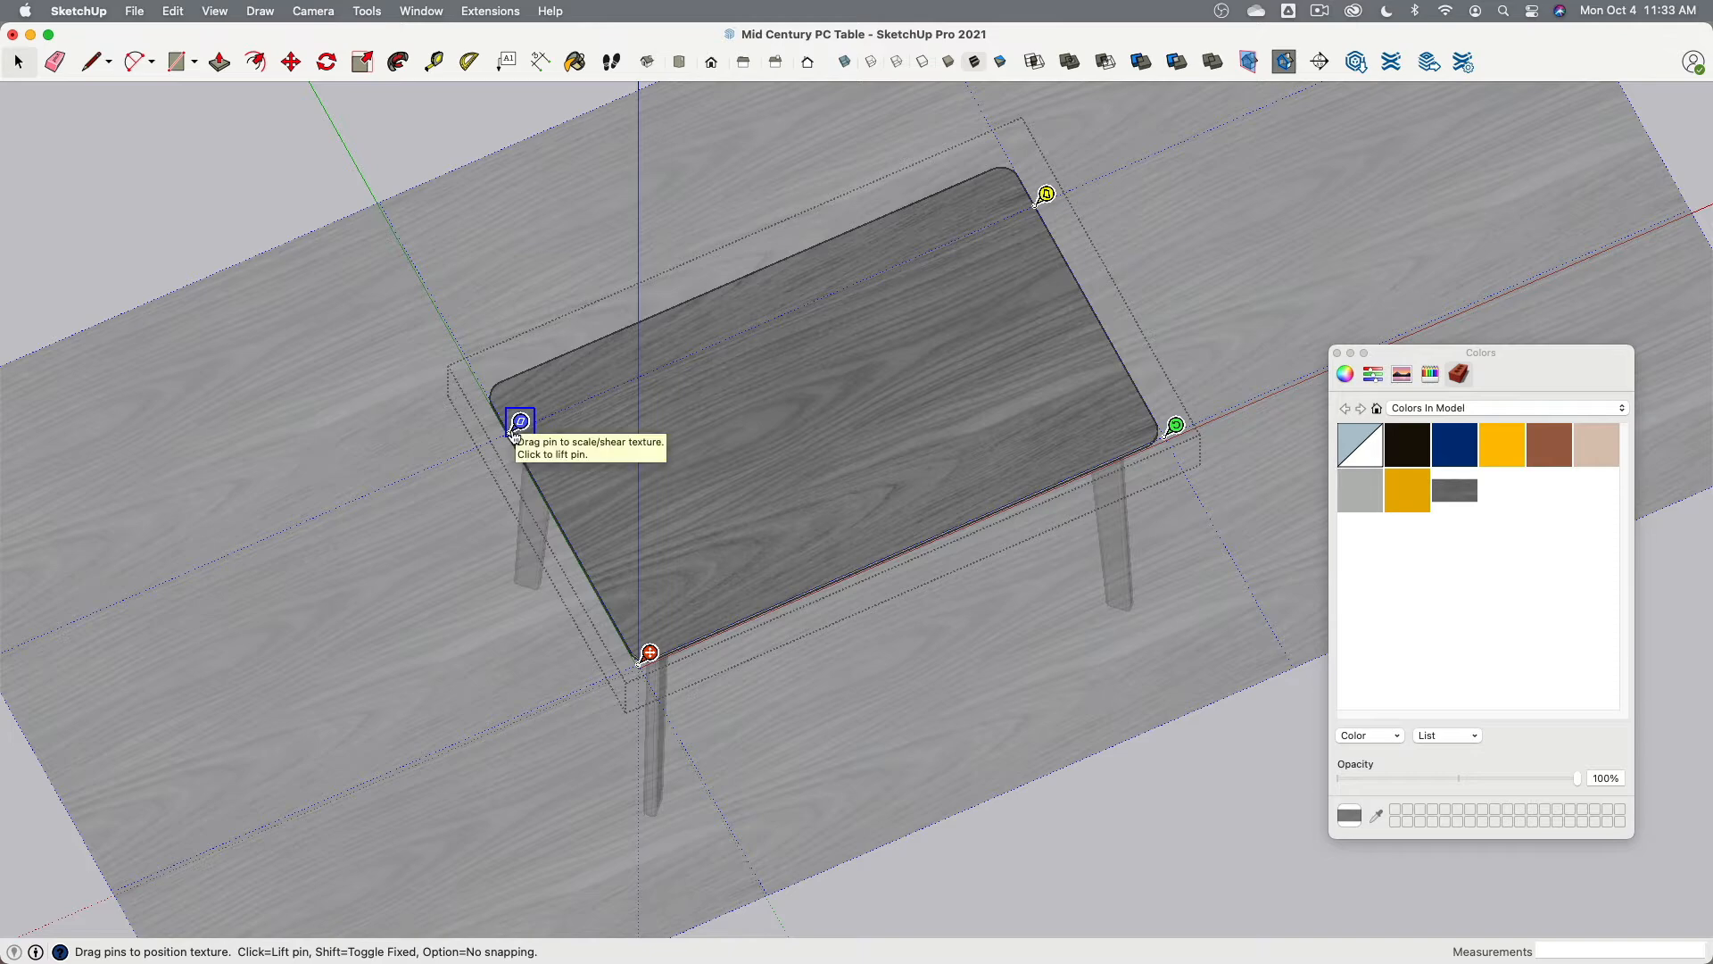
# Step: Compress the wood texture across the table's width, finish positioning it and examine the grain pattern on the tabletop
pyautogui.moveTo(515, 432); pyautogui.dragTo(598, 582)
pyautogui.click(834, 778)
pyautogui.scroll(5, 635, 409)
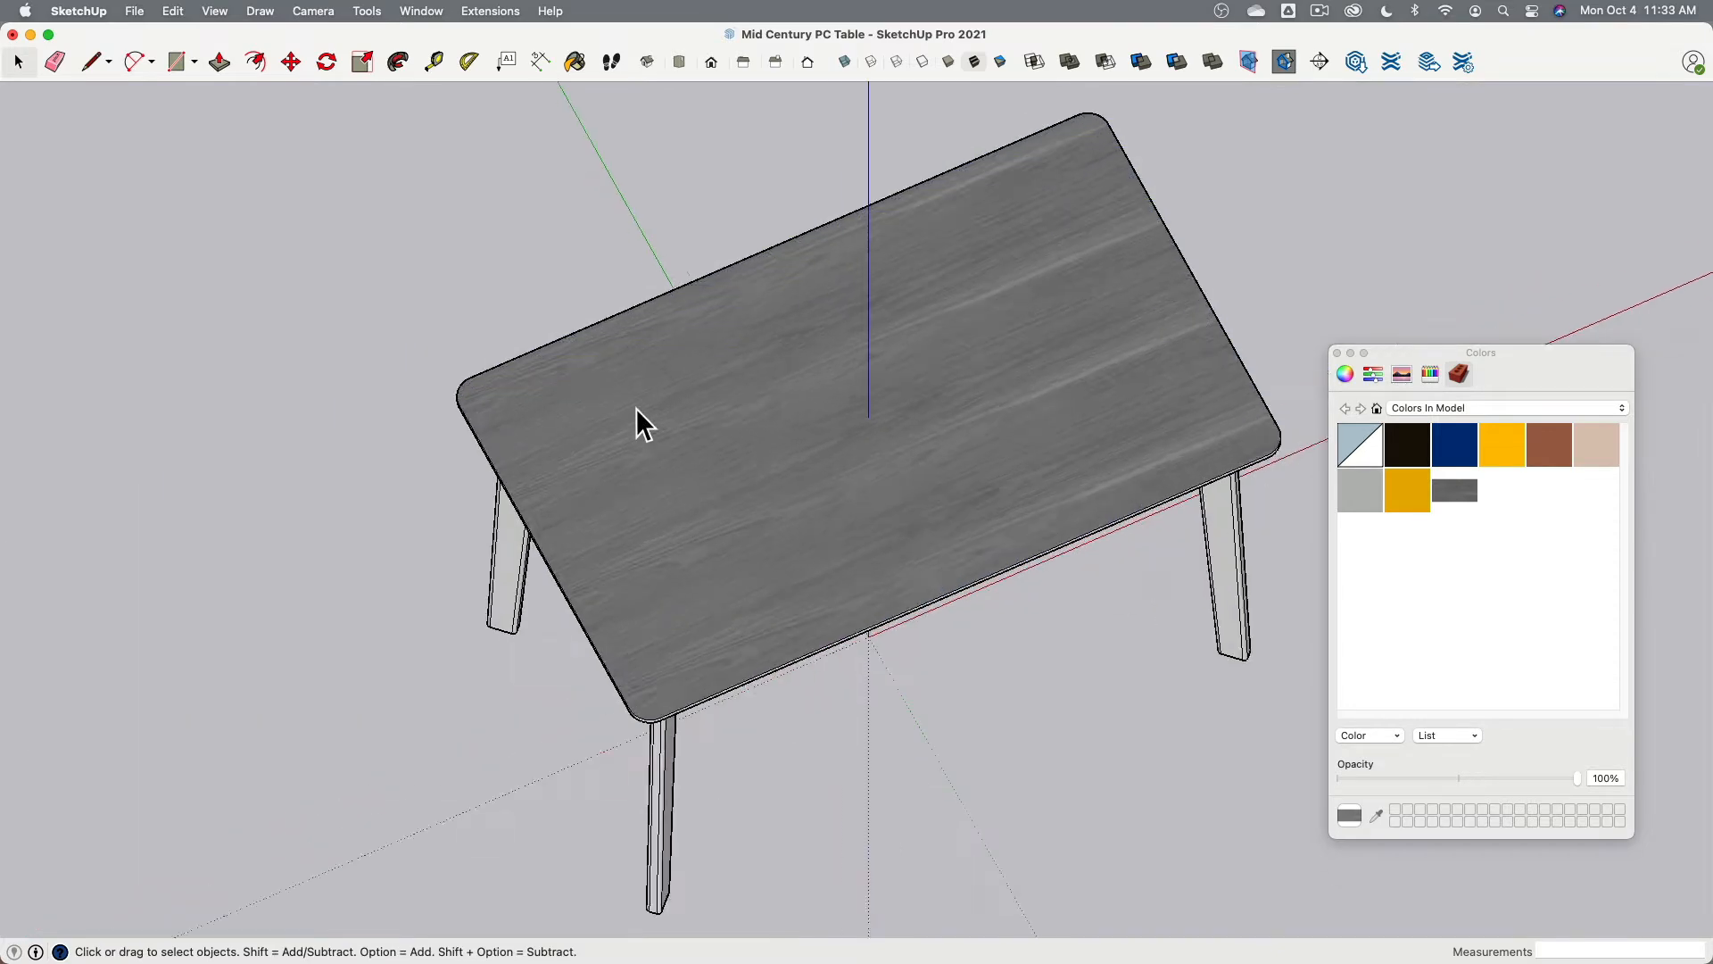
pyautogui.moveTo(682, 435); pyautogui.dragTo(859, 464, button='middle')
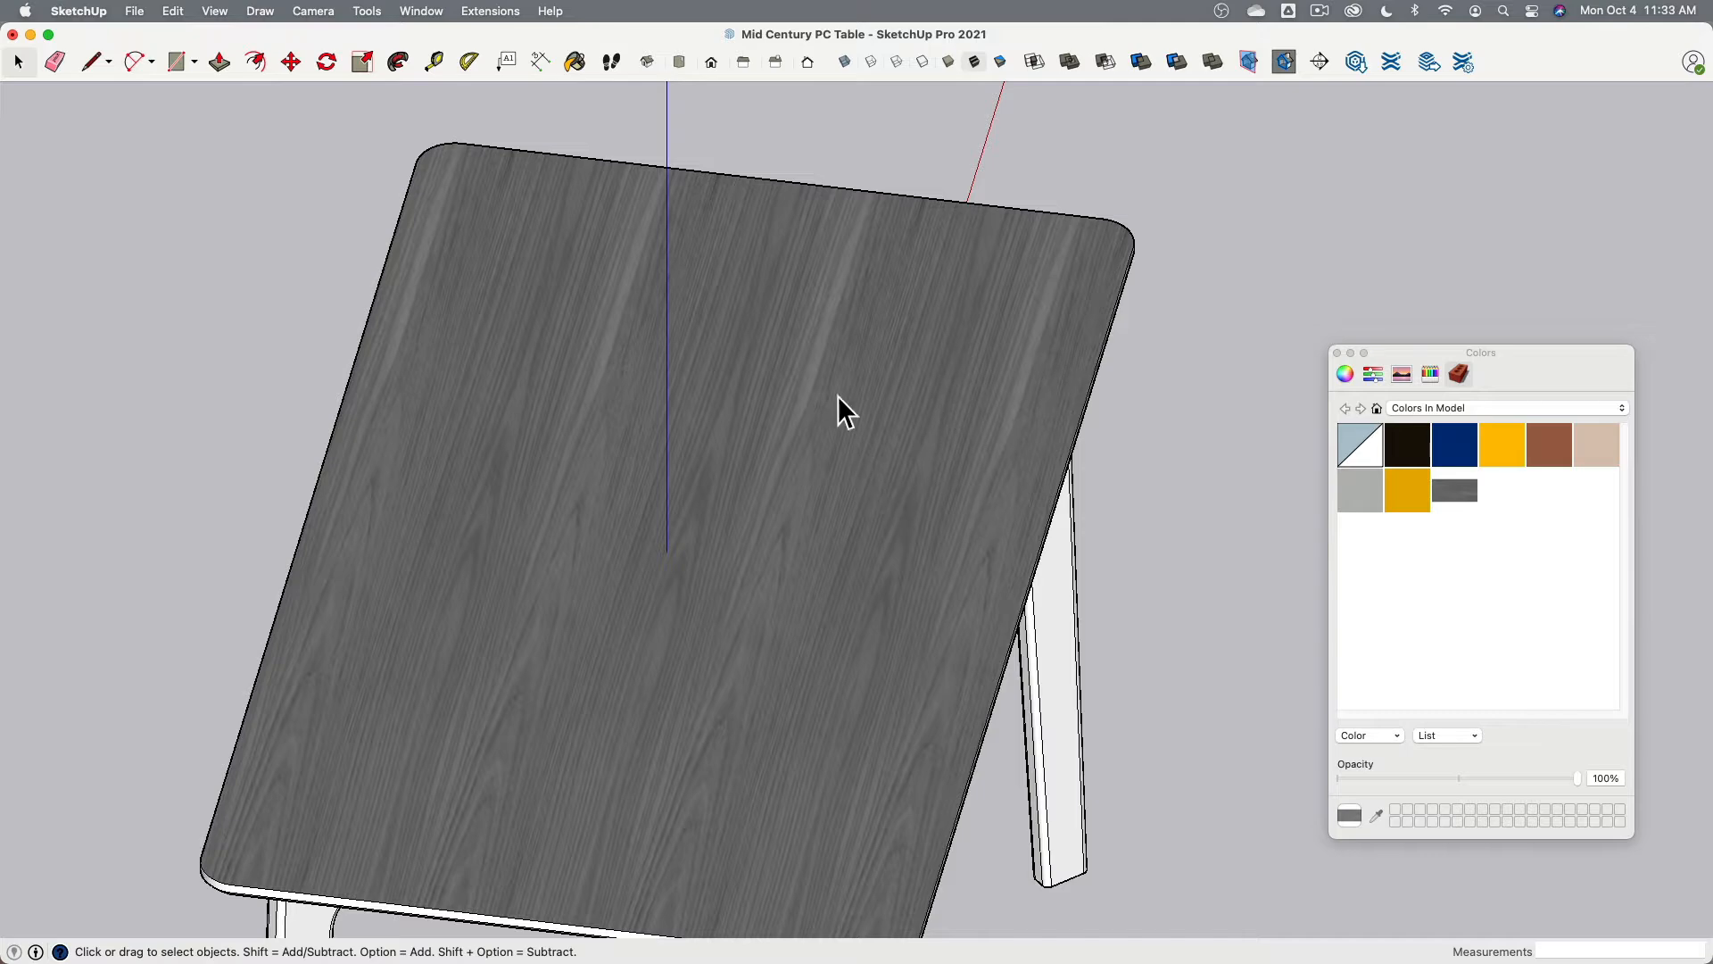
pyautogui.moveTo(680, 416); pyautogui.dragTo(532, 513, button='middle')
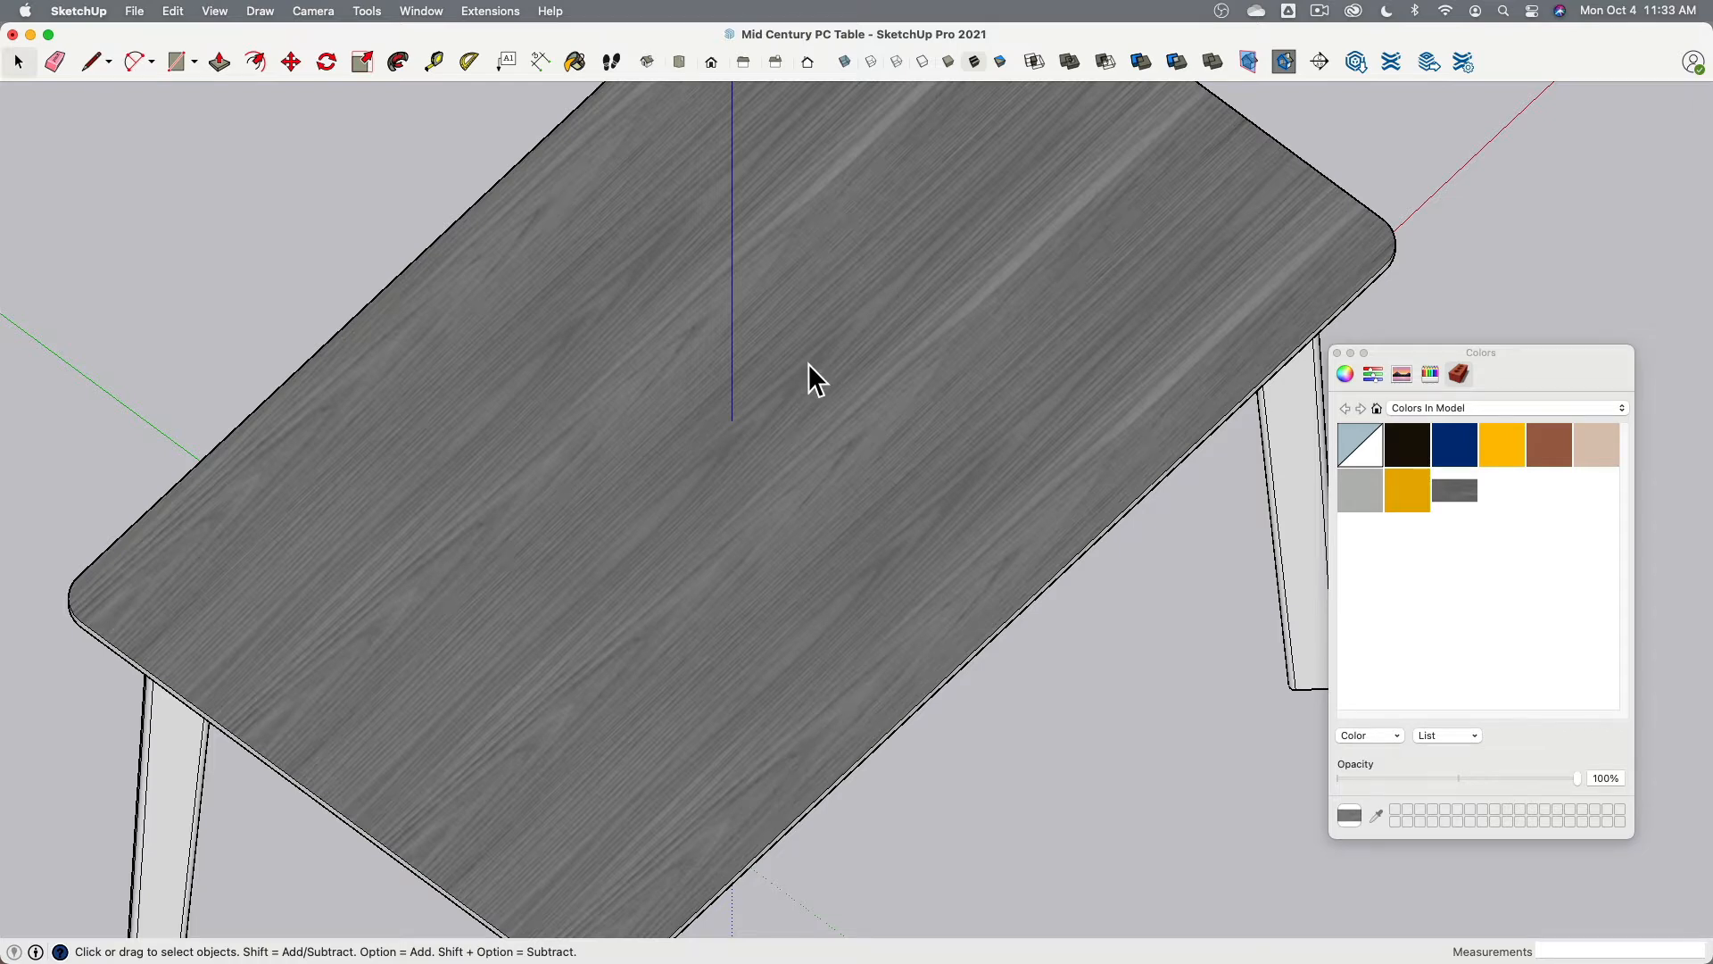
pyautogui.scroll(-3, 807, 363)
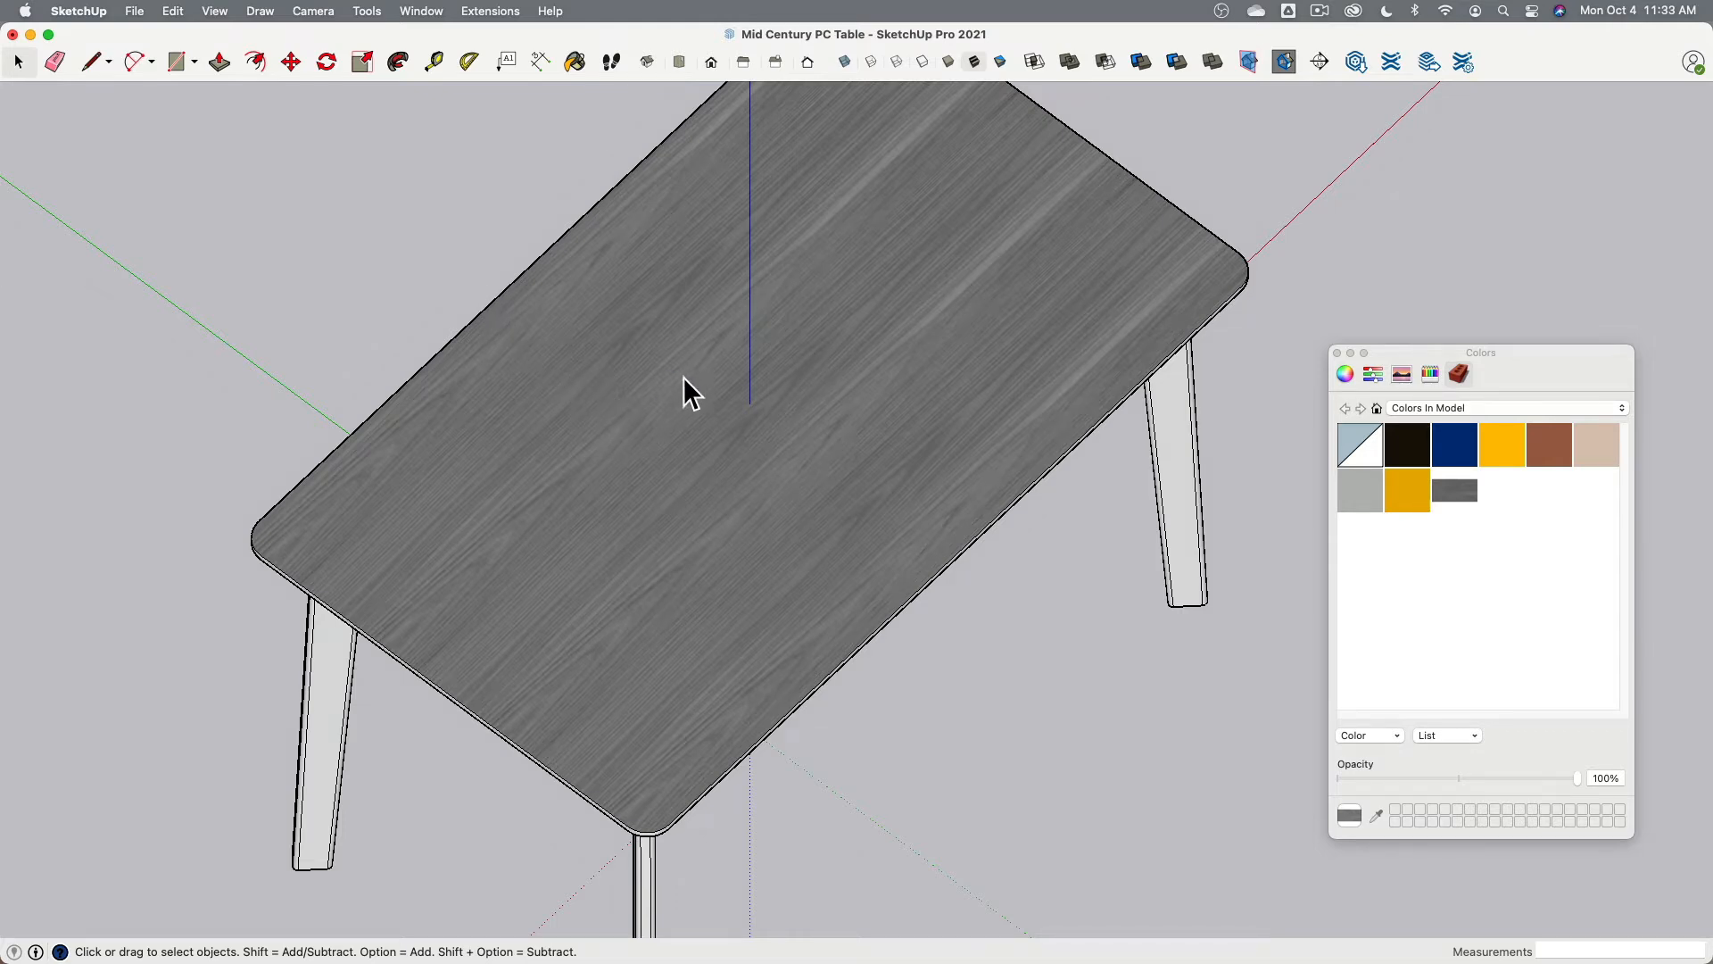
# Step: Switch from SketchUp to the Chrome browser and bring up the Photopea image editor
pyautogui.press('super+Tab')
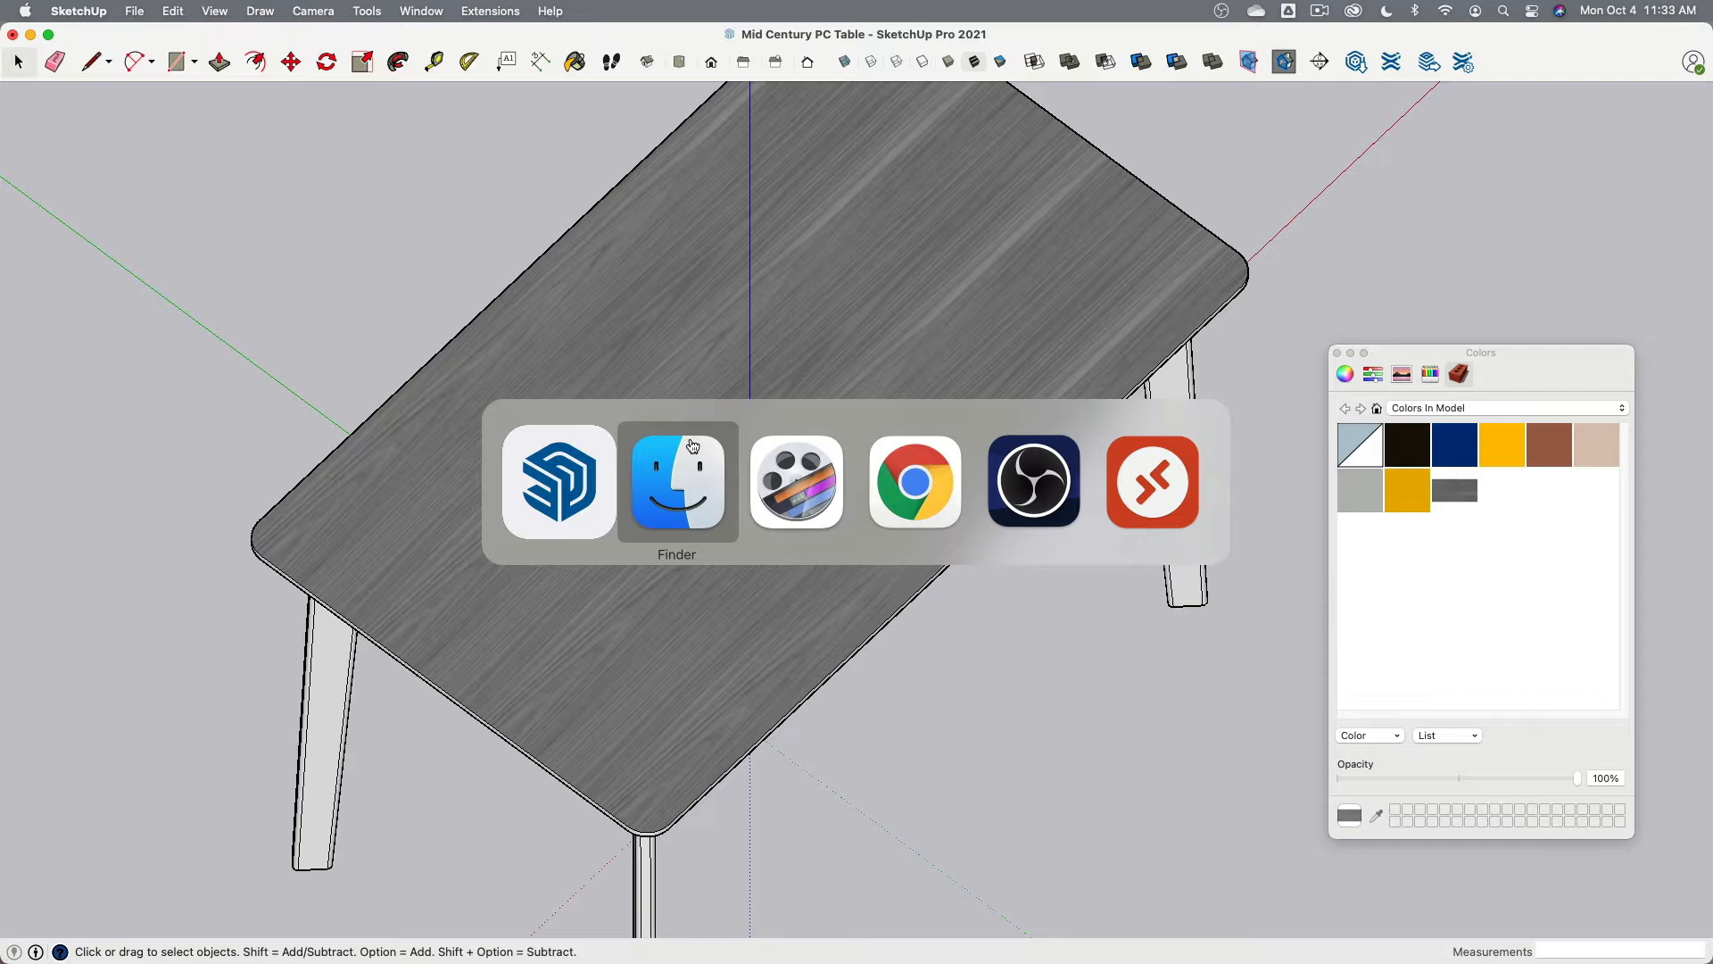
pyautogui.click(928, 485)
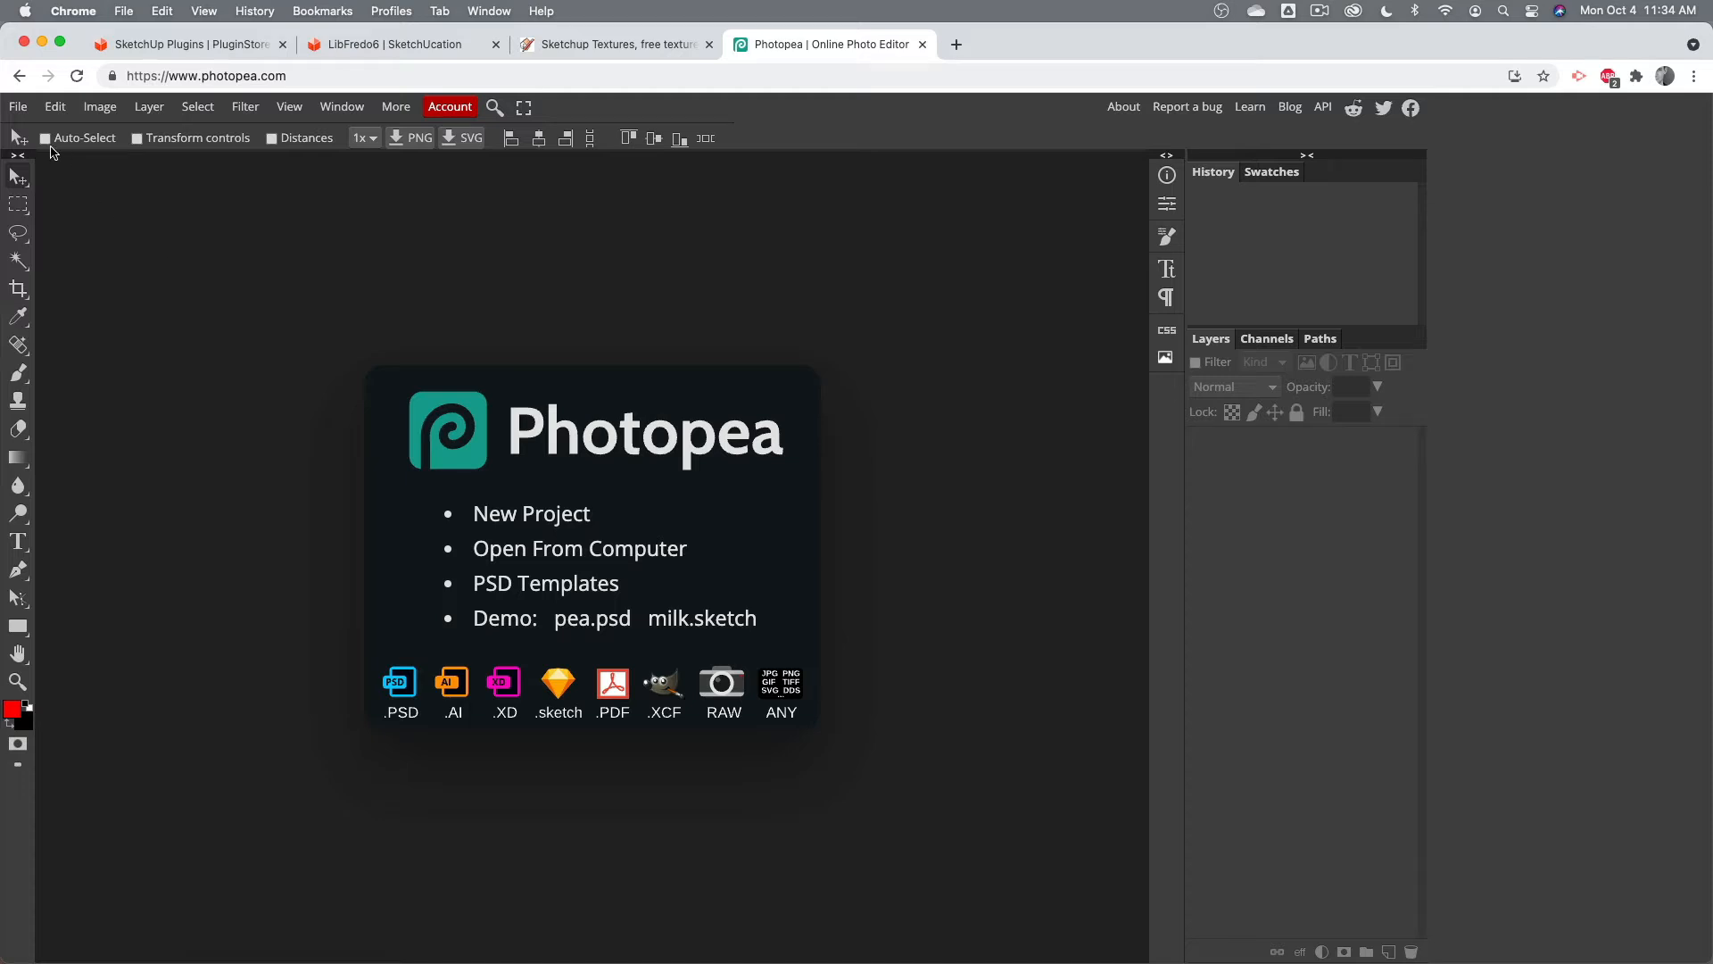
pyautogui.click(18, 107)
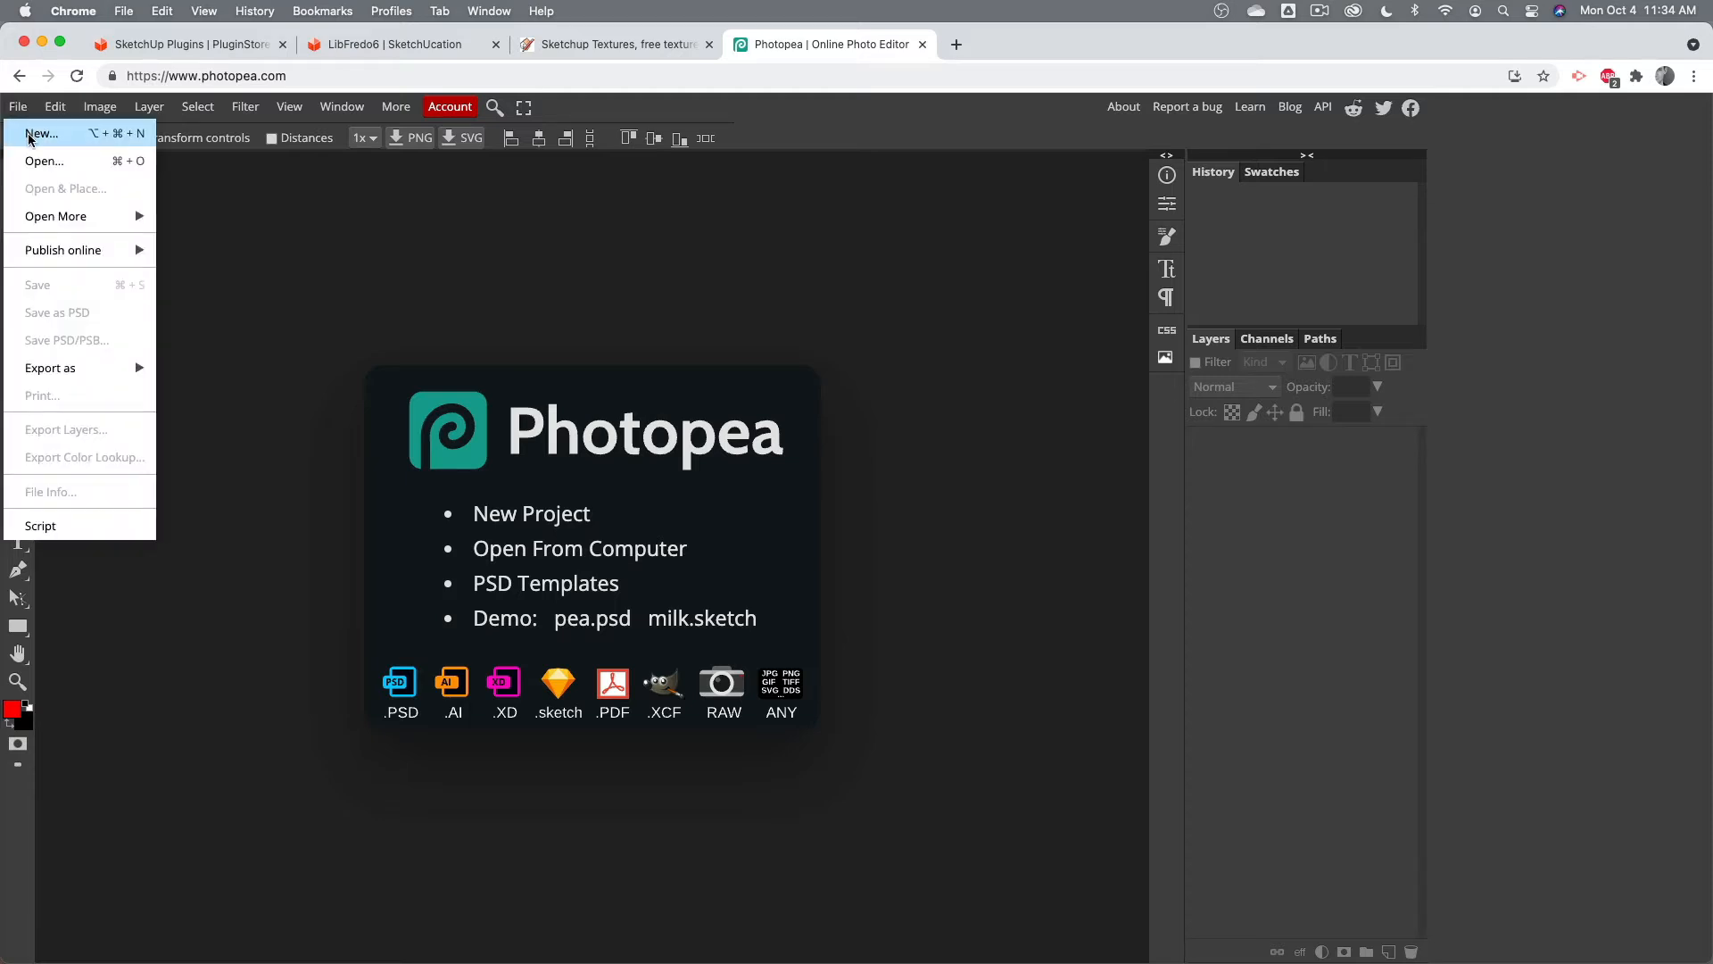
pyautogui.click(29, 136)
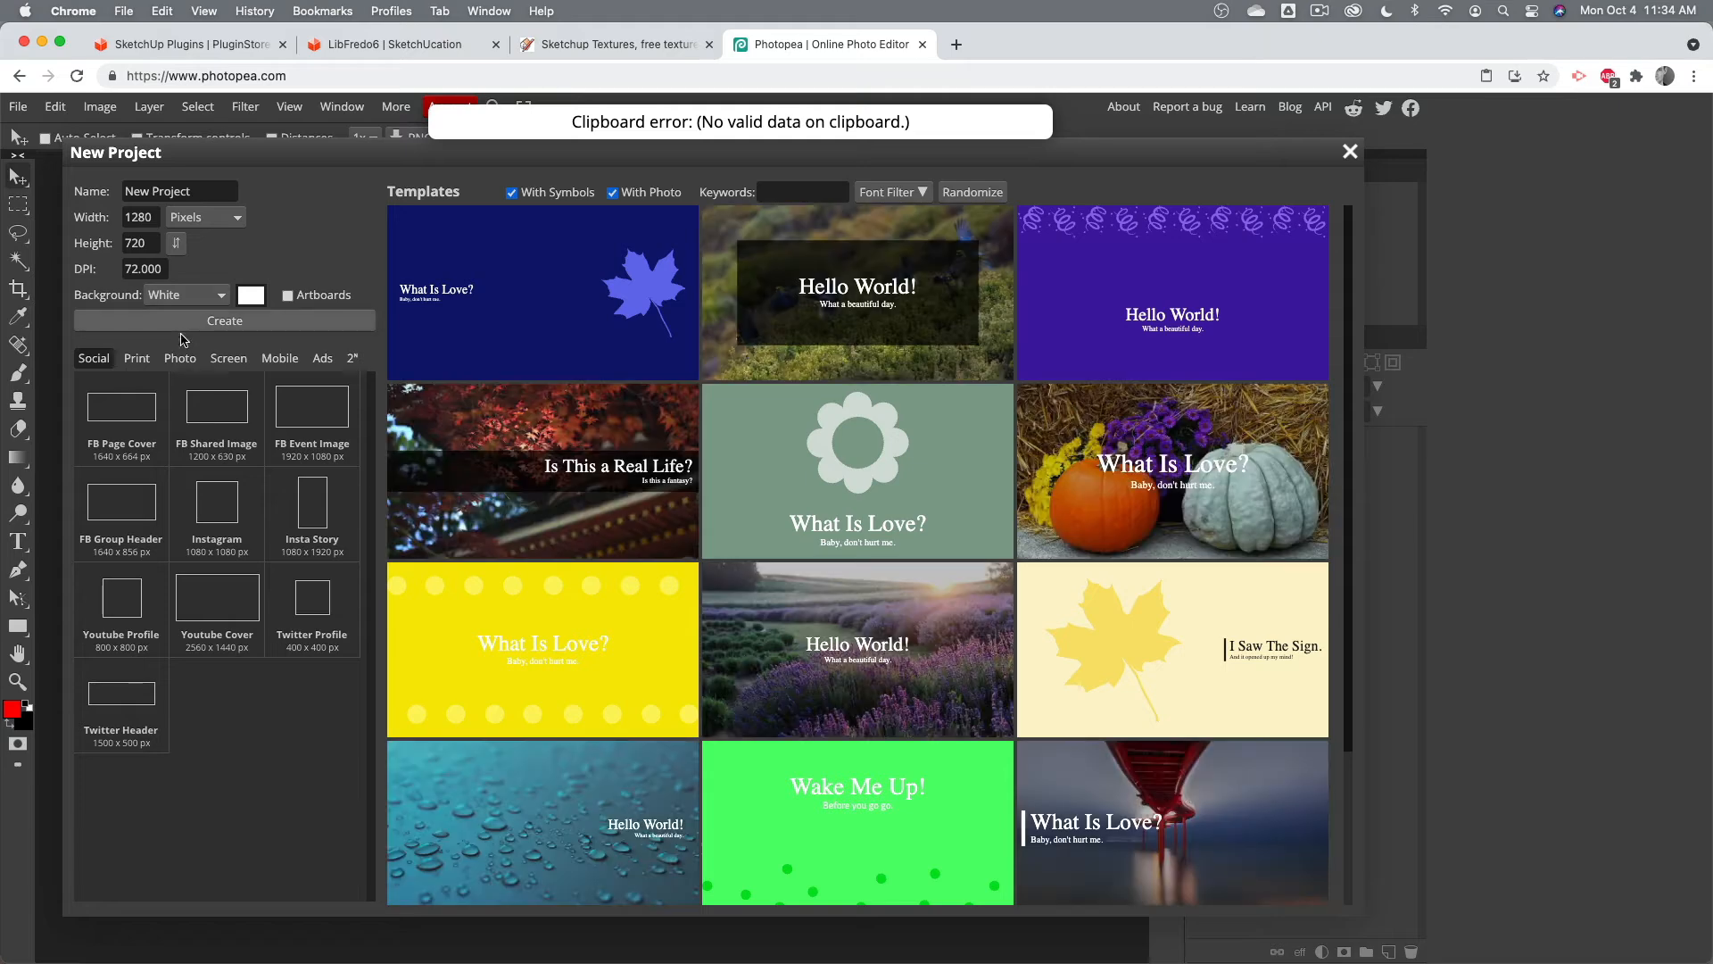
pyautogui.click(1350, 152)
# Step: Open the Wood_2.png texture image from the Desktop folder for editing
pyautogui.click(18, 107)
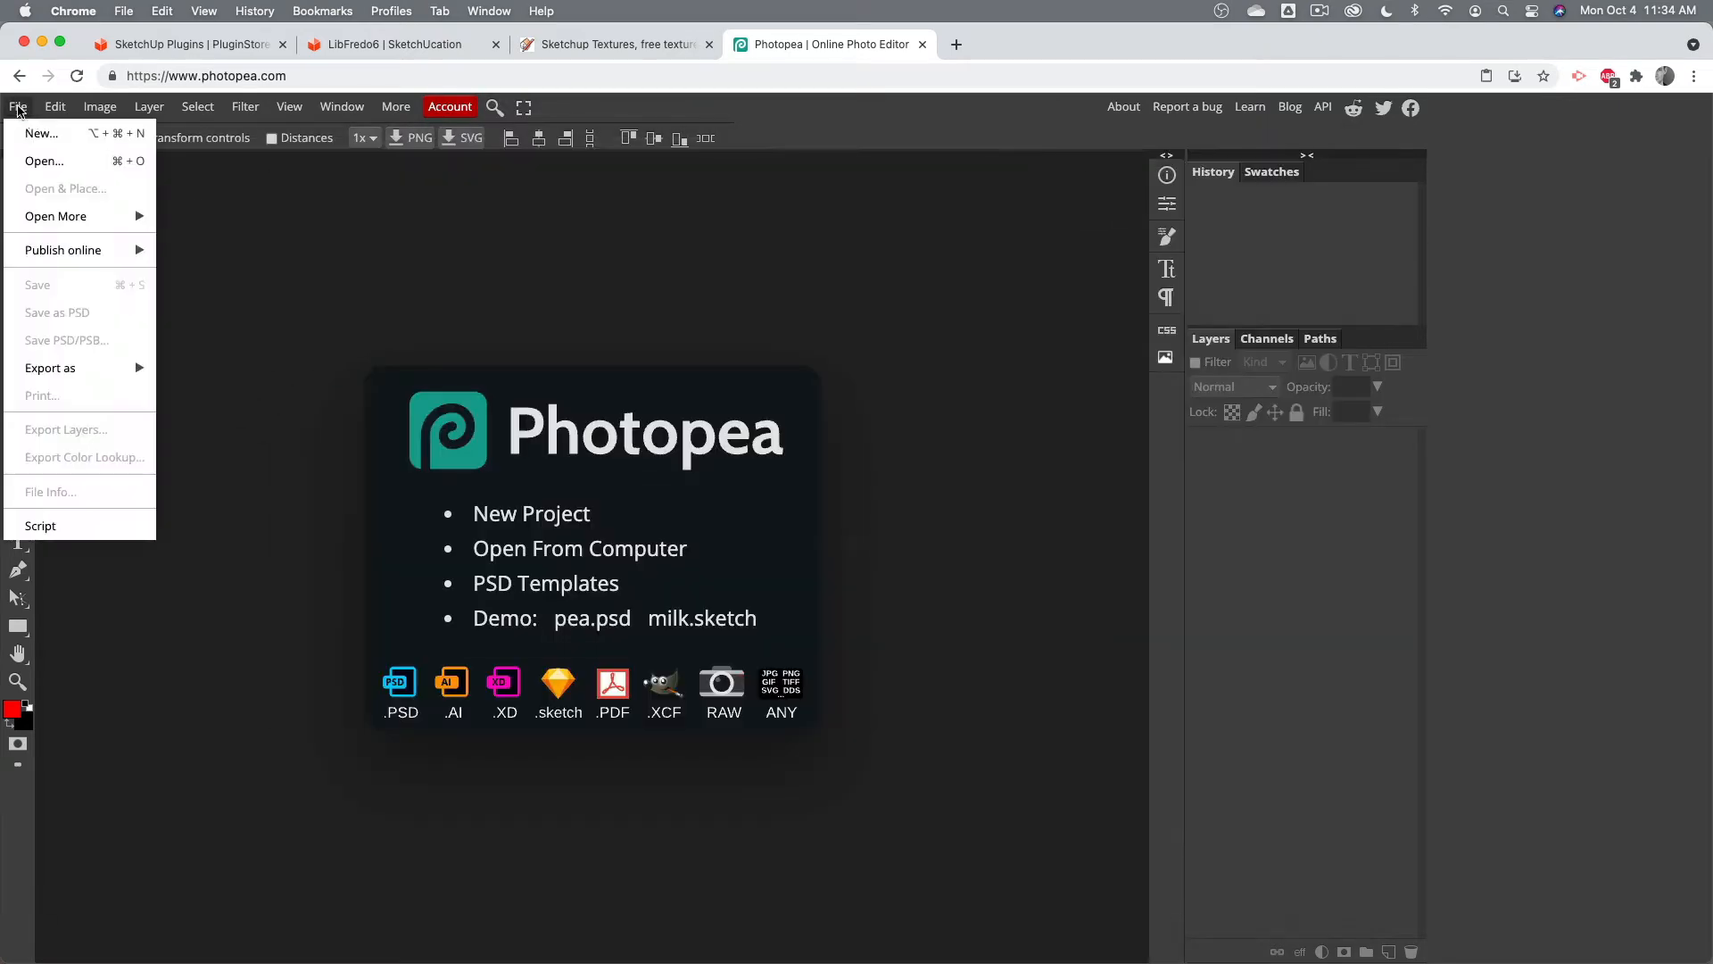
pyautogui.click(40, 162)
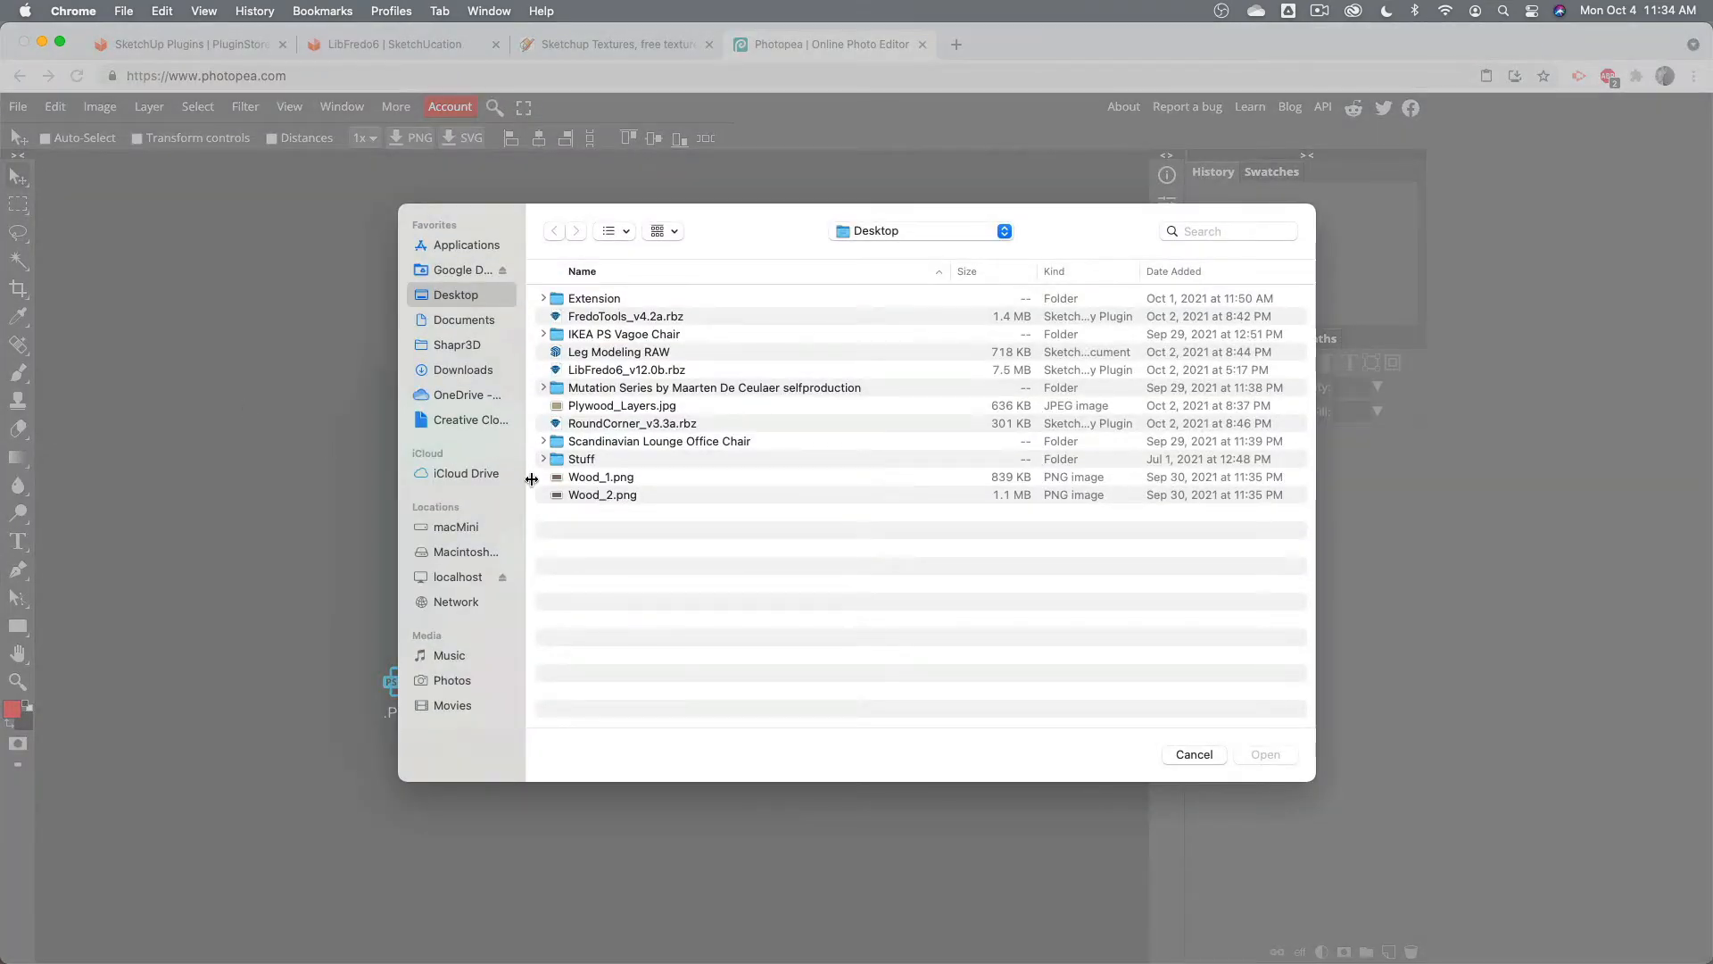
pyautogui.click(602, 495)
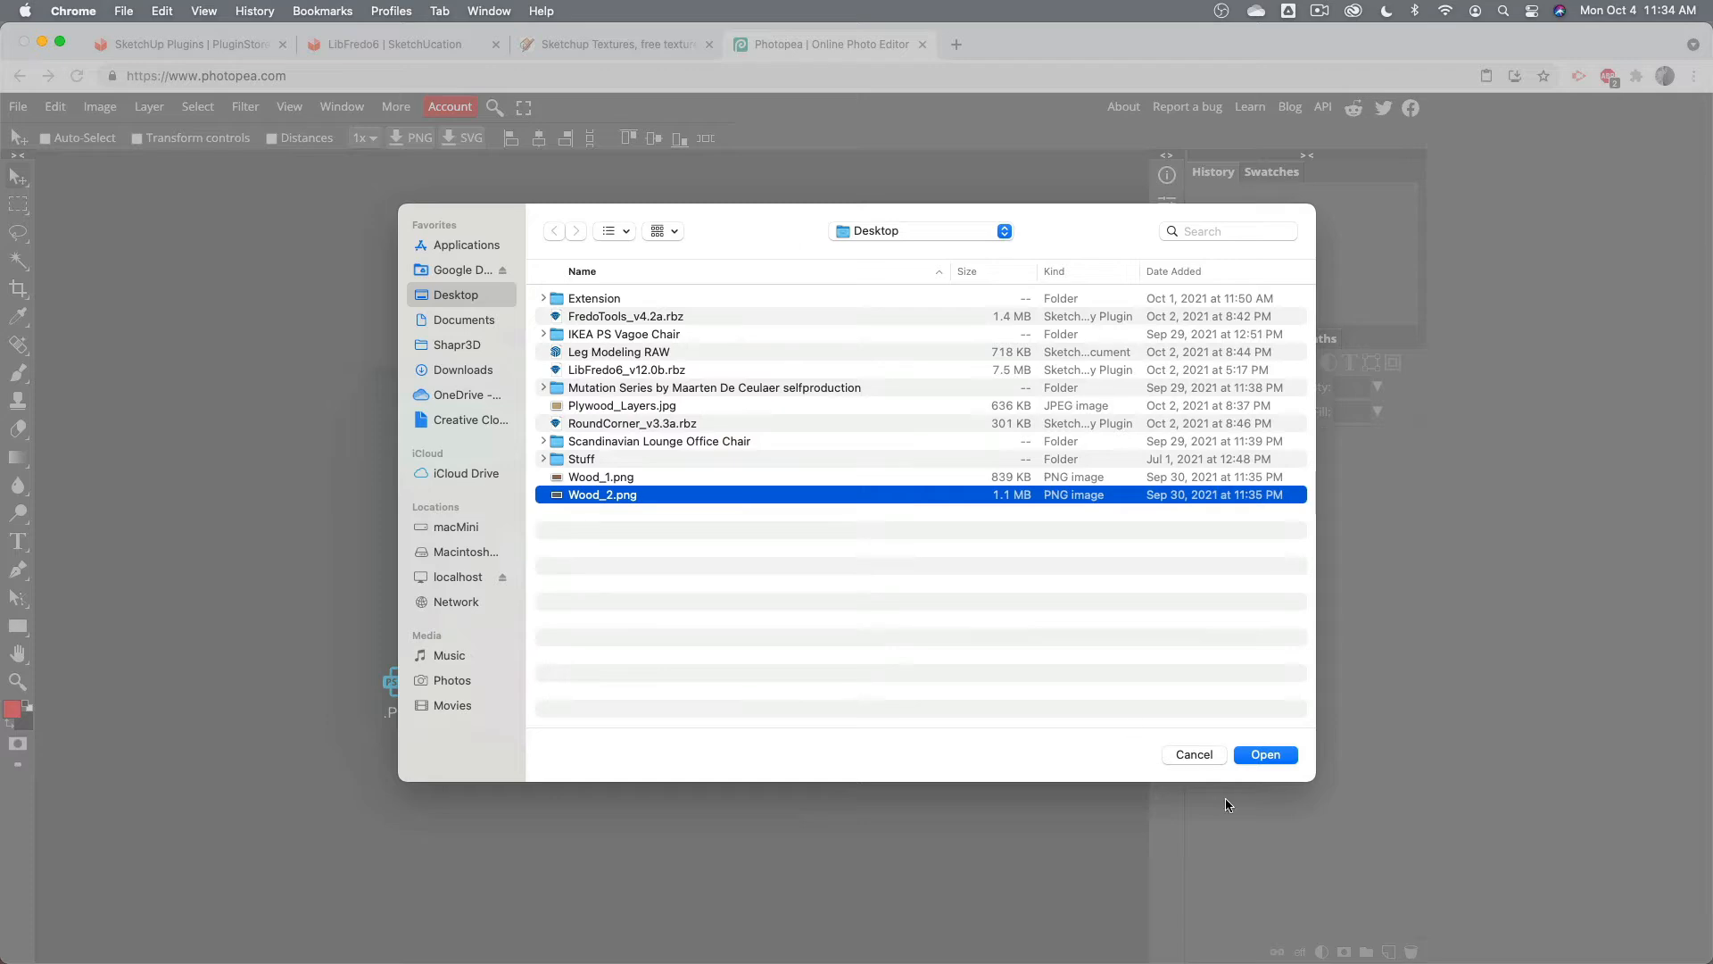
pyautogui.click(1266, 755)
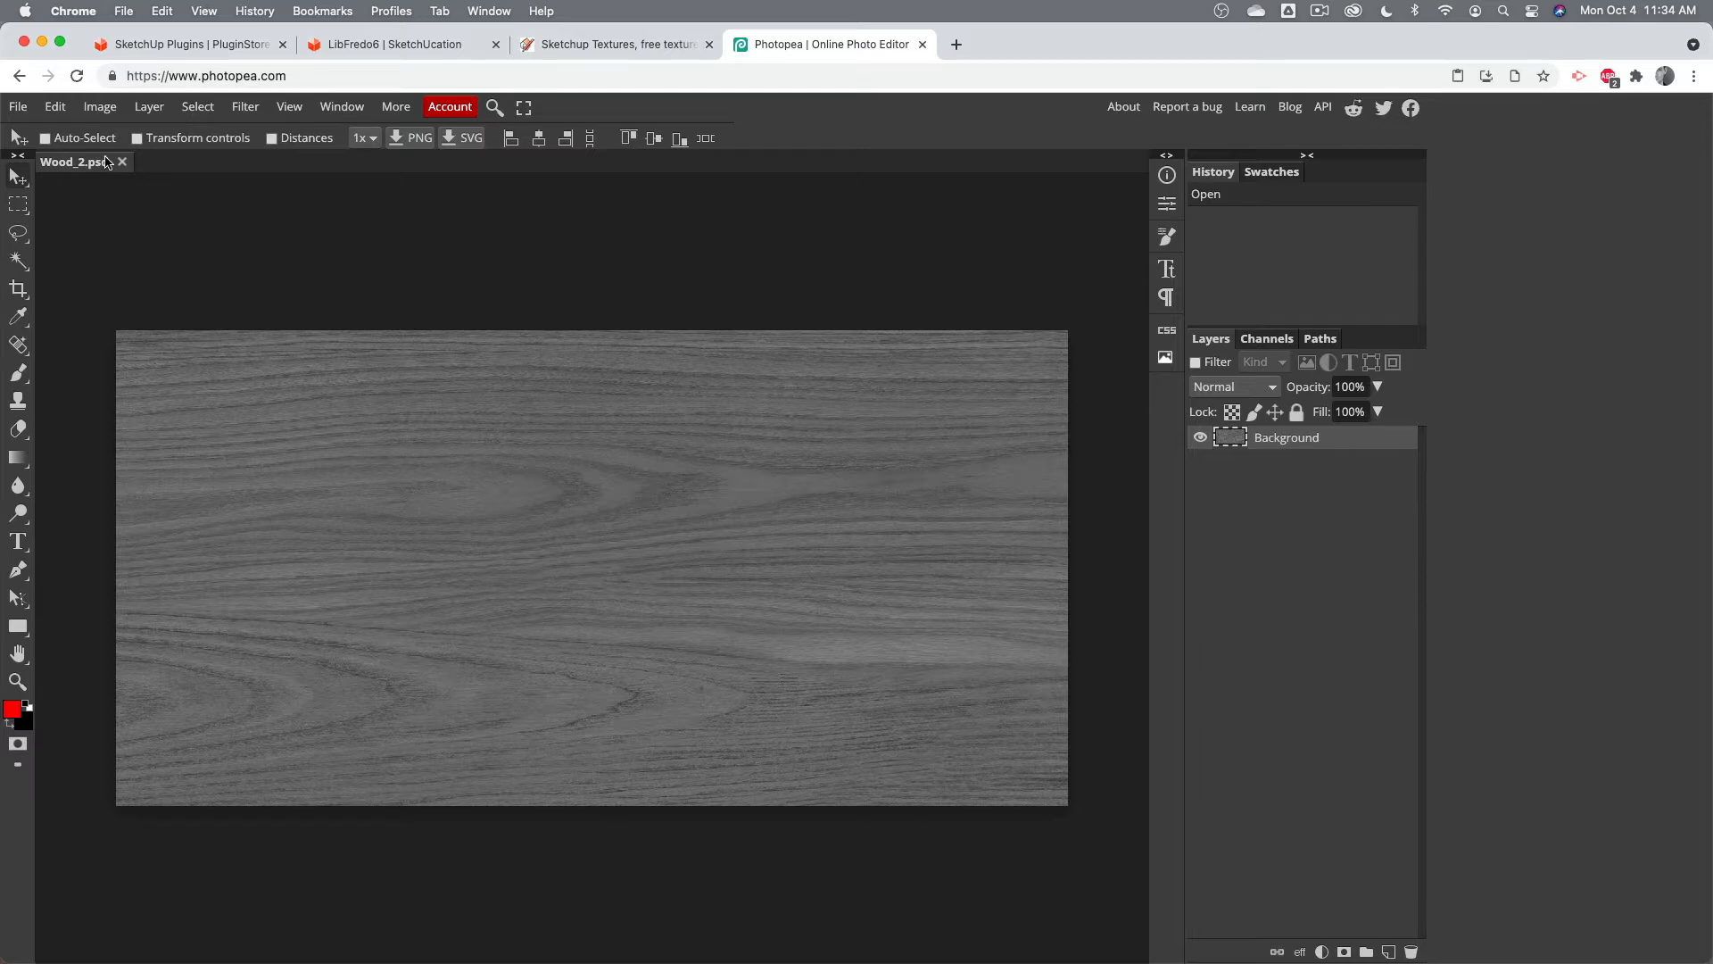
# Step: Increase the canvas height with the wood image anchored at the bottom, adding empty space above it
pyautogui.click(100, 108)
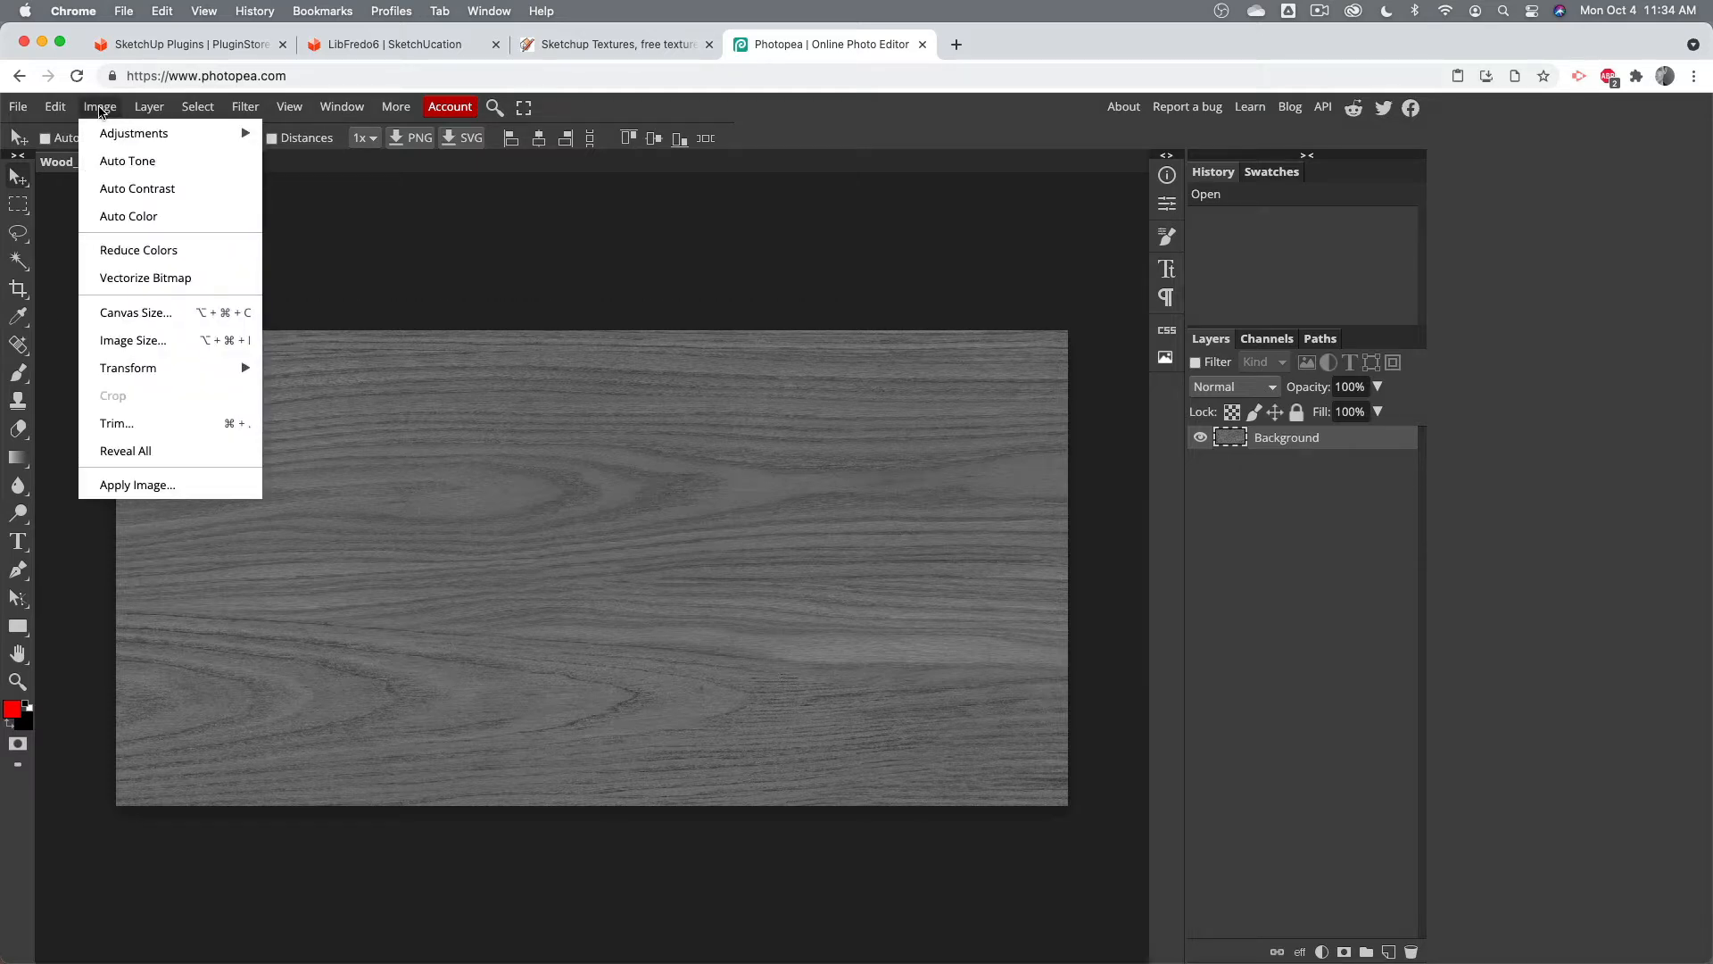
pyautogui.click(180, 313)
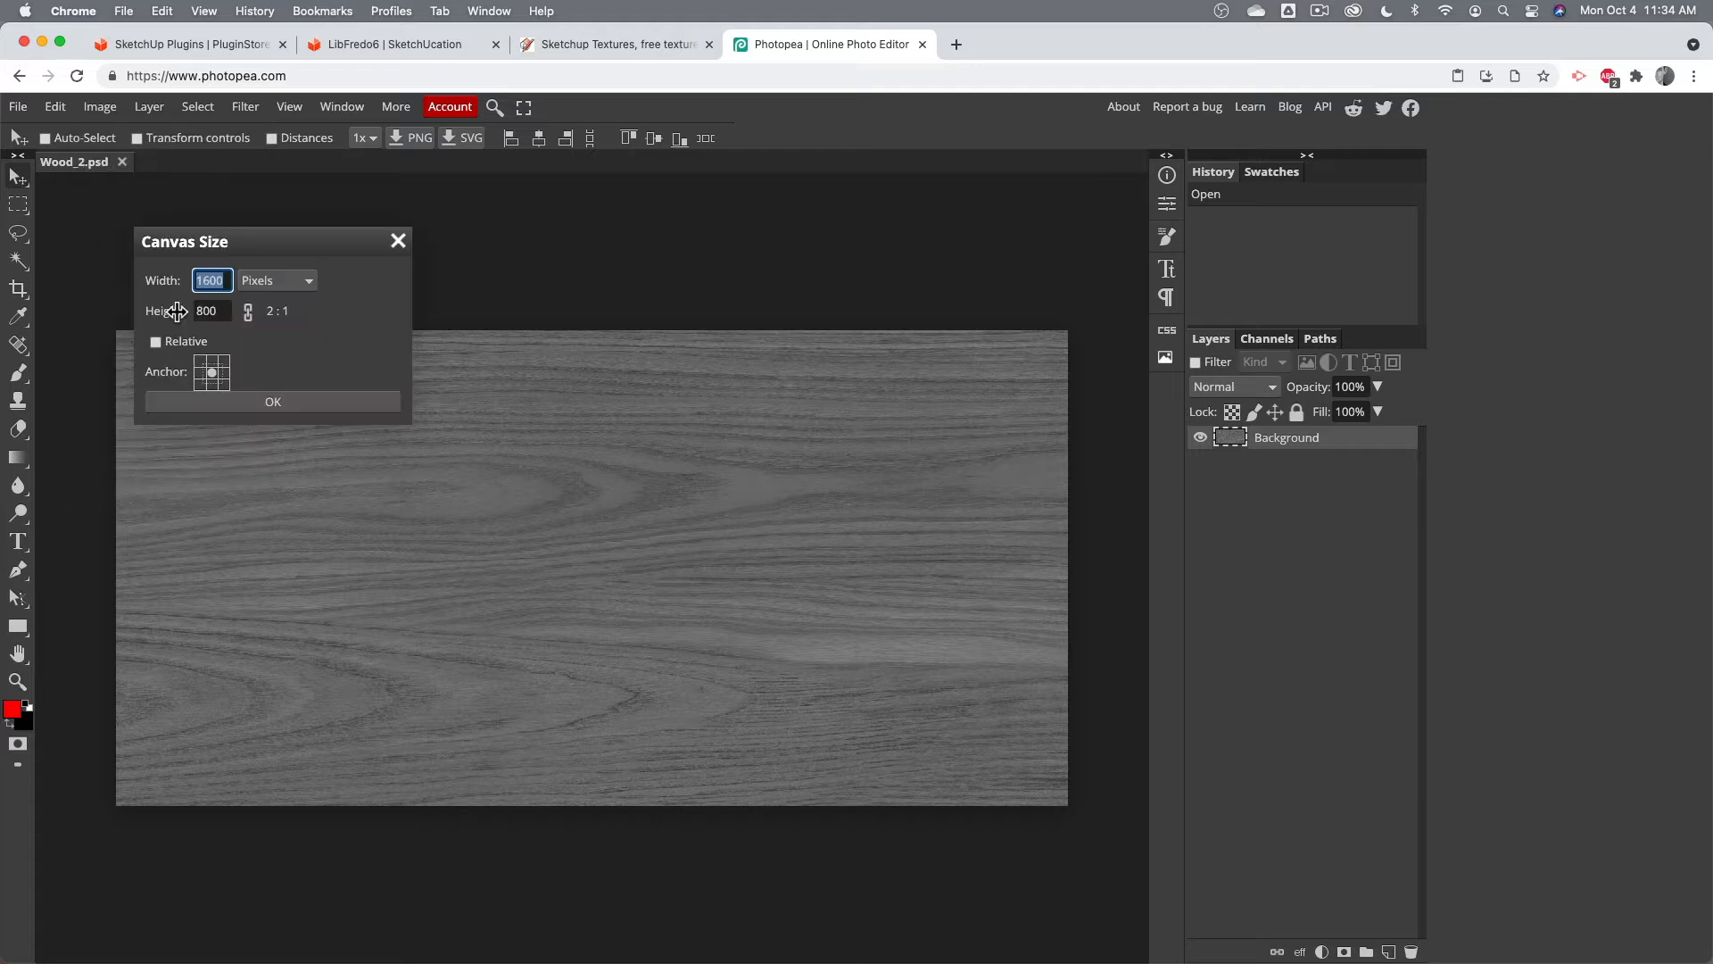
pyautogui.click(219, 308)
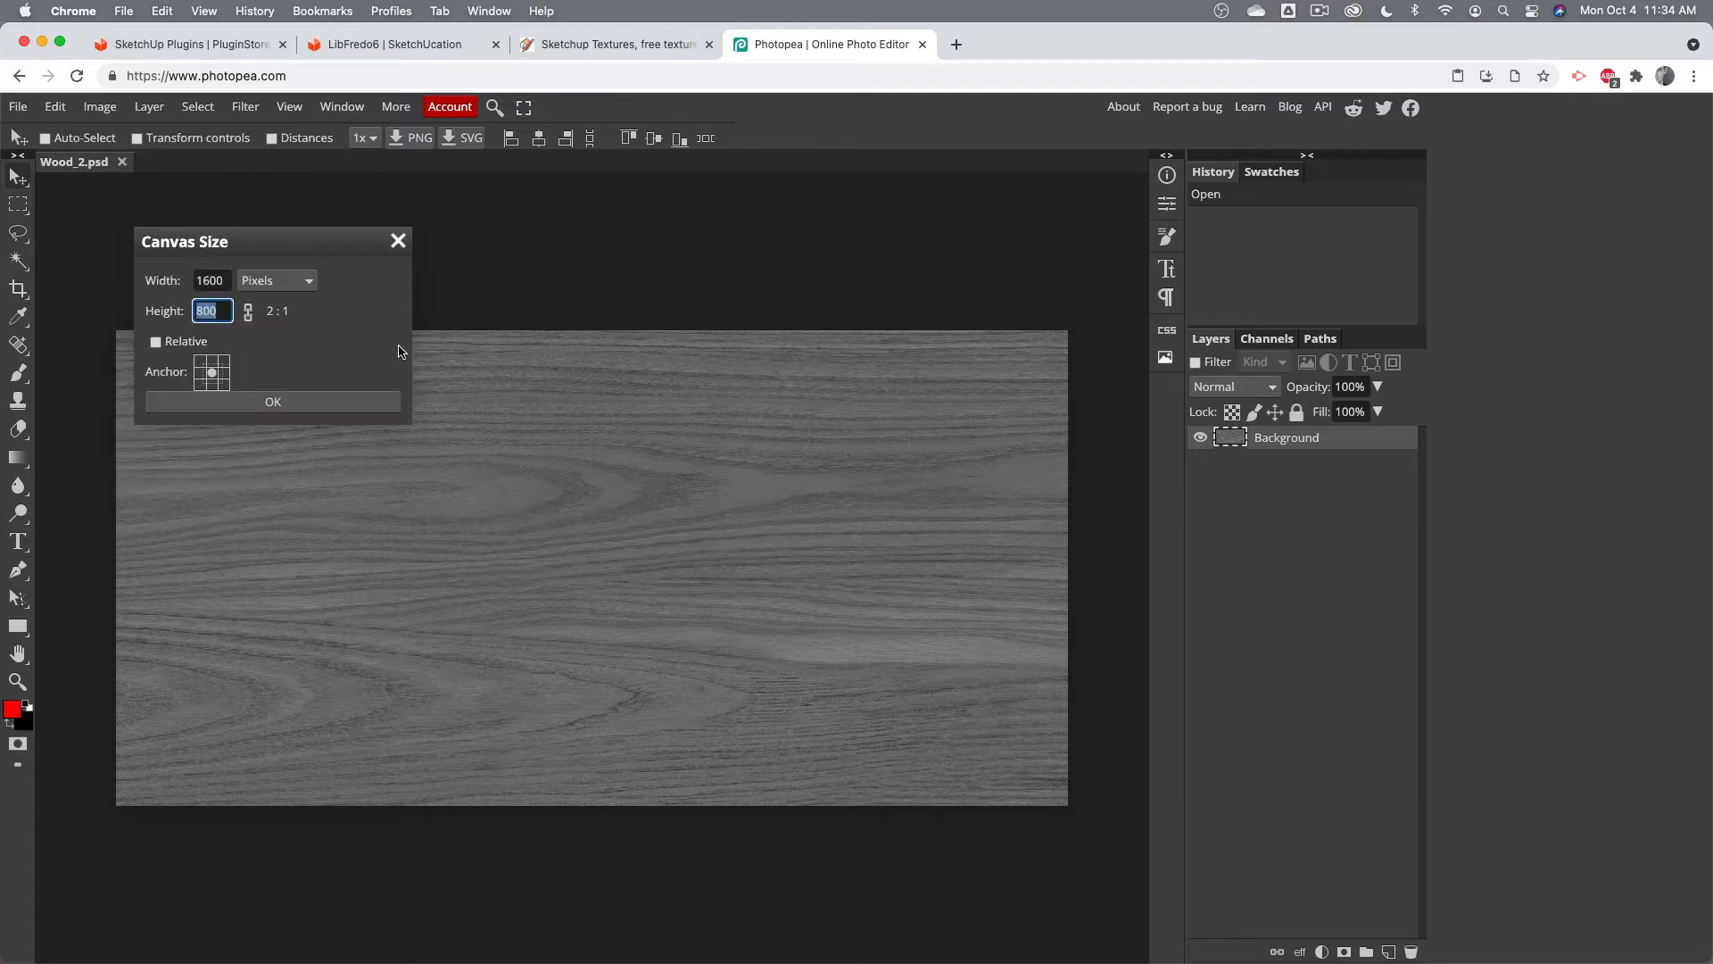
pyautogui.press('Left')
pyautogui.click(211, 384)
pyautogui.click(273, 404)
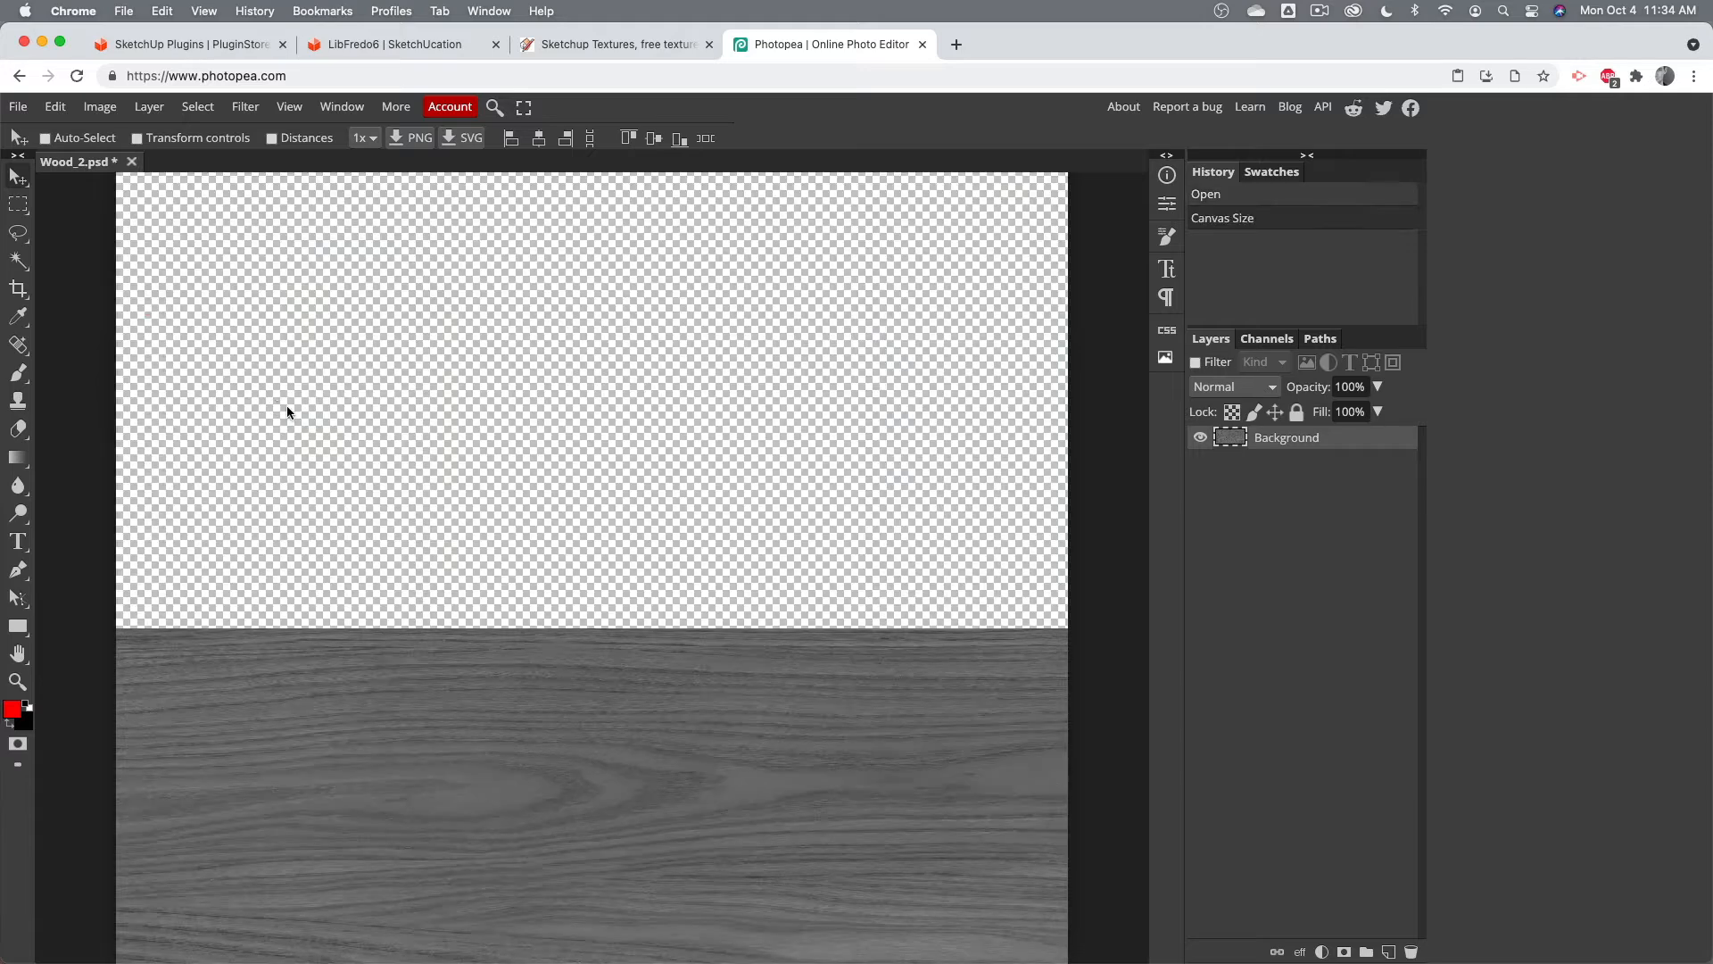
# Step: Copy a full-width rectangular strip covering a little less than the lower half of the wood image, and clear the selection
pyautogui.scroll(-5, 506, 472)
pyautogui.scroll(-3, 507, 475)
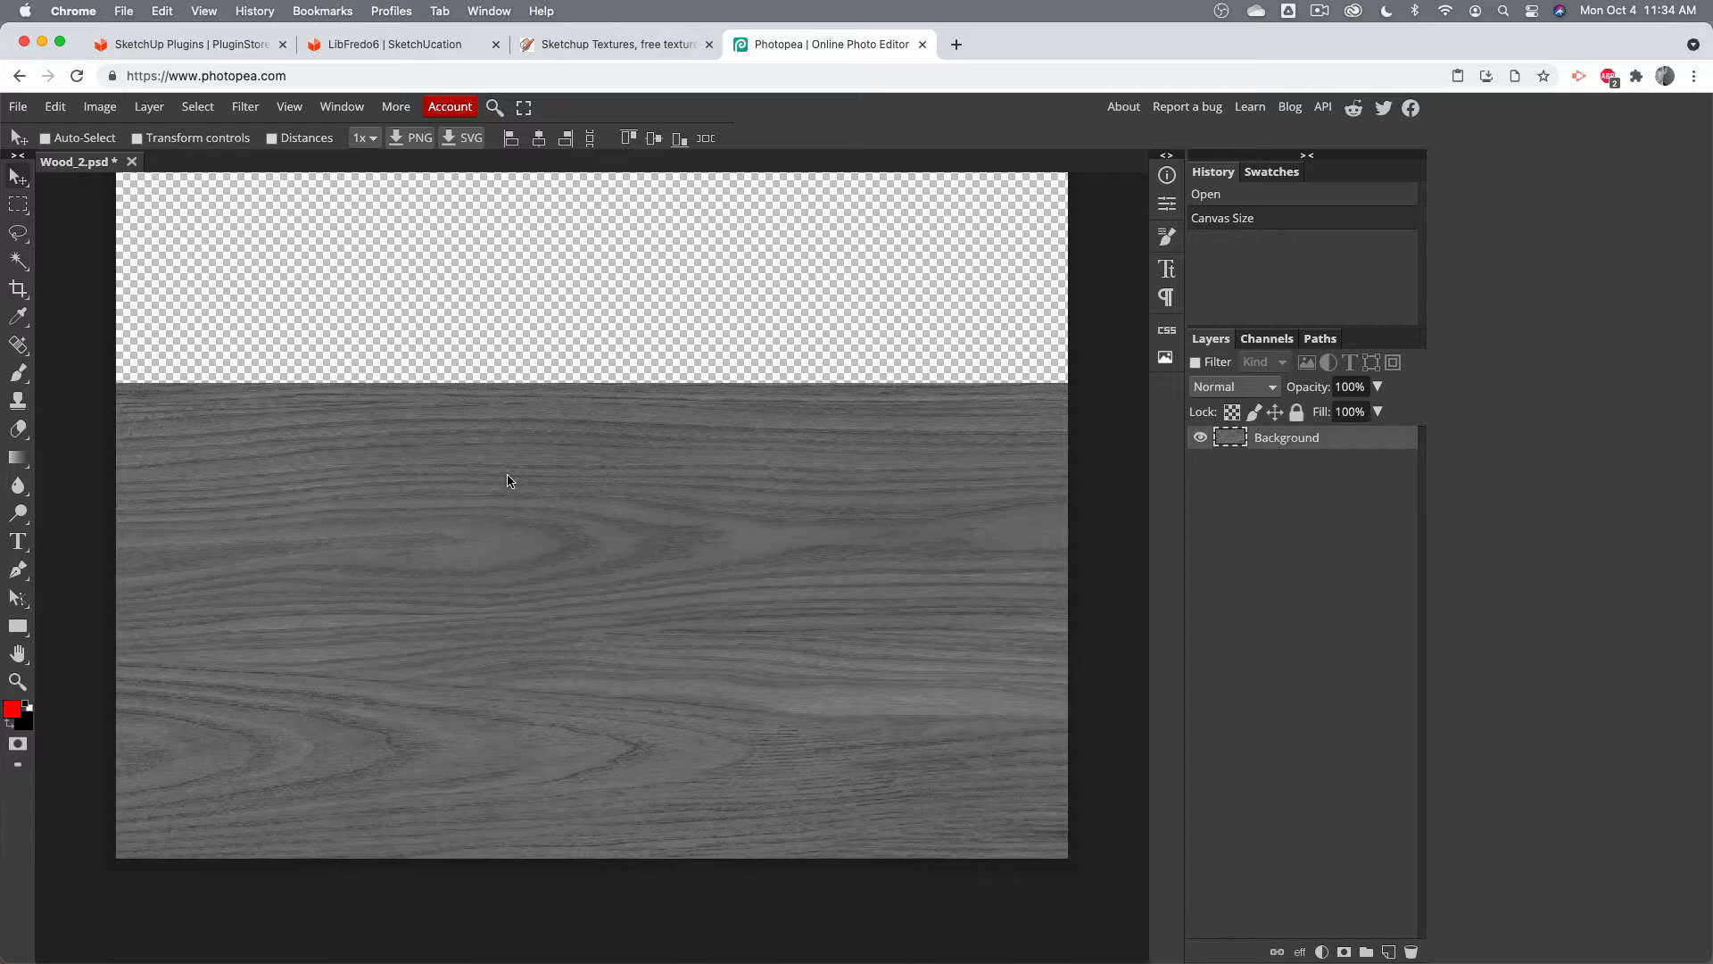
pyautogui.scroll(-1, 508, 481)
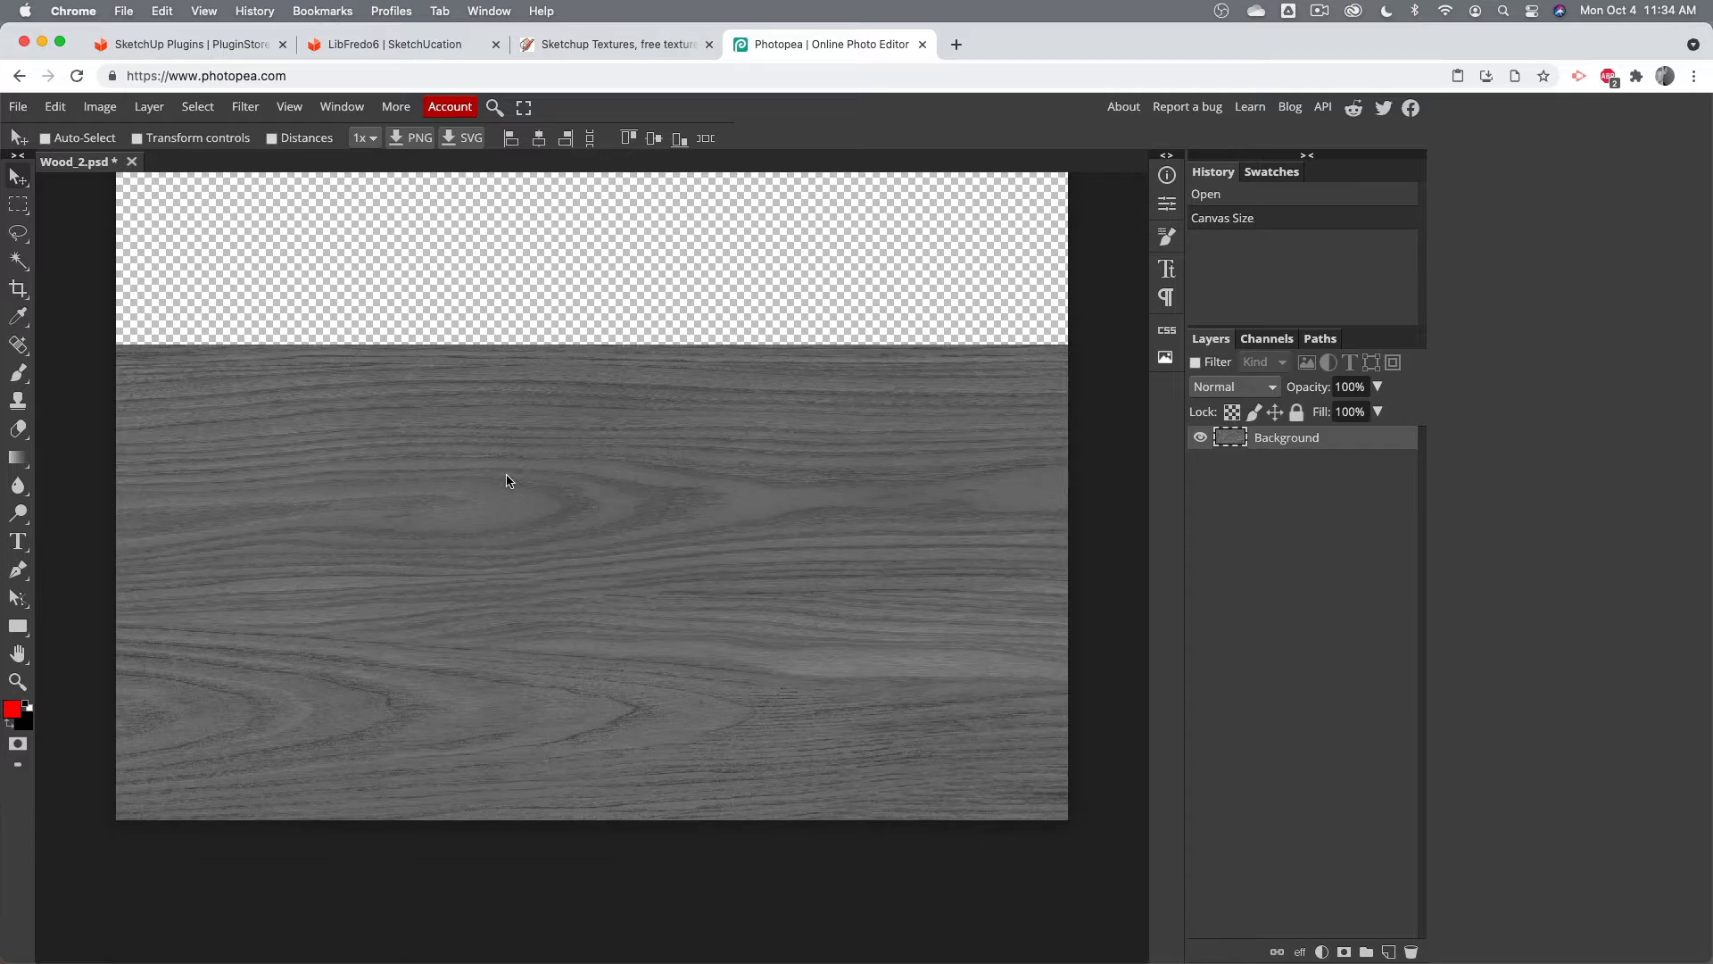
pyautogui.click(19, 206)
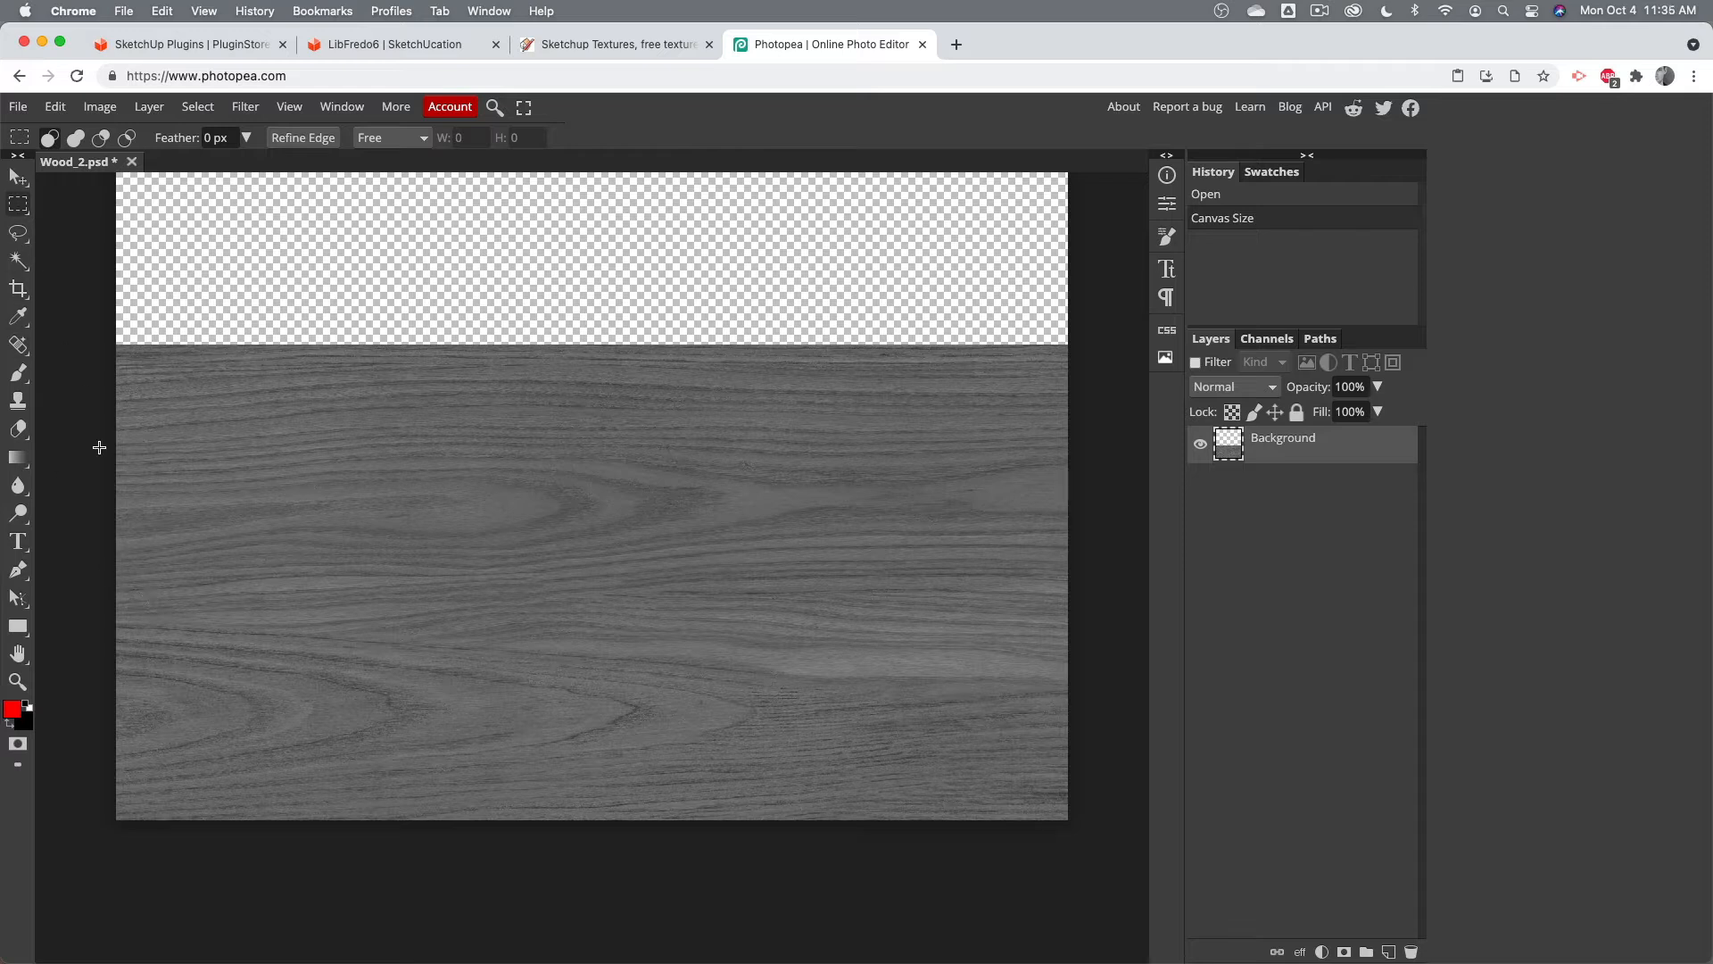
pyautogui.moveTo(100, 839); pyautogui.dragTo(1112, 575)
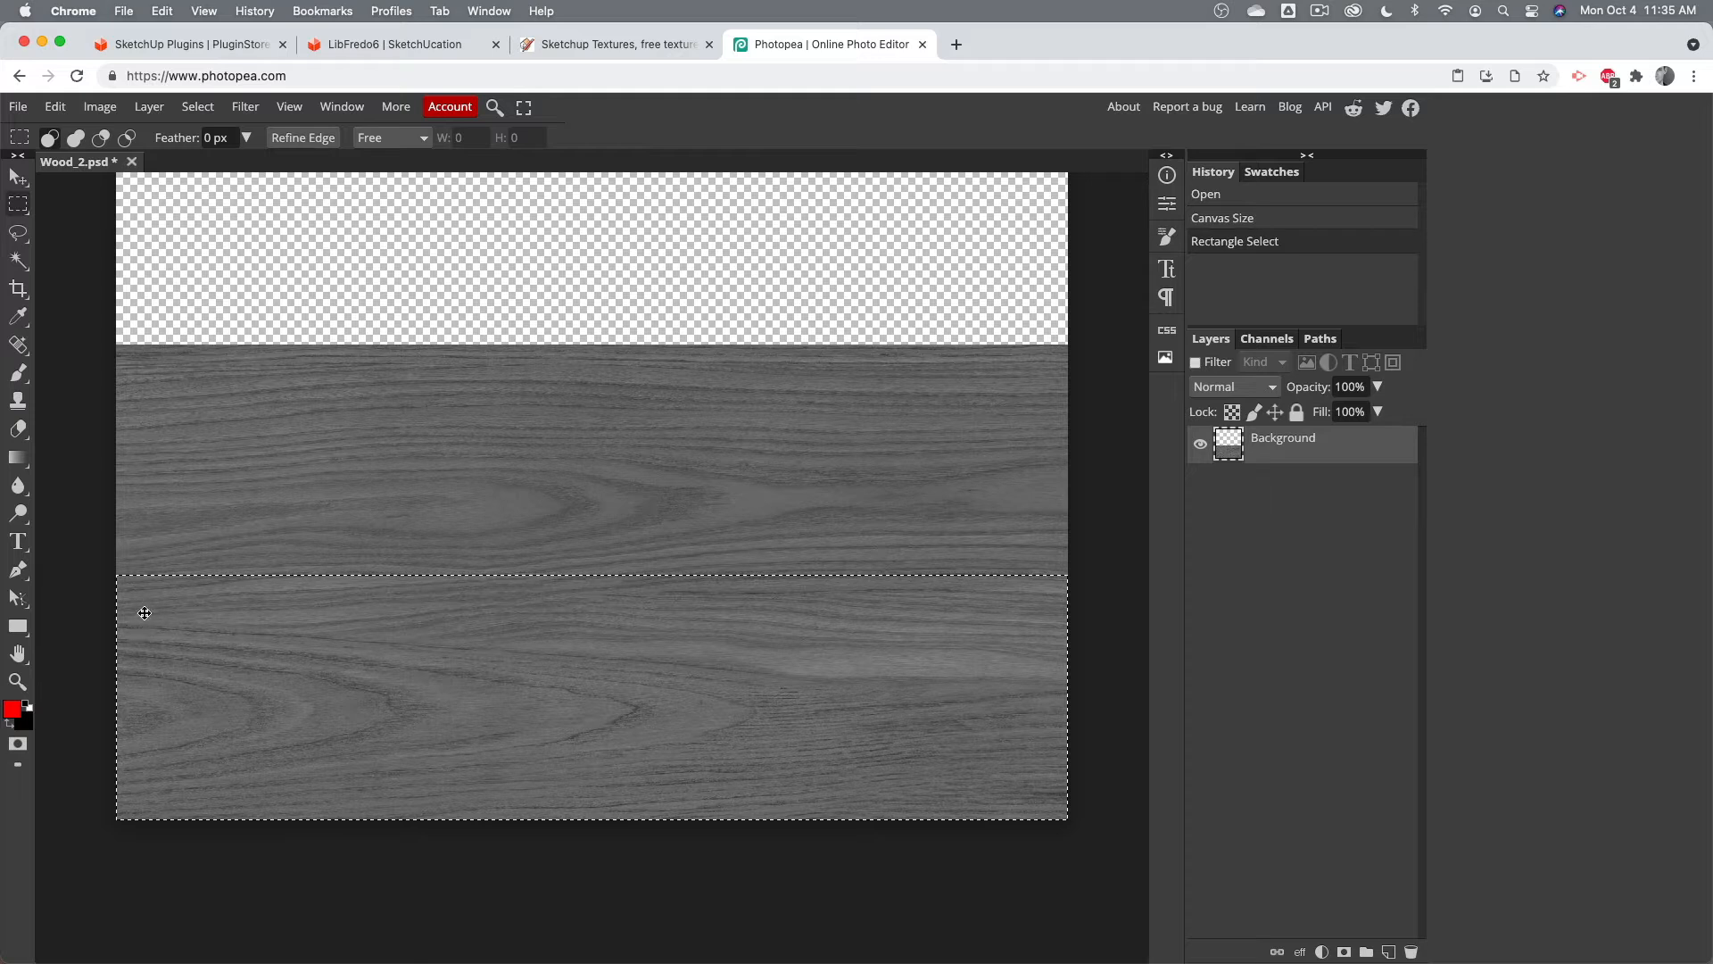
pyautogui.click(105, 863)
pyautogui.moveTo(94, 845); pyautogui.dragTo(1078, 610)
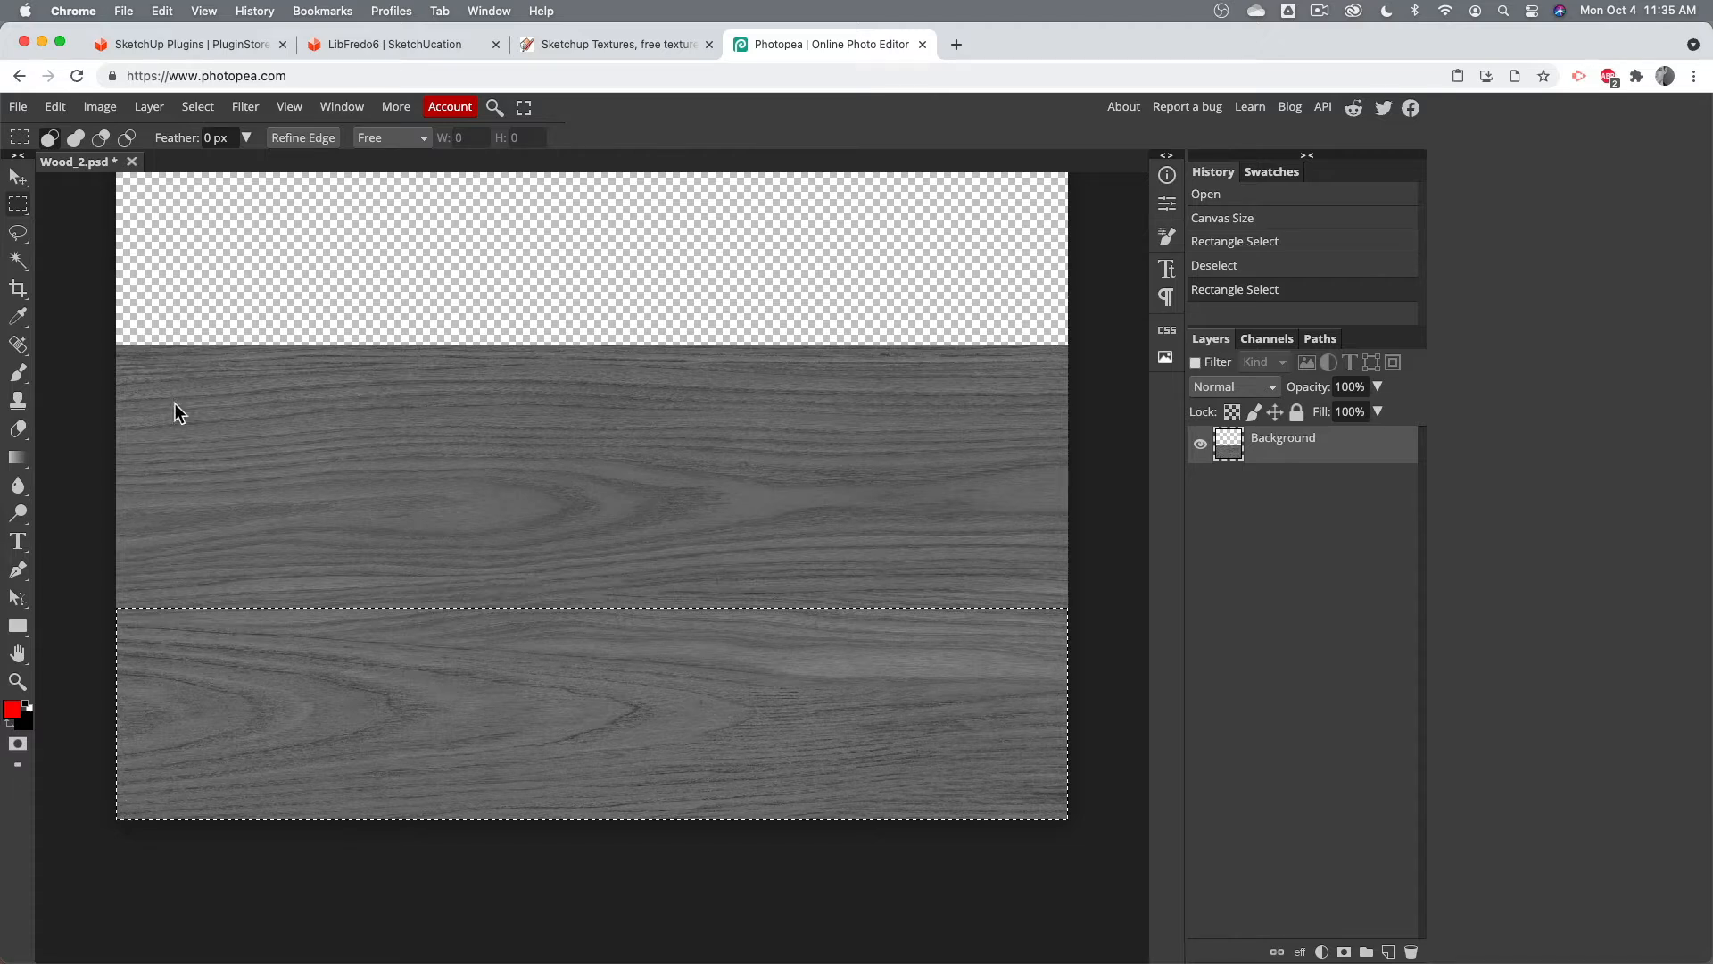
pyautogui.click(49, 107)
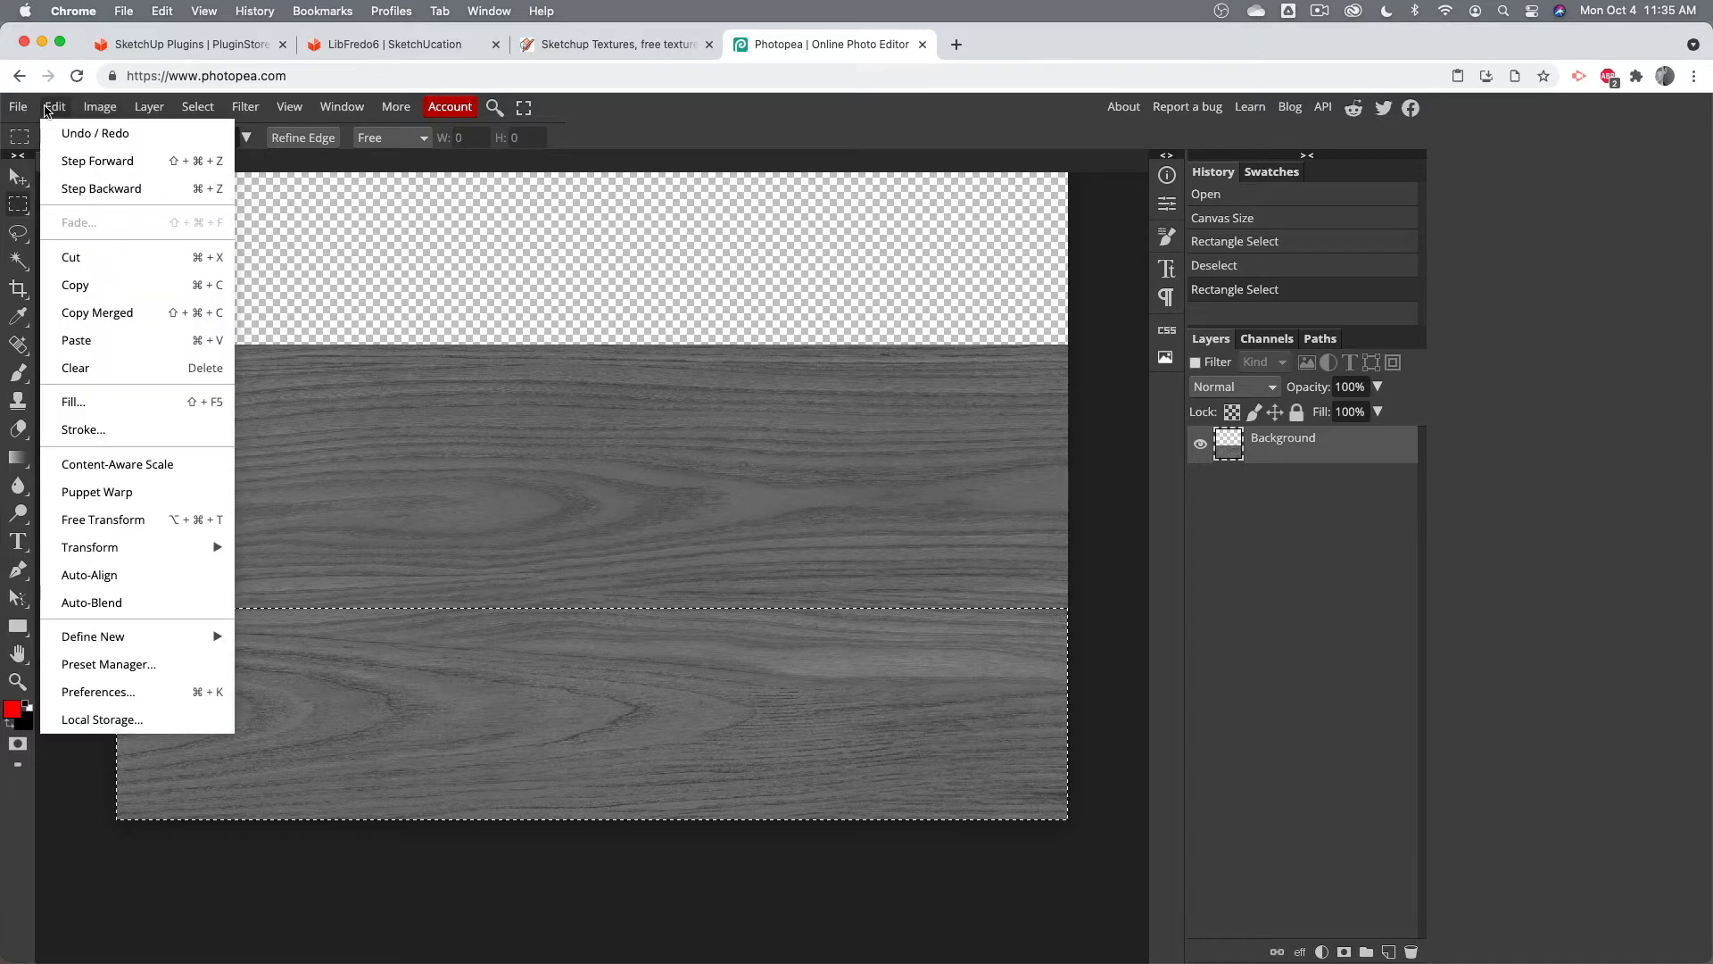
pyautogui.click(98, 288)
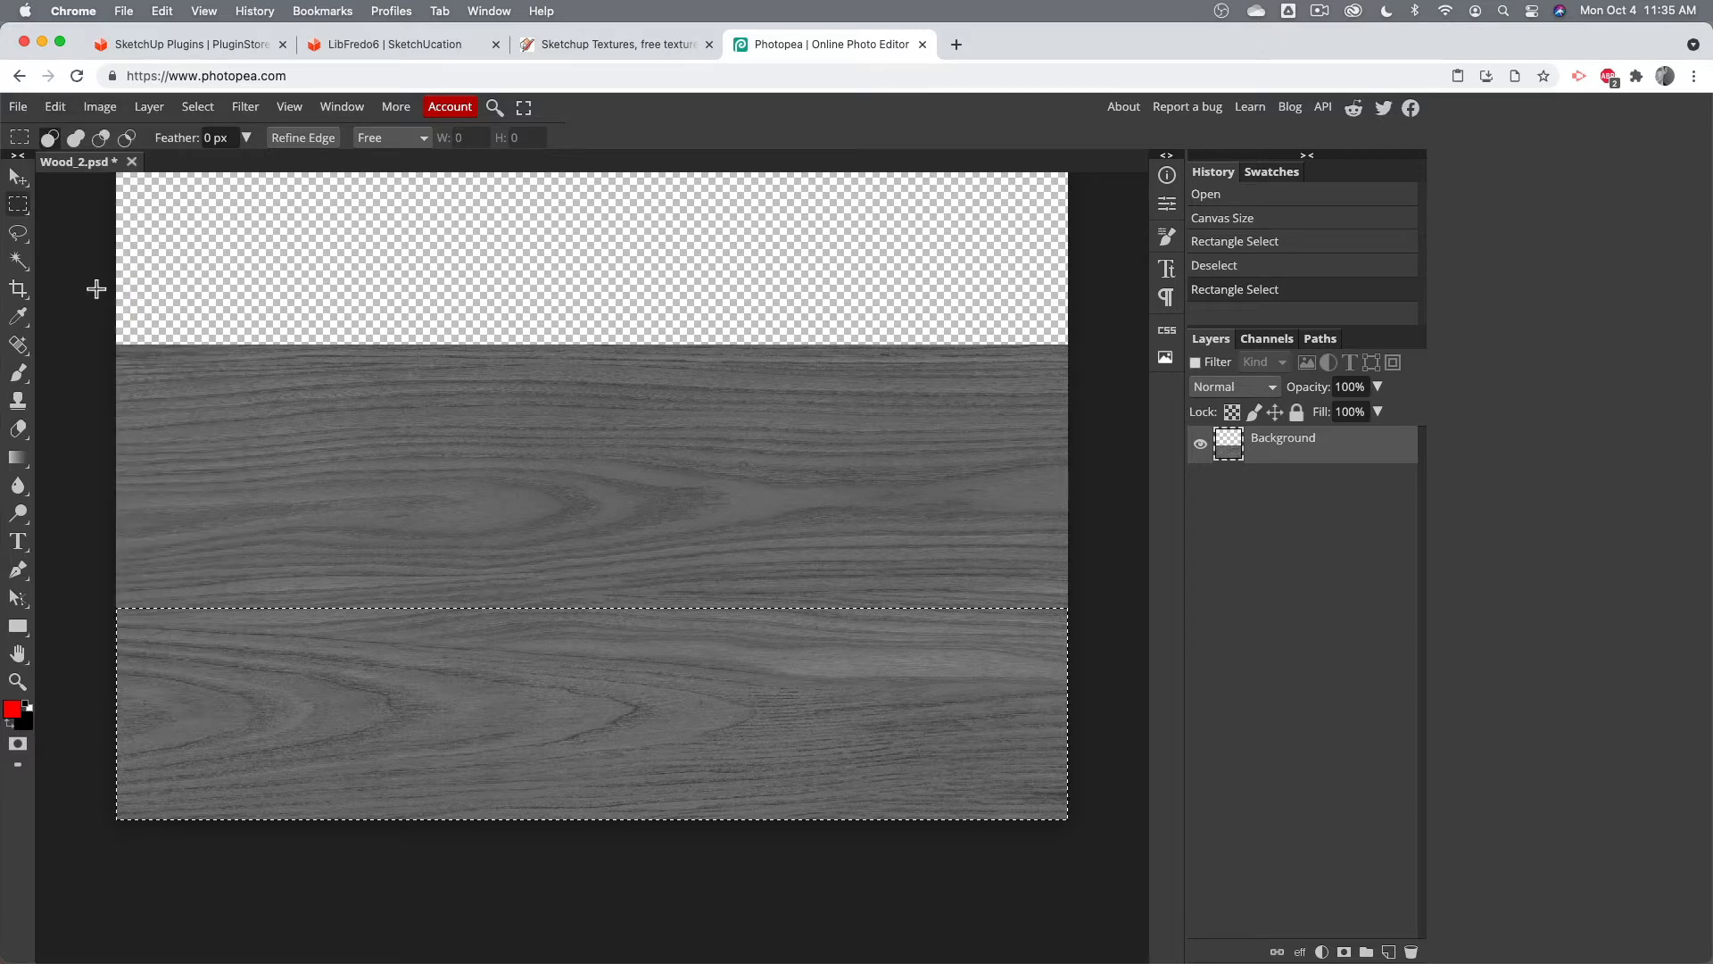
pyautogui.click(239, 316)
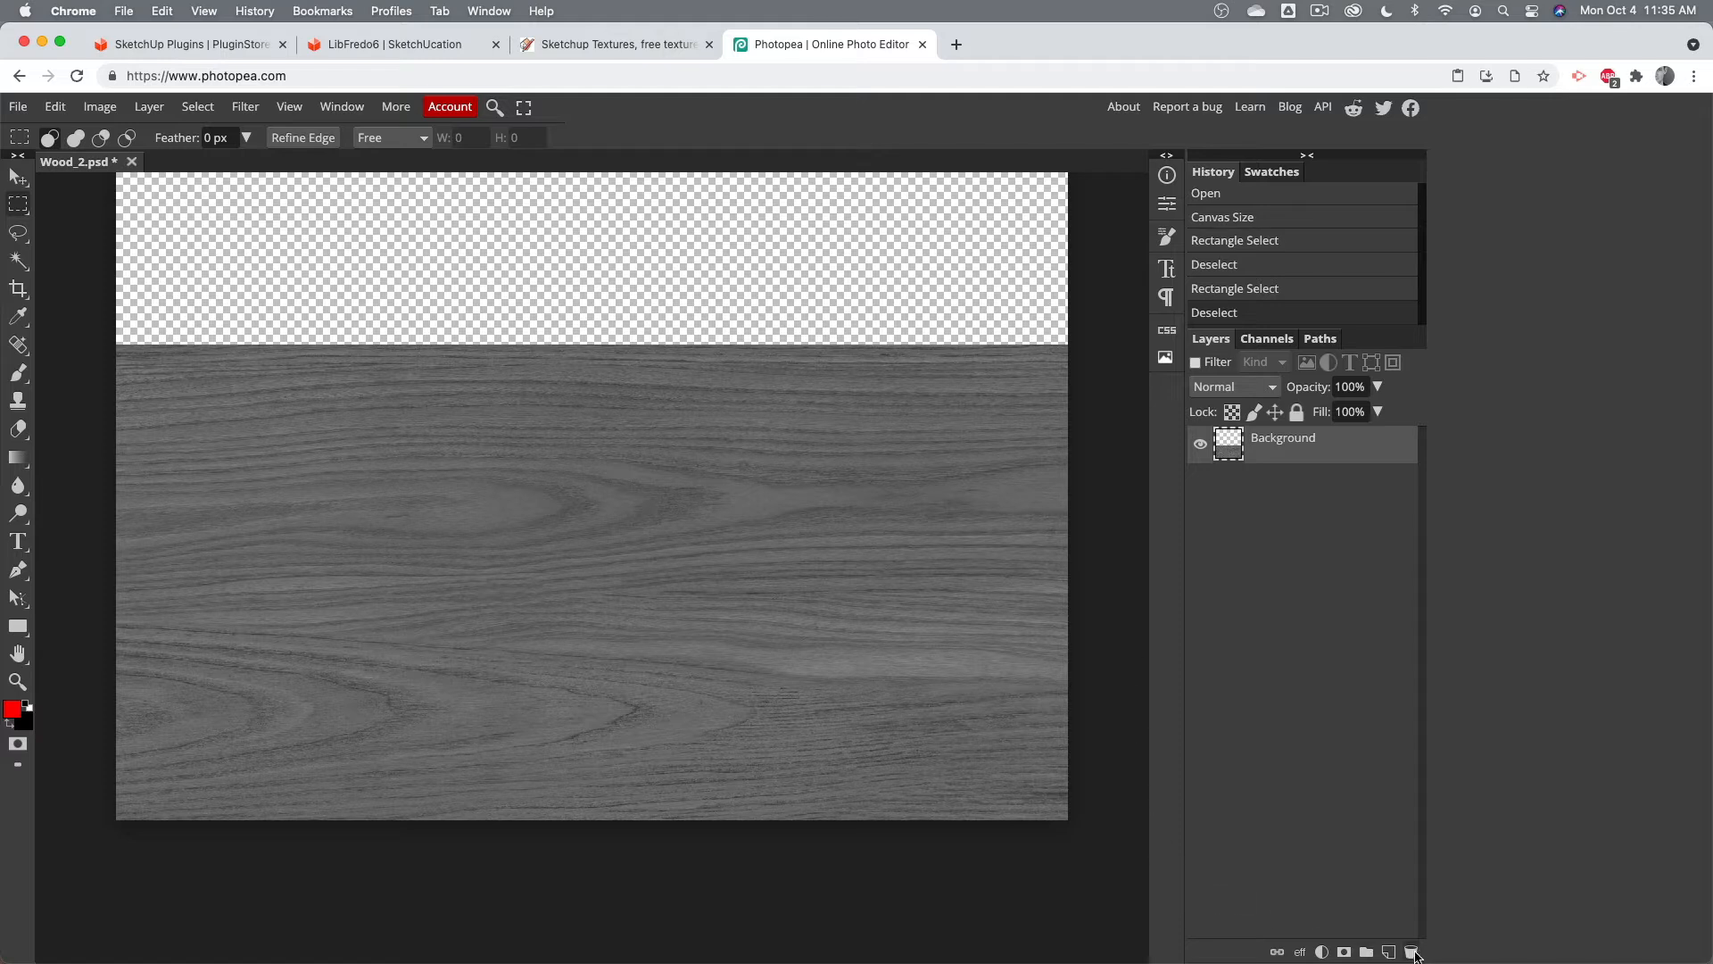
# Step: Add a new layer, hide the Background layer and paste the copied wood strip into the new layer
pyautogui.click(1392, 951)
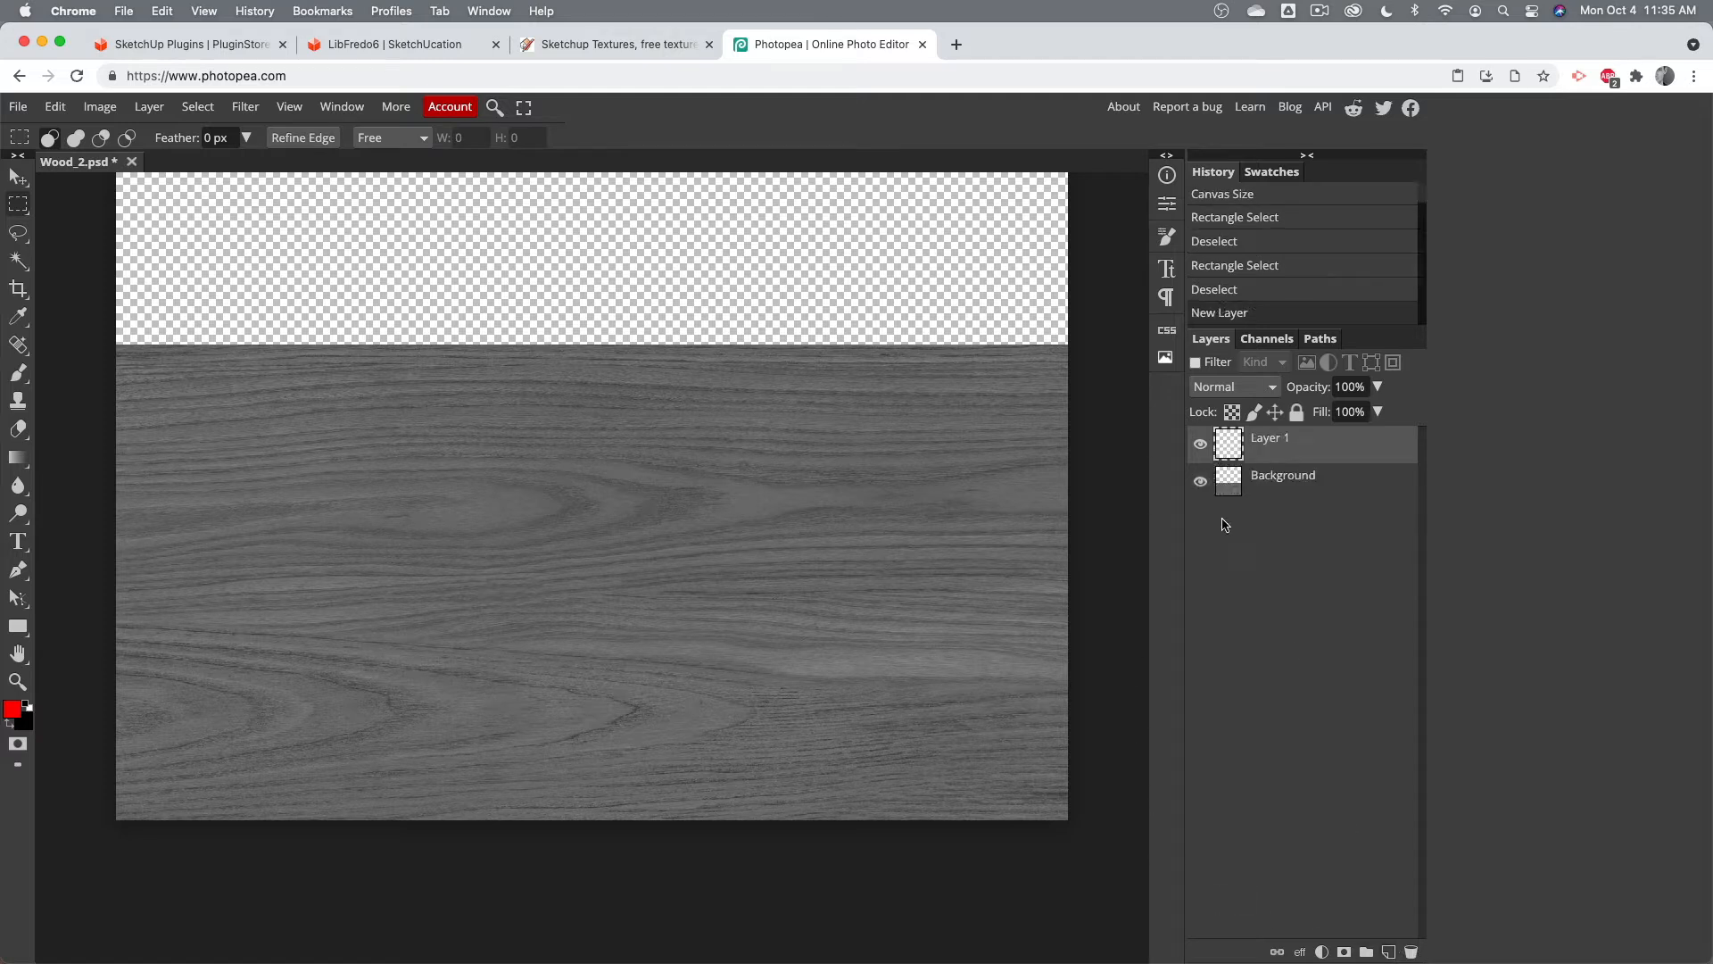
pyautogui.click(1201, 484)
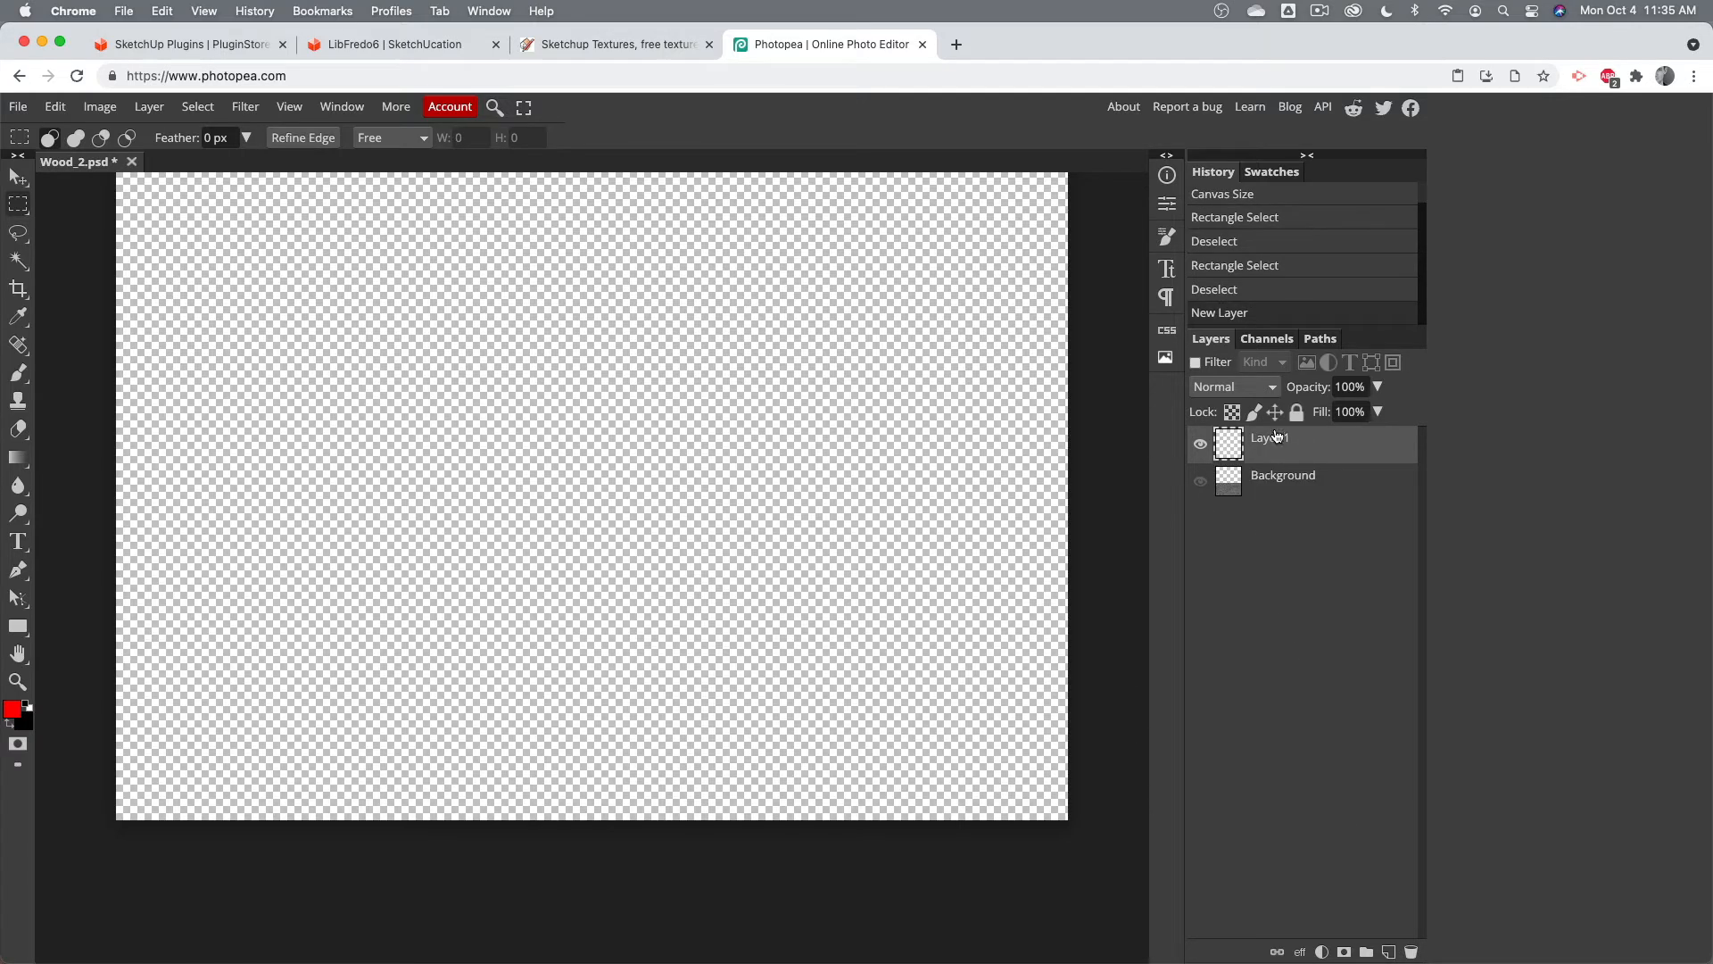
pyautogui.click(56, 106)
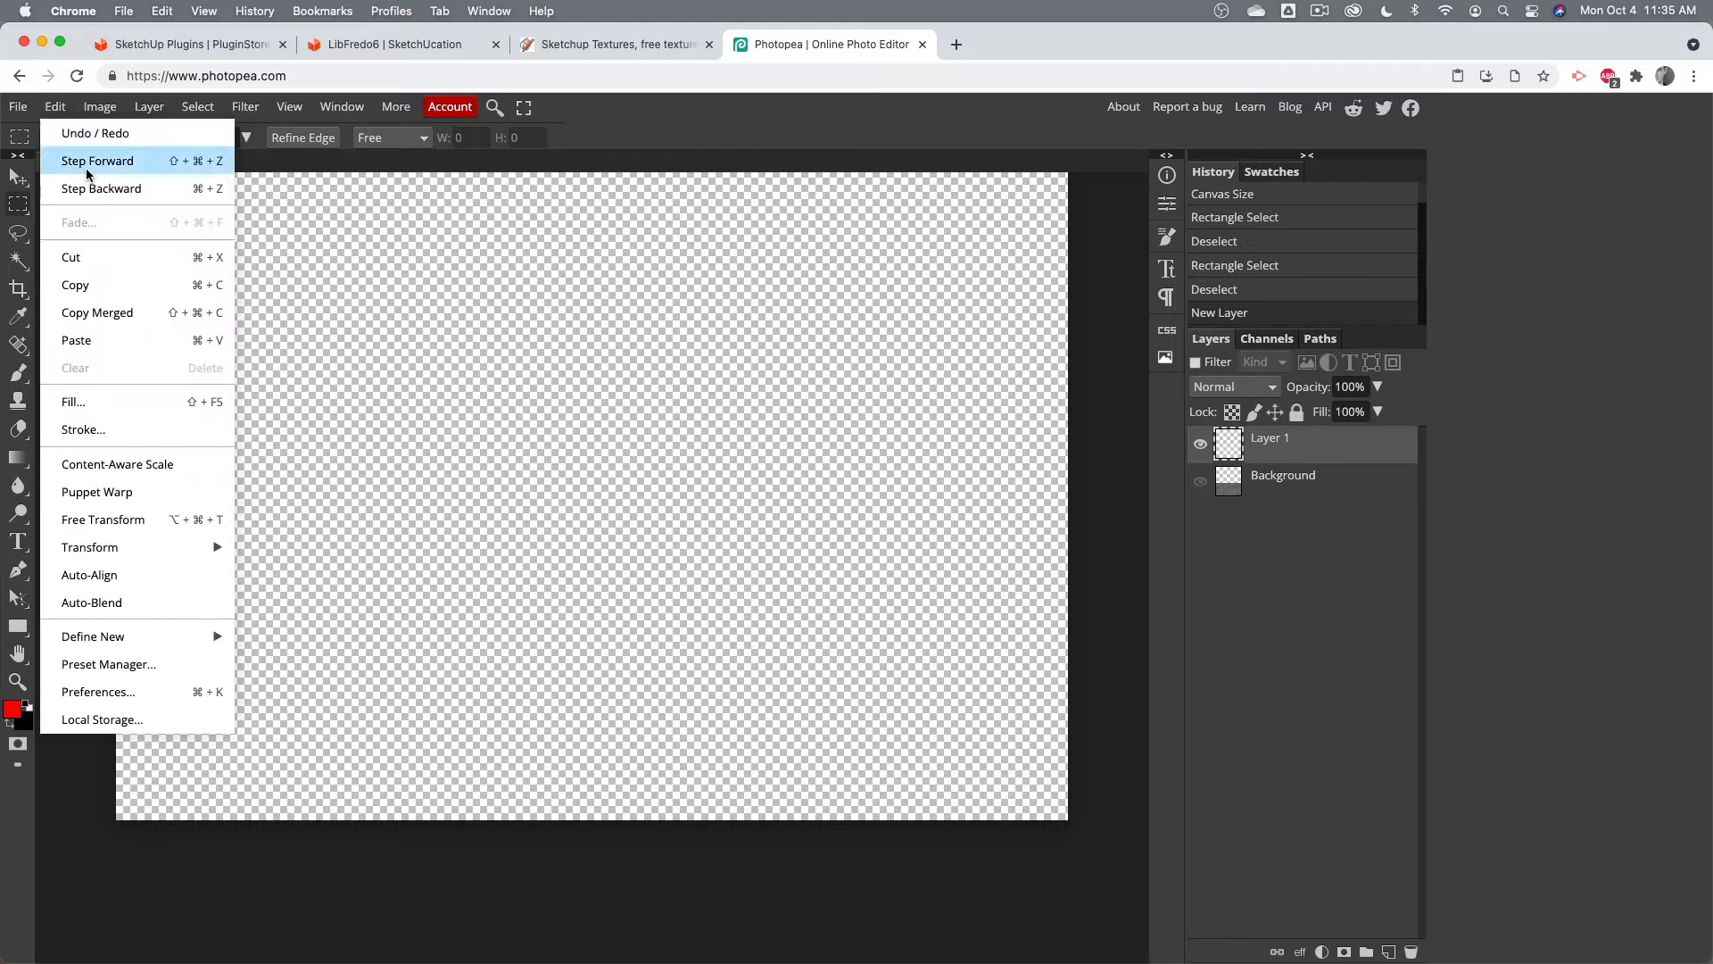
pyautogui.click(125, 338)
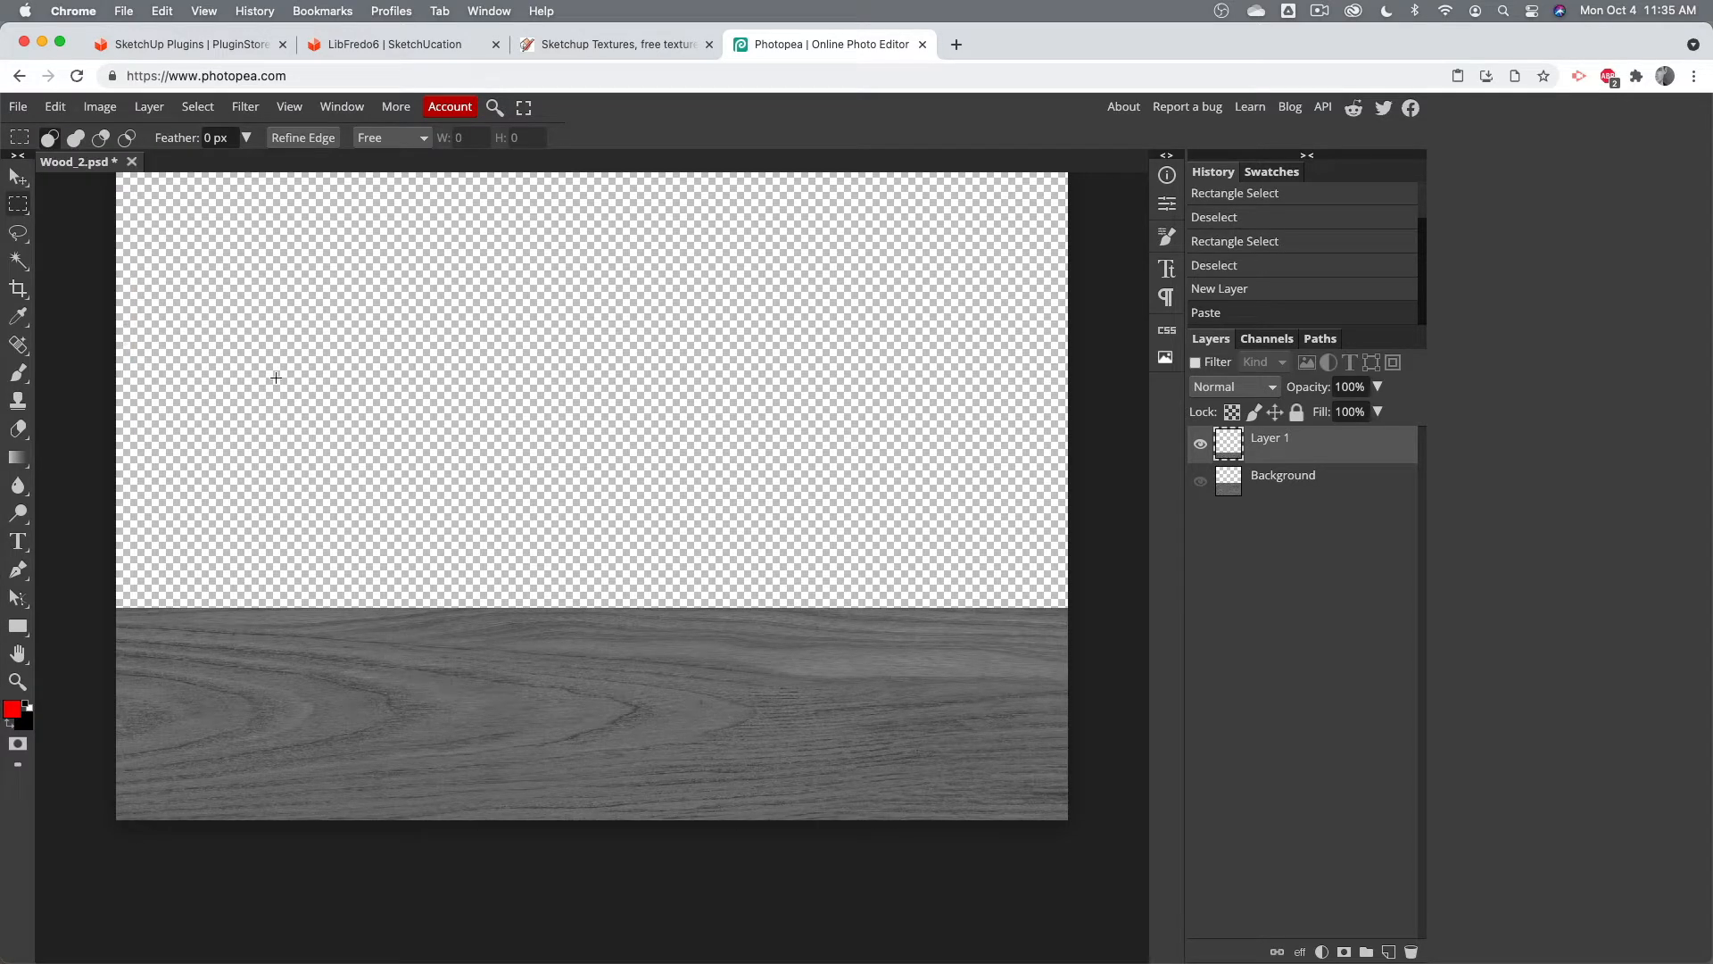
# Step: Paste a second copy of the wood strip on its own layer and move it above the first strip
pyautogui.click(55, 106)
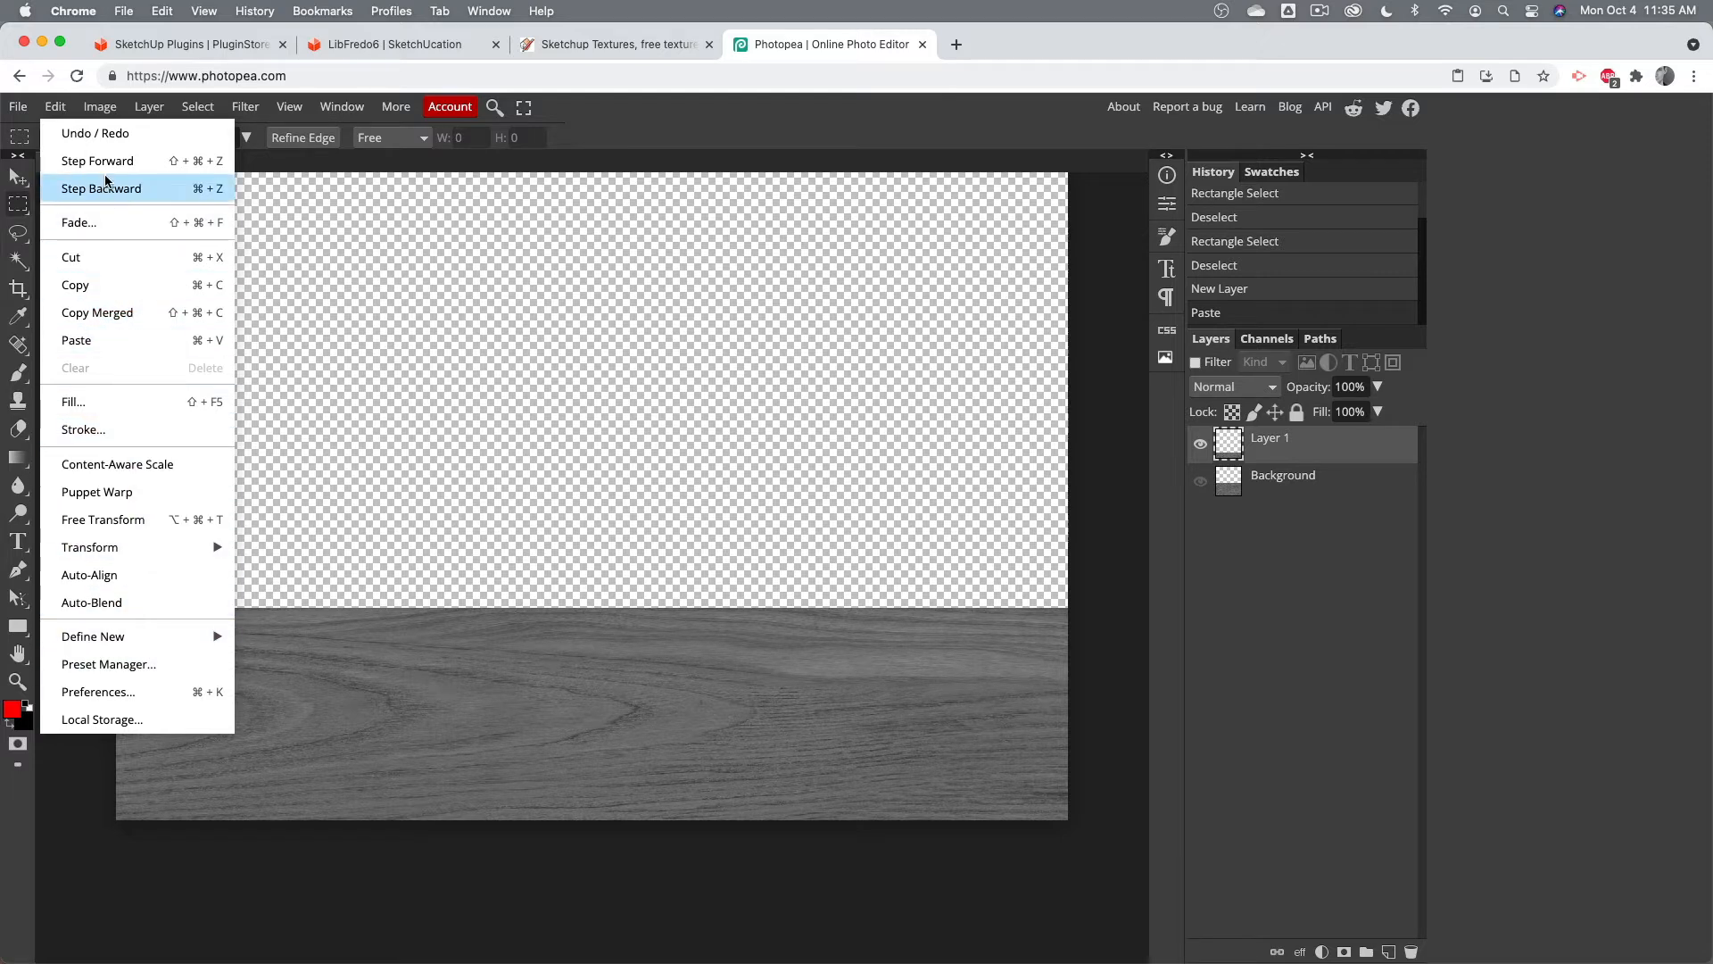
pyautogui.click(114, 340)
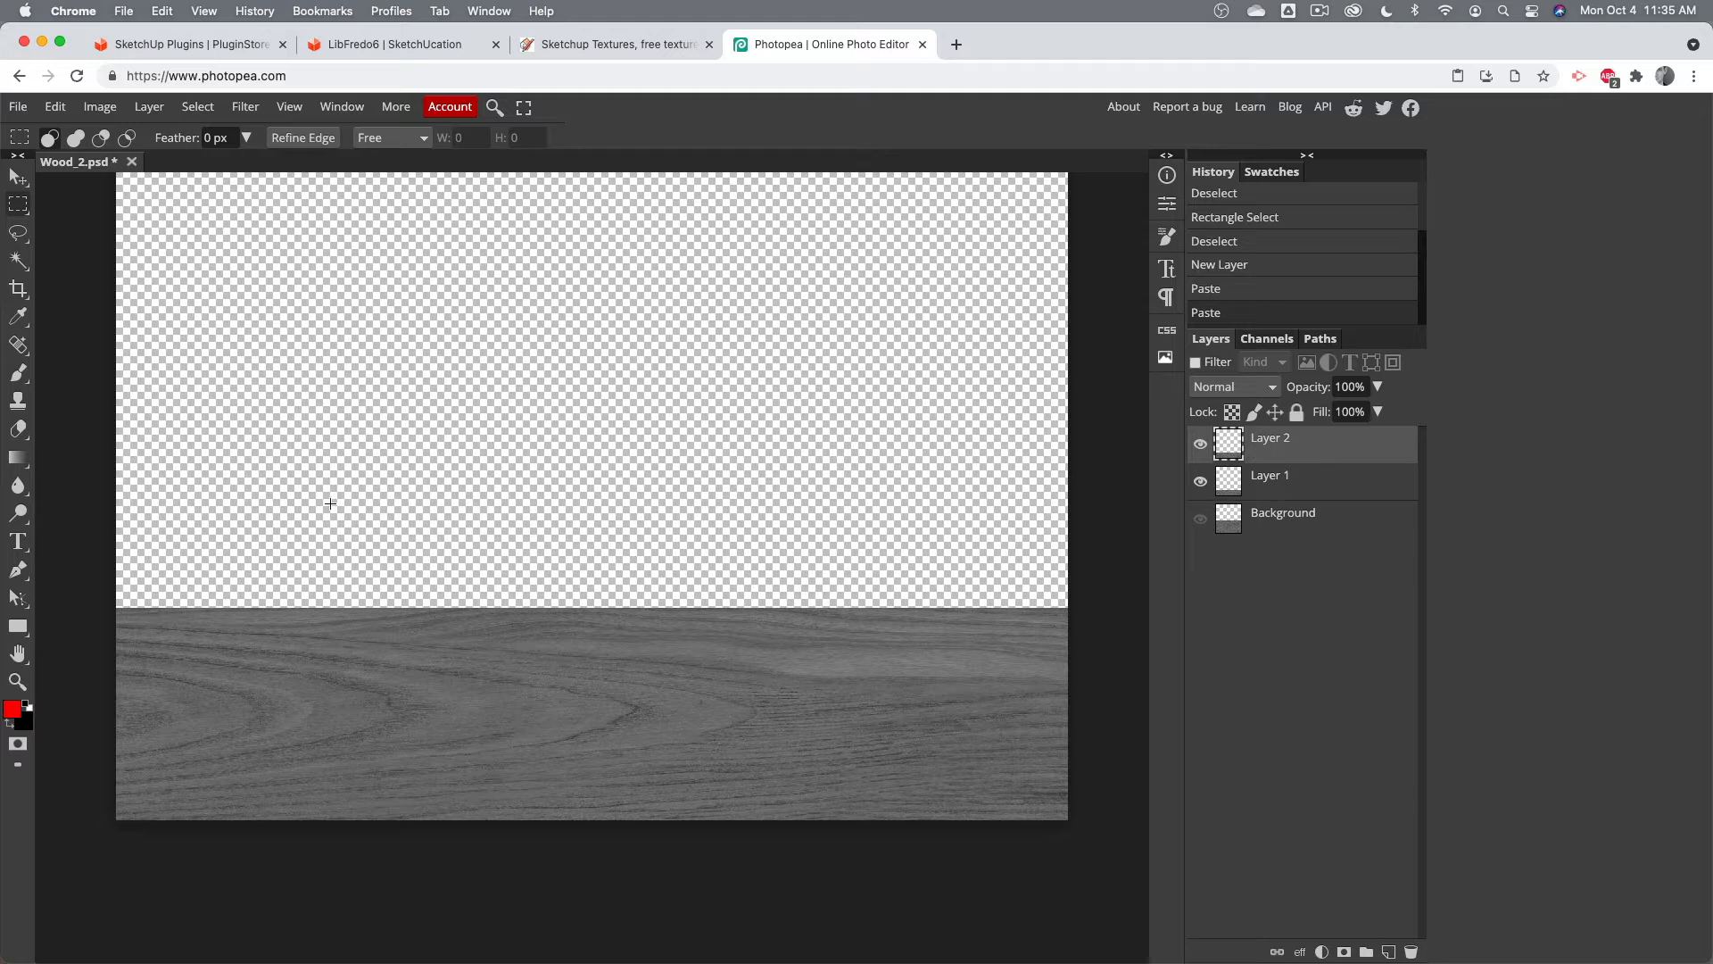
pyautogui.click(18, 178)
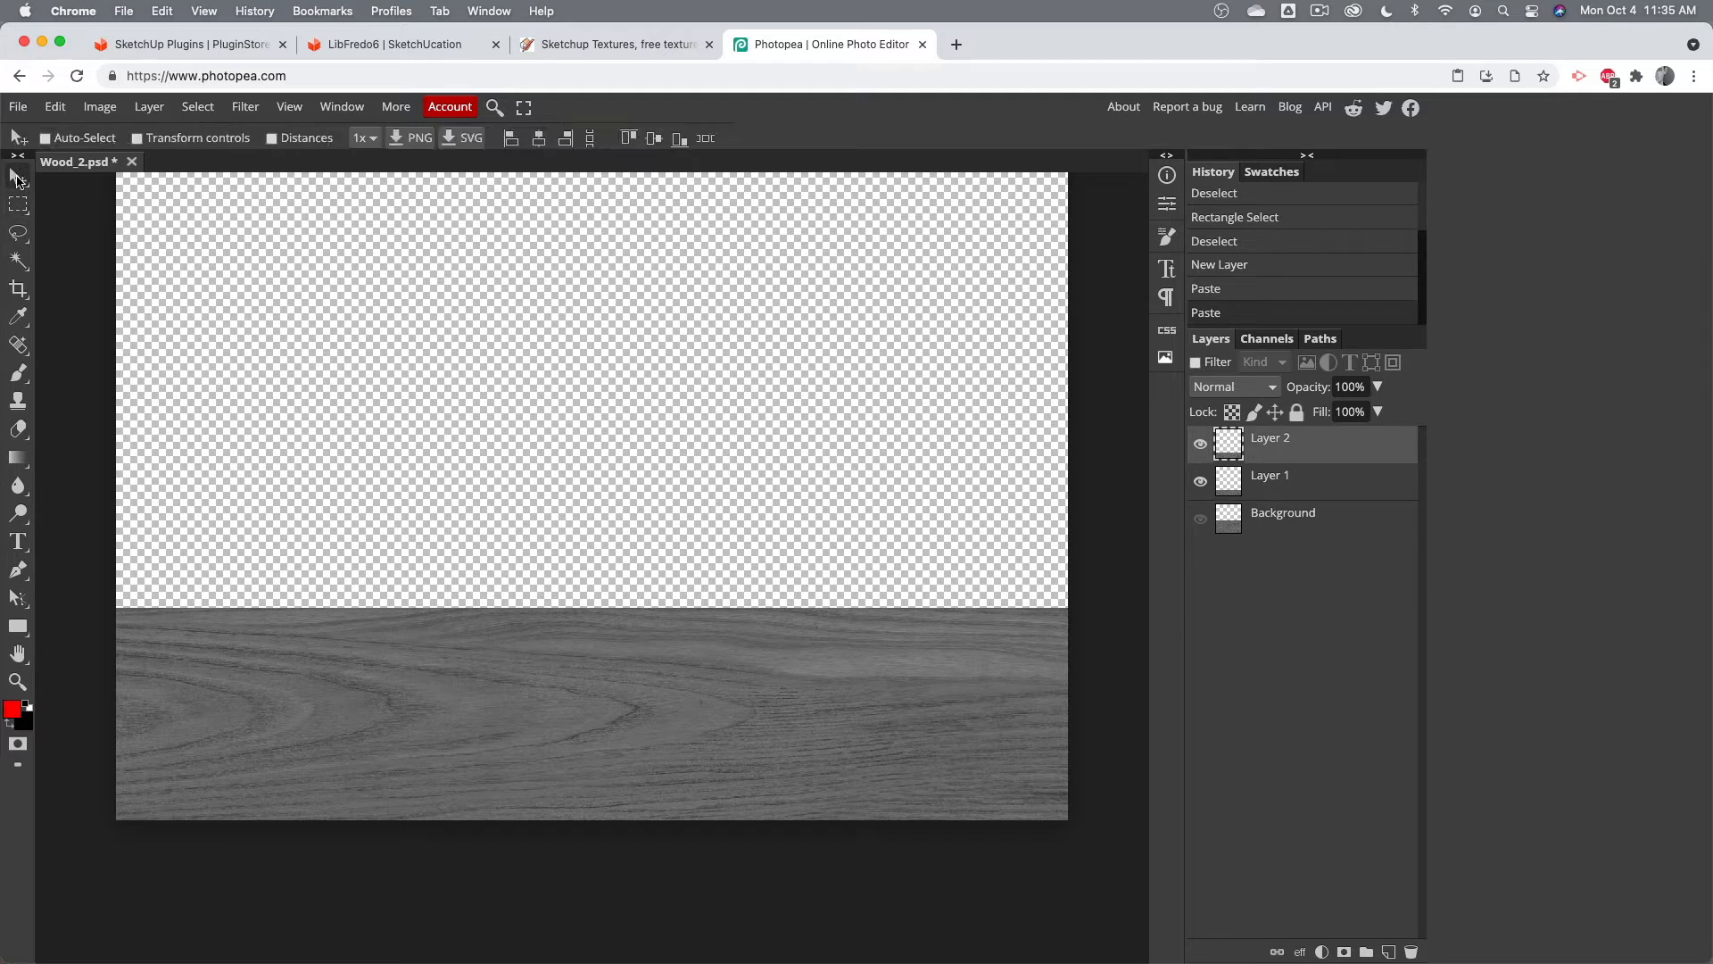
pyautogui.moveTo(337, 681); pyautogui.dragTo(340, 466)
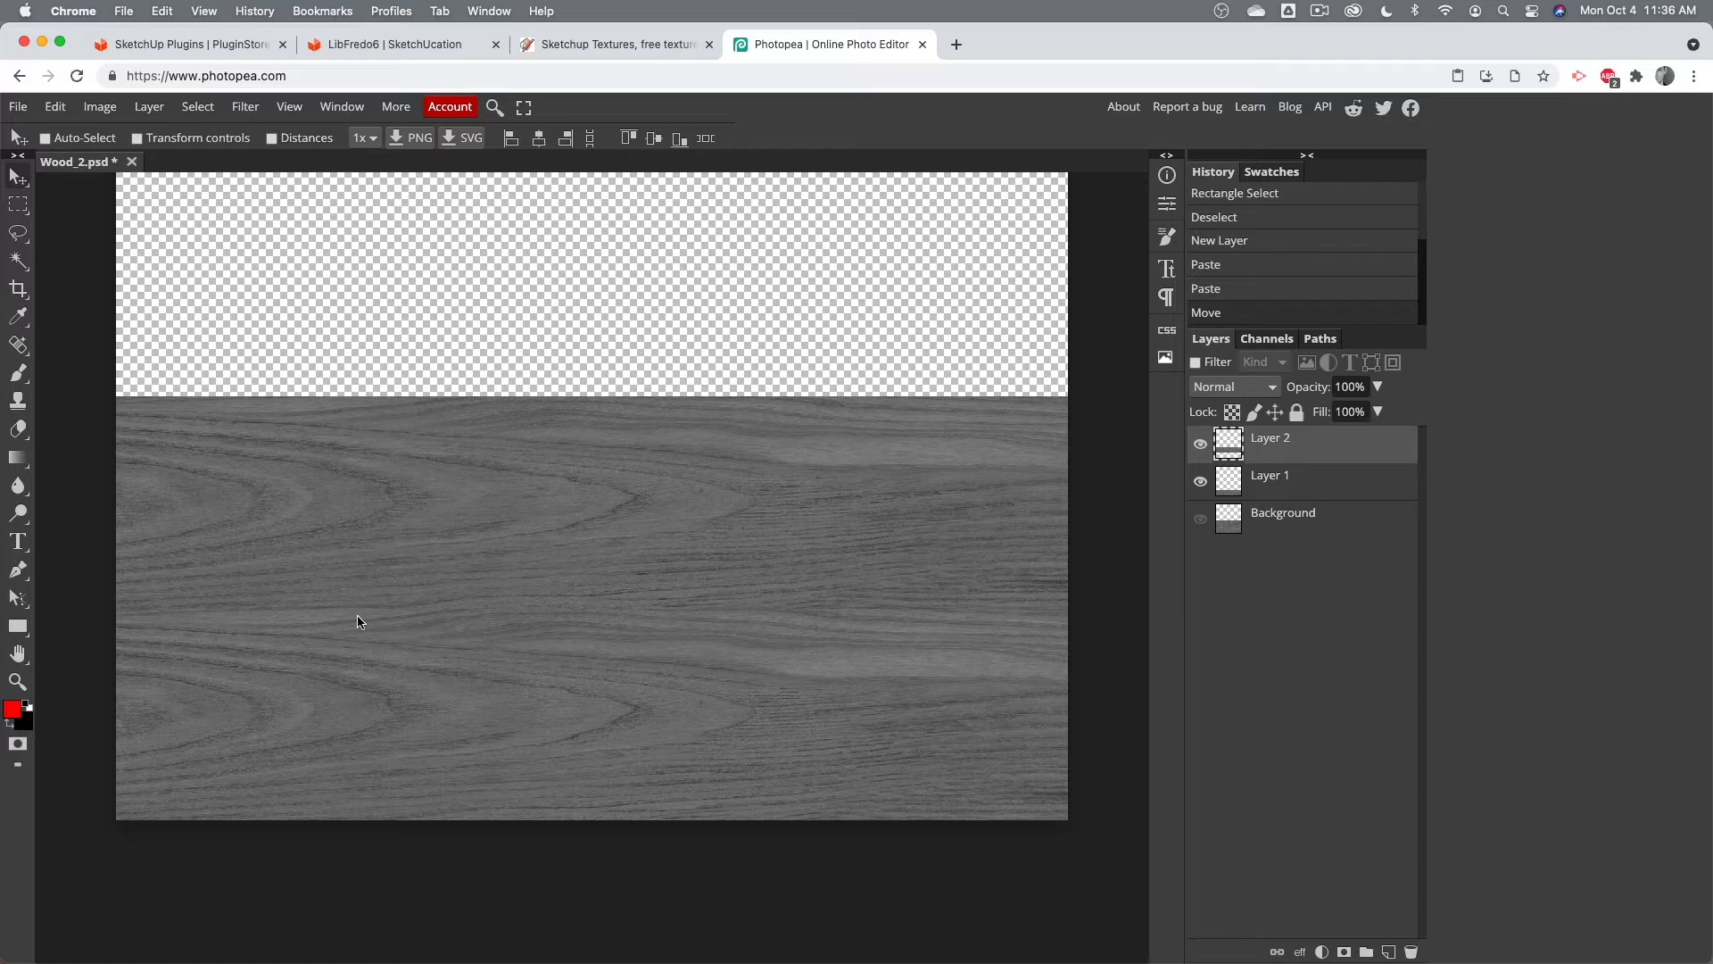
pyautogui.moveTo(429, 600); pyautogui.dragTo(381, 428)
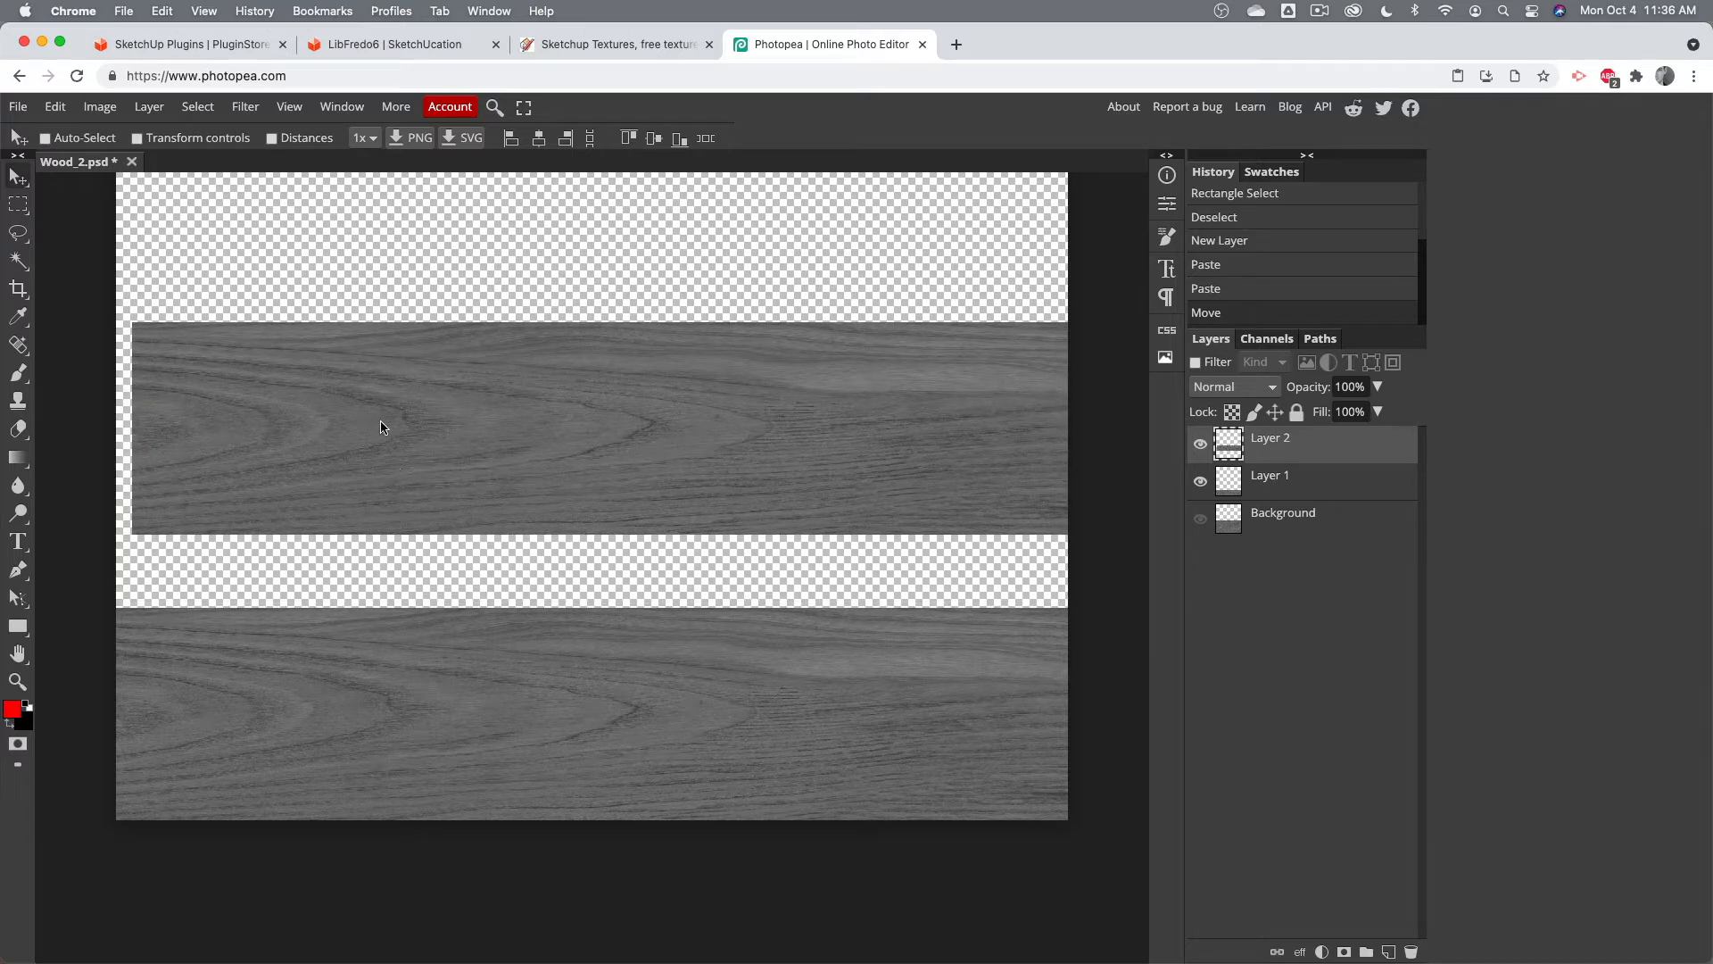
# Step: Flip the upper wood strip vertically and align it edge to edge with the lower strip to mirror the grain
pyautogui.click(55, 107)
pyautogui.moveTo(88, 546)
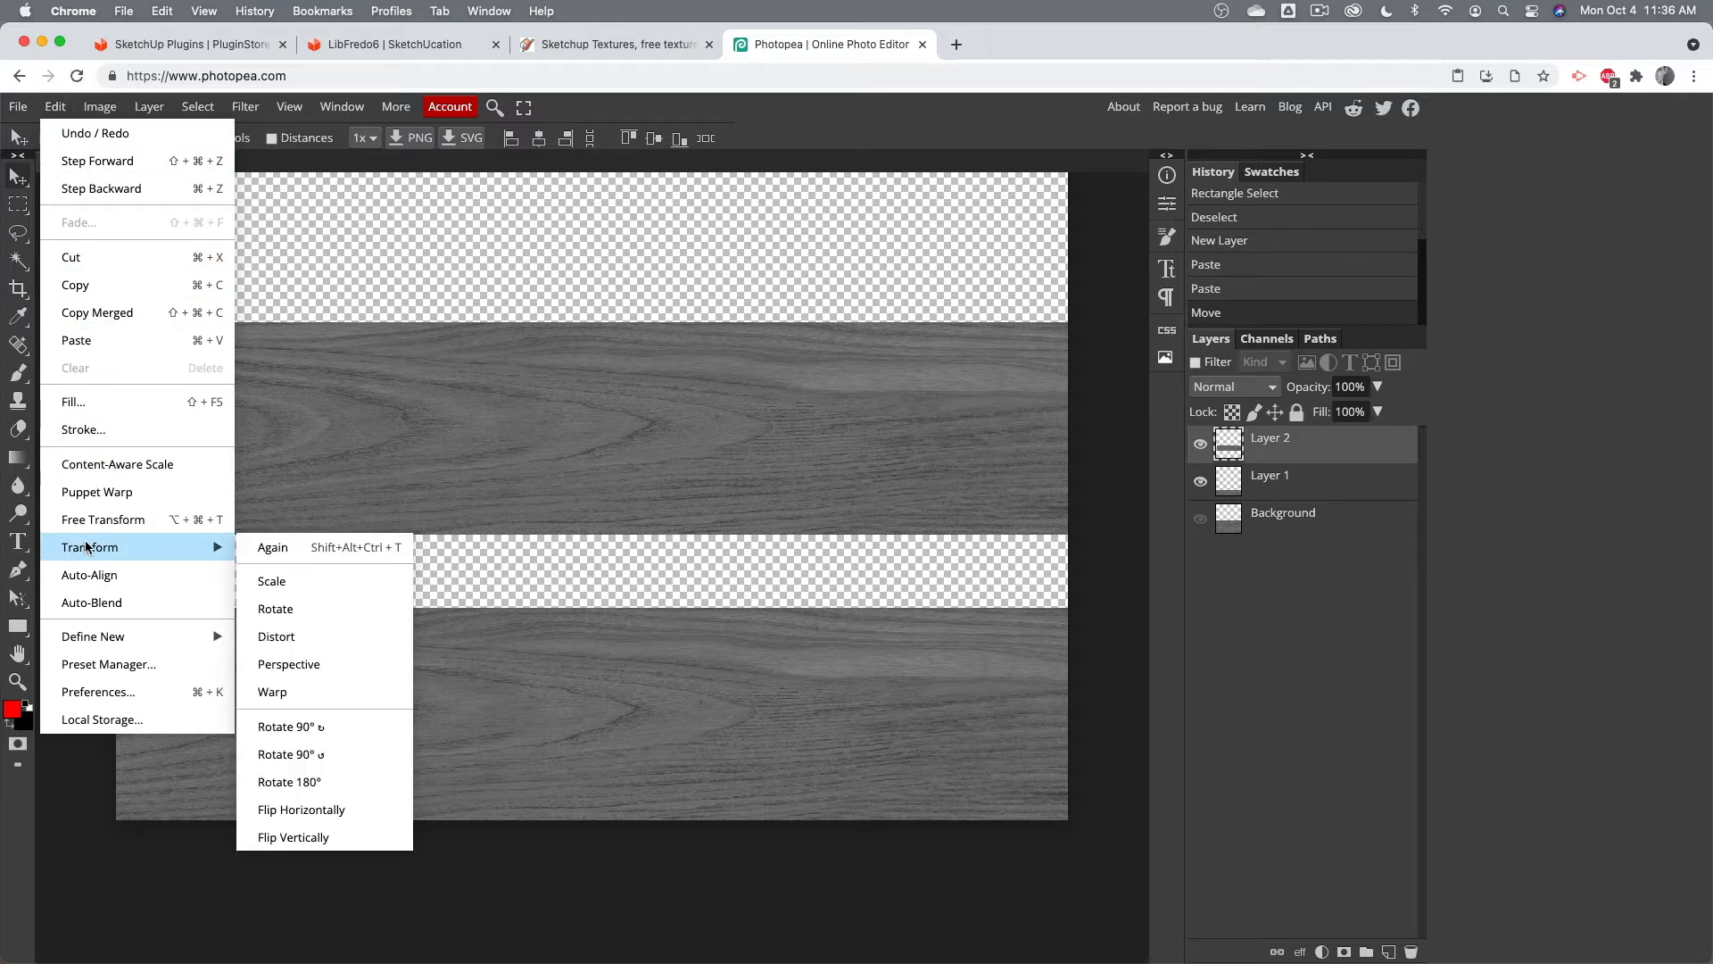
pyautogui.click(340, 838)
pyautogui.moveTo(479, 443); pyautogui.dragTo(479, 478)
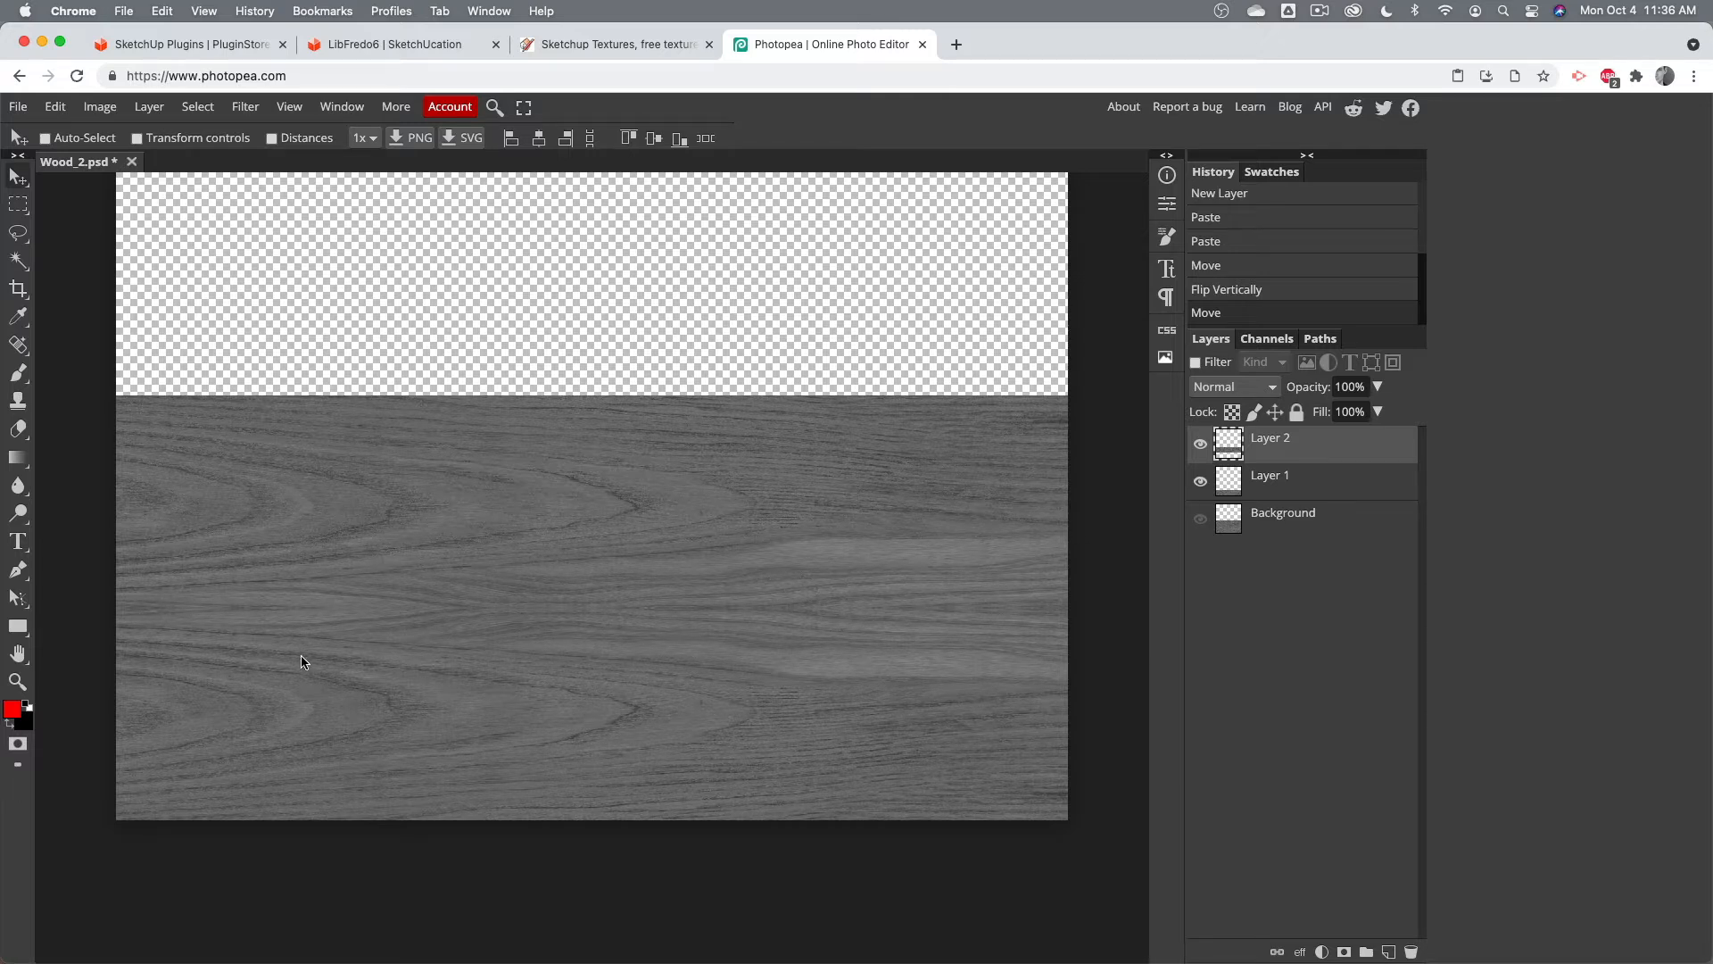
# Step: Nudge the flipped strip up and down in small increments to fine-tune the seam between the two strips
pyautogui.click(18, 681)
pyautogui.click(376, 603)
pyautogui.click(378, 607)
pyautogui.click(229, 375)
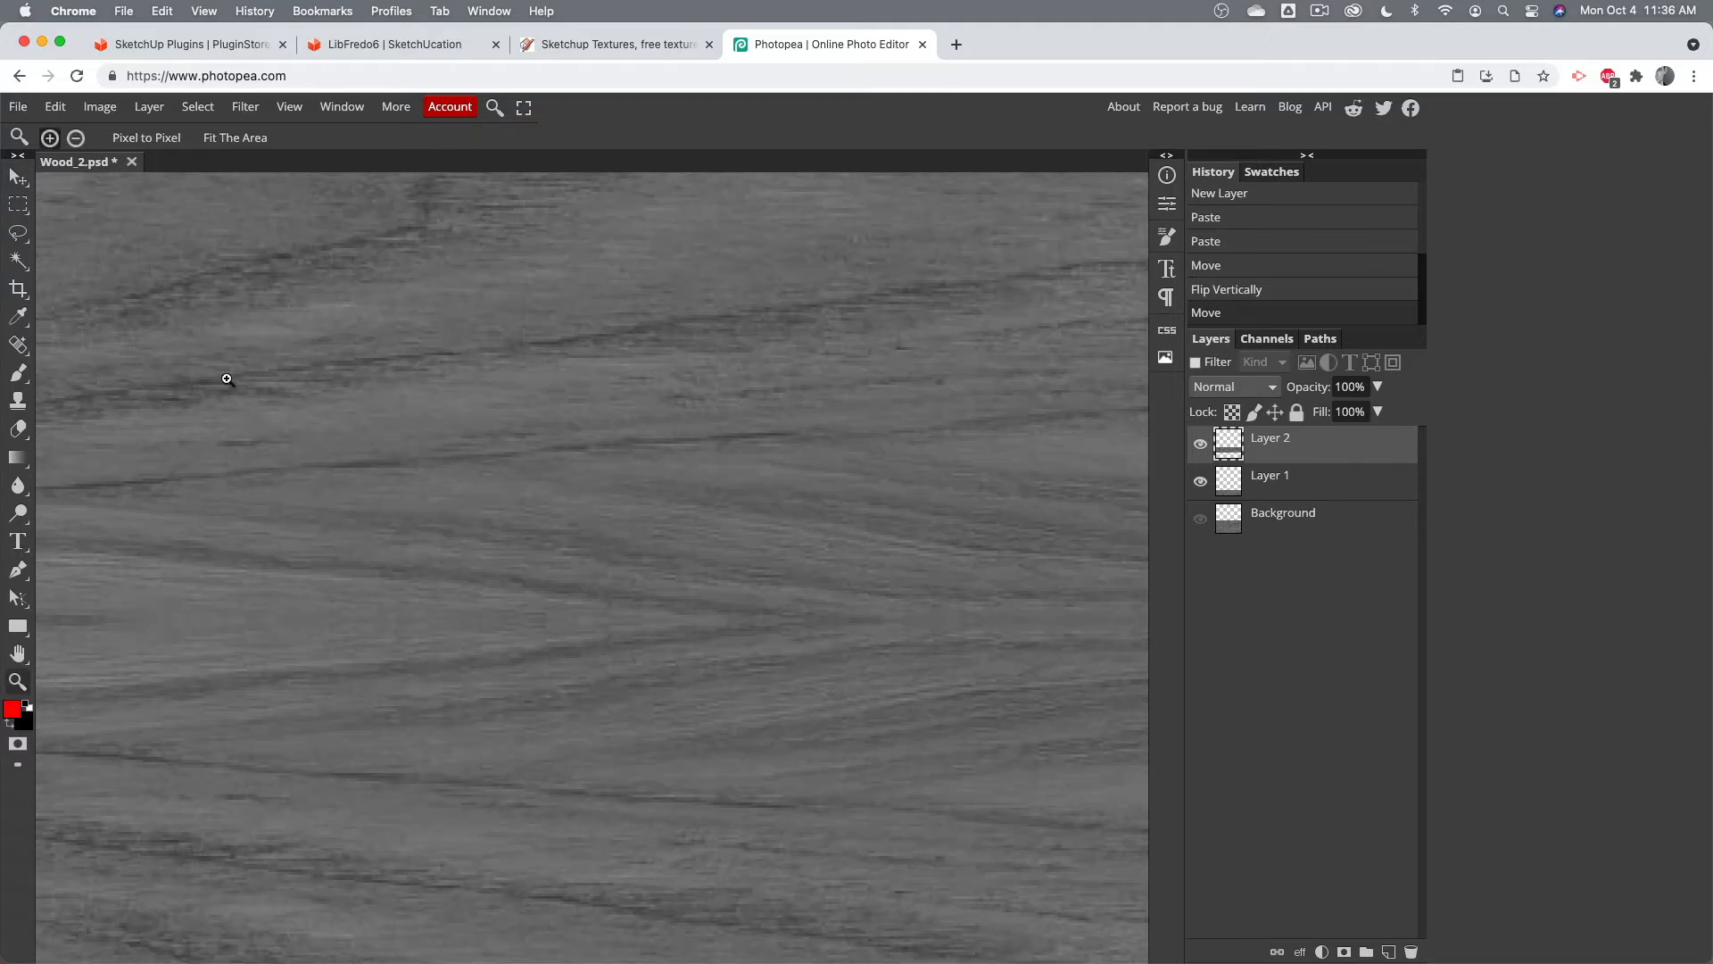
pyautogui.press('v')
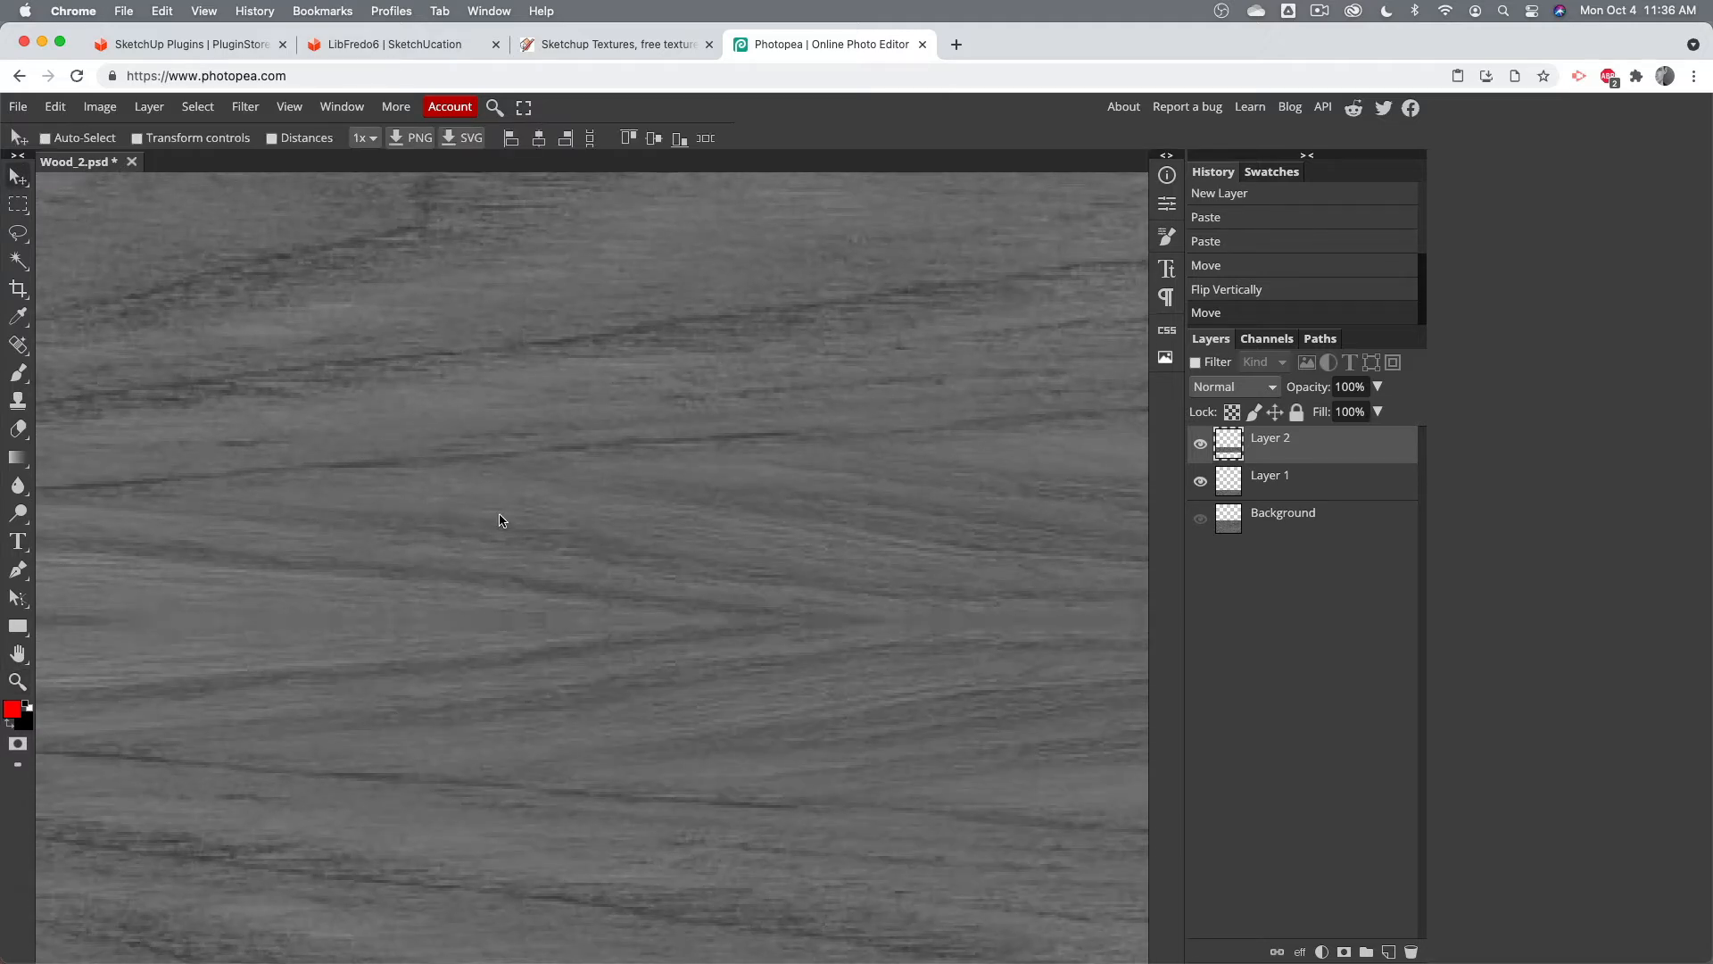
pyautogui.press('Up')
pyautogui.press('Up')
pyautogui.press('Down')
# Step: Crop the canvas from above so its upper boundary sits exactly on the upper edge of the mirrored wood strips
pyautogui.keyDown('alt'); pyautogui.scroll(-5, 385, 499); pyautogui.keyUp('alt')
pyautogui.keyDown('alt'); pyautogui.scroll(-2, 385, 498); pyautogui.keyUp('alt')
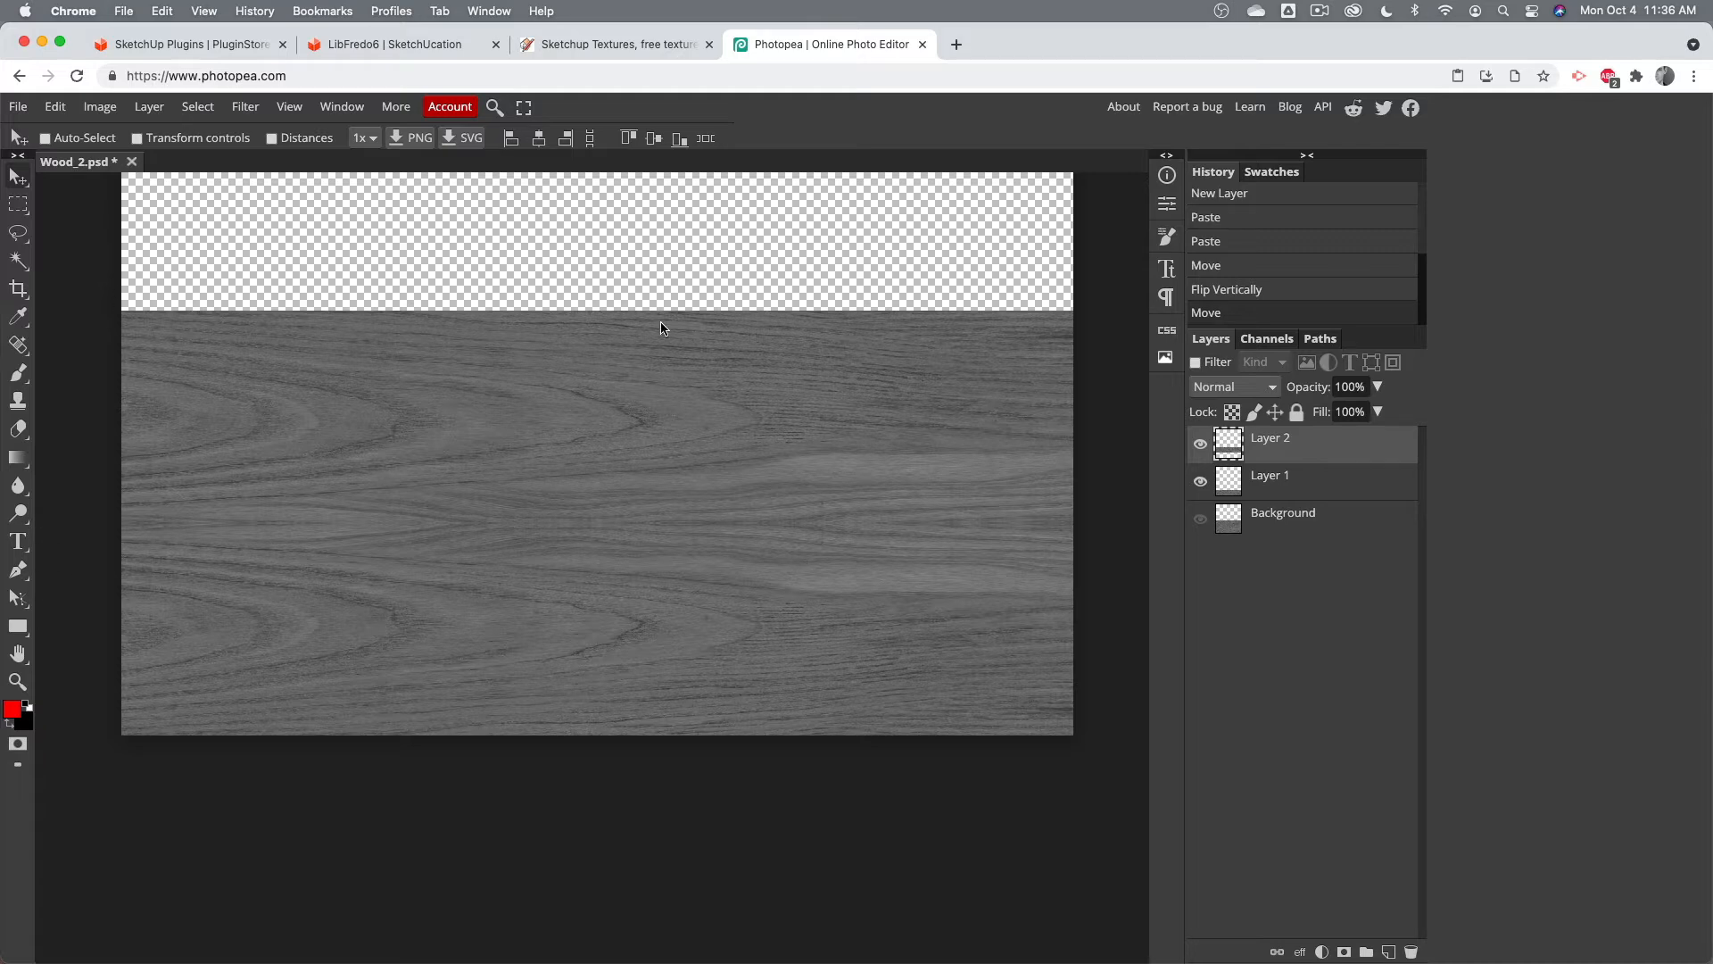
pyautogui.click(19, 289)
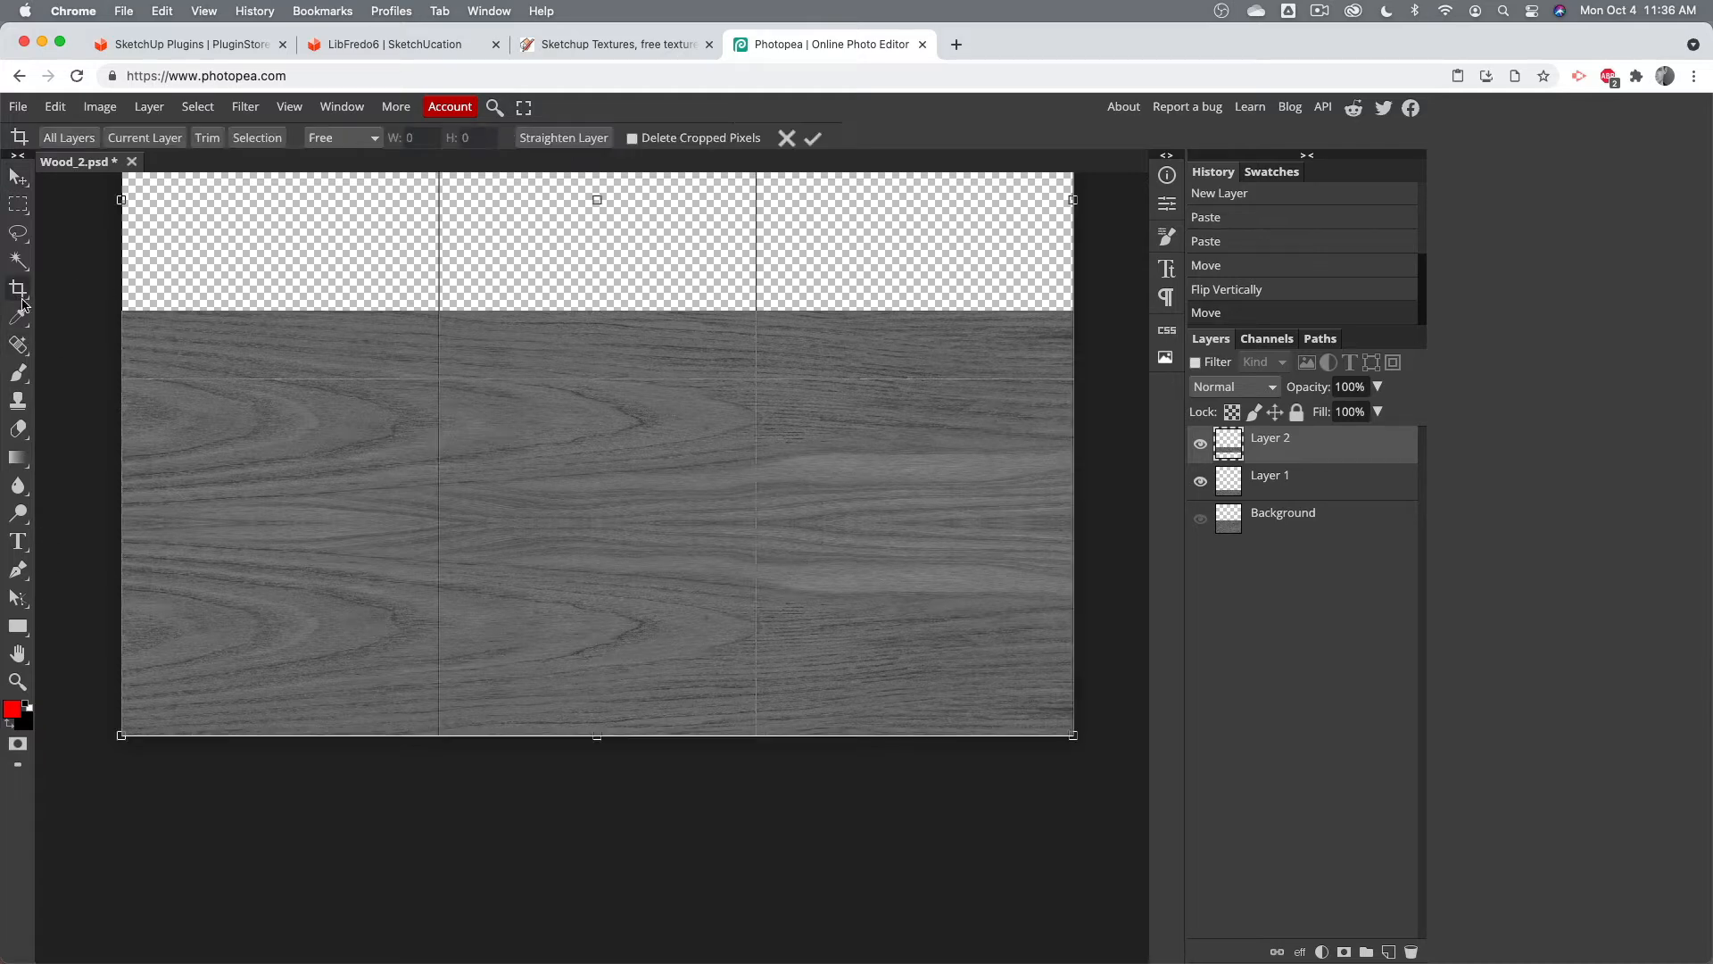
pyautogui.scroll(10, 608, 325)
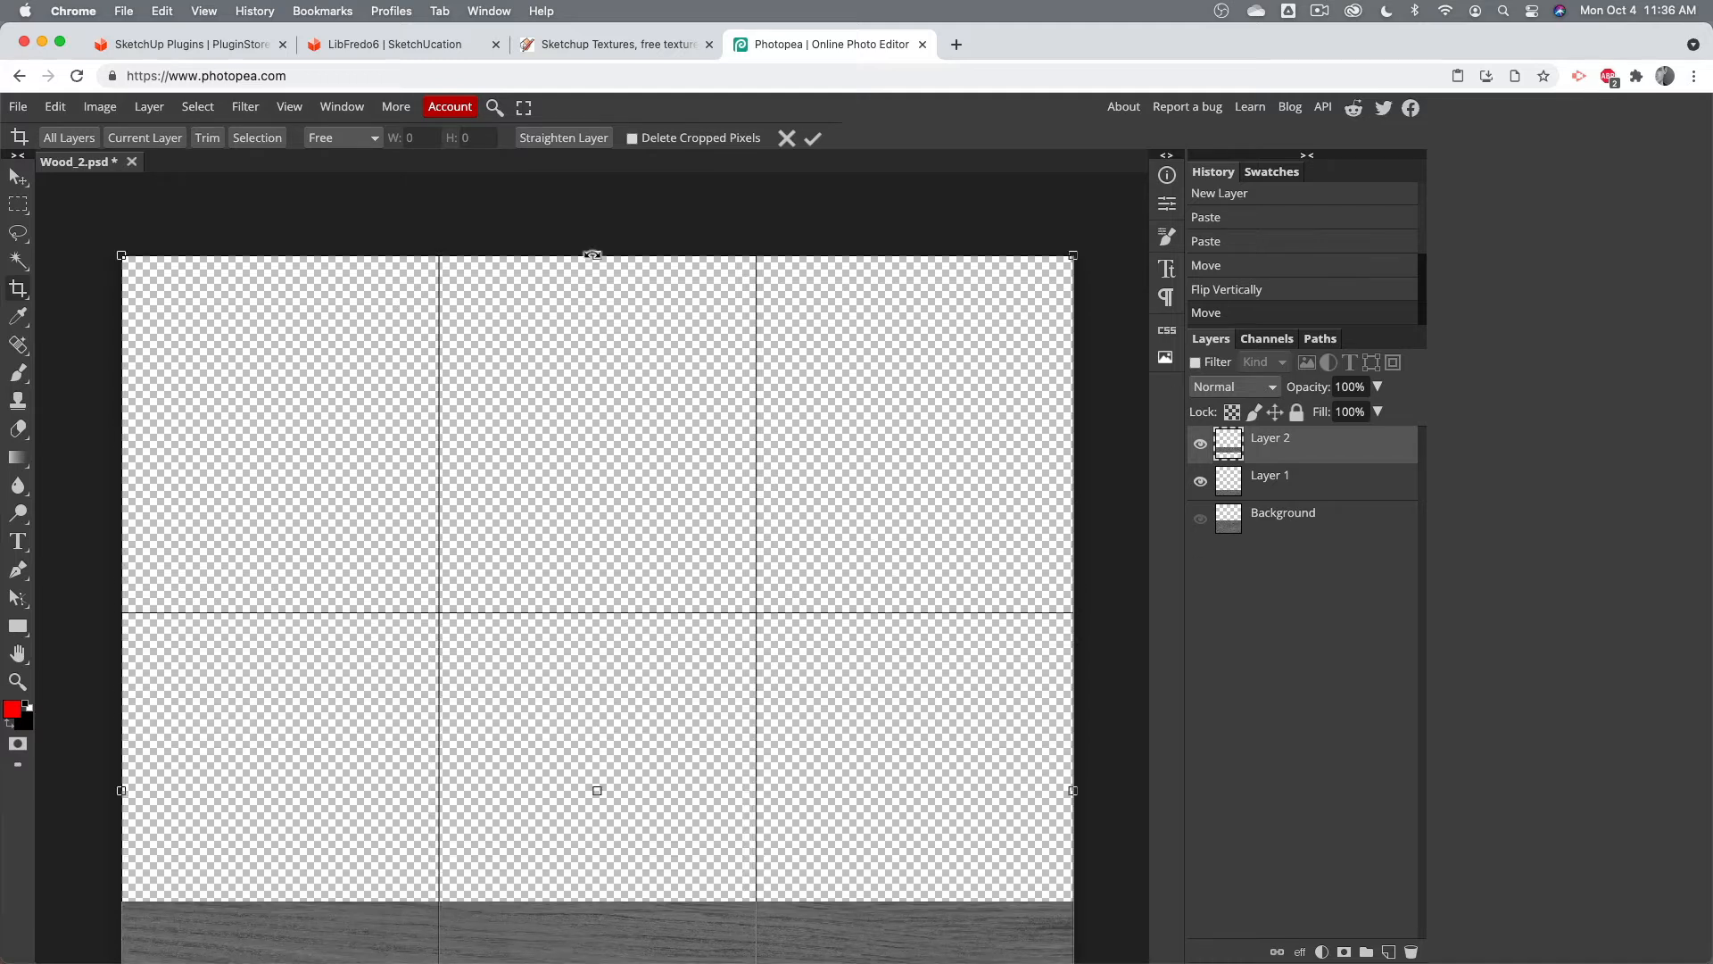
pyautogui.moveTo(592, 255); pyautogui.dragTo(598, 895)
pyautogui.scroll(-2, 597, 894)
pyautogui.keyDown('ctrl'); pyautogui.scroll(3, 603, 821); pyautogui.keyUp('ctrl')
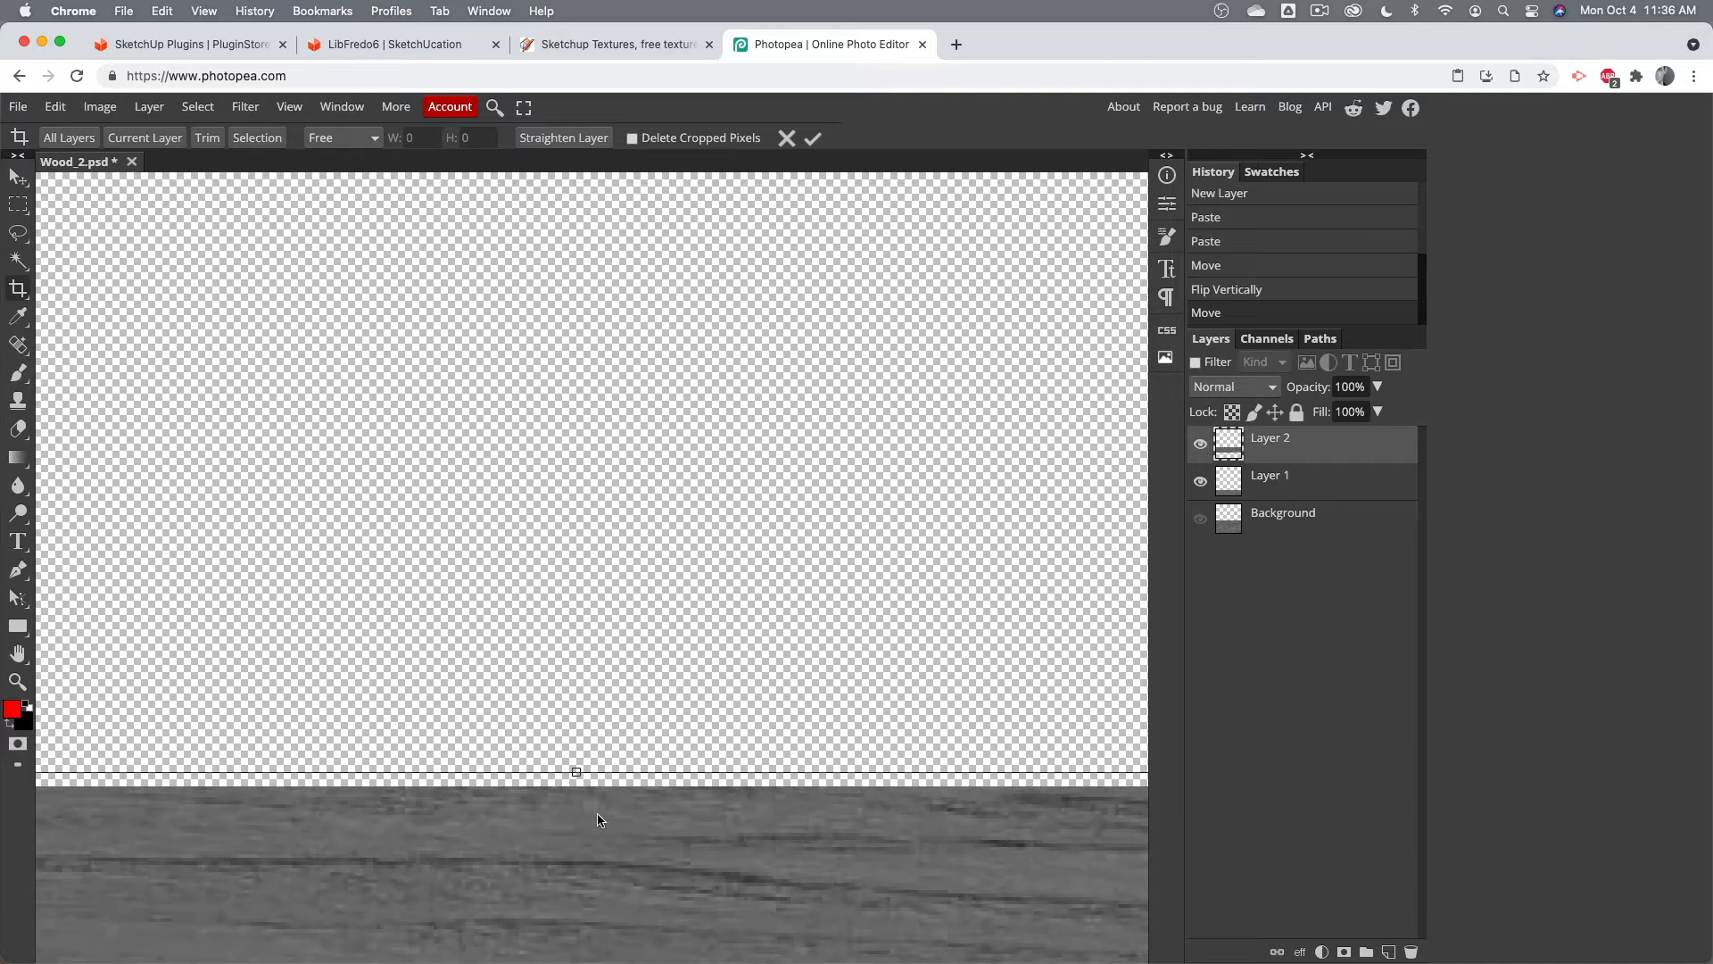
pyautogui.keyDown('ctrl'); pyautogui.scroll(4, 598, 819); pyautogui.keyUp('ctrl')
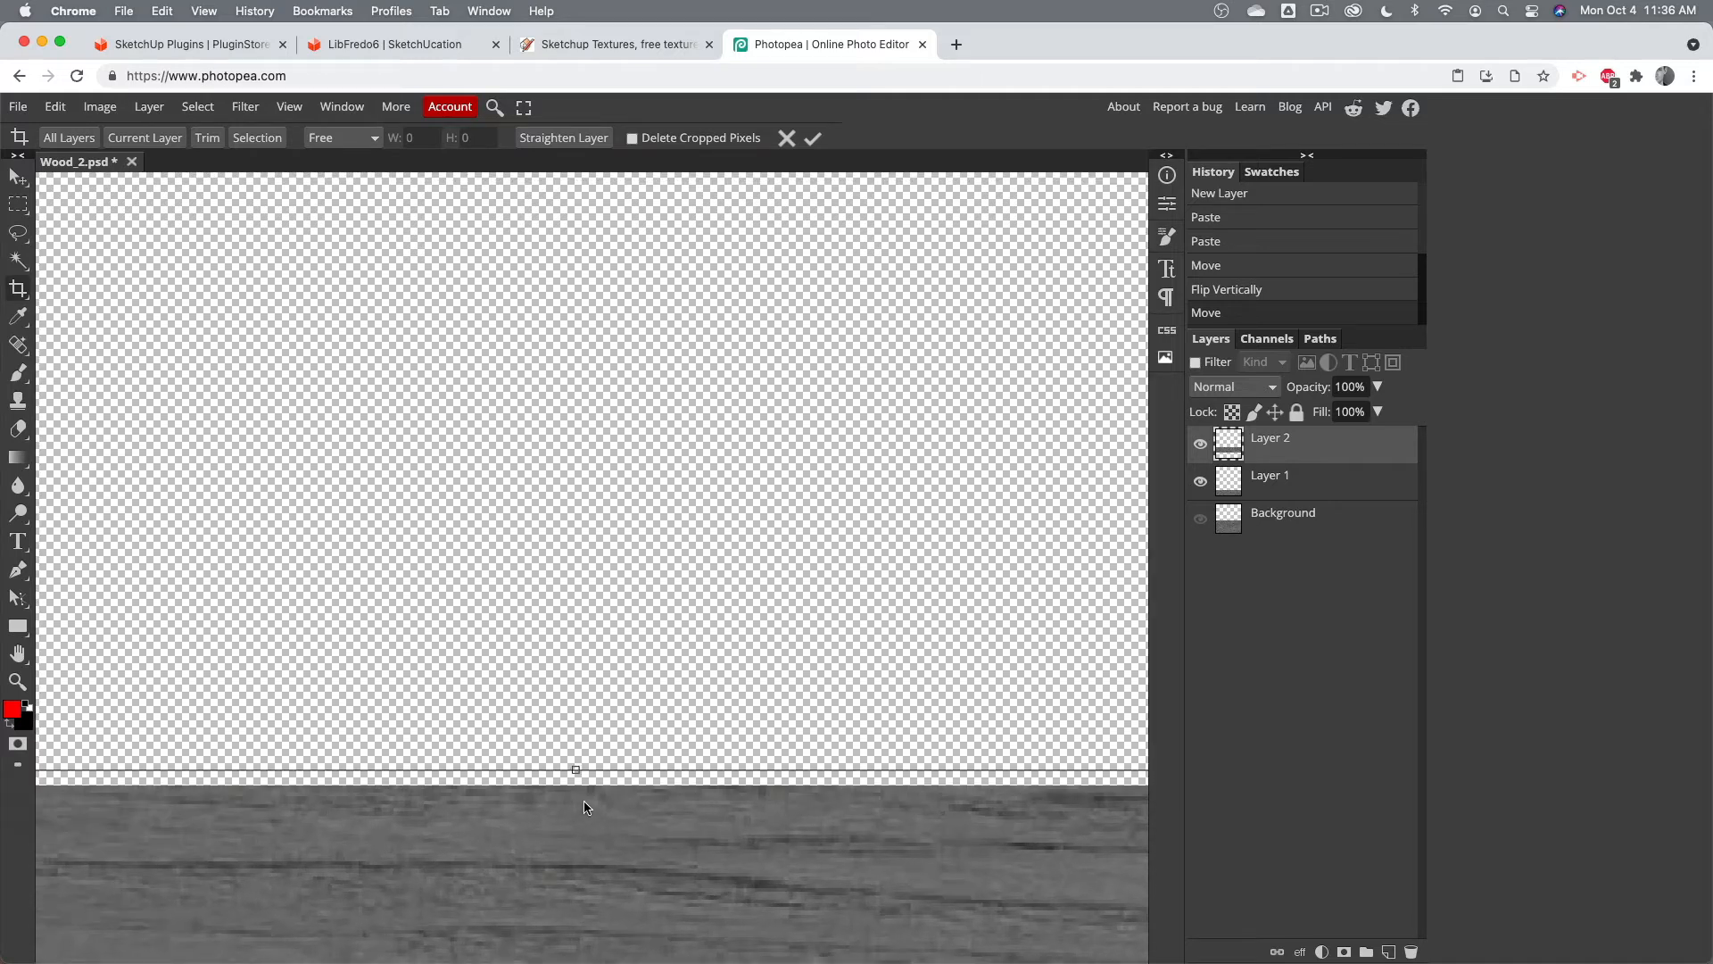
pyautogui.moveTo(527, 565); pyautogui.dragTo(526, 681)
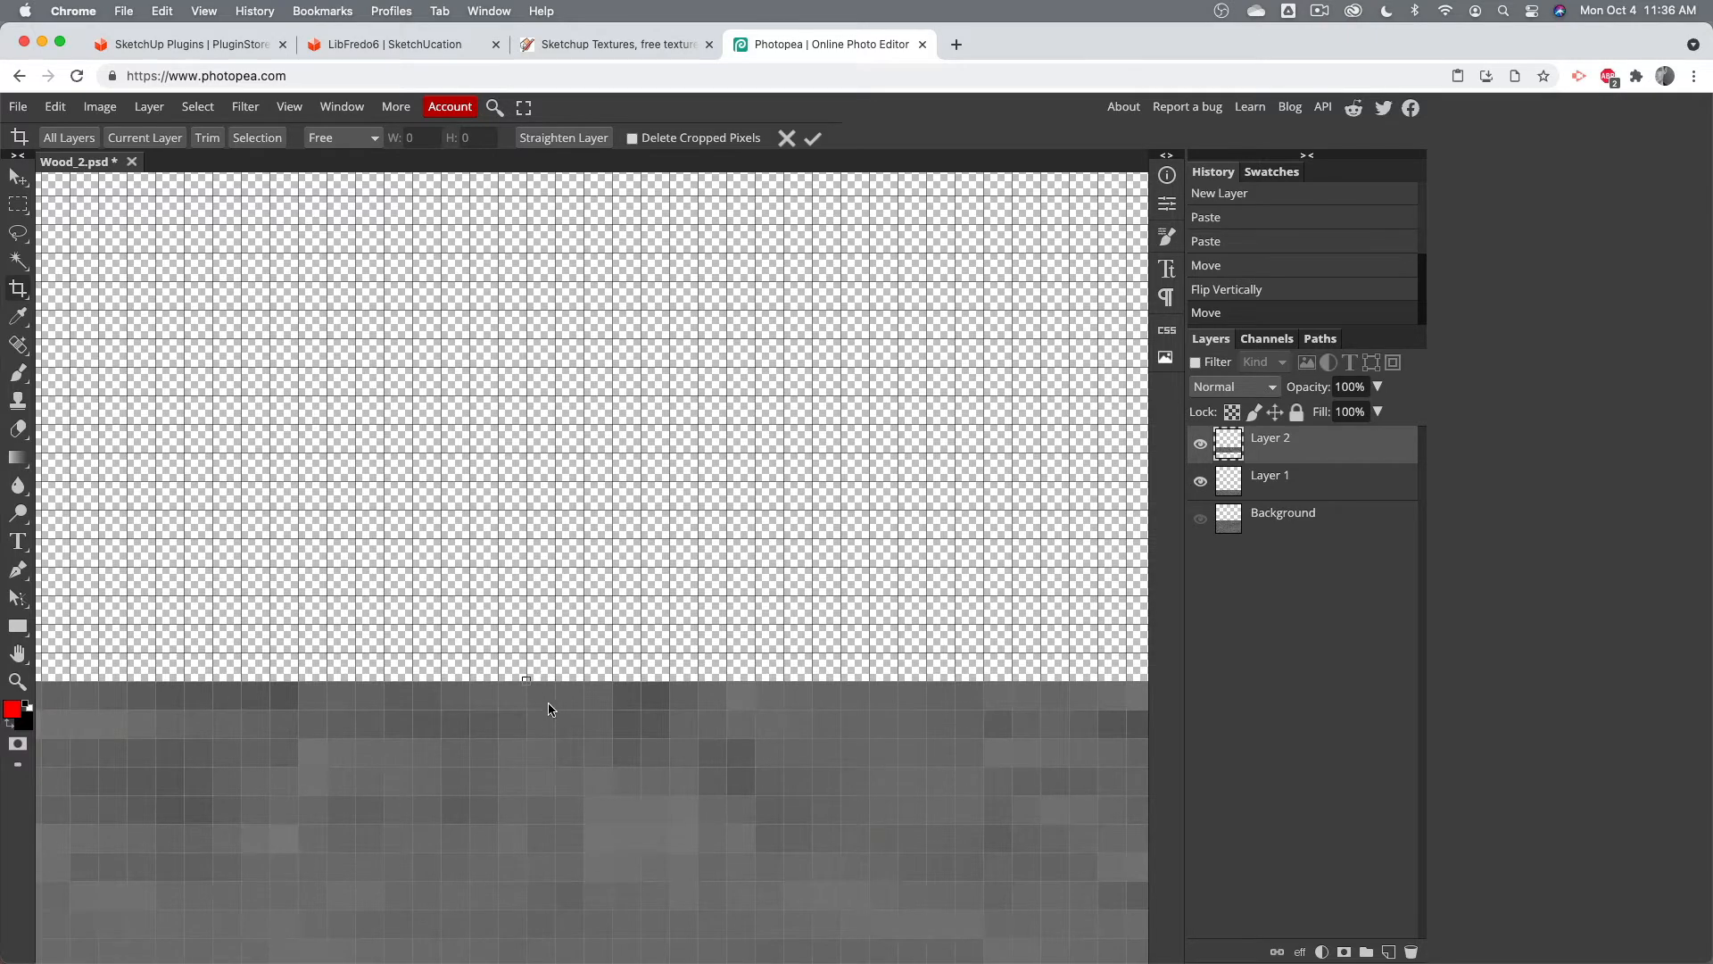
pyautogui.keyDown('ctrl'); pyautogui.scroll(-5, 552, 697); pyautogui.keyUp('ctrl')
pyautogui.keyDown('ctrl'); pyautogui.scroll(-5, 549, 704); pyautogui.keyUp('ctrl')
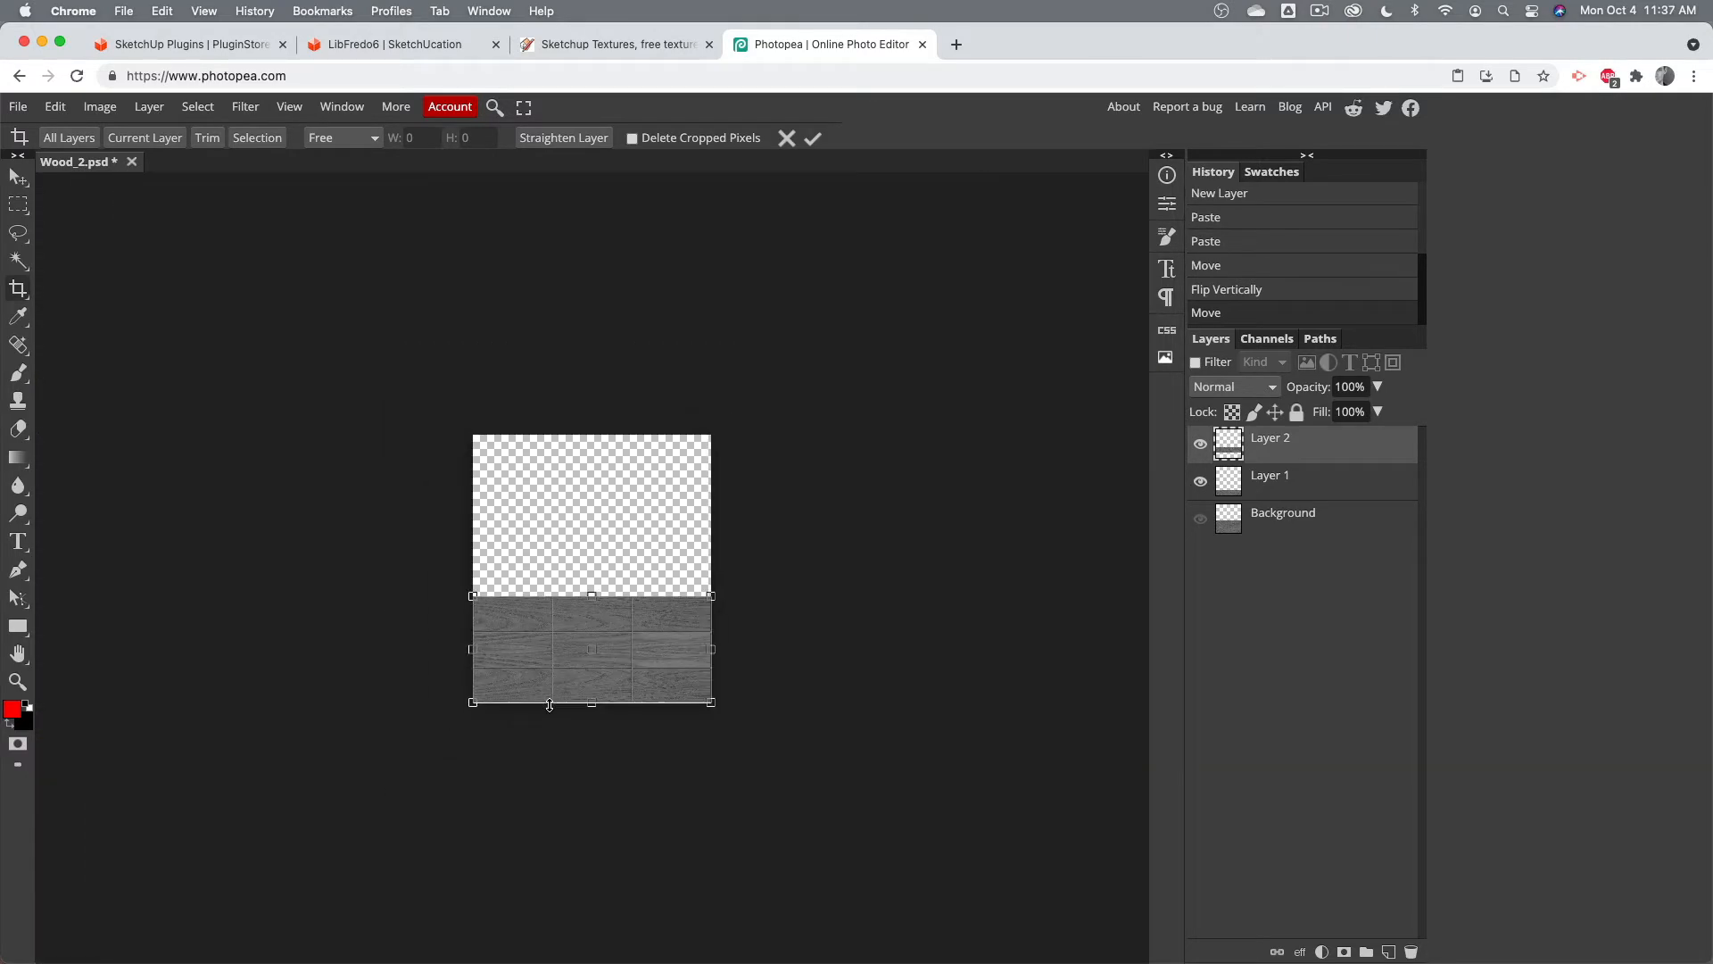
pyautogui.keyDown('ctrl'); pyautogui.scroll(4, 548, 705); pyautogui.keyUp('ctrl')
pyautogui.press('Return')
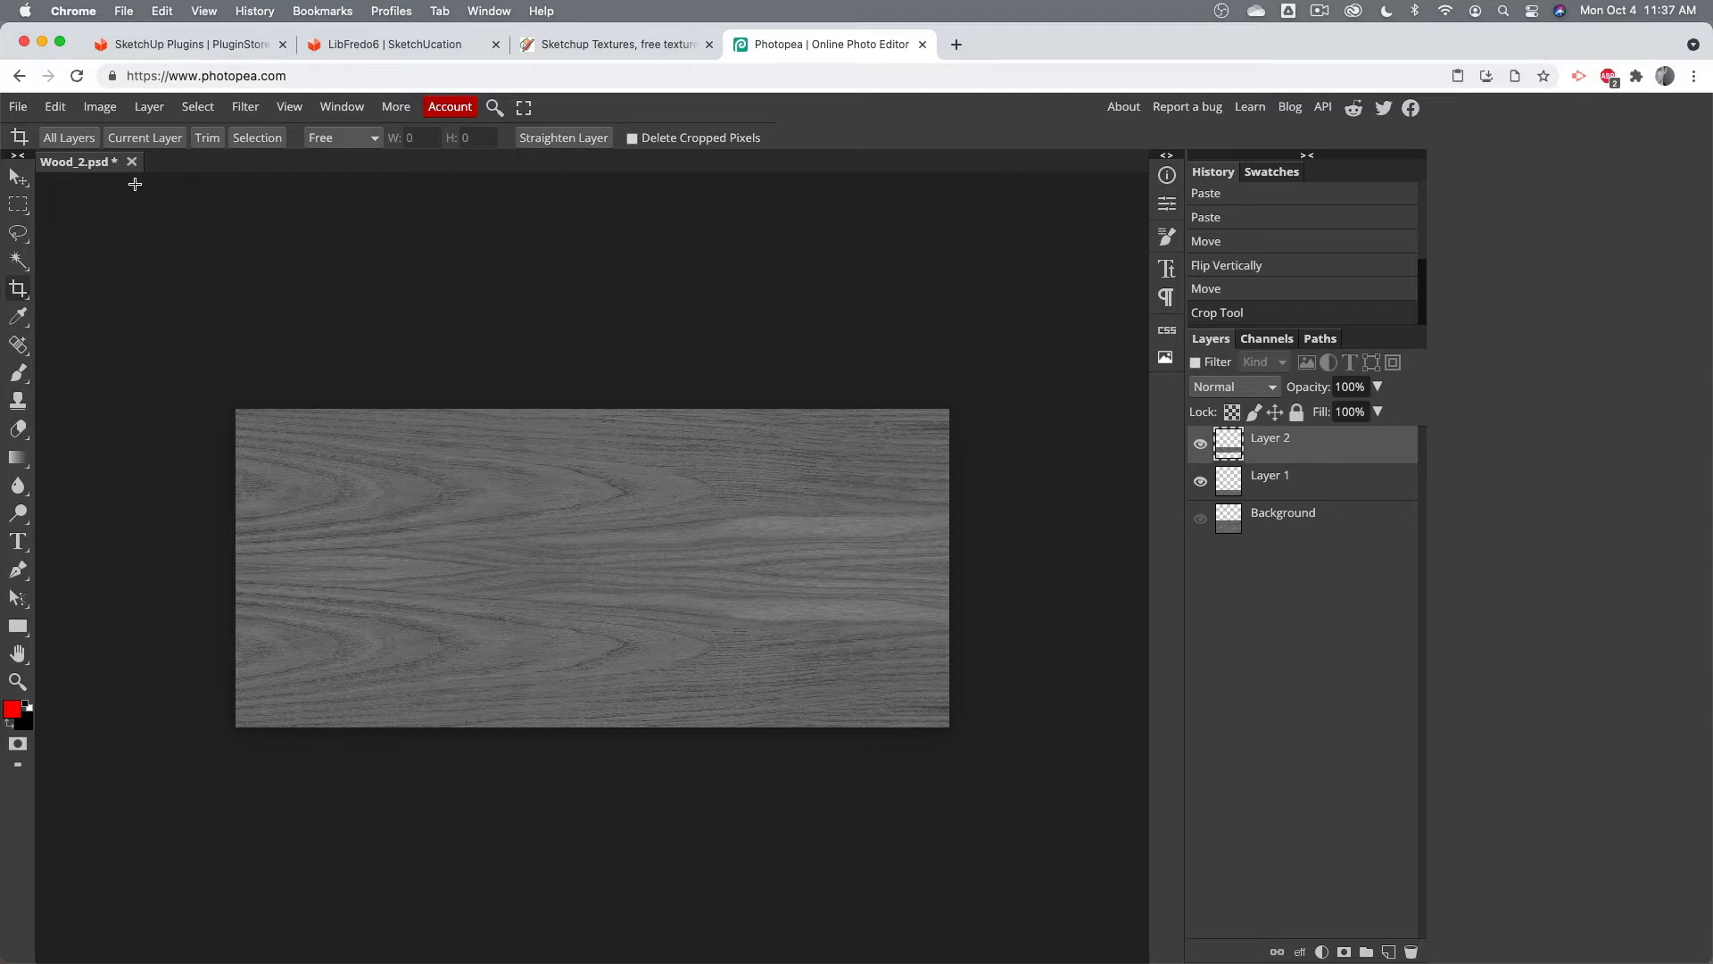
# Step: Export the cropped, mirrored wood image as a PNG at 100% quality
pyautogui.click(18, 106)
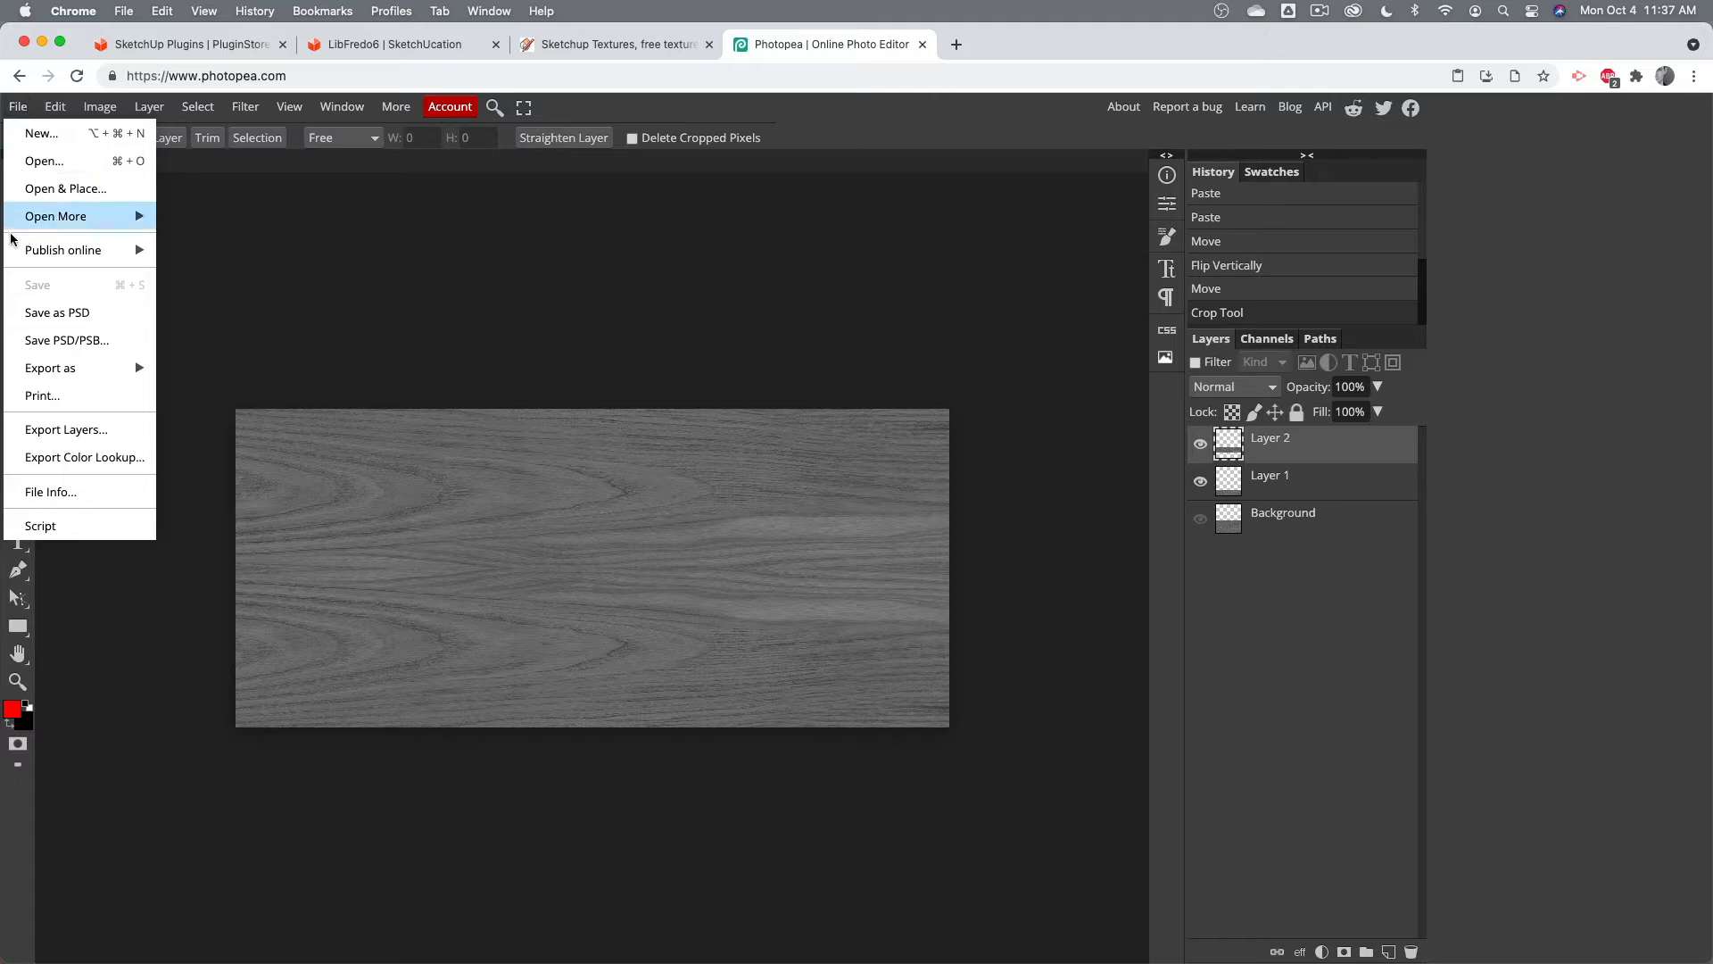
pyautogui.moveTo(20, 369)
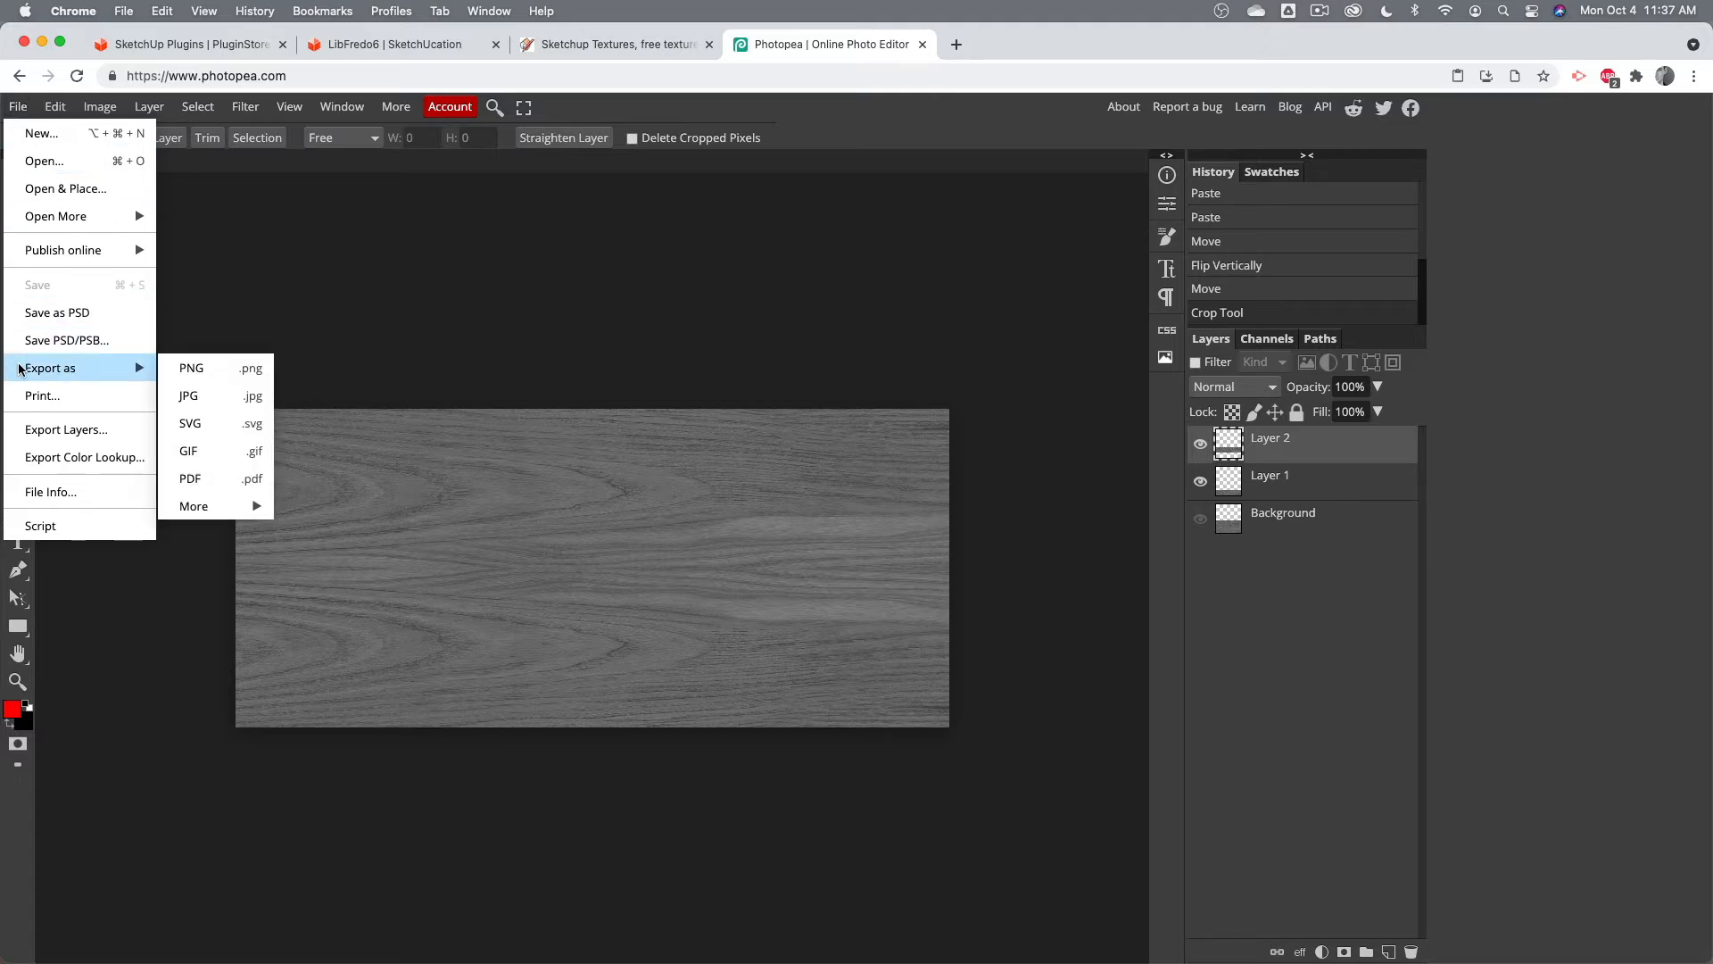
pyautogui.click(228, 373)
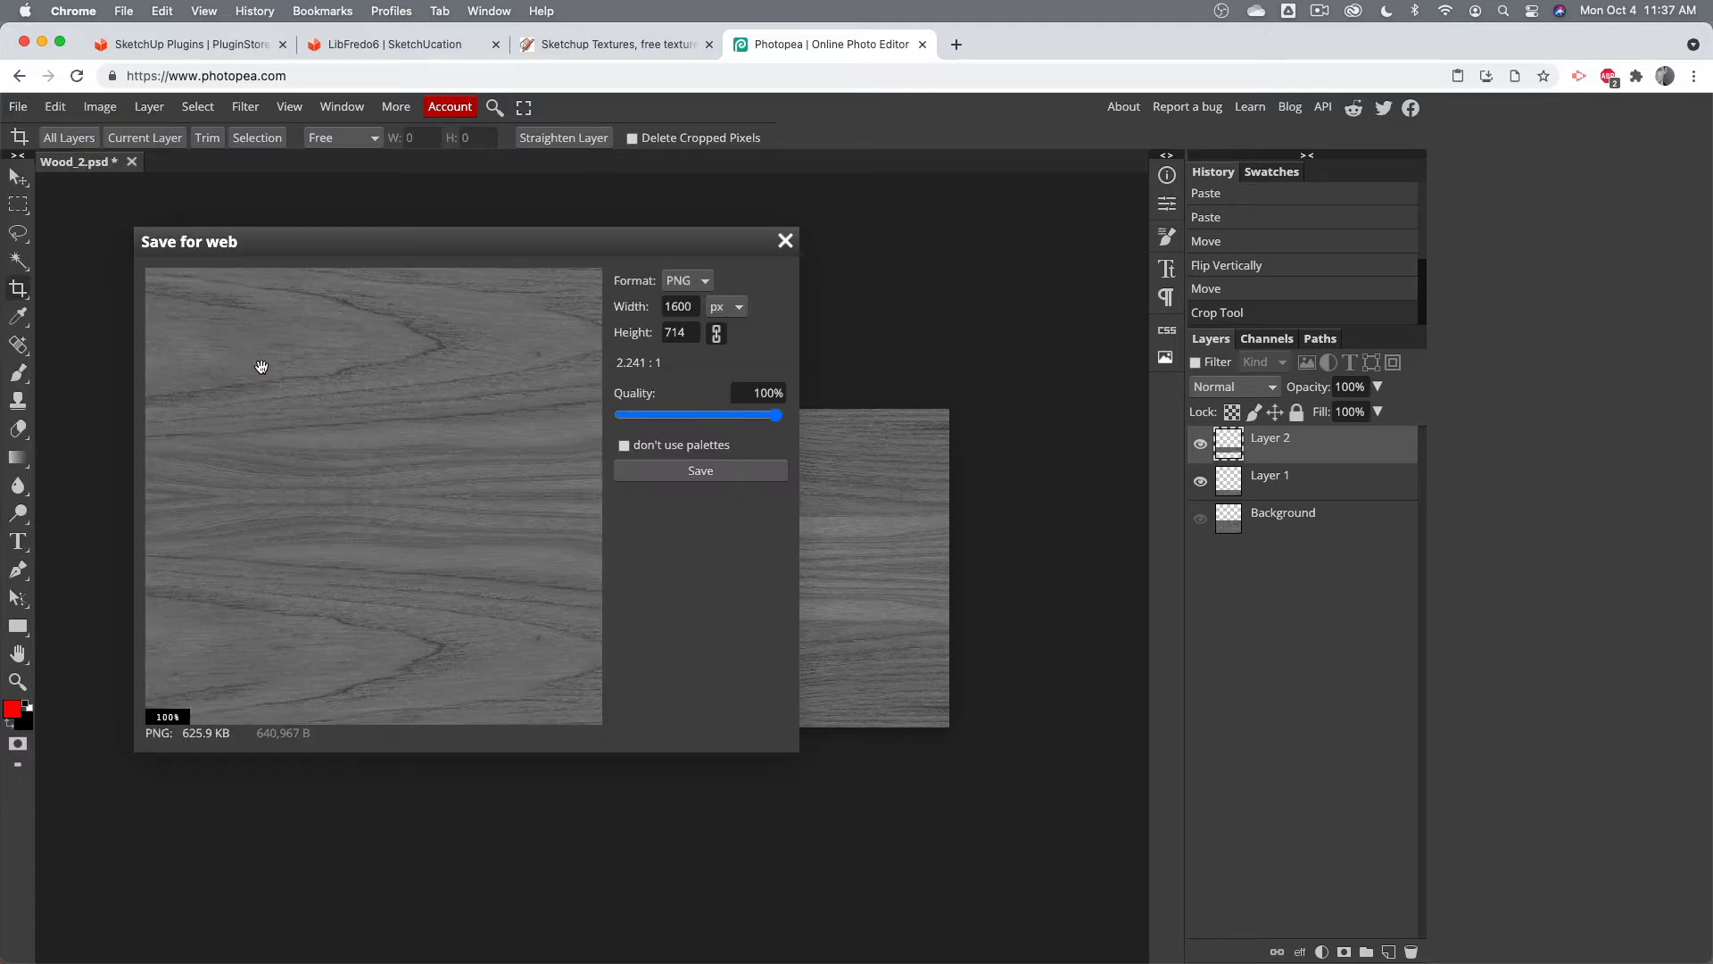
pyautogui.click(715, 330)
pyautogui.click(721, 473)
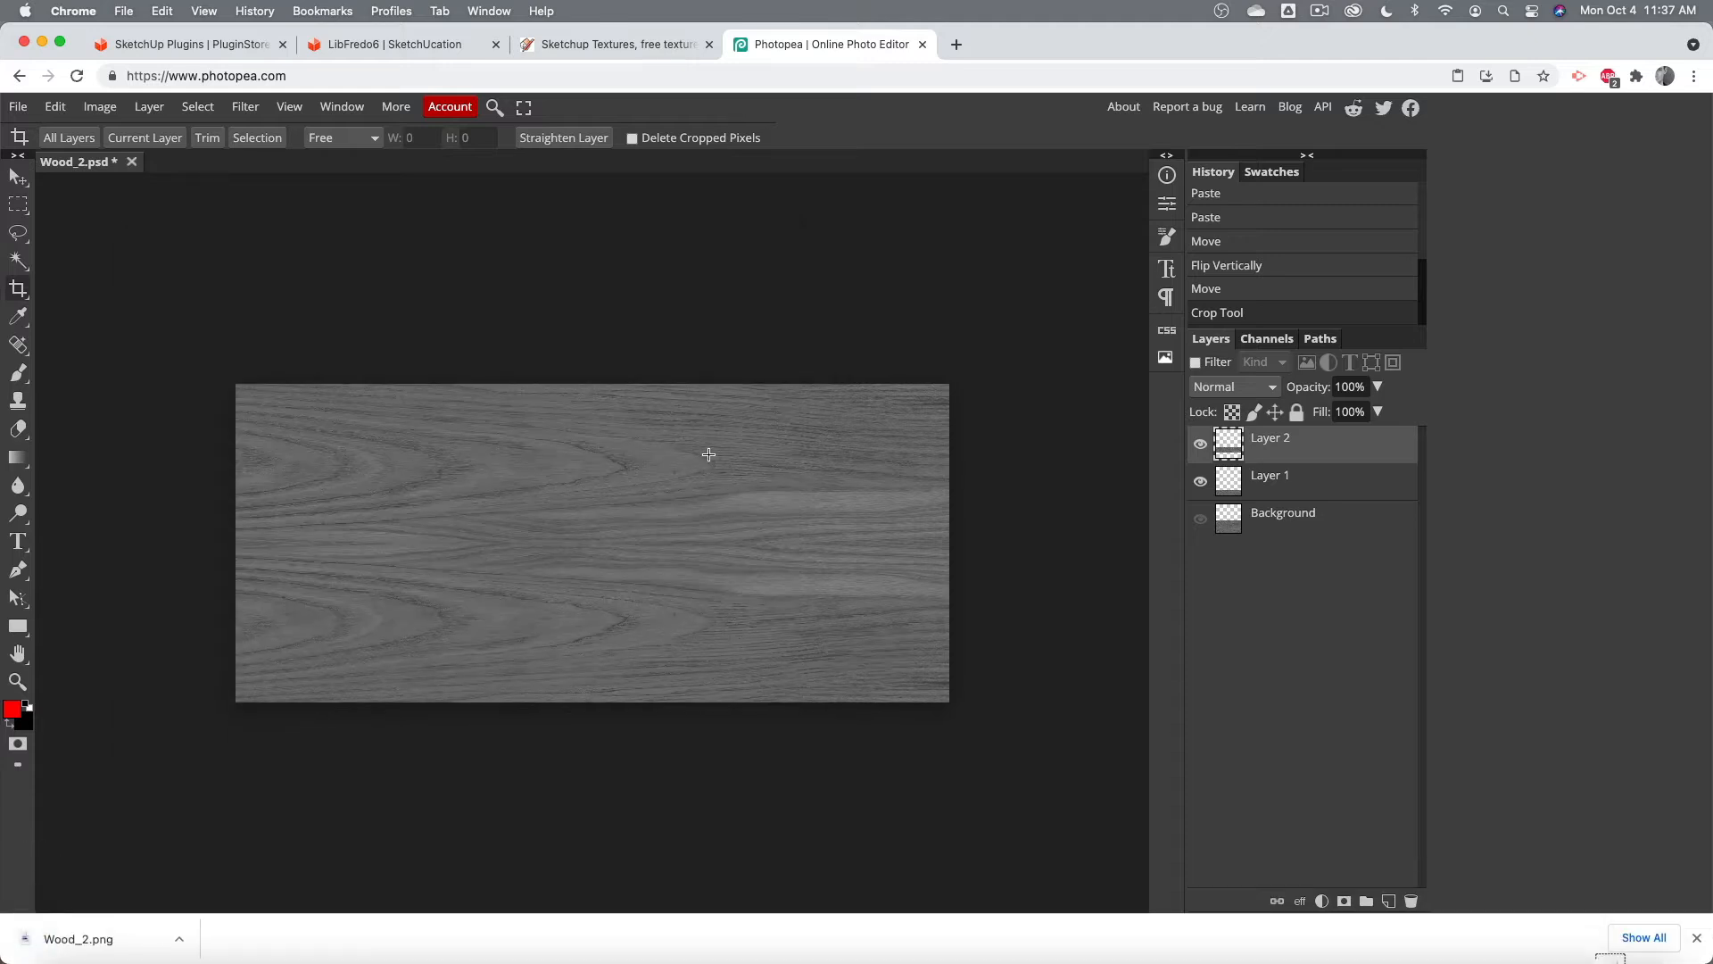
# Step: Show the downloaded Wood_2.png in Finder, rename it Wood Veneer Bookmatch and move it from Downloads to the Desktop
pyautogui.click(195, 944)
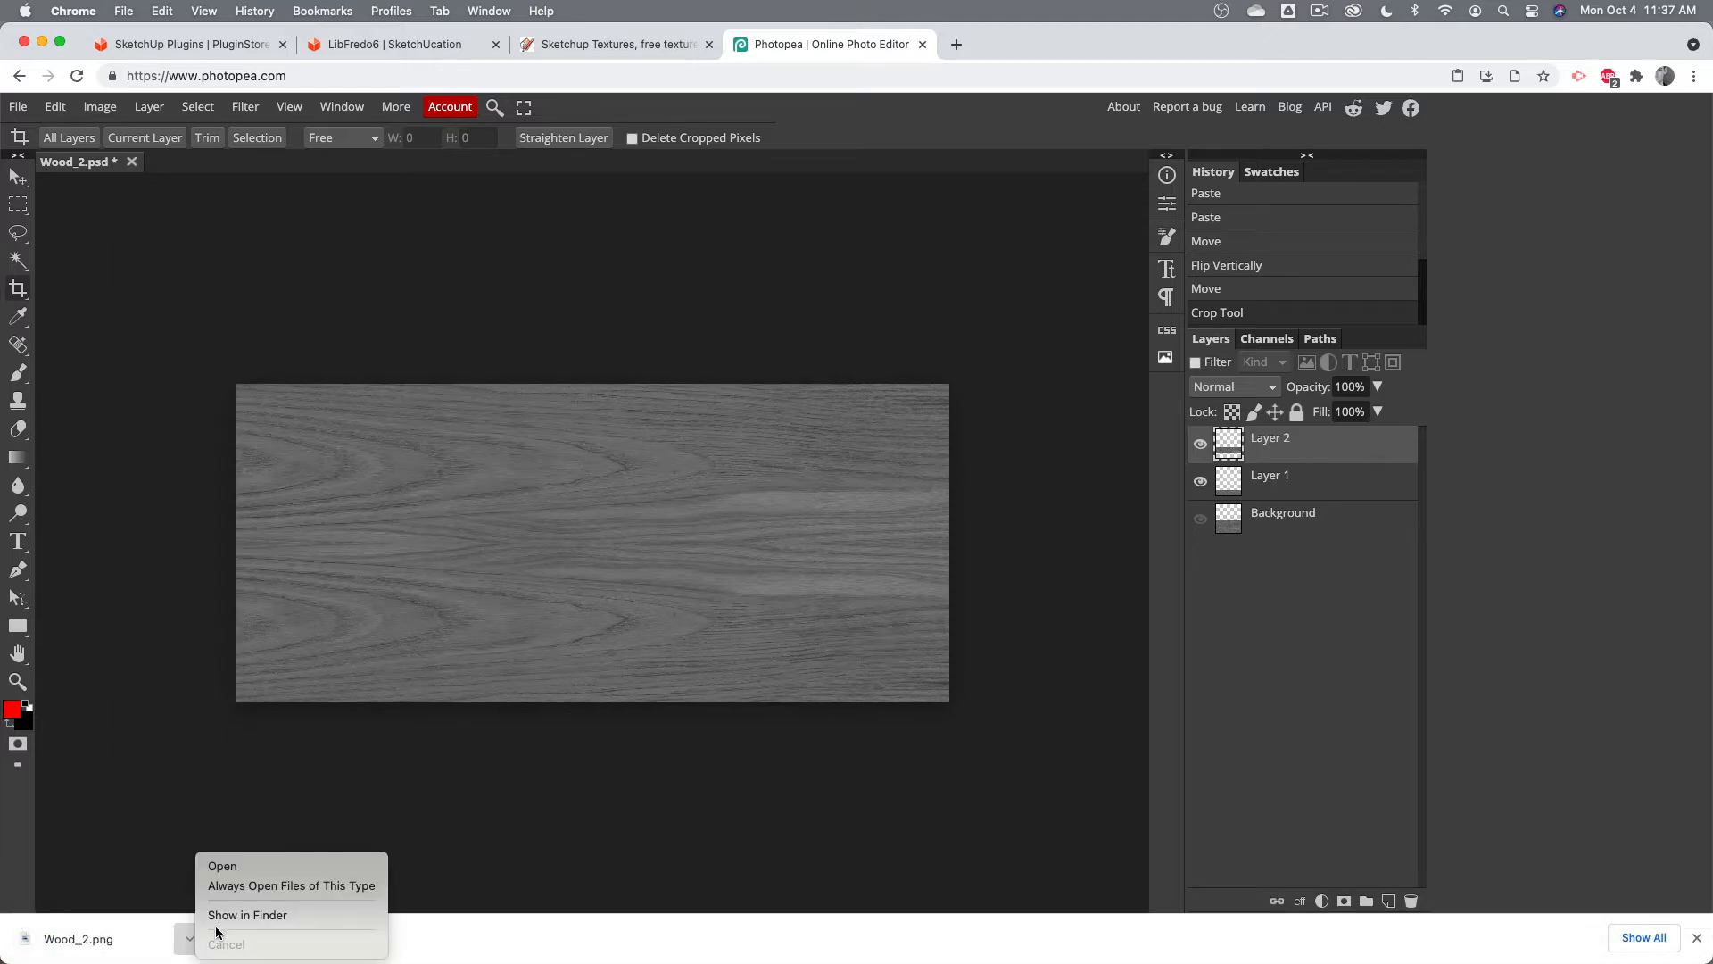
pyautogui.click(231, 914)
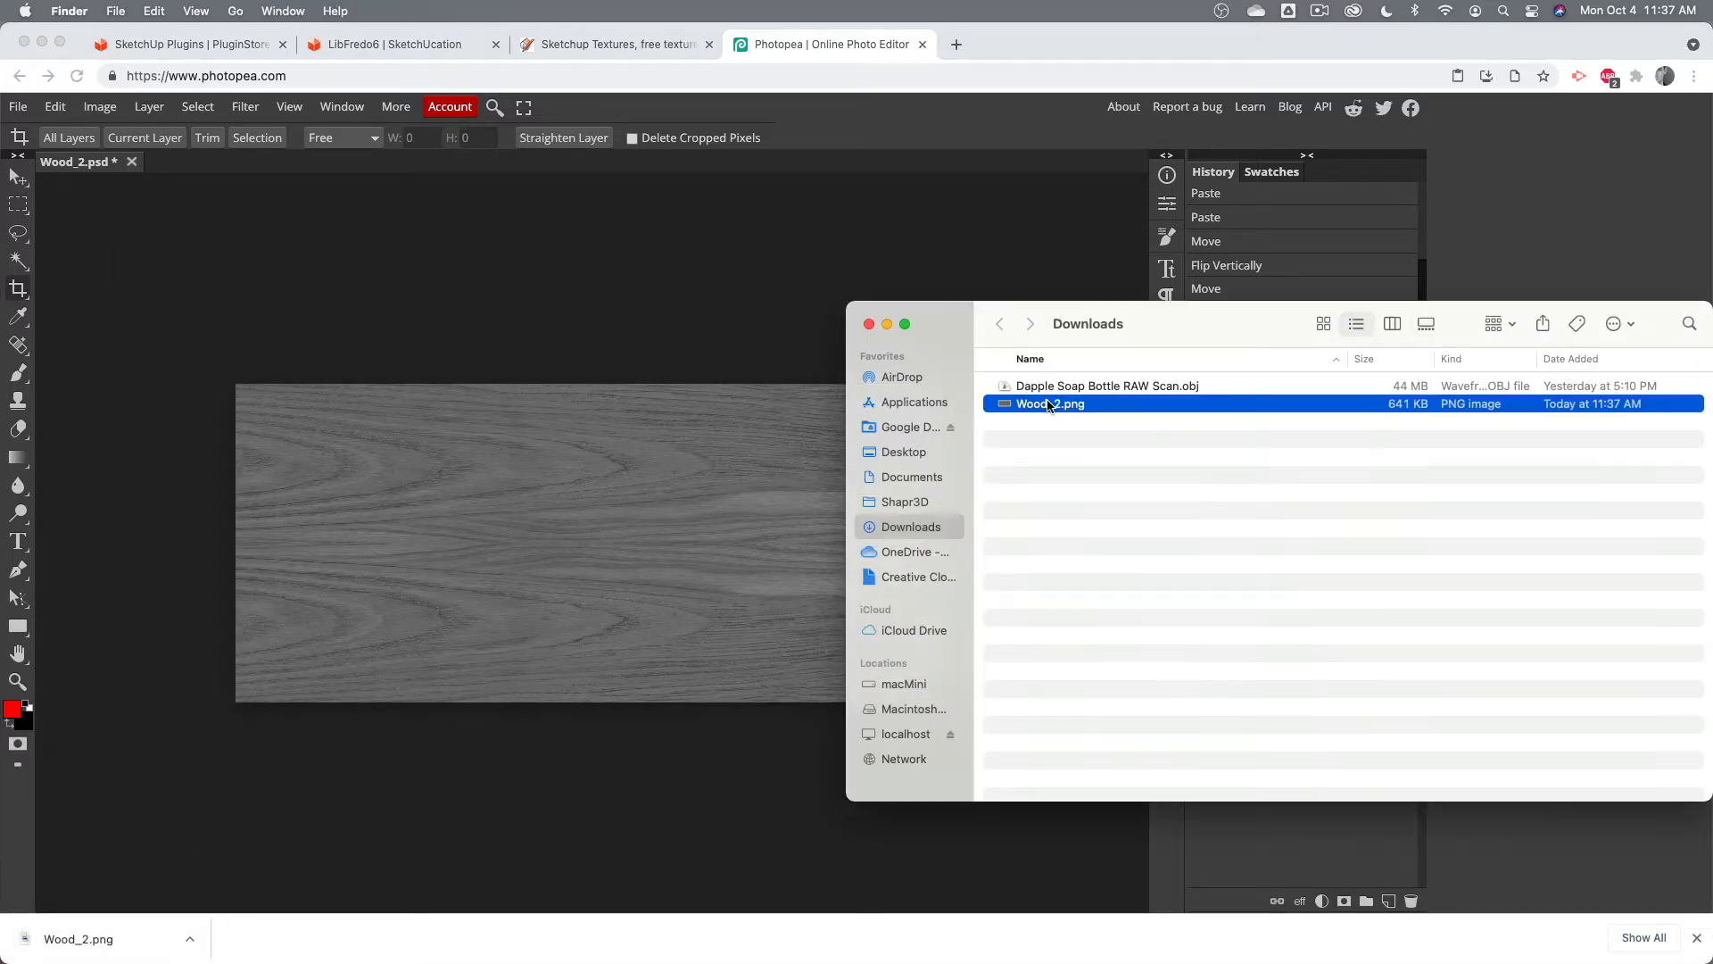
pyautogui.moveTo(1006, 416); pyautogui.dragTo(1106, 430)
pyautogui.press('Return')
pyautogui.press('Right')
pyautogui.write('Vneer')
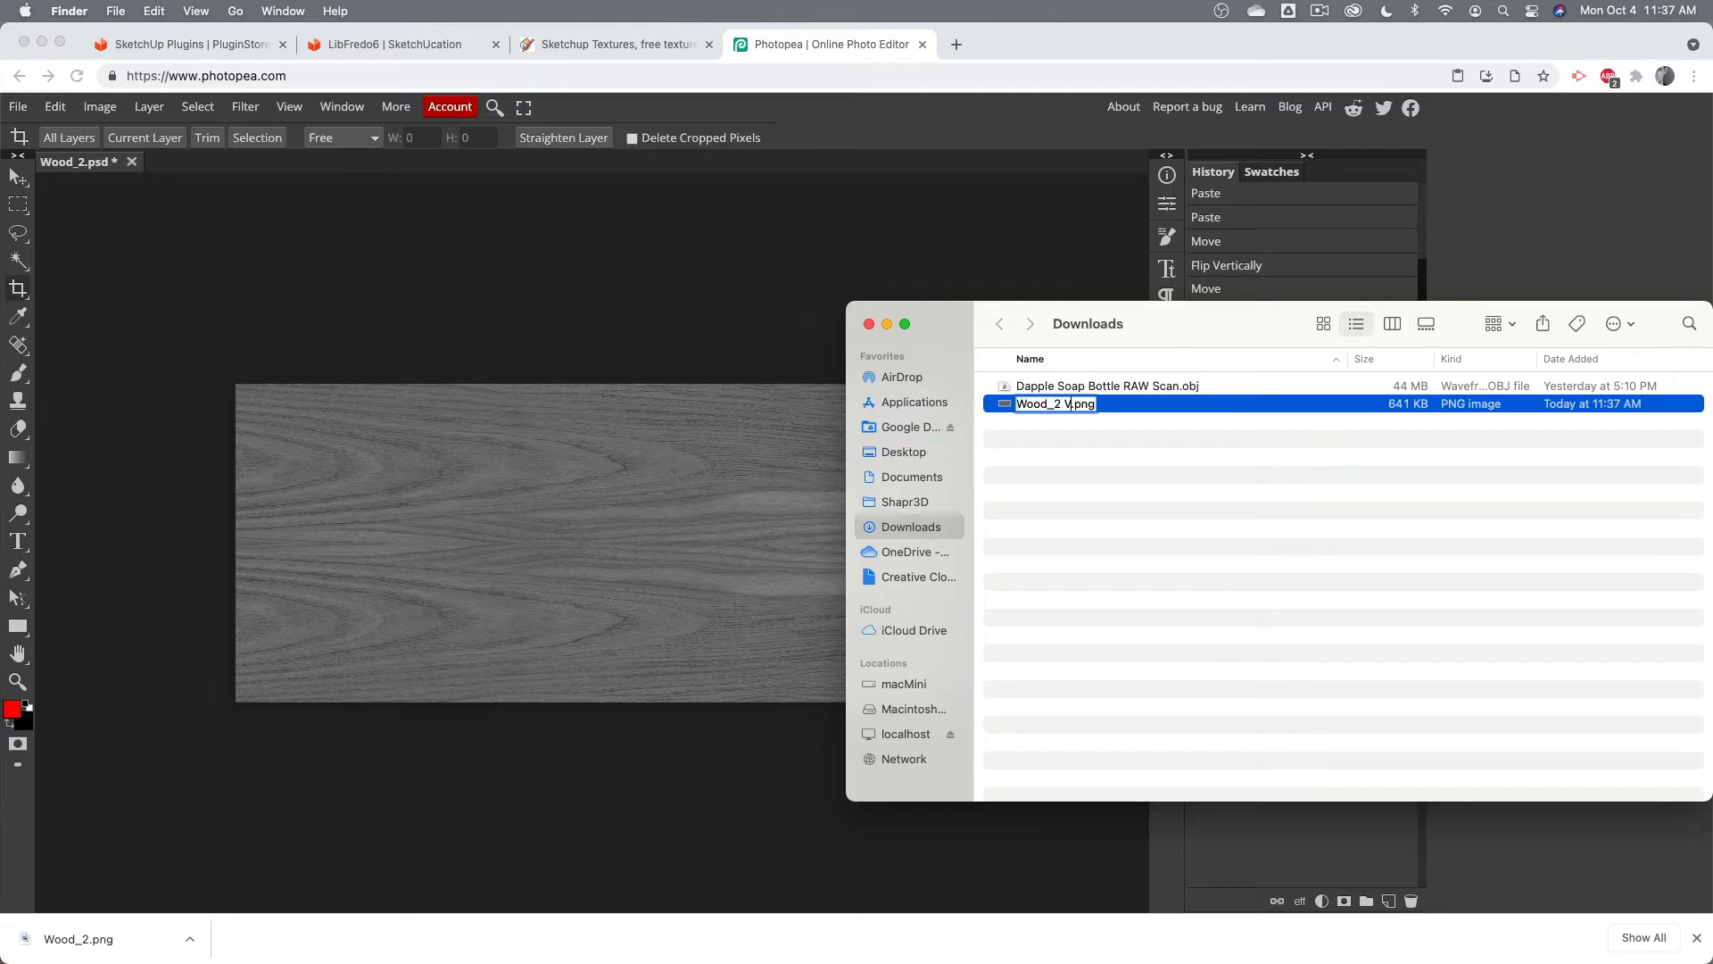
pyautogui.press('cmd+a')
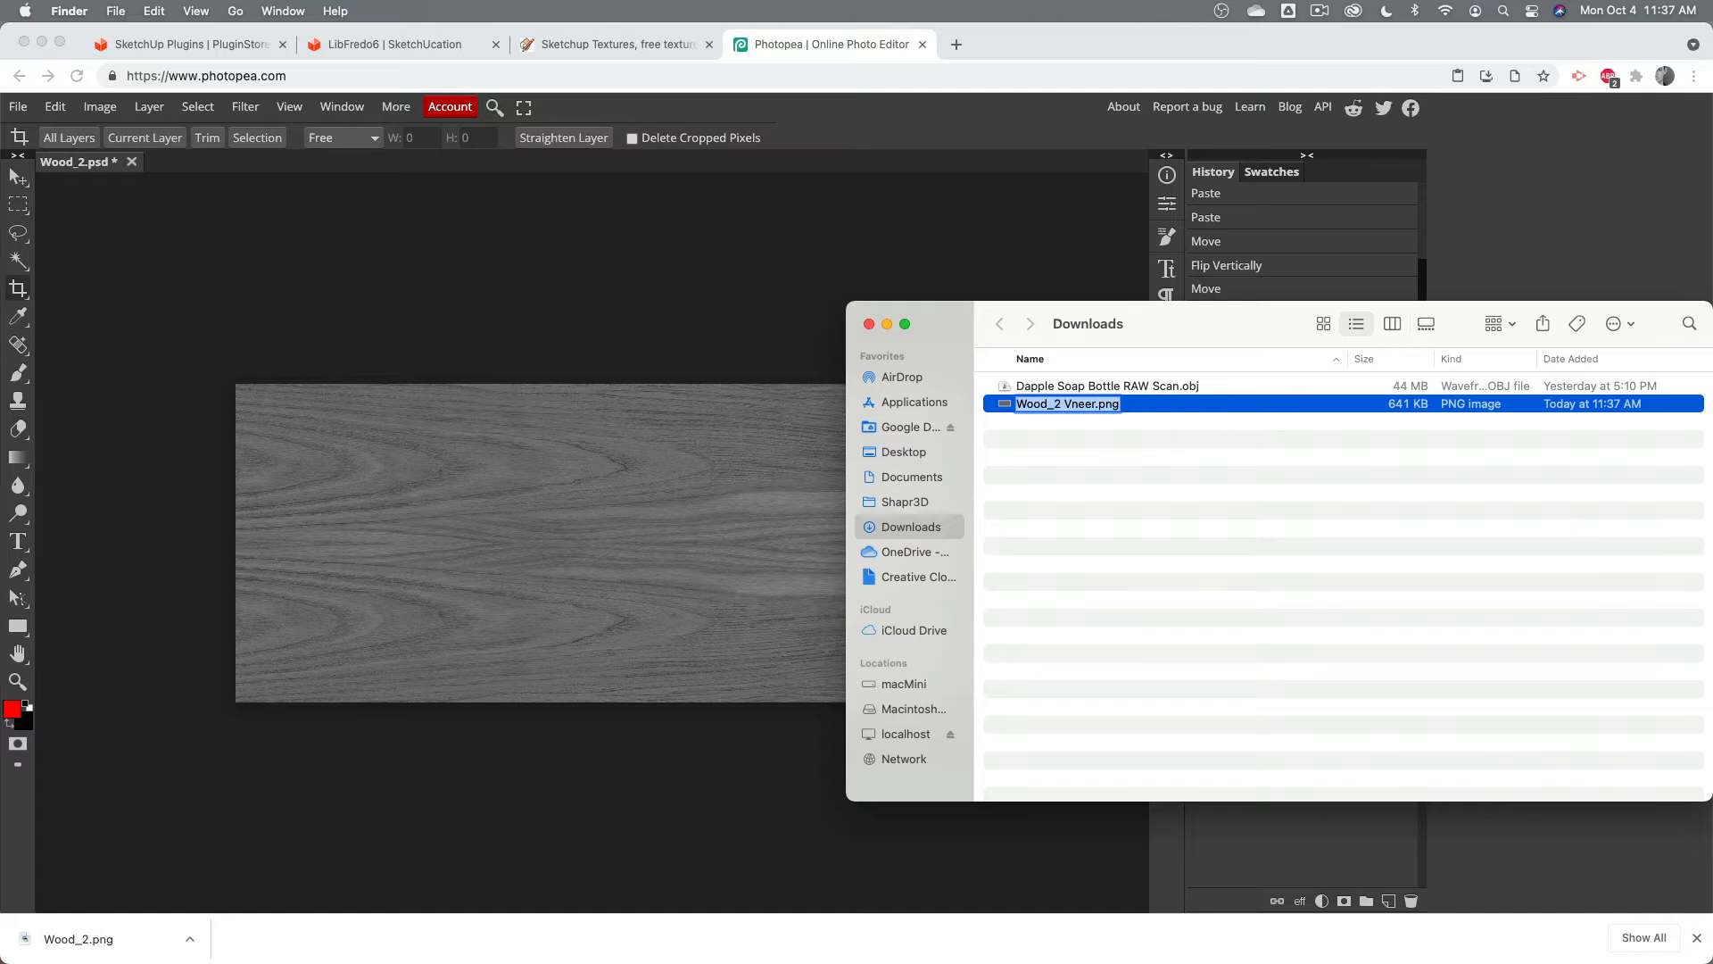
pyautogui.write('Wood Veneer')
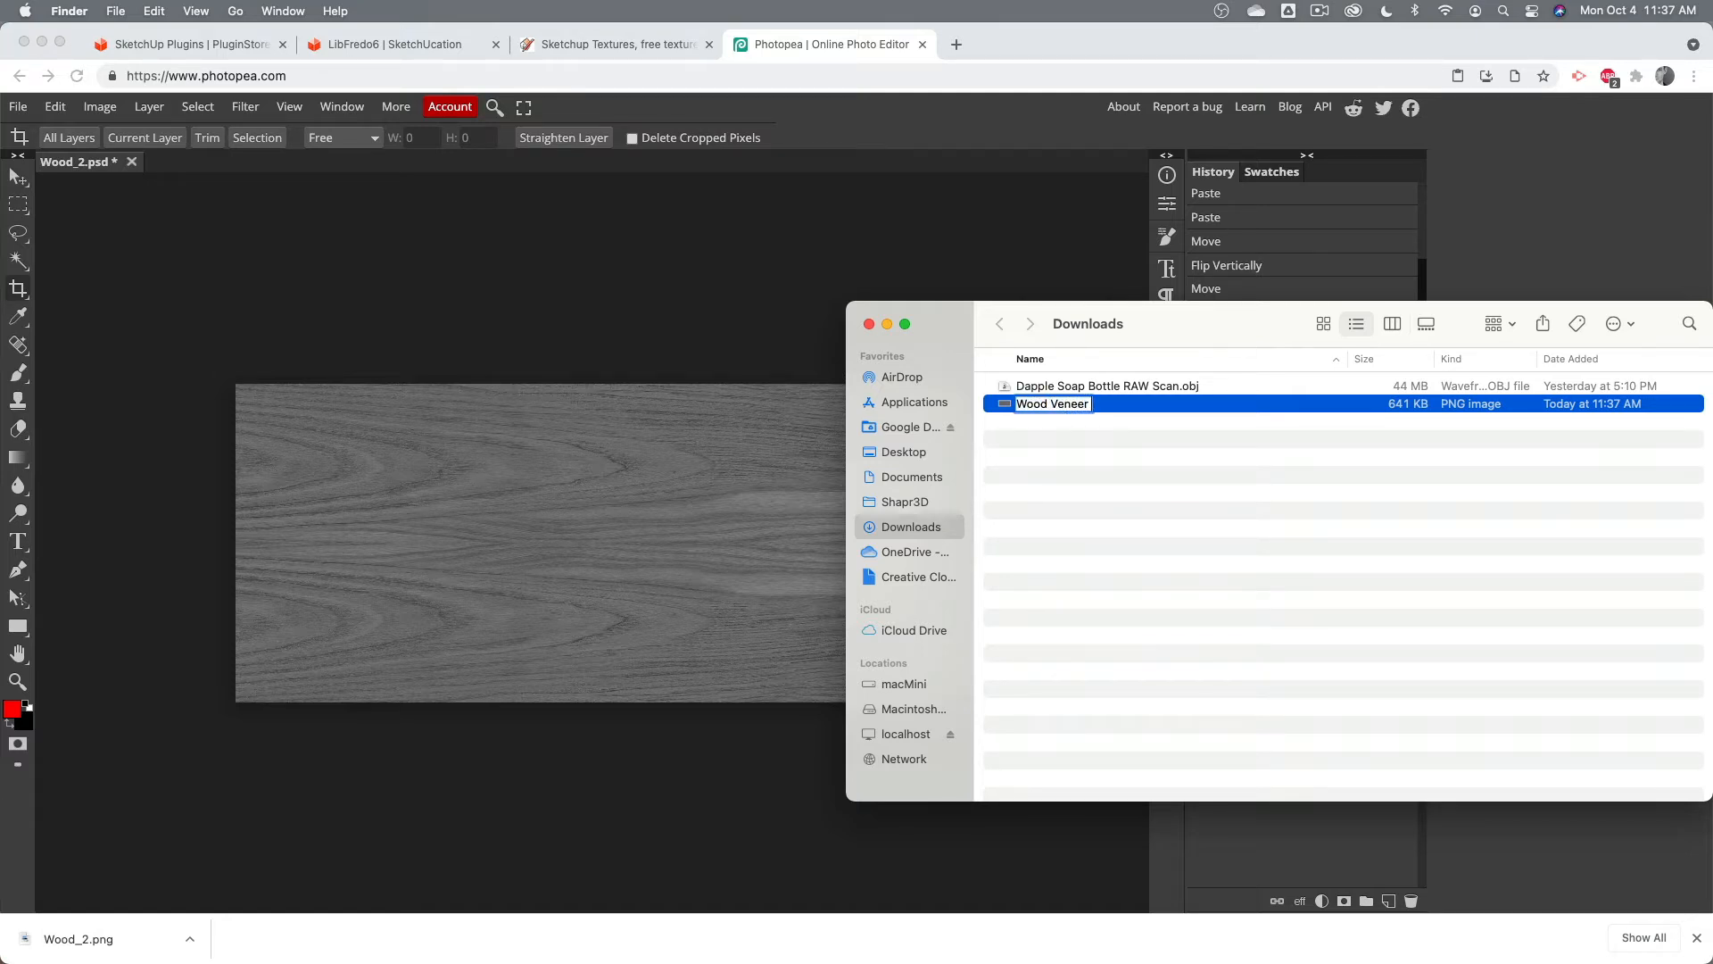
pyautogui.write(' Bookmatch')
pyautogui.press('Return')
pyautogui.moveTo(1019, 410); pyautogui.dragTo(902, 452)
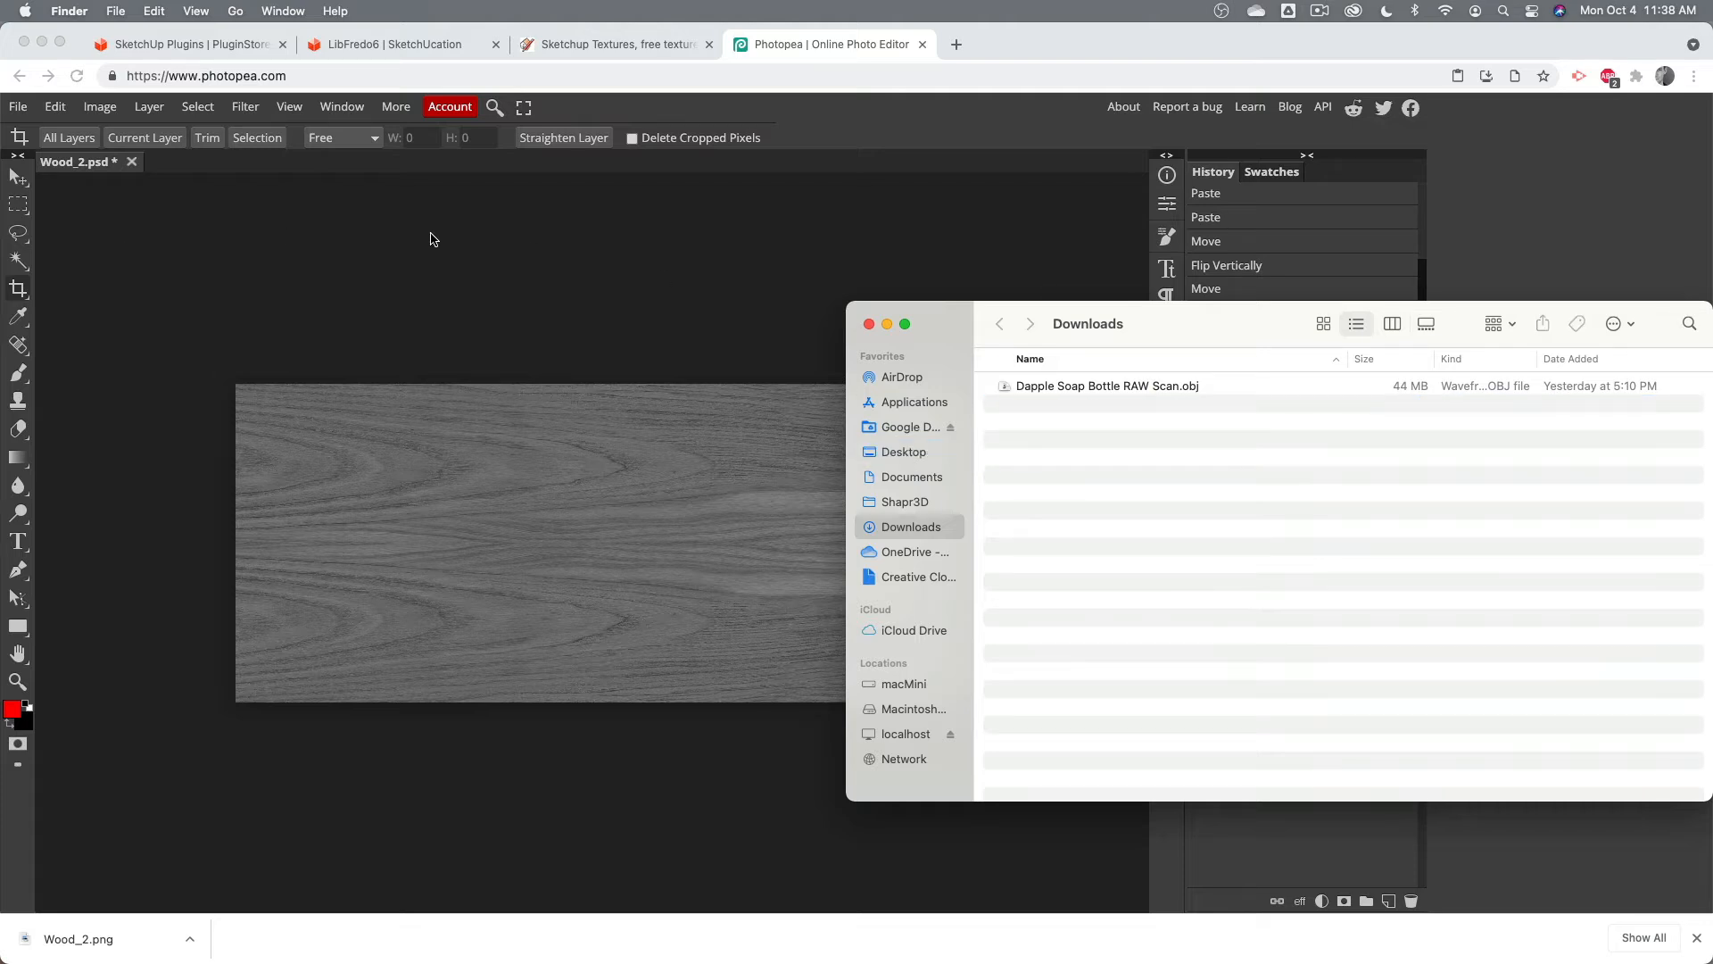
pyautogui.click(868, 325)
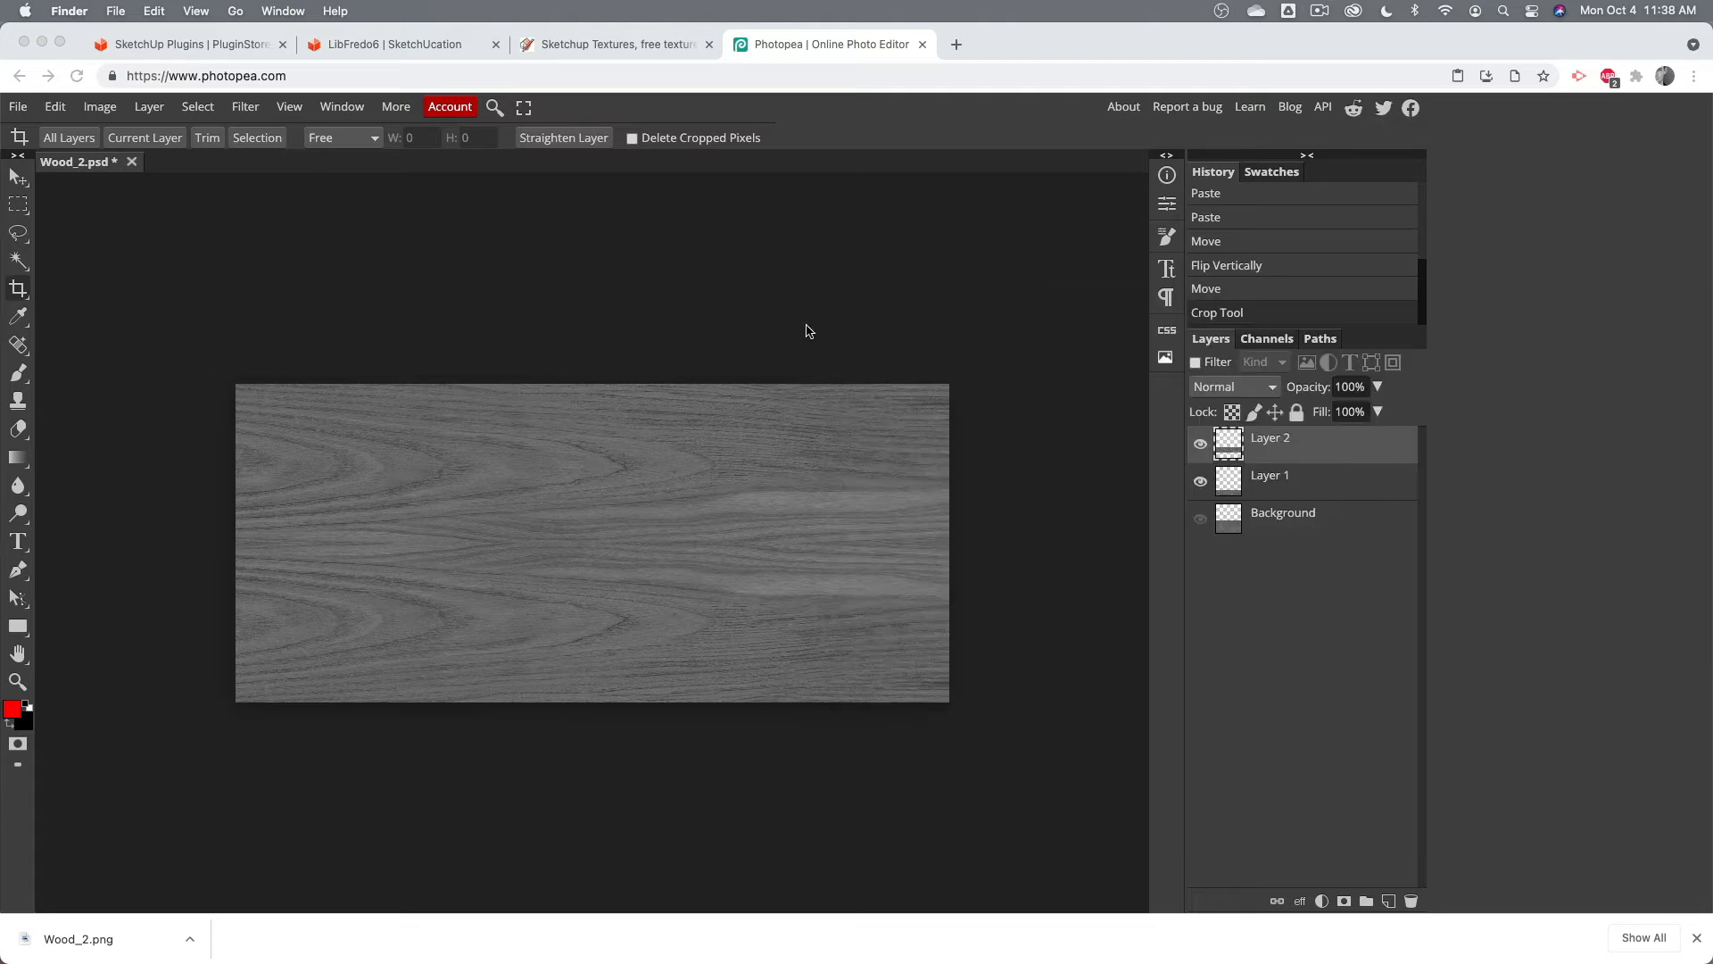
# Step: In SketchUp, reset the tabletop's upper face to the default material and remove the old wood texture from the model's colors
pyautogui.click(708, 932)
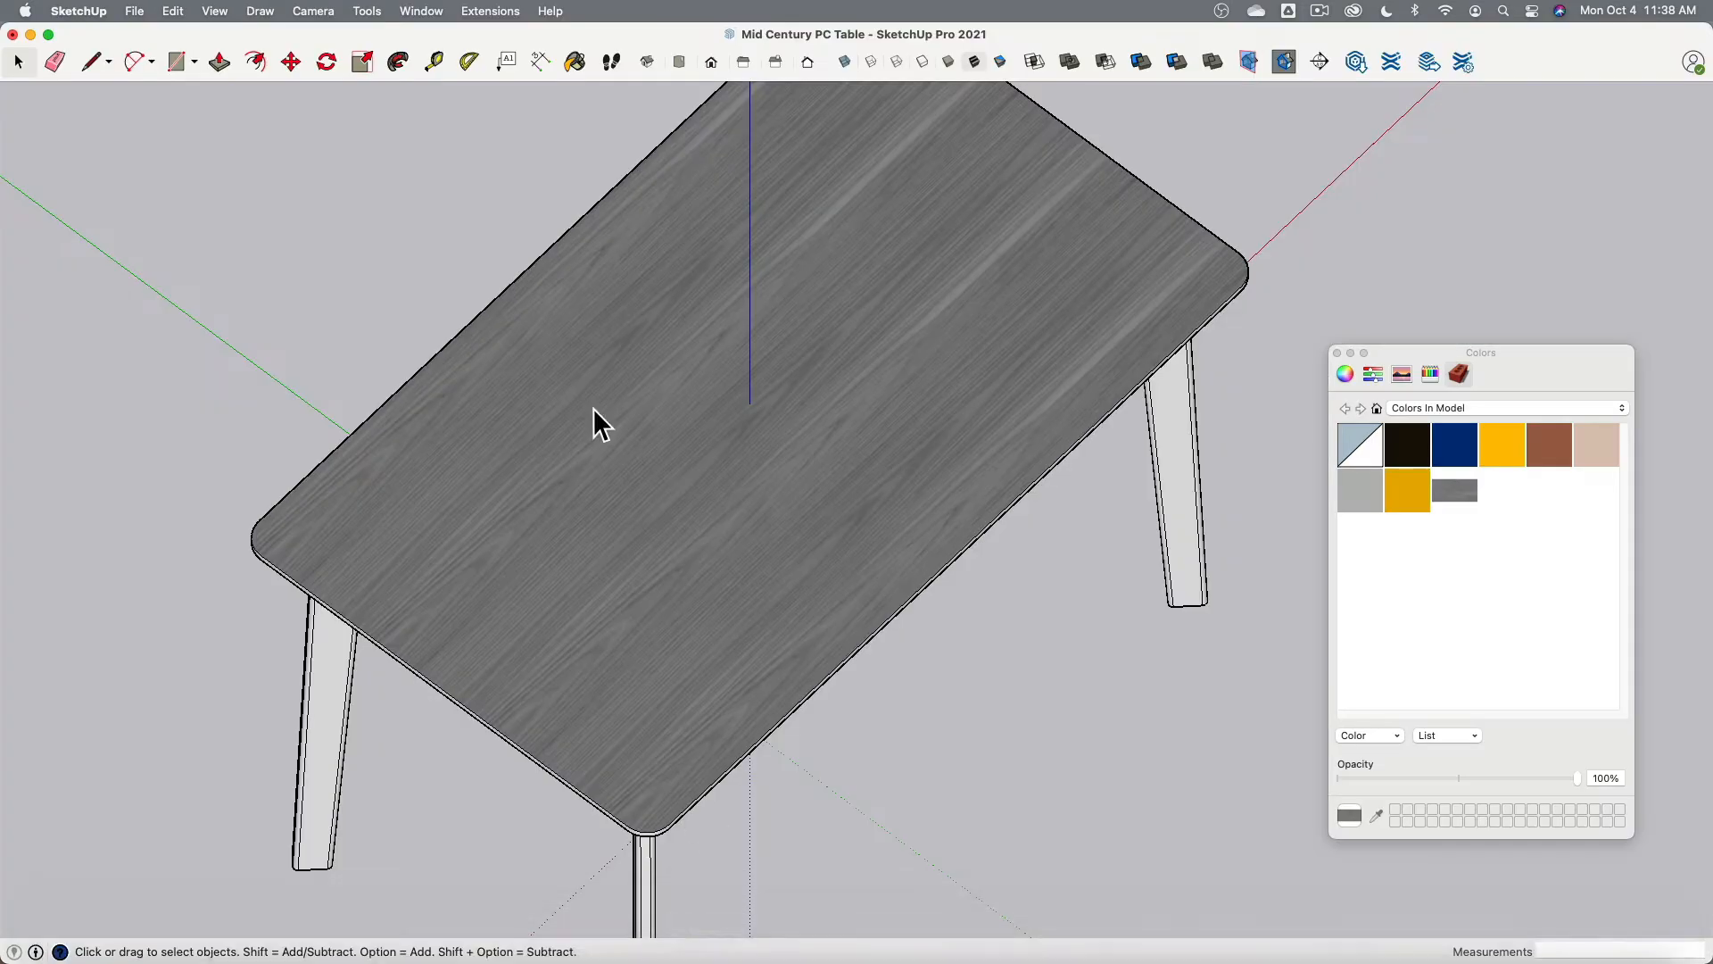
pyautogui.moveTo(871, 547); pyautogui.dragTo(752, 517, button='middle')
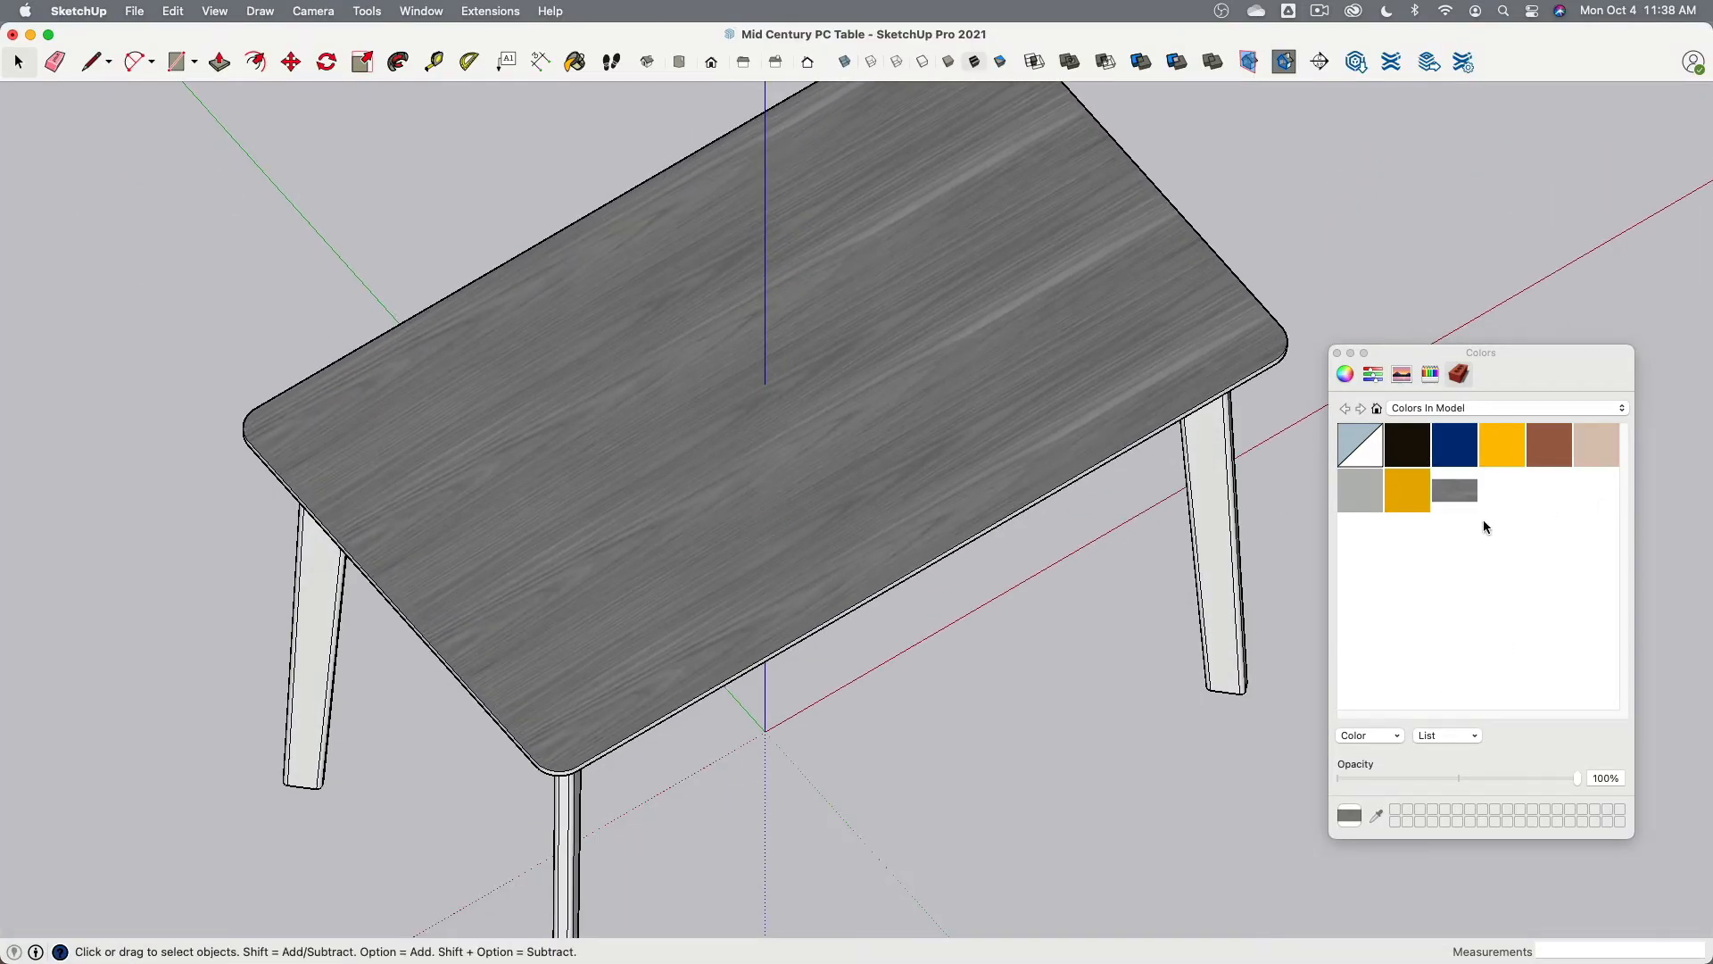
pyautogui.click(1455, 489)
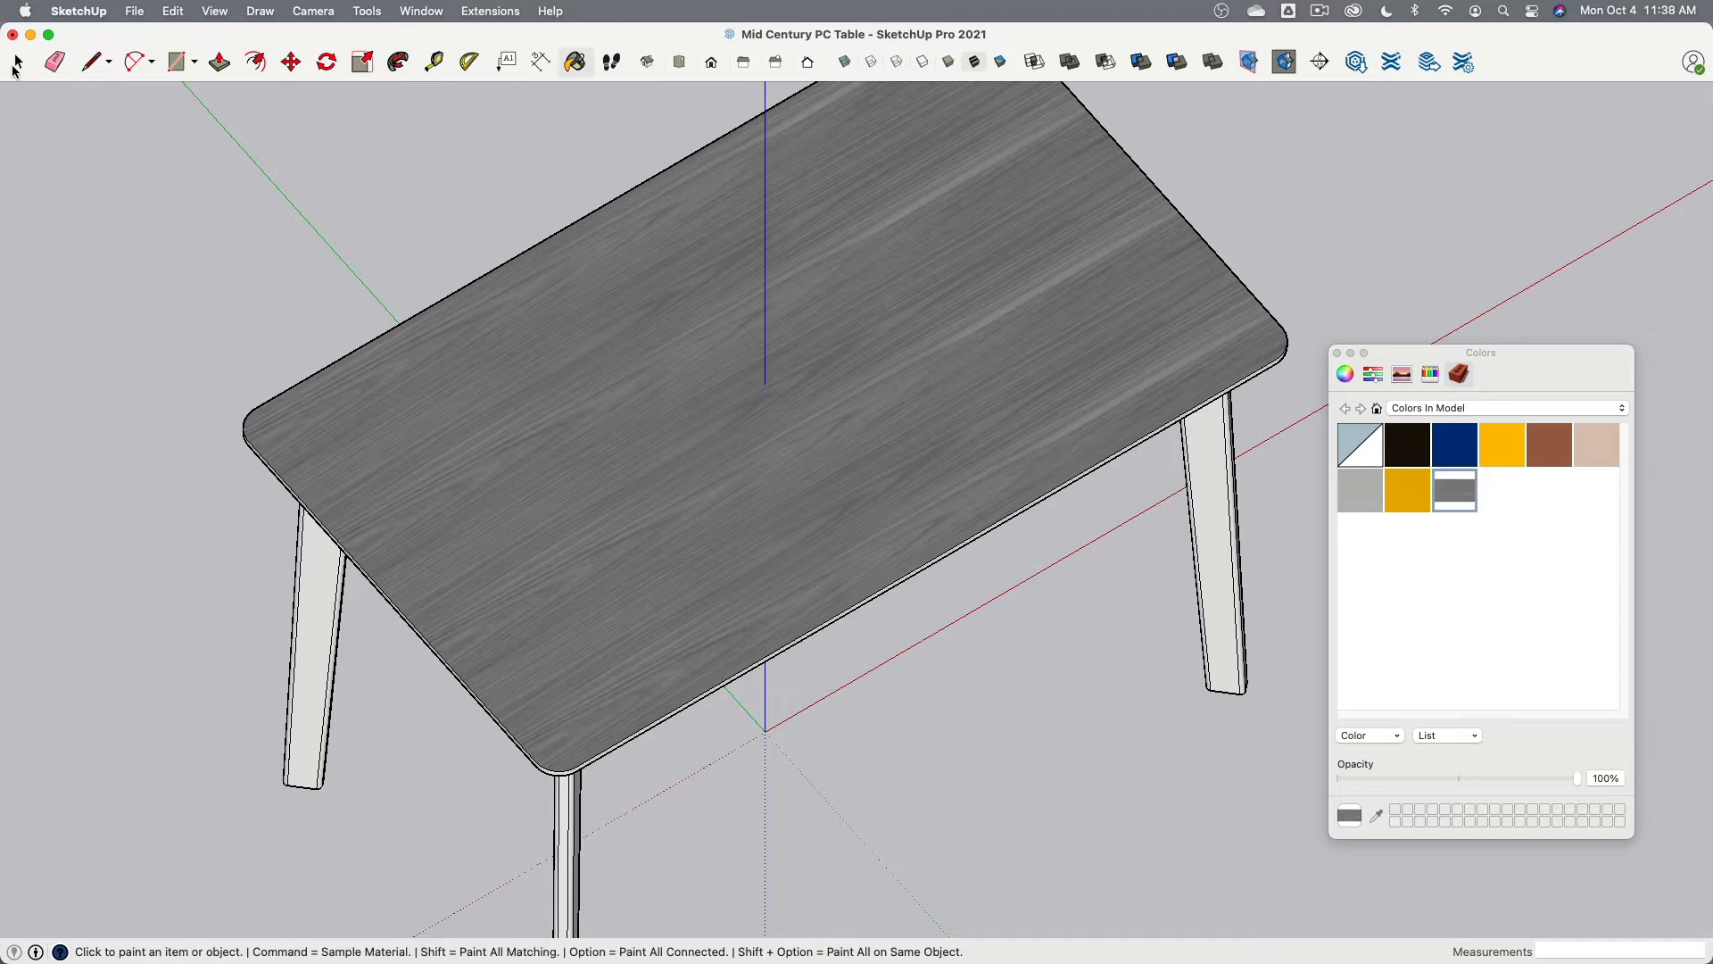
pyautogui.click(16, 64)
pyautogui.doubleClick(597, 414)
pyautogui.click(666, 471)
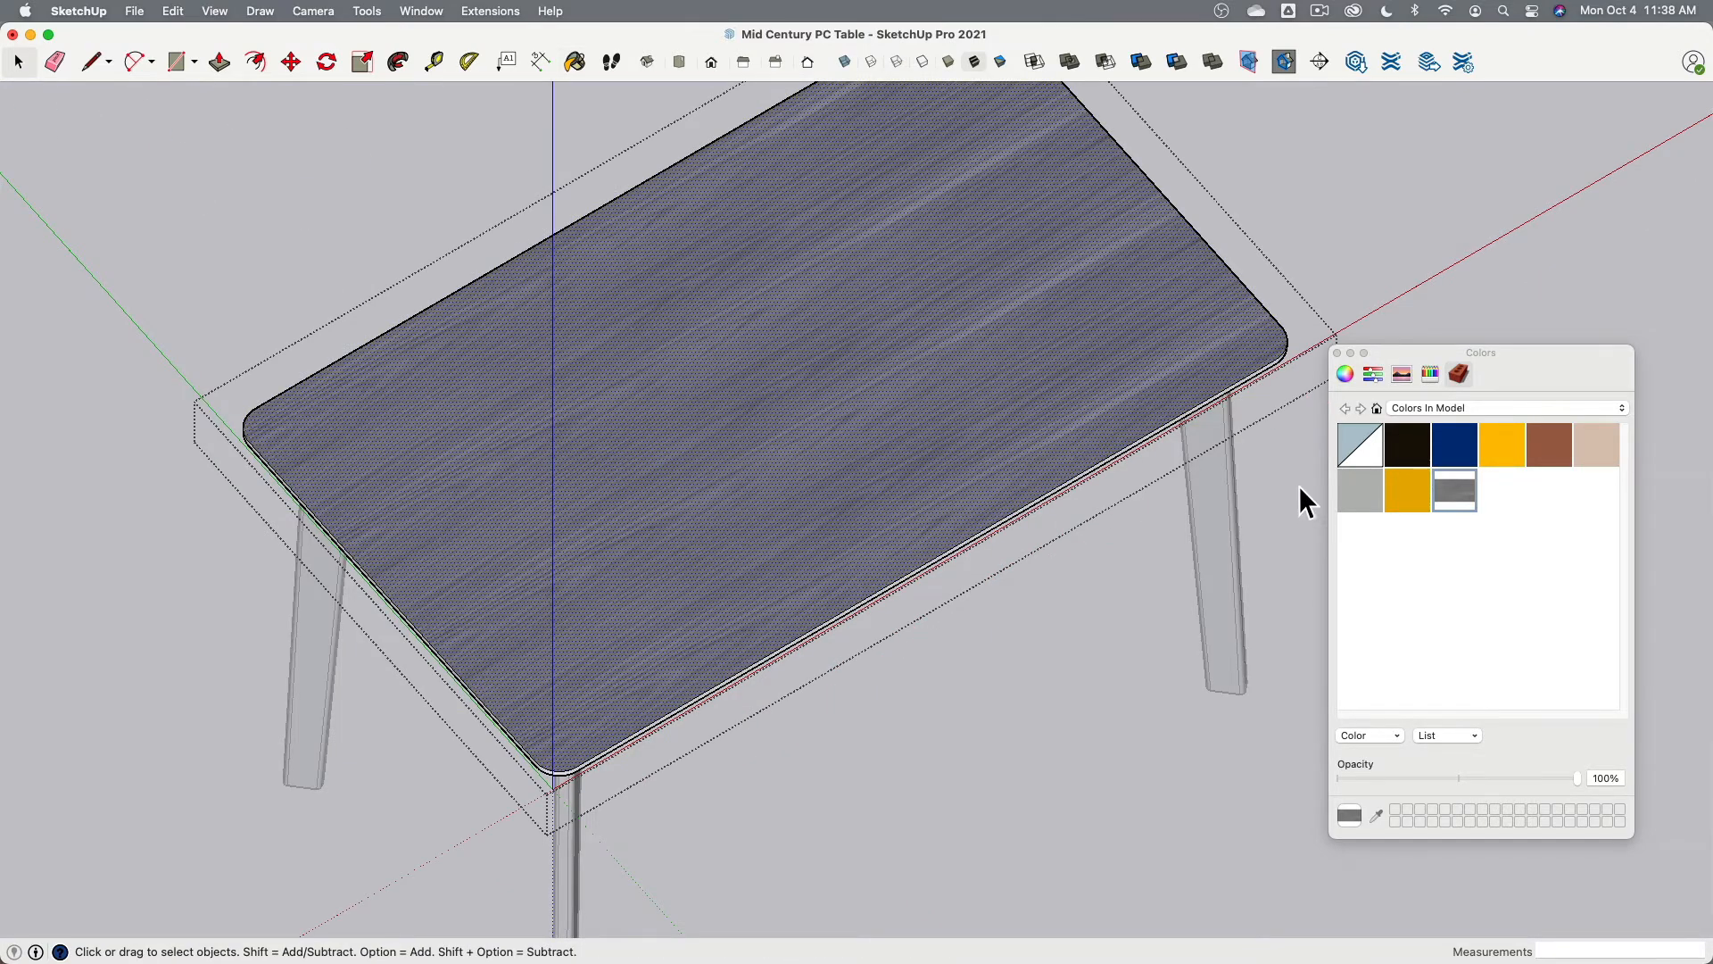
pyautogui.moveTo(1354, 438); pyautogui.dragTo(1035, 409)
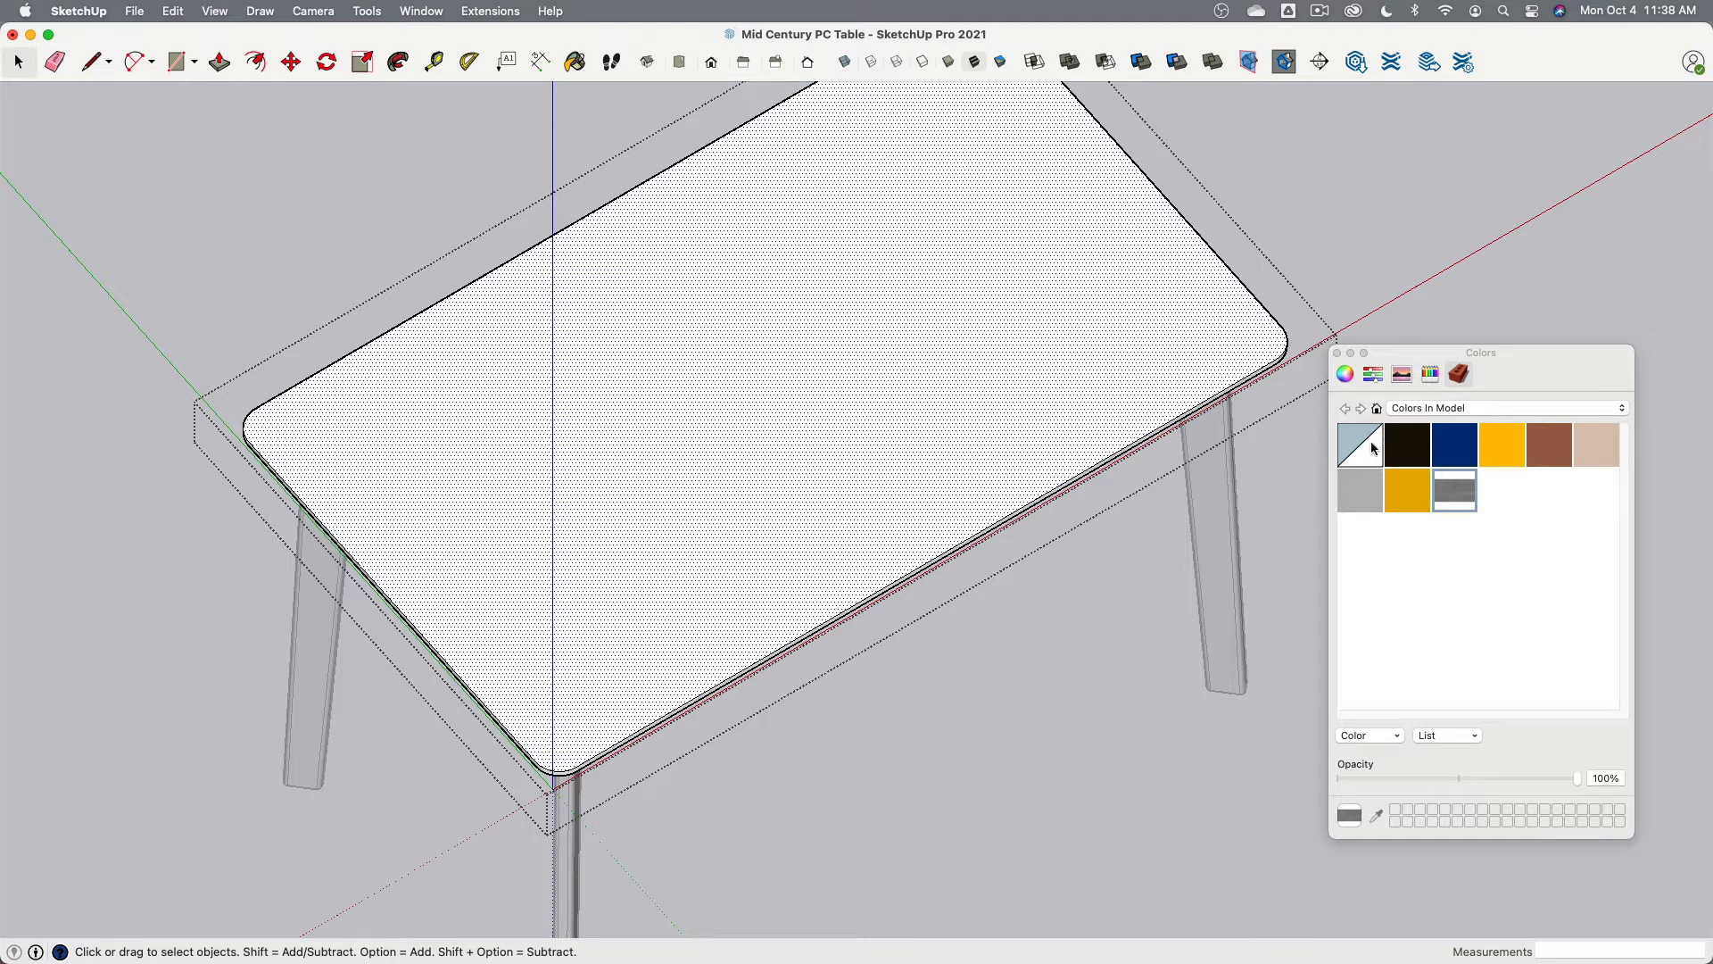
pyautogui.rightClick(1463, 488)
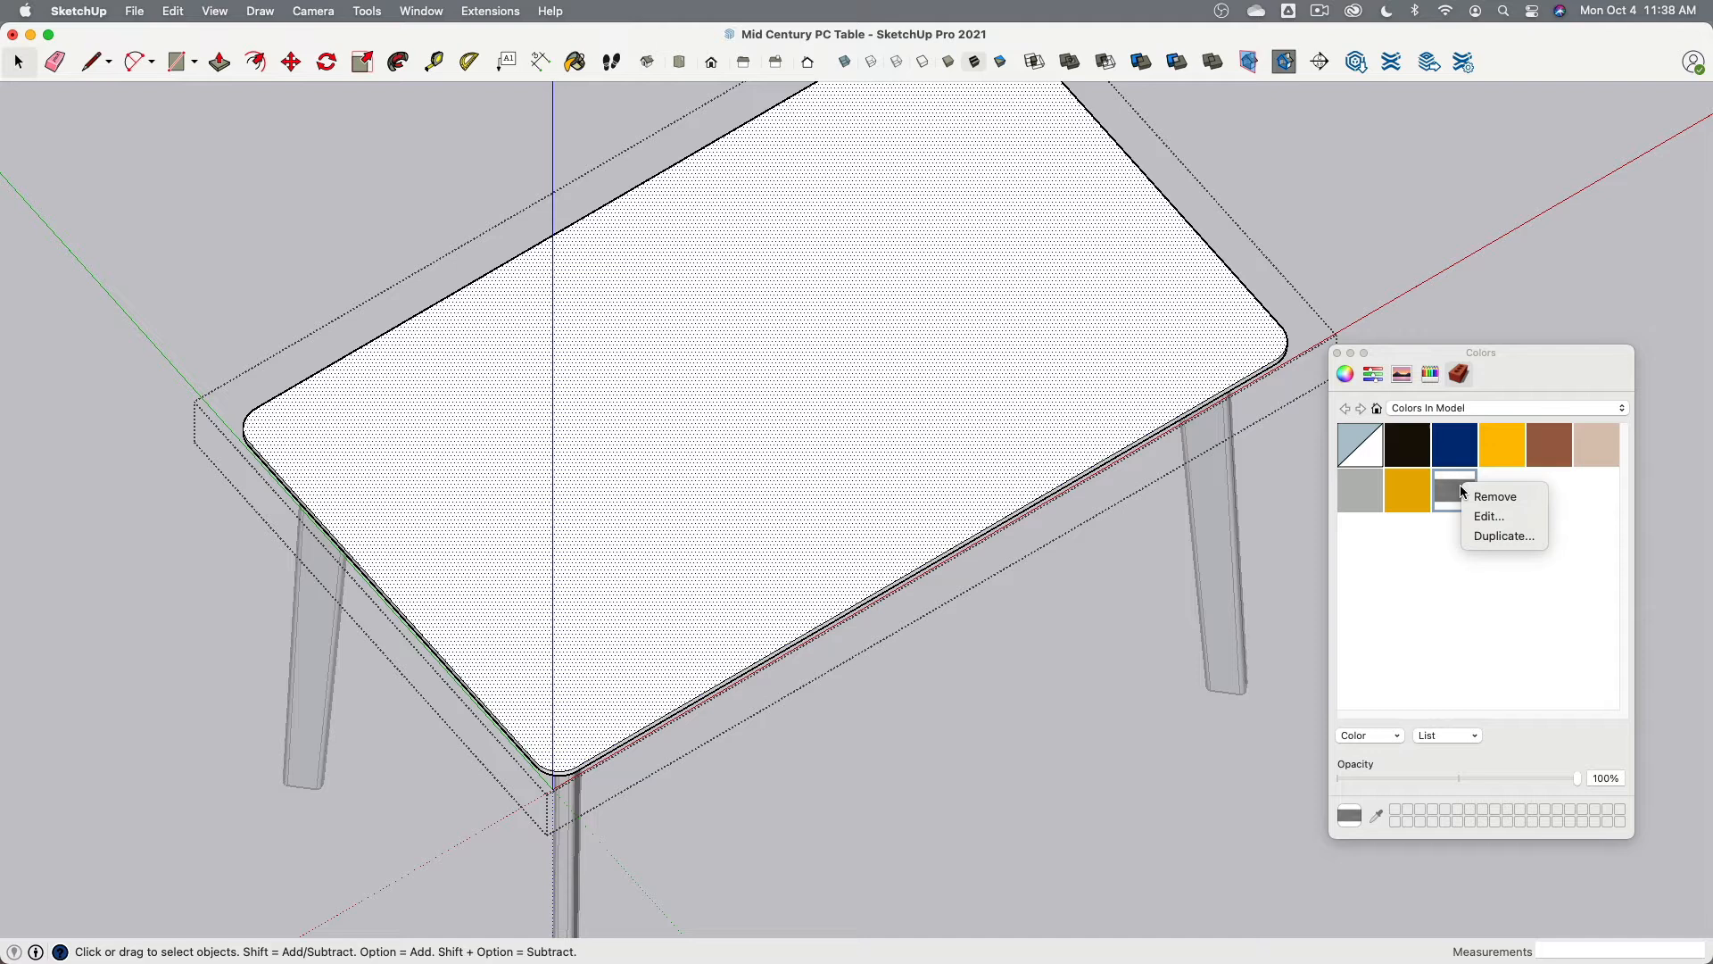
pyautogui.click(1525, 498)
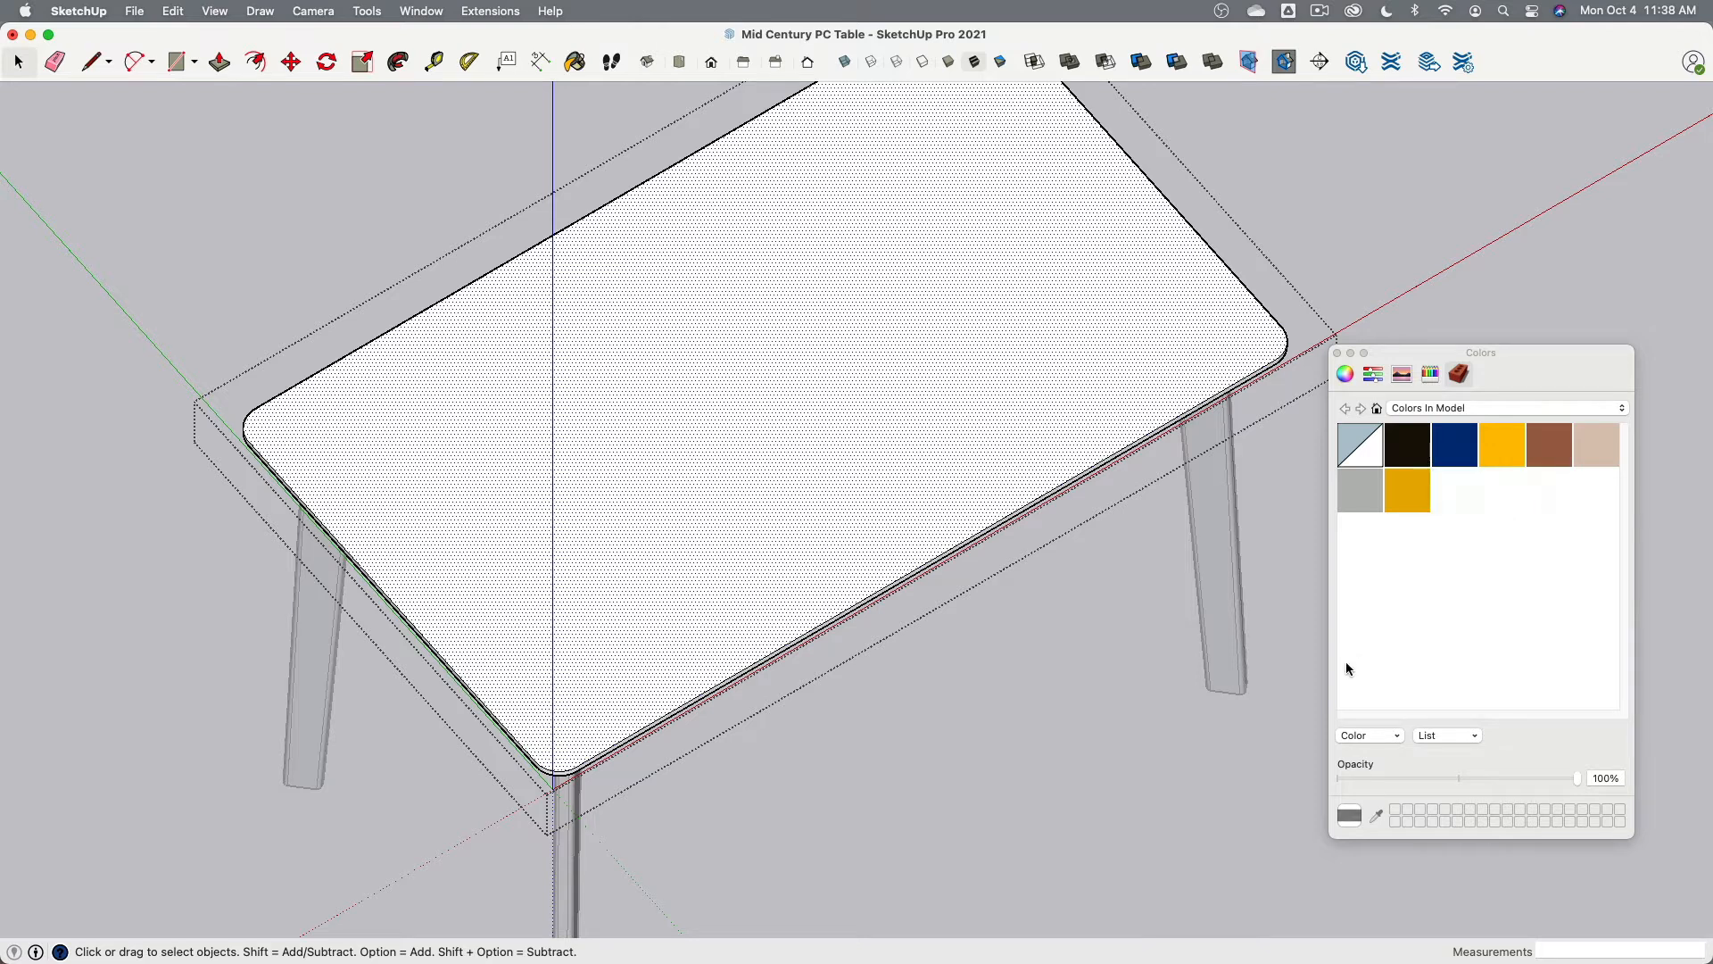
# Step: Create a new 3' wide texture from the Desktop image Wood Veneer Bookmatch and apply it to the selected tabletop face
pyautogui.rightClick(1445, 510)
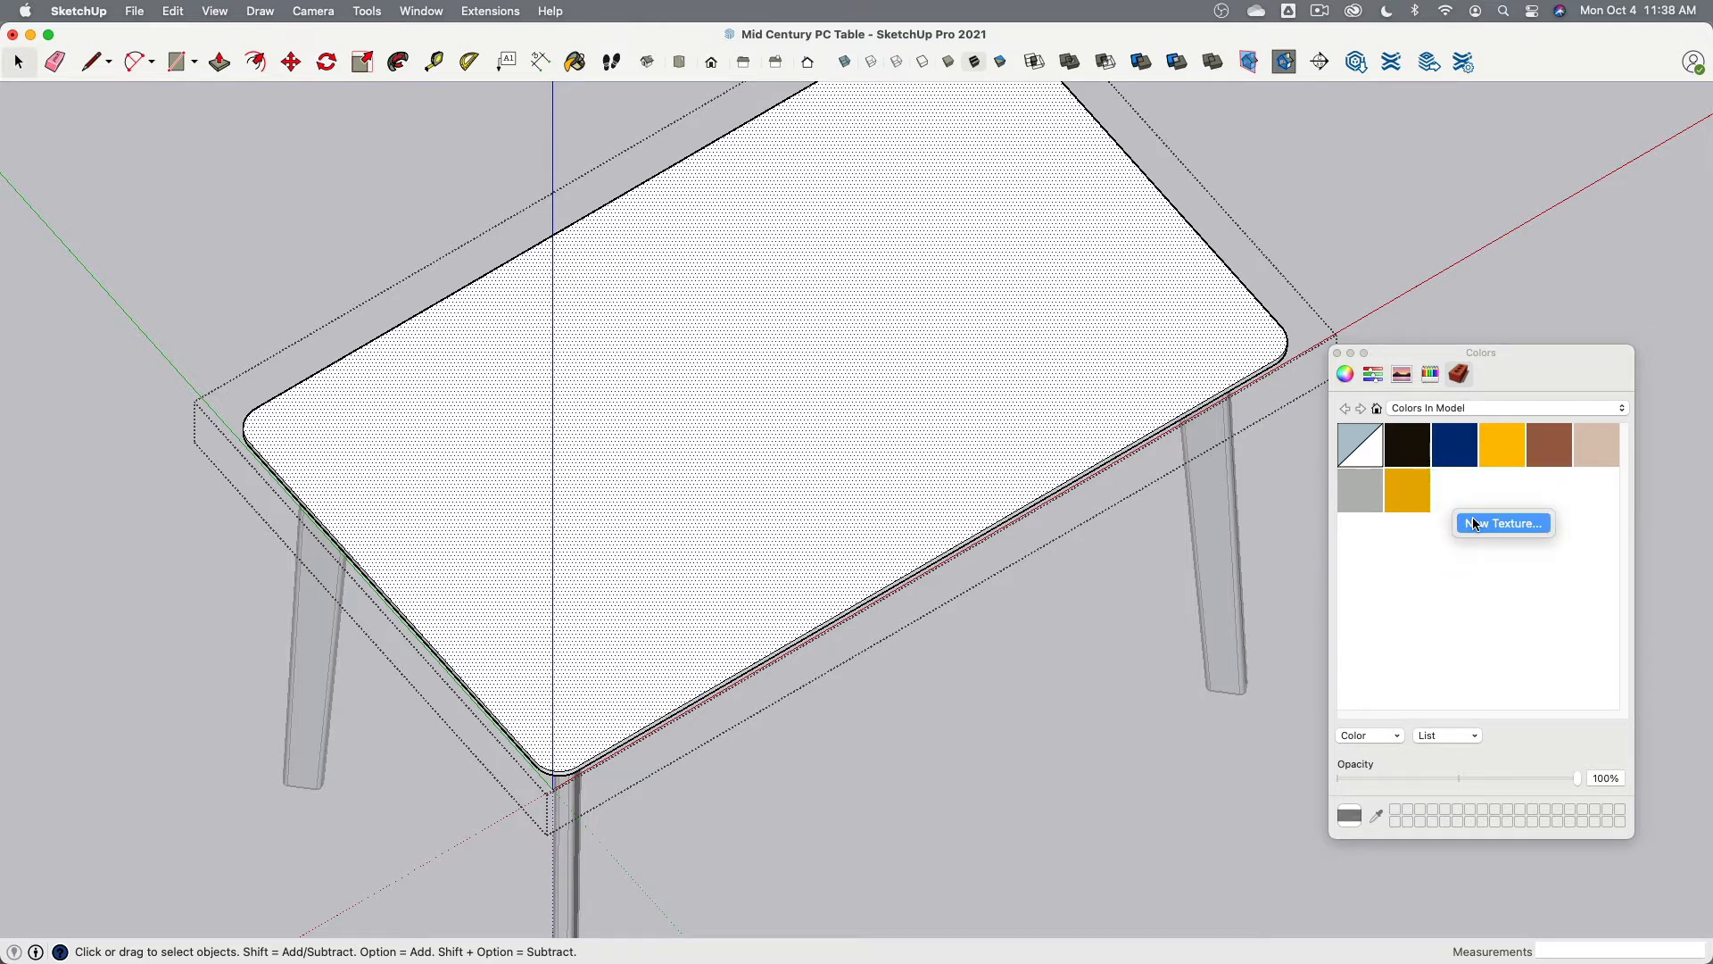
pyautogui.click(1472, 517)
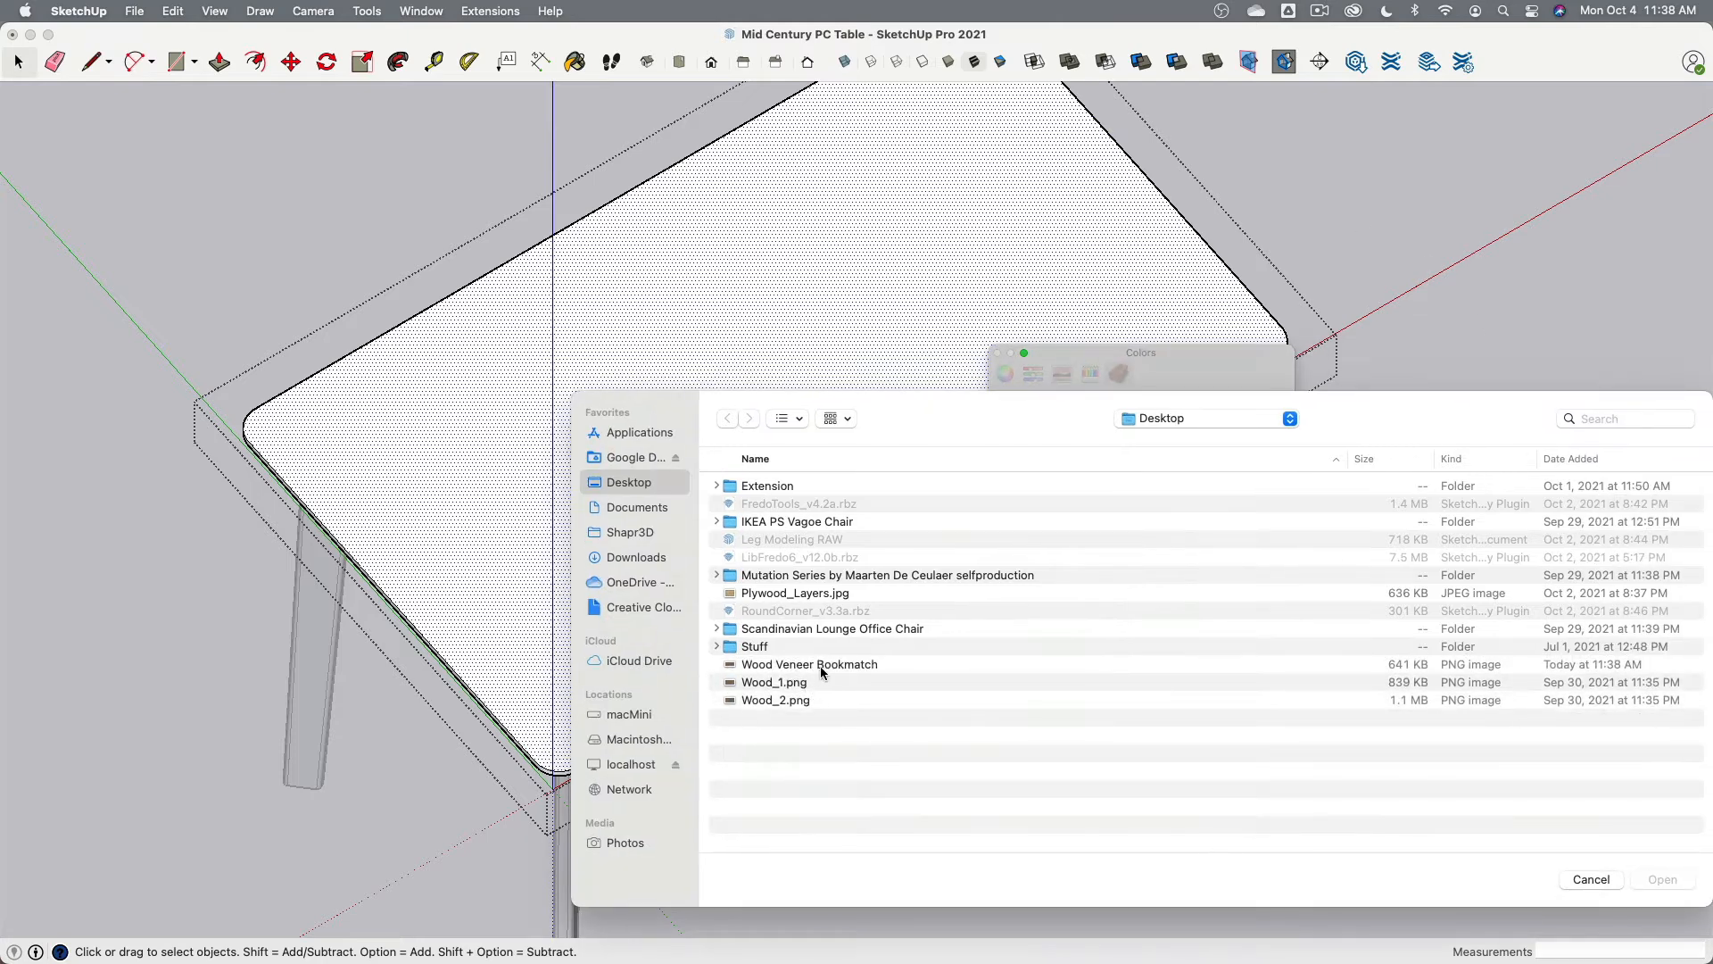
pyautogui.click(821, 668)
pyautogui.click(1663, 880)
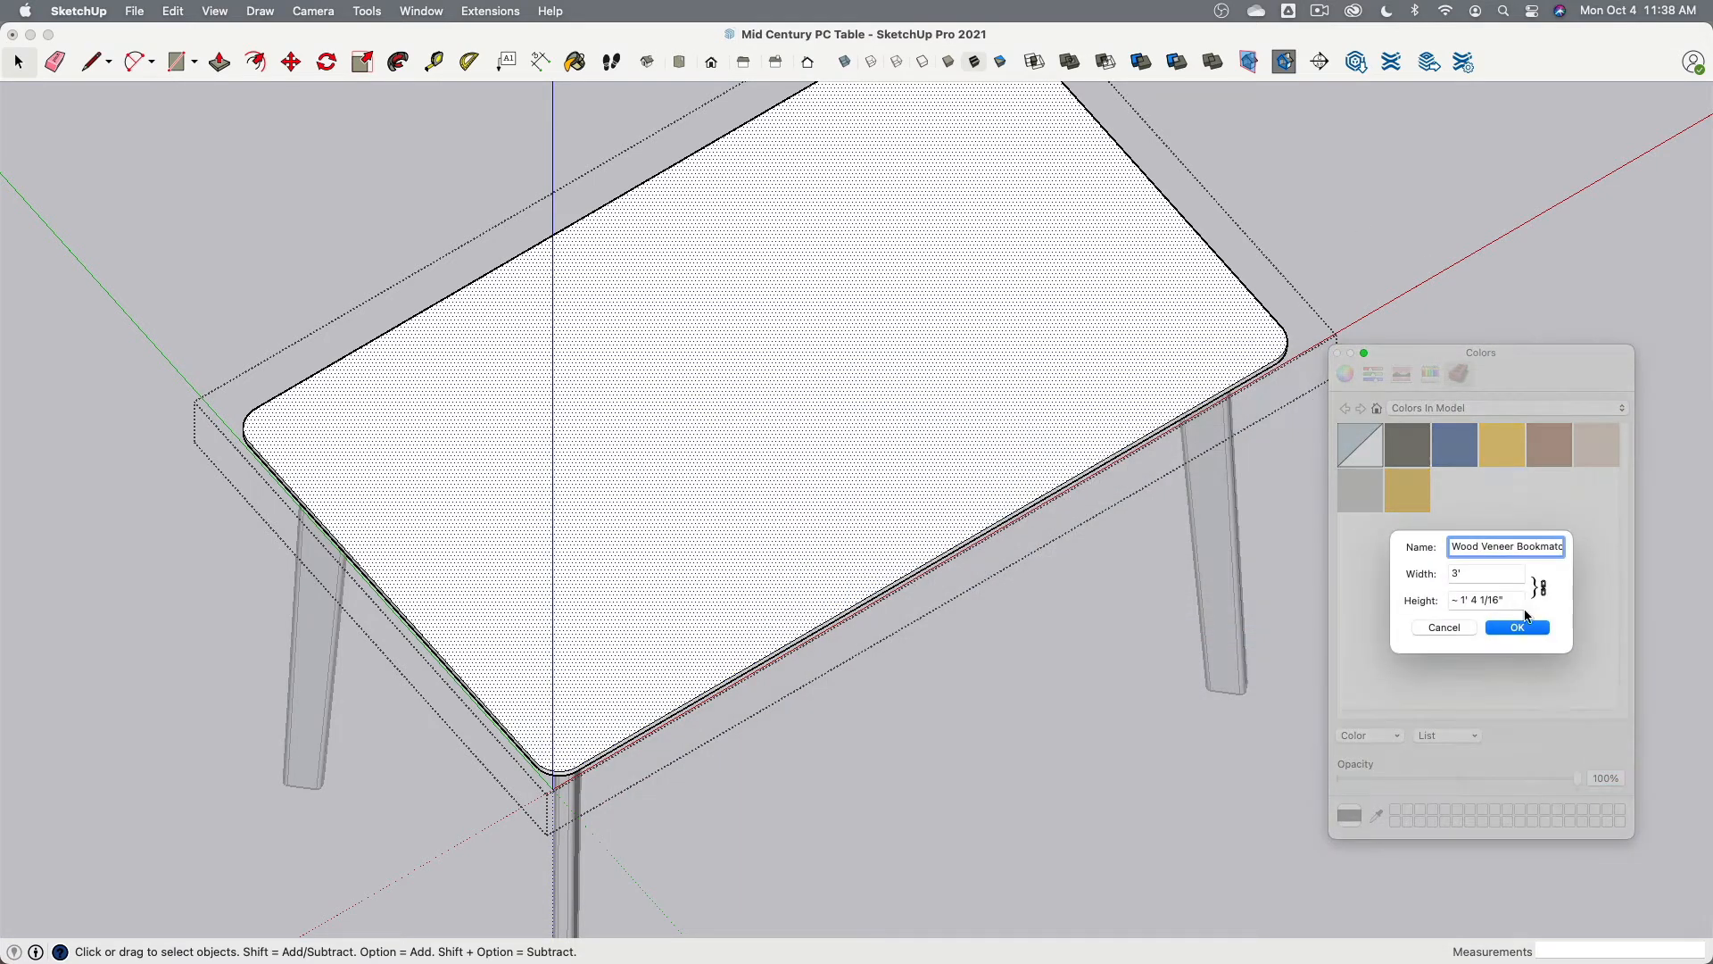
pyautogui.click(1518, 627)
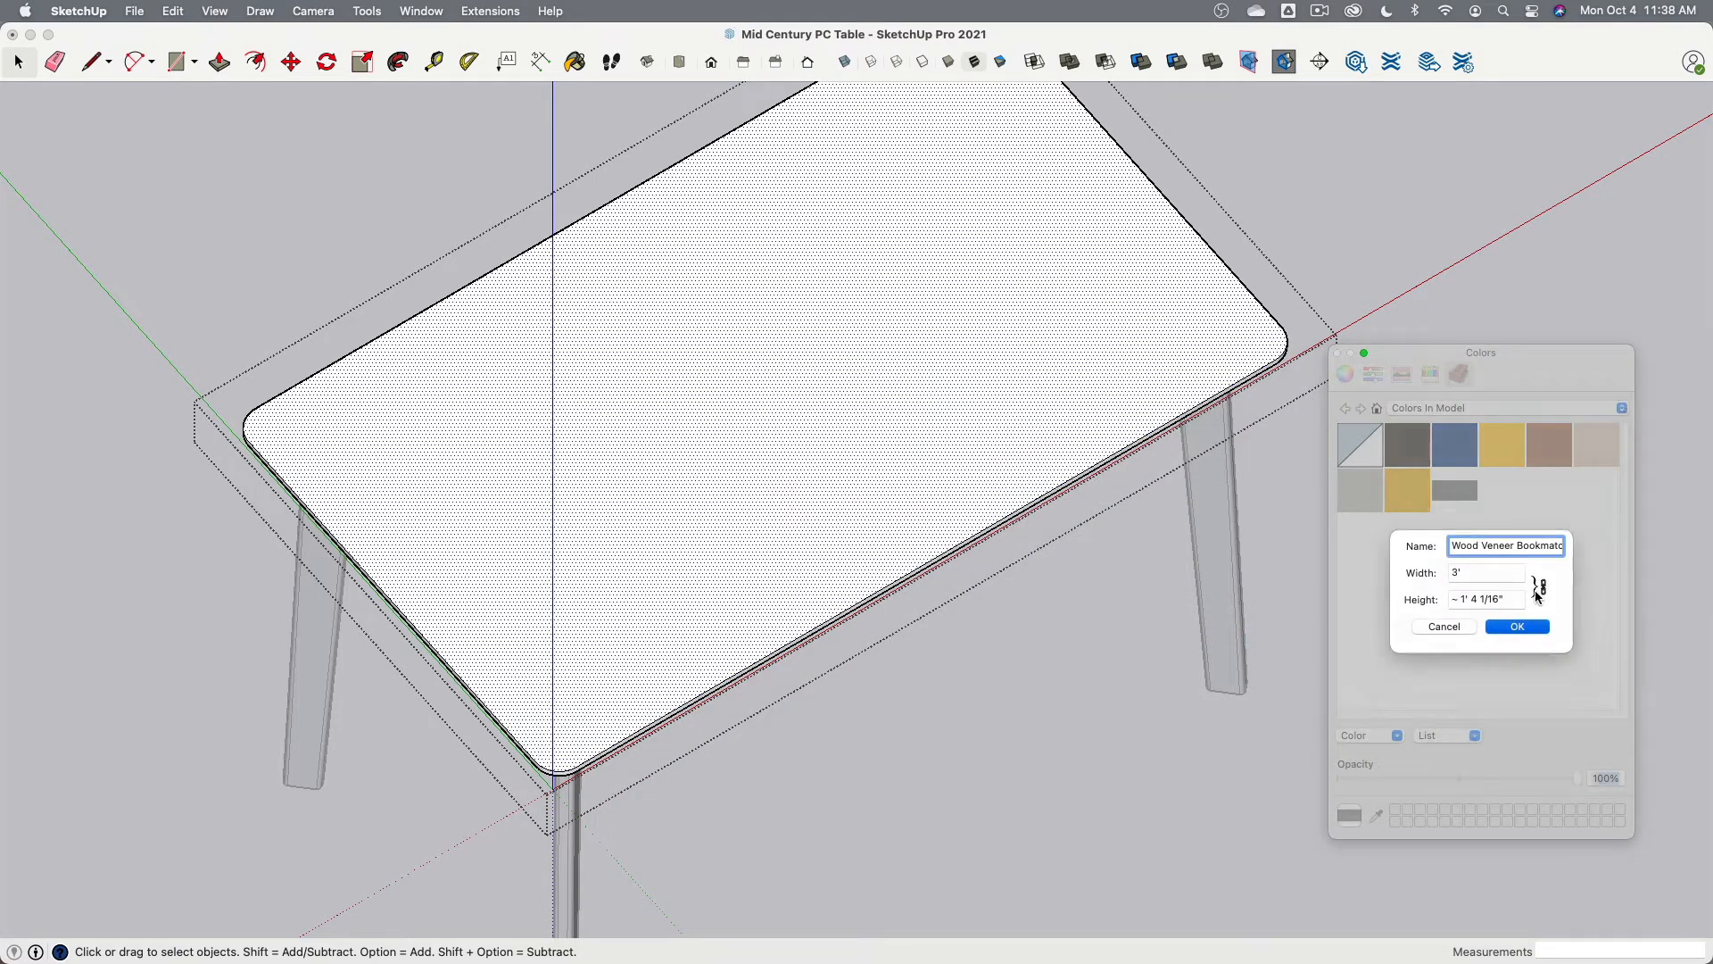
pyautogui.click(1456, 492)
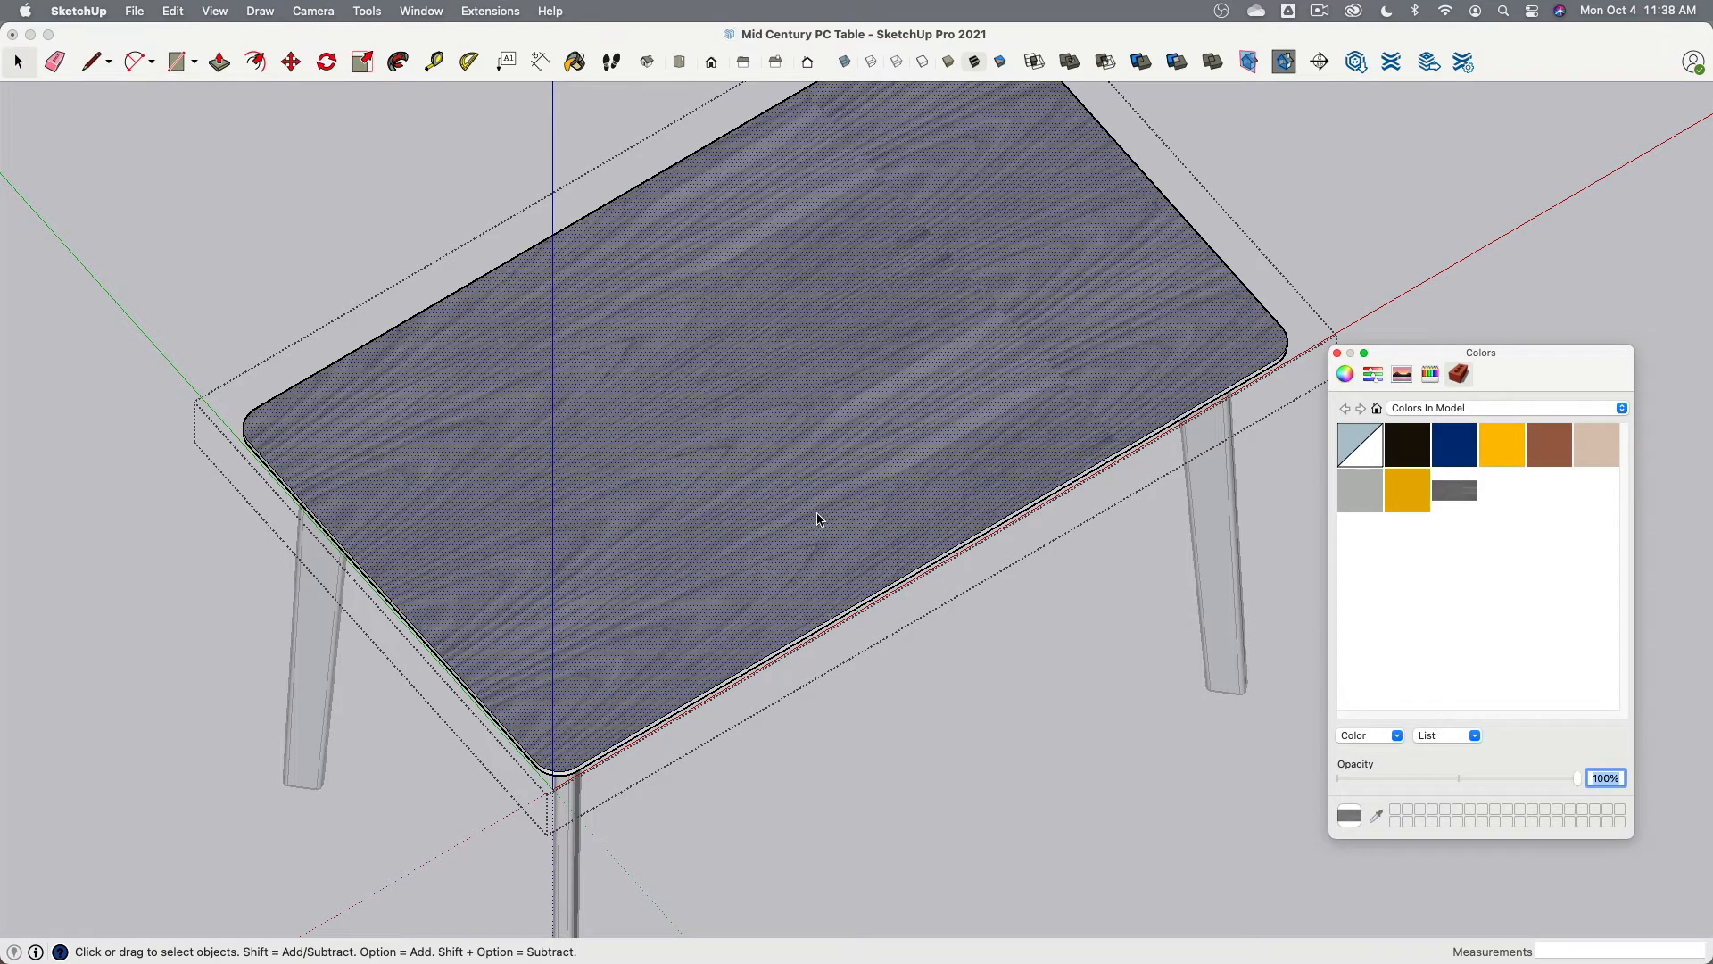
# Step: Start positioning the tabletop face's veneer texture and, in top view, place its origin pin at the front-left corner of the tabletop
pyautogui.rightClick(773, 432)
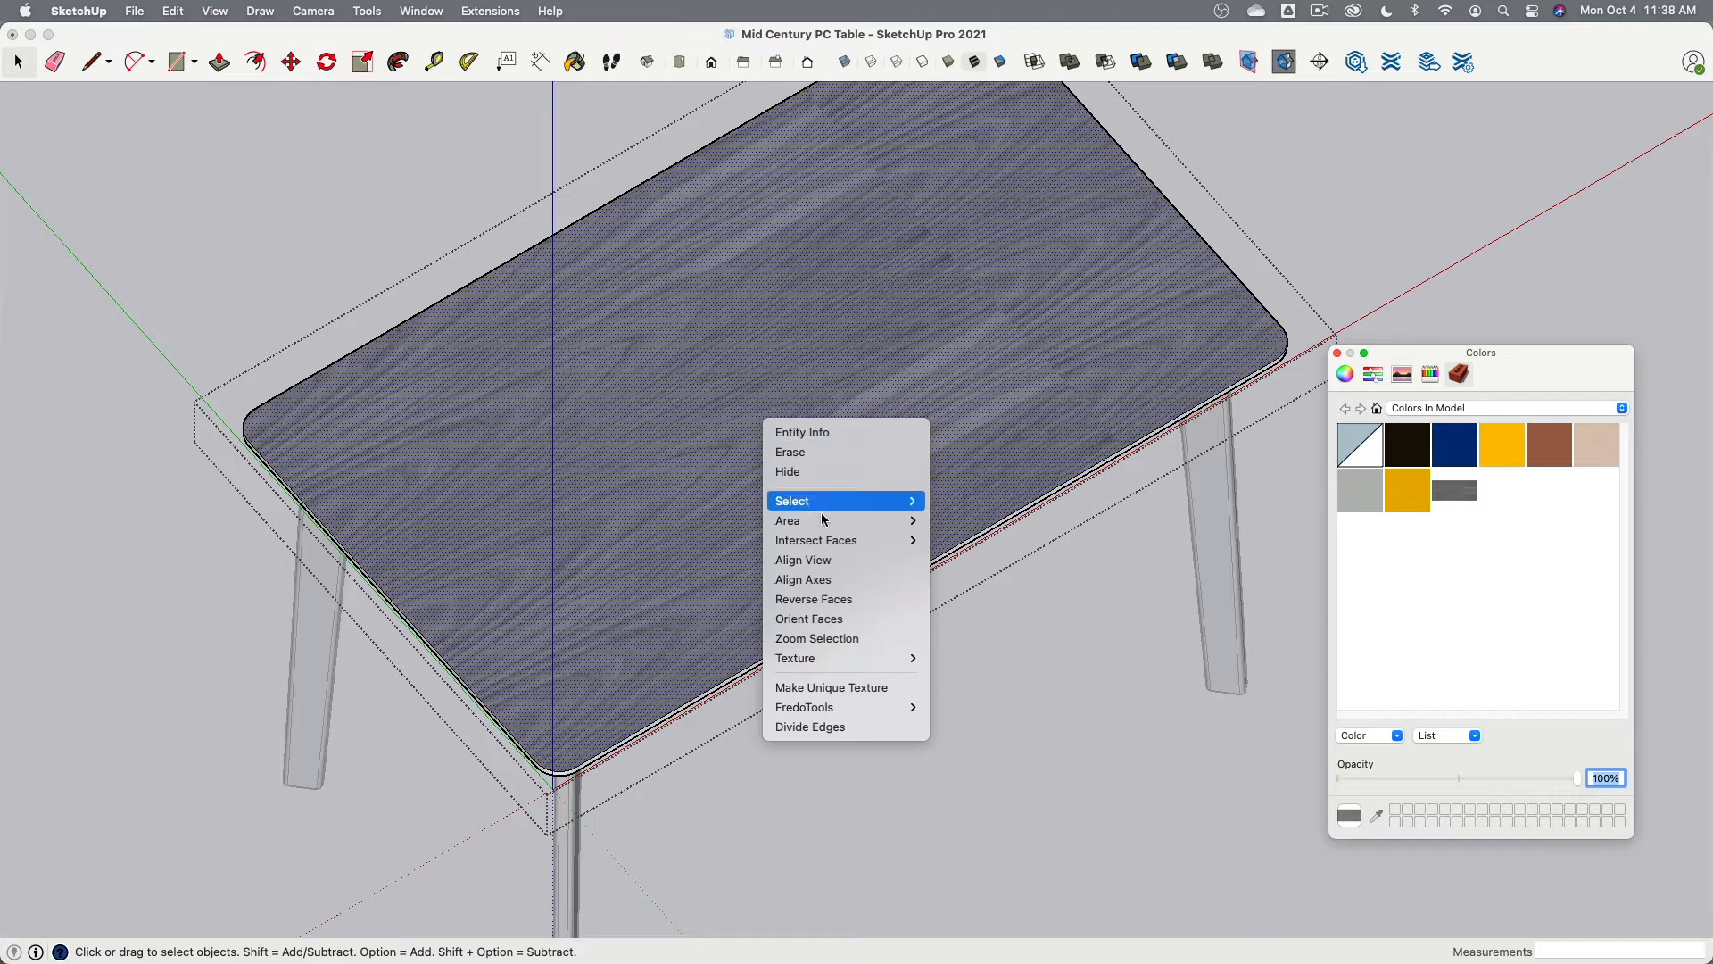
pyautogui.moveTo(839, 659)
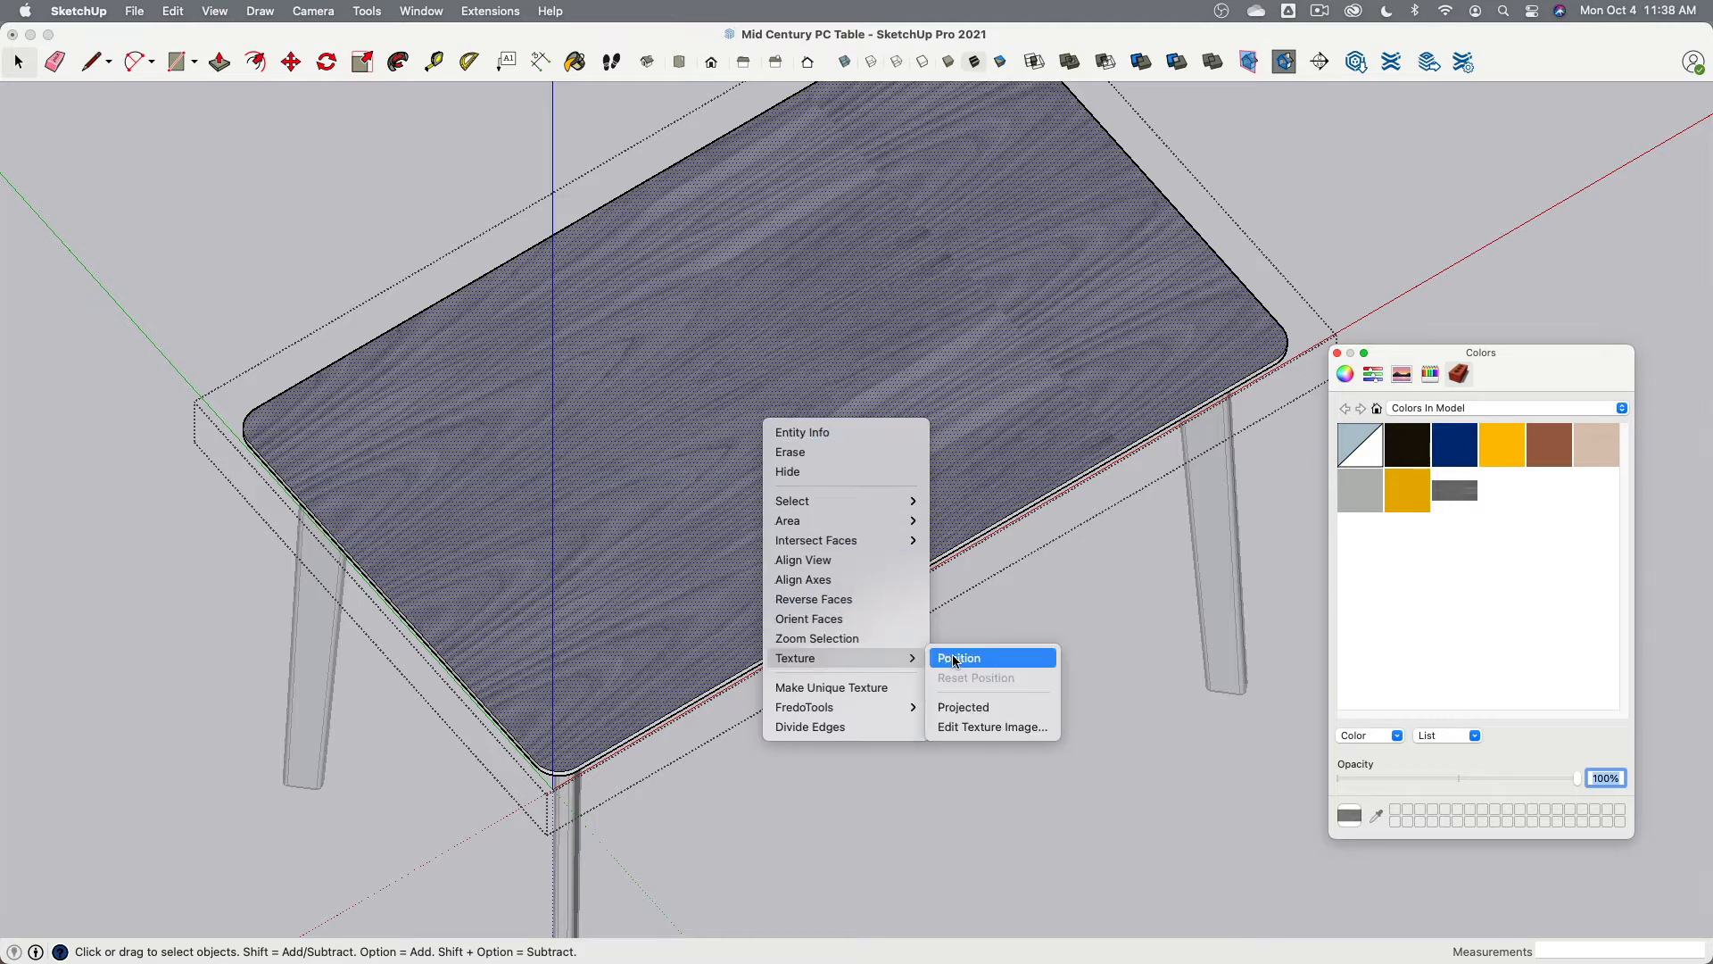
pyautogui.click(980, 660)
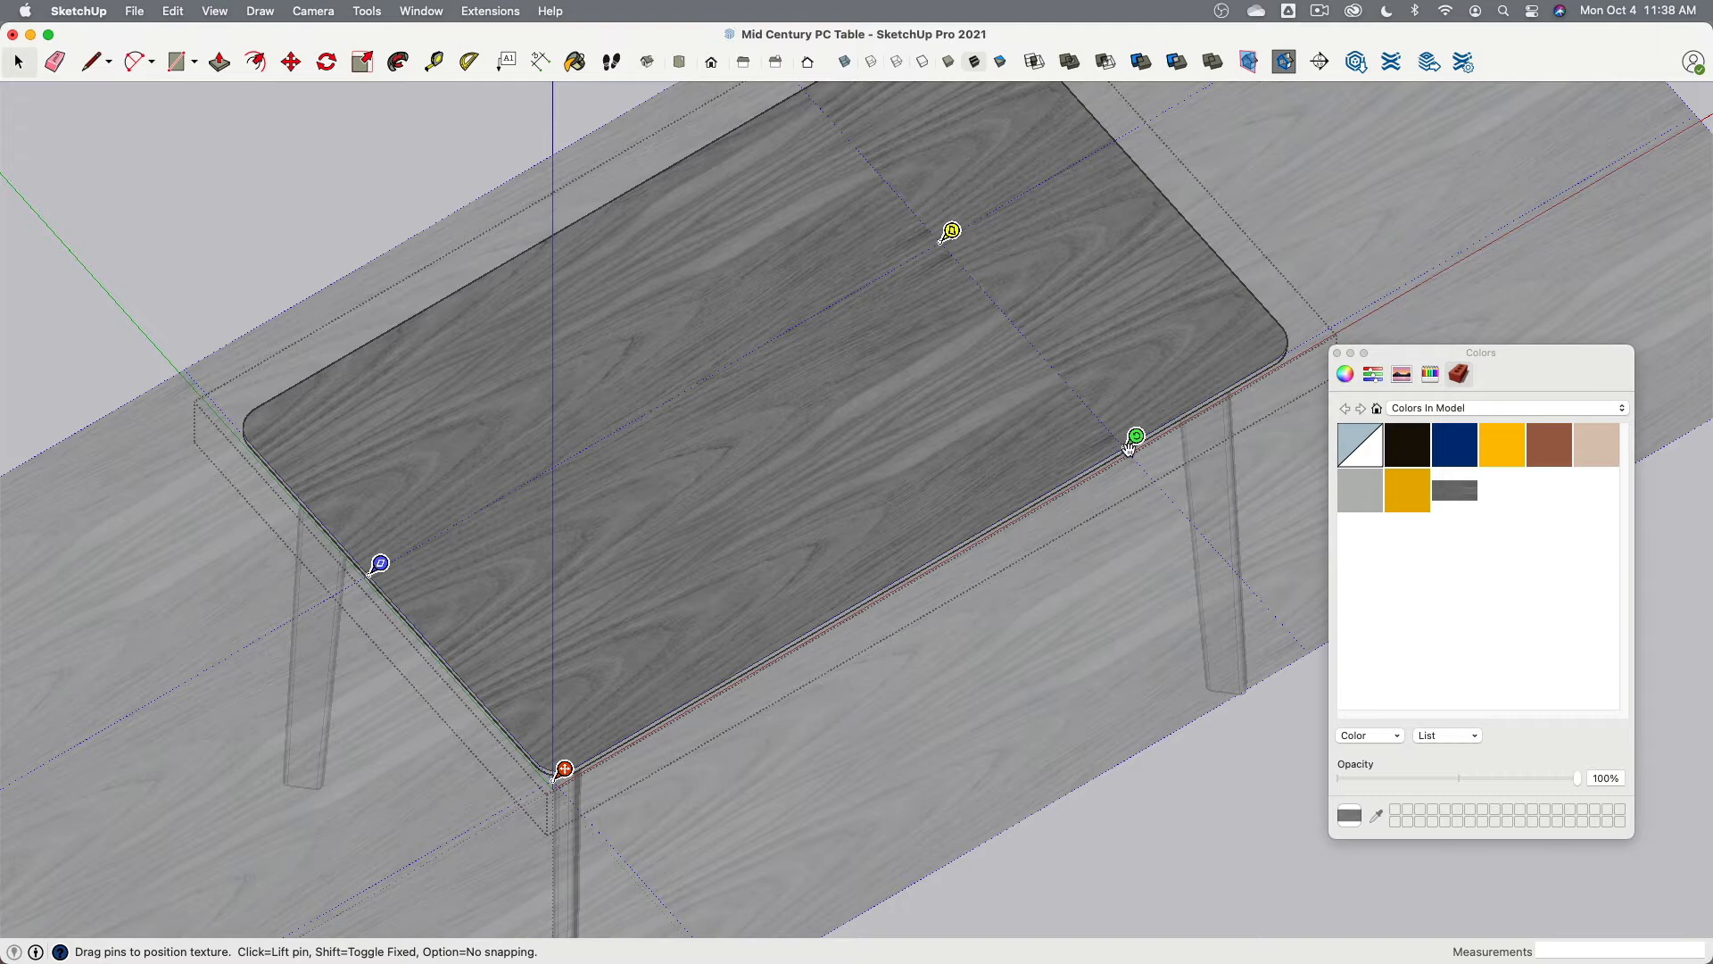
pyautogui.moveTo(1128, 446)
pyautogui.mouseDown()
pyautogui.moveTo(1151, 427)
pyautogui.moveTo(1129, 454)
pyautogui.mouseUp()
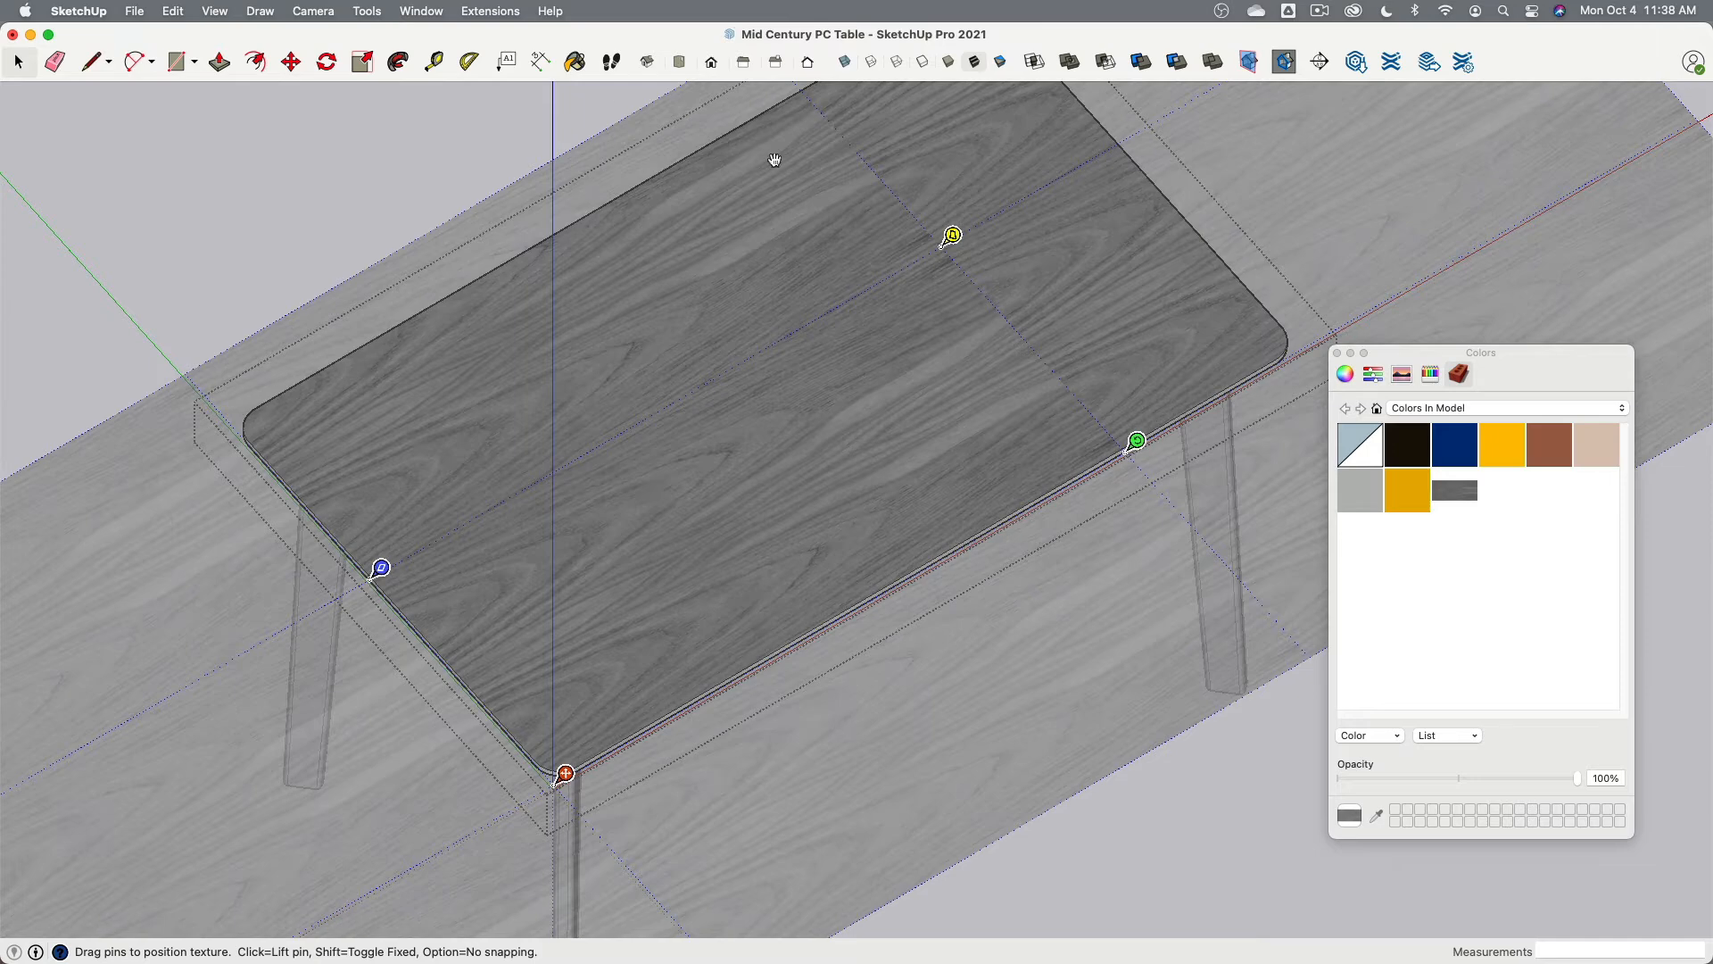
pyautogui.click(679, 62)
pyautogui.scroll(6, 371, 803)
pyautogui.scroll(4, 429, 654)
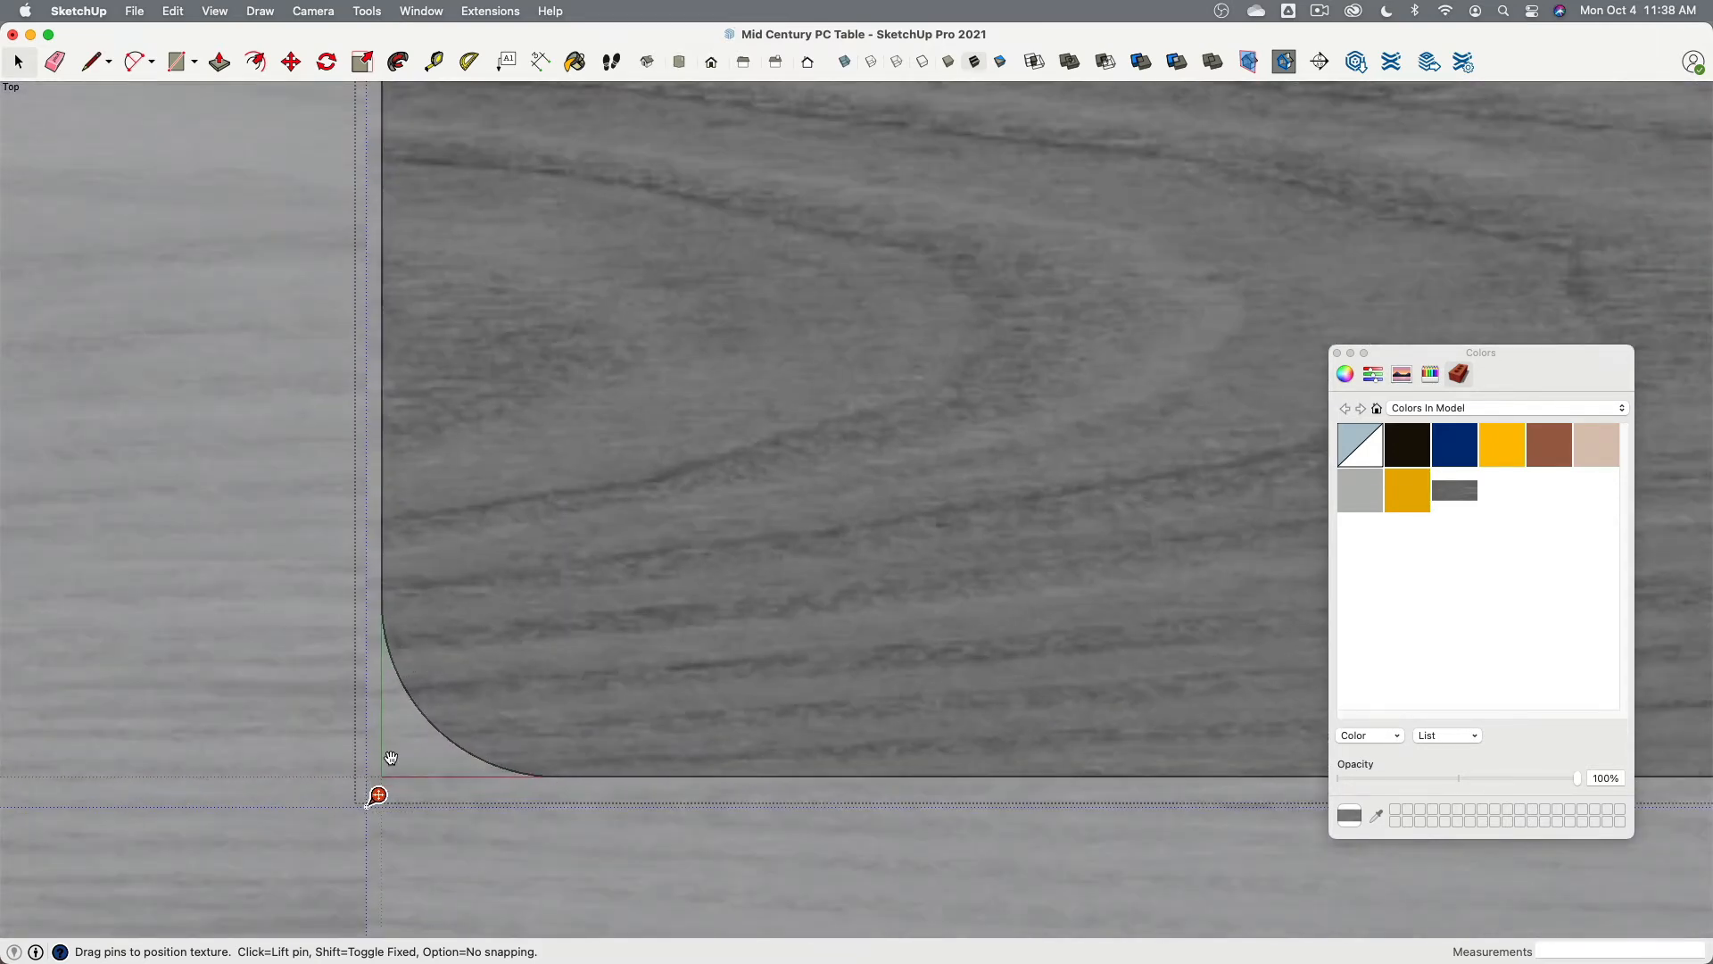
pyautogui.moveTo(386, 779); pyautogui.dragTo(386, 767)
pyautogui.scroll(-6, 631, 746)
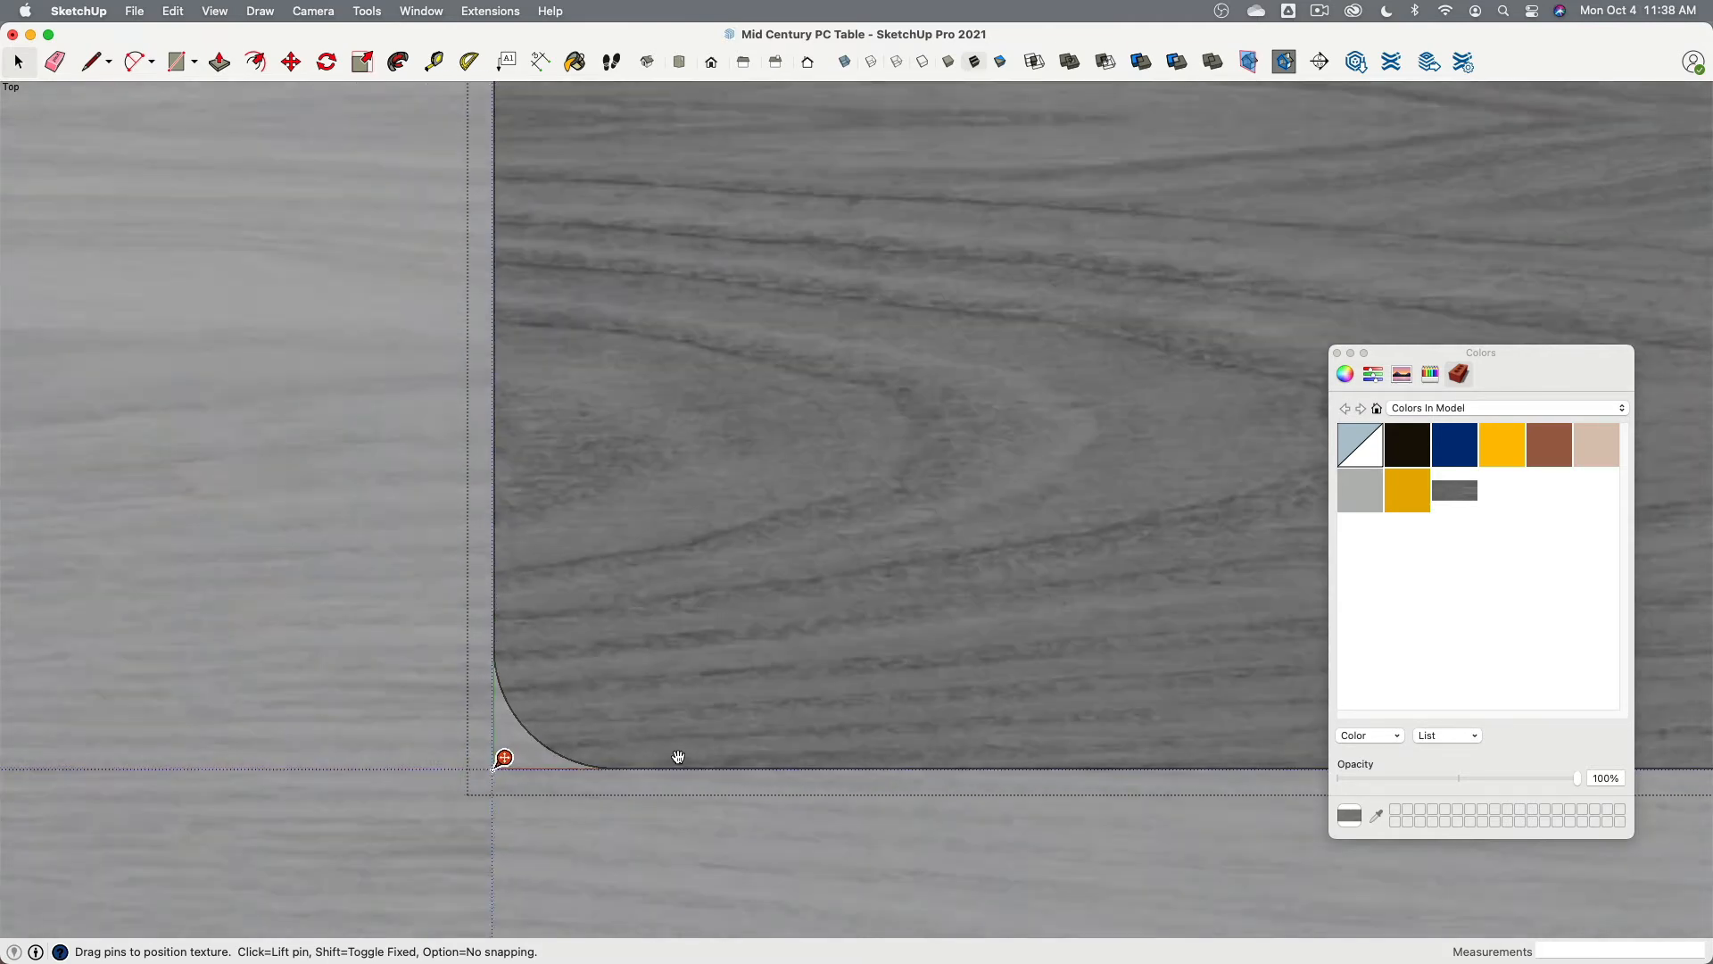
# Step: Stretch the veneer texture with the green pin so one repeat spans the tabletop's full length to its front-right corner
pyautogui.keyDown('shift'); pyautogui.moveTo(1075, 727); pyautogui.dragTo(458, 675, button='middle'); pyautogui.keyUp('shift')
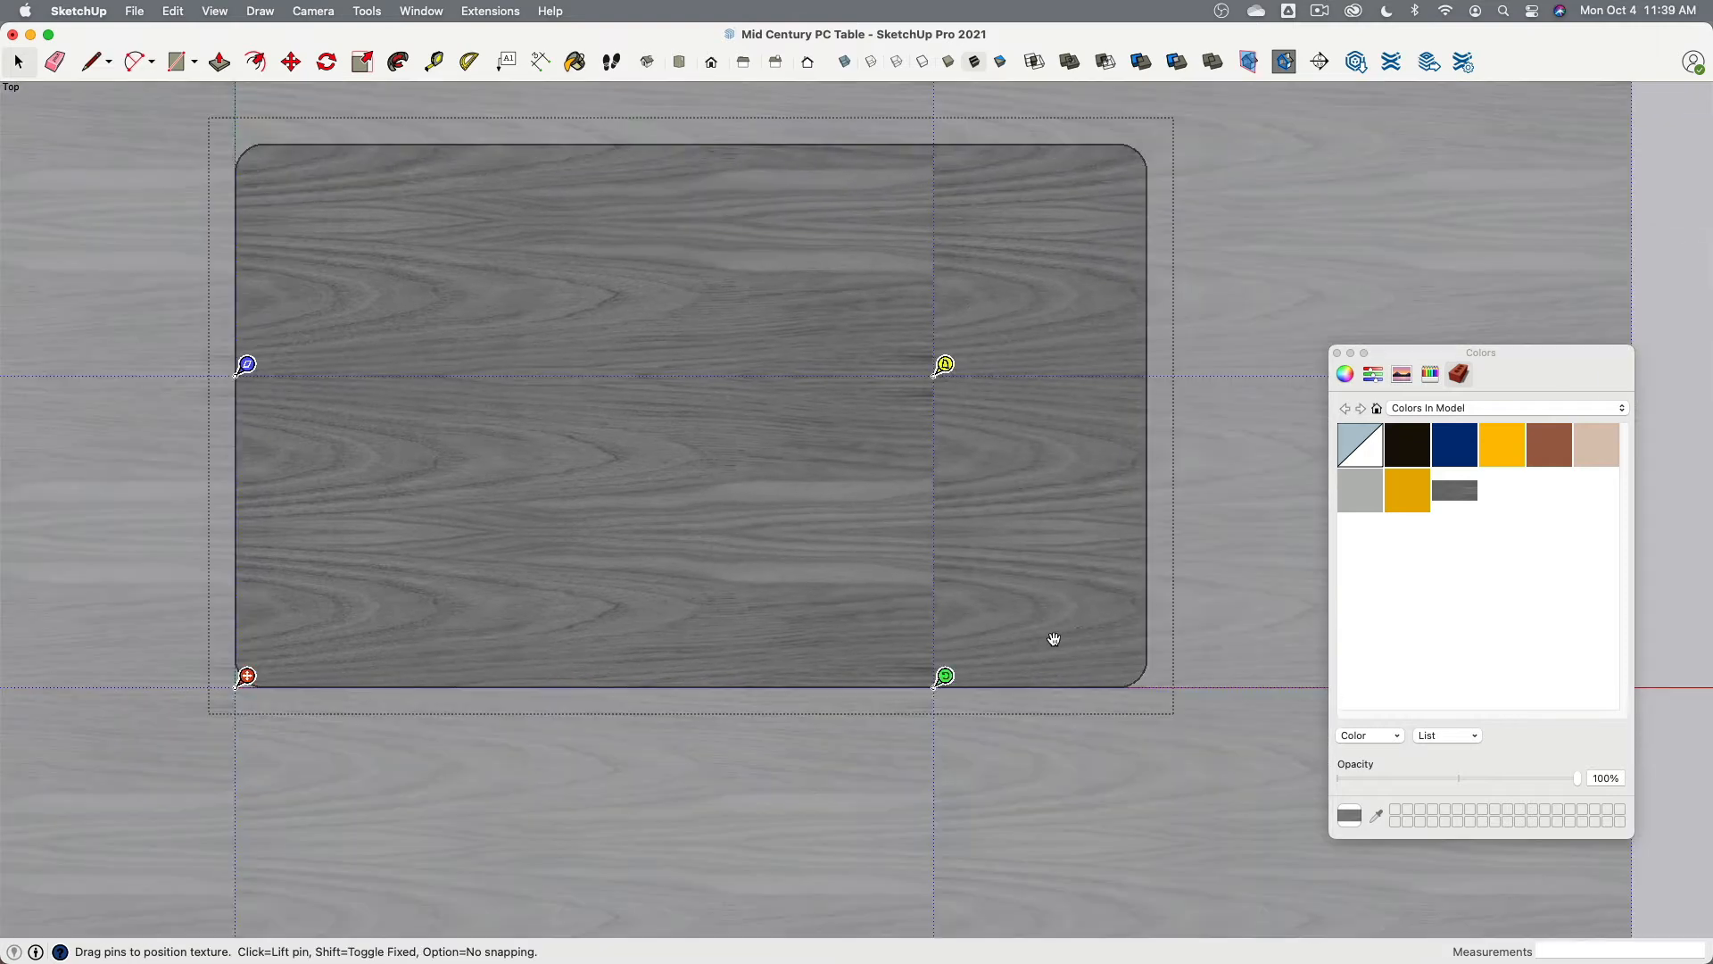
pyautogui.scroll(5, 1054, 646)
pyautogui.moveTo(861, 711); pyautogui.dragTo(1222, 705)
pyautogui.scroll(-8, 1223, 705)
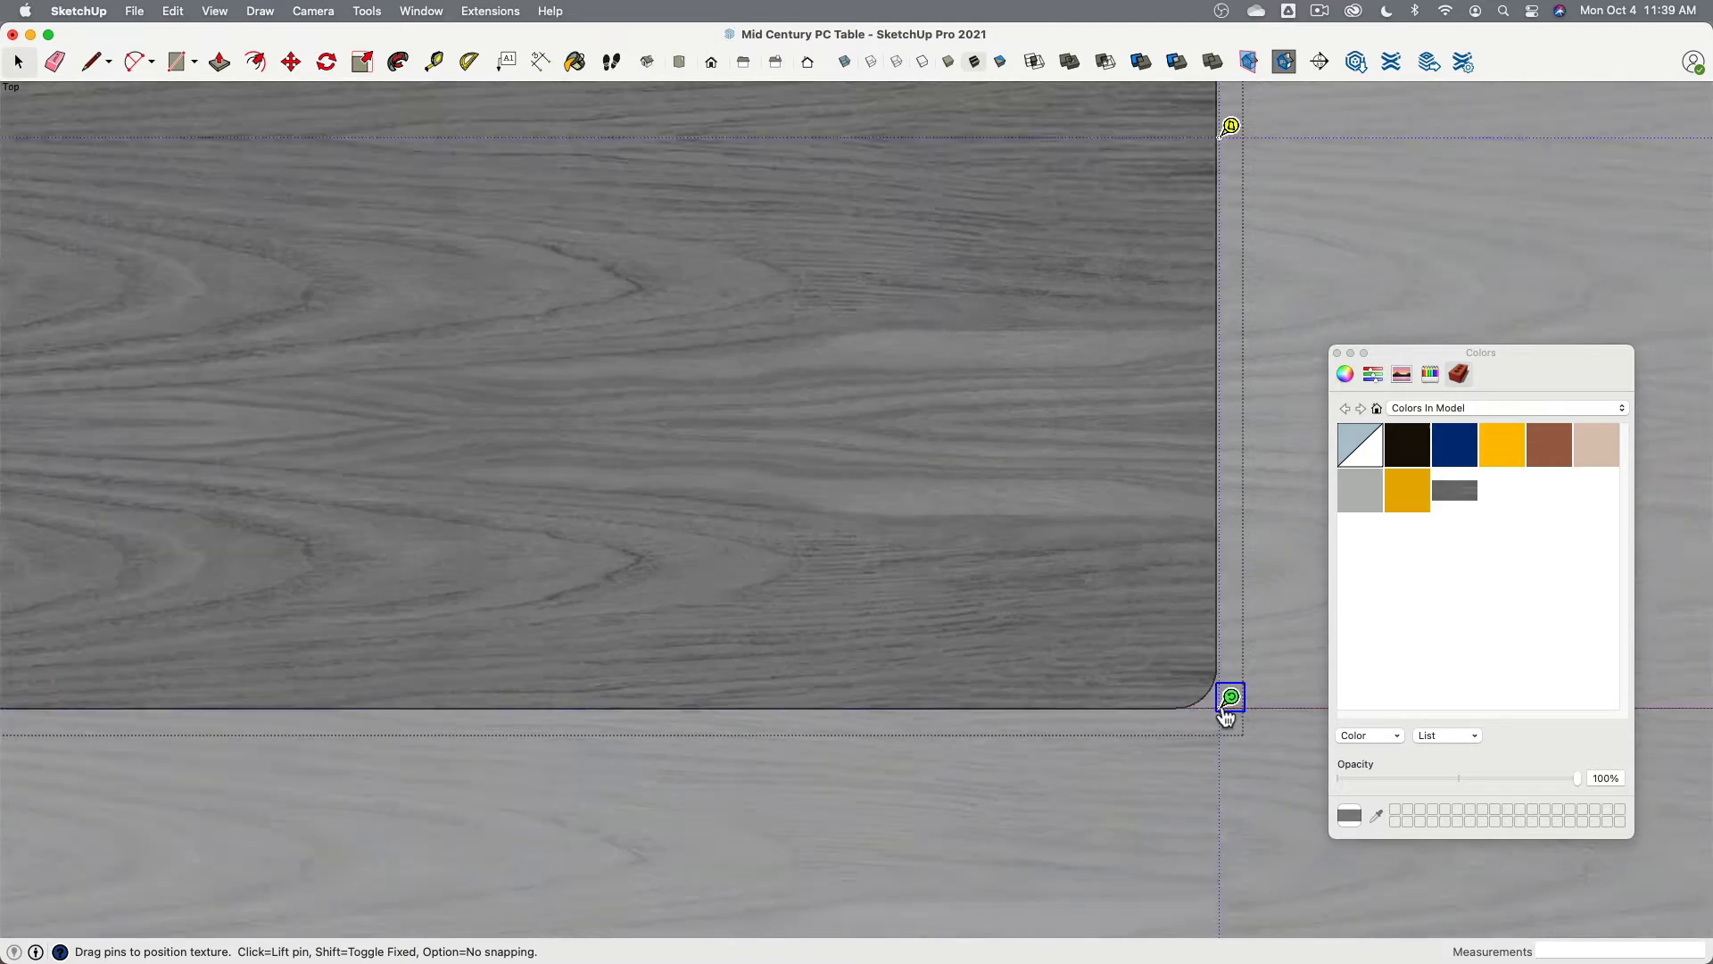
pyautogui.scroll(5, 603, 439)
pyautogui.scroll(-4, 603, 439)
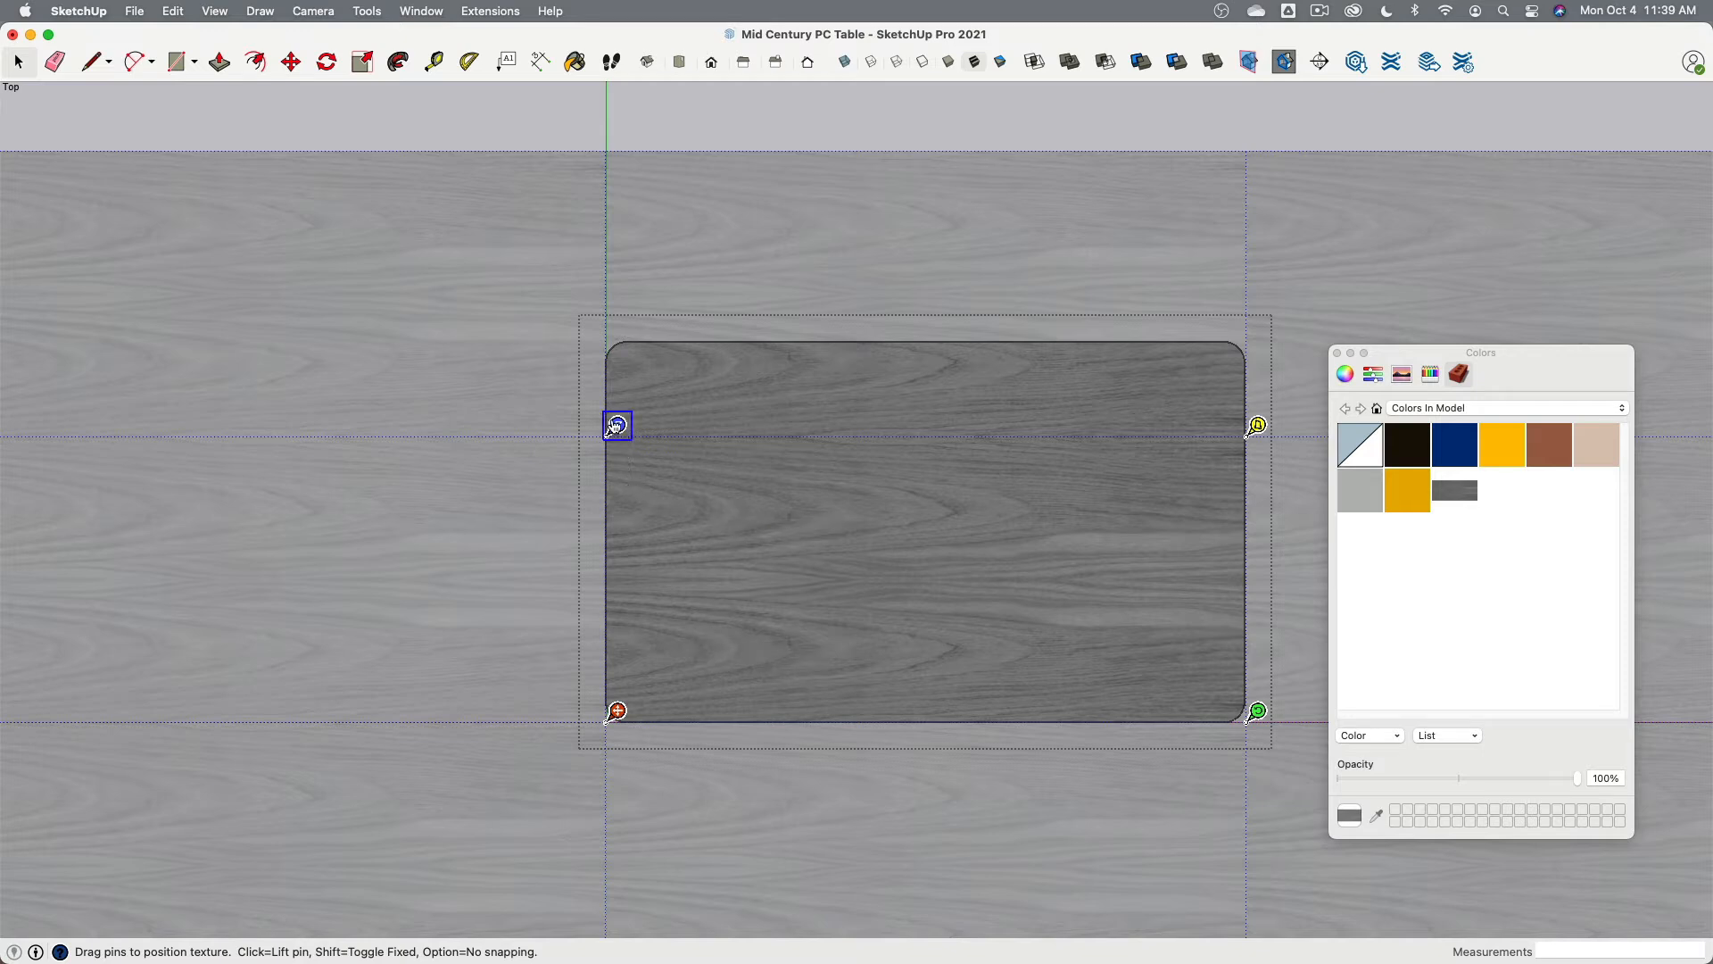
# Step: Adjust the veneer's depth with the blue pin so two repeats fit front to back, and finish the texture positioning
pyautogui.moveTo(614, 427); pyautogui.dragTo(612, 326)
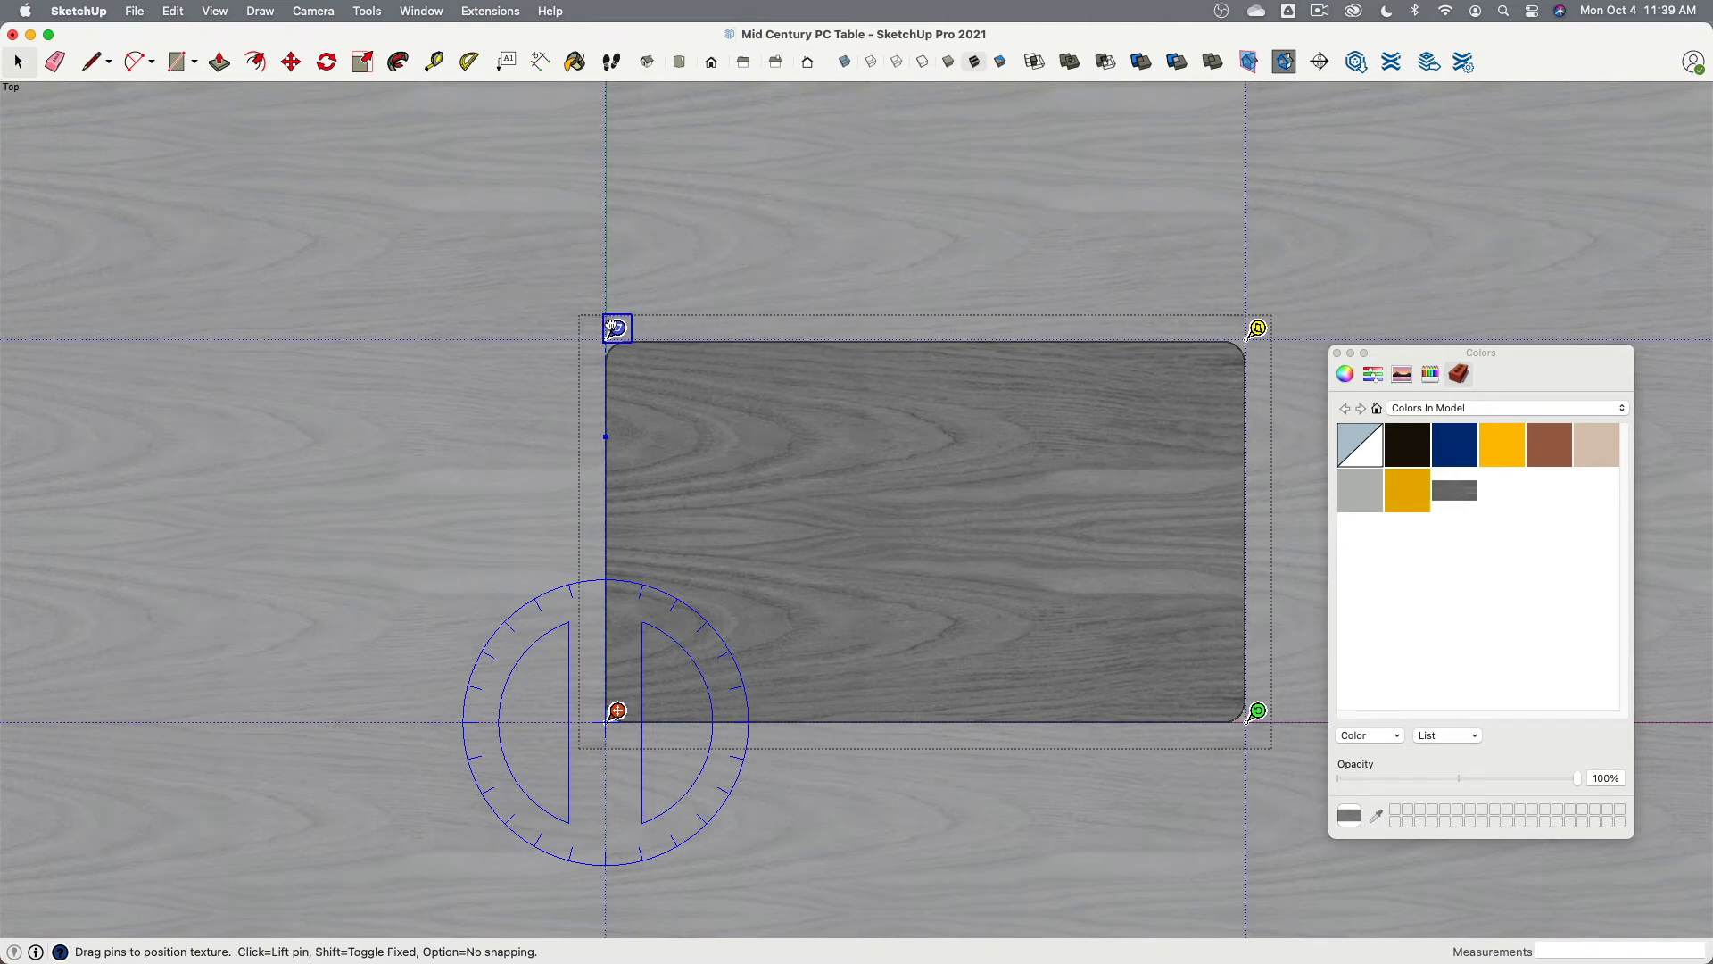
pyautogui.moveTo(612, 327); pyautogui.dragTo(606, 519)
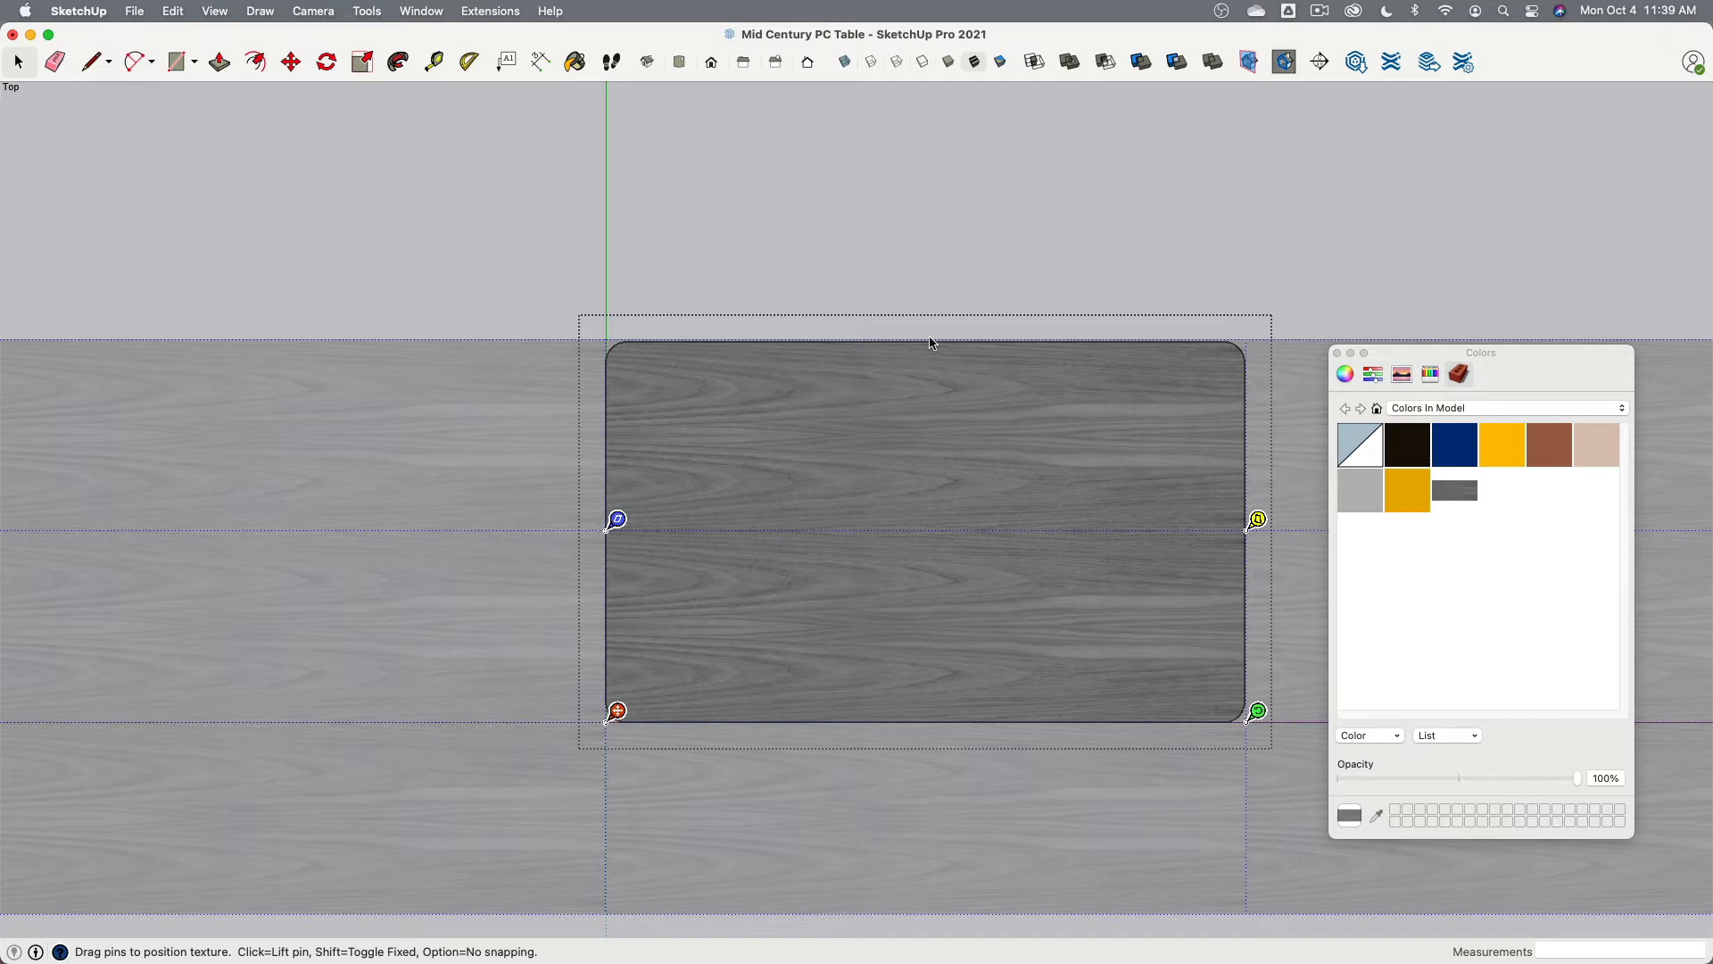
pyautogui.scroll(5, 930, 344)
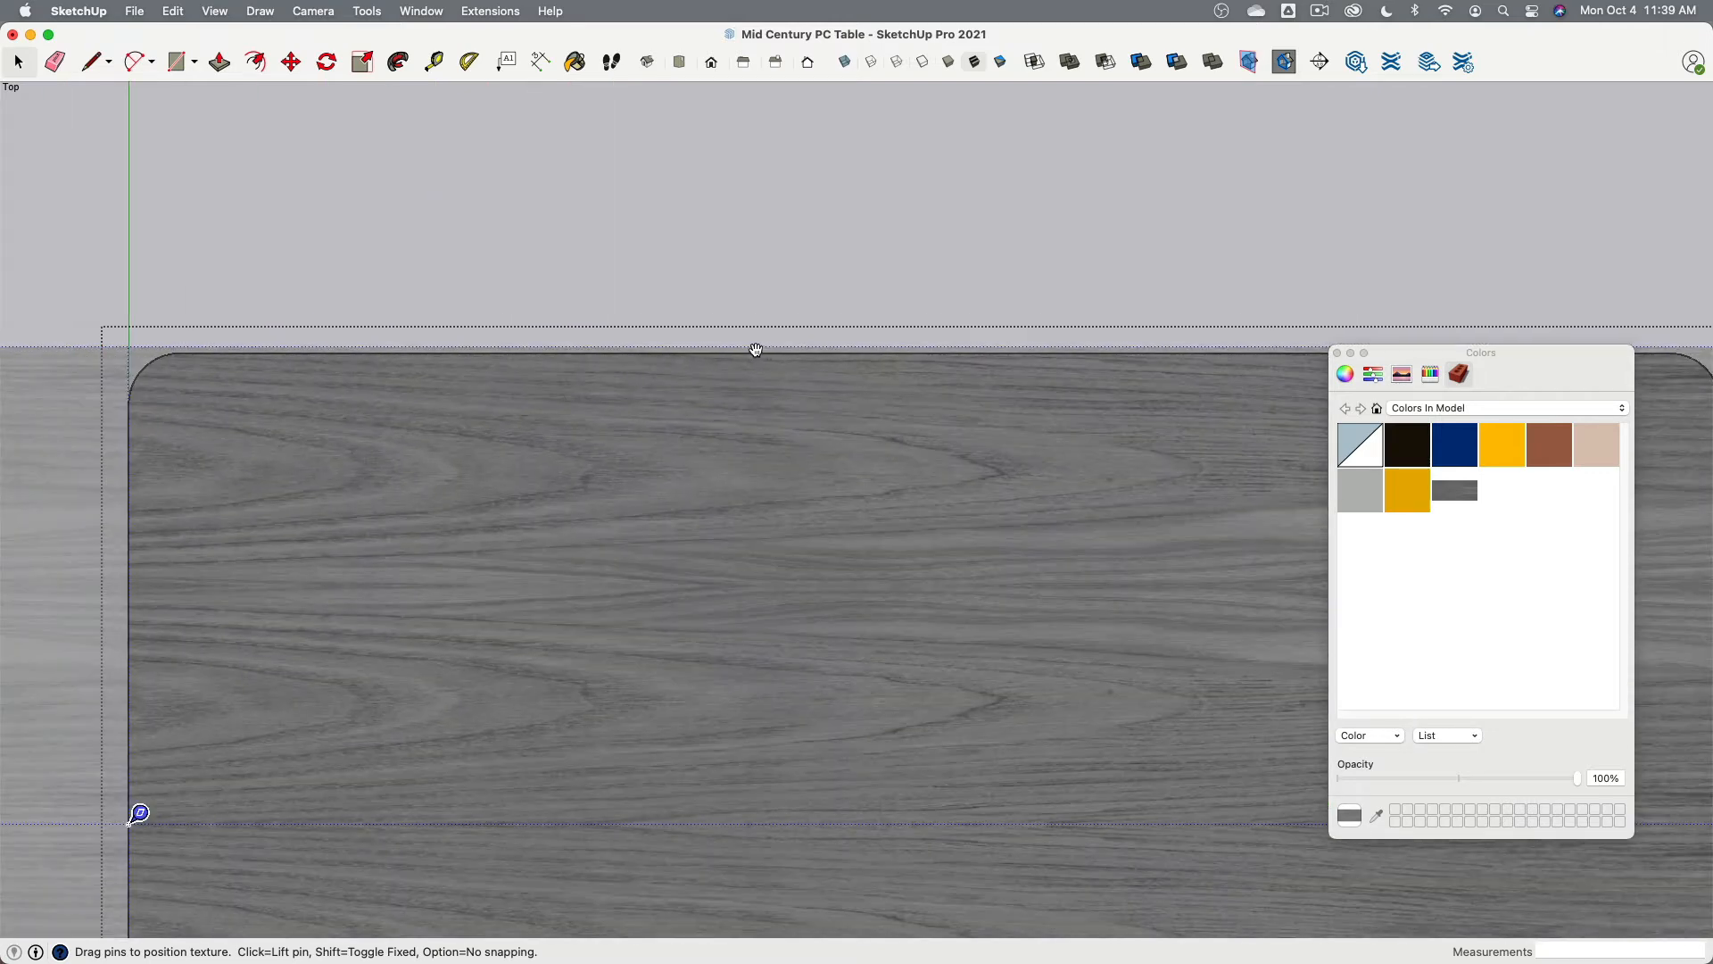
pyautogui.scroll(-5, 756, 350)
pyautogui.click(605, 225)
pyautogui.click(607, 227)
pyautogui.moveTo(362, 630); pyautogui.dragTo(986, 669, button='middle')
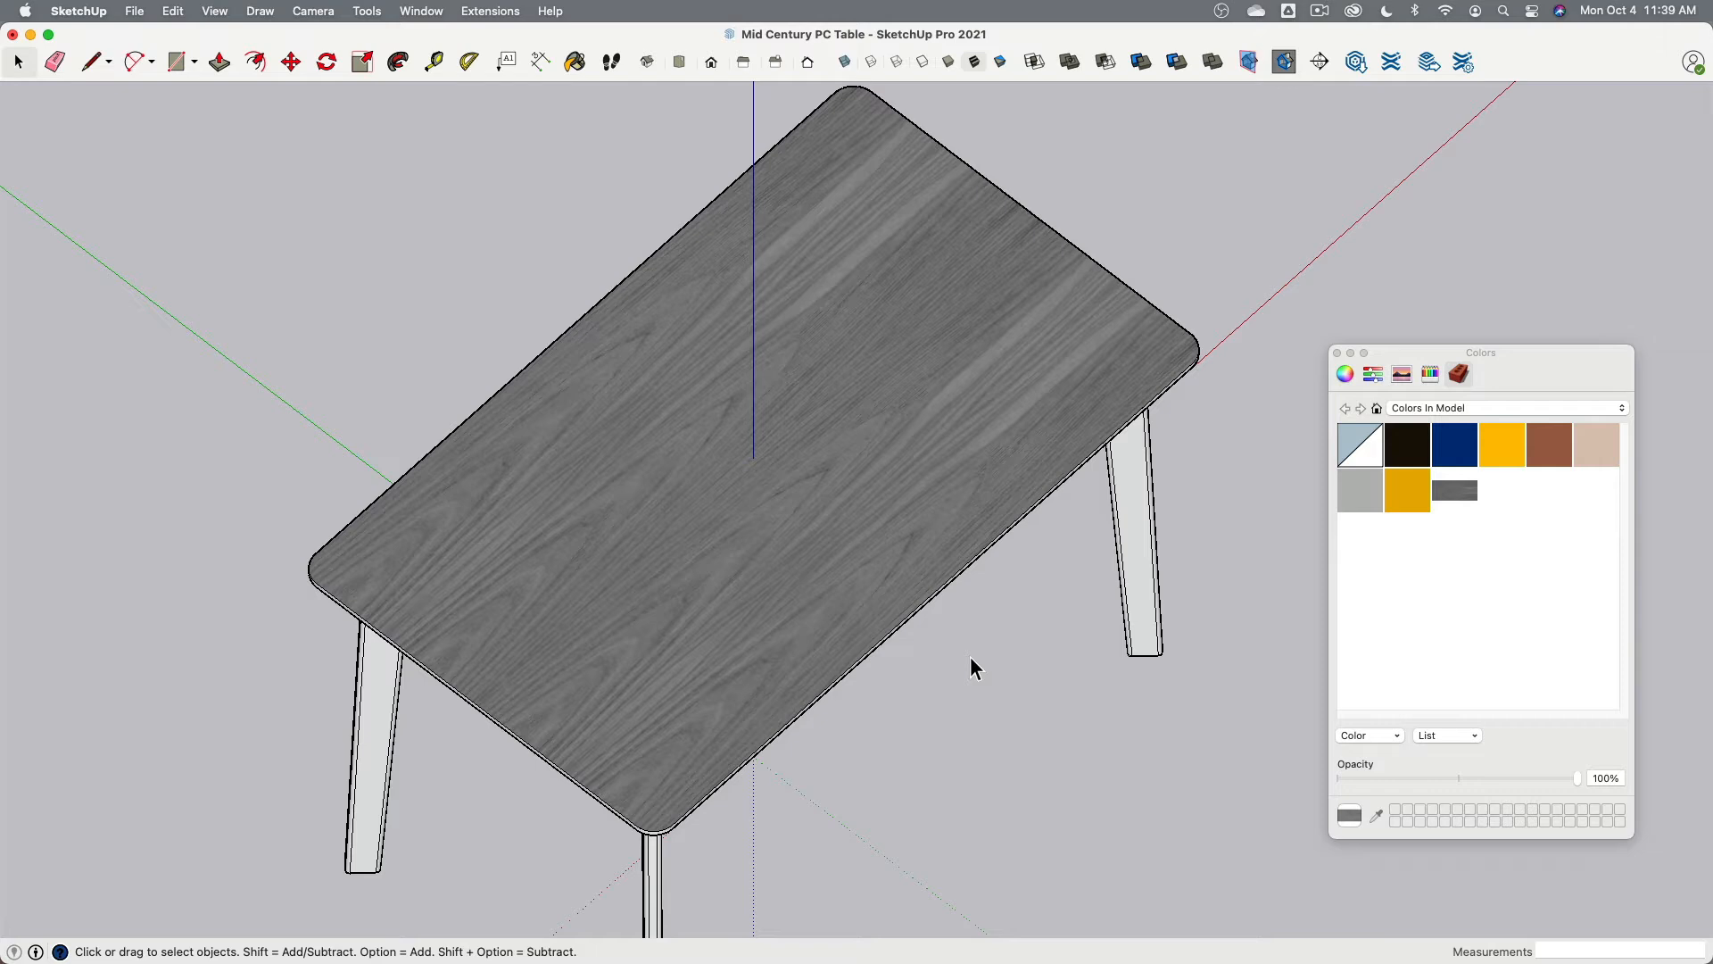
pyautogui.moveTo(971, 685); pyautogui.dragTo(751, 614, button='middle')
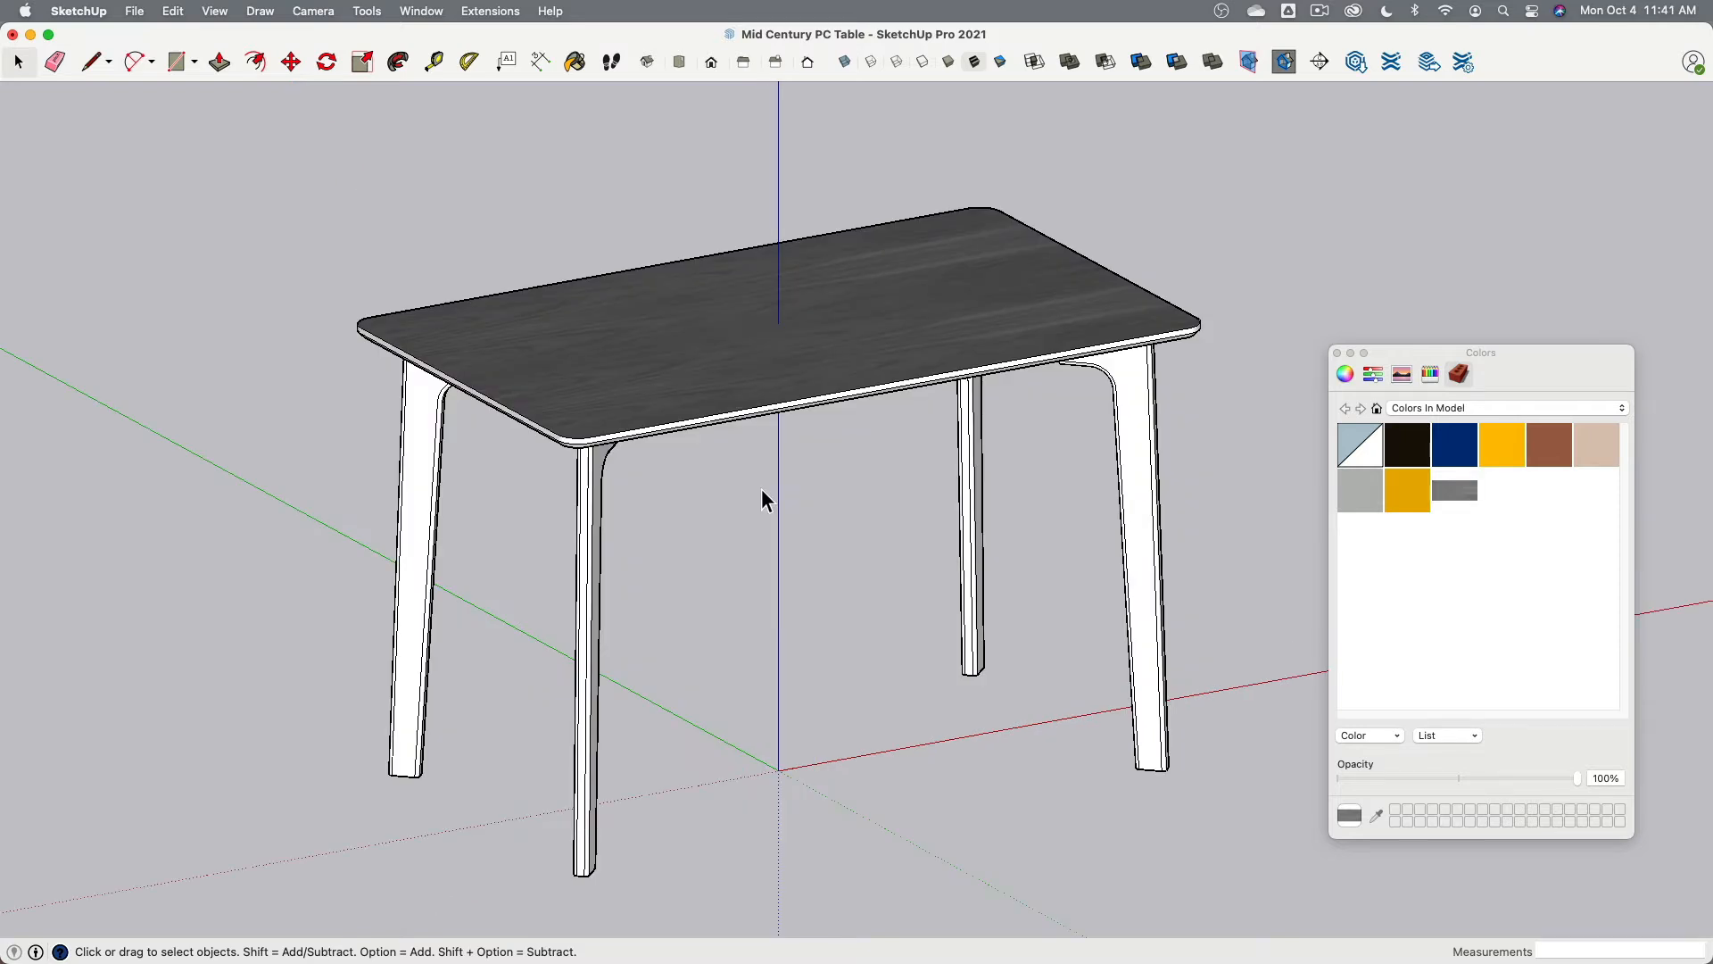
# Step: Open the tabletop group and examine its edge and bevel faces, veneered top face and underside for the material split
pyautogui.scroll(6, 598, 437)
pyautogui.moveTo(589, 453); pyautogui.dragTo(632, 401, button='middle')
pyautogui.doubleClick(568, 403)
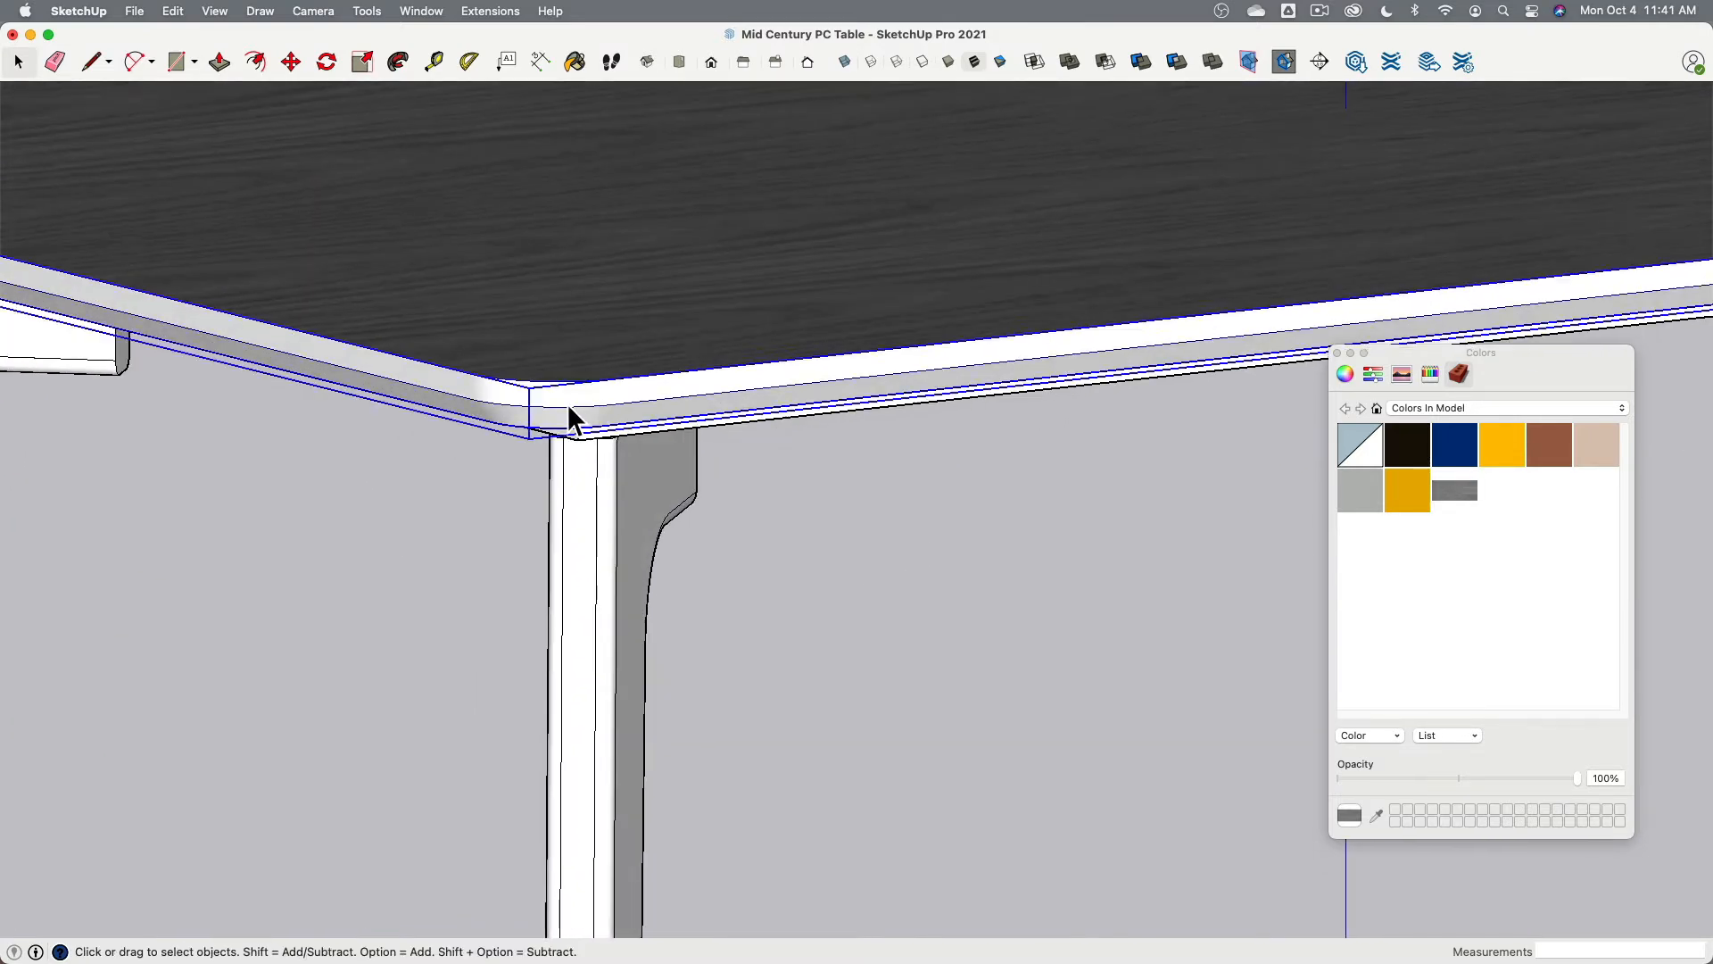
pyautogui.click(560, 400)
pyautogui.keyDown('shift'); pyautogui.click(559, 421); pyautogui.keyUp('shift')
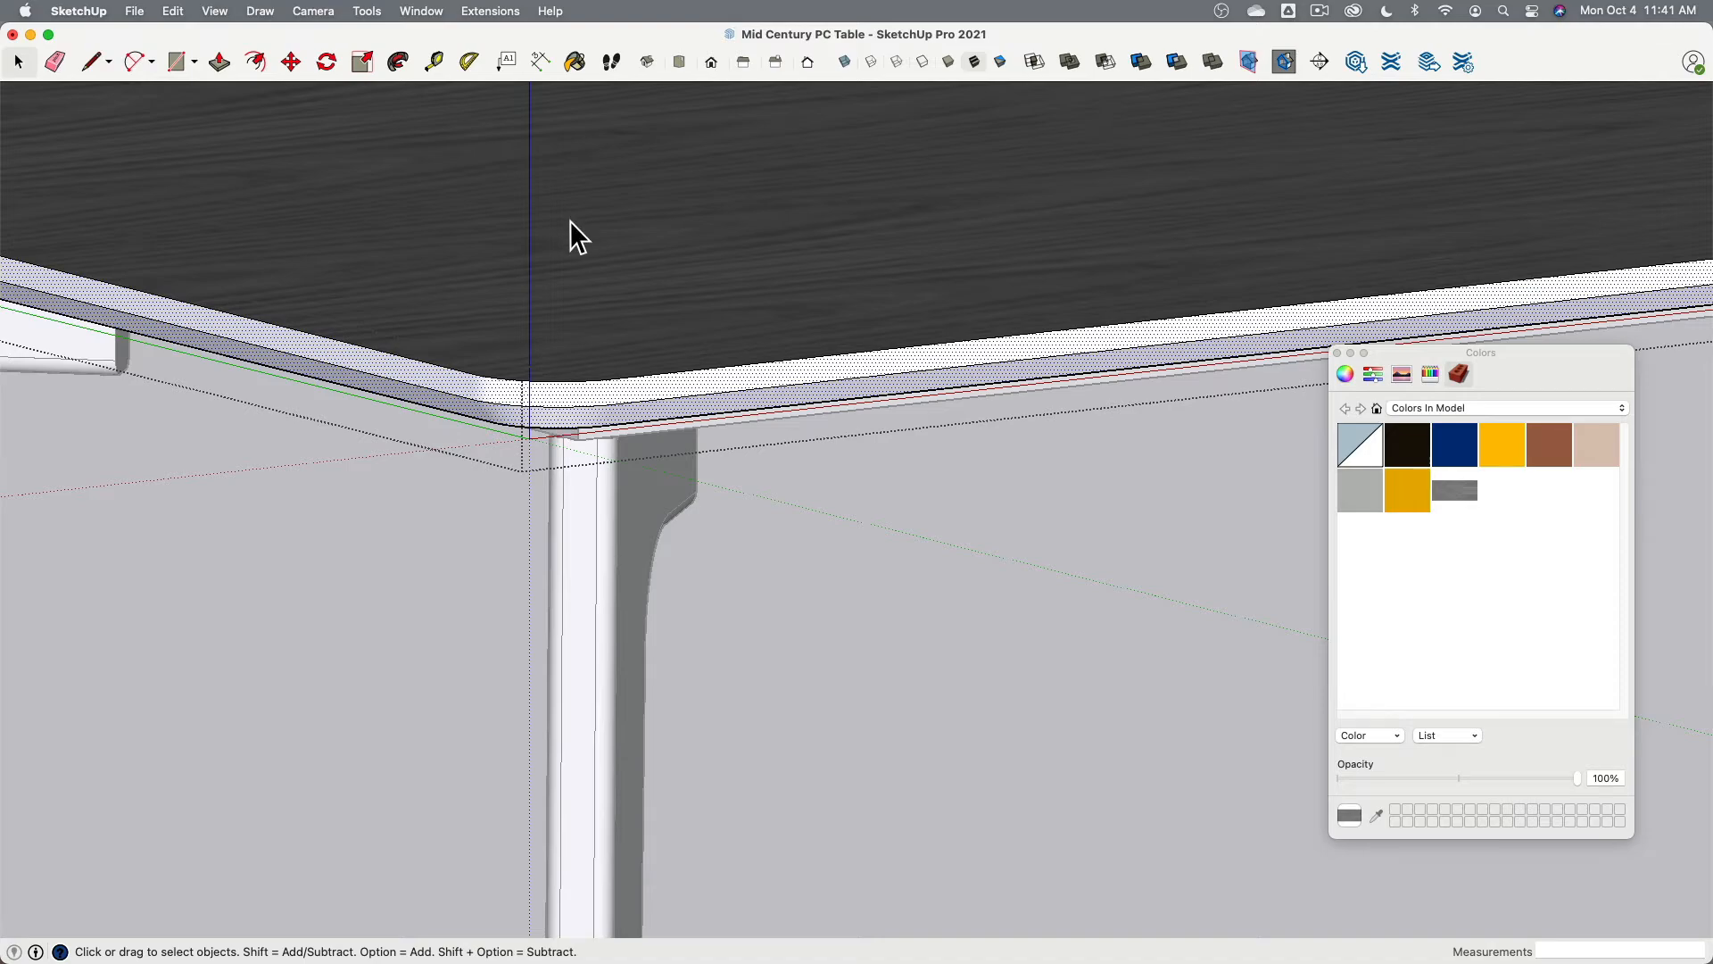
pyautogui.moveTo(574, 233); pyautogui.dragTo(589, 398, button='middle')
pyautogui.click(587, 387)
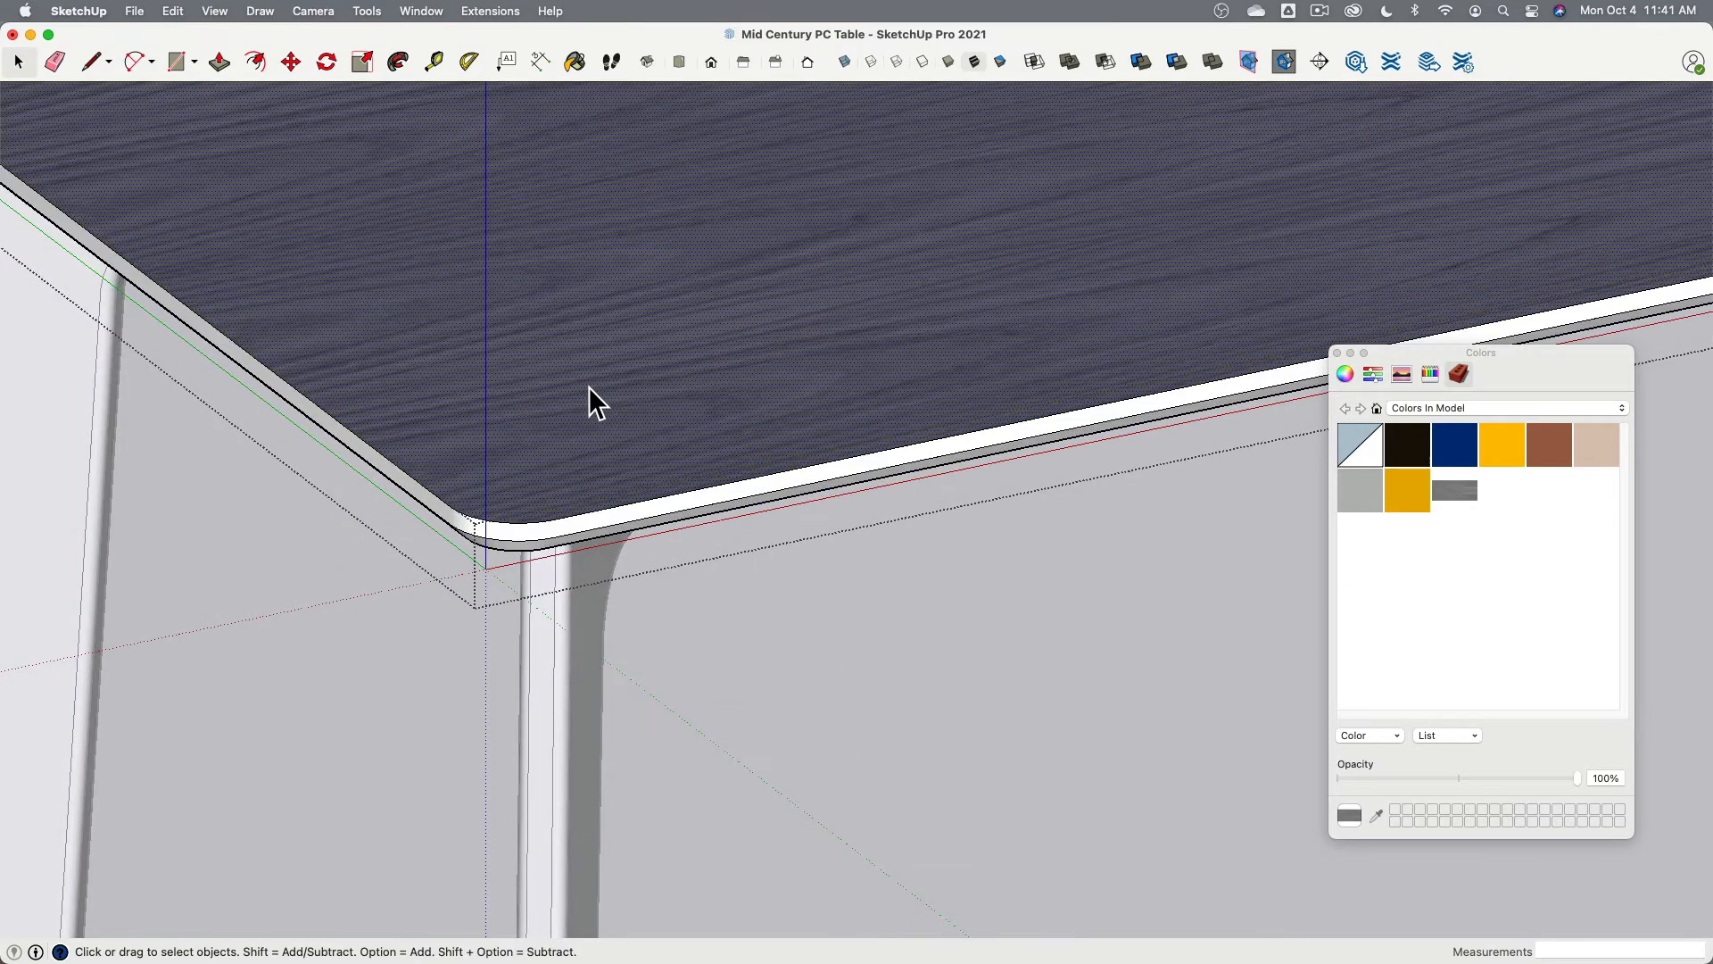
pyautogui.moveTo(688, 600); pyautogui.dragTo(631, 306, button='middle')
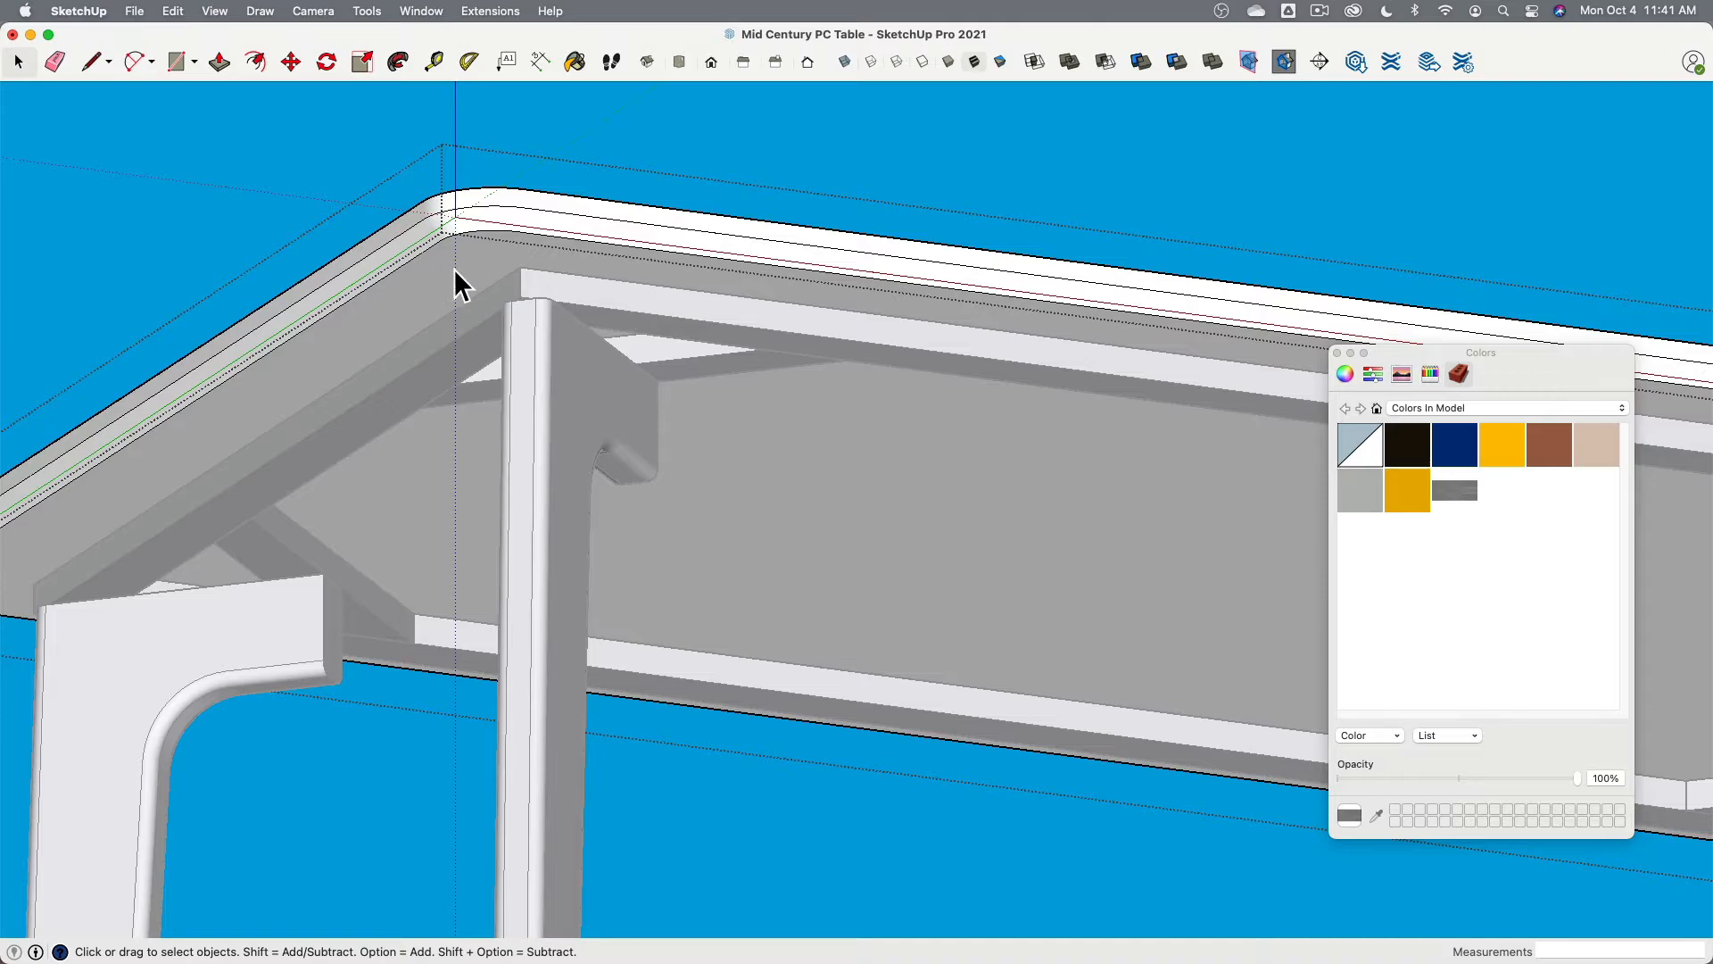
pyautogui.moveTo(479, 279); pyautogui.dragTo(1207, 539, button='middle')
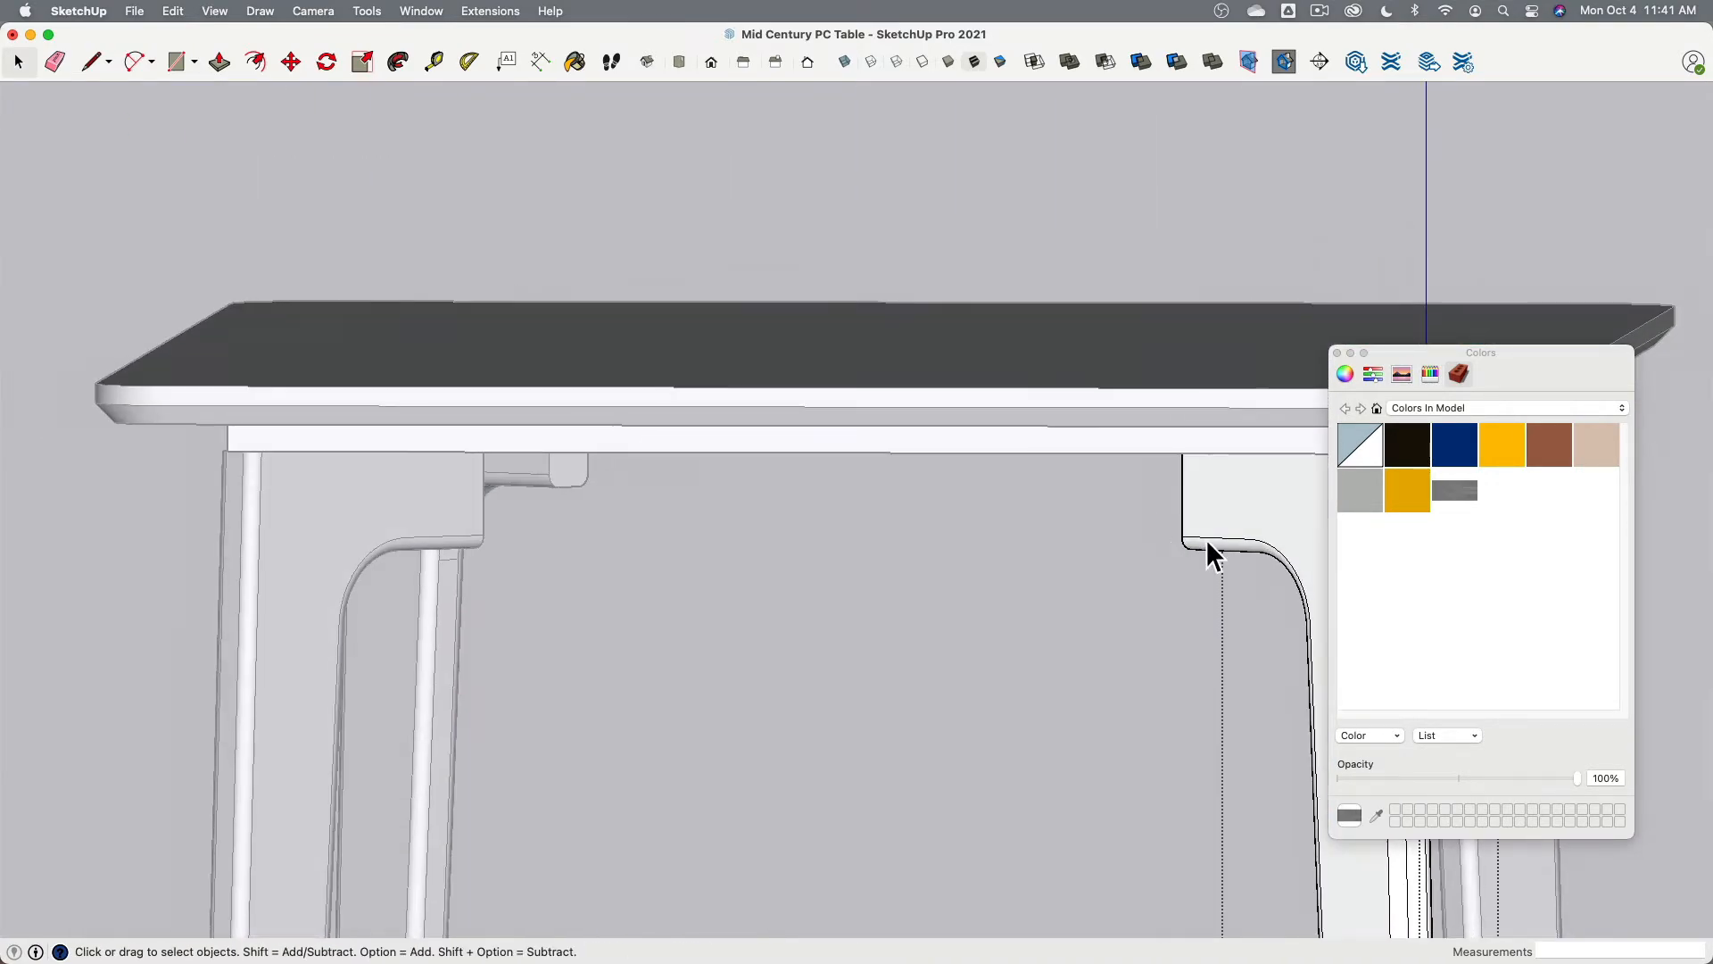
pyautogui.moveTo(1300, 509); pyautogui.dragTo(705, 501, button='middle')
# Step: Switch to Chrome and open the texture catalog on the SketchUp Texture Club site
pyautogui.press('super+Tab')
pyautogui.press('super+Tab')
pyautogui.press('super+Tab')
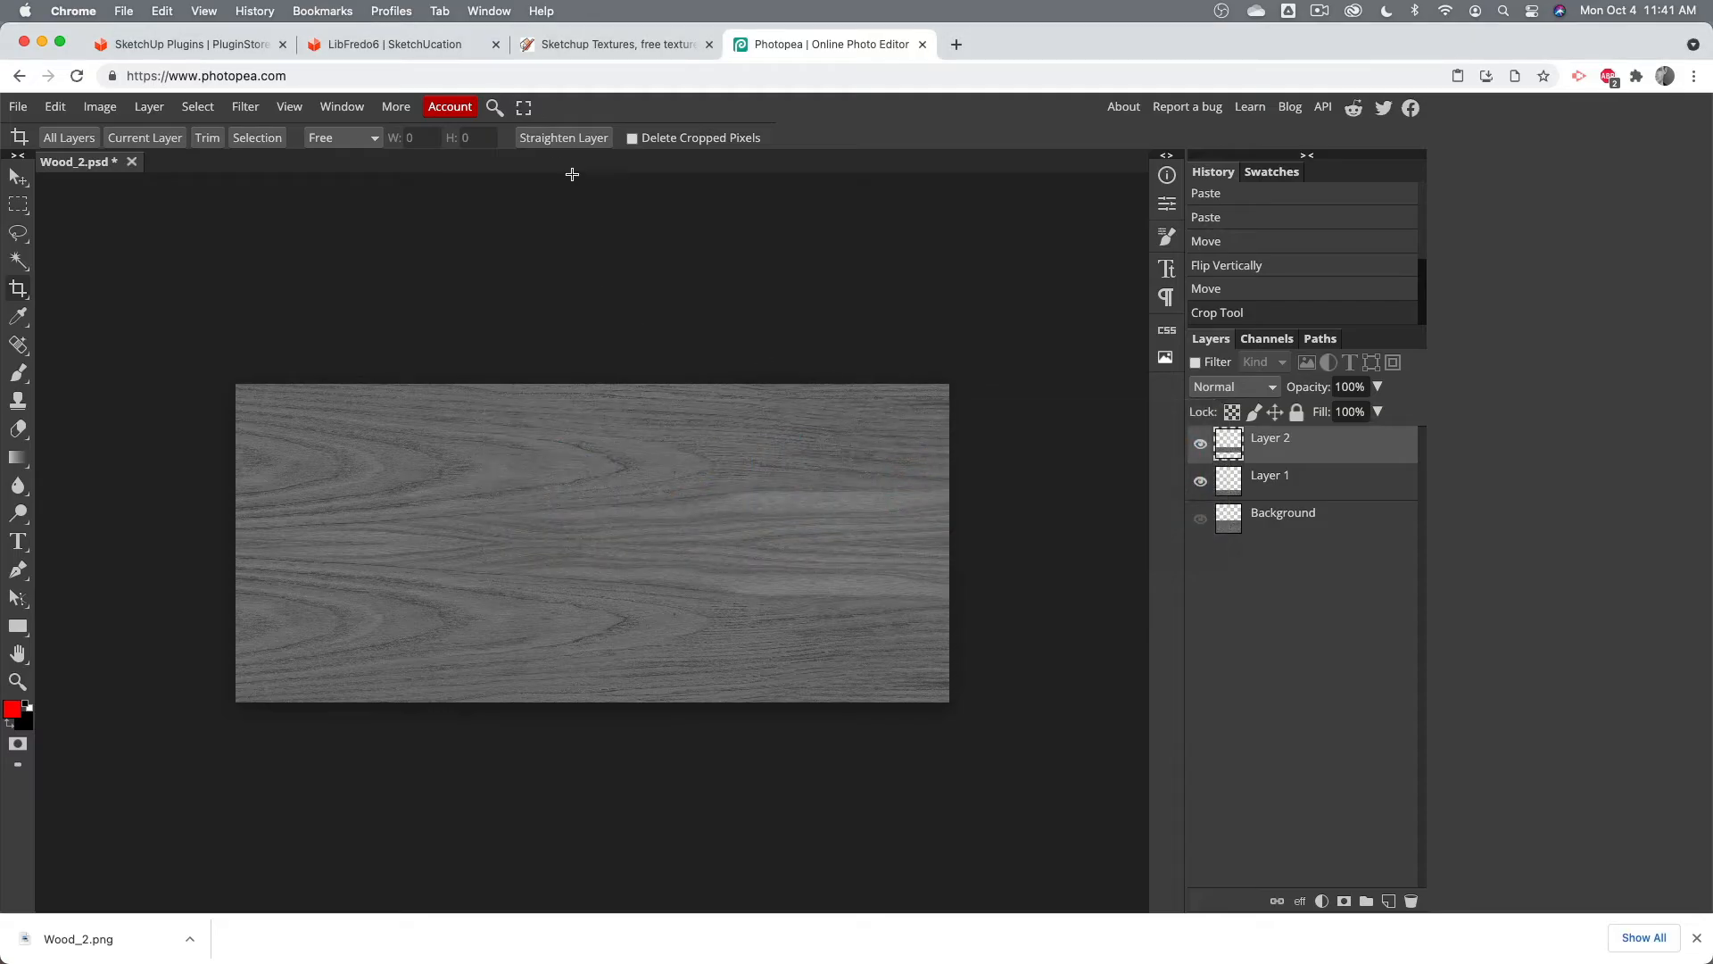
pyautogui.click(630, 47)
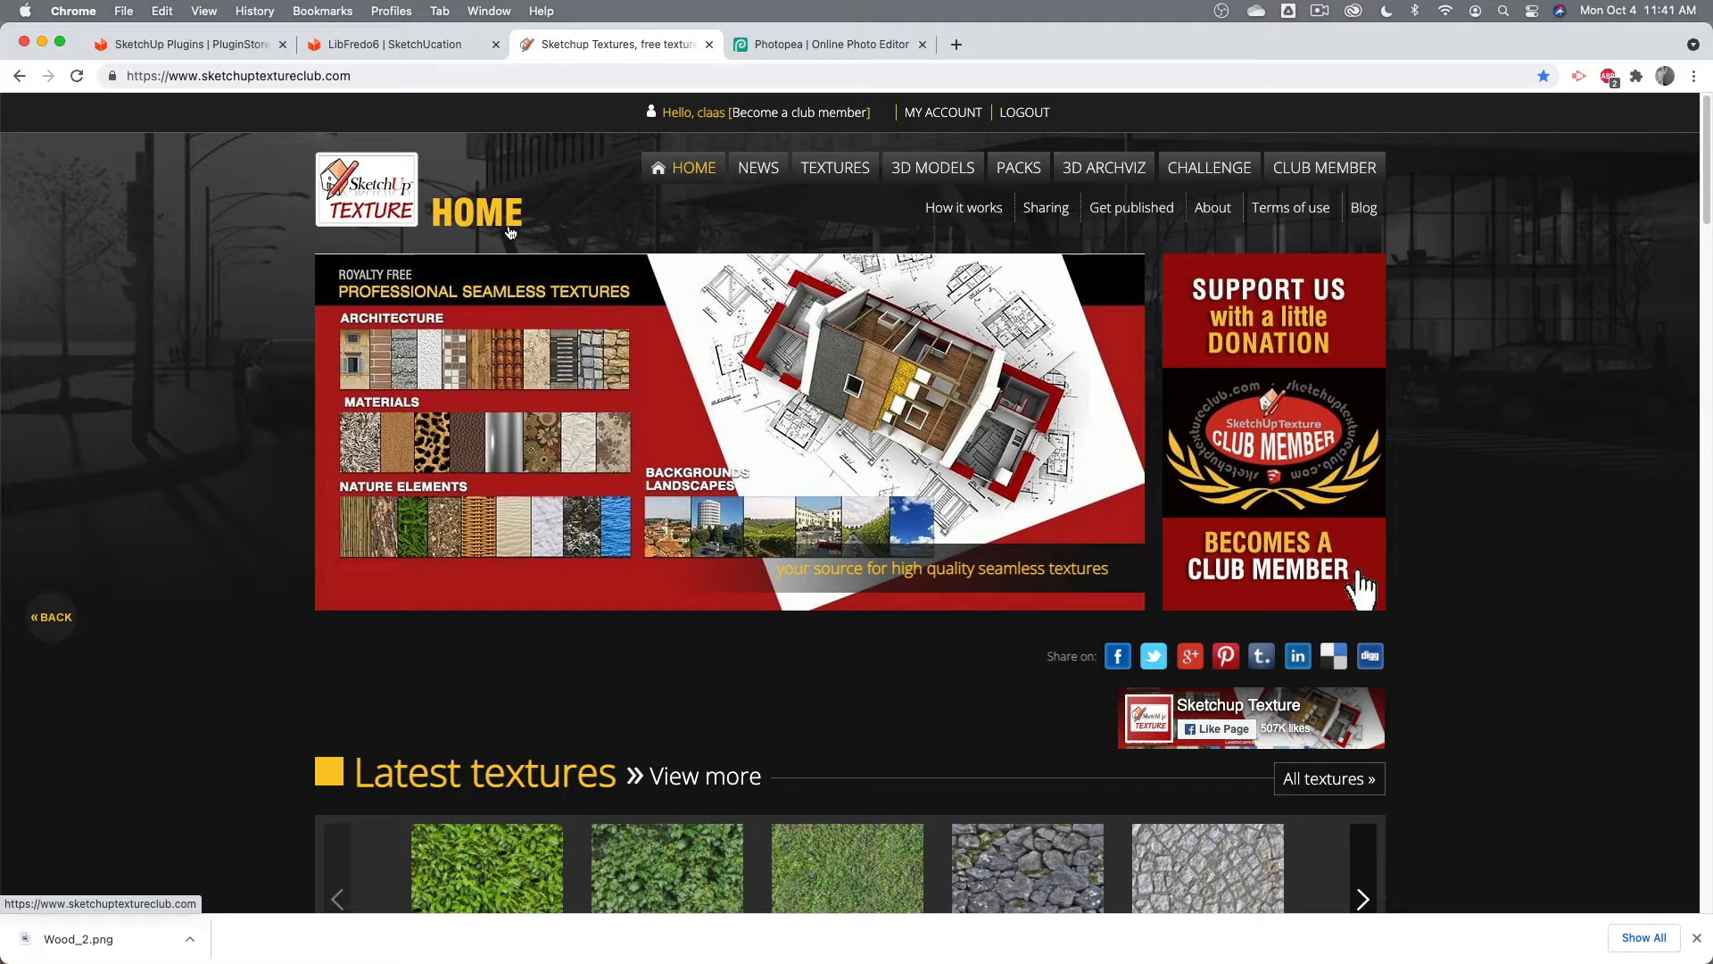
pyautogui.click(817, 180)
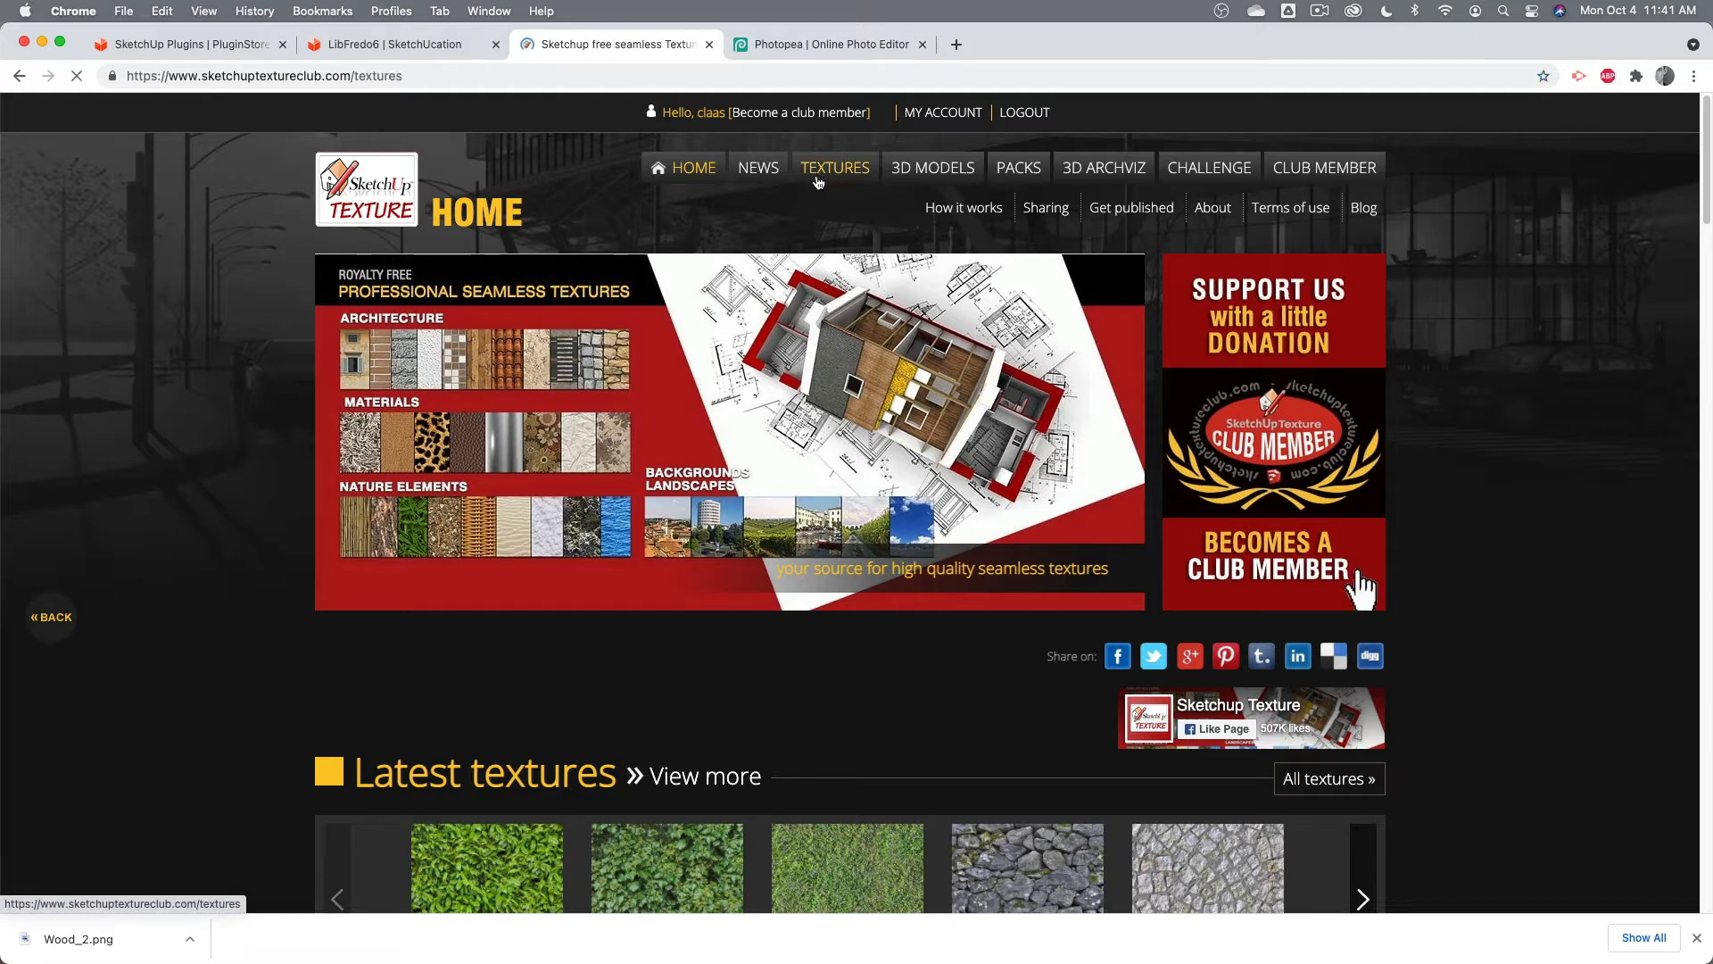
pyautogui.scroll(-10, 464, 425)
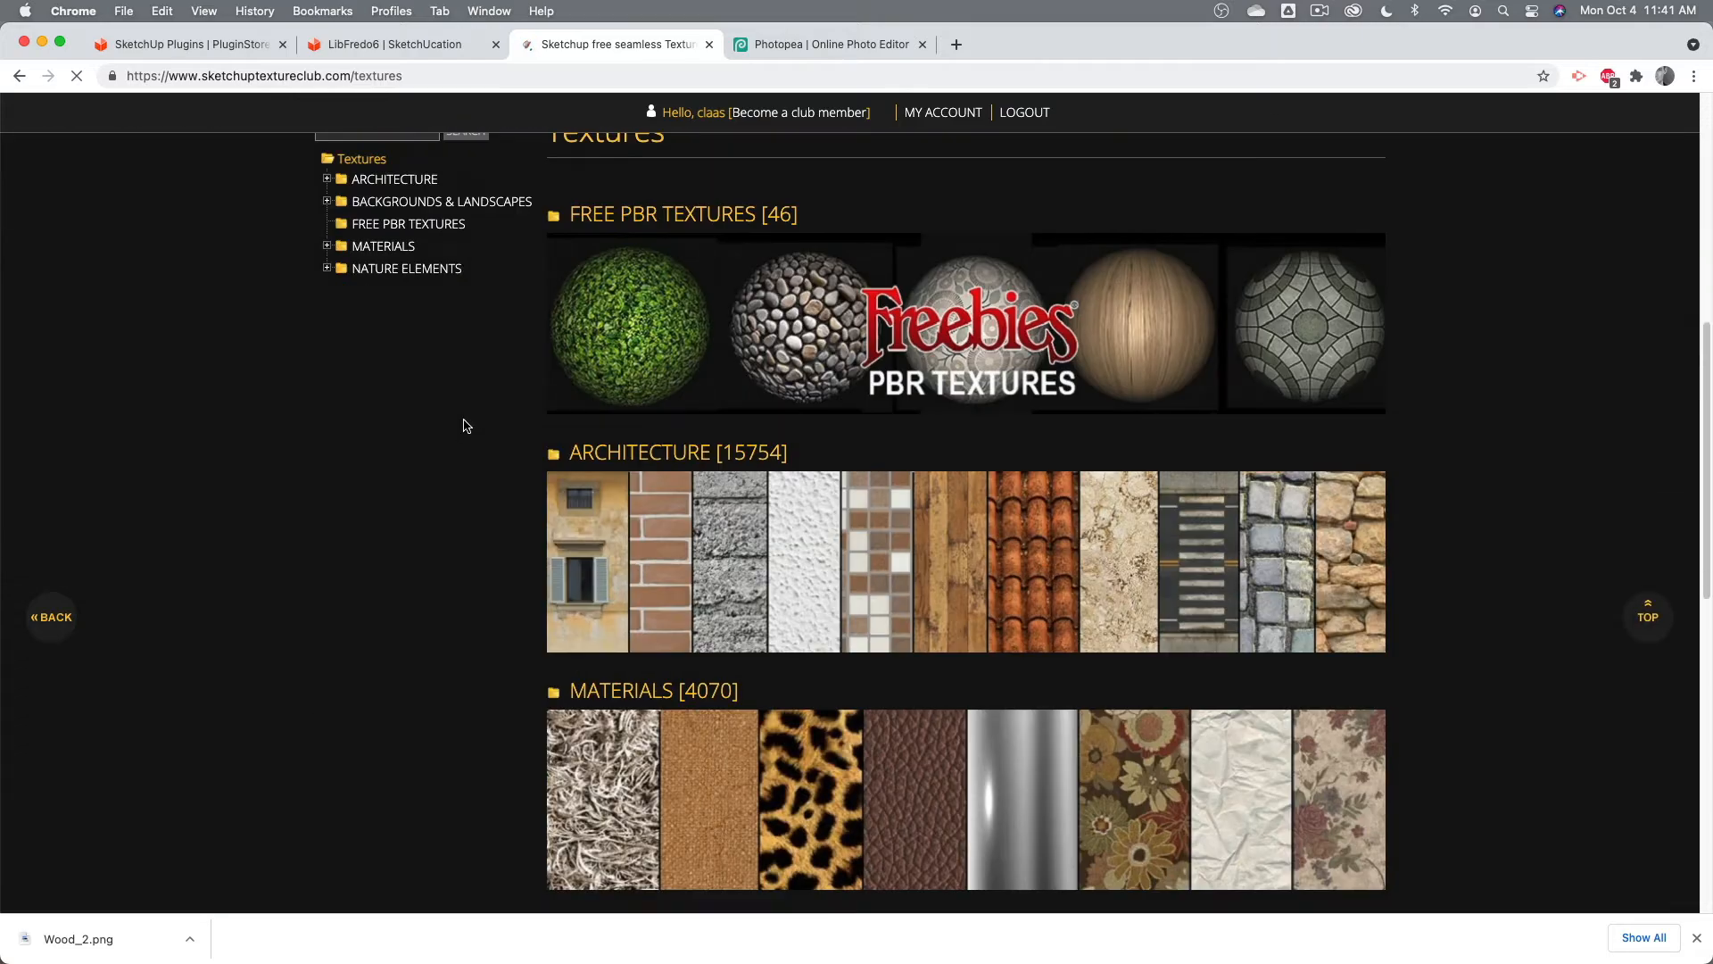
# Step: Browse the texture categories from Materials to Architecture, Wood, and open the Plywood textures
pyautogui.click(383, 246)
pyautogui.scroll(-6, 402, 298)
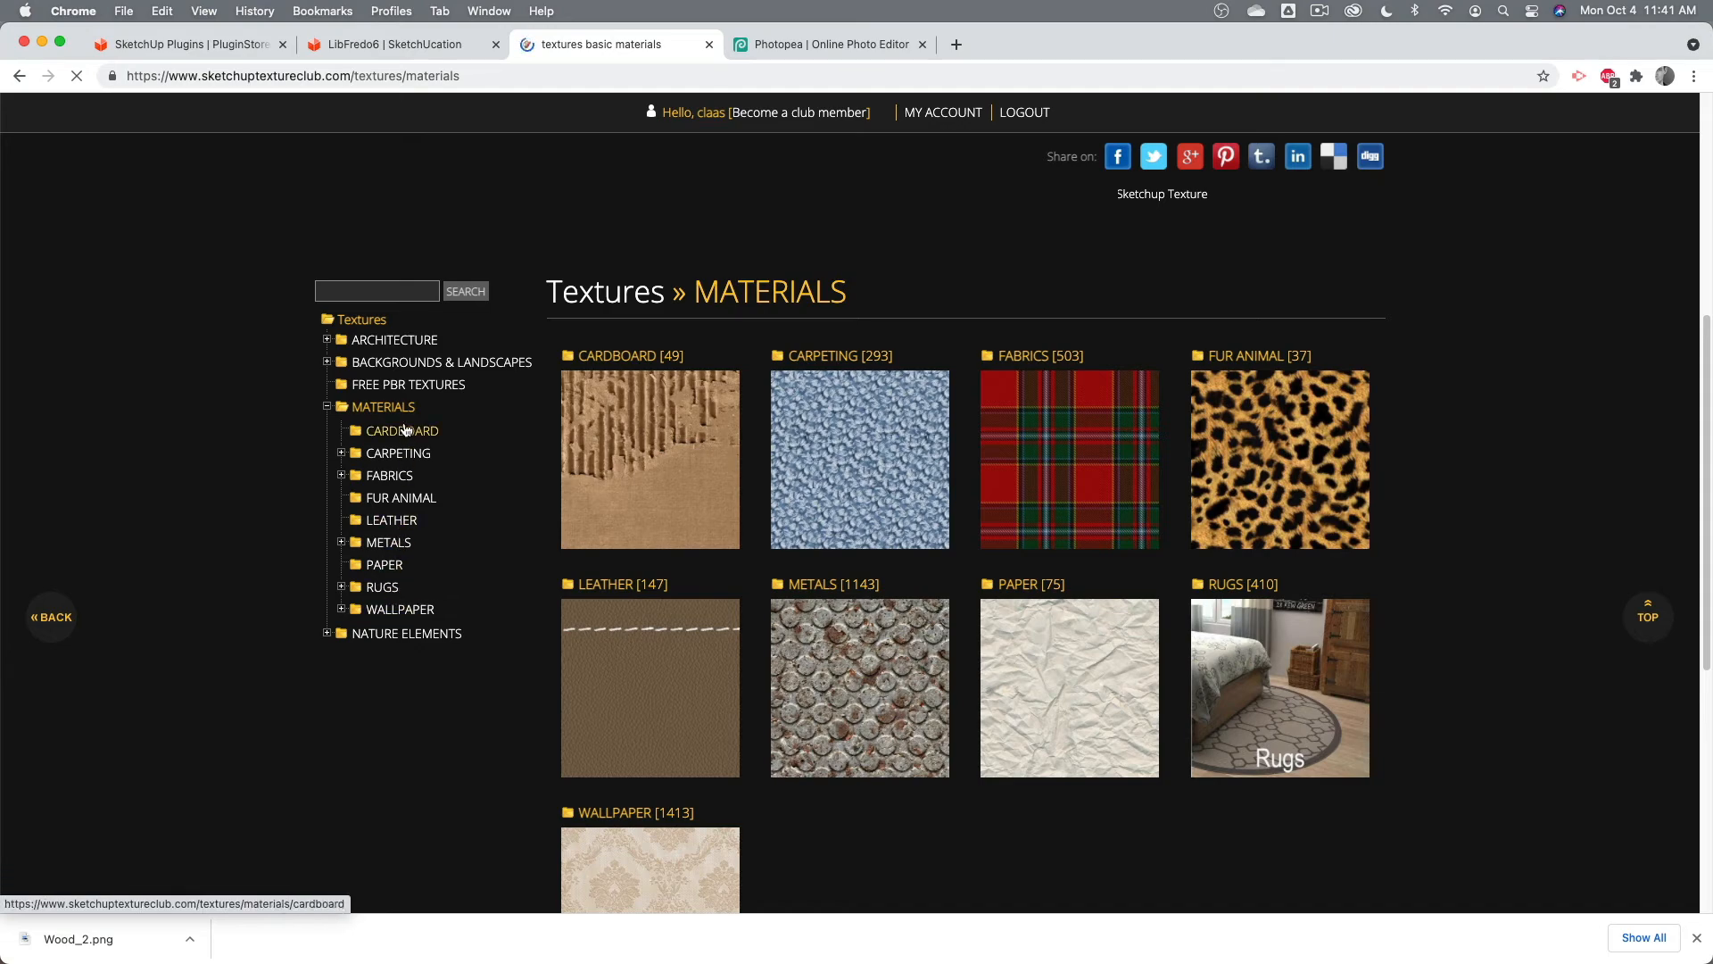
pyautogui.click(395, 339)
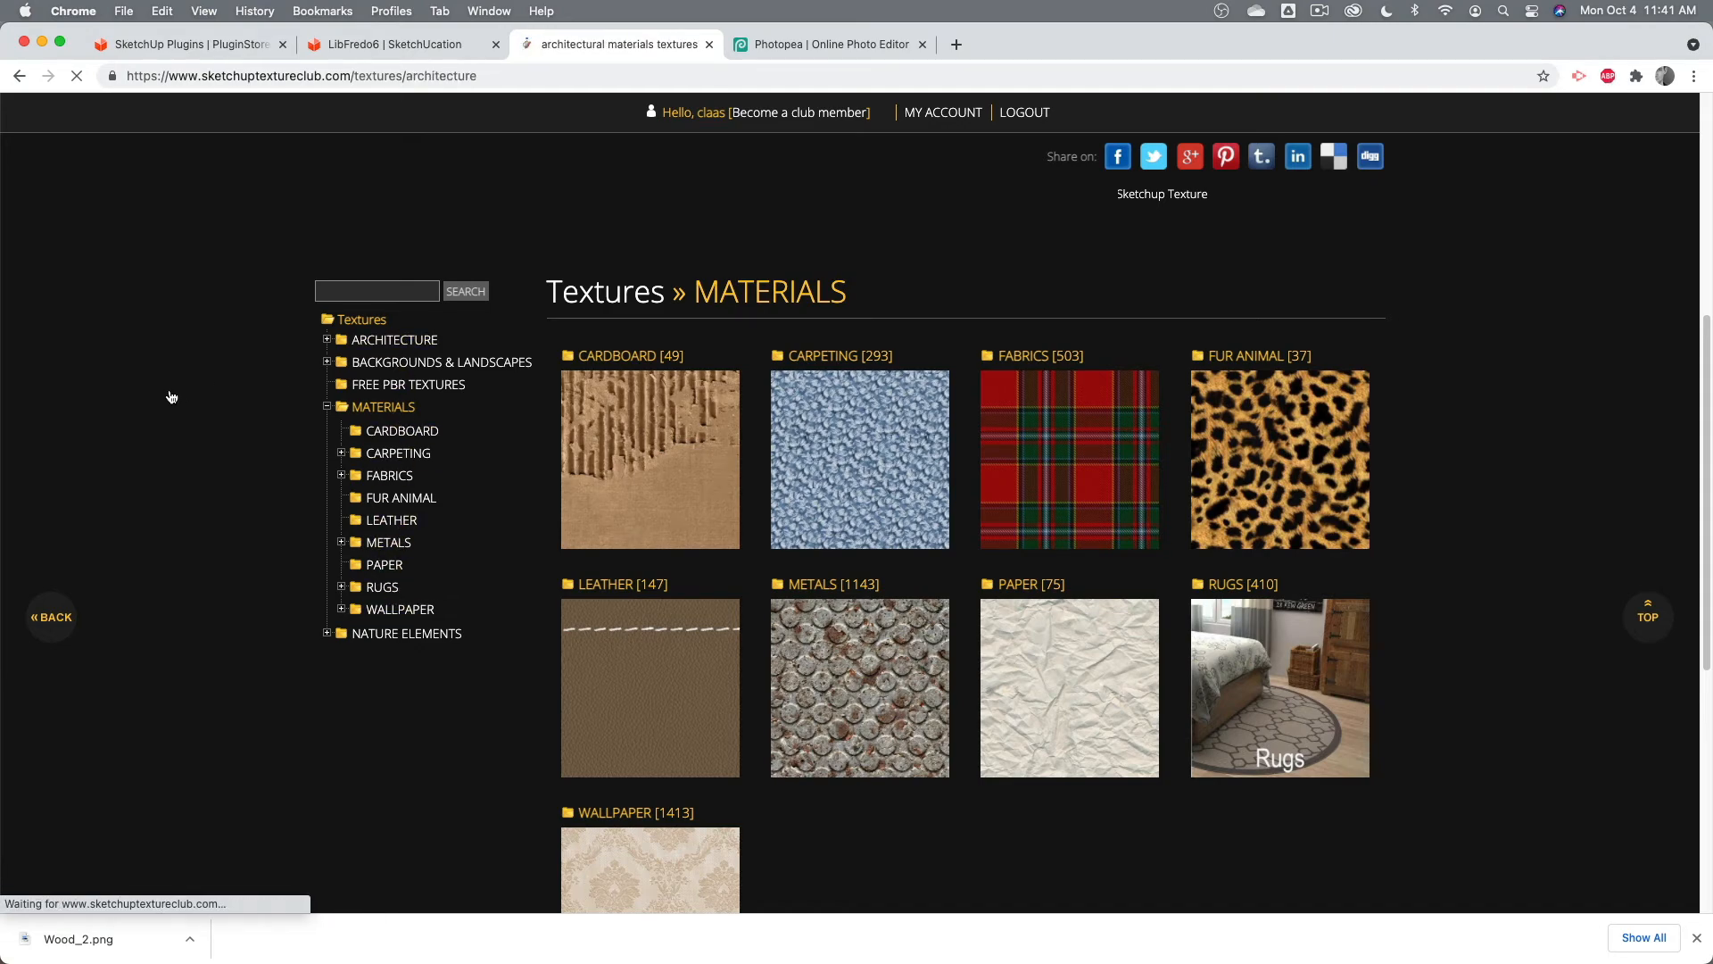
pyautogui.scroll(-8, 172, 395)
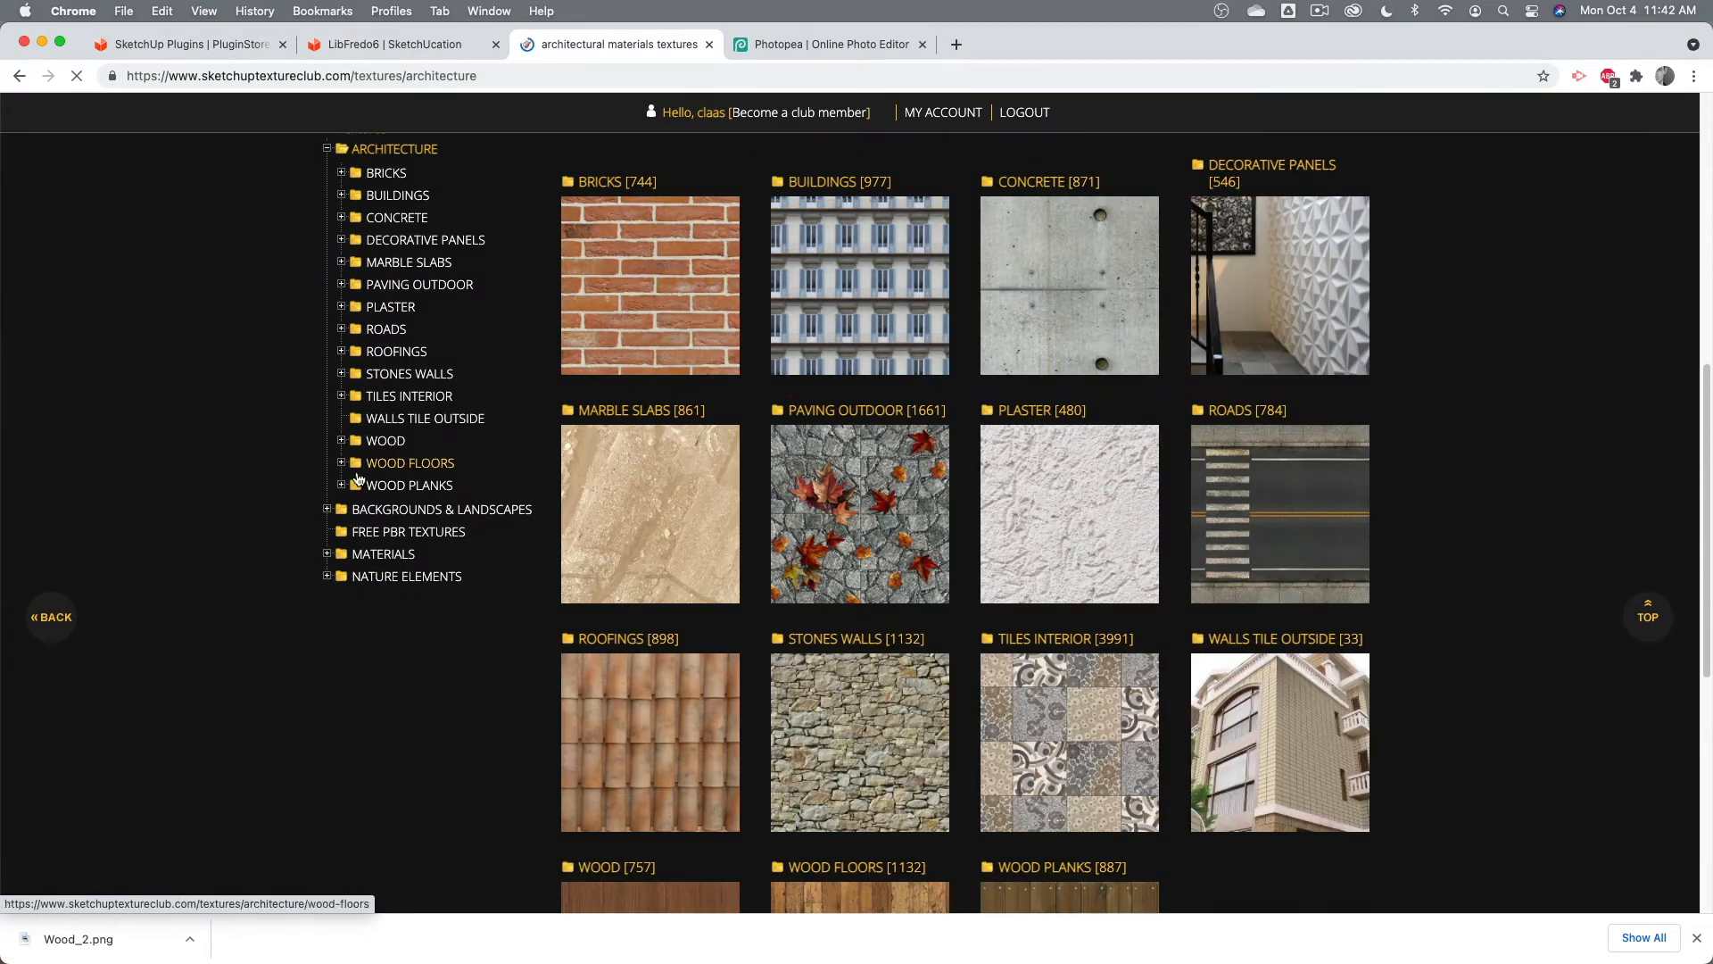
pyautogui.click(376, 446)
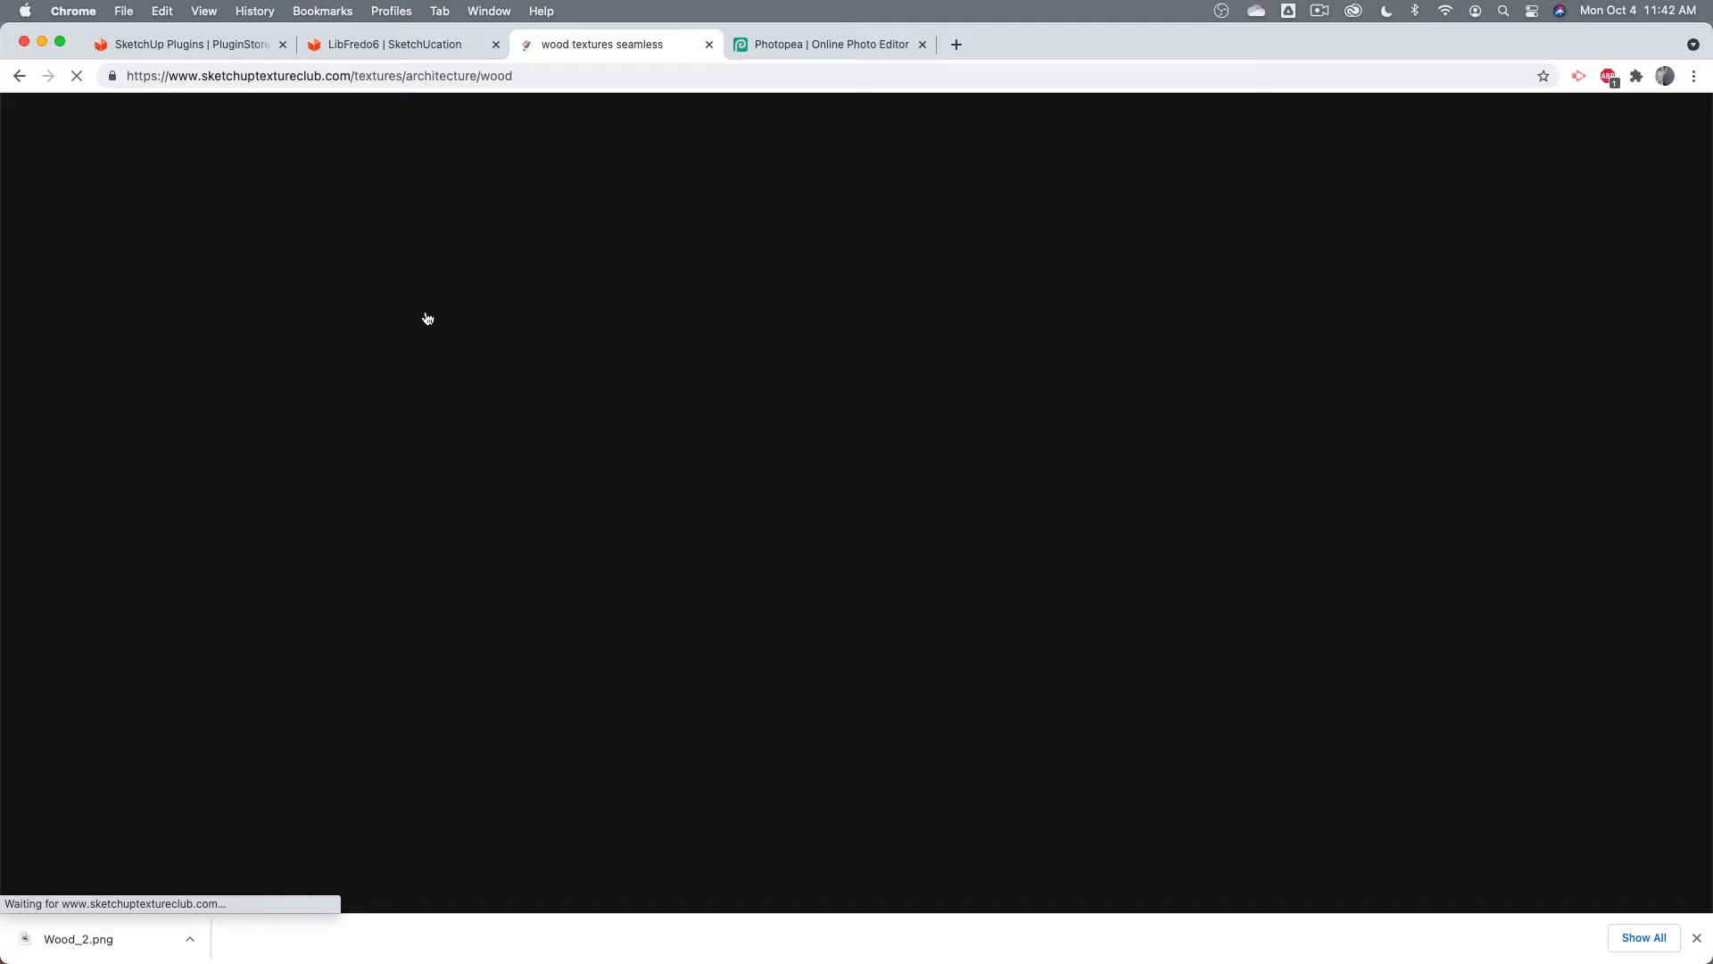
pyautogui.scroll(-5, 645, 337)
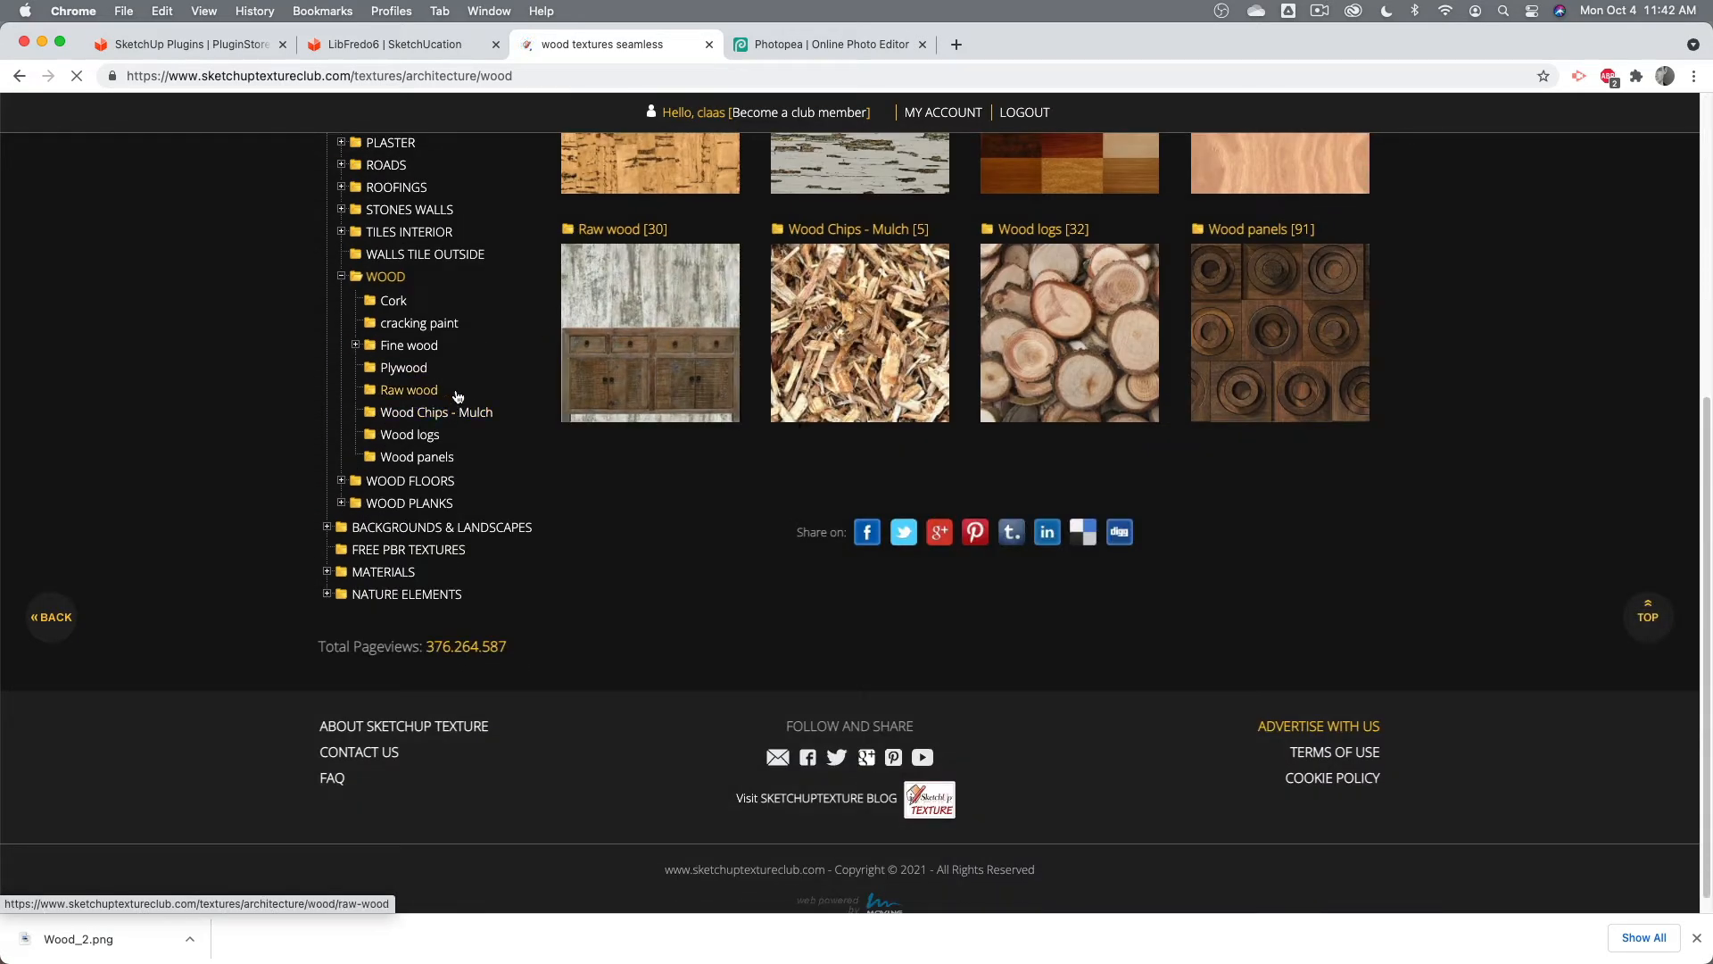
pyautogui.click(402, 369)
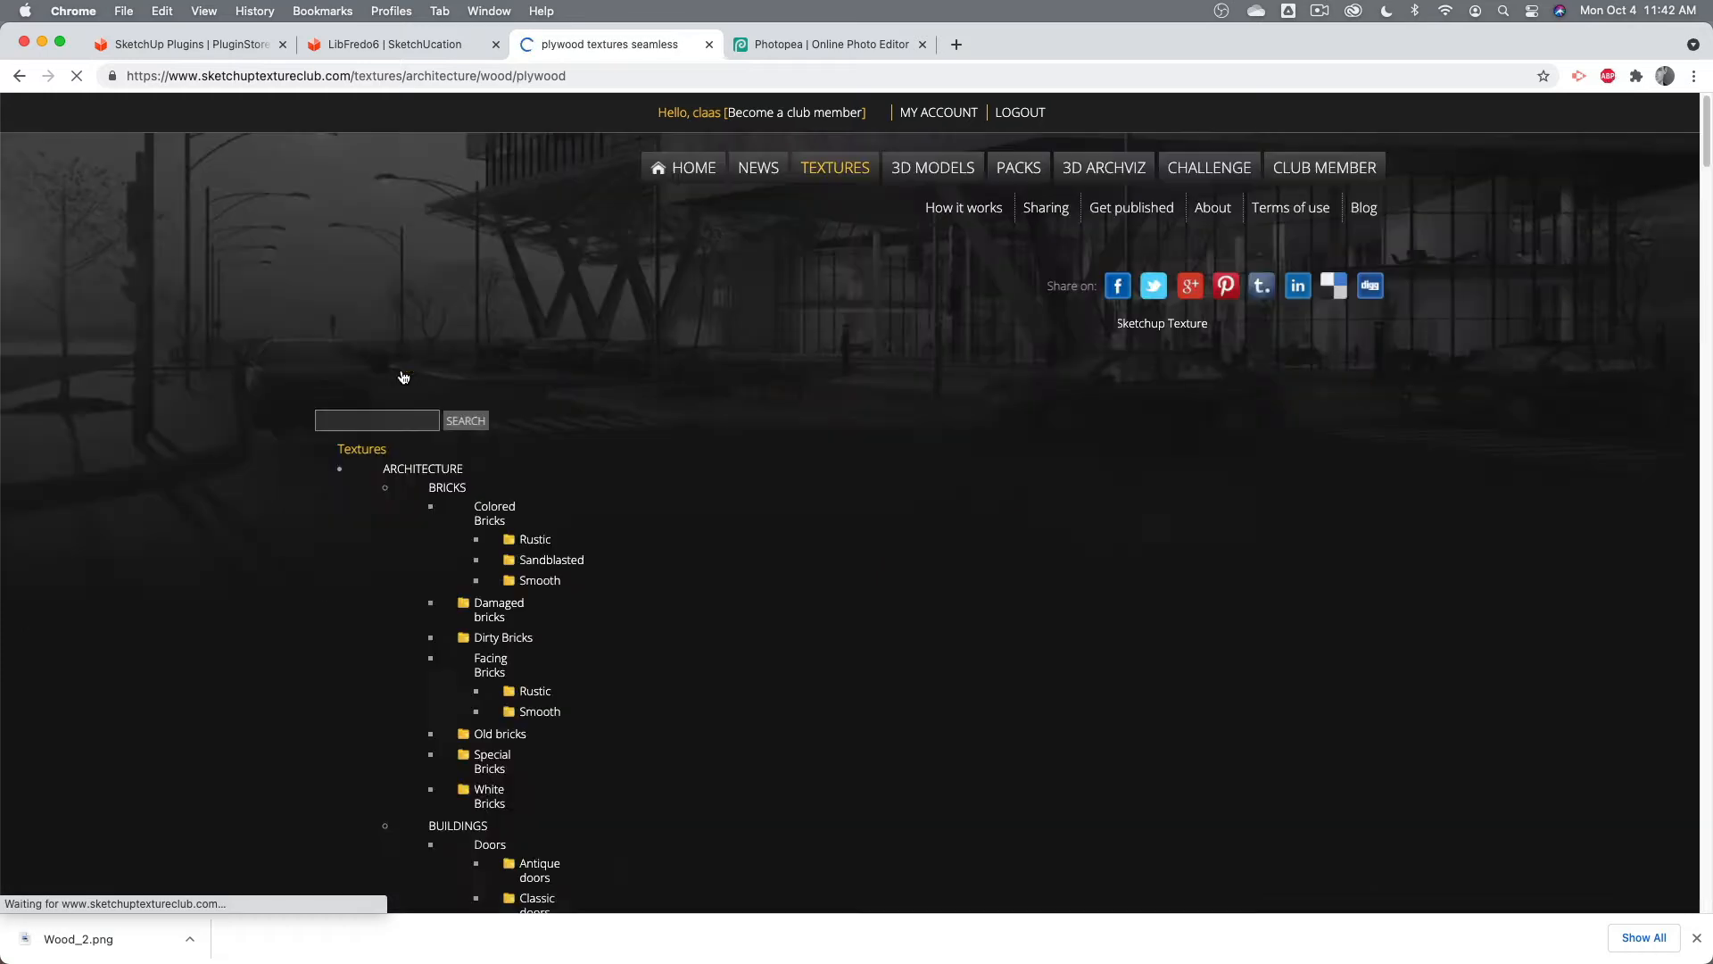
pyautogui.scroll(-5, 514, 350)
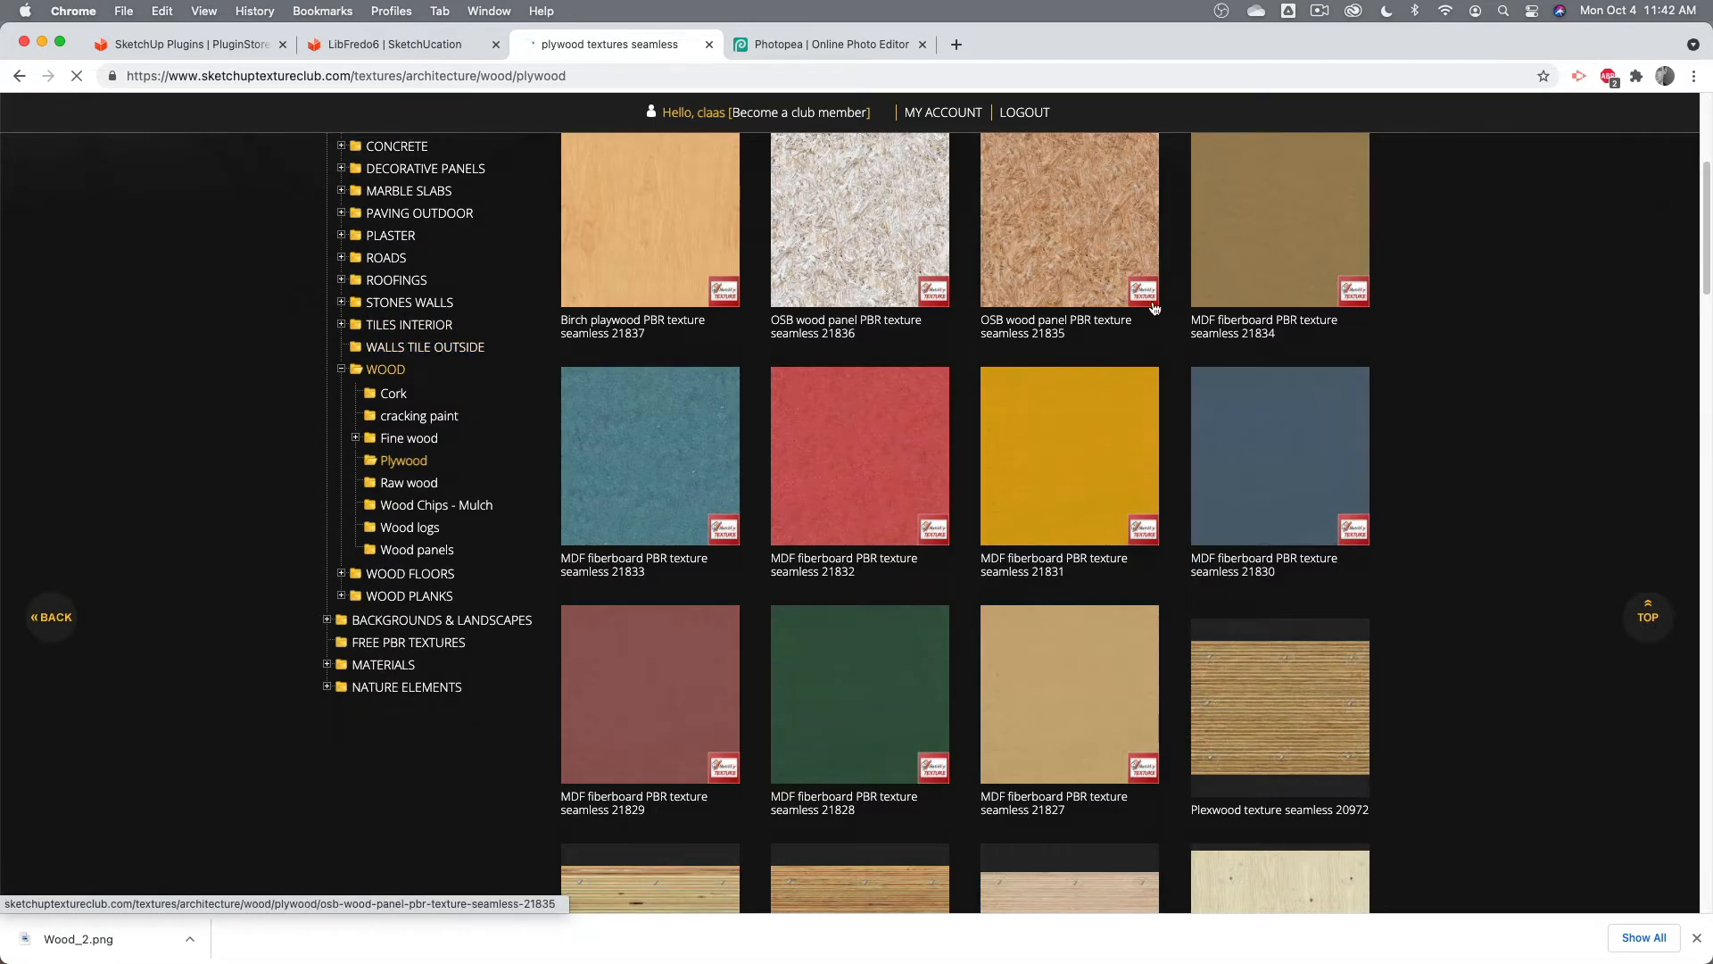
# Step: Look over the page for OSB wood panel PBR texture seamless 21835 and return to the plywood texture list
pyautogui.click(1063, 271)
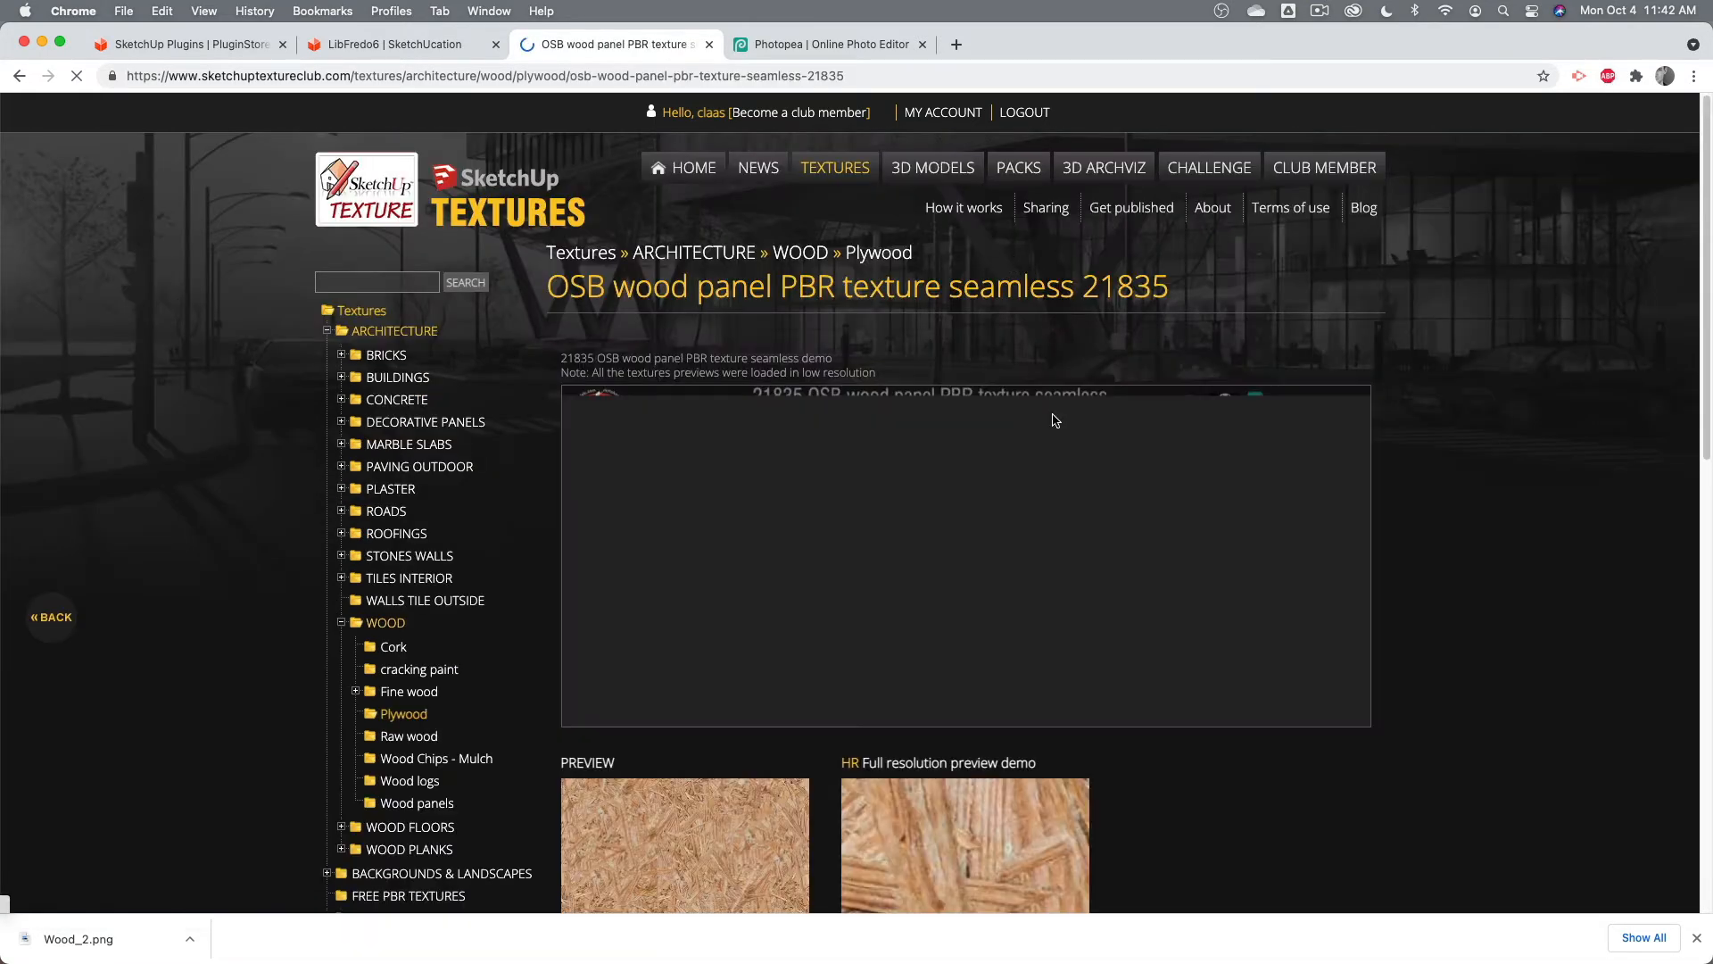
pyautogui.scroll(-3, 878, 483)
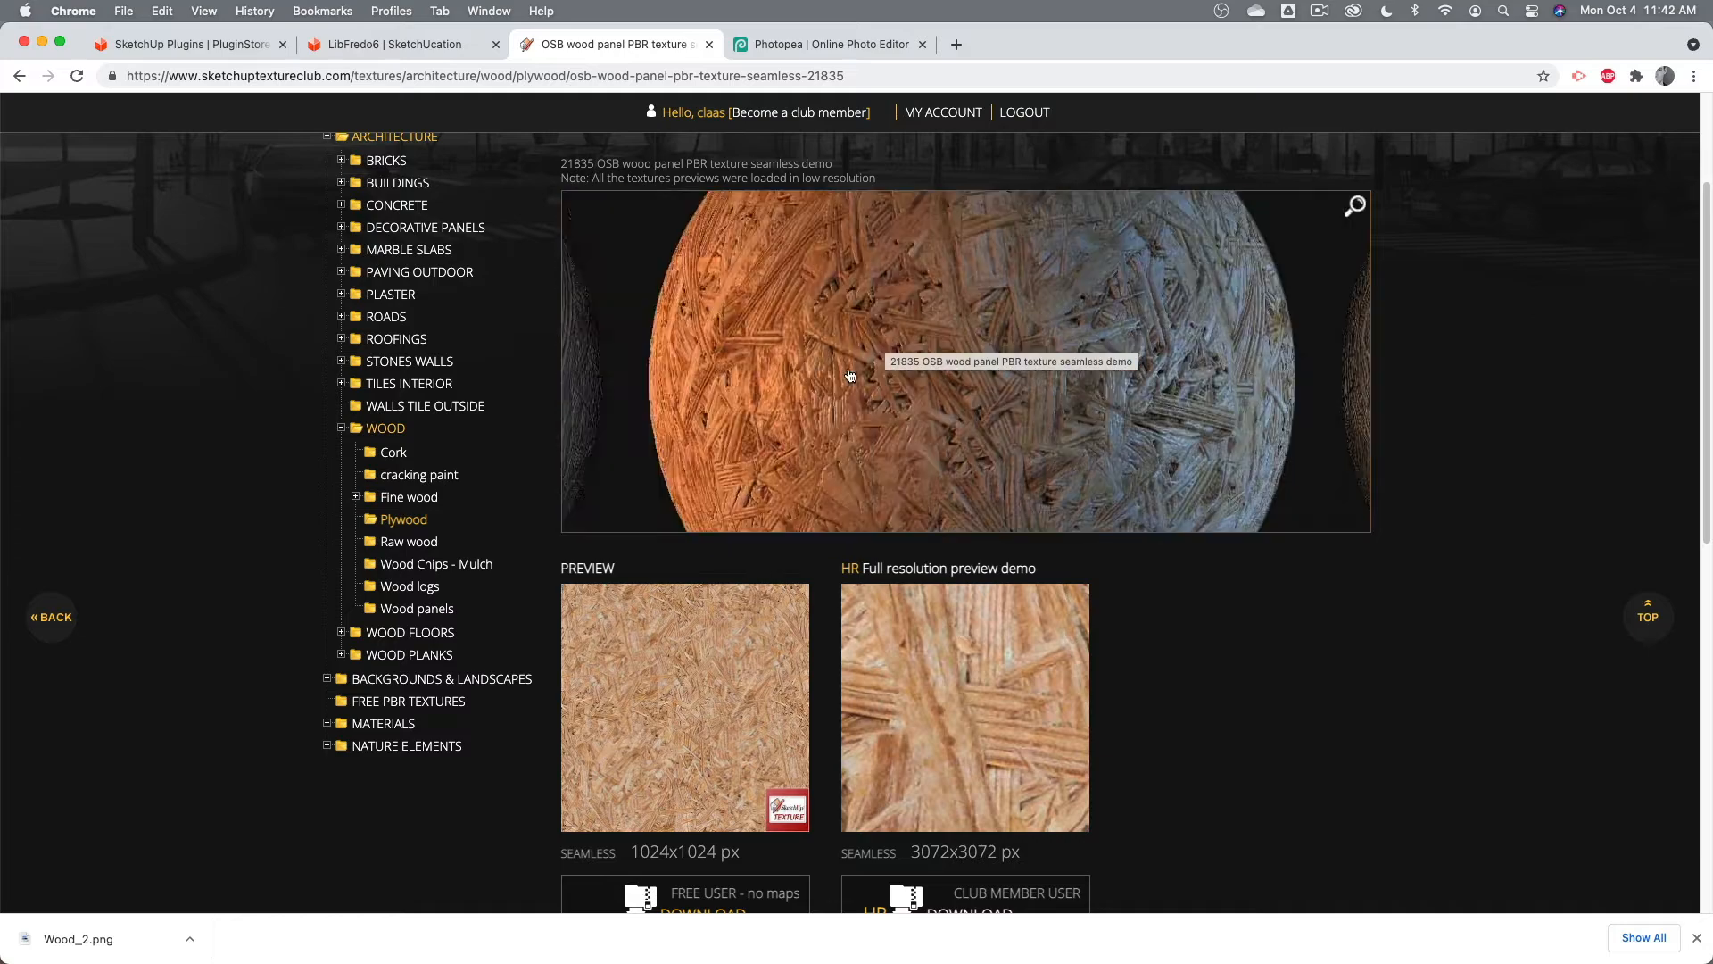
pyautogui.scroll(-3, 241, 364)
pyautogui.scroll(2, 68, 119)
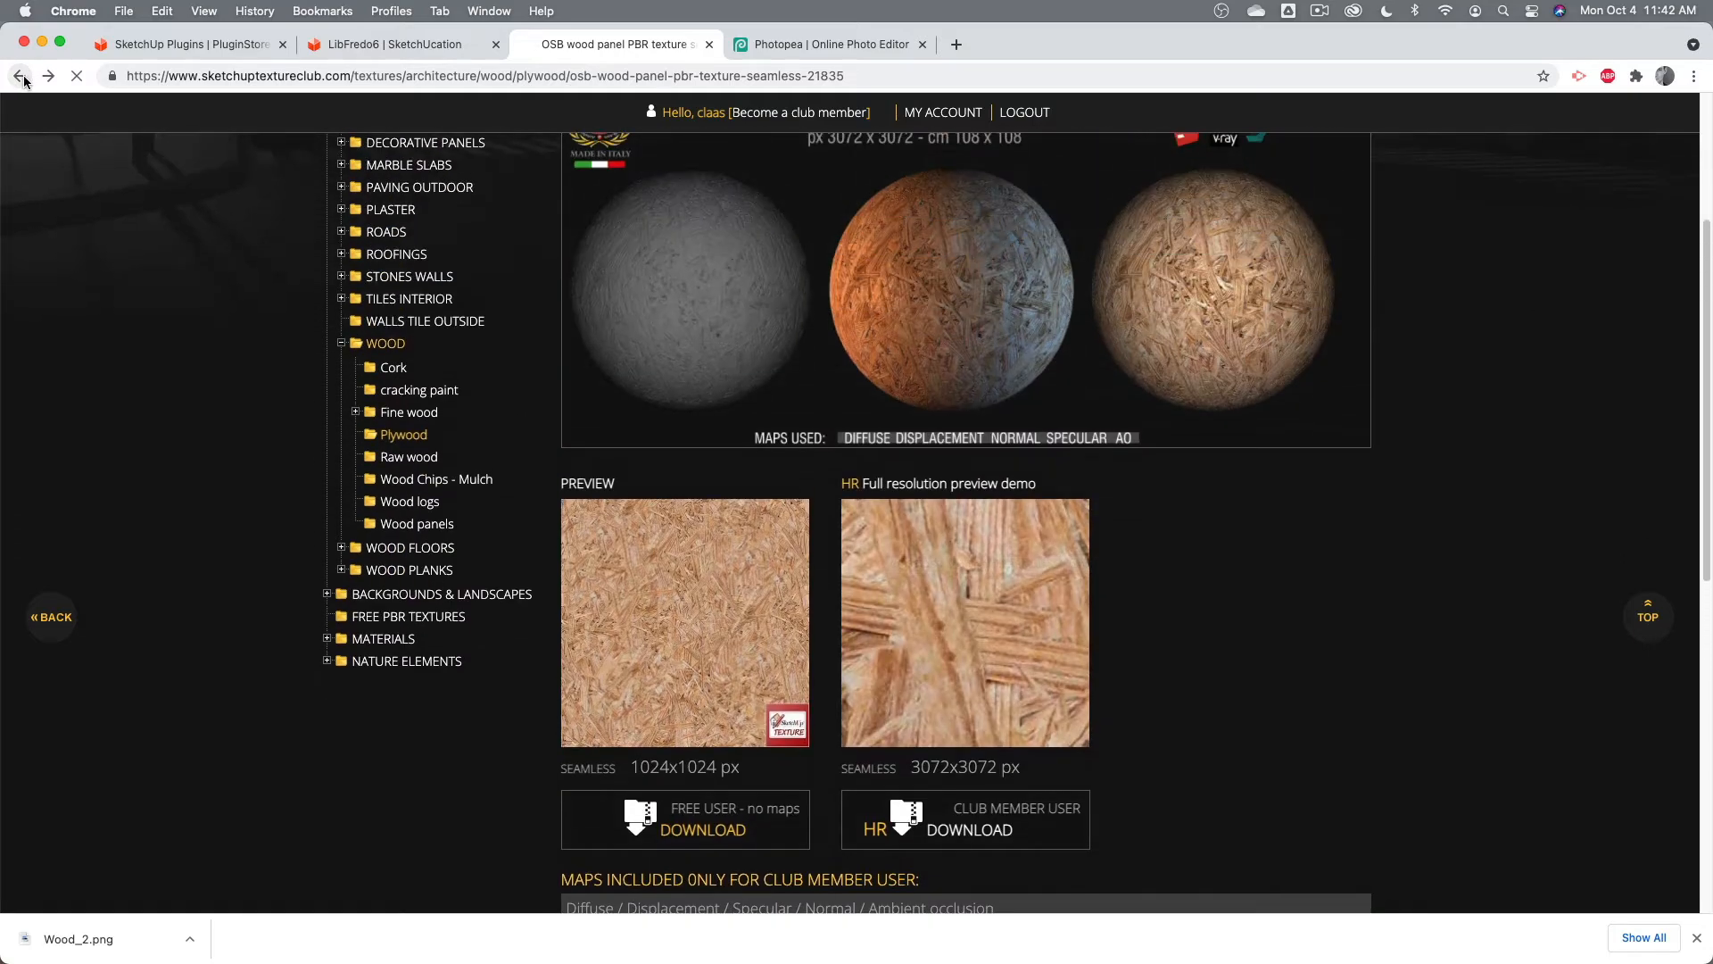
pyautogui.click(19, 75)
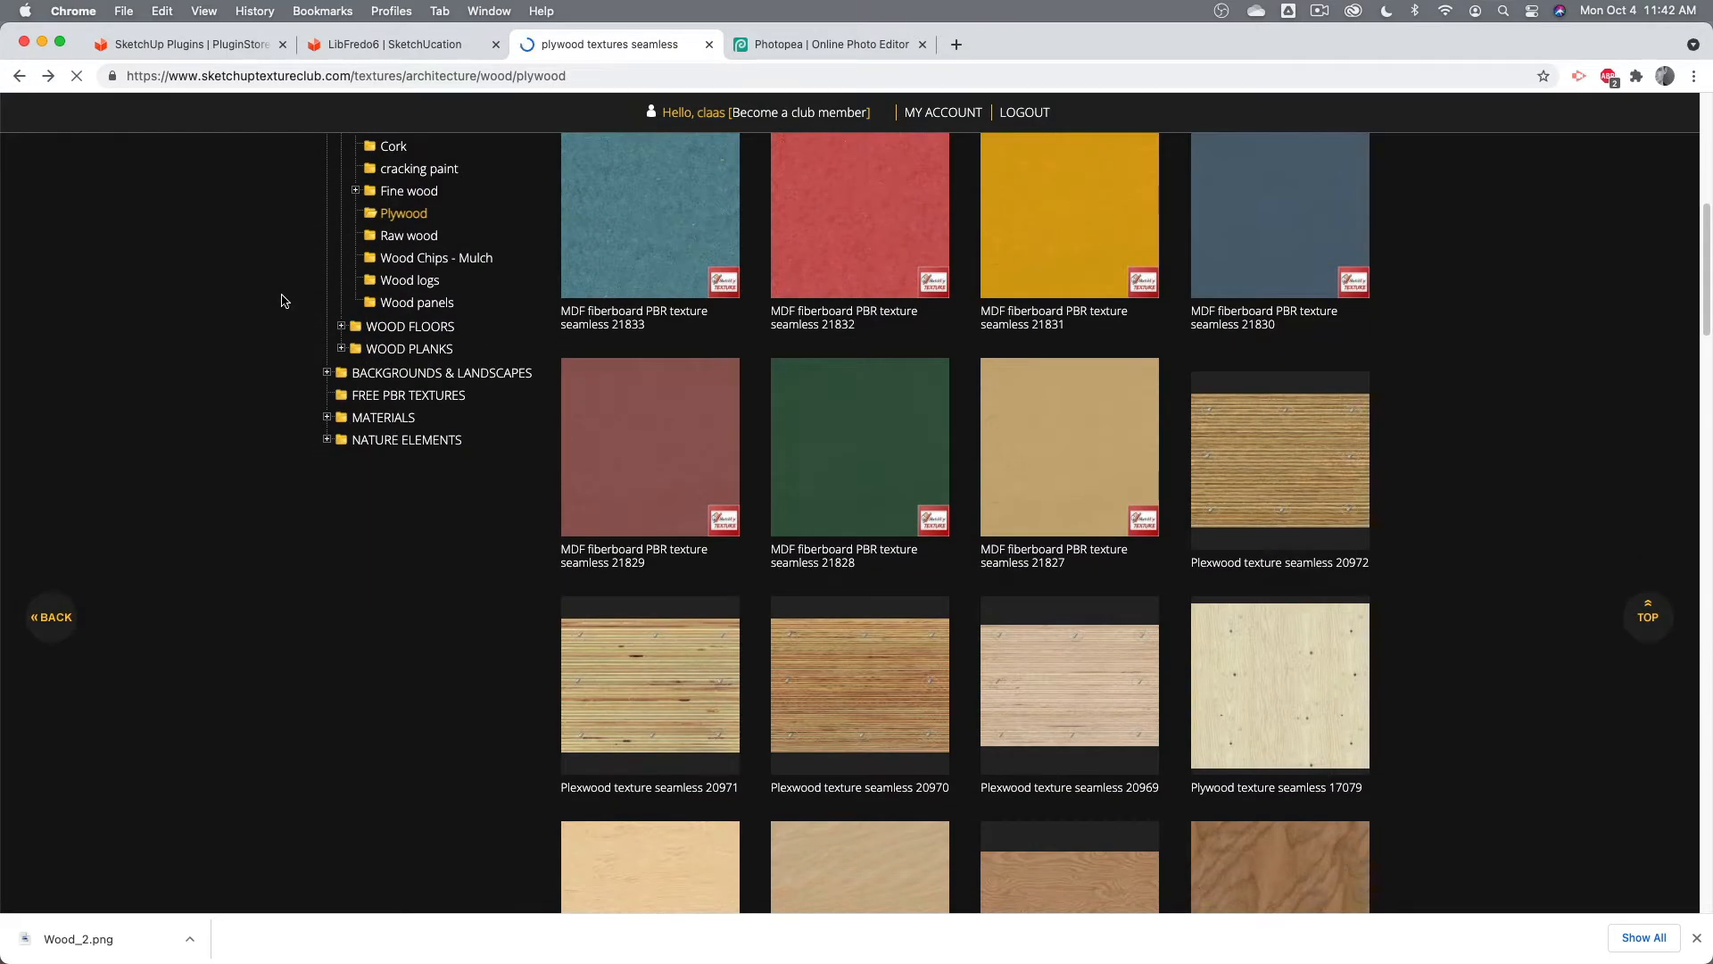
pyautogui.scroll(-1, 282, 300)
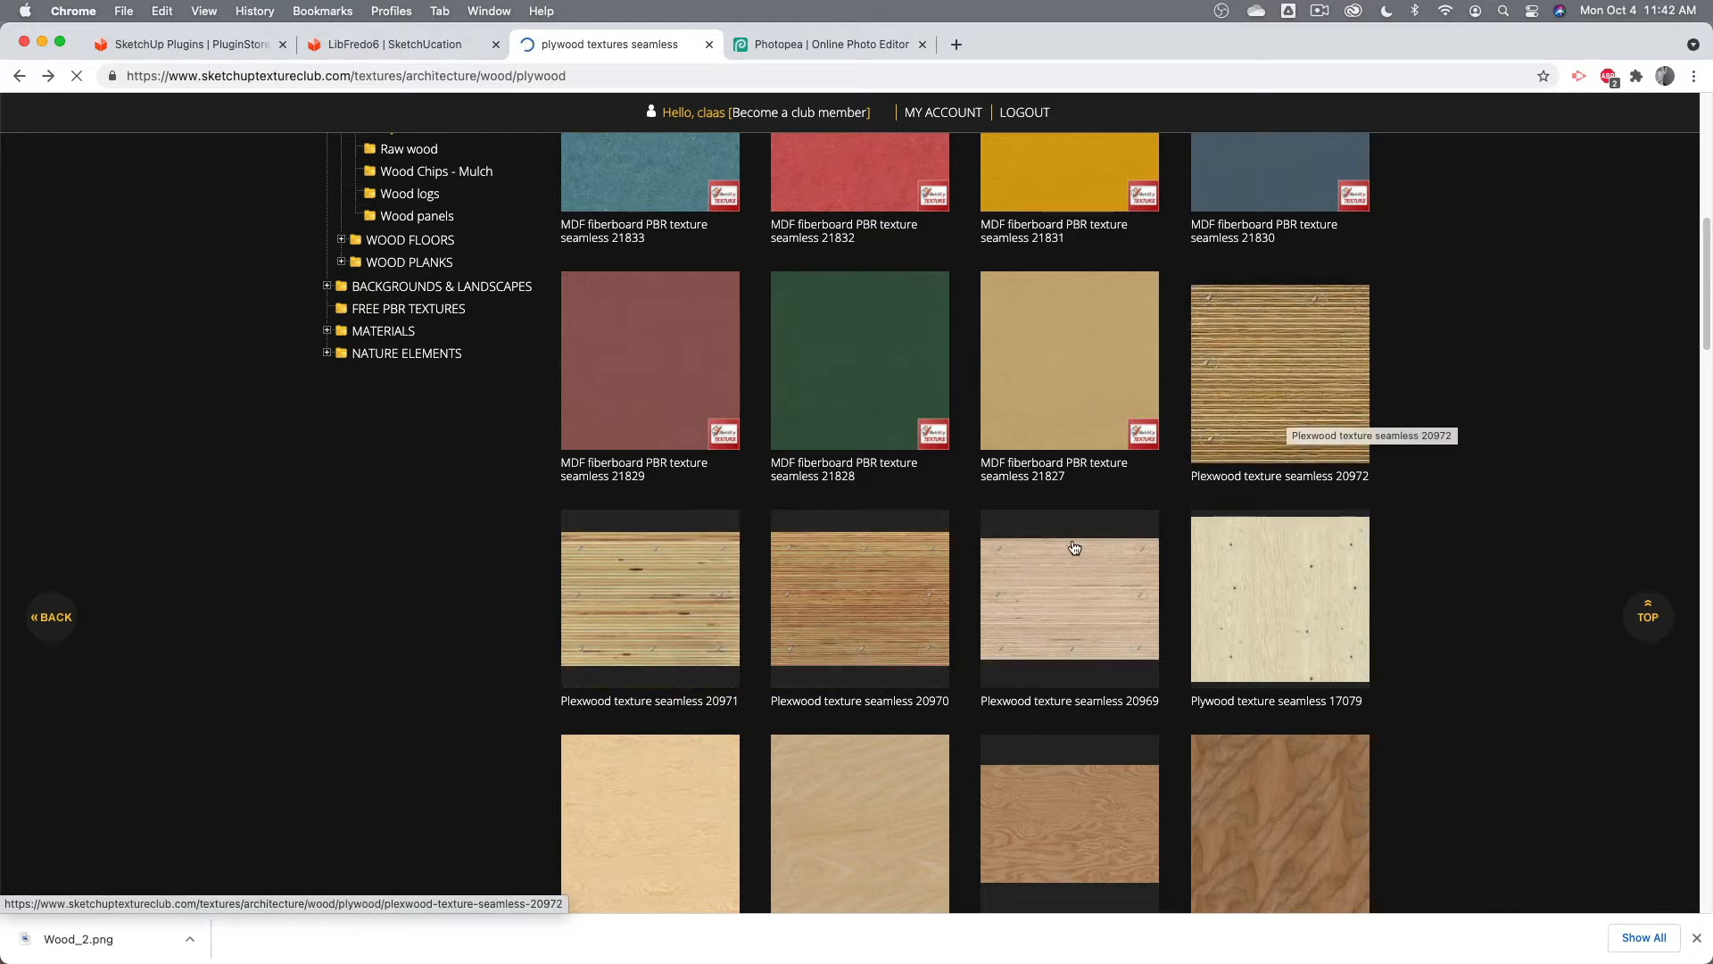
# Step: Open the page for Plexwood texture seamless 20971, look over its previews and download the free-user version
pyautogui.click(669, 607)
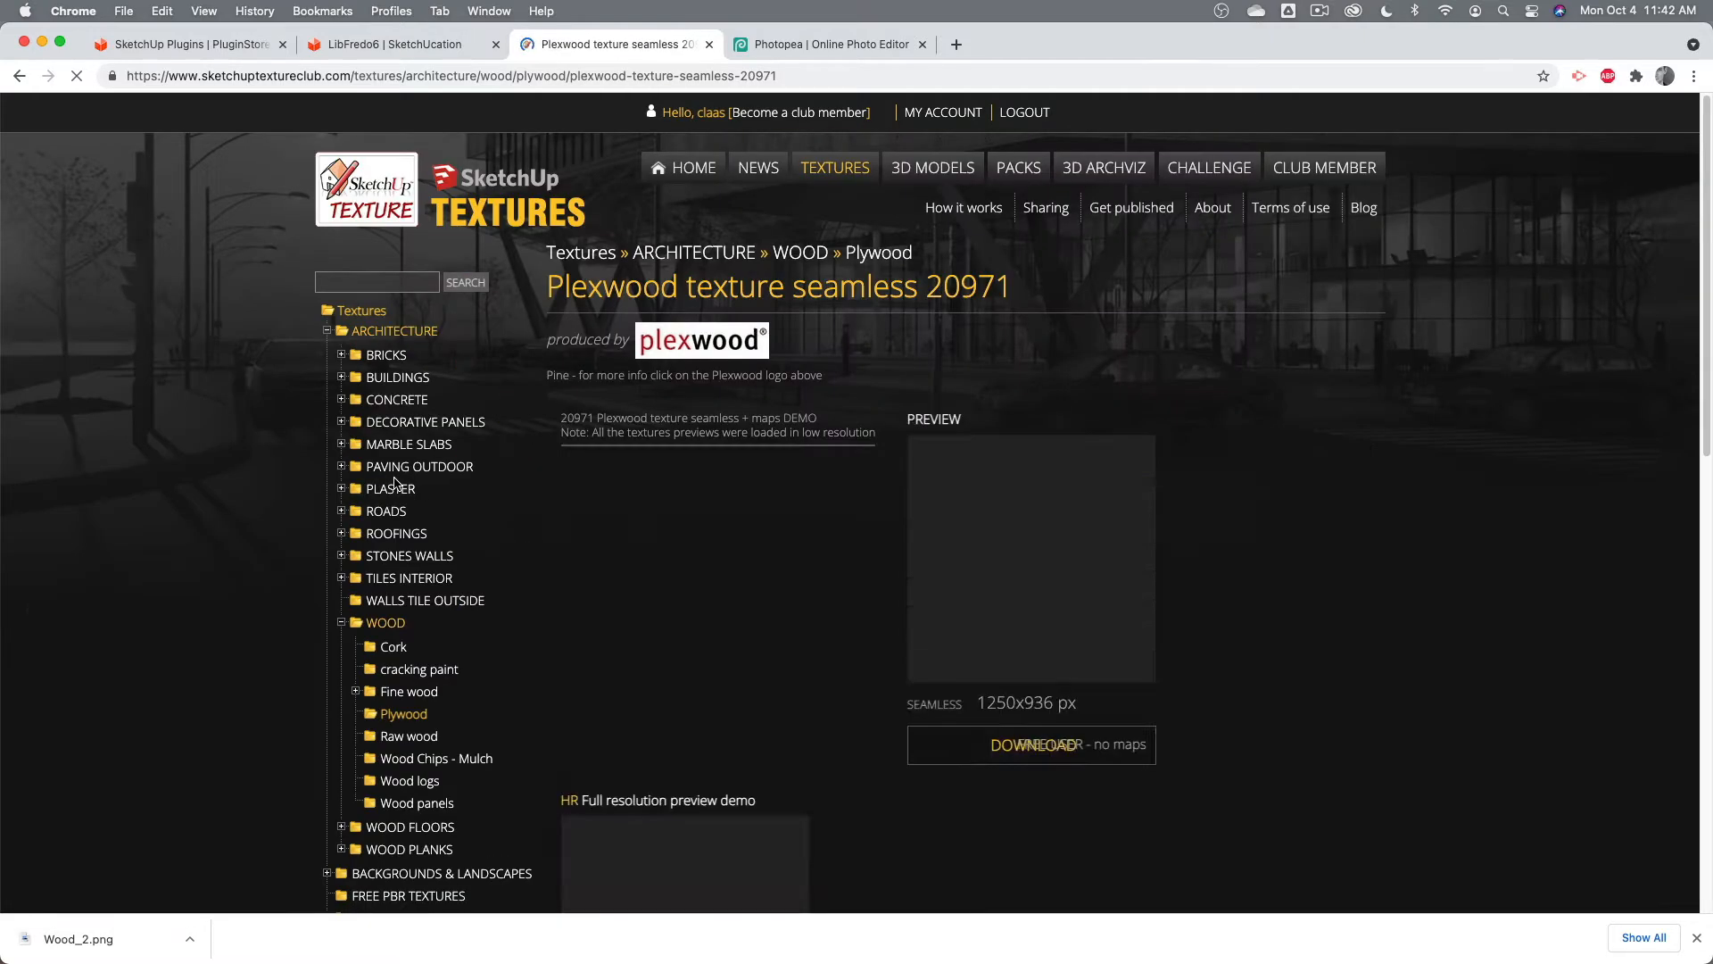
pyautogui.scroll(-7, 218, 375)
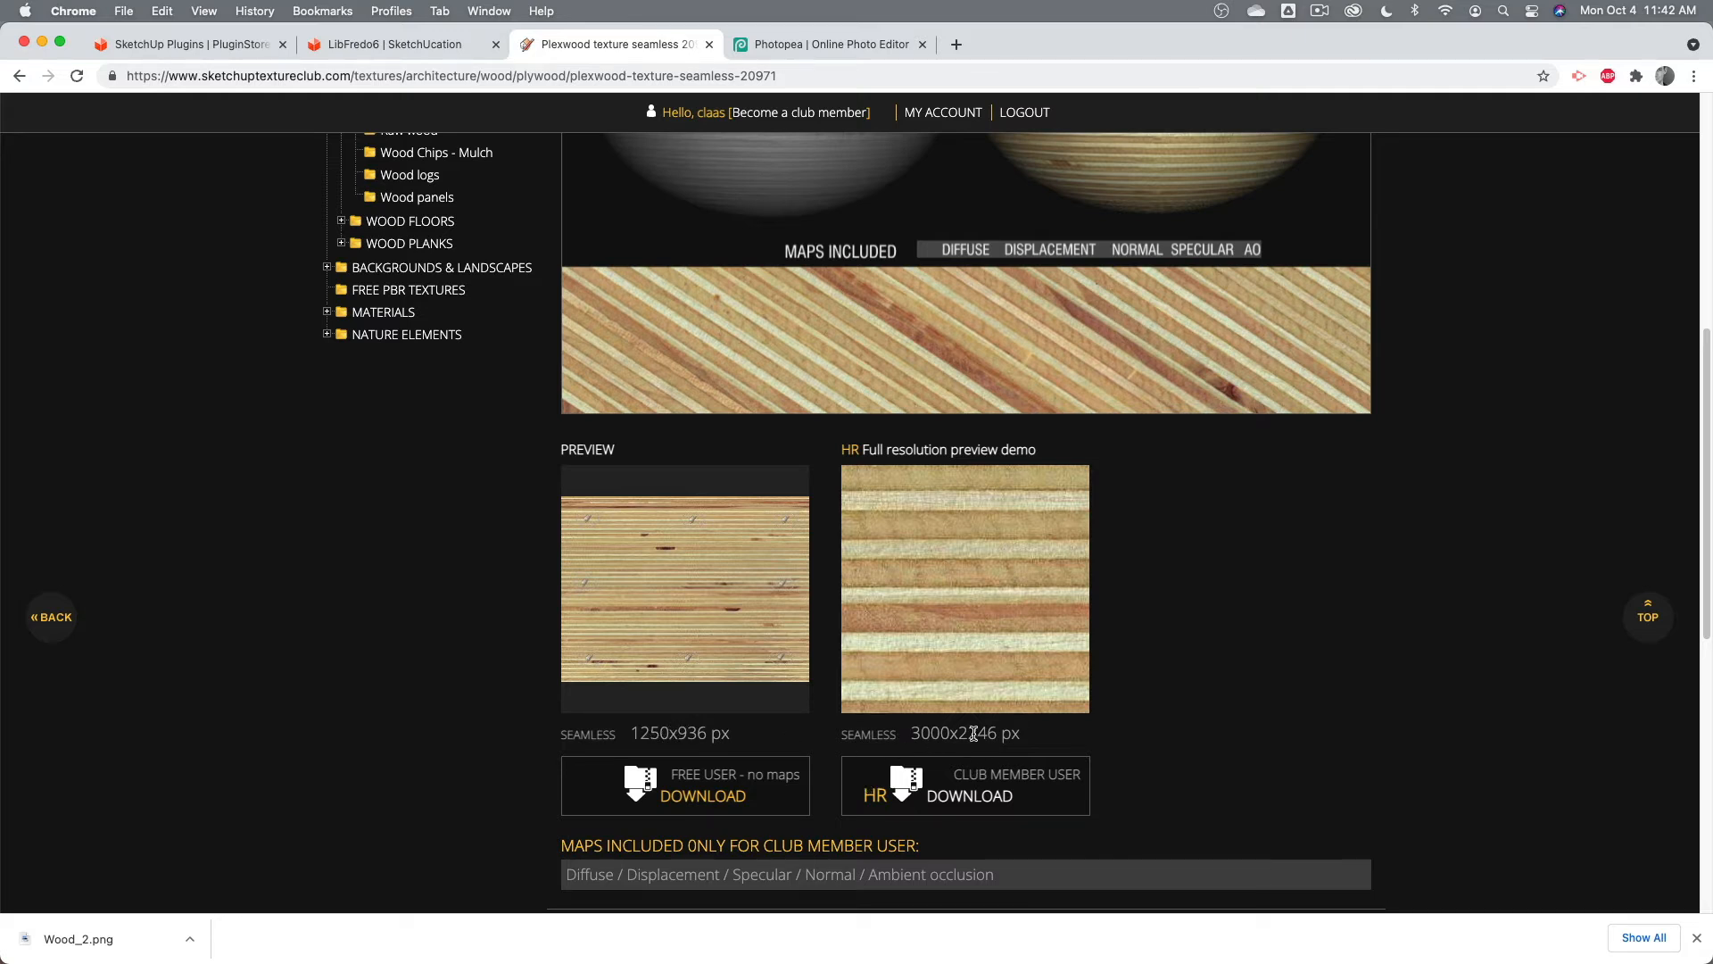
pyautogui.moveTo(687, 601)
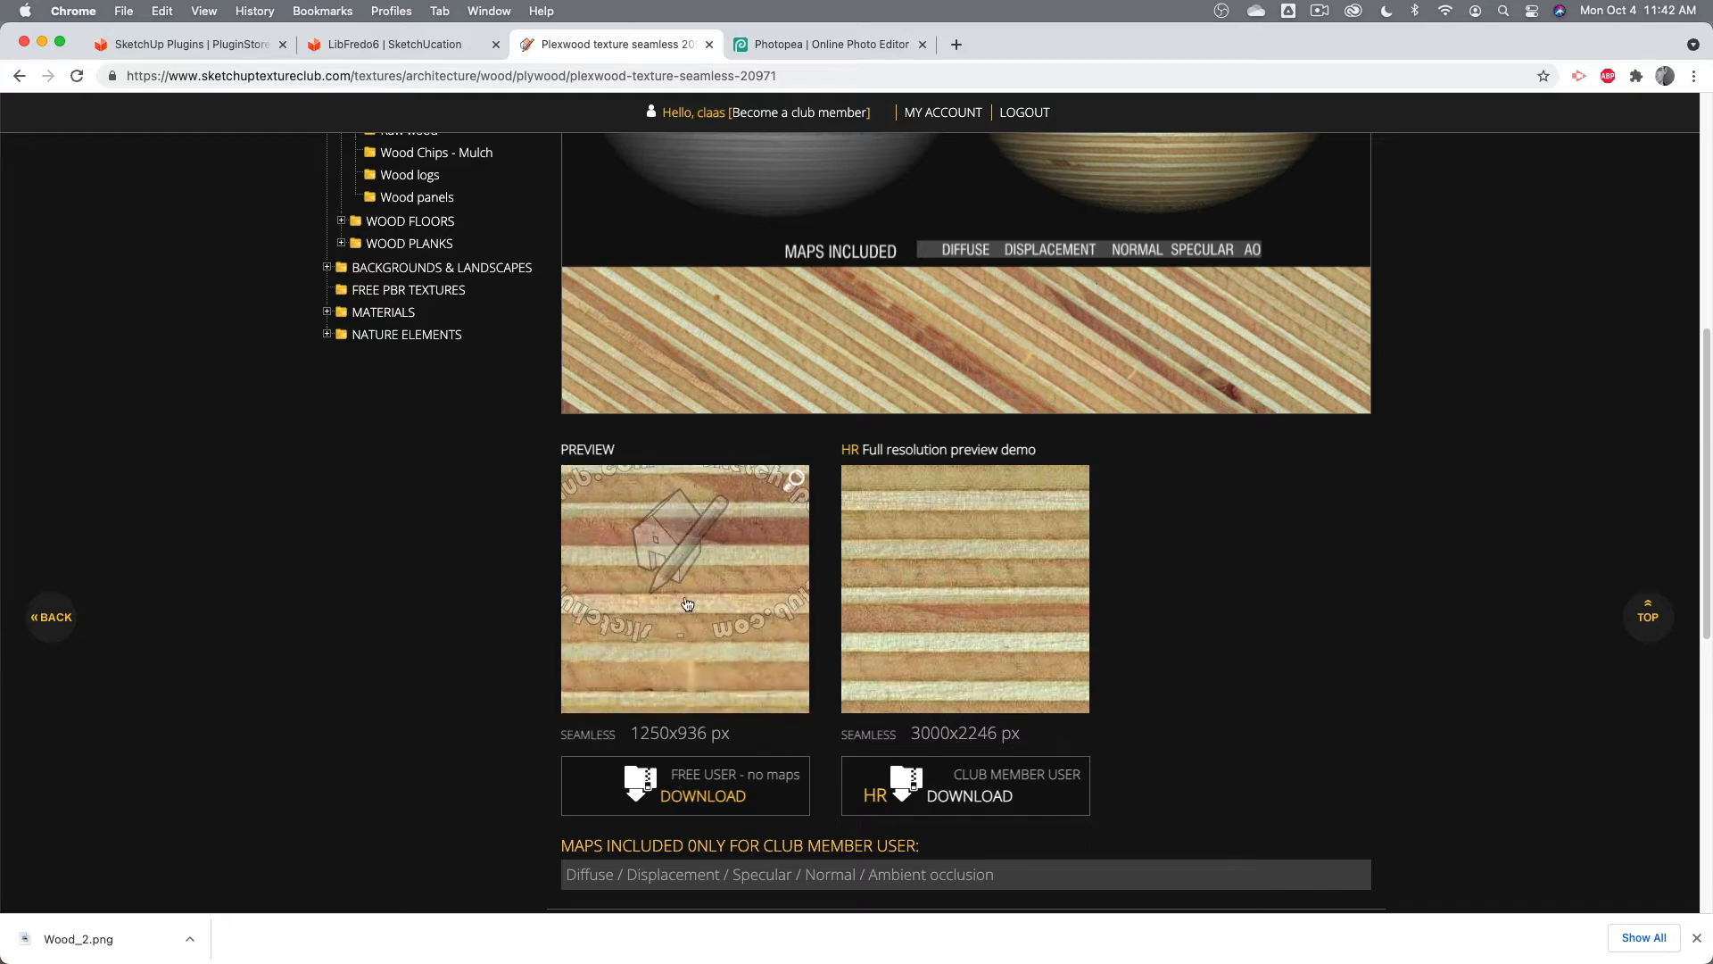
pyautogui.scroll(-5, 457, 671)
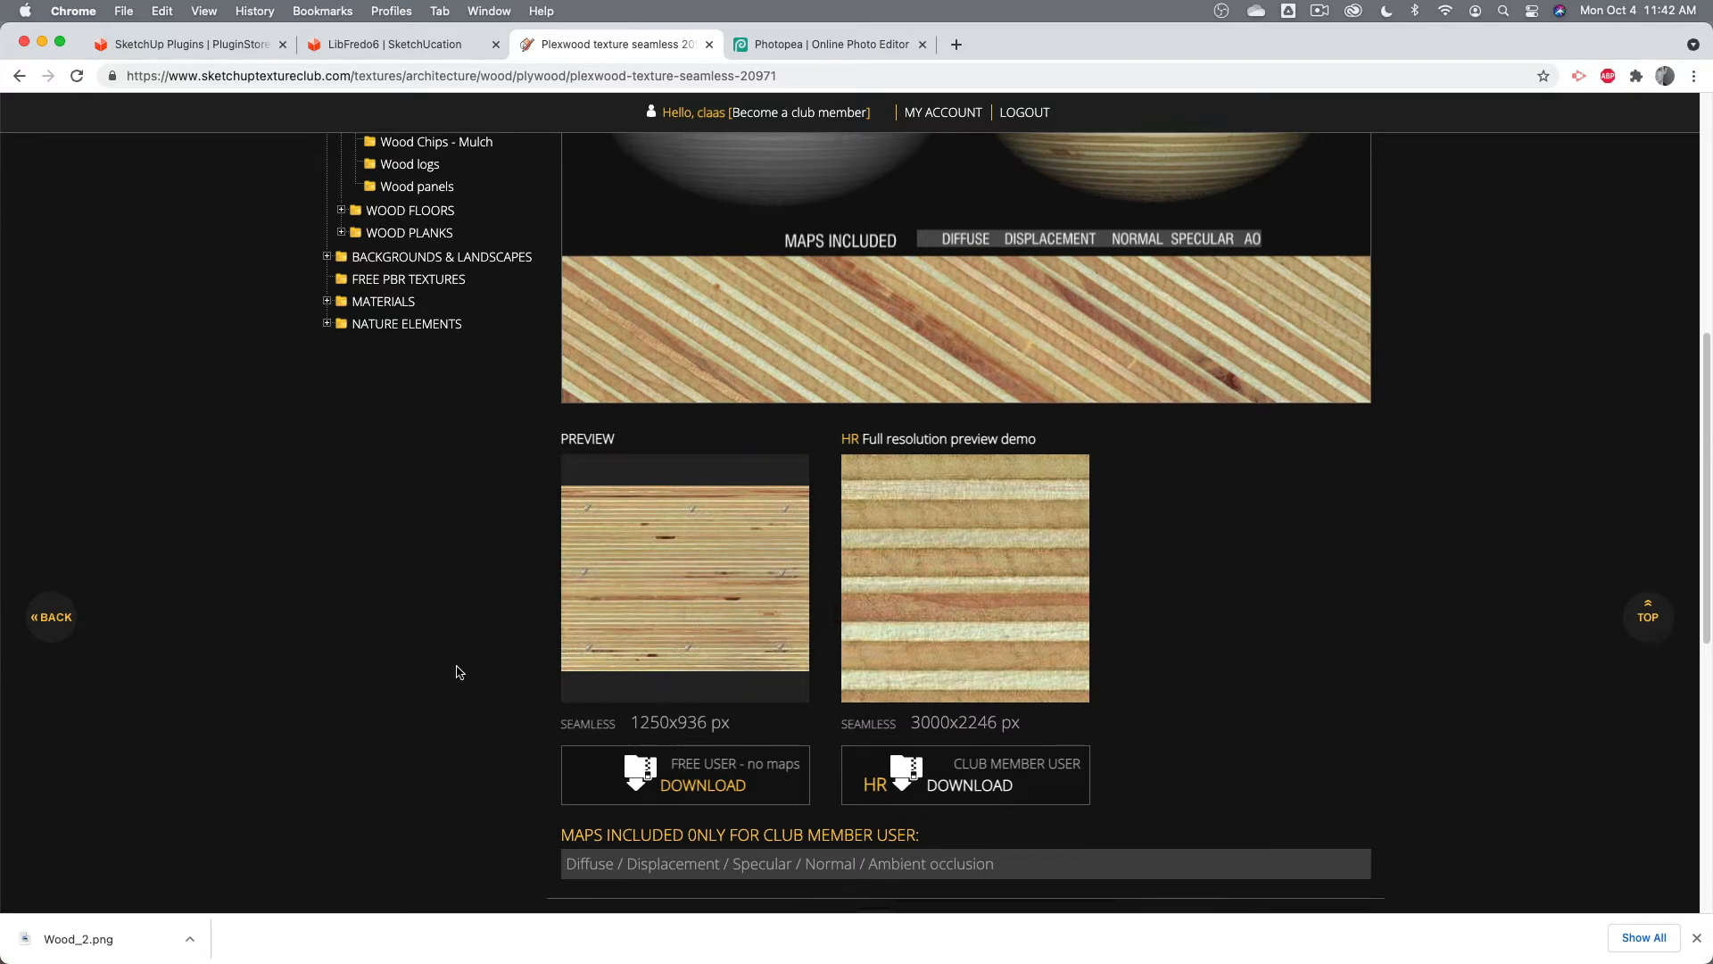
pyautogui.scroll(1, 460, 669)
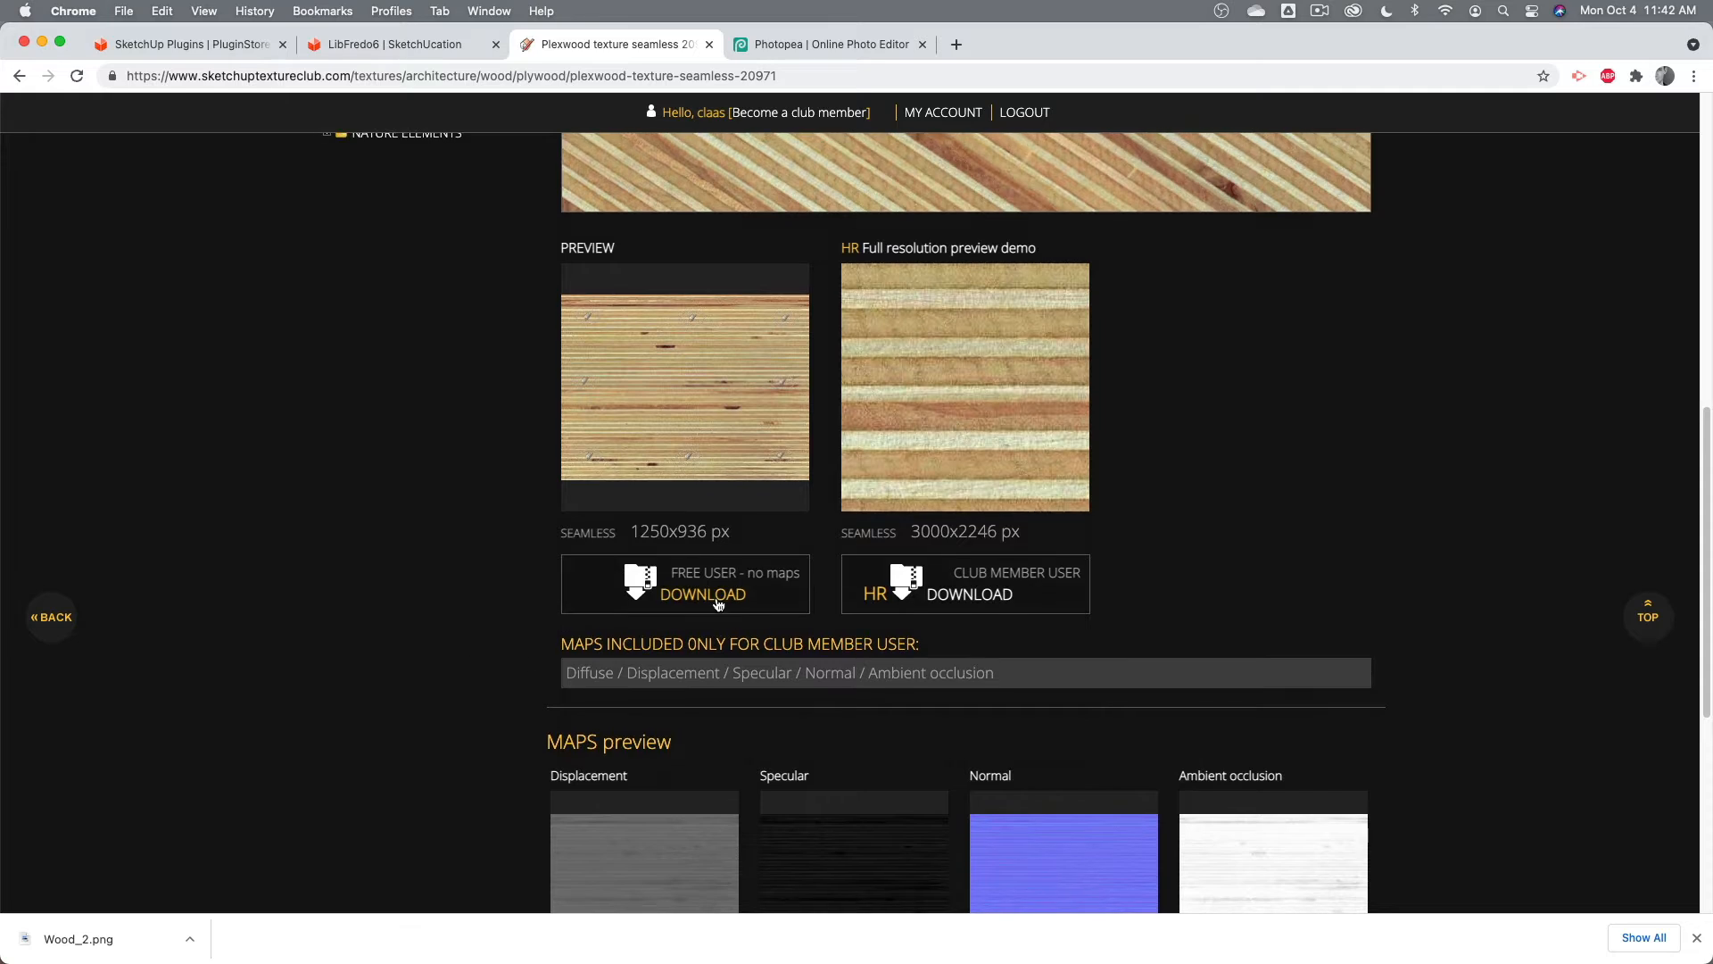
pyautogui.click(711, 596)
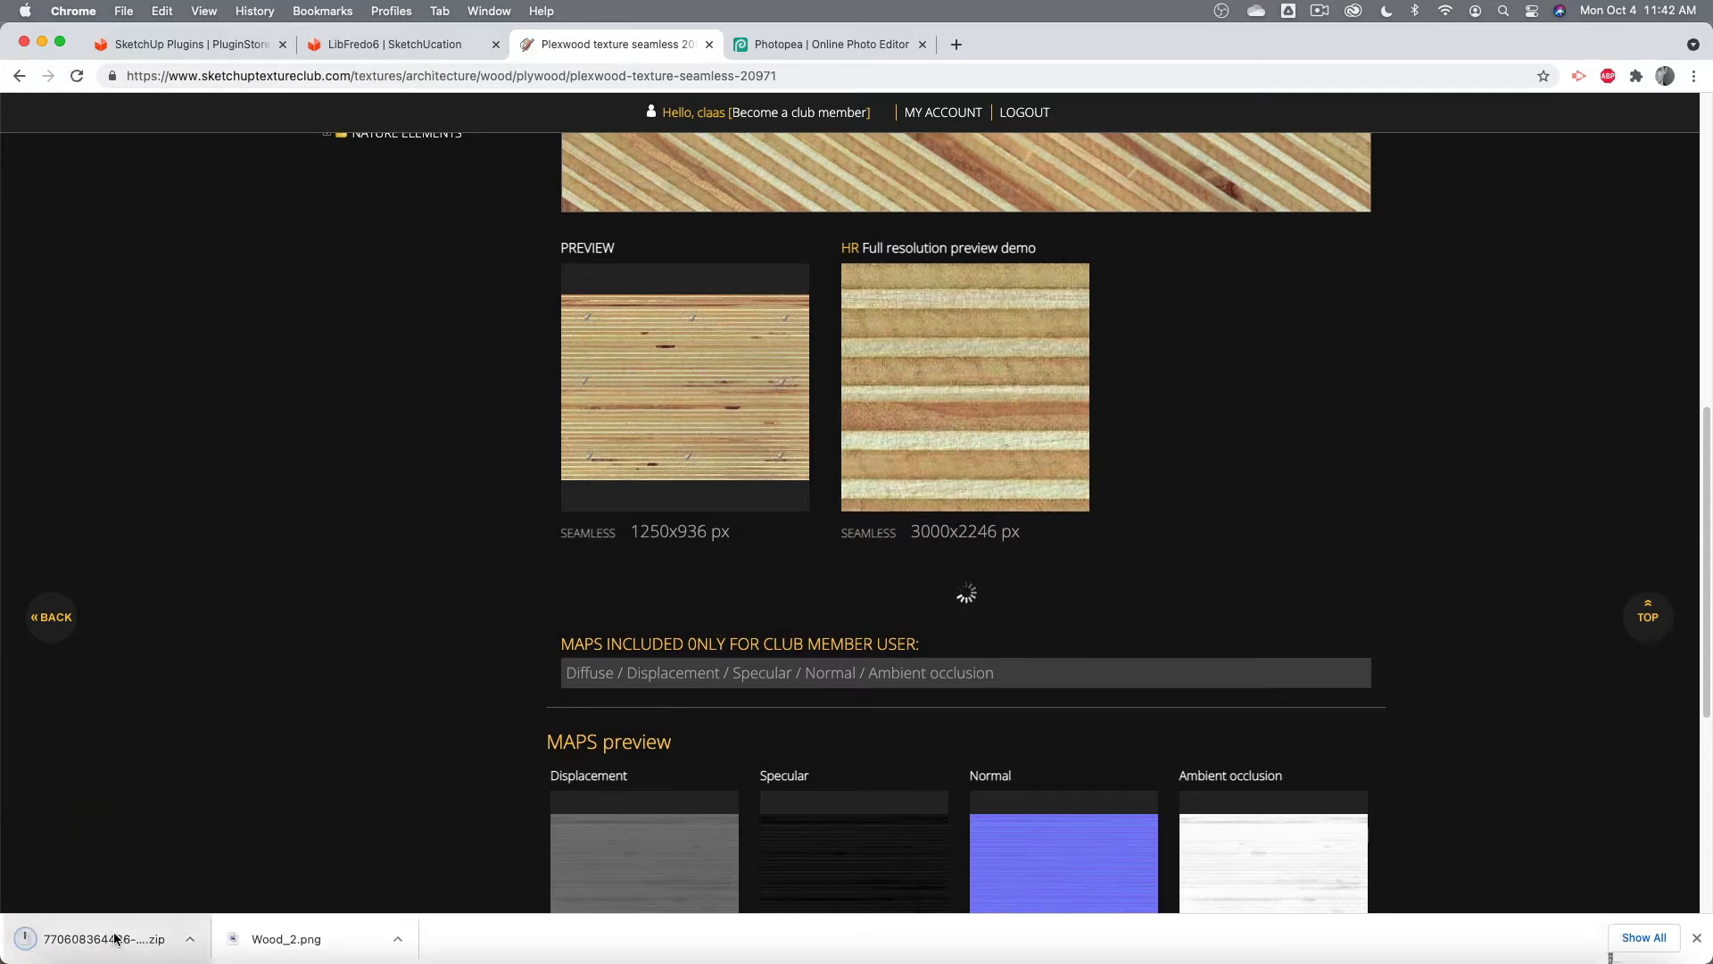
# Step: Extract the downloaded texture archive and preview 55_Plexwood texture-seamless.jpg in the Downloads folder
pyautogui.click(116, 937)
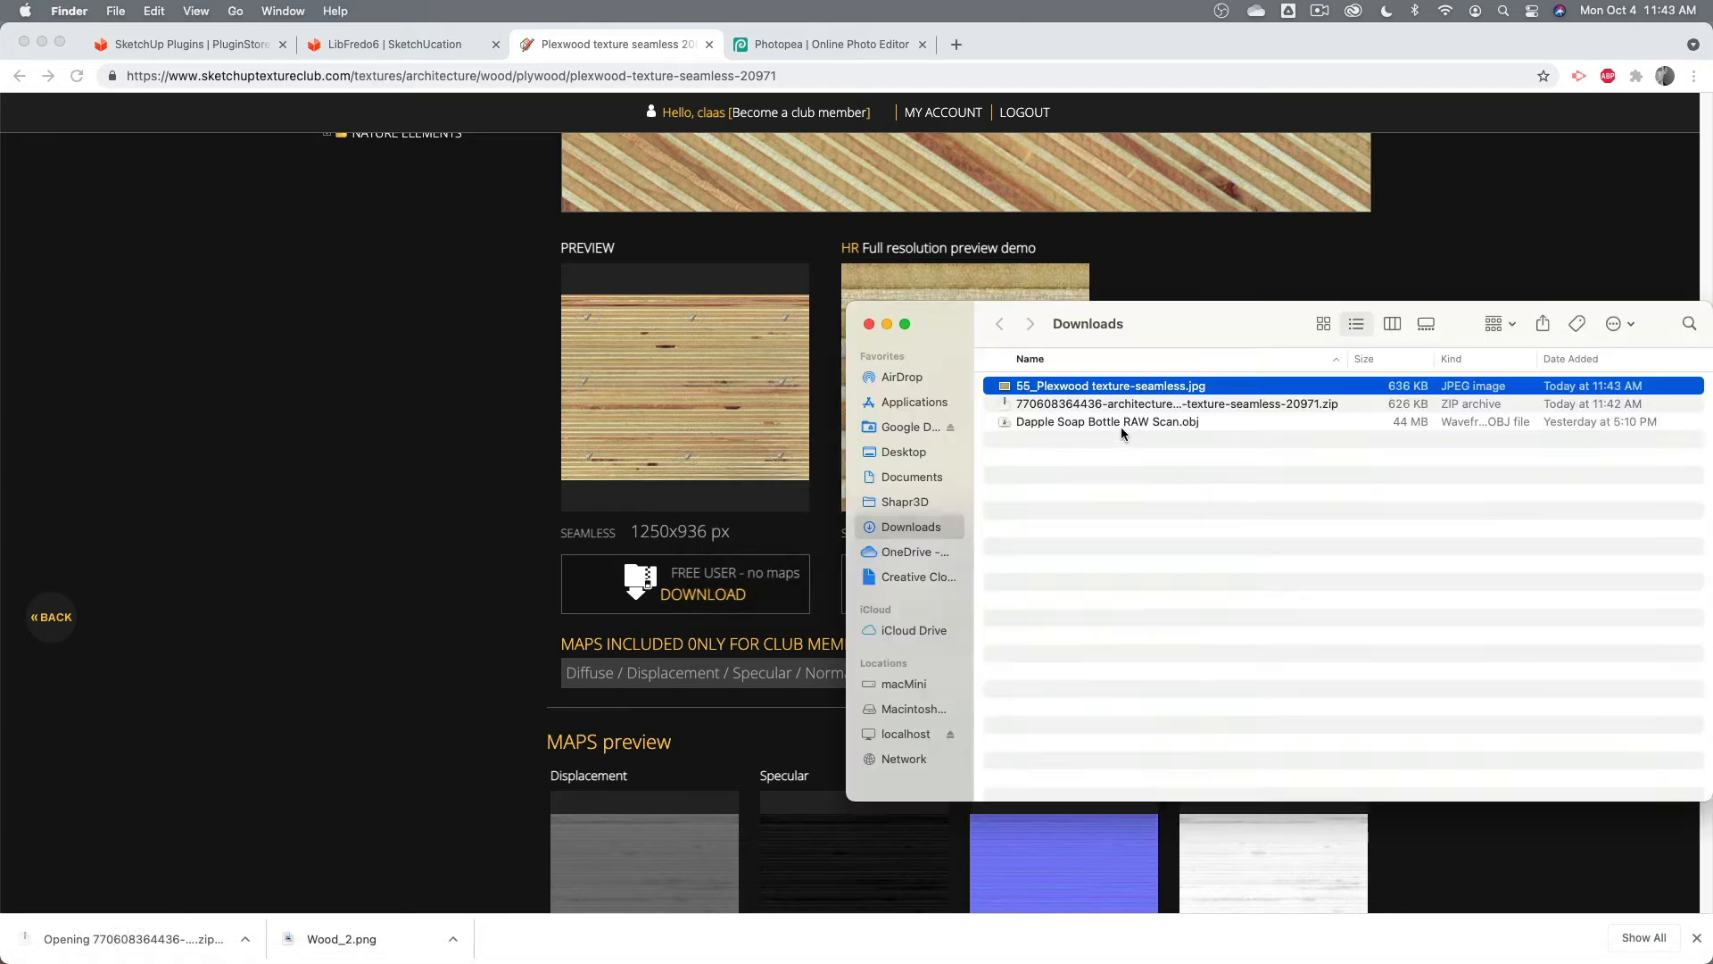
pyautogui.press('space')
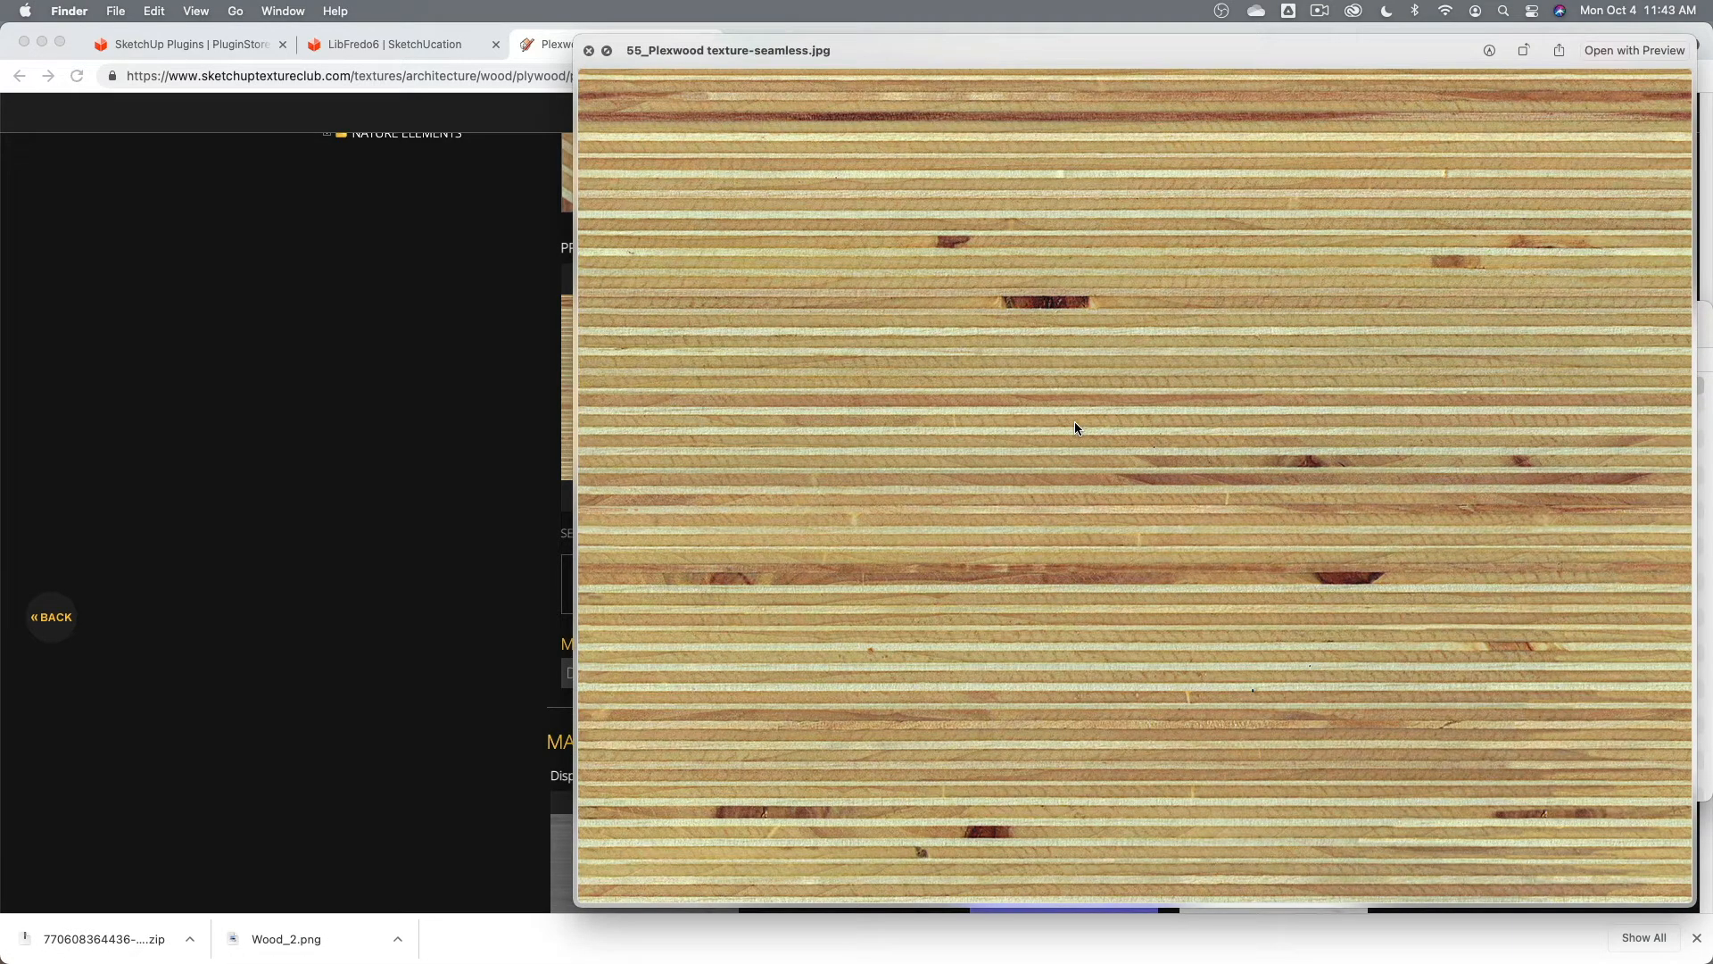
pyautogui.press('space')
pyautogui.click(1102, 456)
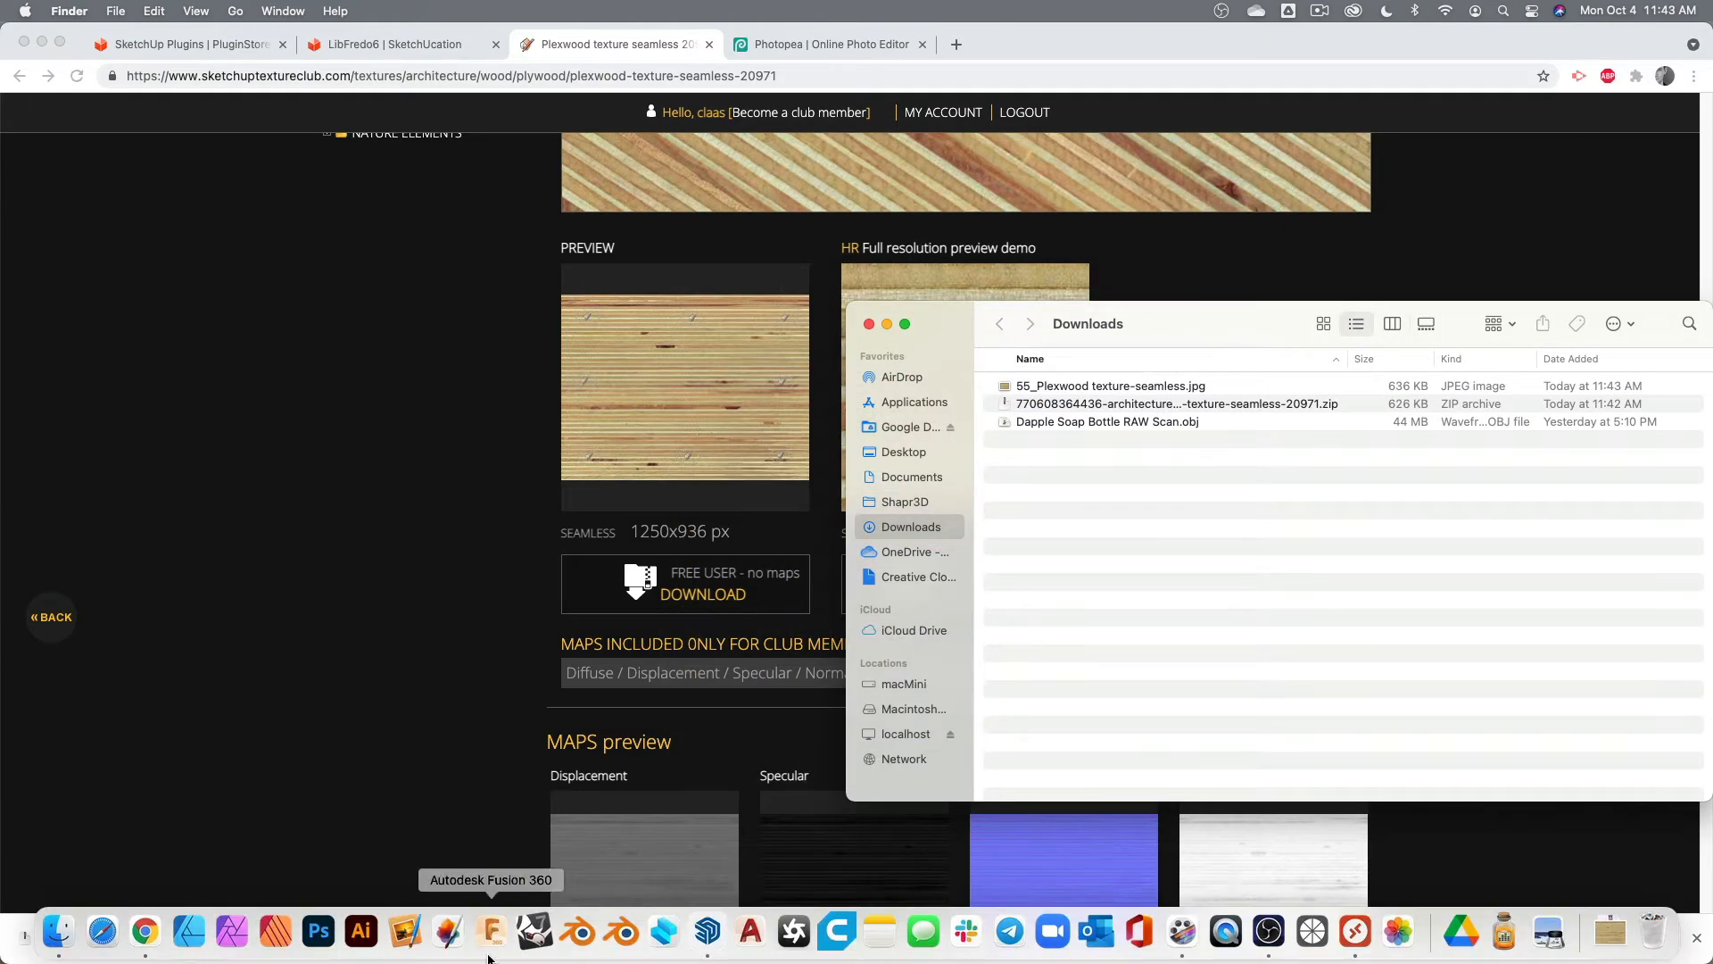
# Step: Switch to SketchUp and load Plywood_Layers.jpg from the Desktop as a new texture material
pyautogui.click(707, 930)
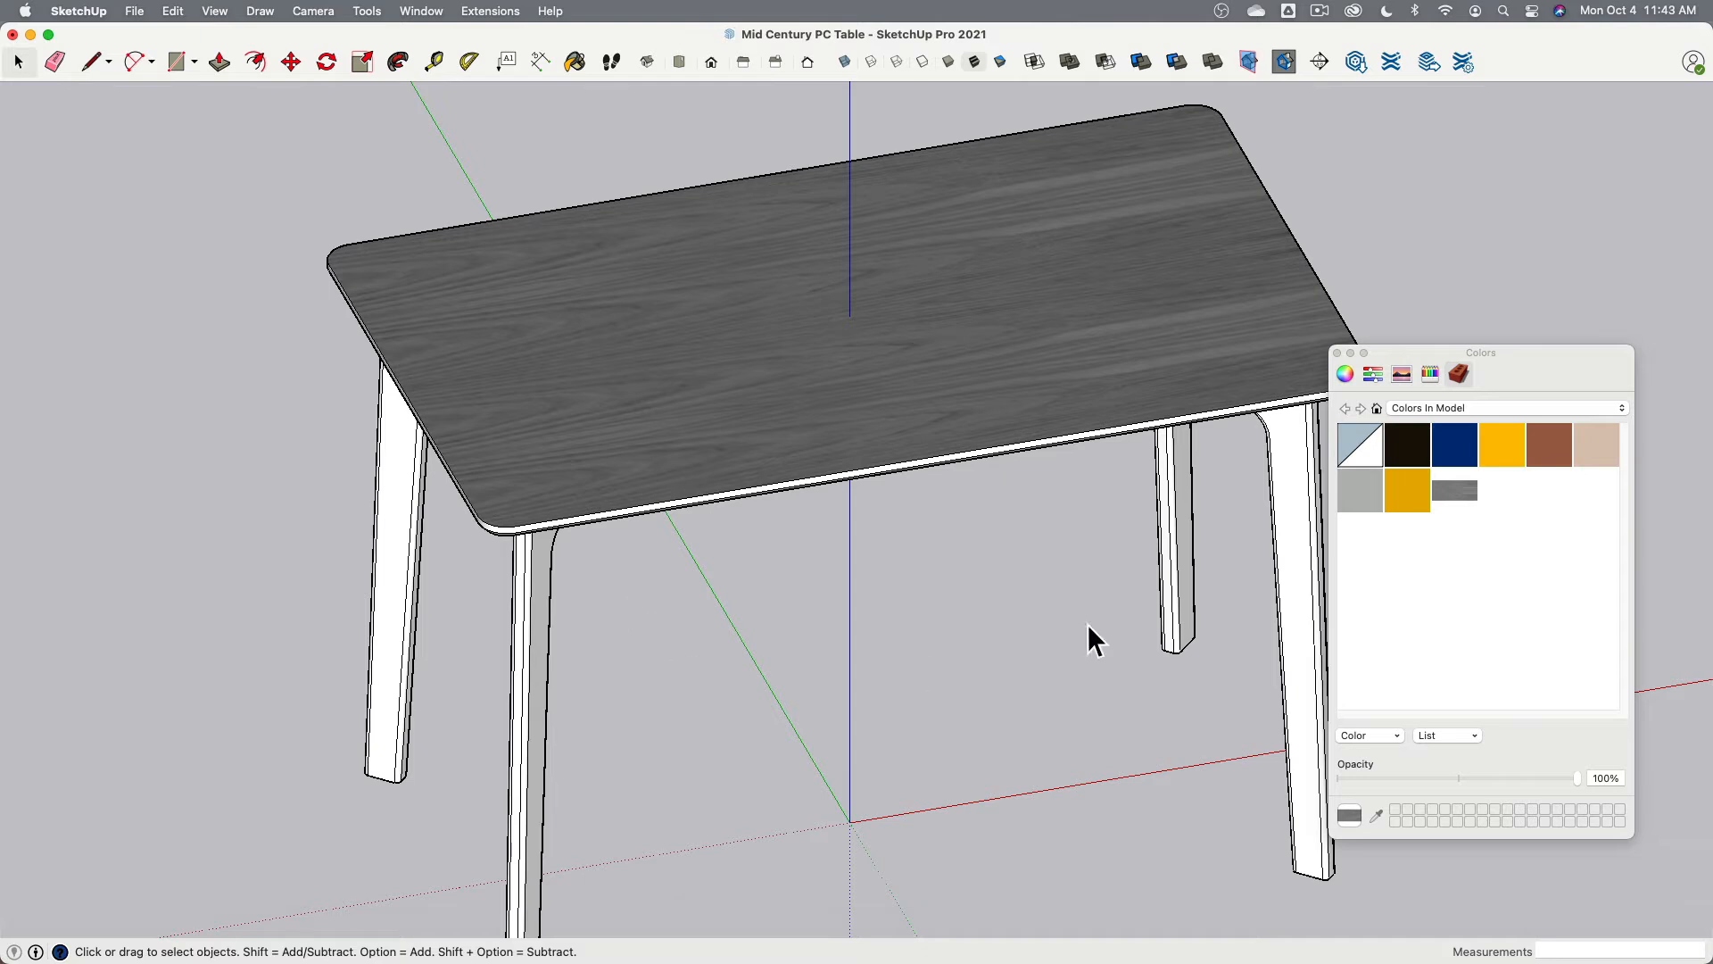
pyautogui.rightClick(1447, 562)
pyautogui.click(1447, 565)
pyautogui.click(797, 593)
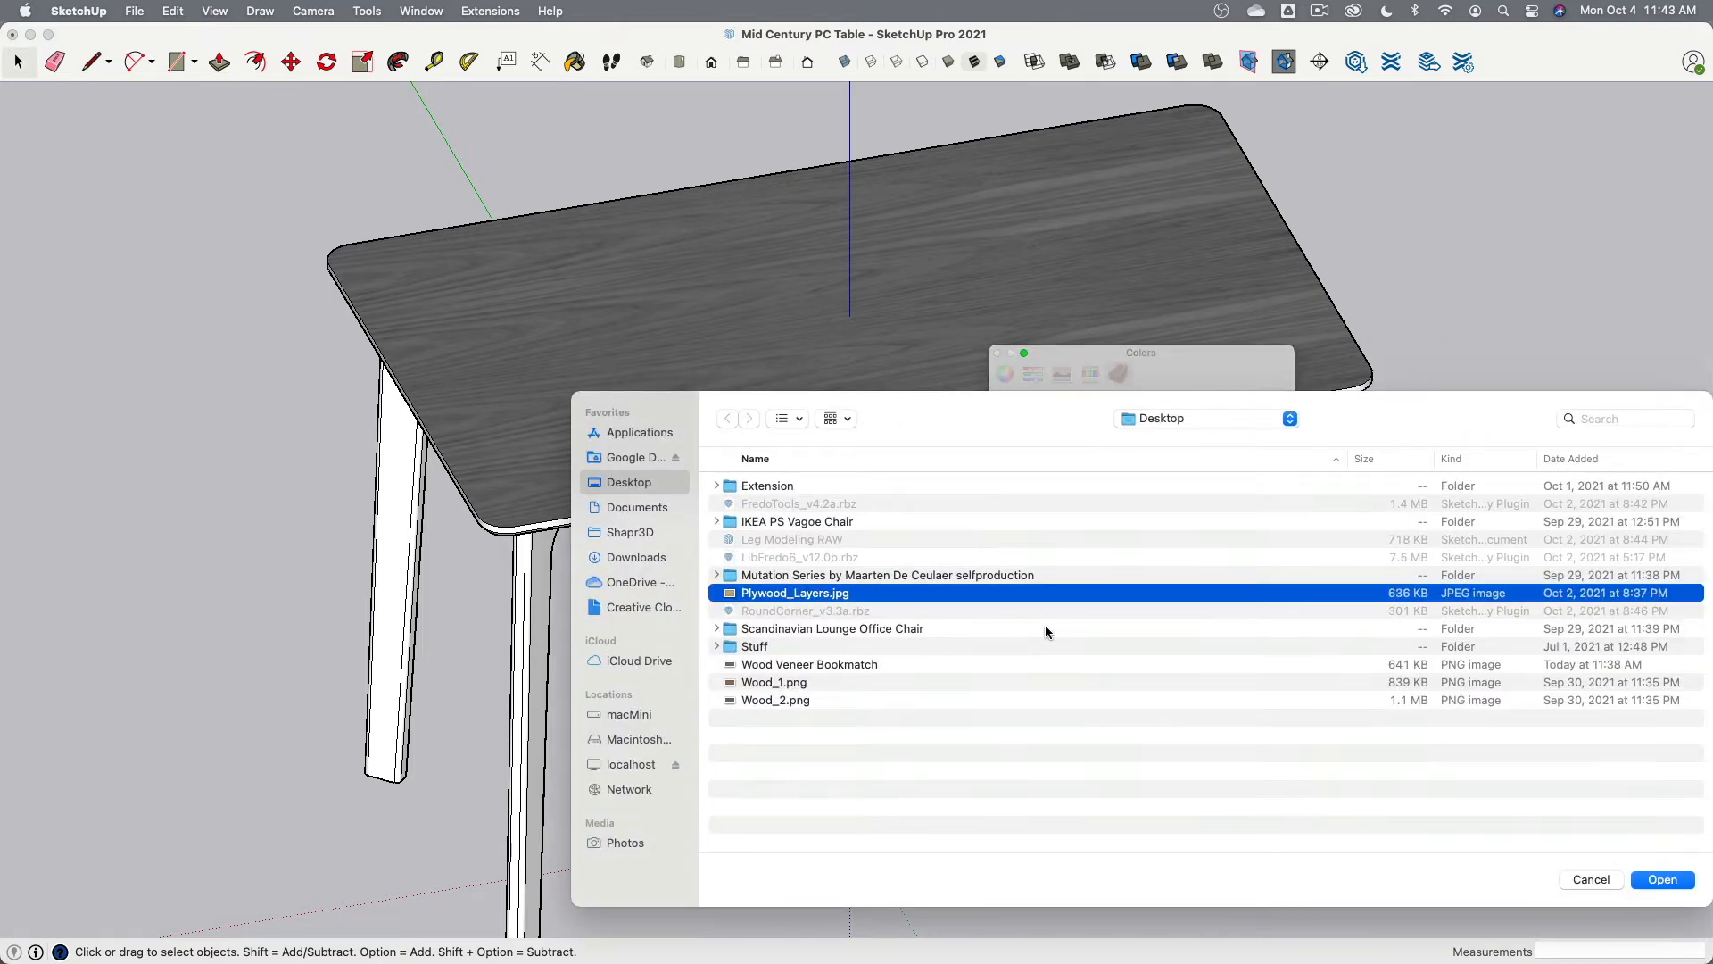
pyautogui.click(1667, 881)
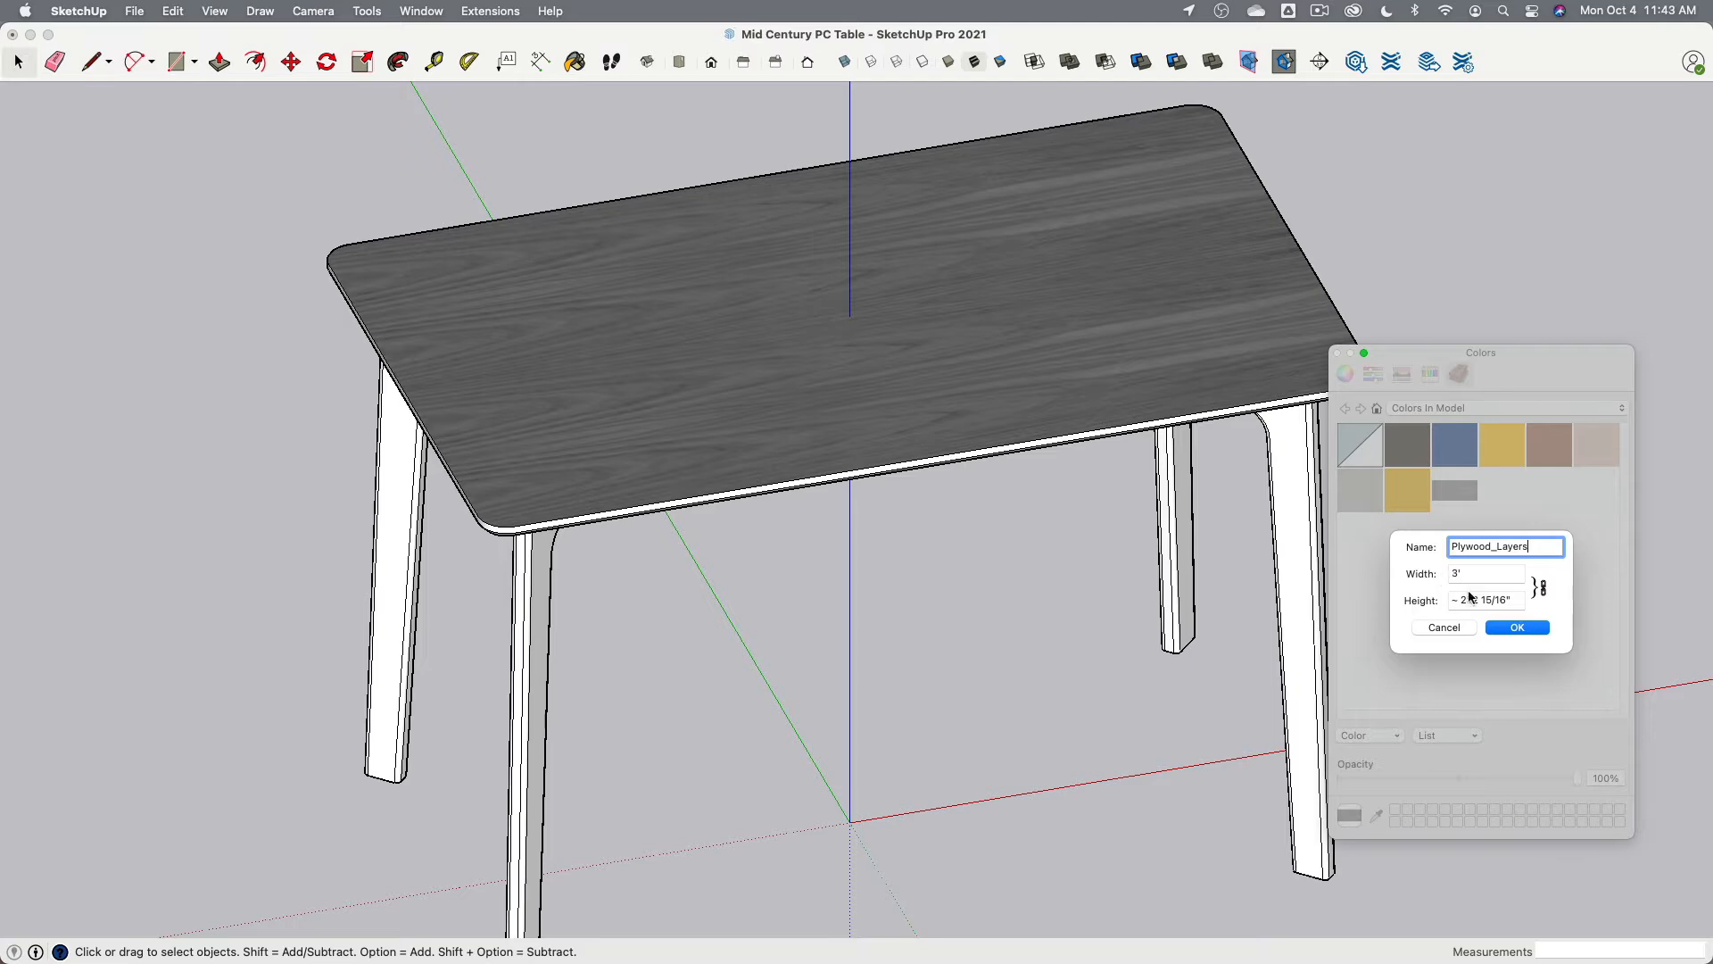
# Step: Set the Plywood_Layers texture height to 1" with linked proportions and create the material in the model
pyautogui.moveTo(1453, 601); pyautogui.dragTo(1518, 603)
pyautogui.moveTo(845, 612); pyautogui.dragTo(859, 487, button='middle')
pyautogui.scroll(8, 478, 449)
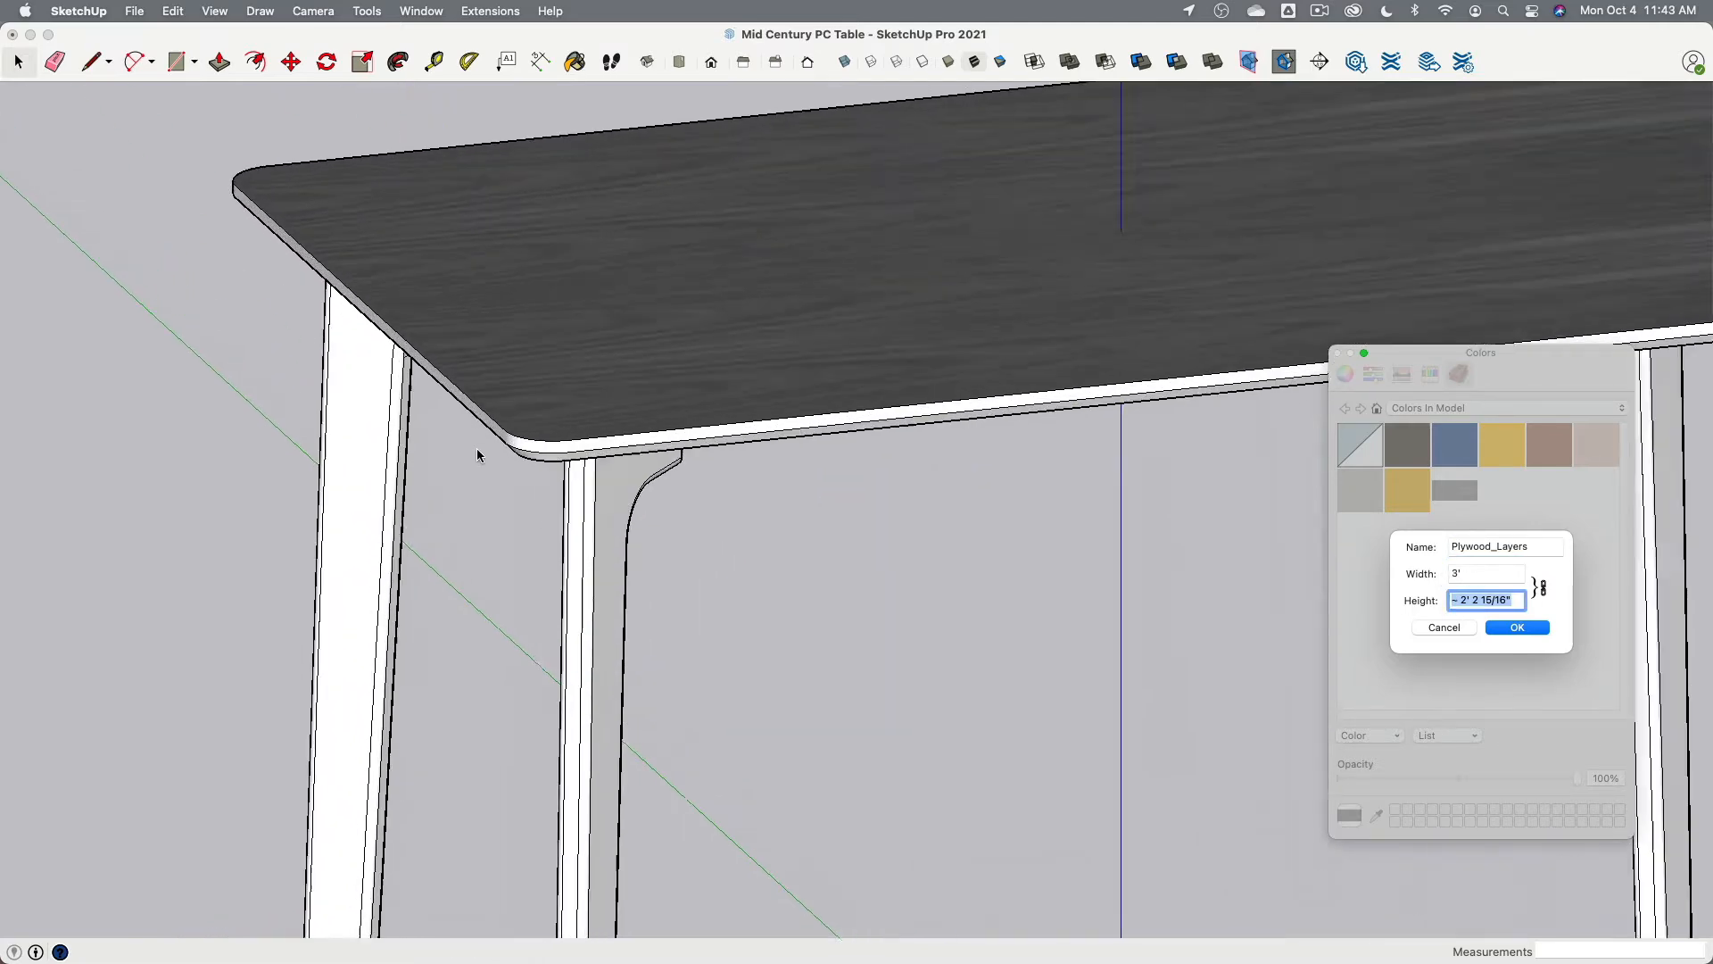
pyautogui.moveTo(478, 449)
pyautogui.mouseDown(button='middle')
pyautogui.moveTo(662, 478)
pyautogui.moveTo(622, 346)
pyautogui.mouseUp(button='middle')
pyautogui.scroll(5, 622, 346)
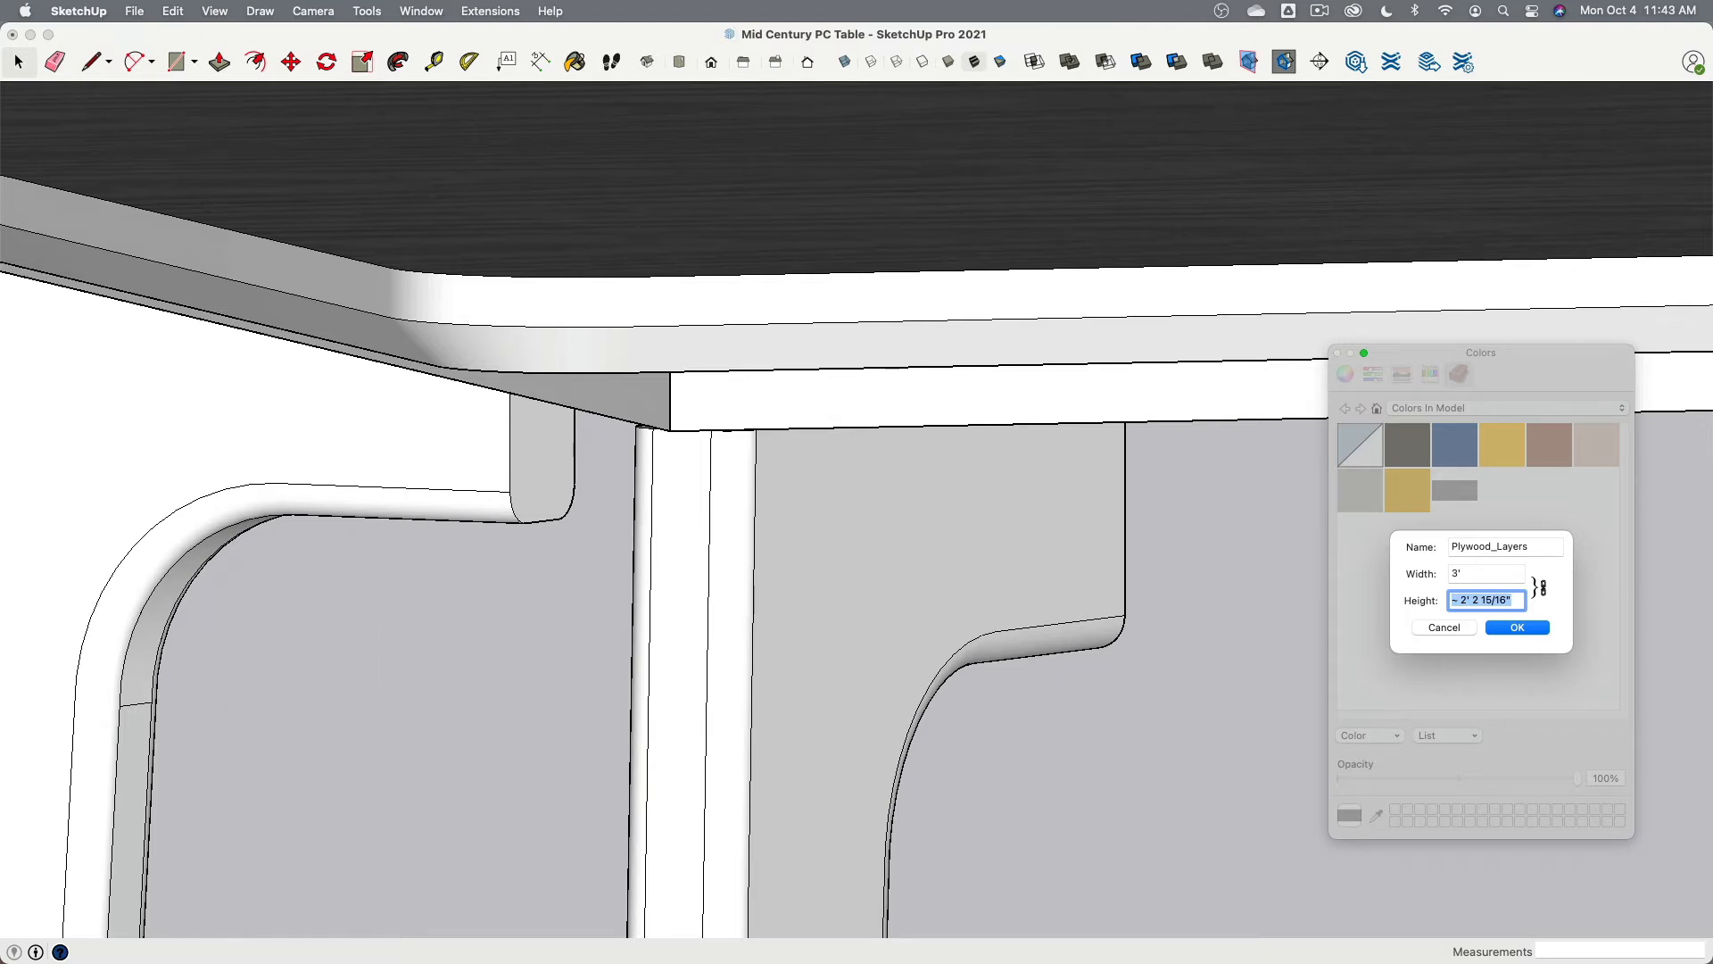
pyautogui.write('1"')
pyautogui.press('Tab')
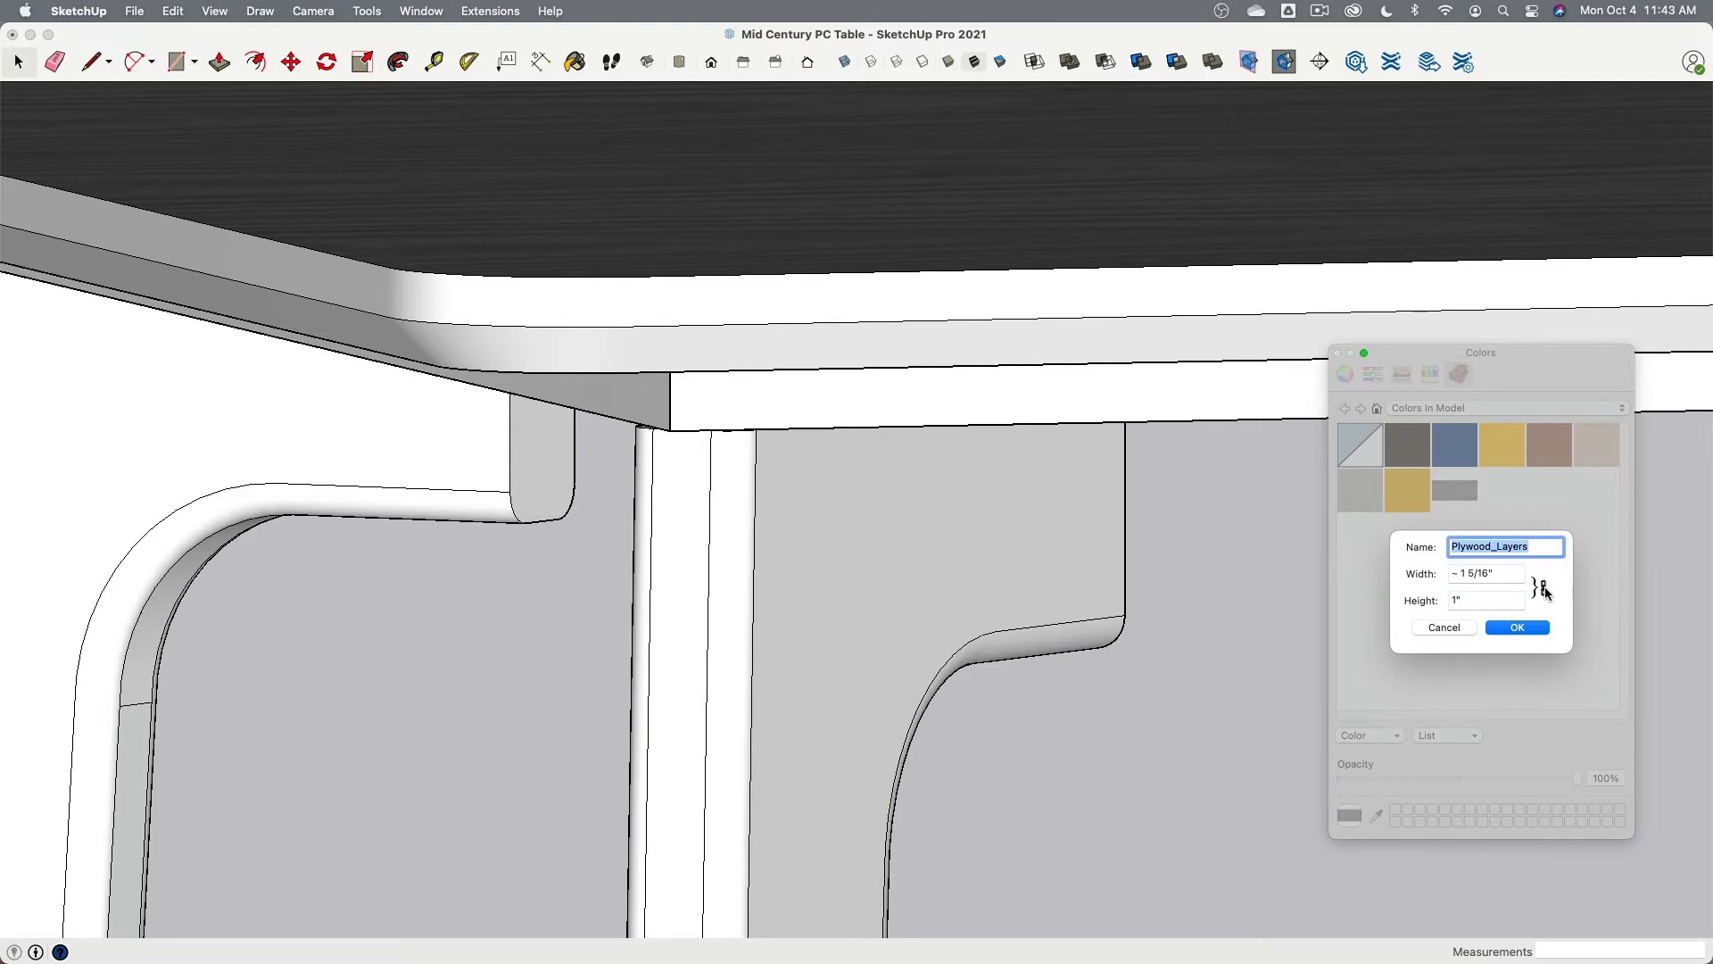
pyautogui.click(1518, 628)
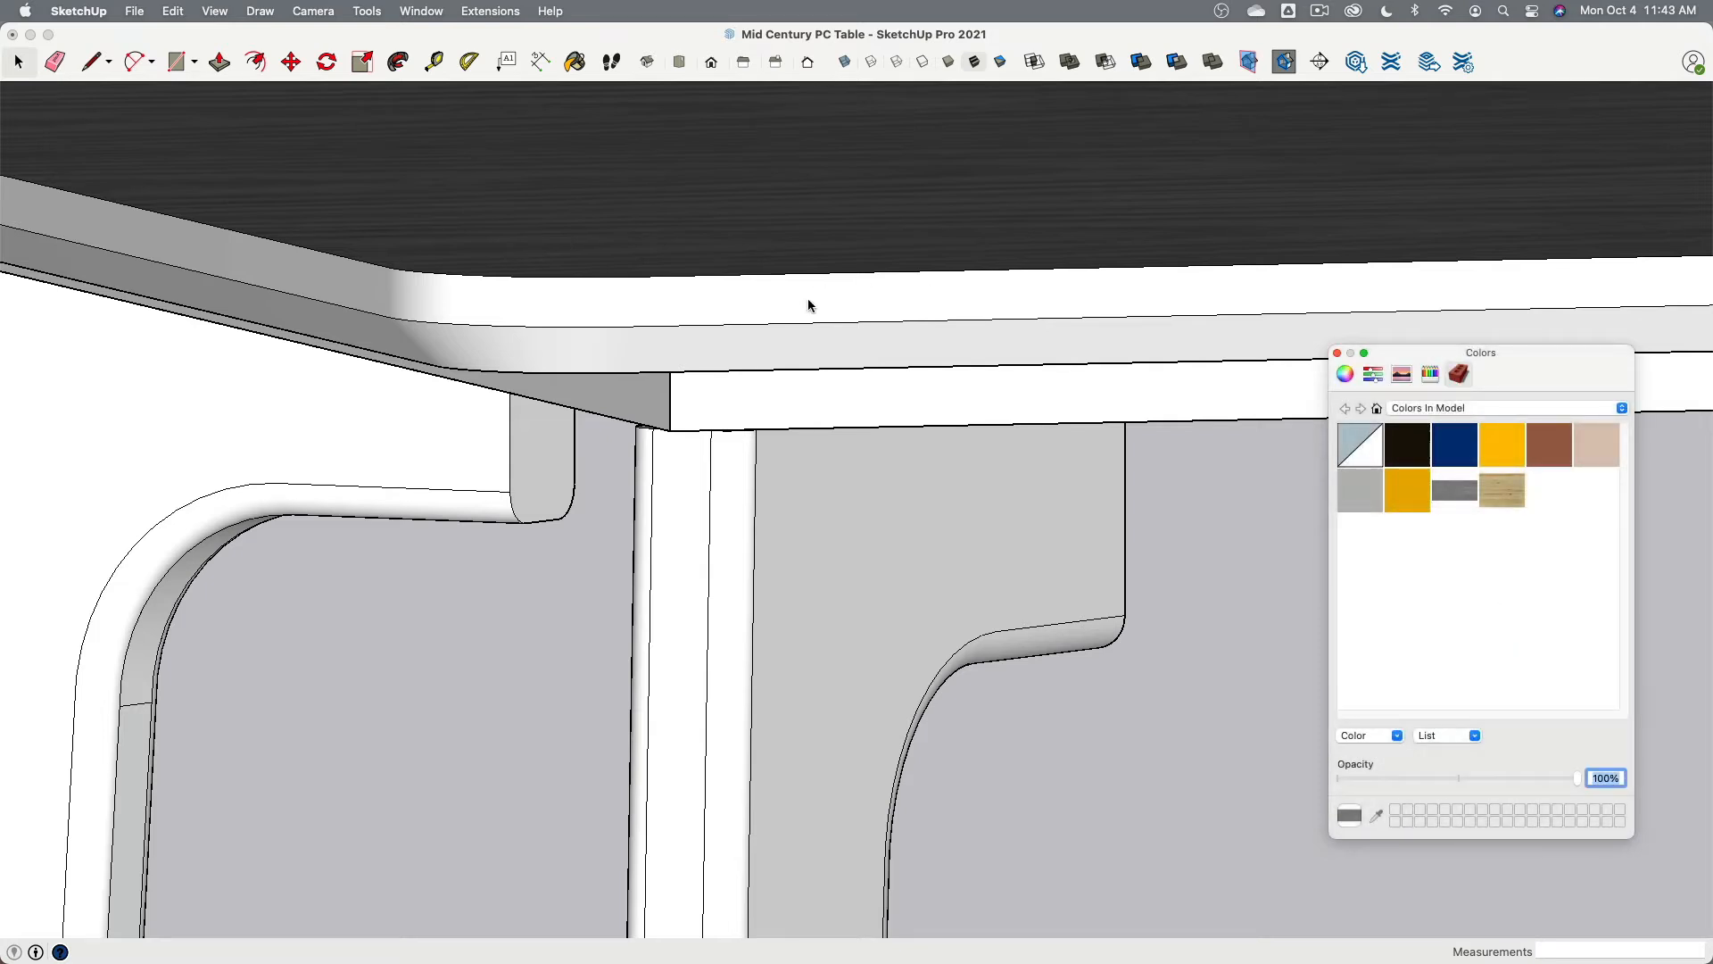
# Step: Open the tabletop group and apply the Plywood_Layers material to its outer edge and underside bevel faces
pyautogui.click(524, 304)
pyautogui.doubleClick(524, 304)
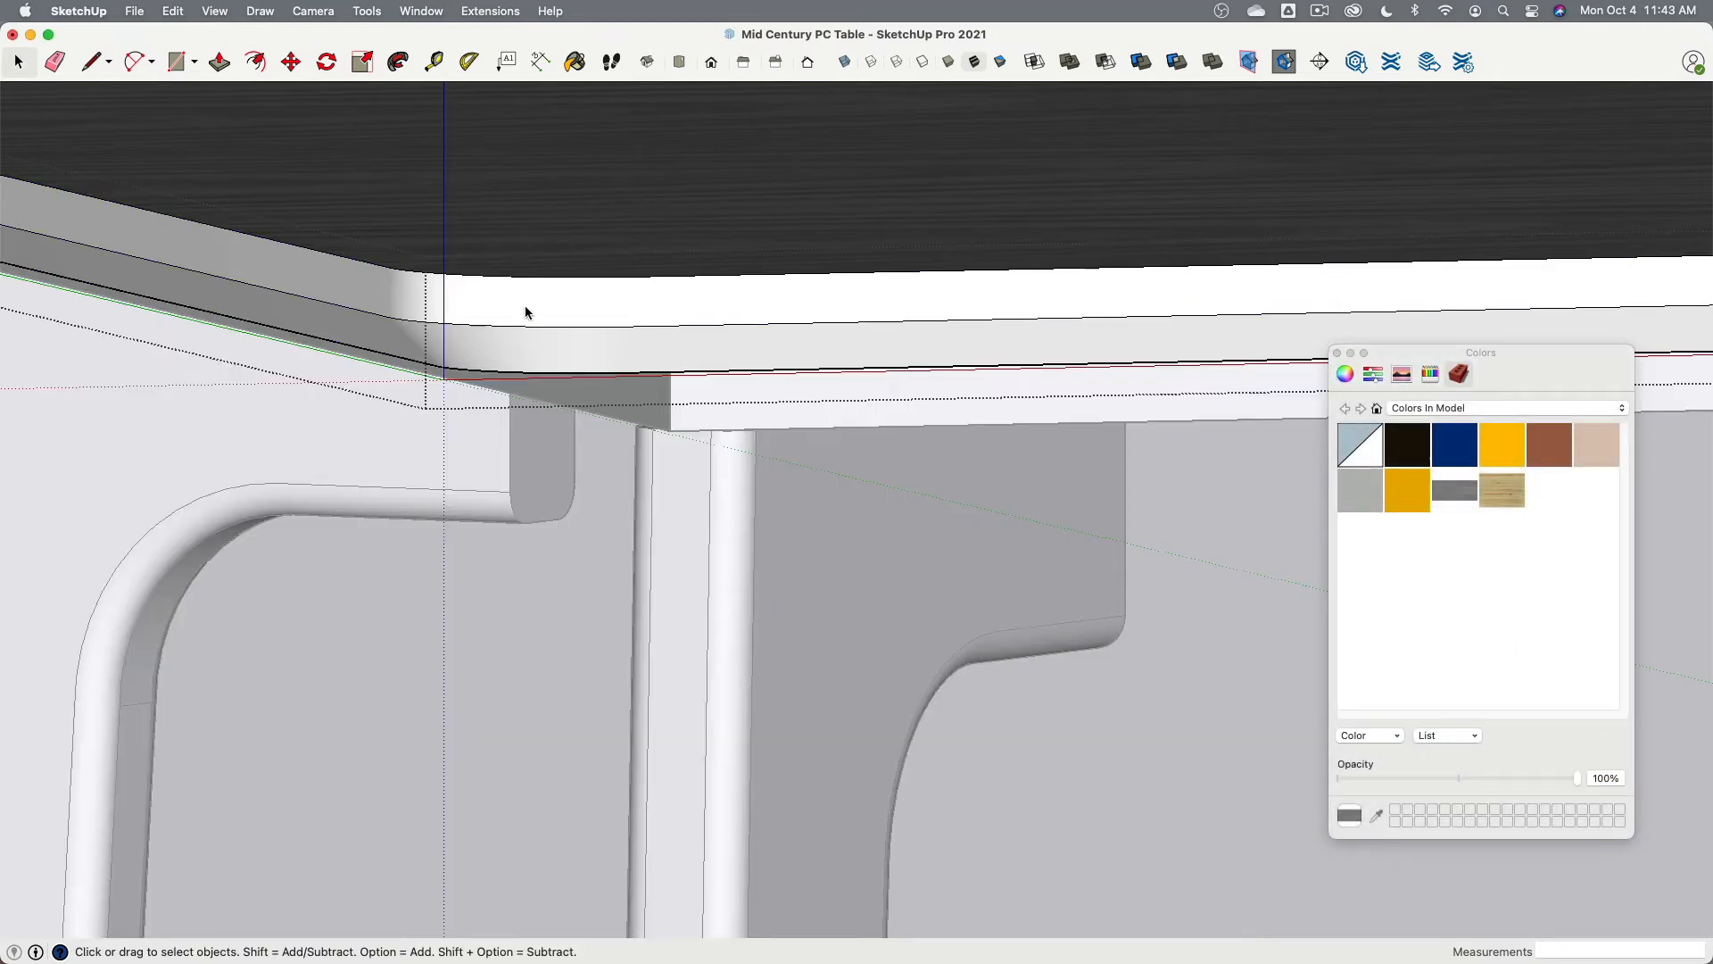
pyautogui.click(524, 308)
pyautogui.keyDown('shift'); pyautogui.click(546, 359); pyautogui.keyUp('shift')
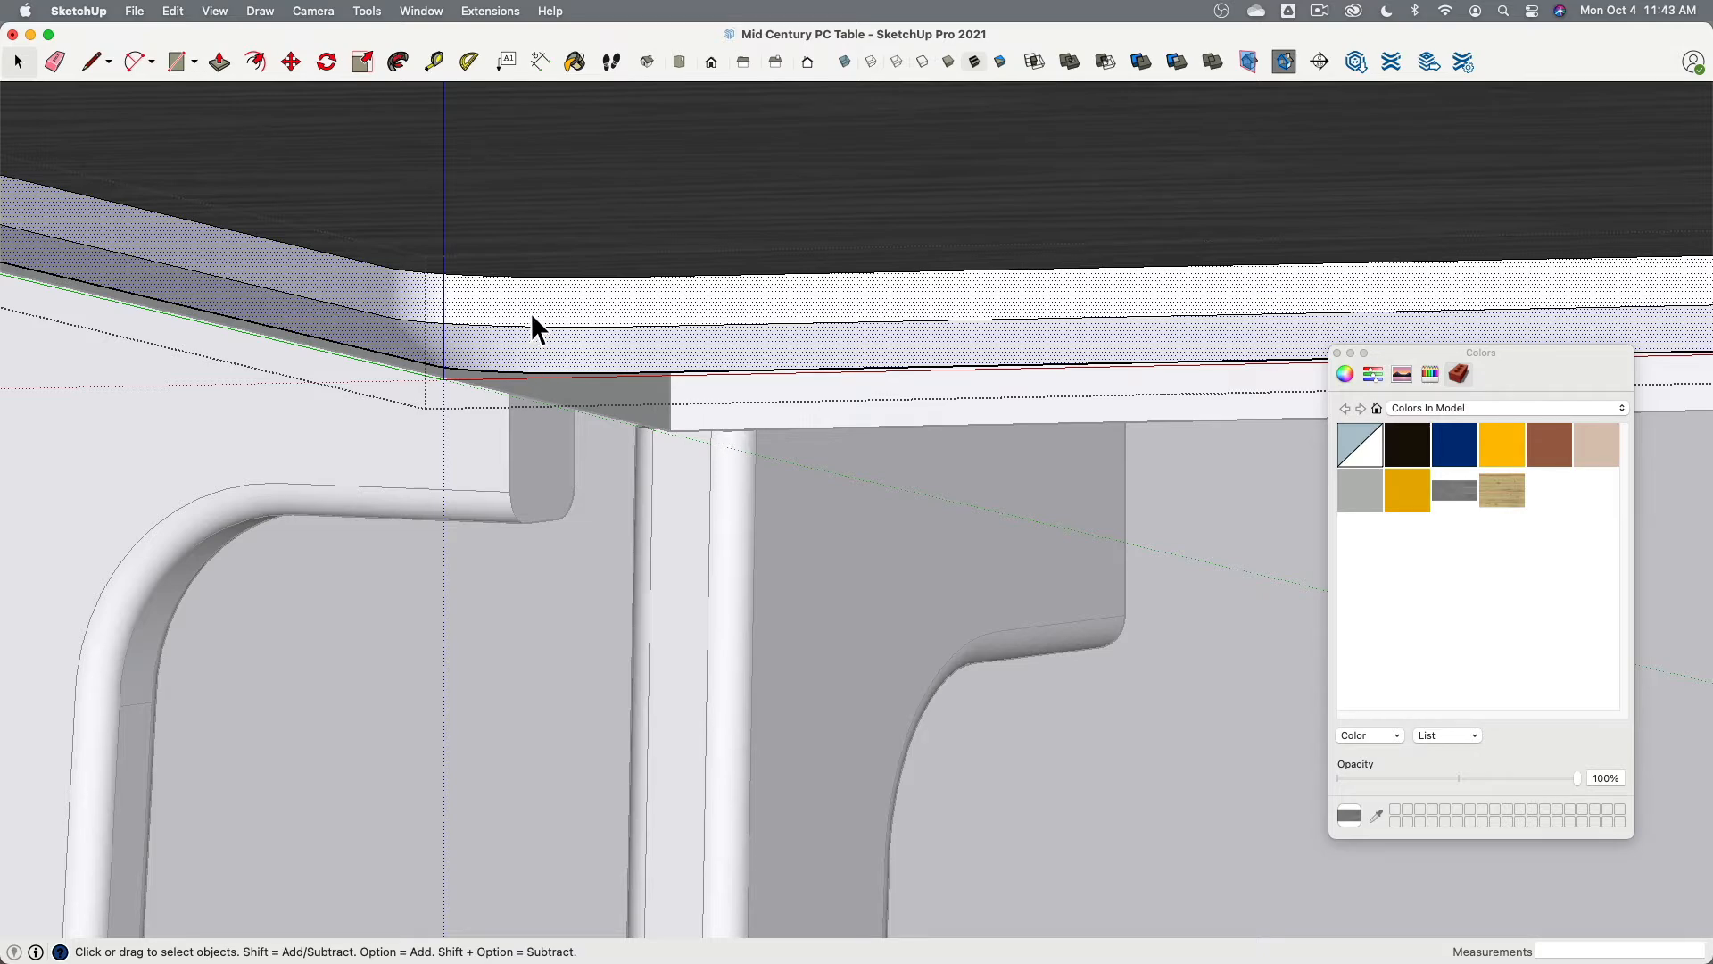
pyautogui.moveTo(532, 315); pyautogui.dragTo(848, 332, button='middle')
pyautogui.moveTo(654, 348); pyautogui.dragTo(869, 341, button='middle')
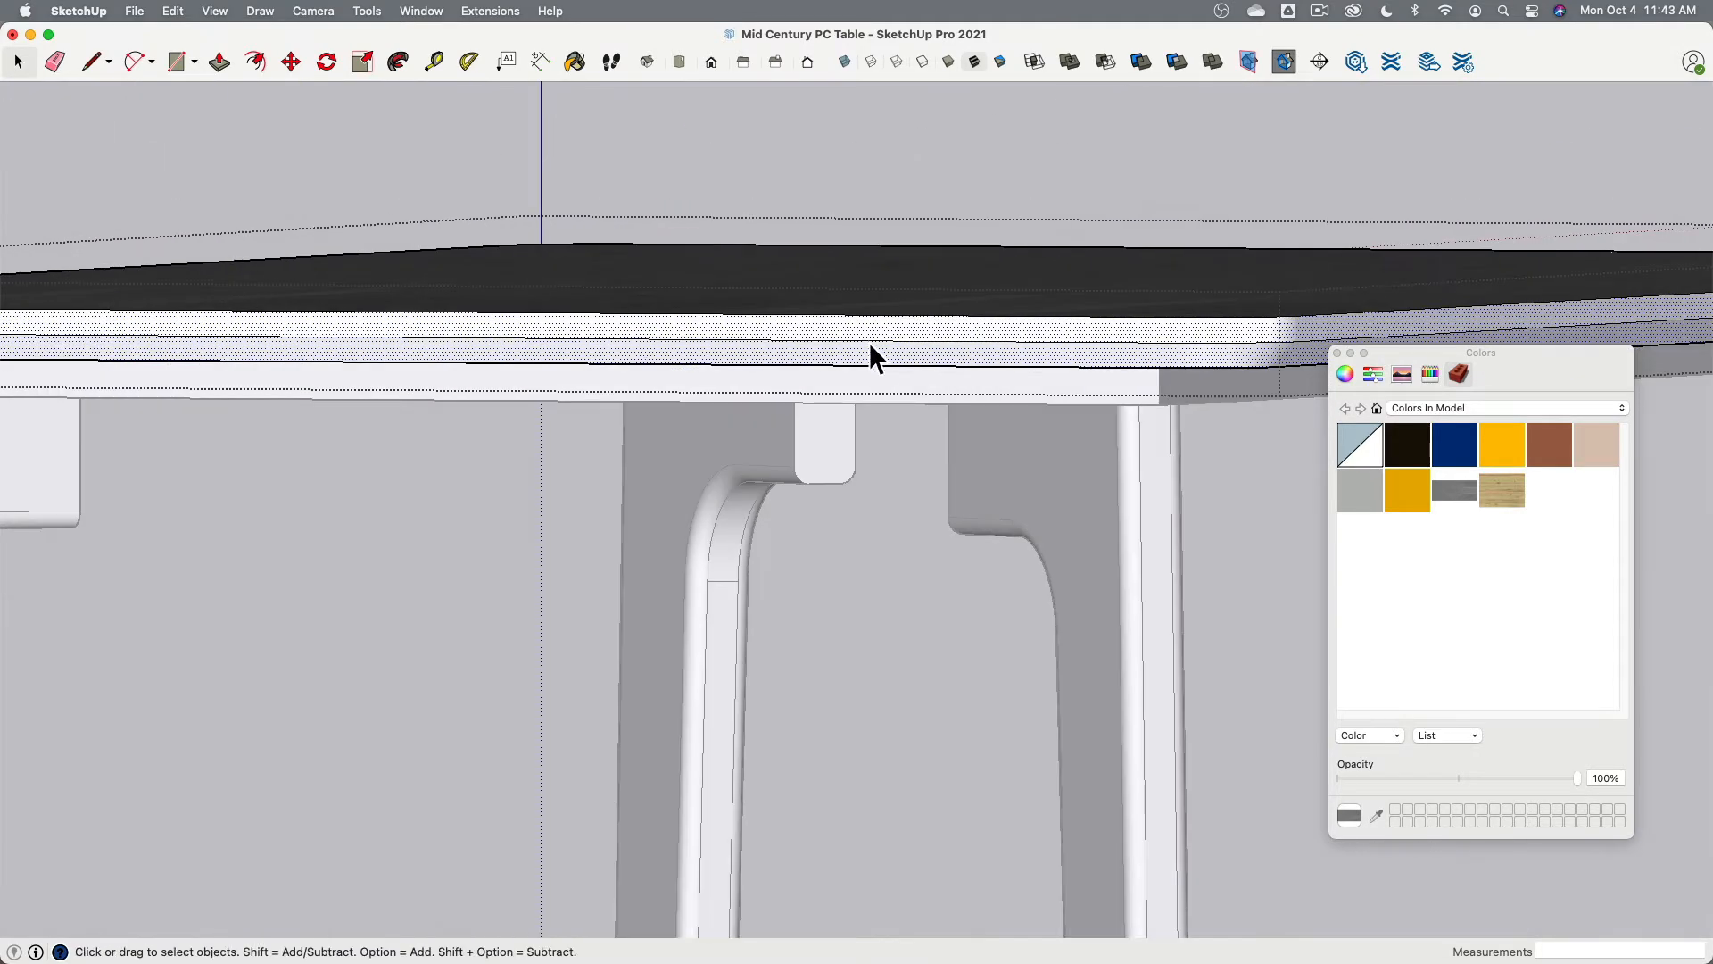
pyautogui.moveTo(544, 358); pyautogui.dragTo(719, 386, button='middle')
pyautogui.click(1507, 475)
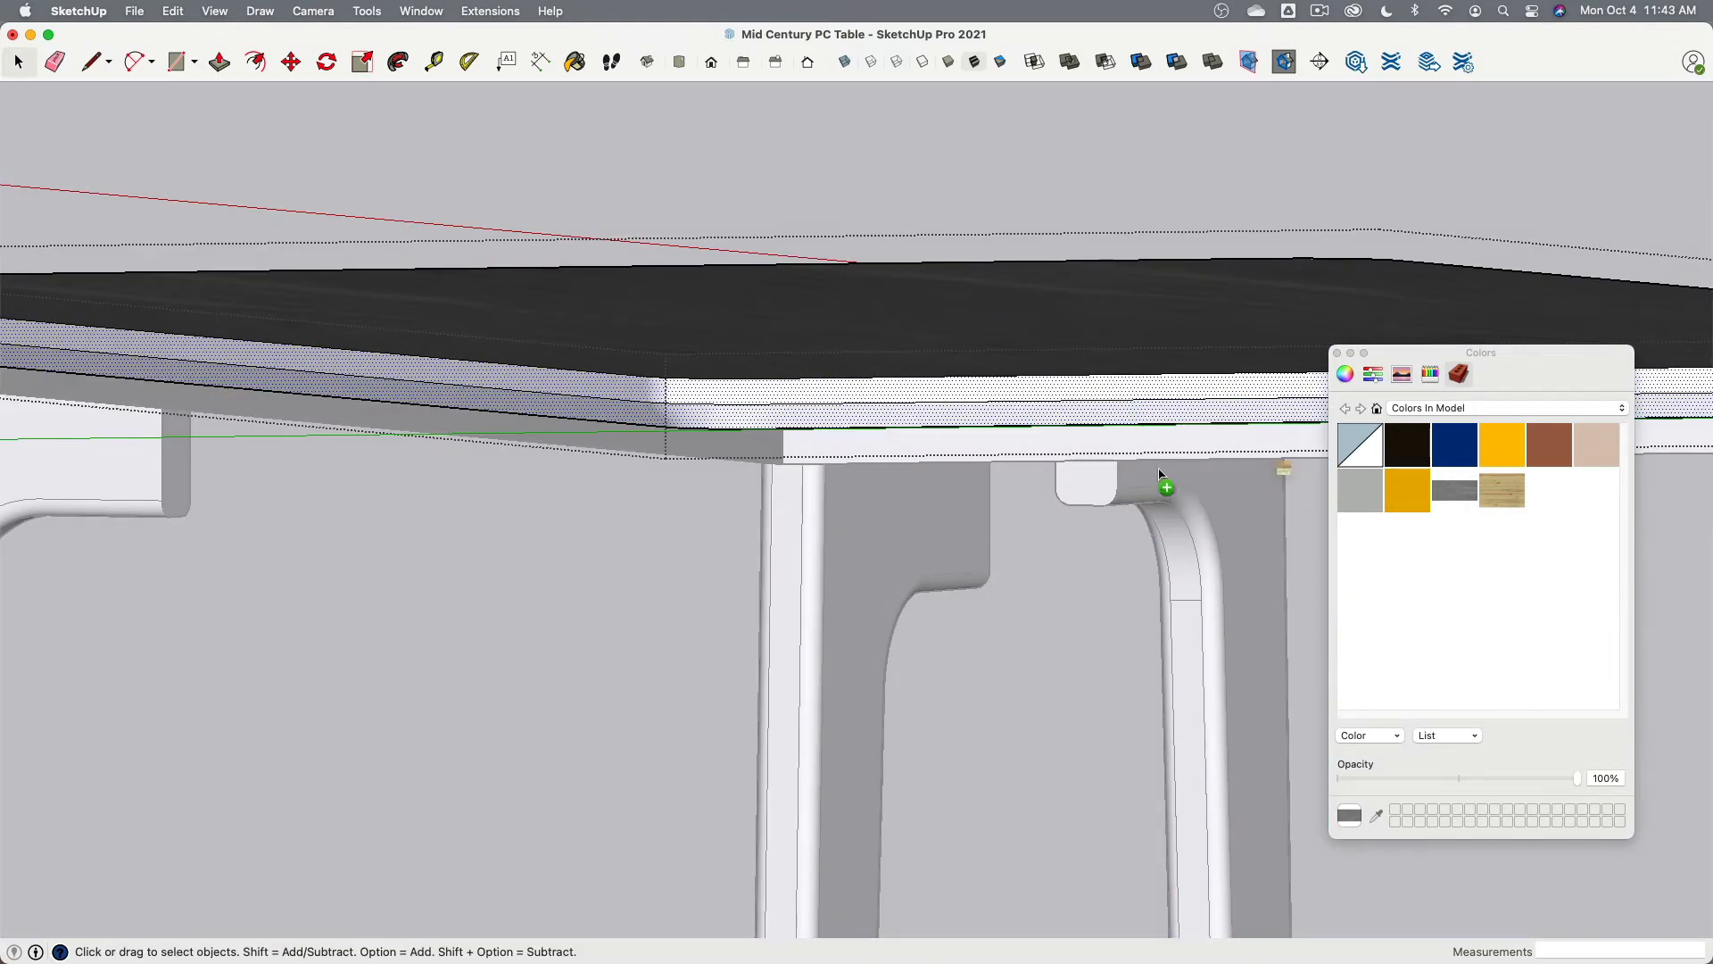
pyautogui.click(825, 412)
pyautogui.press('space')
pyautogui.moveTo(717, 383); pyautogui.dragTo(962, 672, button='middle')
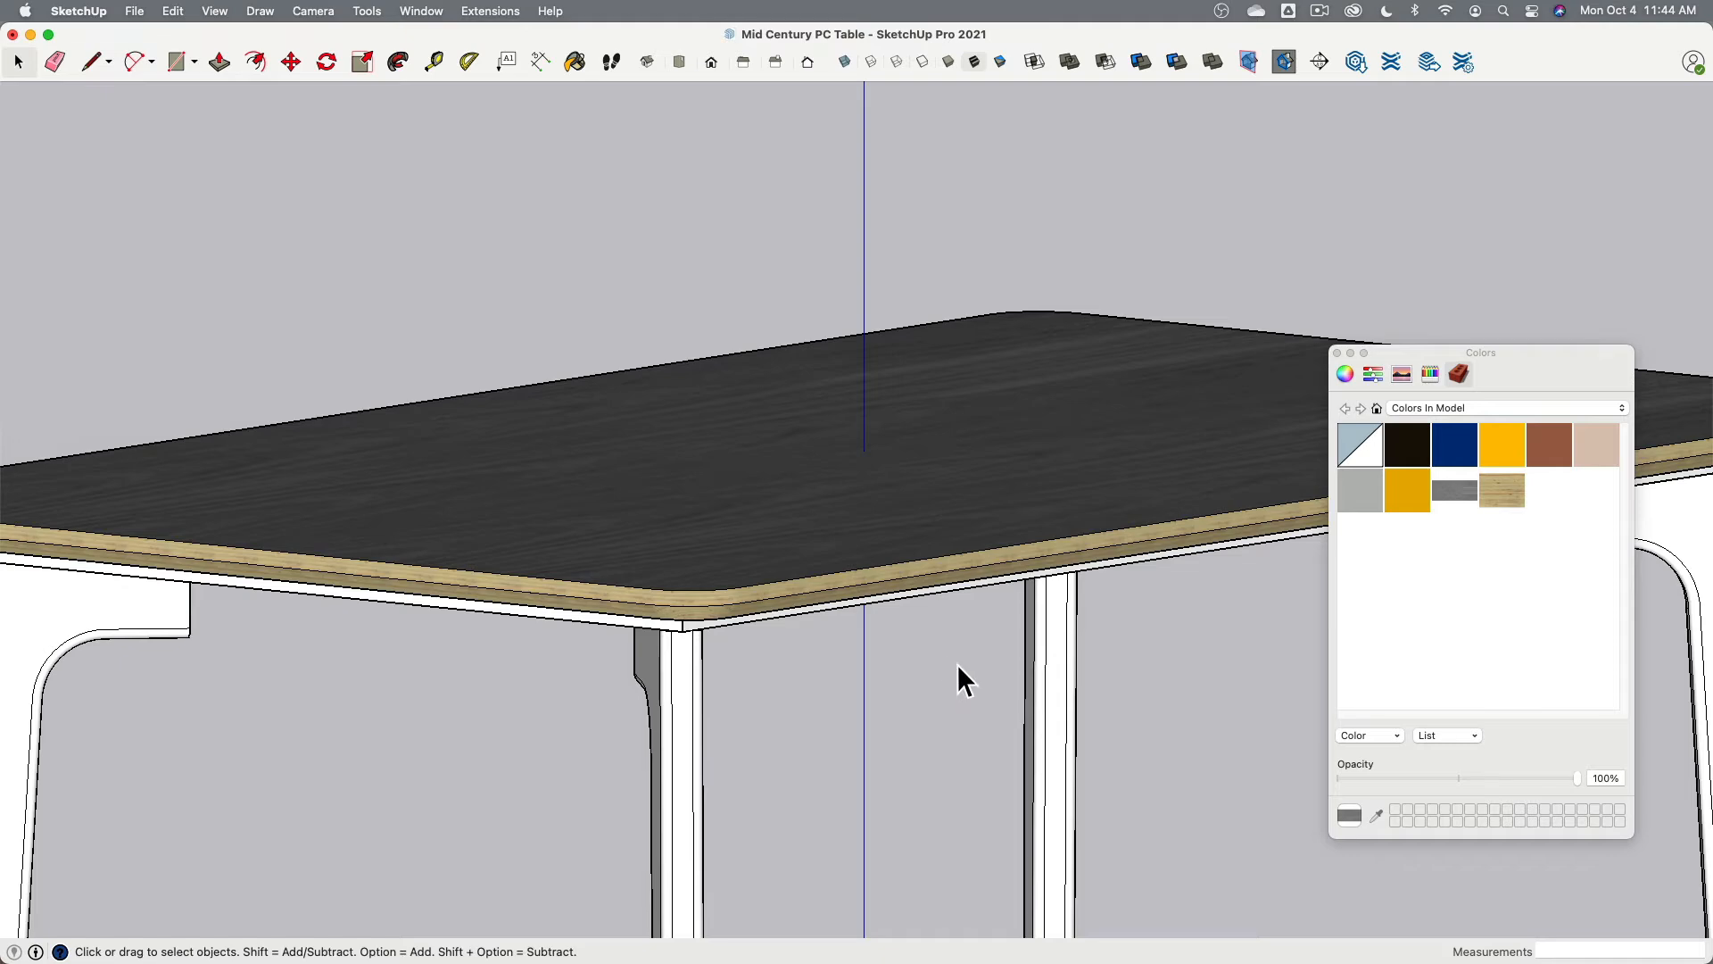
# Step: Inspect the plywood layers up close on the tabletop's rounded corner and long edge
pyautogui.scroll(8, 806, 607)
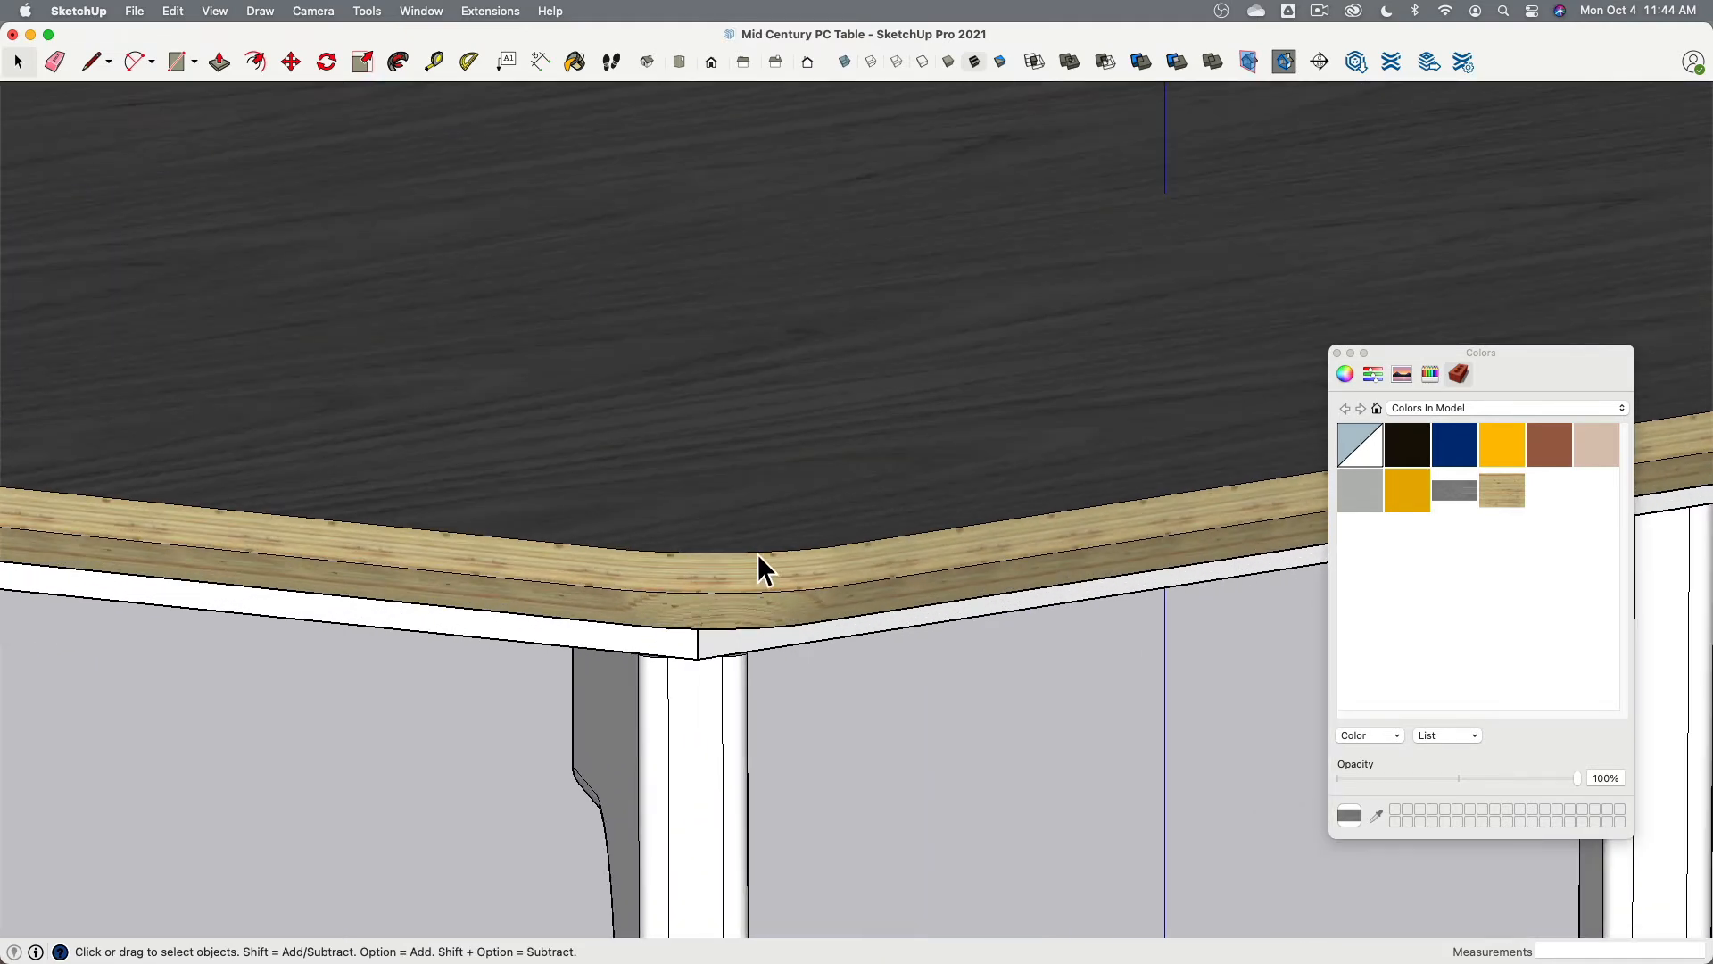
pyautogui.moveTo(773, 596); pyautogui.dragTo(732, 571, button='middle')
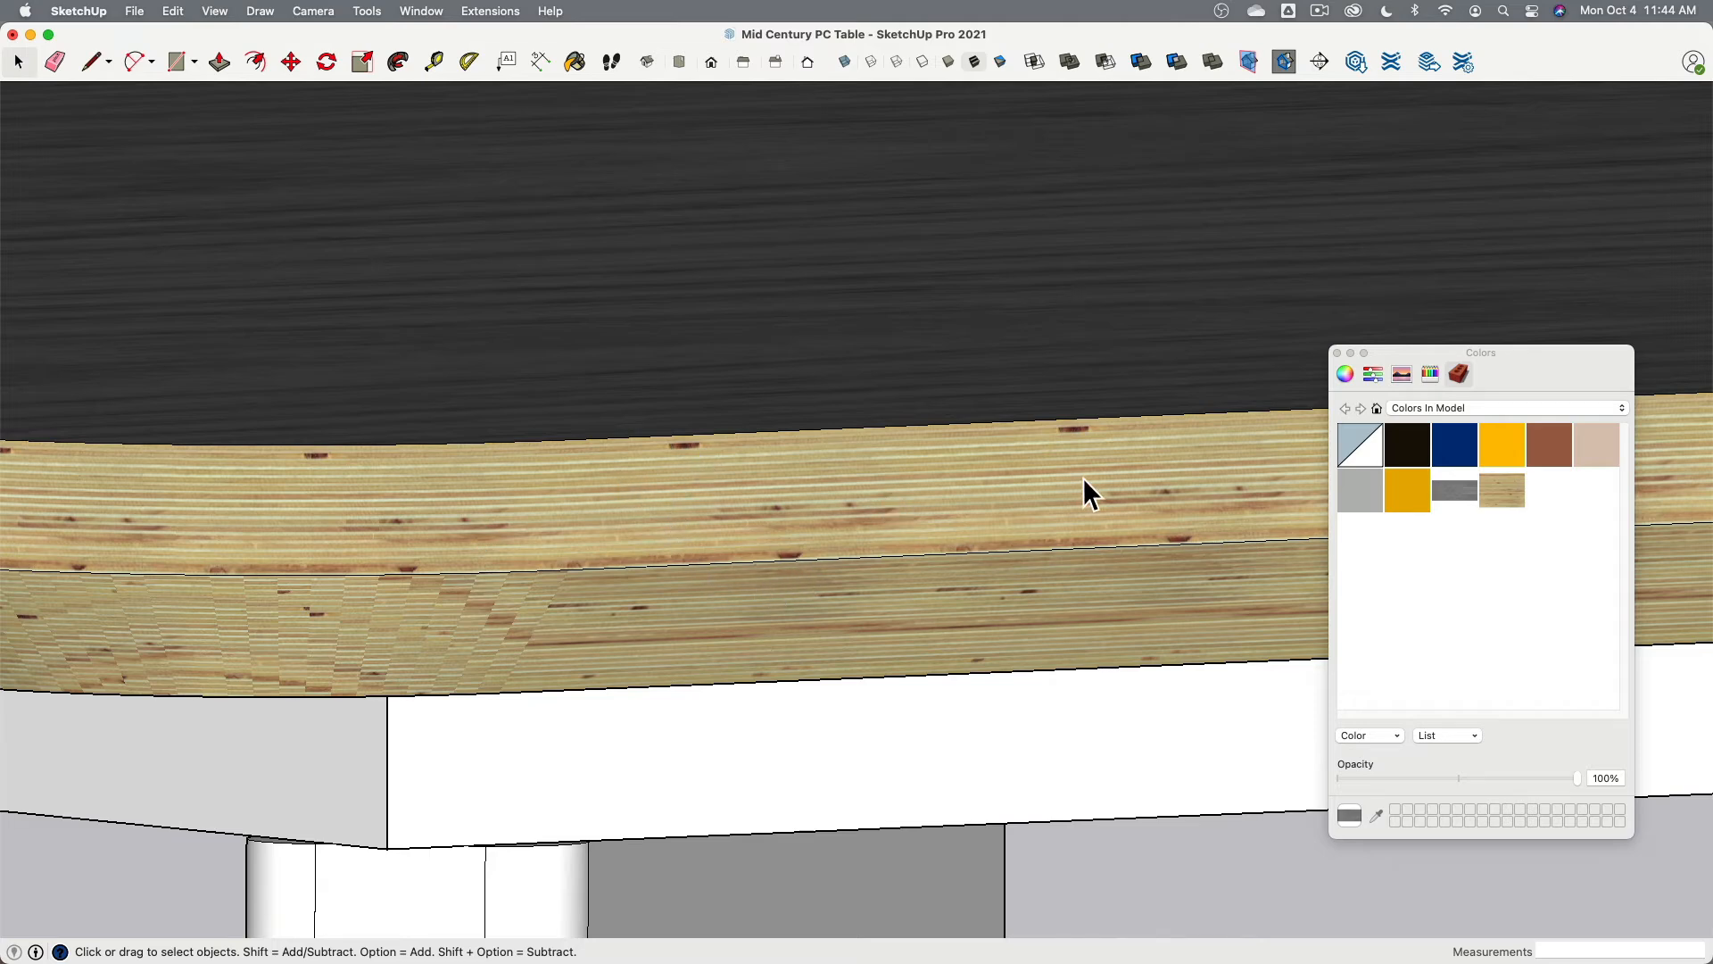
pyautogui.moveTo(1083, 478); pyautogui.dragTo(1044, 485, button='middle')
# Step: Switch to Chrome and review the seamless label and texture demo for Plexwood texture seamless 20971
pyautogui.press('super+Tab')
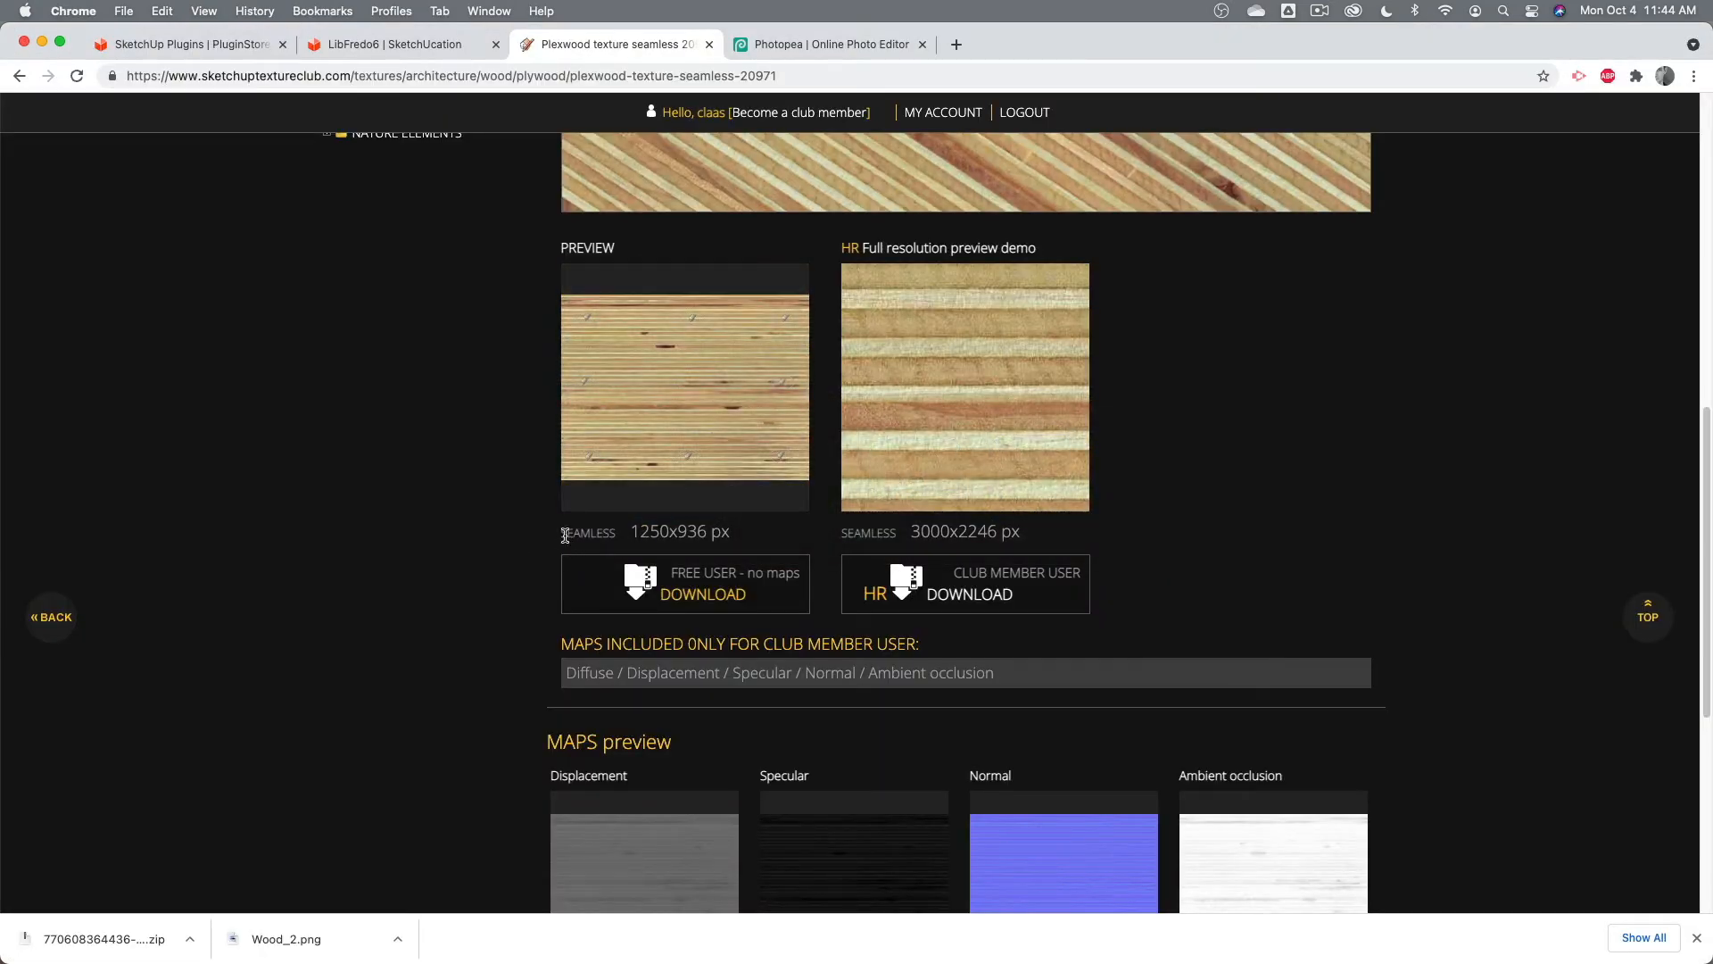
pyautogui.moveTo(560, 533); pyautogui.dragTo(618, 533)
pyautogui.scroll(10, 497, 524)
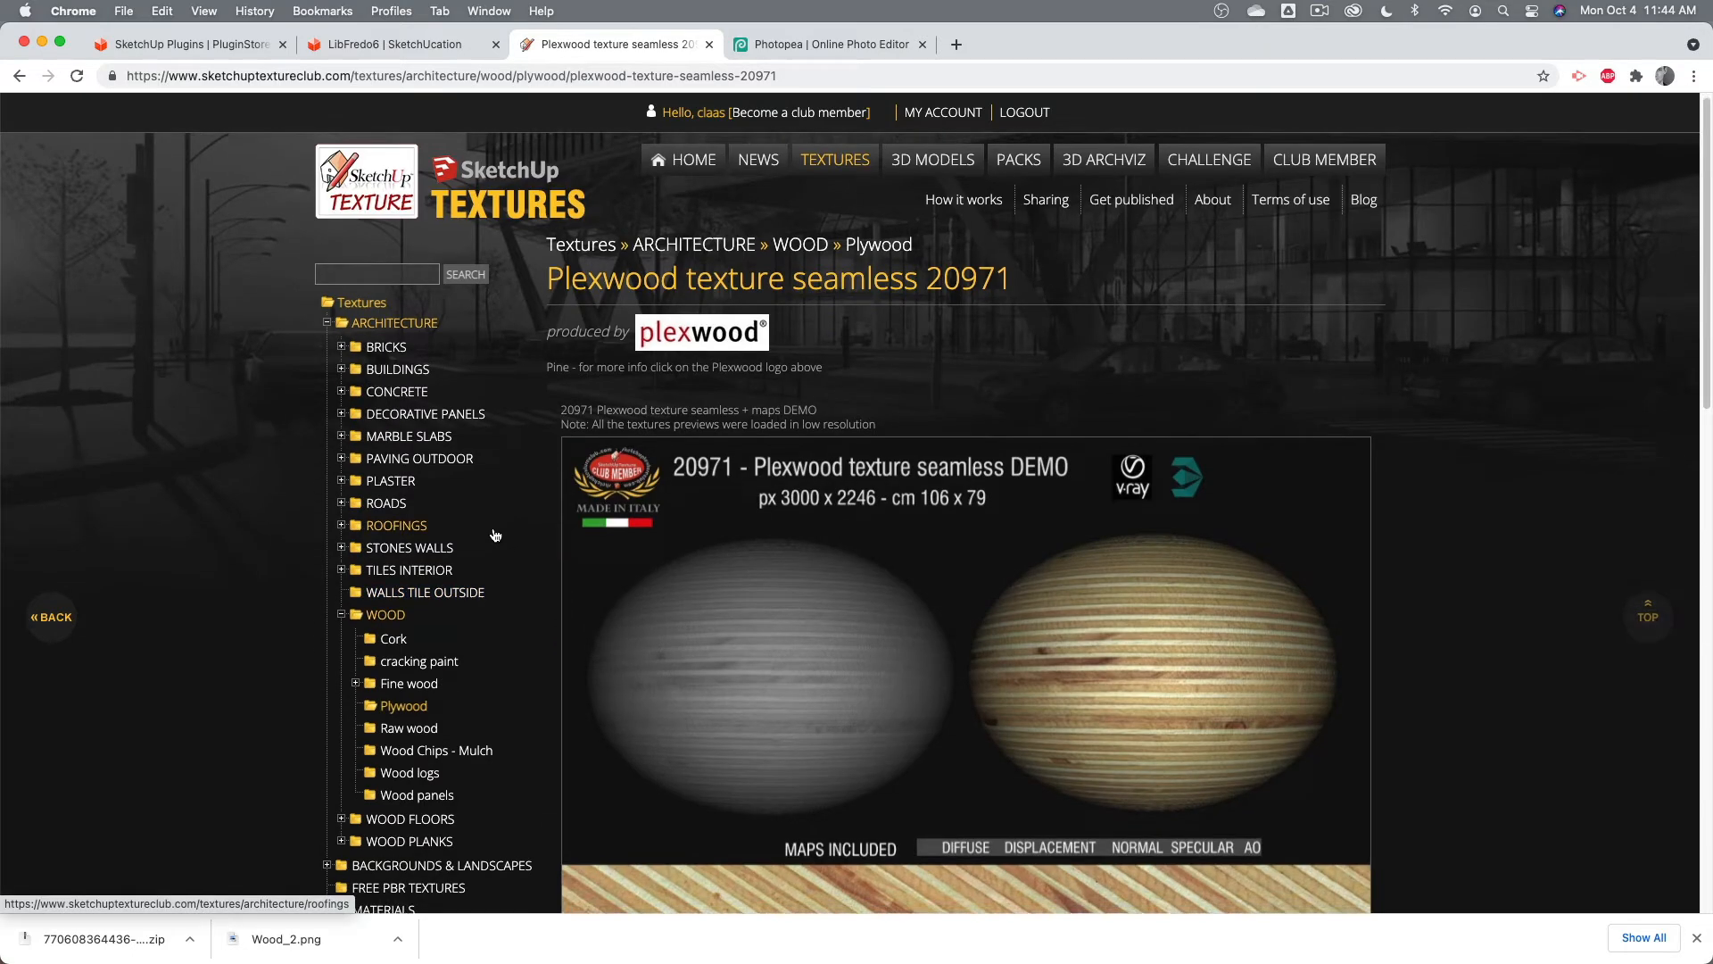
pyautogui.scroll(-2, 492, 534)
# Step: Return to SketchUp and examine how the plywood texture repeats along the tabletop's edge and bevel
pyautogui.press('super+Tab')
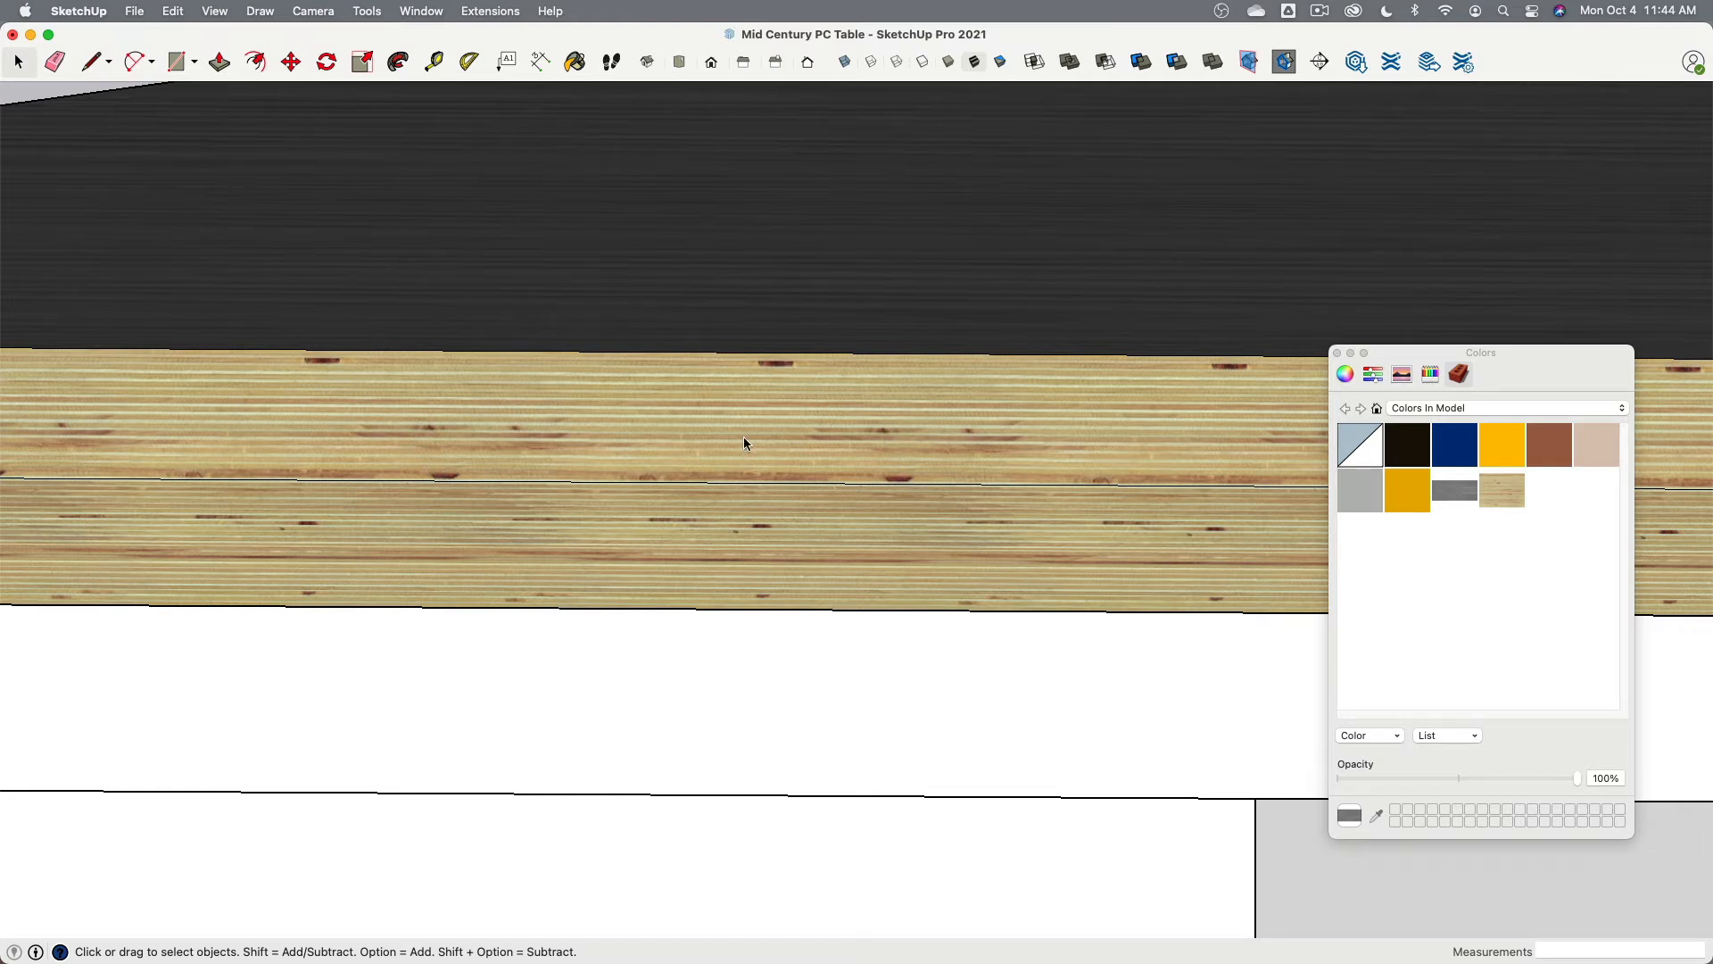
pyautogui.scroll(-5, 464, 420)
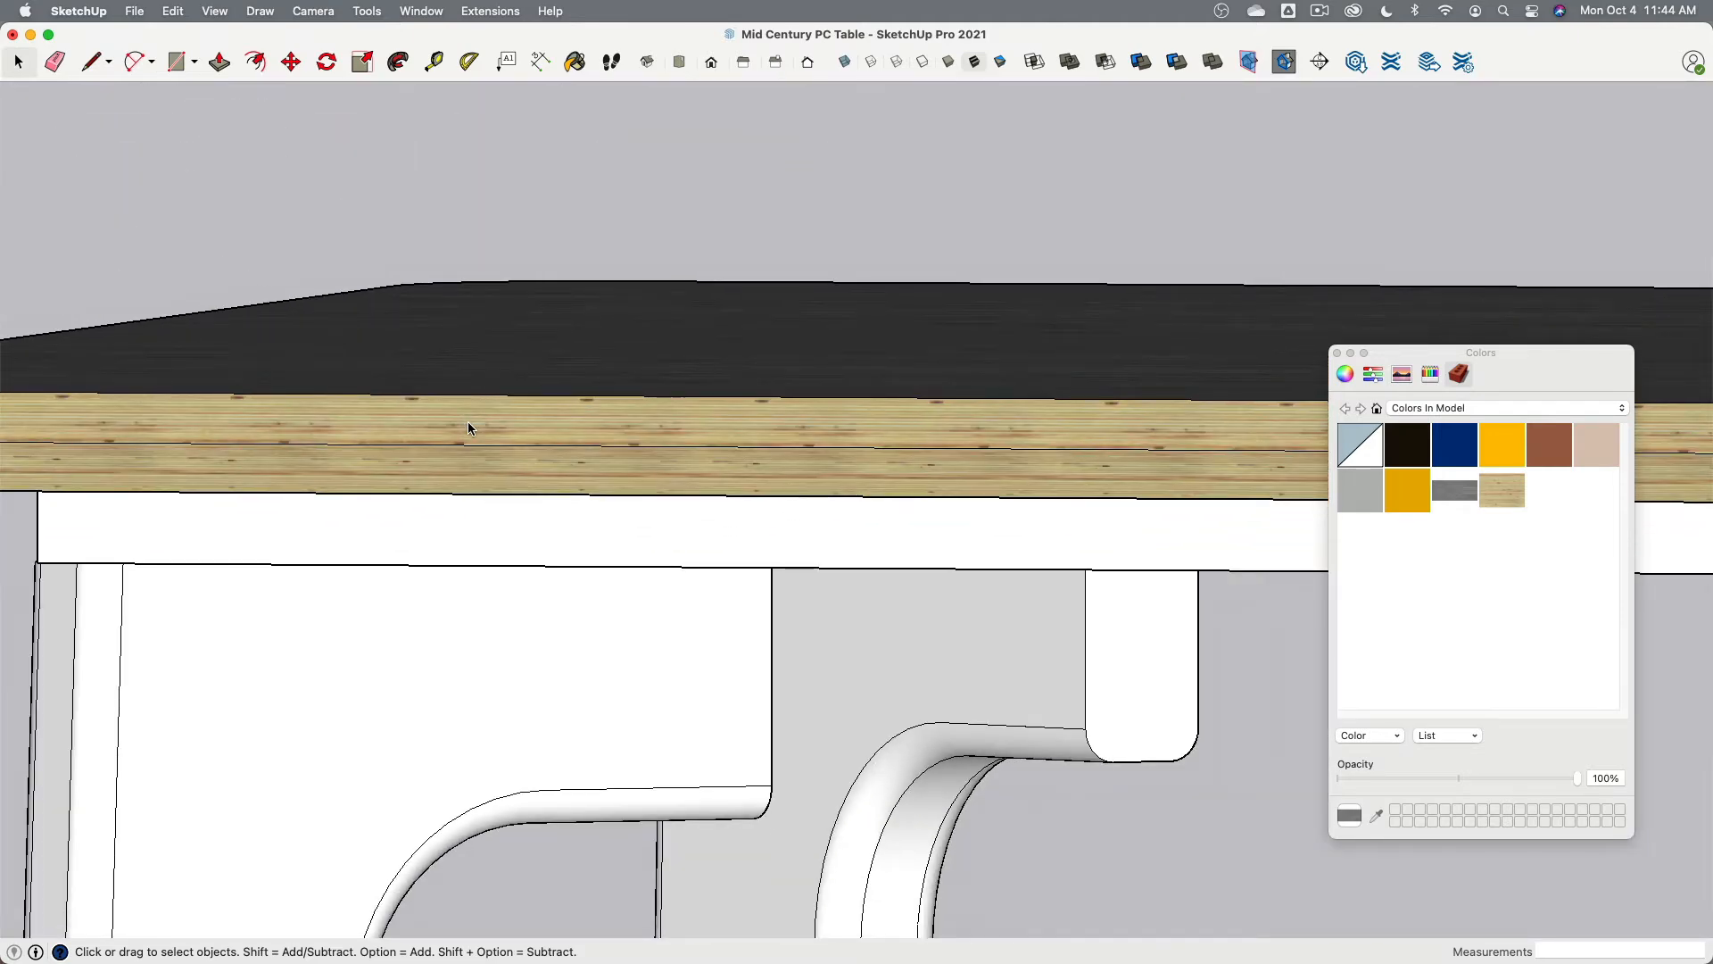
pyautogui.moveTo(467, 423); pyautogui.dragTo(585, 456, button='middle')
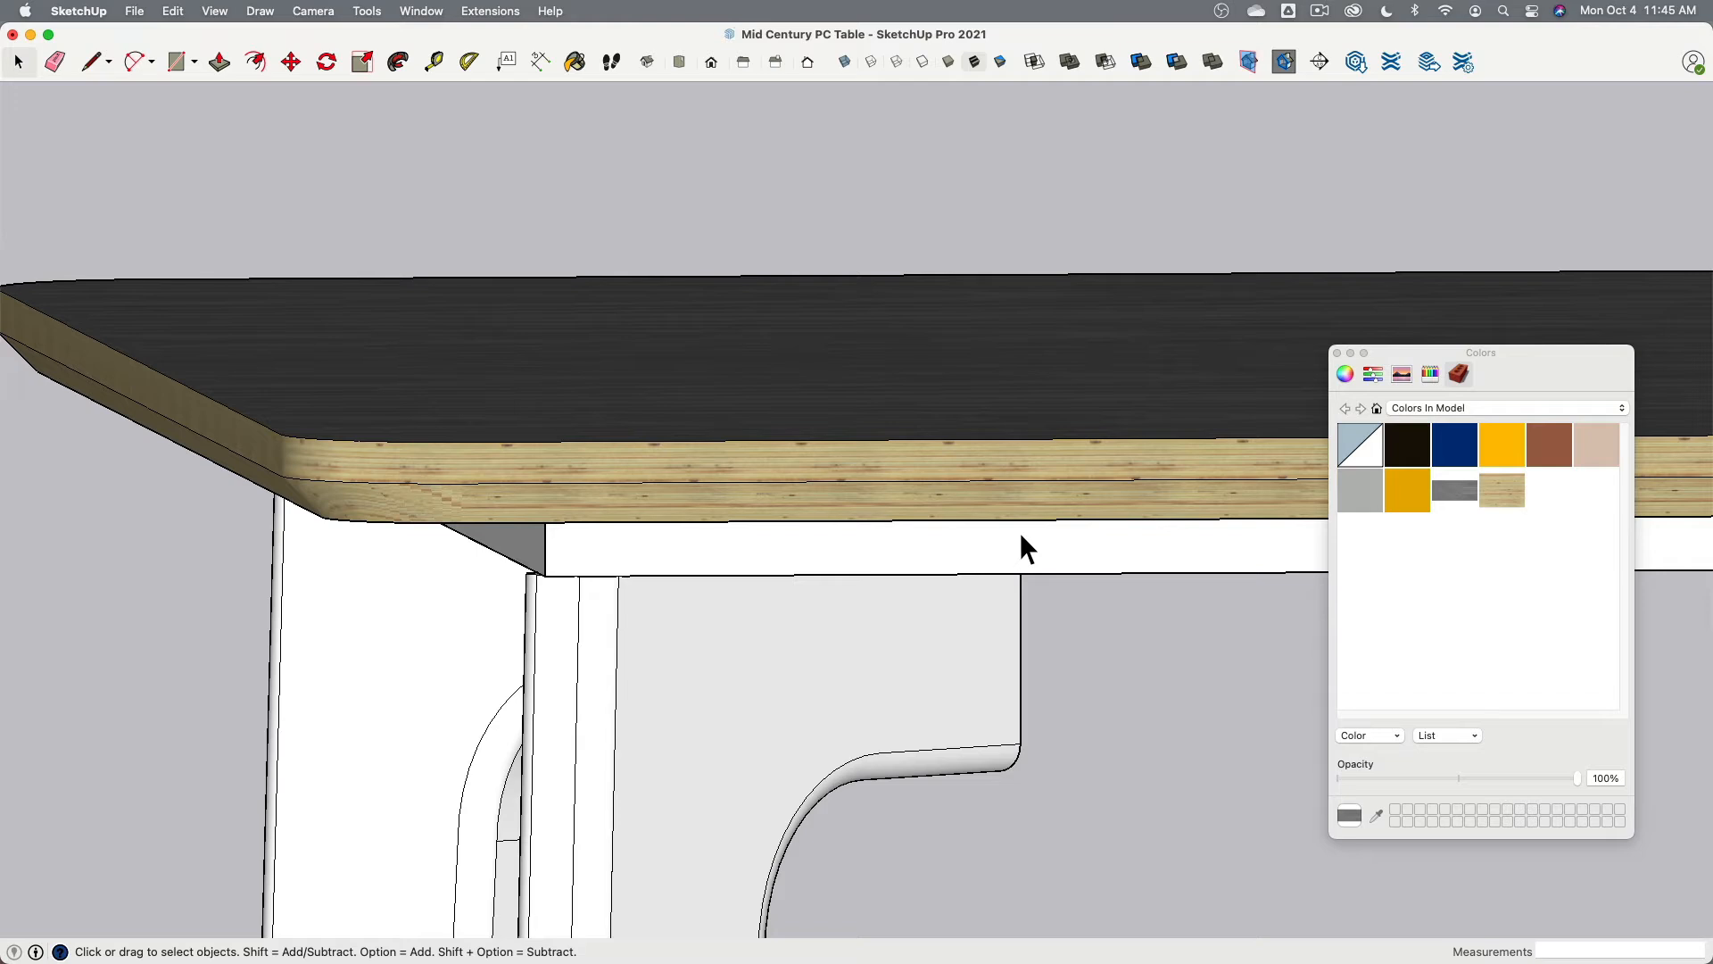
pyautogui.moveTo(864, 482); pyautogui.dragTo(885, 516, button='middle')
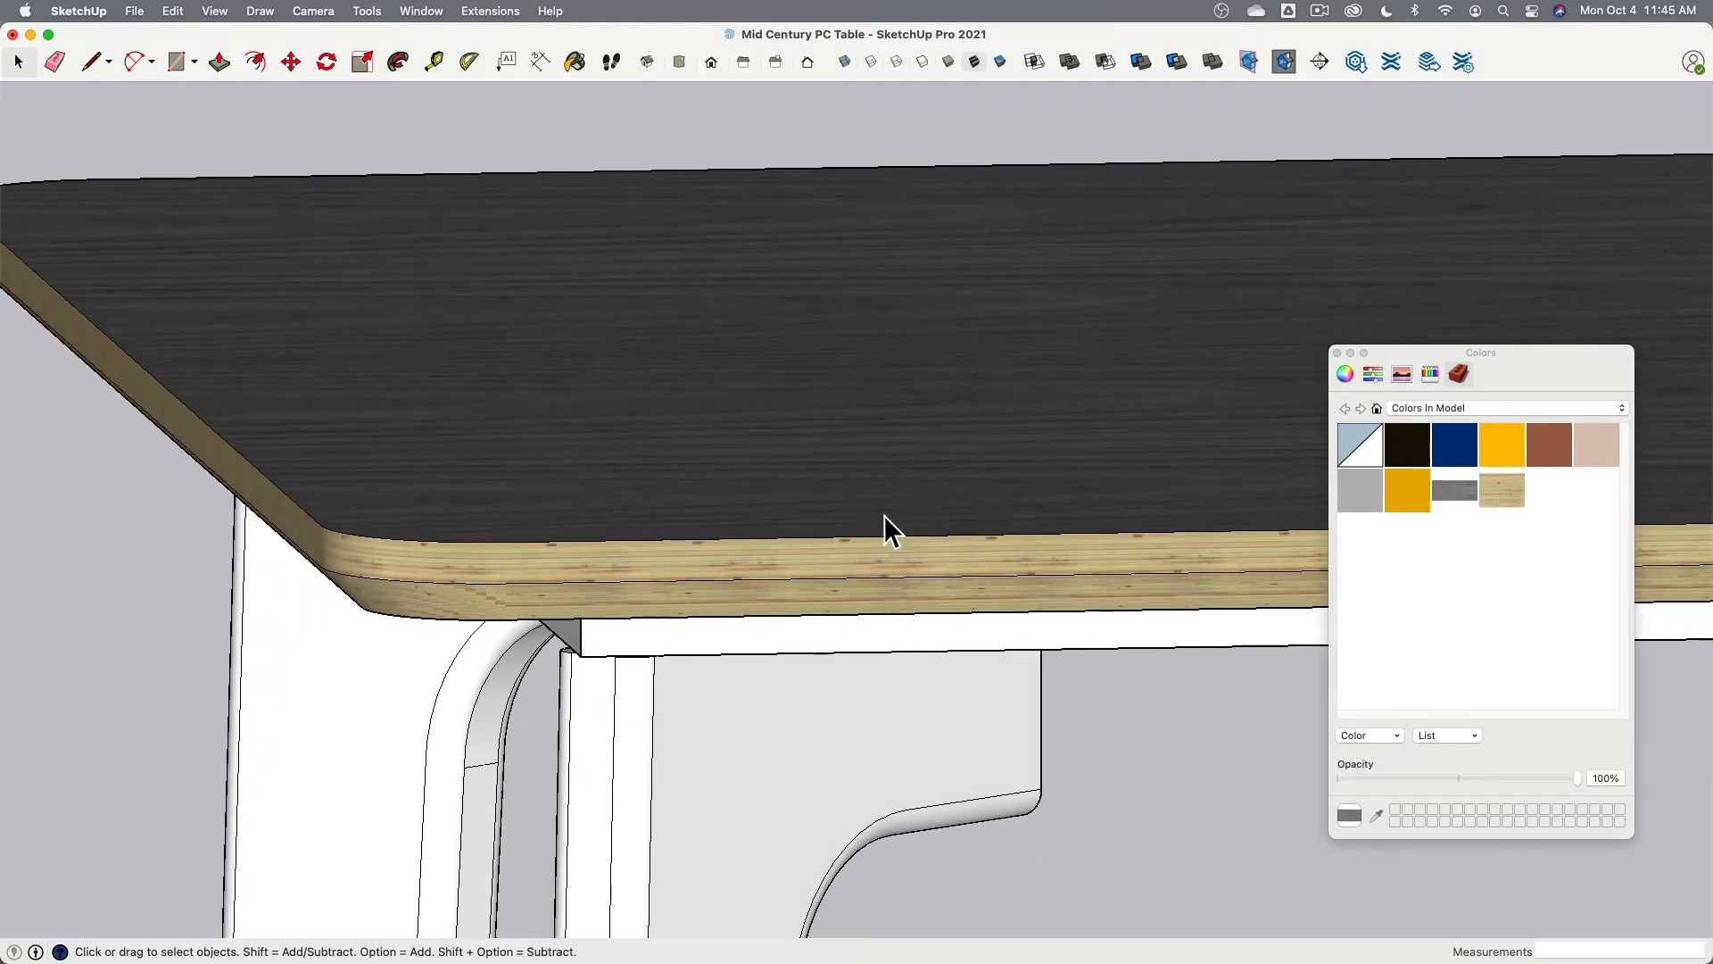
# Step: Open the tabletop group, display the position pins of the top face's veneer texture, and leave texture positioning and the group
pyautogui.tripleClick(864, 416)
pyautogui.click(824, 397)
pyautogui.scroll(-3, 803, 388)
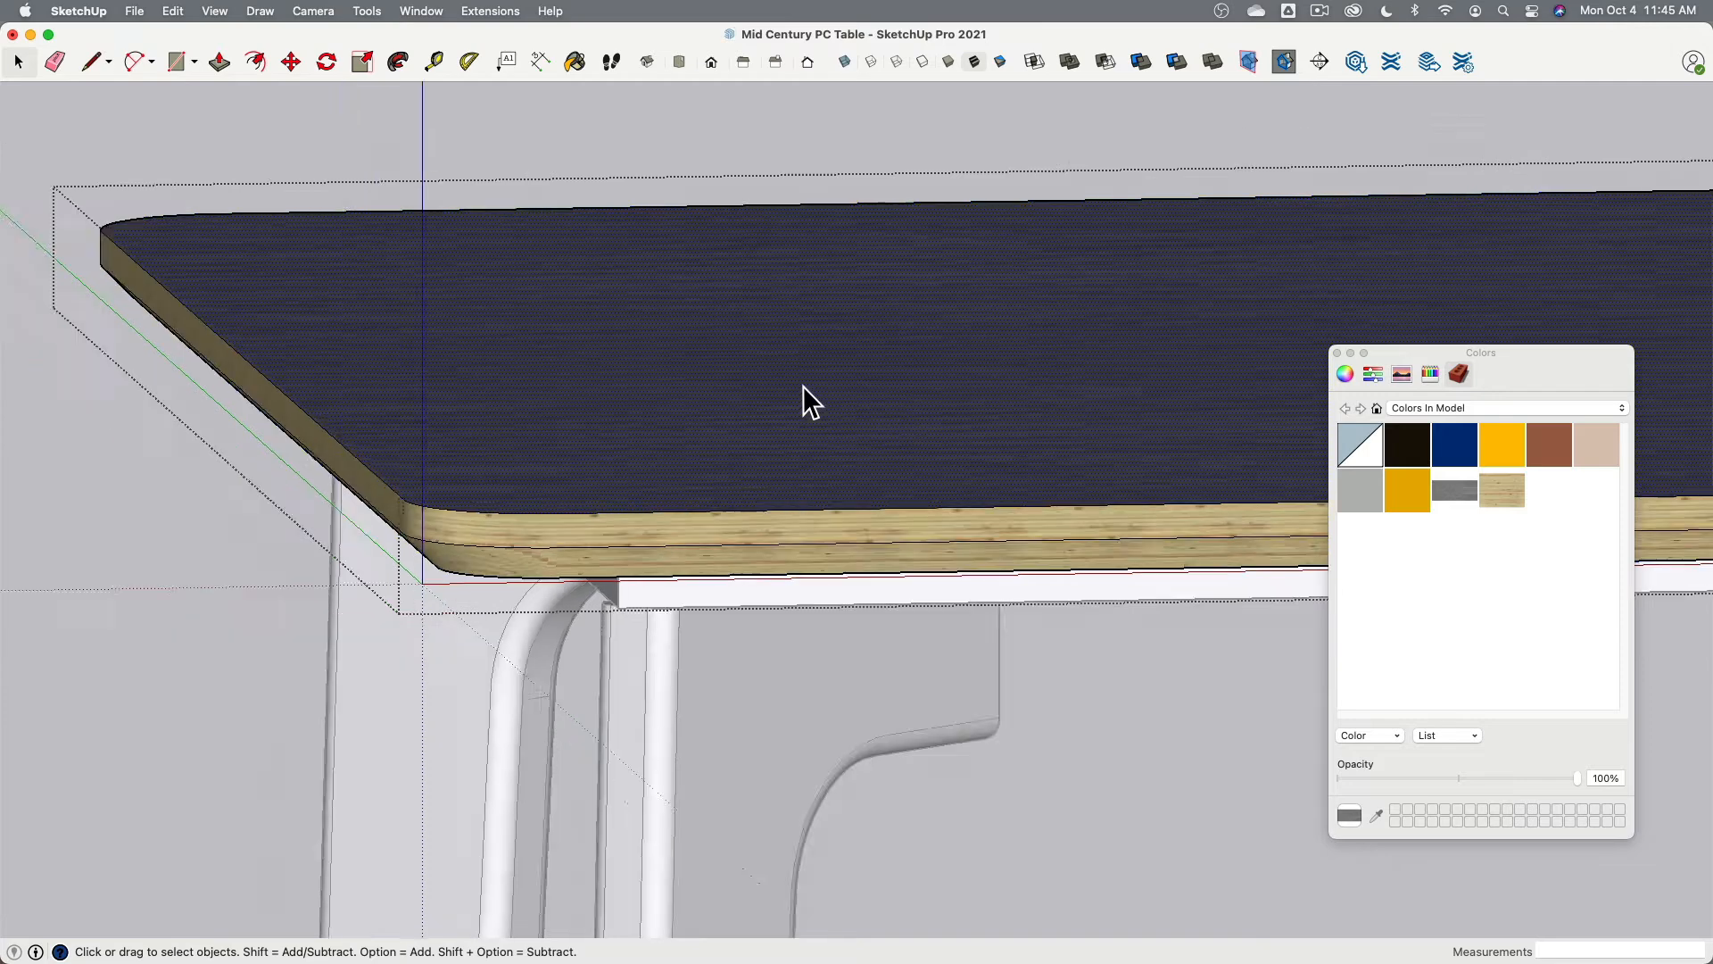
pyautogui.moveTo(802, 386); pyautogui.dragTo(807, 501, button='middle')
pyautogui.rightClick(797, 473)
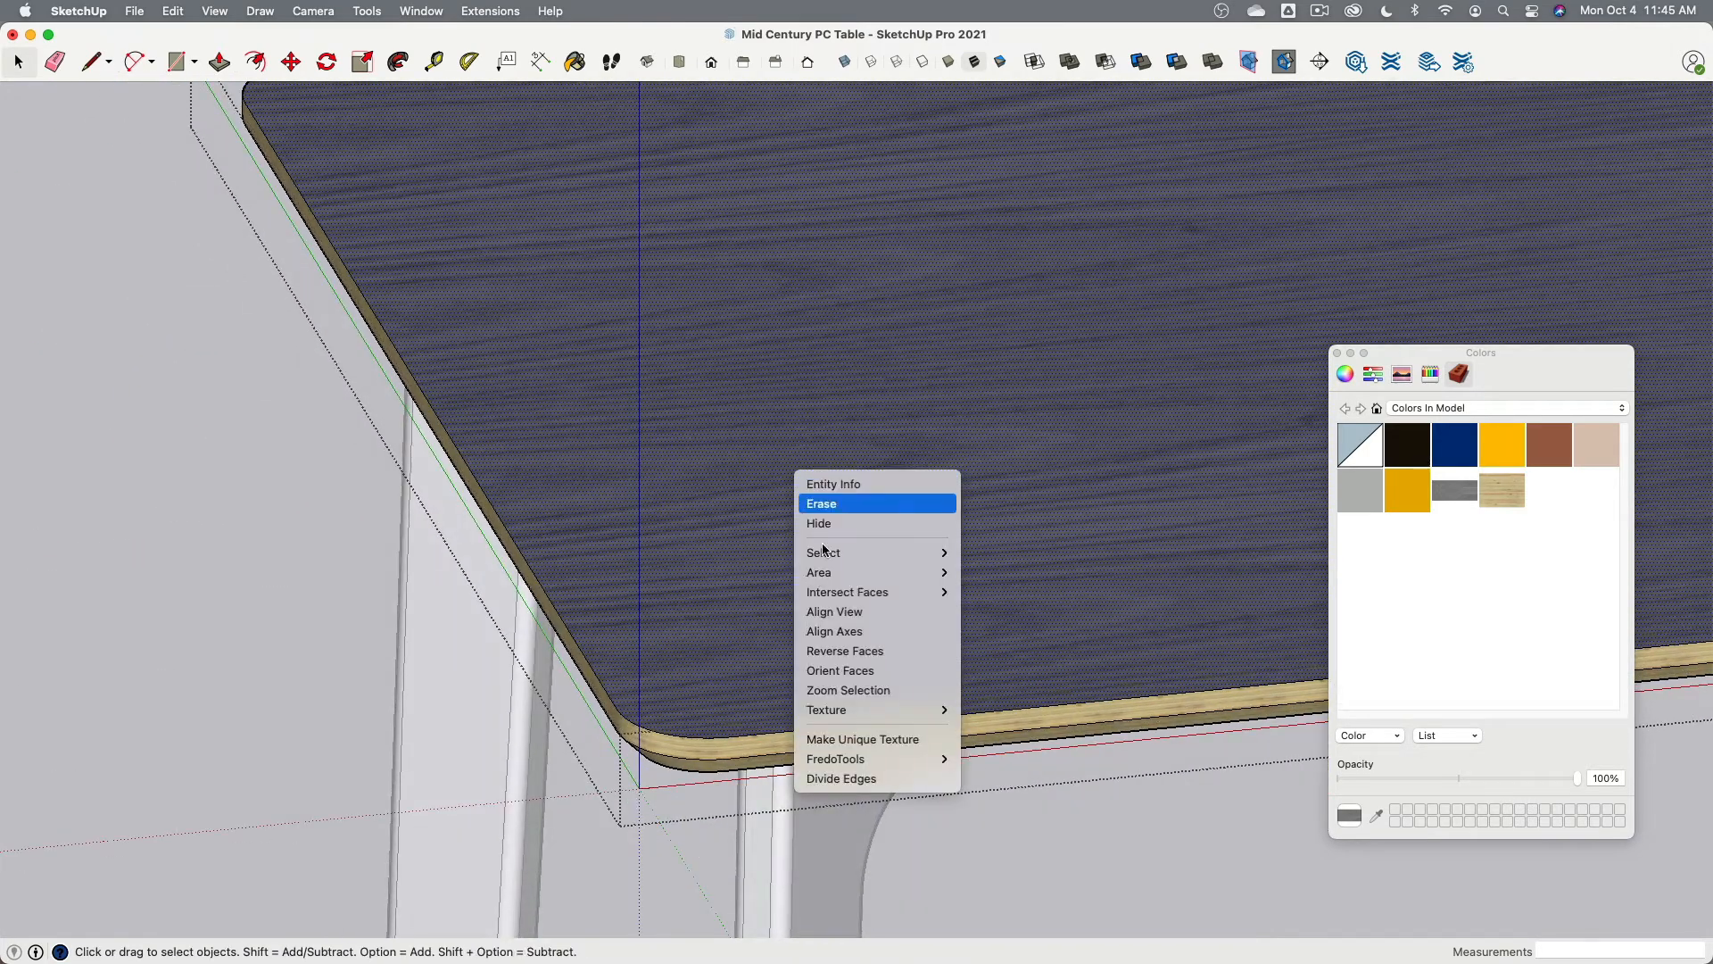
pyautogui.moveTo(871, 711)
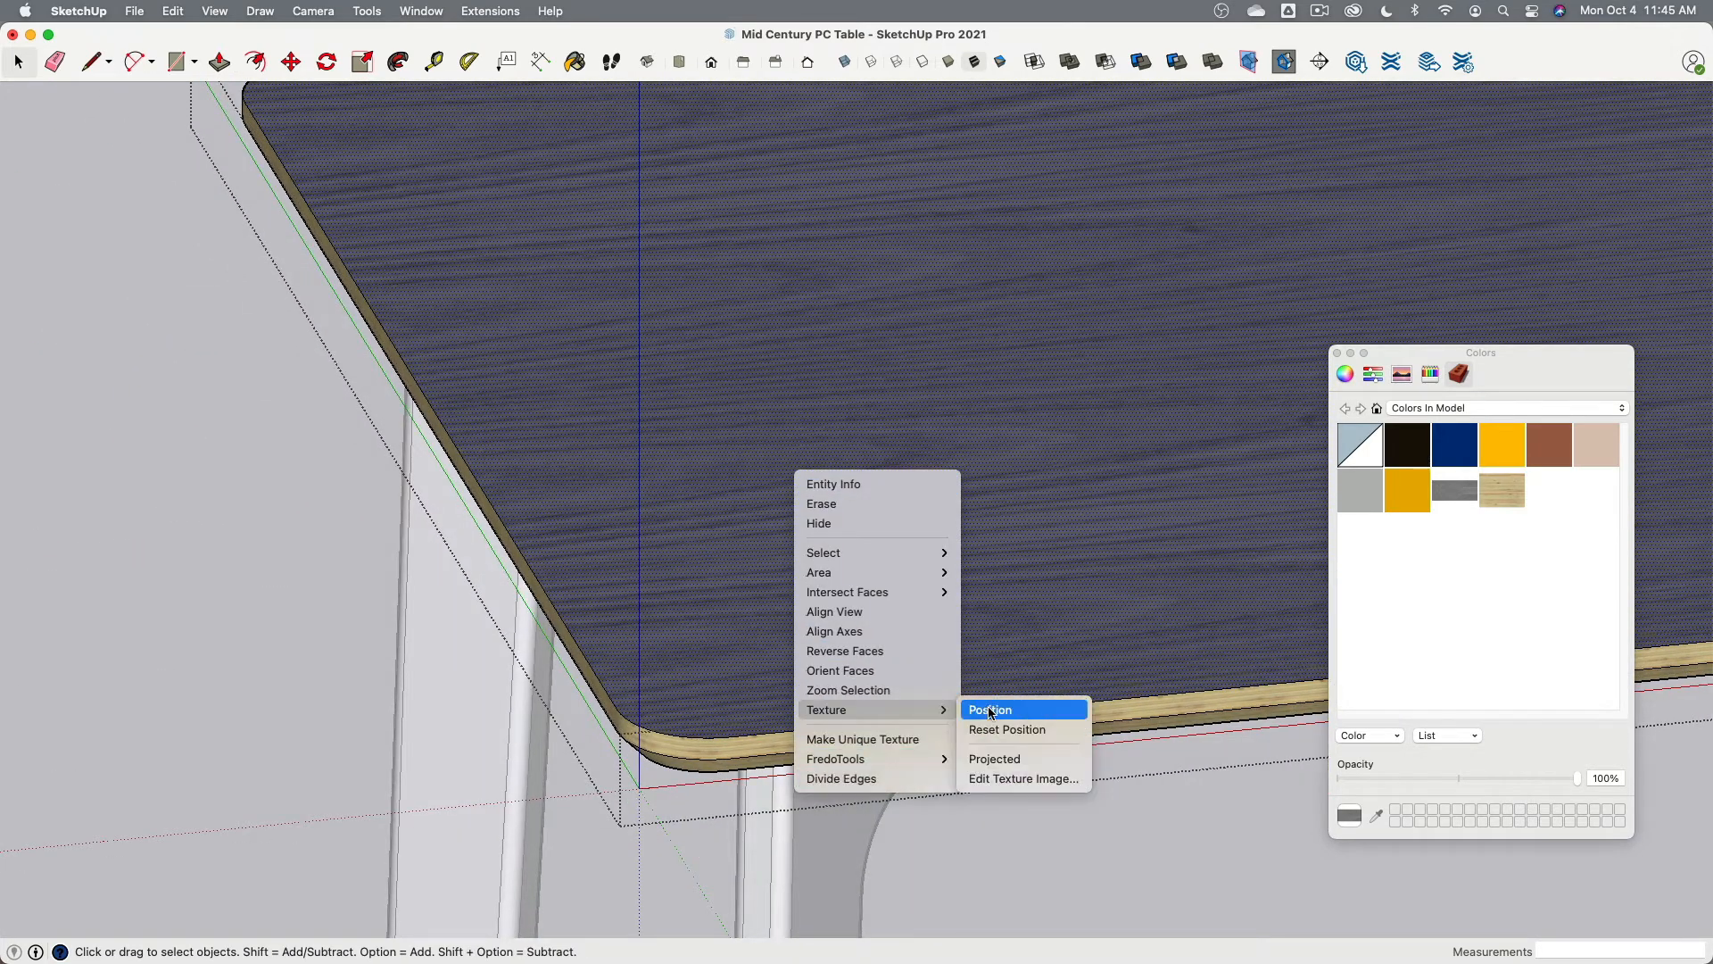
pyautogui.click(1026, 709)
pyautogui.scroll(-10, 1026, 708)
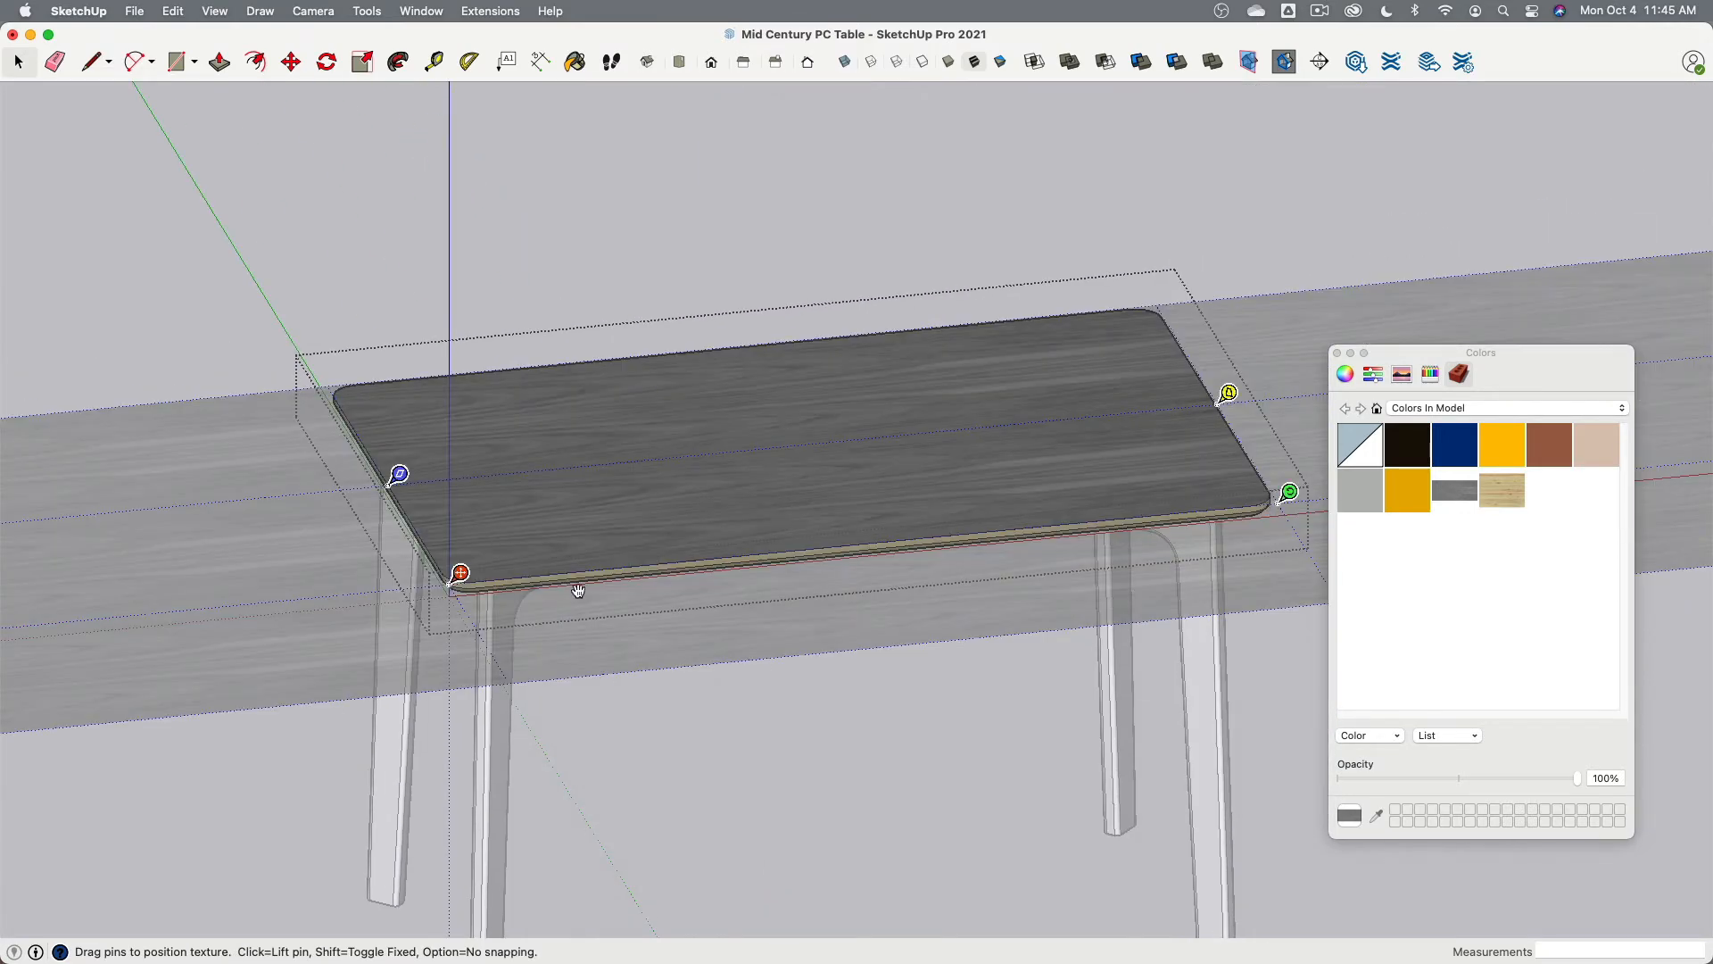
pyautogui.click(717, 826)
# Step: Set the Plywood_Layers texture width to 10", independently of its 1" height
pyautogui.scroll(10, 489, 637)
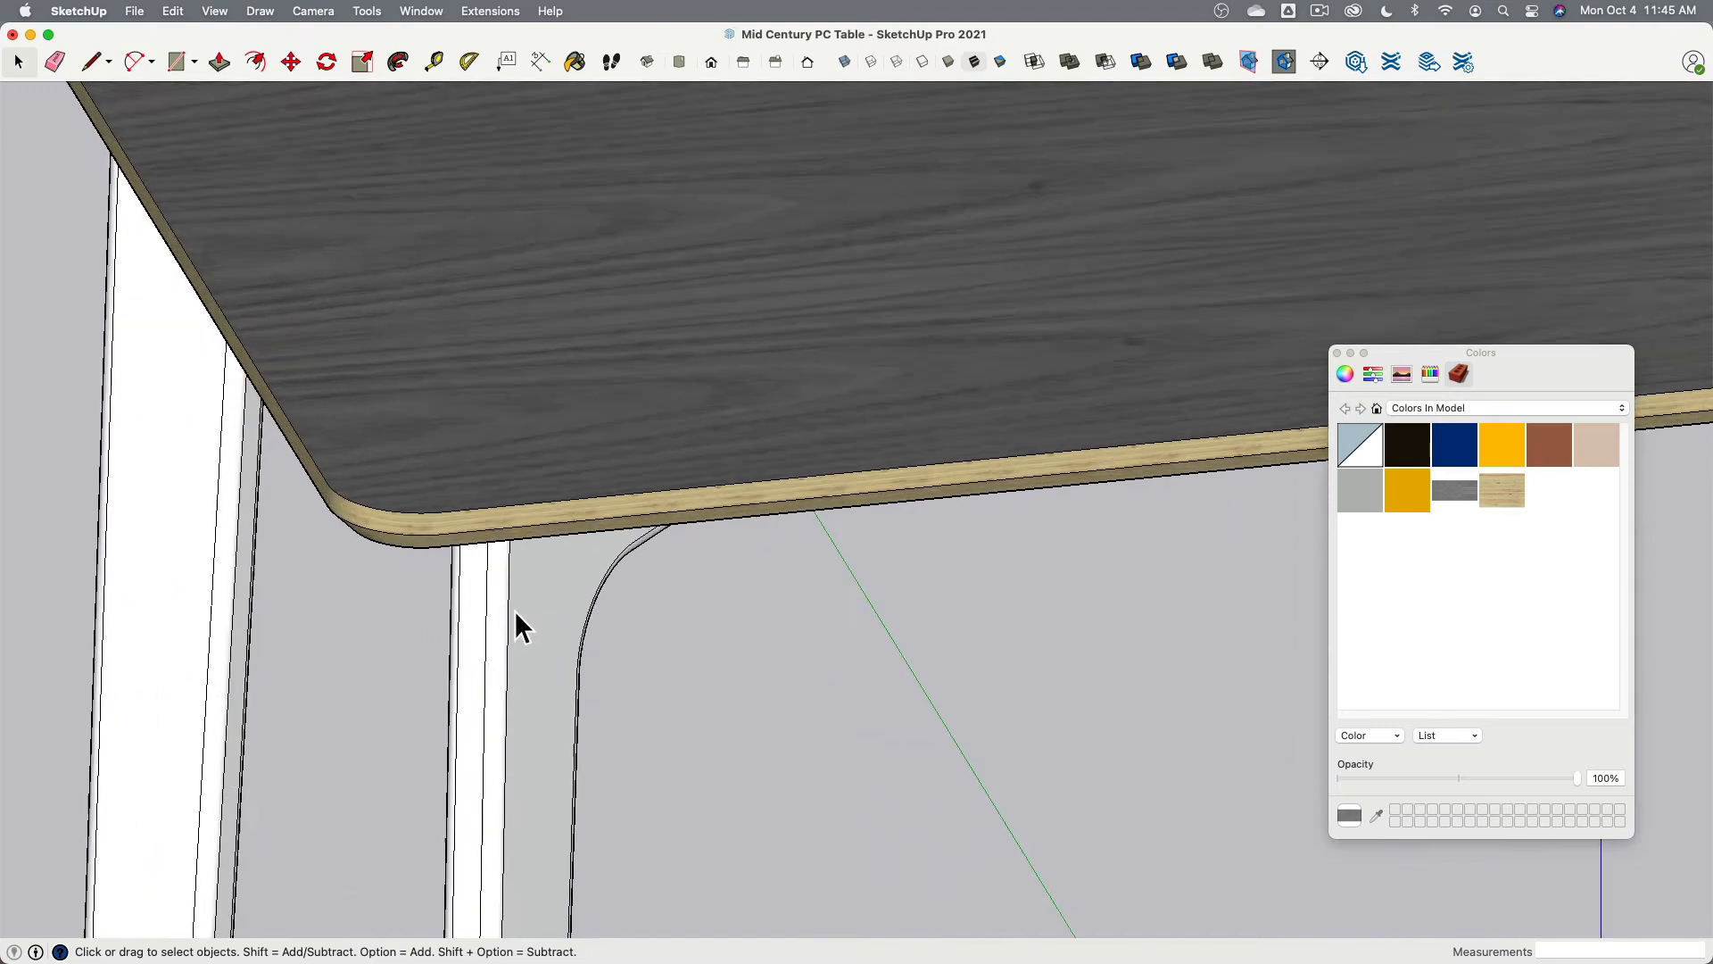
pyautogui.click(529, 467)
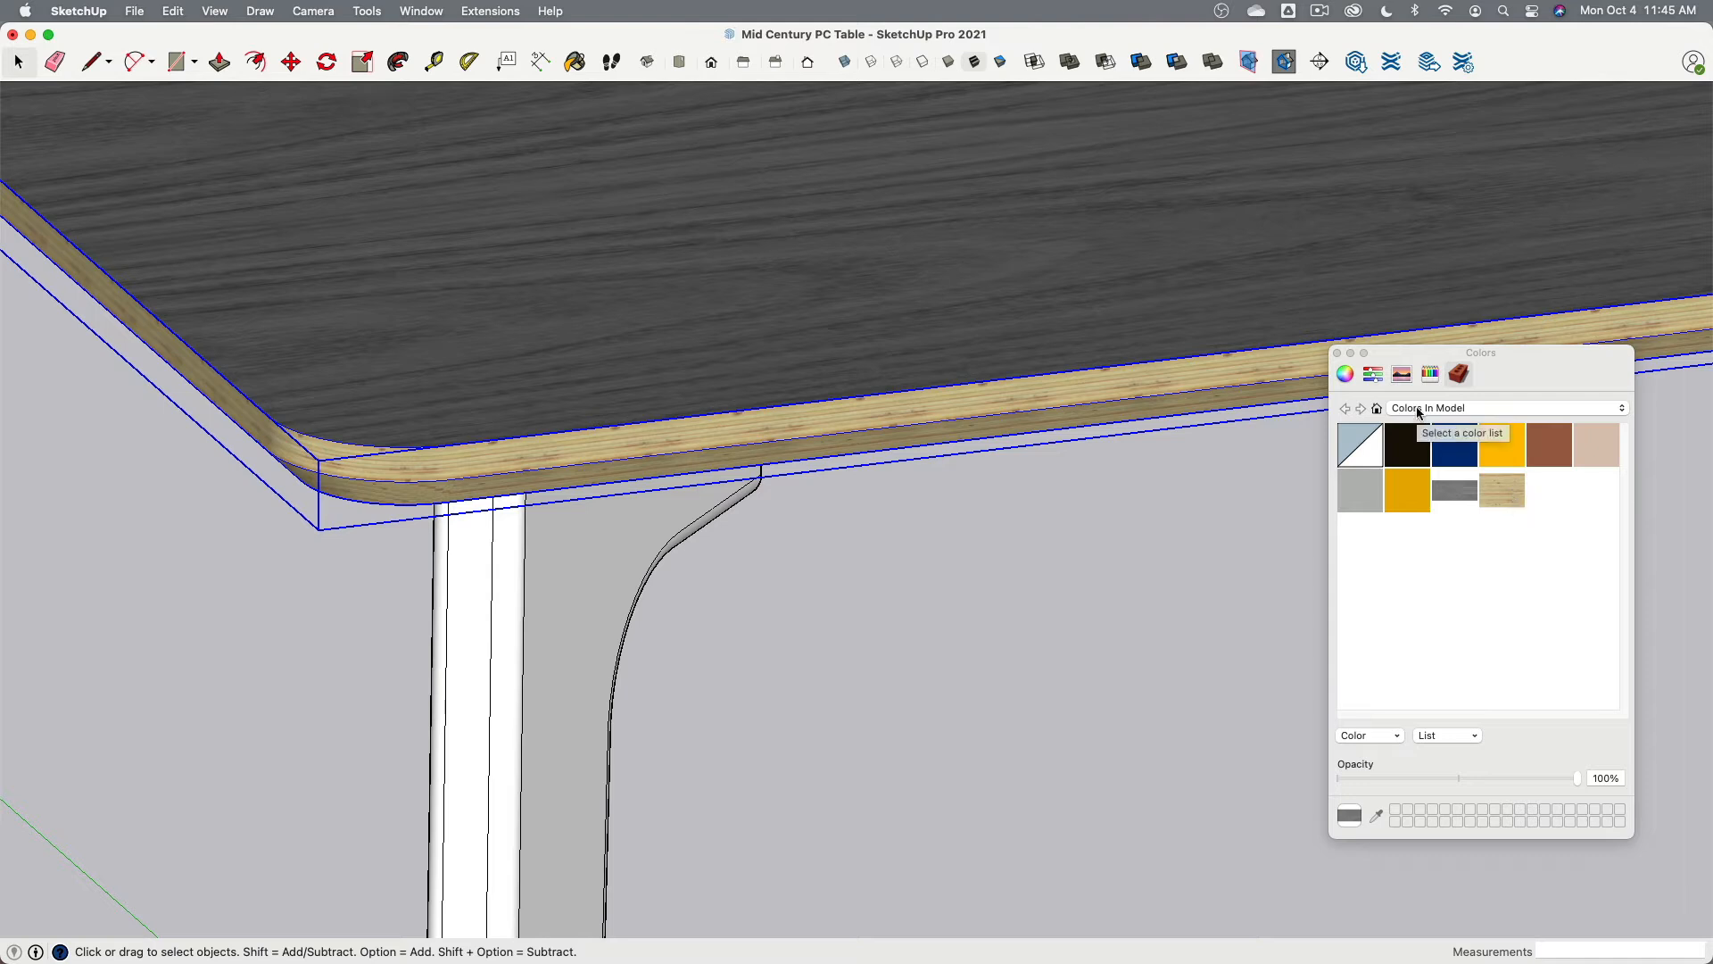
pyautogui.doubleClick(1503, 490)
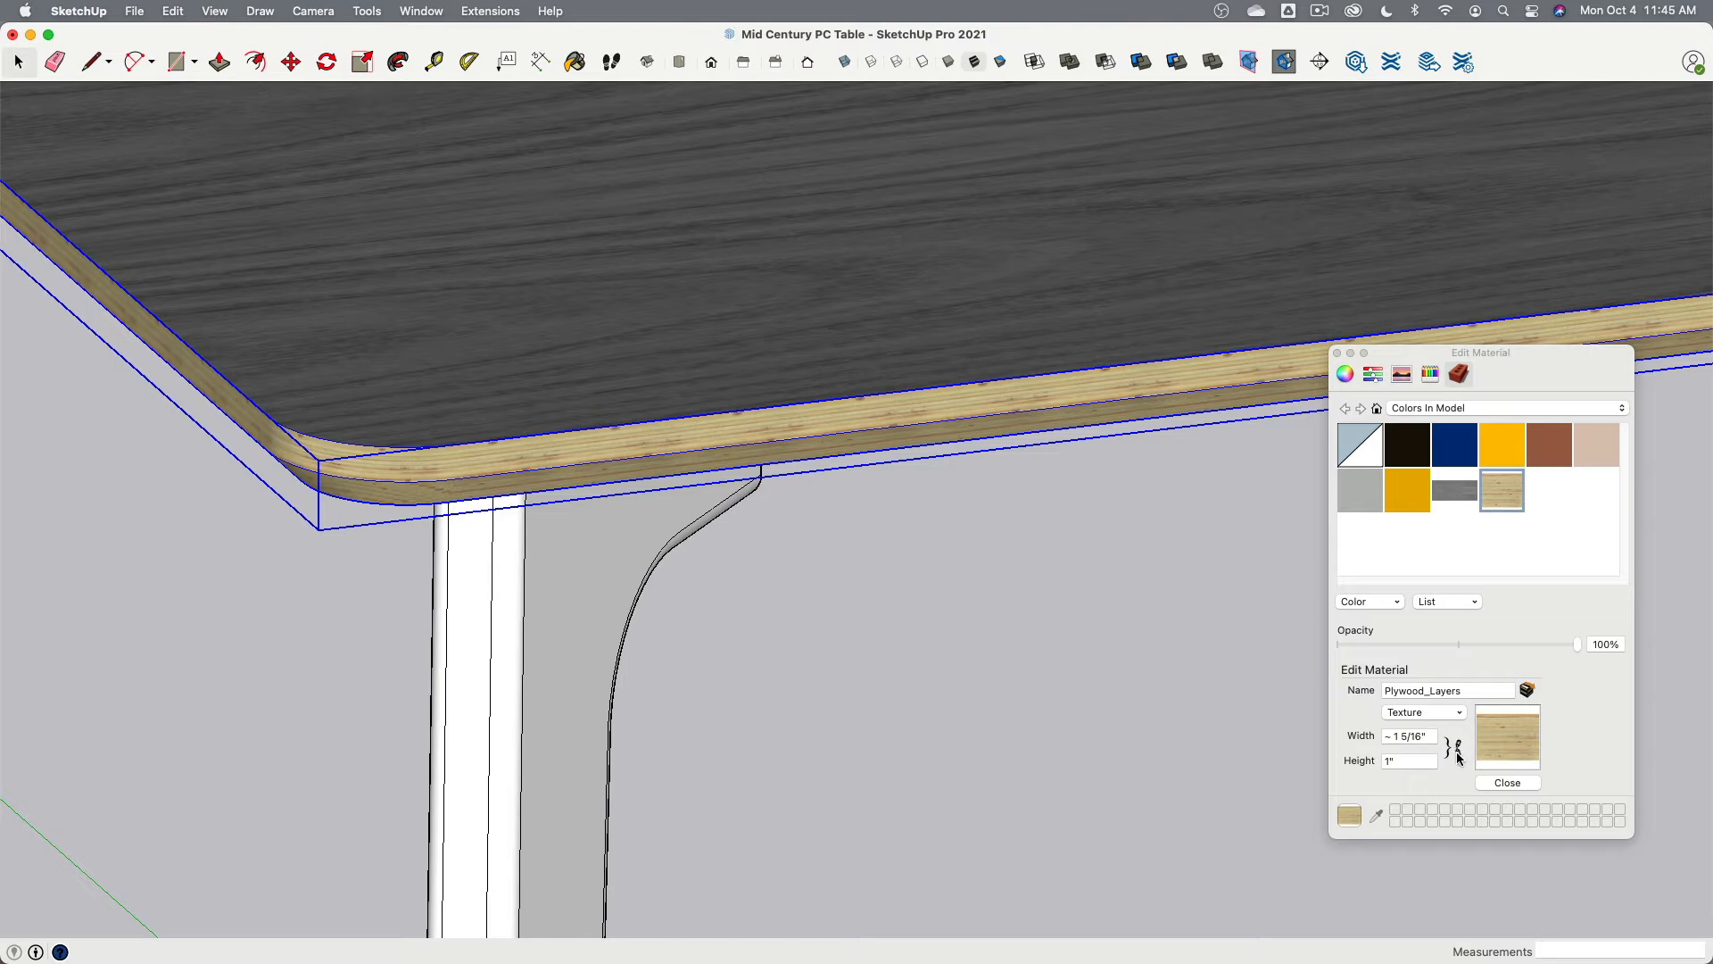
pyautogui.click(1415, 736)
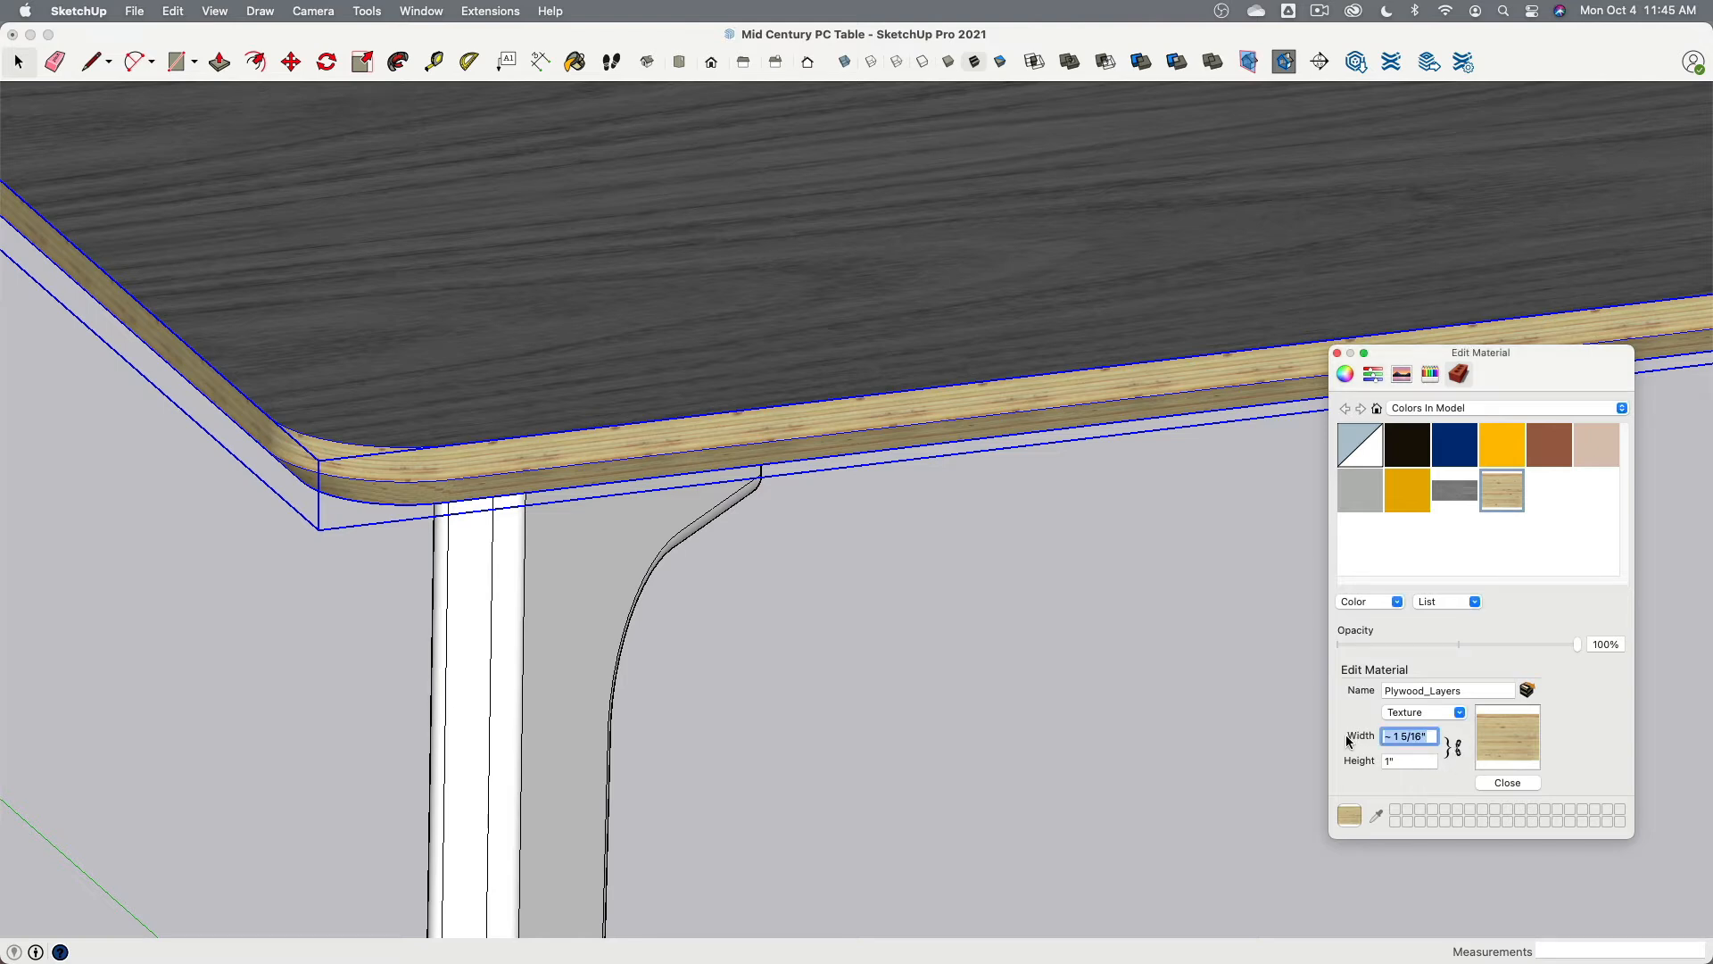
pyautogui.write('10')
pyautogui.press('Return')
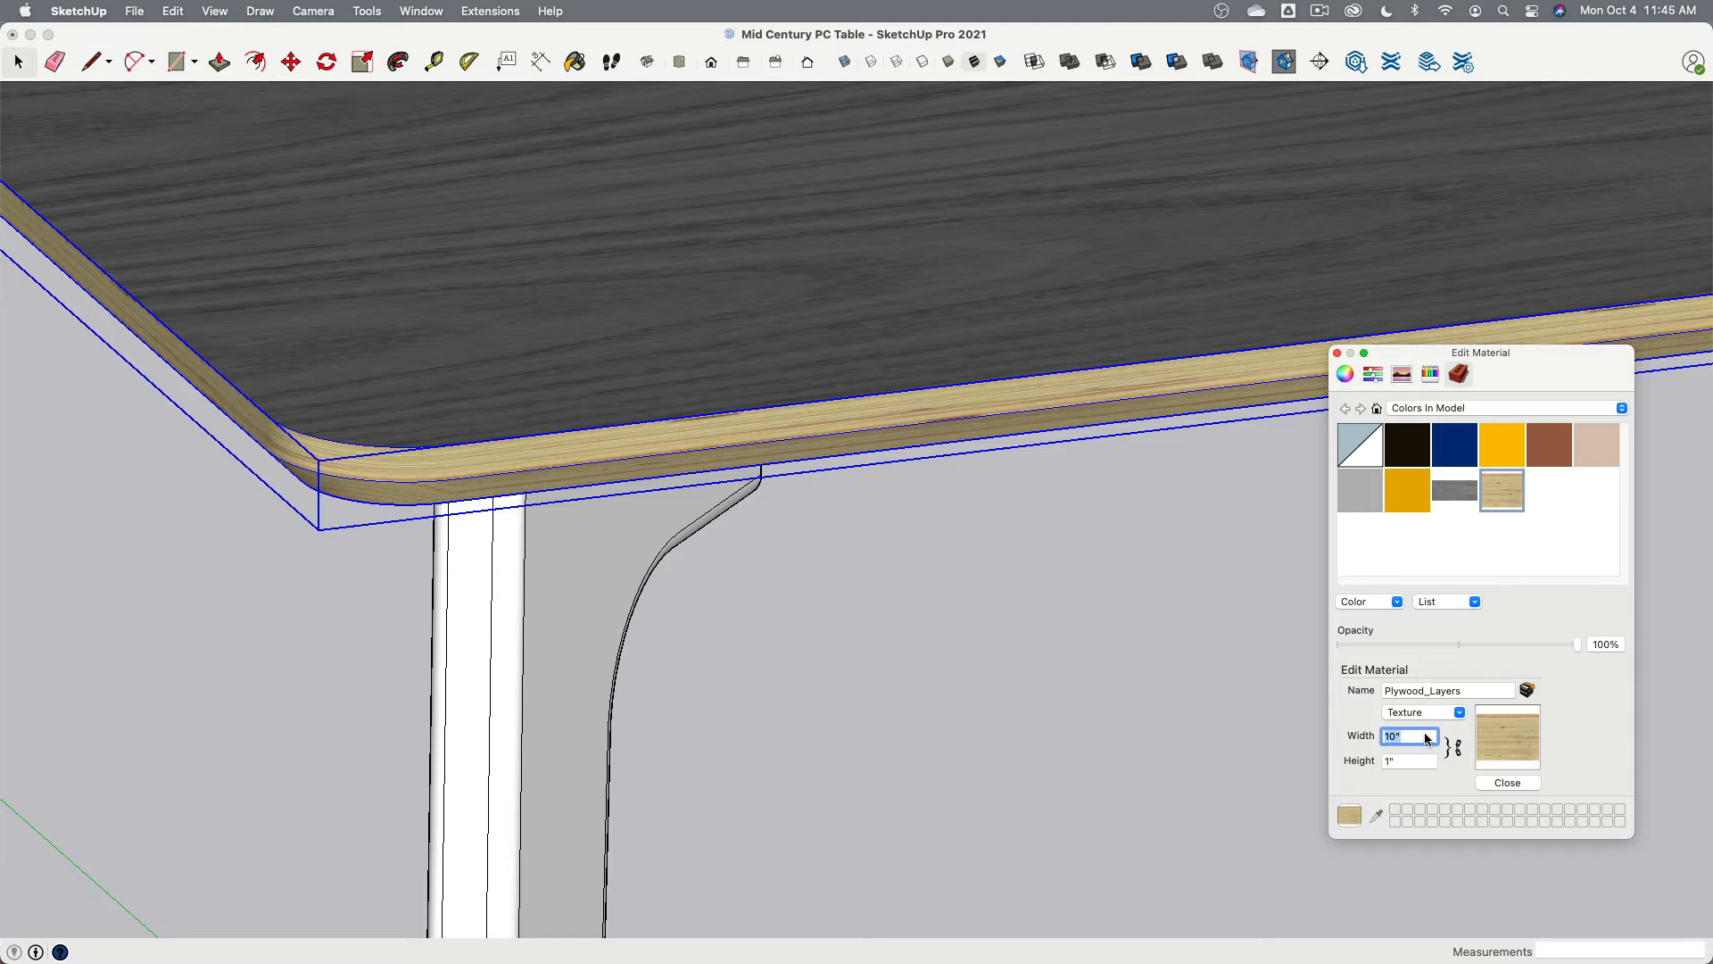
pyautogui.click(892, 571)
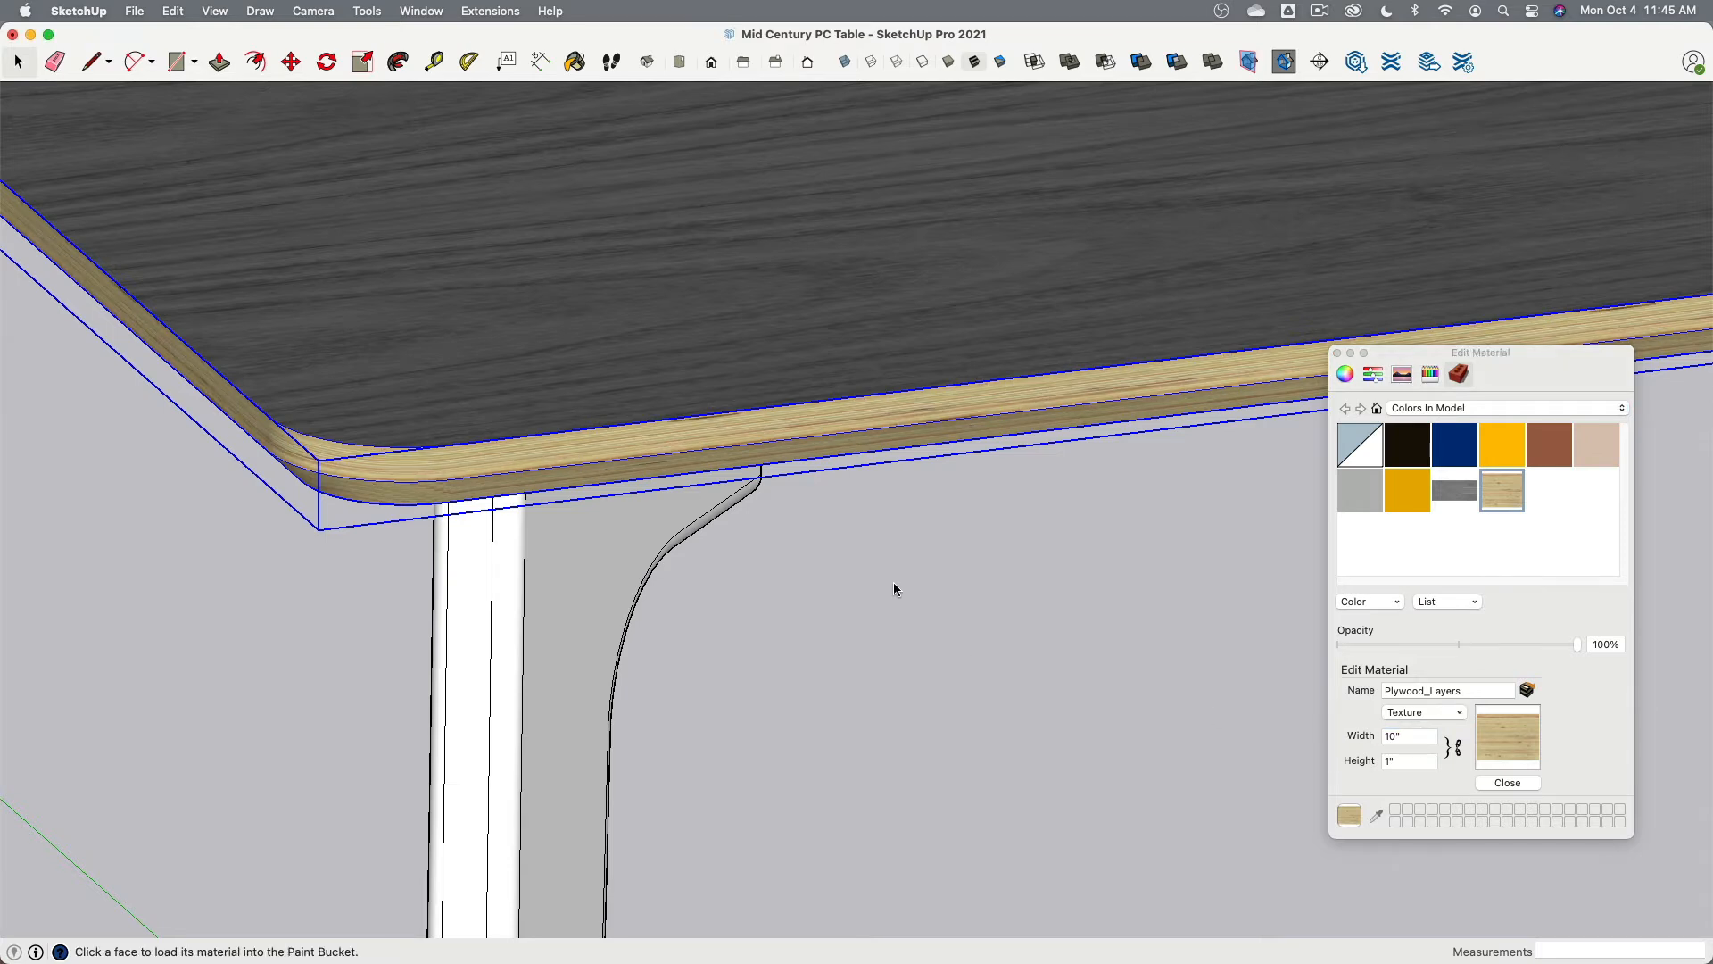
# Step: Inspect the stretched plywood layers along the tabletop's long edge and around its rounded corners
pyautogui.moveTo(895, 589); pyautogui.dragTo(1111, 546, button='middle')
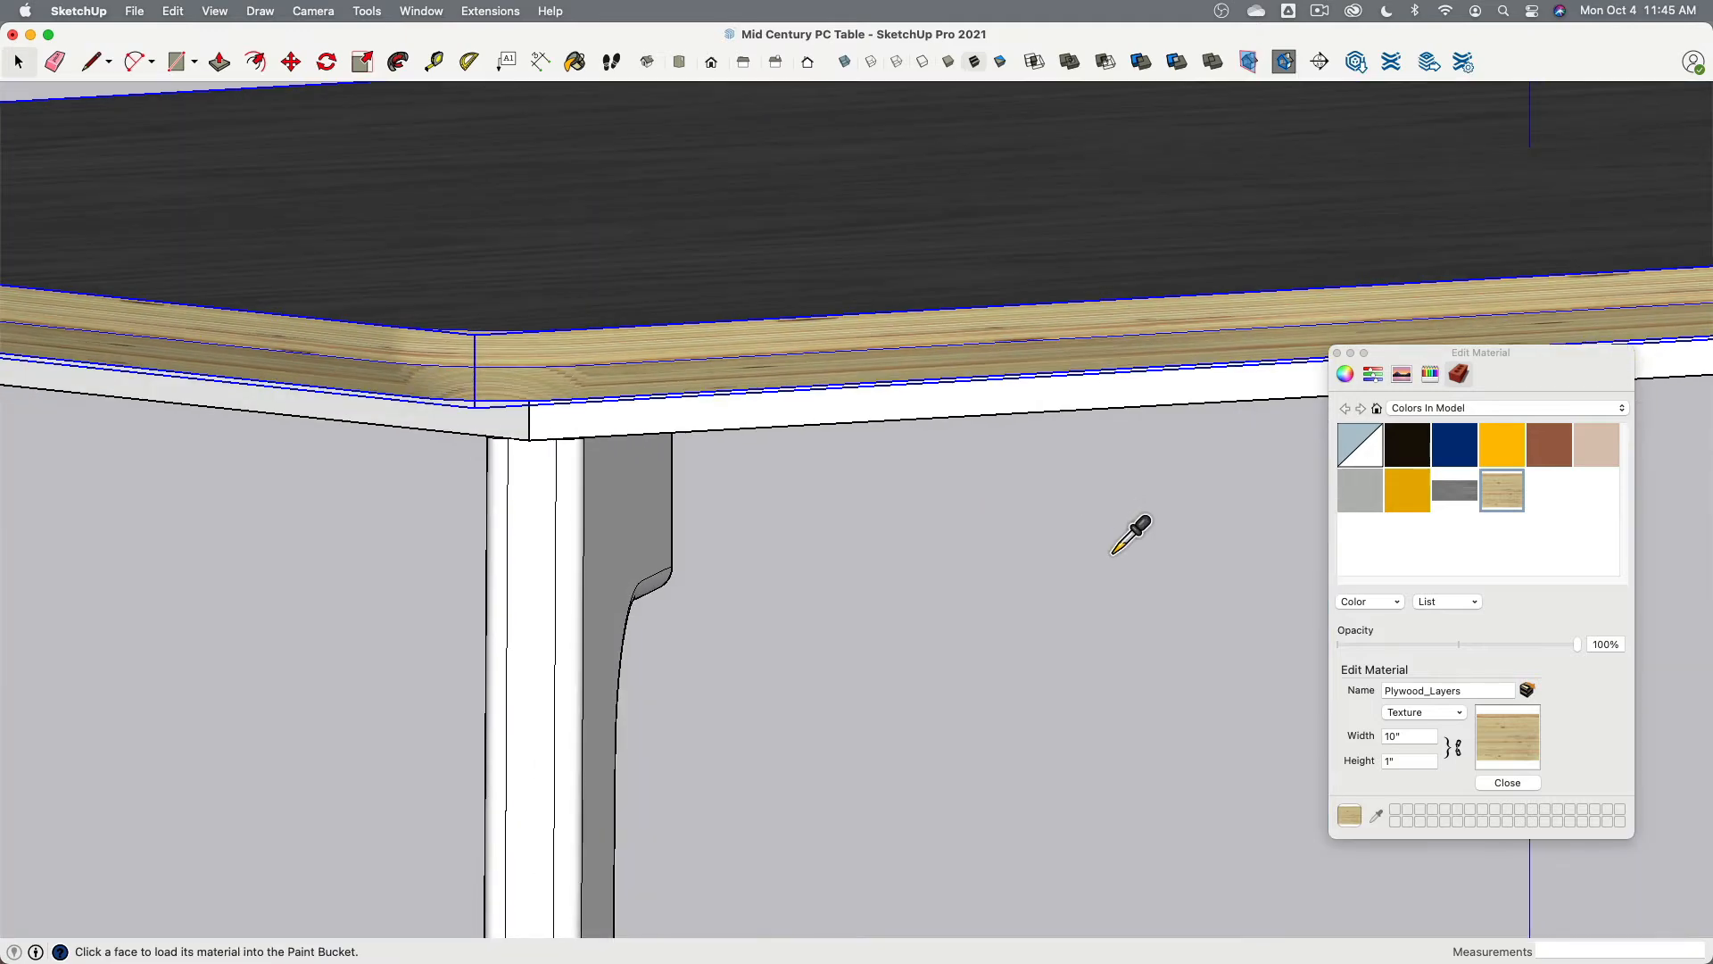
pyautogui.moveTo(679, 571); pyautogui.dragTo(788, 623, button='middle')
pyautogui.scroll(-5, 628, 636)
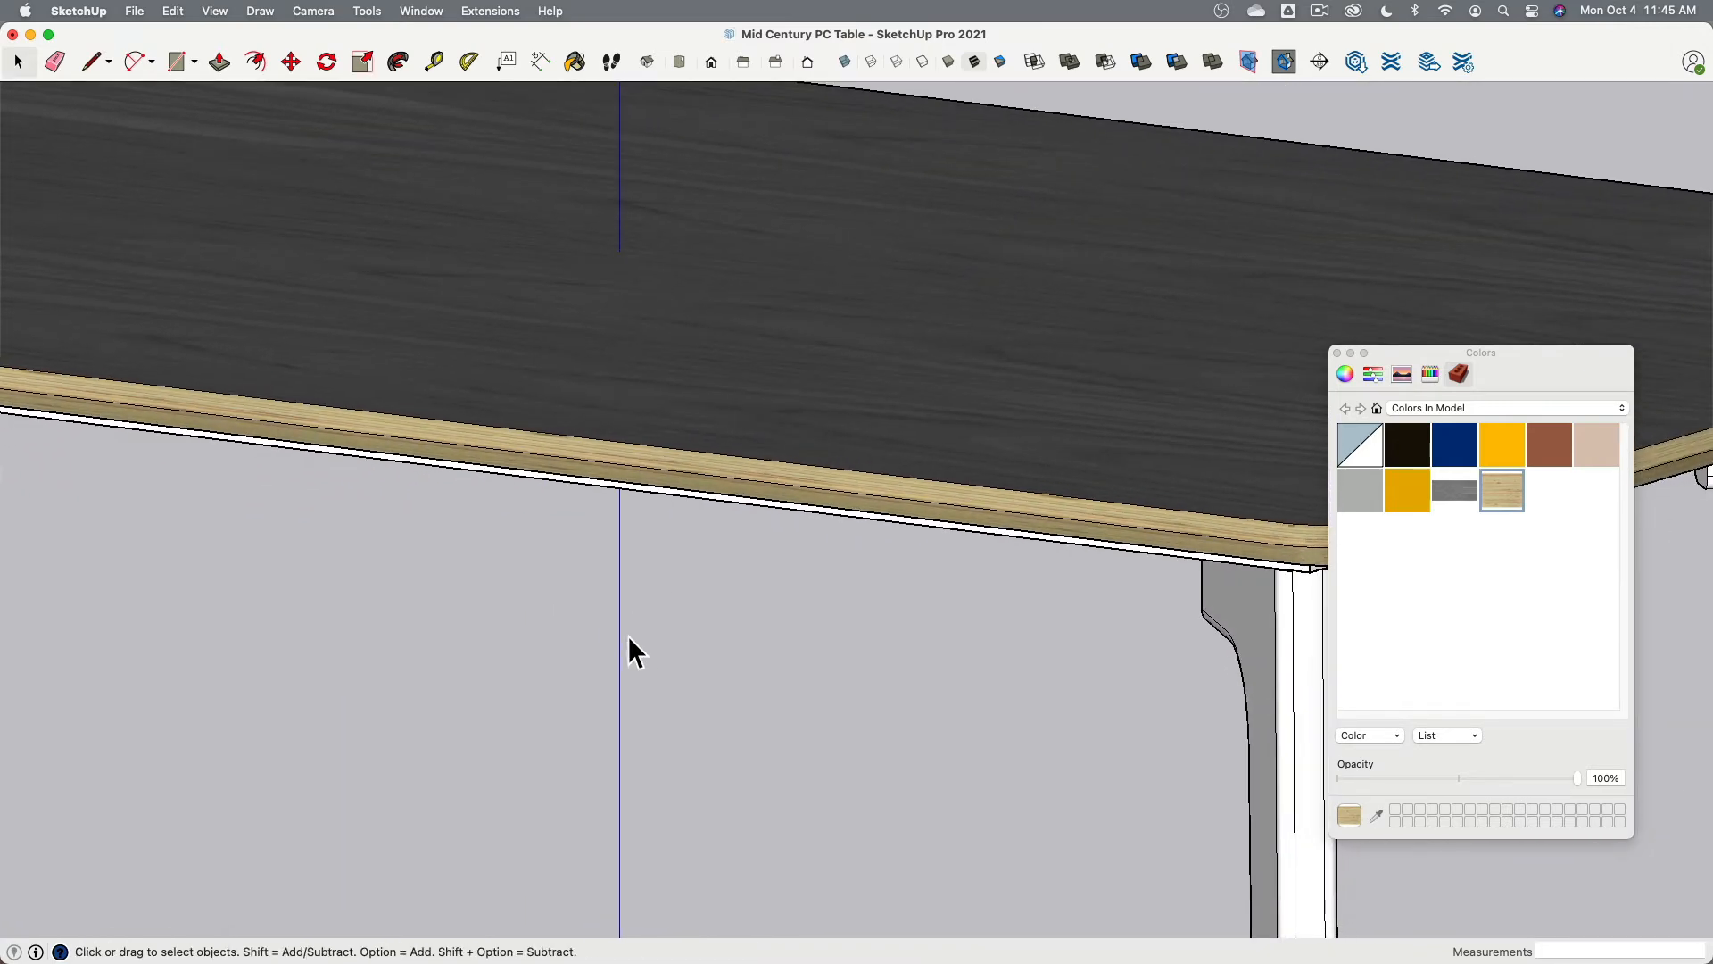
pyautogui.scroll(5, 617, 606)
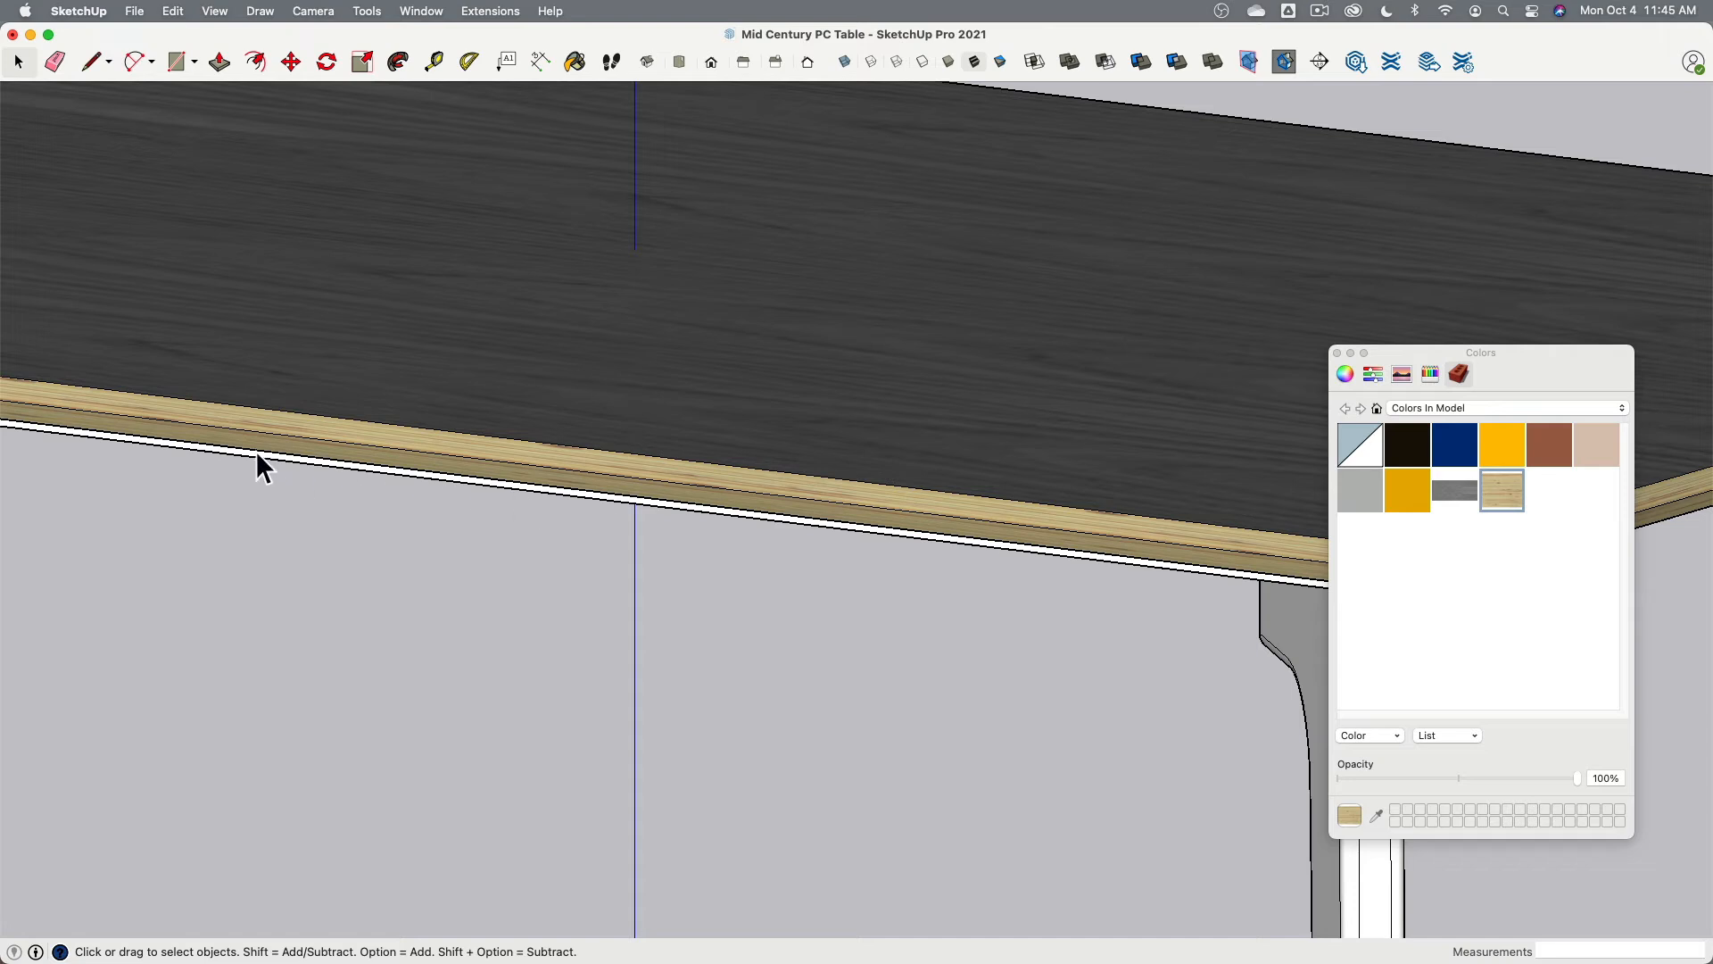
pyautogui.moveTo(810, 619); pyautogui.dragTo(718, 629, button='middle')
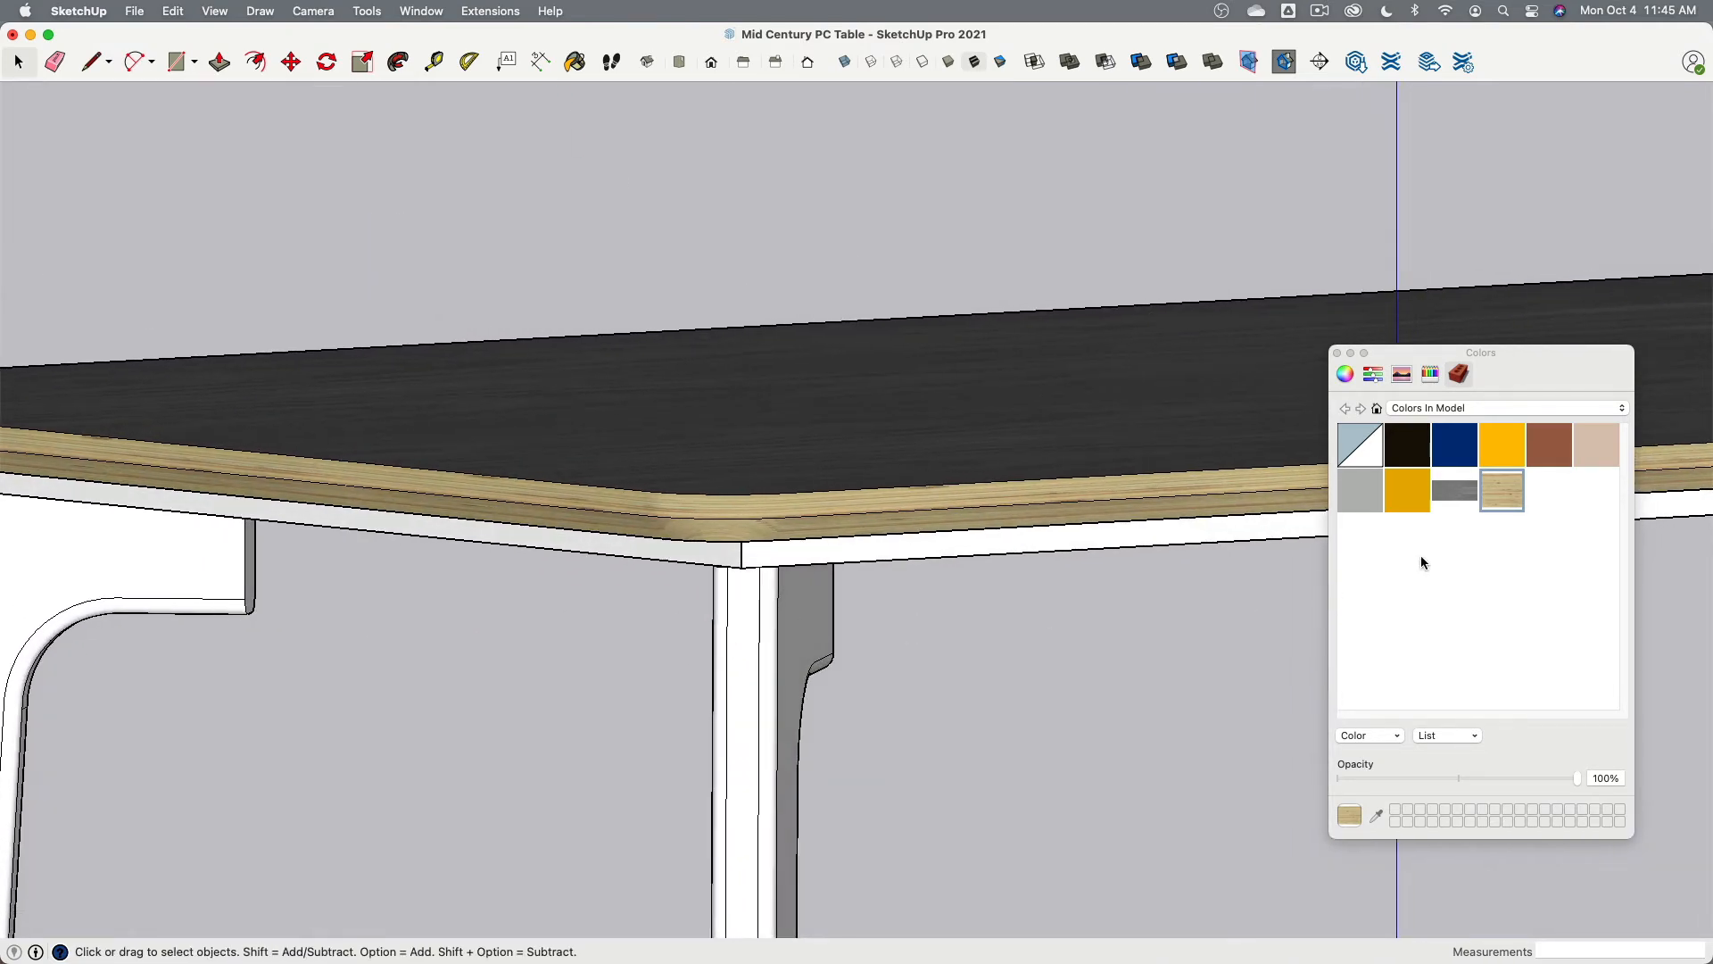
# Step: Set the Plywood_Layers texture width to 5" and check the tabletop's edge and corner
pyautogui.doubleClick(1498, 489)
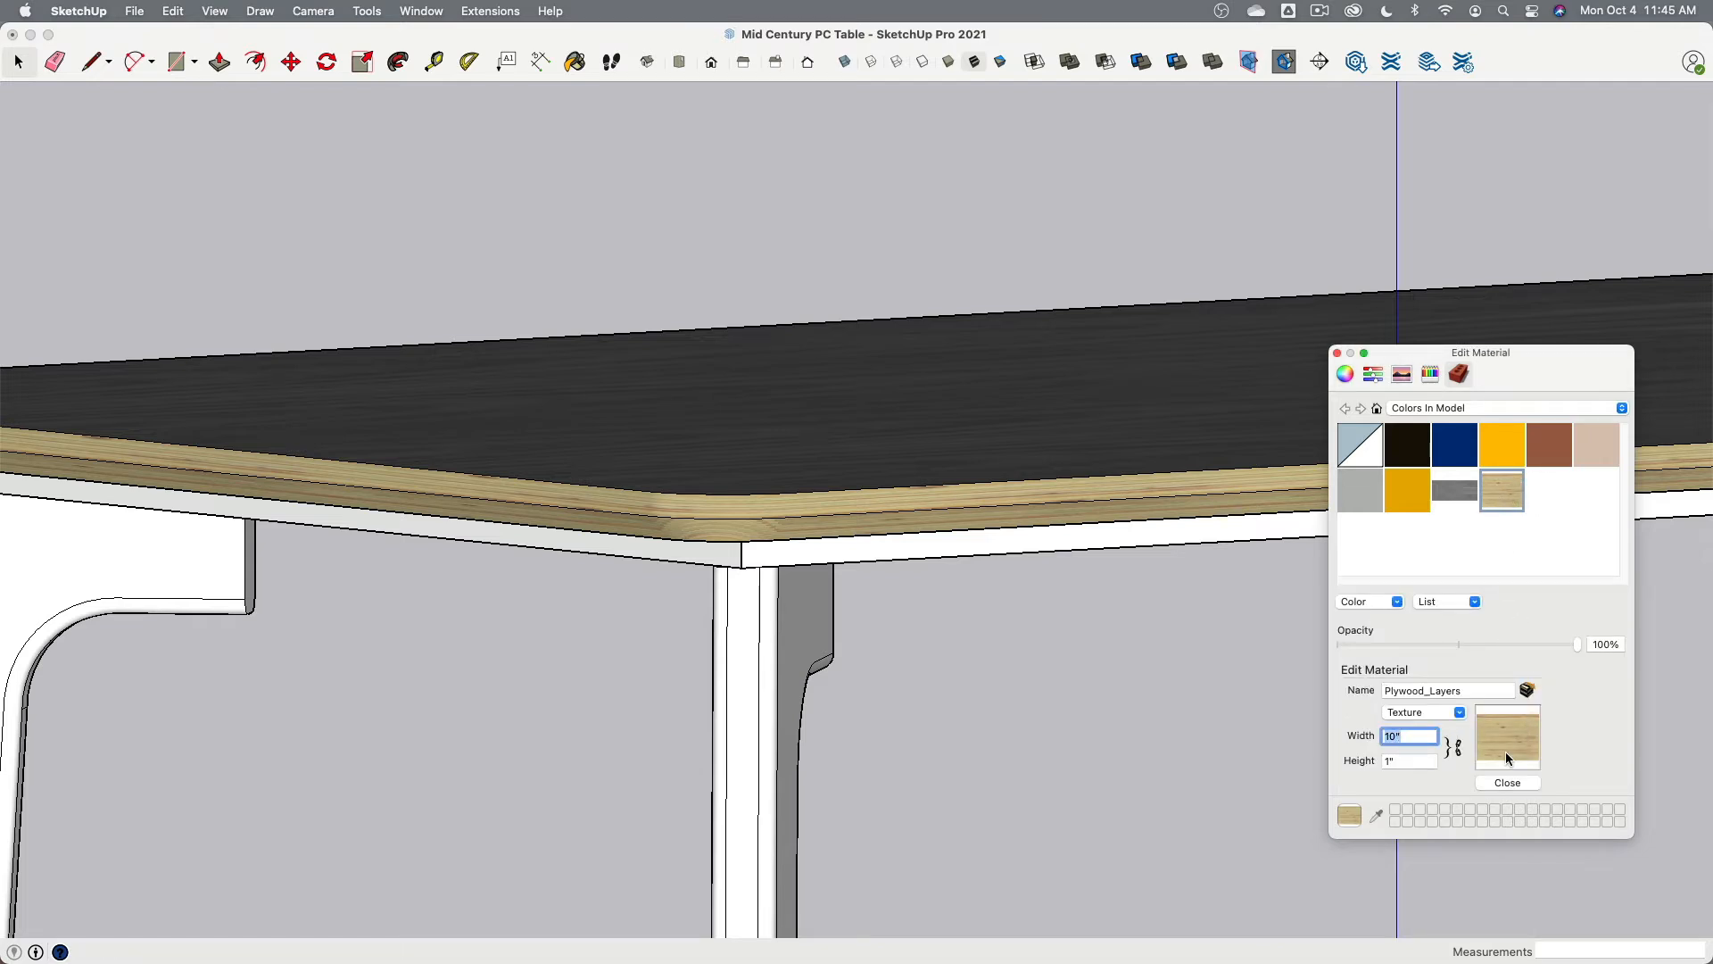
pyautogui.write('5')
pyautogui.press('Tab')
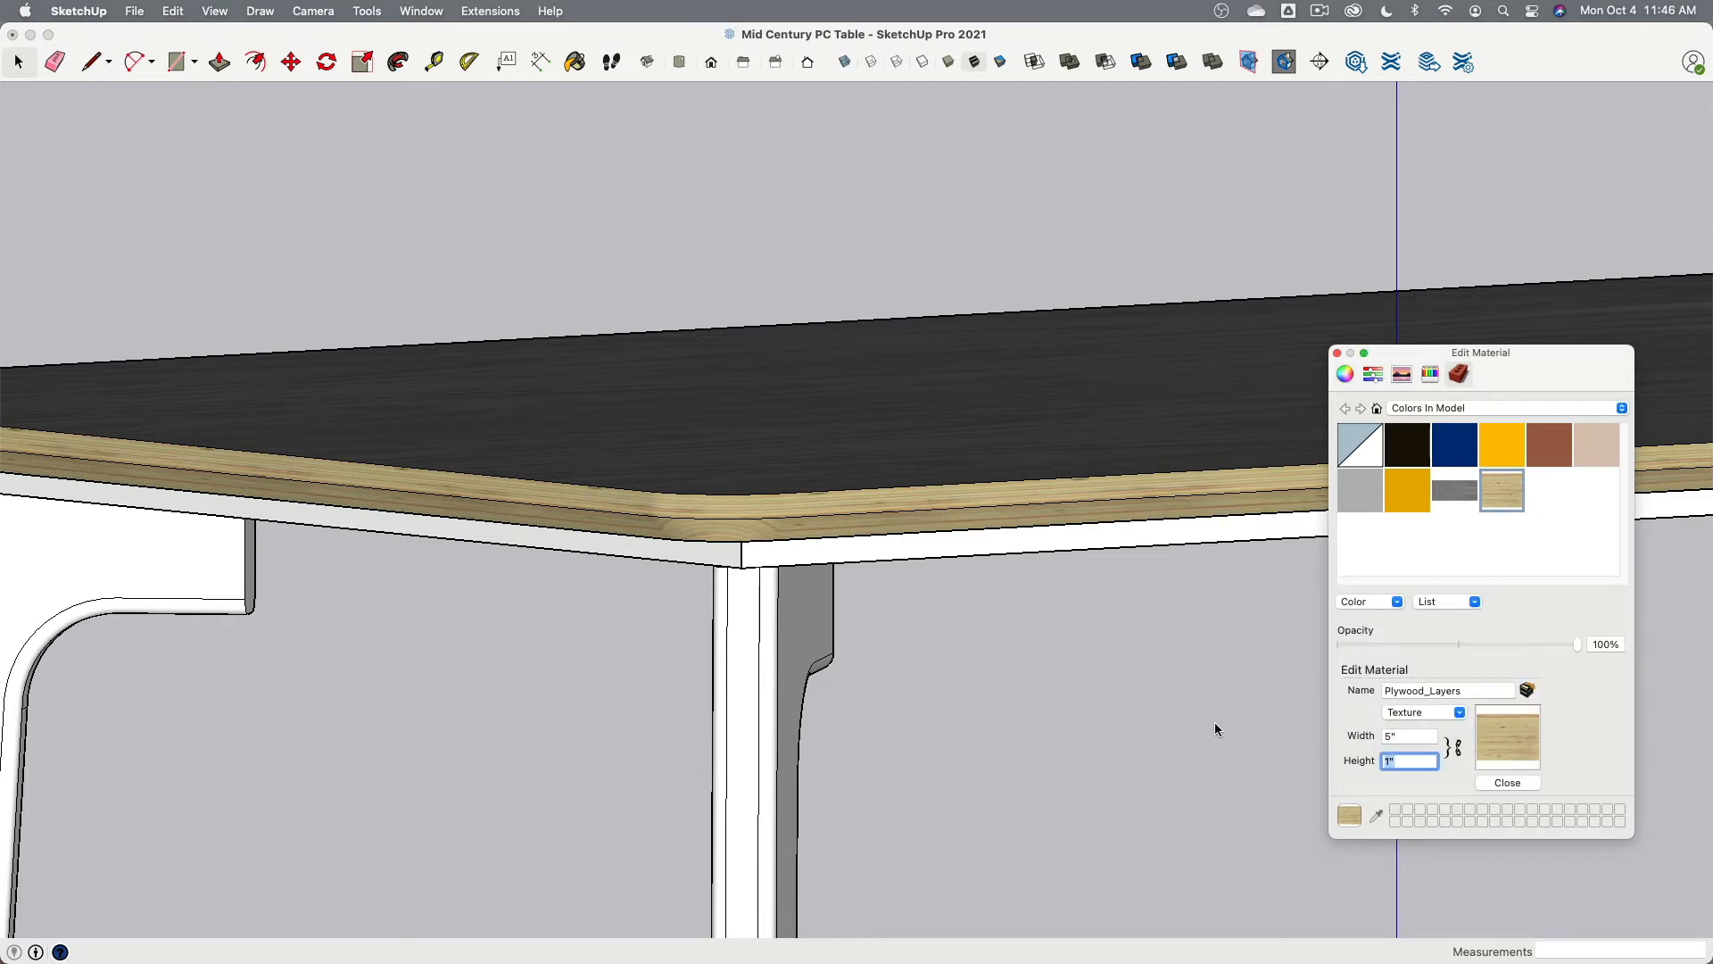
pyautogui.moveTo(1214, 721); pyautogui.dragTo(862, 681, button='middle')
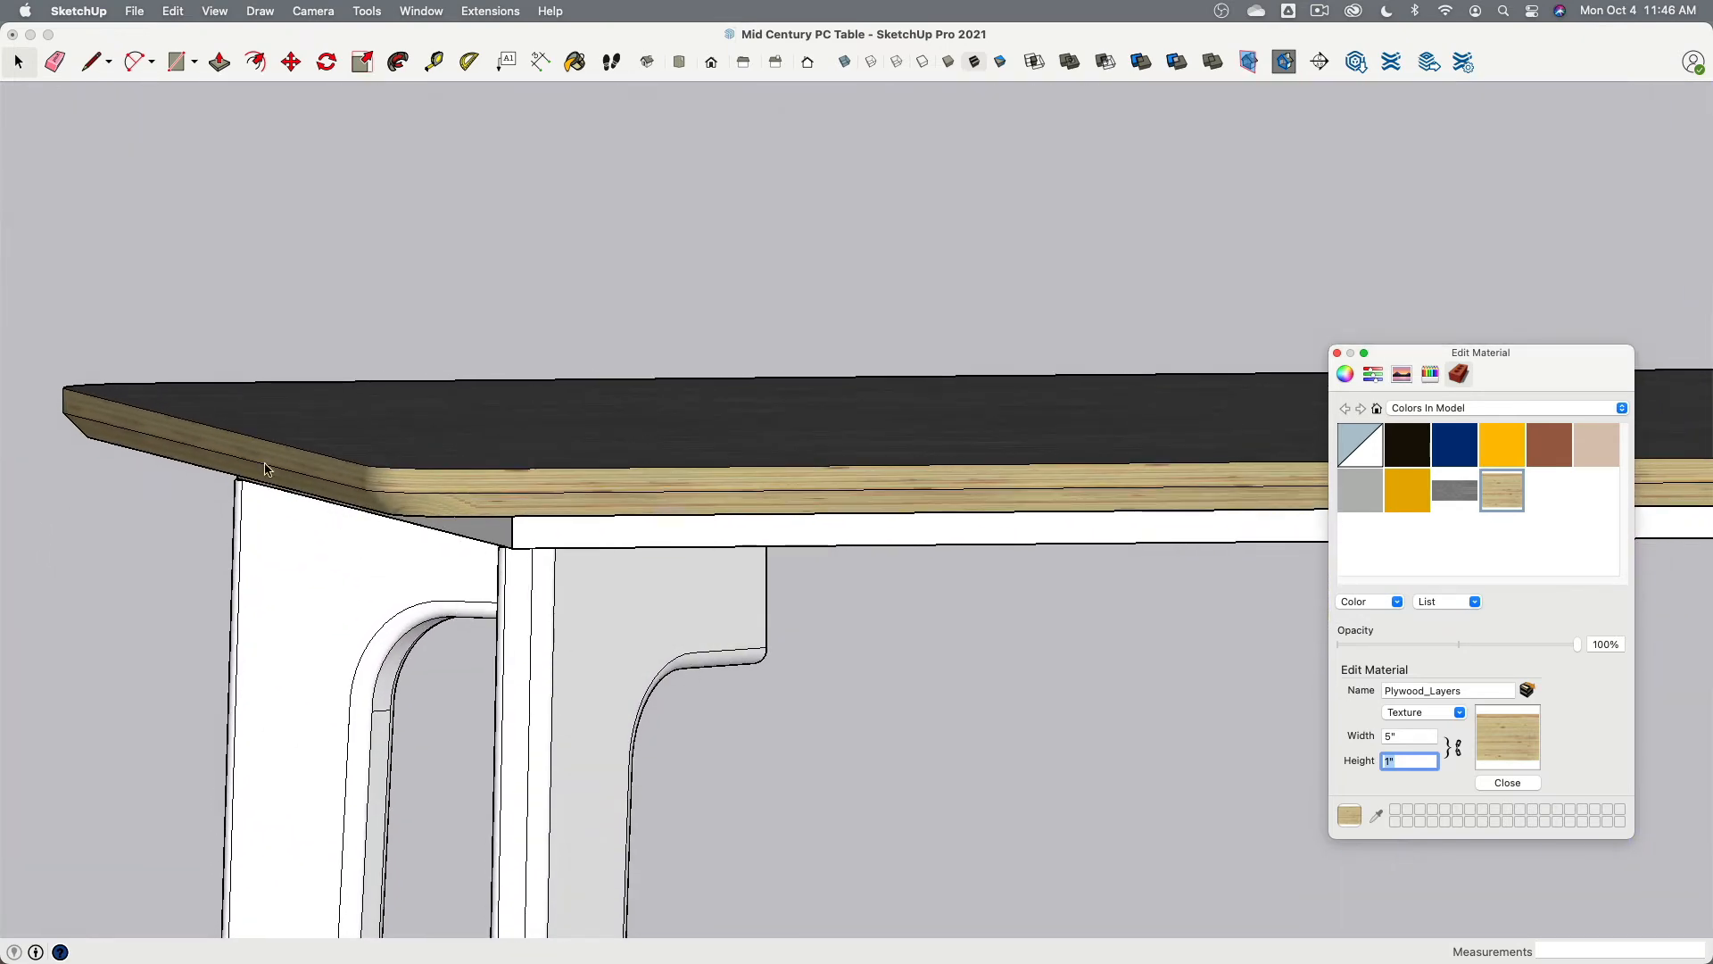
# Step: Set the Plywood_Layers texture width to 100" and examine the stretched grain on the tabletop's edge up close
pyautogui.click(1409, 736)
pyautogui.write('10')
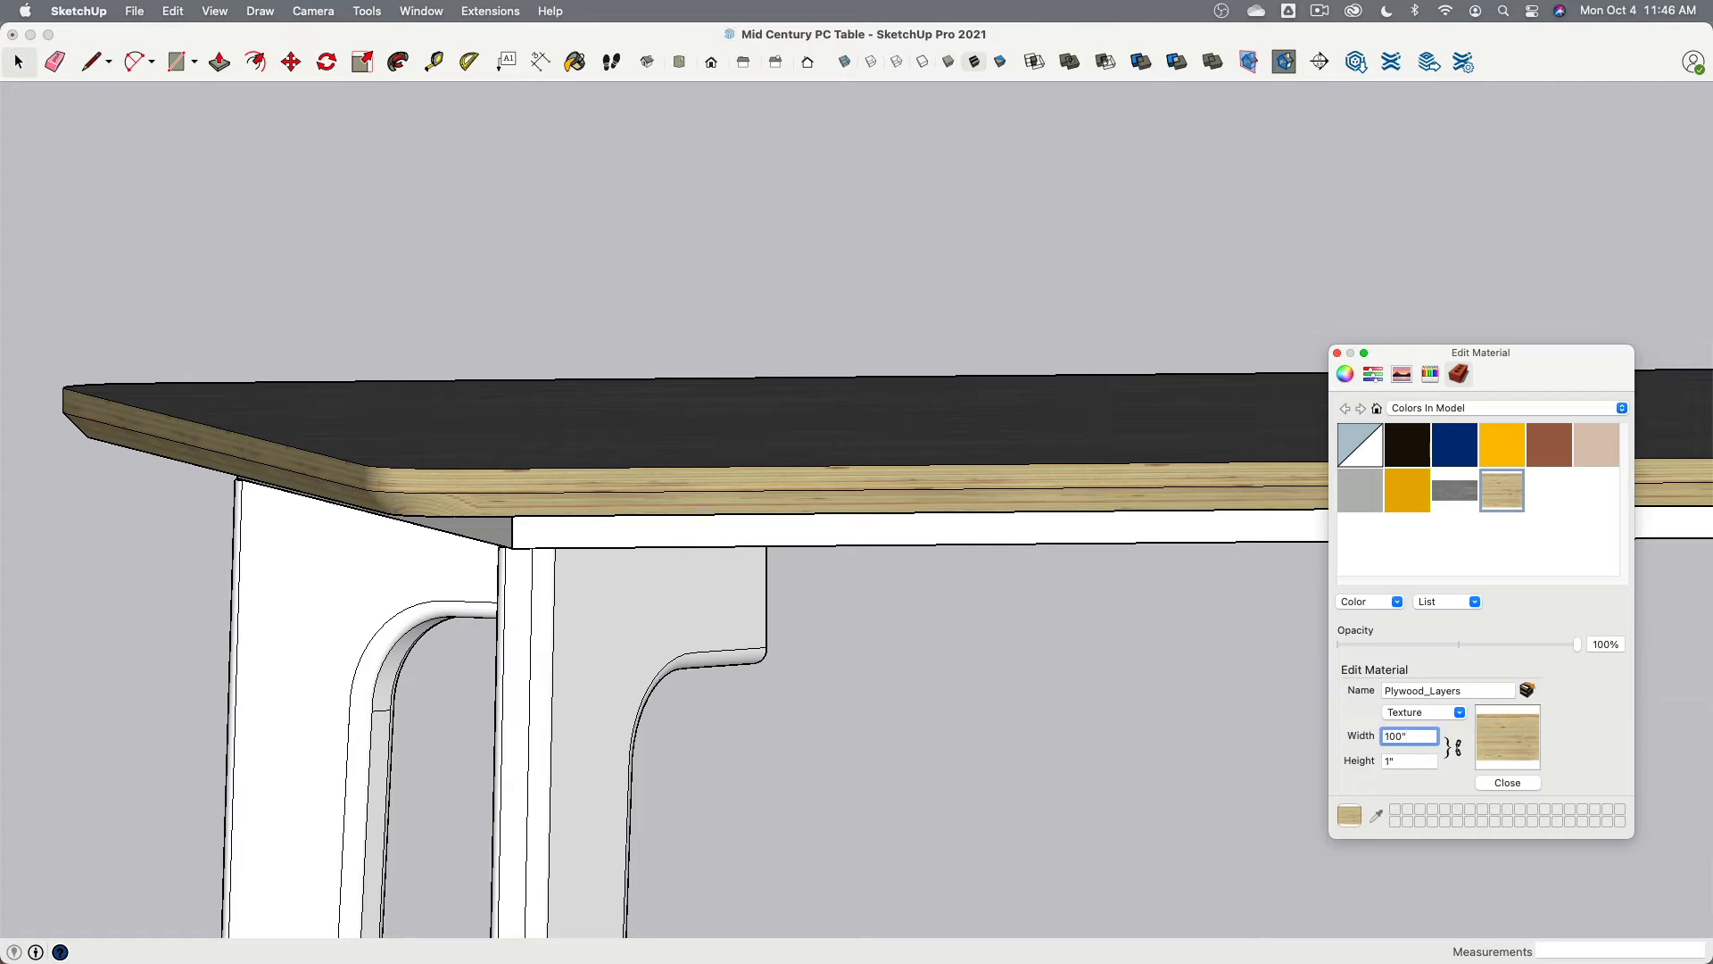
pyautogui.write('0')
pyautogui.press('Tab')
pyautogui.scroll(10, 887, 484)
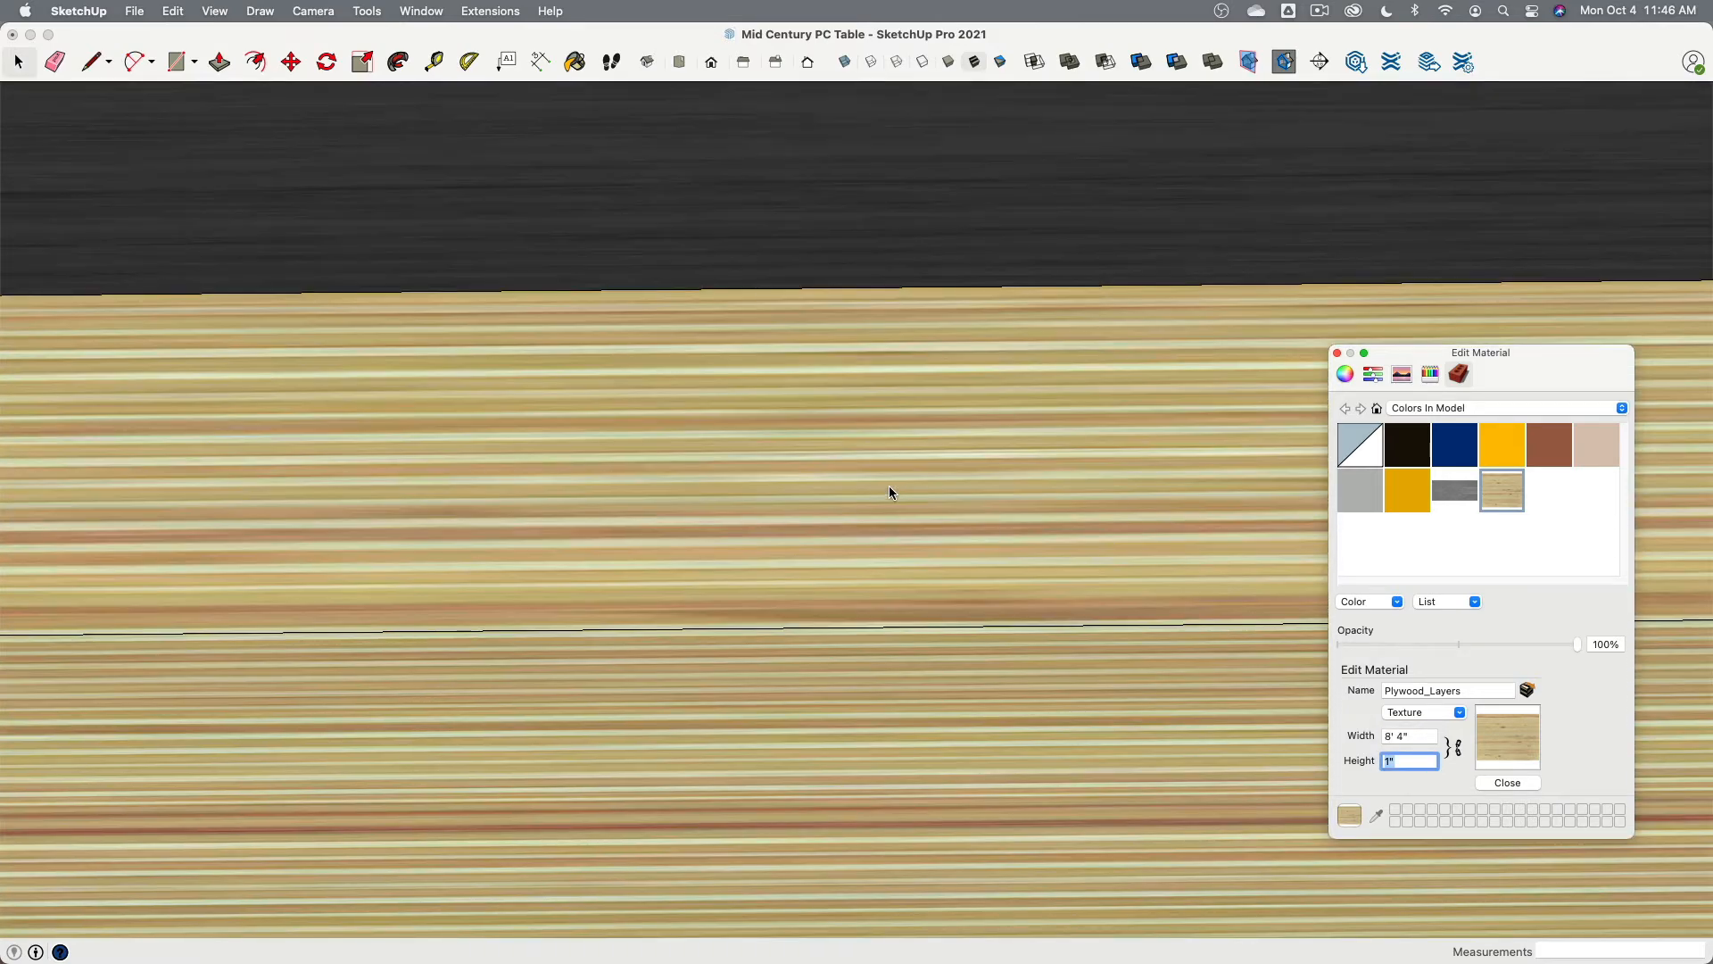
pyautogui.scroll(-12, 888, 486)
pyautogui.moveTo(883, 500); pyautogui.dragTo(1008, 546, button='middle')
# Step: Set the Plywood_Layers texture width to 20", check the tabletop's corner, and finish editing the material
pyautogui.click(1417, 737)
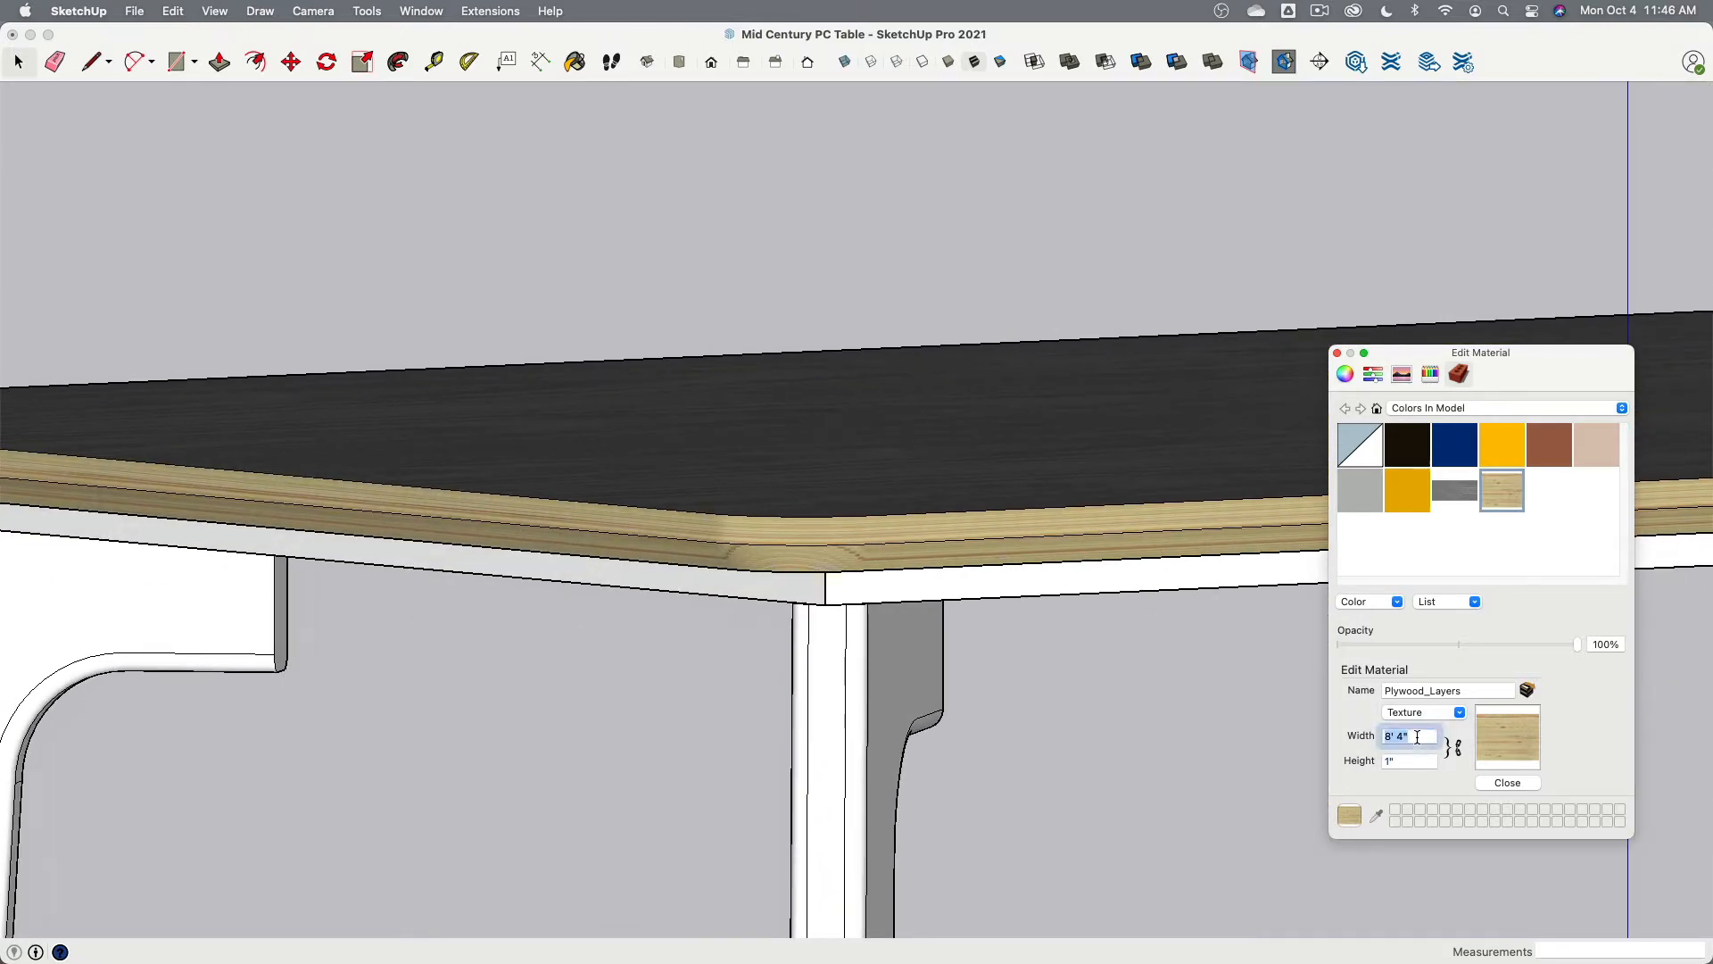
pyautogui.write('20"')
pyautogui.press('Tab')
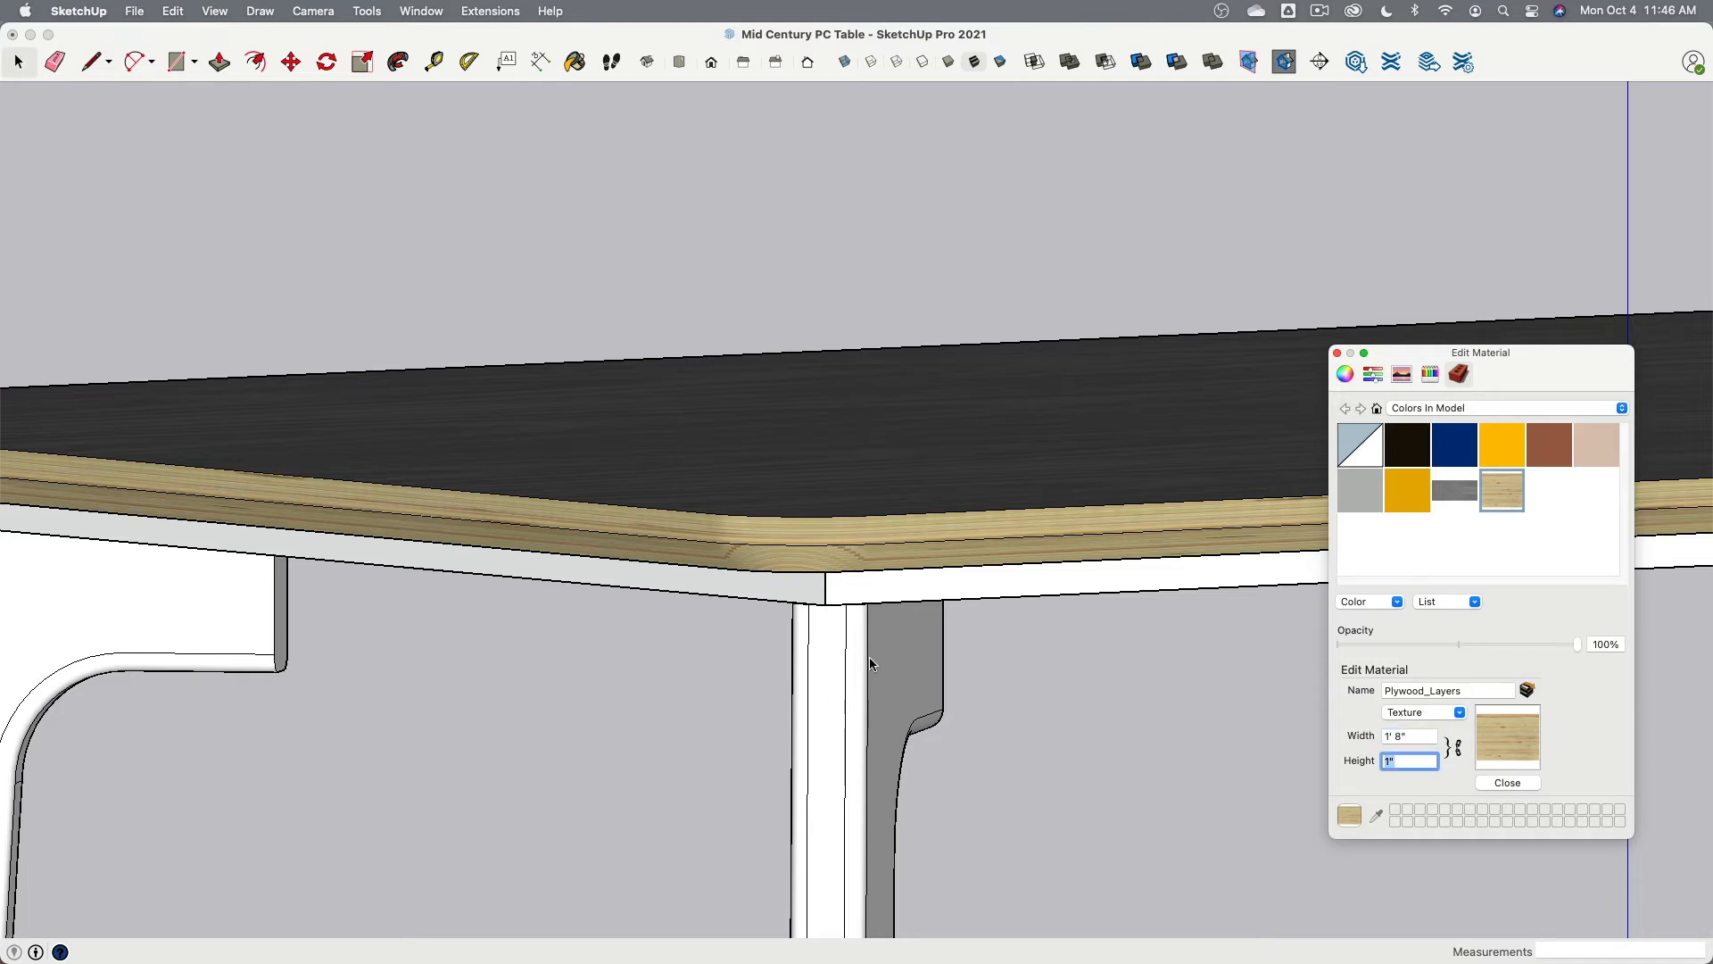
pyautogui.moveTo(530, 529); pyautogui.dragTo(918, 510, button='middle')
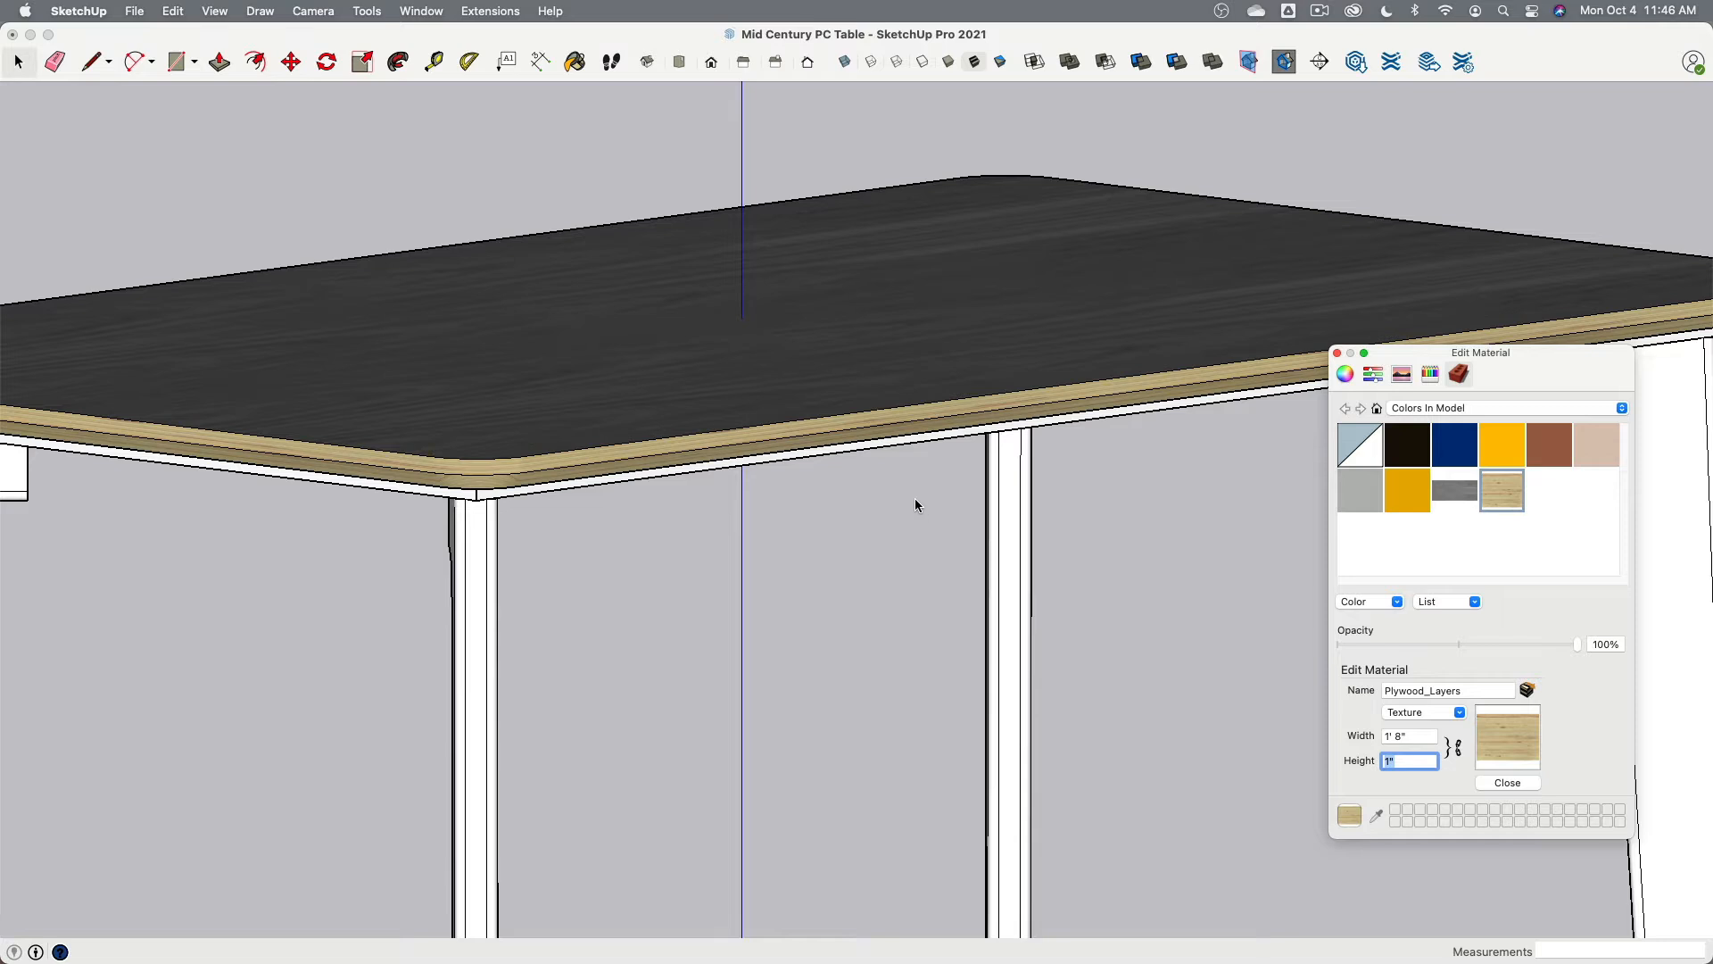
pyautogui.scroll(5, 464, 460)
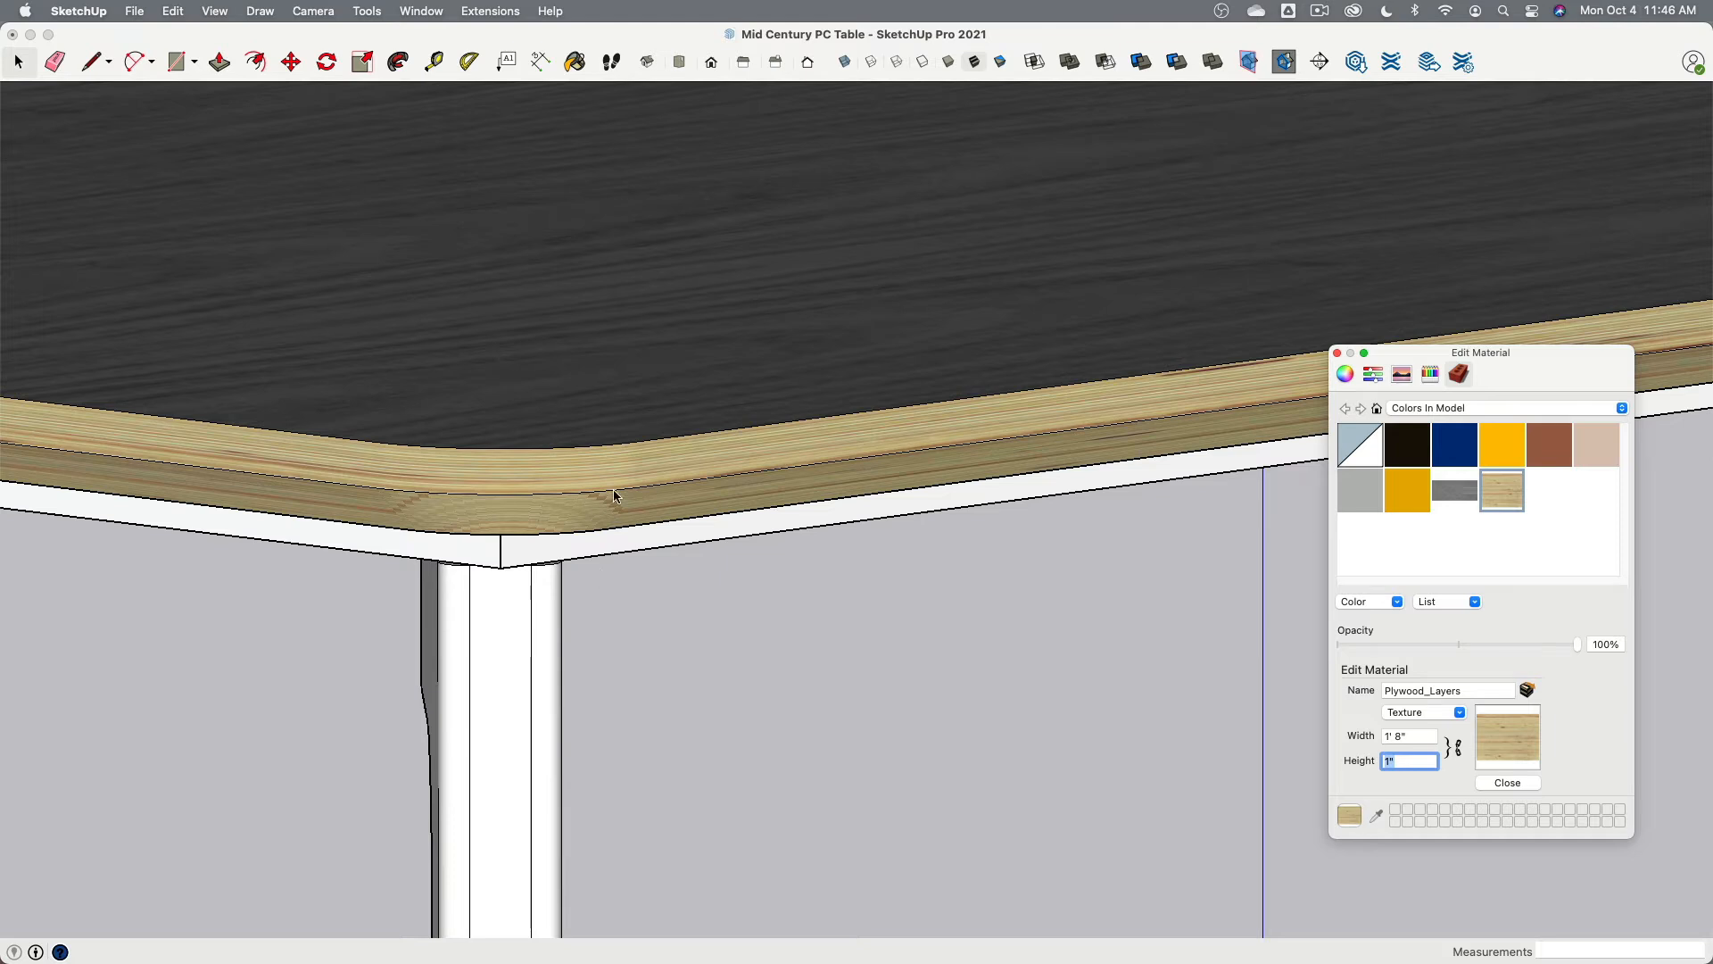
pyautogui.click(641, 347)
pyautogui.press('space')
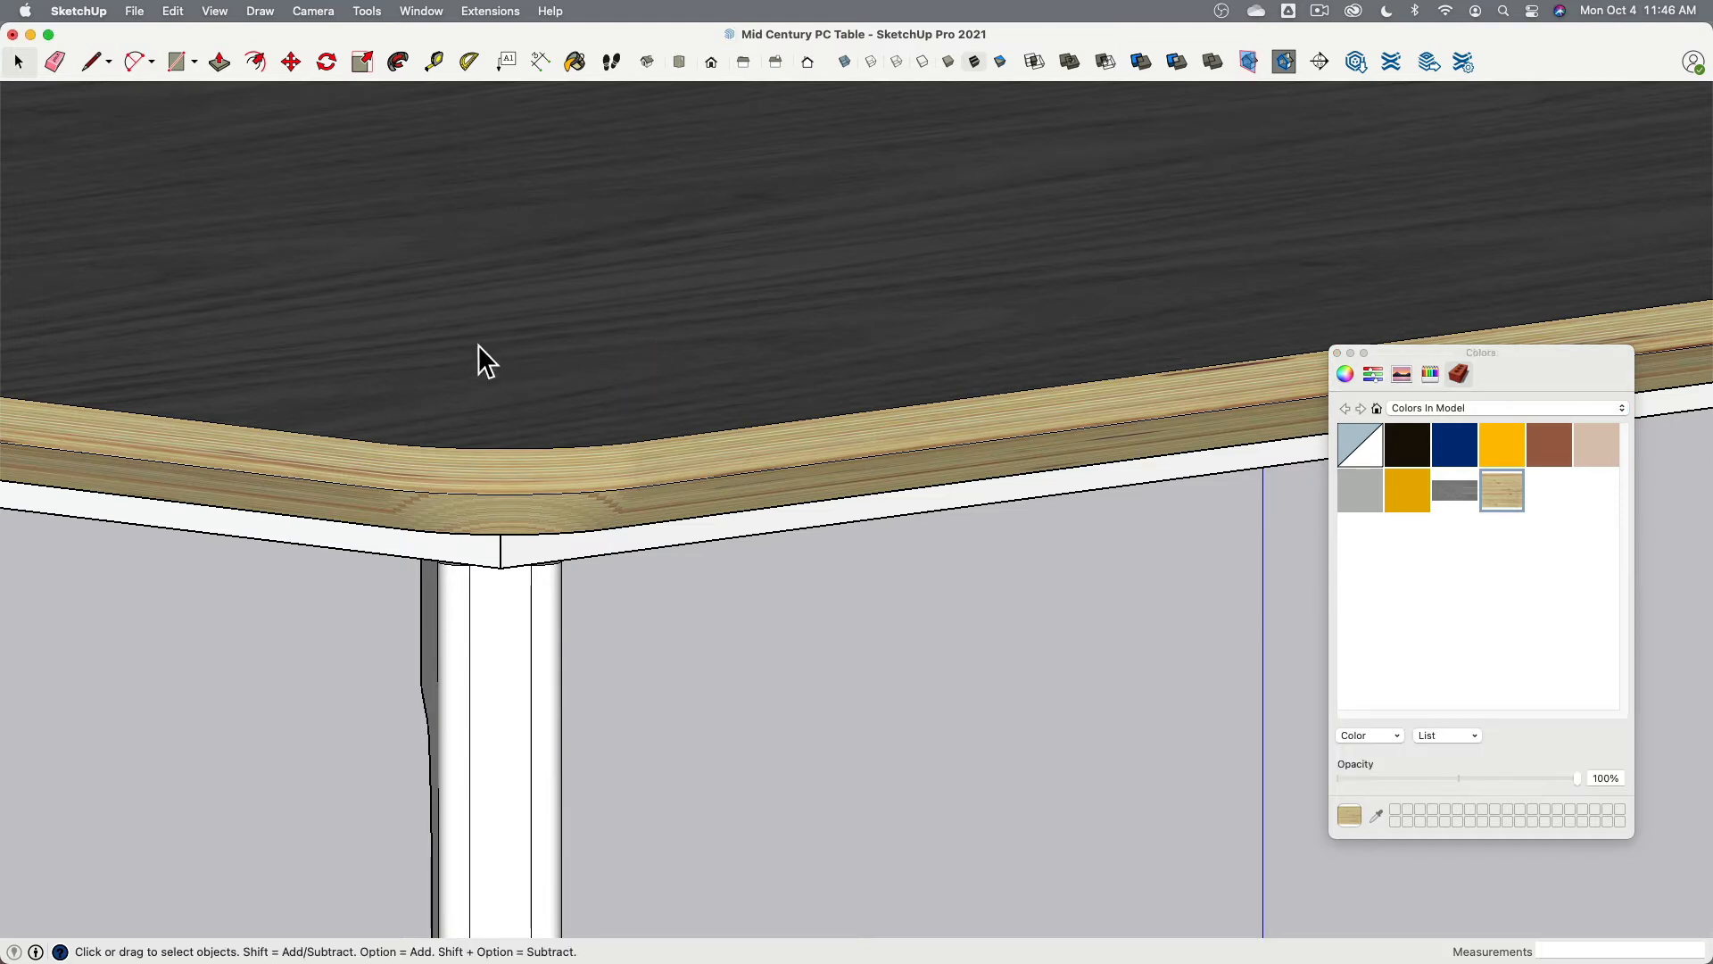
# Step: Open the tabletop group, review the top face's veneer texture position pins from above, and leave positioning and the group
pyautogui.click(527, 388)
pyautogui.doubleClick(531, 394)
pyautogui.click(532, 393)
pyautogui.rightClick(566, 386)
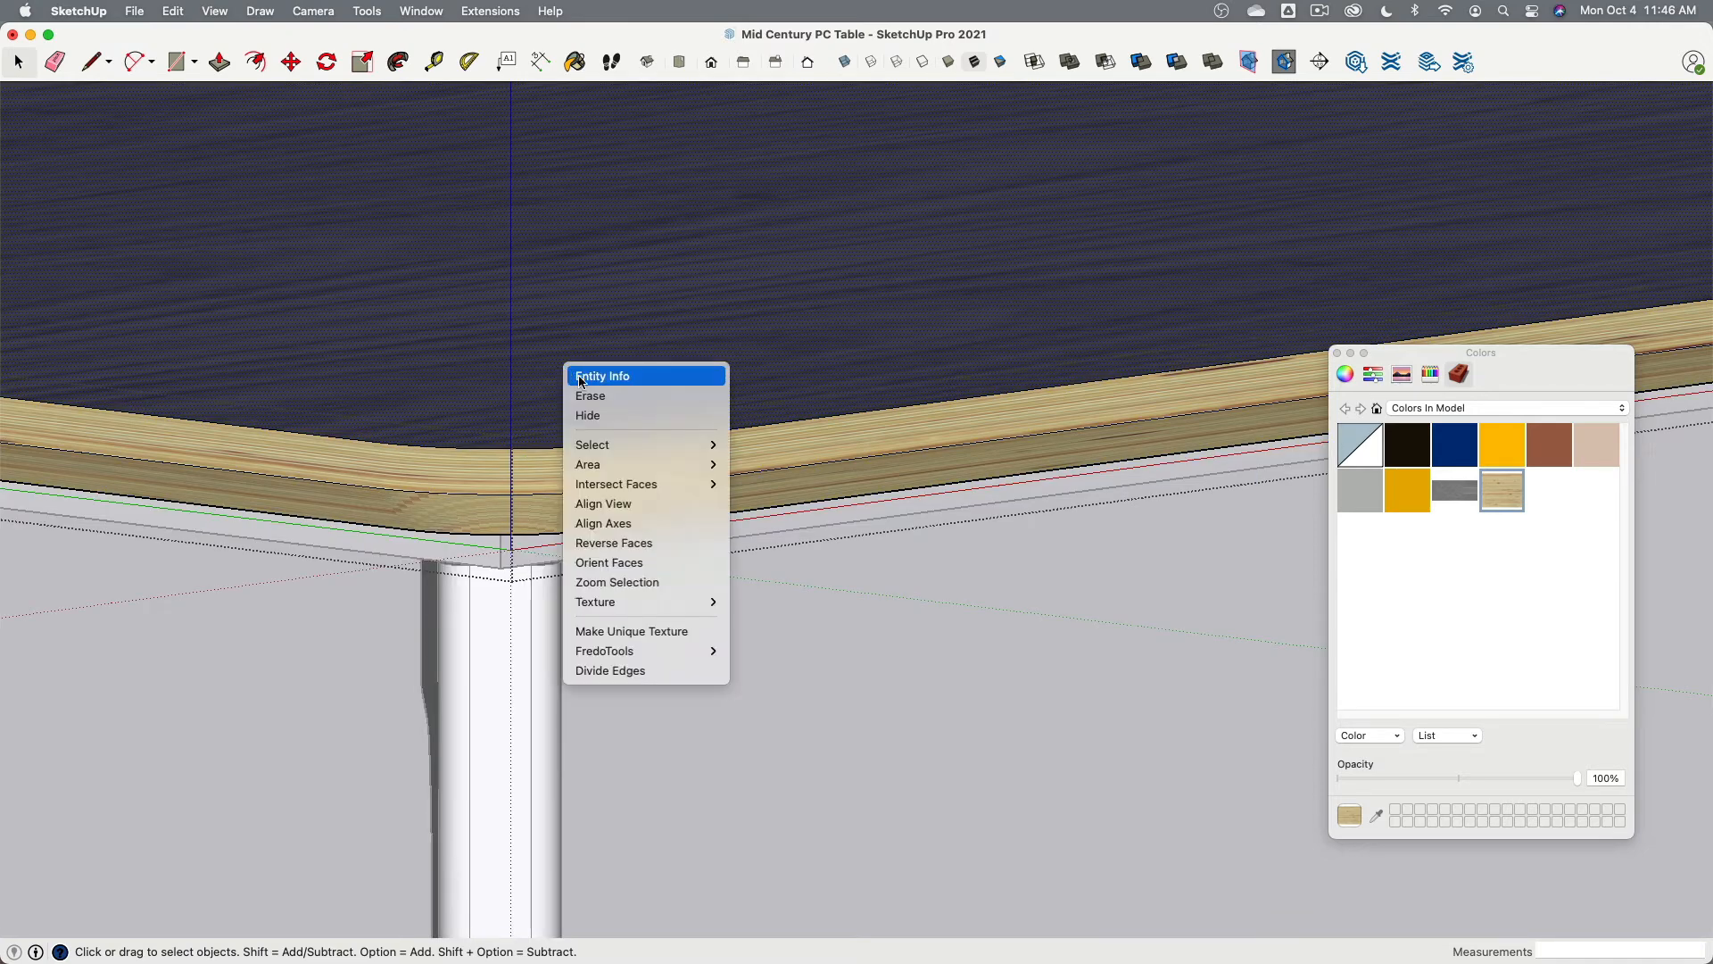
pyautogui.moveTo(652, 609)
pyautogui.click(759, 601)
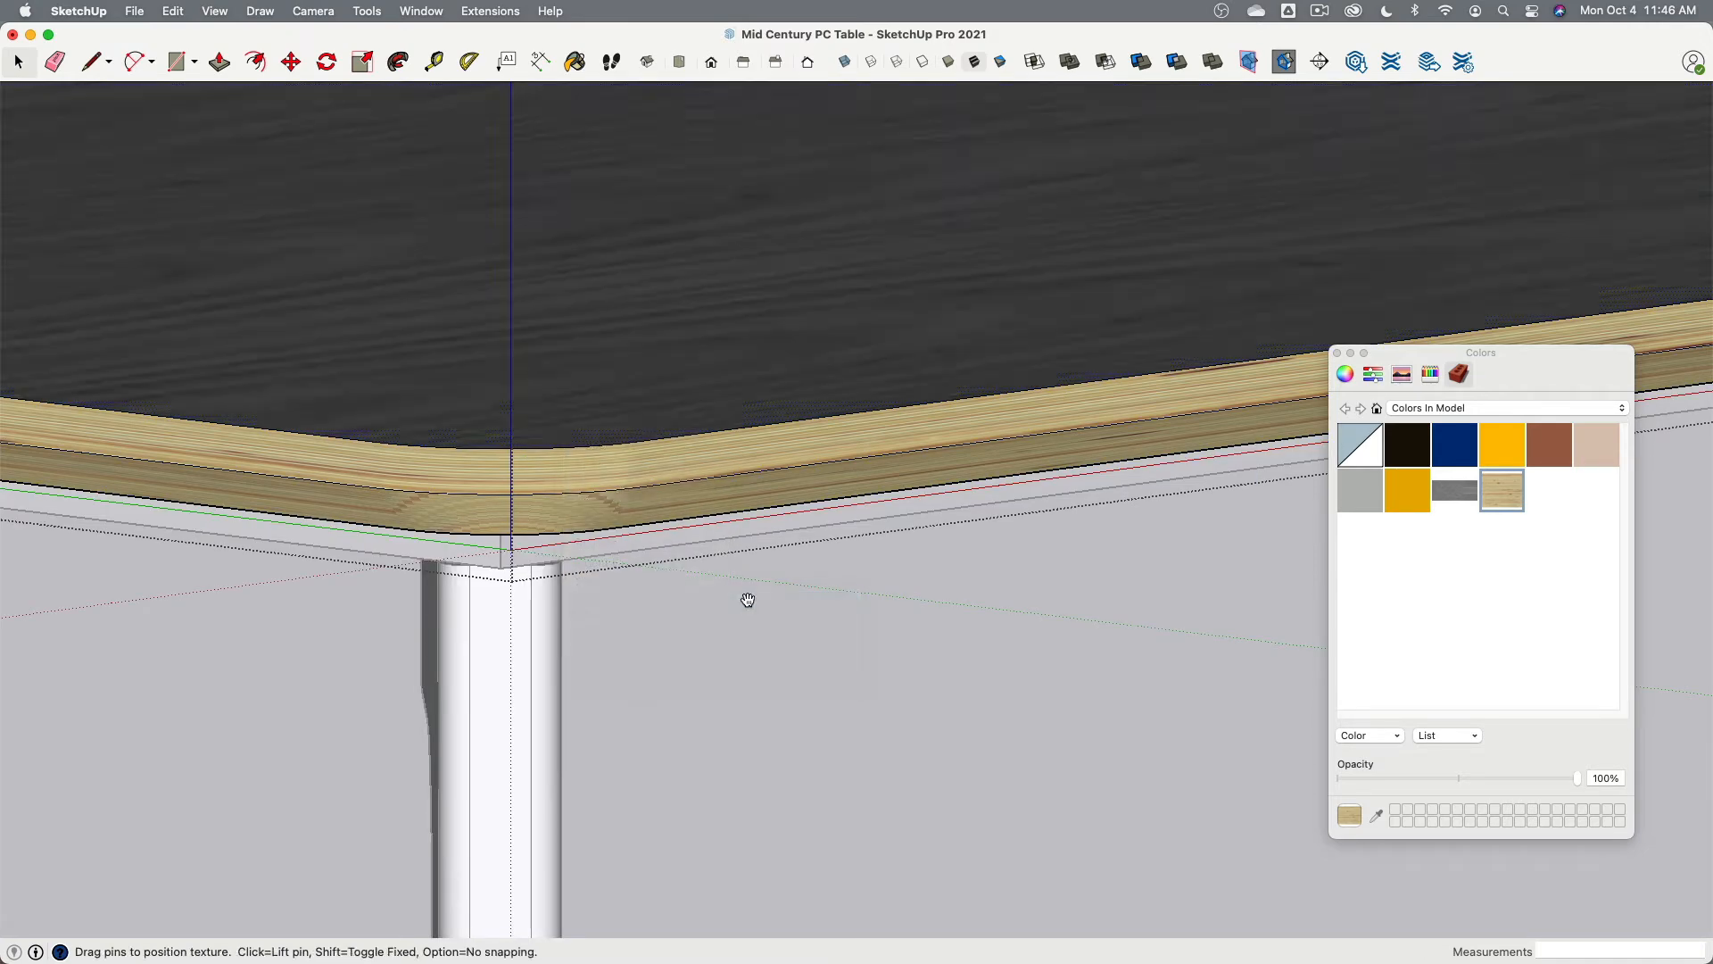
pyautogui.scroll(-5, 745, 601)
pyautogui.moveTo(746, 601); pyautogui.dragTo(1019, 707, button='middle')
pyautogui.scroll(-5, 802, 725)
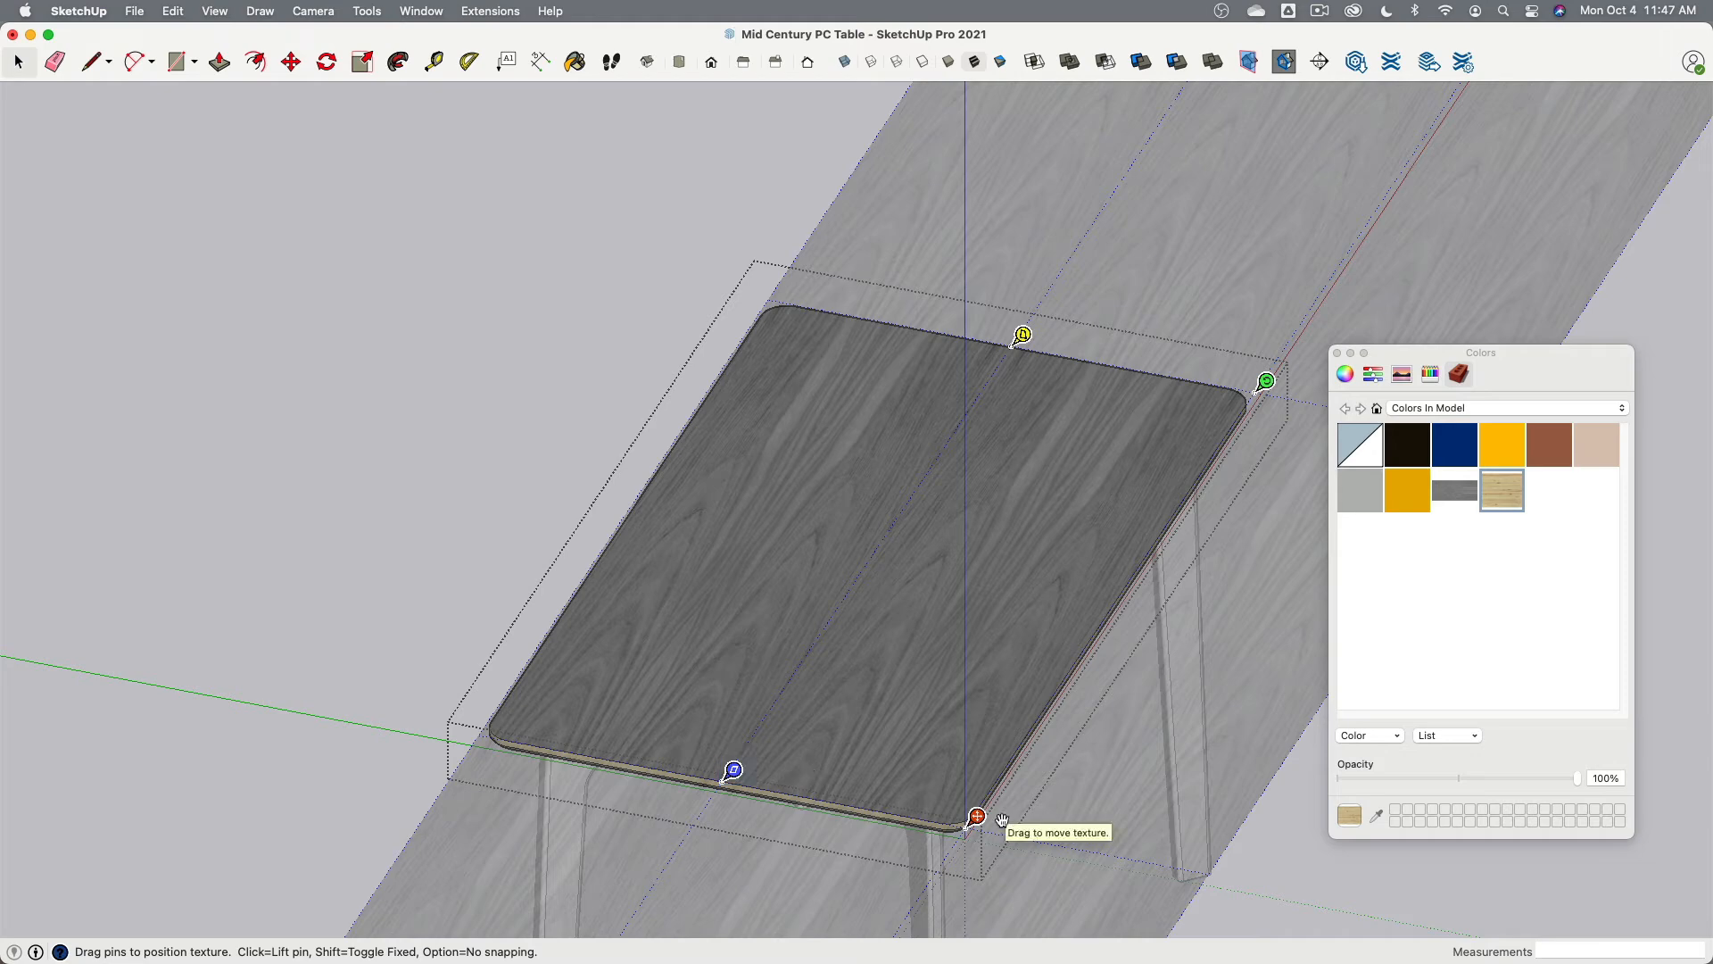
pyautogui.click(1269, 895)
pyautogui.click(1260, 892)
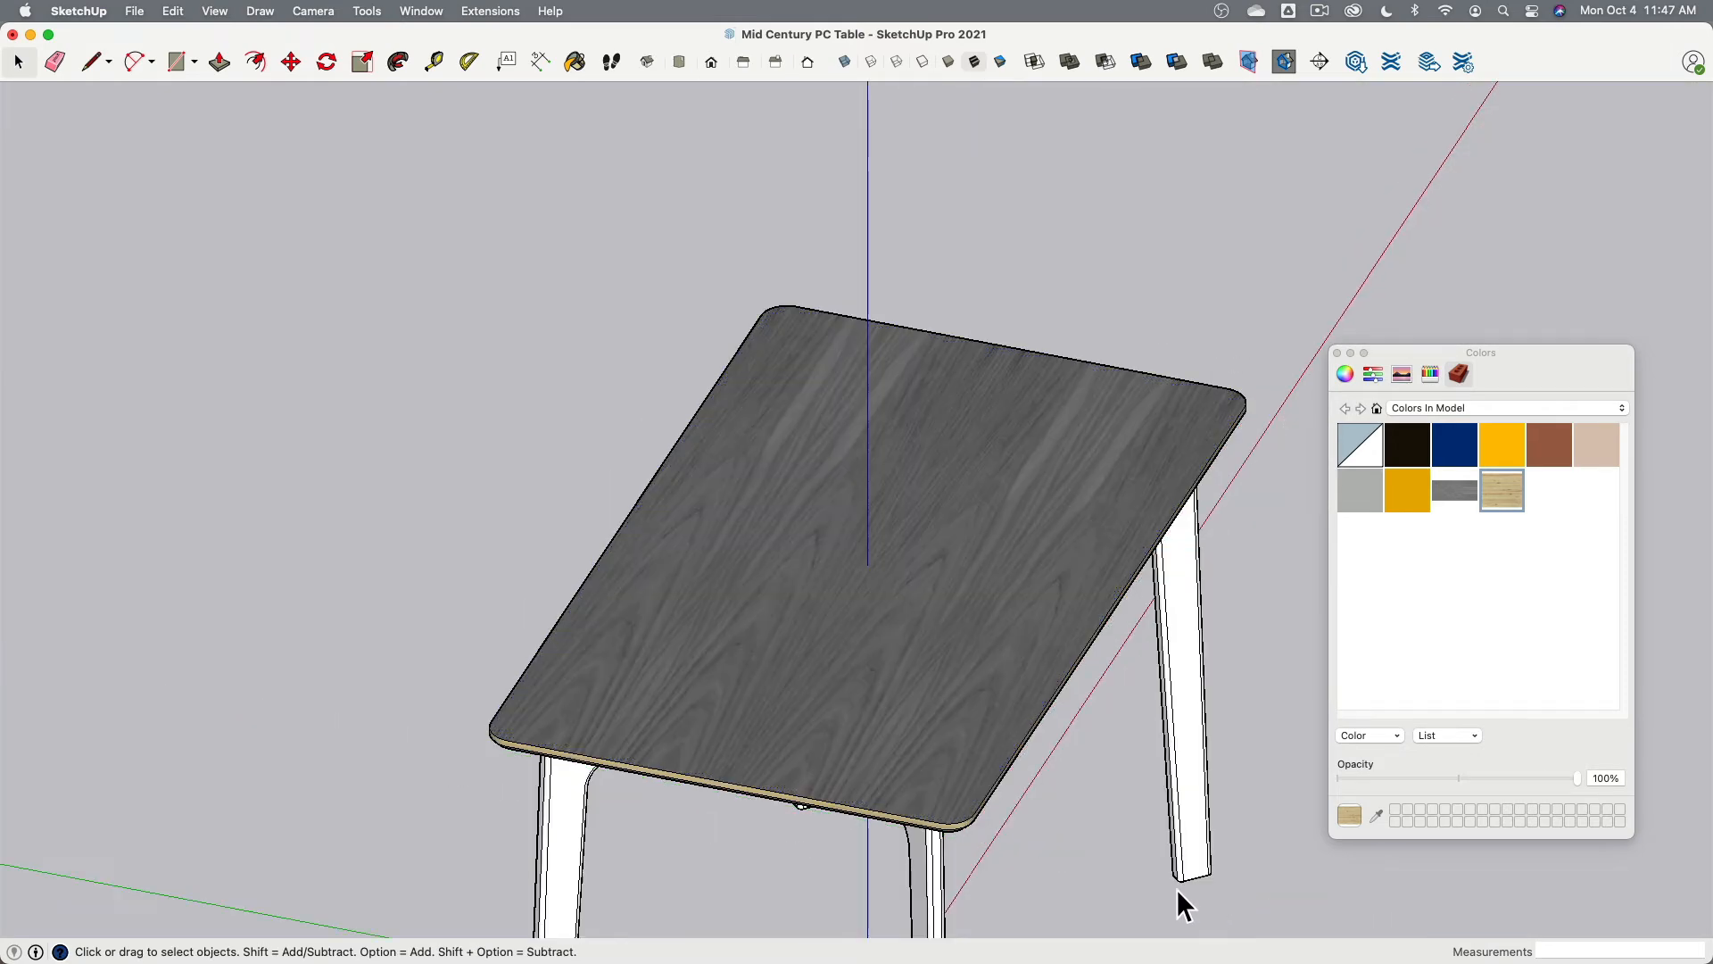
# Step: Inspect the plywood layers on the rounded corner's edge and lower bevel from above and below the tabletop
pyautogui.moveTo(1176, 889); pyautogui.dragTo(622, 564, button='middle')
pyautogui.scroll(6, 838, 600)
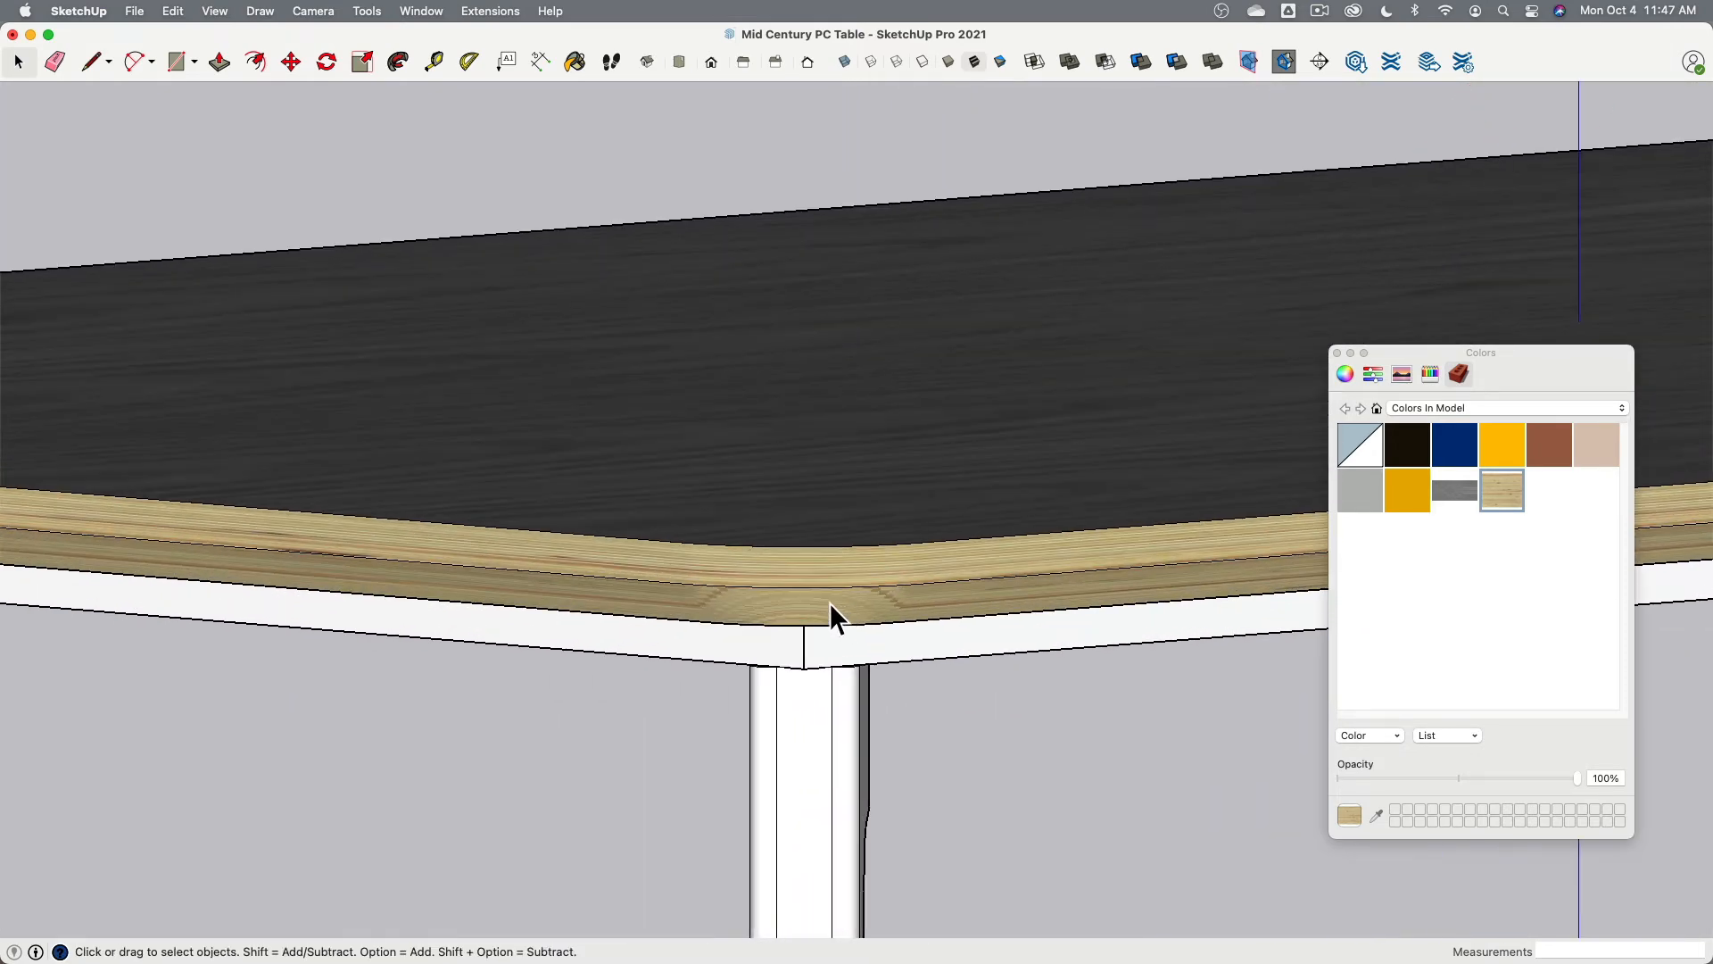
pyautogui.scroll(3, 767, 590)
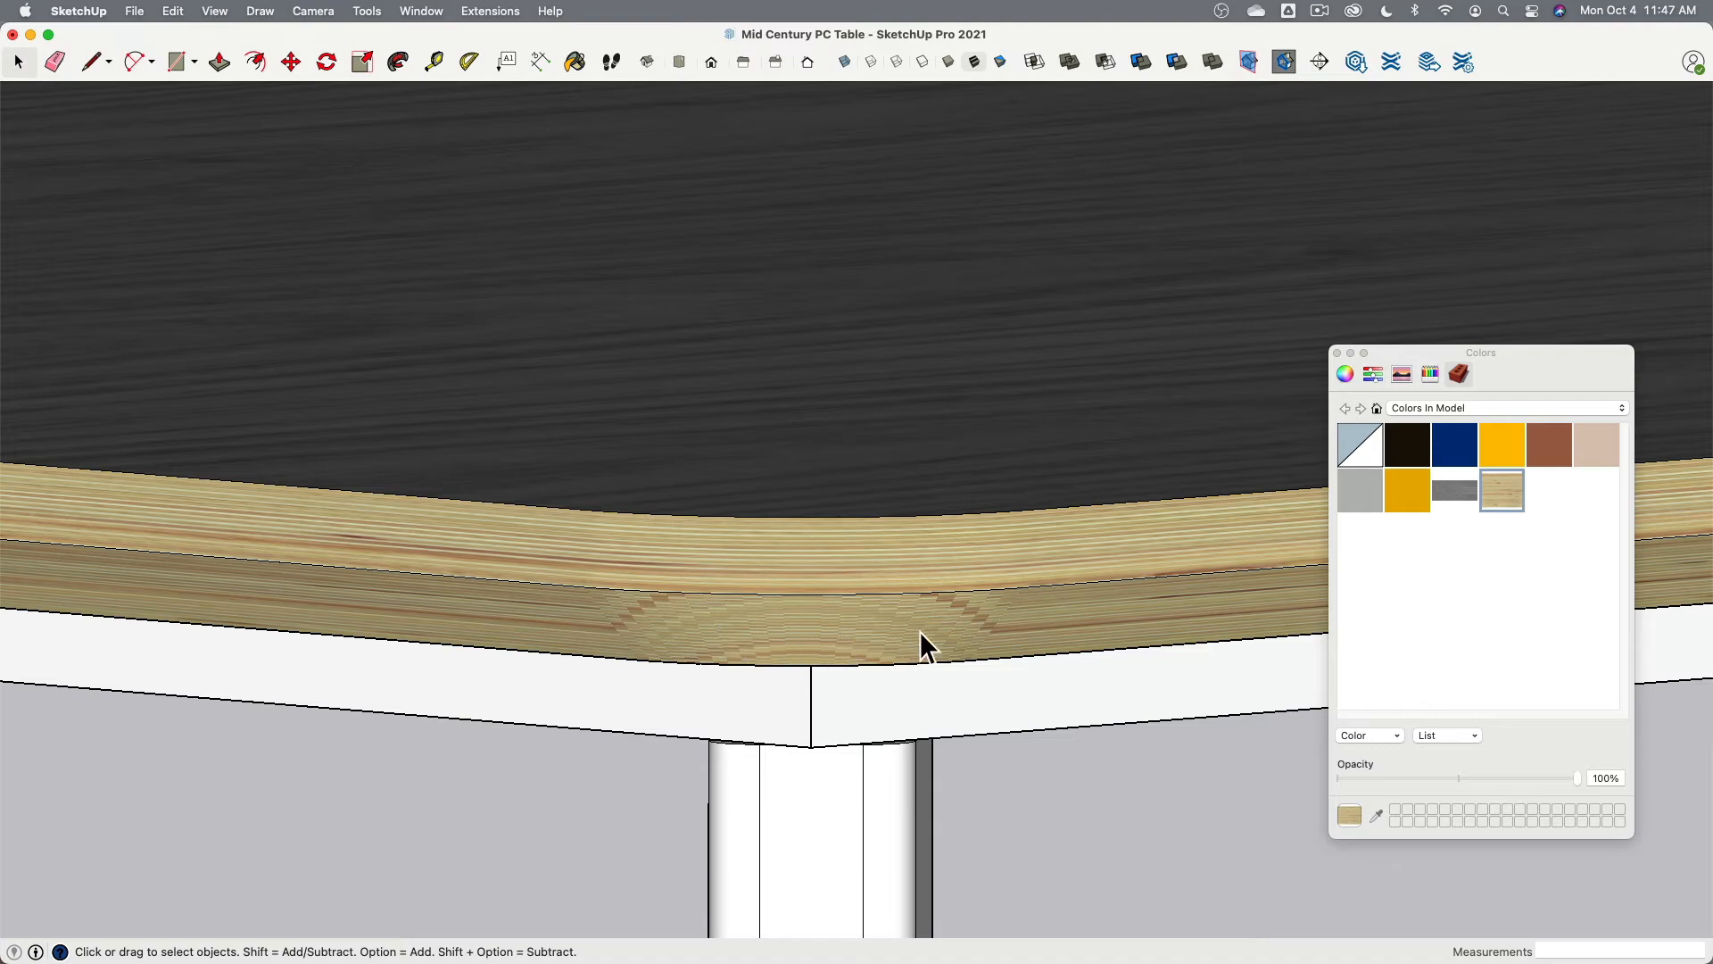
pyautogui.moveTo(1008, 624); pyautogui.dragTo(787, 540, button='middle')
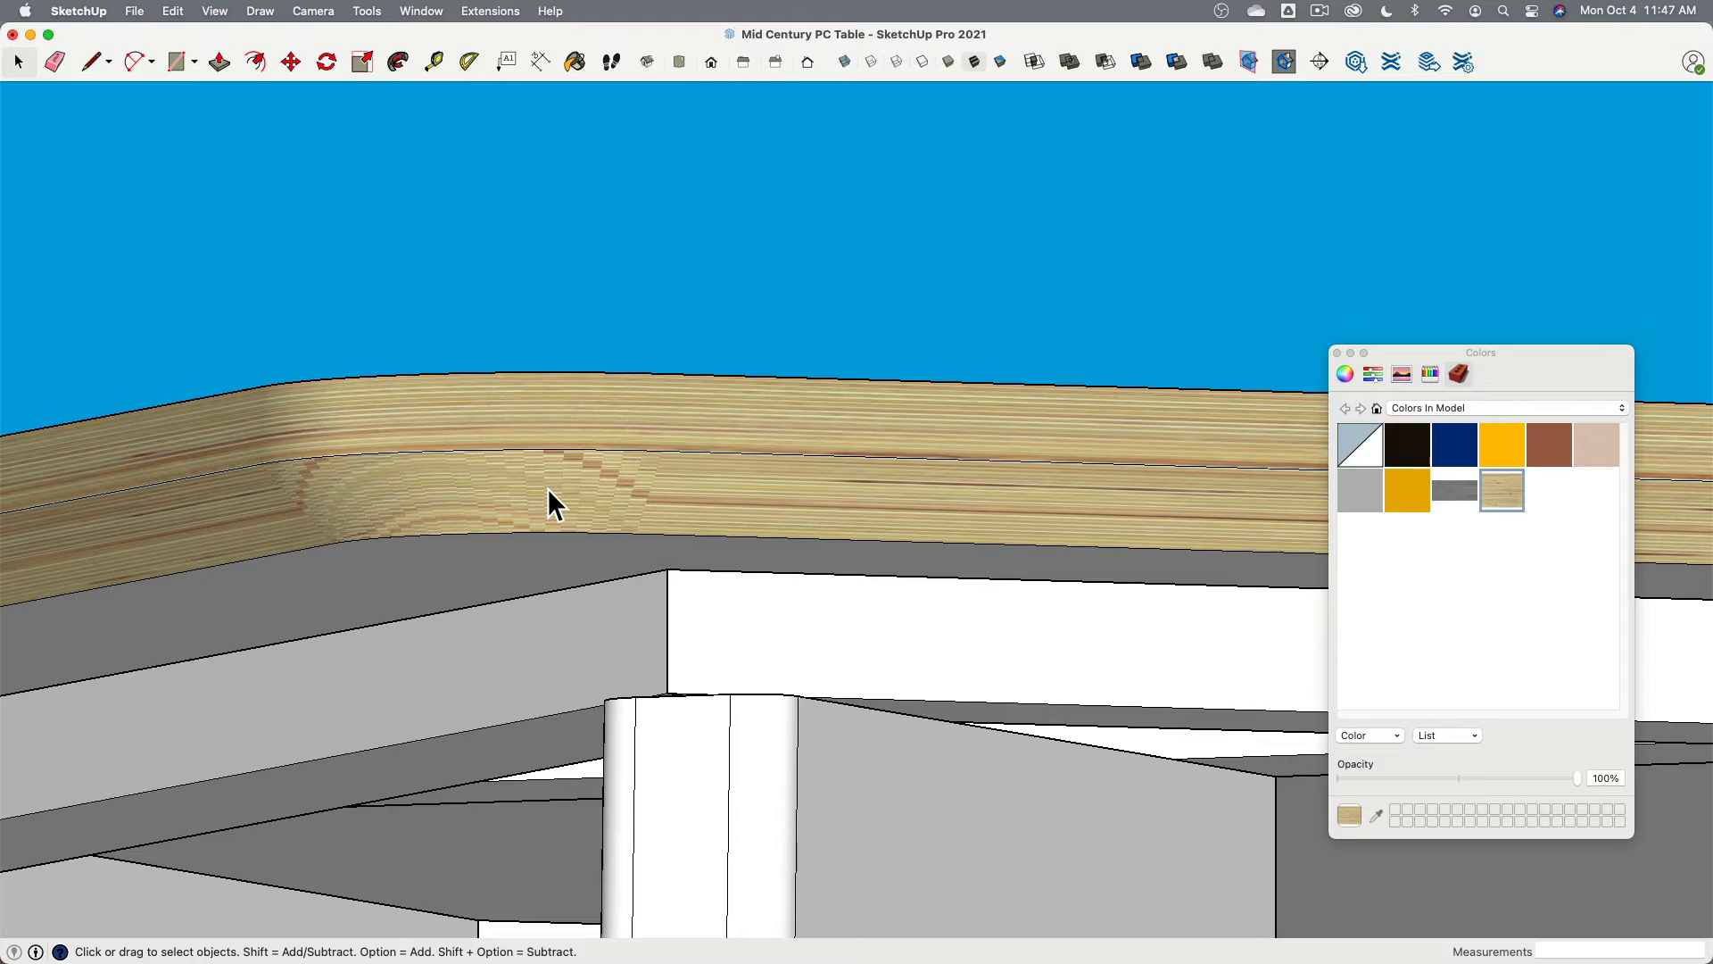
pyautogui.scroll(-10, 547, 489)
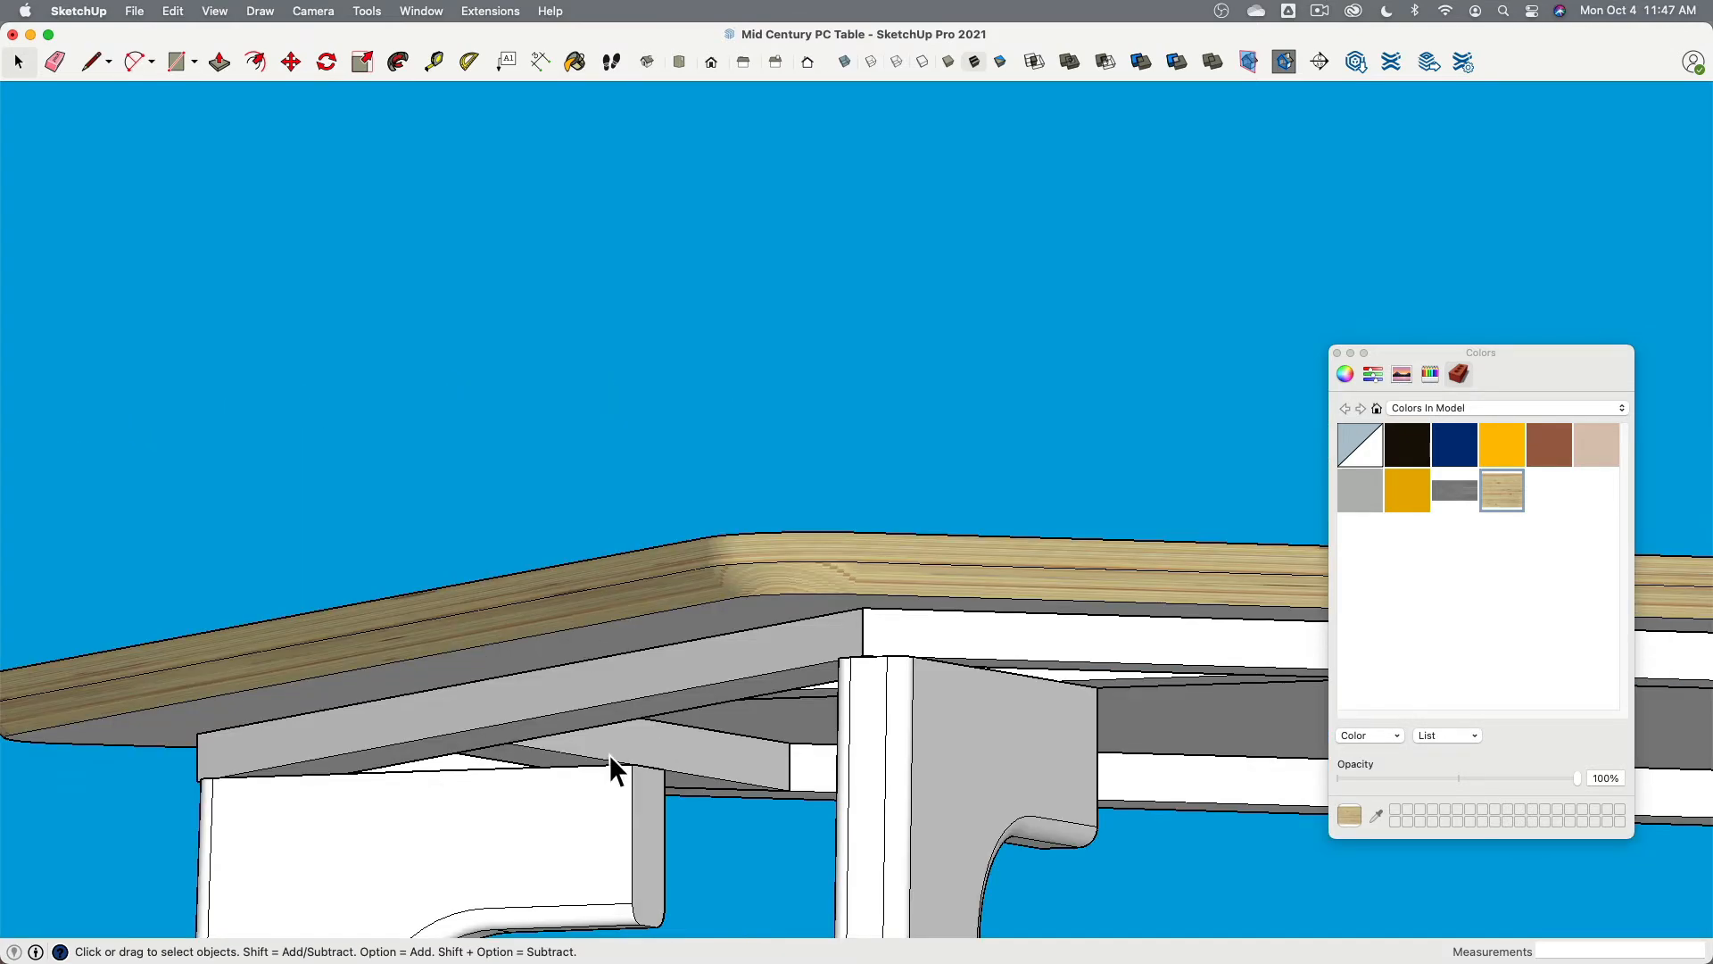
pyautogui.moveTo(778, 377); pyautogui.dragTo(643, 604, button='middle')
pyautogui.scroll(-3, 646, 603)
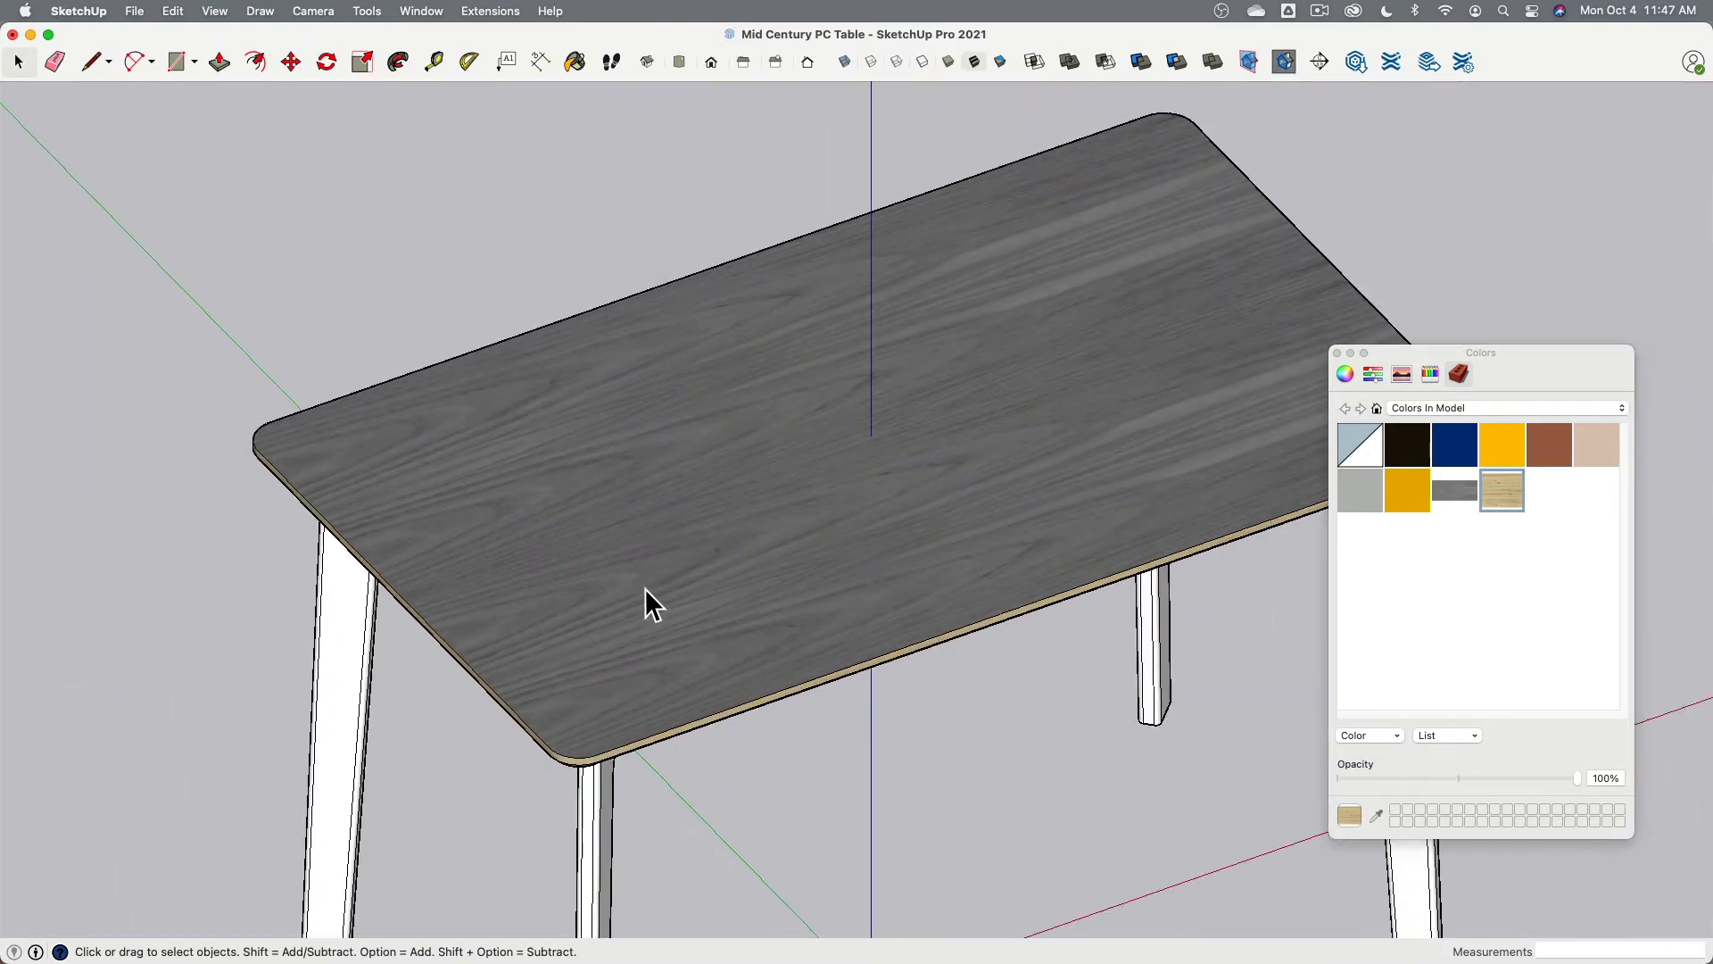
# Step: Reopen texture positioning on the flat top face, review its four pins, and exit without moving them
pyautogui.click(650, 600)
pyautogui.doubleClick(655, 592)
pyautogui.click(658, 608)
pyautogui.scroll(5, 711, 616)
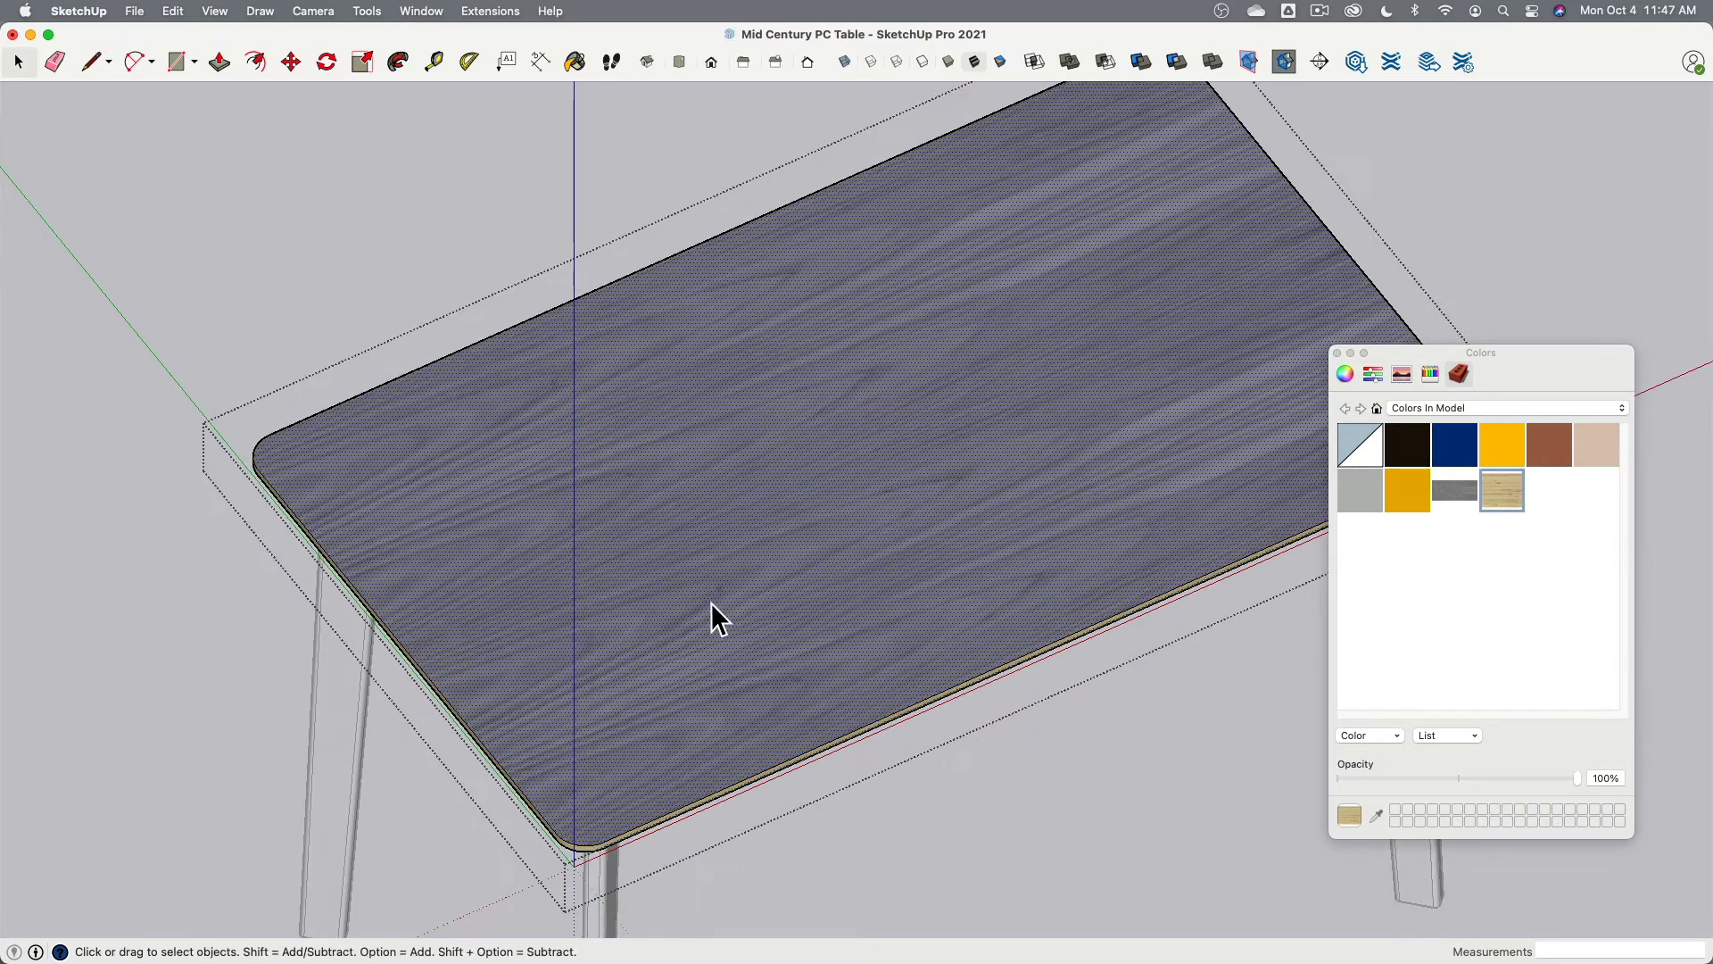
pyautogui.rightClick(595, 575)
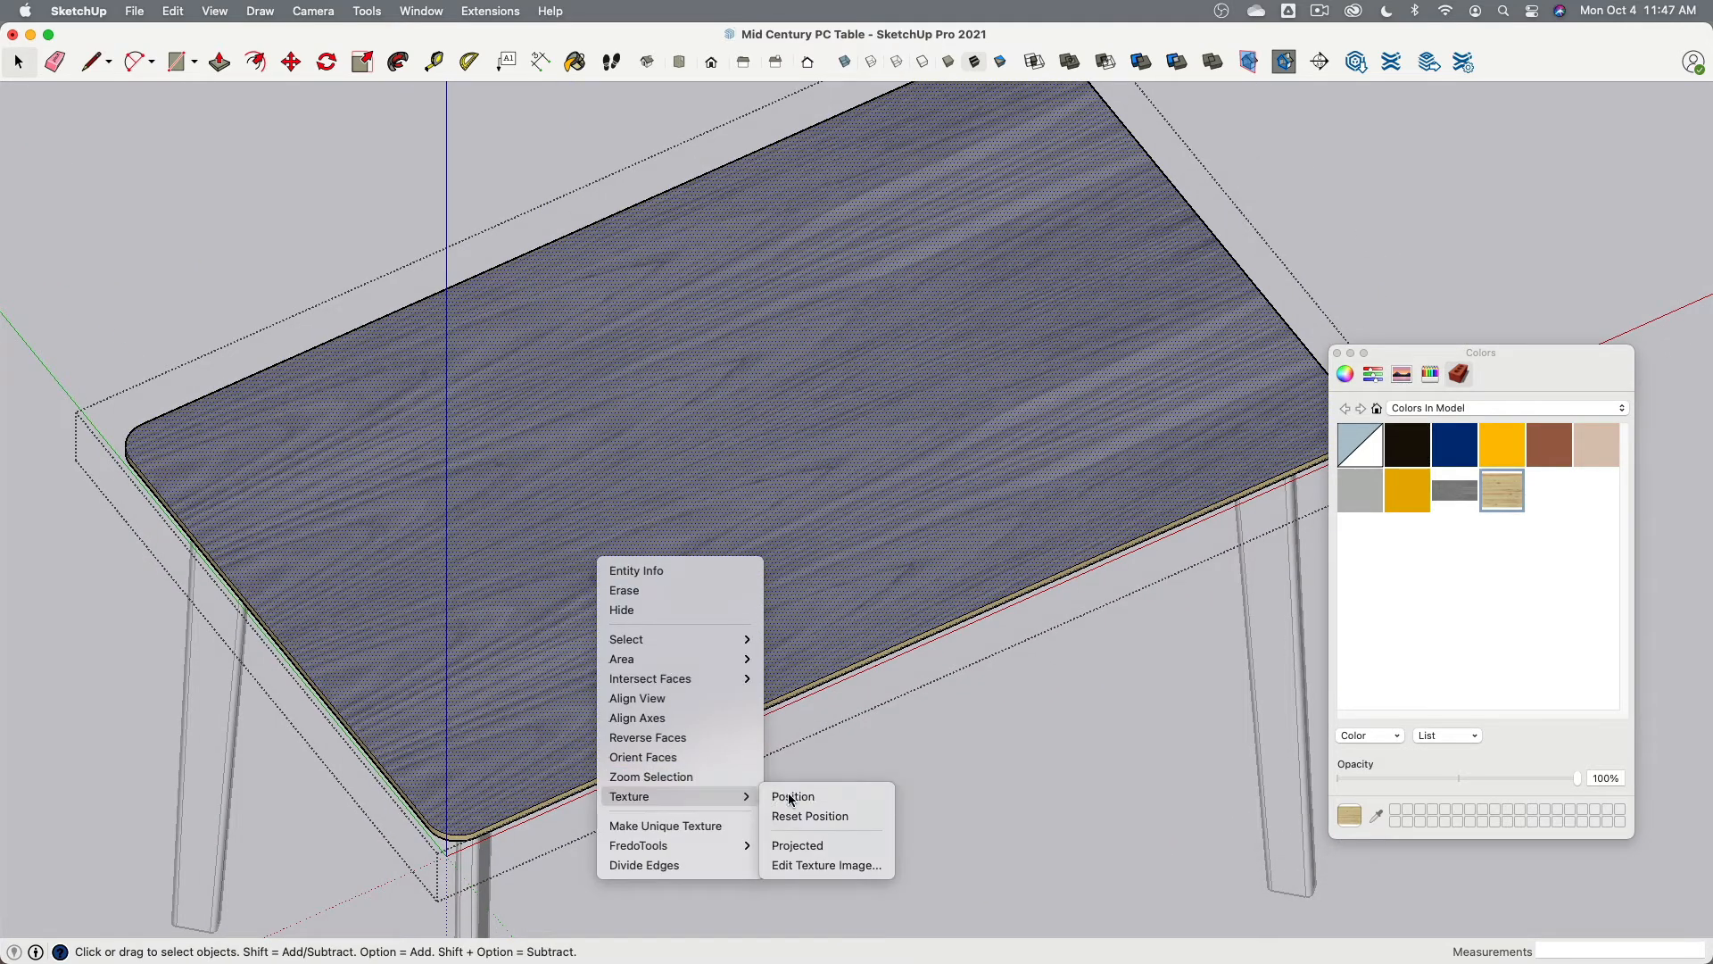
pyautogui.click(794, 794)
pyautogui.scroll(-3, 700, 782)
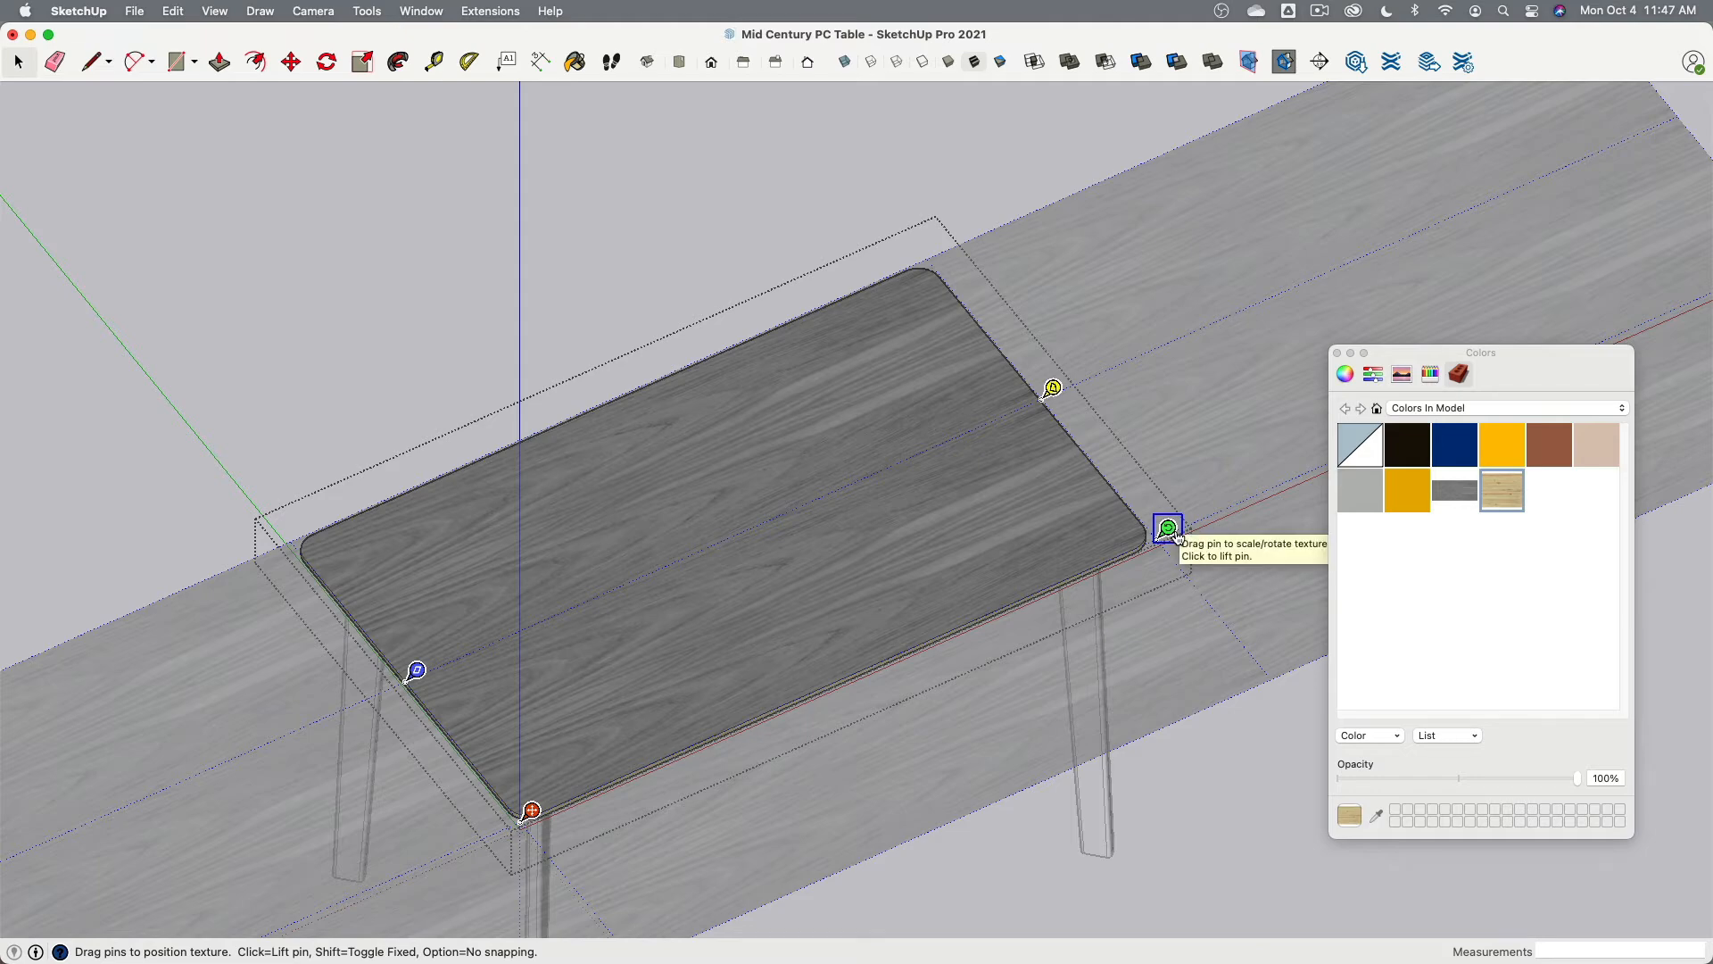
pyautogui.moveTo(669, 738); pyautogui.dragTo(627, 562, button='middle')
pyautogui.scroll(5, 629, 681)
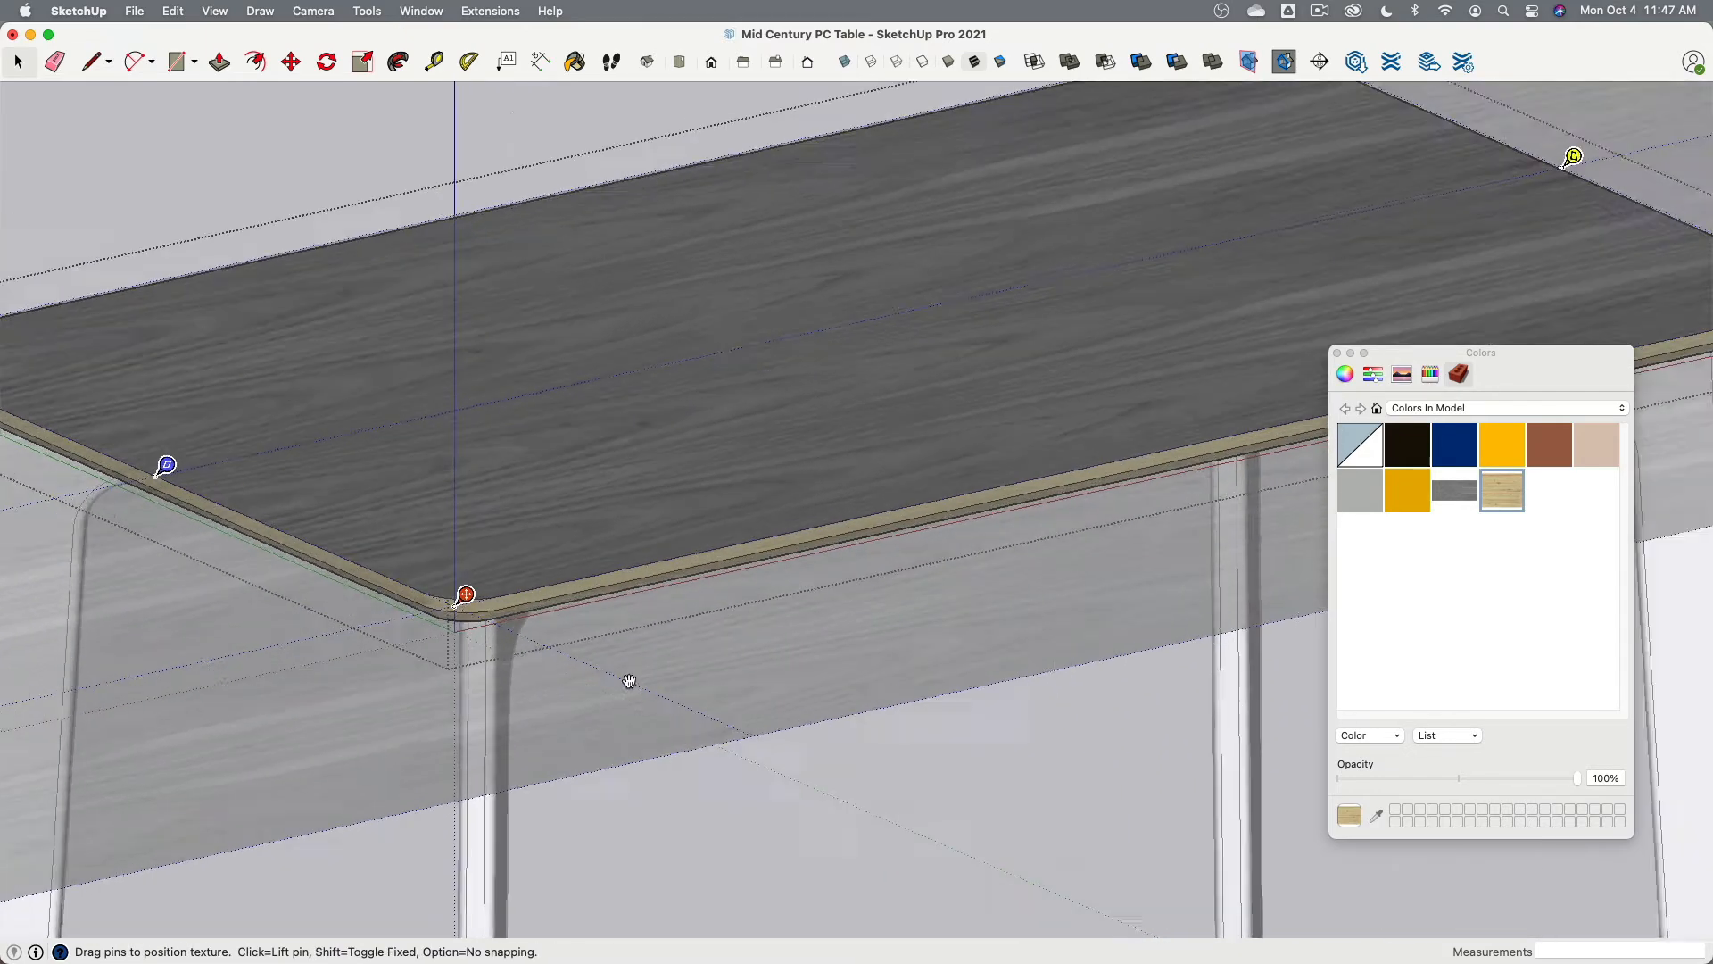
pyautogui.scroll(1, 629, 681)
pyautogui.click(796, 808)
pyautogui.click(657, 821)
# Step: Open the tabletop group, select its plywood edge face, and examine the whole table from the side and from above
pyautogui.scroll(6, 528, 655)
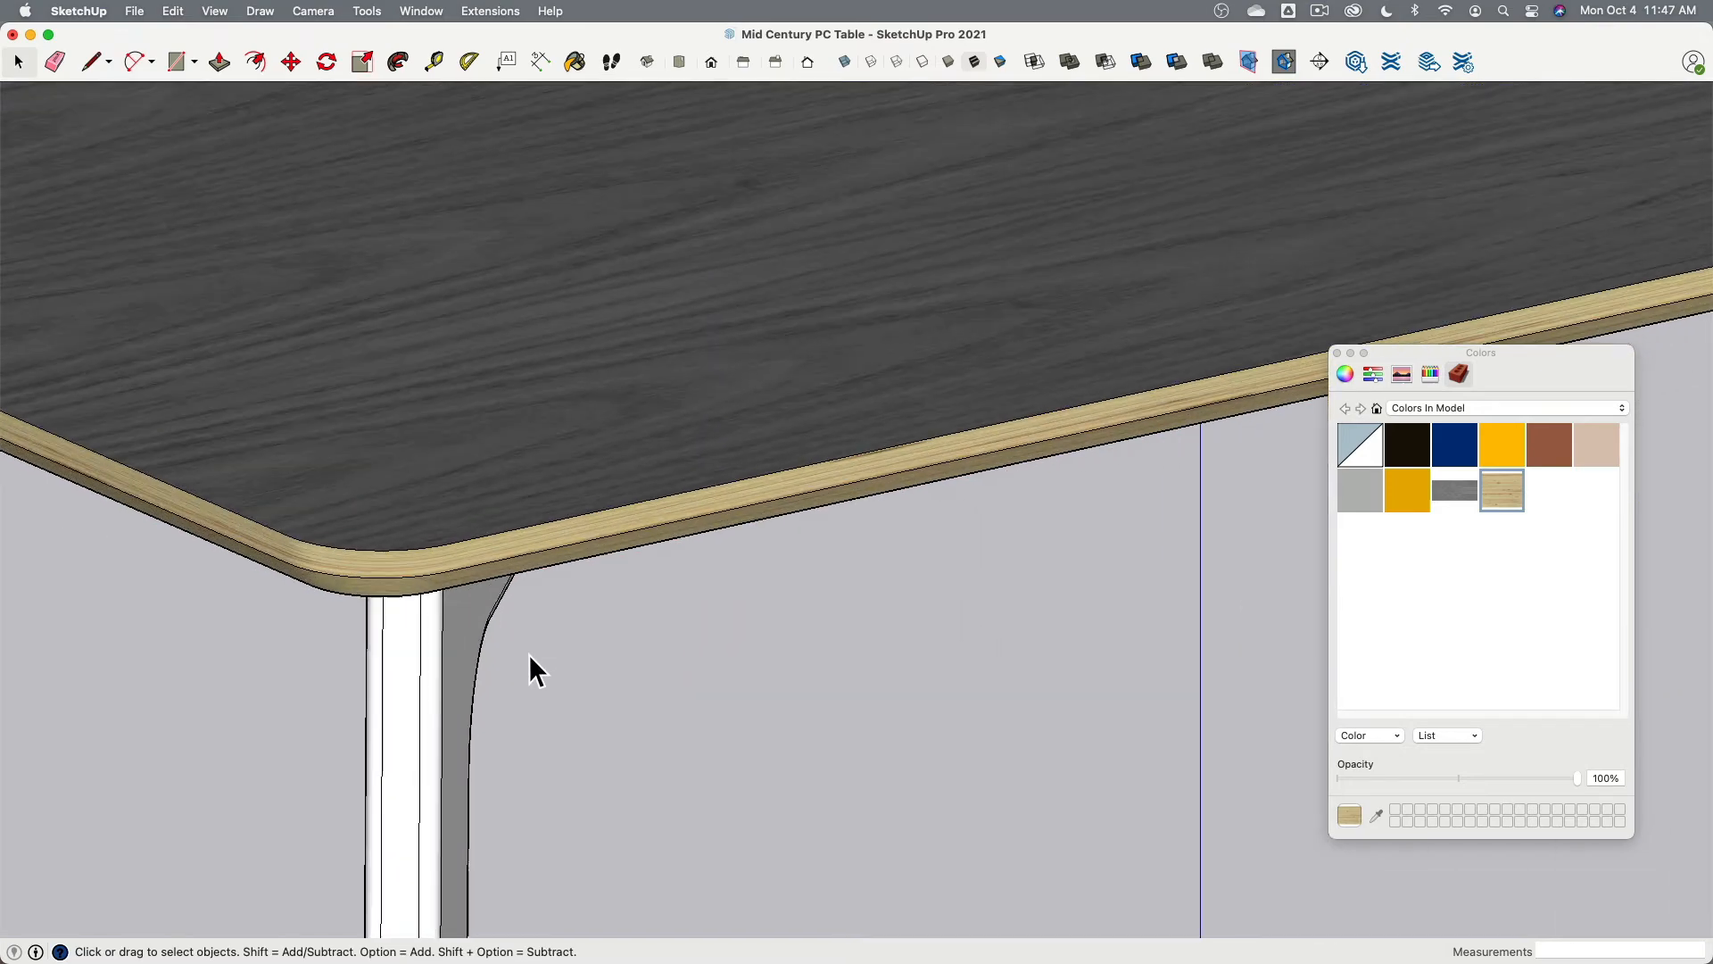
pyautogui.click(496, 544)
pyautogui.doubleClick(496, 544)
pyautogui.scroll(-3, 495, 546)
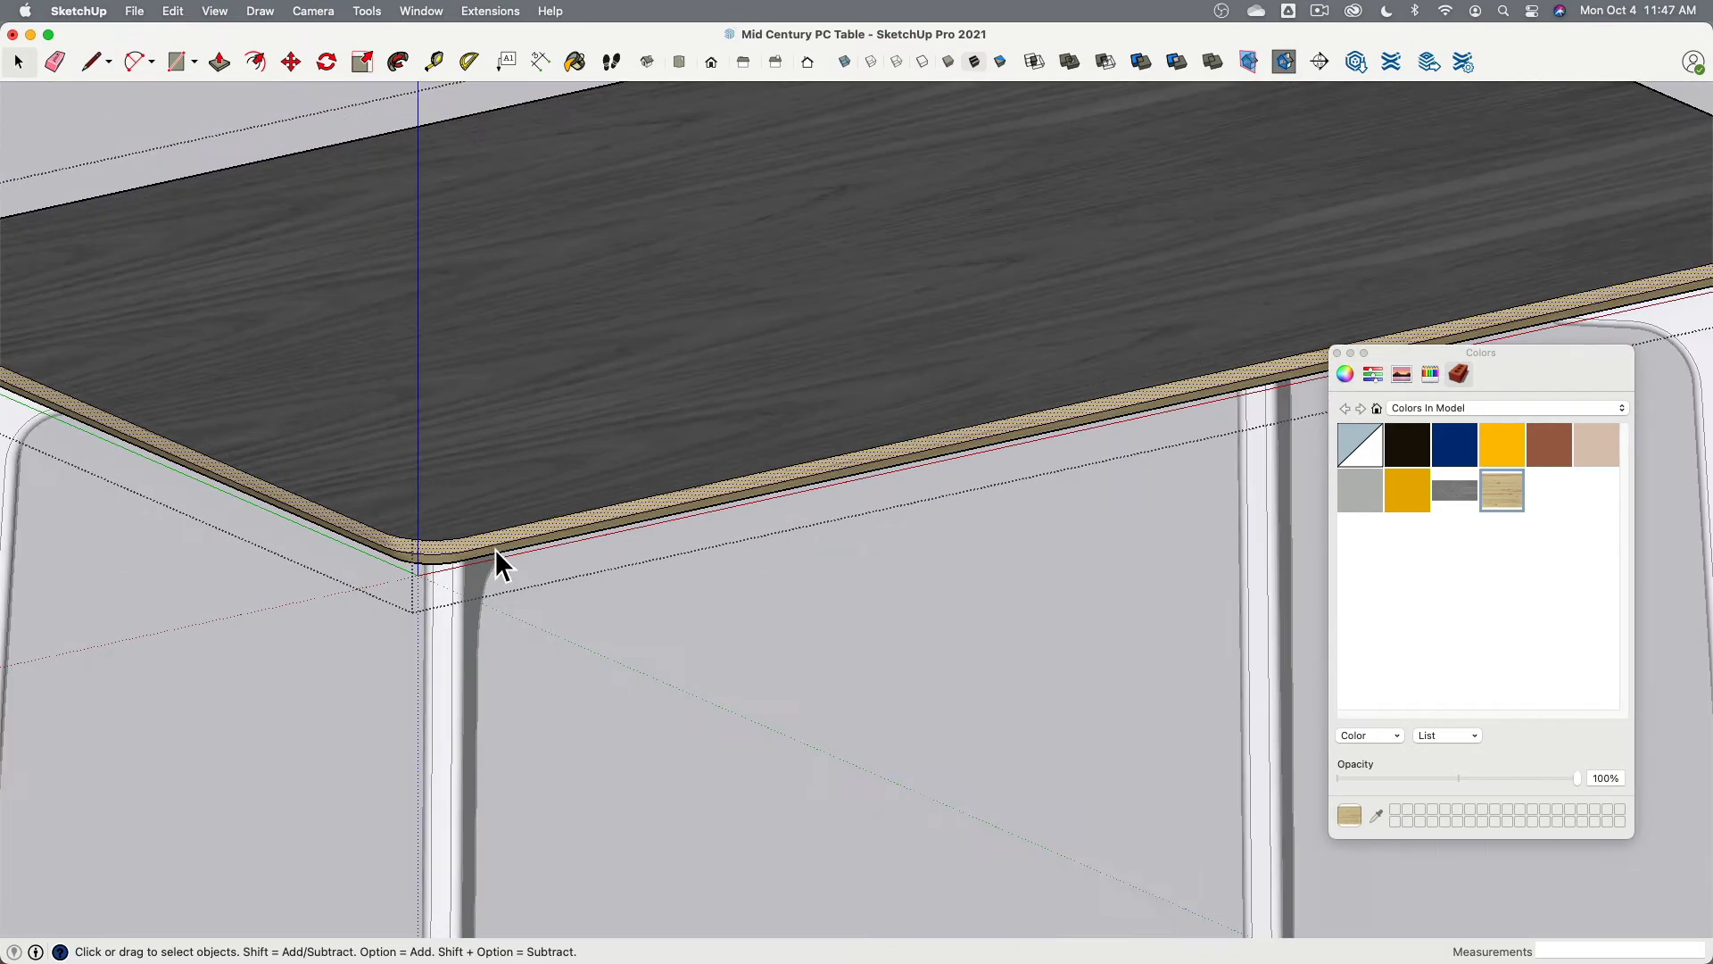
pyautogui.scroll(-5, 495, 549)
pyautogui.moveTo(593, 643); pyautogui.dragTo(411, 474, button='middle')
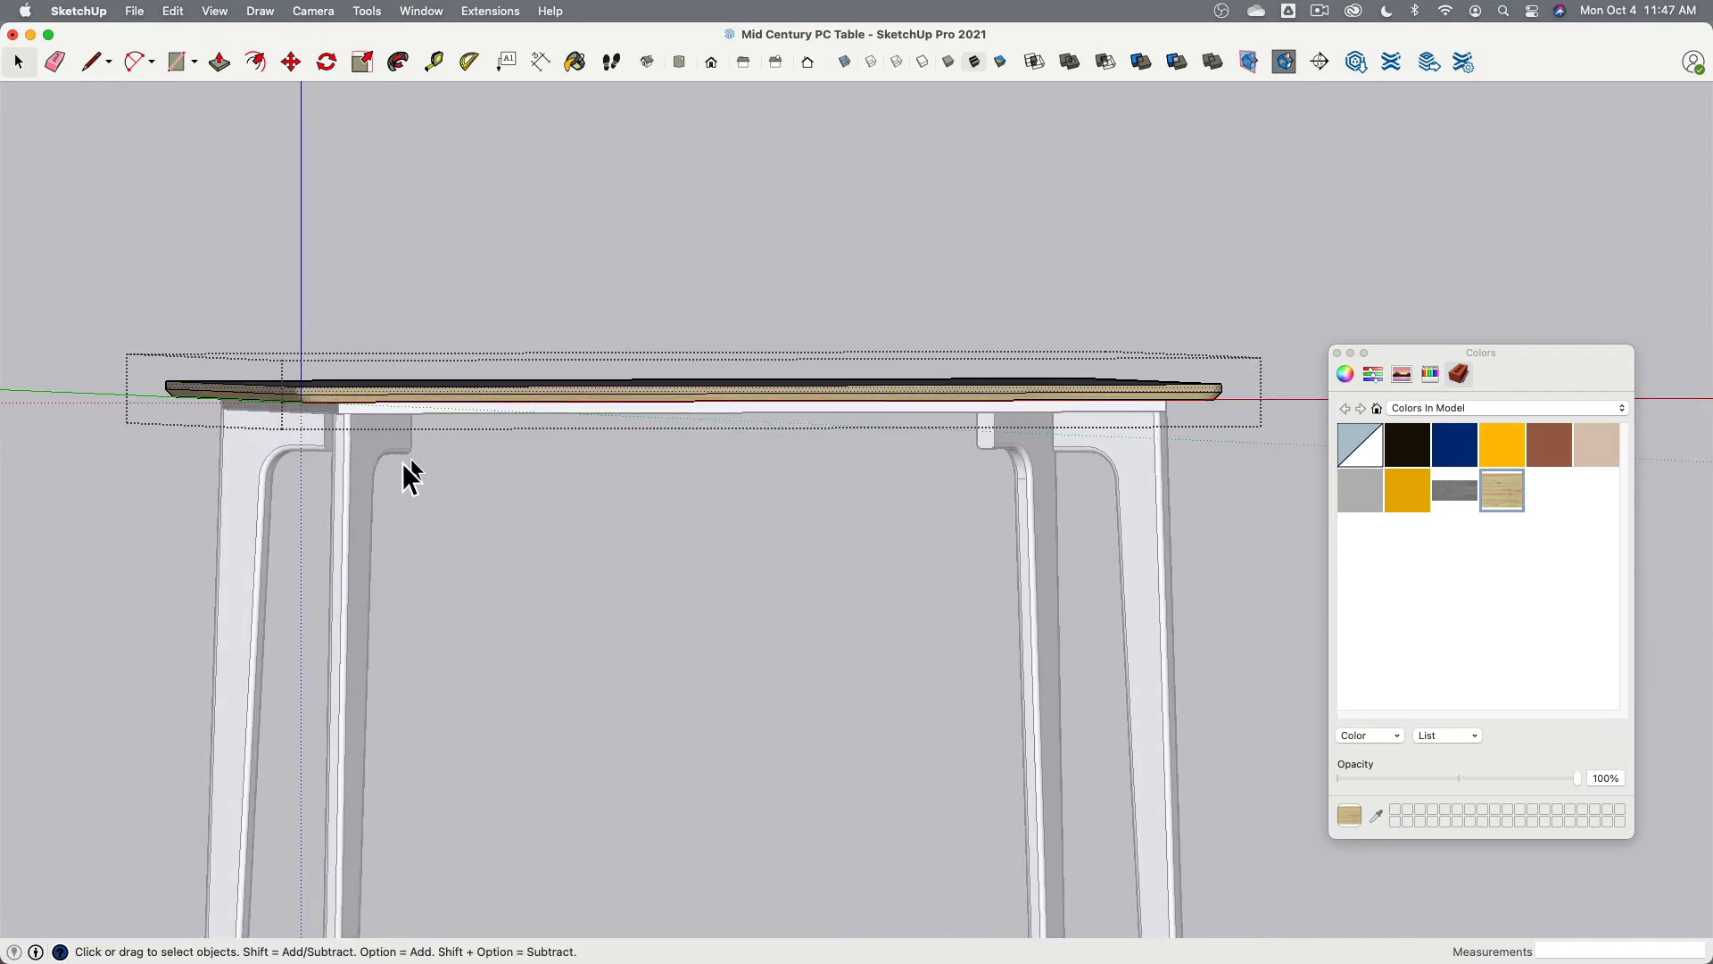
pyautogui.moveTo(330, 394); pyautogui.dragTo(555, 637, button='middle')
pyautogui.scroll(-2, 555, 637)
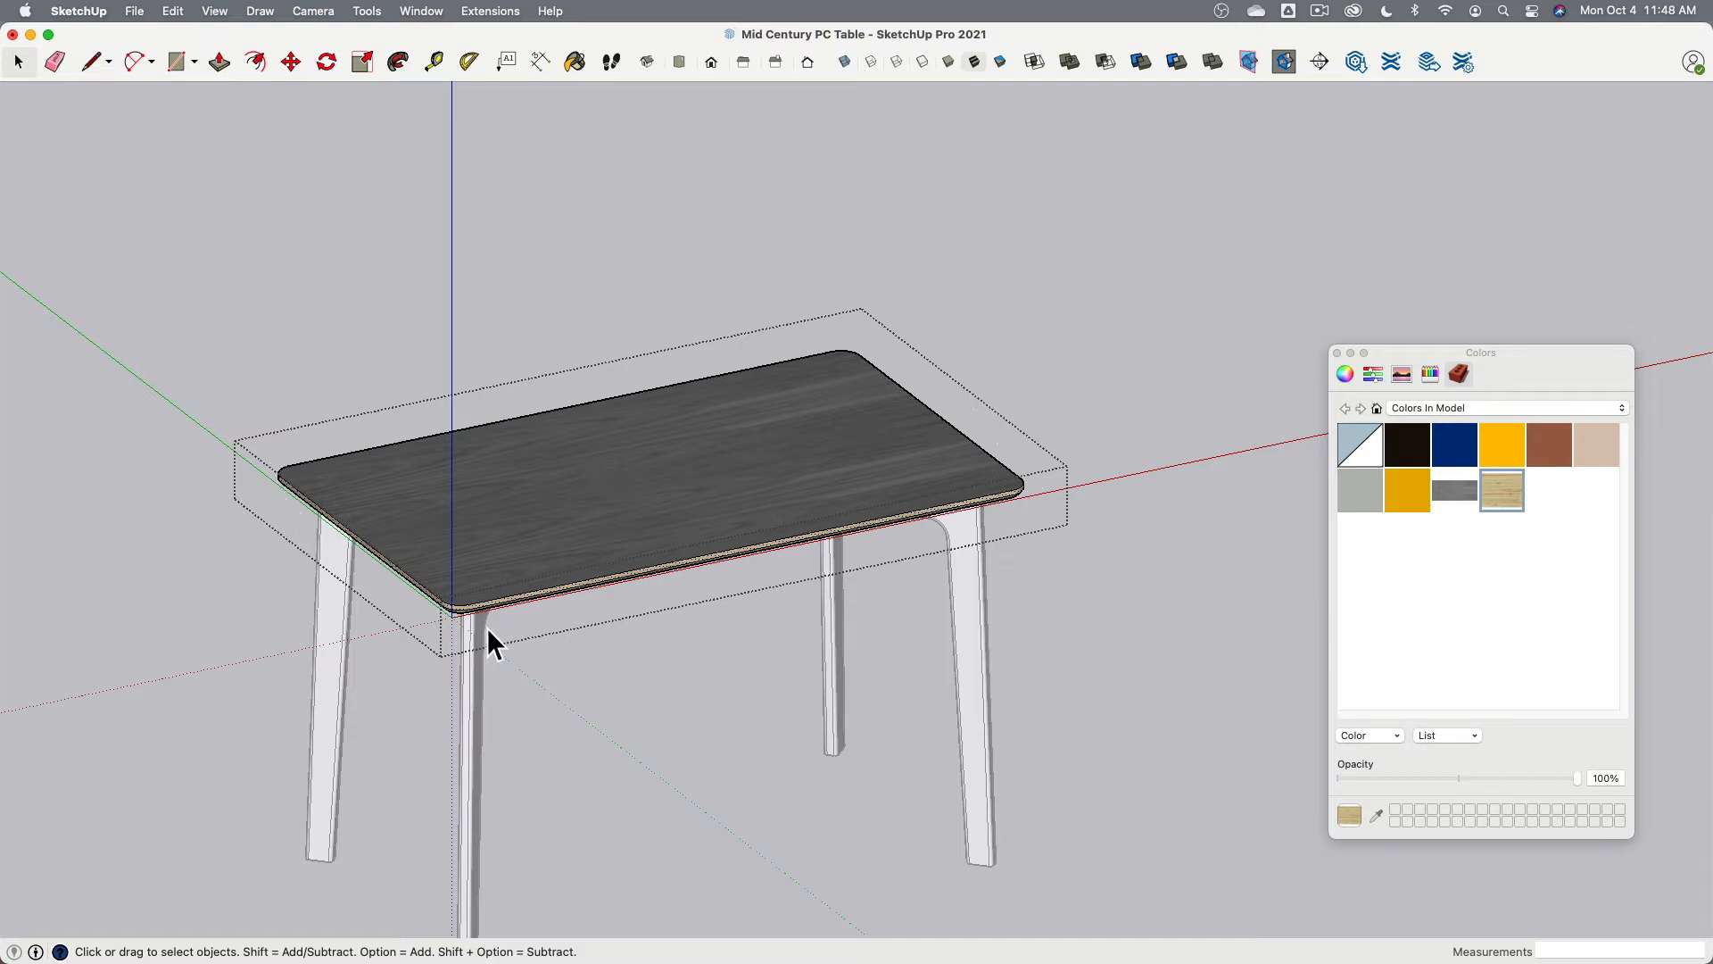
# Step: Examine the rounded corner's plywood edge and bevel from below, select the tabletop's connected geometry to inspect its segments, and leave the group
pyautogui.moveTo(635, 720); pyautogui.dragTo(651, 371, button='middle')
pyautogui.scroll(6, 471, 409)
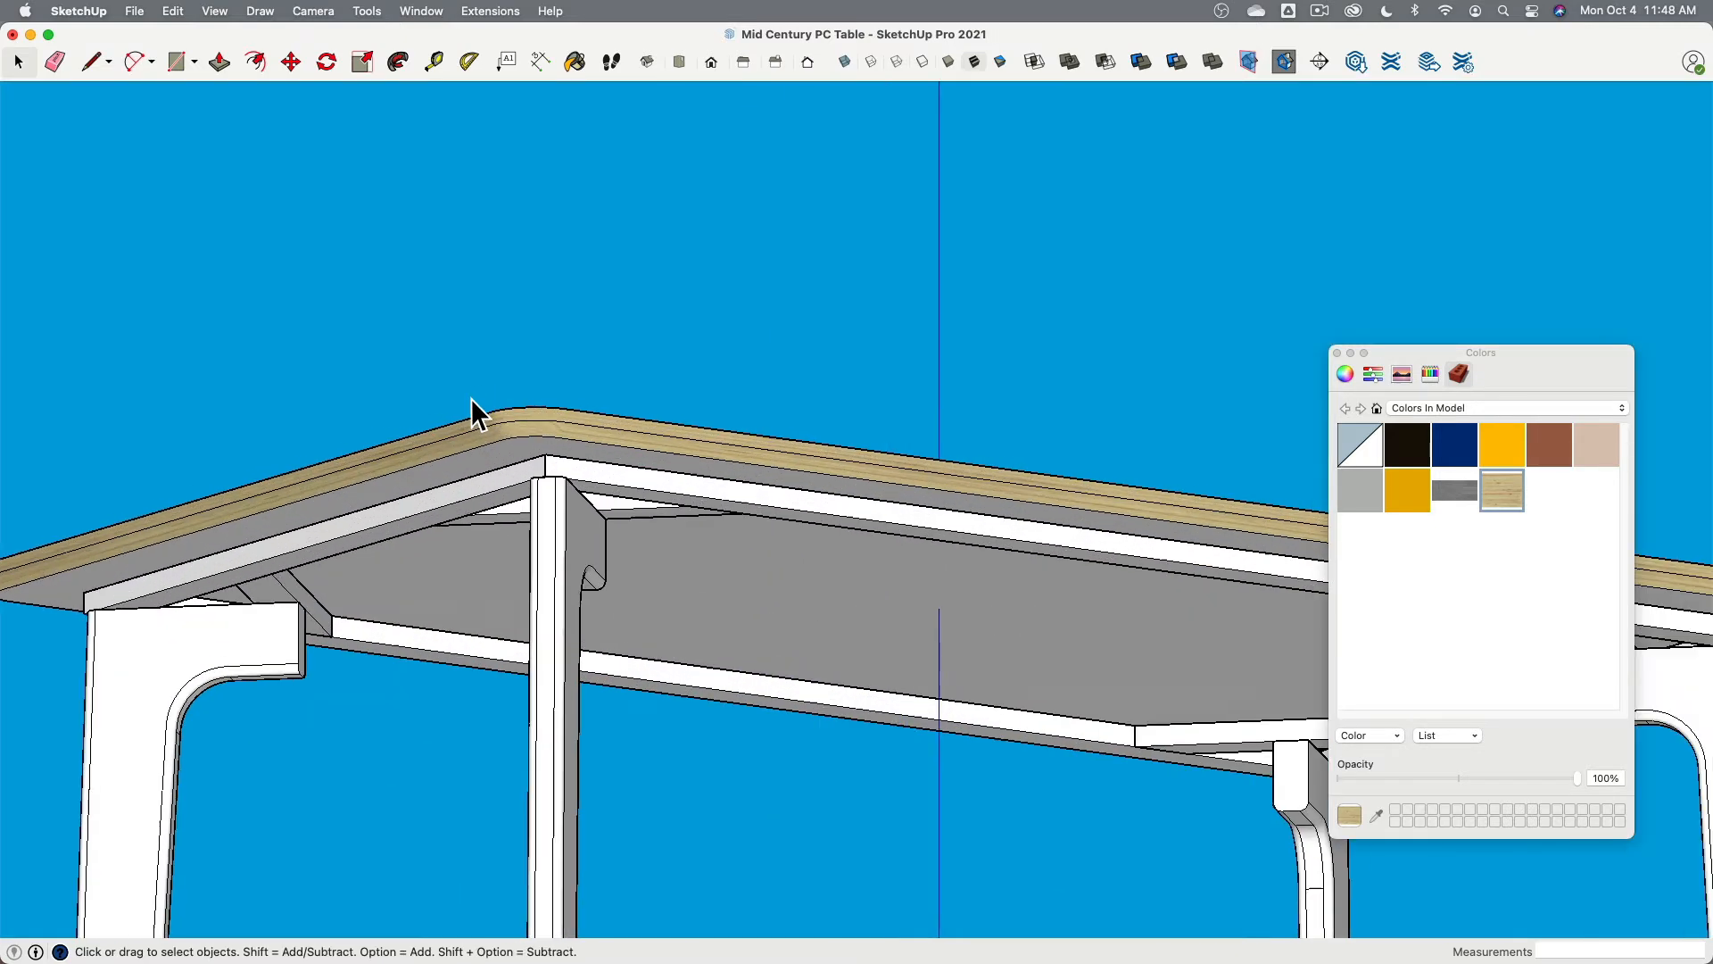
pyautogui.scroll(3, 508, 425)
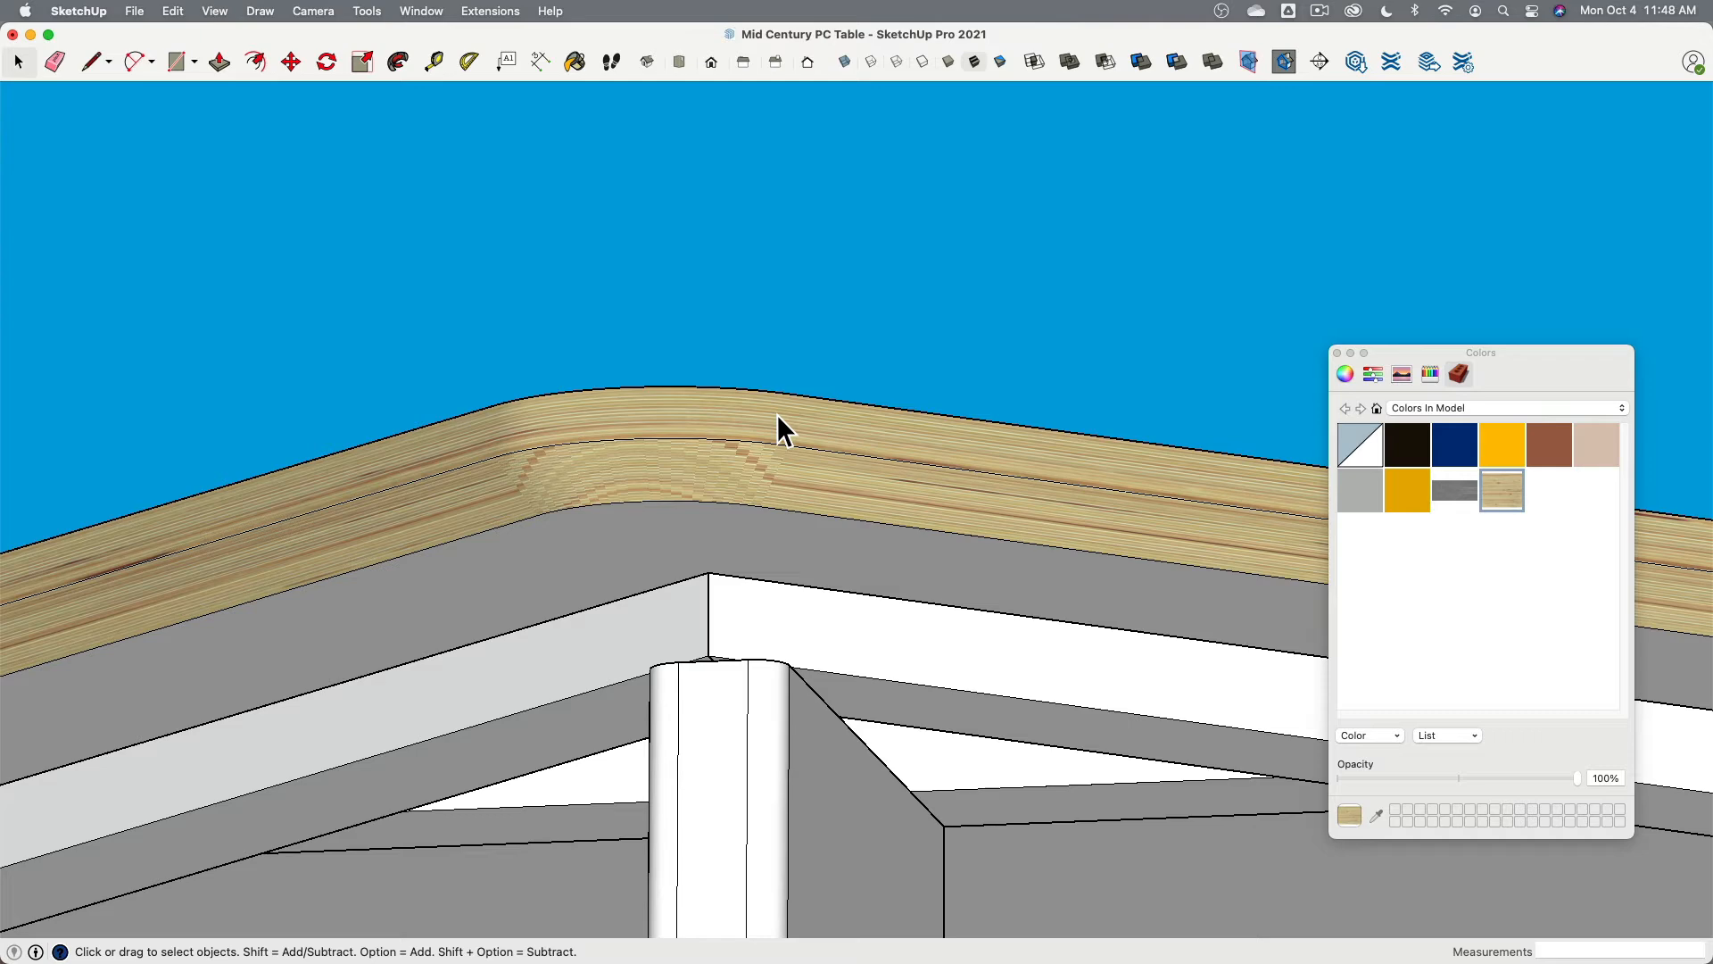
pyautogui.tripleClick(646, 480)
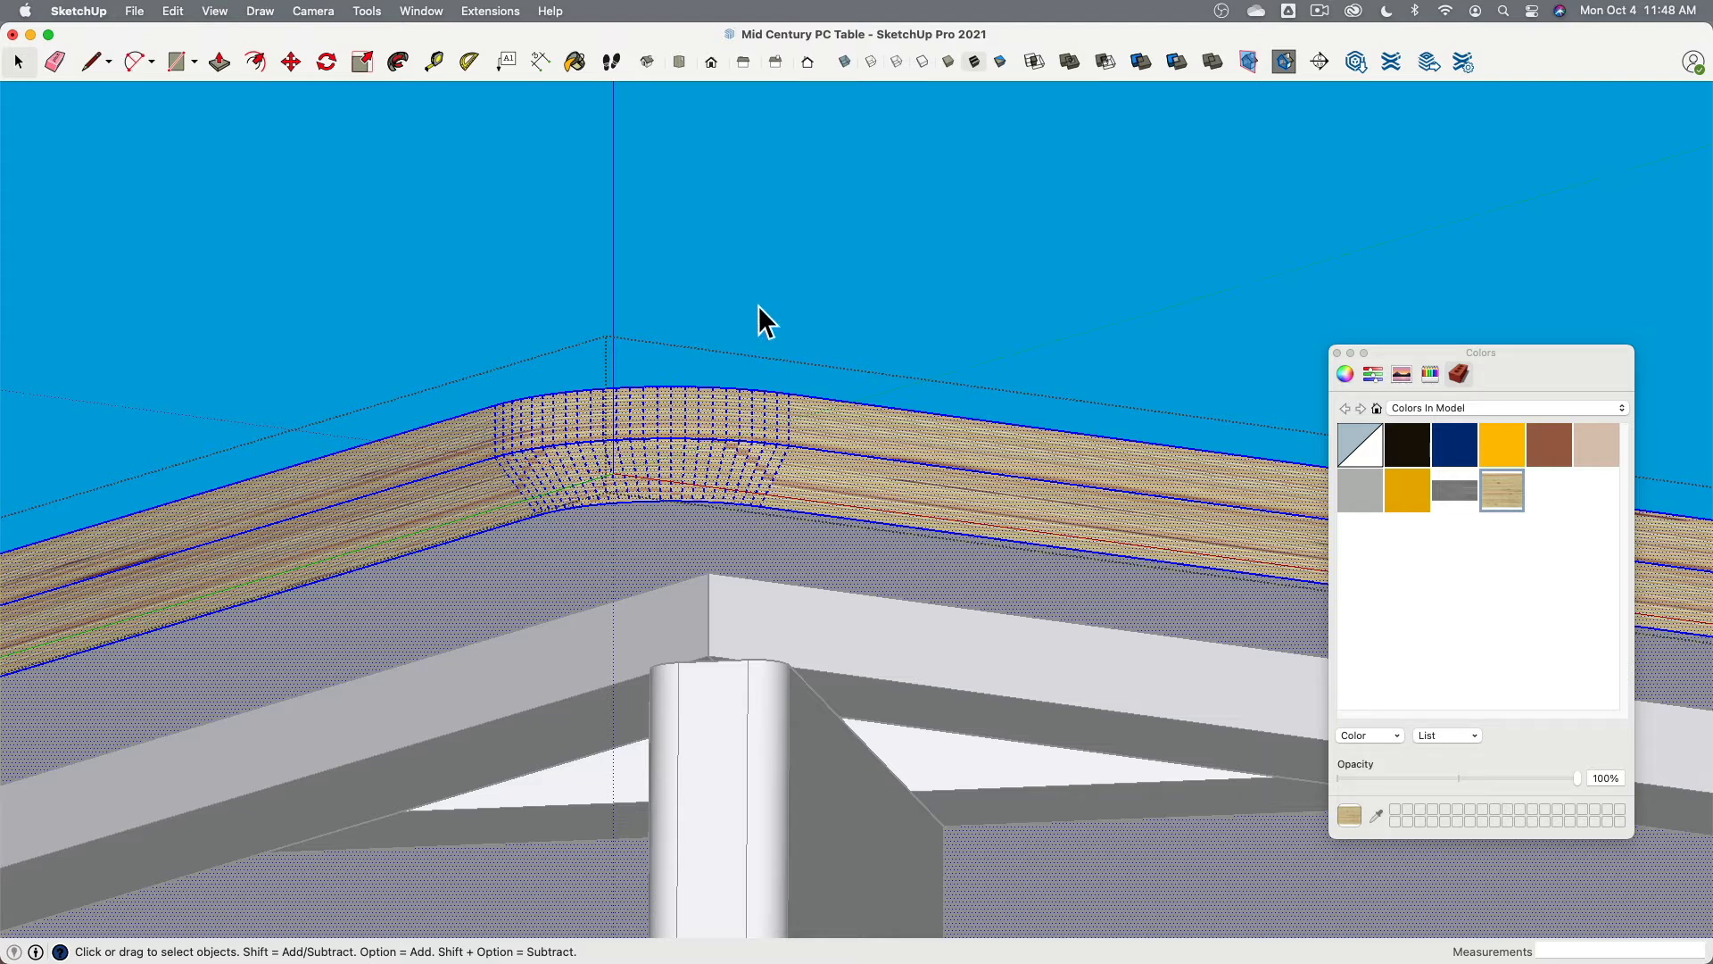
pyautogui.click(737, 287)
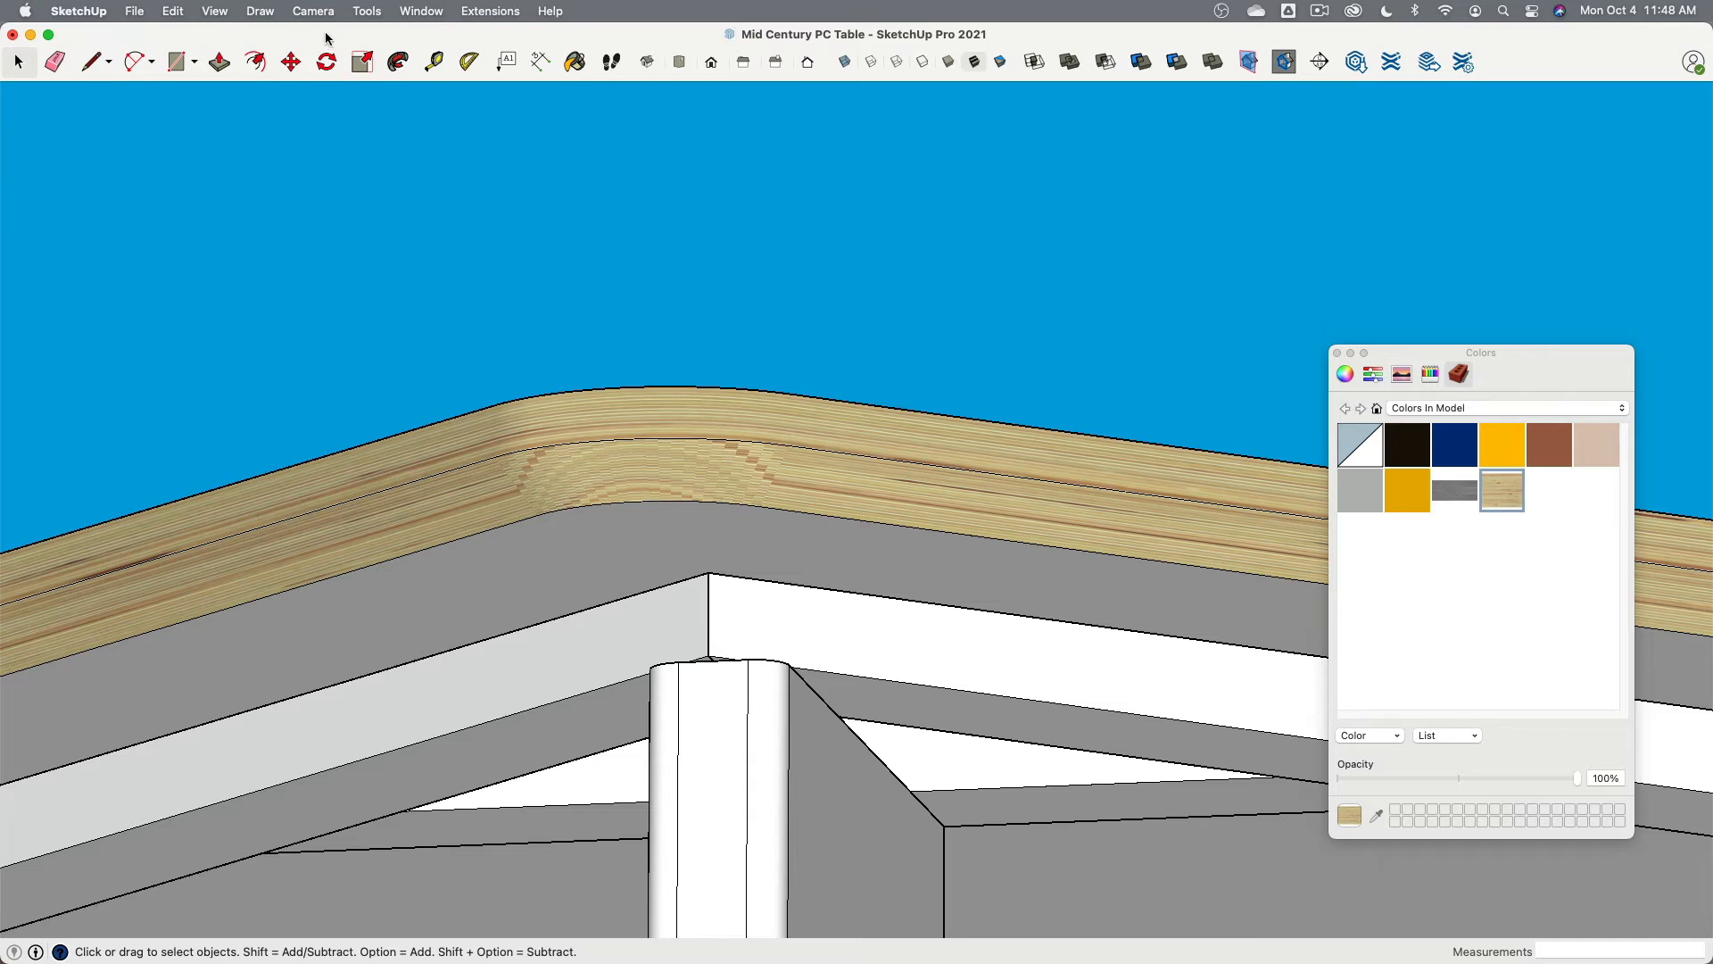
# Step: Start Fredo Tools' ThruPaint and sample the Plywood_Layers material from the tabletop's straight edge face
pyautogui.click(367, 13)
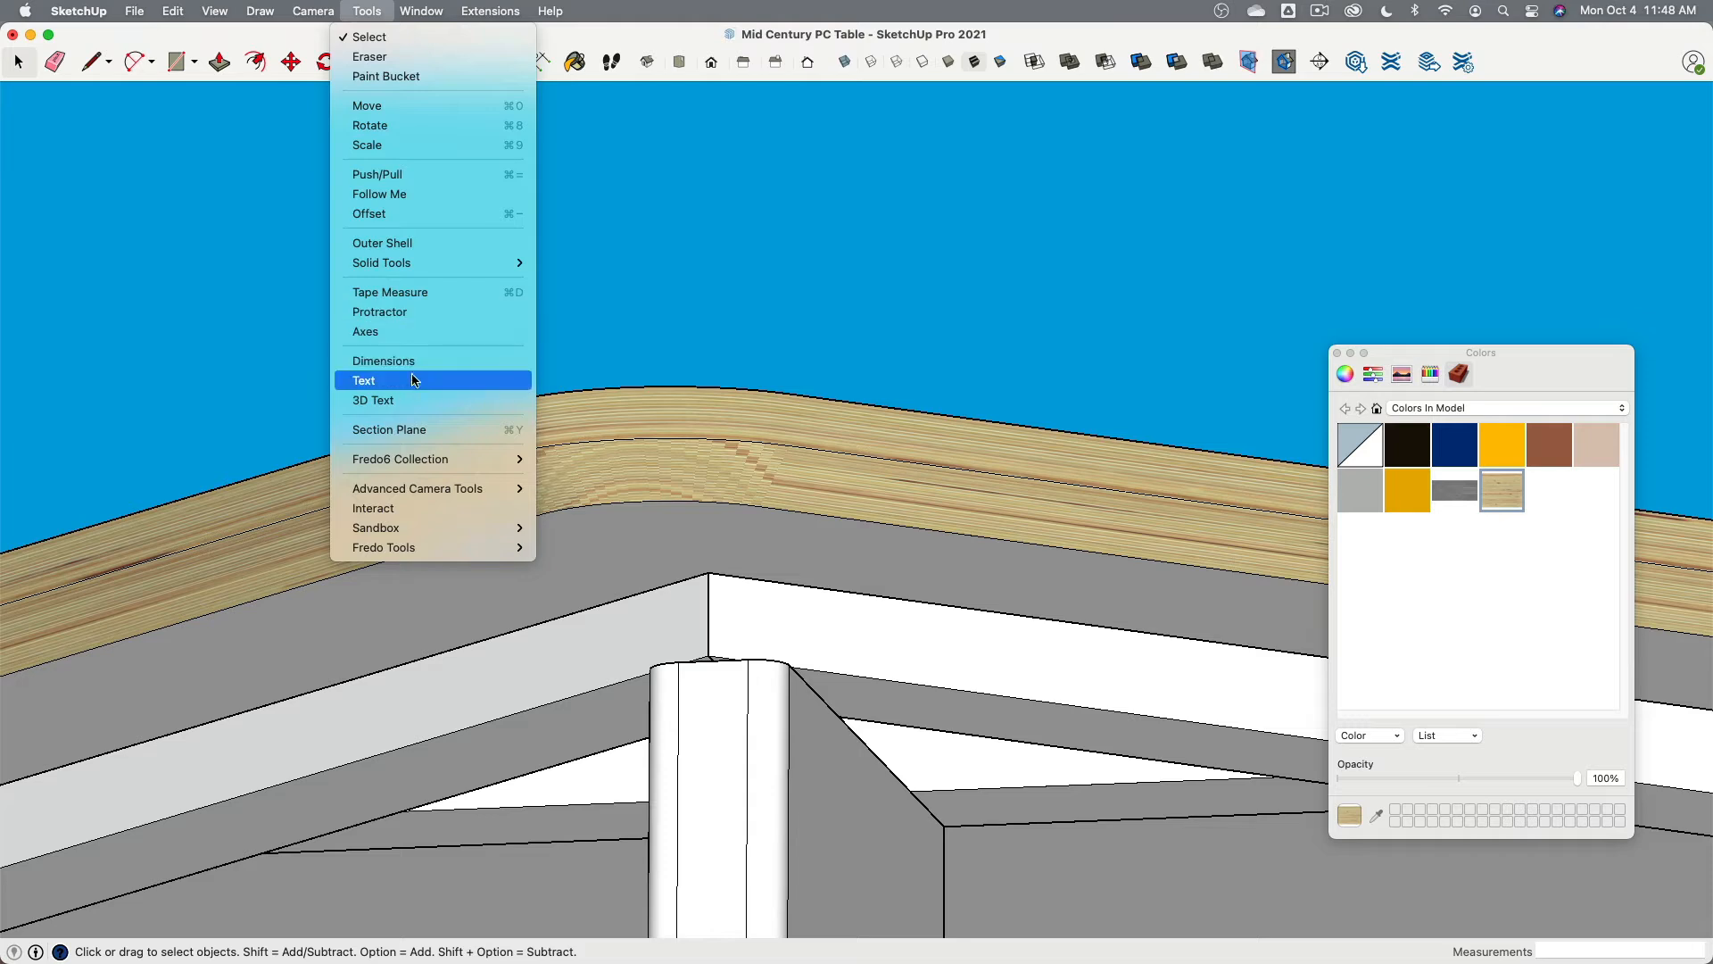
pyautogui.moveTo(426, 460)
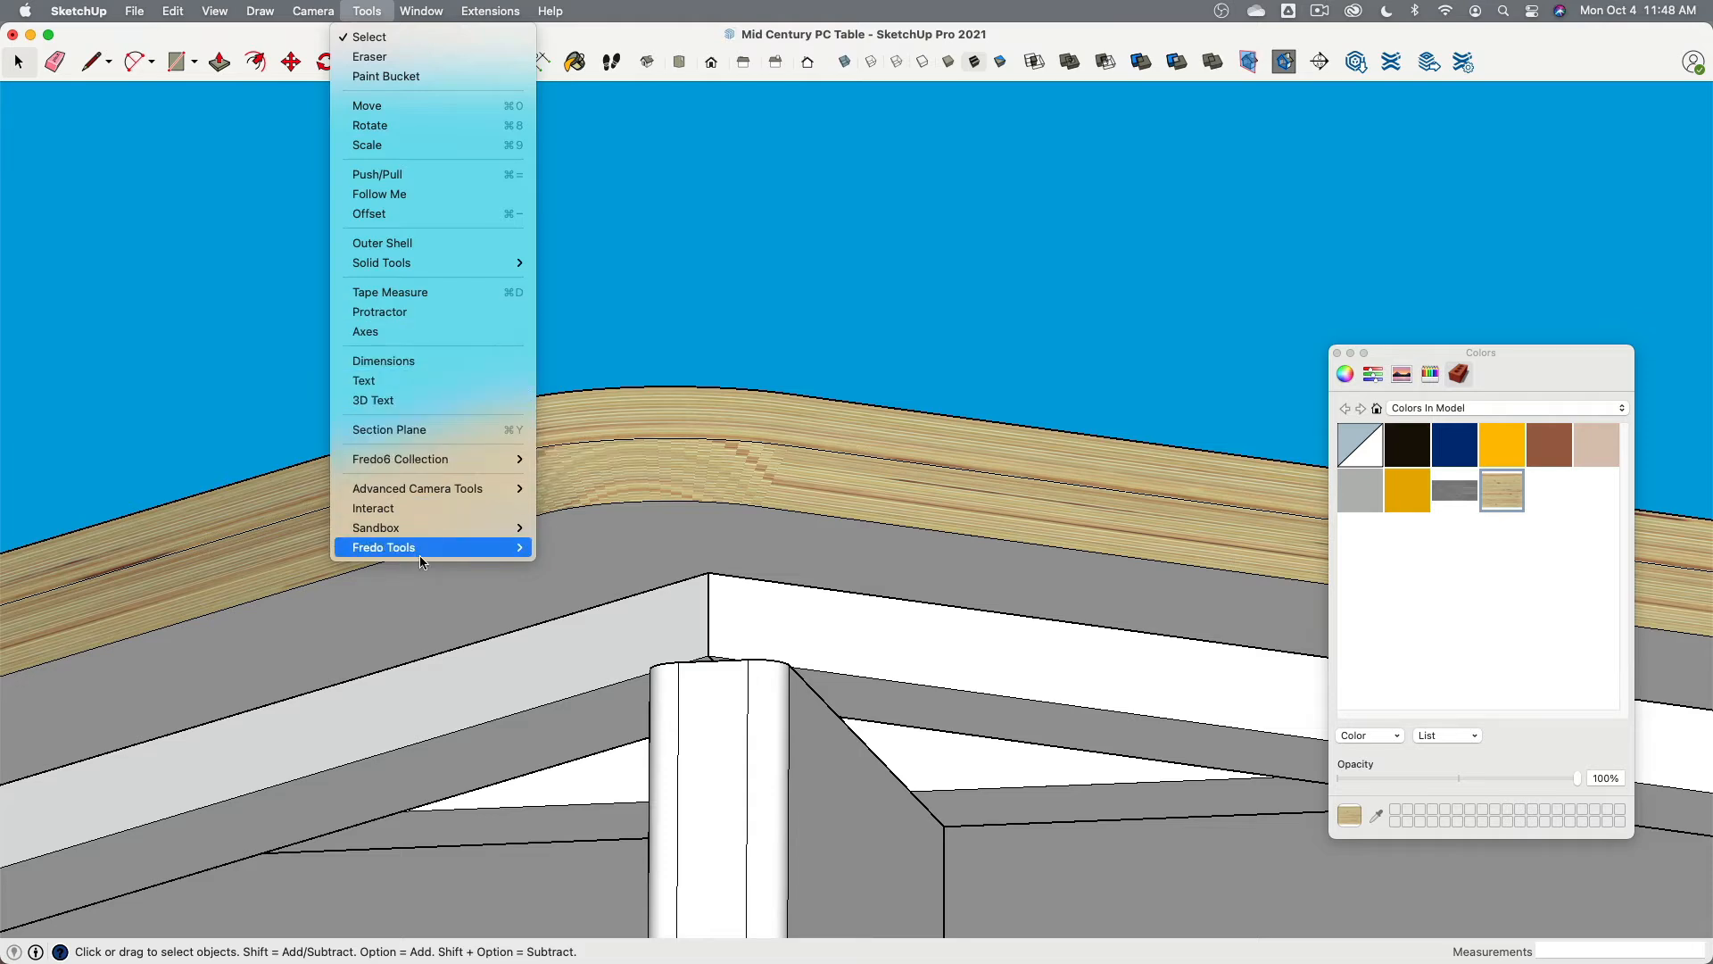
pyautogui.moveTo(420, 553)
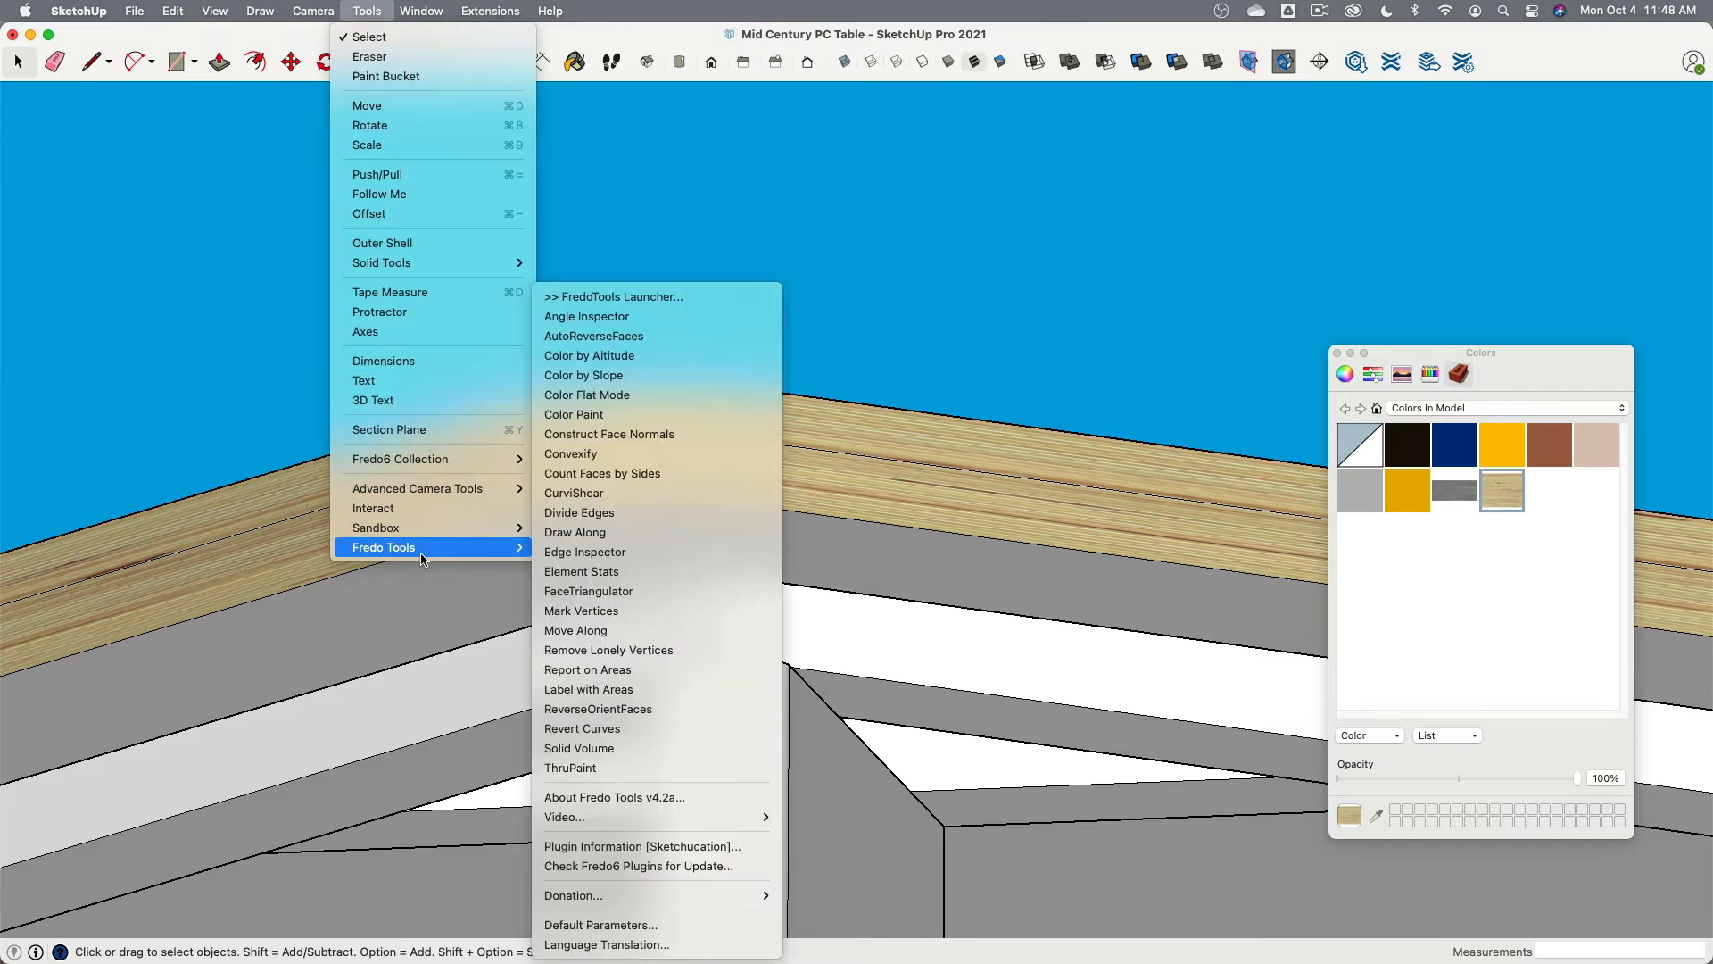
pyautogui.click(663, 769)
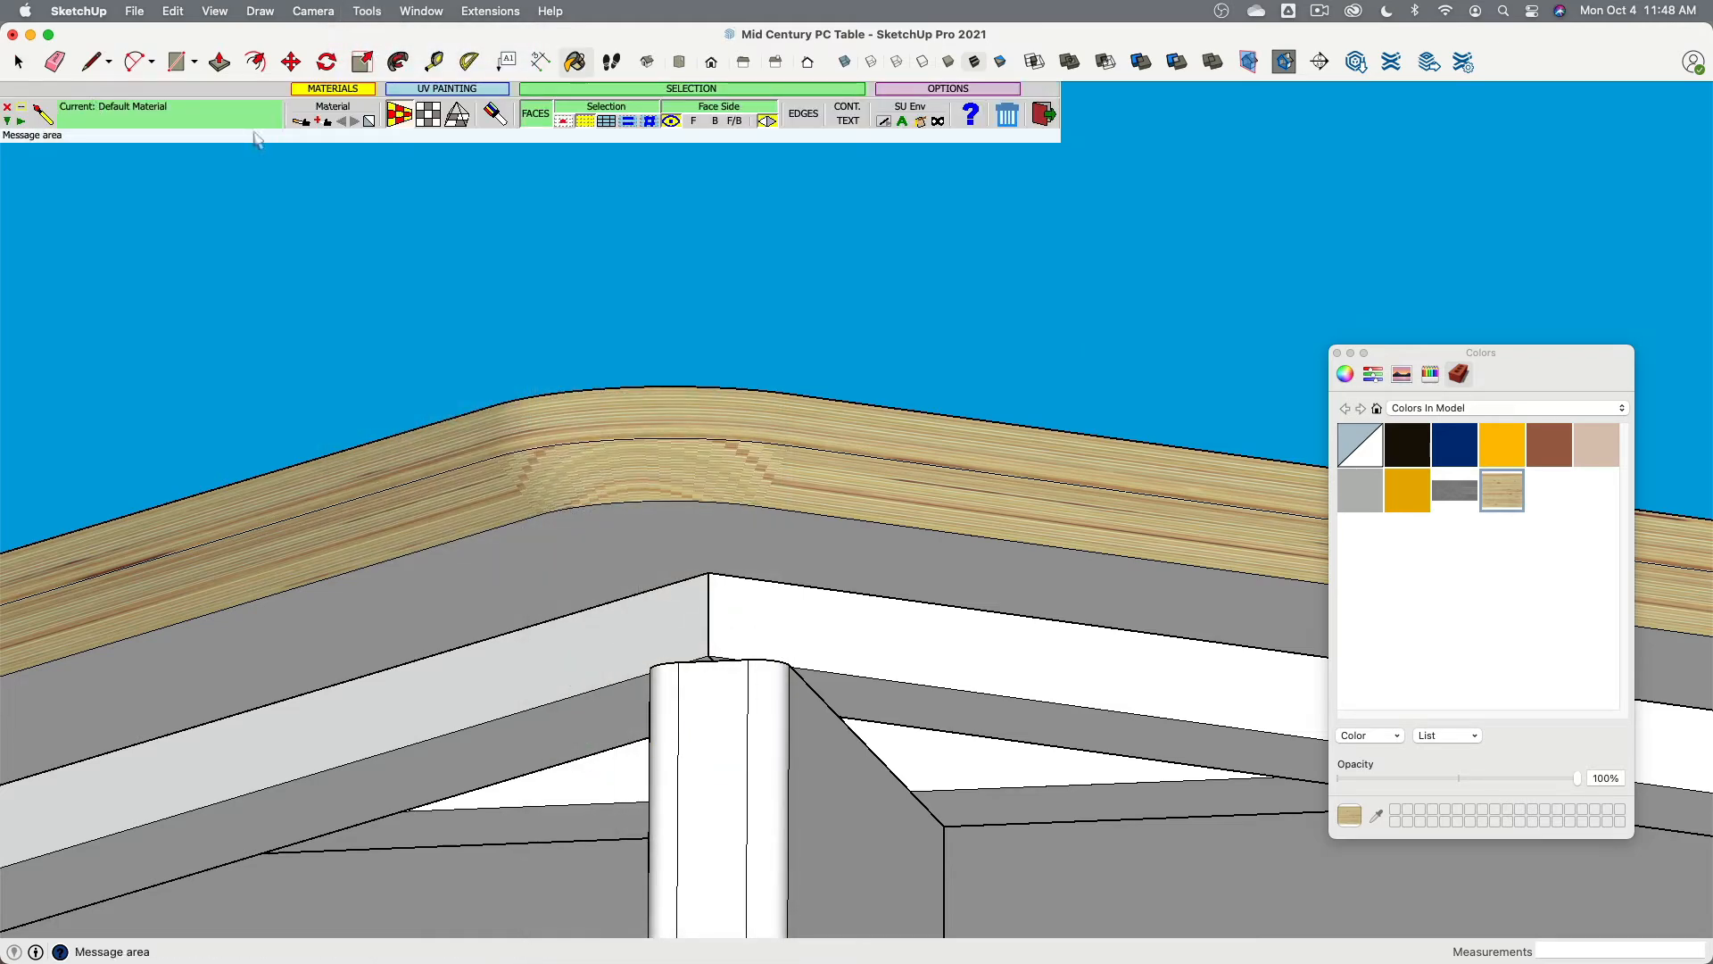
pyautogui.click(298, 127)
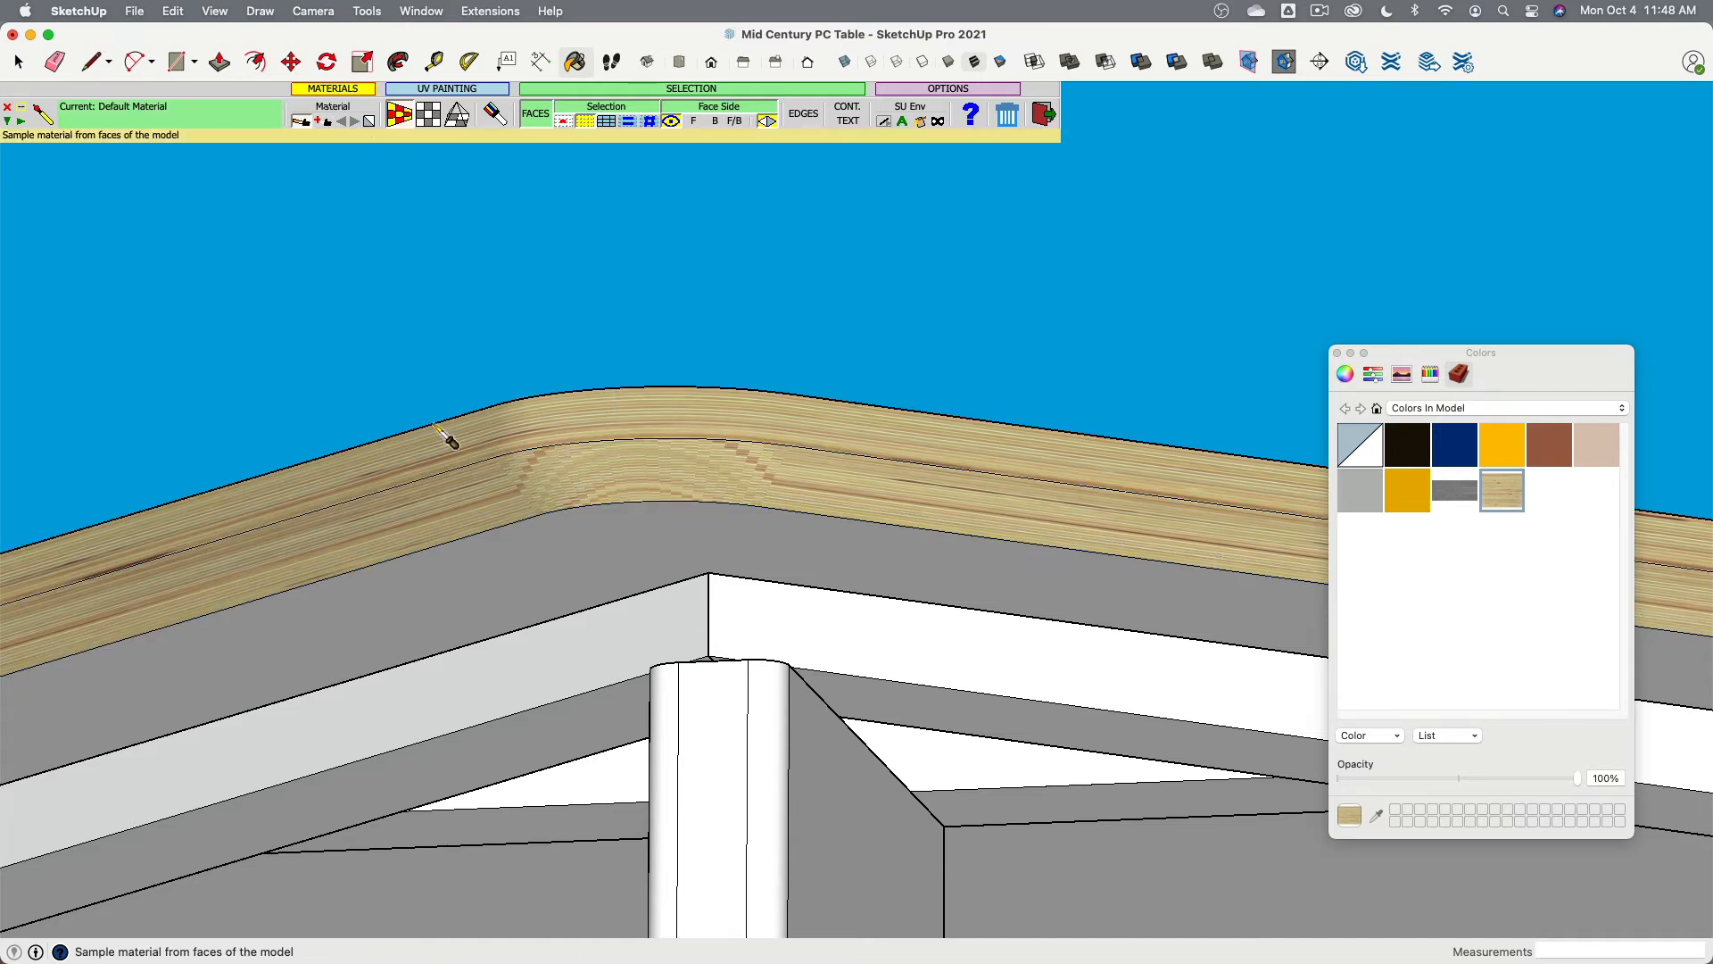
pyautogui.click(456, 448)
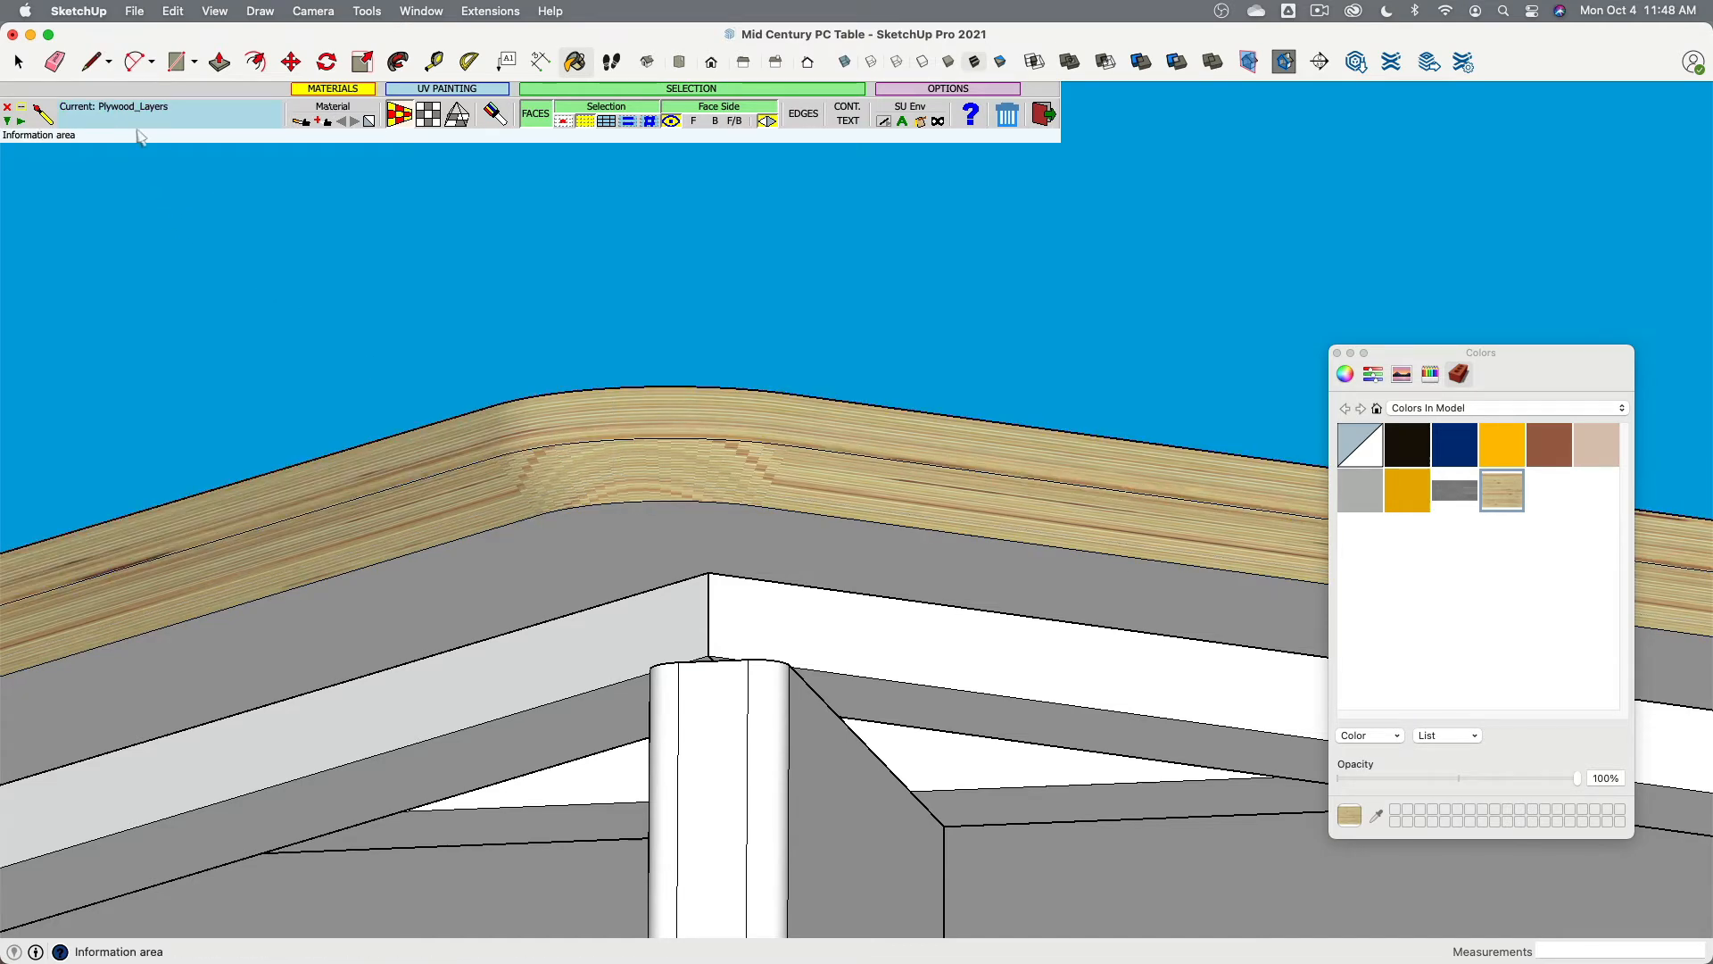
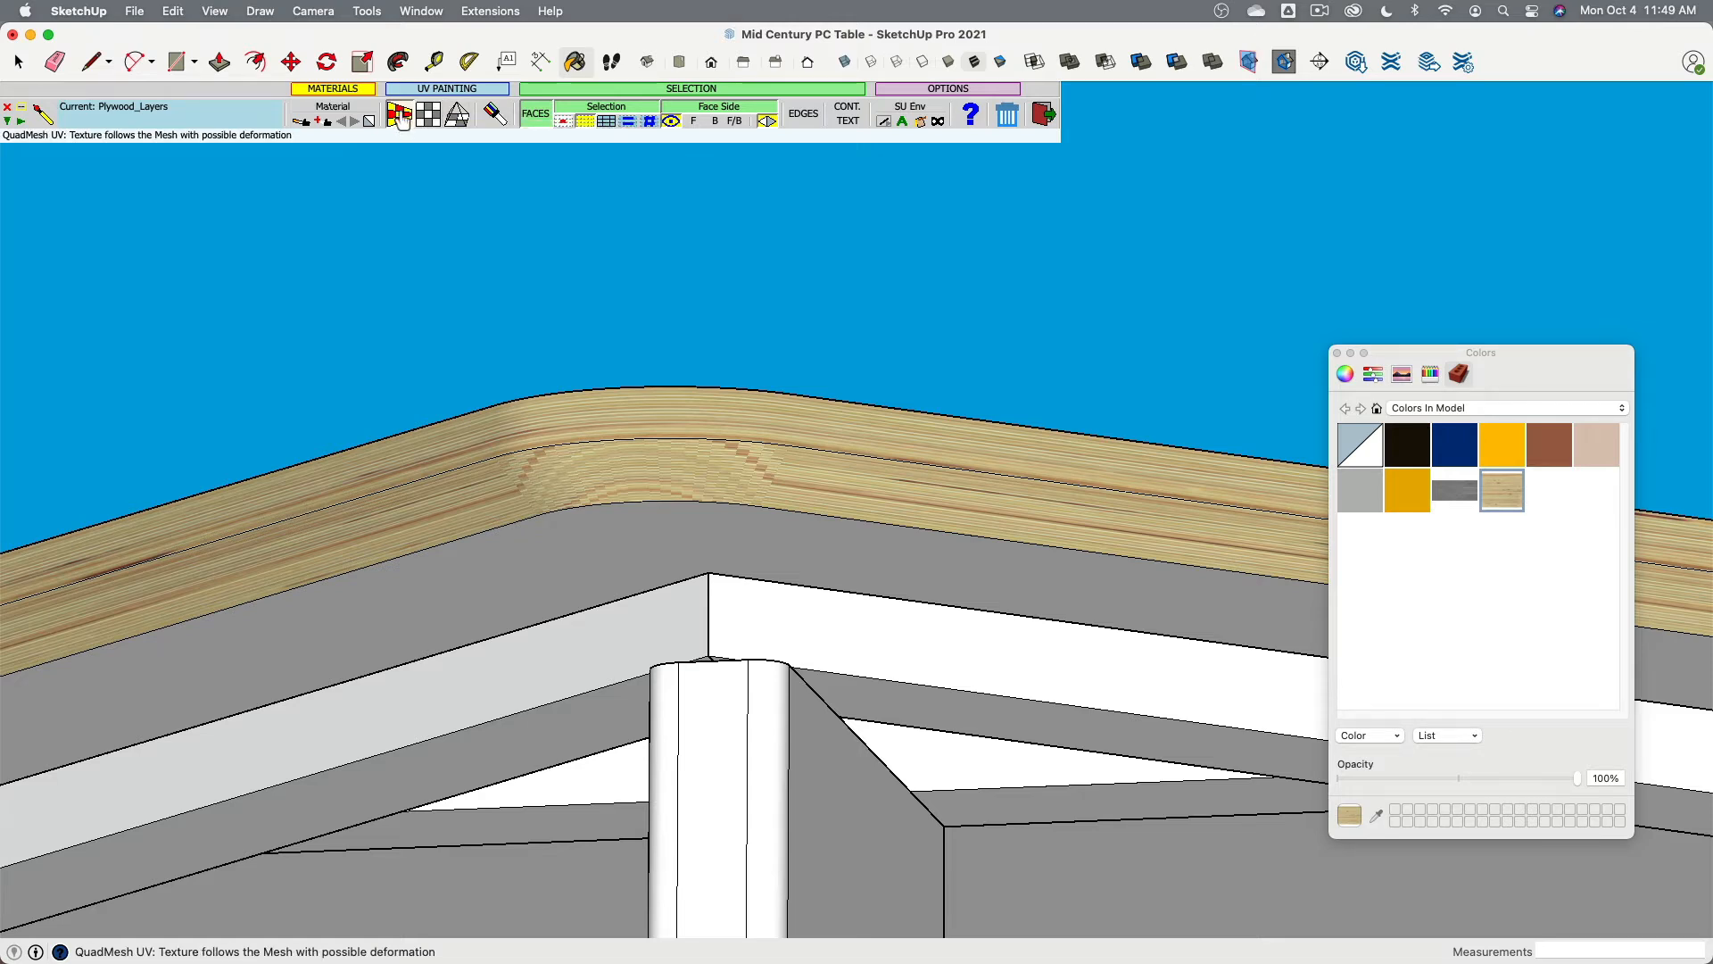
# Step: Paint Plywood_Layers around the tabletop's curved edge and lower bevel with QuadMesh UV mapping, clear the warning, and exit ThruPaint
pyautogui.click(406, 116)
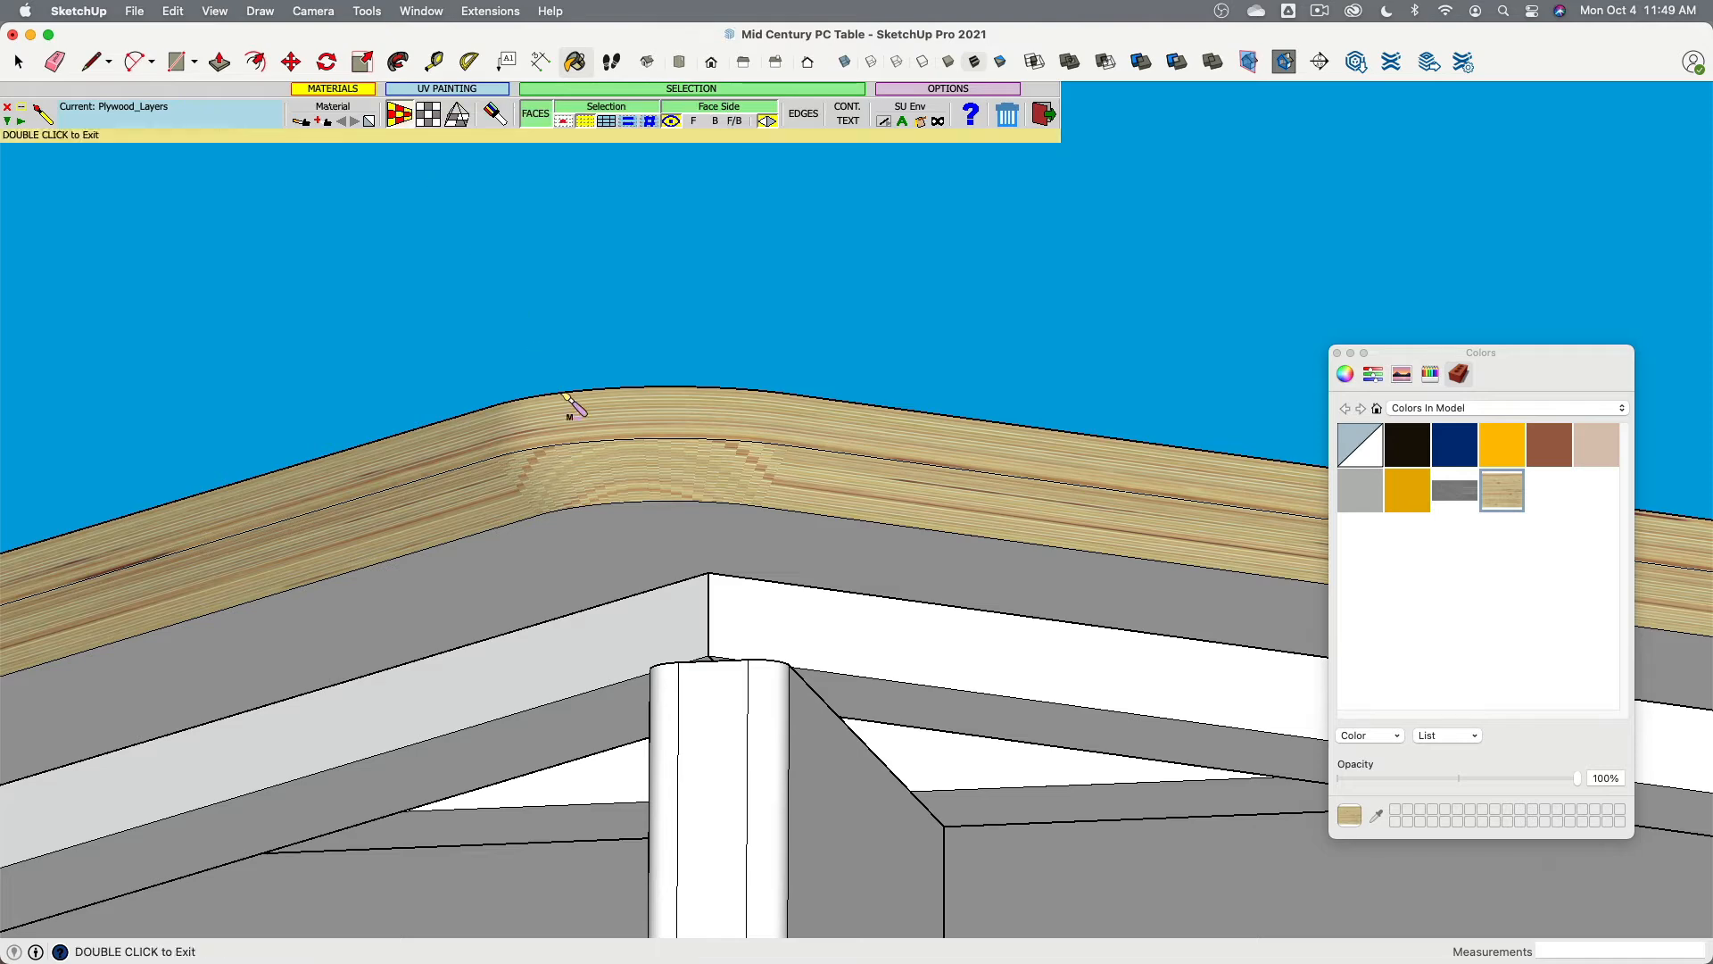
pyautogui.click(567, 486)
pyautogui.scroll(3, 754, 419)
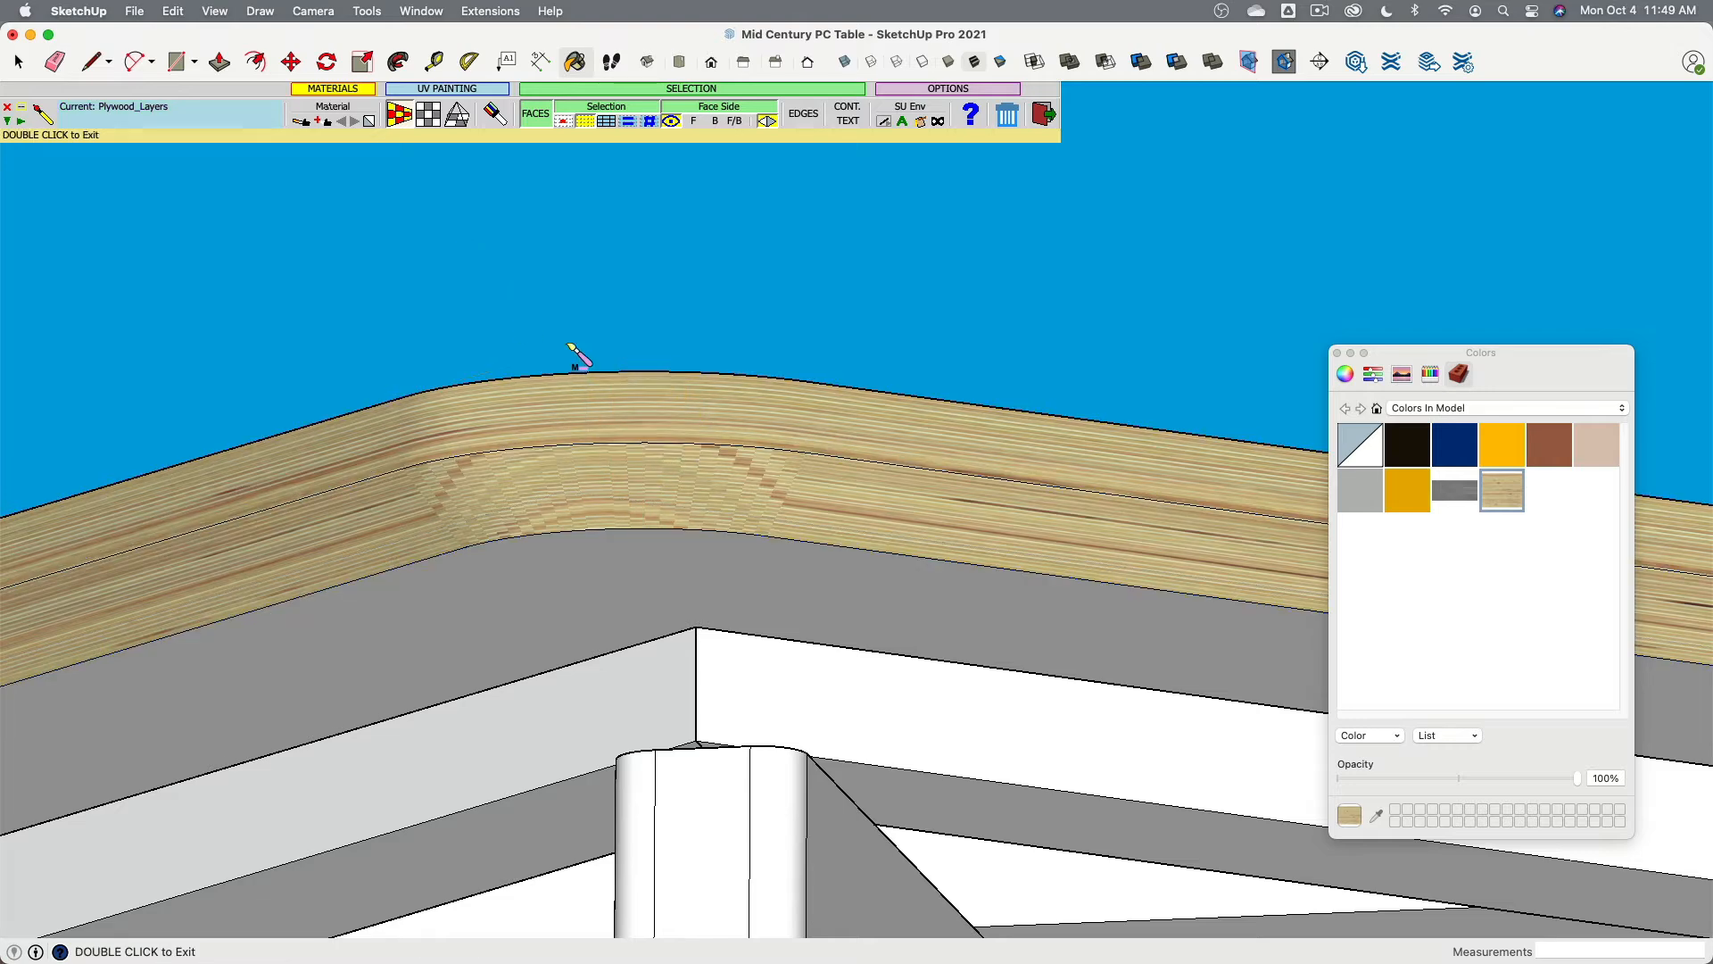
pyautogui.click(677, 436)
pyautogui.click(678, 472)
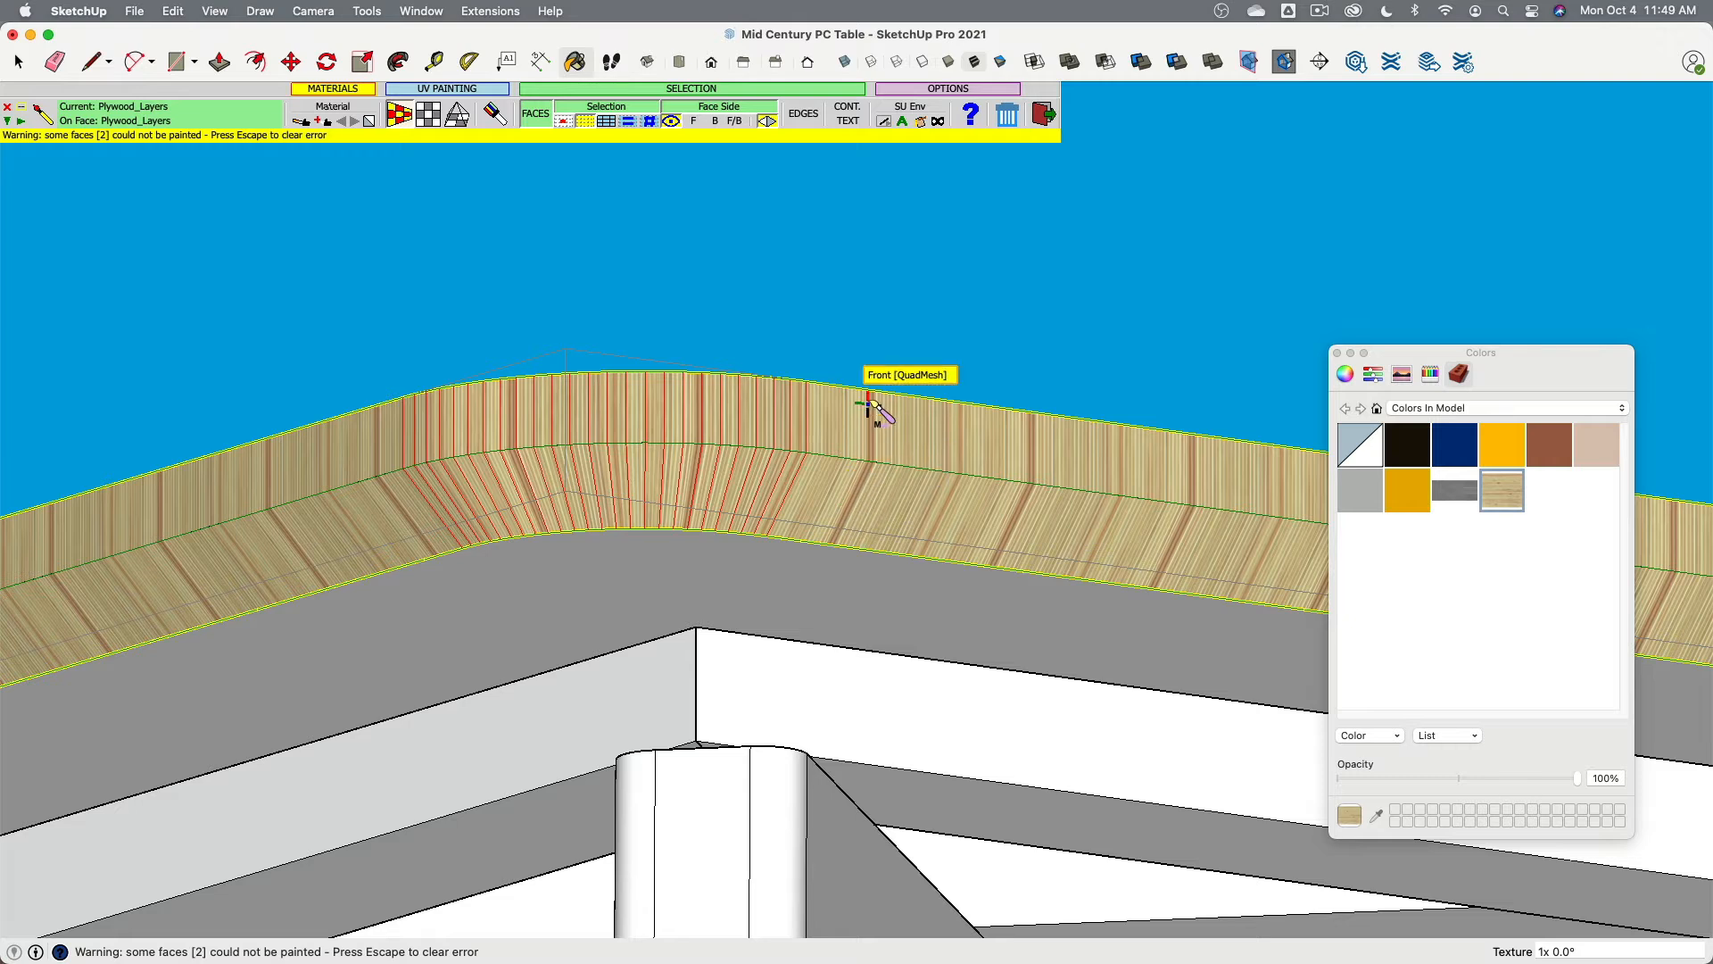
pyautogui.press('Escape')
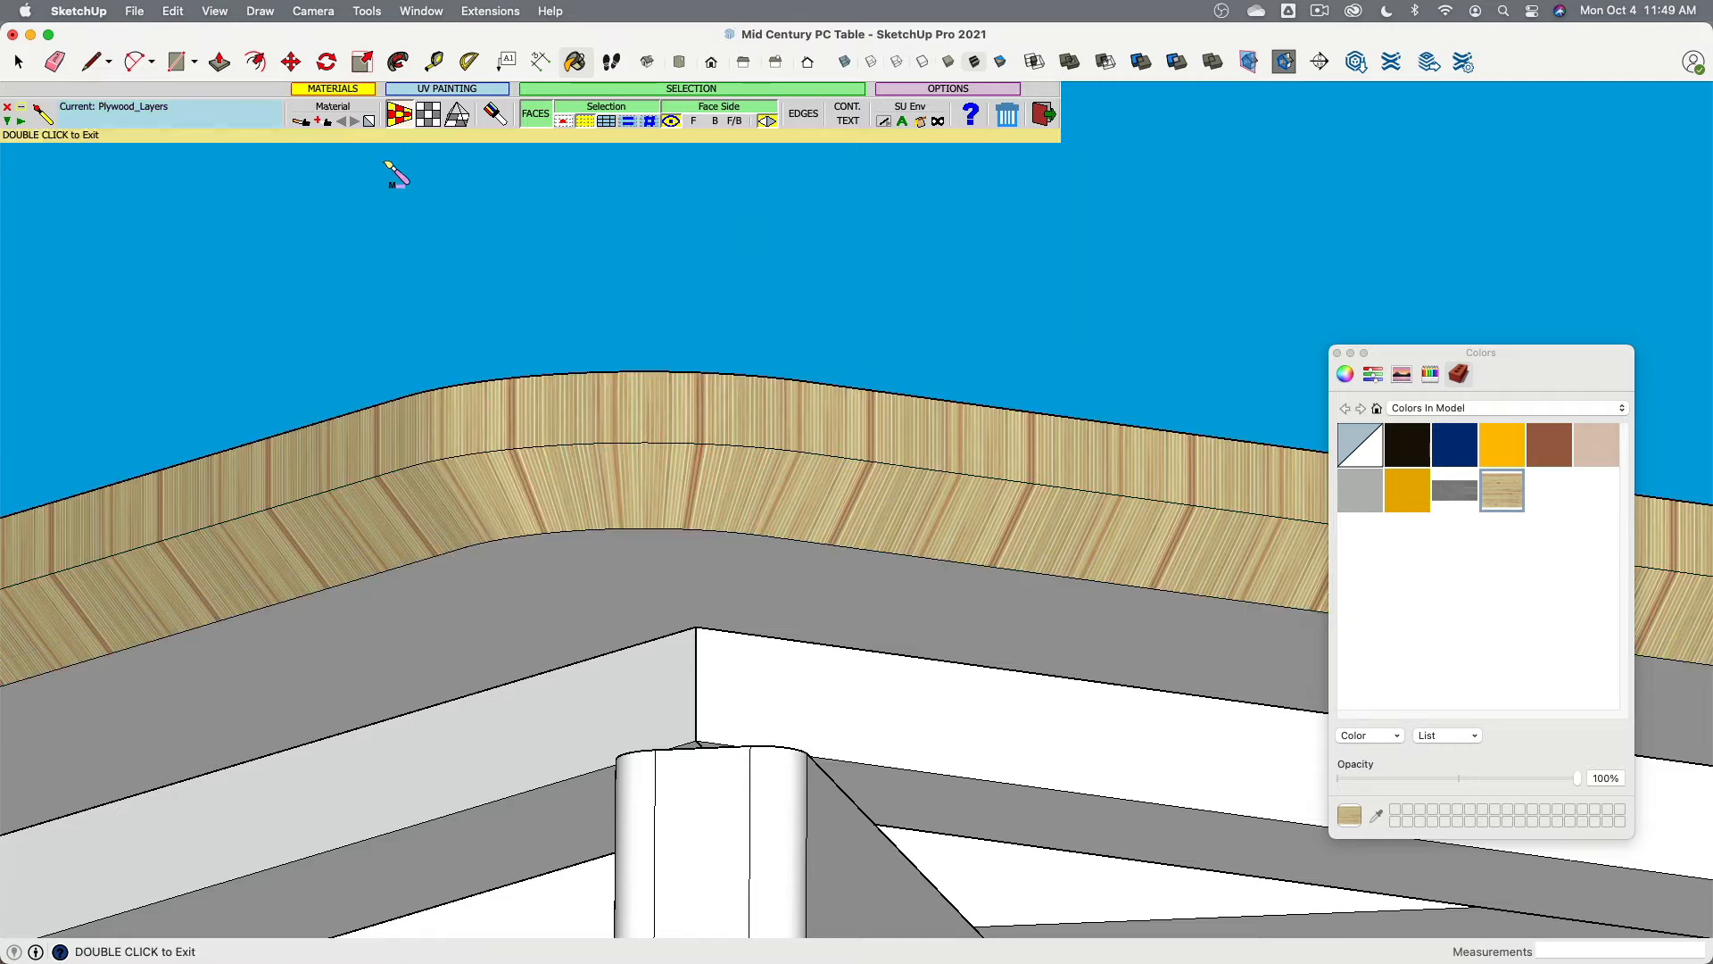
pyautogui.click(1042, 114)
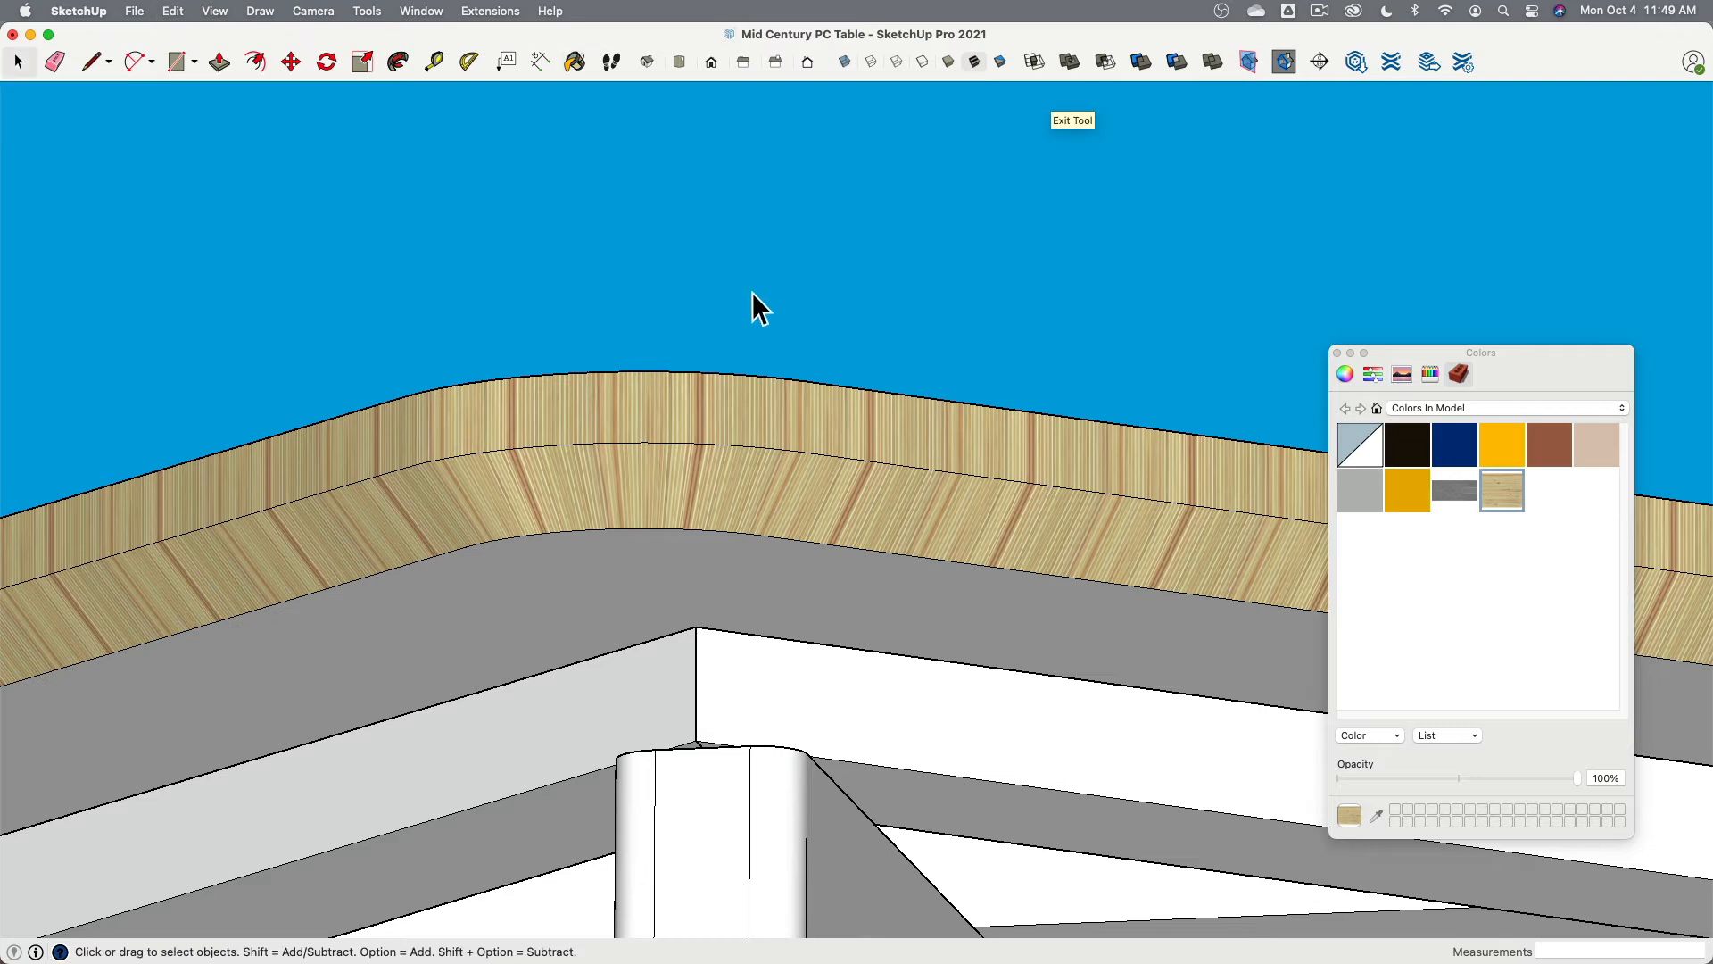
# Step: Start ThruPaint, sample the Plywood_Layers material from the tabletop edge, and paint the edge band with it using QuadMesh UV mapping
pyautogui.click(362, 12)
pyautogui.moveTo(419, 548)
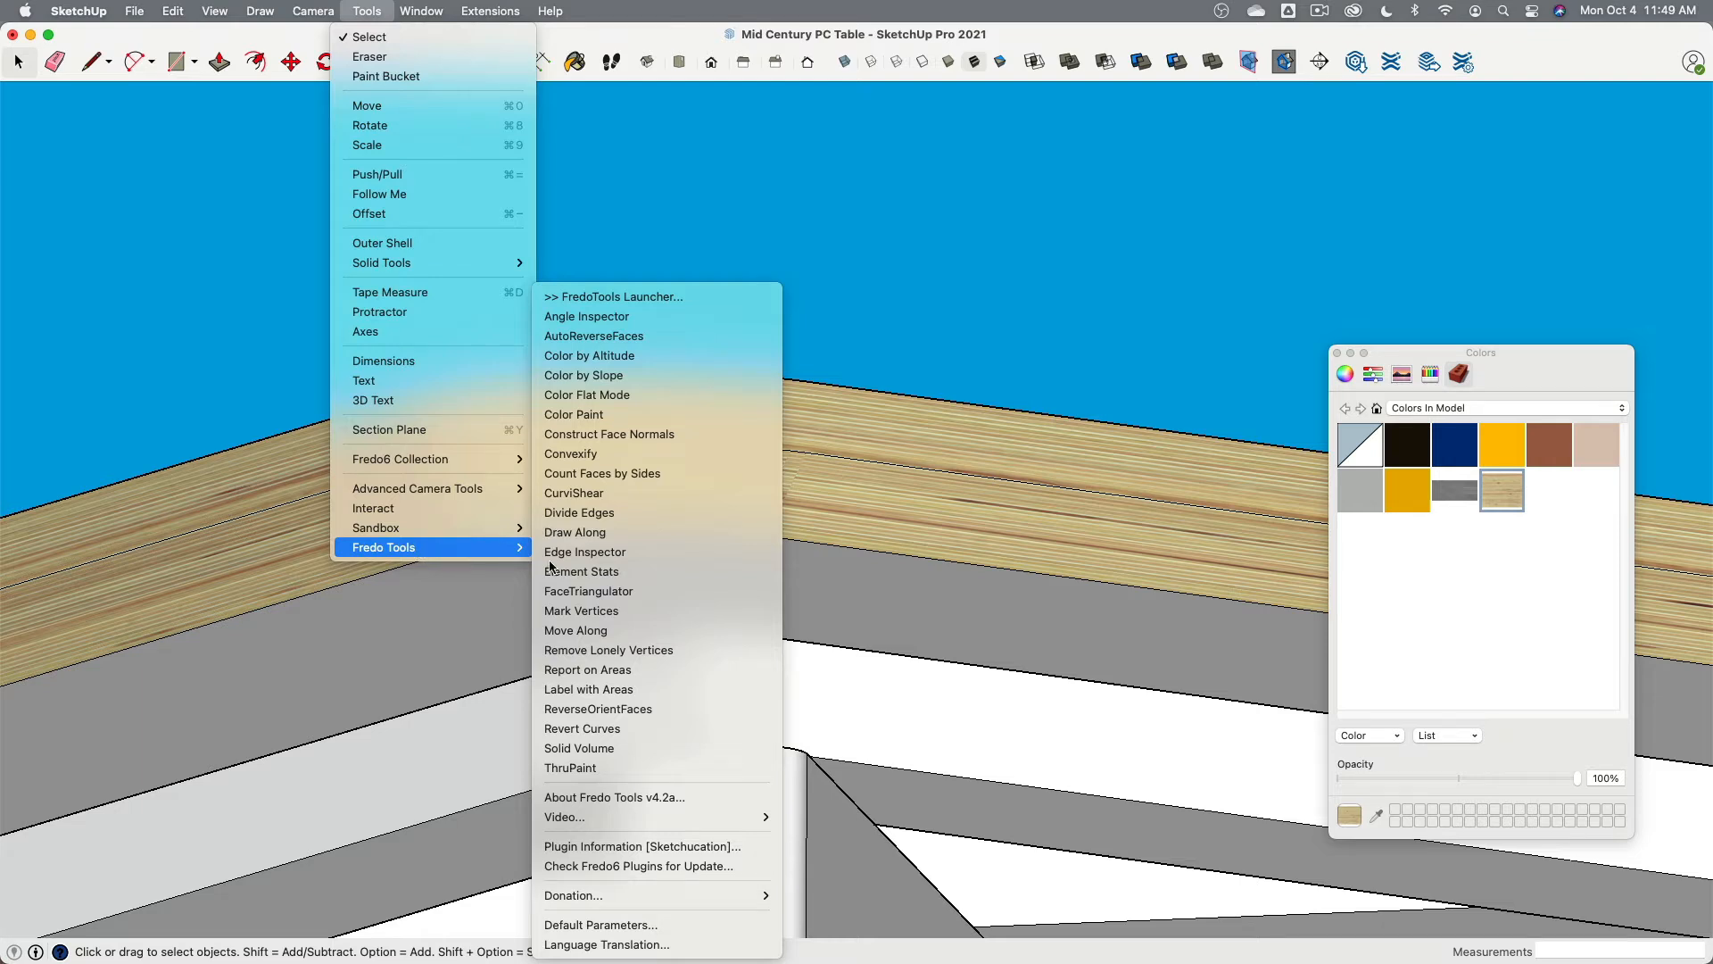
pyautogui.click(571, 767)
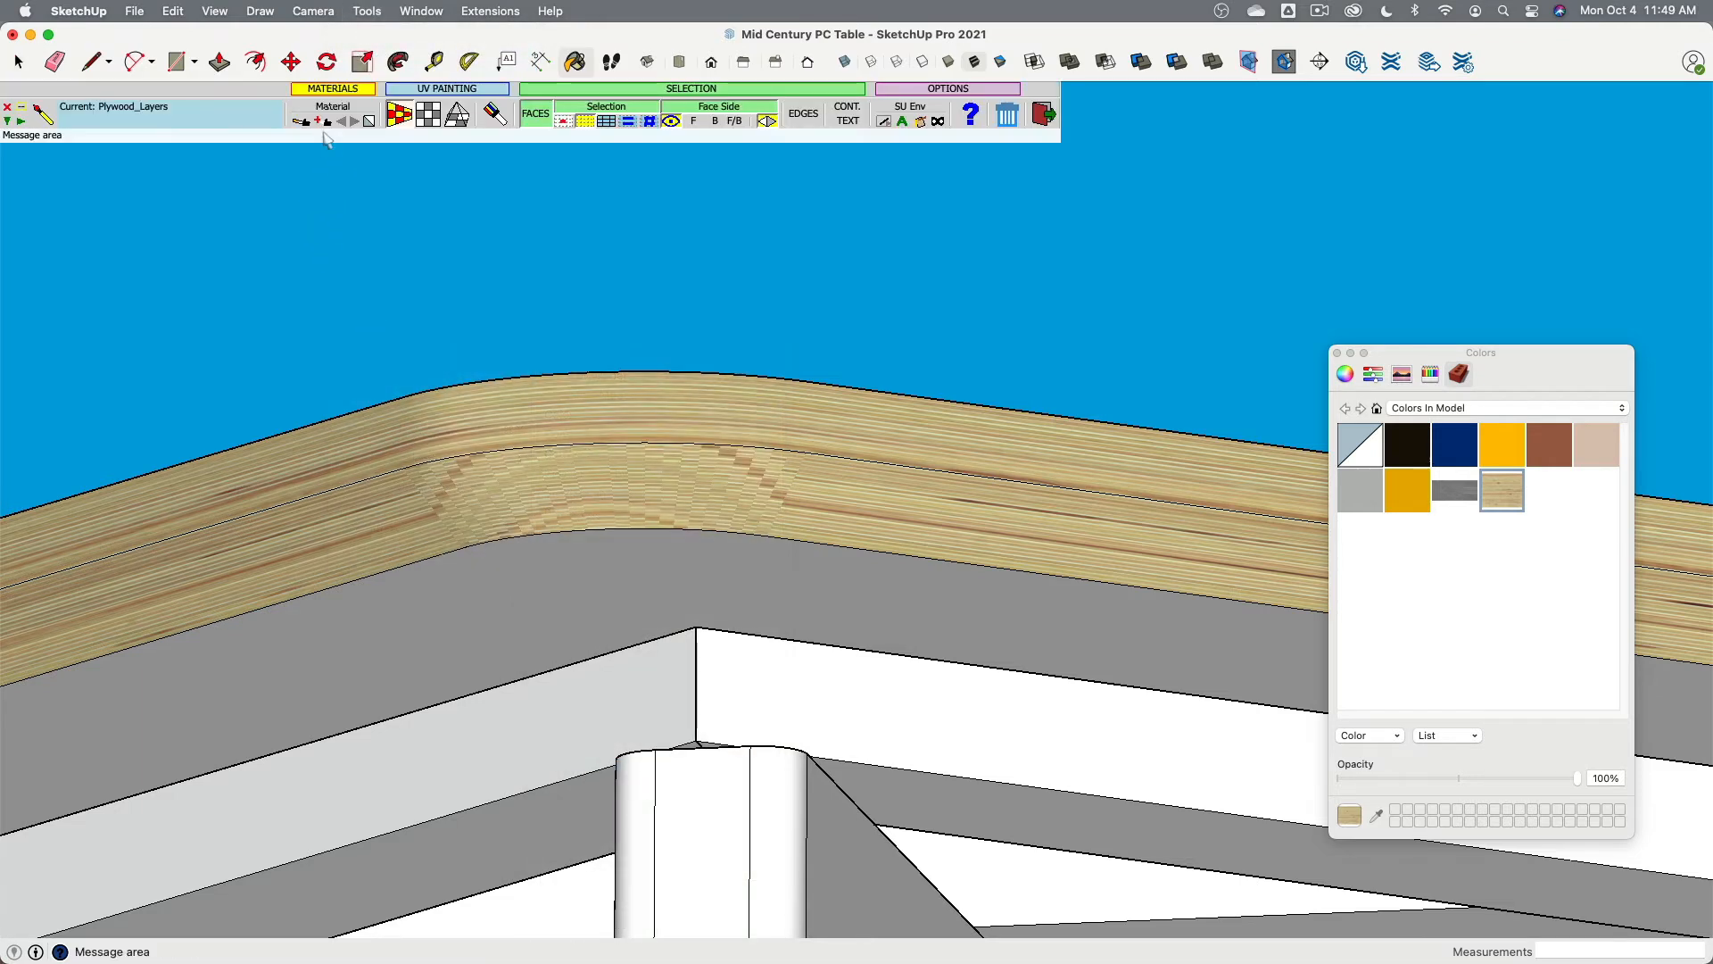
pyautogui.click(302, 122)
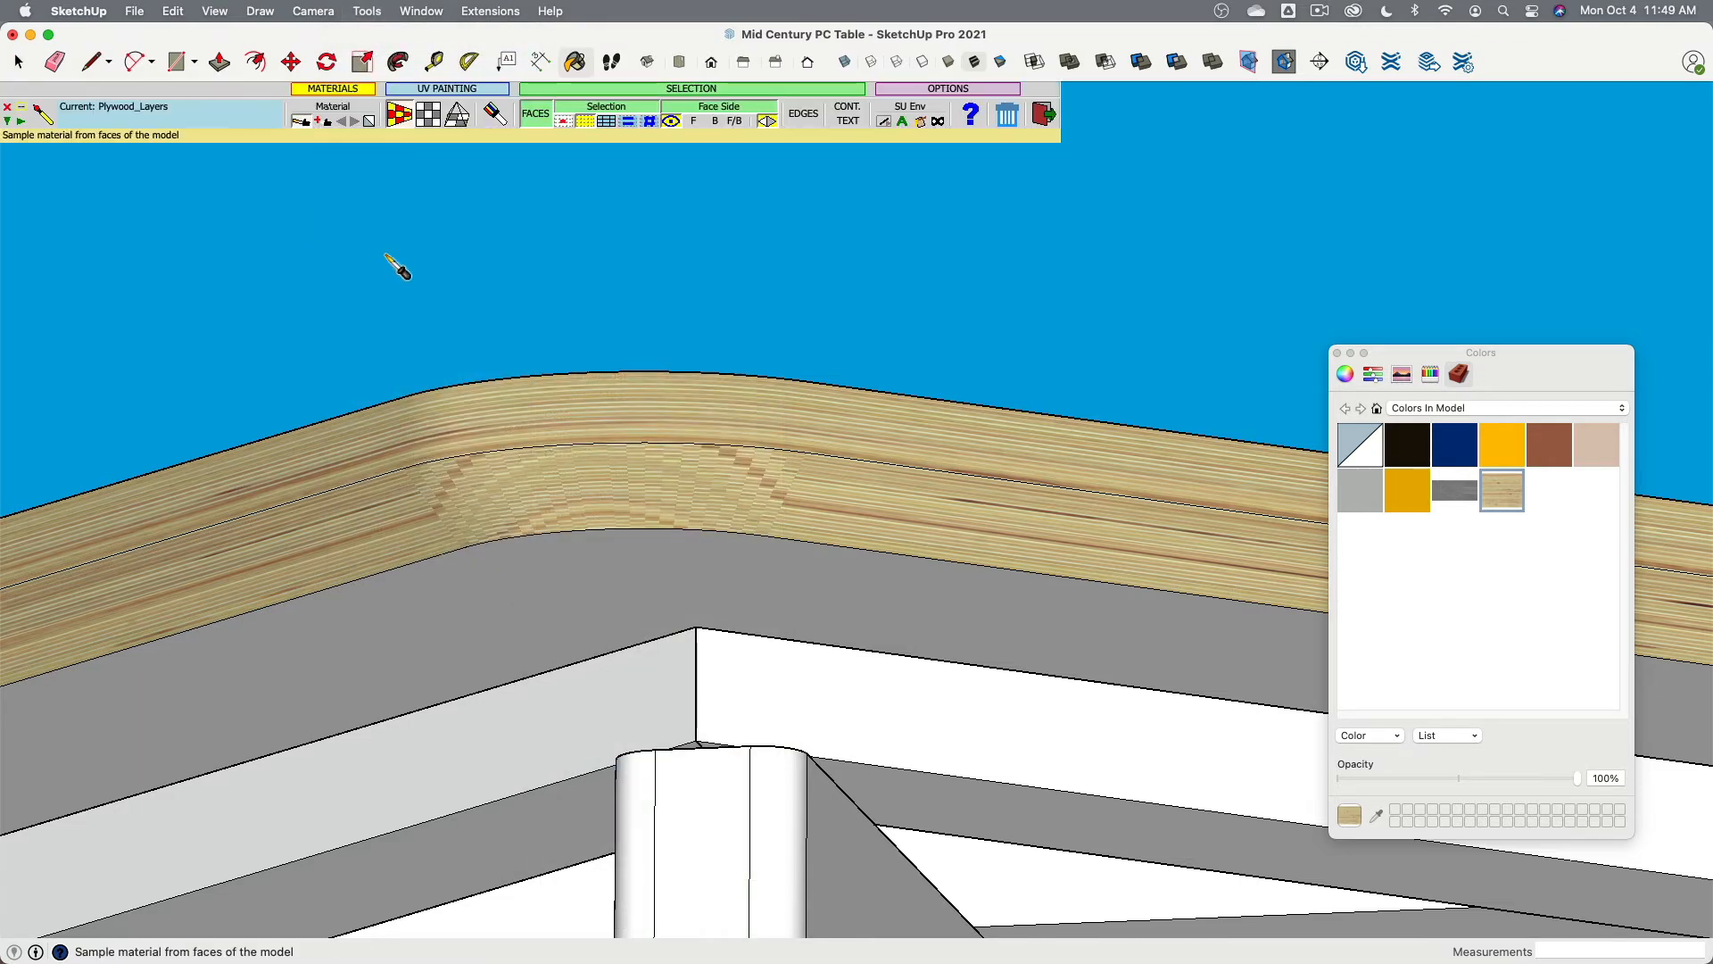
pyautogui.click(476, 435)
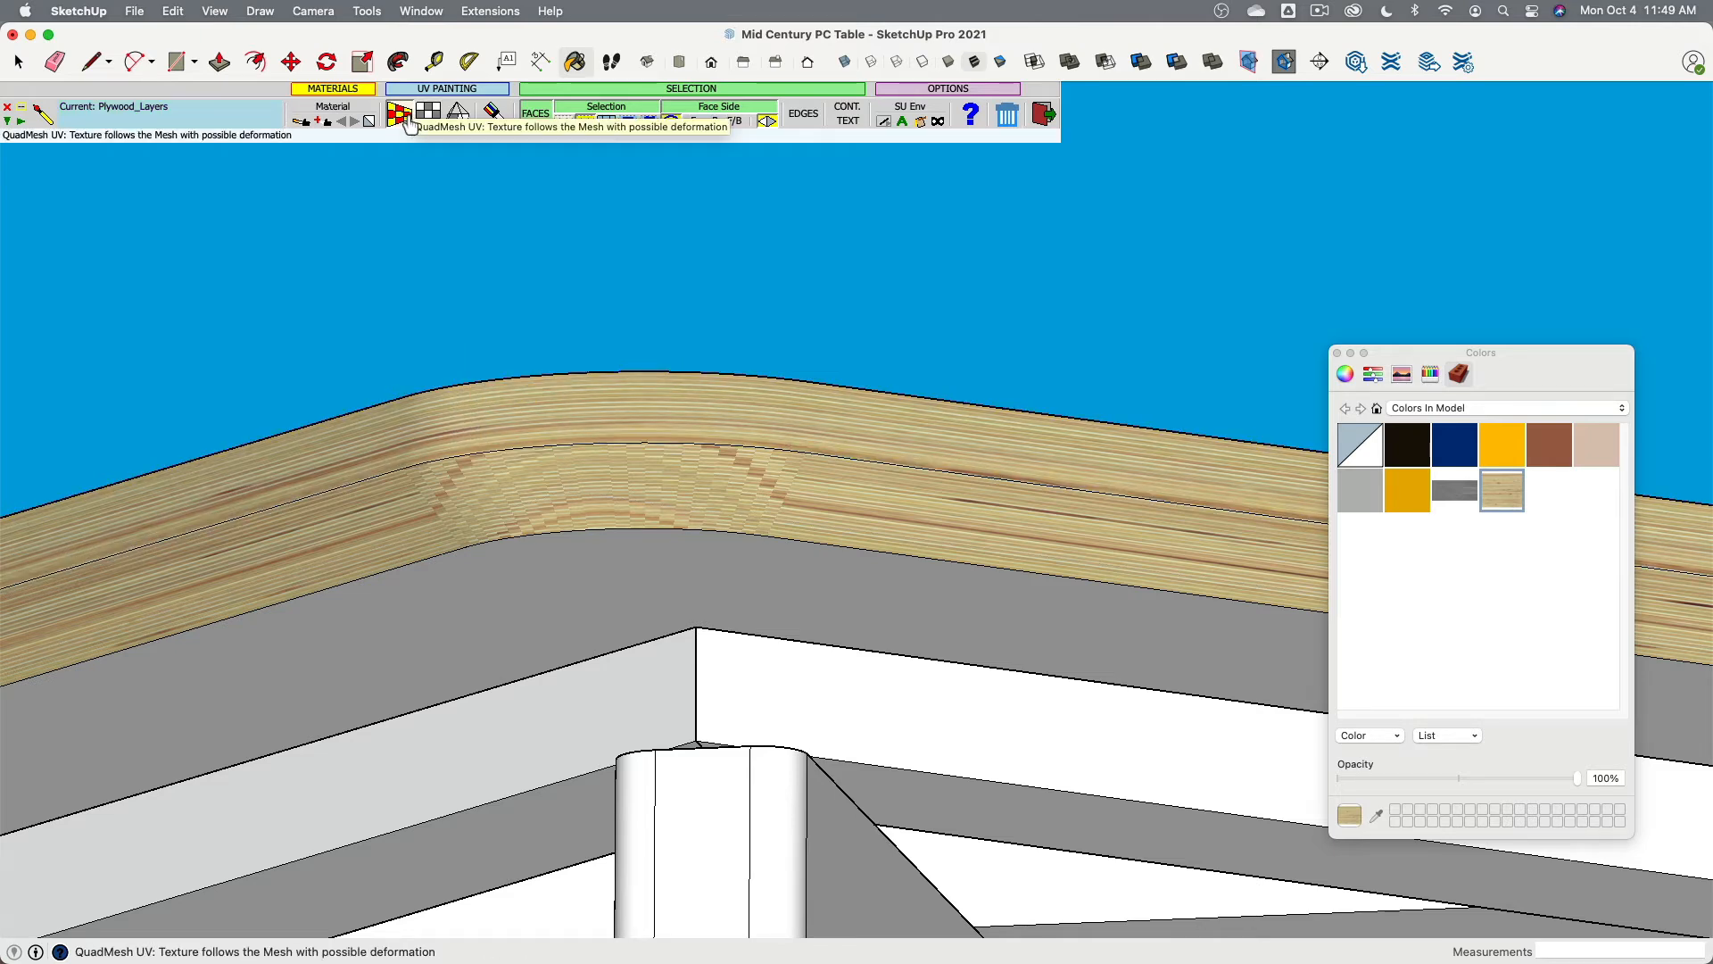
pyautogui.click(402, 116)
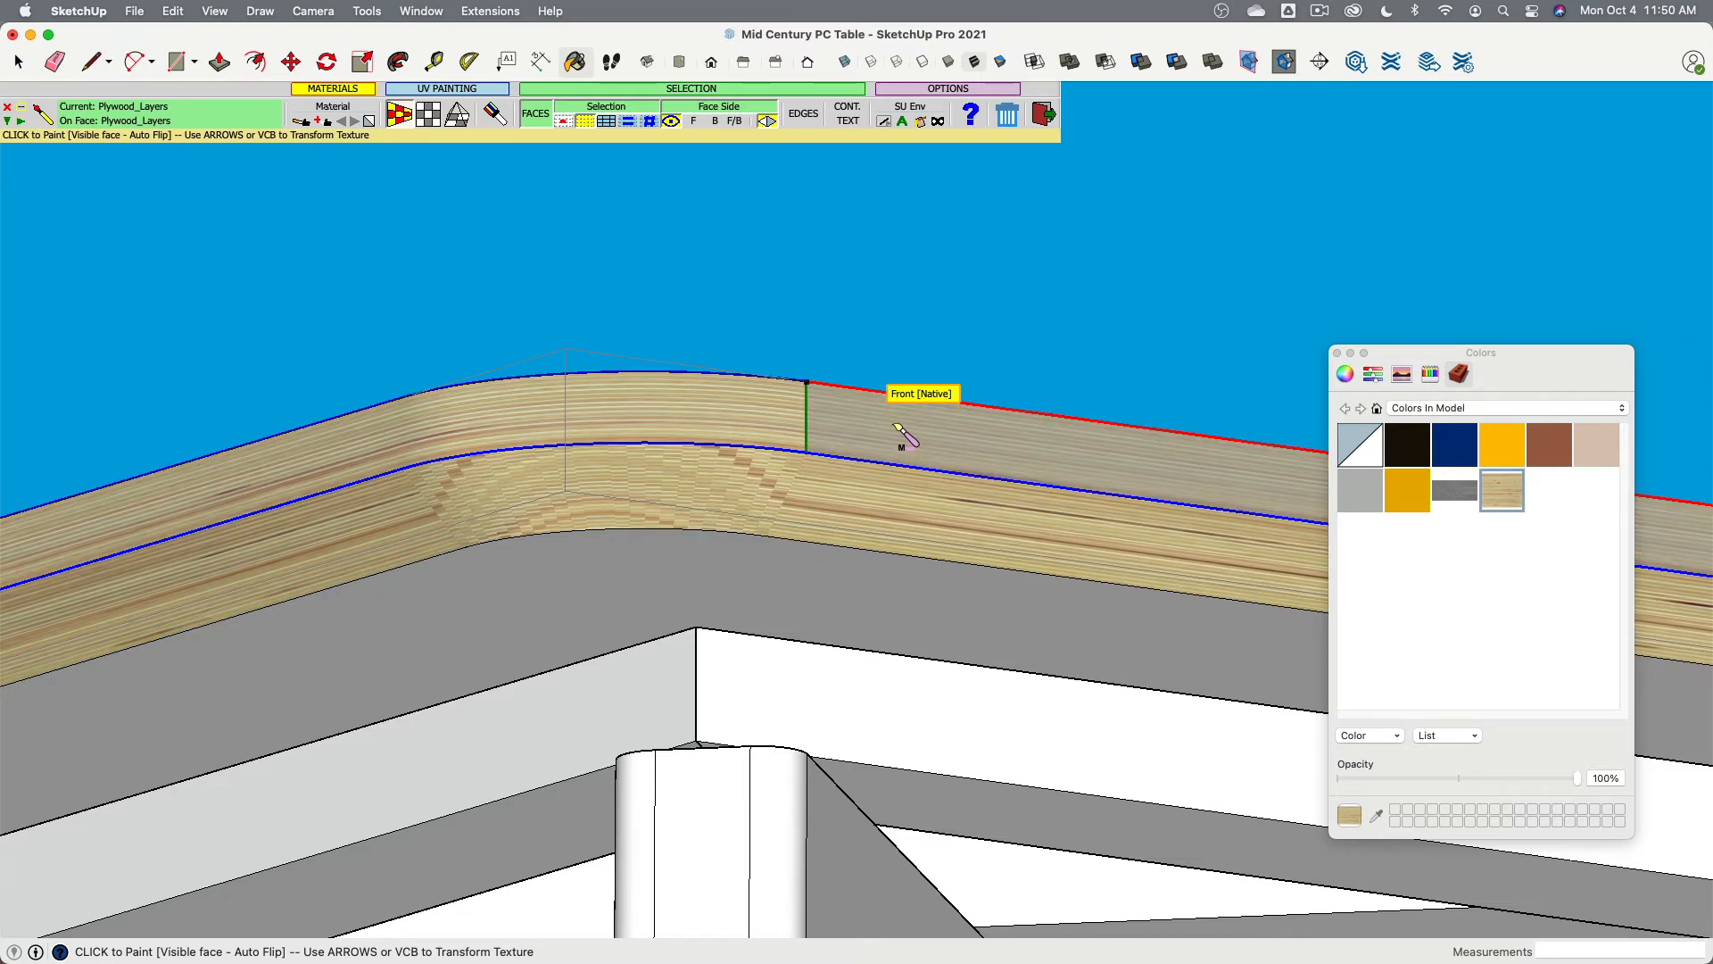
pyautogui.click(897, 430)
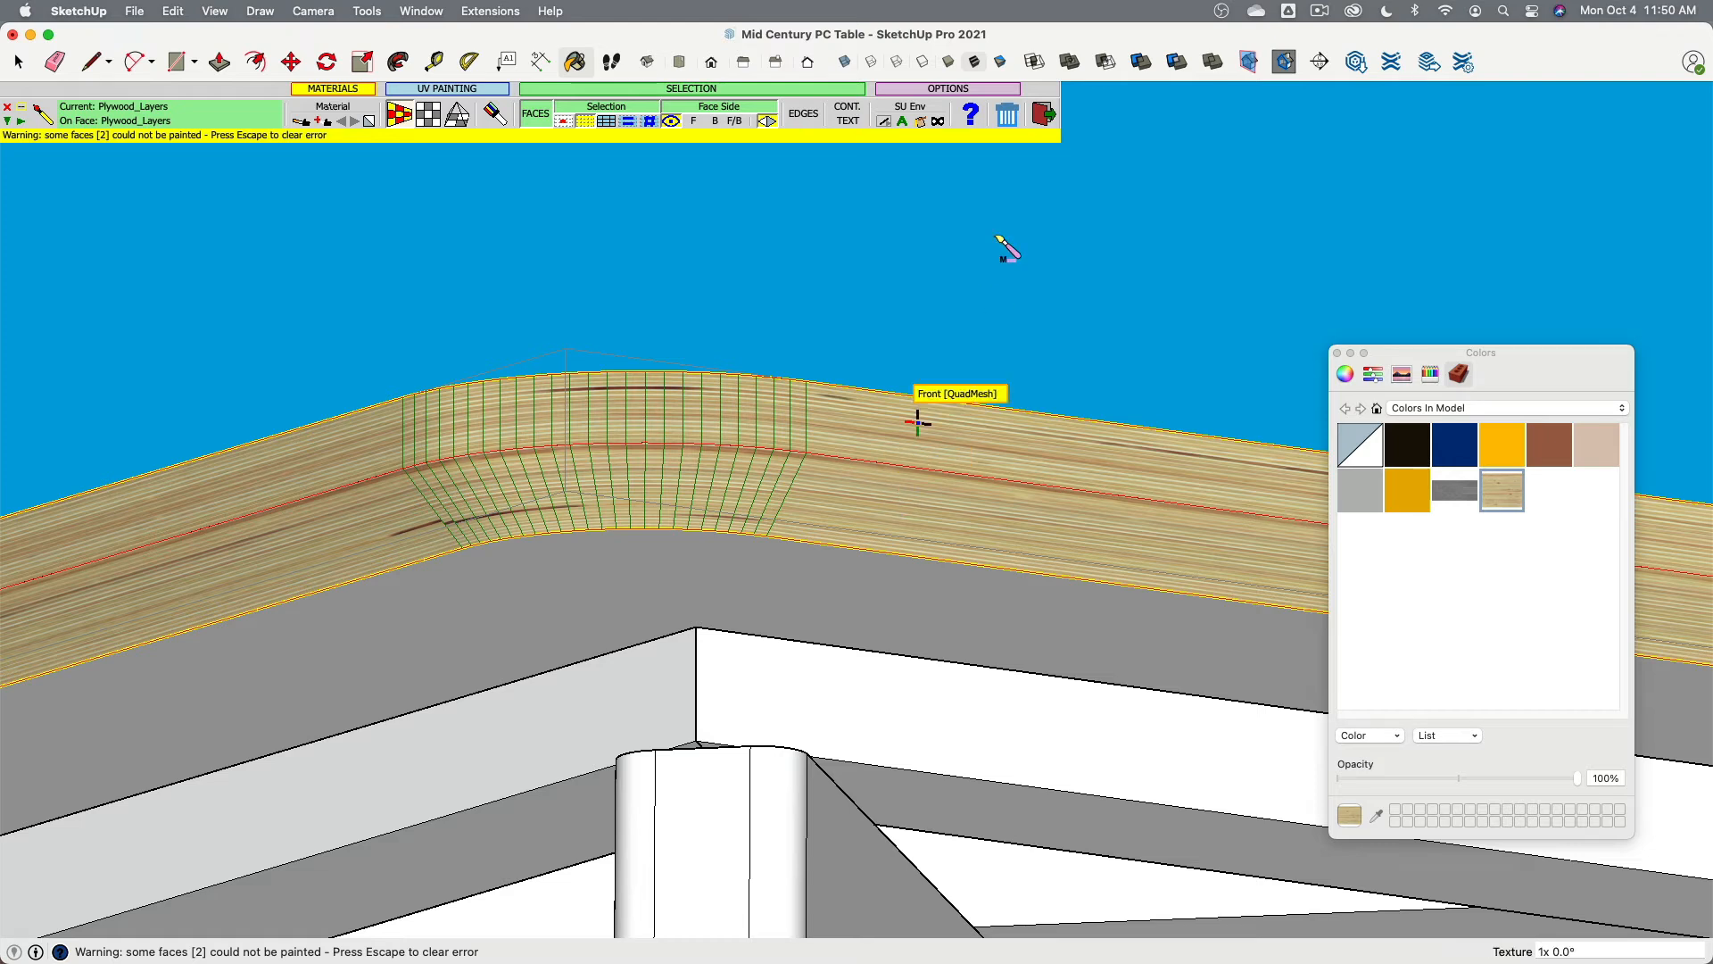
# Step: Examine how the plywood texture runs around the tabletop's rounded corners and along its underside bevel
pyautogui.moveTo(1269, 267); pyautogui.dragTo(660, 328, button='middle')
pyautogui.scroll(5, 912, 302)
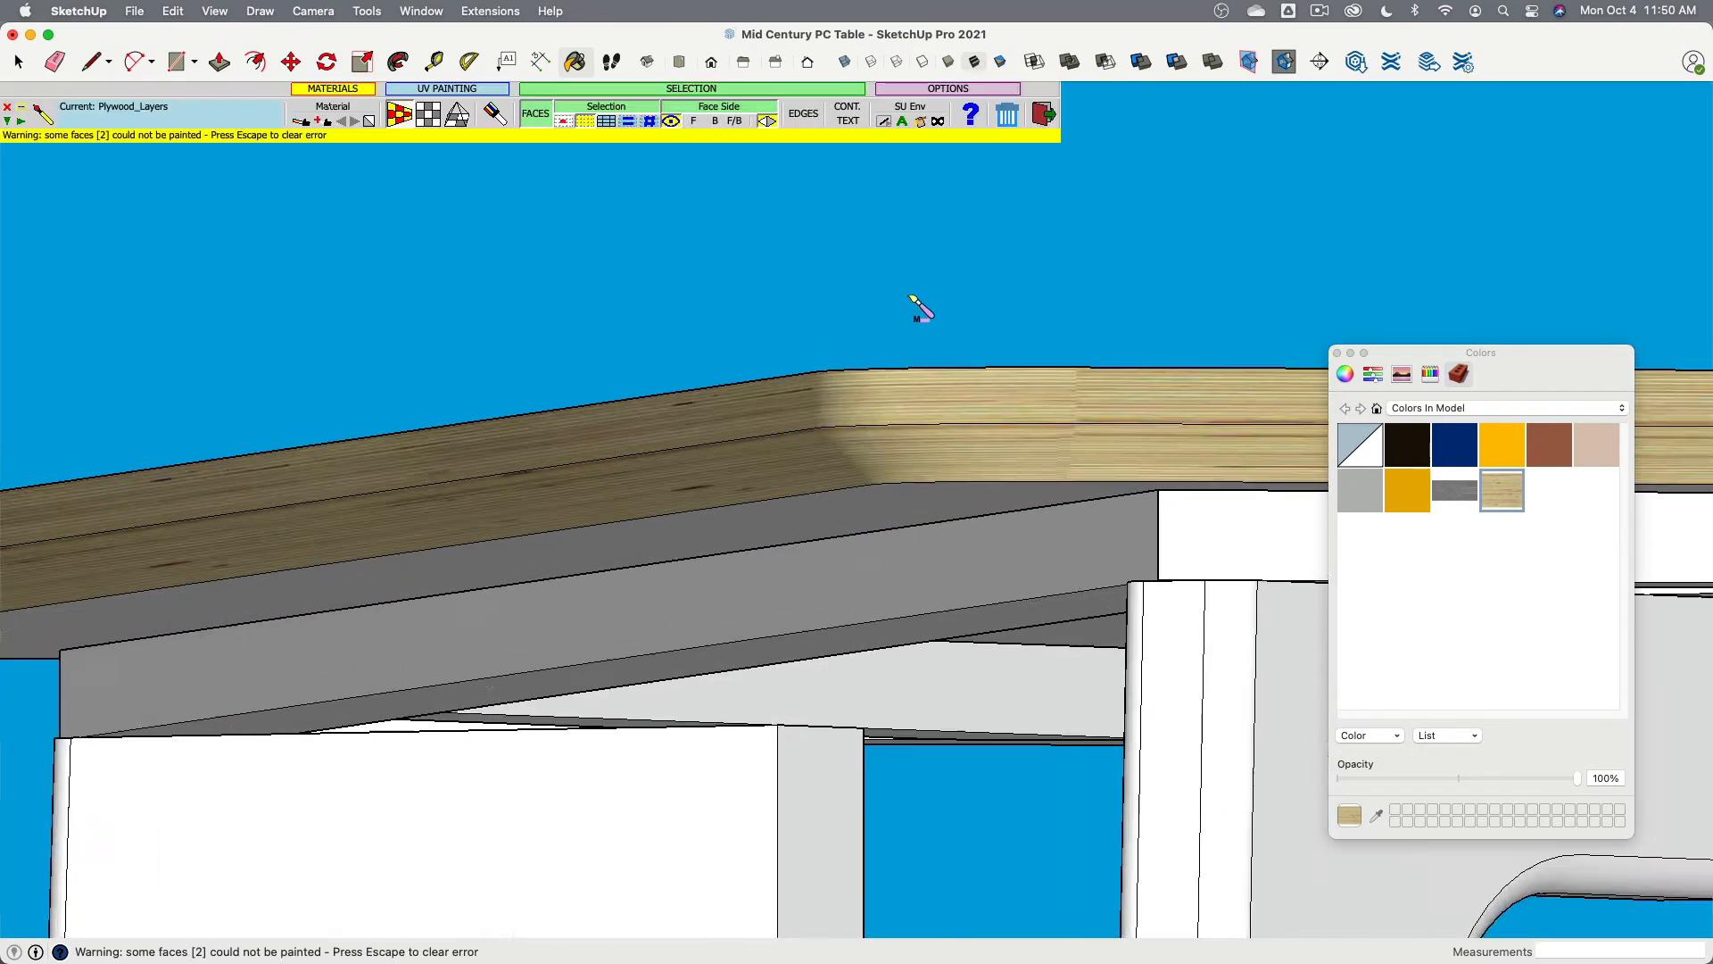
pyautogui.click(683, 520)
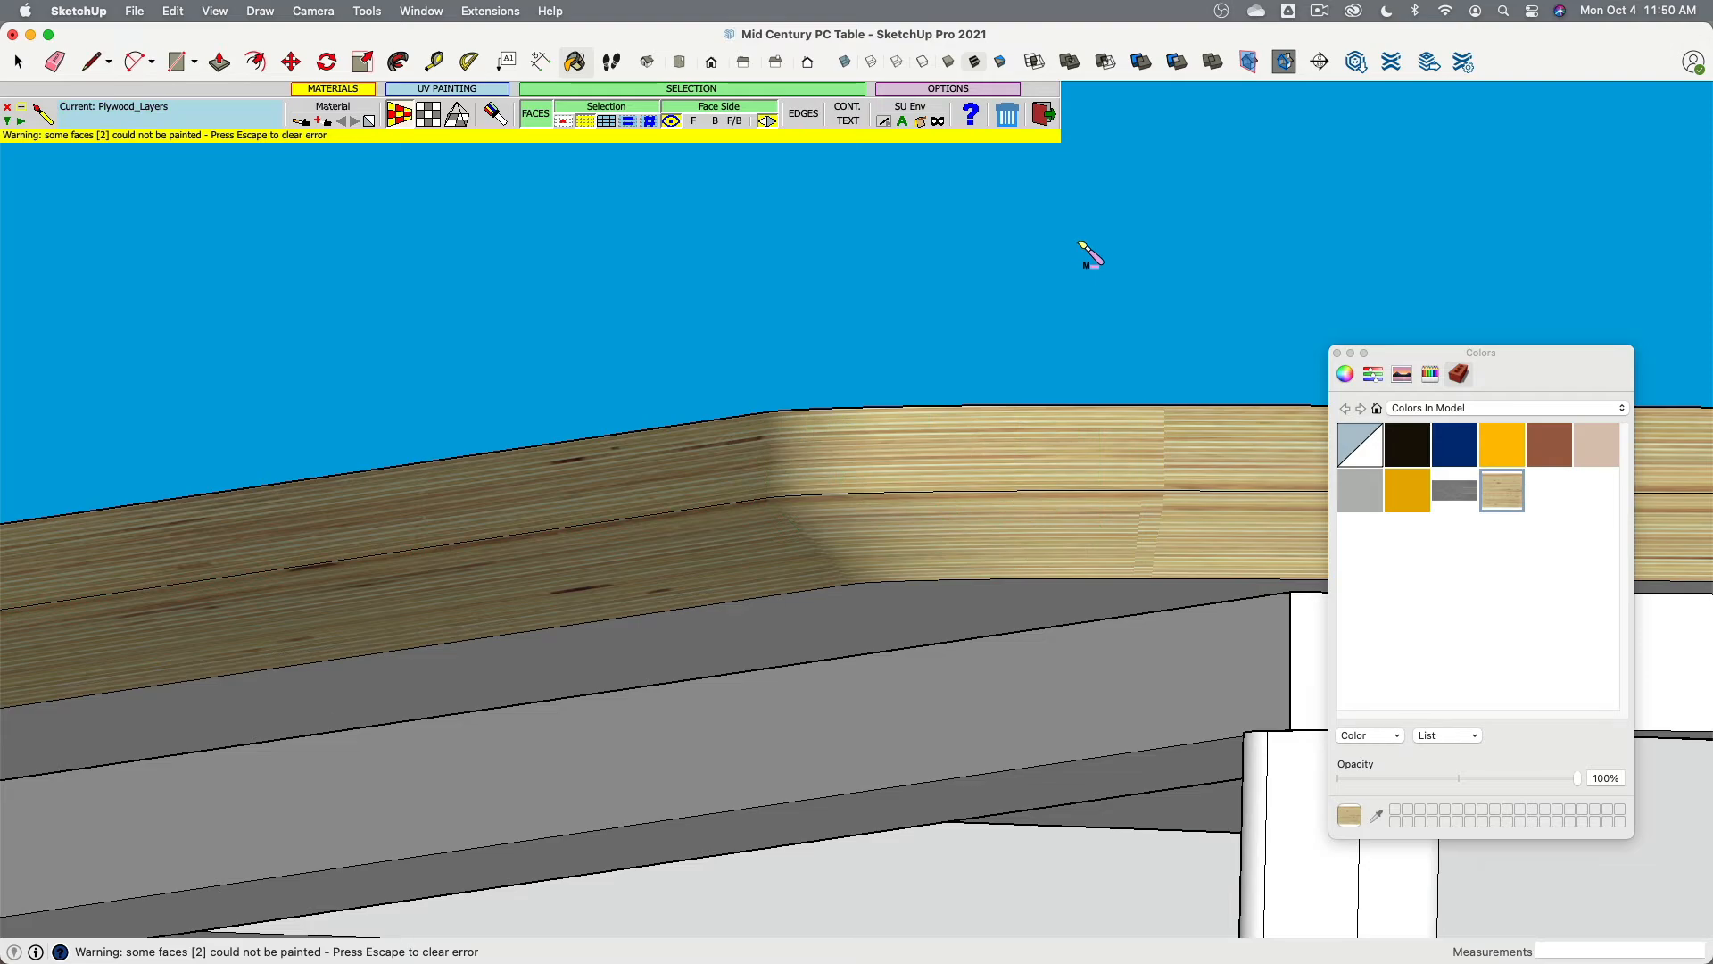
pyautogui.moveTo(711, 379); pyautogui.dragTo(858, 363, button='middle')
pyautogui.scroll(-4, 1223, 341)
pyautogui.scroll(4, 620, 330)
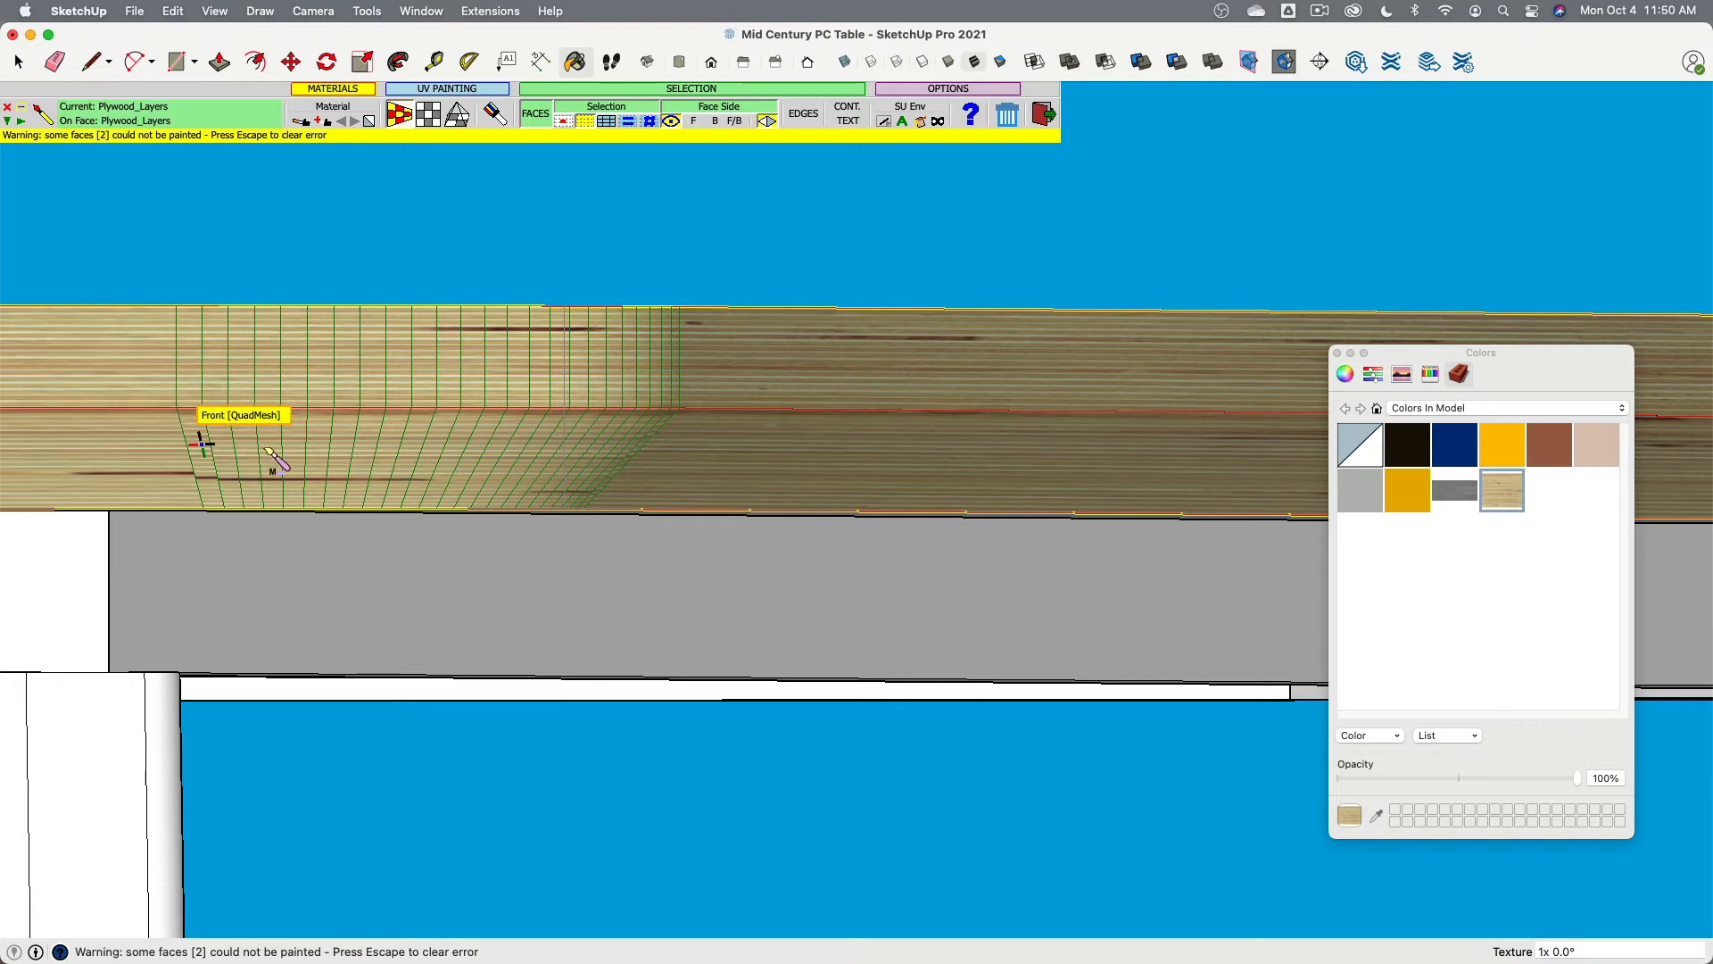
pyautogui.moveTo(614, 209)
pyautogui.mouseDown(button='middle')
pyautogui.moveTo(505, 217)
pyautogui.moveTo(822, 532)
pyautogui.moveTo(784, 451)
pyautogui.mouseUp(button='middle')
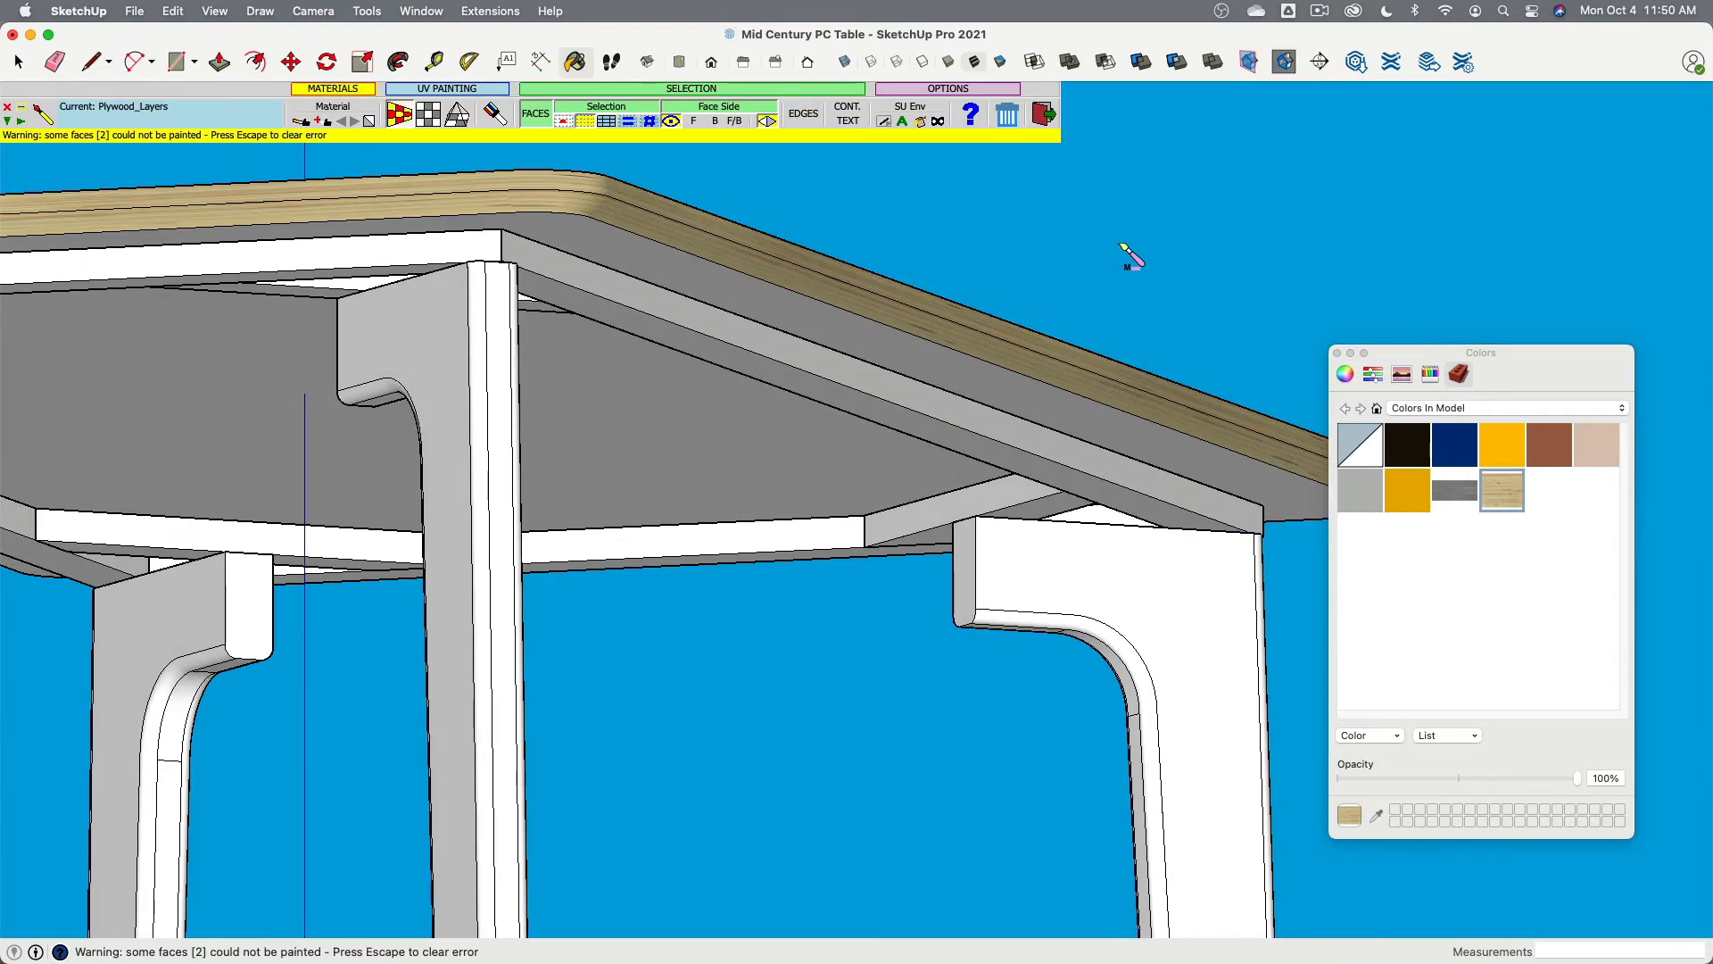
pyautogui.scroll(8, 490, 172)
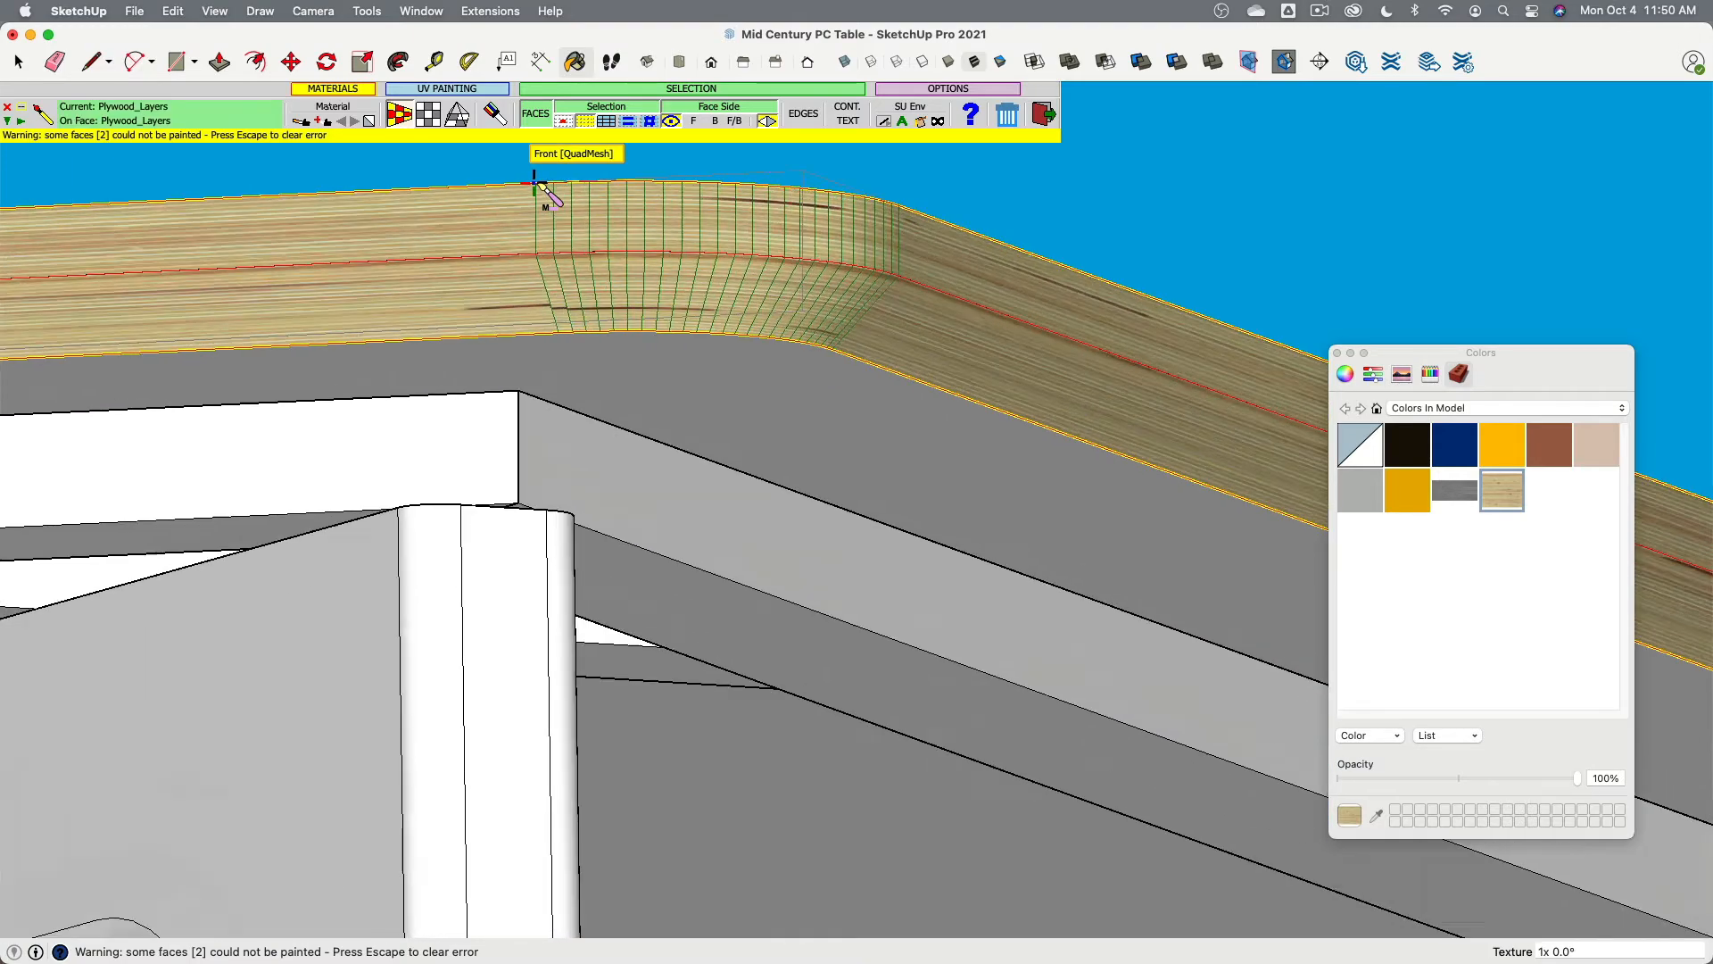
pyautogui.scroll(-3, 571, 298)
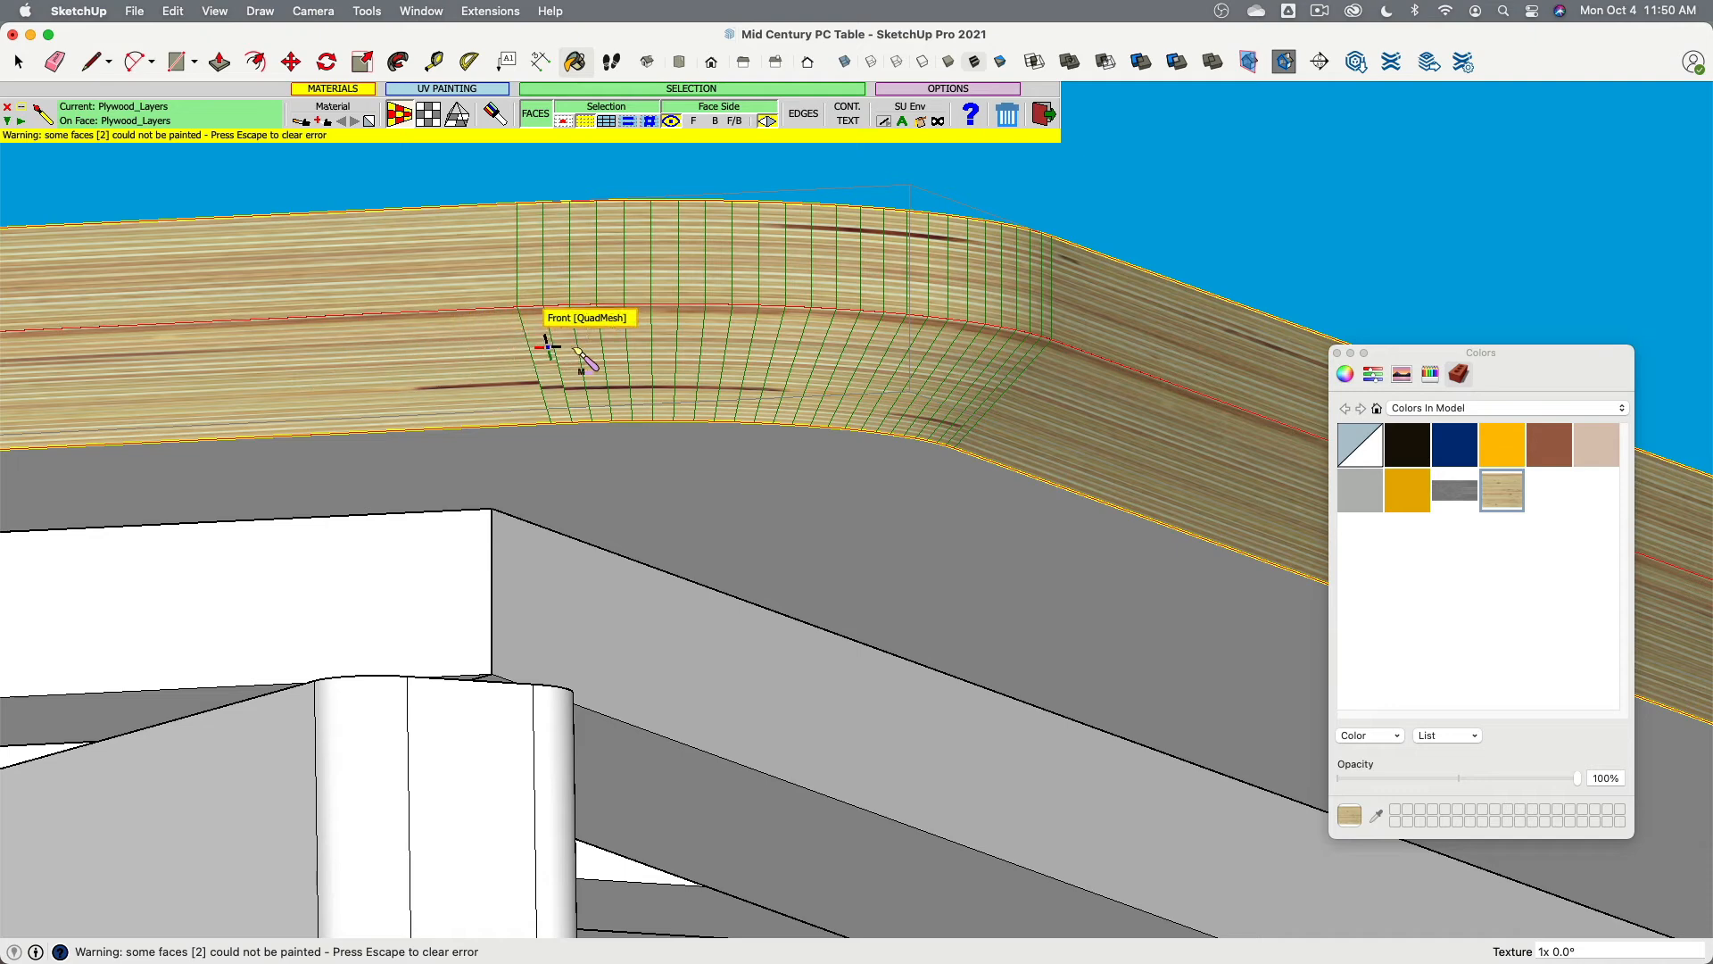
pyautogui.scroll(-4, 714, 329)
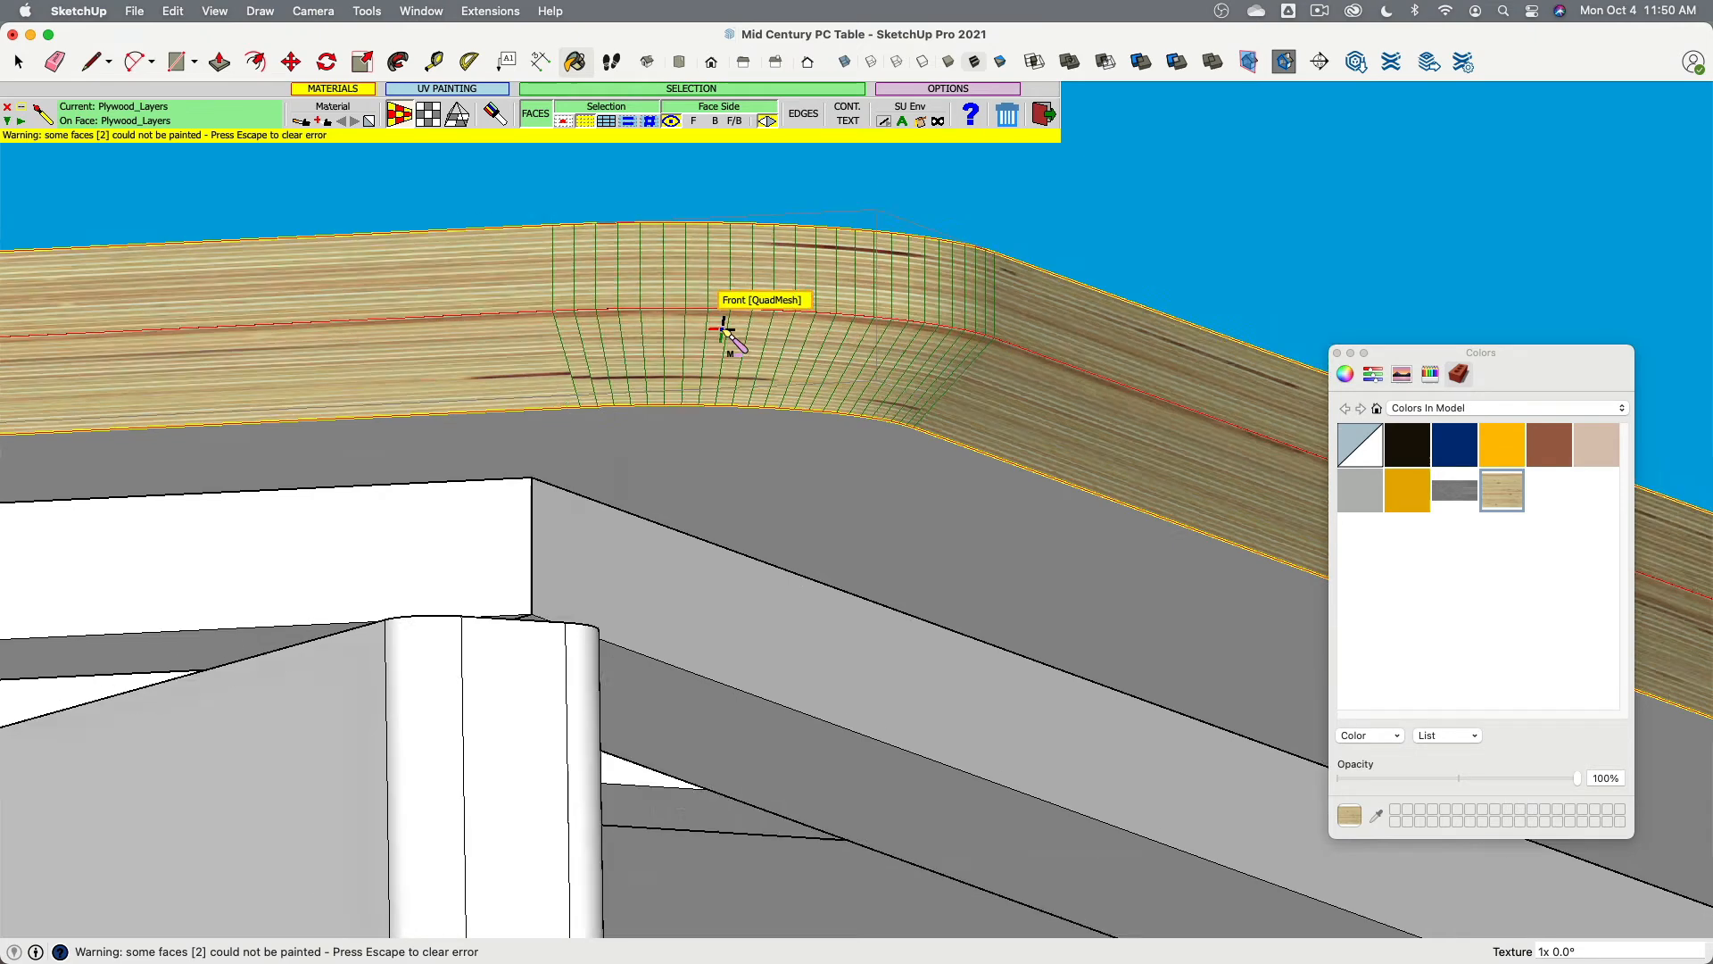
pyautogui.scroll(-2, 720, 323)
pyautogui.scroll(4, 526, 270)
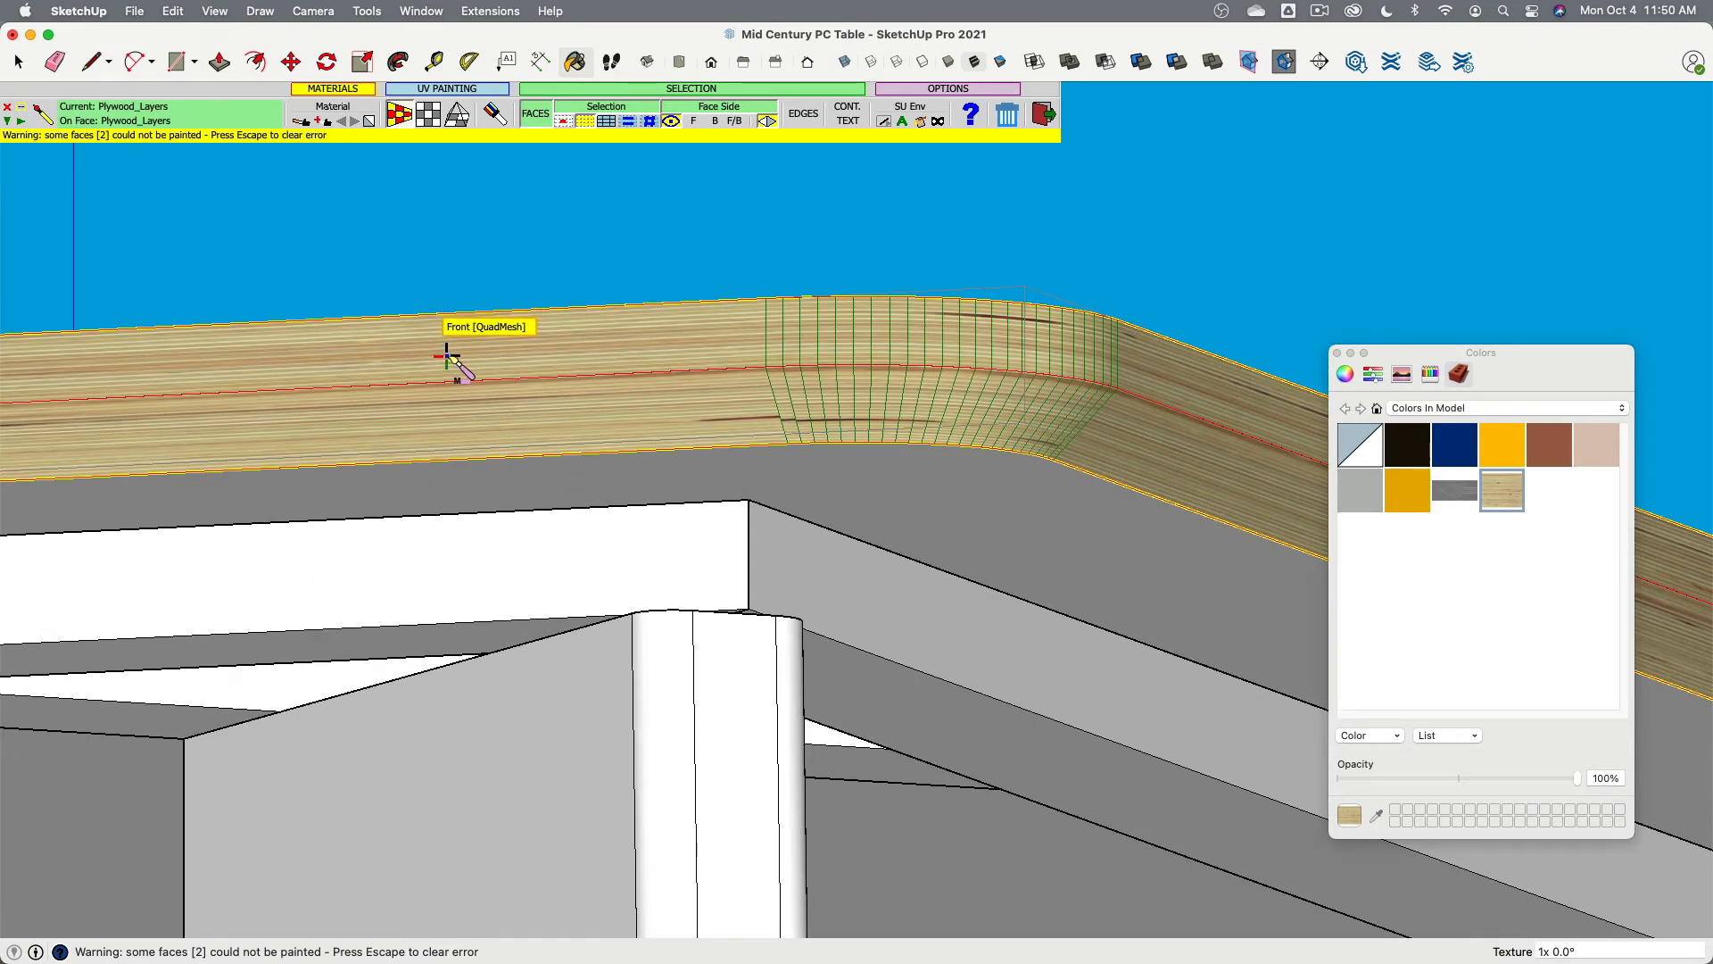
# Step: Repaint the tabletop edge in QuadMesh mode and visually enlarge its plywood texture to about 4.52x at 0° rotation
pyautogui.click(423, 350)
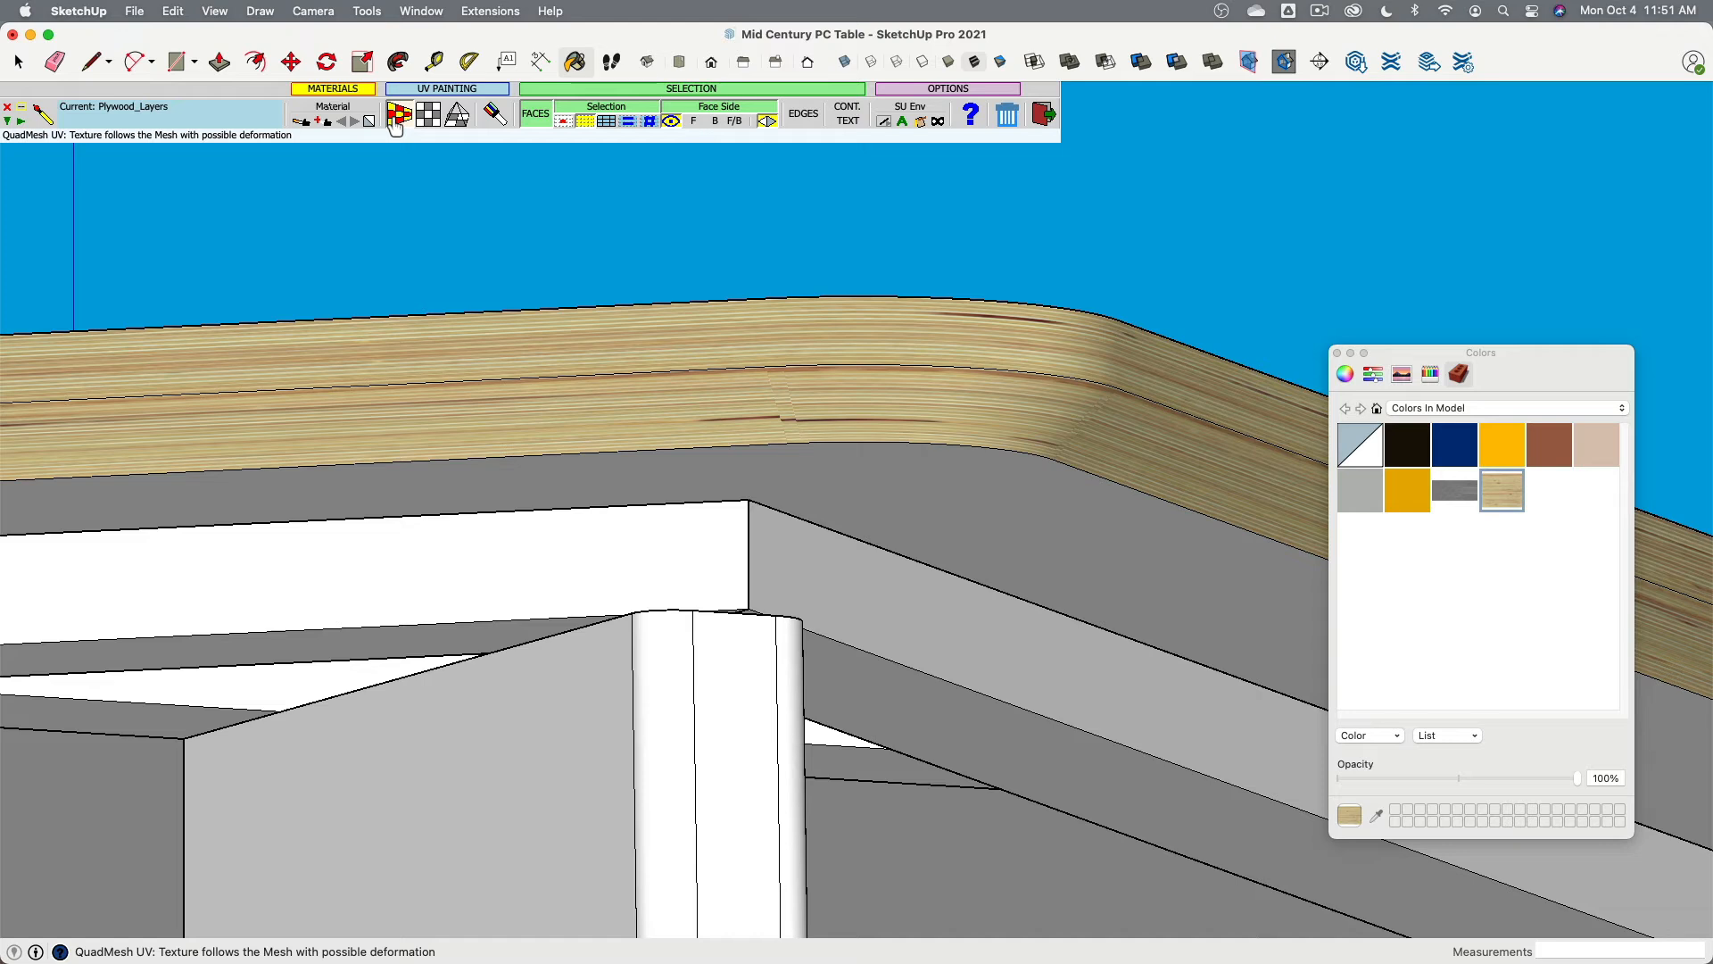
pyautogui.click(395, 128)
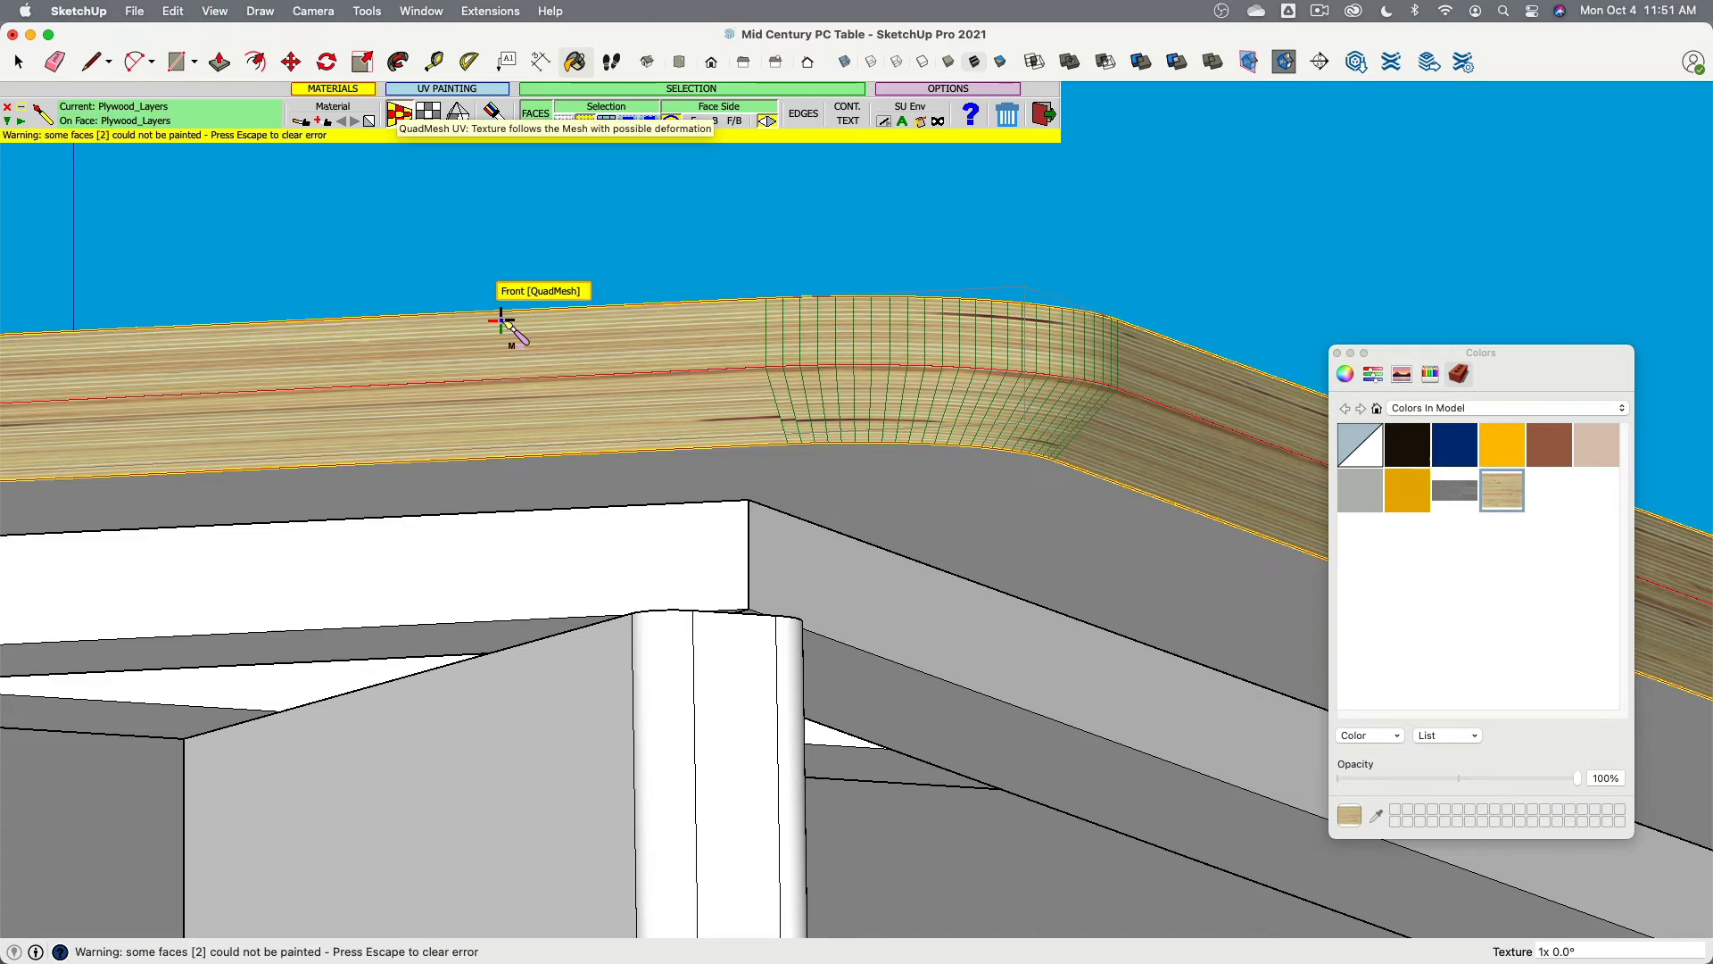
pyautogui.click(399, 355)
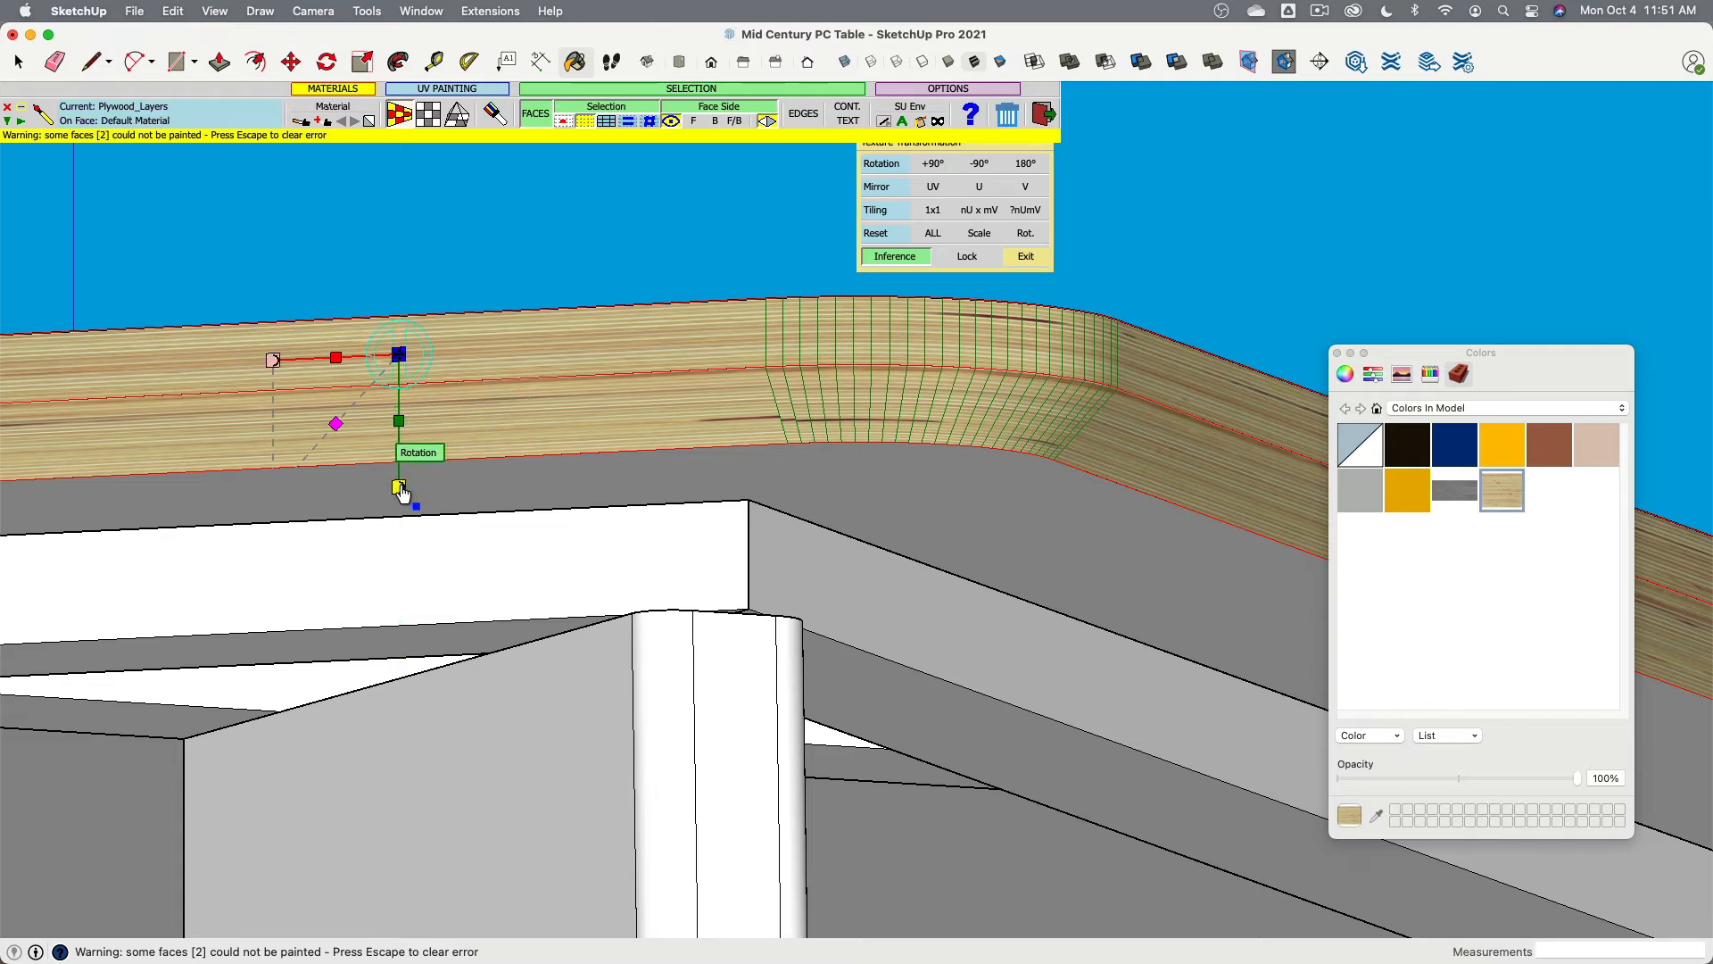
pyautogui.moveTo(399, 489); pyautogui.dragTo(230, 535)
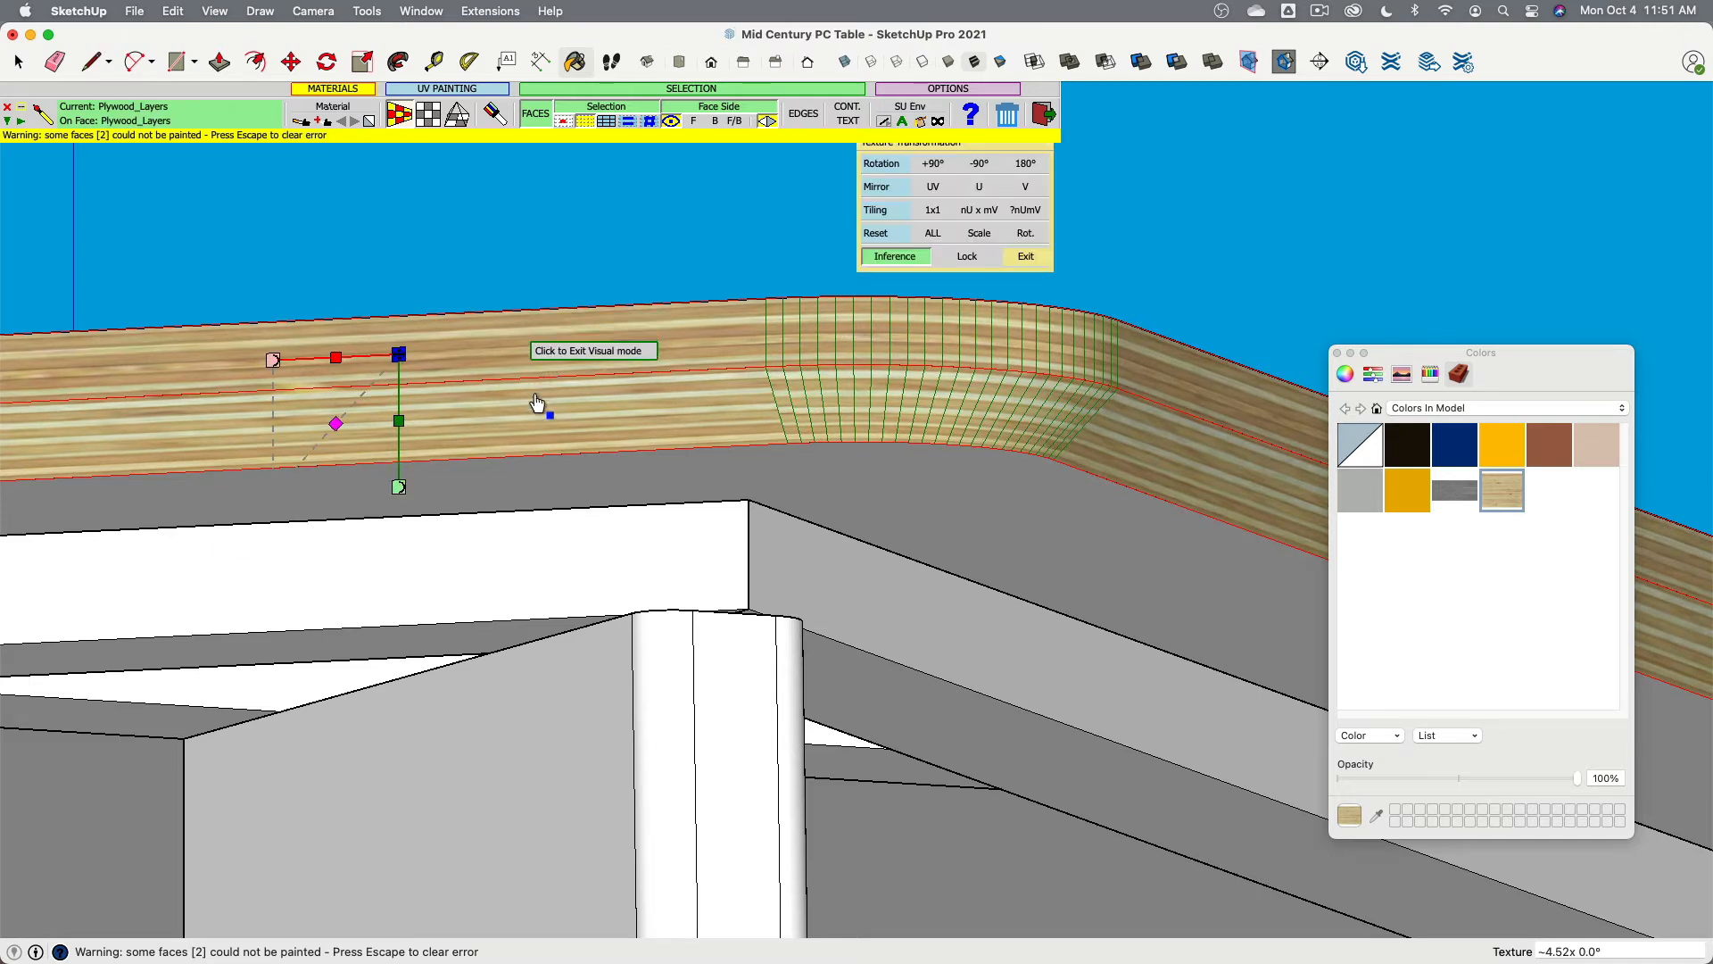
# Step: Shift the enlarged plywood texture slightly across the tabletop edge, then exit ThruPaint
pyautogui.click(400, 358)
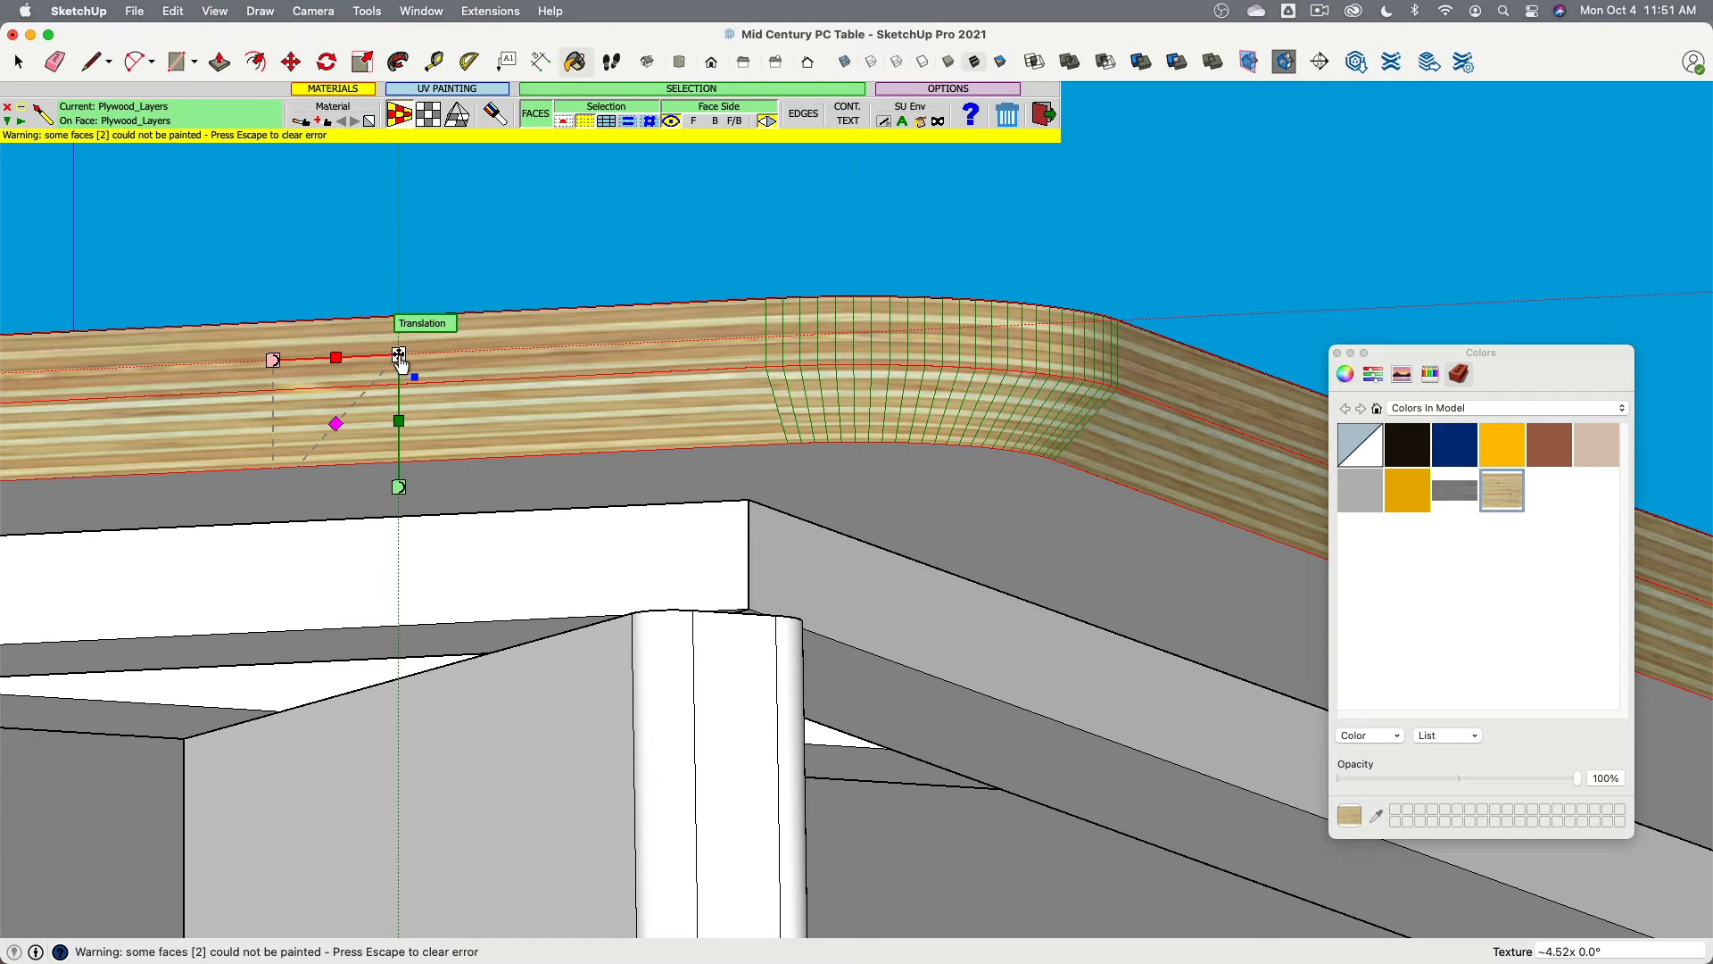
pyautogui.moveTo(400, 358); pyautogui.dragTo(400, 360)
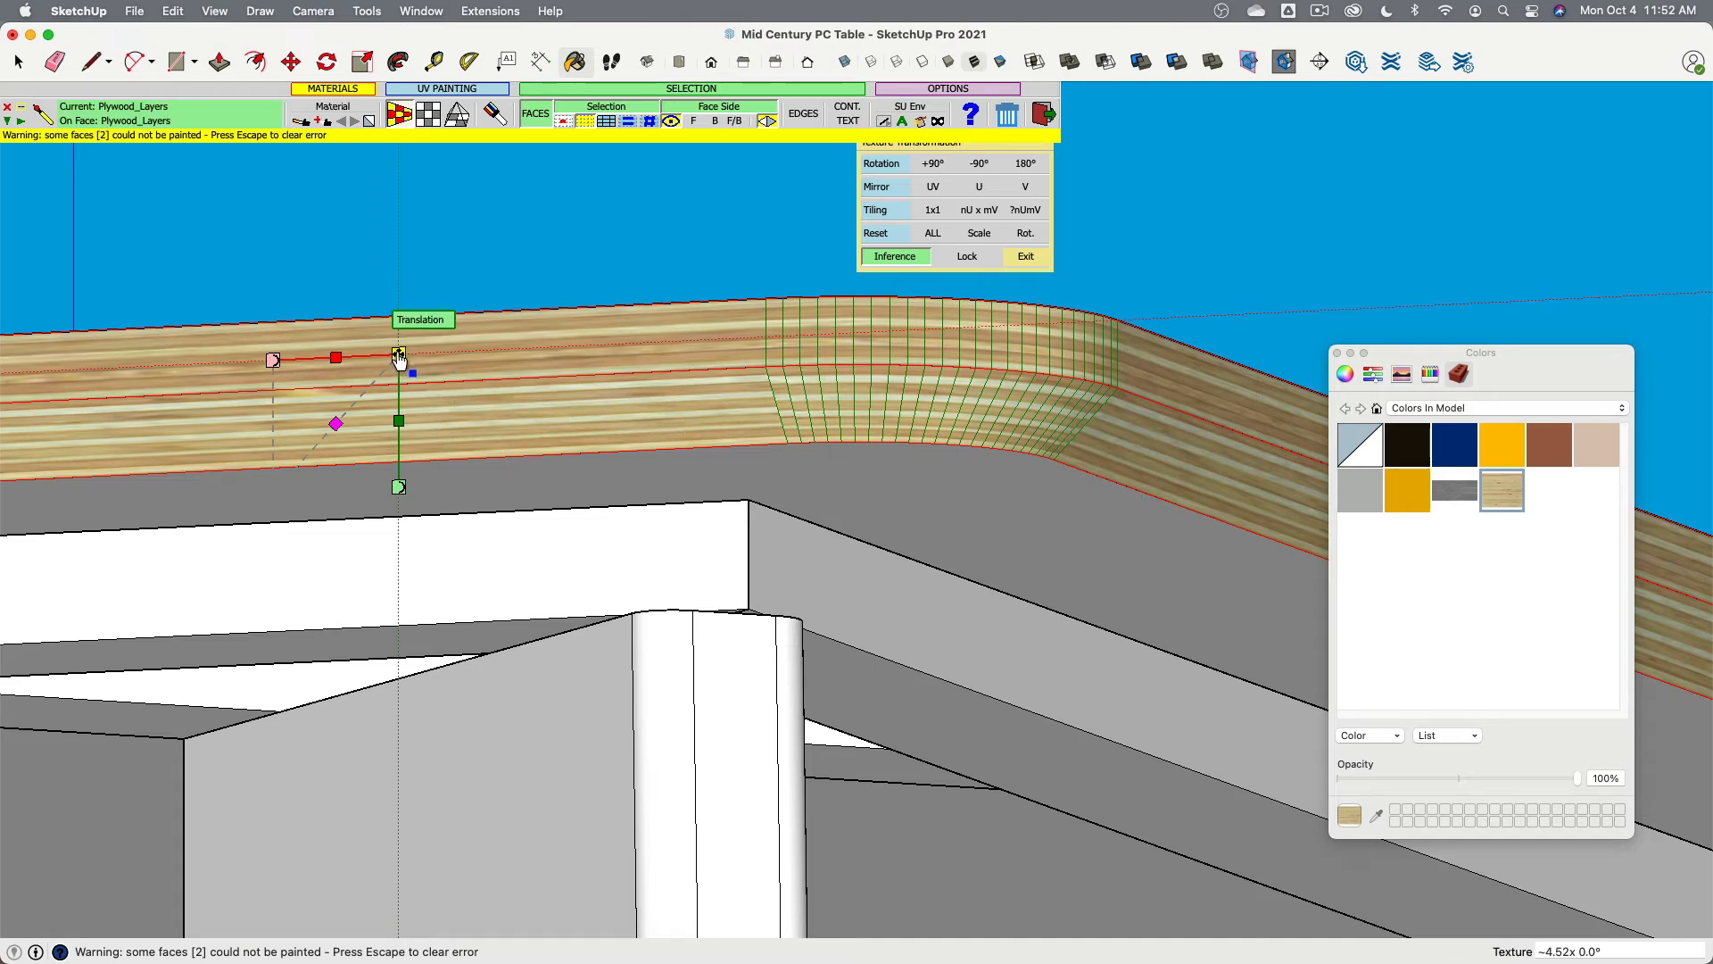
pyautogui.moveTo(398, 358)
pyautogui.mouseDown()
pyautogui.moveTo(413, 355)
pyautogui.moveTo(401, 366)
pyautogui.mouseUp()
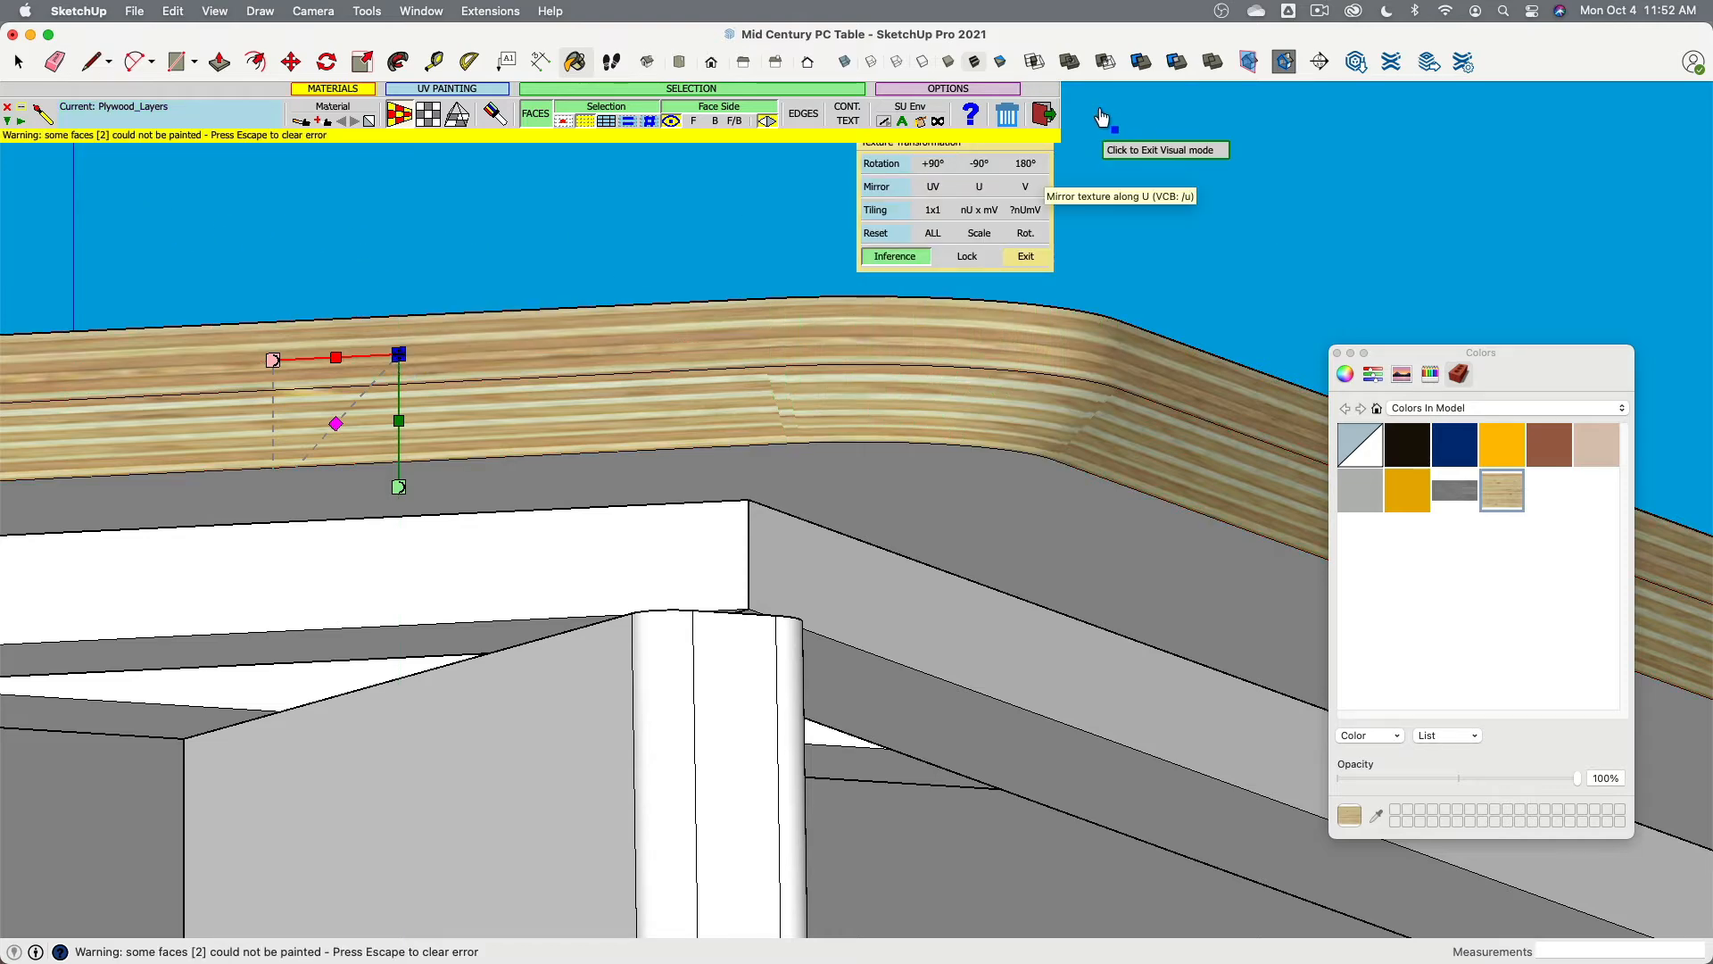
pyautogui.click(1043, 114)
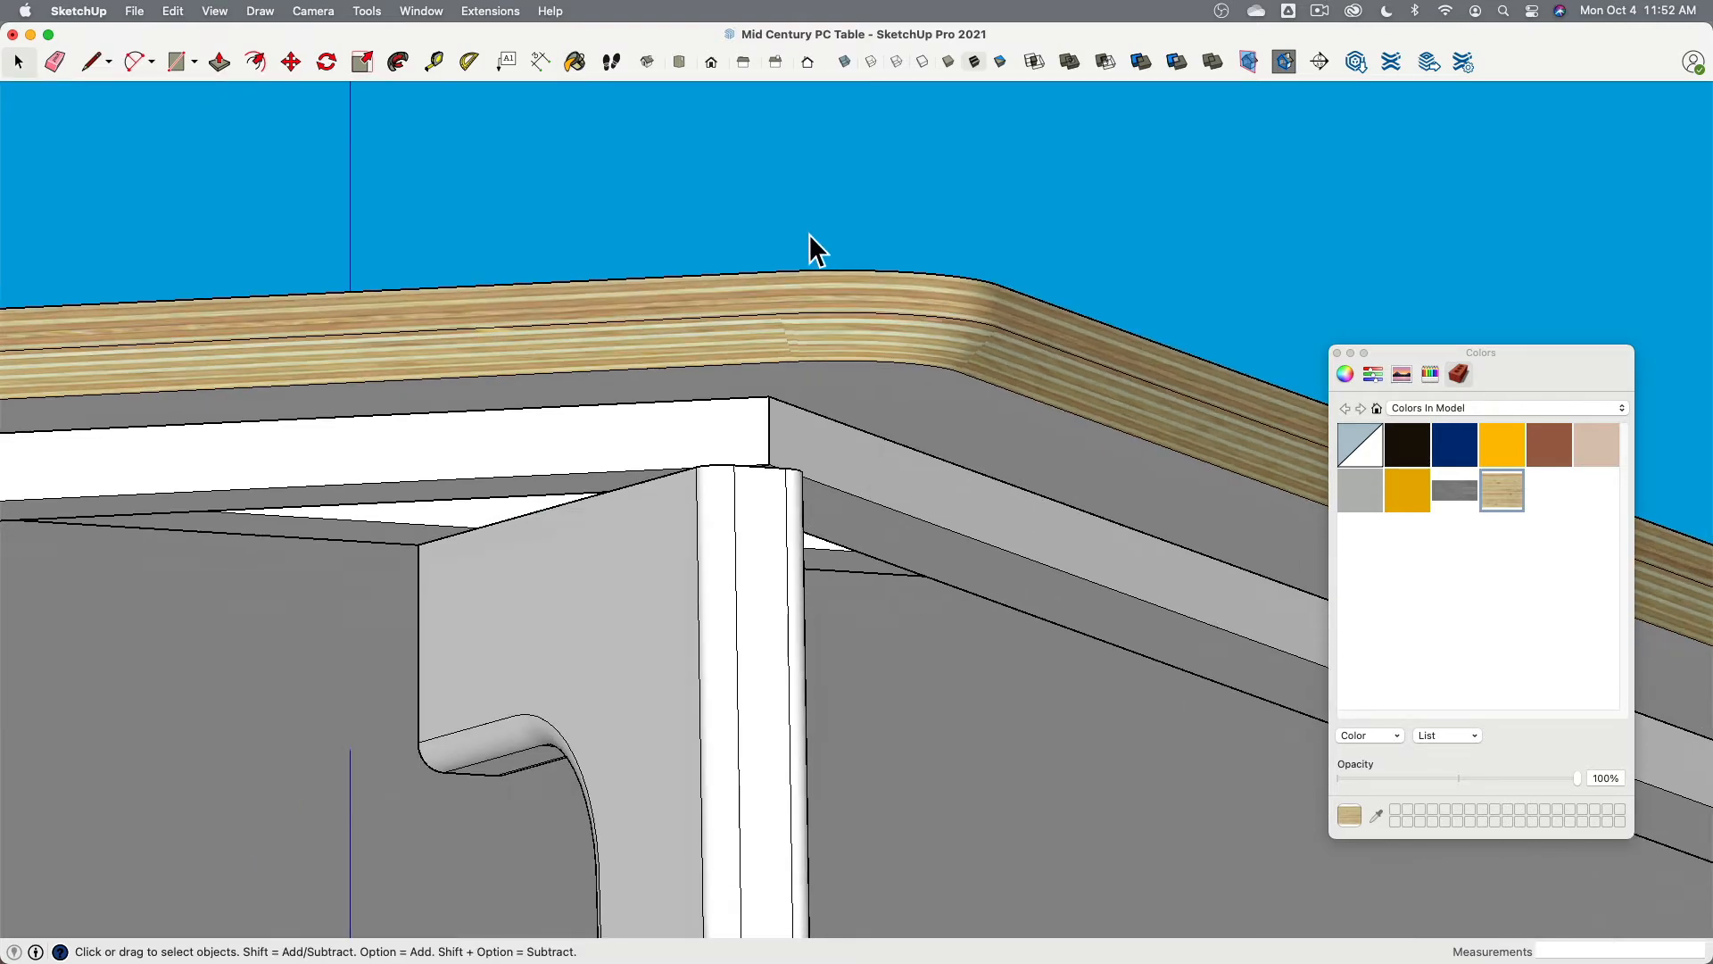
# Step: Inspect the plywood edge texture around the whole tabletop, checking the seam where a rounded corner meets the straight edge
pyautogui.moveTo(951, 205); pyautogui.dragTo(625, 285, button='middle')
pyautogui.moveTo(676, 296); pyautogui.dragTo(678, 299, button='middle')
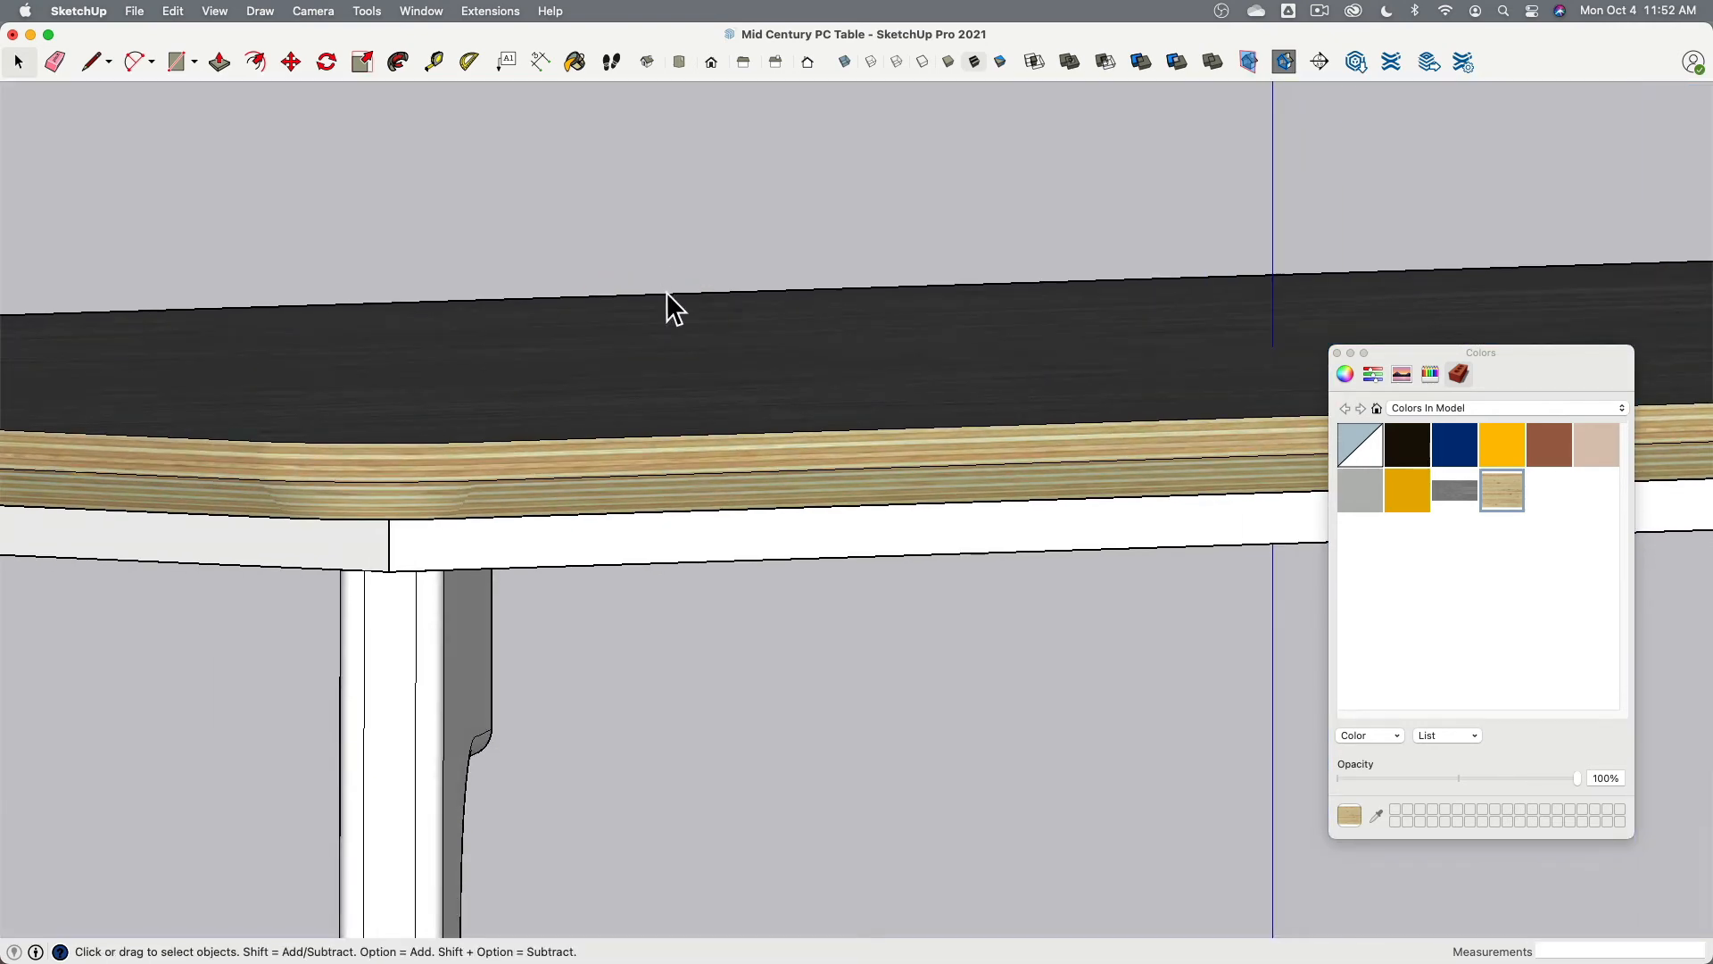
pyautogui.scroll(-2, 649, 283)
pyautogui.moveTo(650, 284); pyautogui.dragTo(525, 317, button='middle')
pyautogui.scroll(-3, 524, 317)
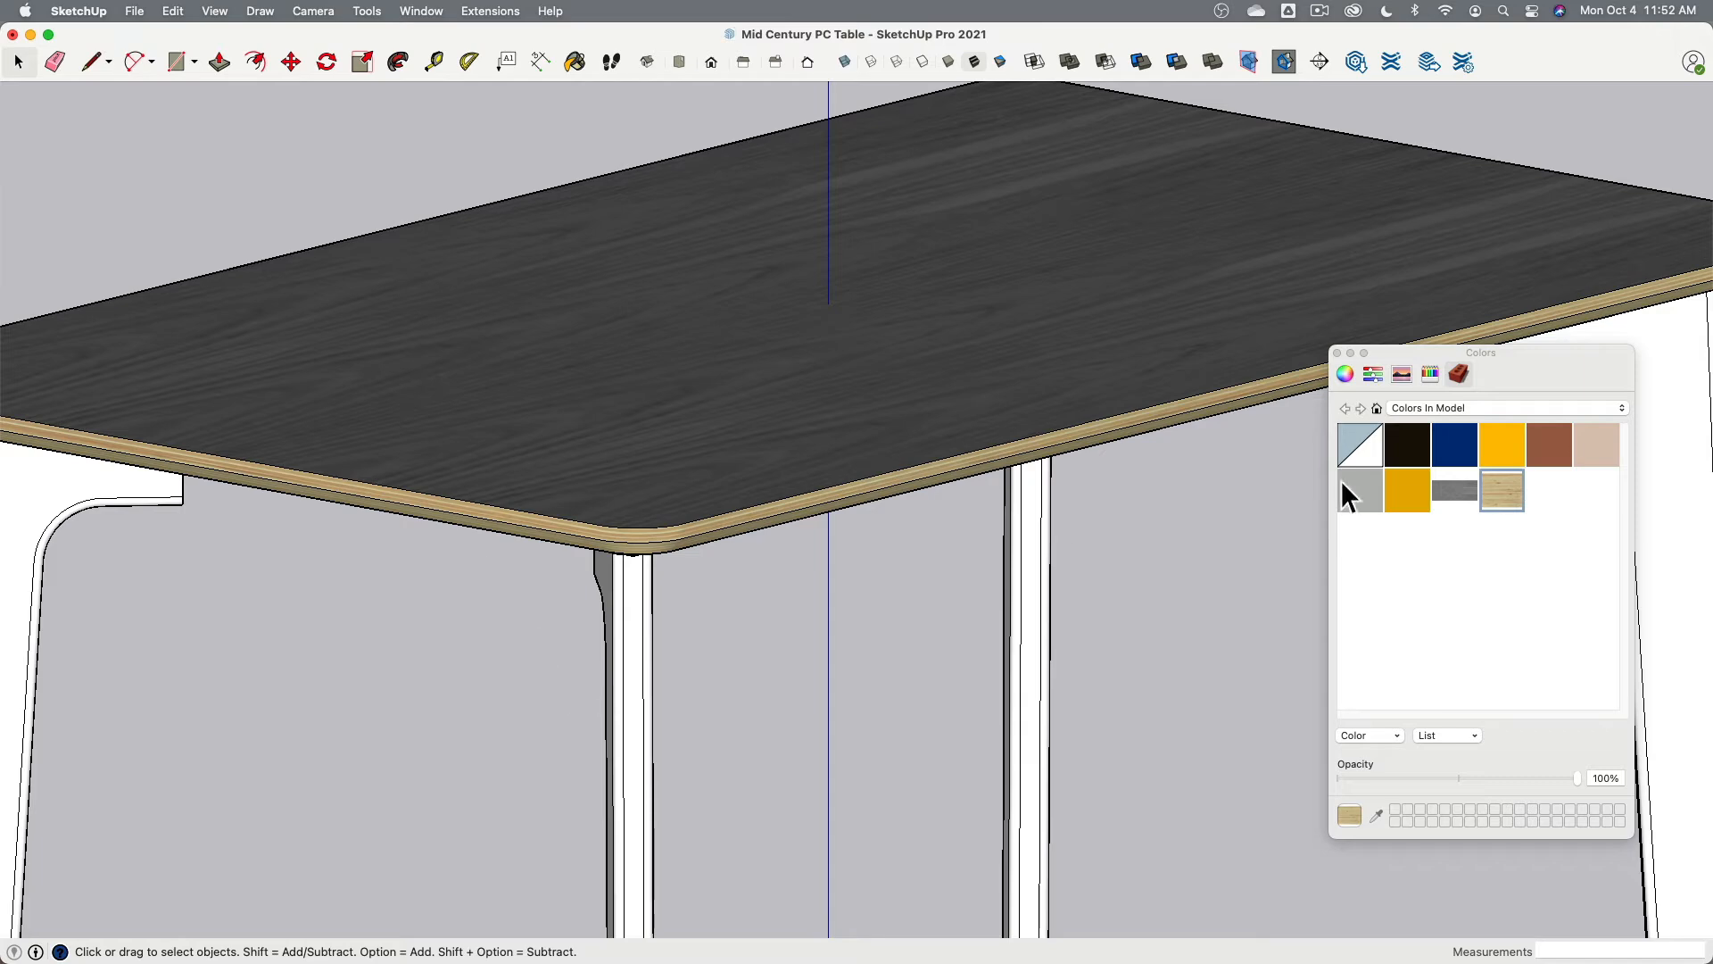
pyautogui.moveTo(1169, 410); pyautogui.dragTo(367, 343, button='middle')
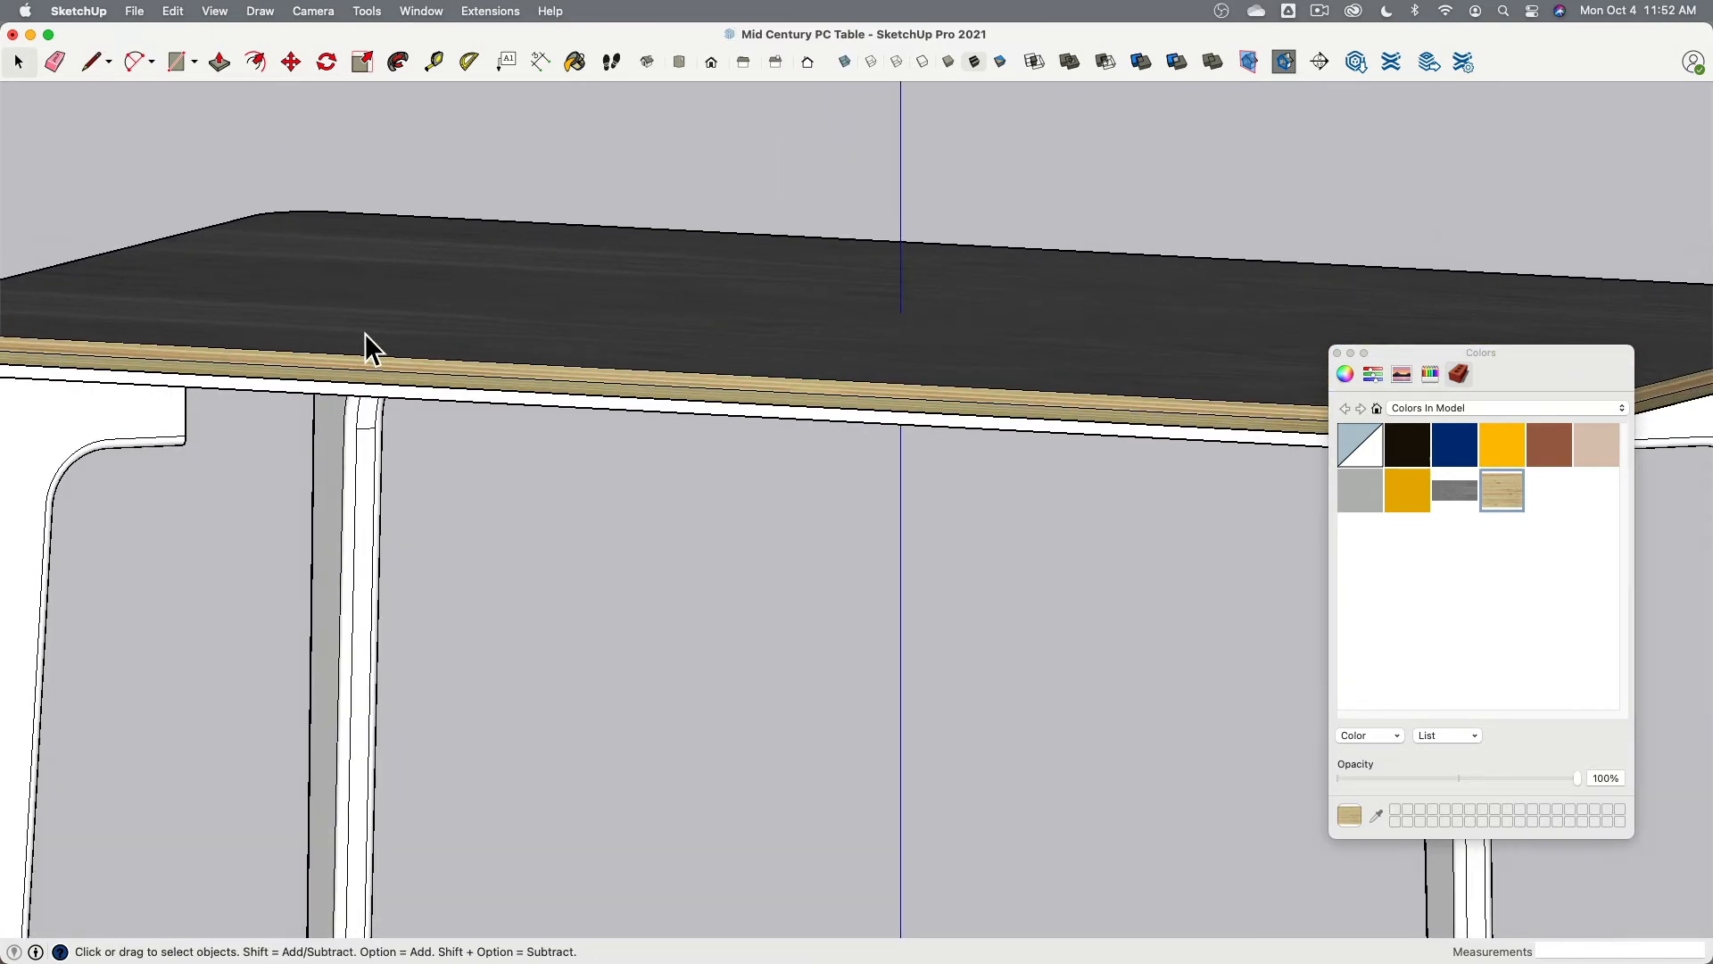
pyautogui.scroll(3, 560, 314)
pyautogui.scroll(-4, 607, 322)
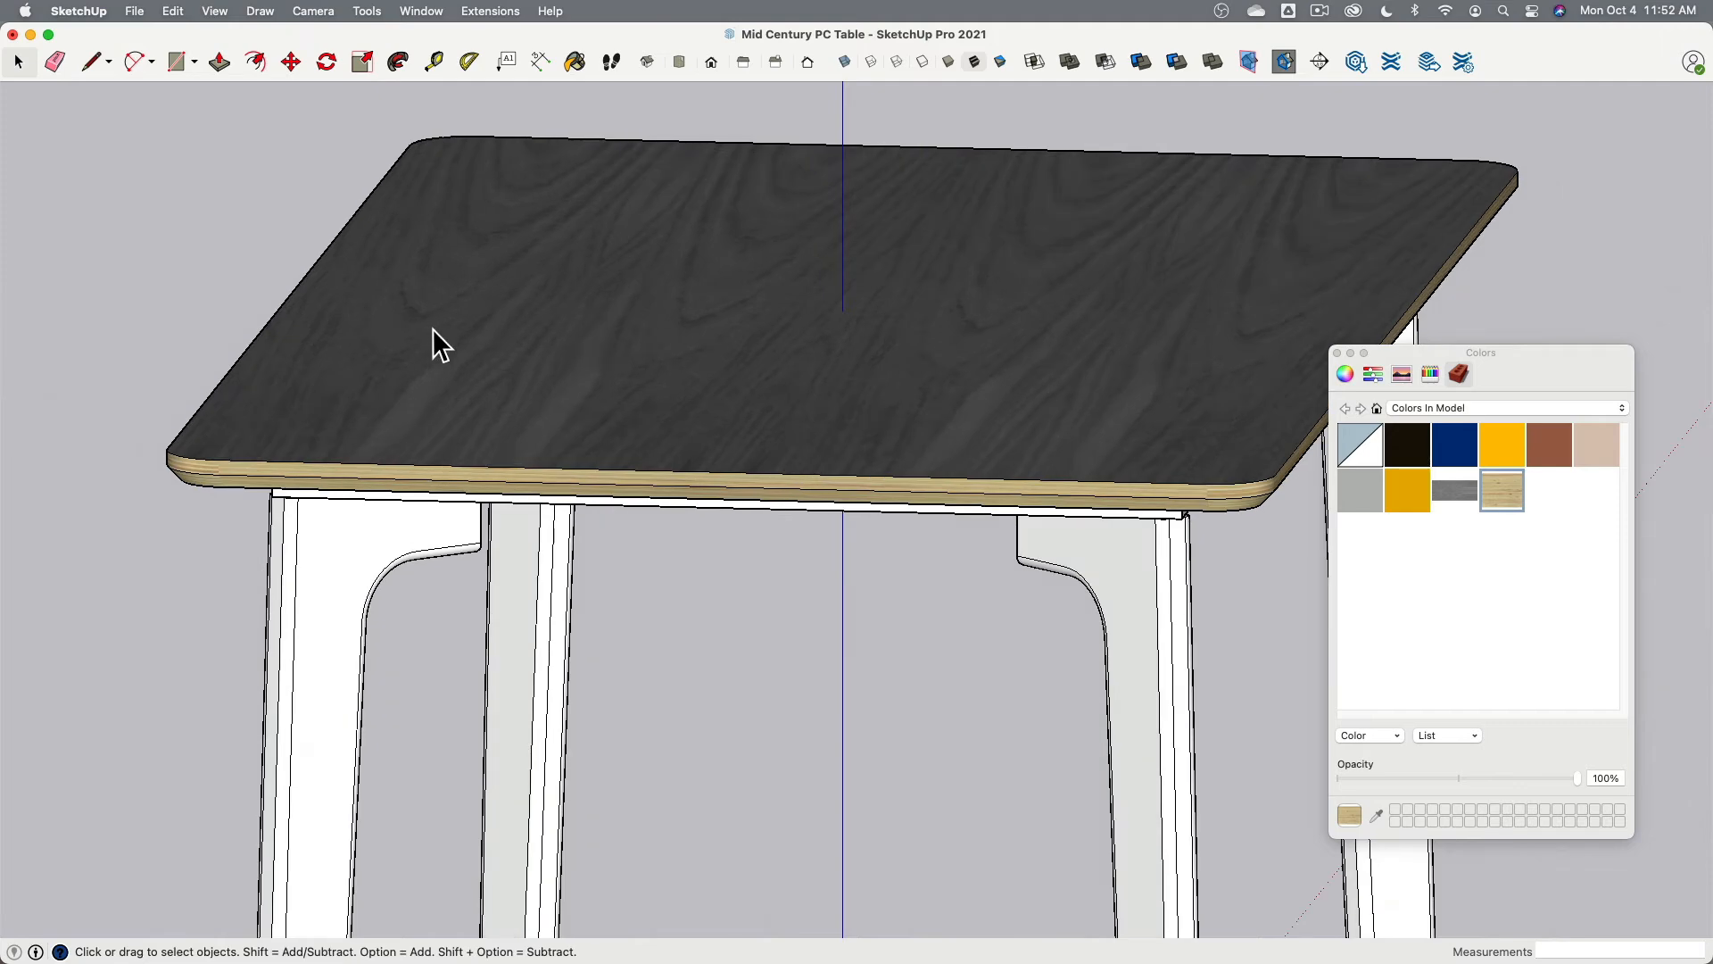
pyautogui.scroll(10, 687, 512)
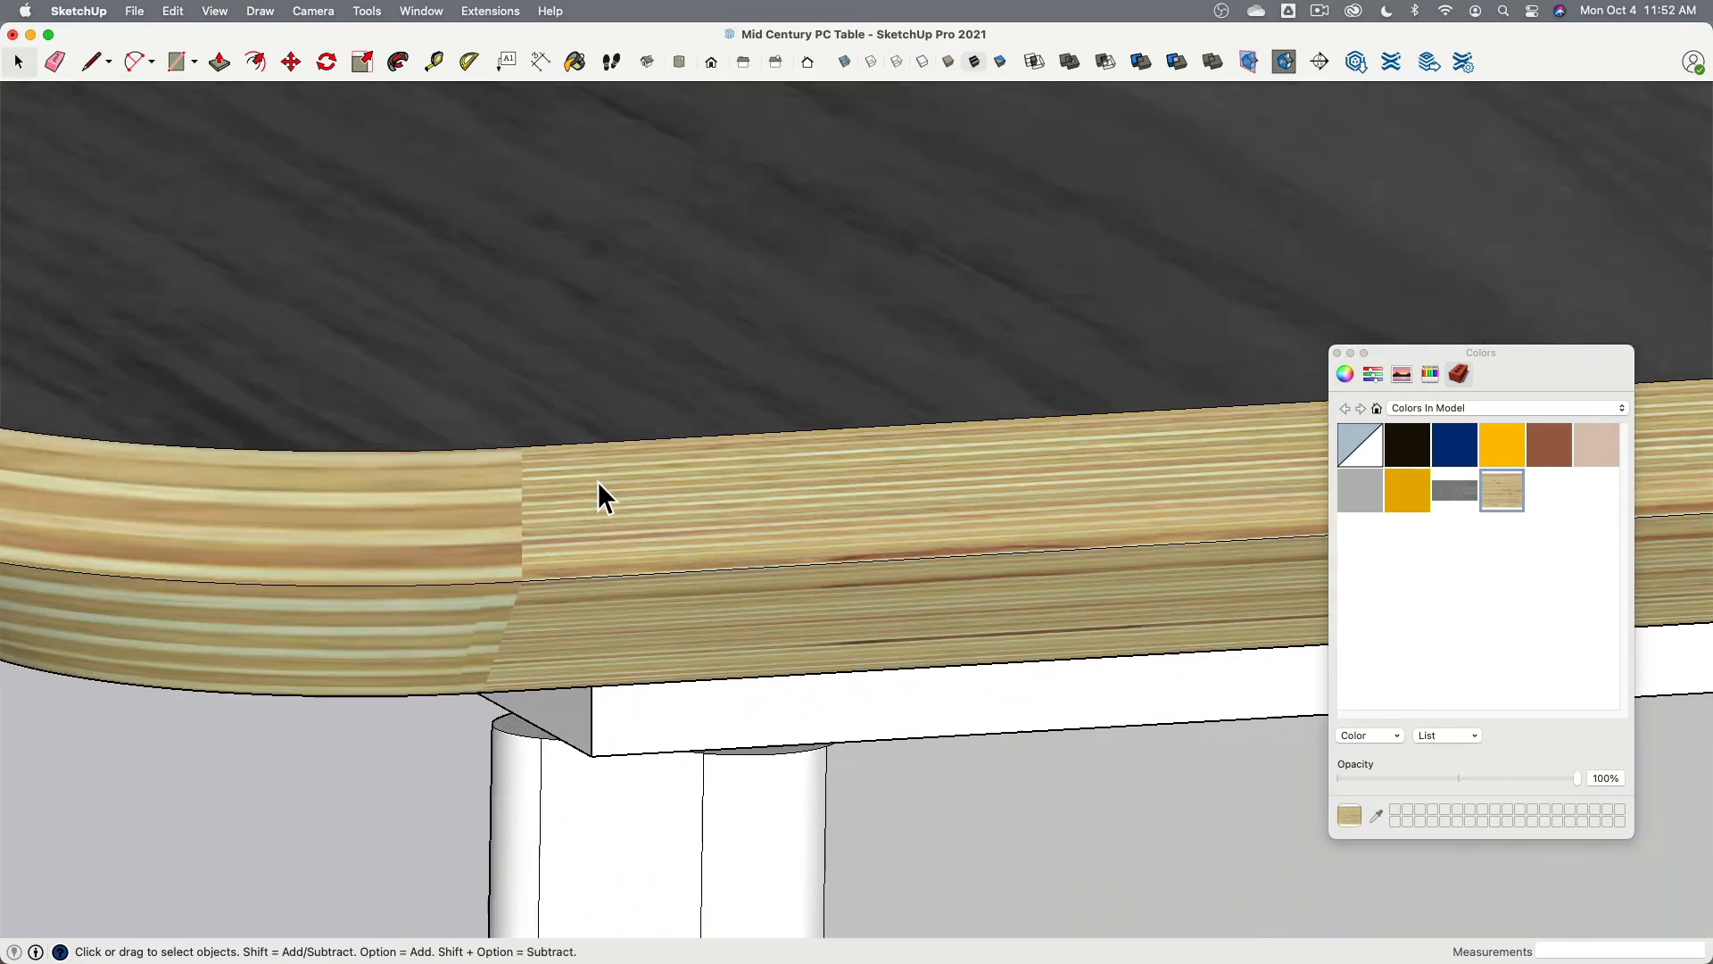
pyautogui.scroll(2, 597, 481)
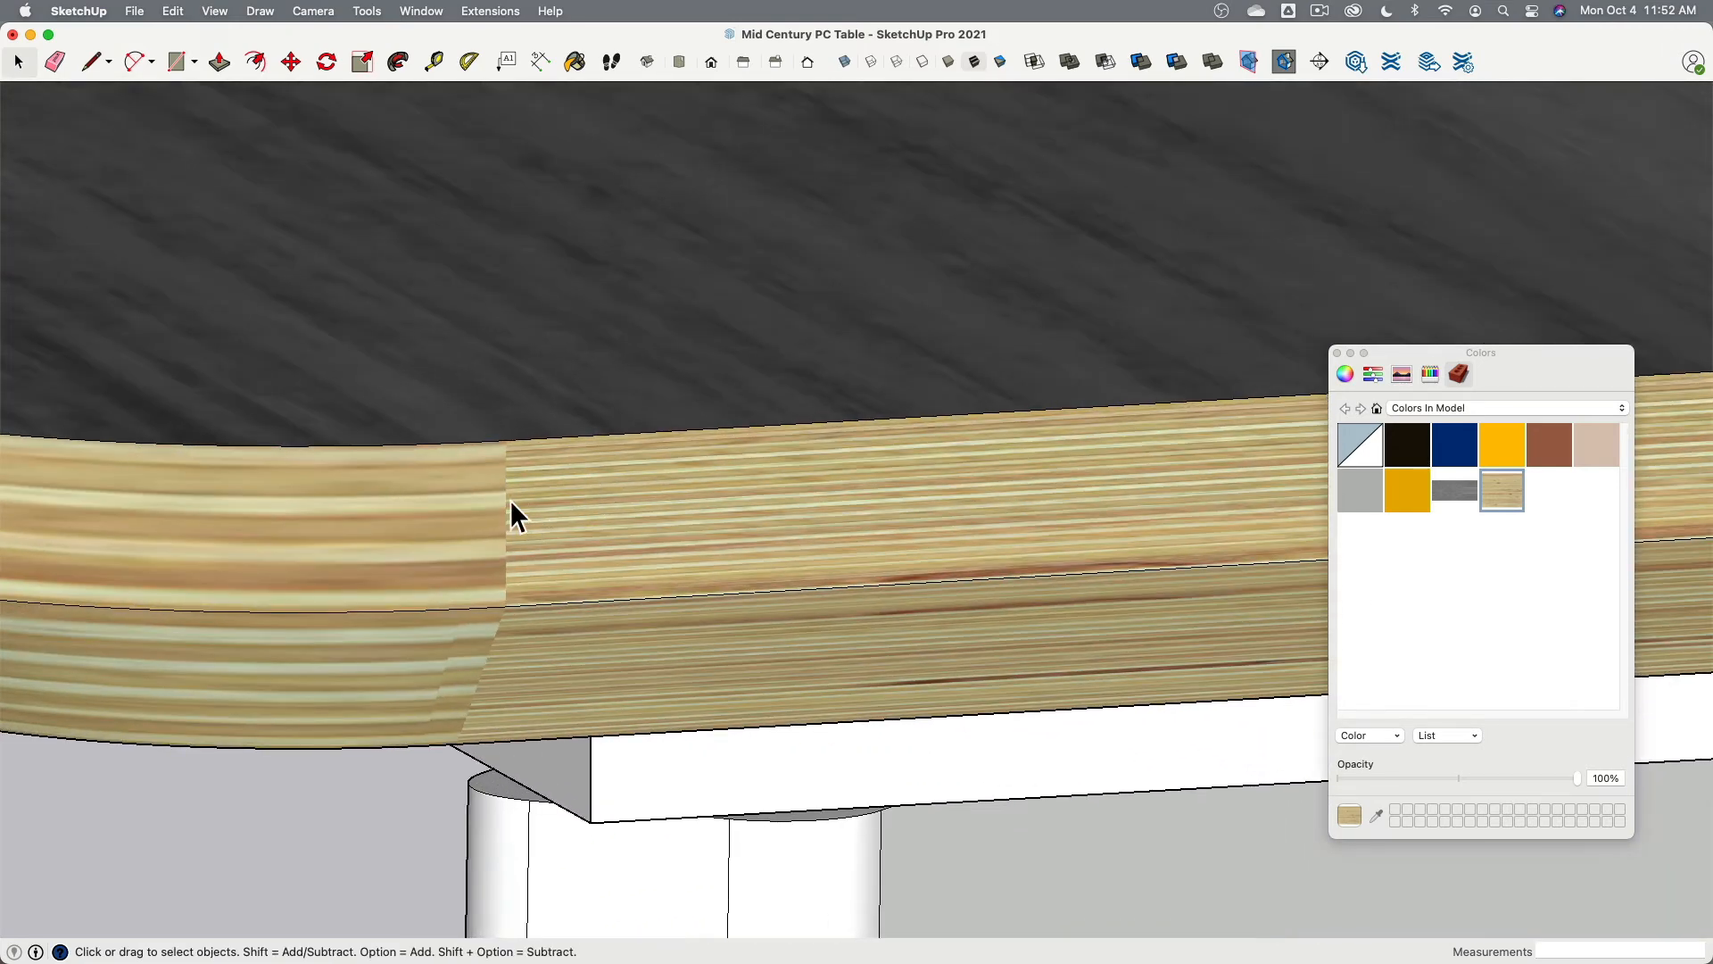
pyautogui.scroll(-4, 607, 575)
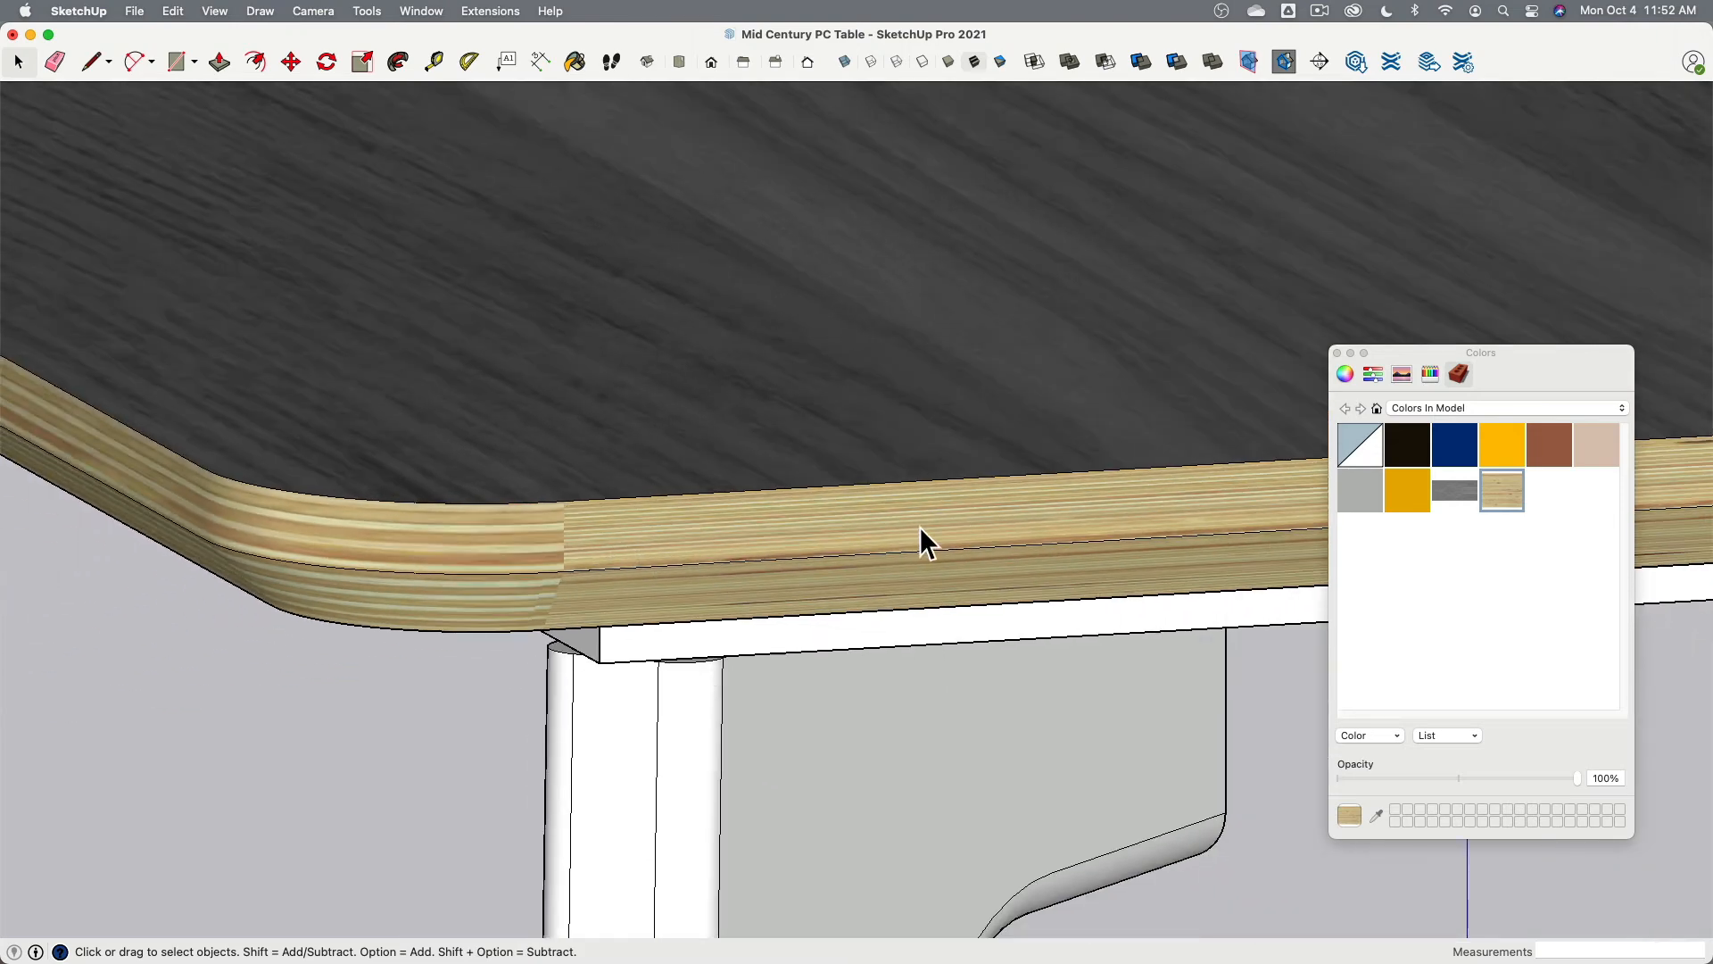
pyautogui.moveTo(919, 526); pyautogui.dragTo(455, 510, button='middle')
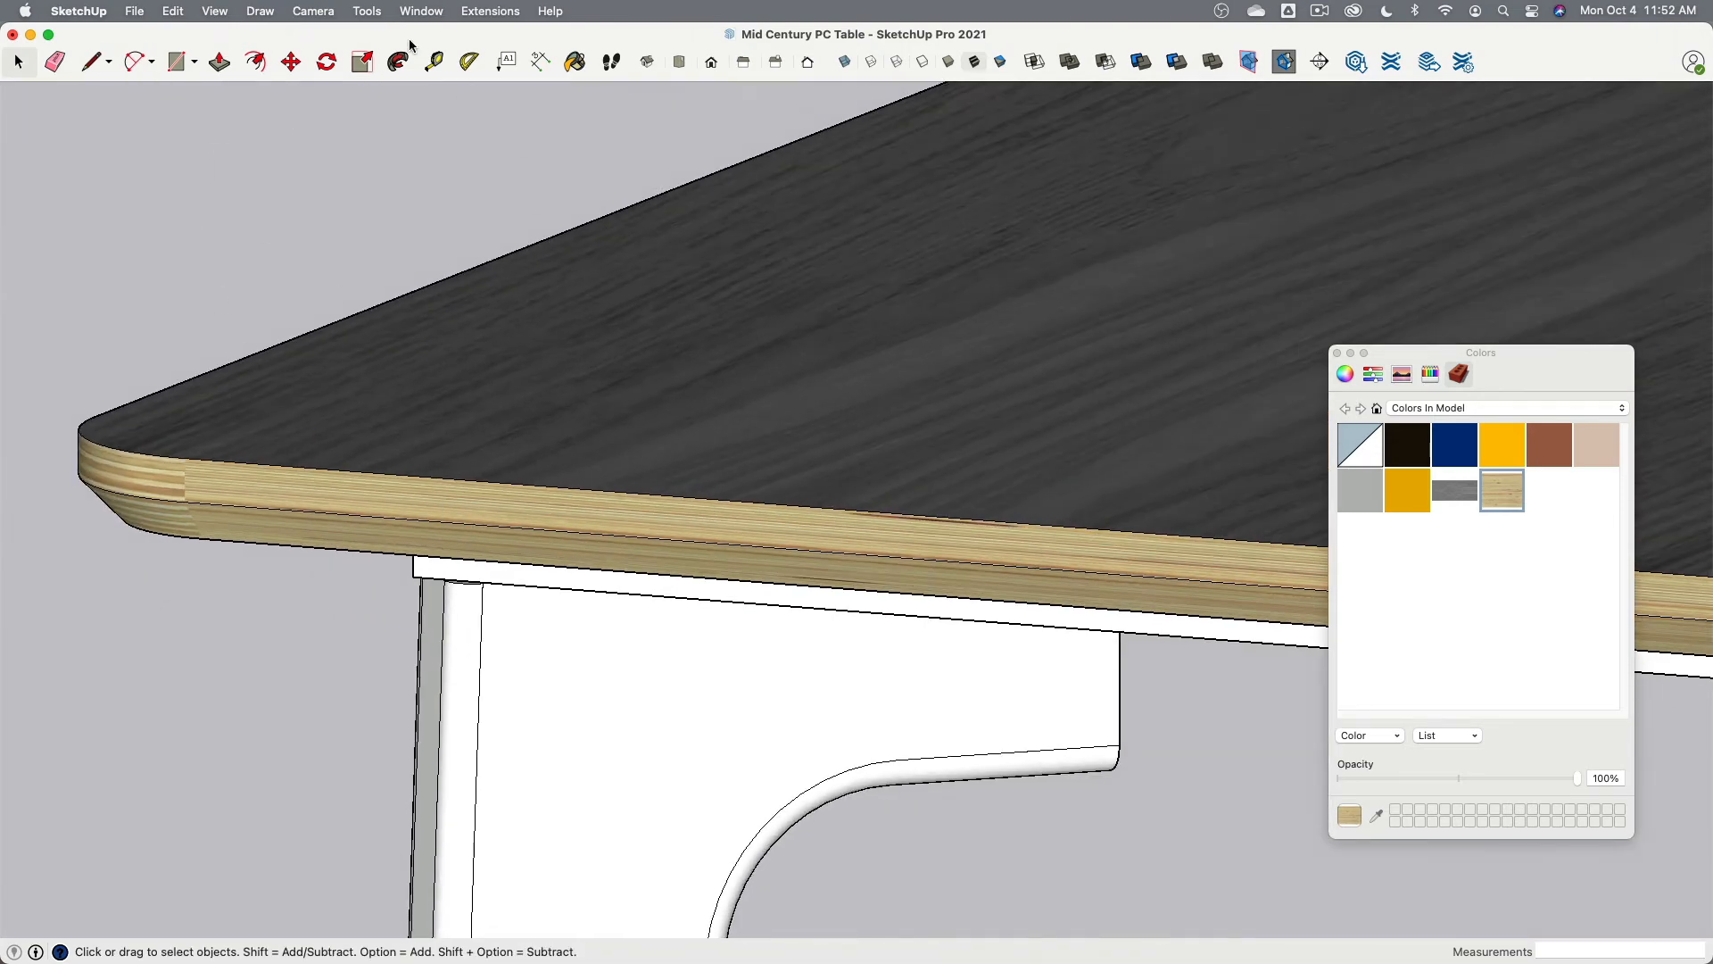
# Step: Try to paint the straight tabletop edge beside the corner seam with Plywood_Layers, using ThruPaint's QuadMesh UV mapping
pyautogui.click(372, 18)
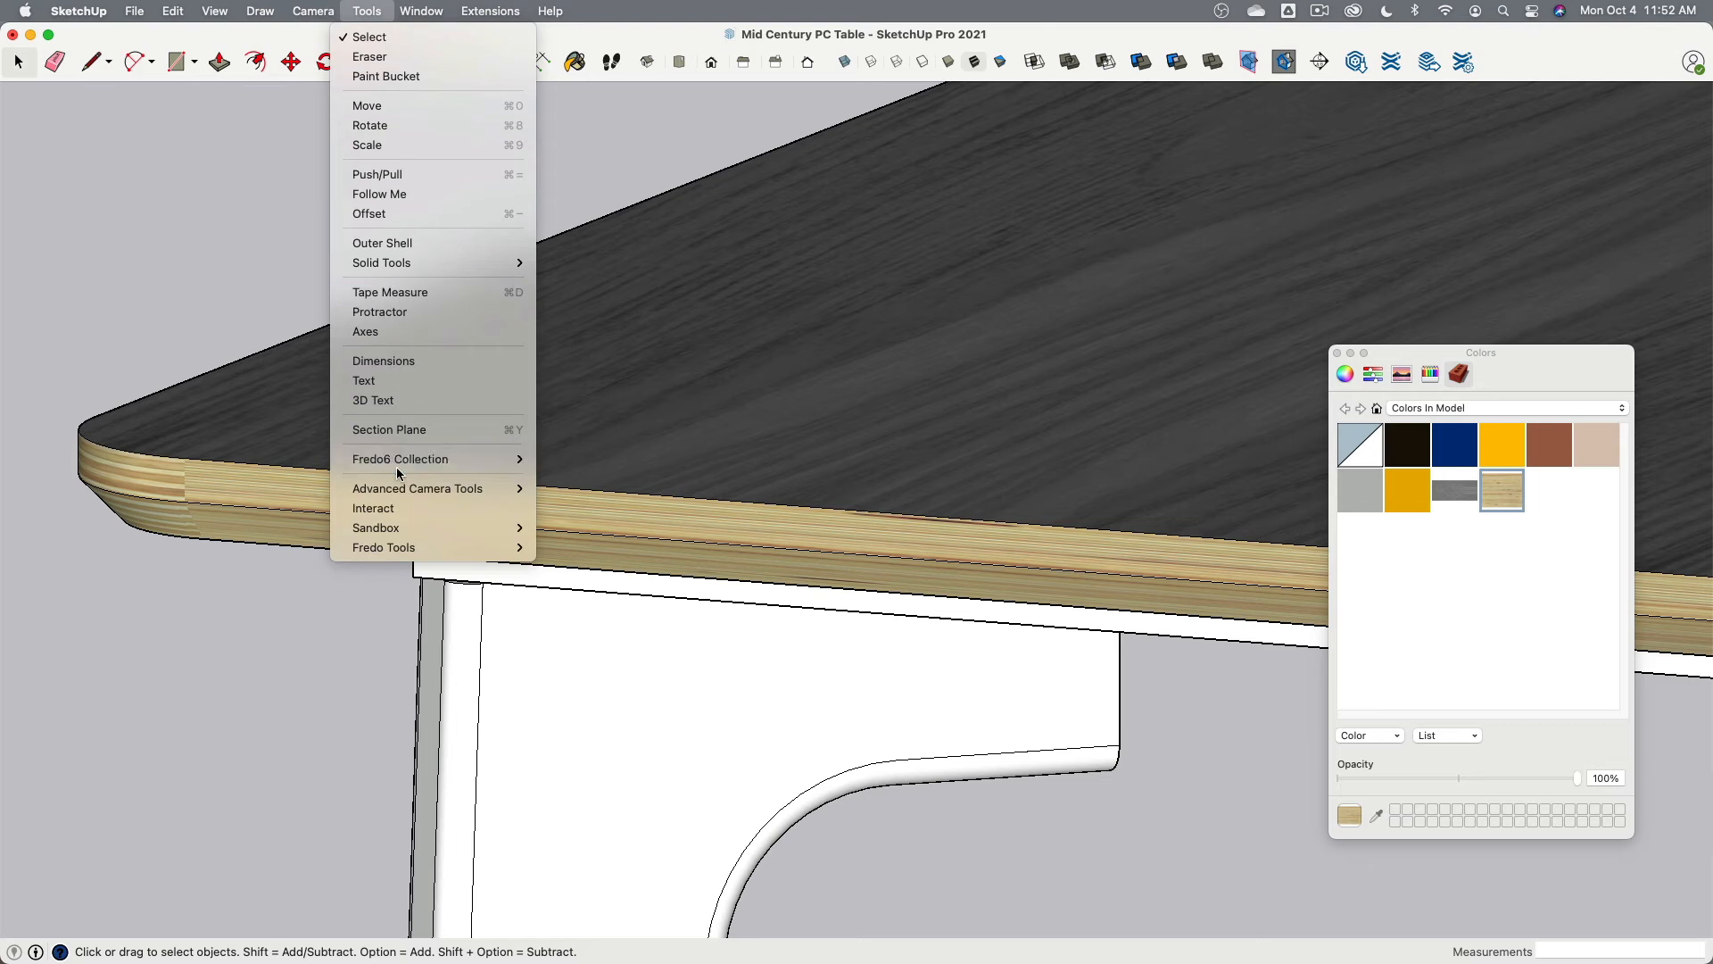
pyautogui.moveTo(405, 458)
pyautogui.moveTo(393, 548)
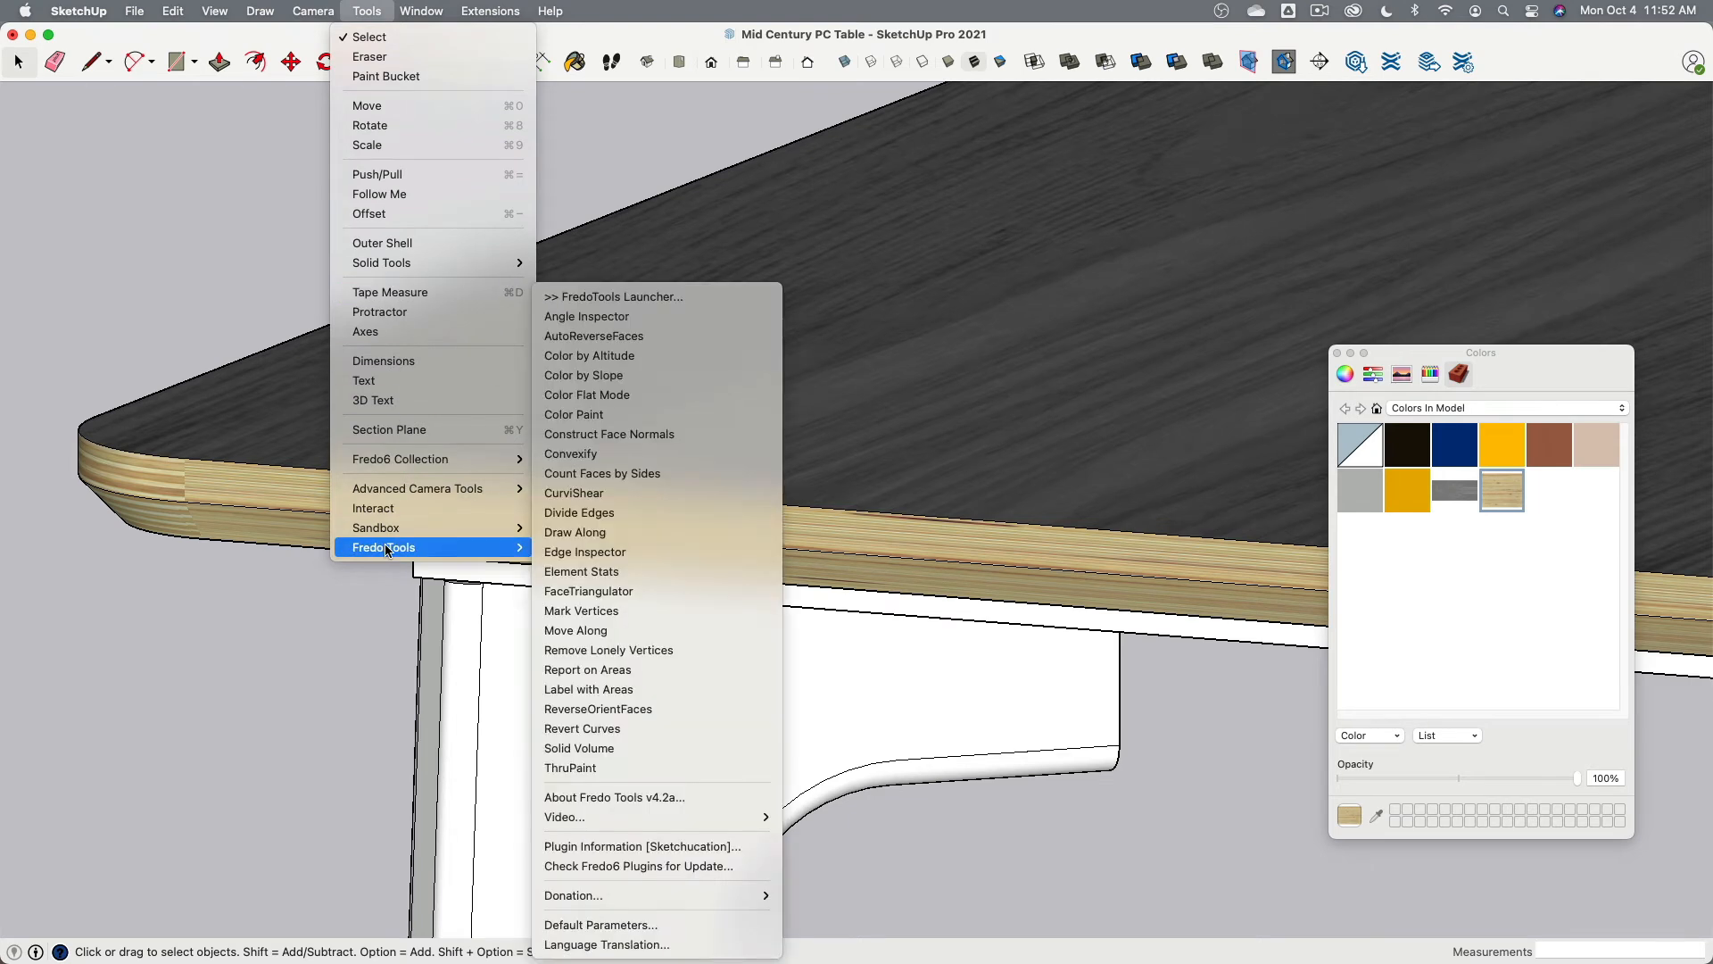
pyautogui.click(676, 768)
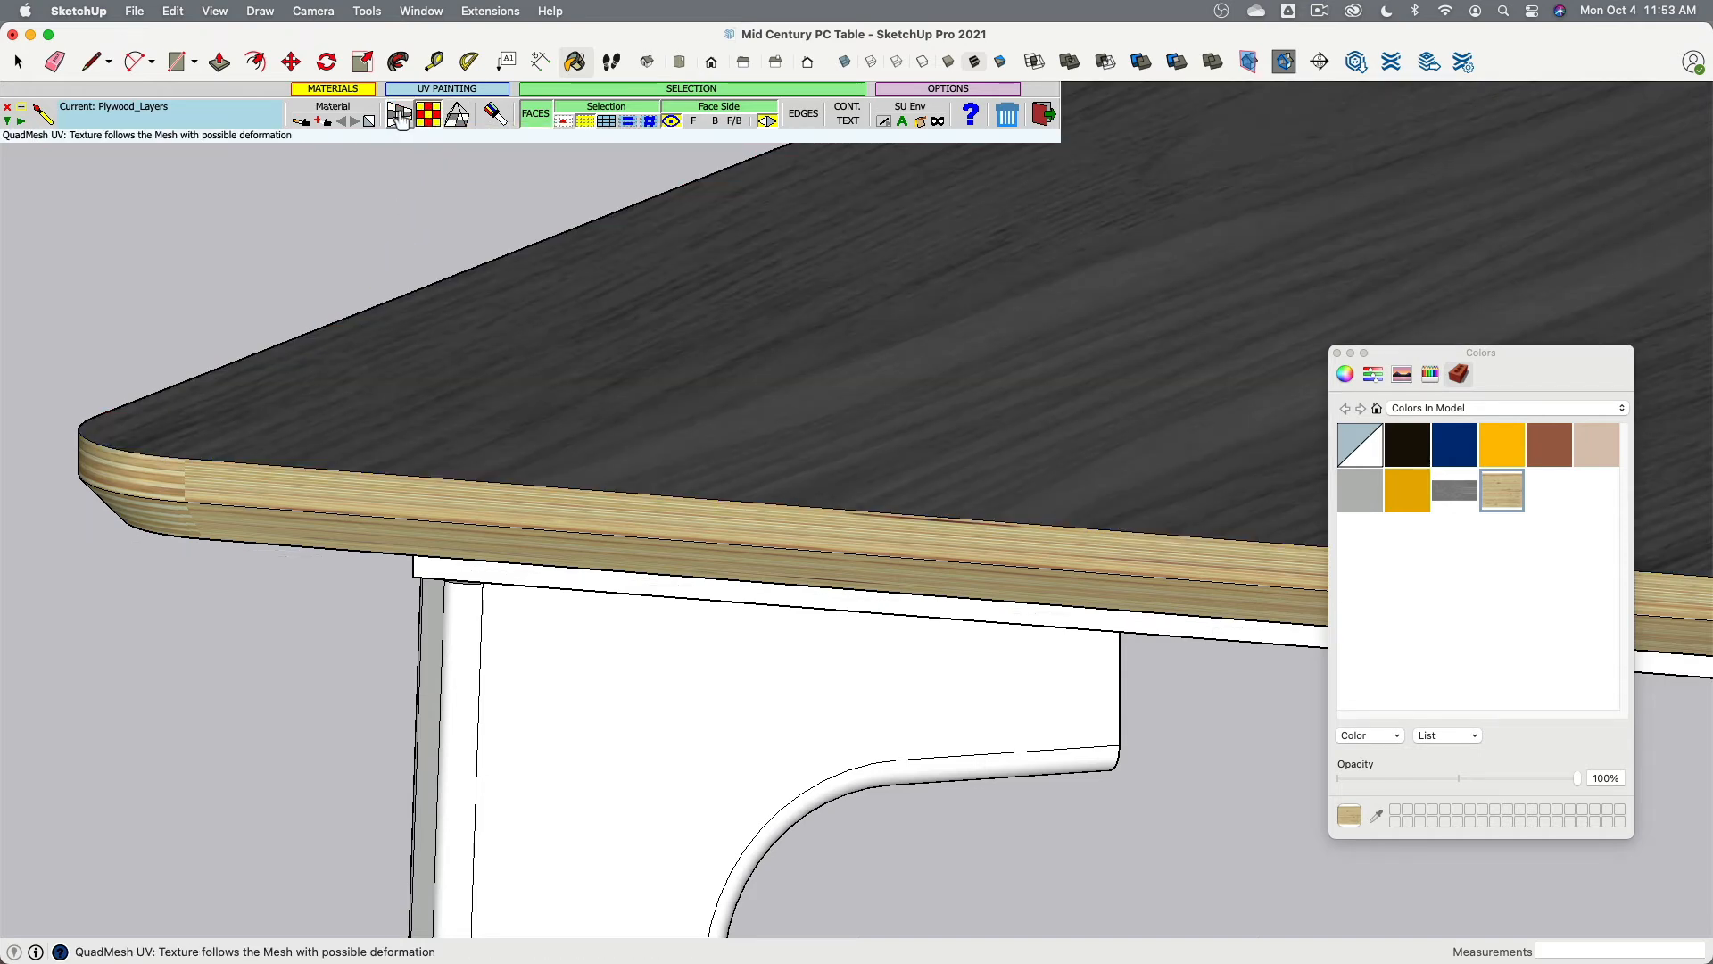
pyautogui.click(399, 115)
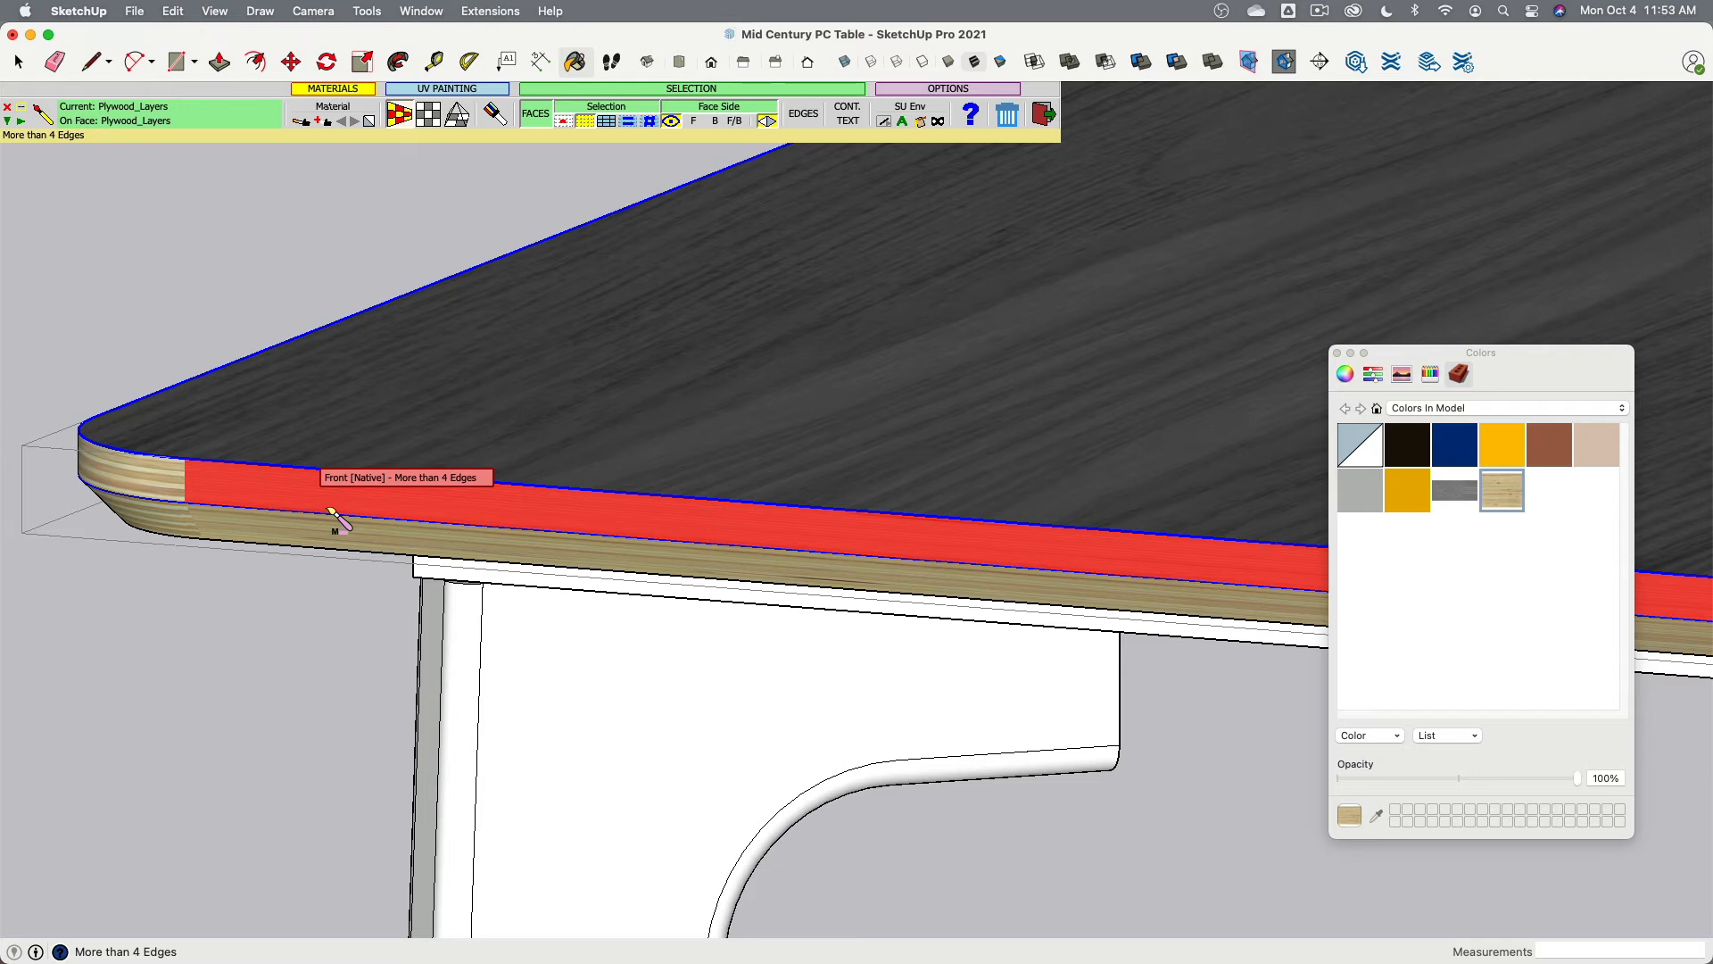
pyautogui.click(183, 486)
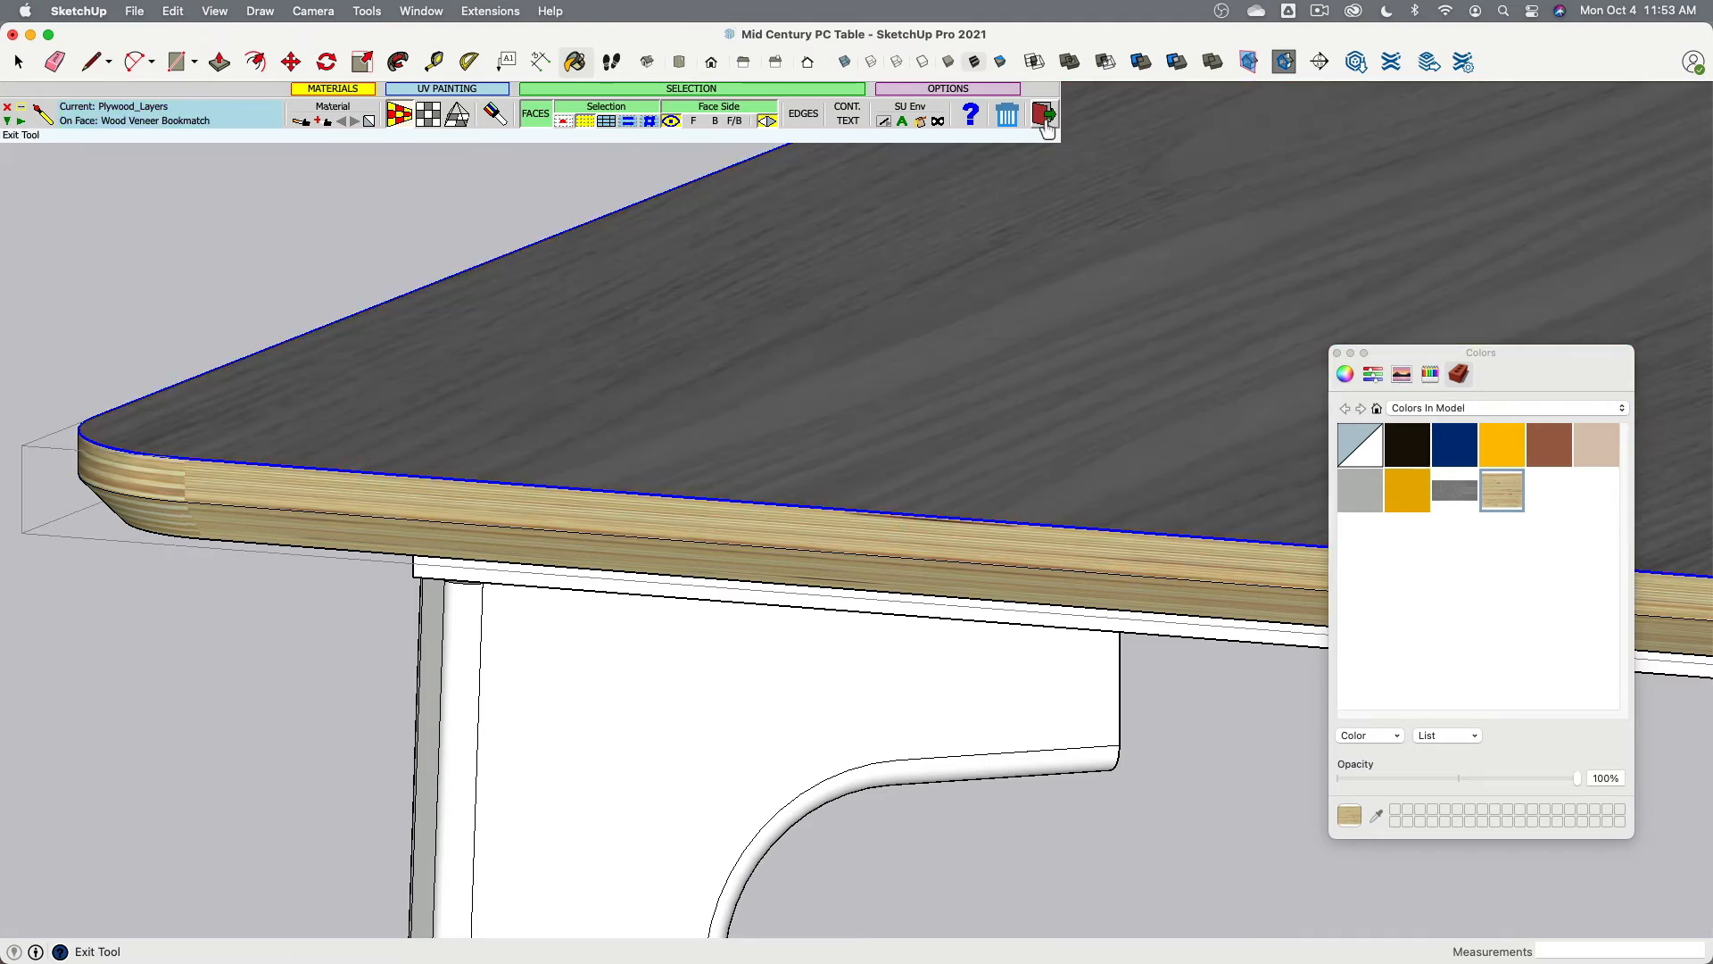
# Step: Leave ThruPaint, open the tabletop group for editing and select the upper edge line of its straight side
pyautogui.press('space')
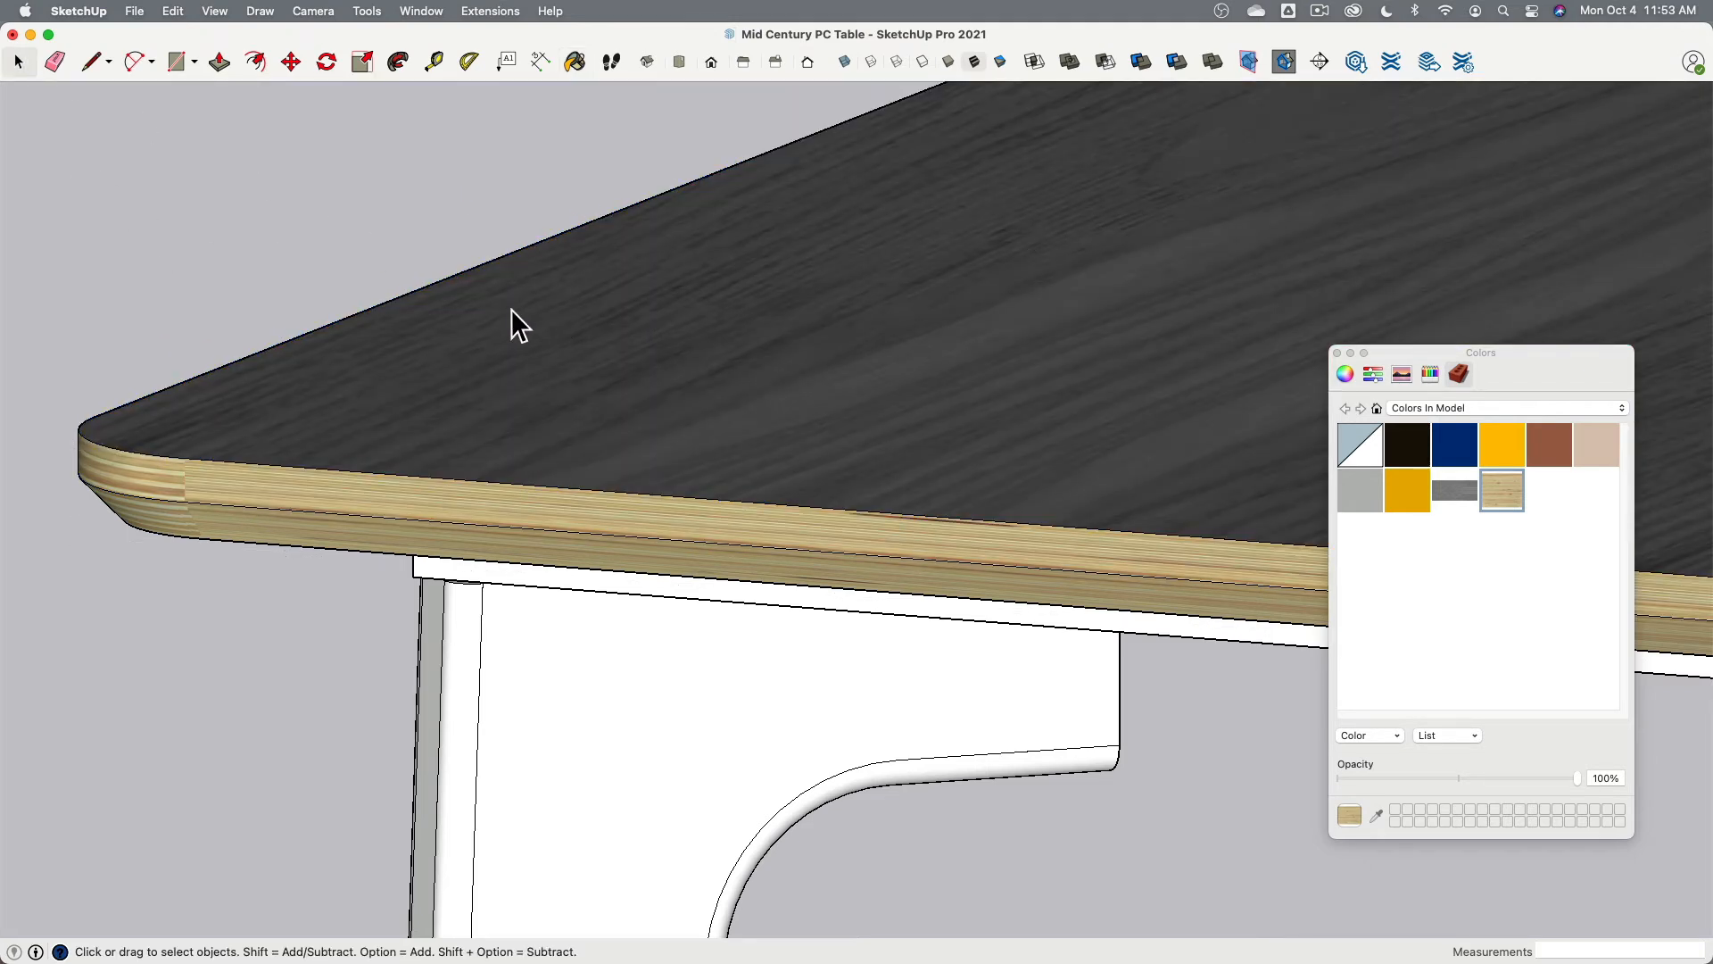
pyautogui.click(807, 455)
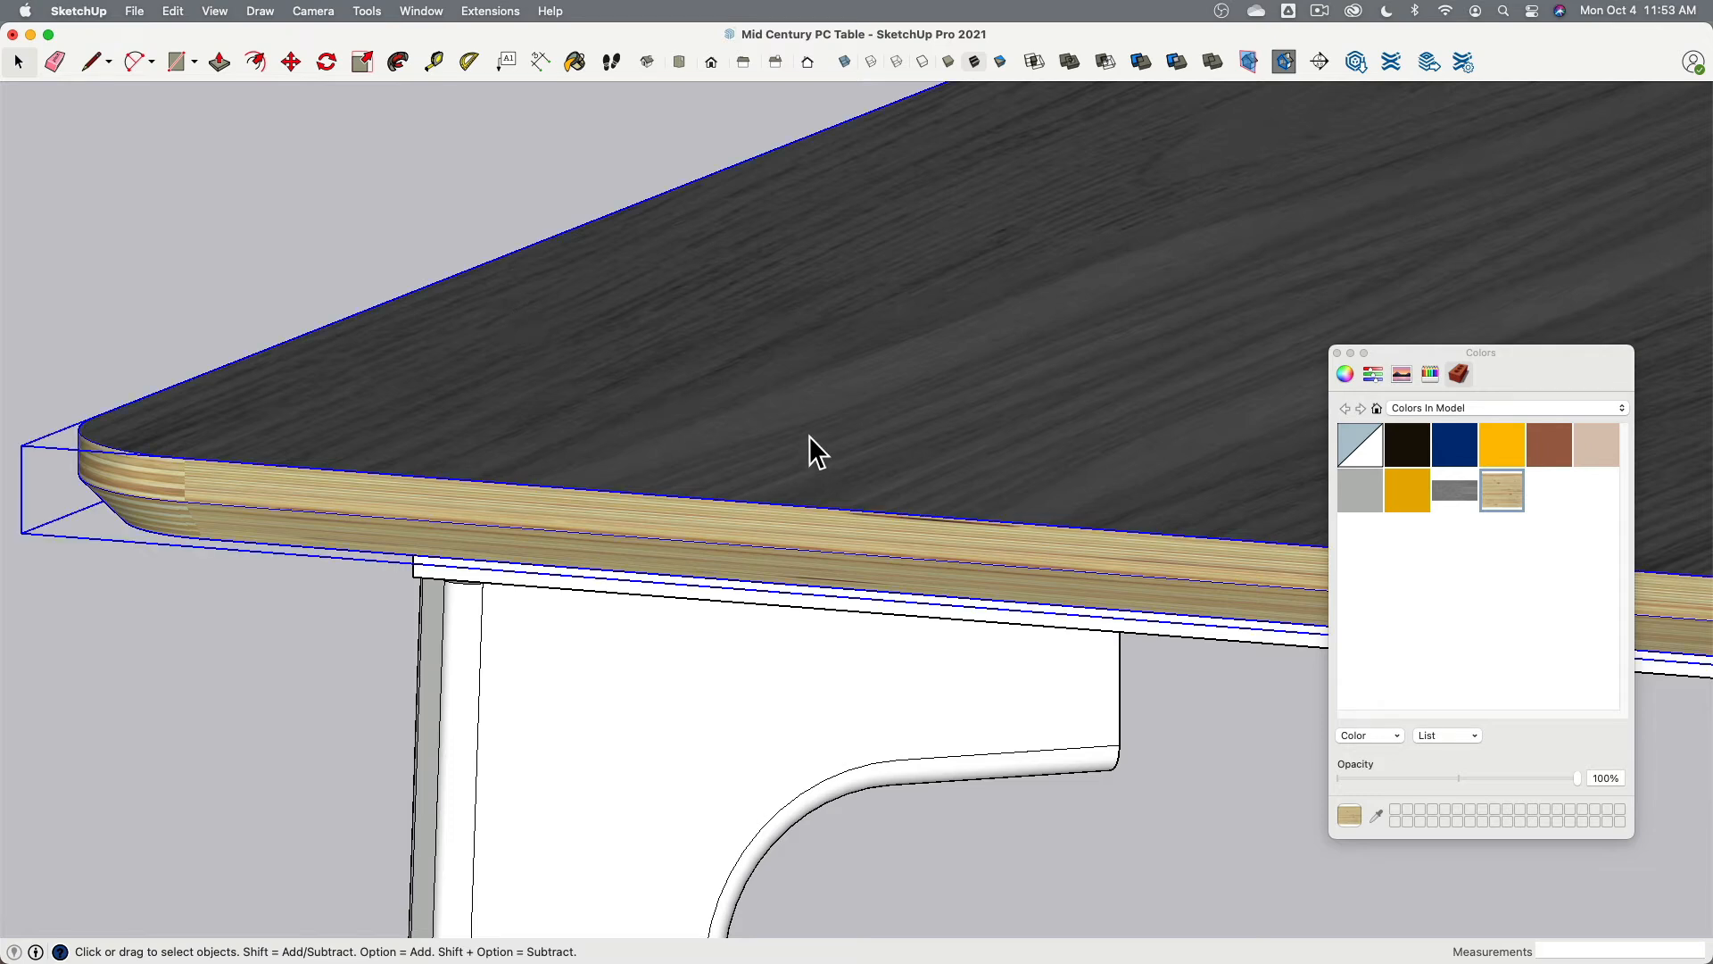
pyautogui.doubleClick(809, 436)
pyautogui.scroll(-3, 809, 436)
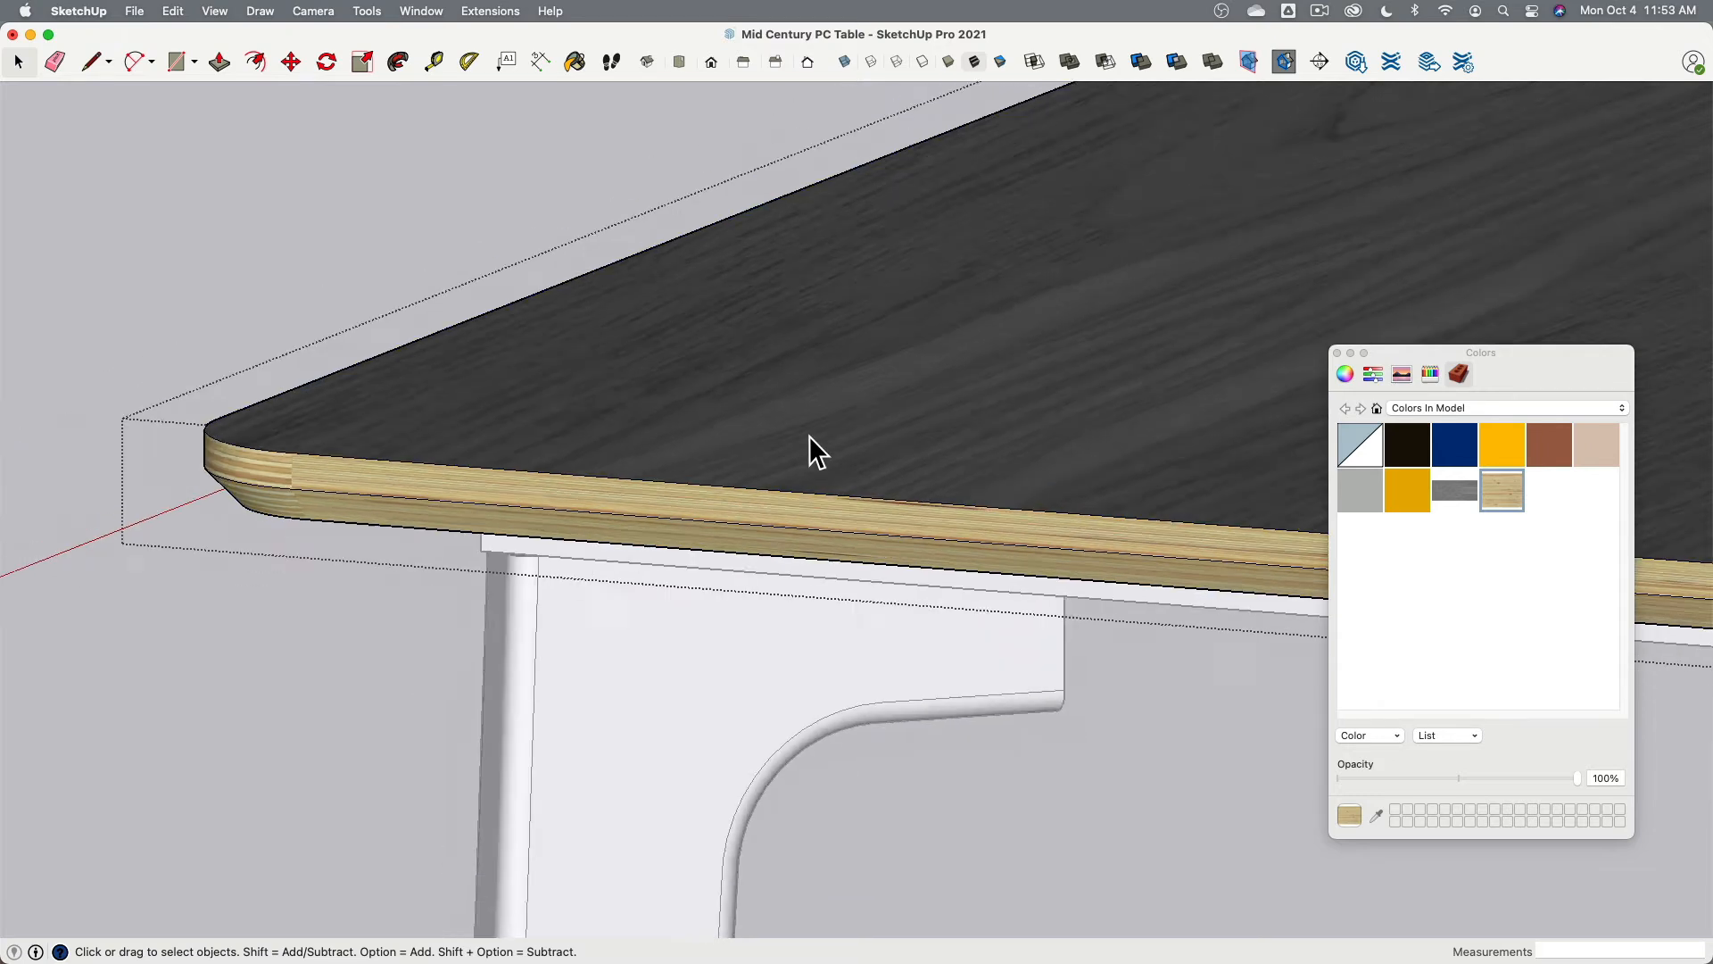
pyautogui.click(784, 487)
pyautogui.moveTo(795, 509); pyautogui.dragTo(798, 422, button='middle')
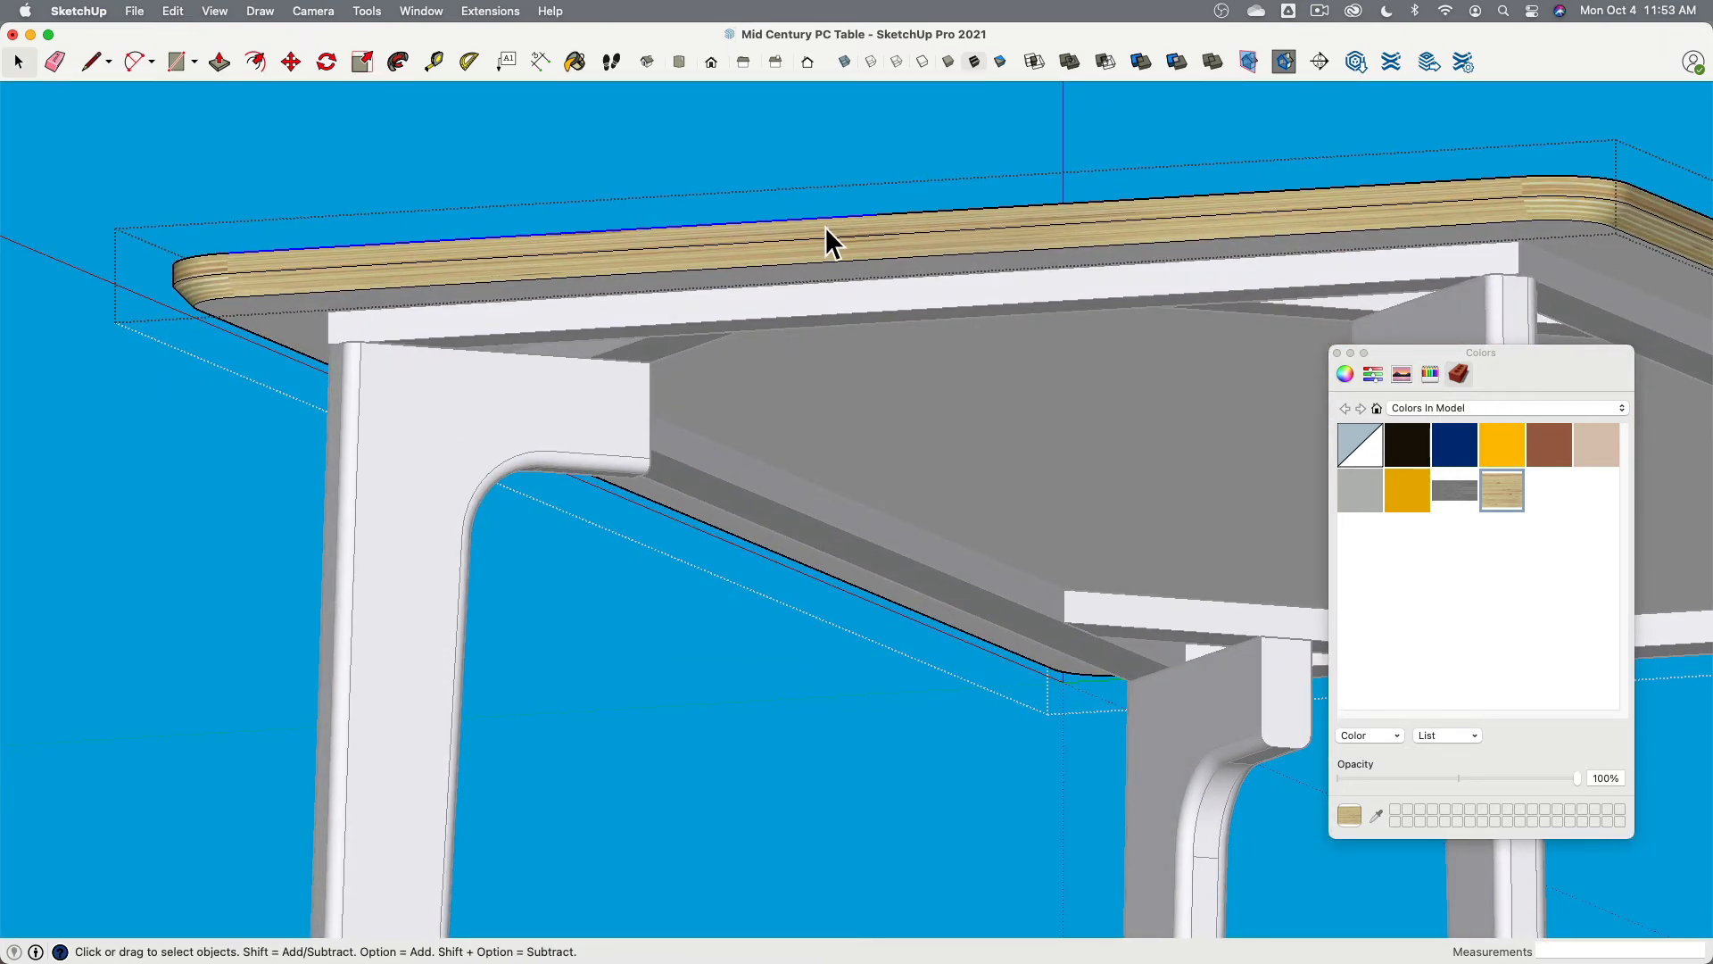
# Step: Examine the tabletop's edge segments in Wireframe face style for splits, and restore Shaded With Textures
pyautogui.click(214, 12)
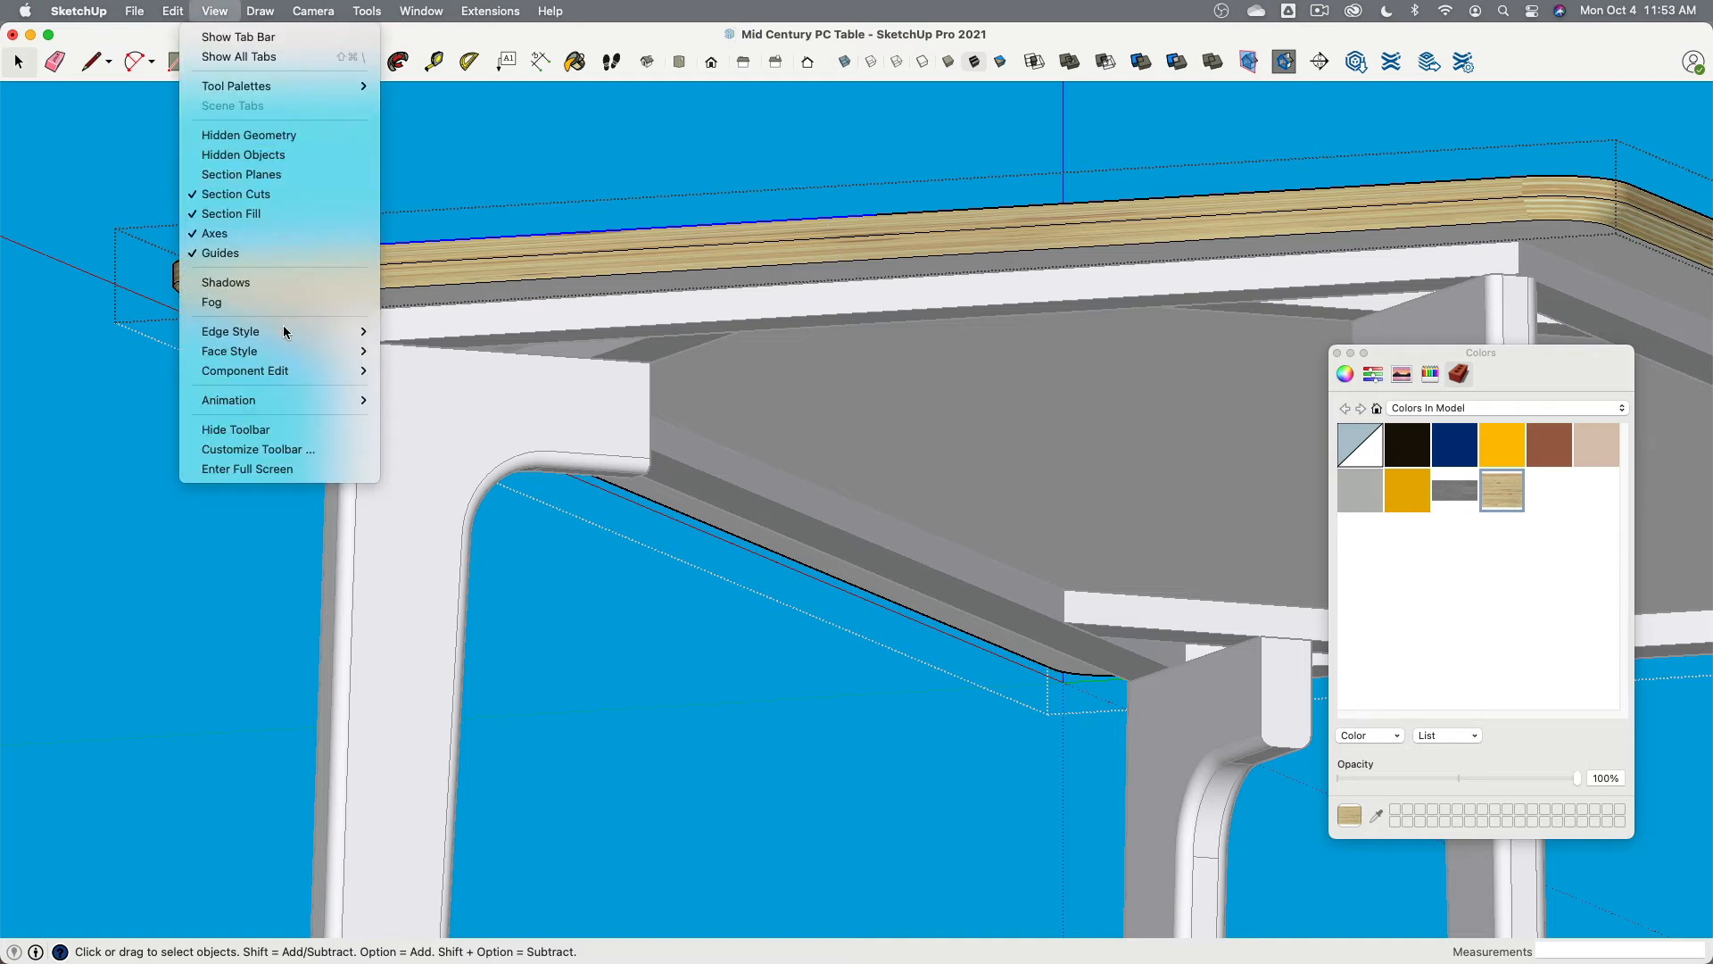
pyautogui.moveTo(286, 335)
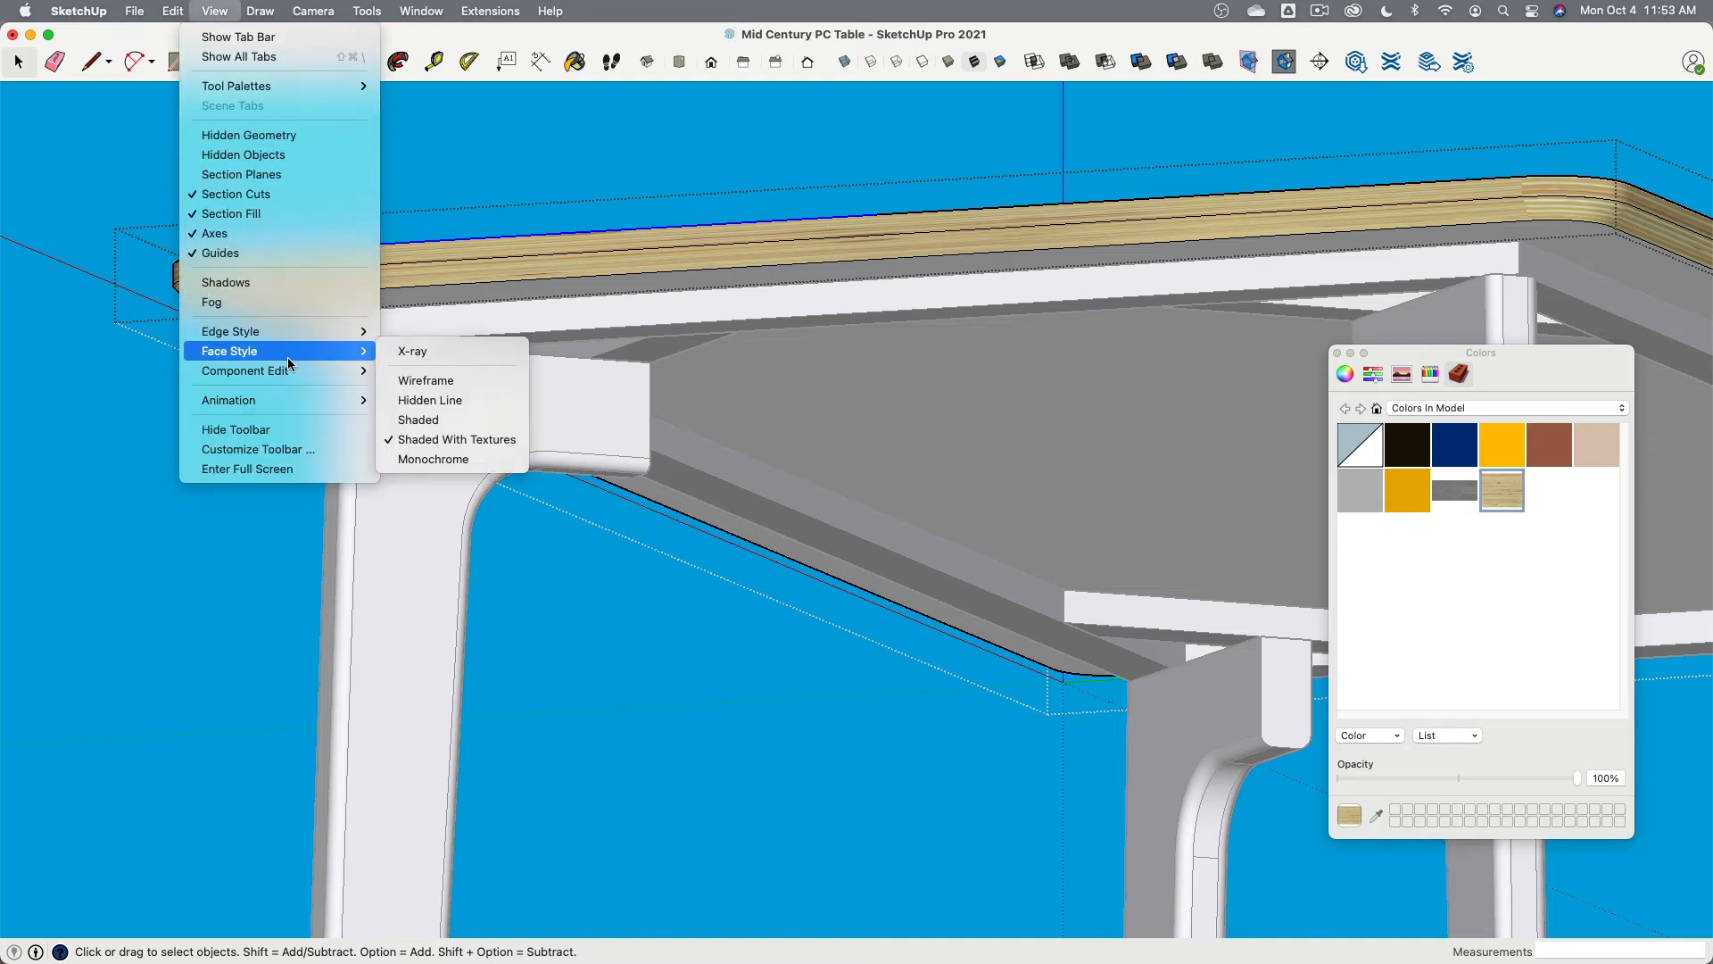
pyautogui.click(456, 384)
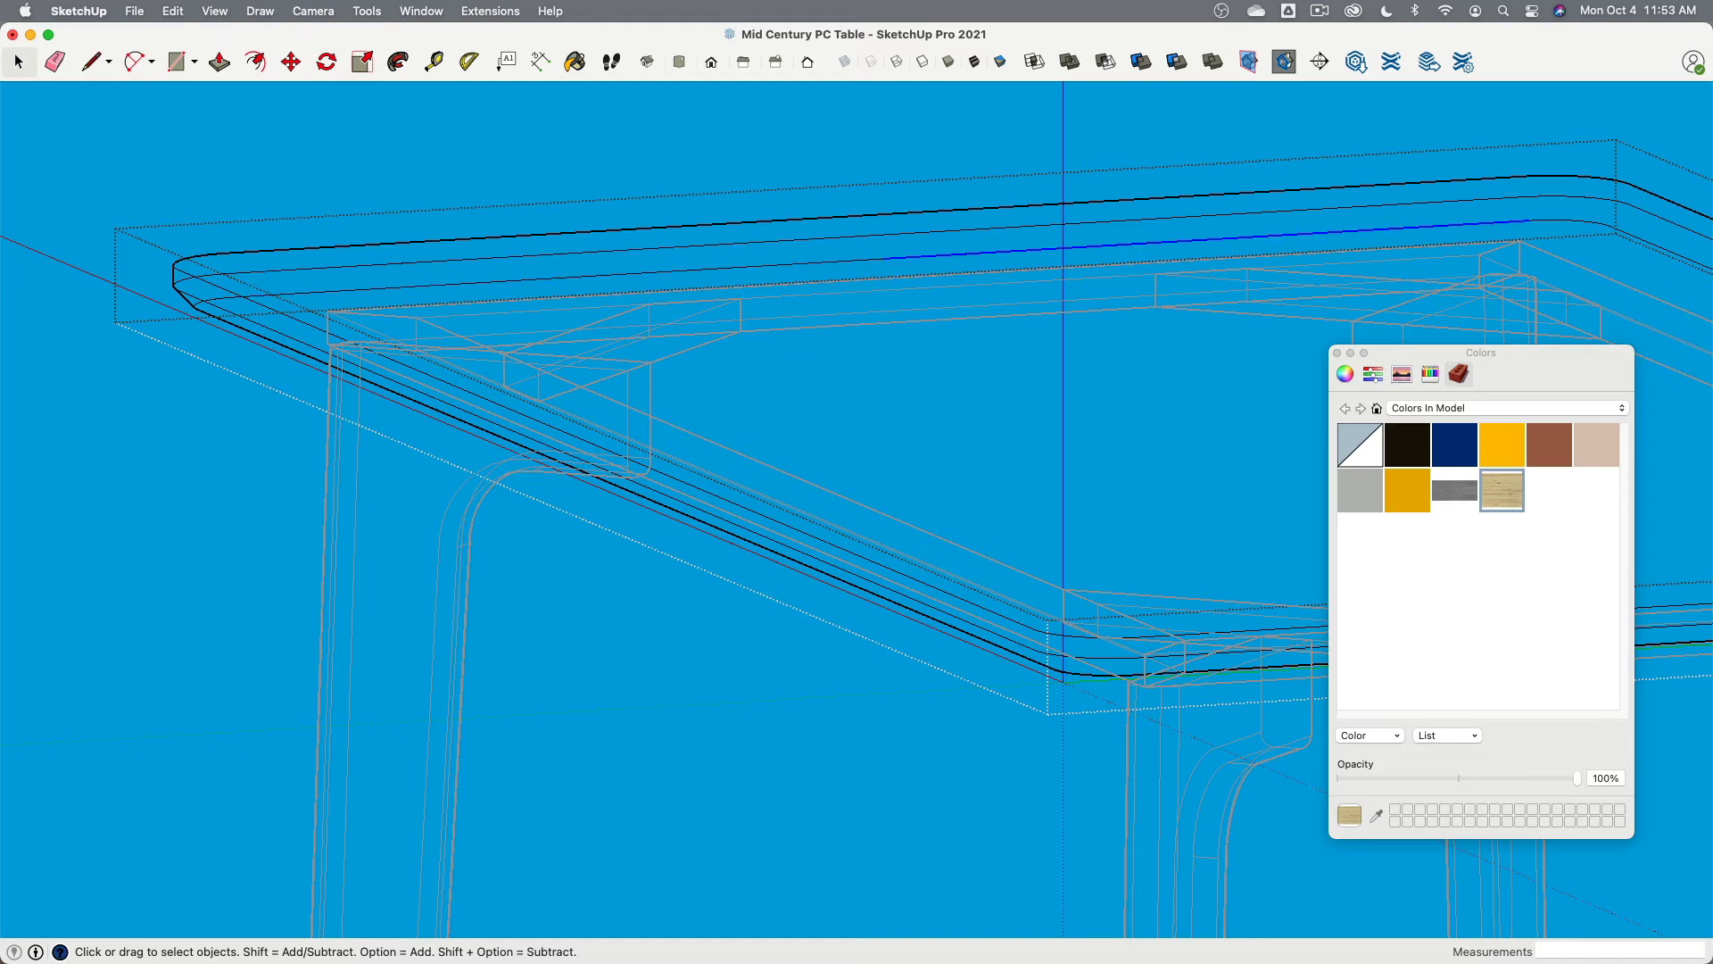
pyautogui.moveTo(1338, 233); pyautogui.dragTo(1186, 259, button='middle')
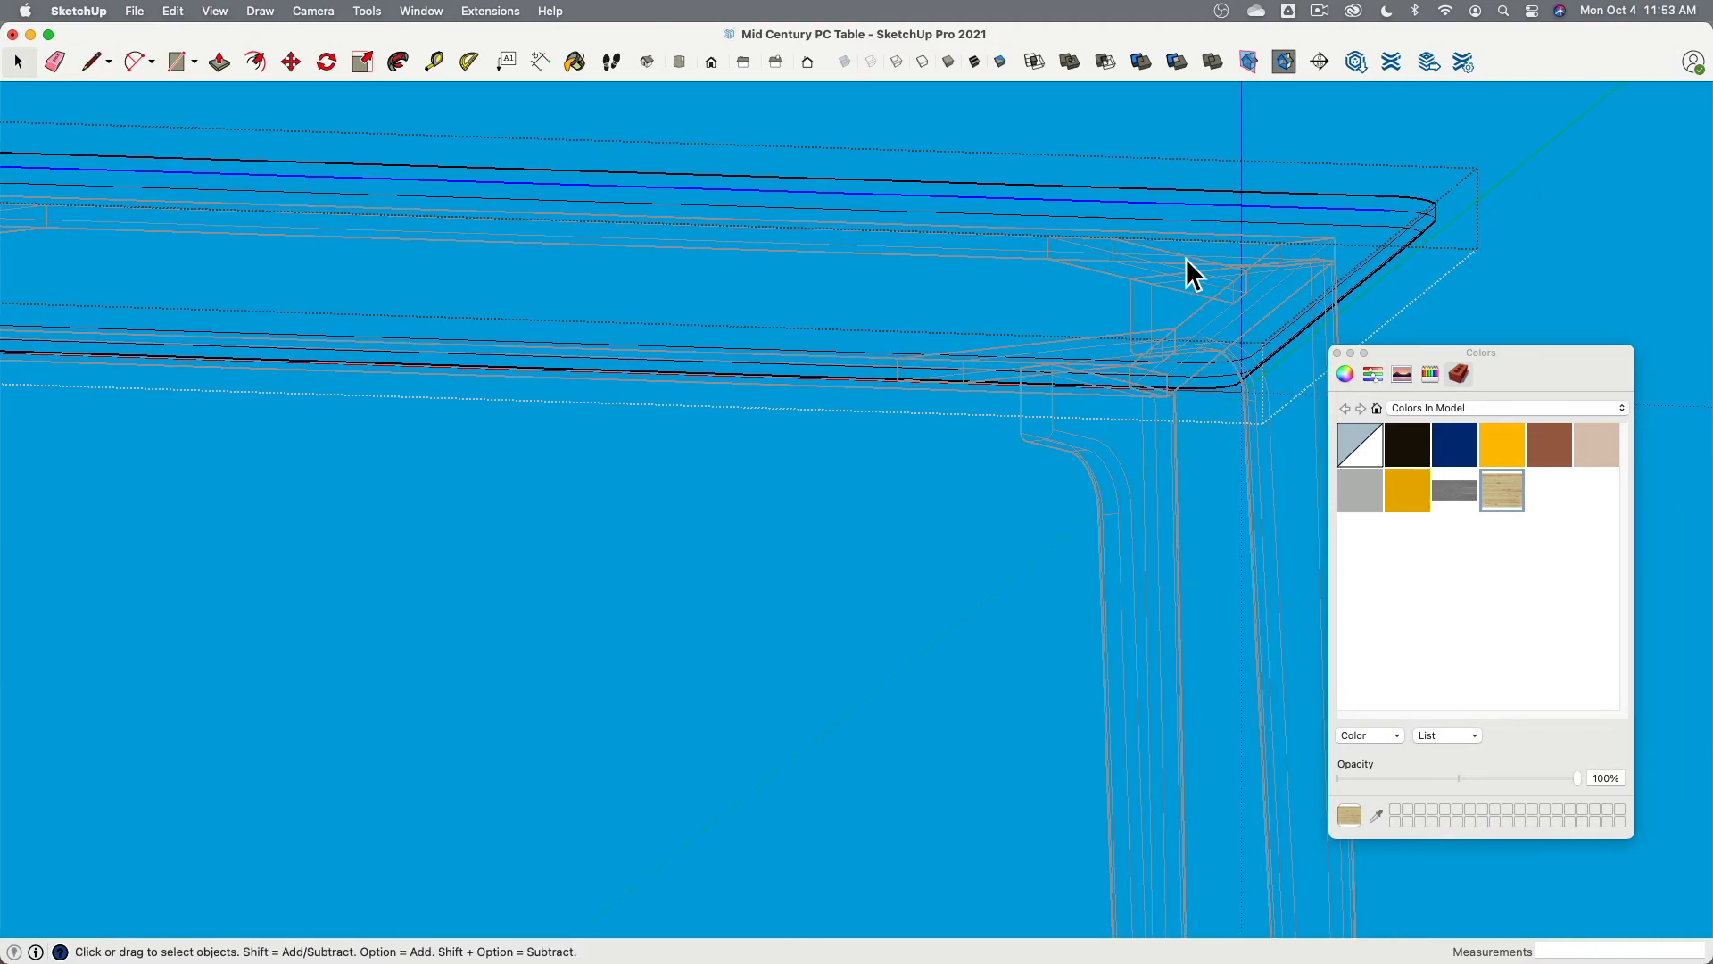
pyautogui.moveTo(704, 291); pyautogui.dragTo(332, 357, button='middle')
pyautogui.scroll(10, 668, 485)
pyautogui.click(333, 355)
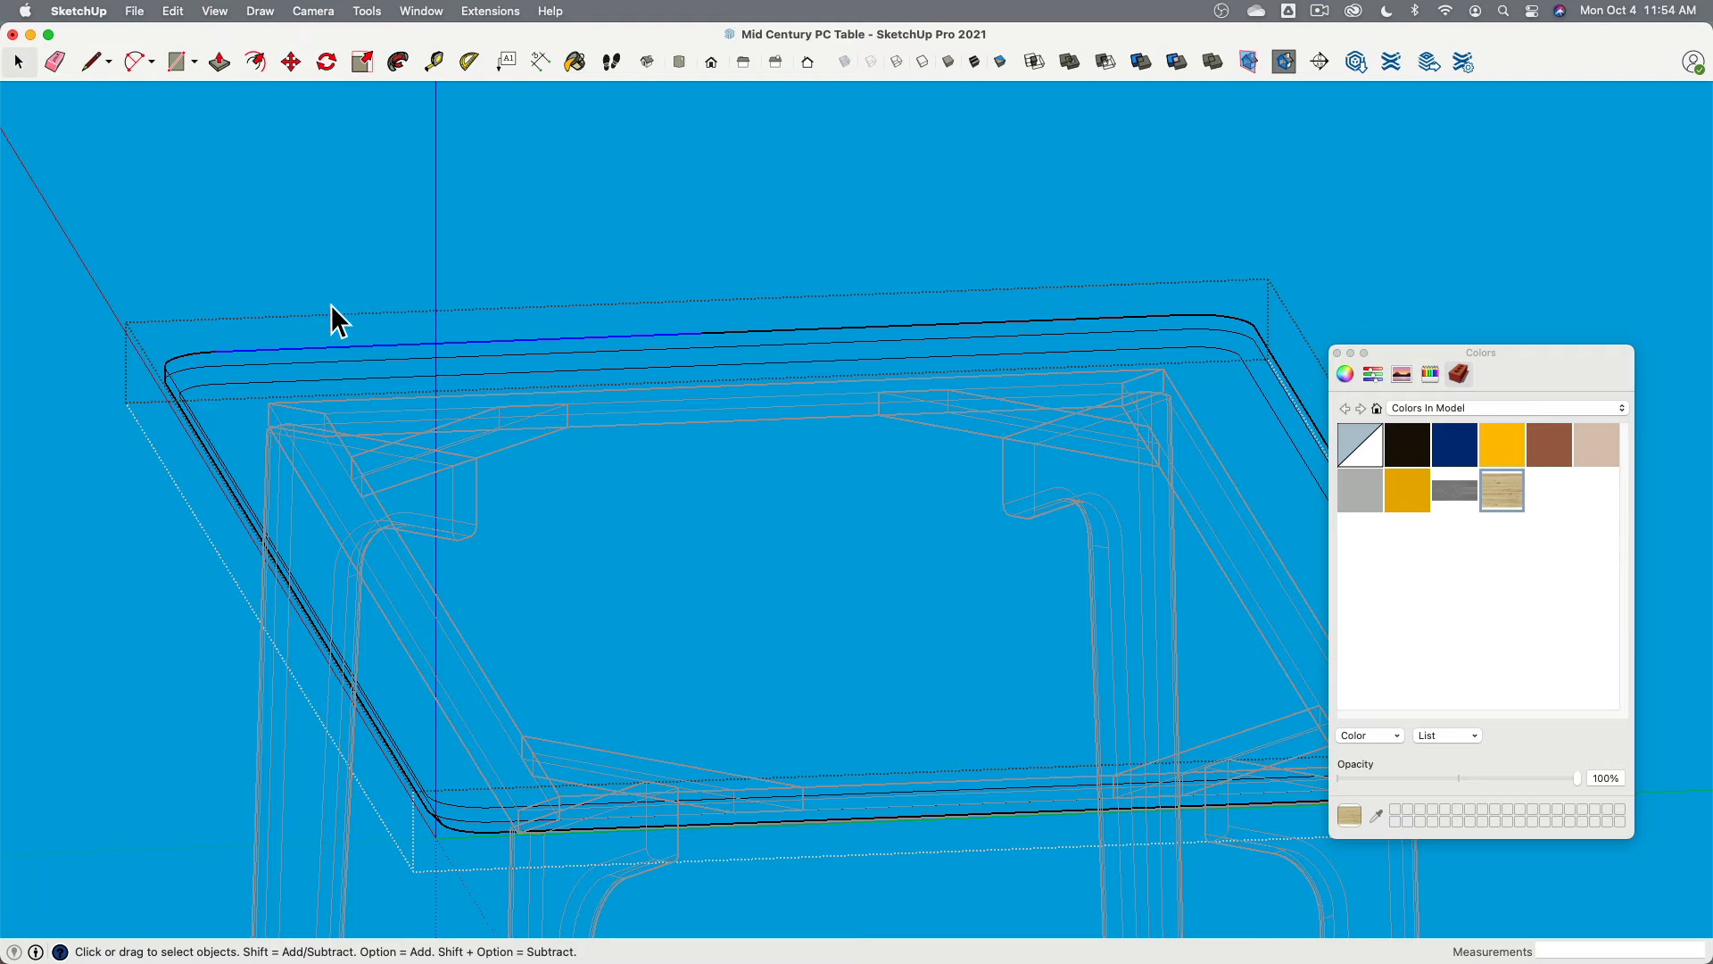
pyautogui.click(204, 11)
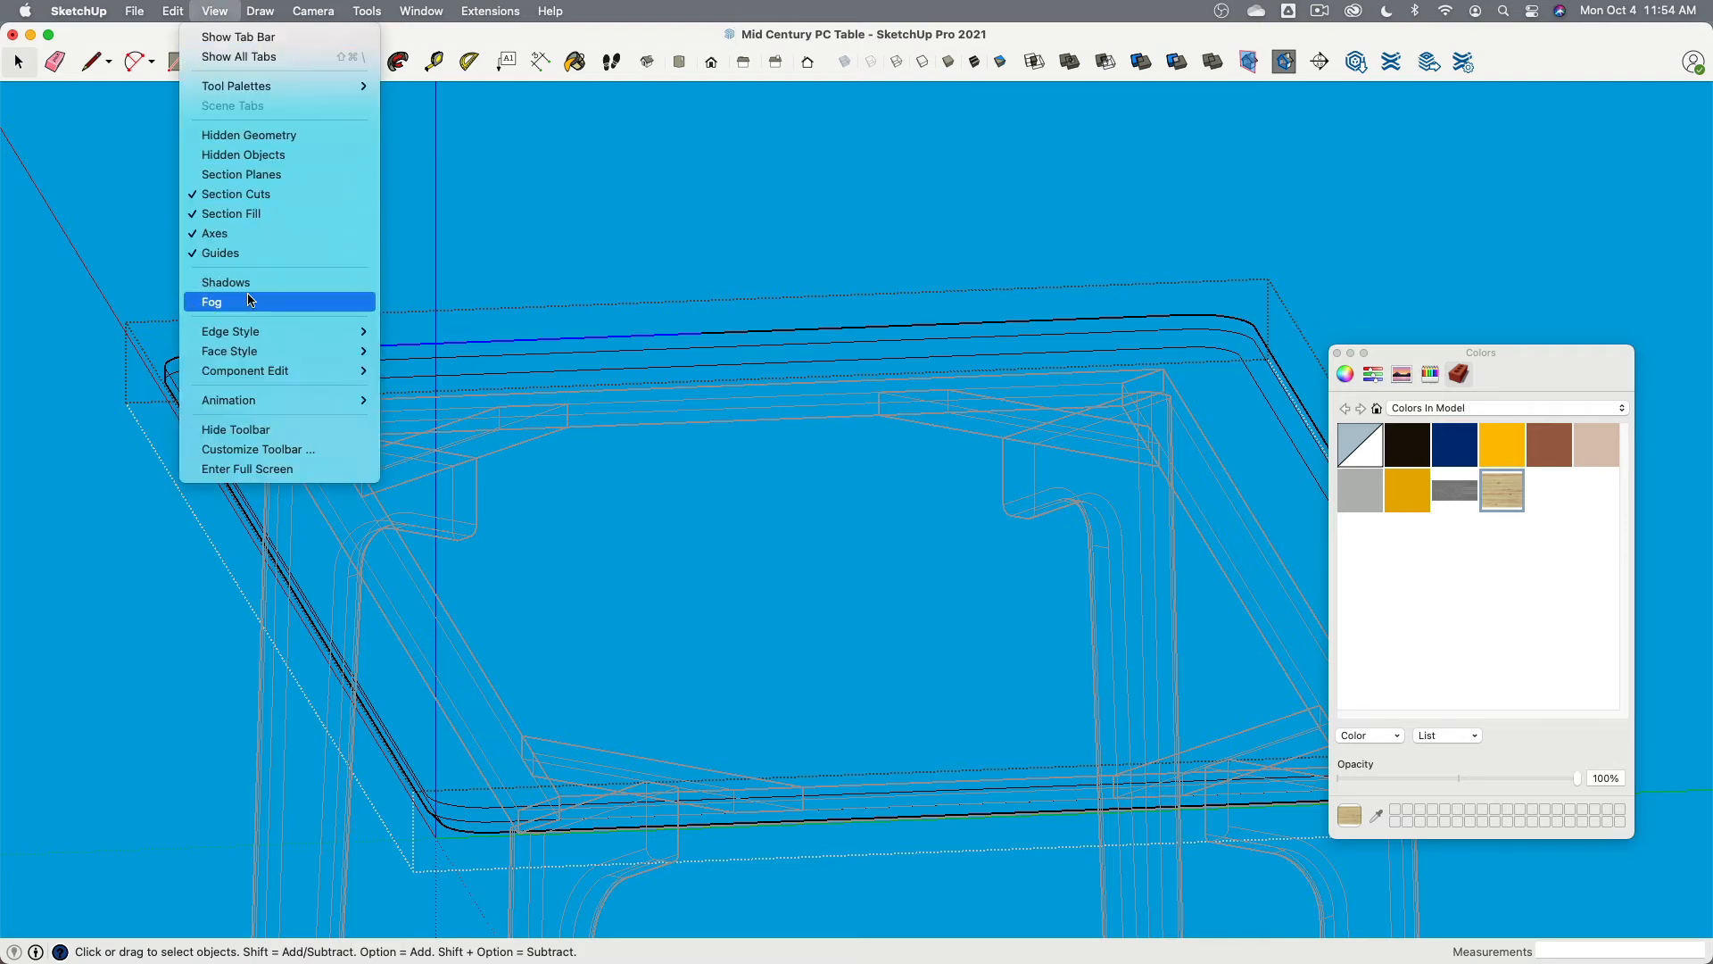
pyautogui.moveTo(267, 351)
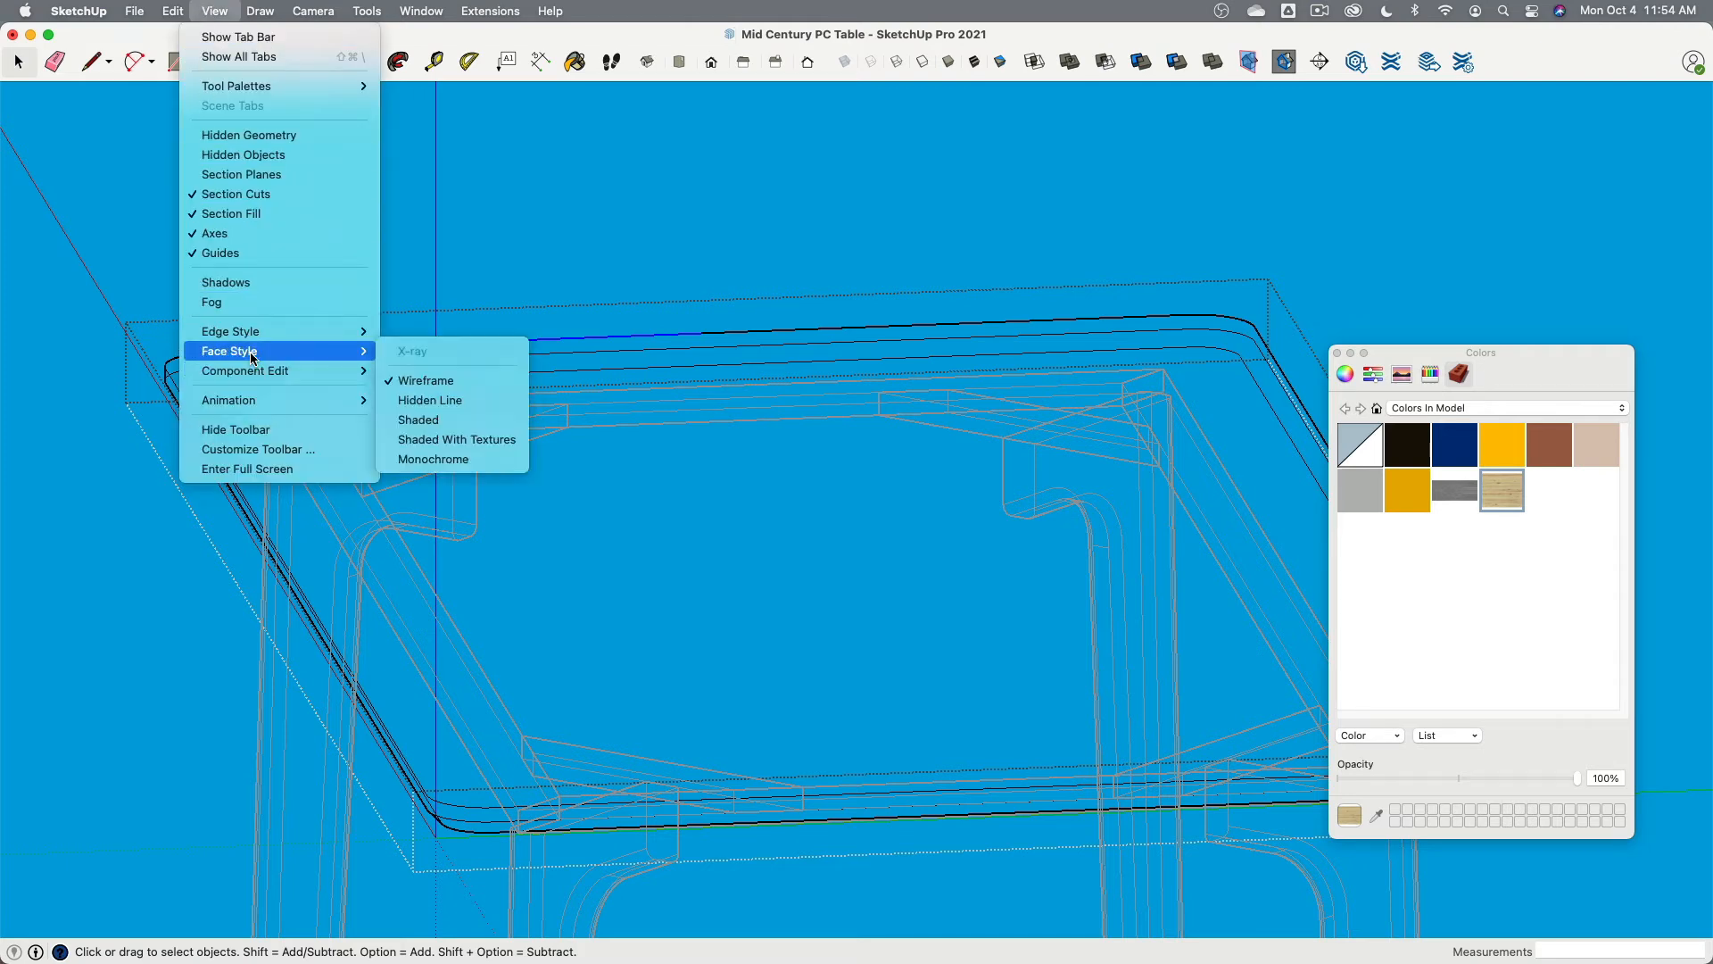
pyautogui.click(485, 439)
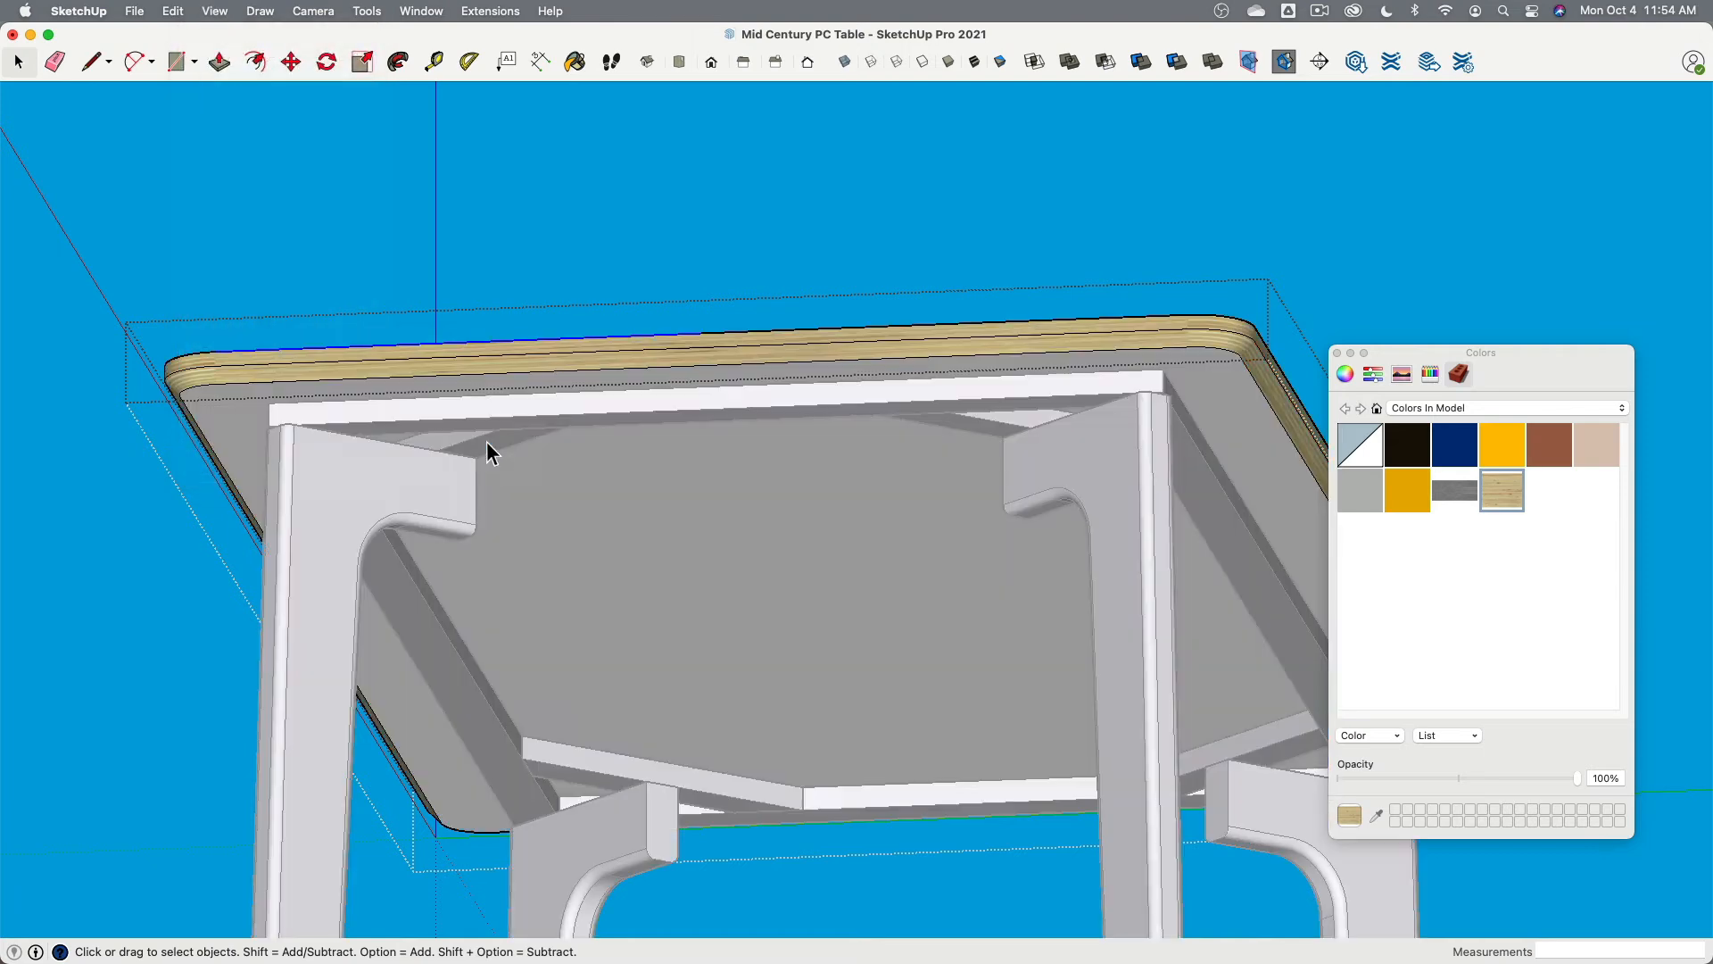
# Step: Delete the split upper, middle and lower edge lines along the tabletop's short straight side
pyautogui.scroll(2, 435, 295)
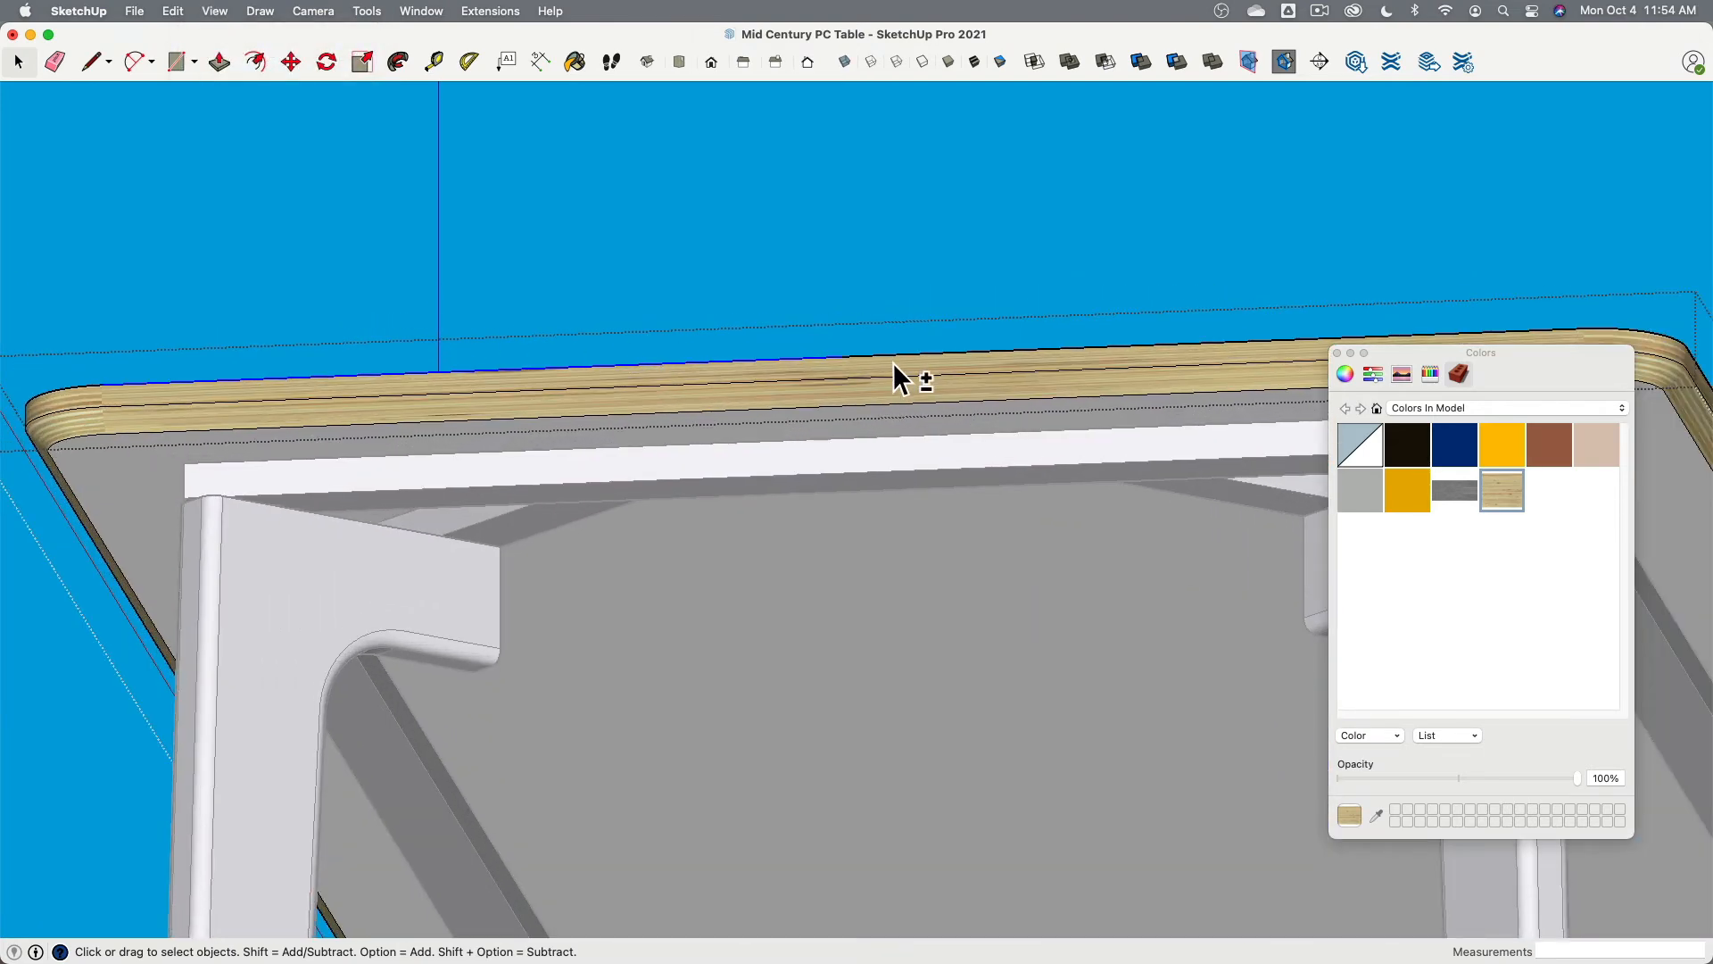
pyautogui.scroll(-1, 892, 361)
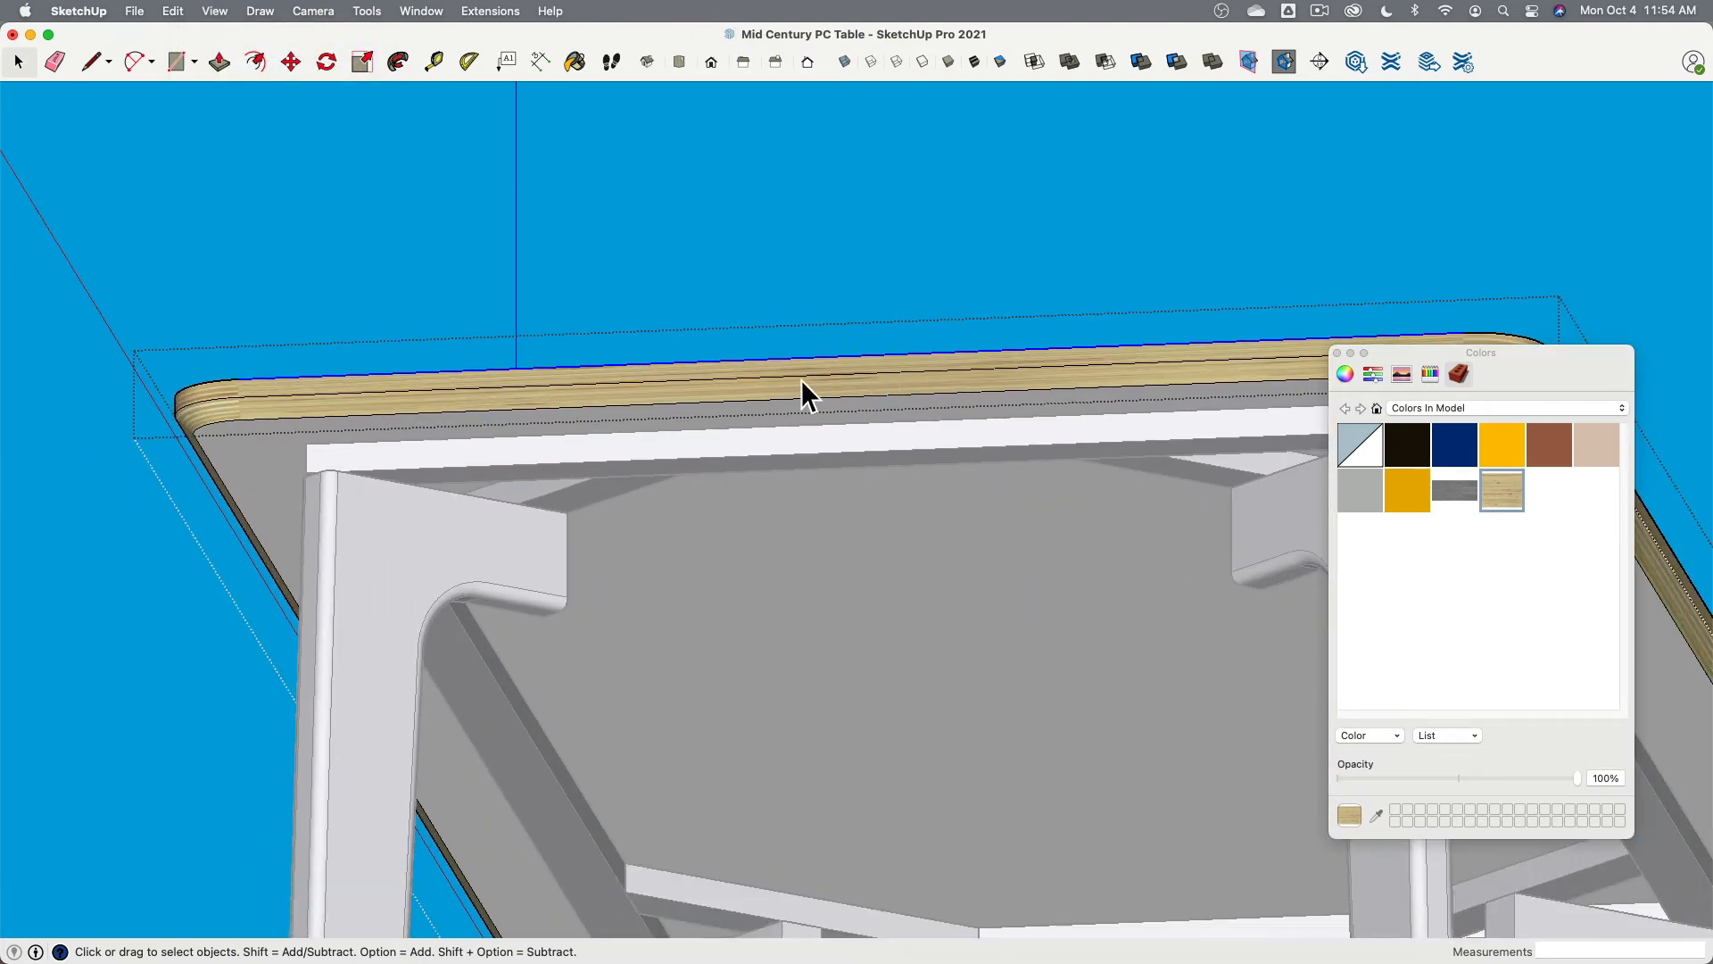
pyautogui.keyDown('shift'); pyautogui.click(879, 385); pyautogui.keyUp('shift')
pyautogui.keyDown('shift'); pyautogui.click(891, 402); pyautogui.keyUp('shift')
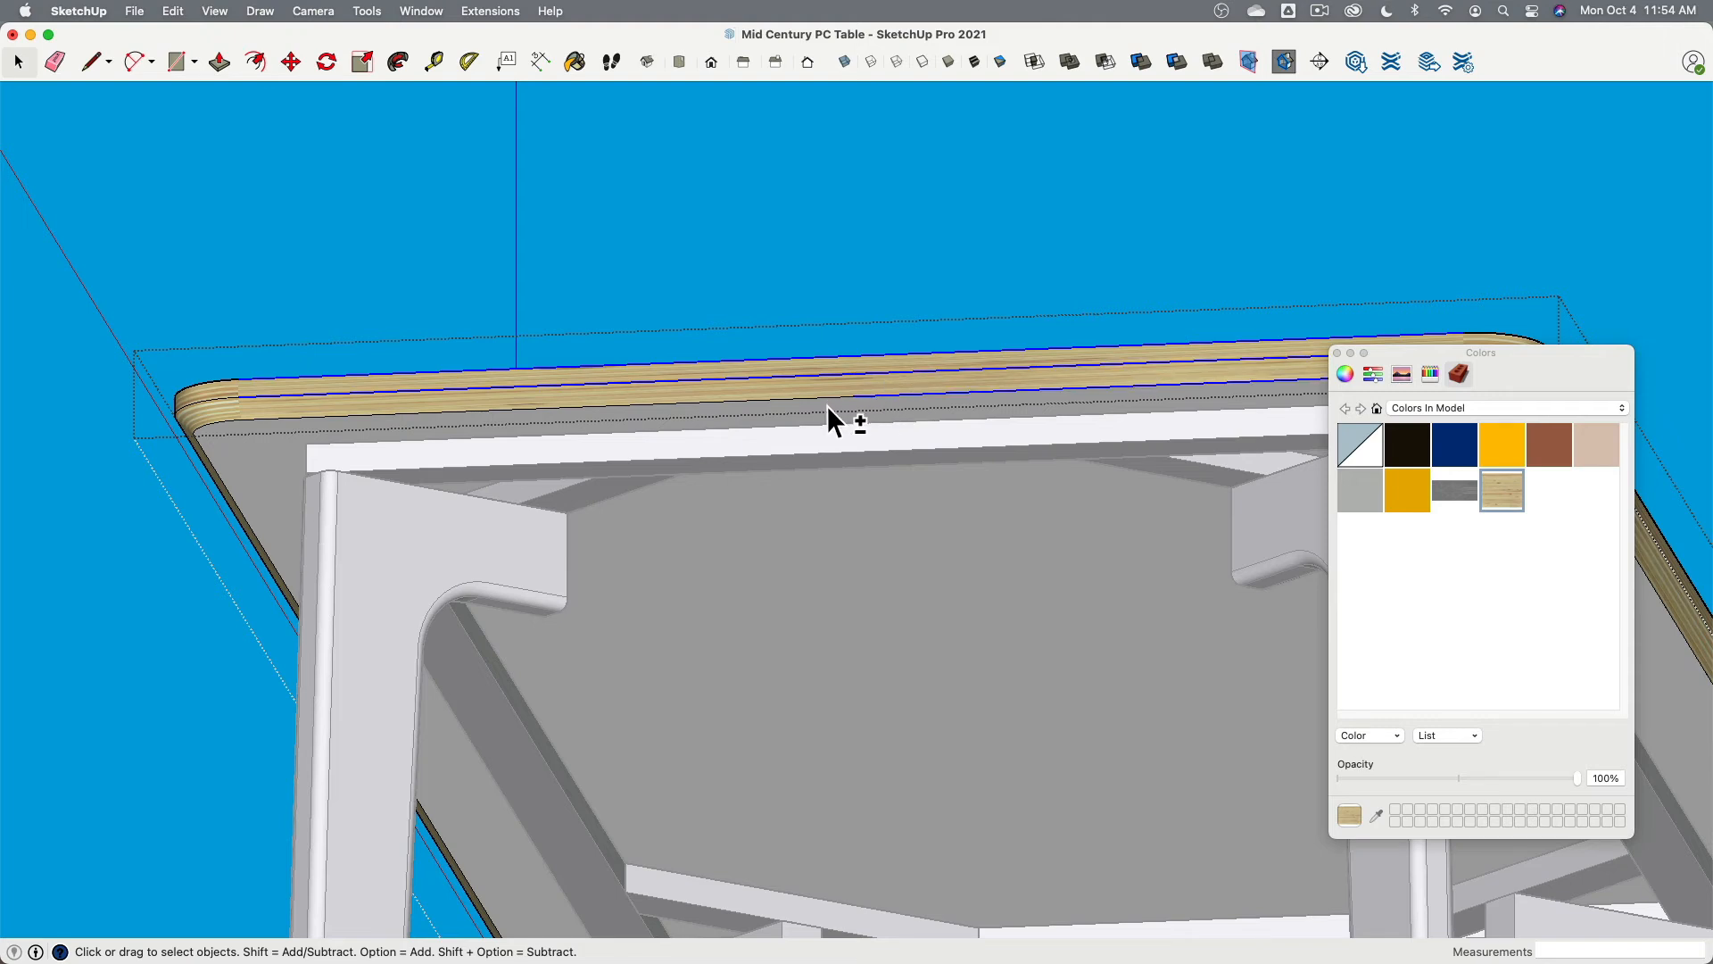
pyautogui.keyDown('shift'); pyautogui.click(827, 405); pyautogui.keyUp('shift')
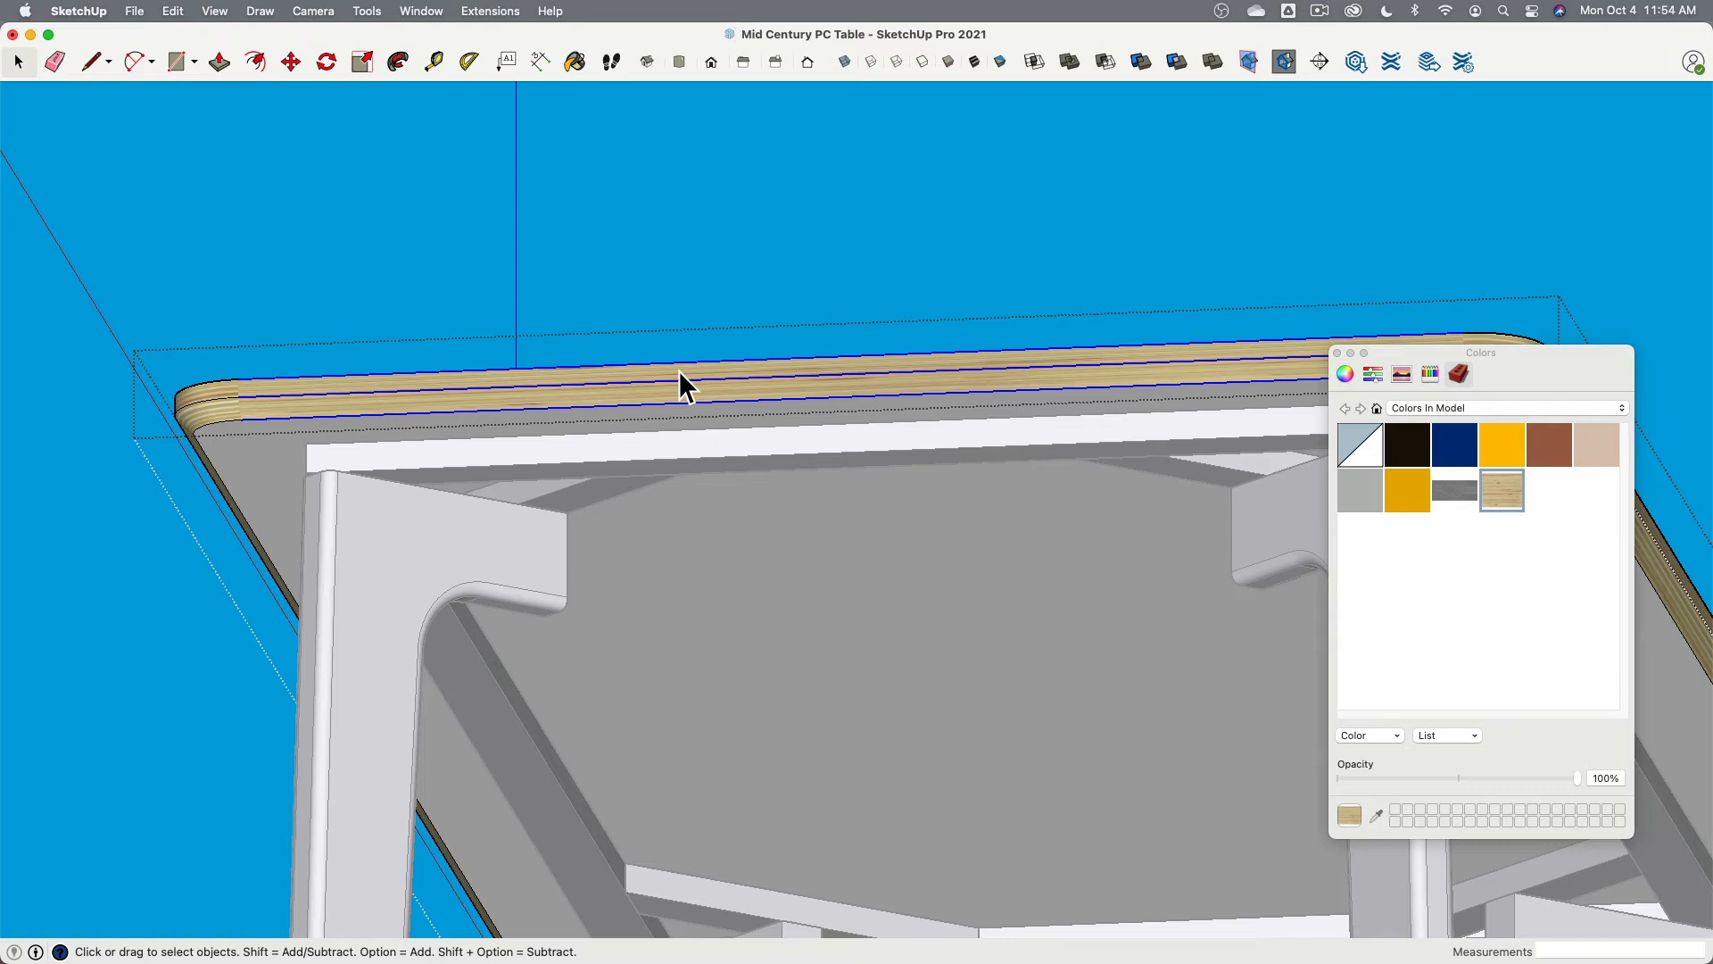
pyautogui.press('Delete')
# Step: Redraw the short side's upper and middle edge lines as single 2' 1" lines between the rounded corners
pyautogui.click(93, 62)
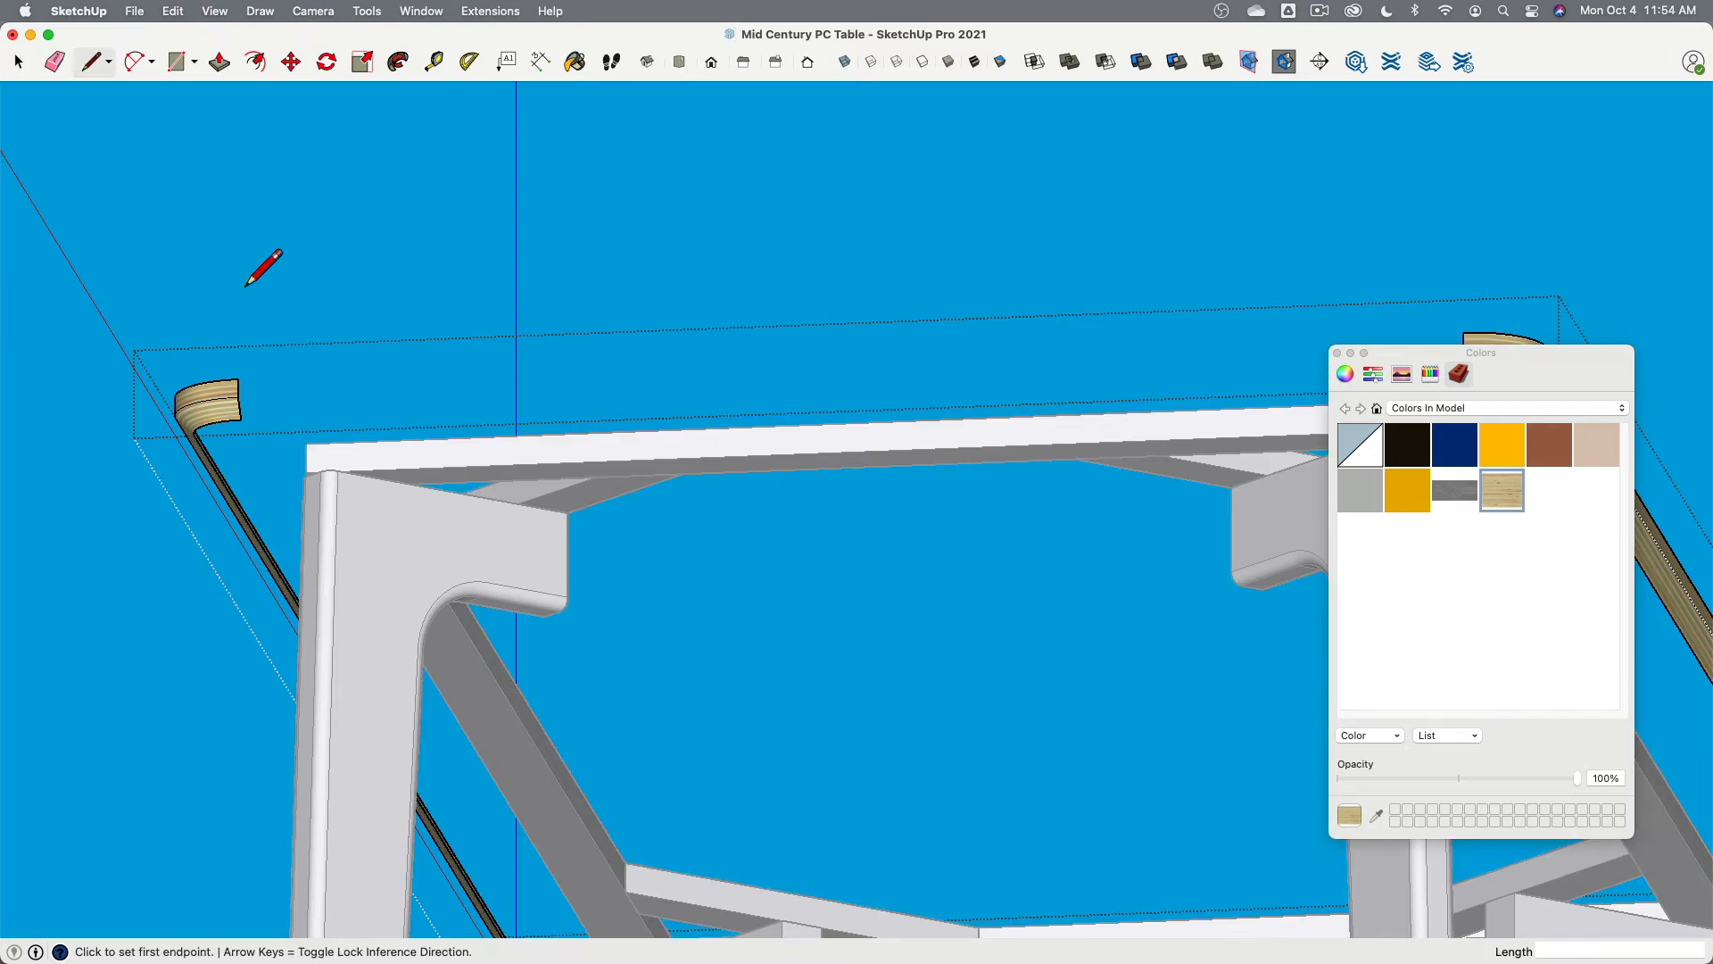
pyautogui.click(237, 379)
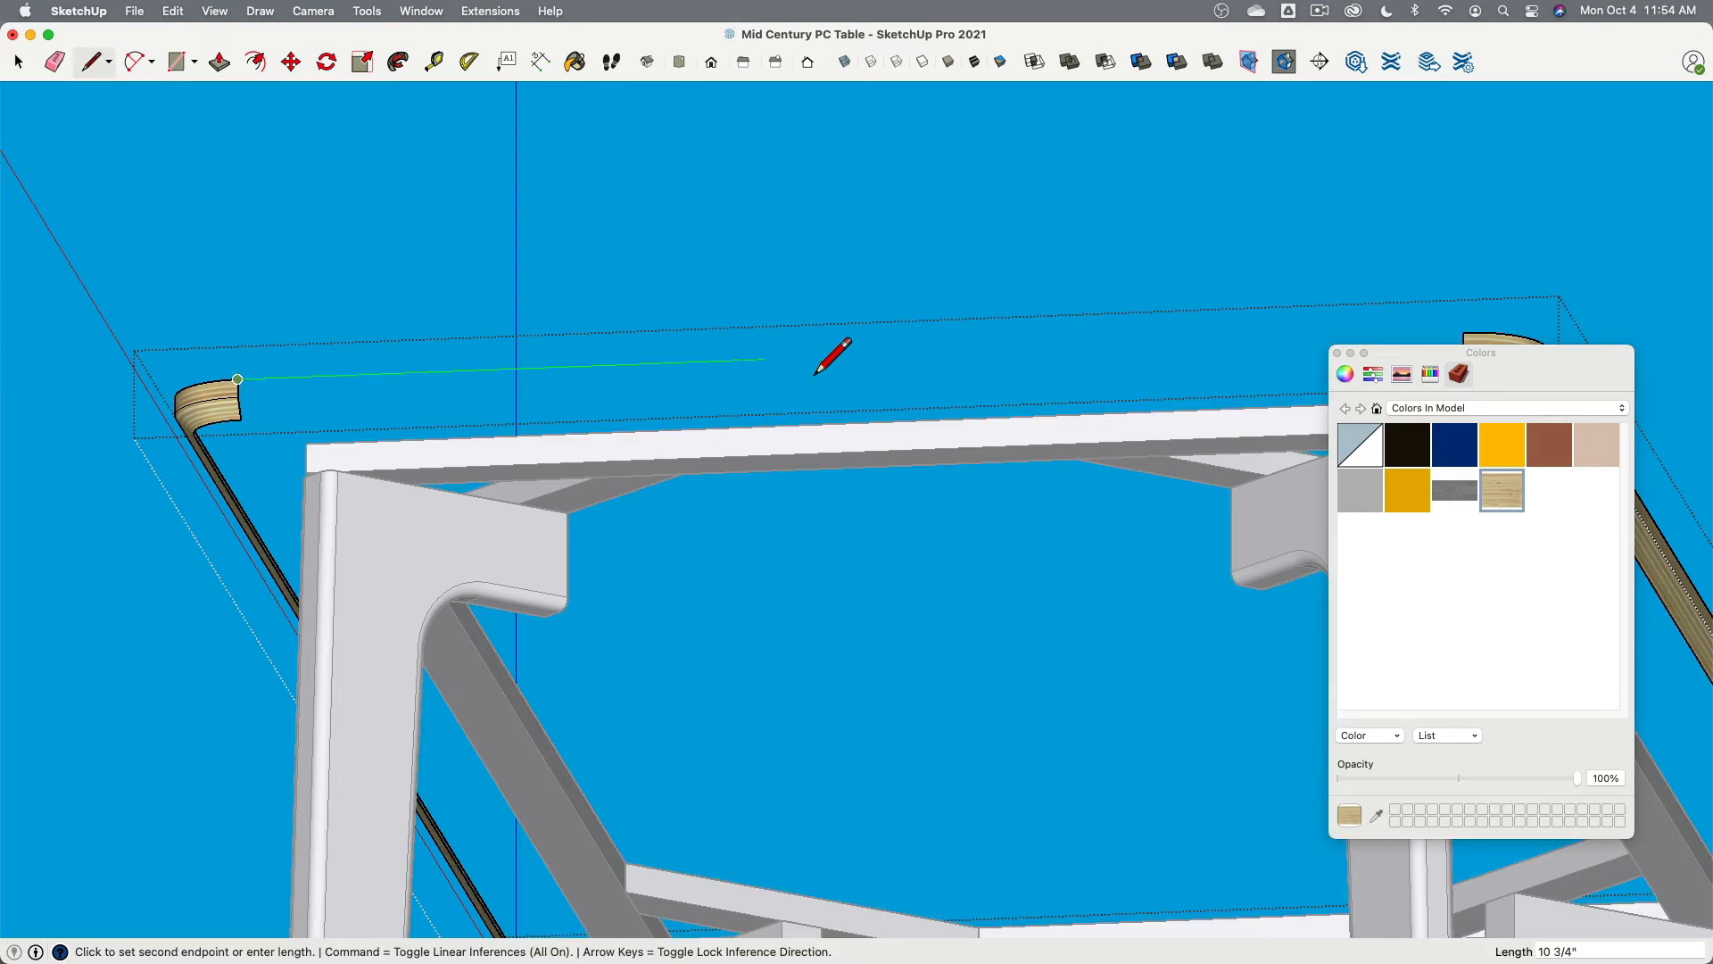
pyautogui.moveTo(822, 356)
pyautogui.keyDown('shift'); pyautogui.mouseDown(button='middle')
pyautogui.moveTo(796, 363)
pyautogui.moveTo(988, 298)
pyautogui.mouseUp(button='middle'); pyautogui.keyUp('shift')
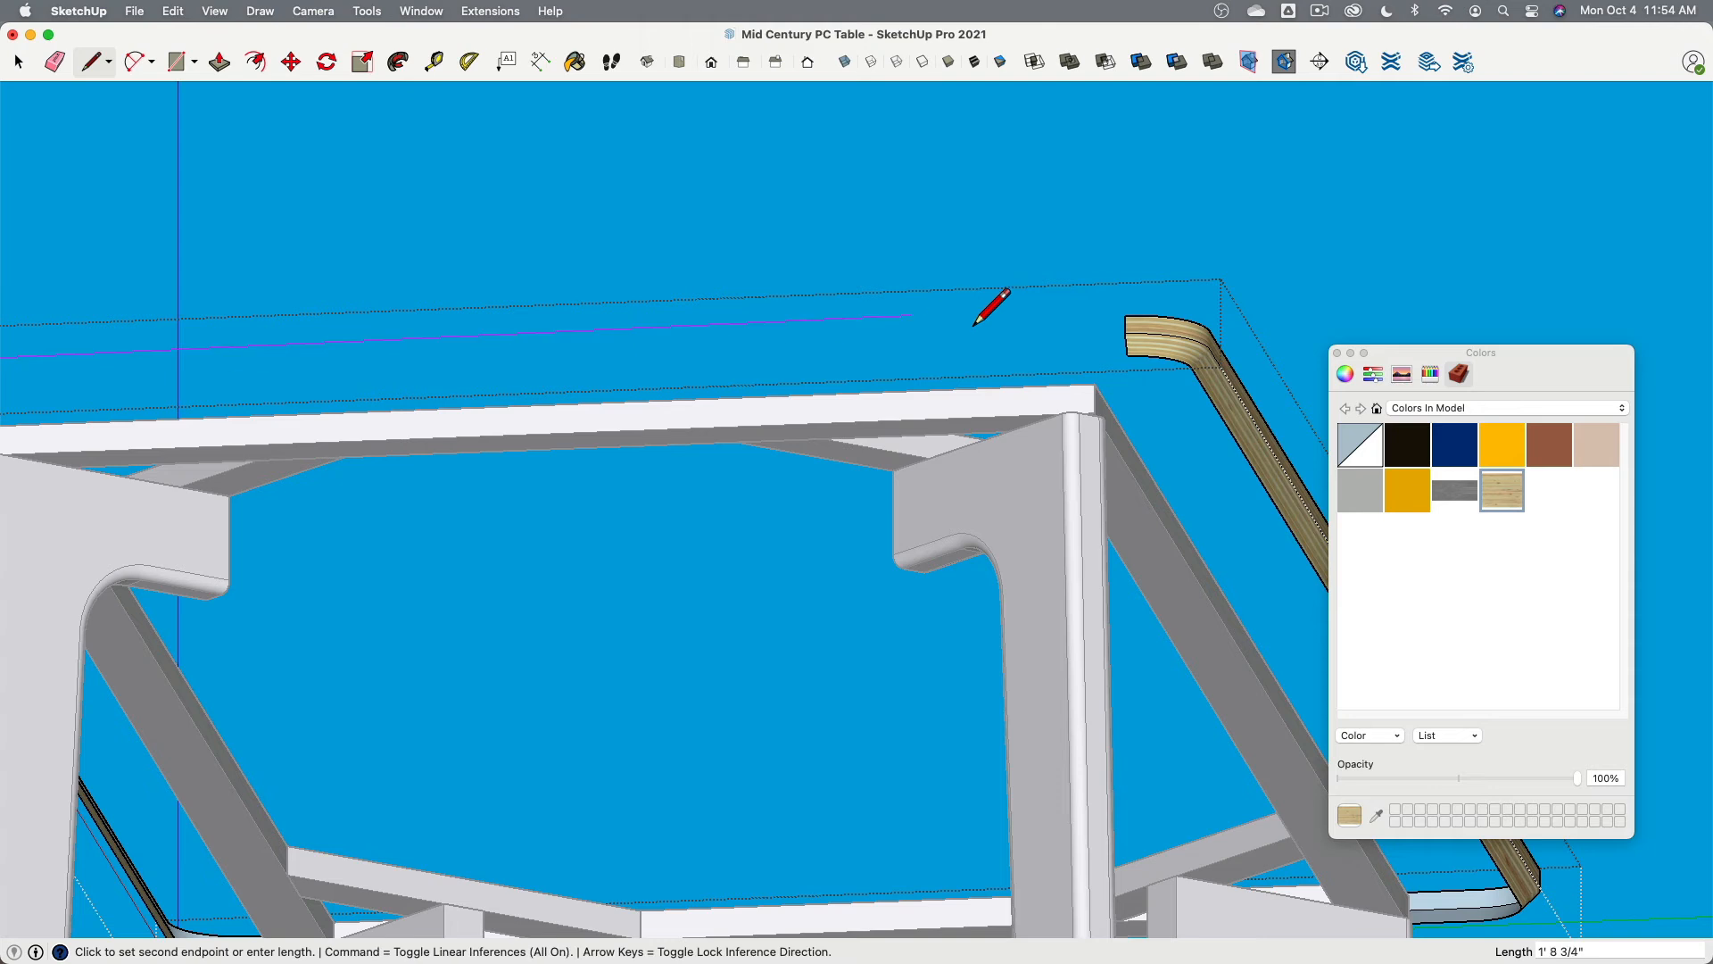
pyautogui.click(1123, 321)
pyautogui.click(1126, 343)
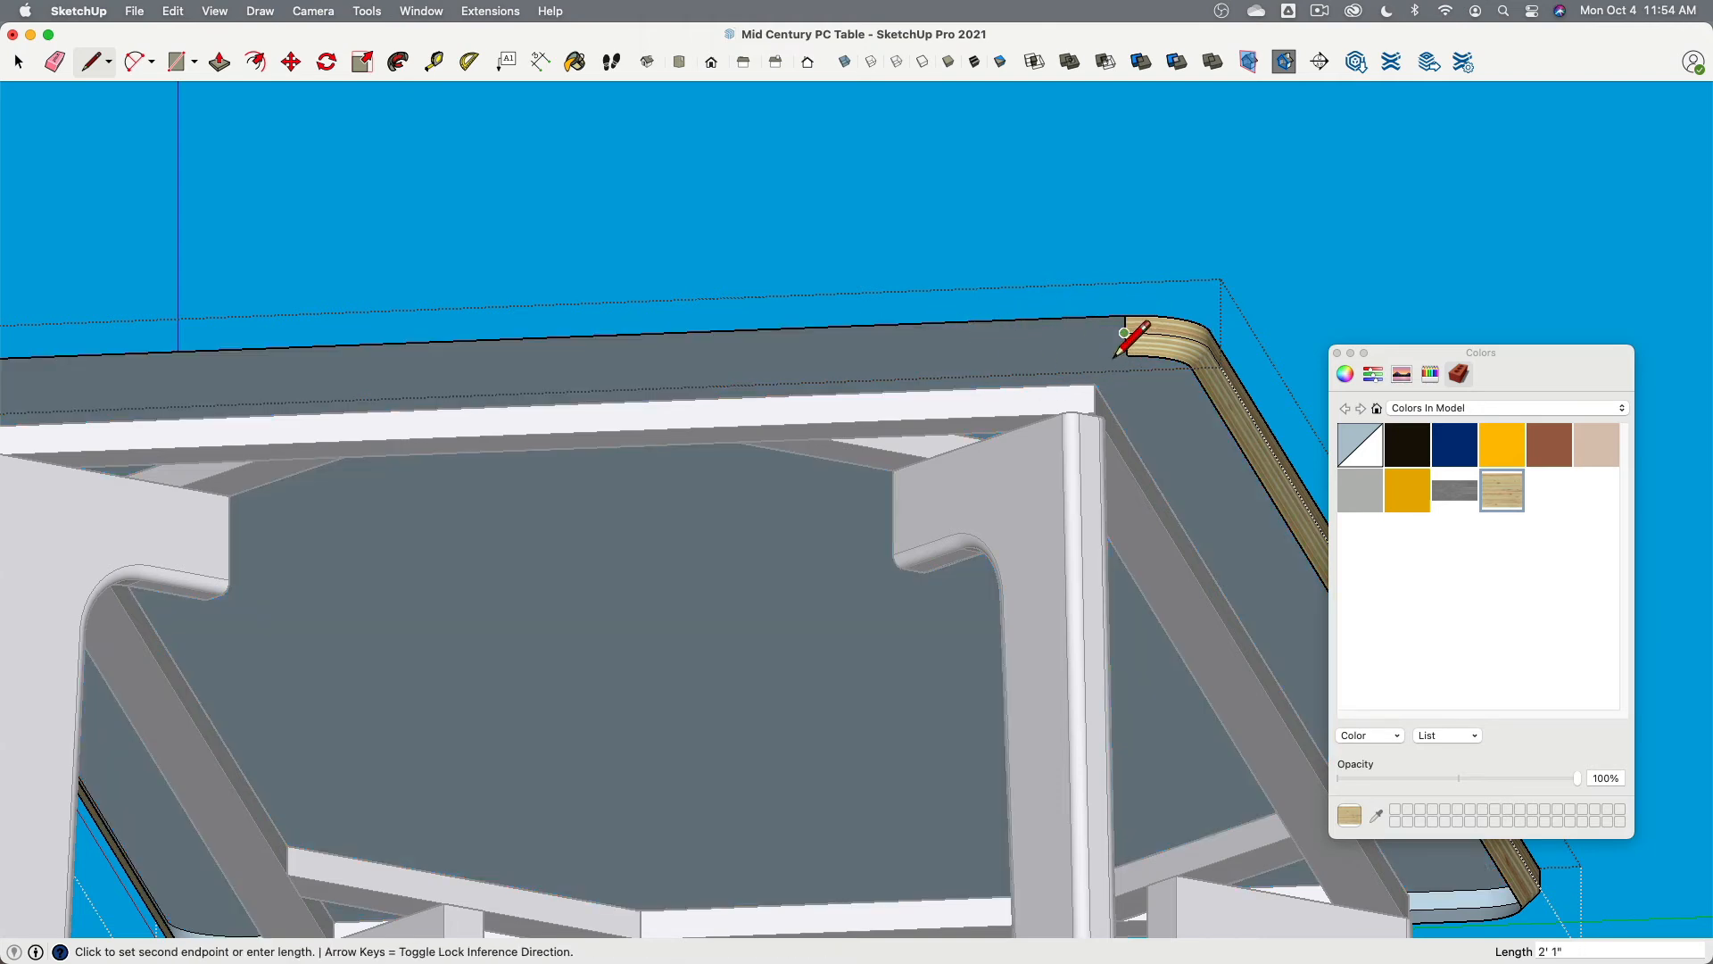
pyautogui.keyDown('shift'); pyautogui.moveTo(517, 279); pyautogui.dragTo(536, 313, button='middle'); pyautogui.keyUp('shift')
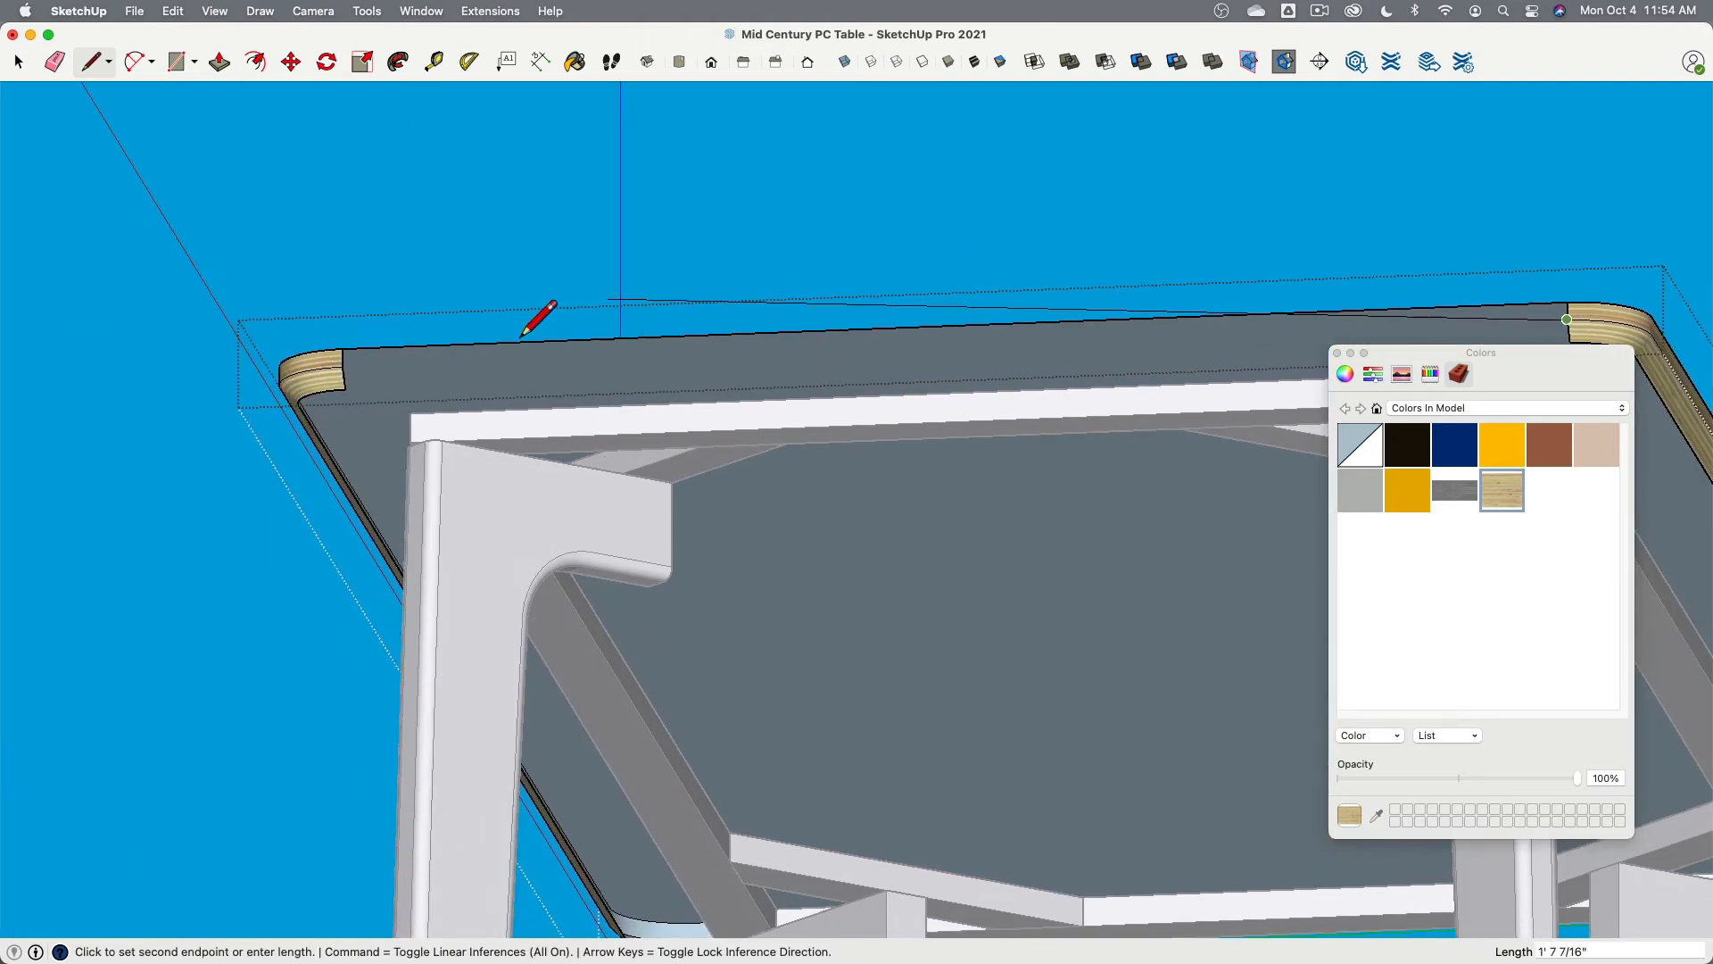
pyautogui.click(362, 383)
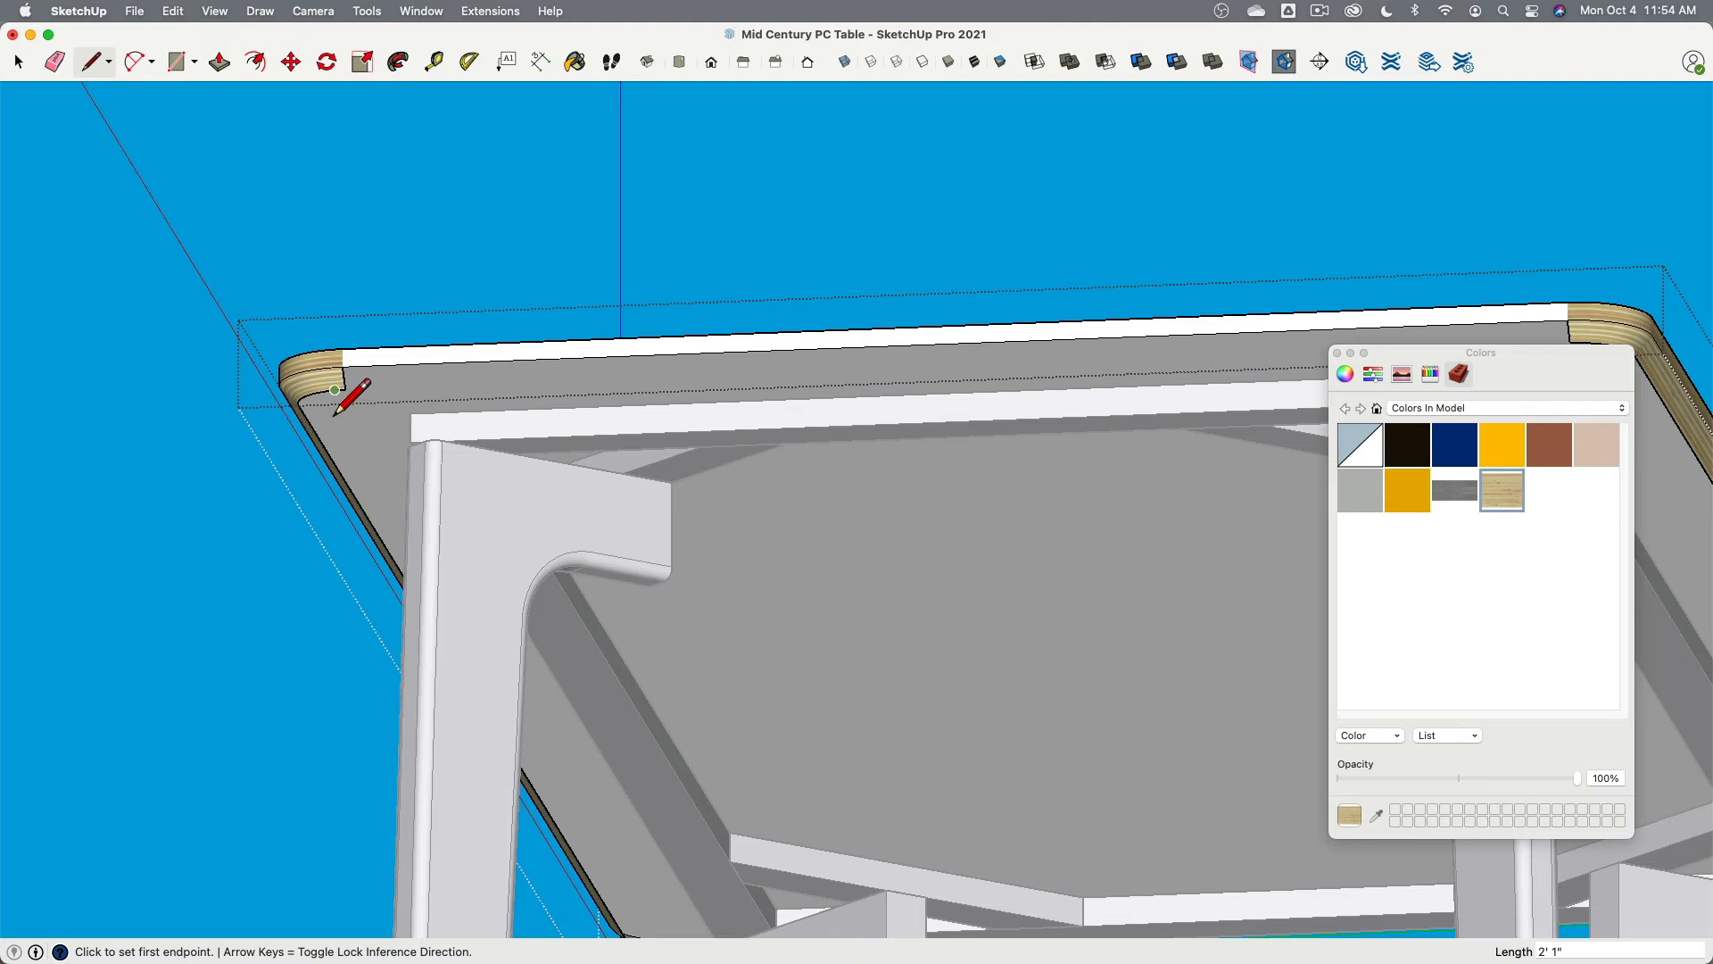
# Step: Redraw the short side's lower edge line as one about 2' 1" line between the corners, closing the bevel face
pyautogui.click(336, 390)
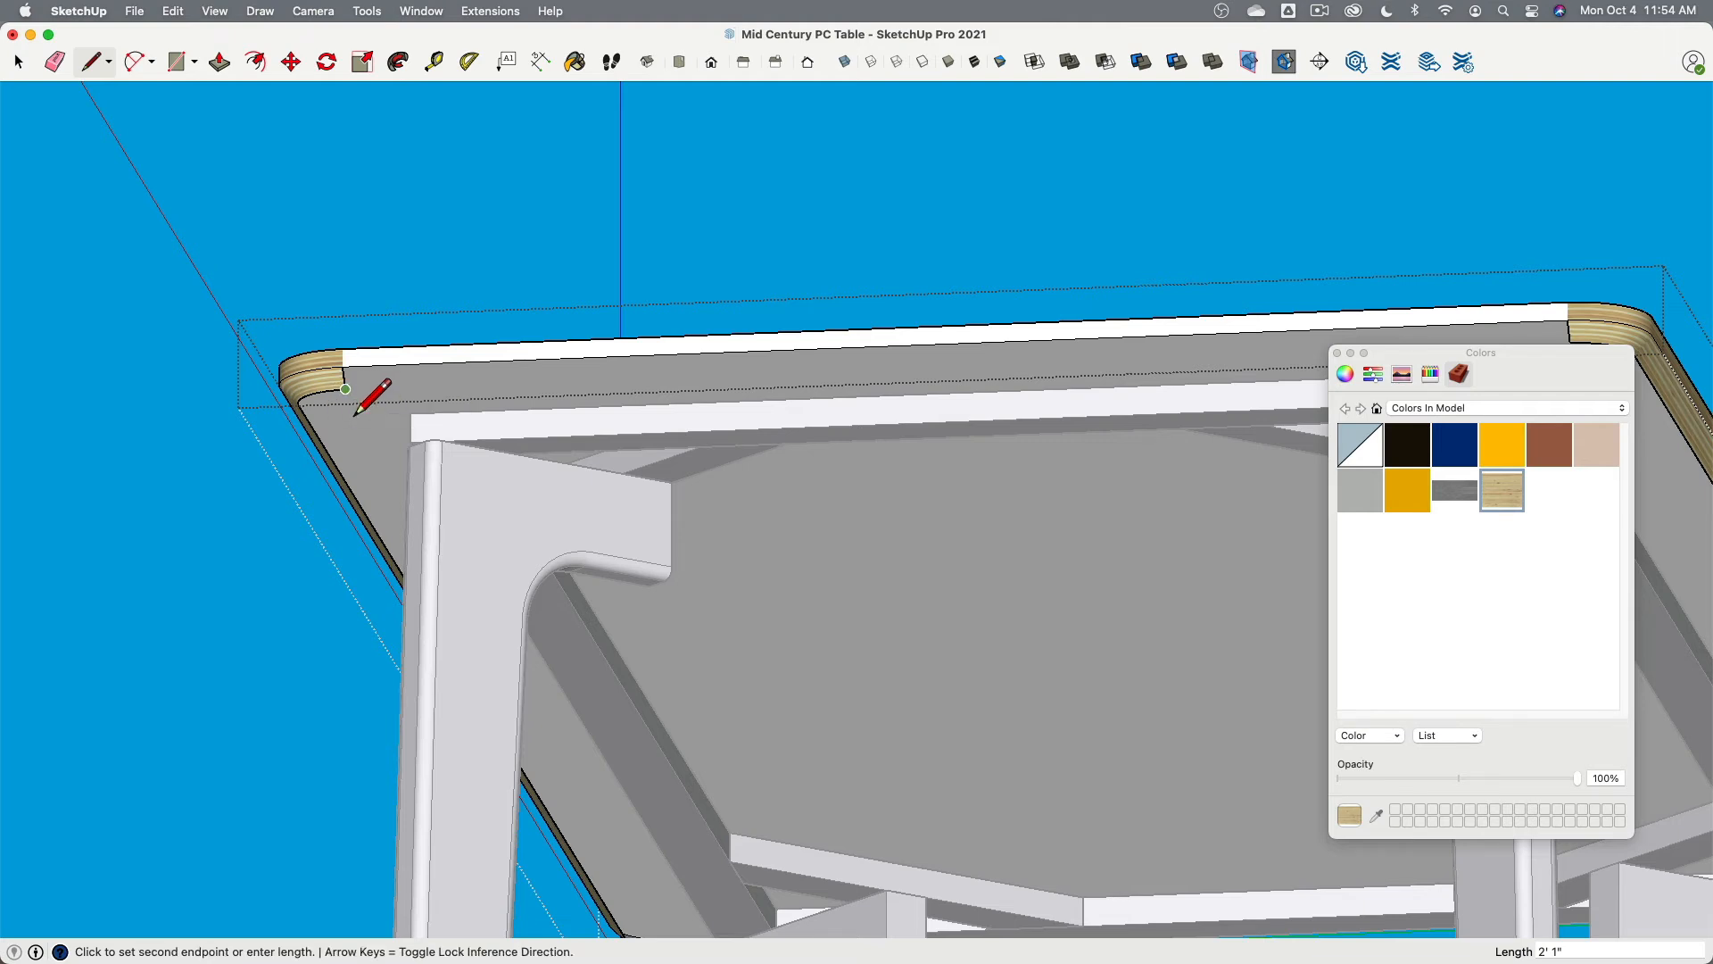
pyautogui.scroll(-2, 527, 397)
pyautogui.keyDown('shift'); pyautogui.moveTo(747, 373); pyautogui.dragTo(428, 382, button='middle'); pyautogui.keyUp('shift')
pyautogui.scroll(5, 868, 381)
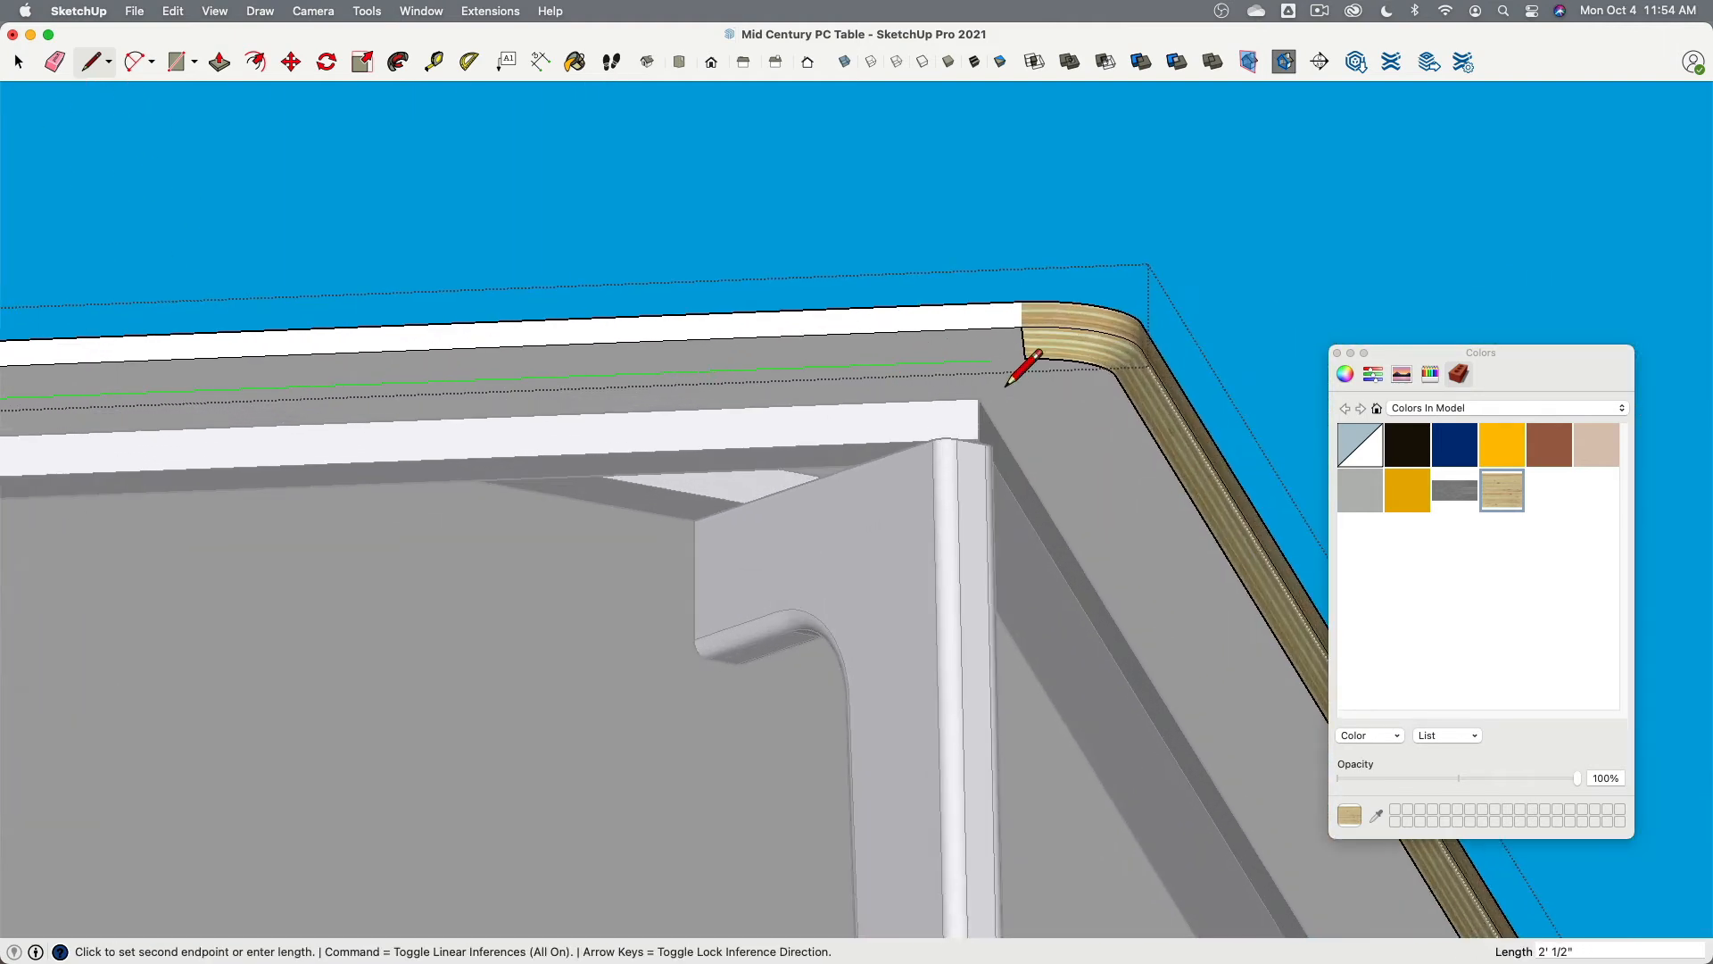
pyautogui.click(1022, 386)
pyautogui.scroll(-5, 602, 332)
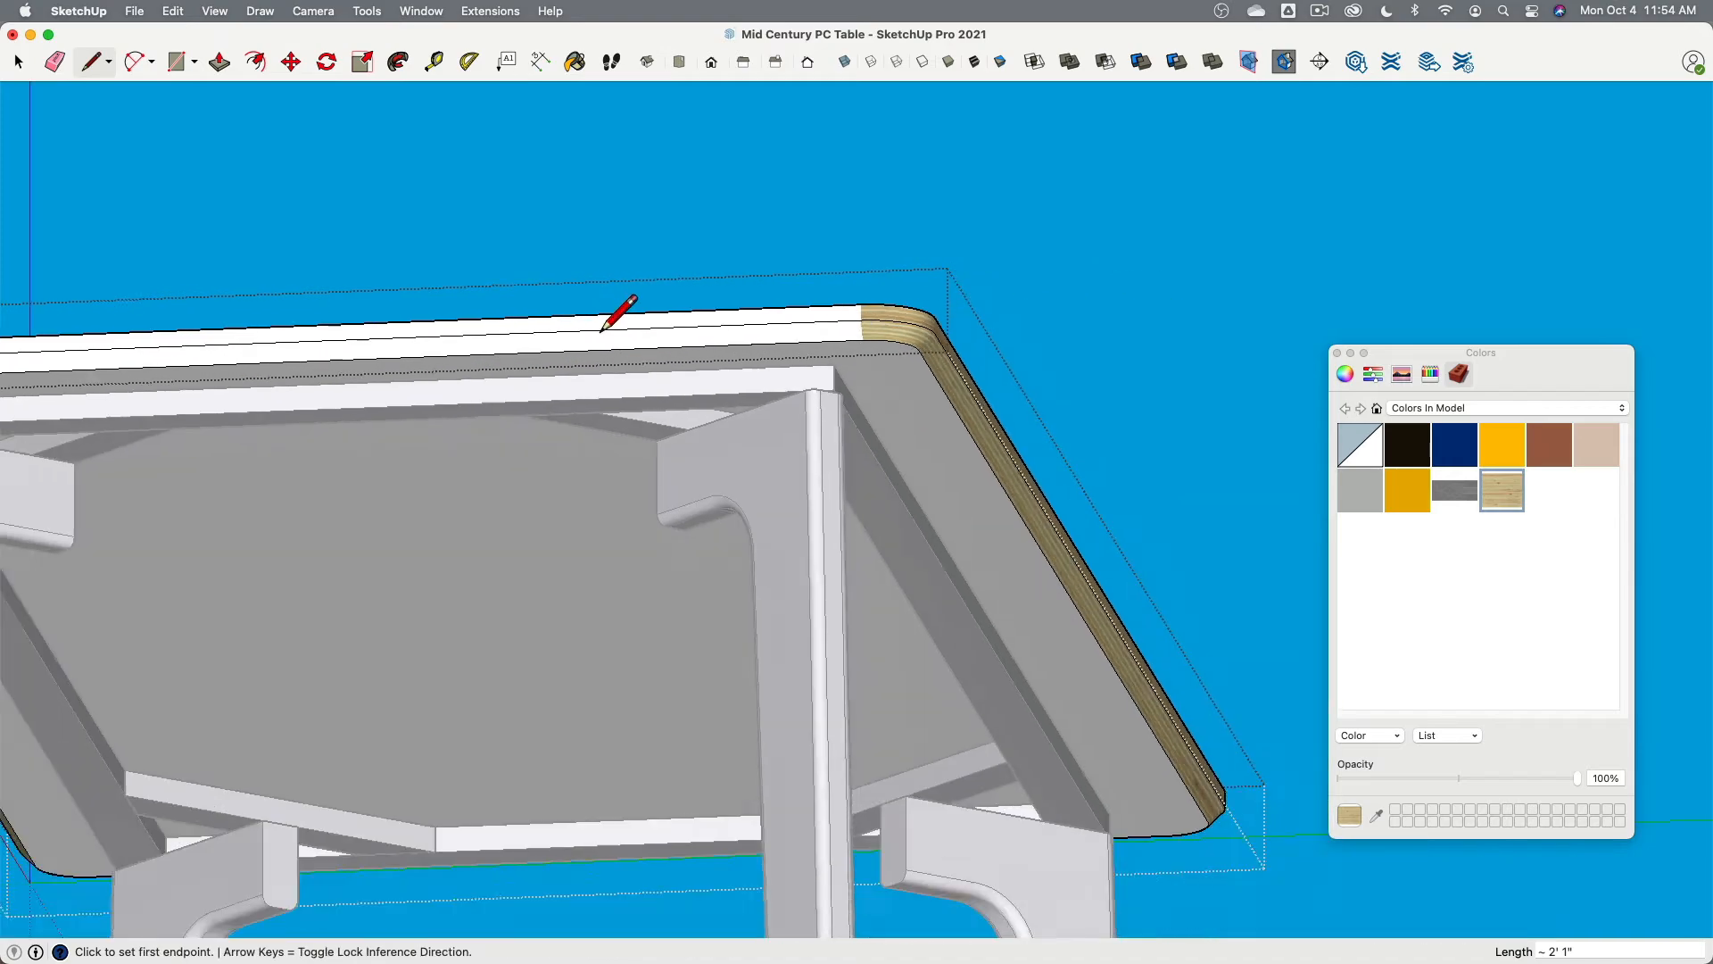
# Step: Paint the rebuilt top face of the table with the dark Wood Veneer Bookmatch material
pyautogui.moveTo(696, 373); pyautogui.dragTo(535, 639, button='middle')
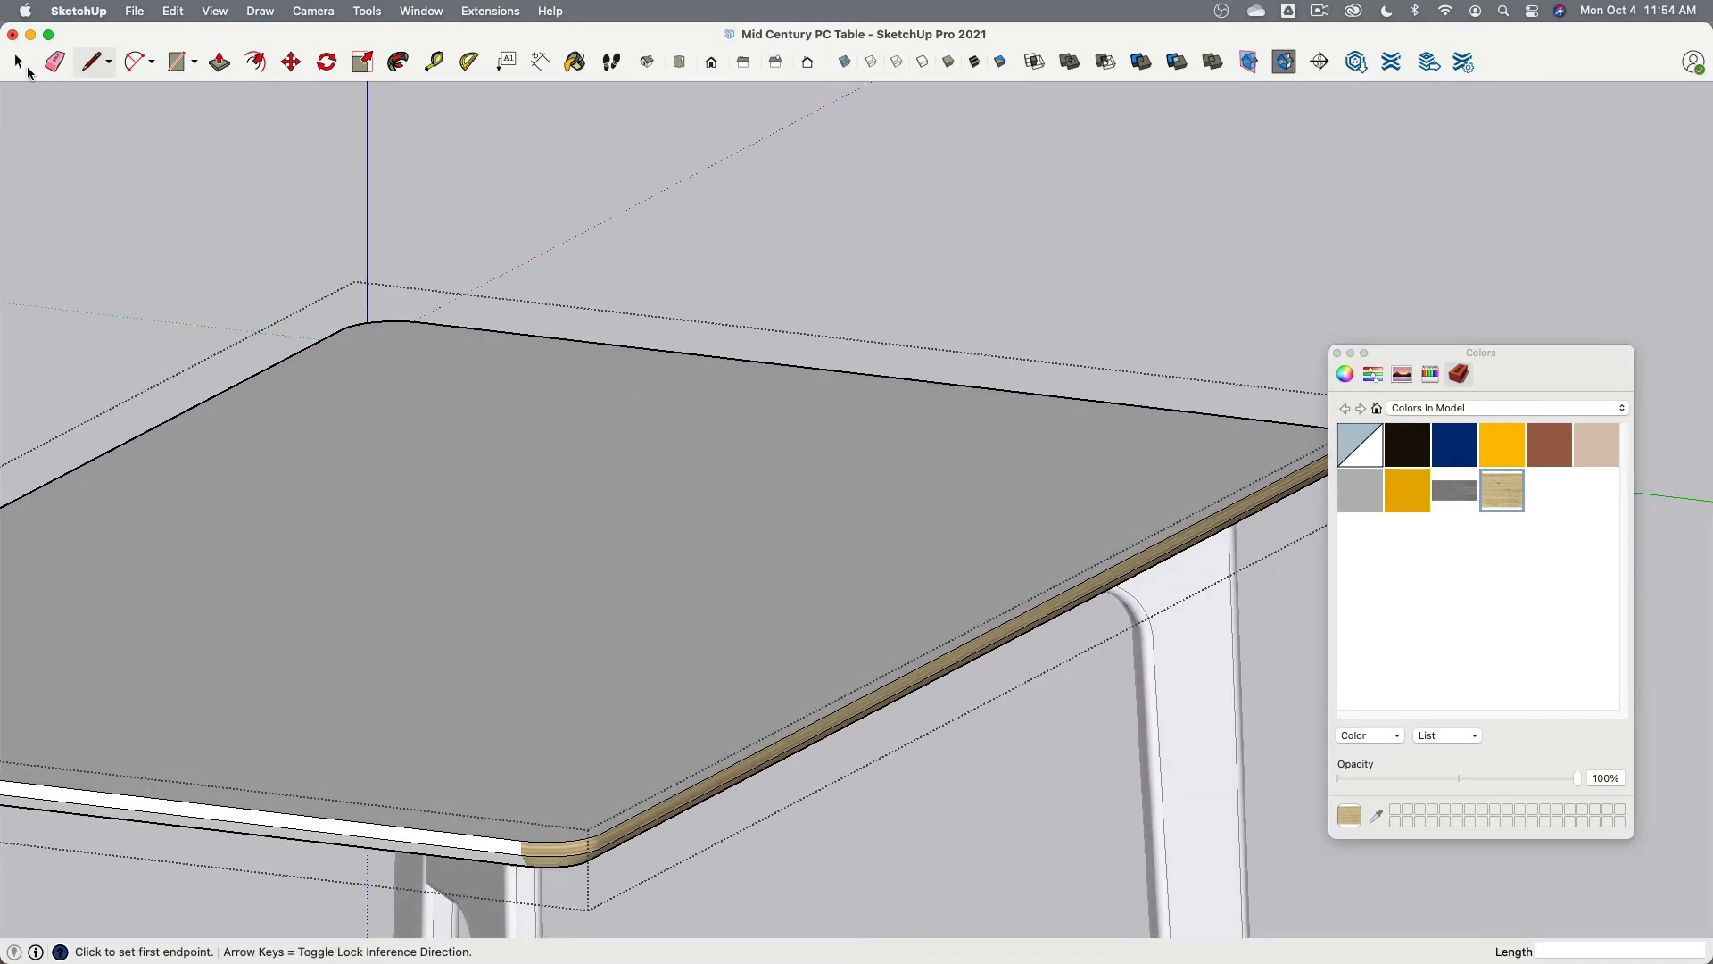
pyautogui.click(21, 65)
pyautogui.keyDown('shift'); pyautogui.moveTo(440, 237); pyautogui.dragTo(907, 136, button='middle'); pyautogui.keyUp('shift')
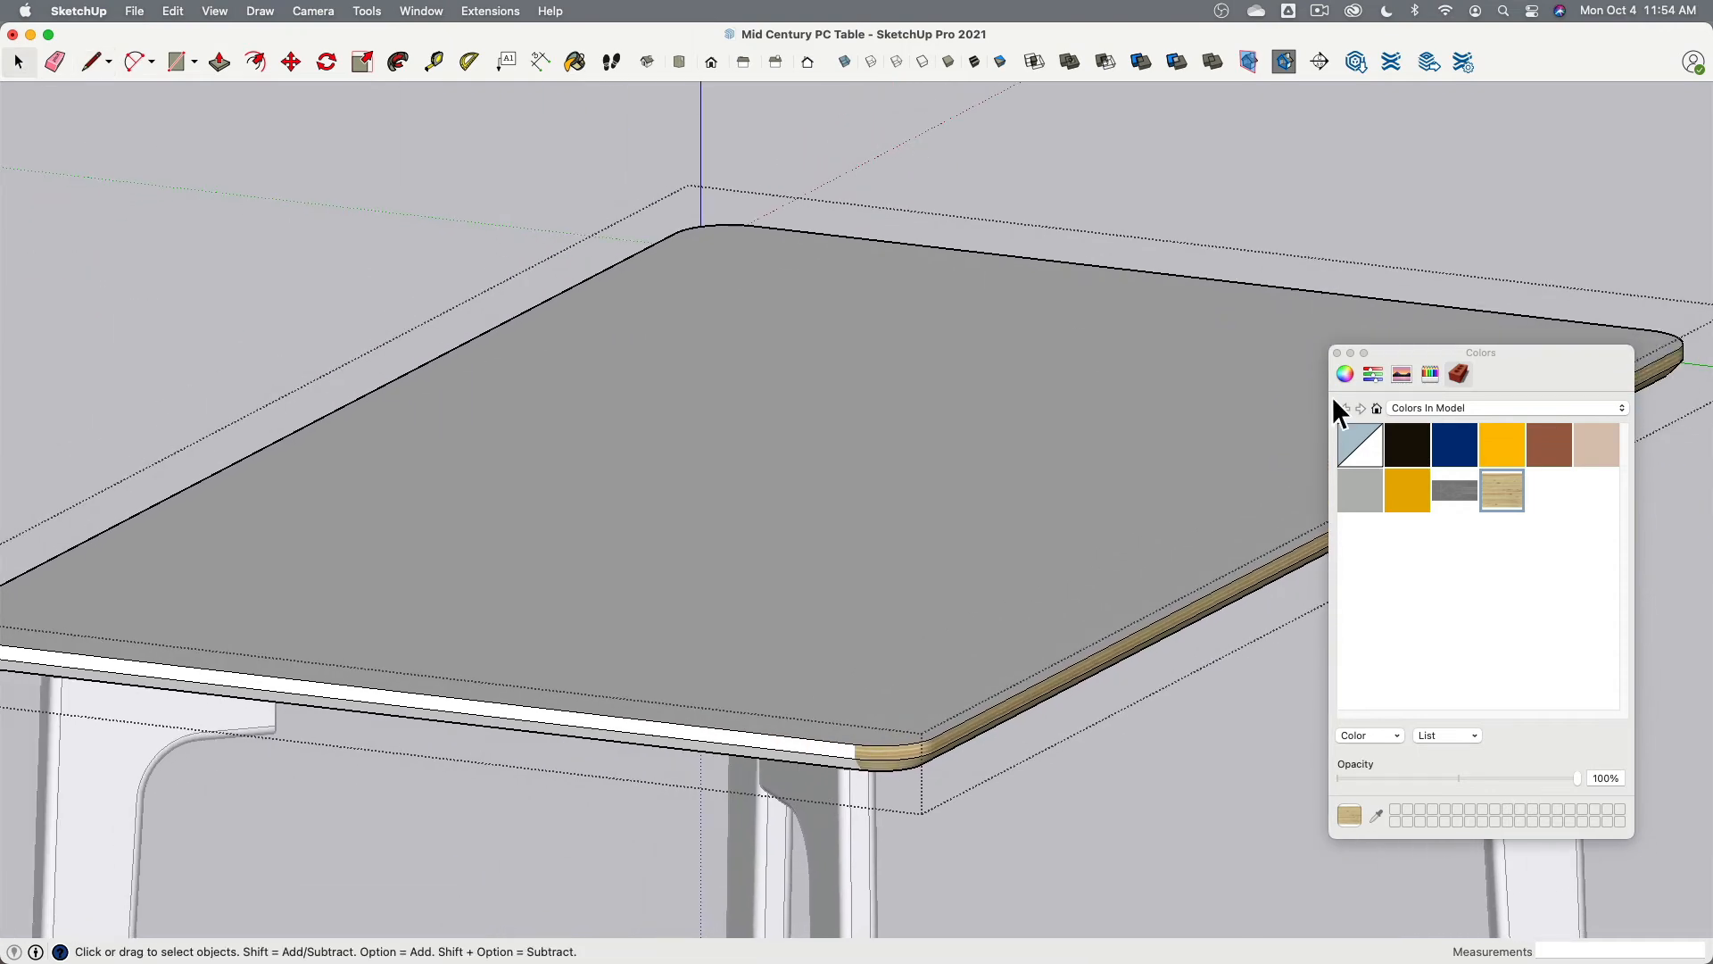
pyautogui.moveTo(1449, 492); pyautogui.dragTo(1049, 496)
pyautogui.moveTo(943, 386); pyautogui.dragTo(794, 523, button='middle')
pyautogui.scroll(-4, 794, 523)
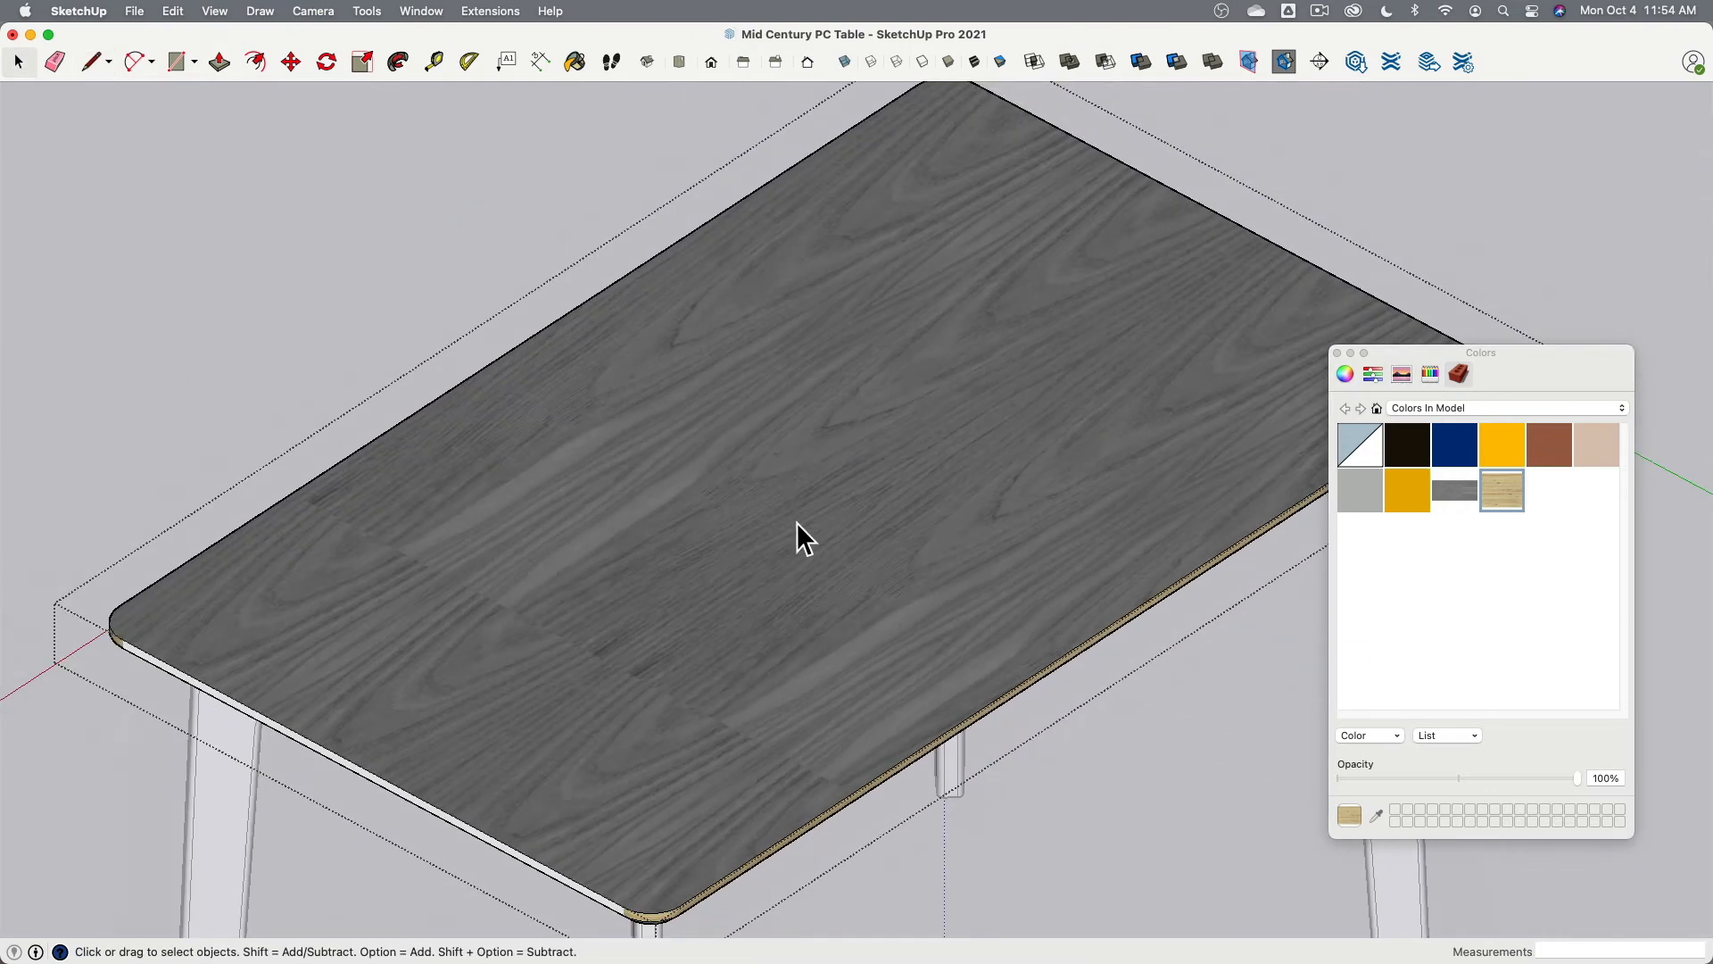
# Step: Reposition the top face's veneer texture, stretching it along the full long side to the corner, and close the group
pyautogui.click(792, 522)
pyautogui.rightClick(794, 523)
pyautogui.moveTo(810, 743)
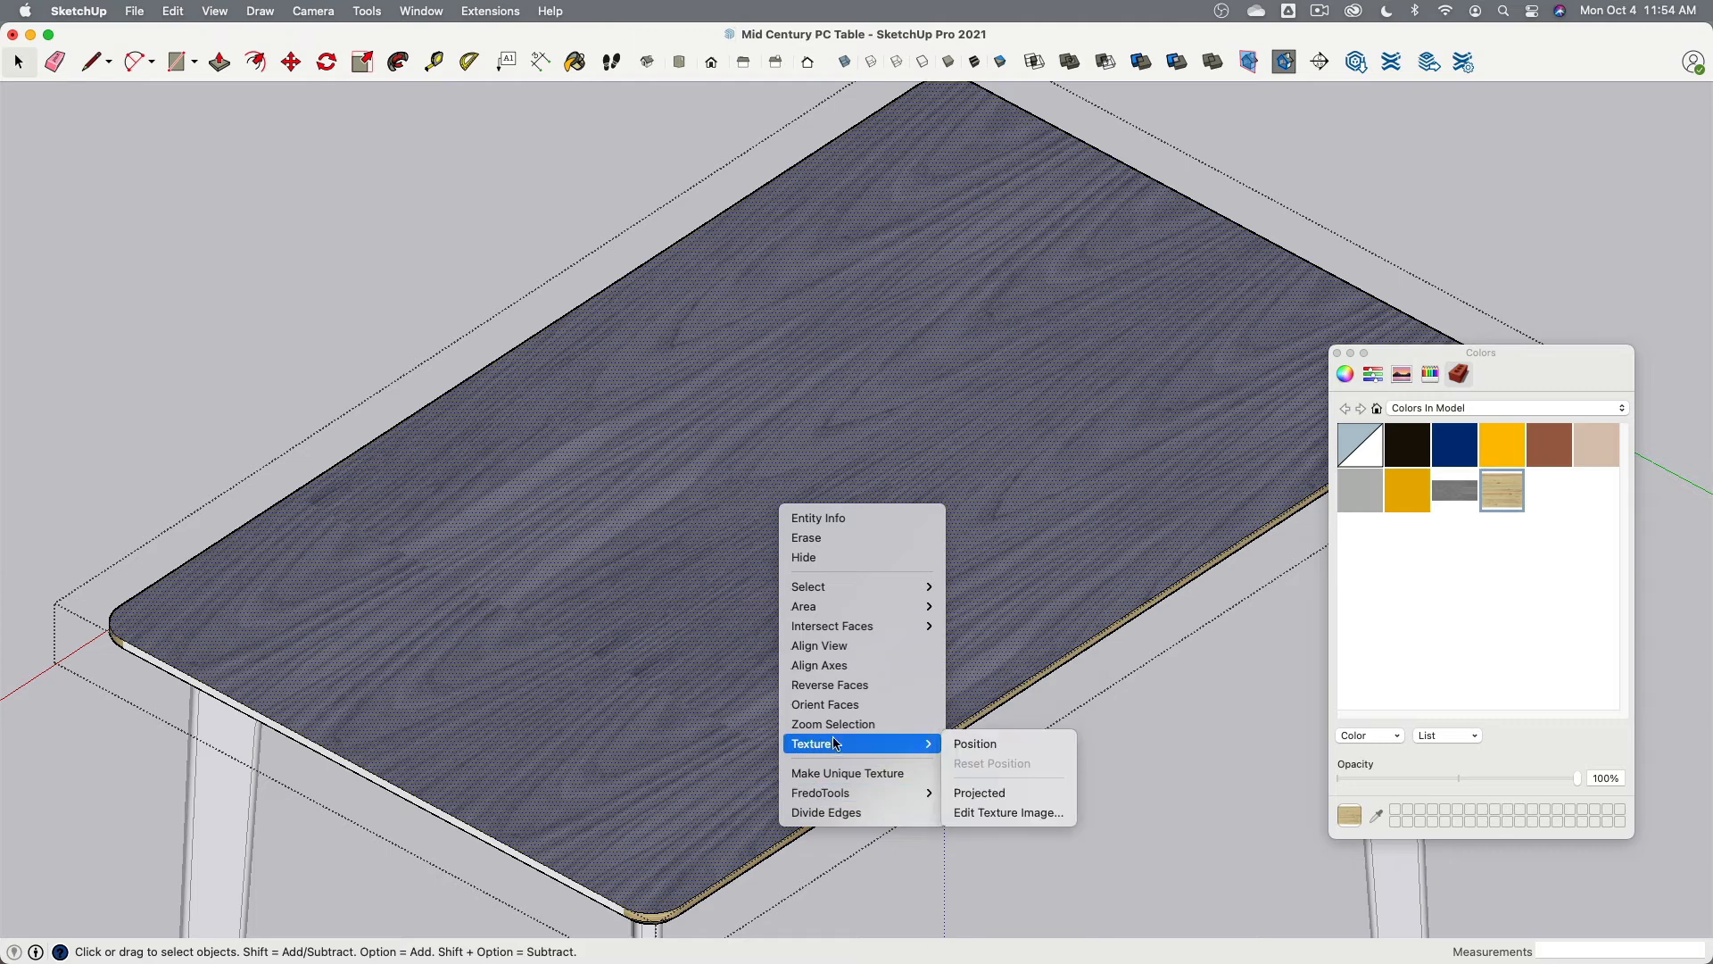
pyautogui.click(1032, 745)
pyautogui.scroll(-4, 709, 557)
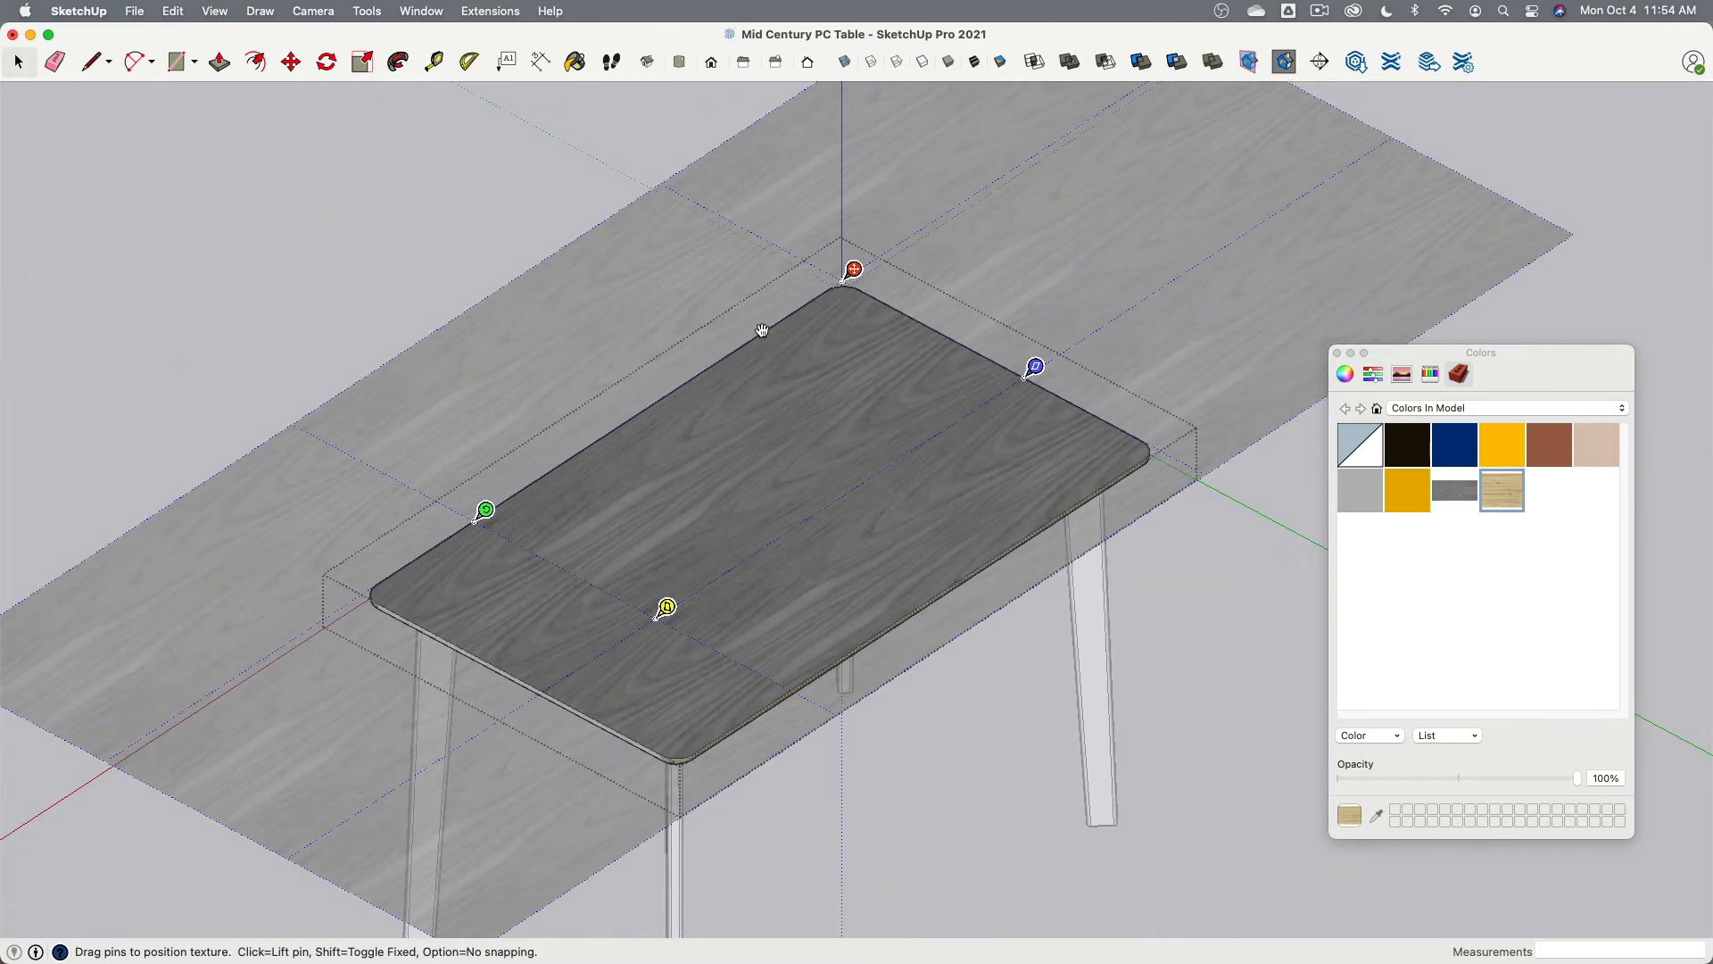
pyautogui.moveTo(1025, 376); pyautogui.dragTo(999, 373)
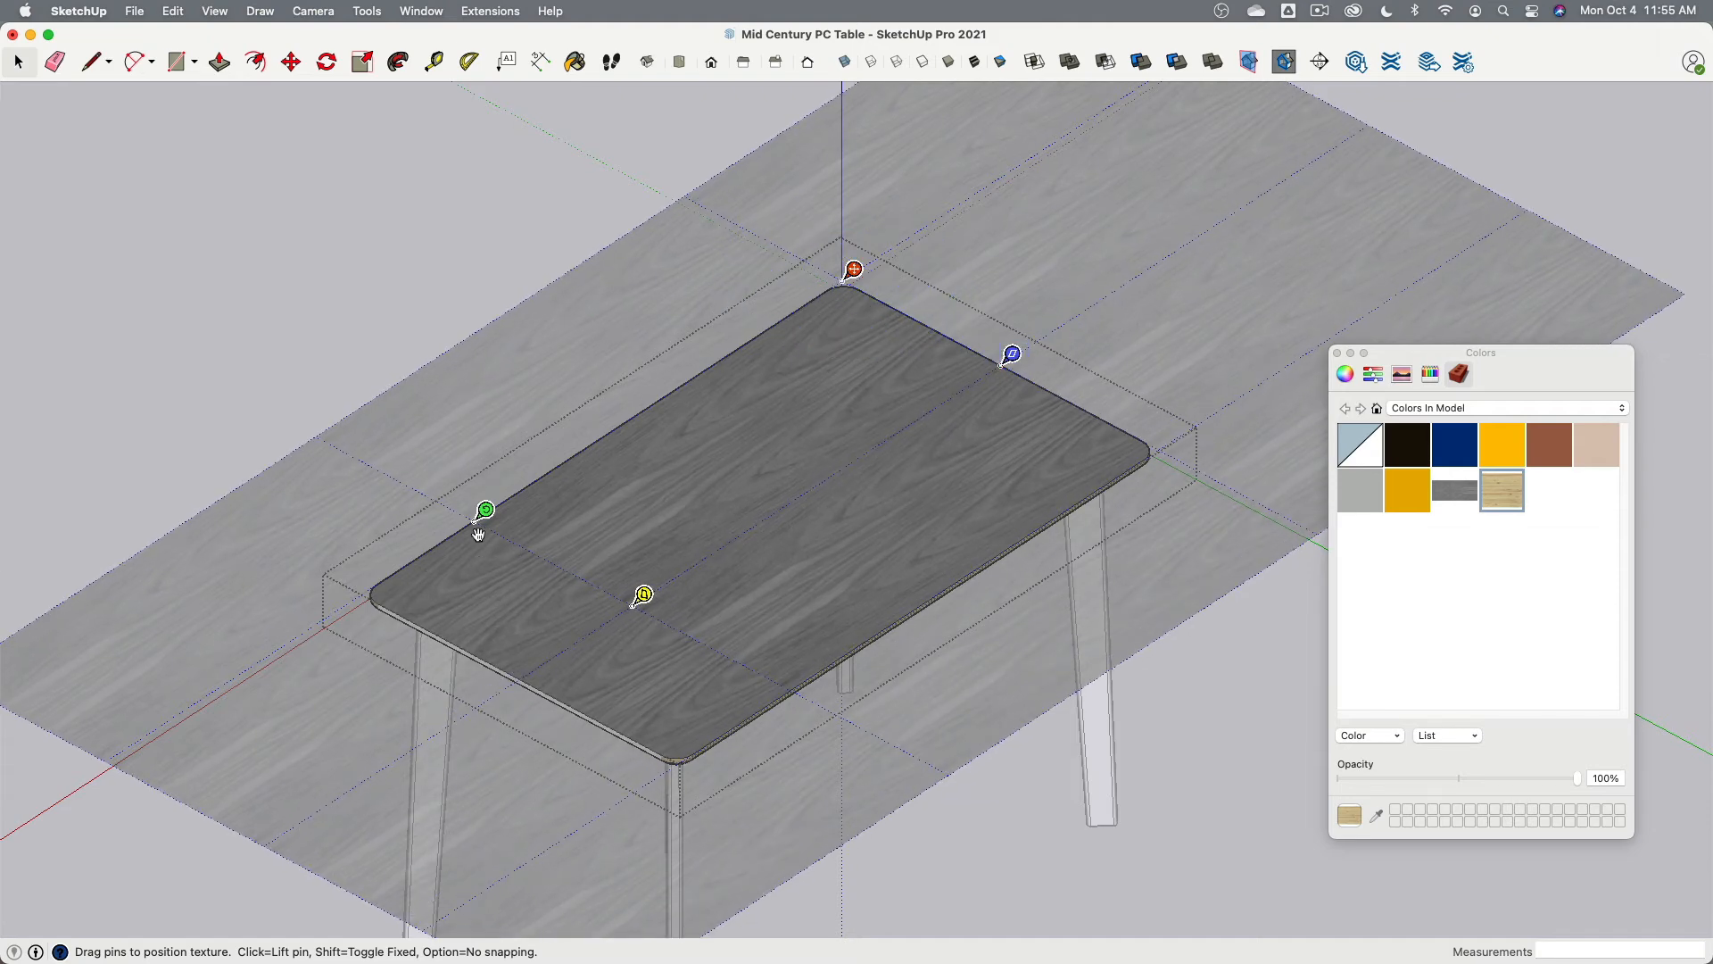
pyautogui.moveTo(482, 529); pyautogui.dragTo(370, 586)
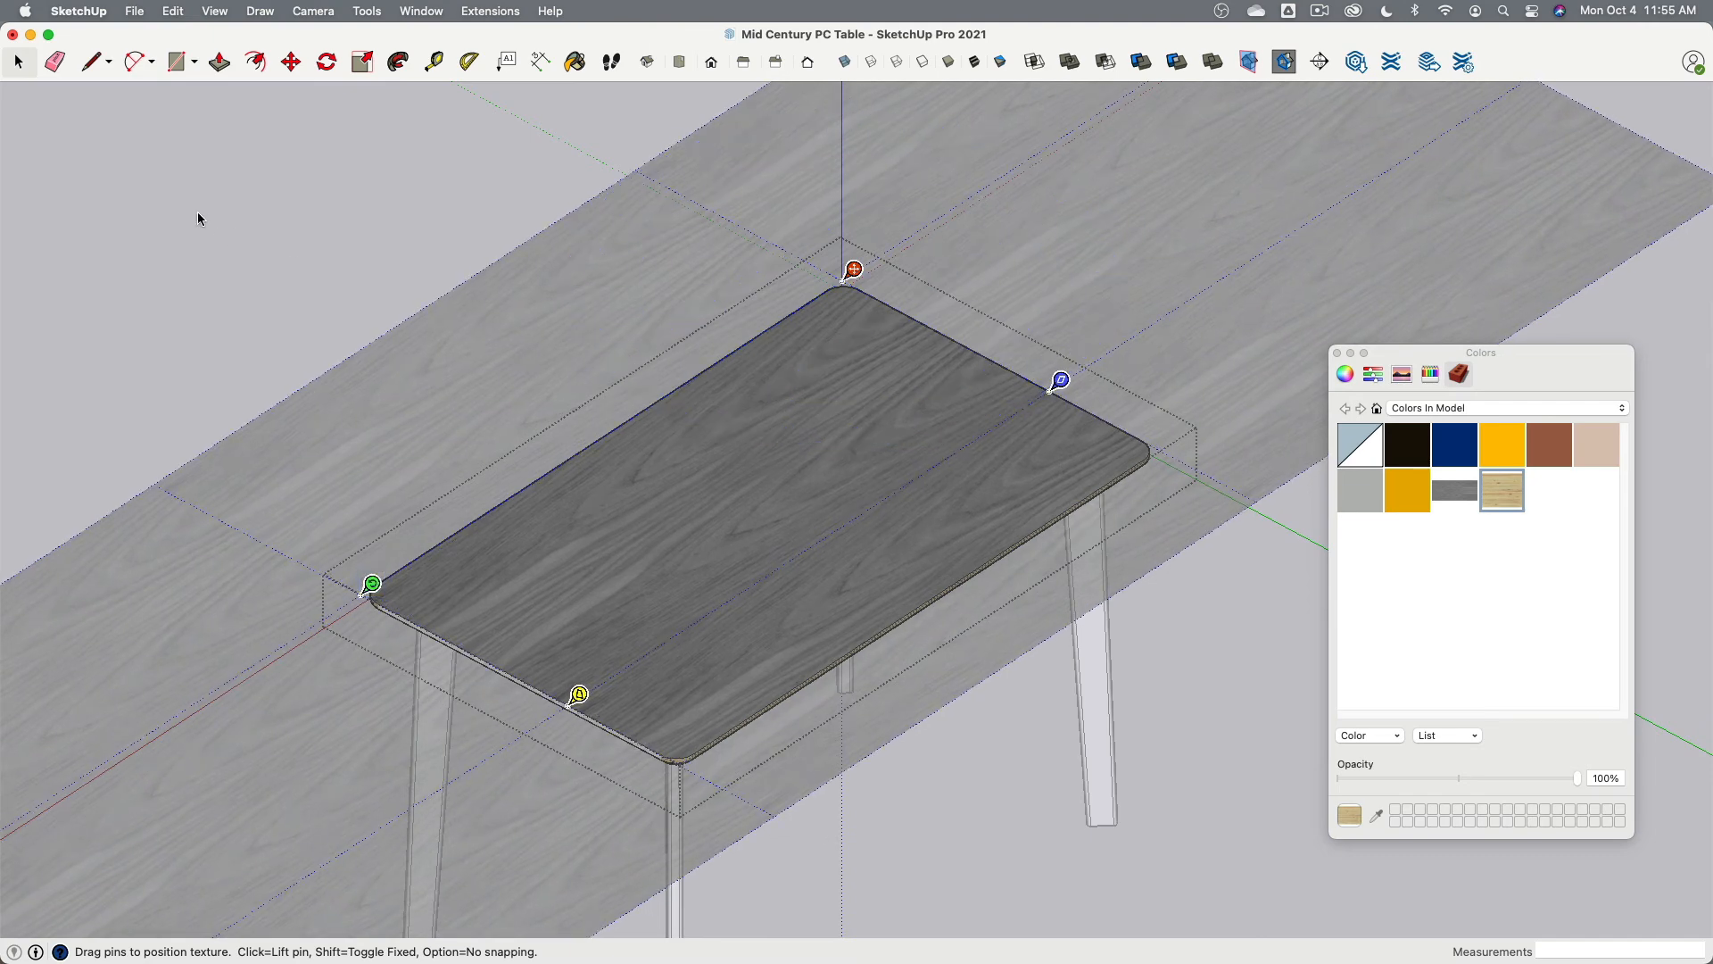
pyautogui.click(196, 250)
pyautogui.click(195, 255)
# Step: Start Fredo's ThruPaint and sample the Plywood_Layers material from the textured long edge beside the rounded tabletop corner
pyautogui.moveTo(357, 660); pyautogui.dragTo(658, 500, button='middle')
pyautogui.scroll(4, 657, 501)
pyautogui.moveTo(584, 558); pyautogui.dragTo(693, 383, button='middle')
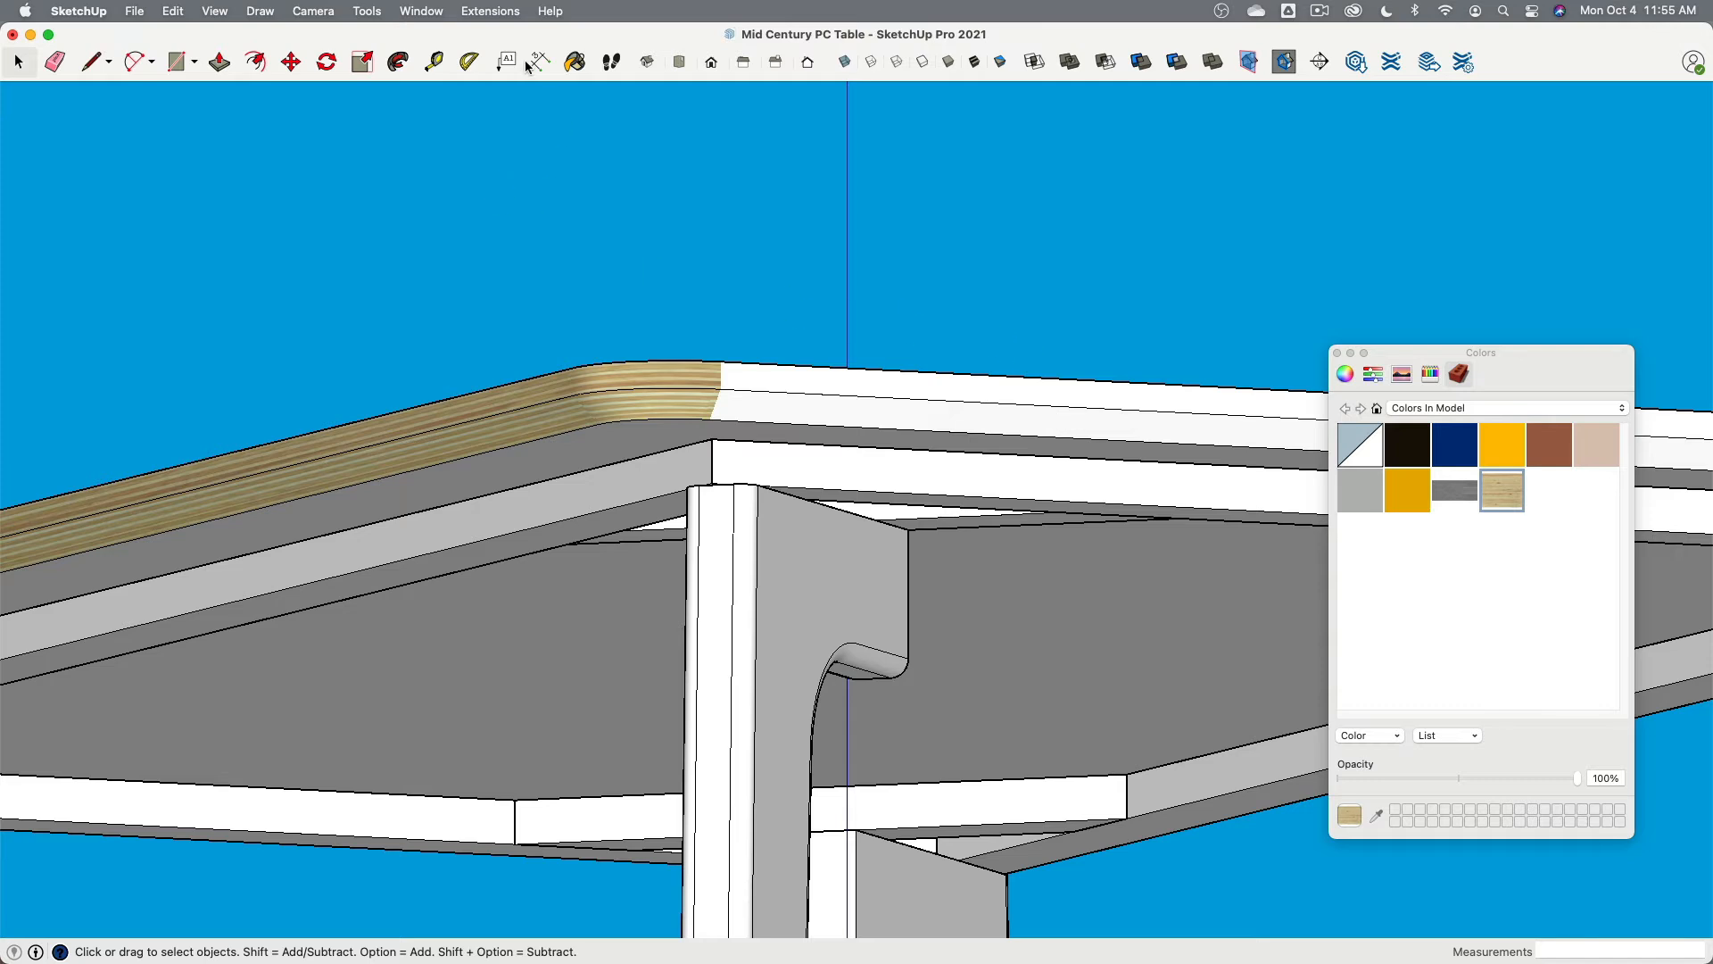
pyautogui.click(304, 12)
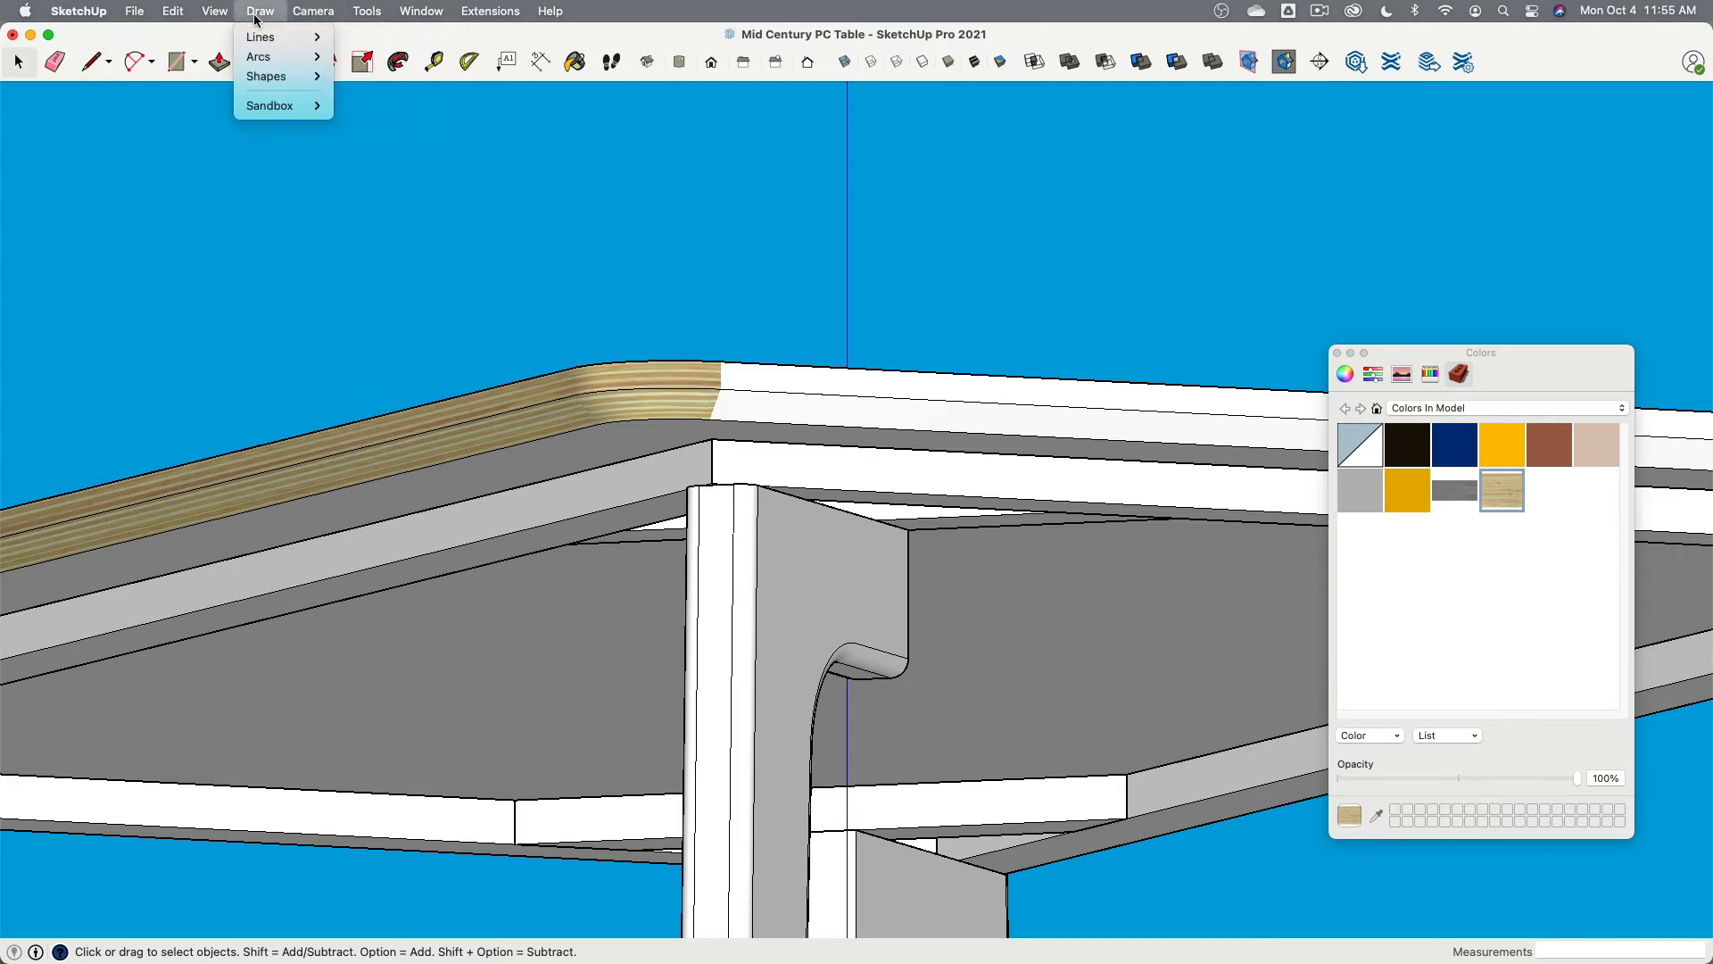
pyautogui.moveTo(384, 12)
pyautogui.moveTo(406, 549)
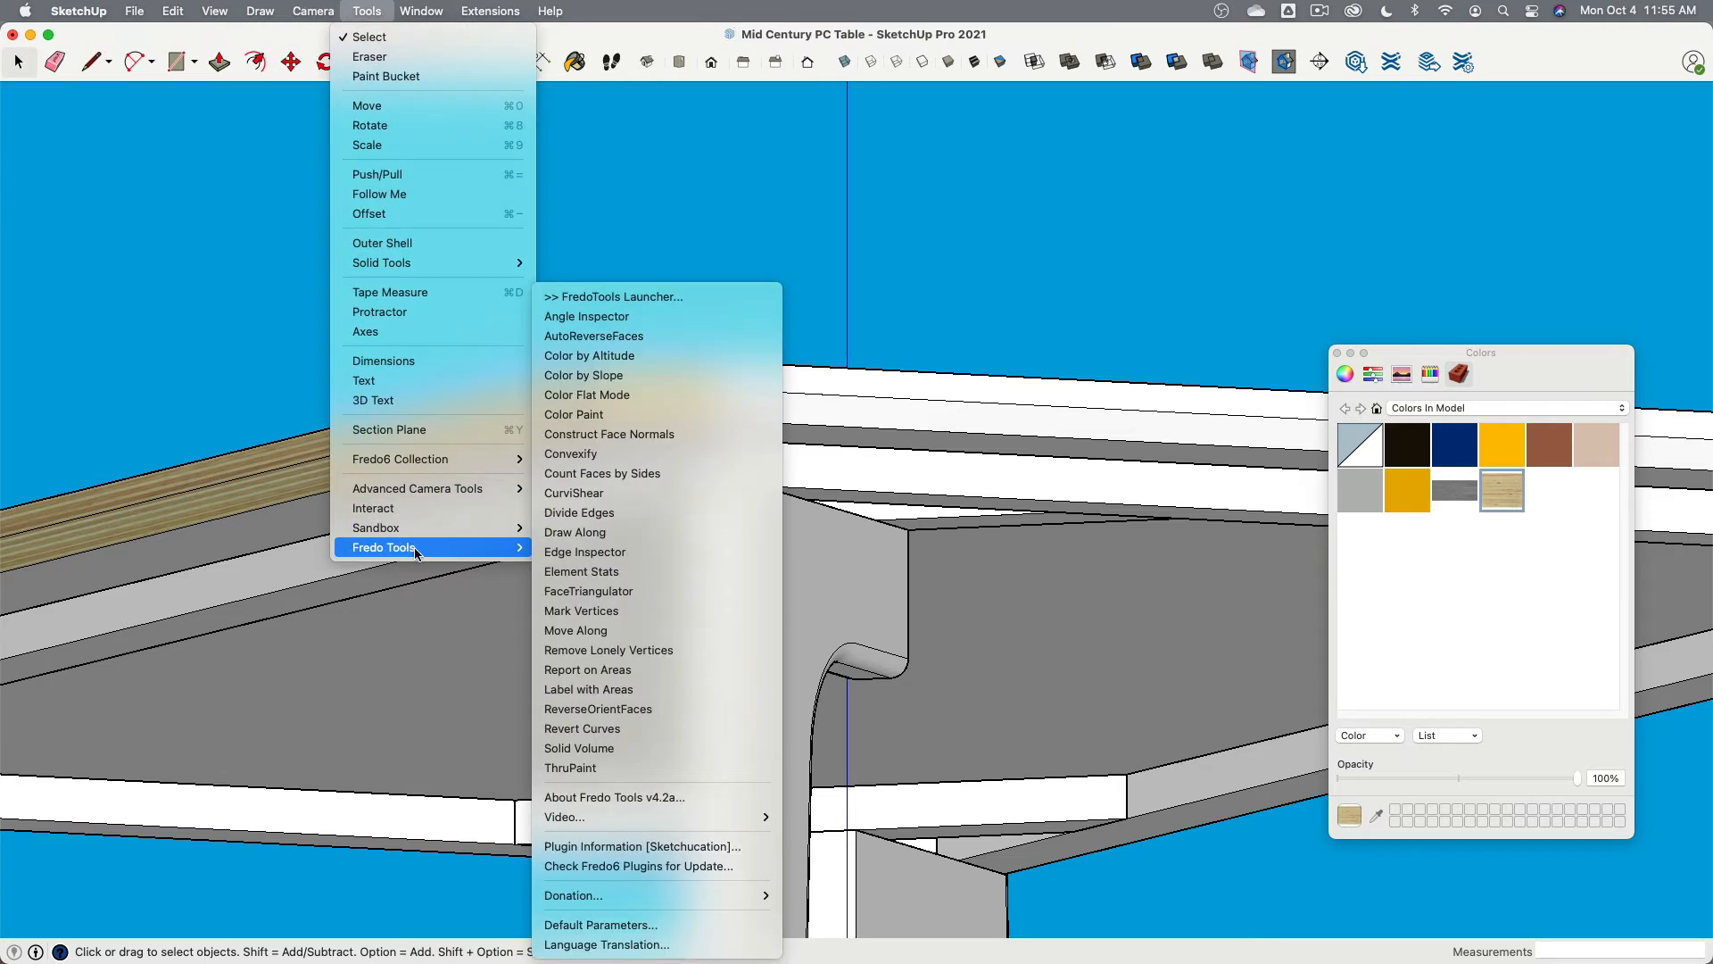
pyautogui.click(622, 769)
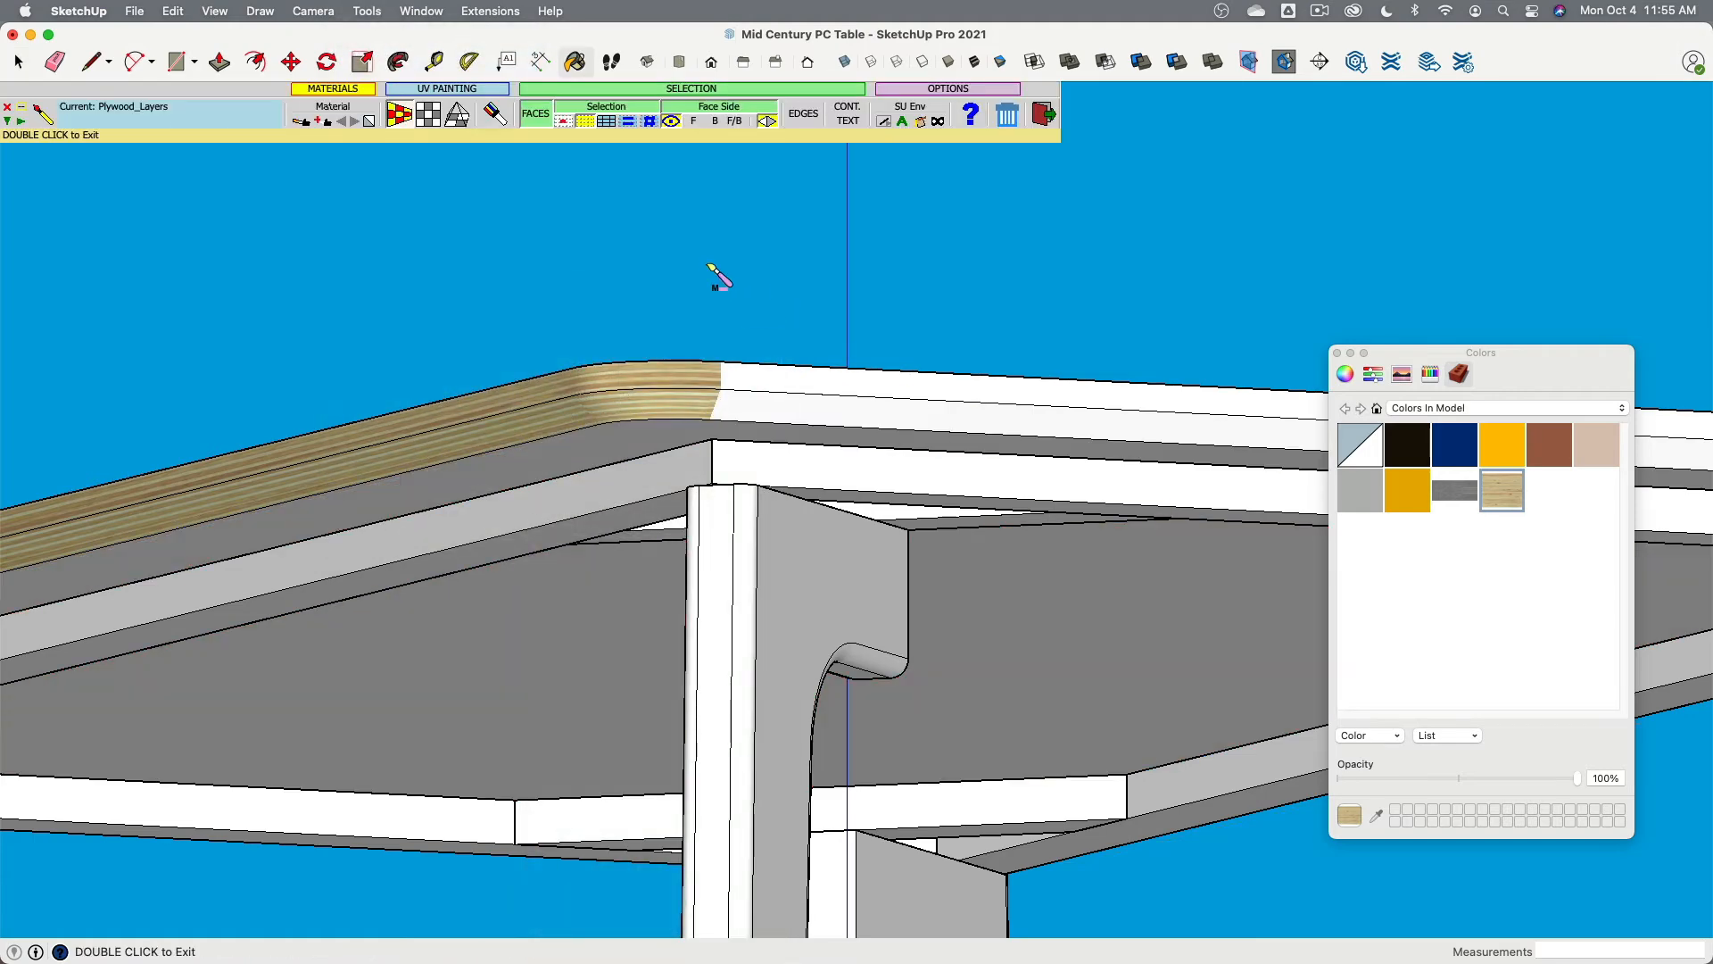
pyautogui.click(334, 132)
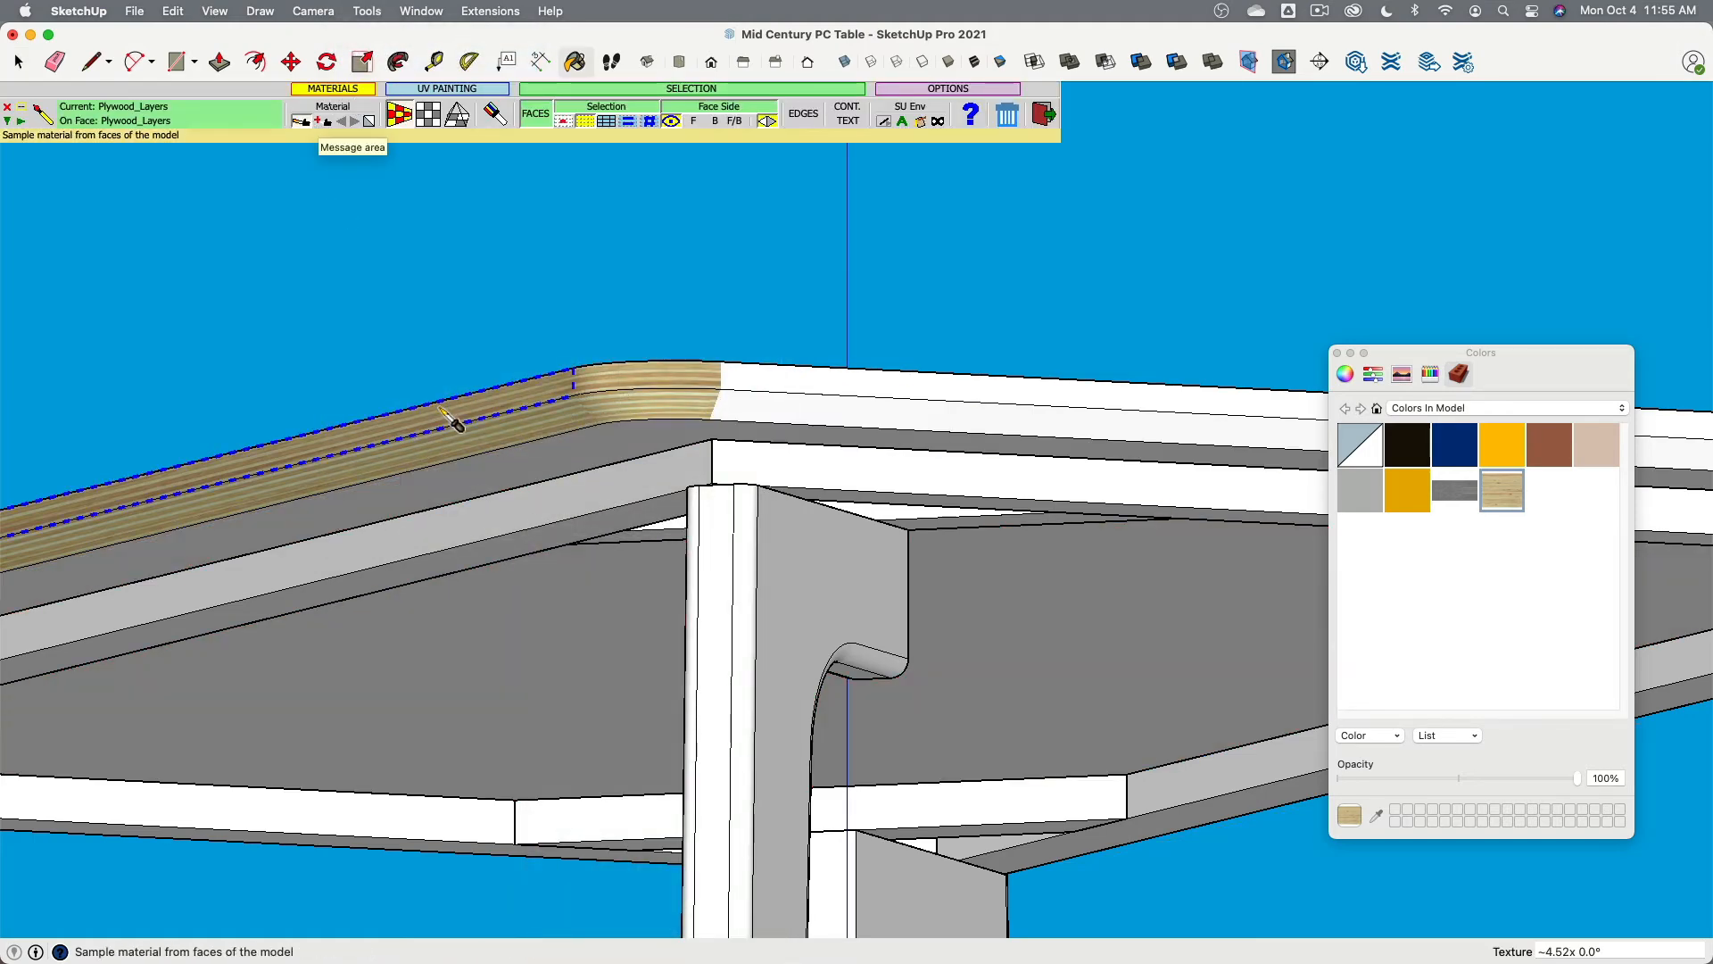
pyautogui.click(469, 400)
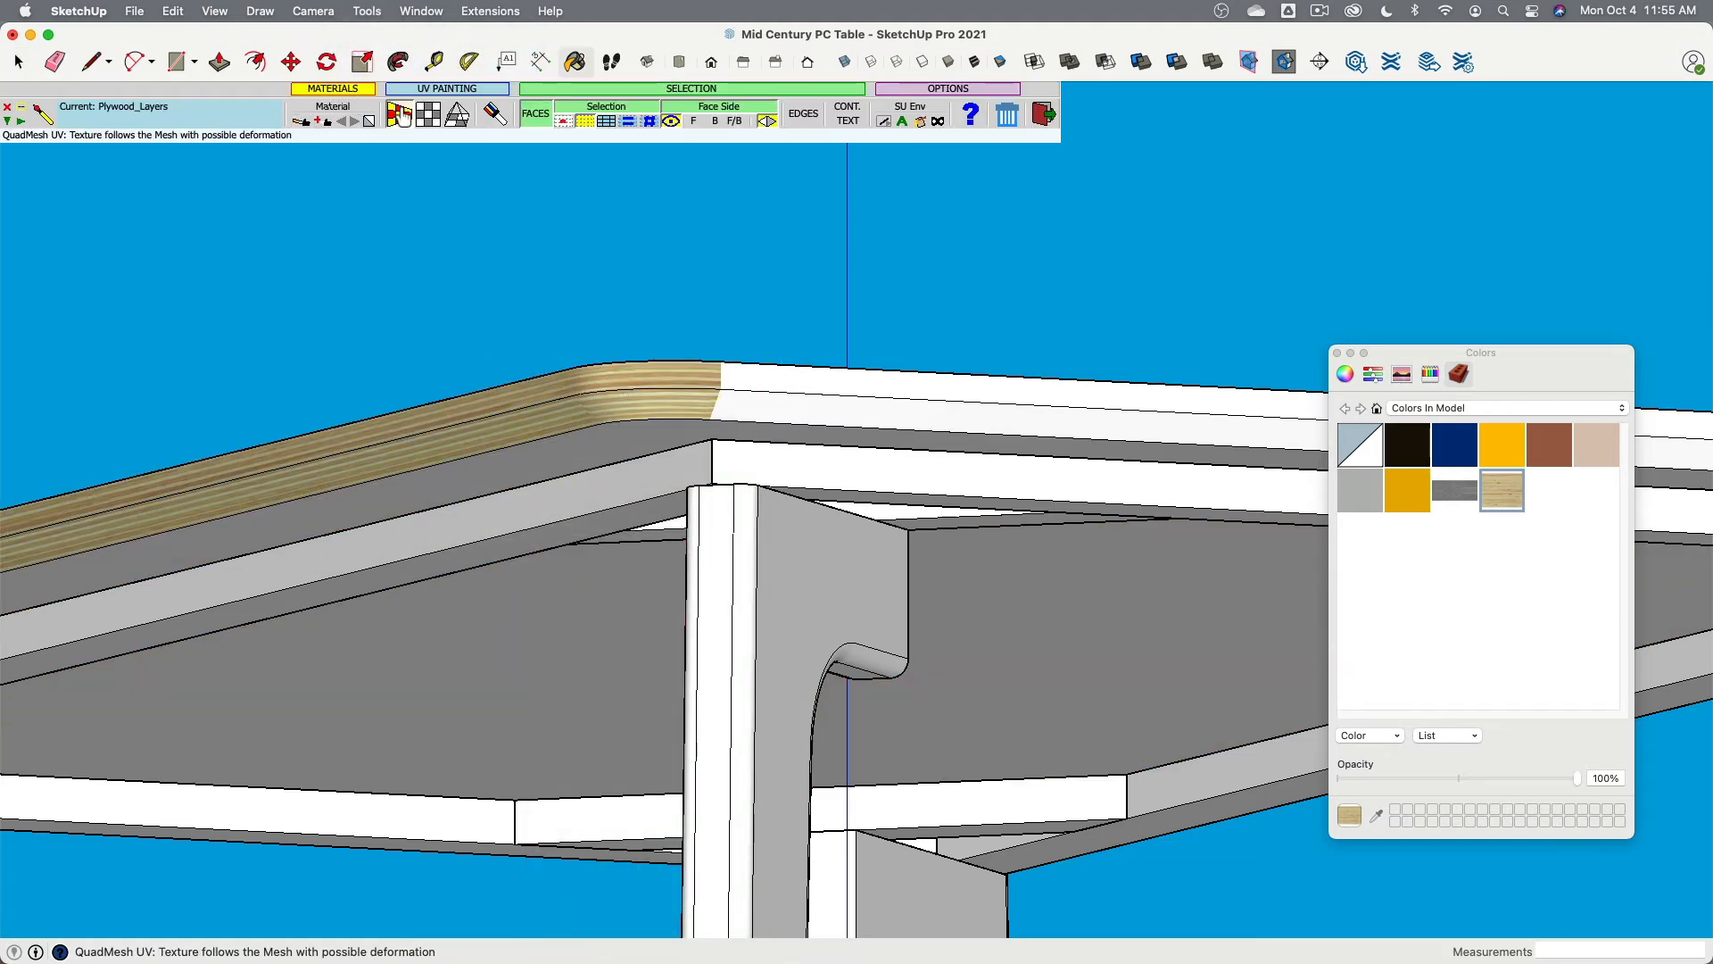
# Step: Paint the short side's edge and bevel faces with Plywood_Layers in QuadMesh UV mode, continuing around the corner, and leave ThruPaint
pyautogui.click(398, 115)
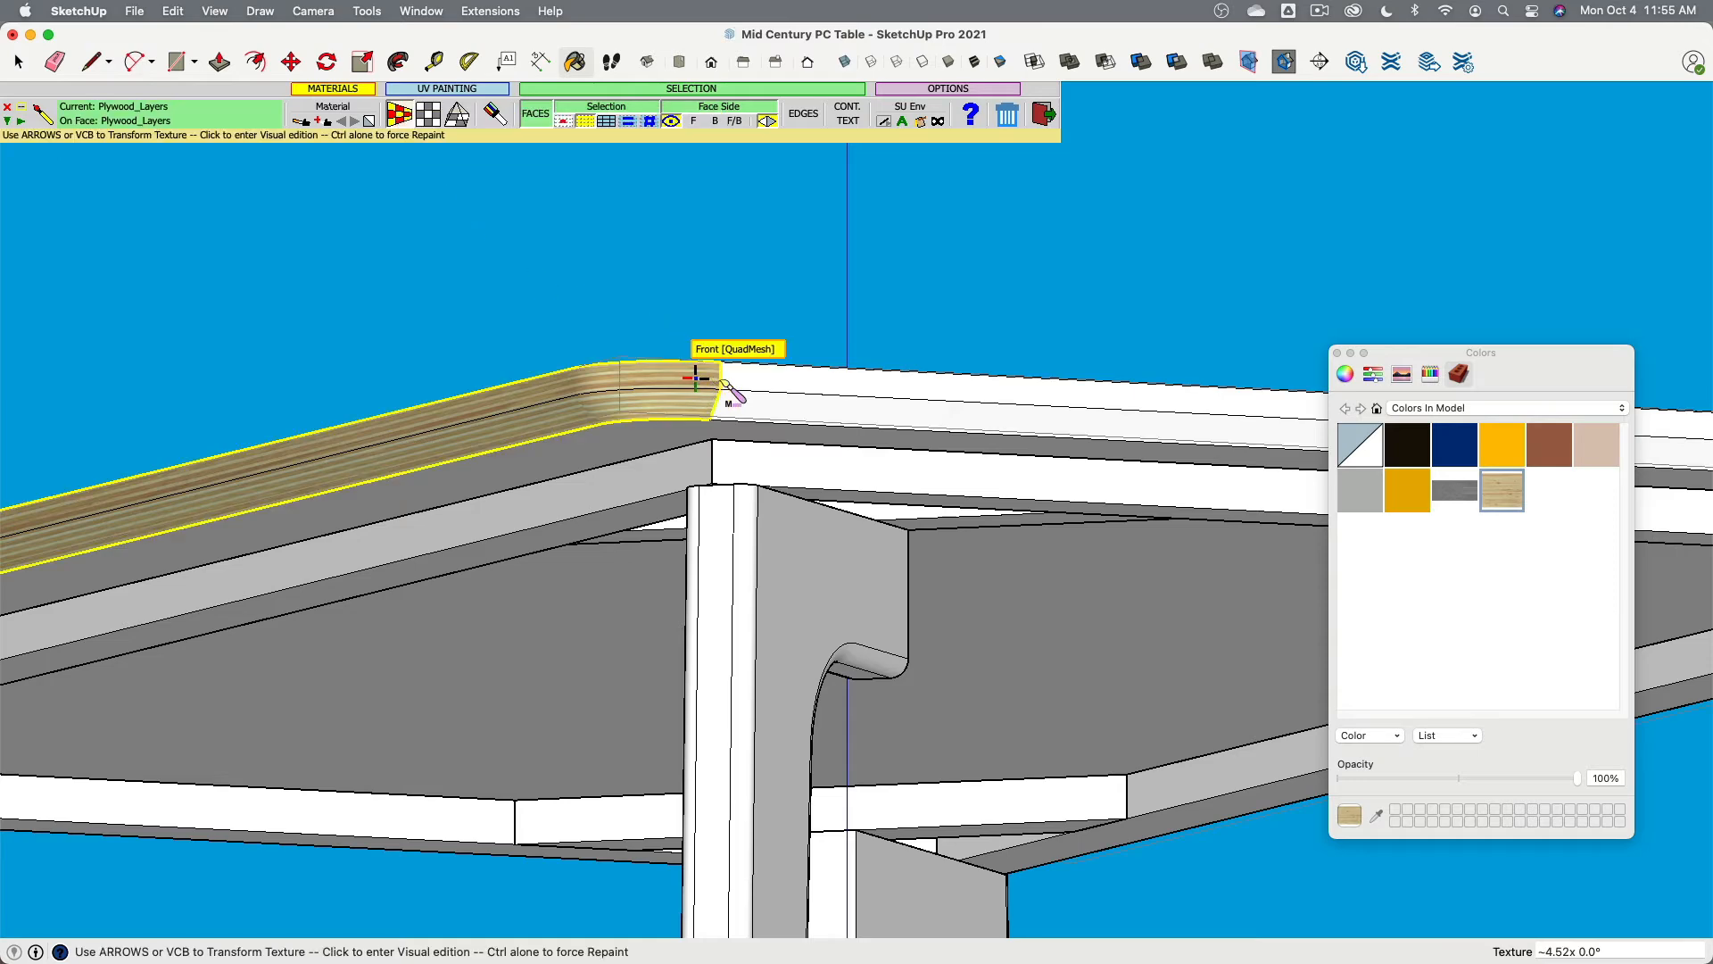
pyautogui.scroll(4, 732, 387)
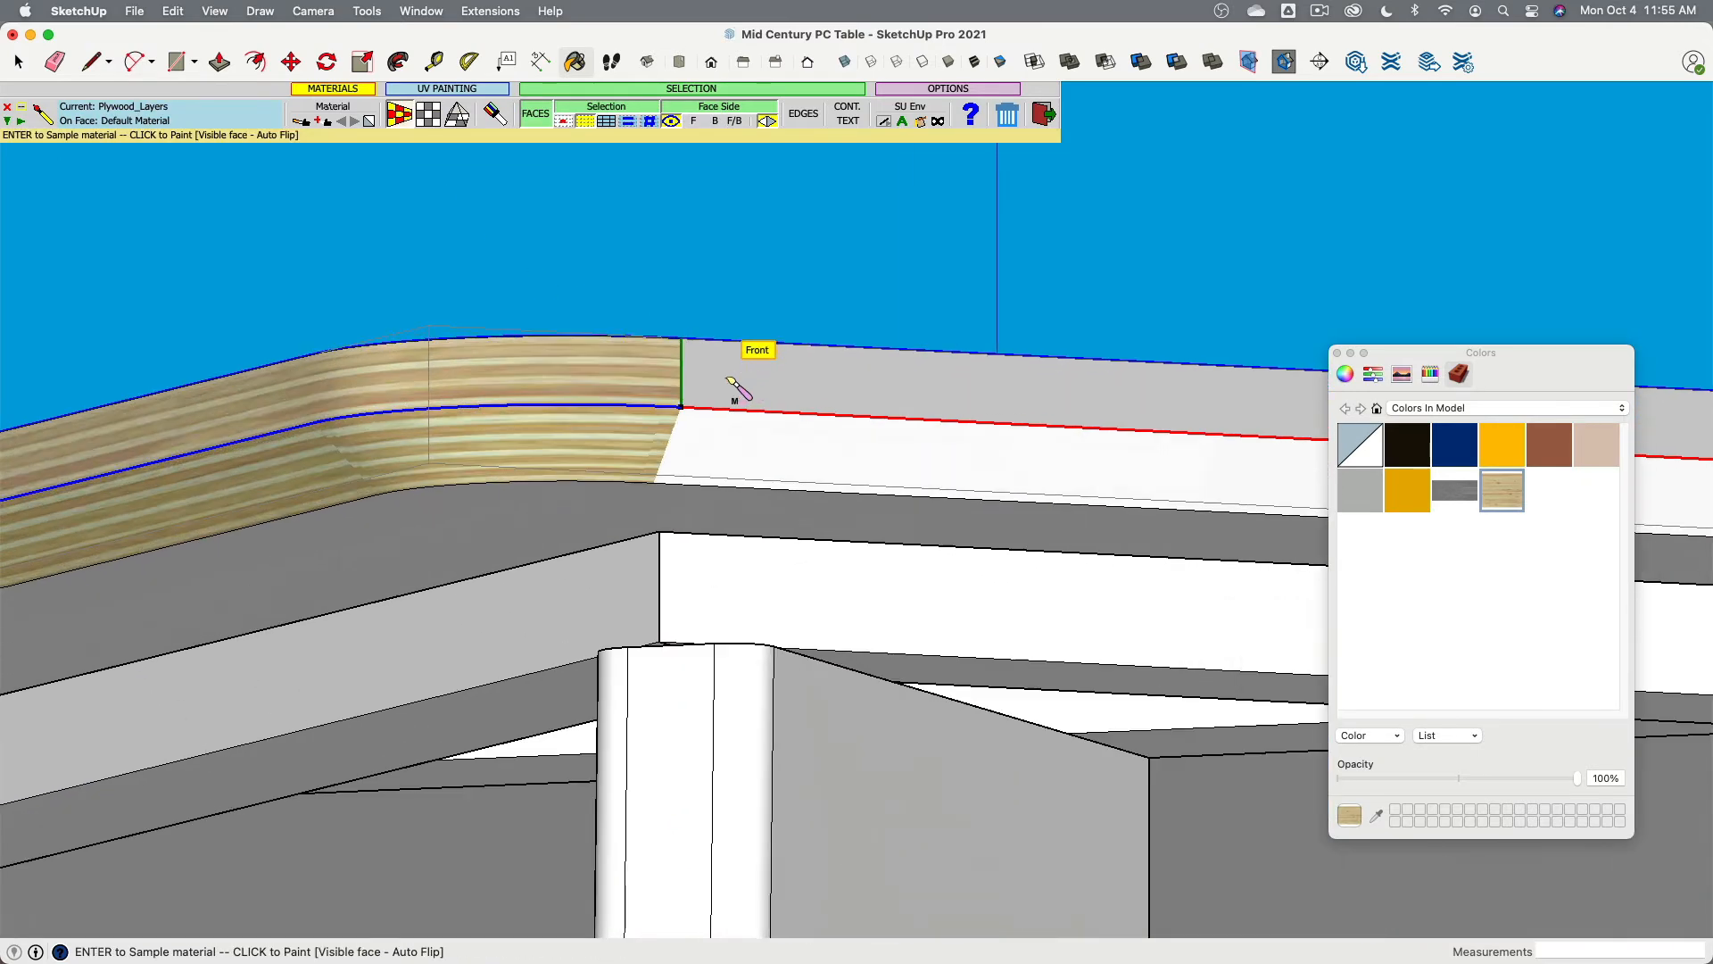
pyautogui.click(736, 446)
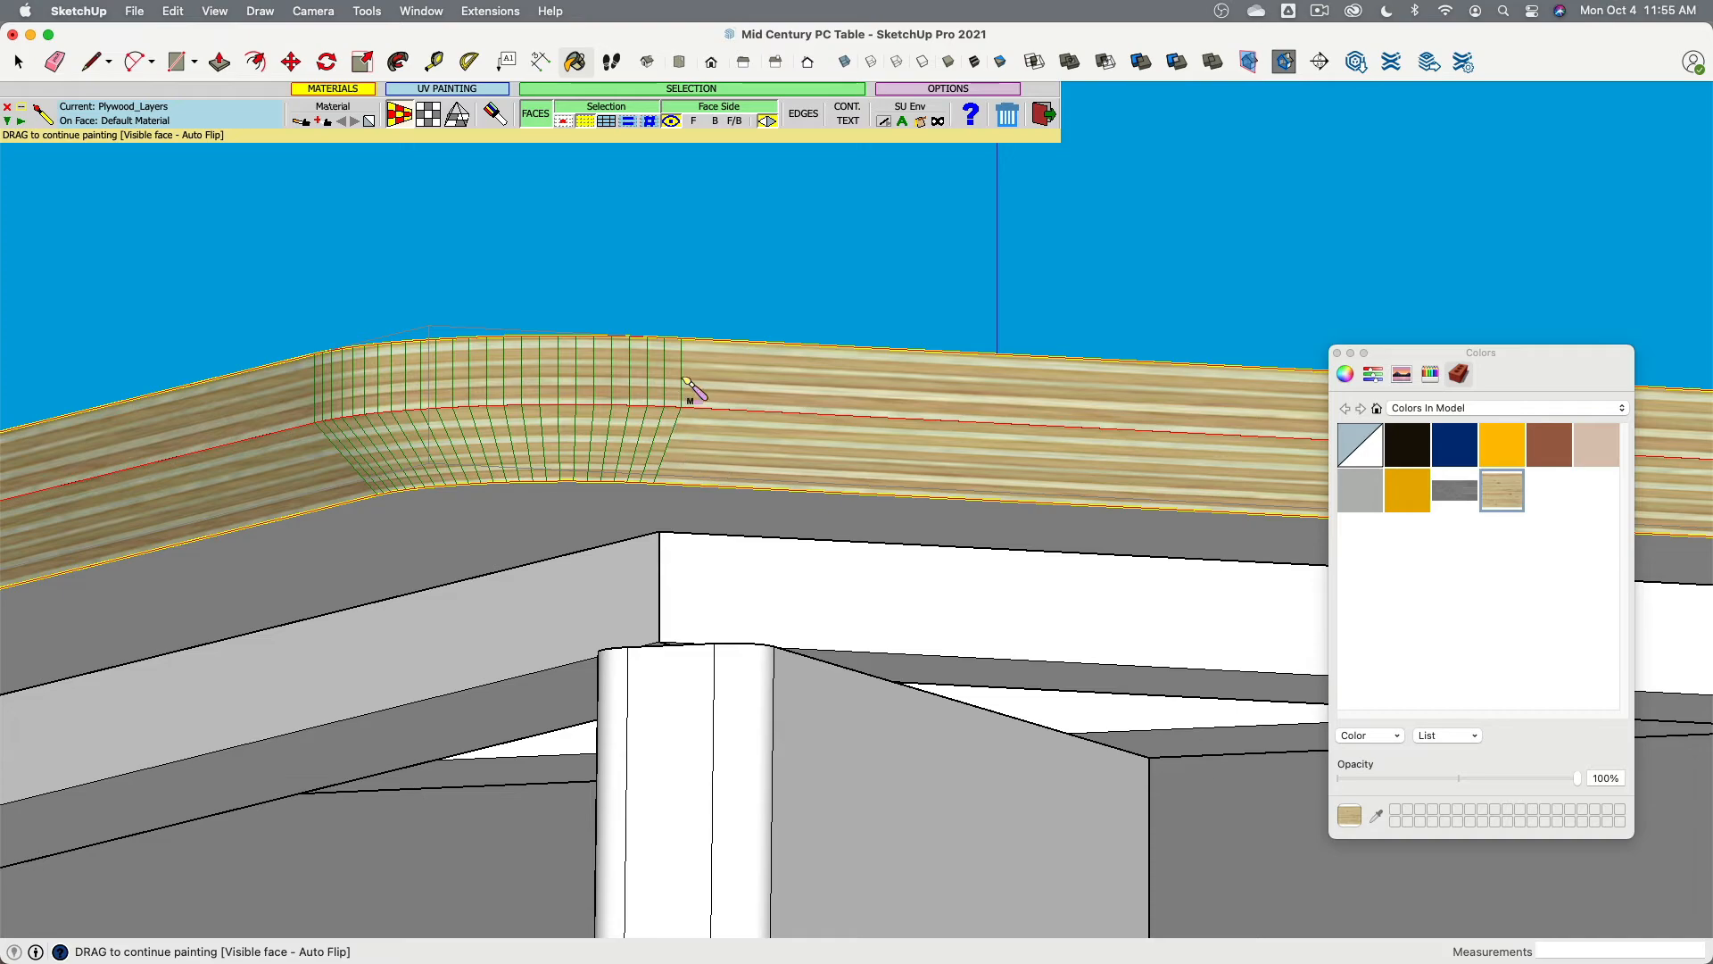
pyautogui.scroll(-6, 745, 384)
pyautogui.moveTo(1123, 337); pyautogui.dragTo(701, 337, button='middle')
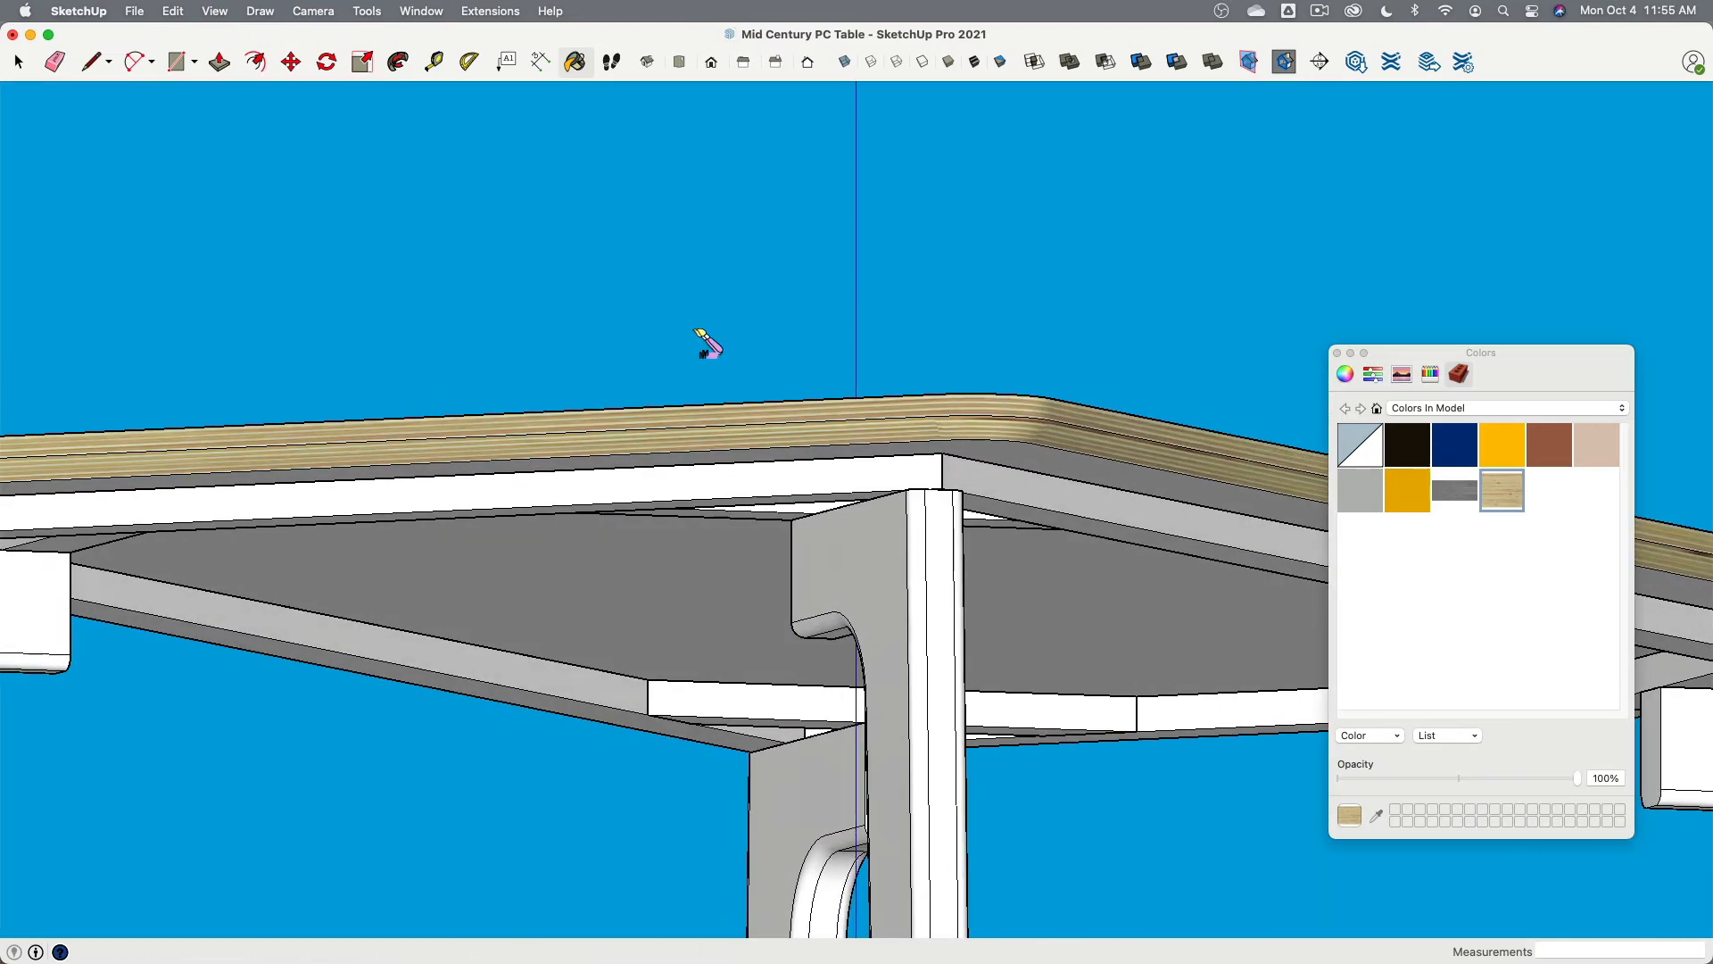
pyautogui.moveTo(1095, 294)
pyautogui.mouseDown(button='middle')
pyautogui.moveTo(731, 333)
pyautogui.moveTo(976, 344)
pyautogui.moveTo(729, 344)
pyautogui.moveTo(738, 363)
pyautogui.moveTo(918, 363)
pyautogui.moveTo(830, 373)
pyautogui.moveTo(793, 353)
pyautogui.moveTo(753, 524)
pyautogui.mouseUp(button='middle')
pyautogui.scroll(-5, 785, 348)
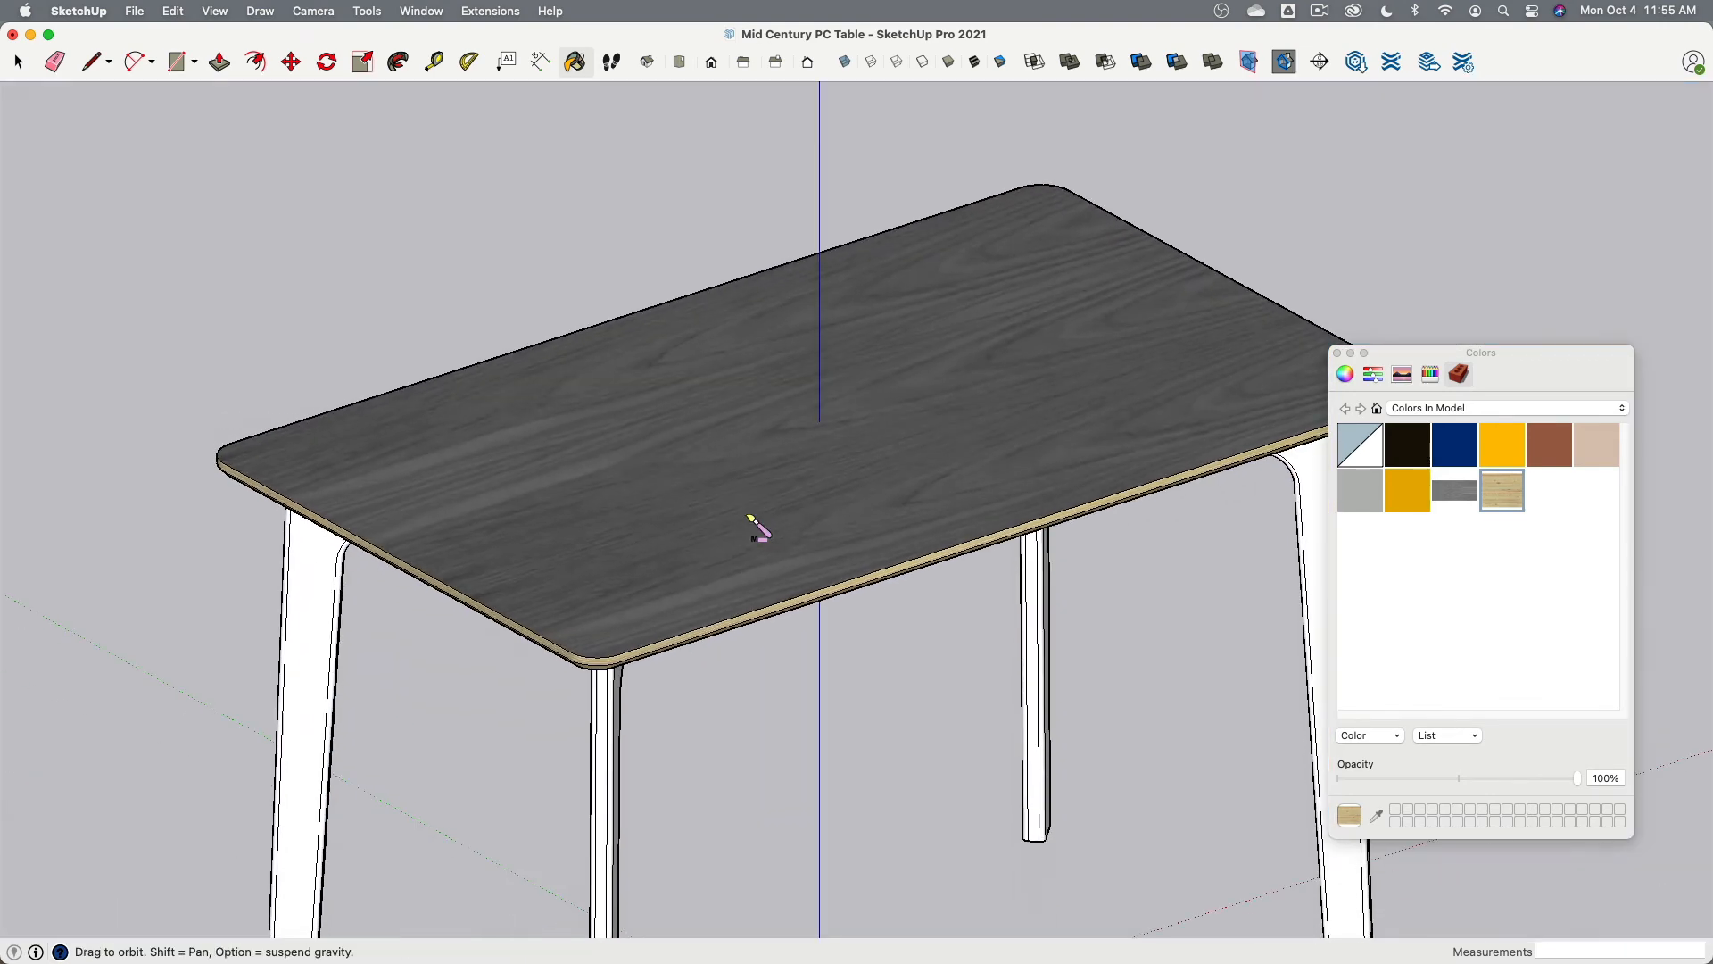
pyautogui.scroll(-3, 753, 525)
pyautogui.click(19, 63)
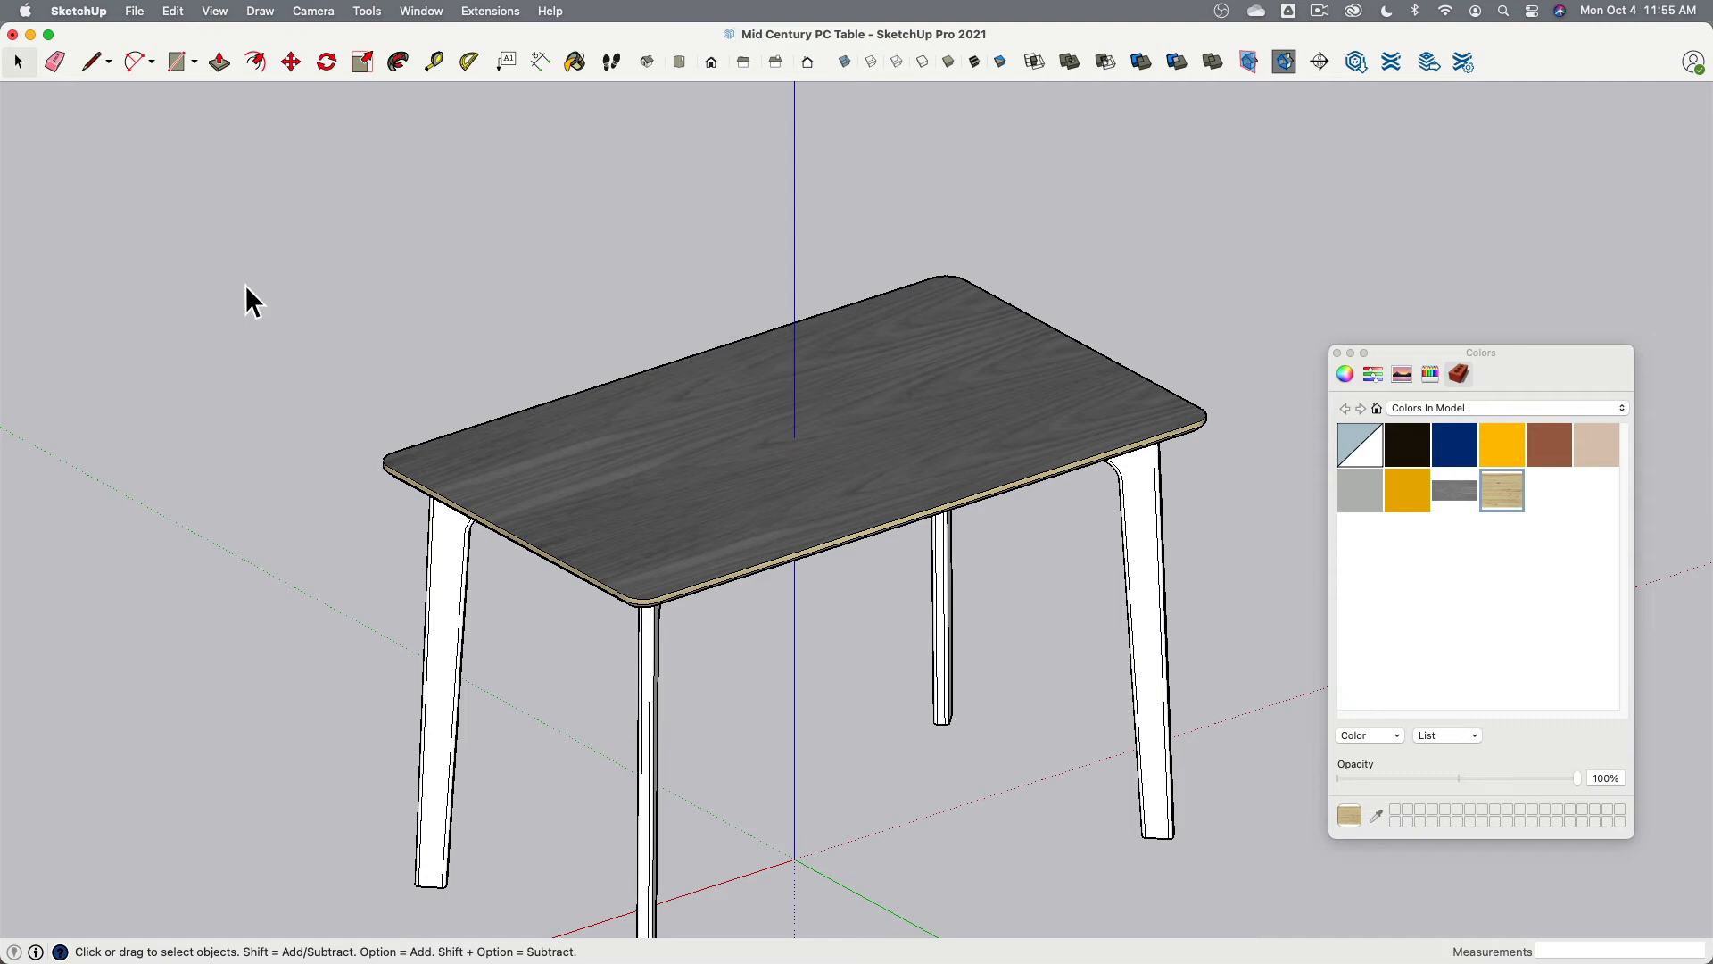
# Step: Examine the plywood layers along the tabletop edges and around its rounded corners from above and below
pyautogui.moveTo(509, 409); pyautogui.dragTo(772, 569, button='middle')
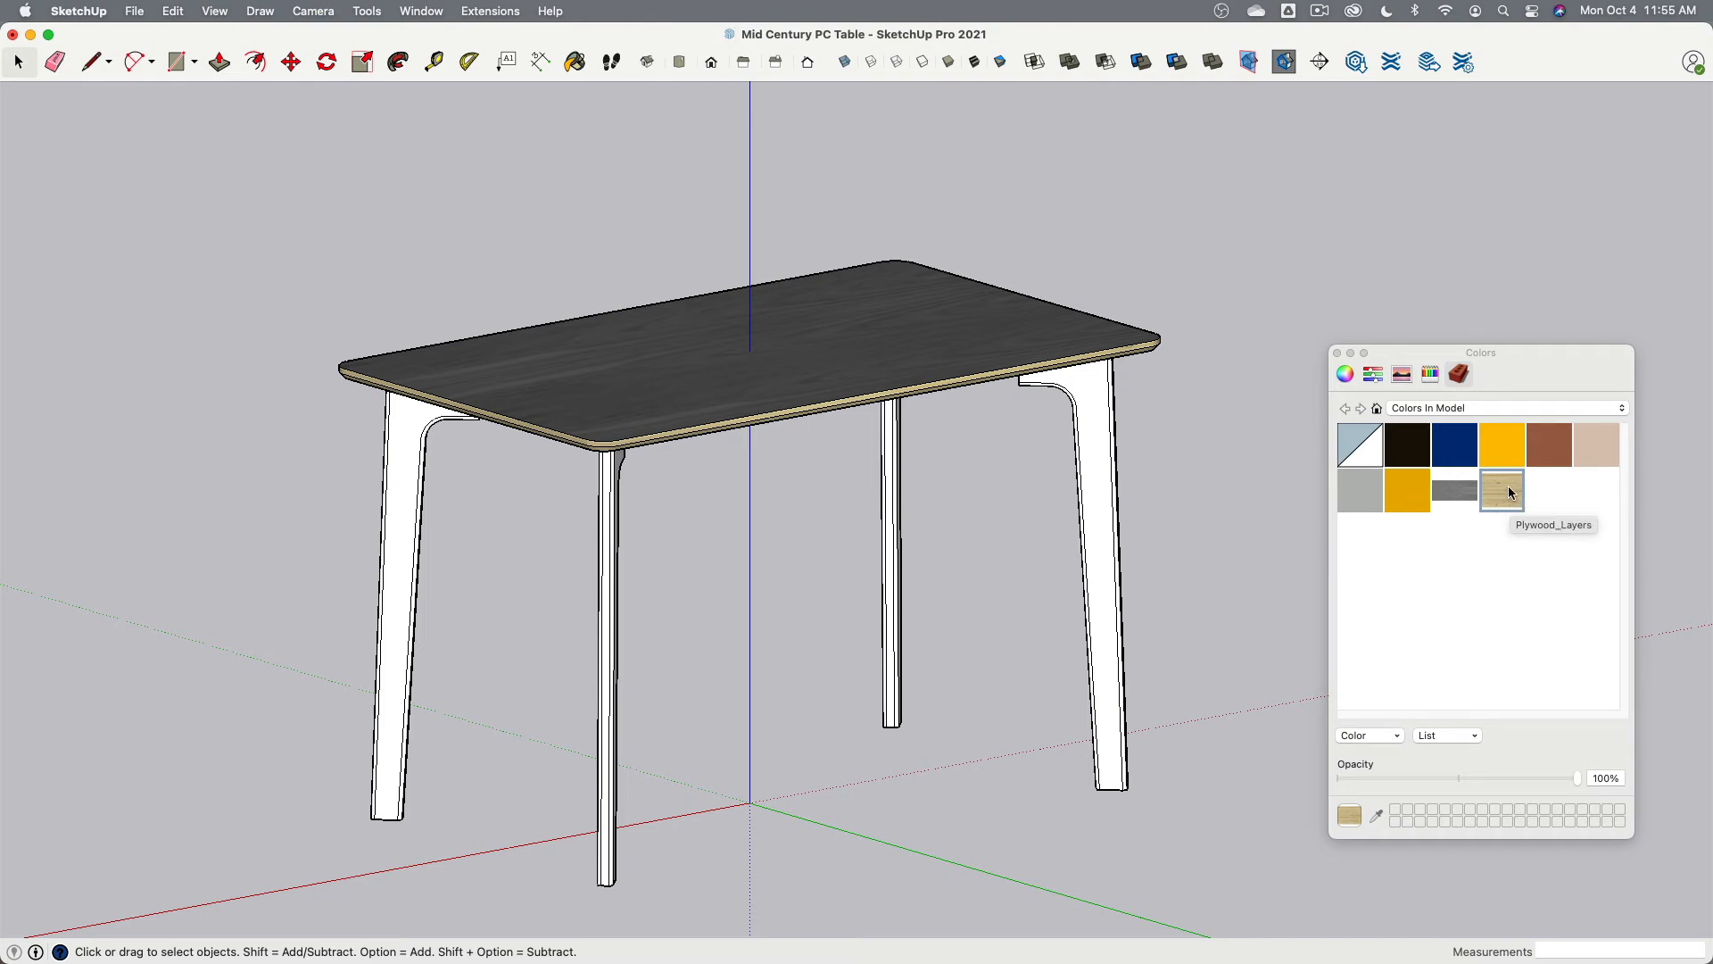
pyautogui.scroll(10, 662, 431)
pyautogui.moveTo(623, 448); pyautogui.dragTo(656, 392, button='middle')
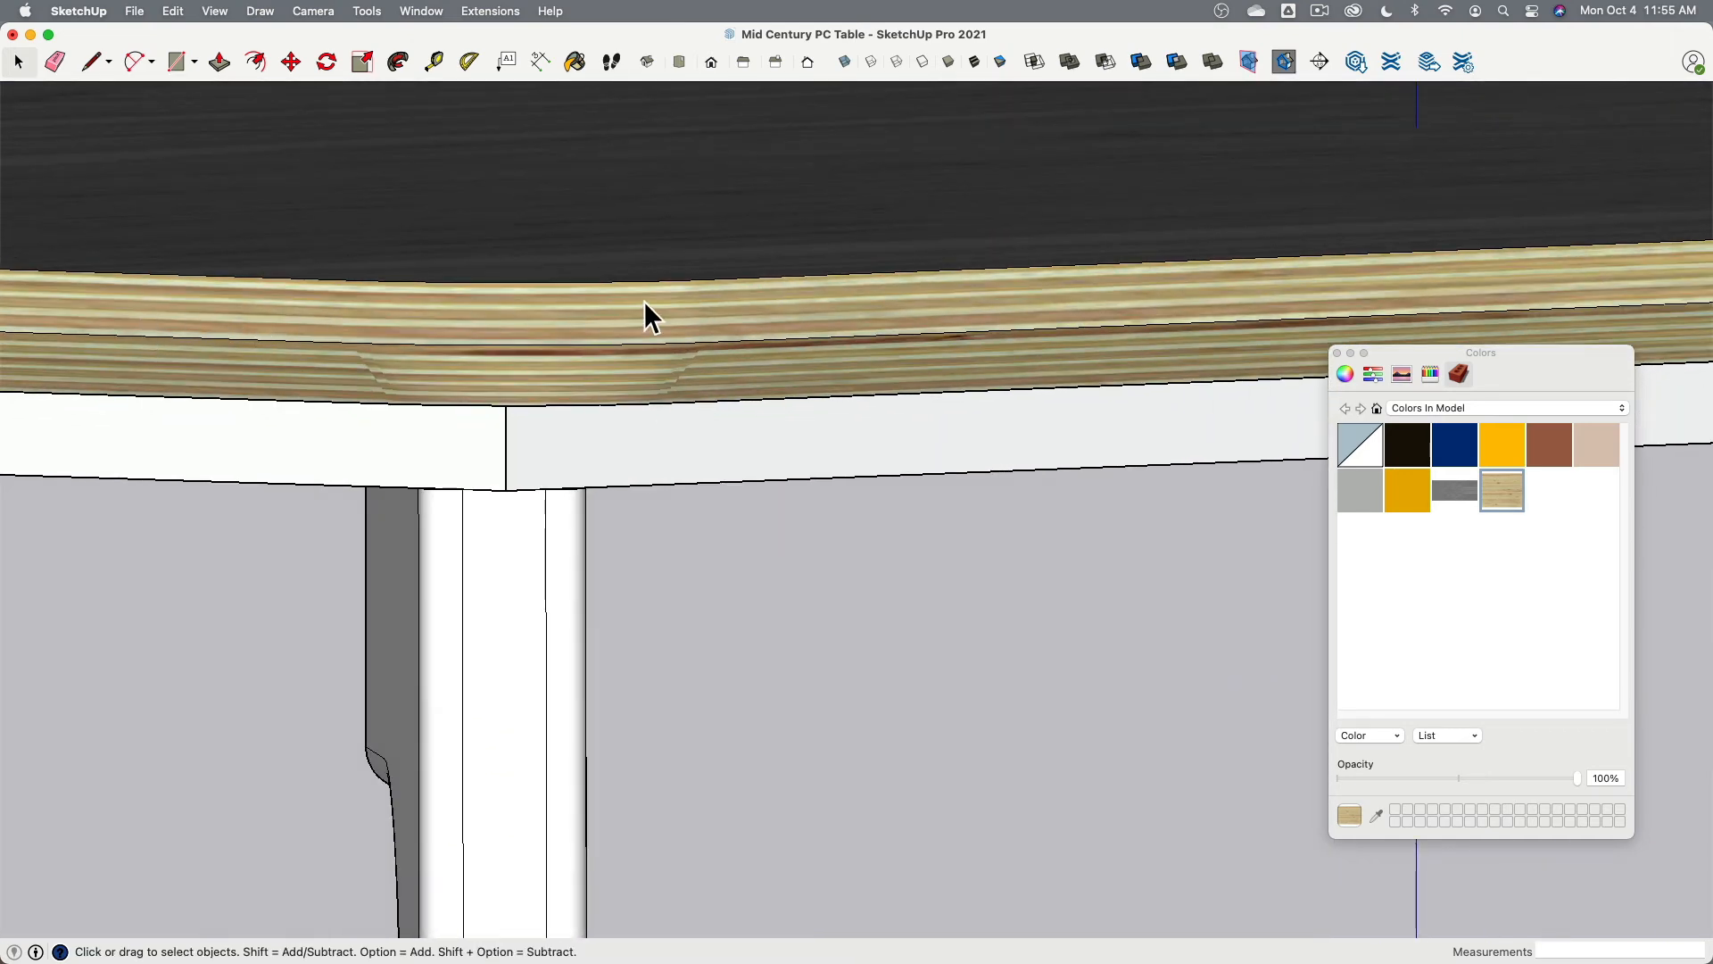
pyautogui.scroll(-3, 867, 334)
pyautogui.moveTo(866, 337); pyautogui.dragTo(831, 219, button='middle')
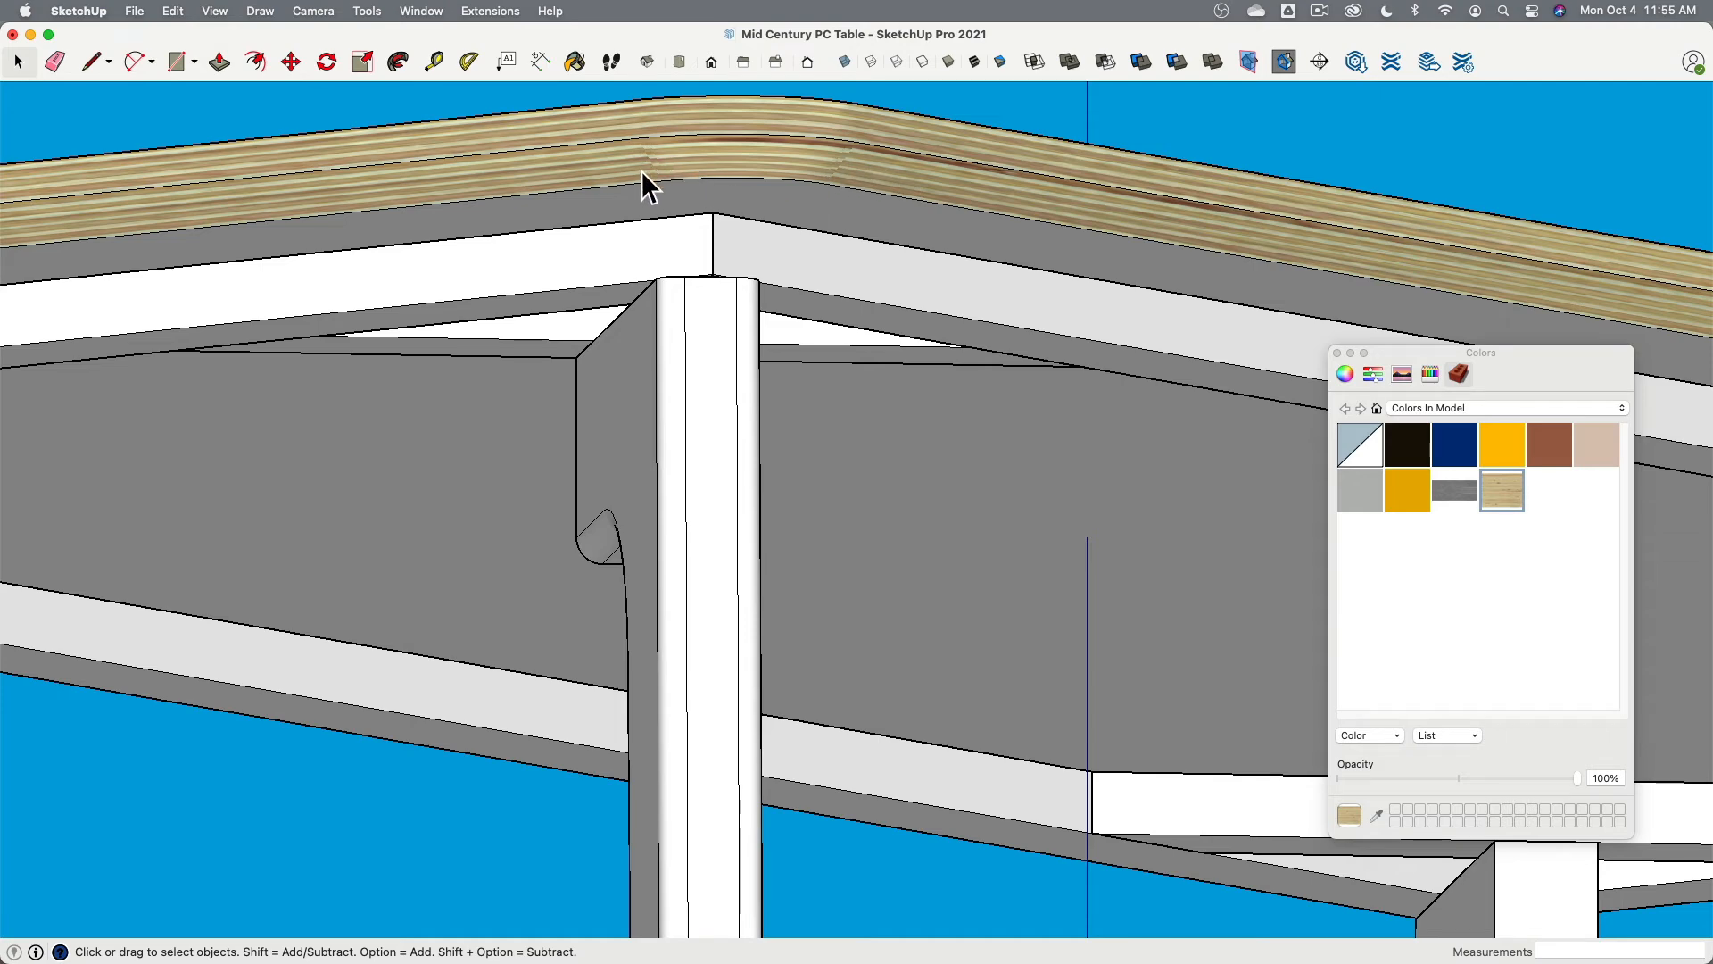
pyautogui.scroll(-3, 646, 174)
pyautogui.moveTo(329, 206); pyautogui.dragTo(872, 380, button='middle')
pyautogui.scroll(-3, 887, 257)
pyautogui.moveTo(887, 257); pyautogui.dragTo(807, 357, button='middle')
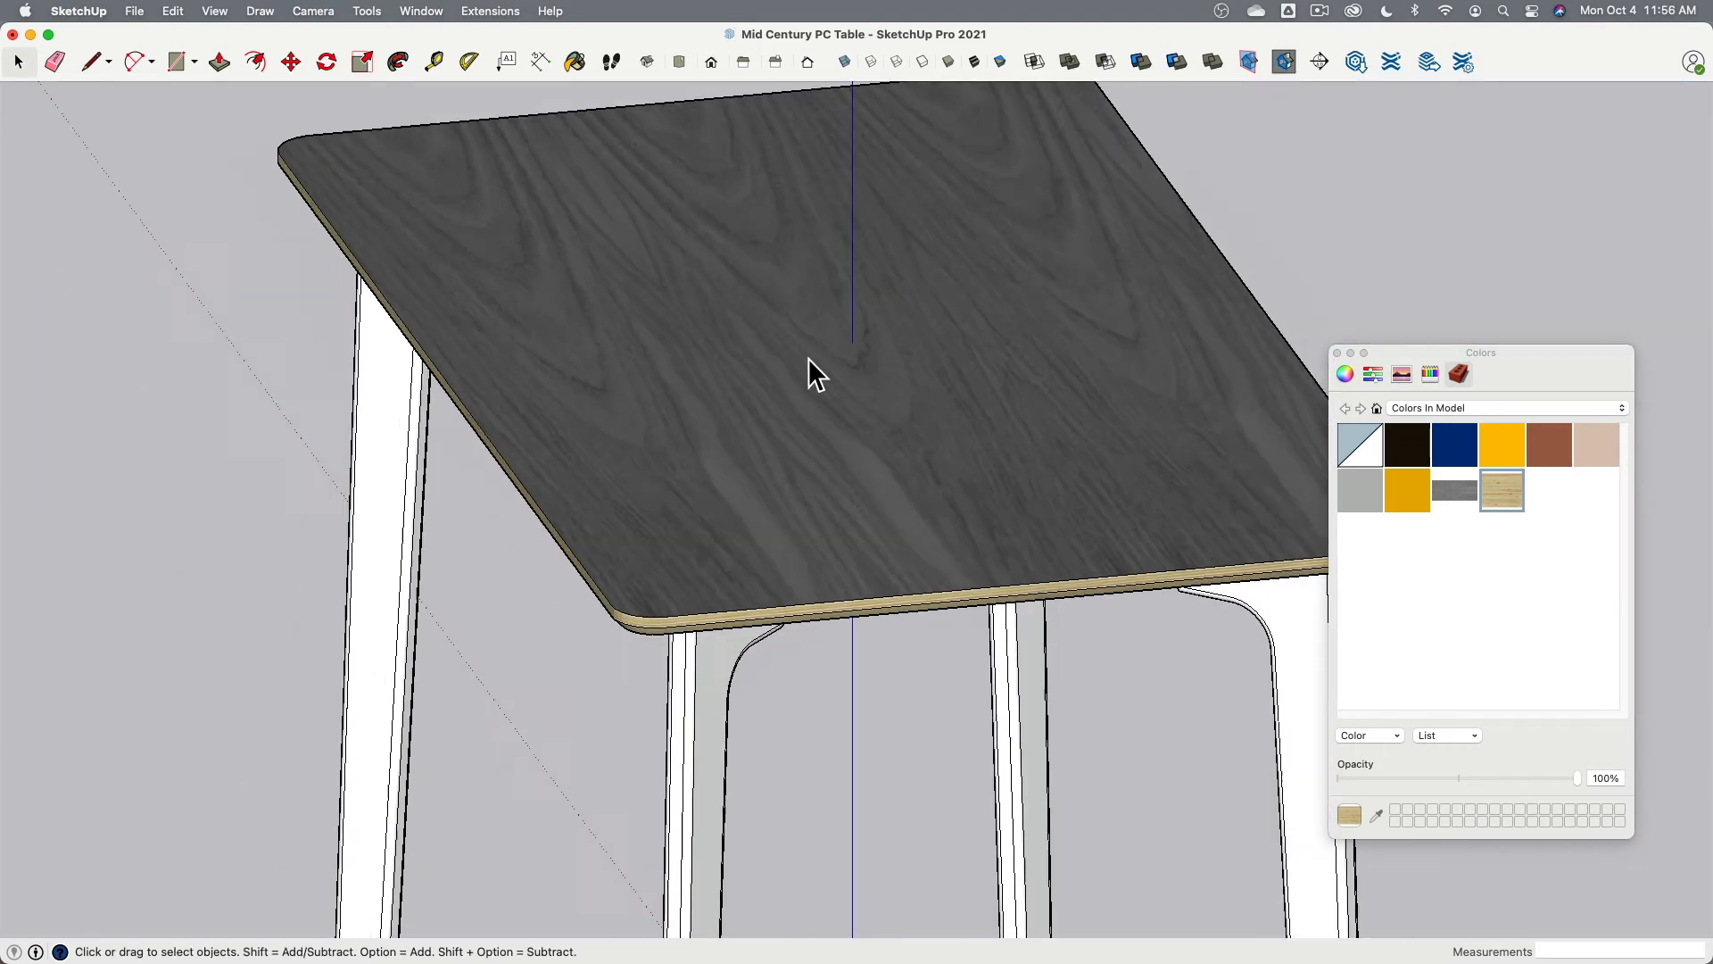
pyautogui.scroll(-2, 807, 358)
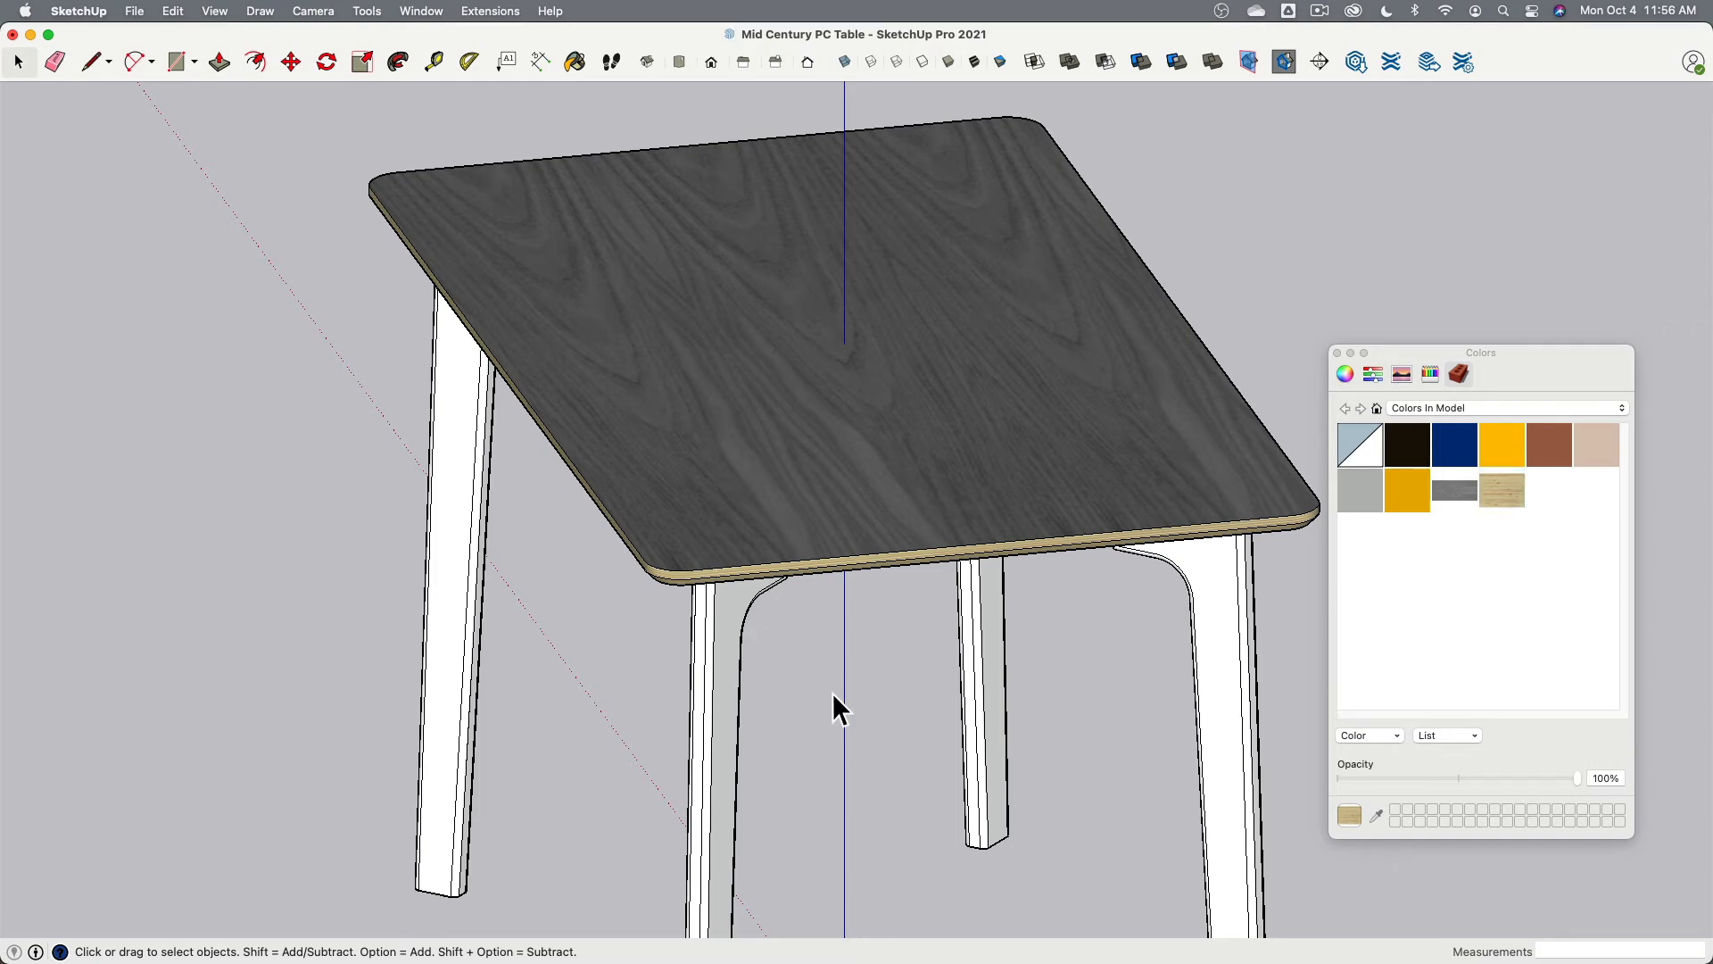
# Step: Open the corner leg for editing and apply the dark Wood Veneer Bookmatch material to one broad side face
pyautogui.moveTo(833, 719); pyautogui.dragTo(696, 255, button='middle')
pyautogui.scroll(3, 697, 259)
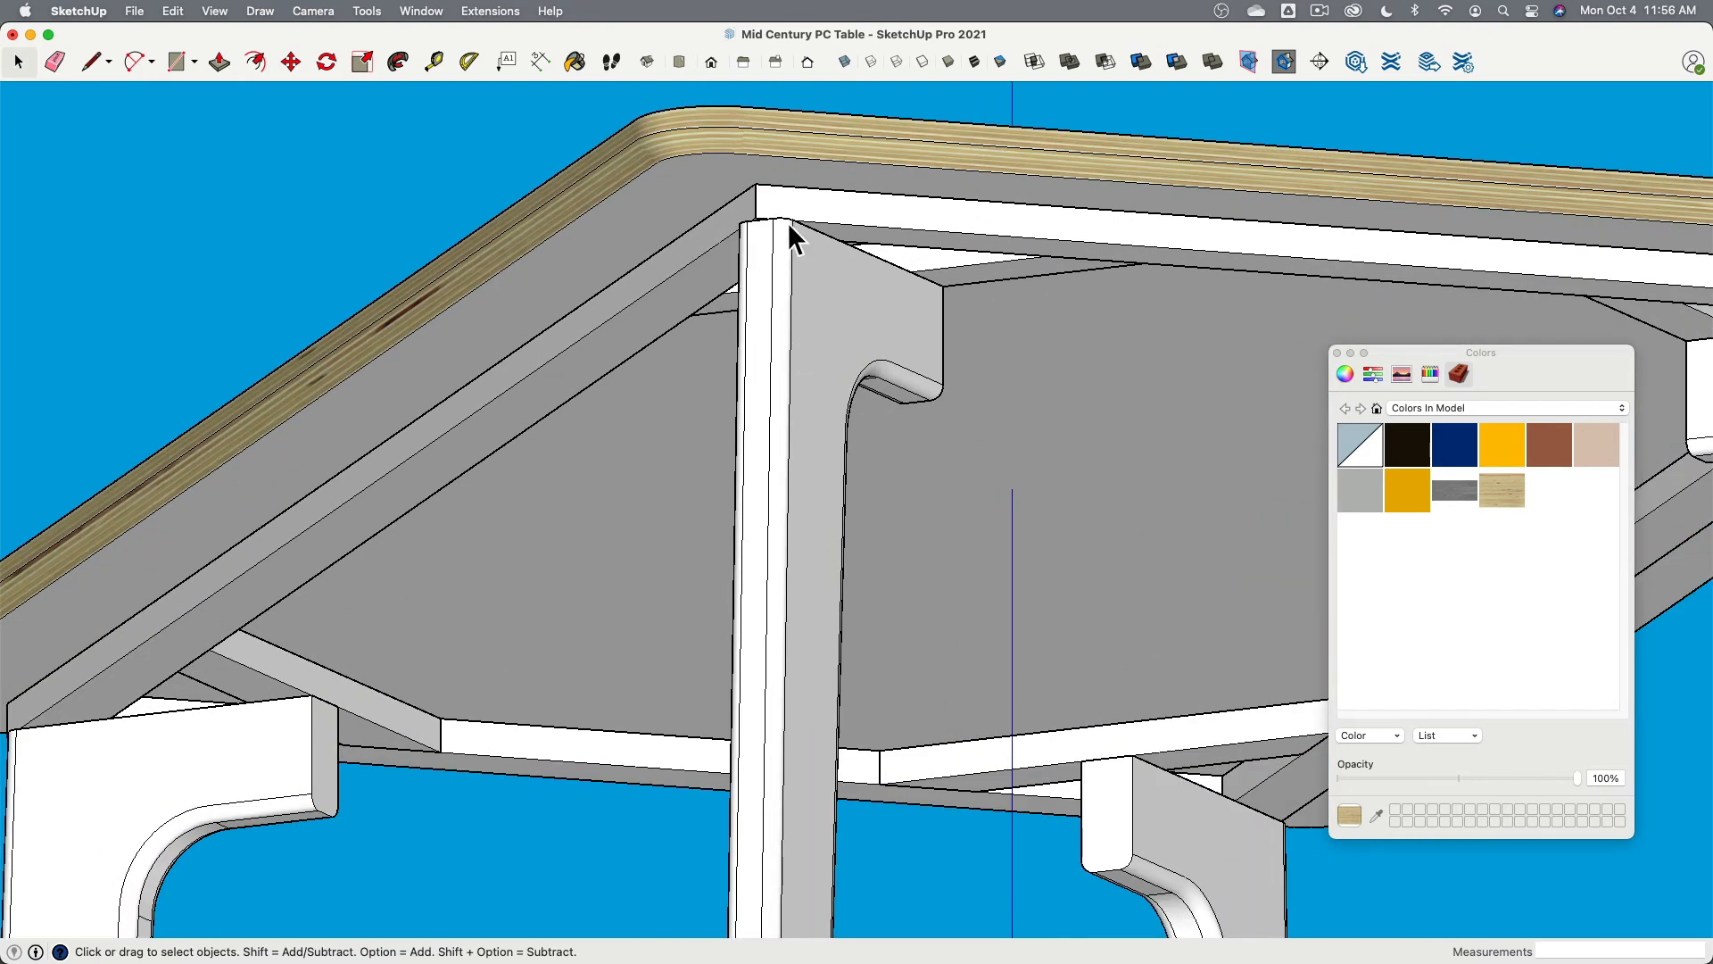
pyautogui.click(785, 246)
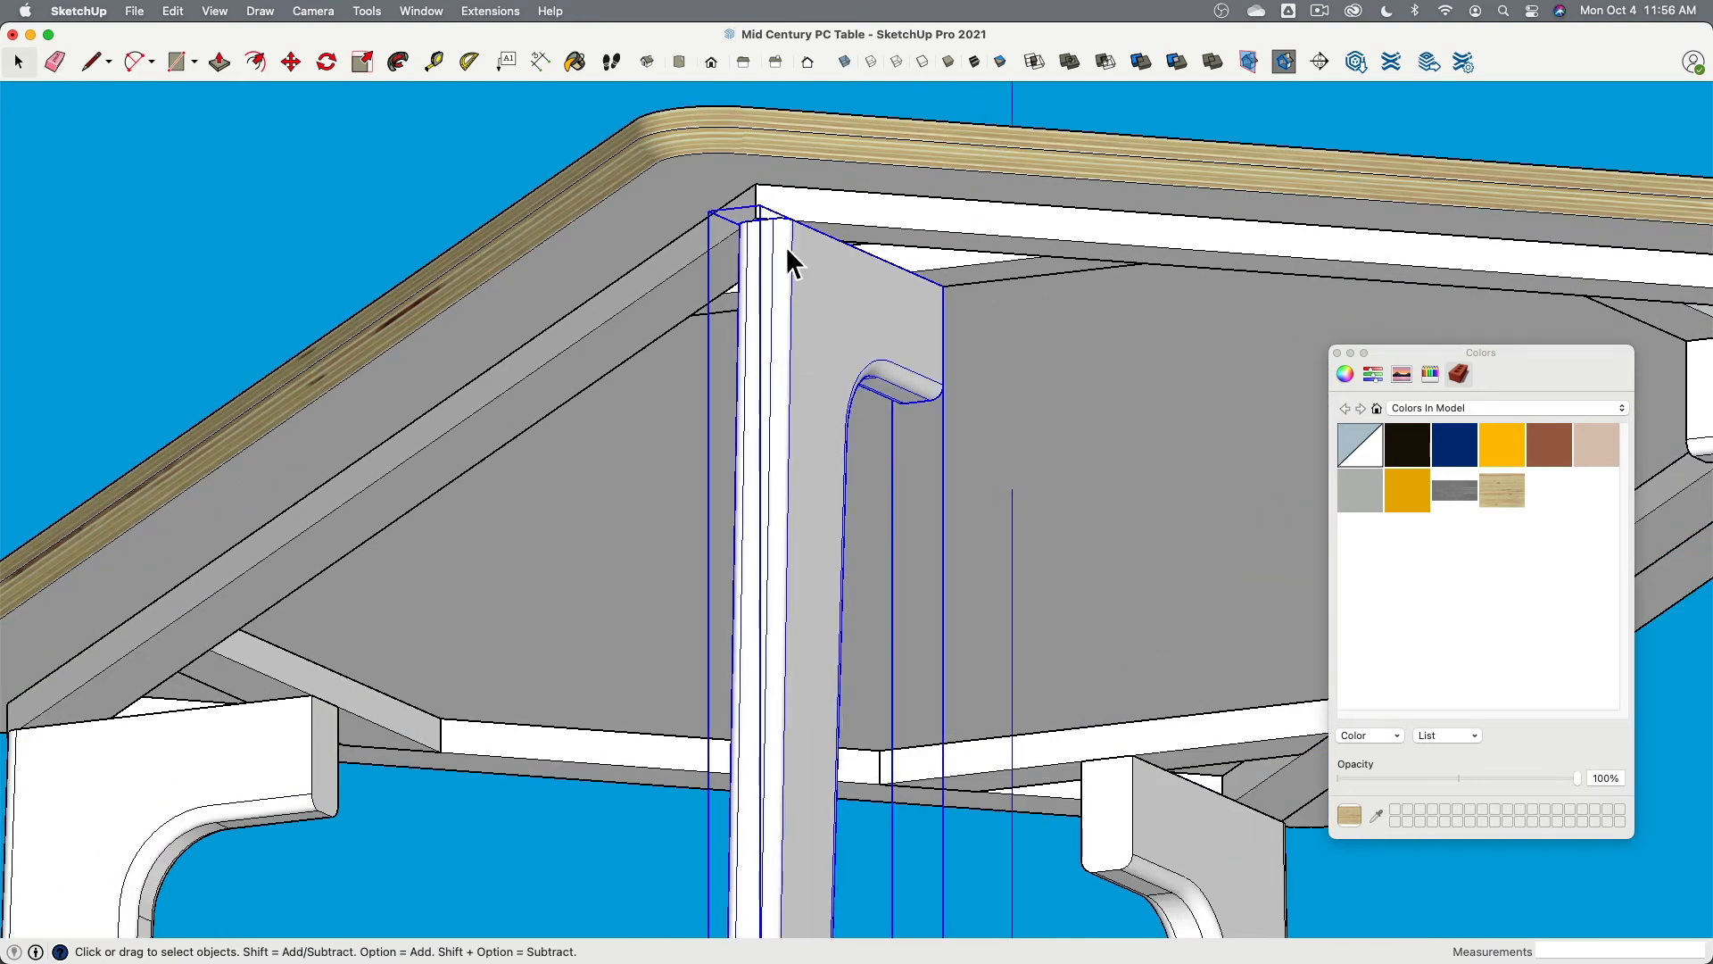
pyautogui.doubleClick(785, 246)
pyautogui.scroll(5, 789, 250)
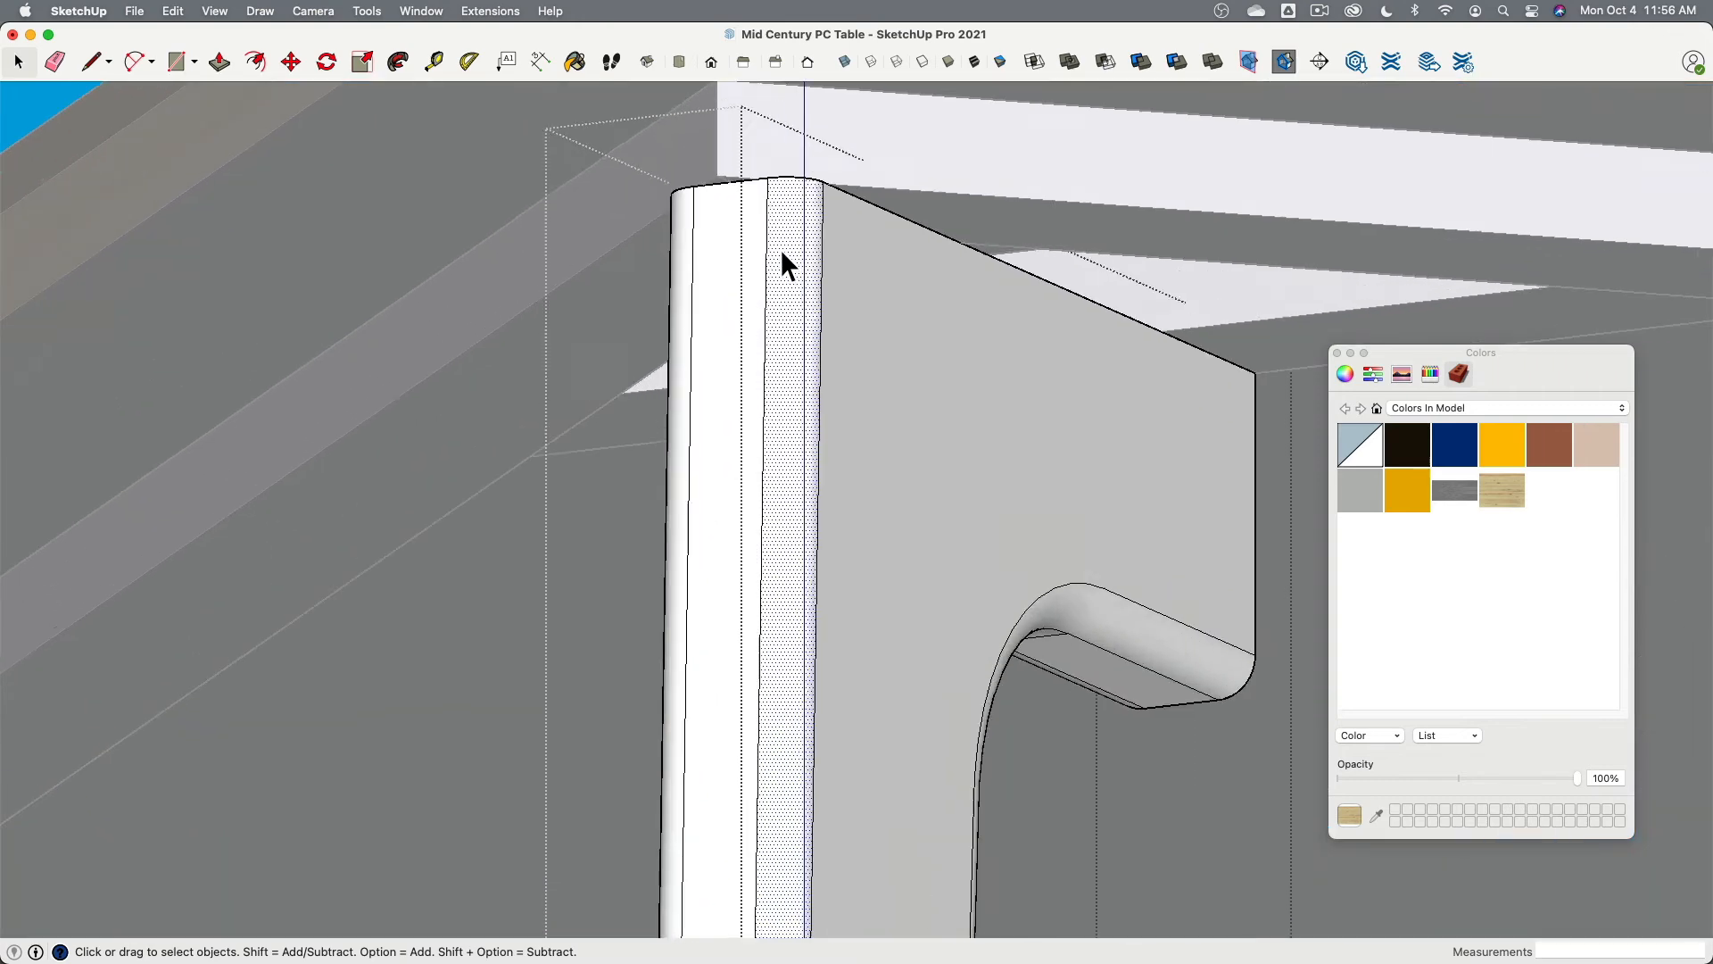
pyautogui.scroll(-3, 780, 249)
pyautogui.click(746, 239)
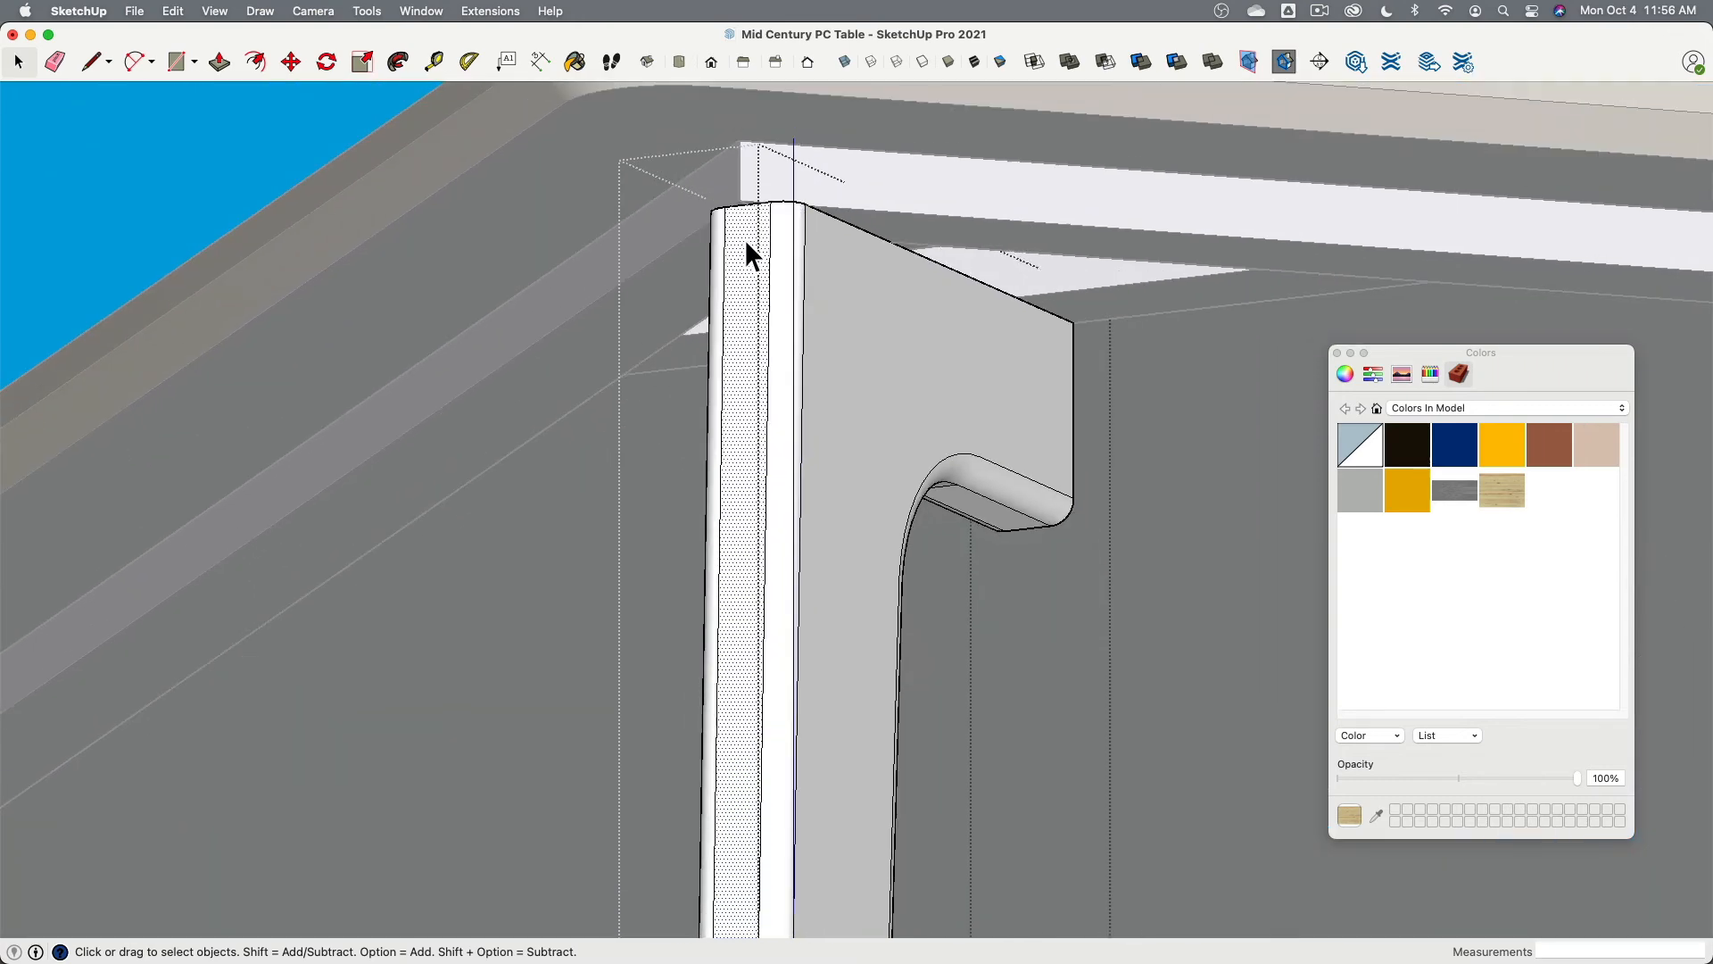
pyautogui.click(874, 294)
pyautogui.moveTo(886, 306); pyautogui.dragTo(624, 349, button='middle')
pyautogui.moveTo(910, 395); pyautogui.dragTo(908, 397)
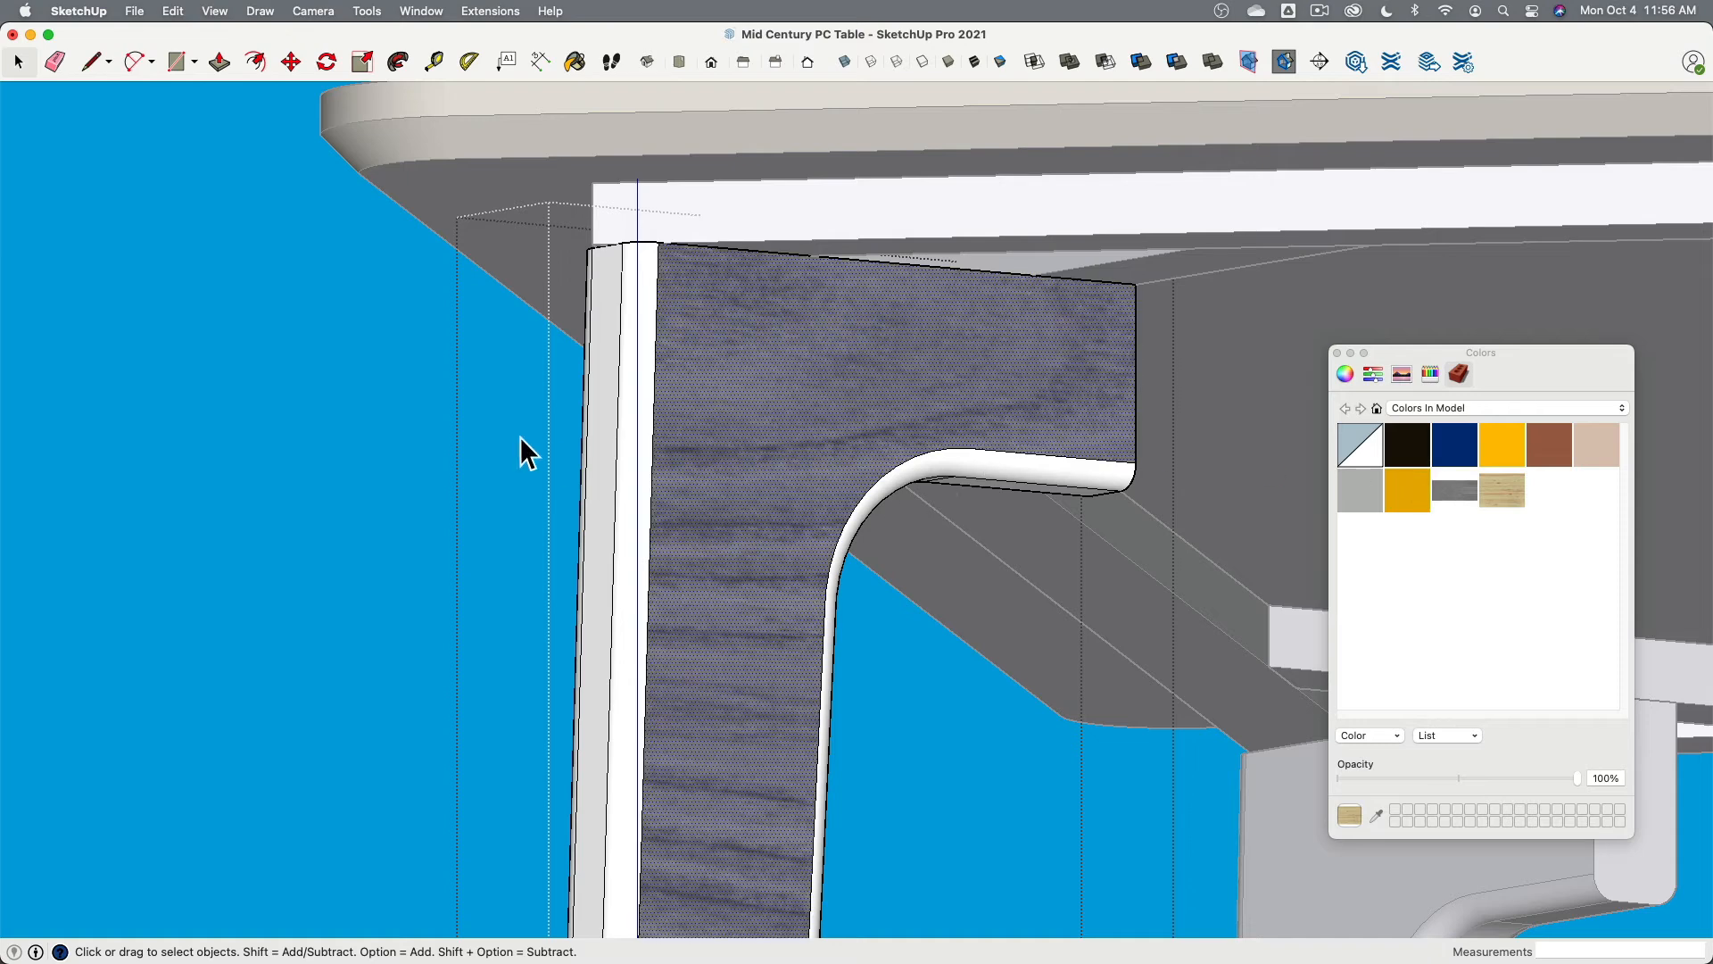
# Step: Apply the dark Wood Veneer Bookmatch material to the leg's opposite broad face and close the leg
pyautogui.moveTo(523, 452); pyautogui.dragTo(892, 424, button='middle')
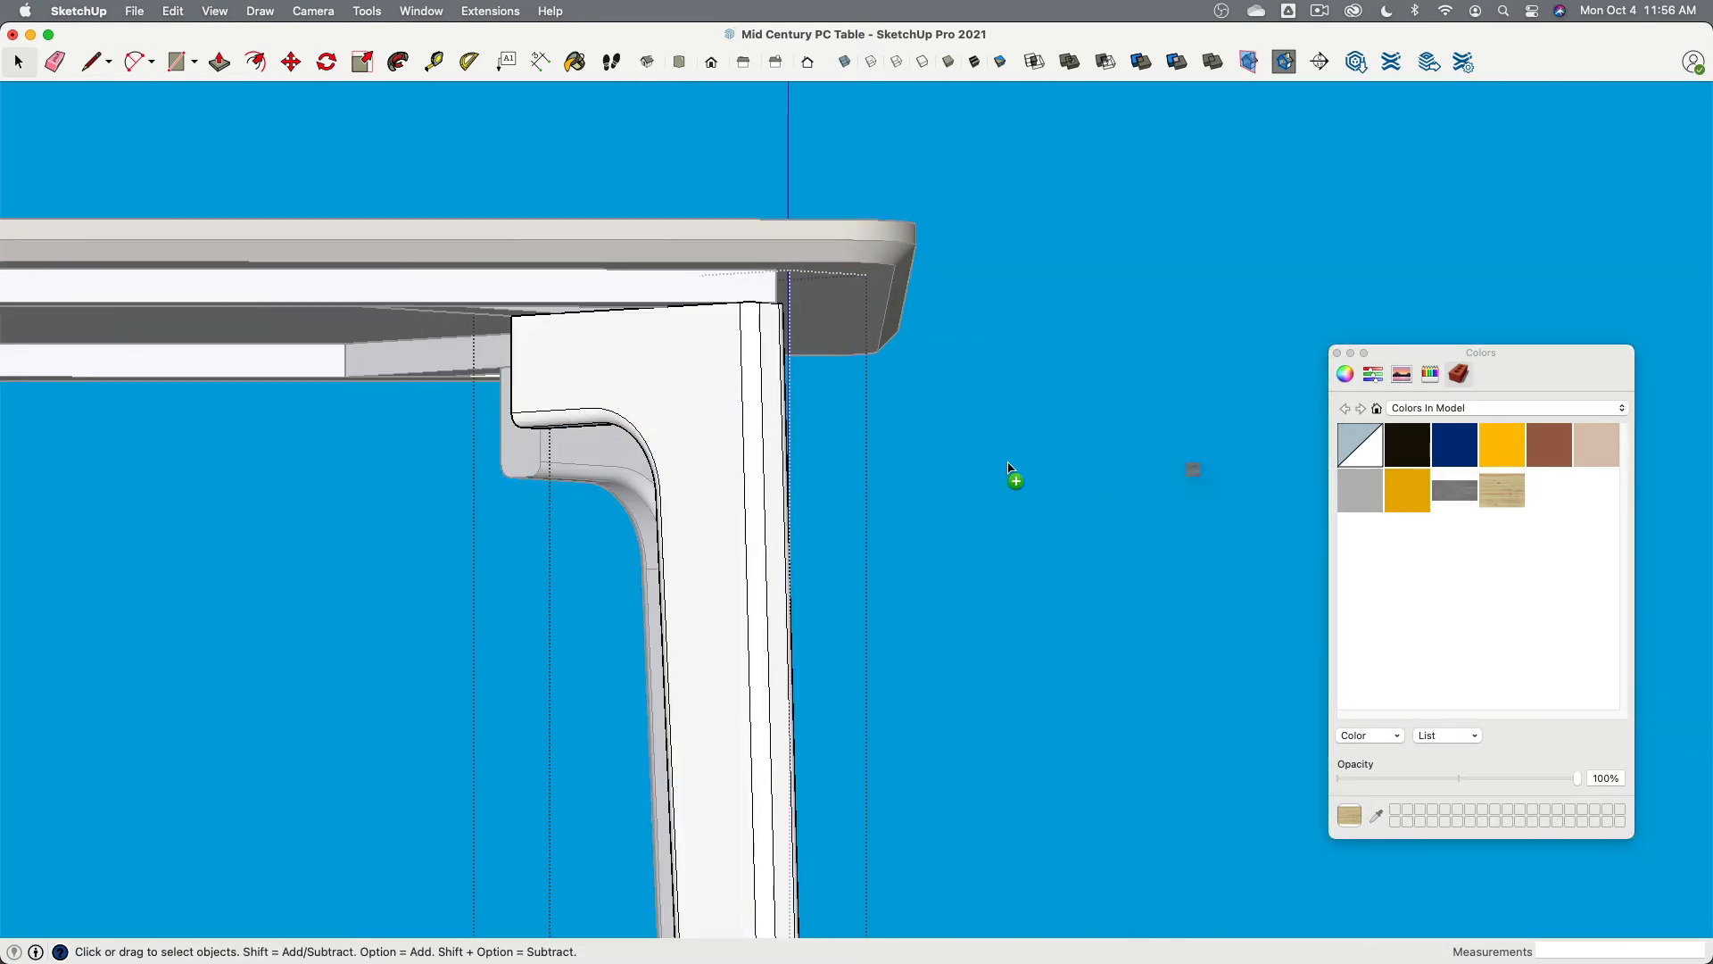
pyautogui.moveTo(1008, 468); pyautogui.dragTo(746, 405)
pyautogui.moveTo(964, 463); pyautogui.dragTo(1090, 425, button='middle')
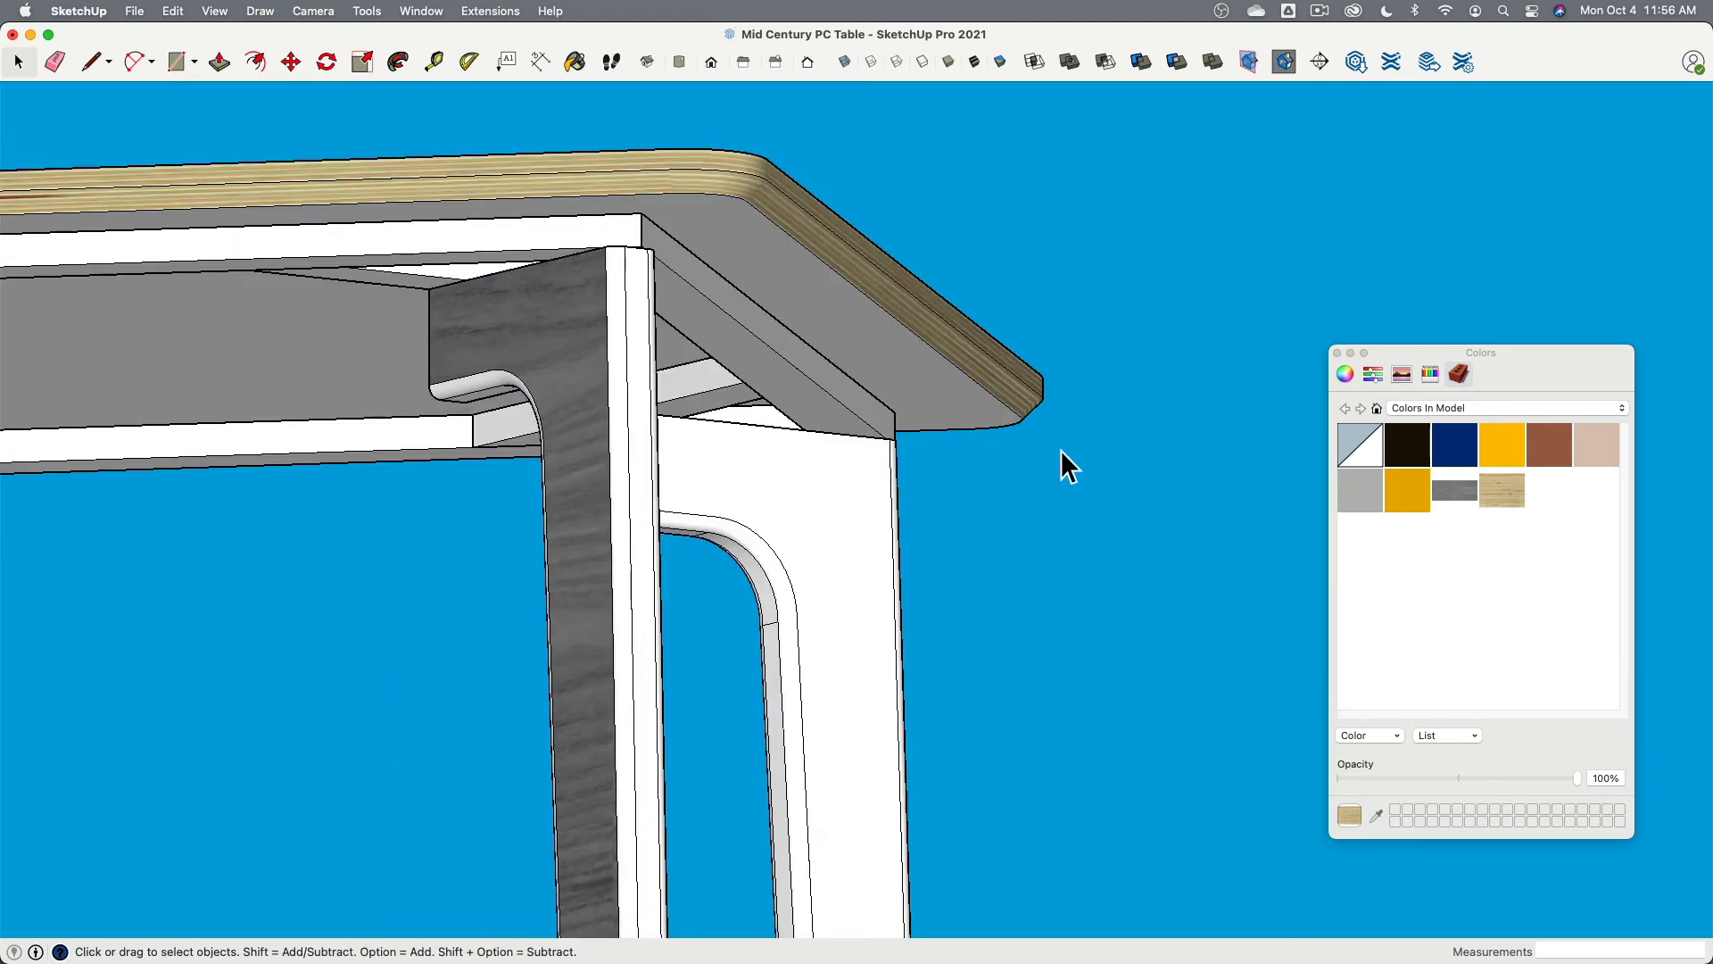
# Step: Reopen the leg, select its flat outer edge face with both rounded strips, and apply Plywood_Layers to them
pyautogui.scroll(5, 645, 266)
pyautogui.doubleClick(587, 287)
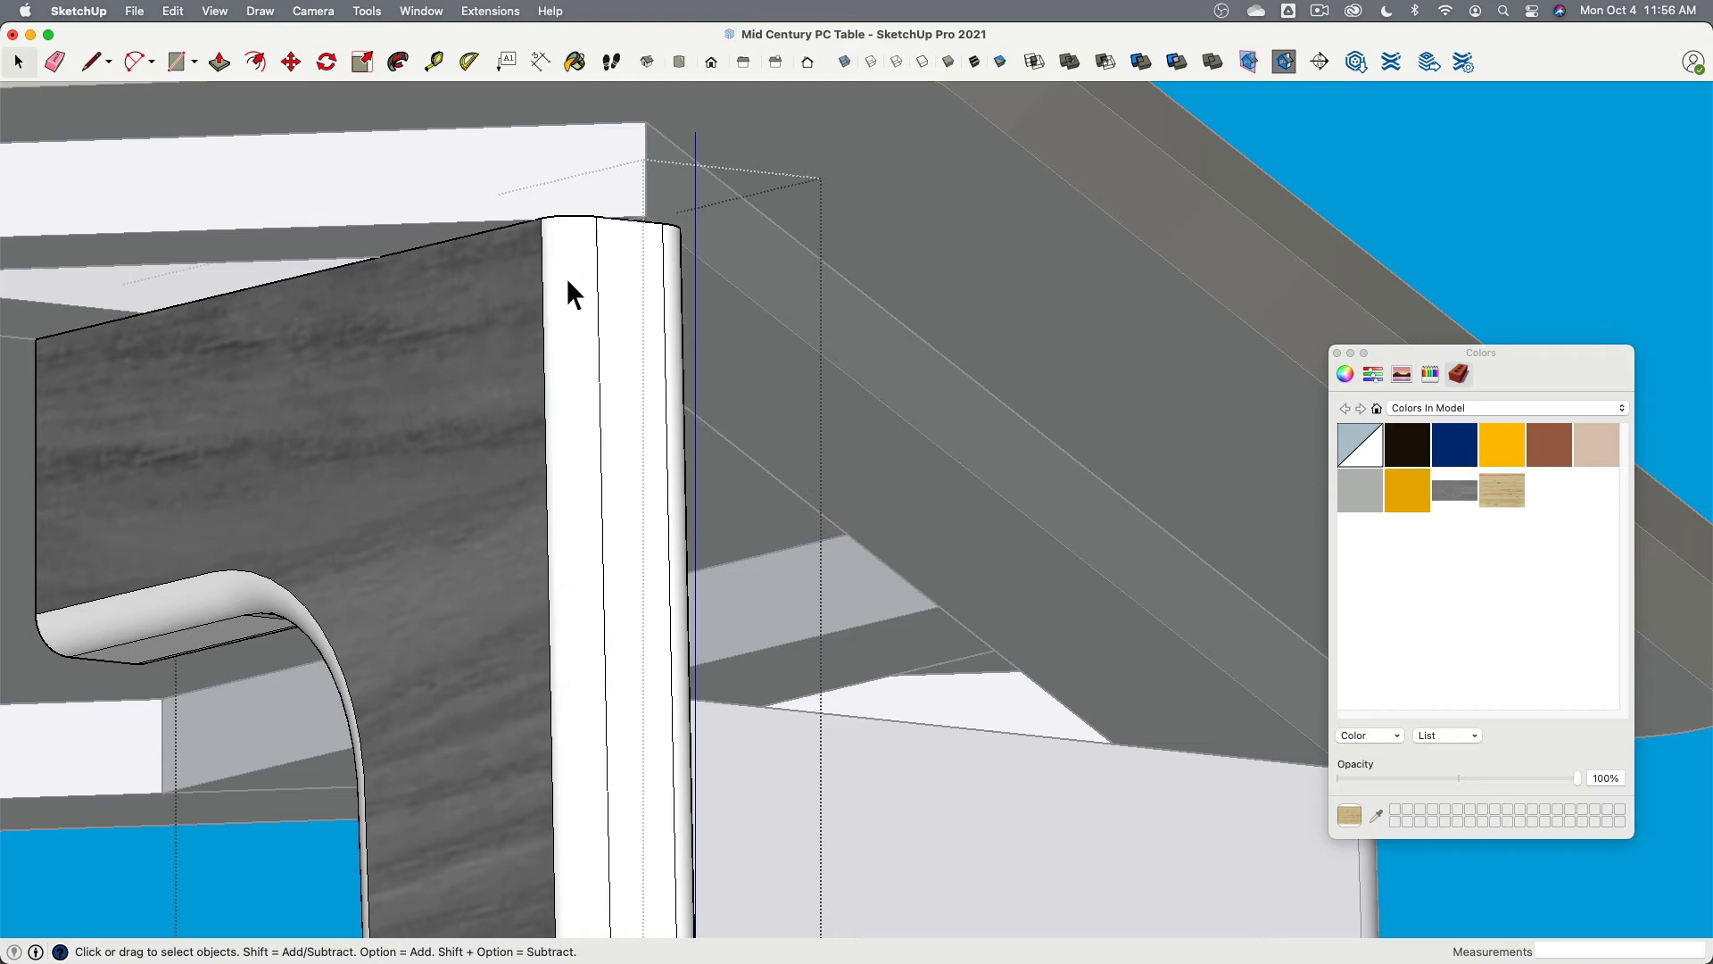
pyautogui.click(568, 276)
pyautogui.click(629, 276)
pyautogui.keyDown('shift'); pyautogui.click(670, 282); pyautogui.keyUp('shift')
pyautogui.keyDown('shift'); pyautogui.click(582, 290); pyautogui.keyUp('shift')
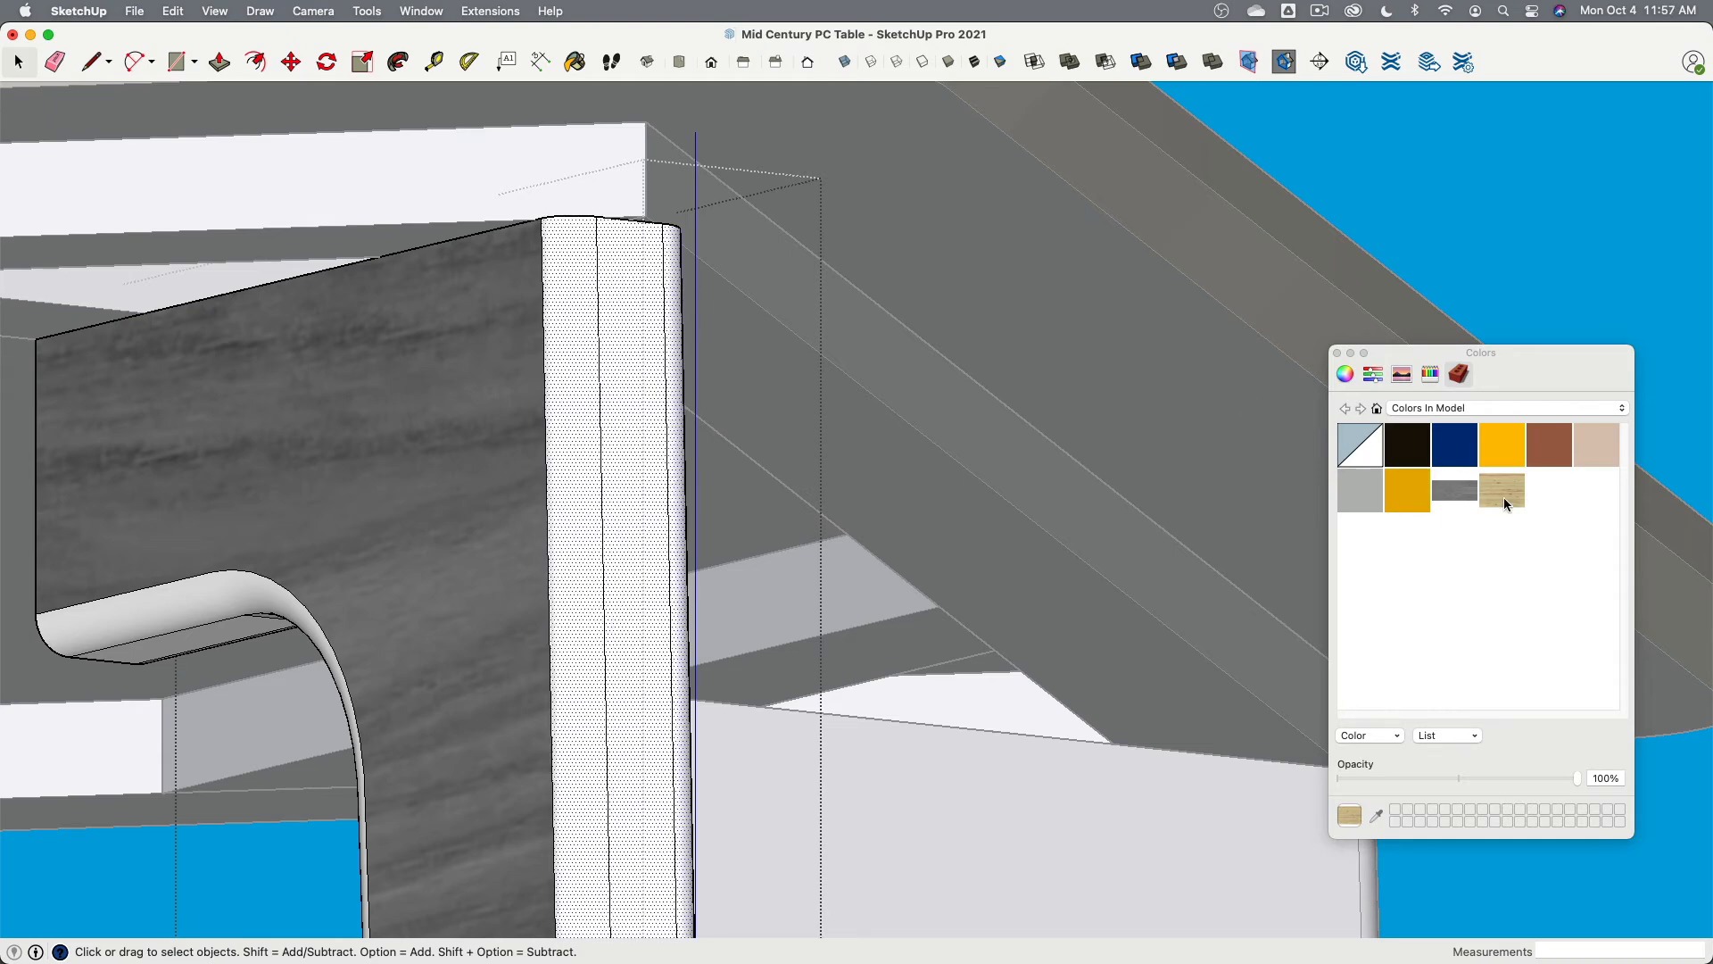
pyautogui.click(616, 380)
# Step: Apply Plywood_Layers to the leg's inner edge faces, including the curved section and the rounded strips along both sides
pyautogui.moveTo(862, 440)
pyautogui.mouseDown(button='middle')
pyautogui.moveTo(573, 440)
pyautogui.moveTo(880, 325)
pyautogui.moveTo(1186, 267)
pyautogui.moveTo(509, 313)
pyautogui.moveTo(1075, 398)
pyautogui.moveTo(1002, 420)
pyautogui.moveTo(1063, 359)
pyautogui.mouseUp(button='middle')
pyautogui.scroll(5, 1064, 352)
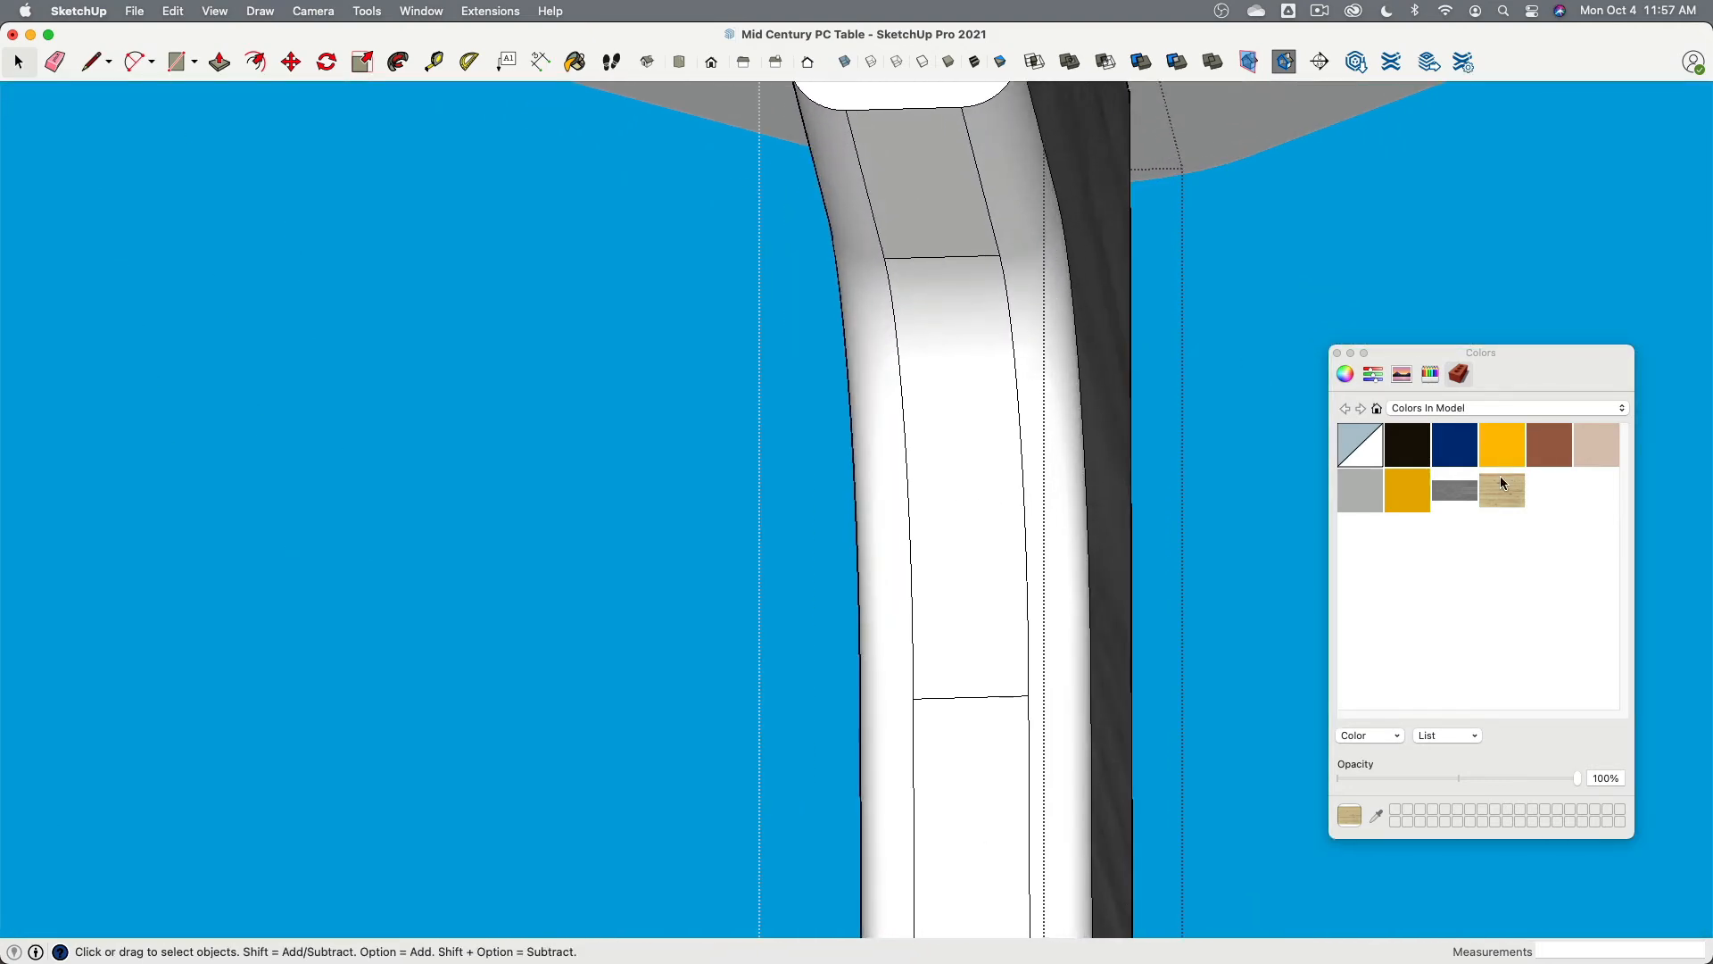
pyautogui.moveTo(965, 401); pyautogui.dragTo(966, 403)
pyautogui.moveTo(993, 279); pyautogui.dragTo(928, 223)
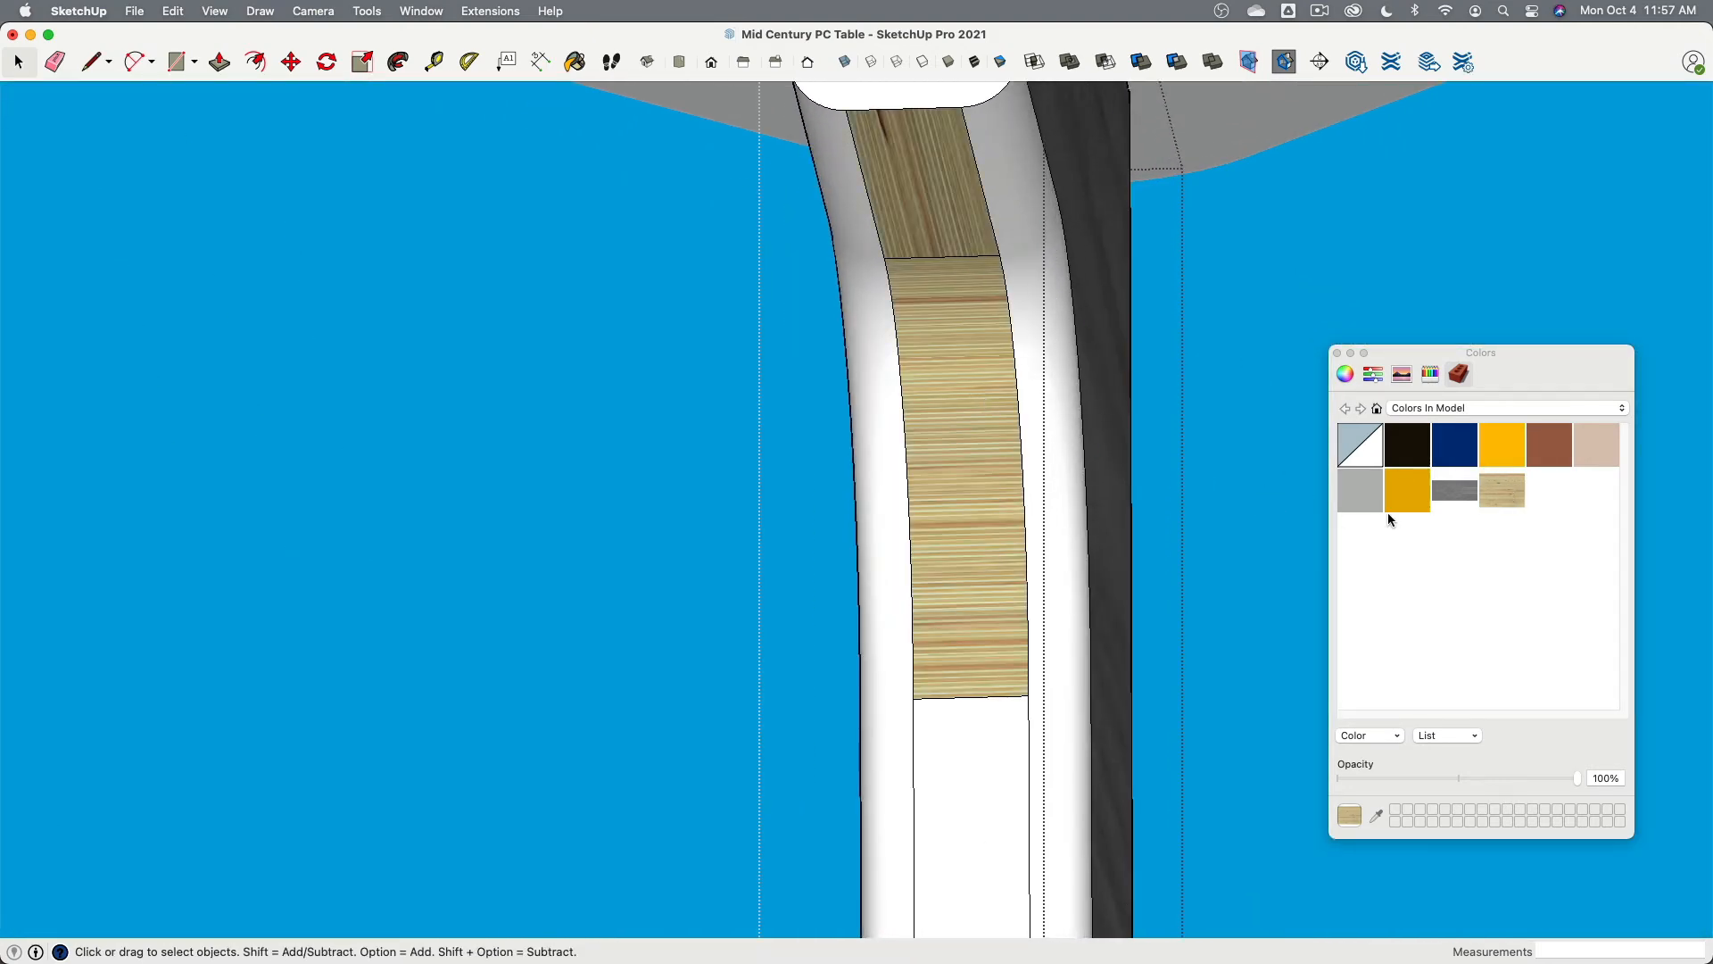
pyautogui.moveTo(1502, 490); pyautogui.dragTo(1050, 754)
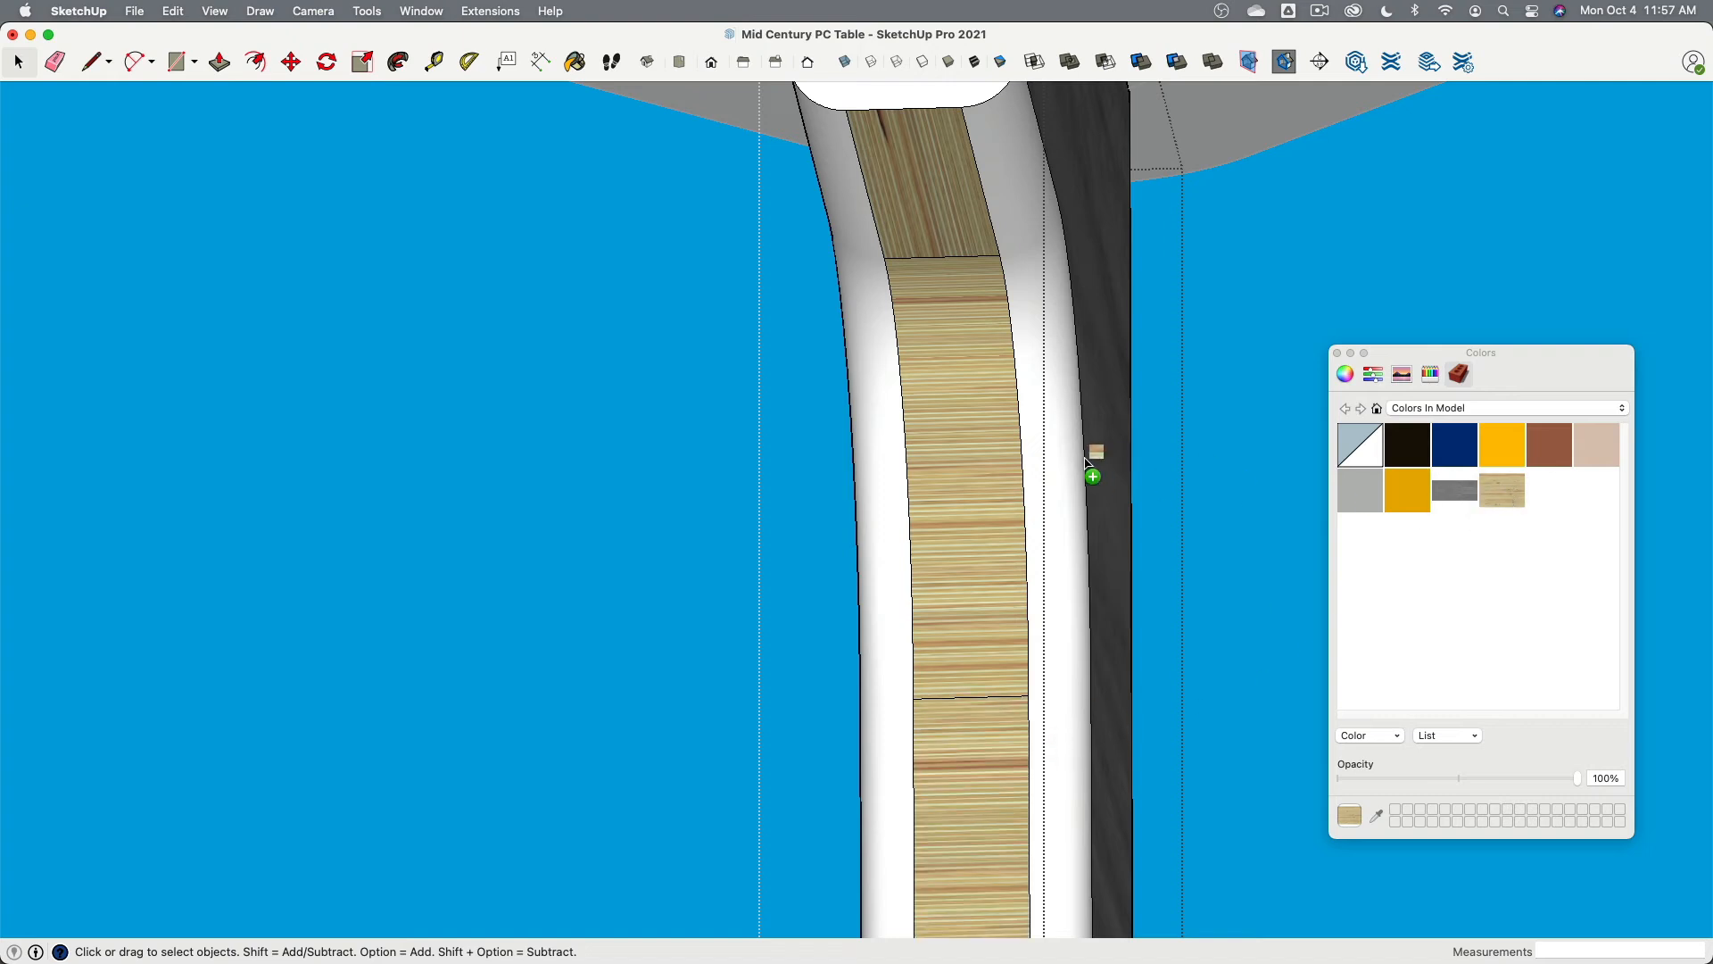
pyautogui.moveTo(1086, 461); pyautogui.dragTo(1087, 463)
pyautogui.moveTo(883, 437); pyautogui.dragTo(881, 421)
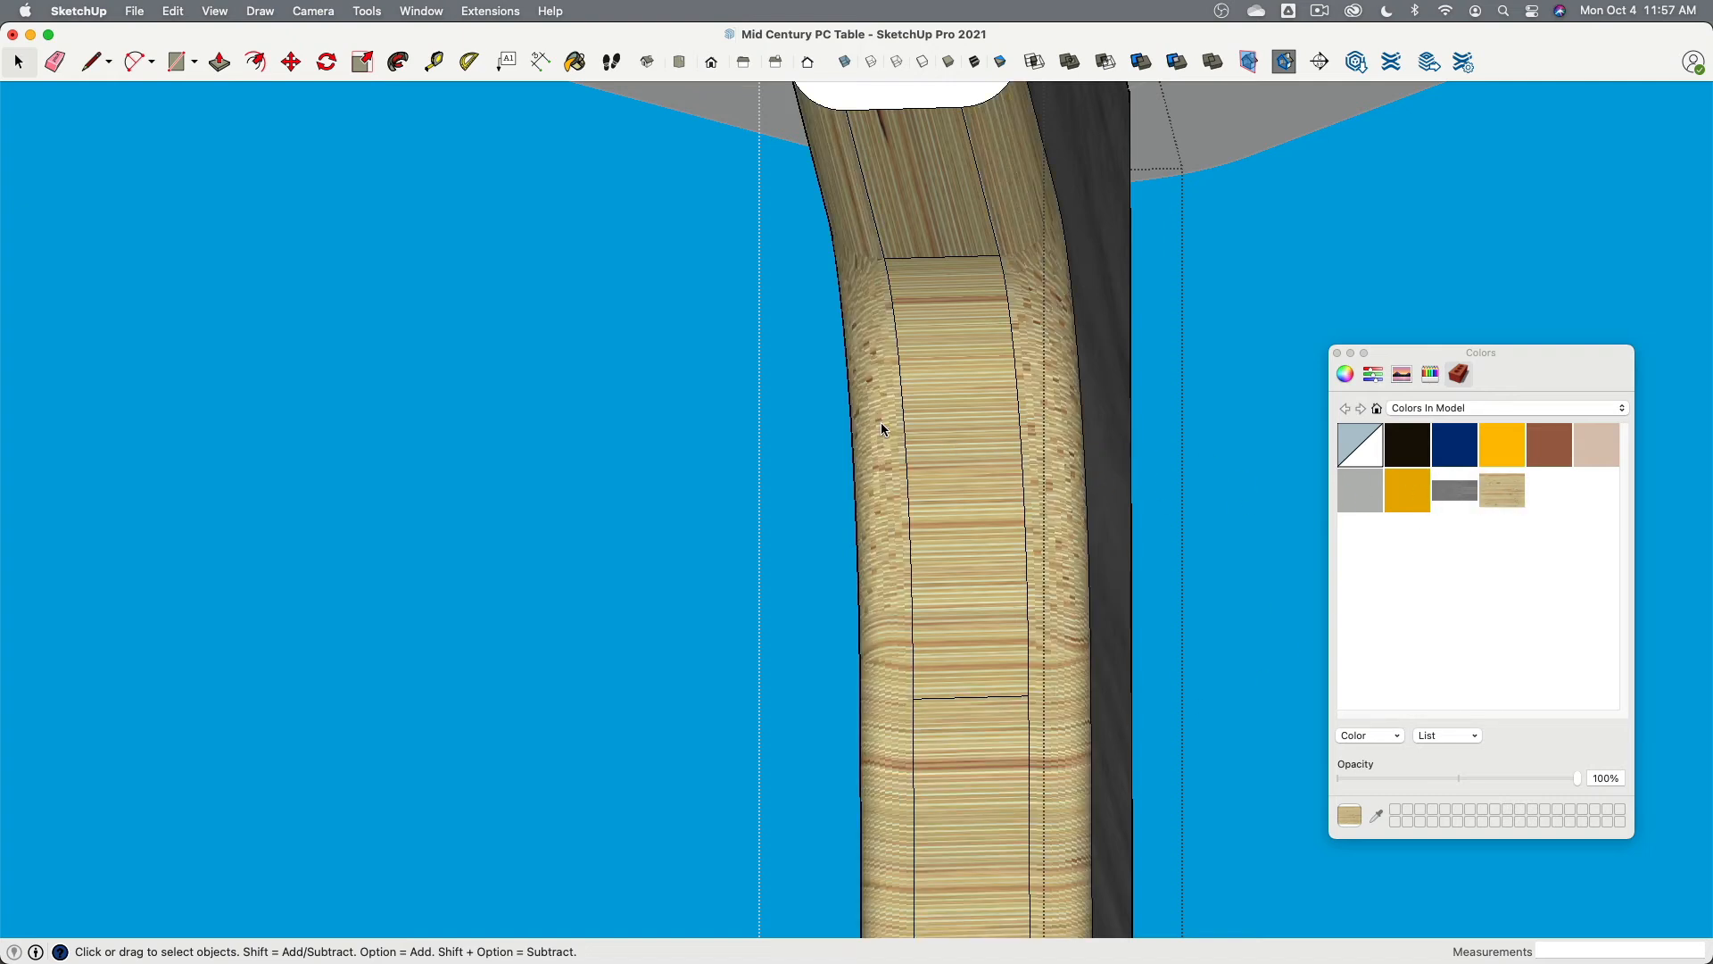
# Step: Start ThruPaint for the leg's flat outer edge and switch its UV painting to the natural mode
pyautogui.moveTo(881, 421); pyautogui.dragTo(622, 353, button='middle')
pyautogui.moveTo(794, 370); pyautogui.dragTo(885, 312, button='middle')
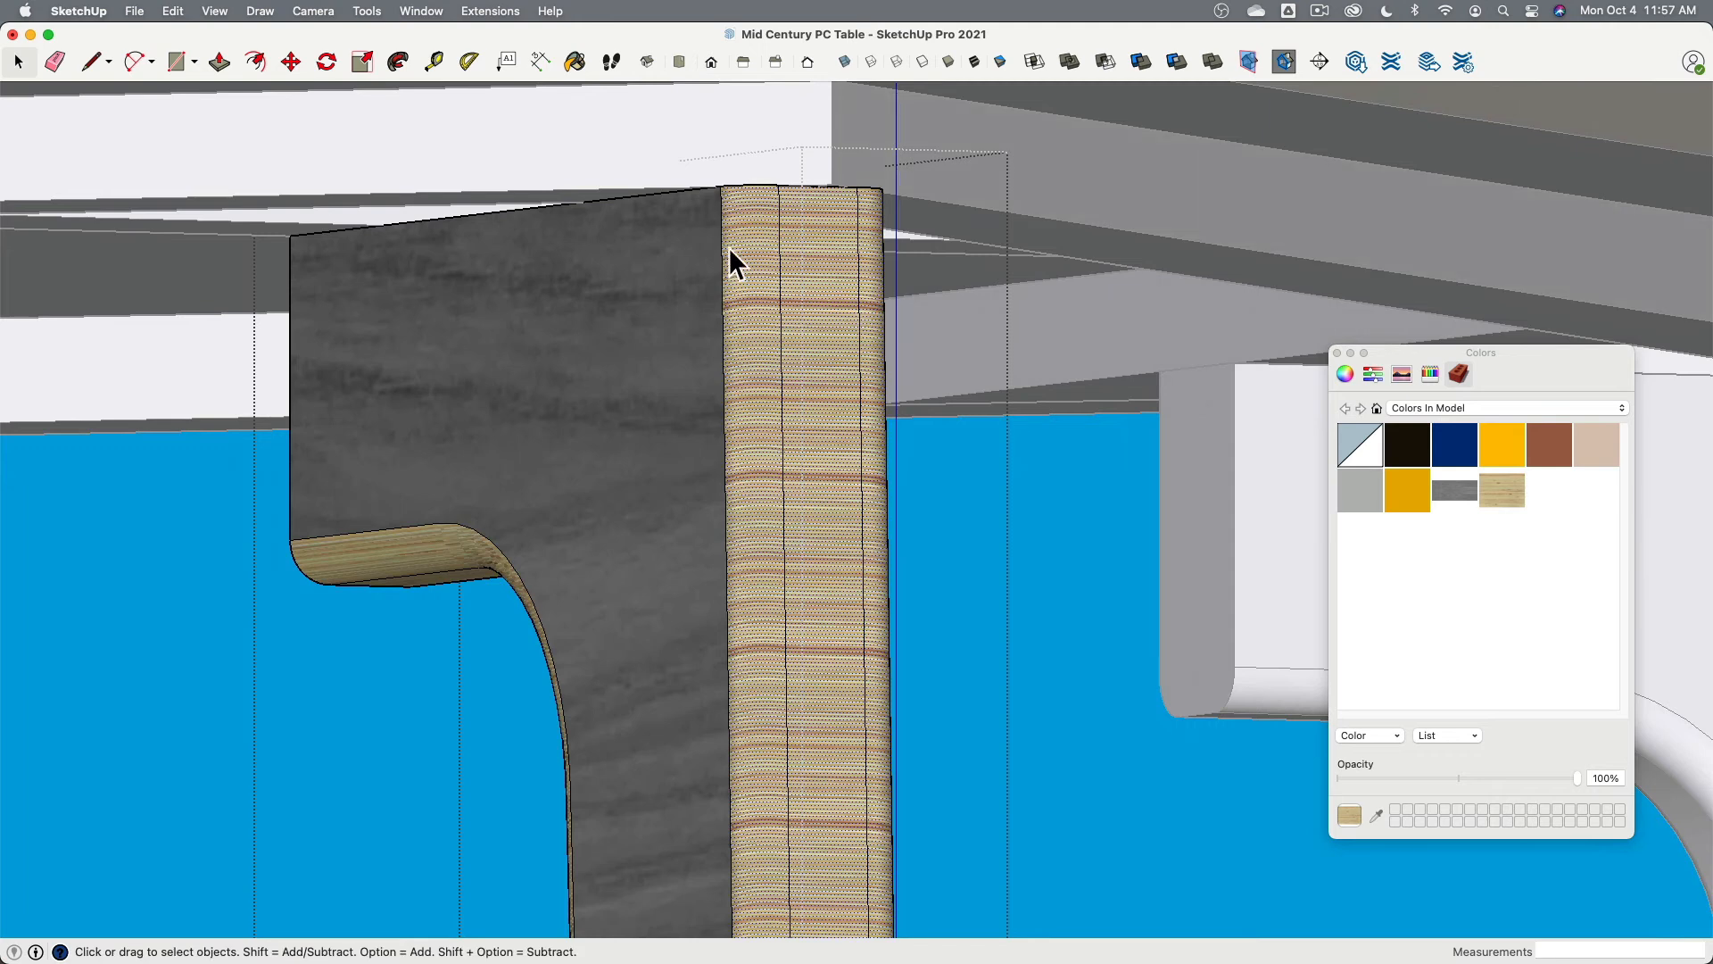
pyautogui.click(384, 12)
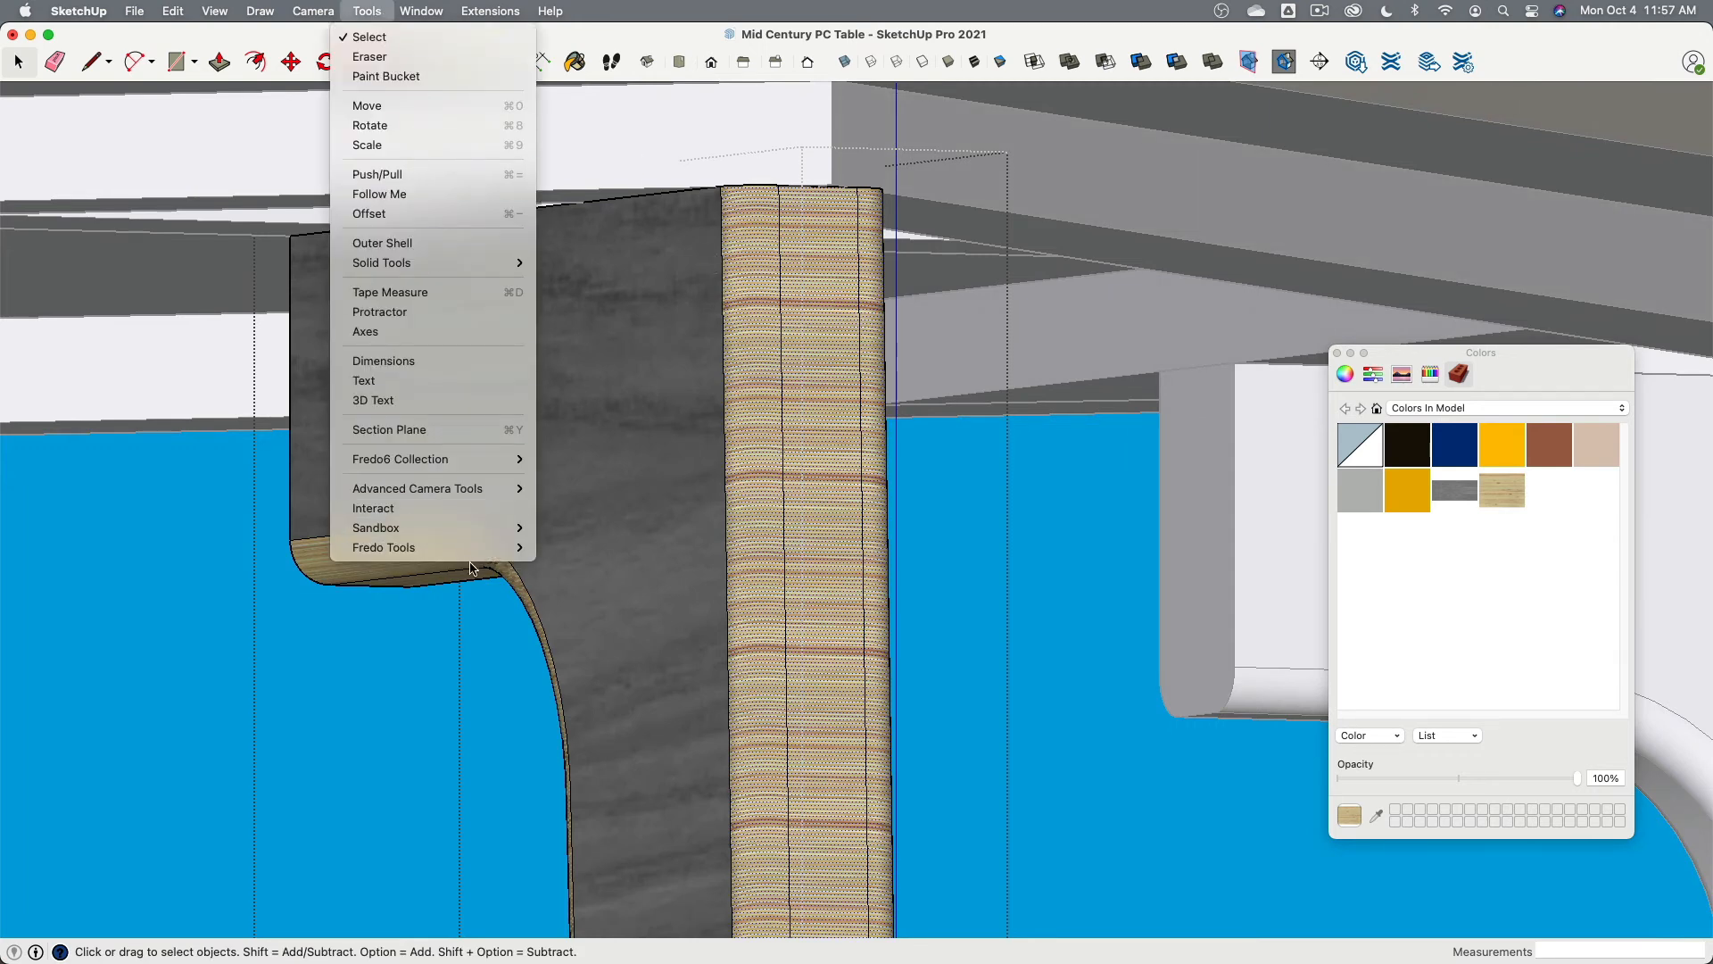
pyautogui.moveTo(473, 547)
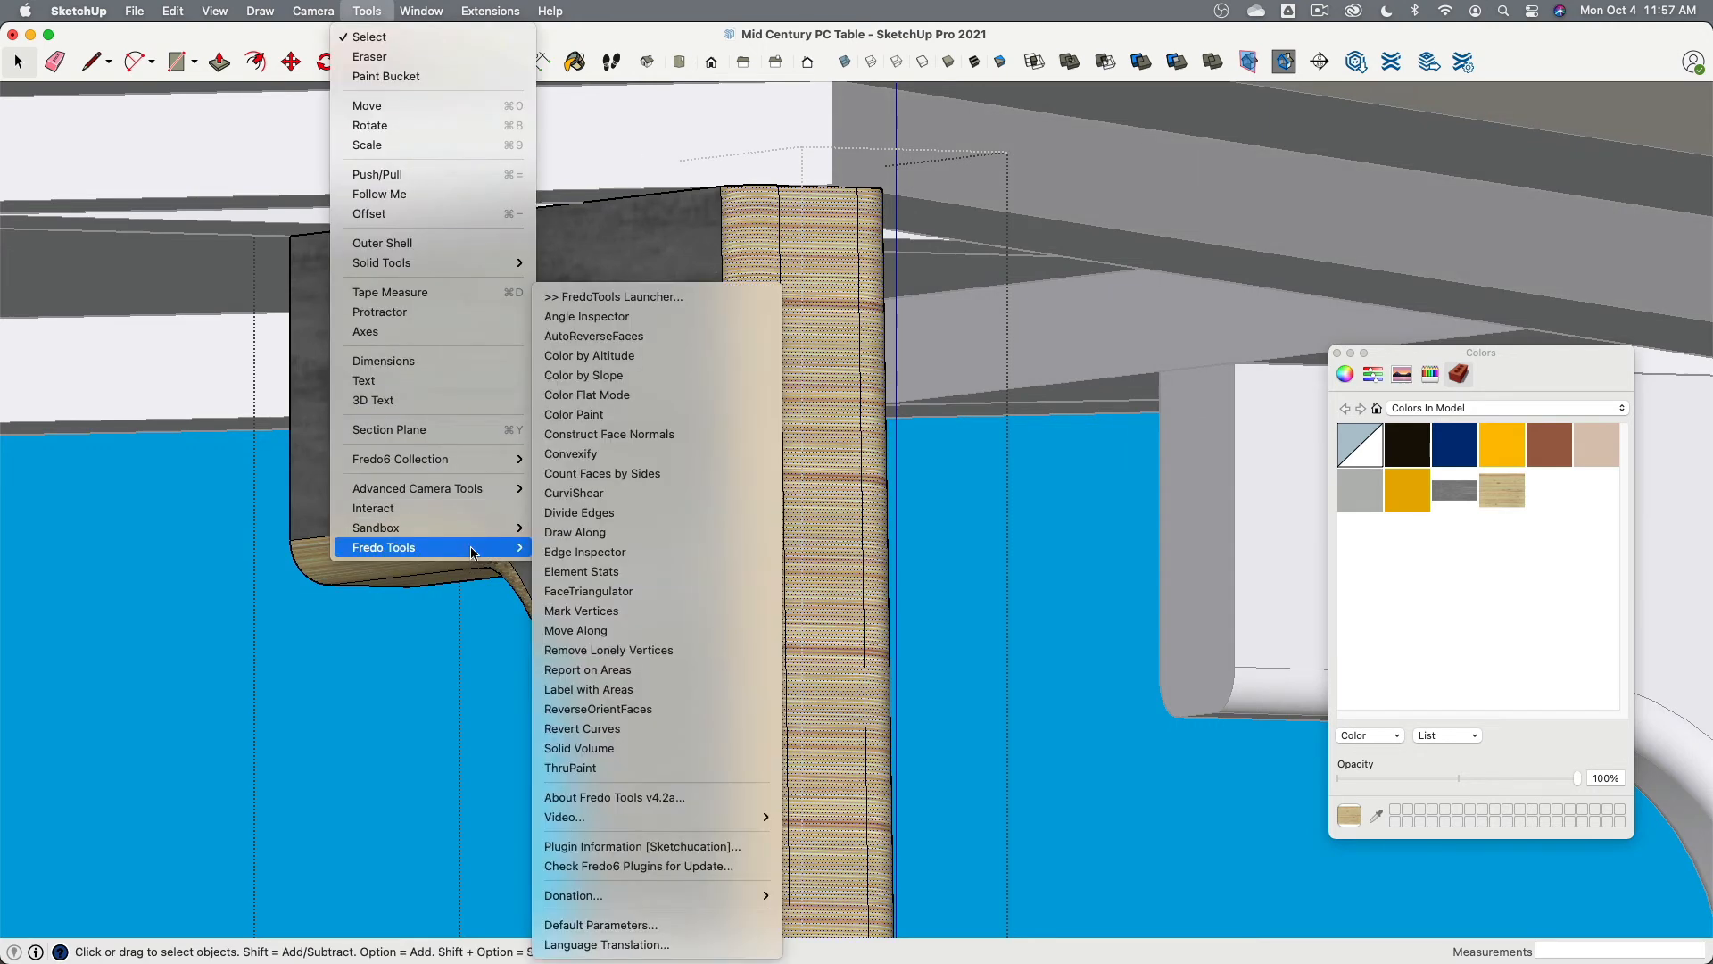
pyautogui.click(651, 769)
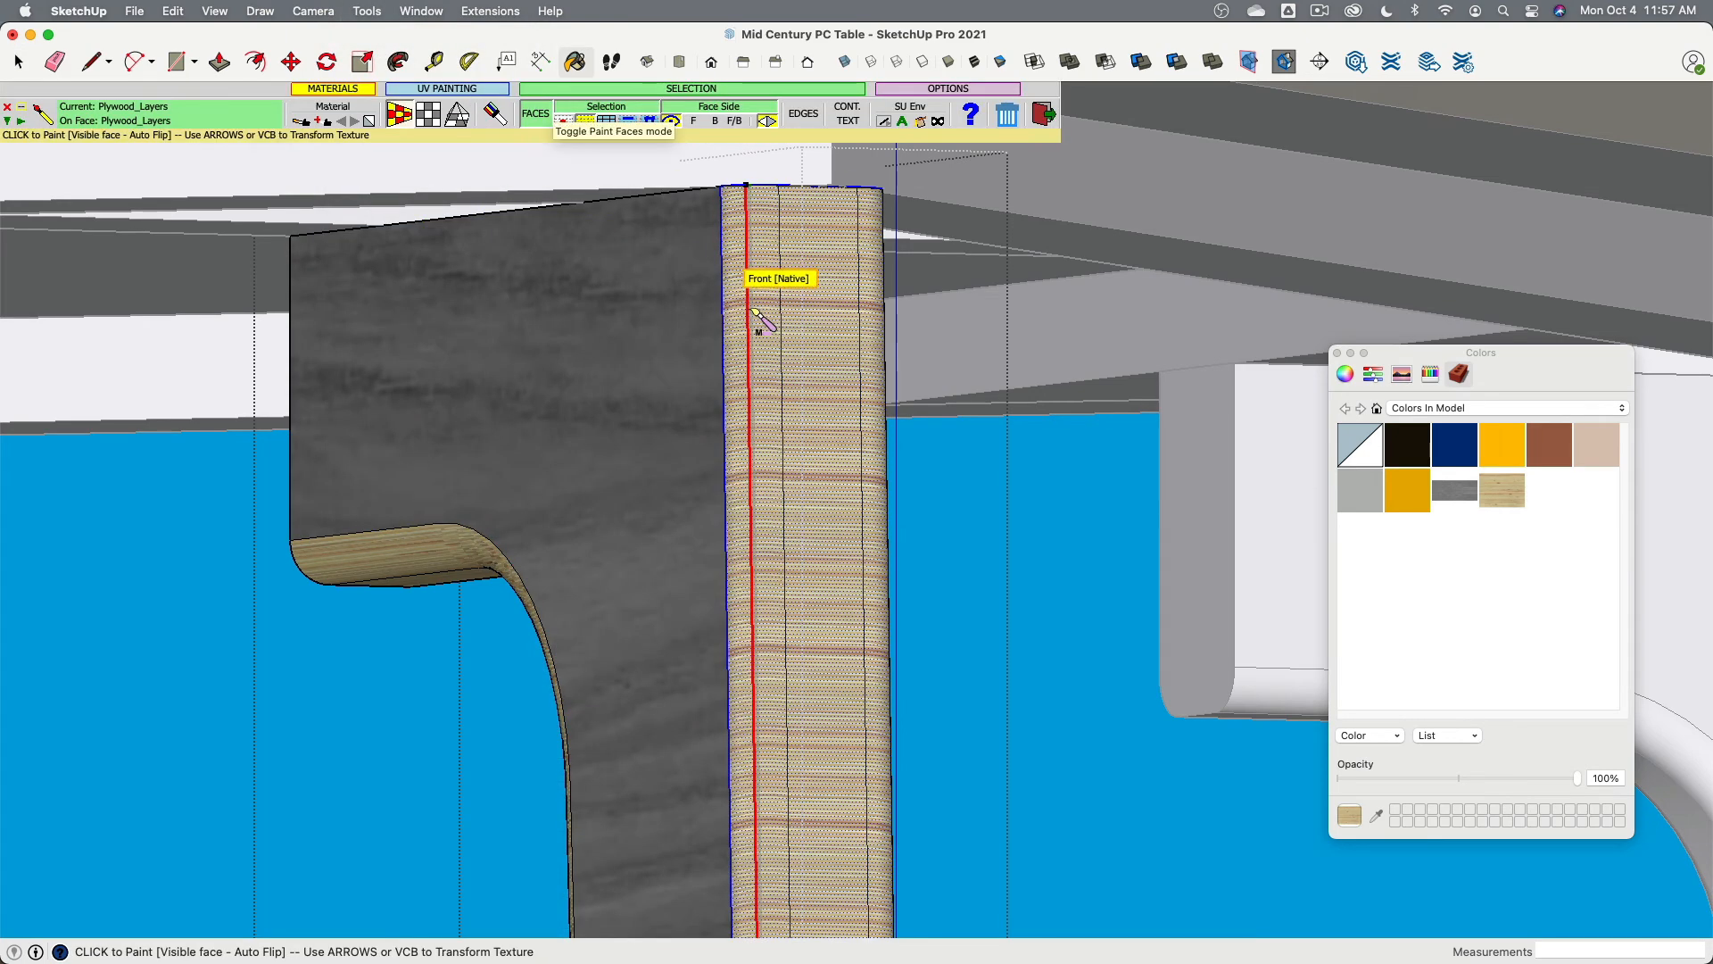
pyautogui.click(428, 115)
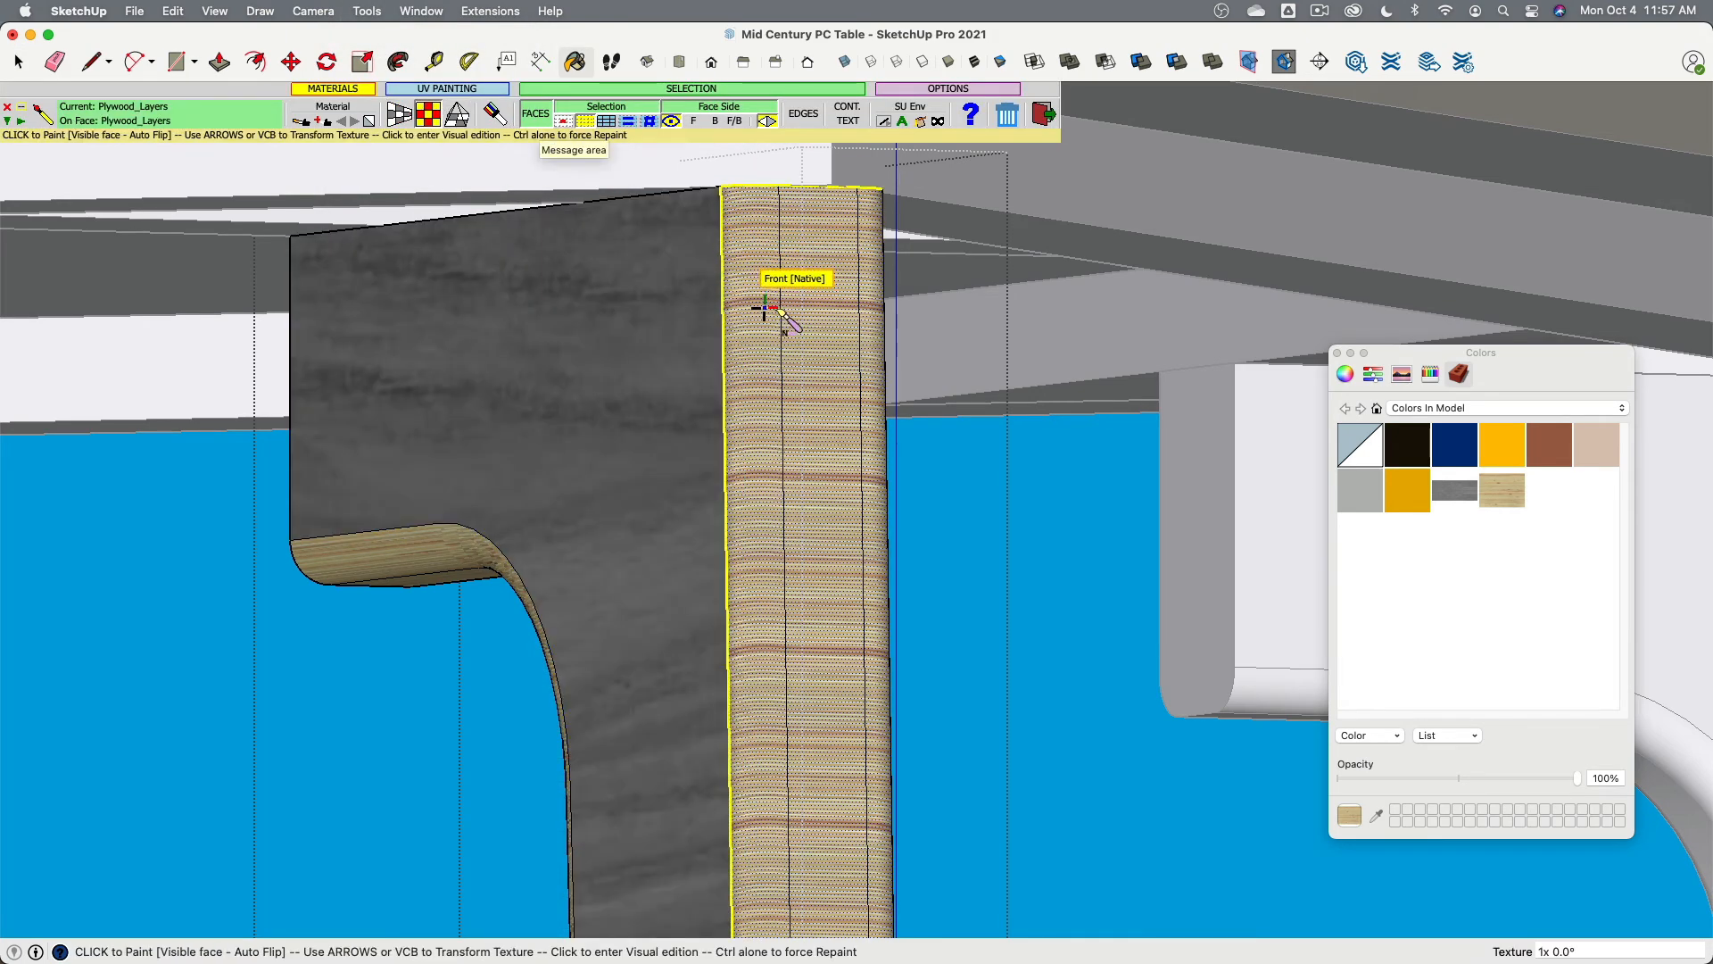
pyautogui.moveTo(848, 320); pyautogui.dragTo(514, 279, button='middle')
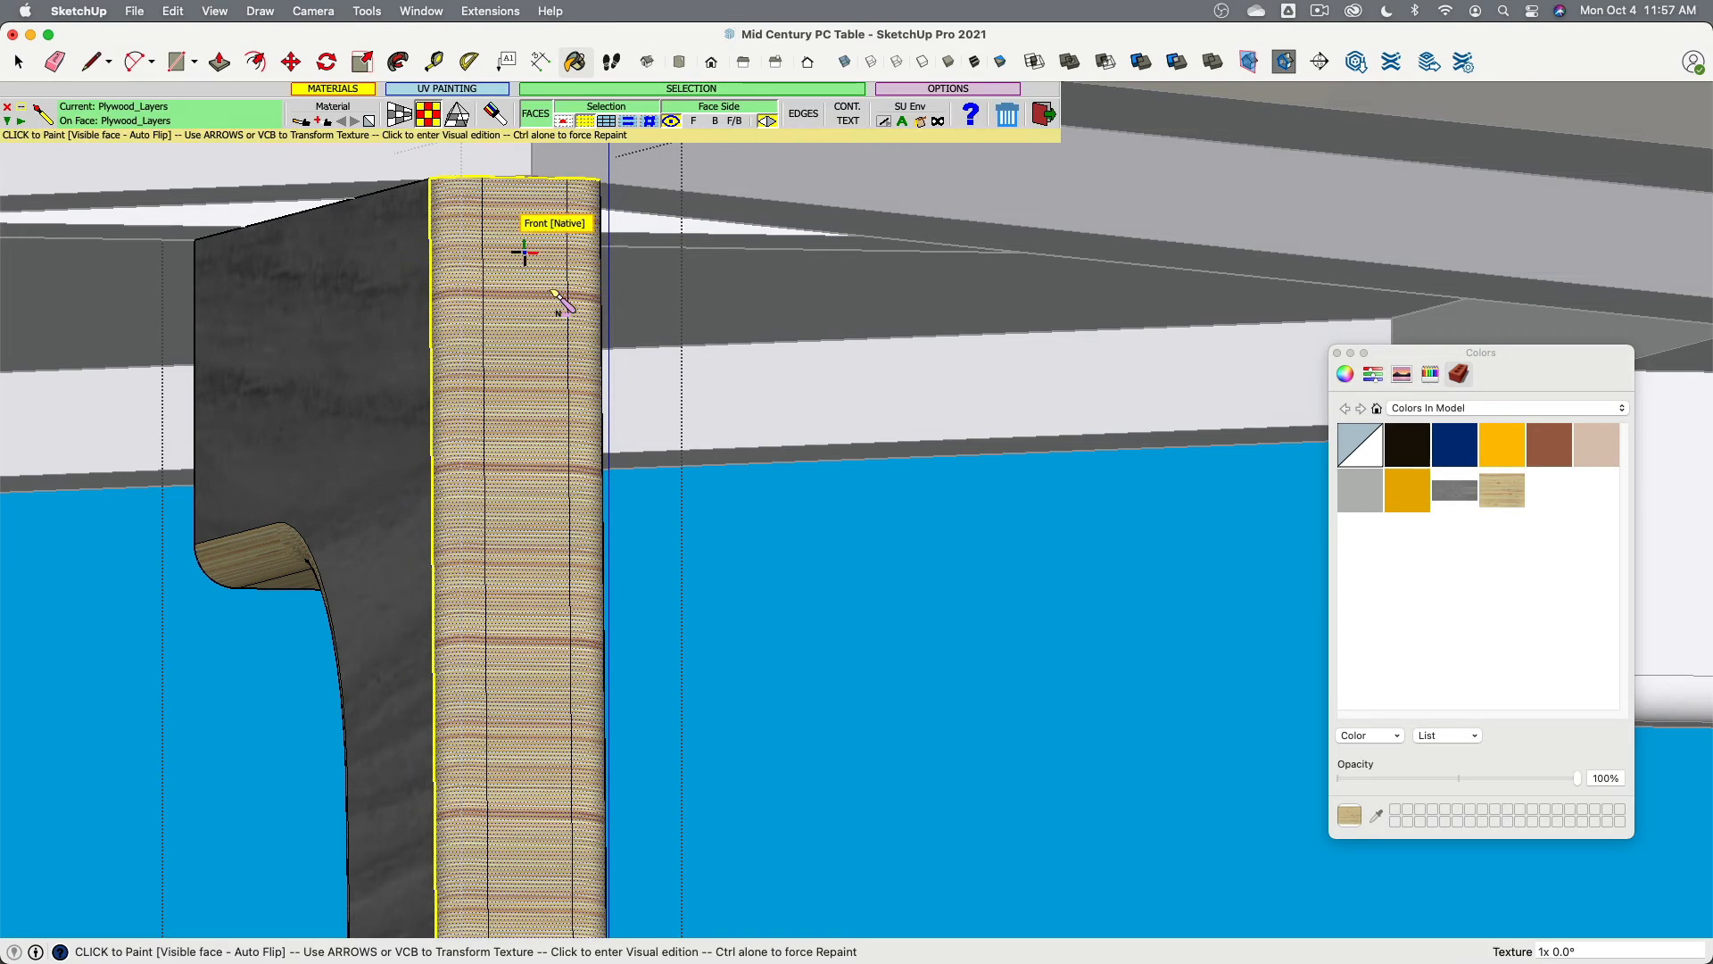
# Step: Try rotating the Plywood_Layers texture 90° on the leg's outer edge, exit ThruPaint, and undo the change
pyautogui.click(531, 316)
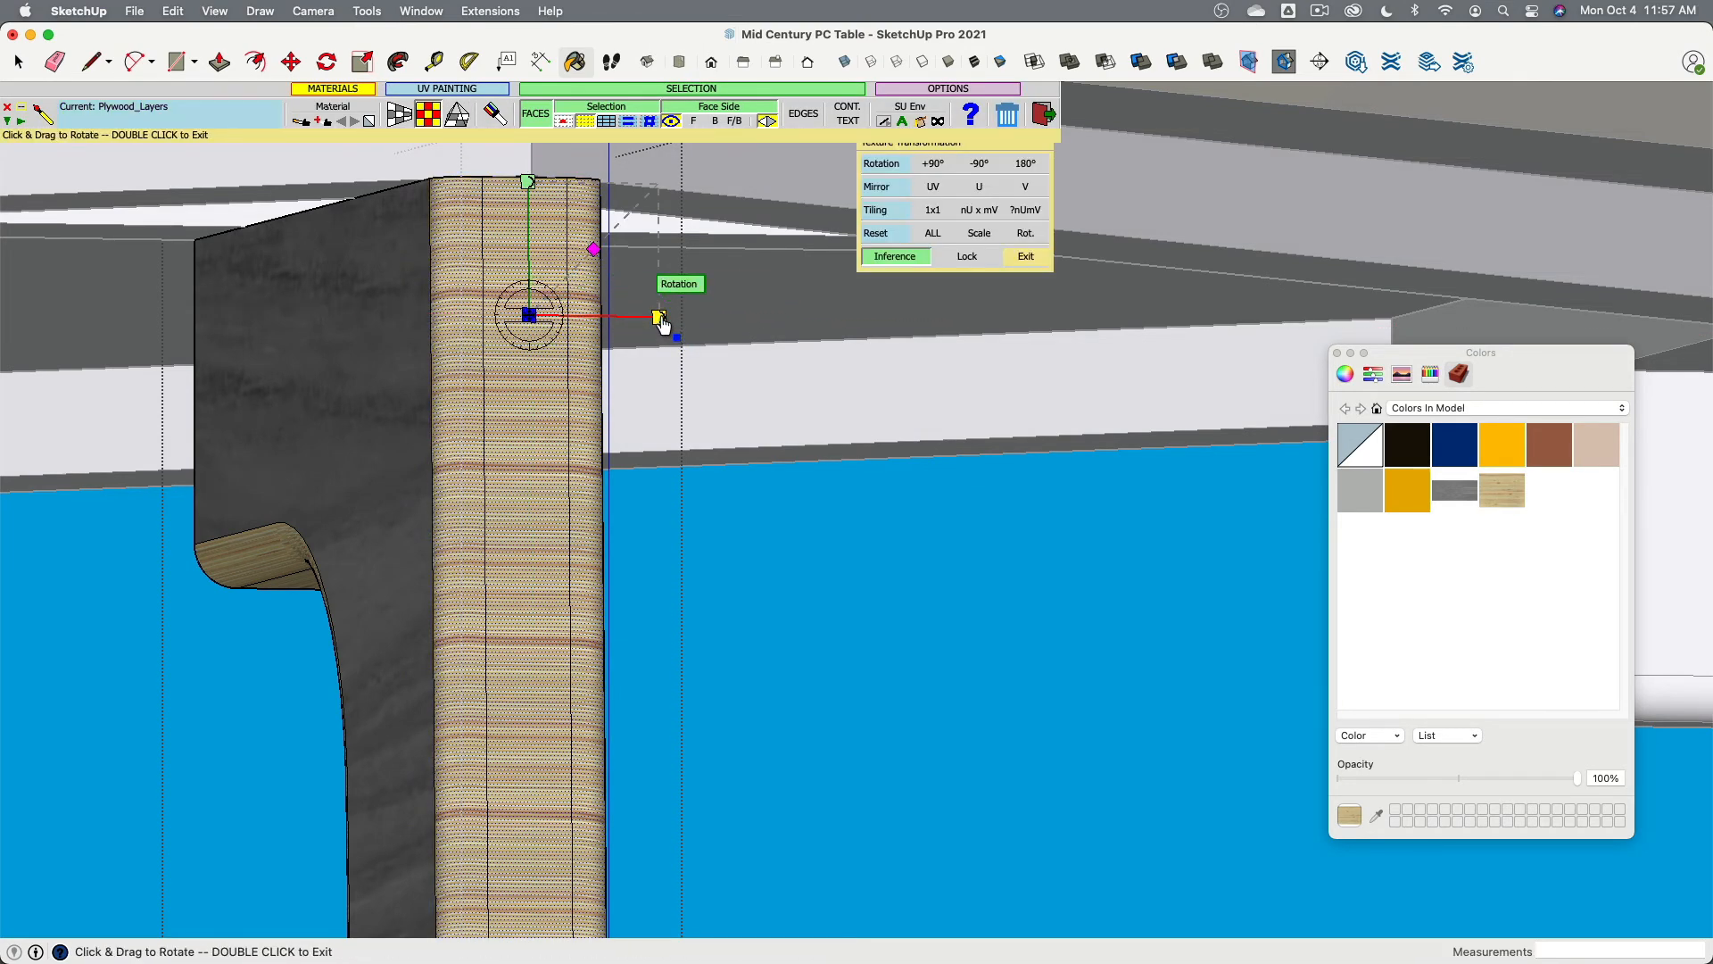
pyautogui.moveTo(662, 324); pyautogui.dragTo(526, 461)
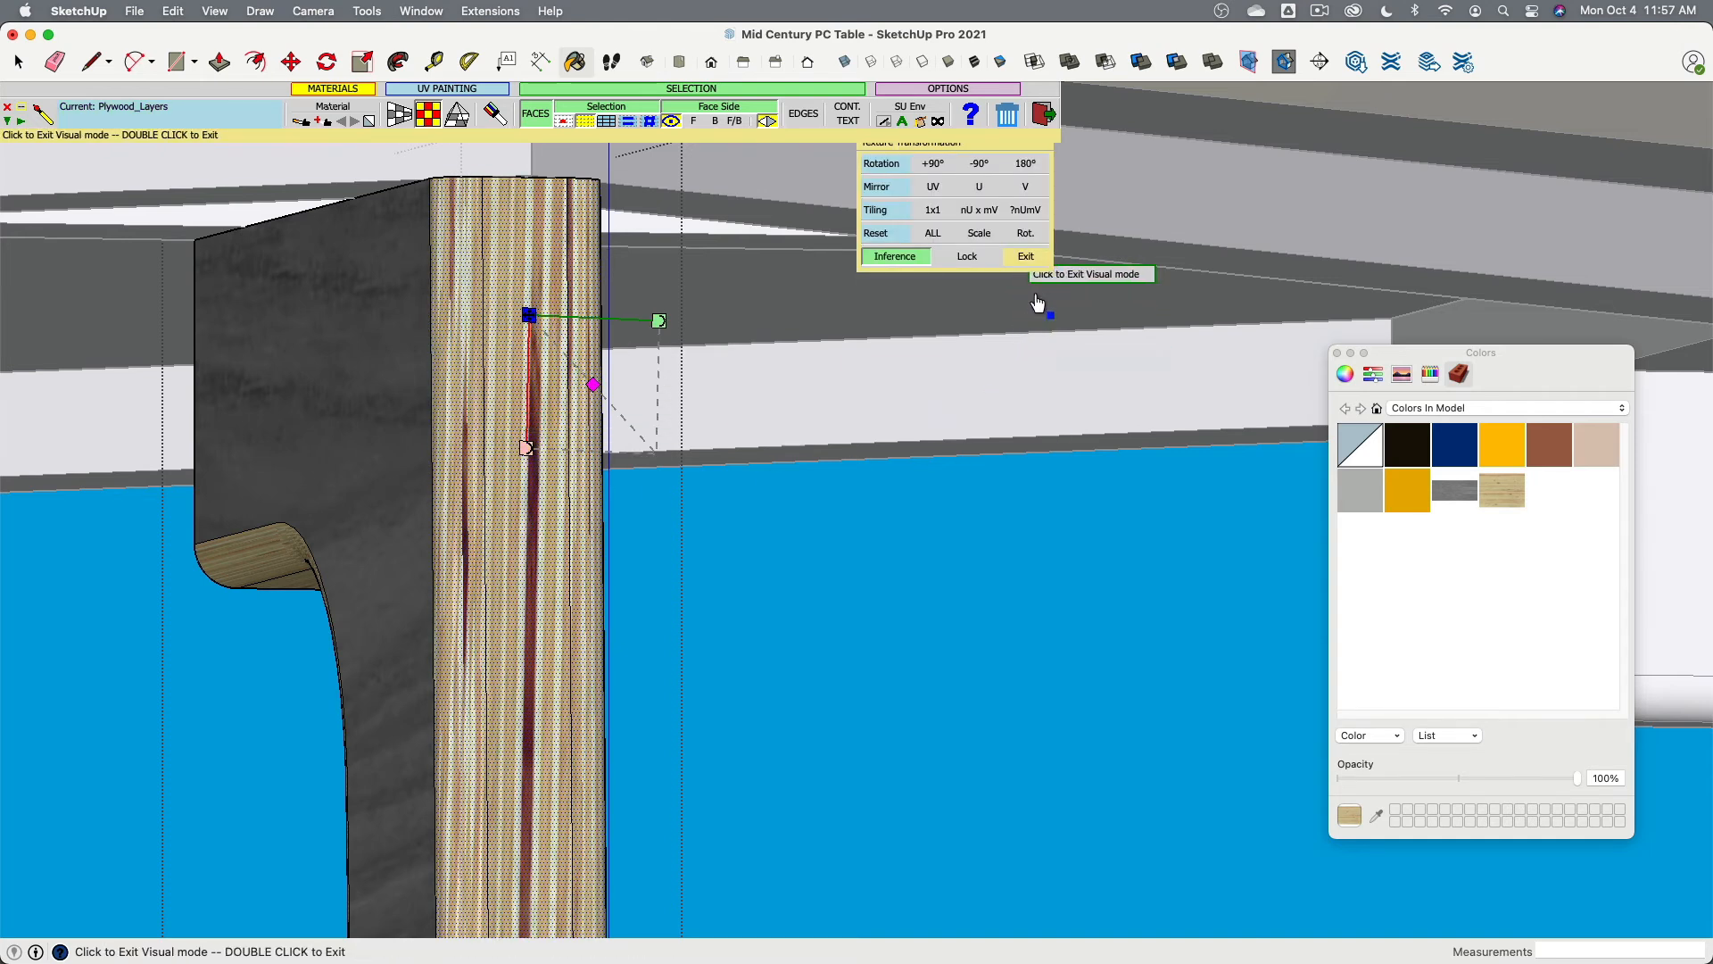
pyautogui.click(1026, 258)
pyautogui.click(1037, 117)
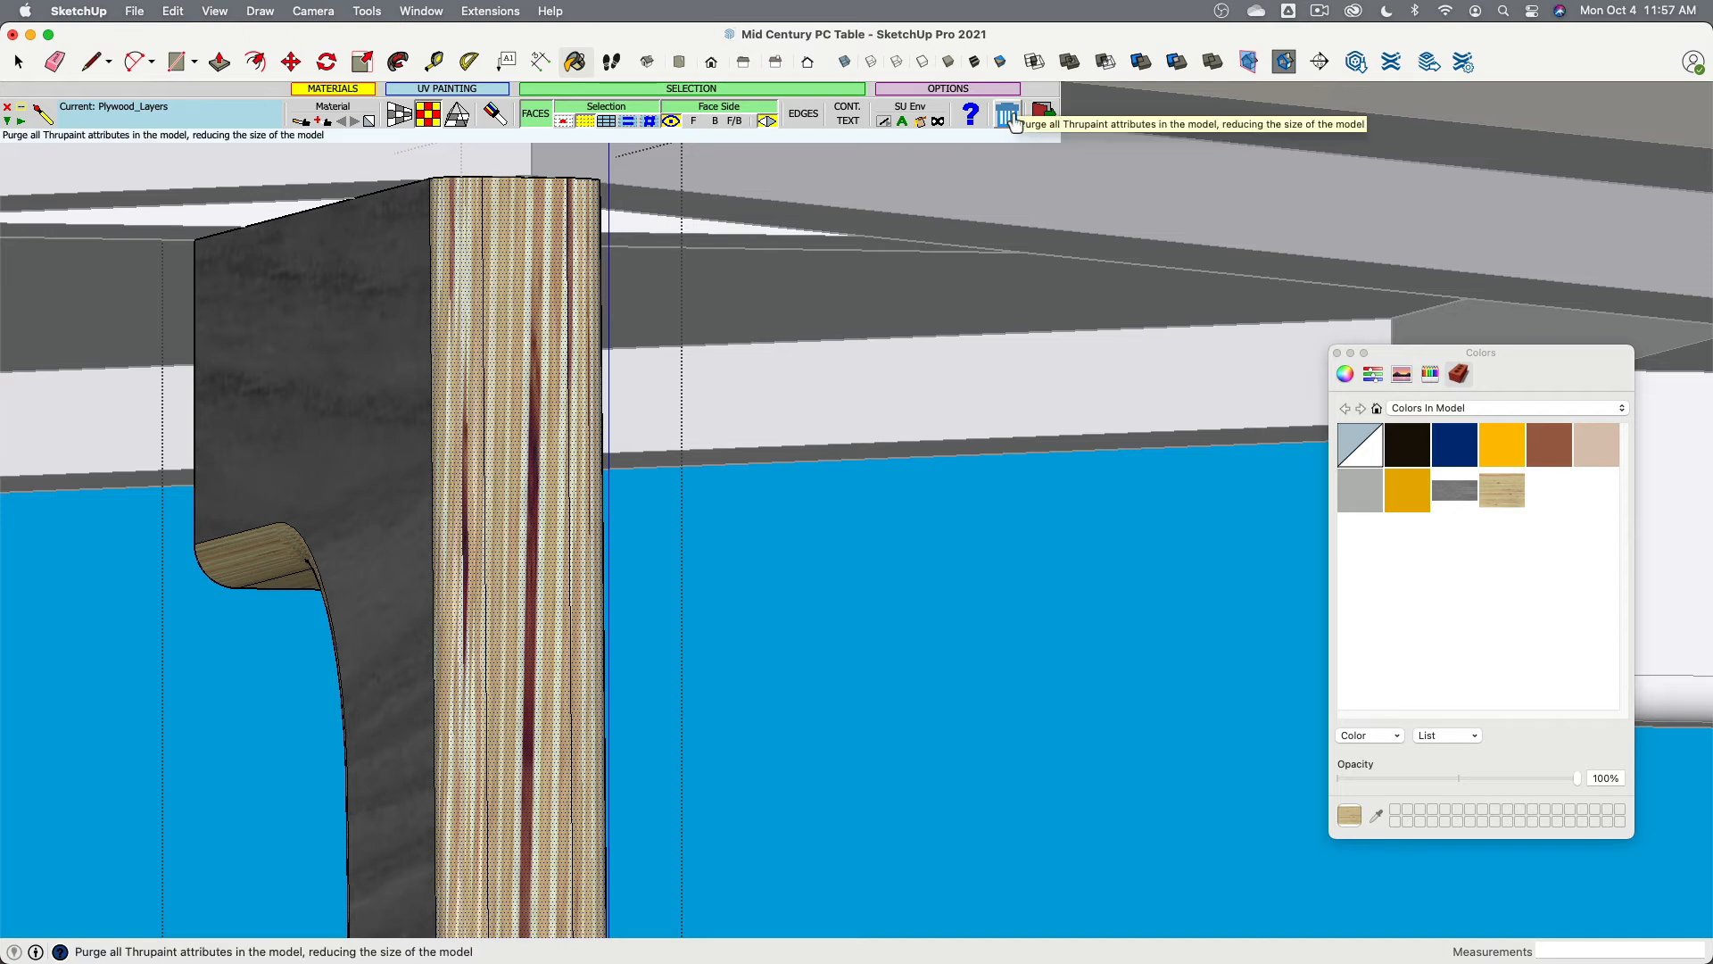
pyautogui.click(1013, 123)
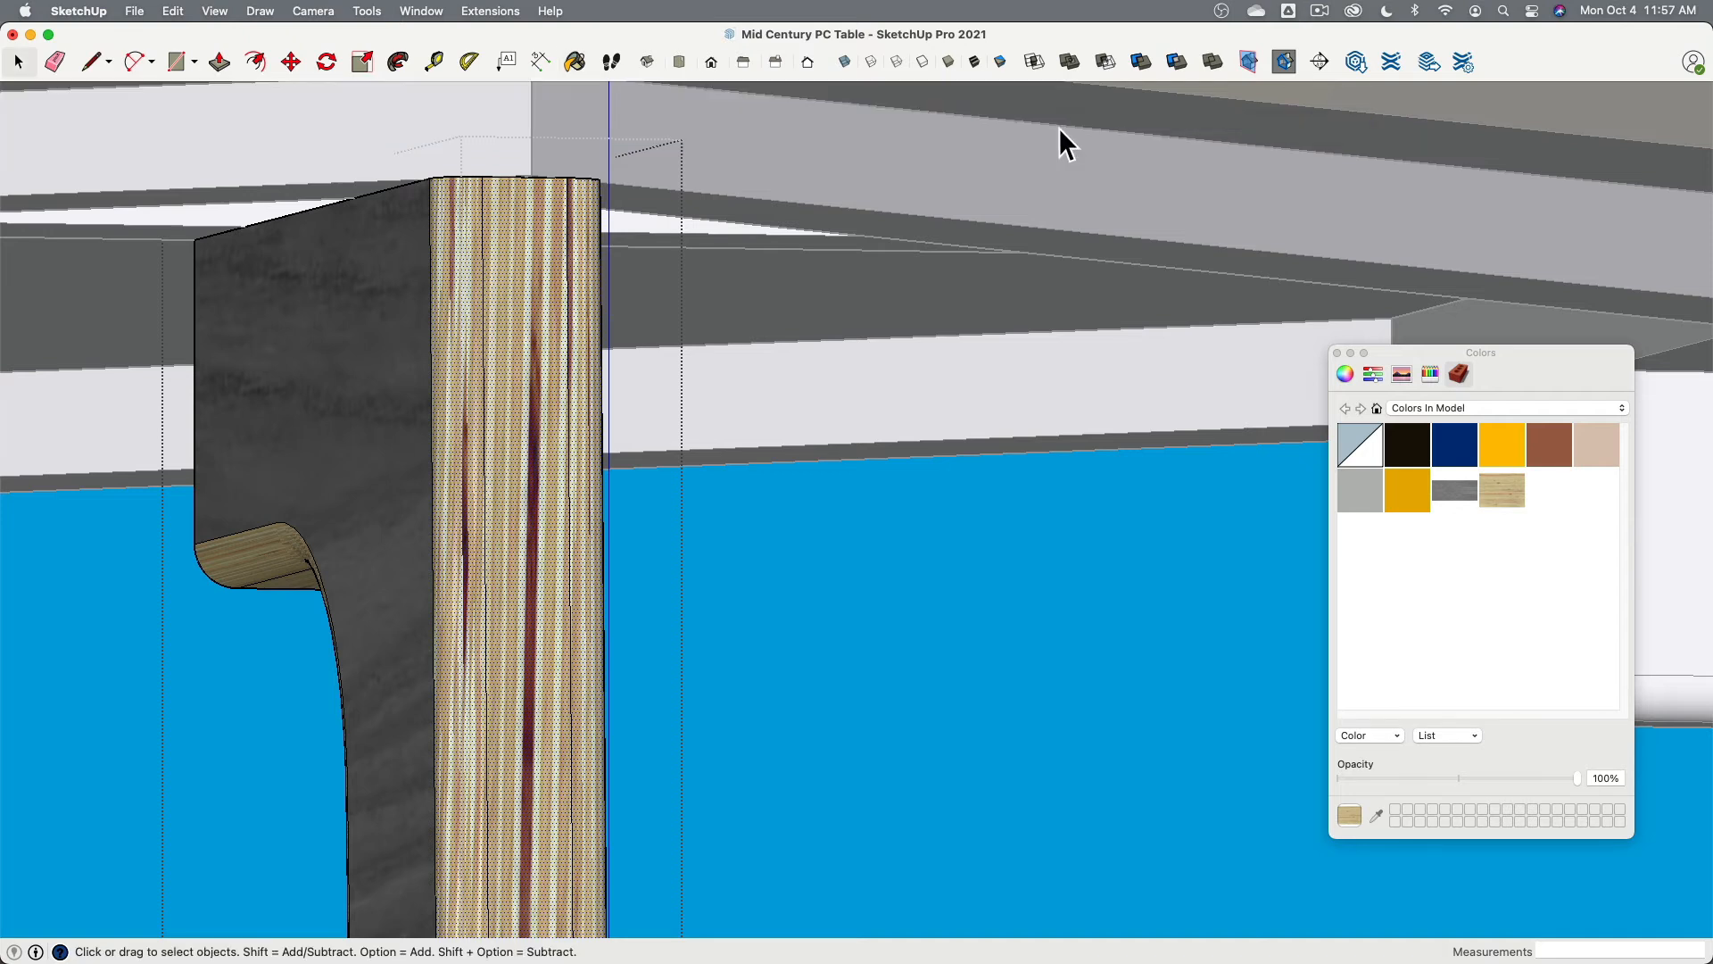
pyautogui.press('super+z')
pyautogui.press('super+z')
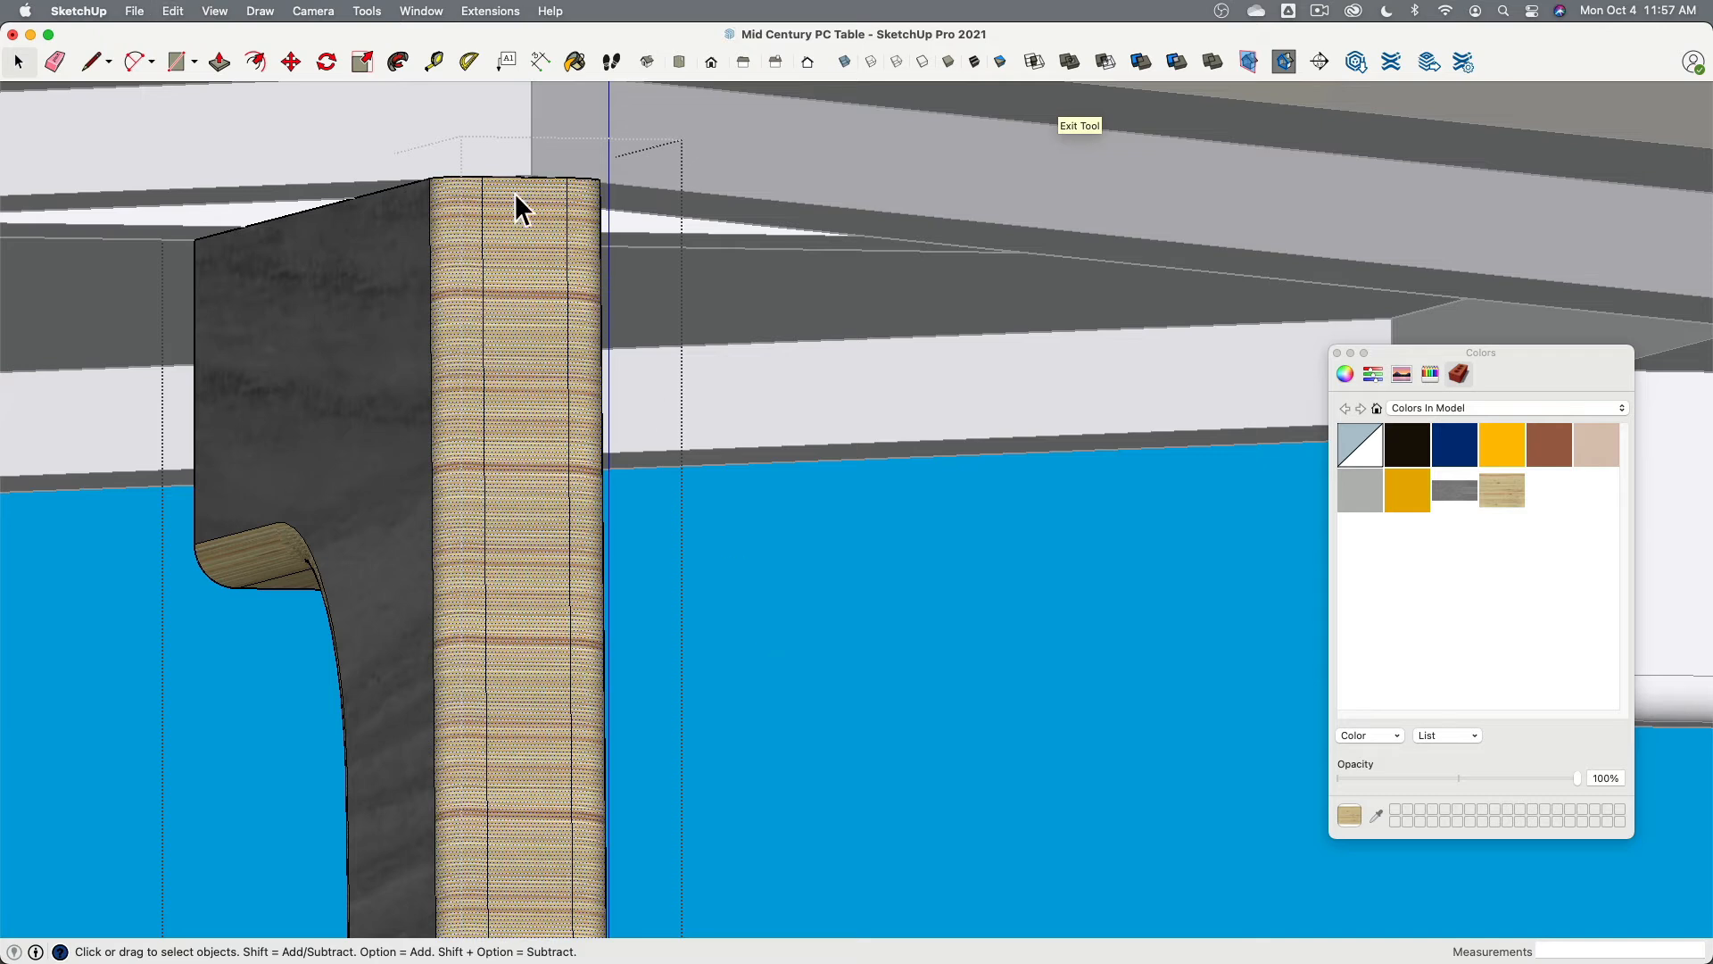
# Step: Relaunch ThruPaint and rotate the Plywood_Layers texture on the leg's outer edge by -90°
pyautogui.click(369, 12)
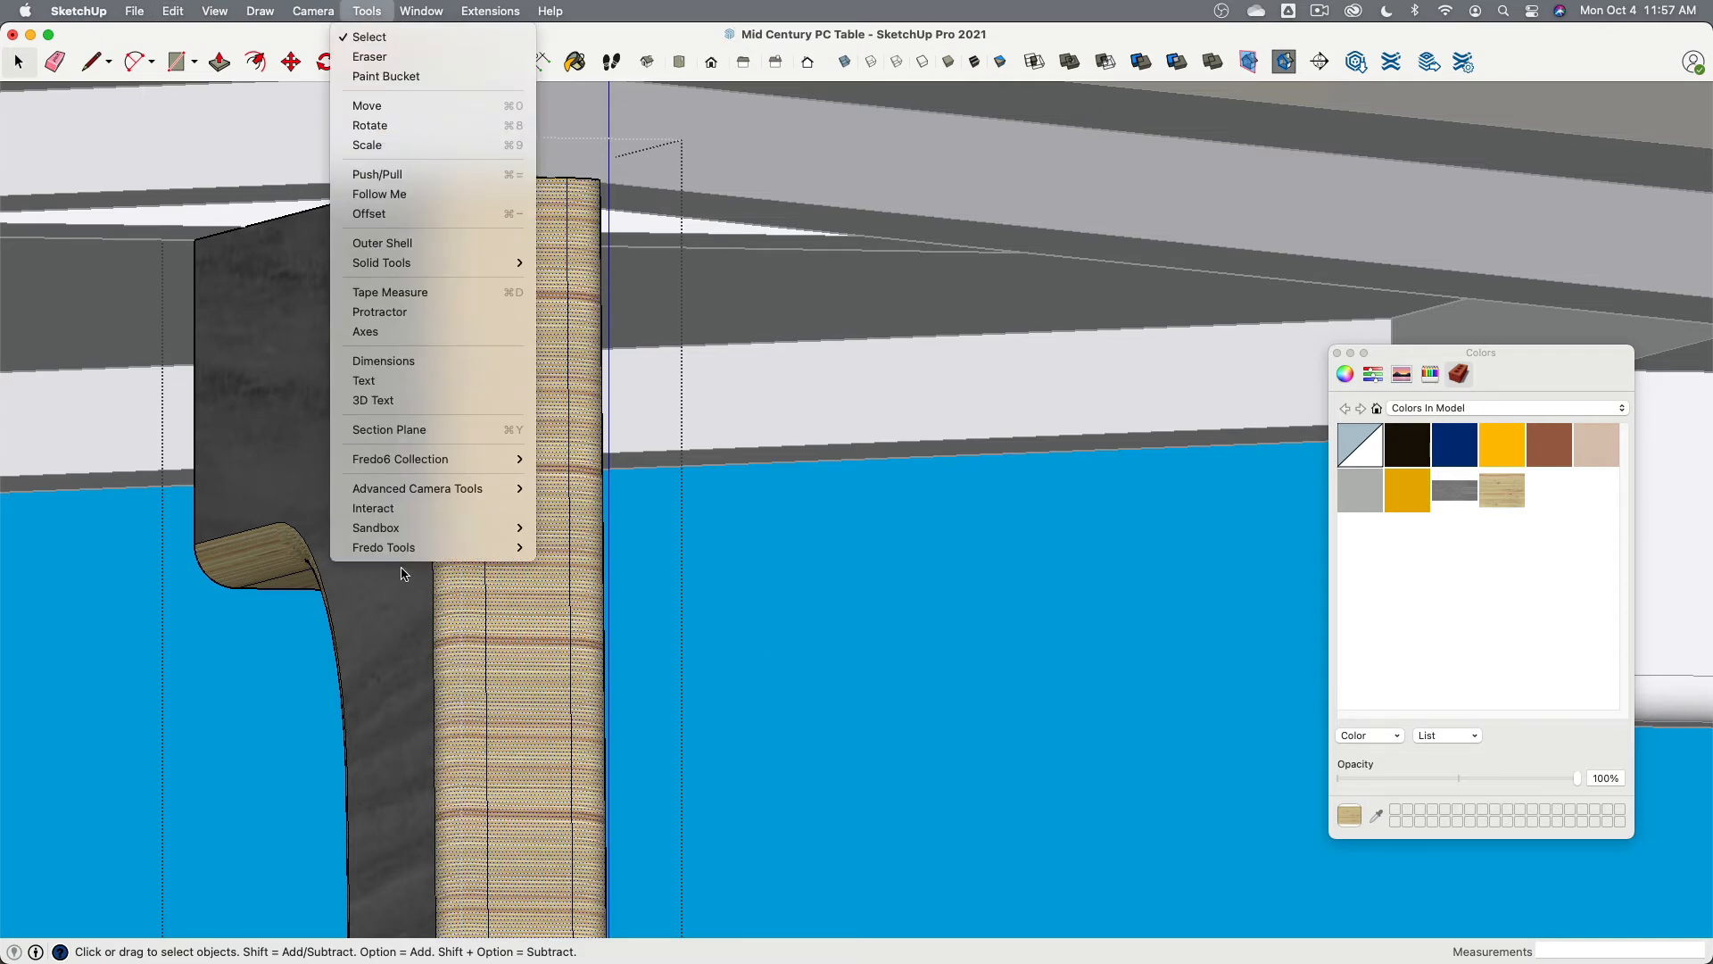
pyautogui.moveTo(406, 547)
pyautogui.click(640, 765)
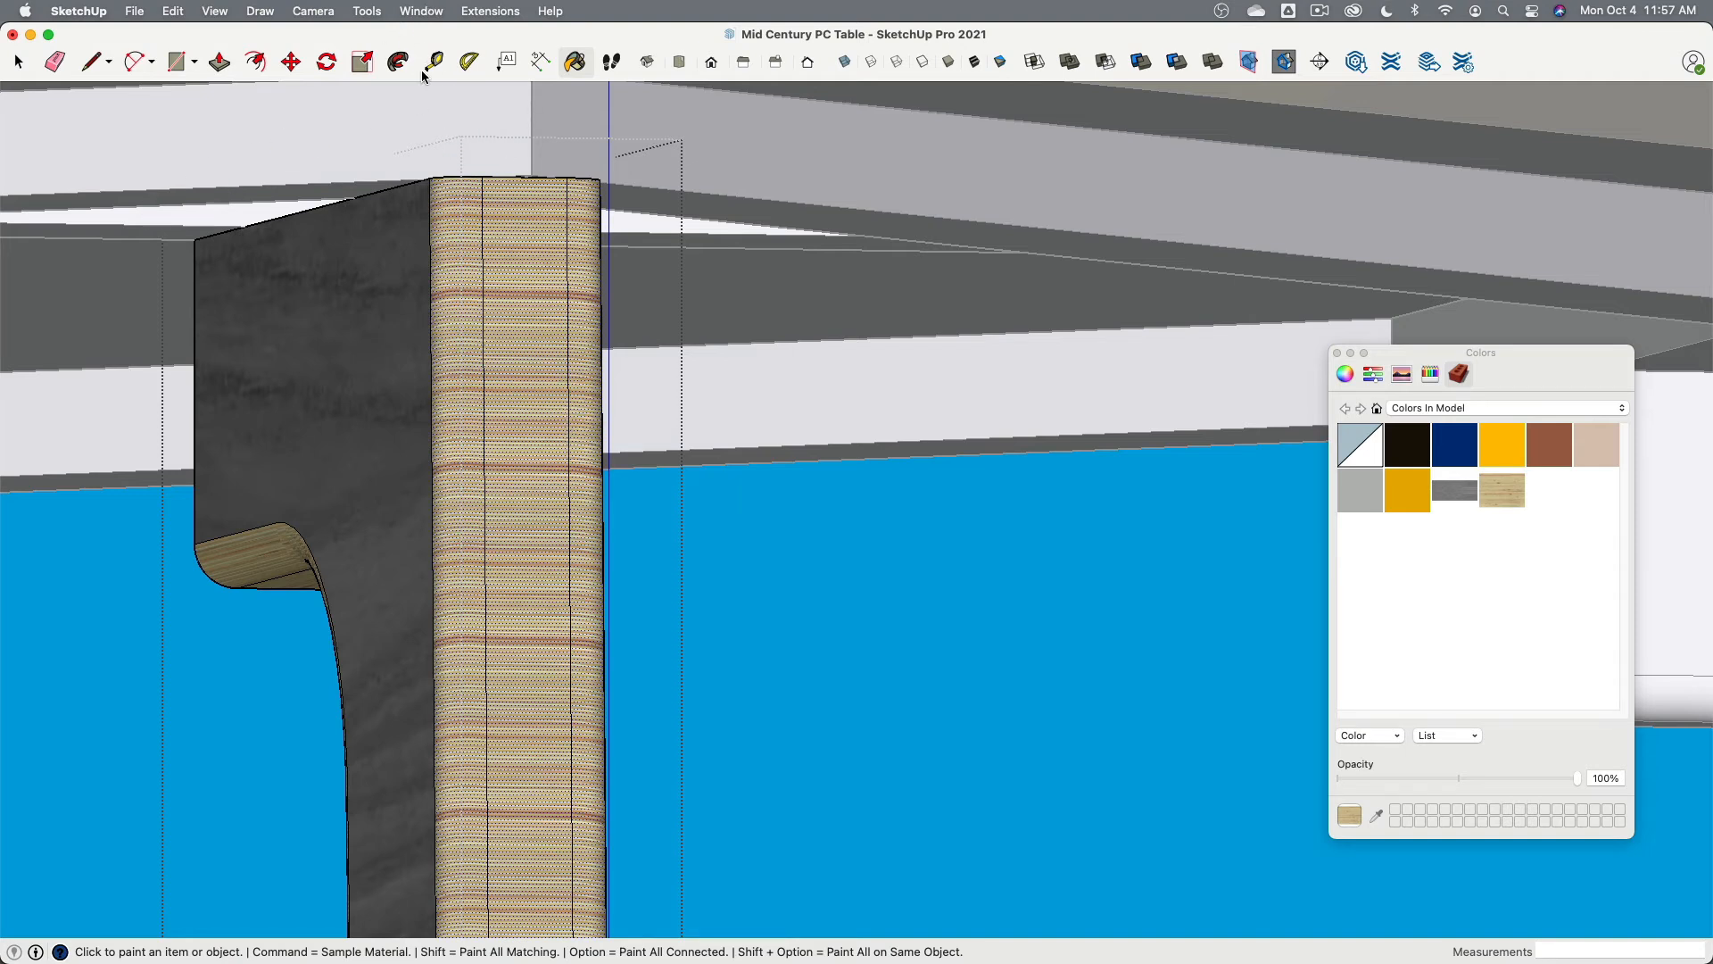
pyautogui.click(381, 14)
pyautogui.moveTo(406, 547)
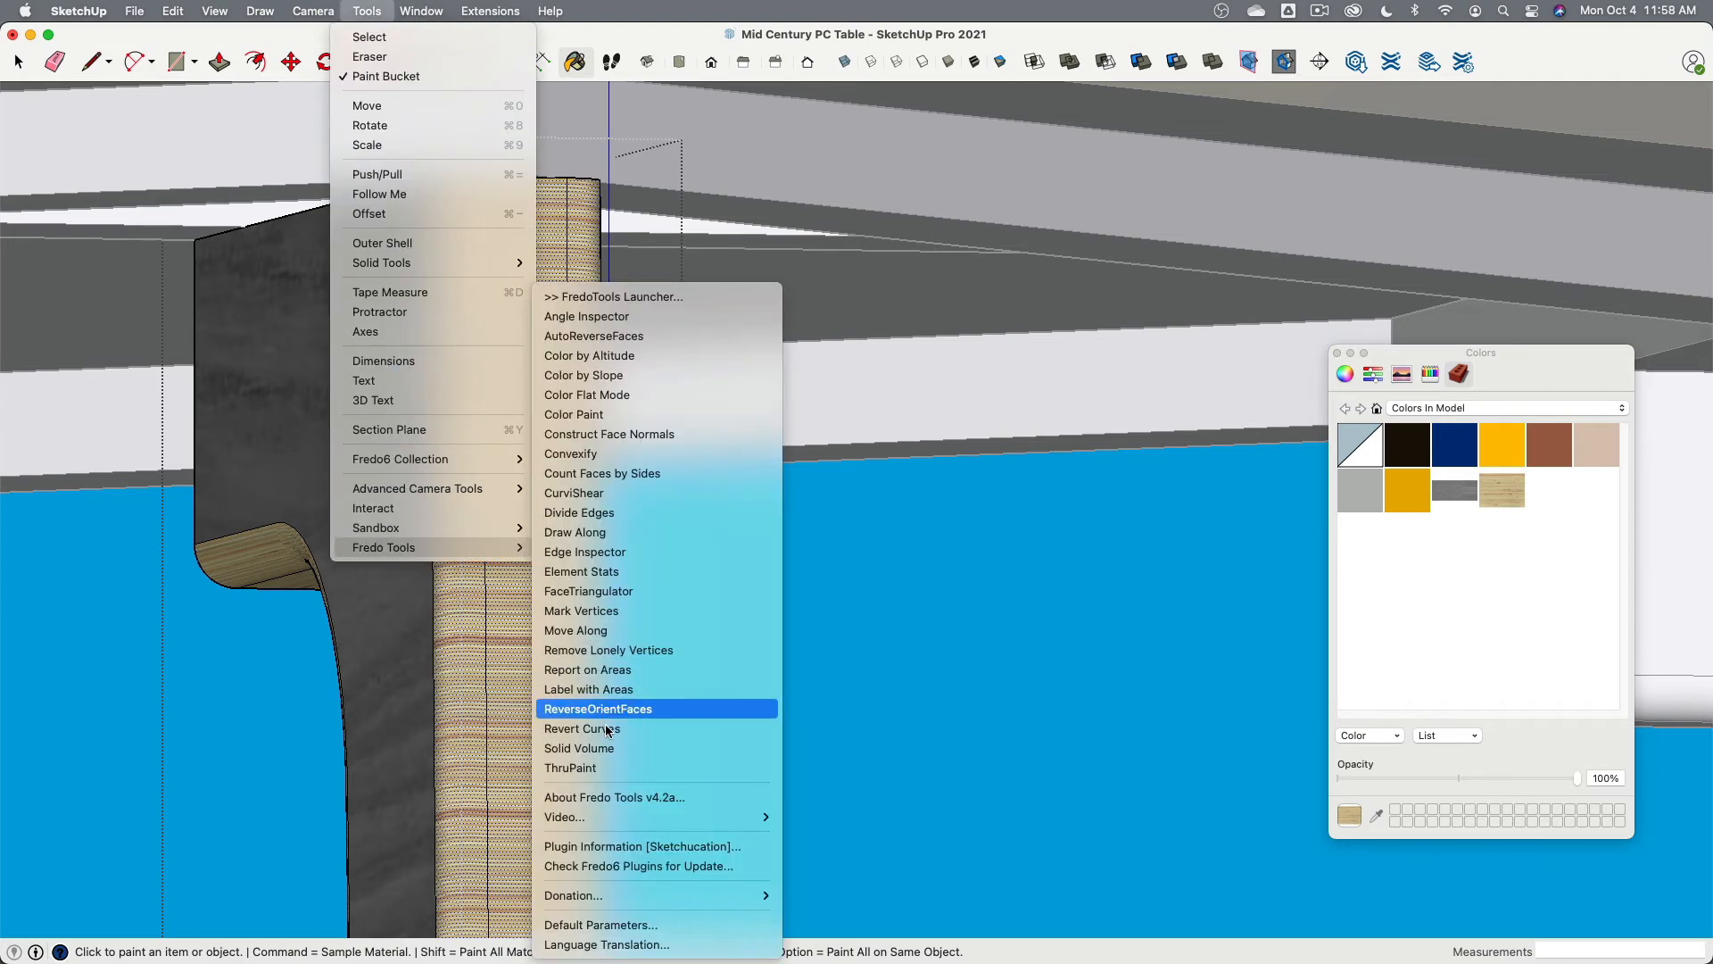
pyautogui.click(598, 771)
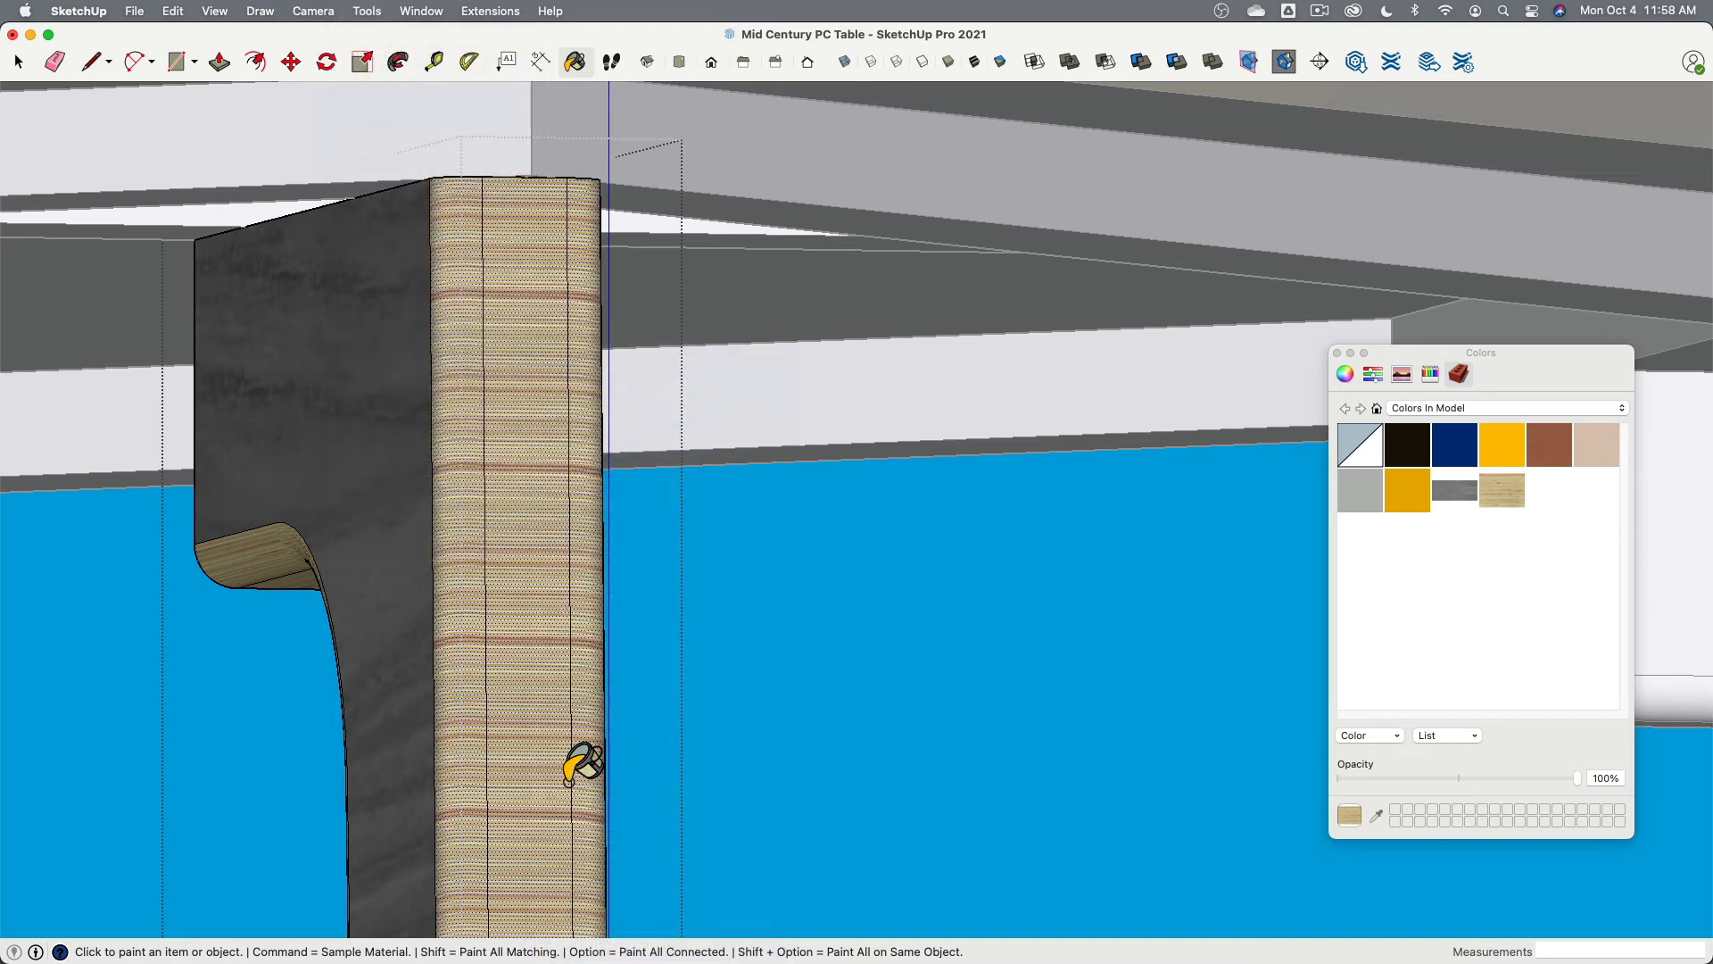
pyautogui.click(427, 177)
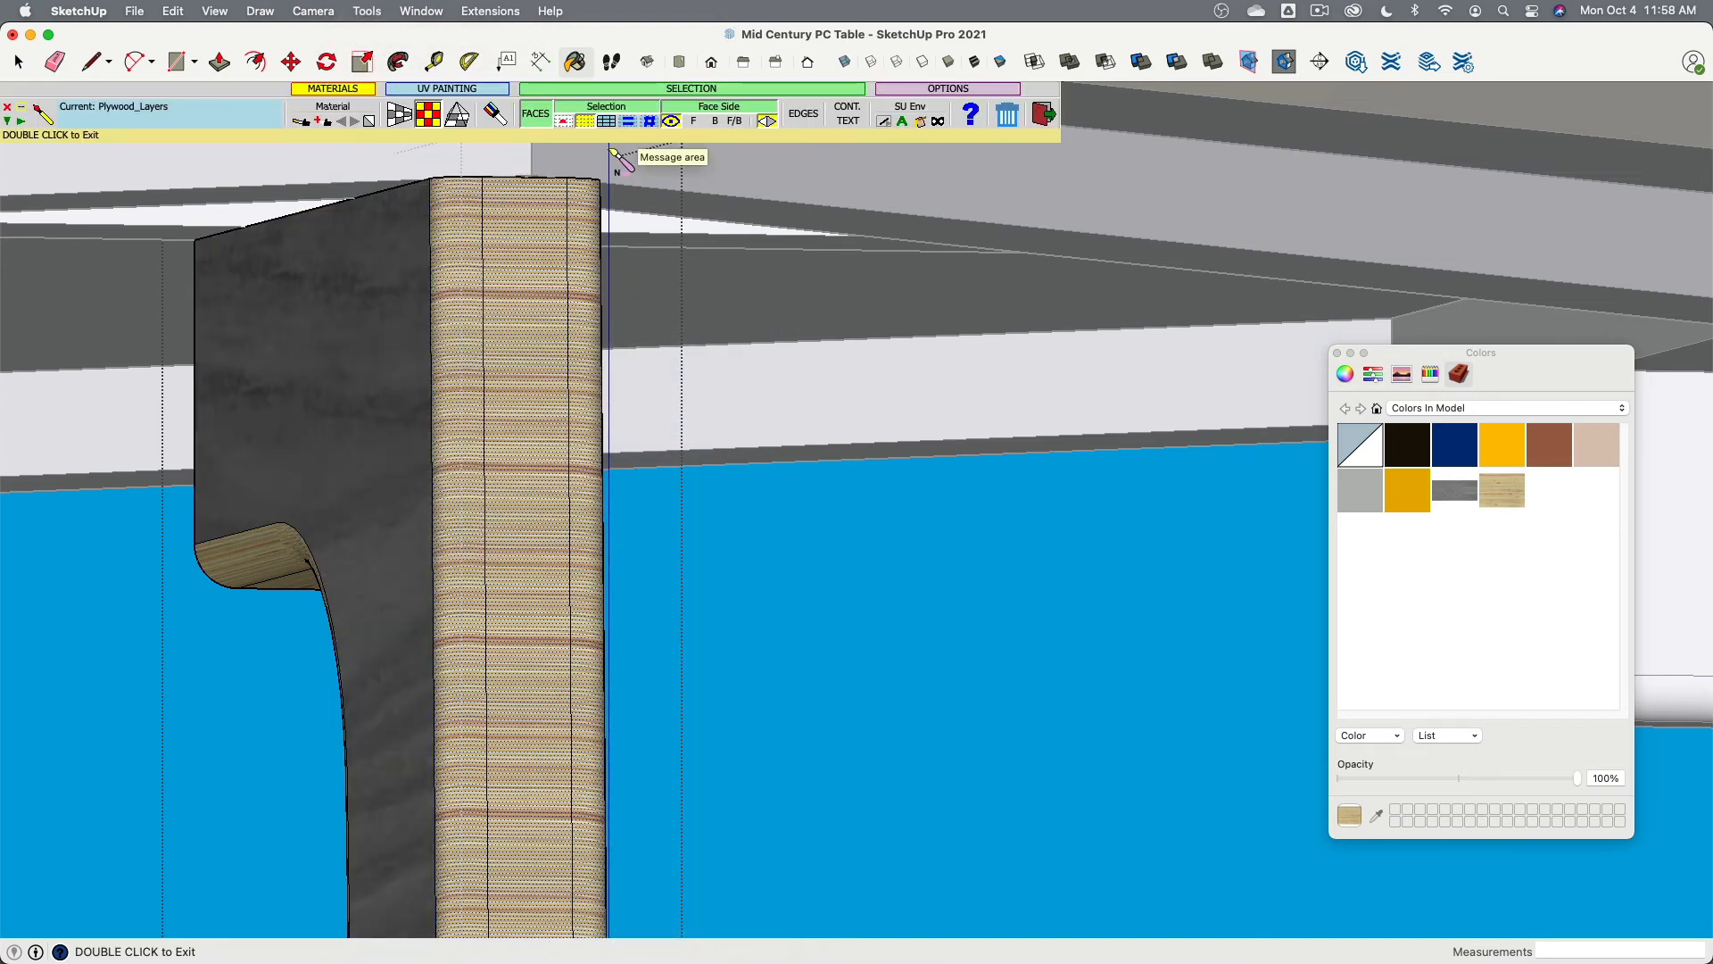
pyautogui.click(526, 357)
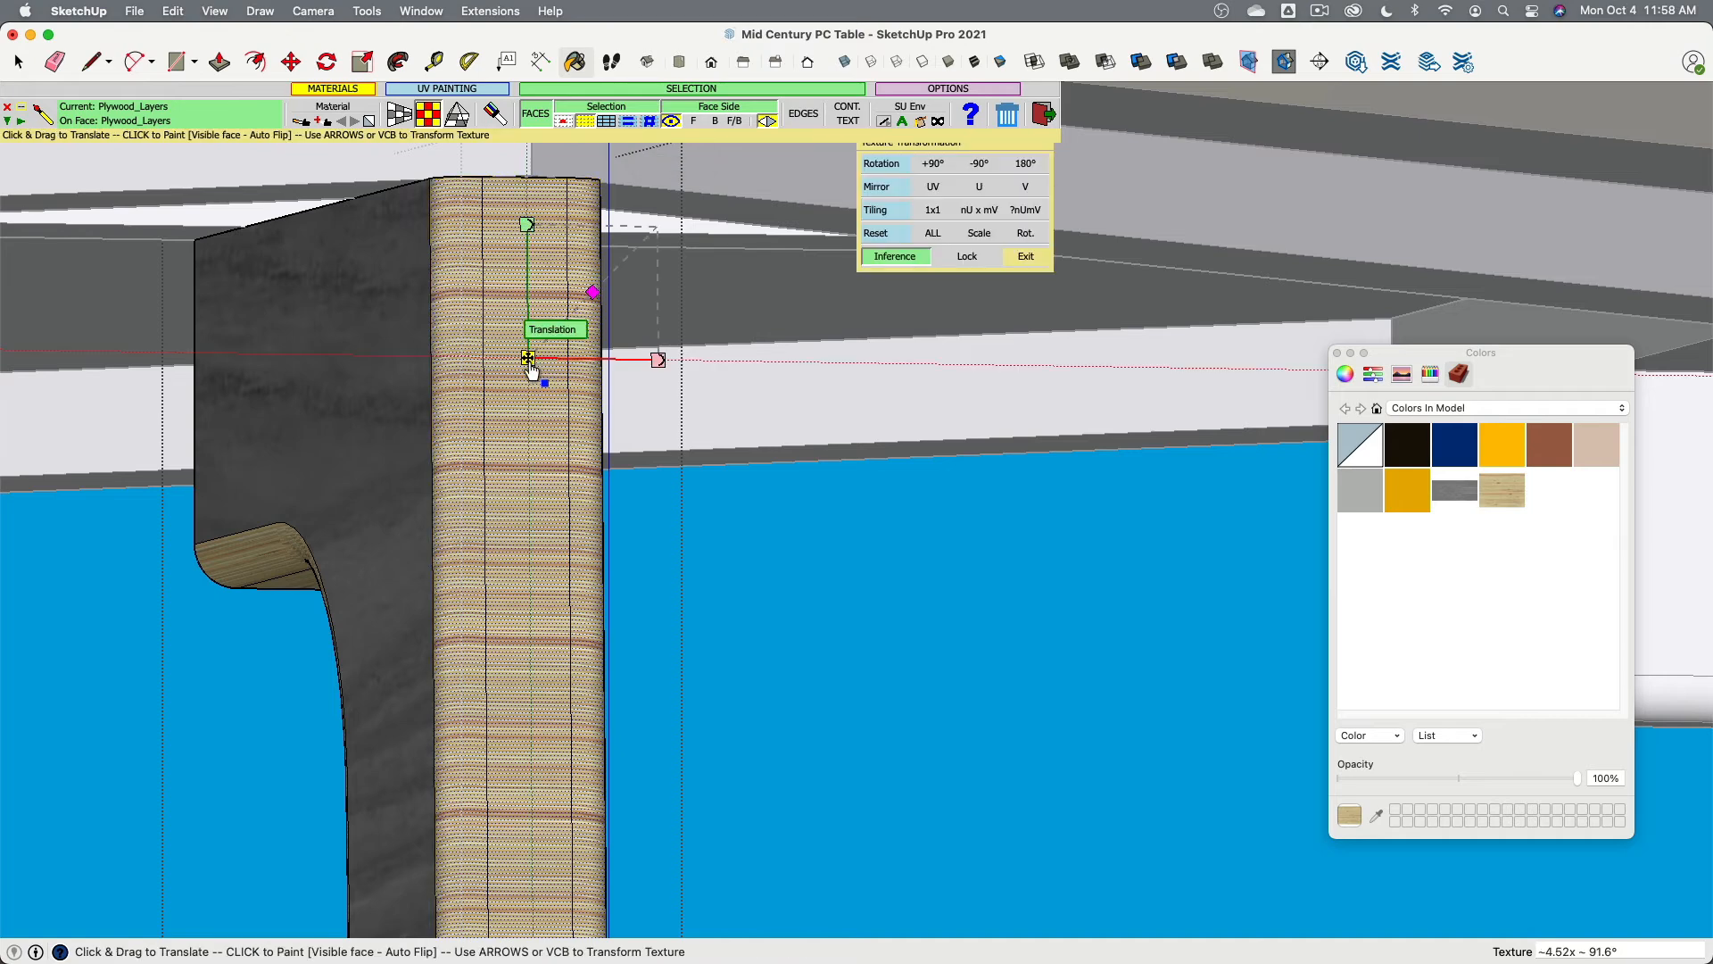
pyautogui.moveTo(657, 356); pyautogui.dragTo(533, 468)
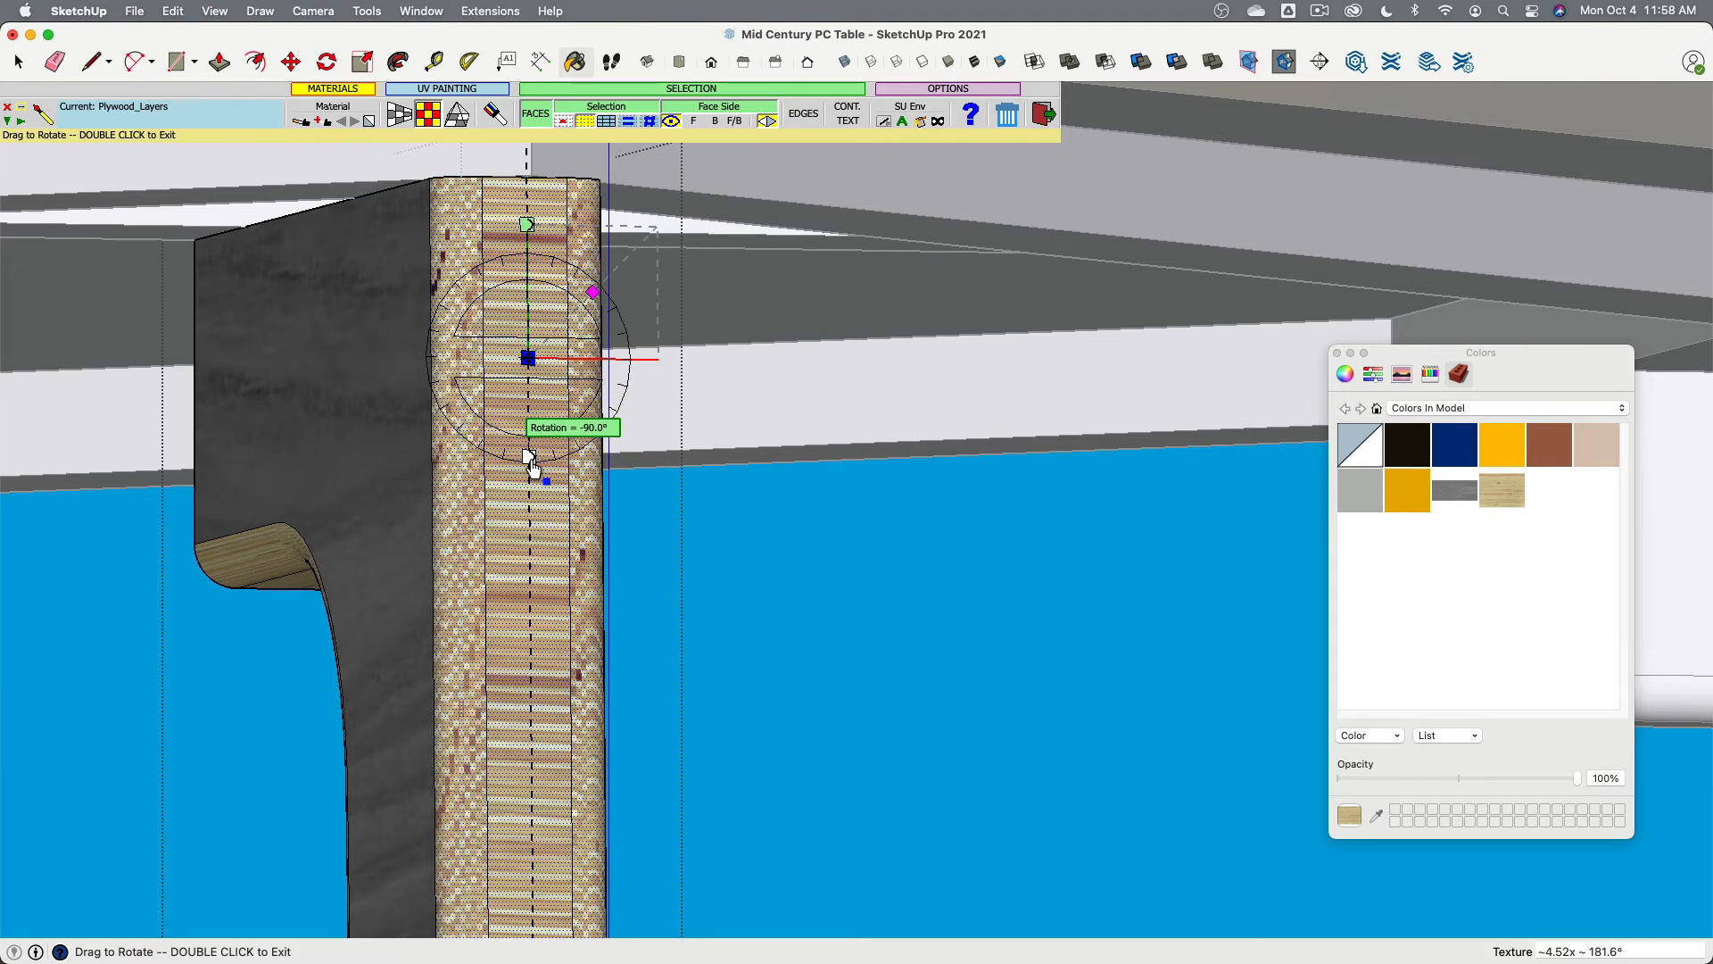
pyautogui.doubleClick(532, 467)
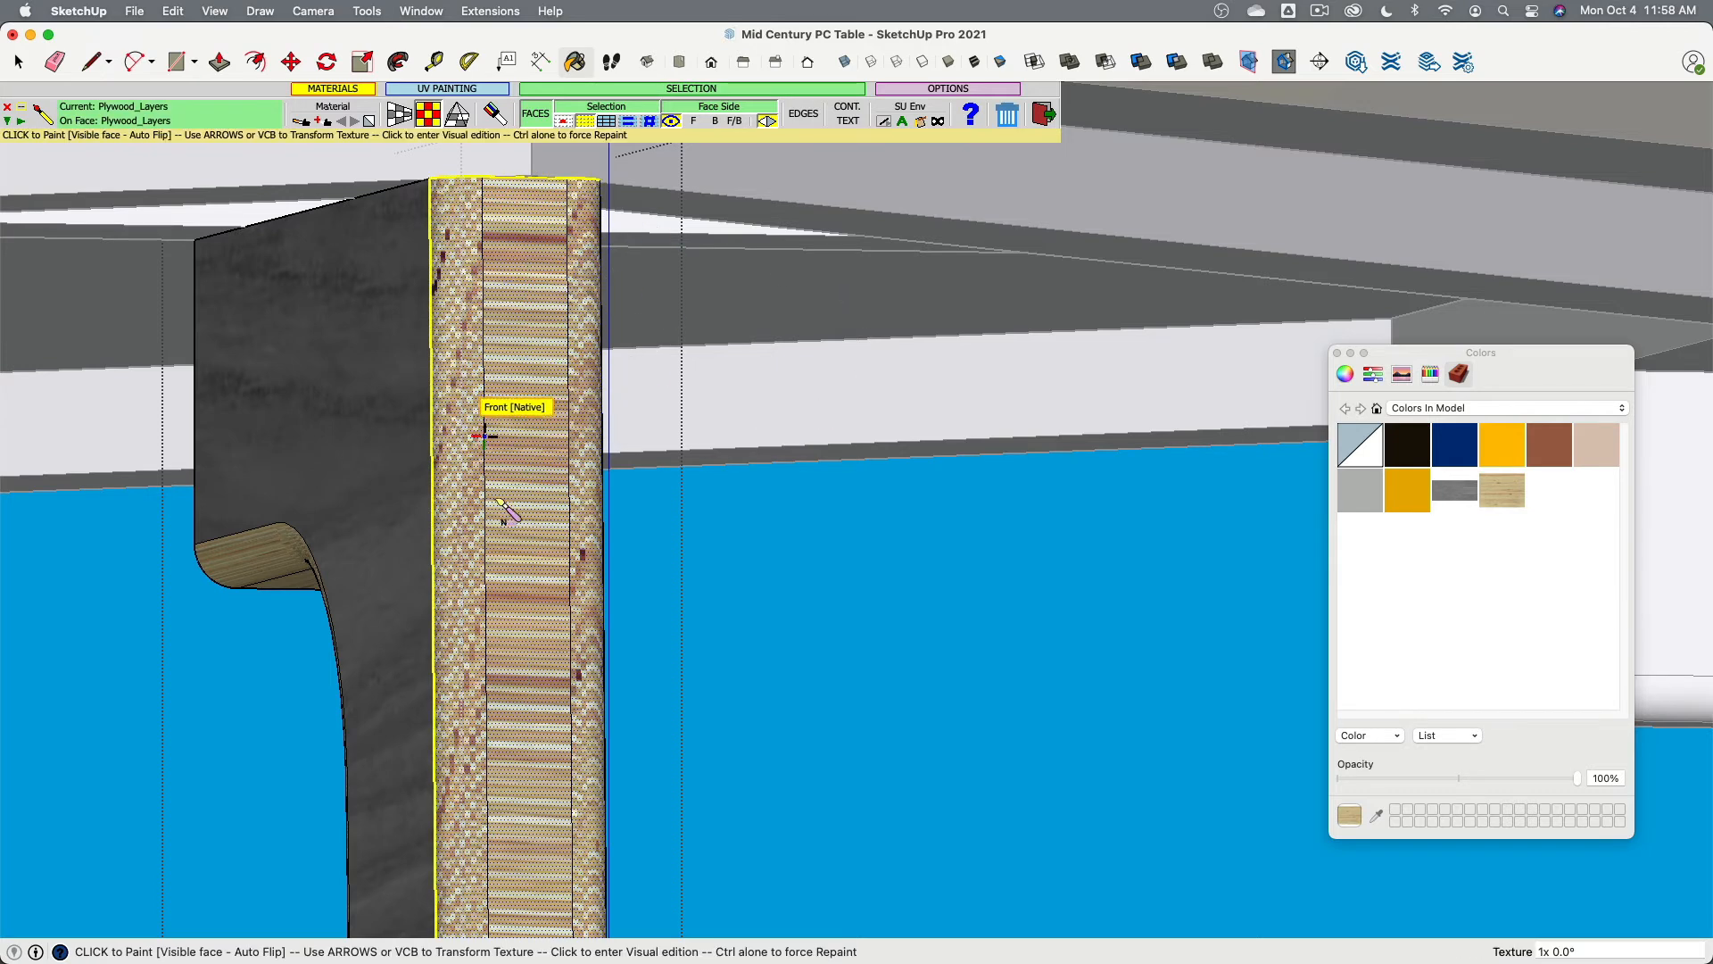
# Step: Repaint the leg's outer edge and rounded strips in QuadMesh UV mode so the plywood layers run lengthwise
pyautogui.click(399, 114)
pyautogui.click(499, 323)
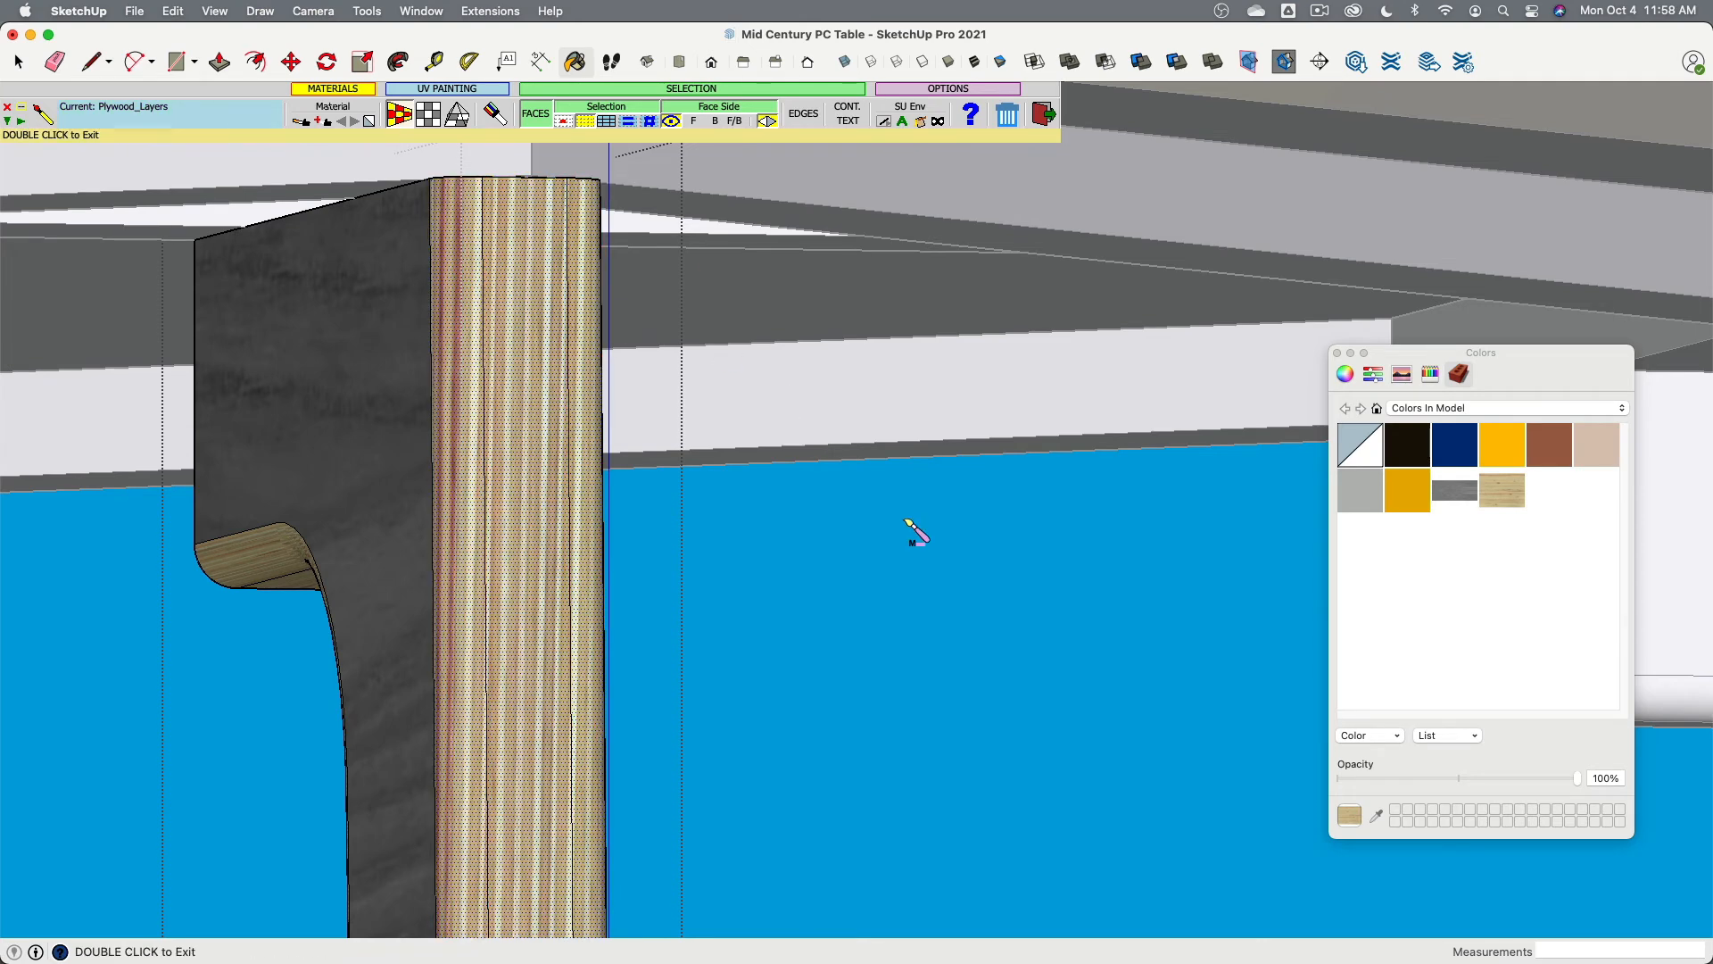
pyautogui.moveTo(907, 527); pyautogui.dragTo(813, 548, button='middle')
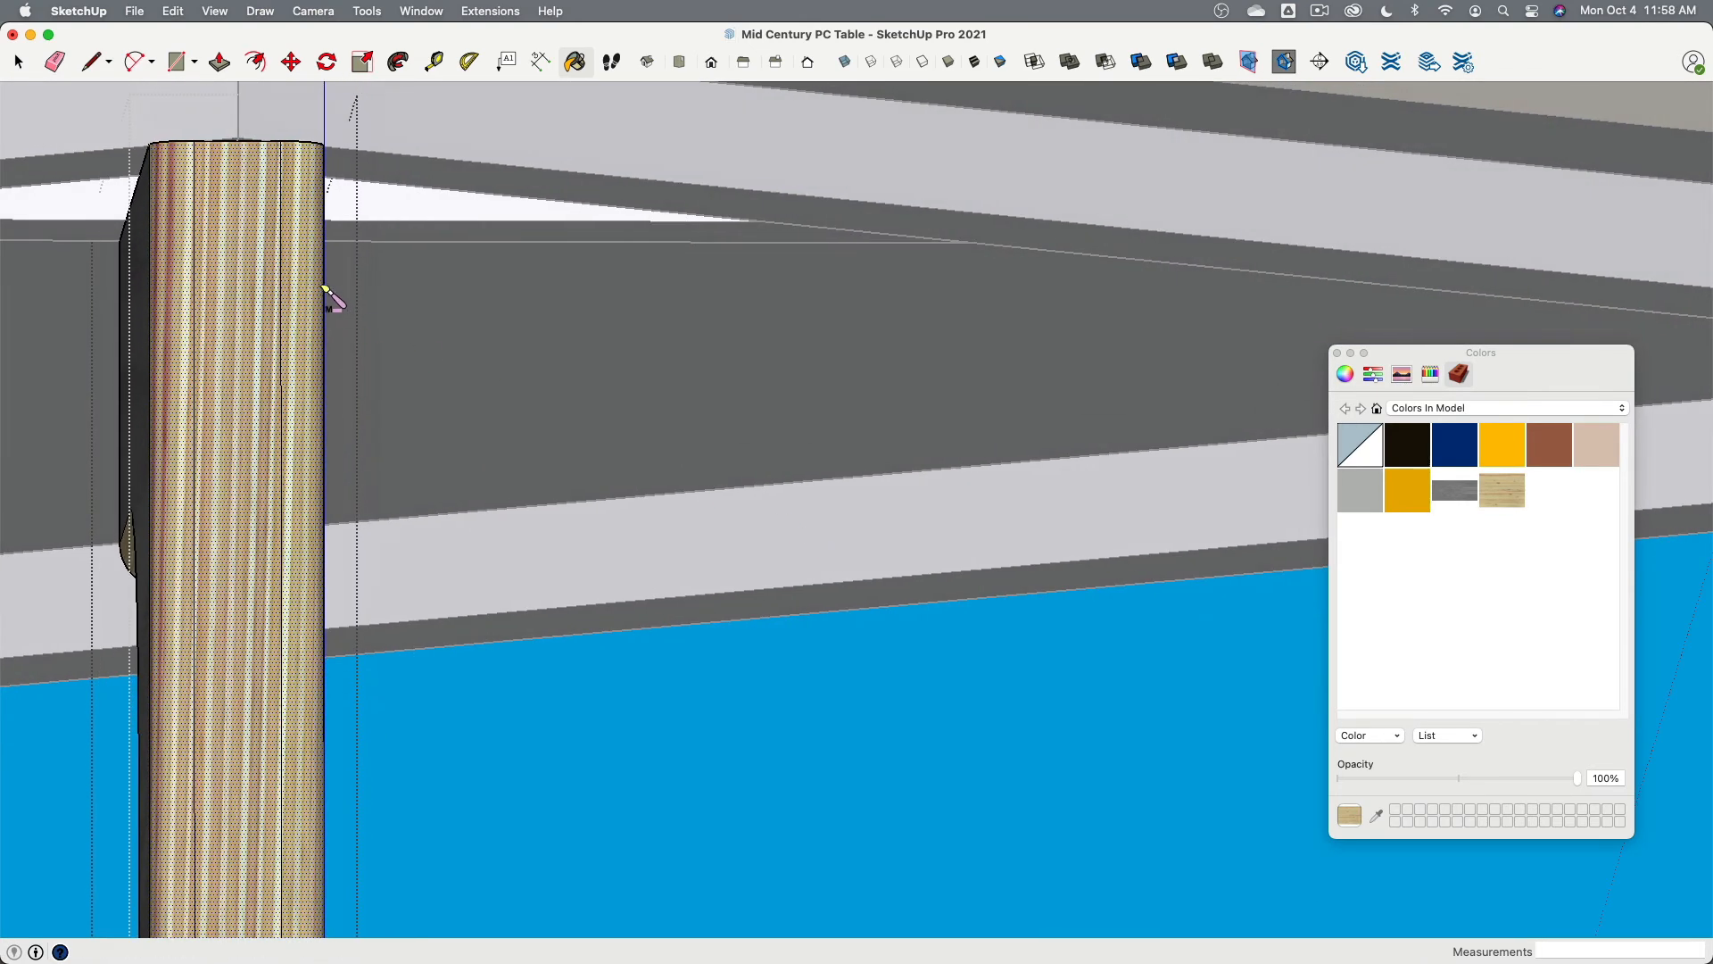
pyautogui.scroll(-3, 267, 258)
pyautogui.scroll(4, 269, 261)
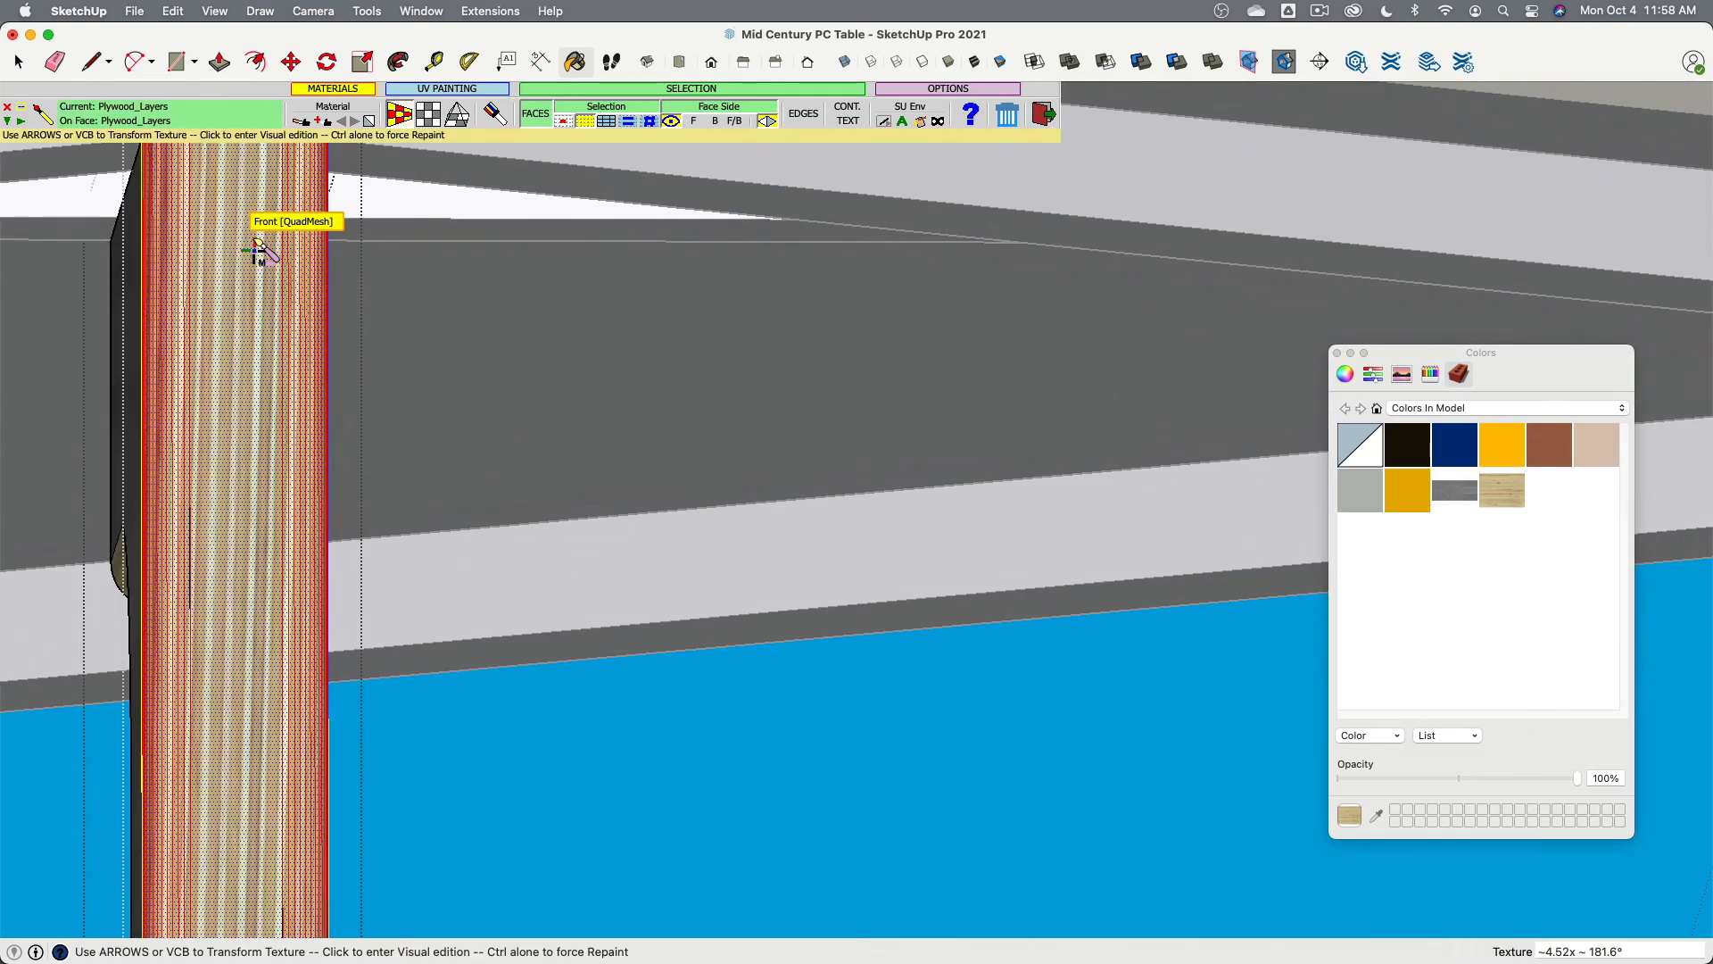
pyautogui.scroll(-3, 292, 188)
# Step: Visually fine-tune the outer edge texture's rotation to about 180.2° to straighten the plywood layers along the leg
pyautogui.click(259, 321)
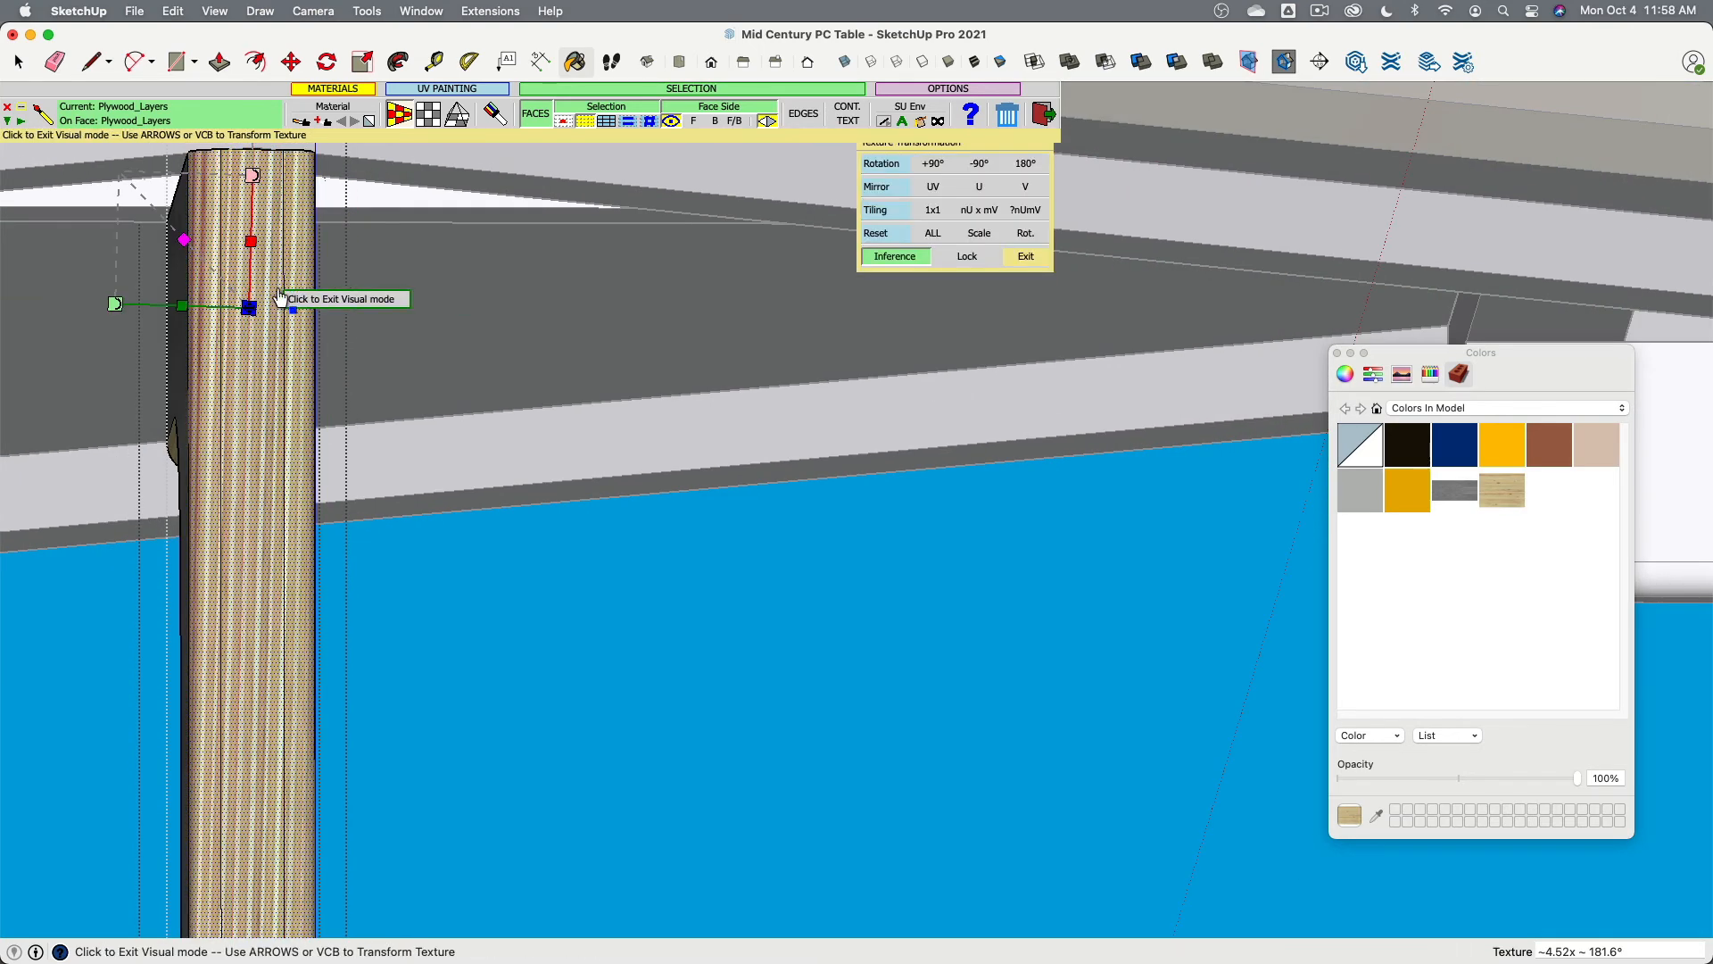
pyautogui.scroll(2, 268, 268)
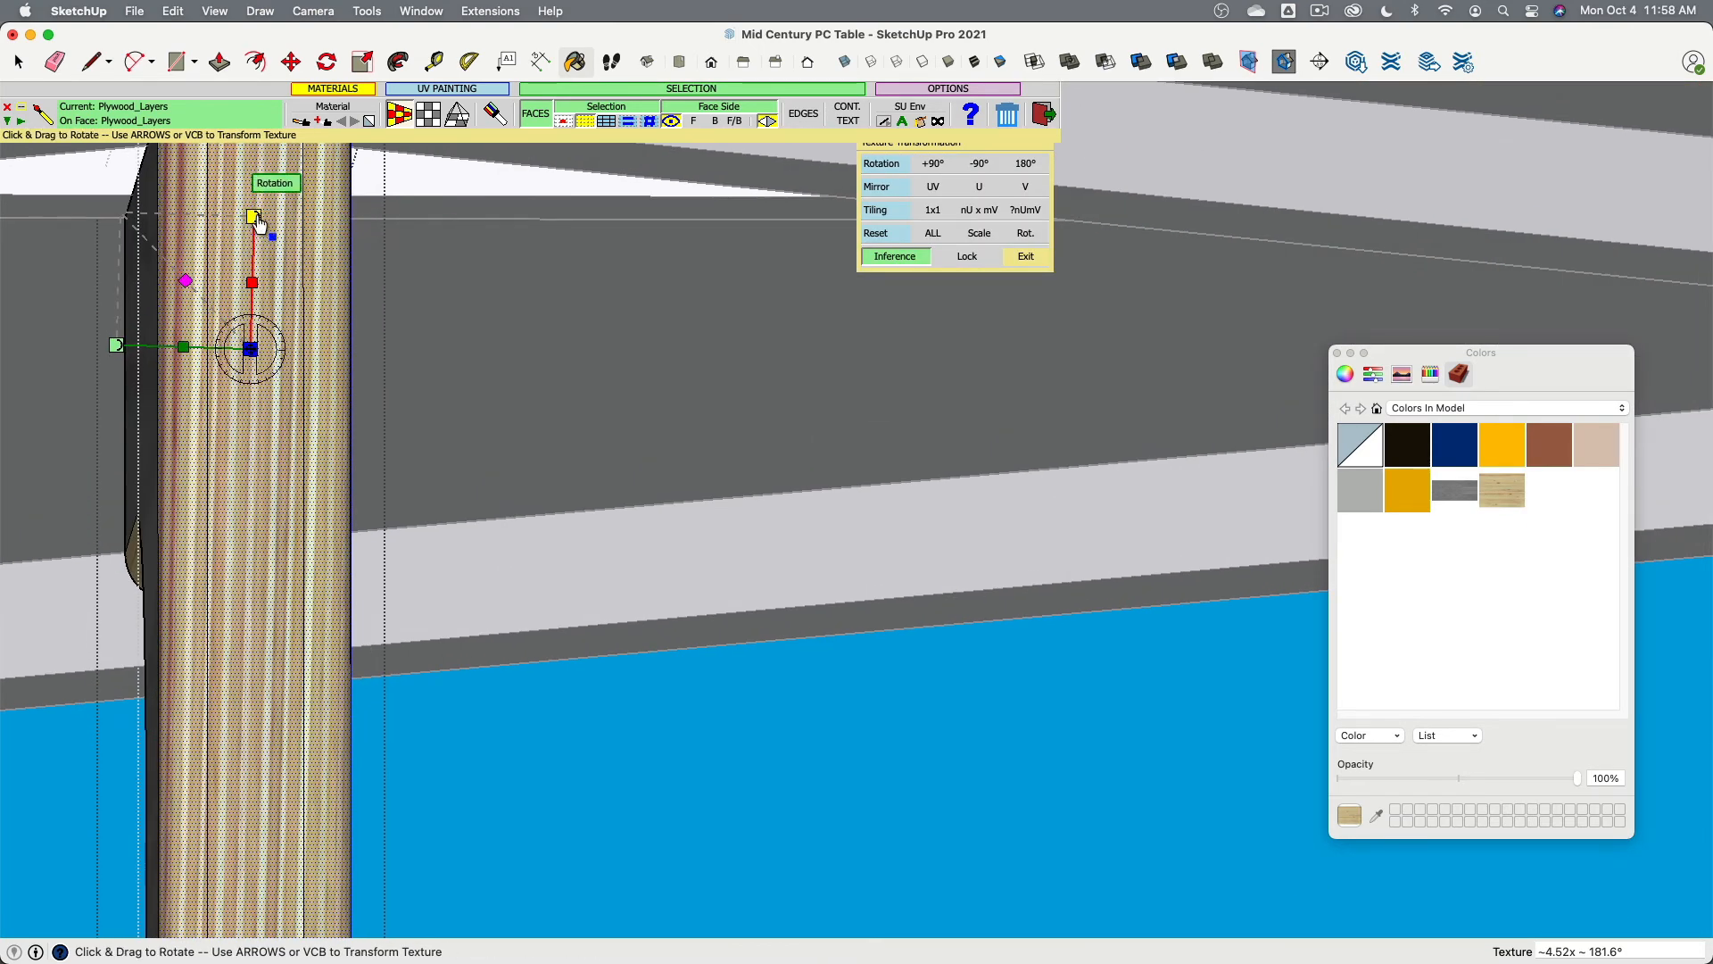
pyautogui.moveTo(259, 216); pyautogui.dragTo(254, 167)
pyautogui.scroll(-3, 437, 341)
pyautogui.keyDown('shift'); pyautogui.moveTo(467, 346); pyautogui.dragTo(832, 460, button='middle'); pyautogui.keyUp('shift')
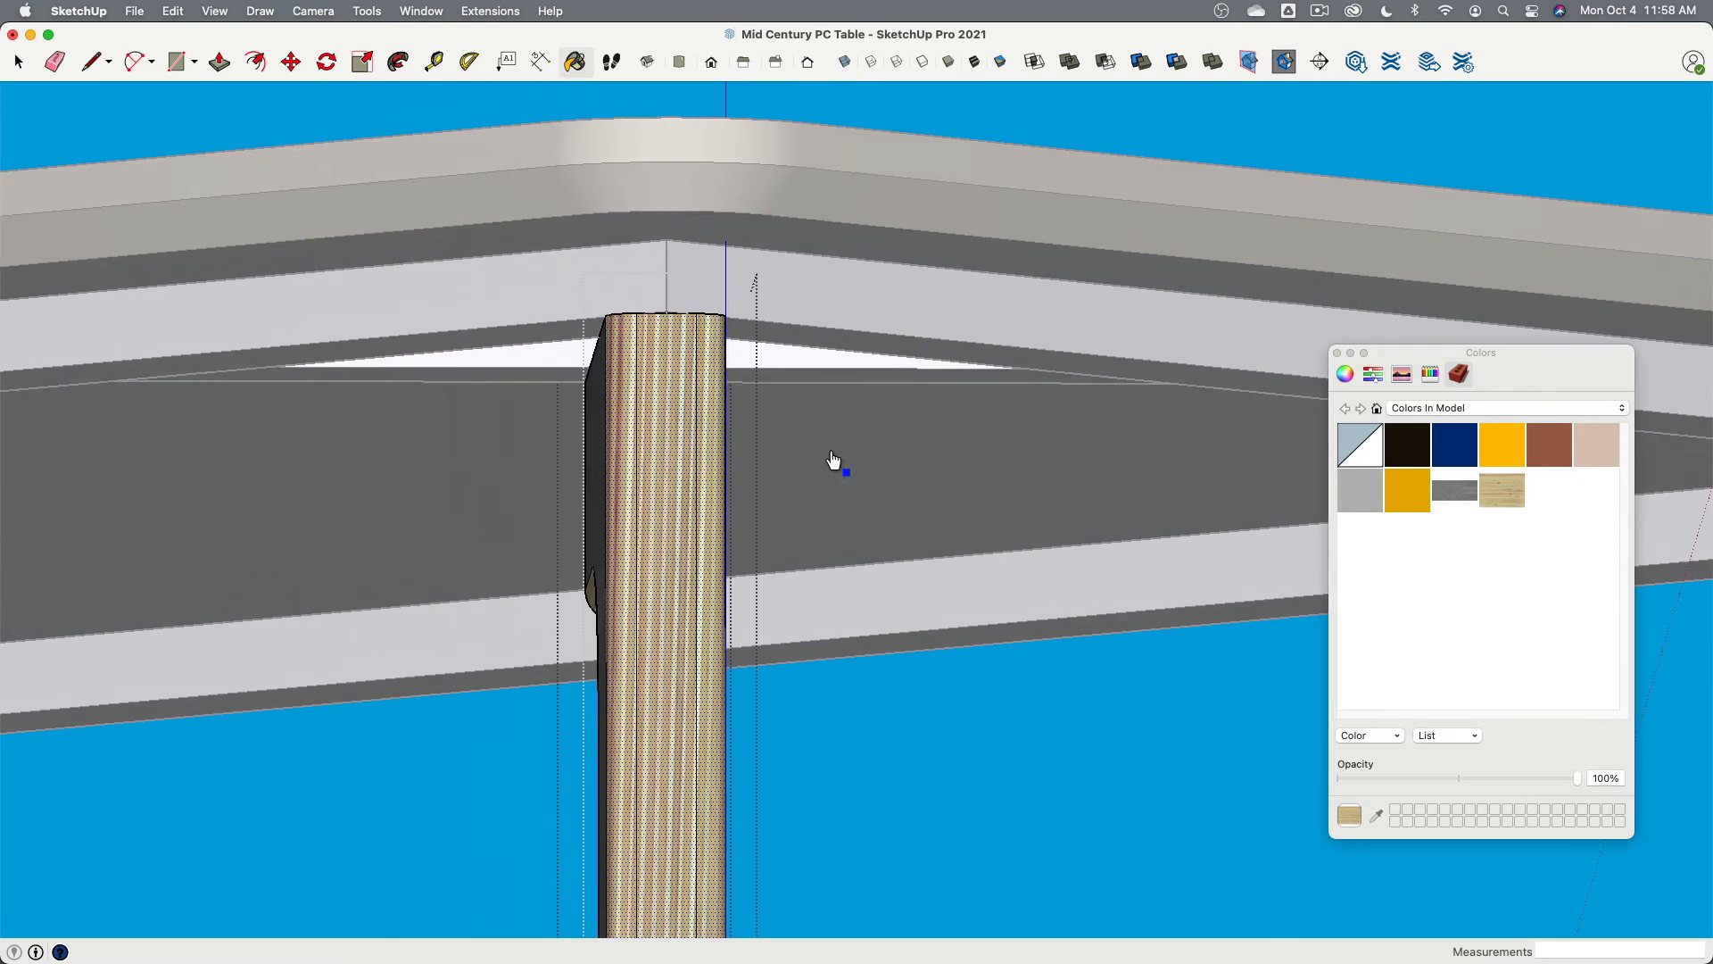
pyautogui.click(658, 460)
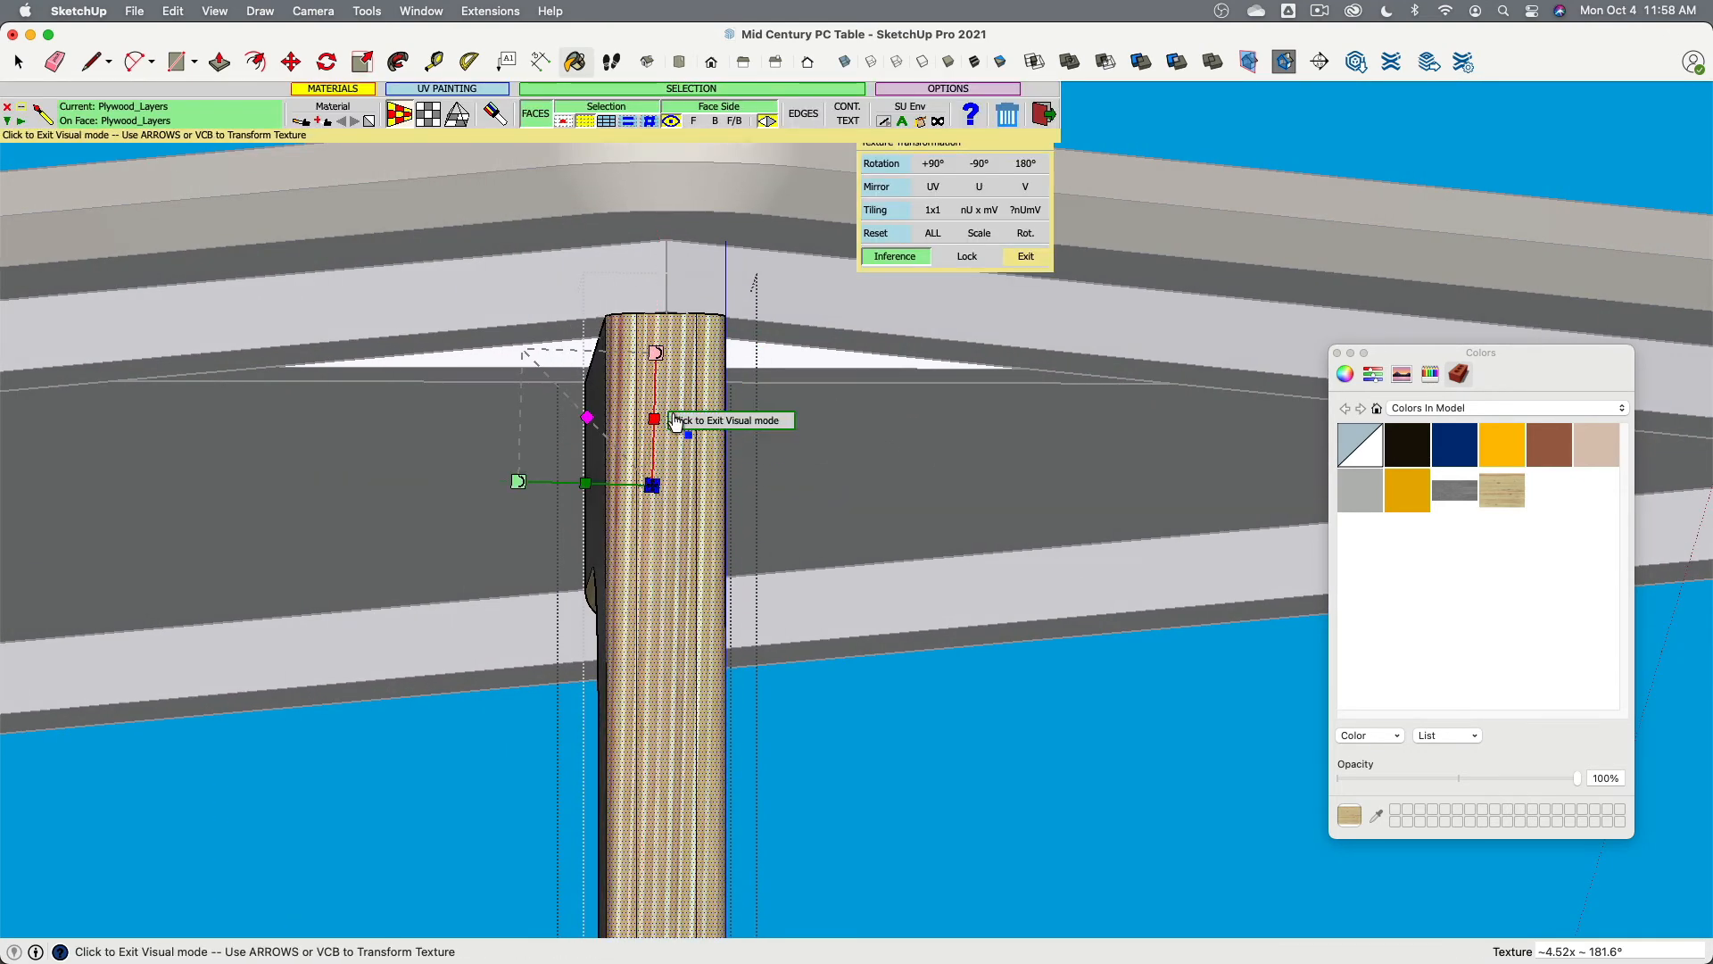
pyautogui.moveTo(658, 357); pyautogui.dragTo(656, 165)
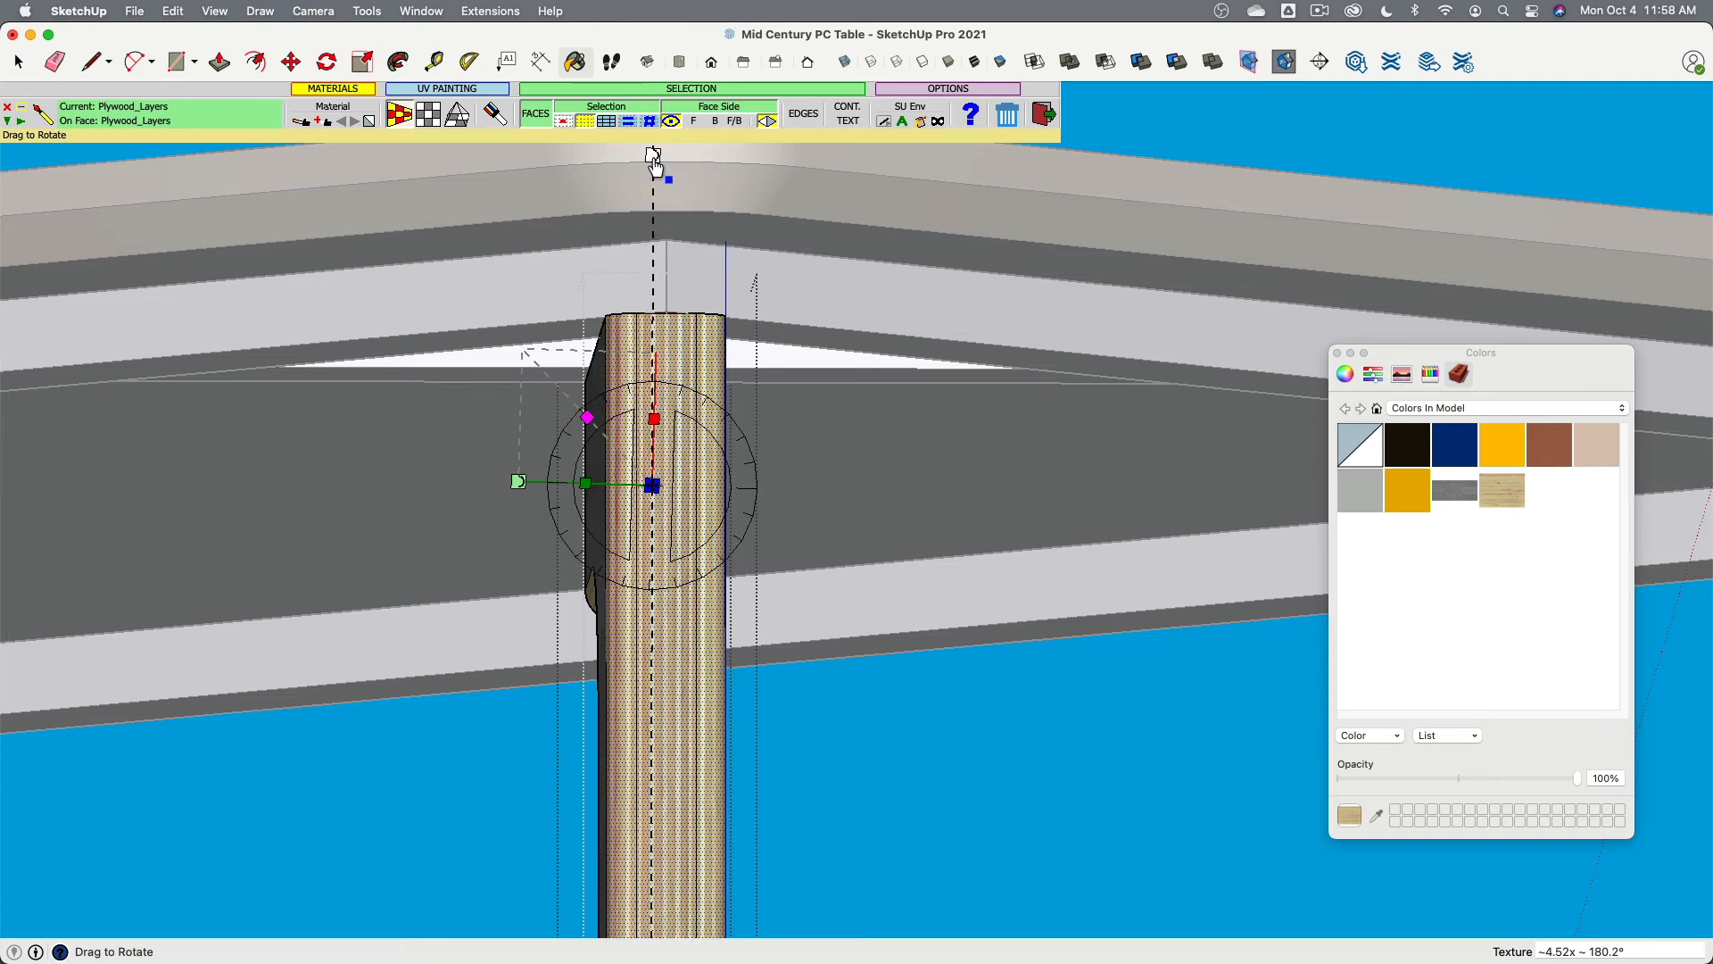
pyautogui.moveTo(656, 165); pyautogui.dragTo(655, 165)
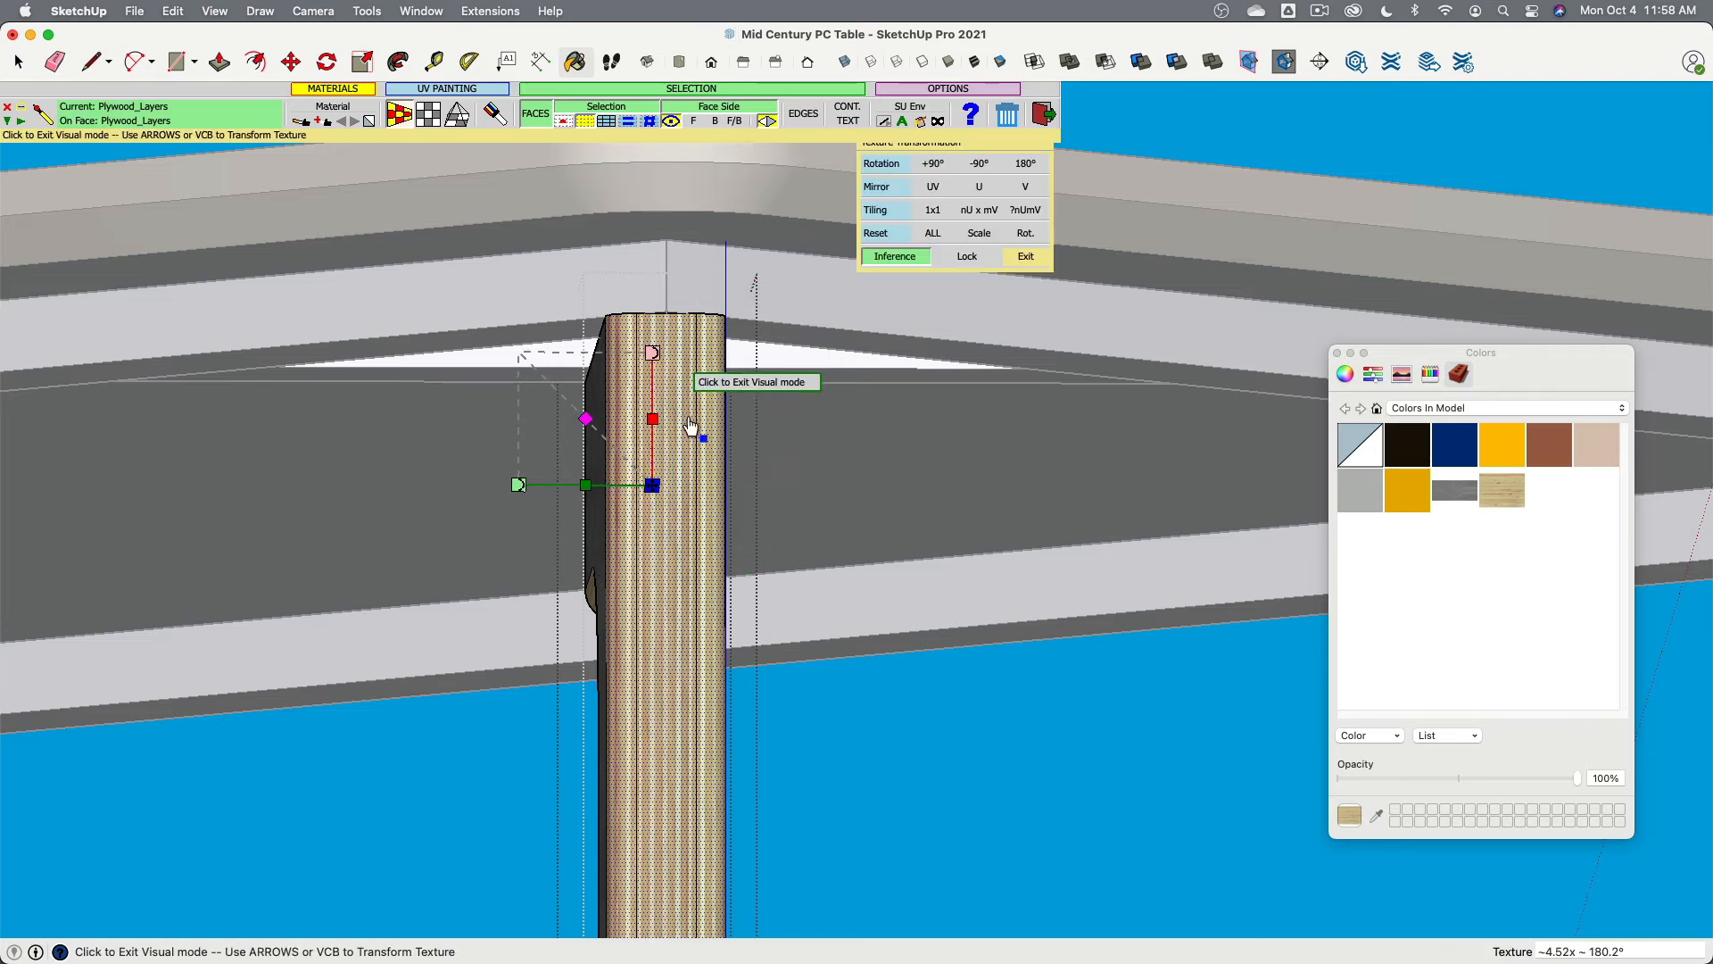
# Step: Reopen the visual texture edit on the outer edge and refine the rotation to about 180.3°
pyautogui.scroll(-2, 683, 437)
pyautogui.scroll(5, 682, 437)
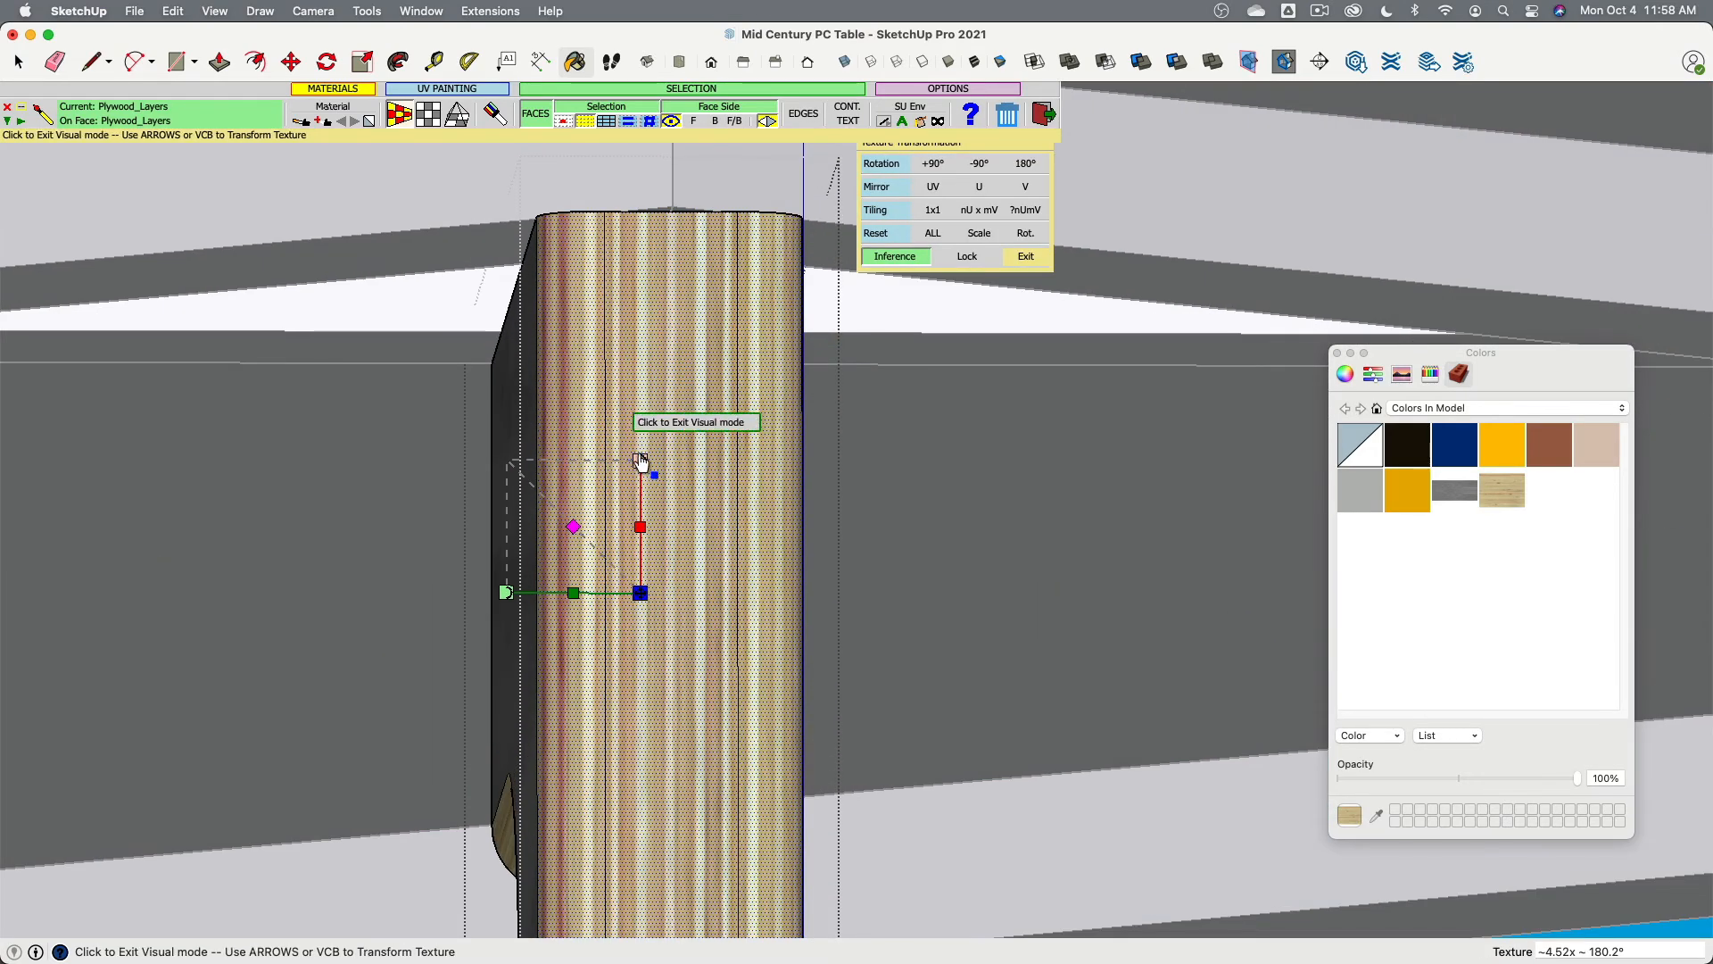
pyautogui.press('Return')
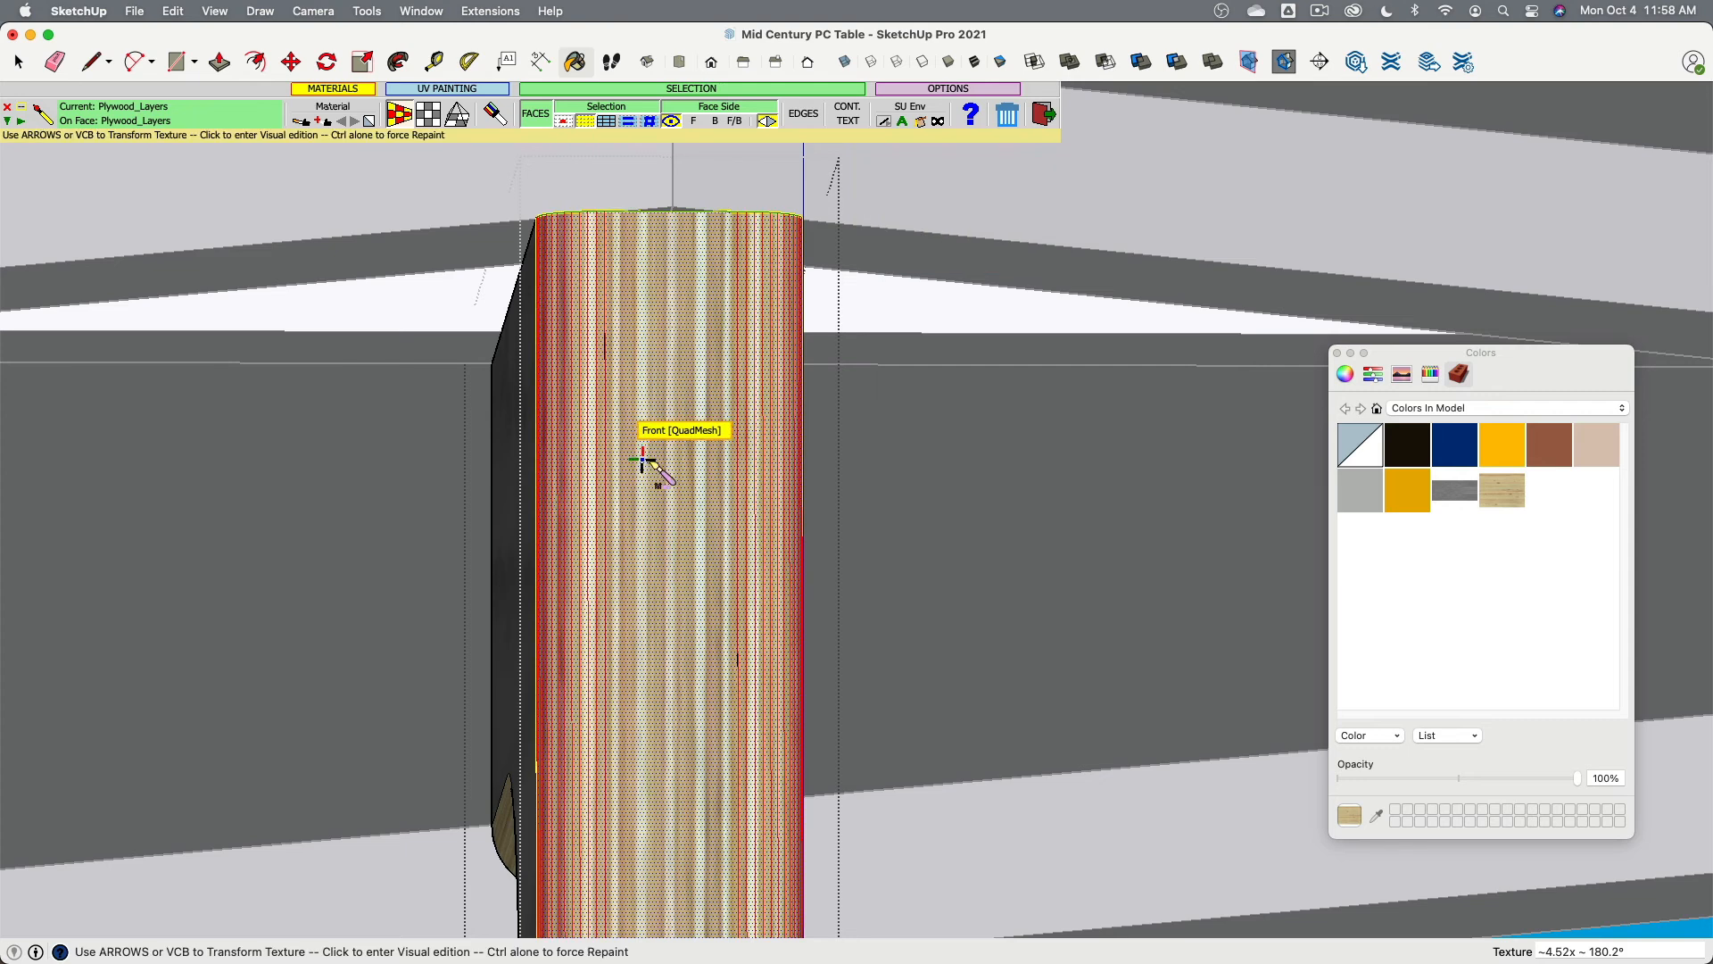
pyautogui.click(688, 644)
pyautogui.moveTo(688, 517)
pyautogui.mouseDown()
pyautogui.moveTo(708, 165)
pyautogui.moveTo(679, 152)
pyautogui.mouseUp()
pyautogui.rightClick(678, 152)
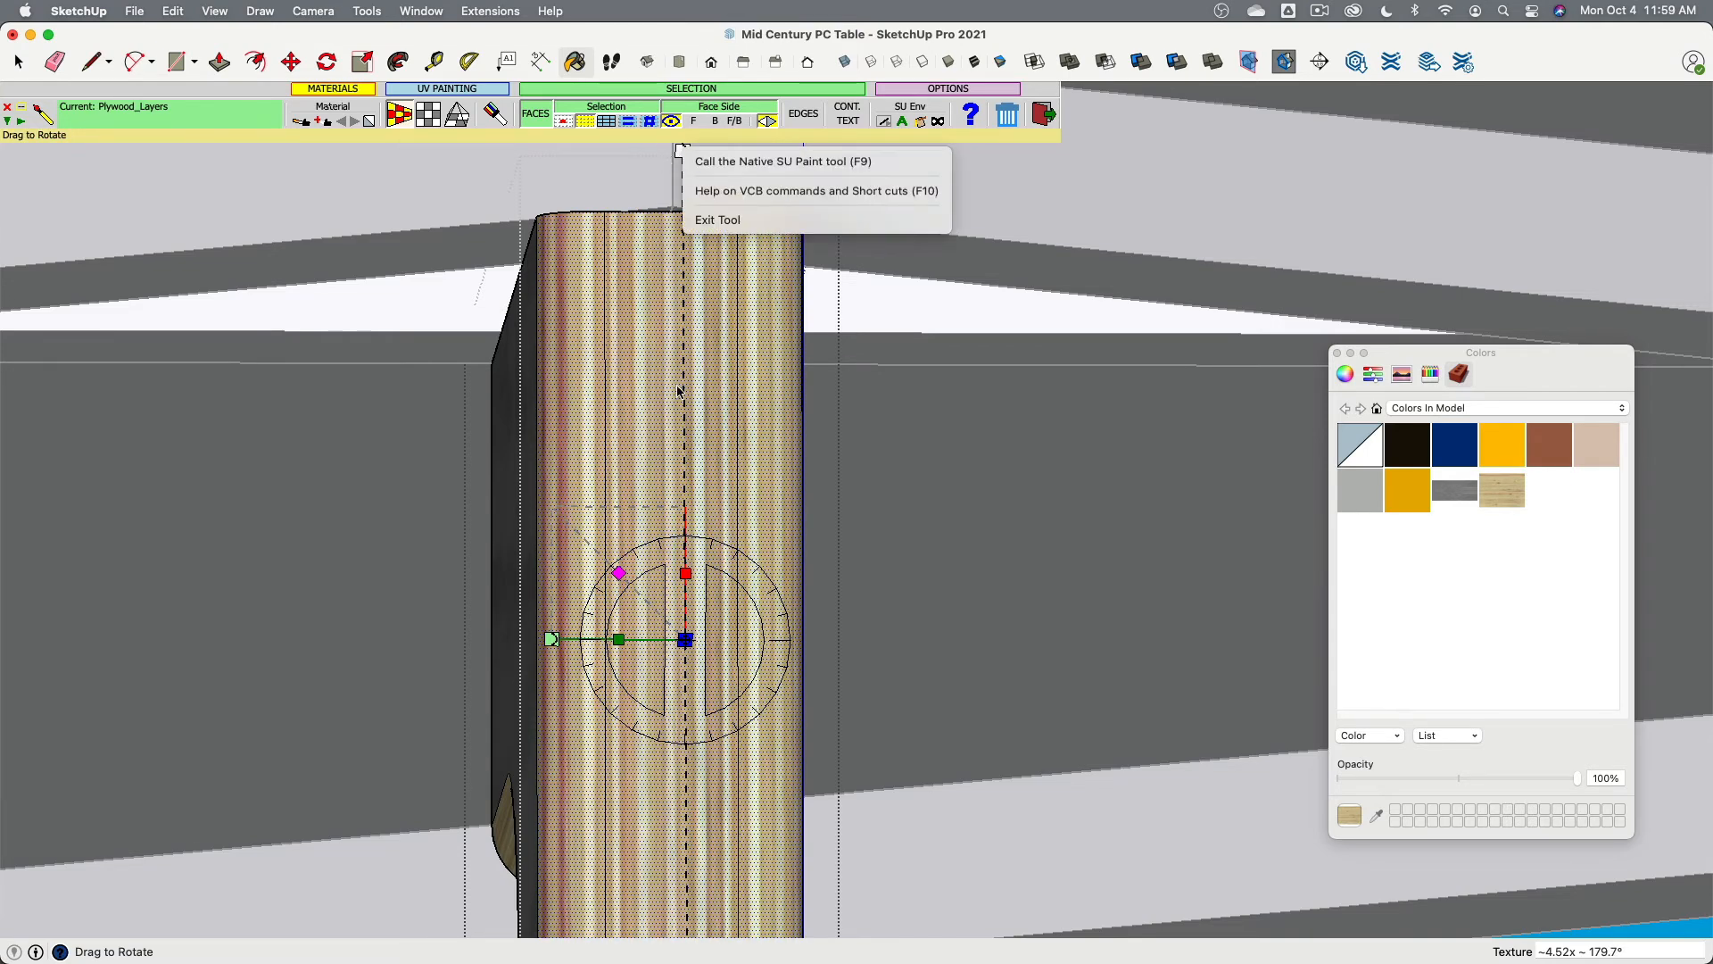
pyautogui.click(693, 646)
pyautogui.moveTo(687, 641); pyautogui.dragTo(694, 190)
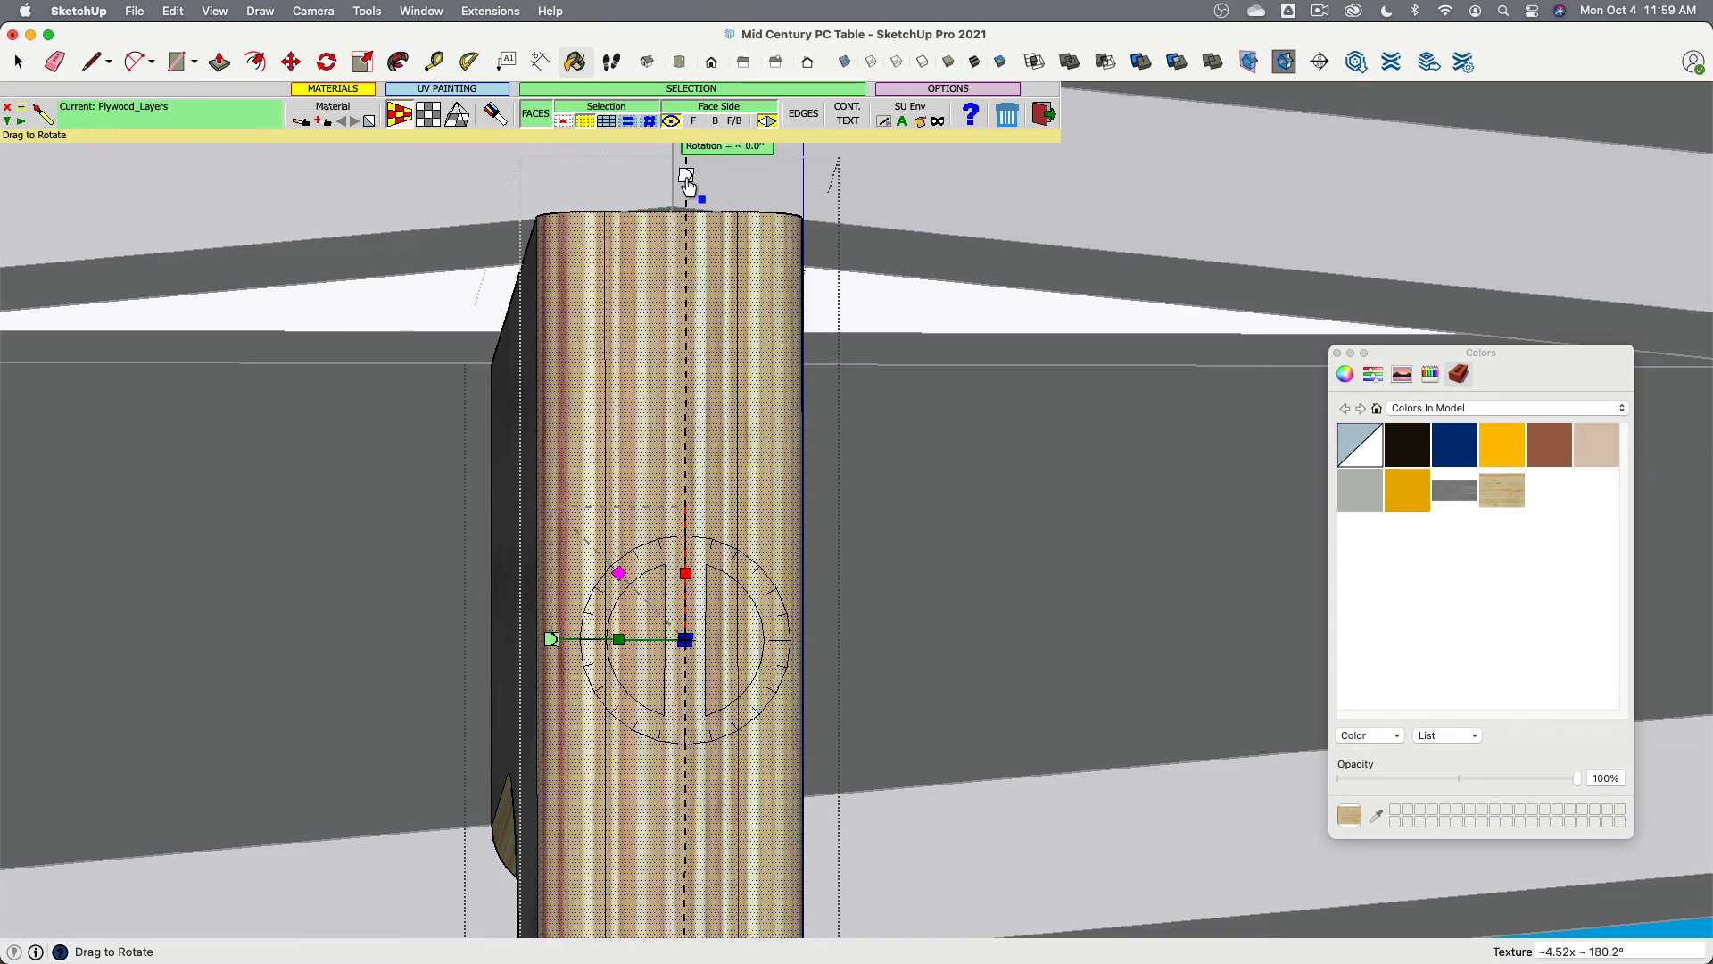
pyautogui.moveTo(687, 192); pyautogui.dragTo(688, 242)
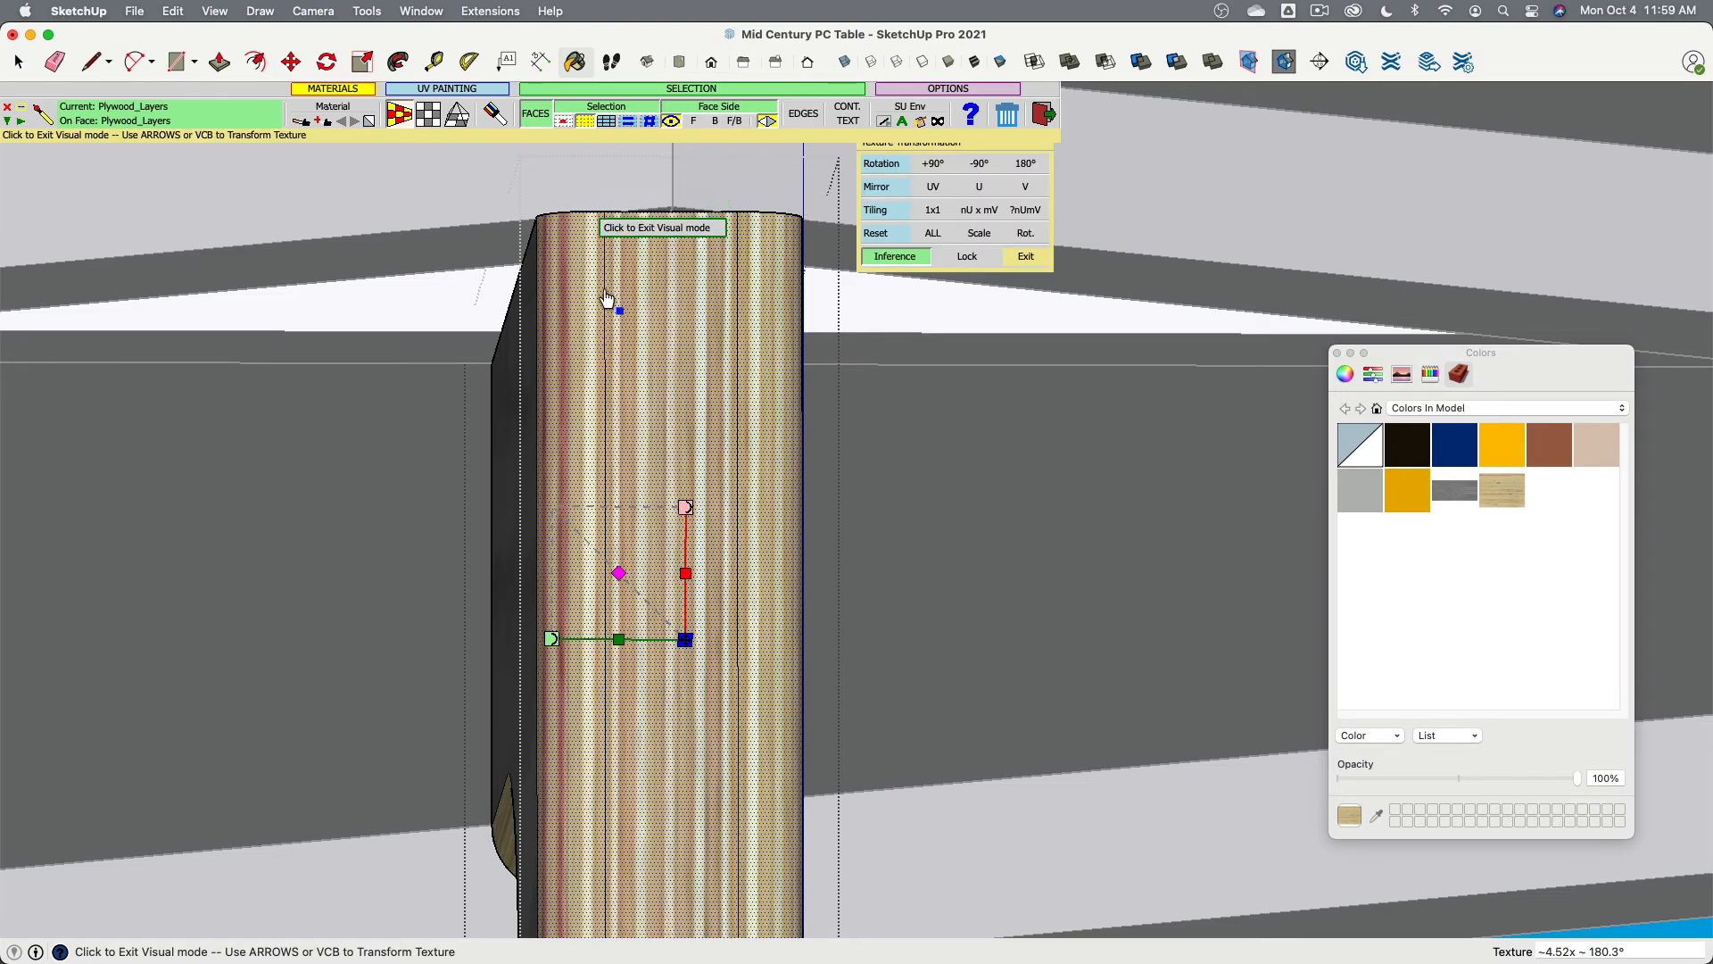
# Step: Repaint the leg's inner curved edge and rounded strips with Plywood_Layers in QuadMesh UV mode so the layers follow the bend, then exit ThruPaint
pyautogui.scroll(-8, 681, 438)
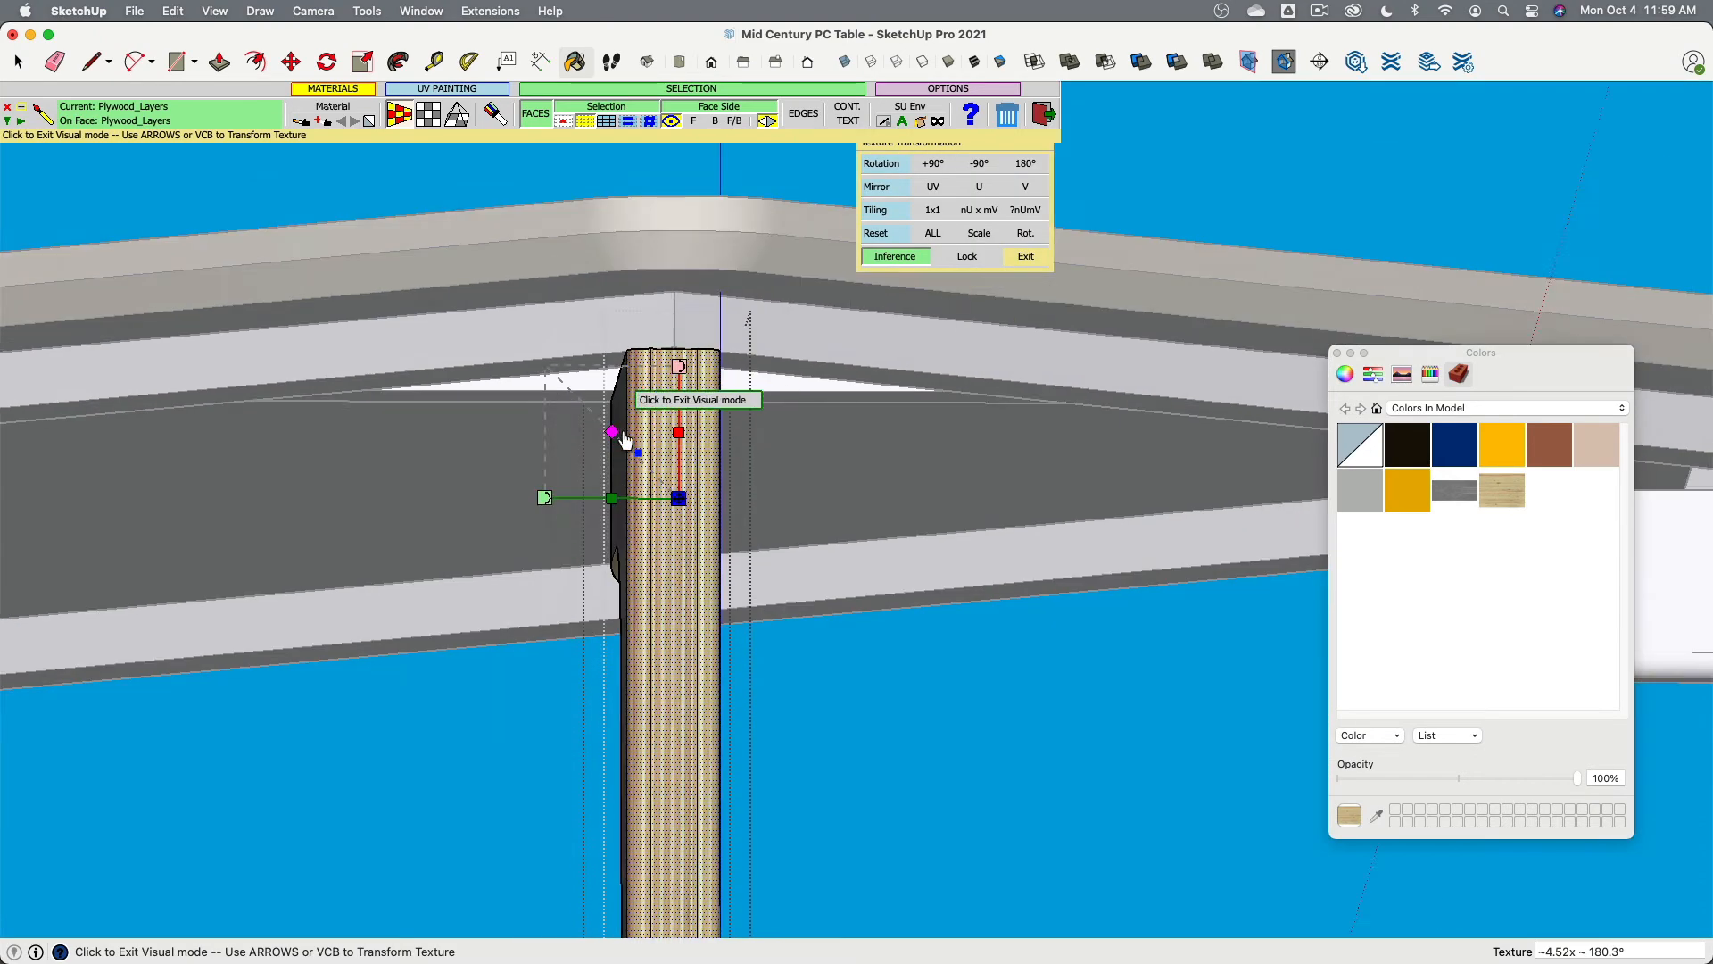
pyautogui.moveTo(631, 440); pyautogui.dragTo(799, 477, button='middle')
pyautogui.moveTo(398, 547); pyautogui.dragTo(964, 456, button='middle')
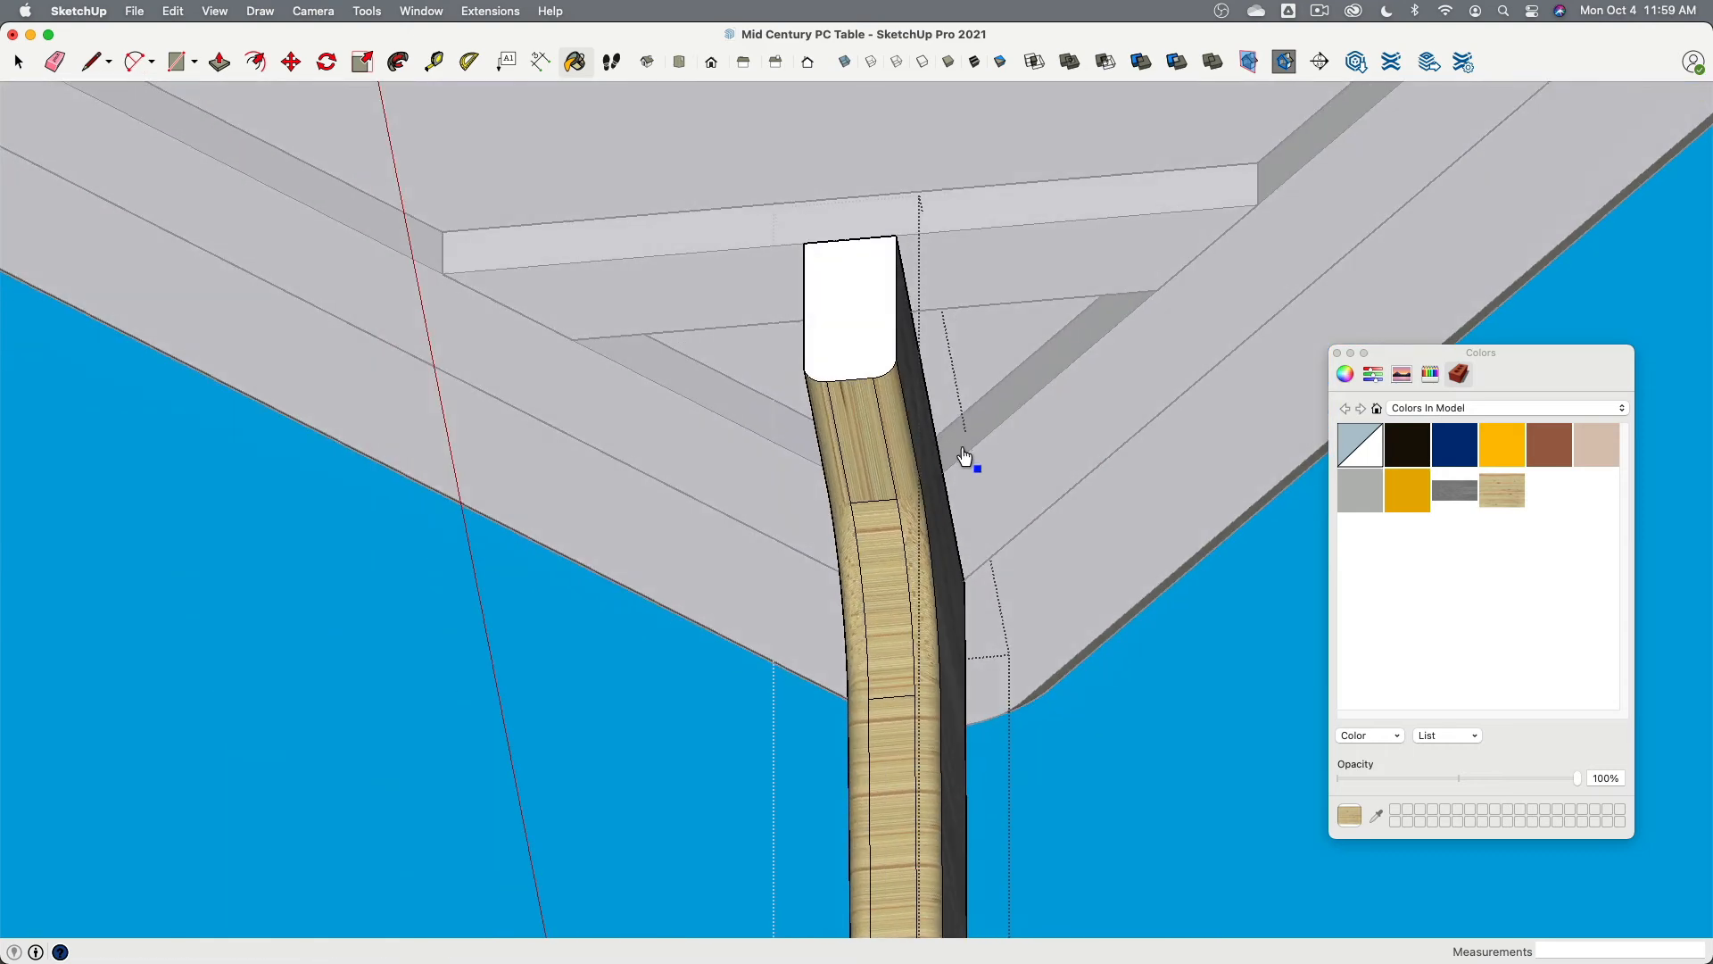
pyautogui.scroll(6, 965, 456)
pyautogui.scroll(-4, 685, 552)
pyautogui.keyDown('shift'); pyautogui.moveTo(719, 543); pyautogui.dragTo(661, 385, button='middle'); pyautogui.keyUp('shift')
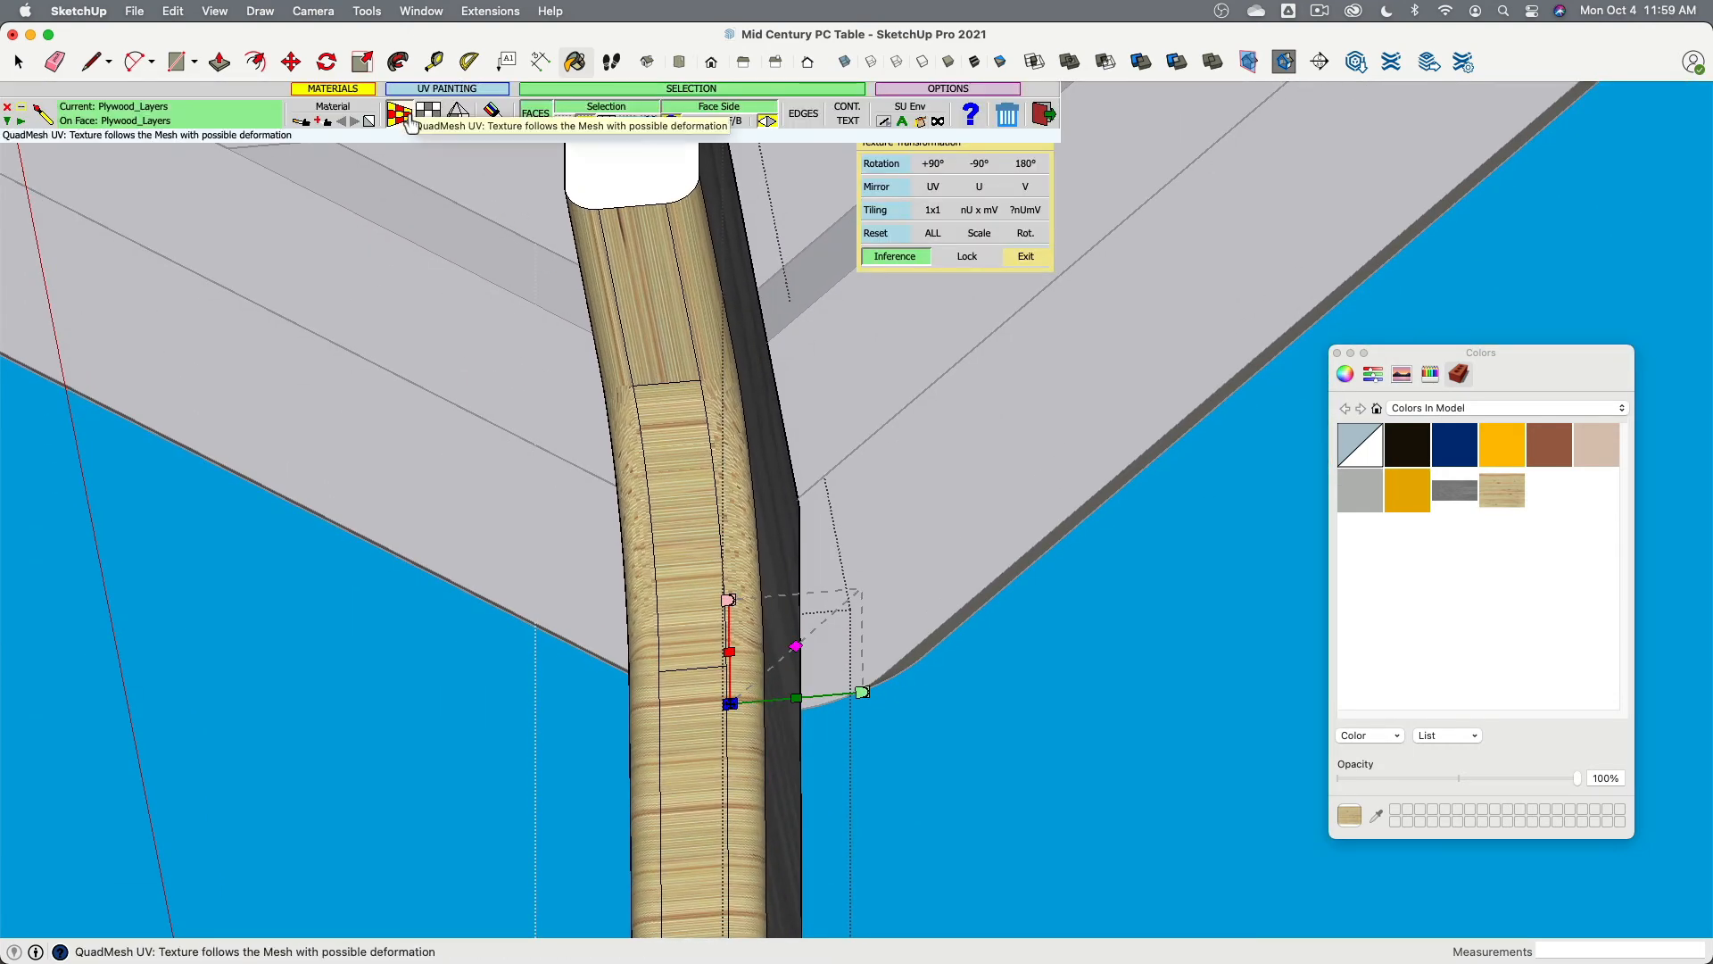
pyautogui.click(405, 119)
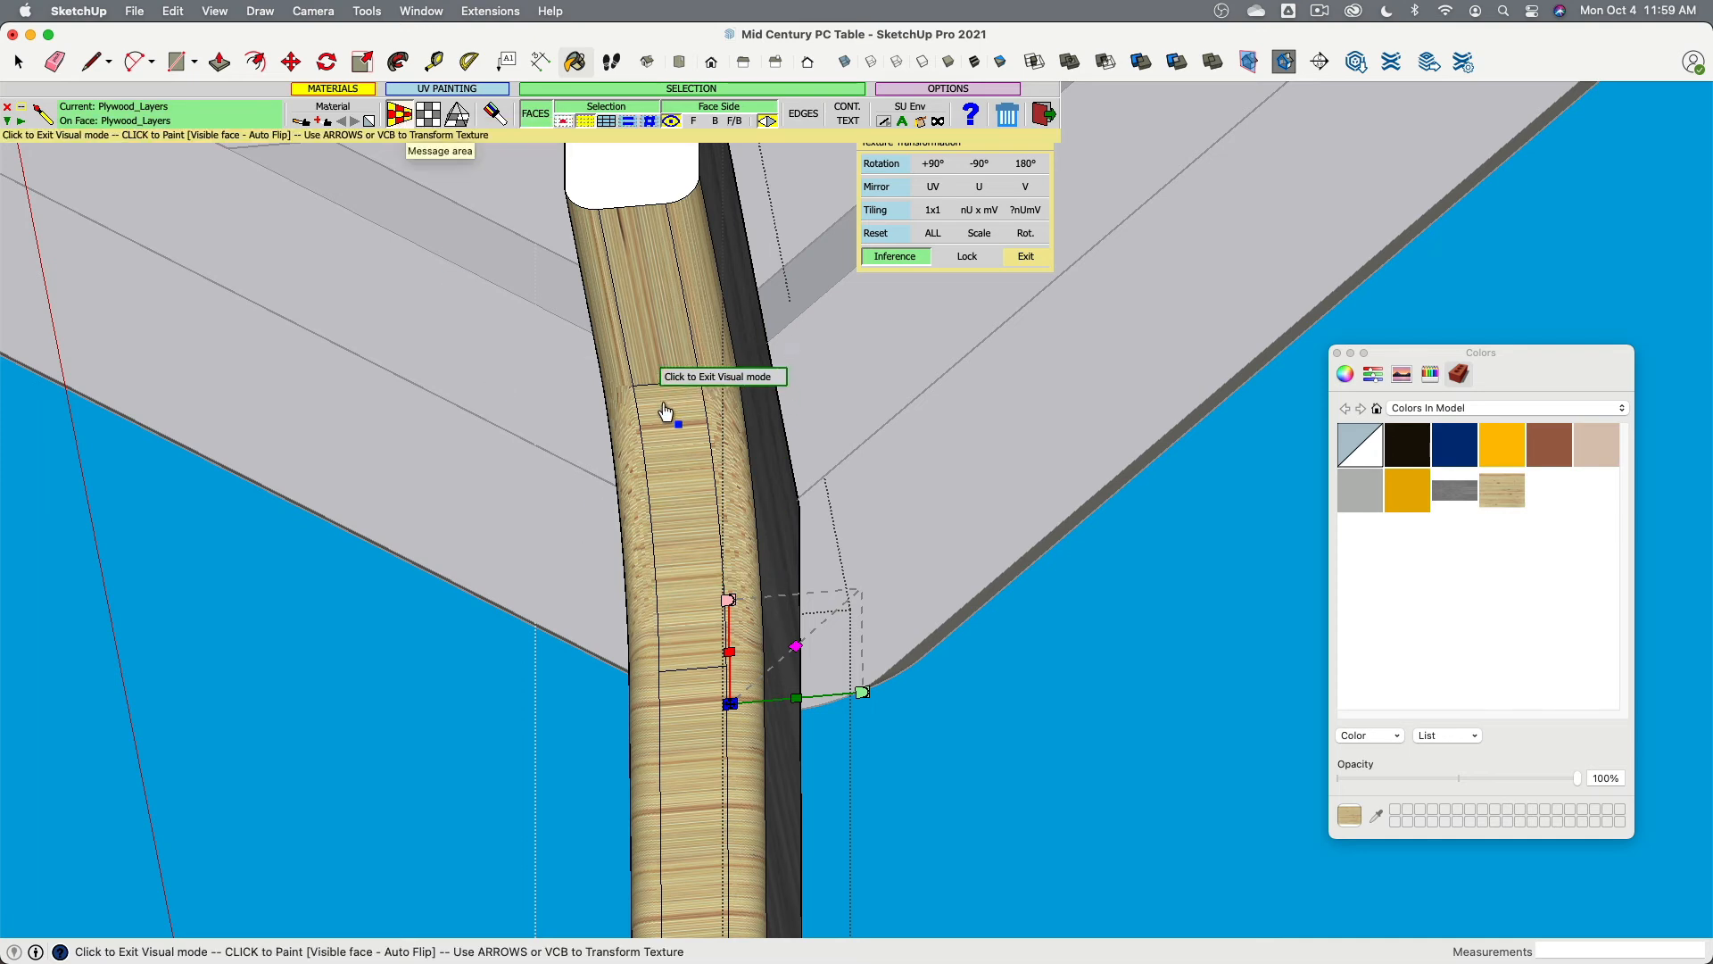
pyautogui.click(654, 377)
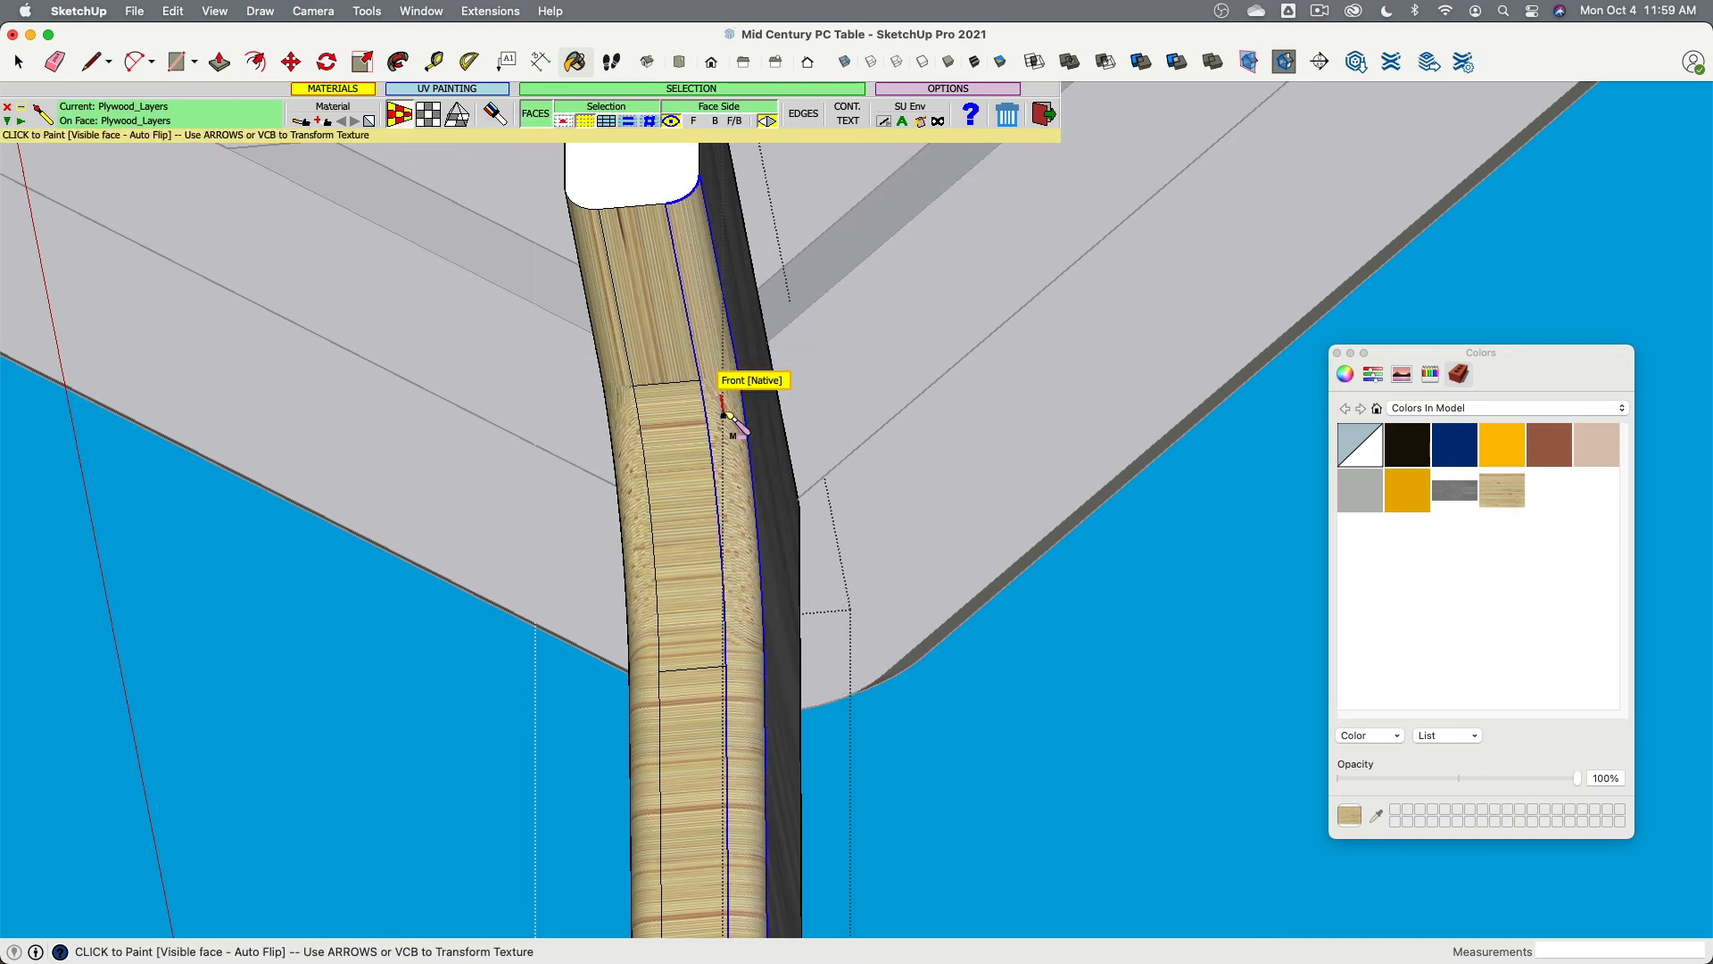
pyautogui.moveTo(692, 364)
pyautogui.mouseDown()
pyautogui.moveTo(707, 436)
pyautogui.moveTo(696, 814)
pyautogui.mouseUp()
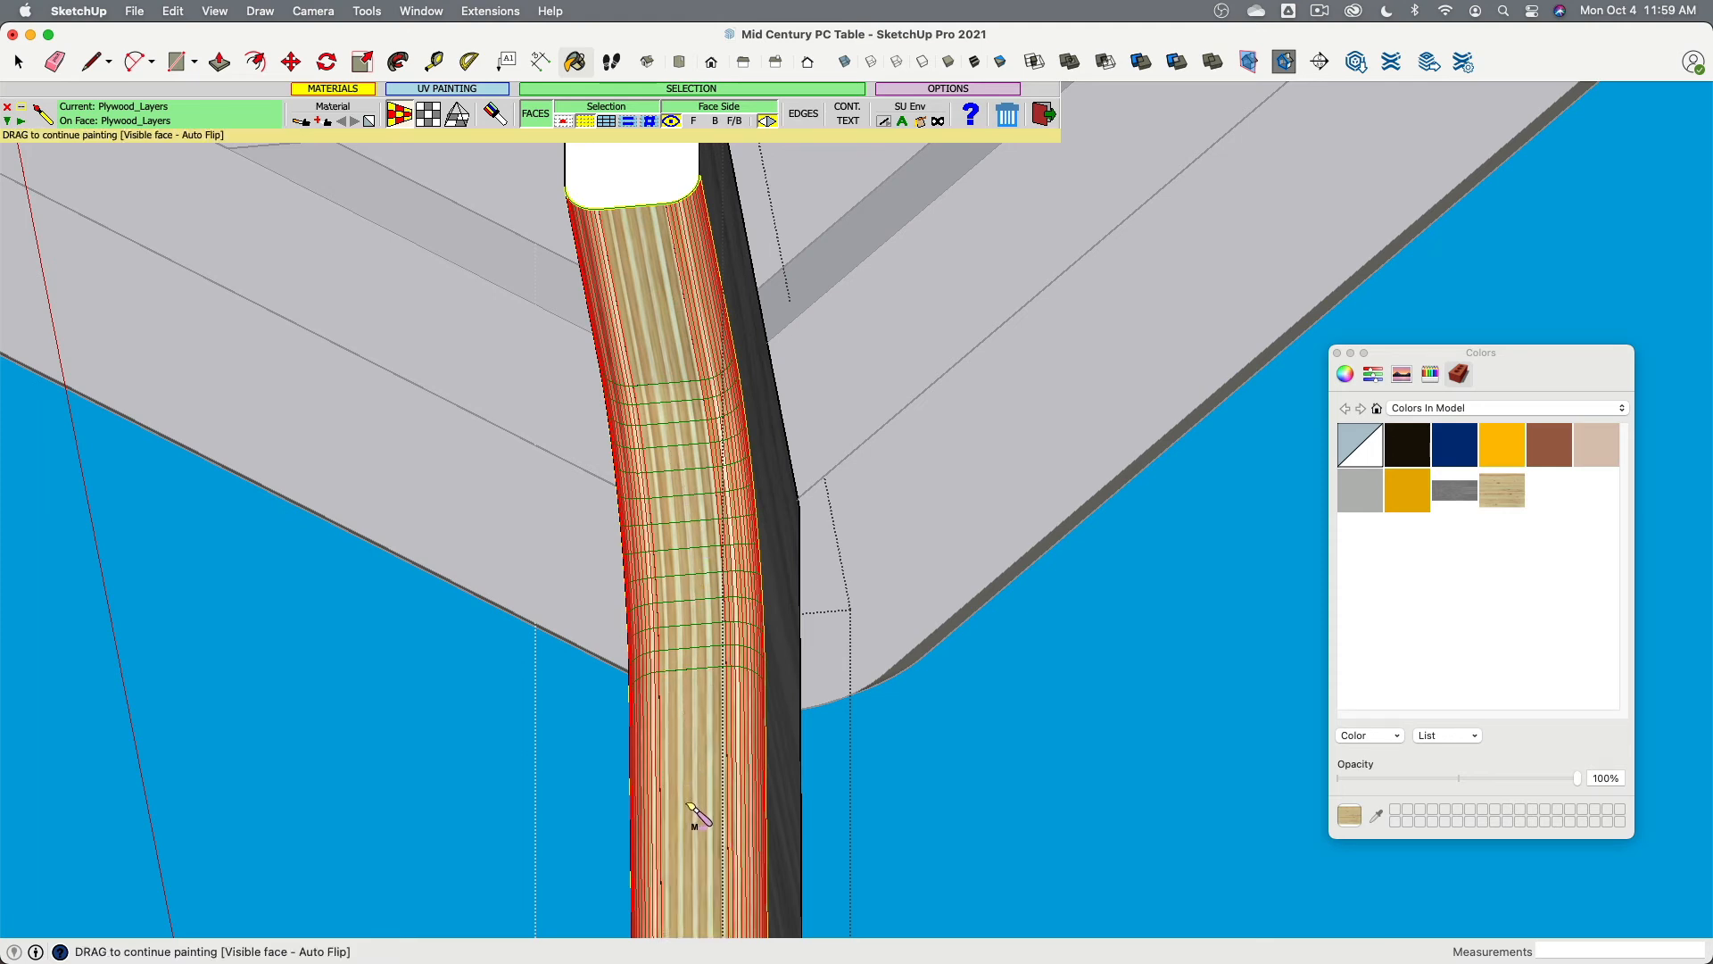
pyautogui.doubleClick(696, 814)
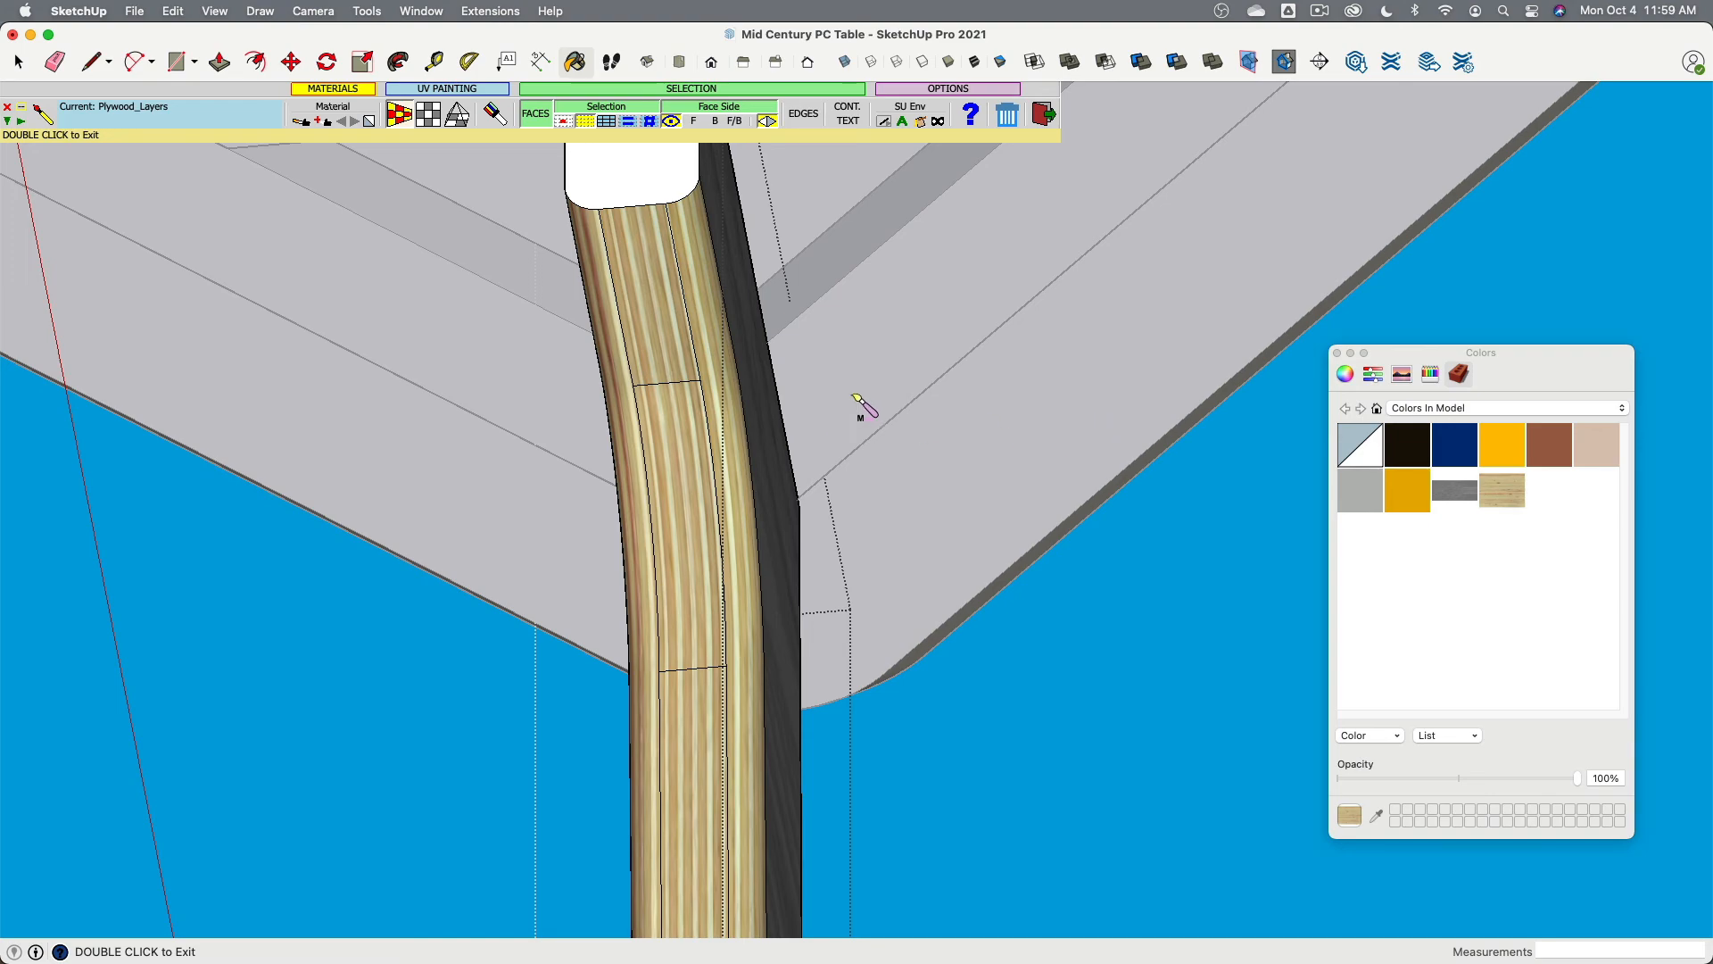
pyautogui.moveTo(854, 397); pyautogui.dragTo(512, 436, button='middle')
pyautogui.scroll(-3, 512, 437)
pyautogui.keyDown('shift'); pyautogui.moveTo(803, 419); pyautogui.dragTo(807, 123, button='middle'); pyautogui.keyUp('shift')
pyautogui.scroll(-2, 860, 336)
pyautogui.moveTo(848, 365); pyautogui.dragTo(419, 507, button='middle')
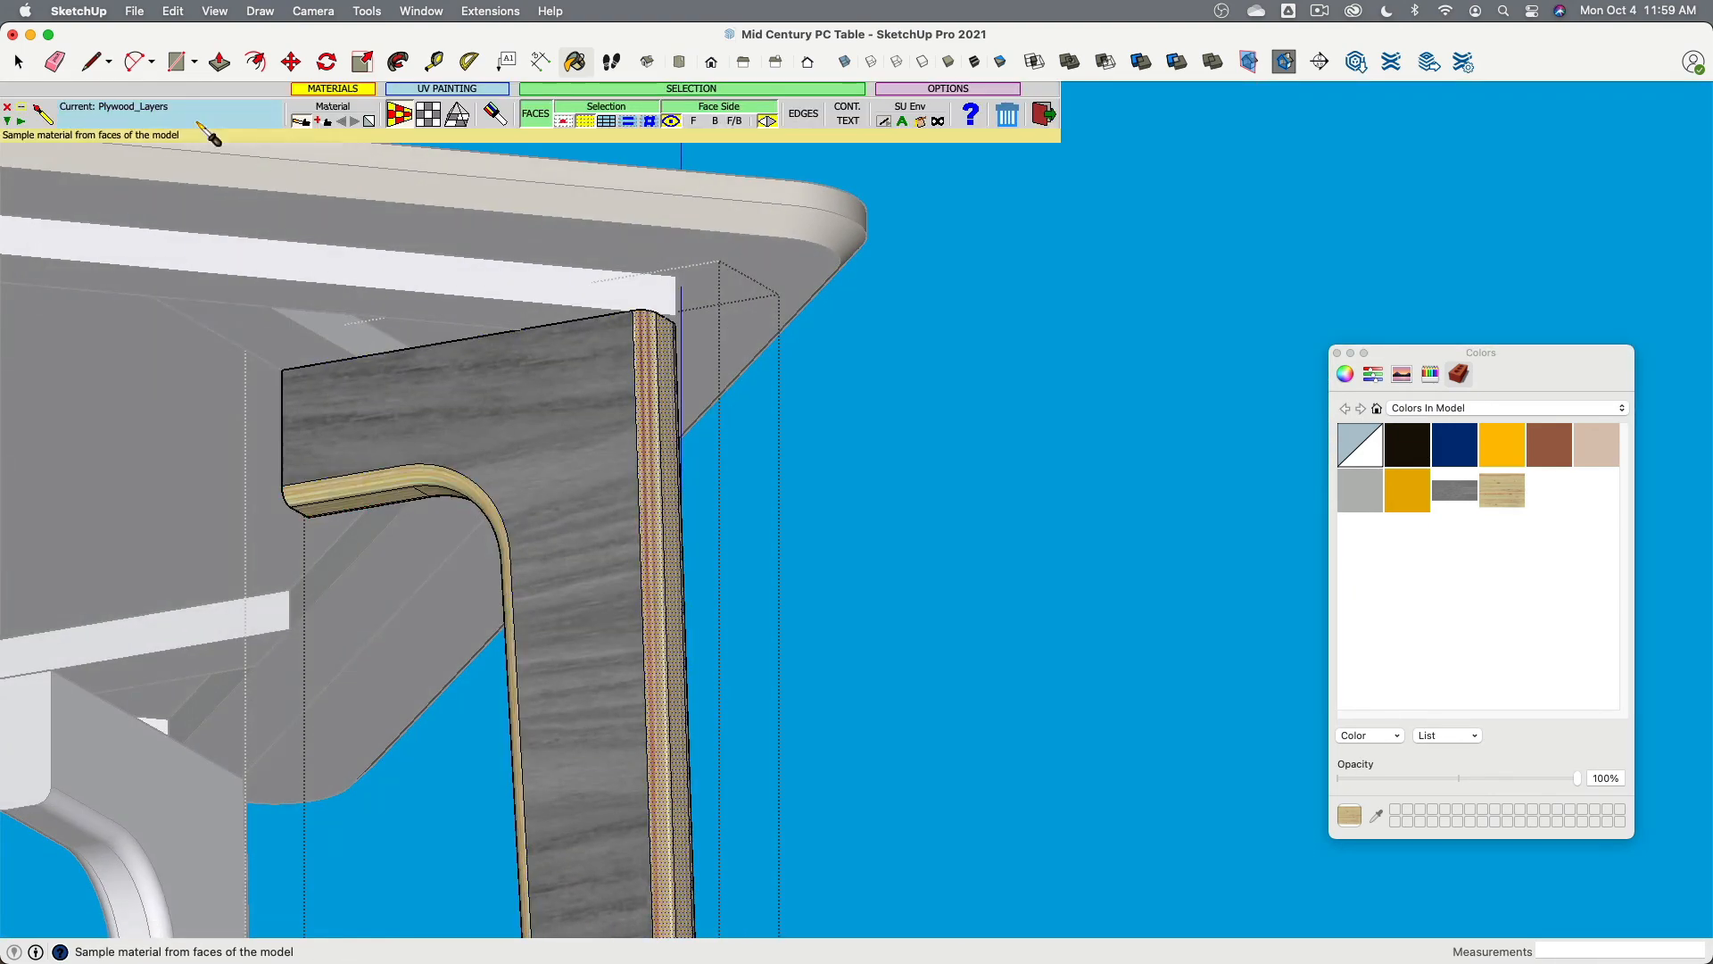
pyautogui.press('space')
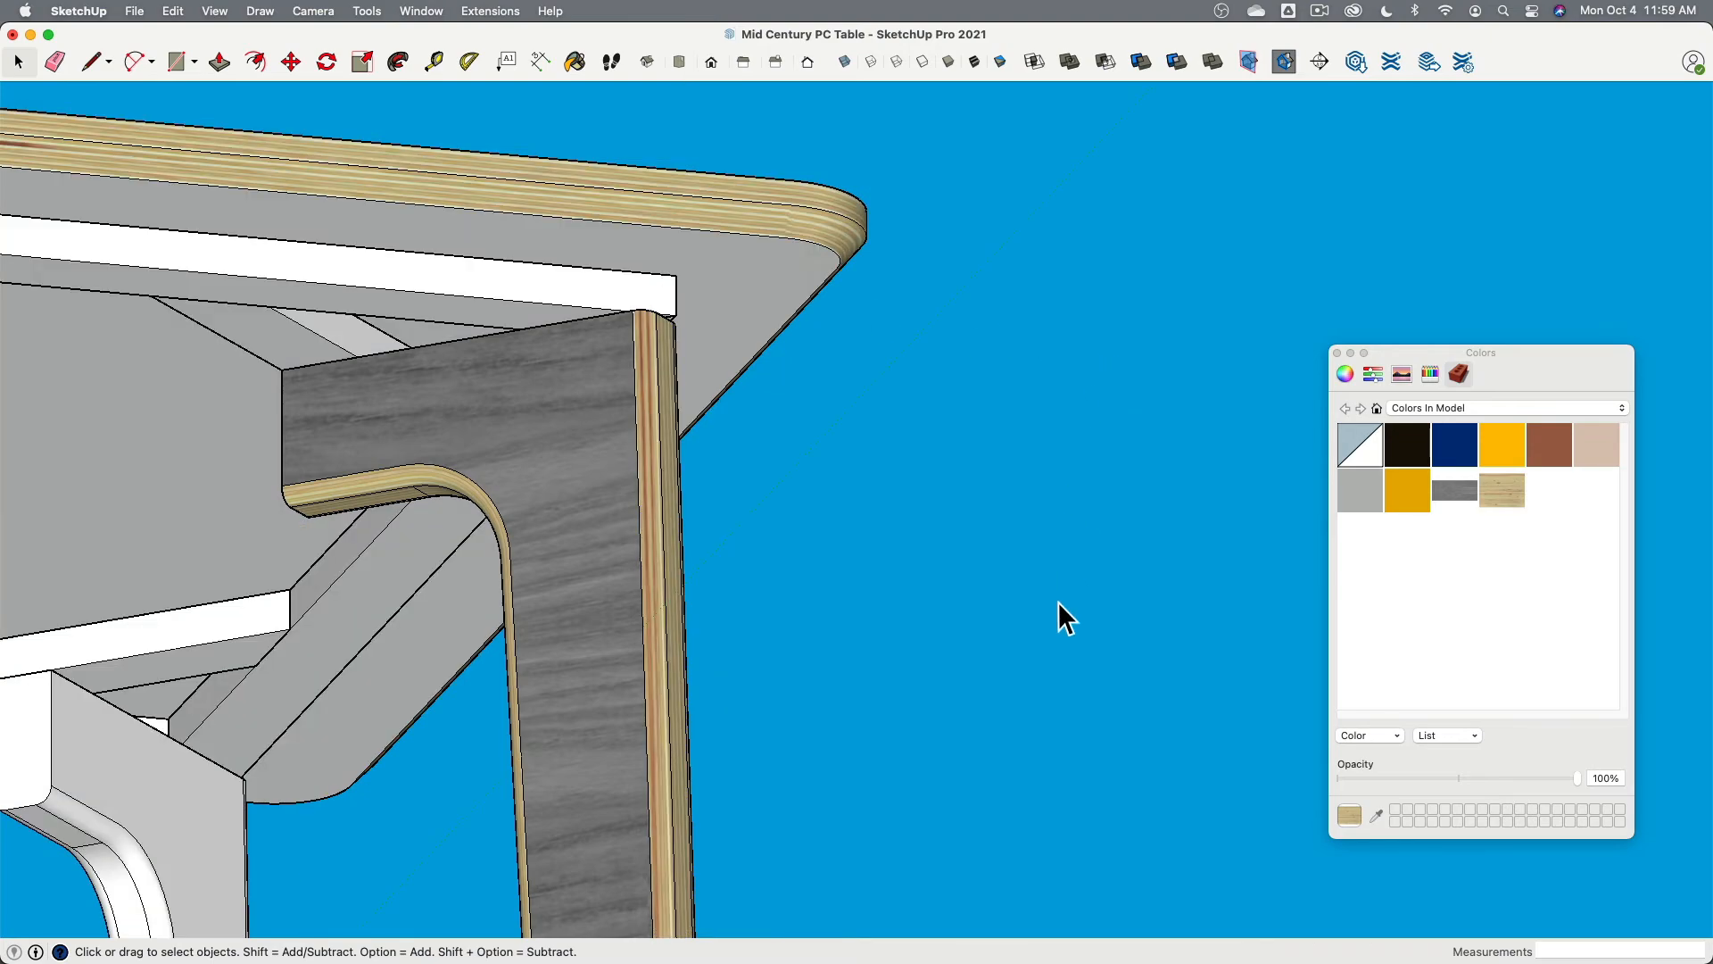
# Step: Start positioning the dark veneer texture on the leg's side face and rotate it about 90° so the grain runs vertically
pyautogui.moveTo(1058, 603); pyautogui.dragTo(520, 256, button='middle')
pyautogui.click(538, 239)
pyautogui.scroll(8, 520, 252)
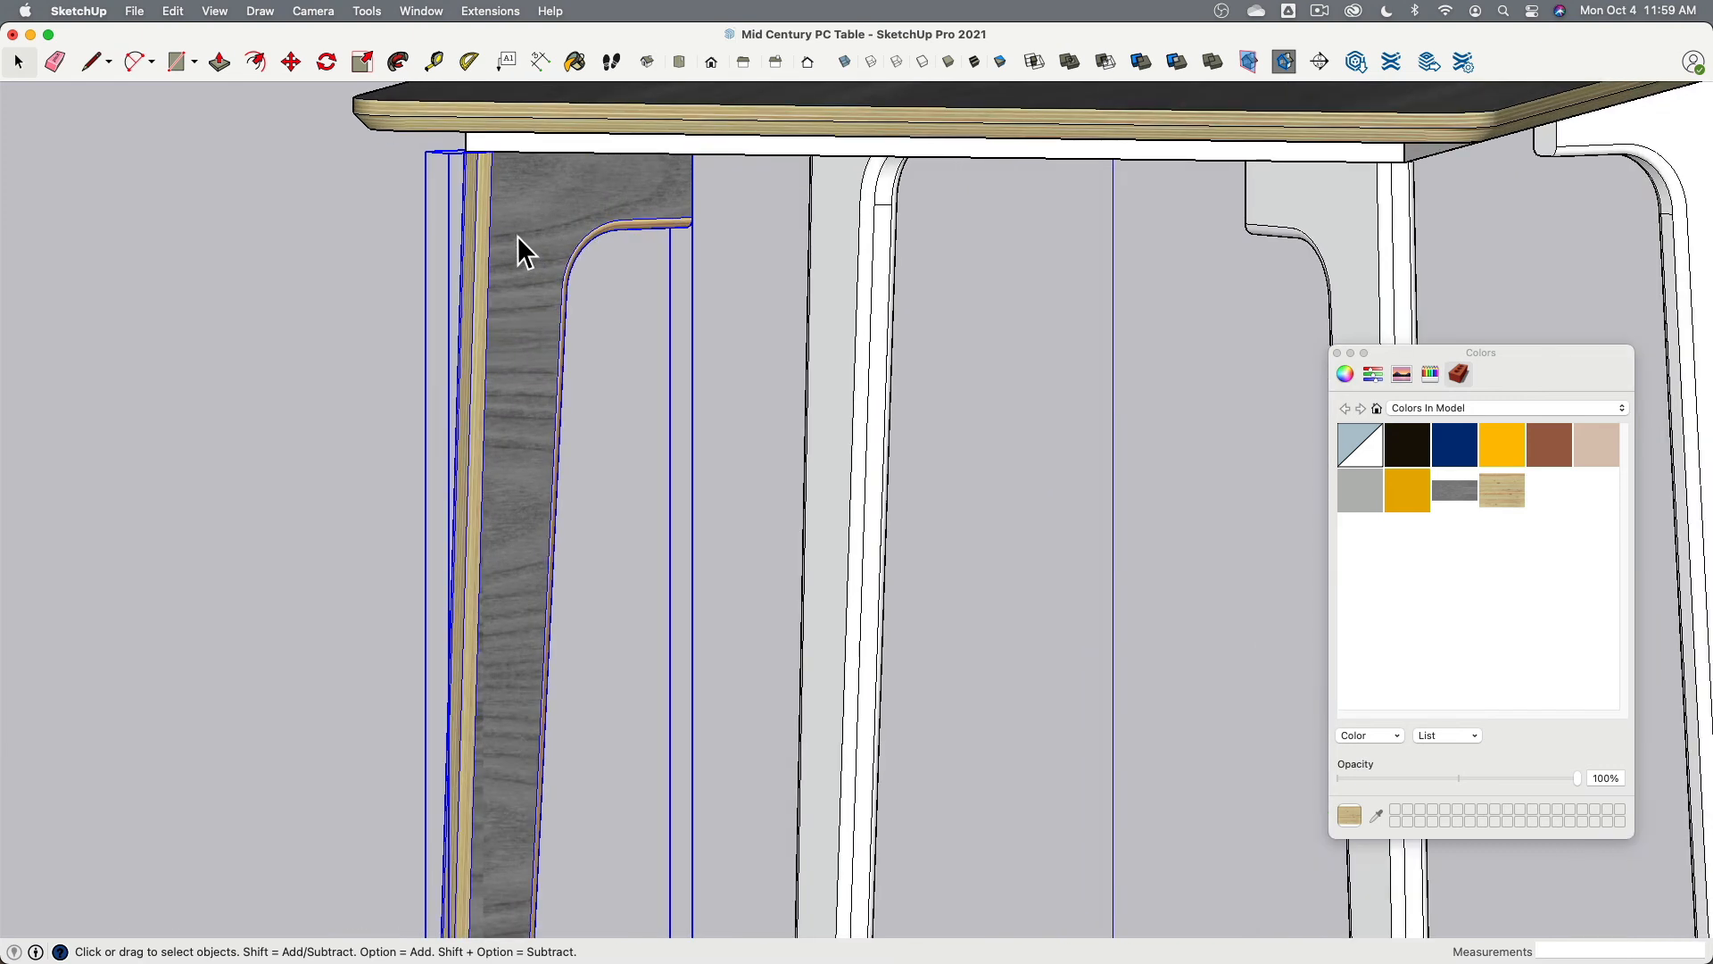
pyautogui.click(529, 243)
pyautogui.rightClick(528, 241)
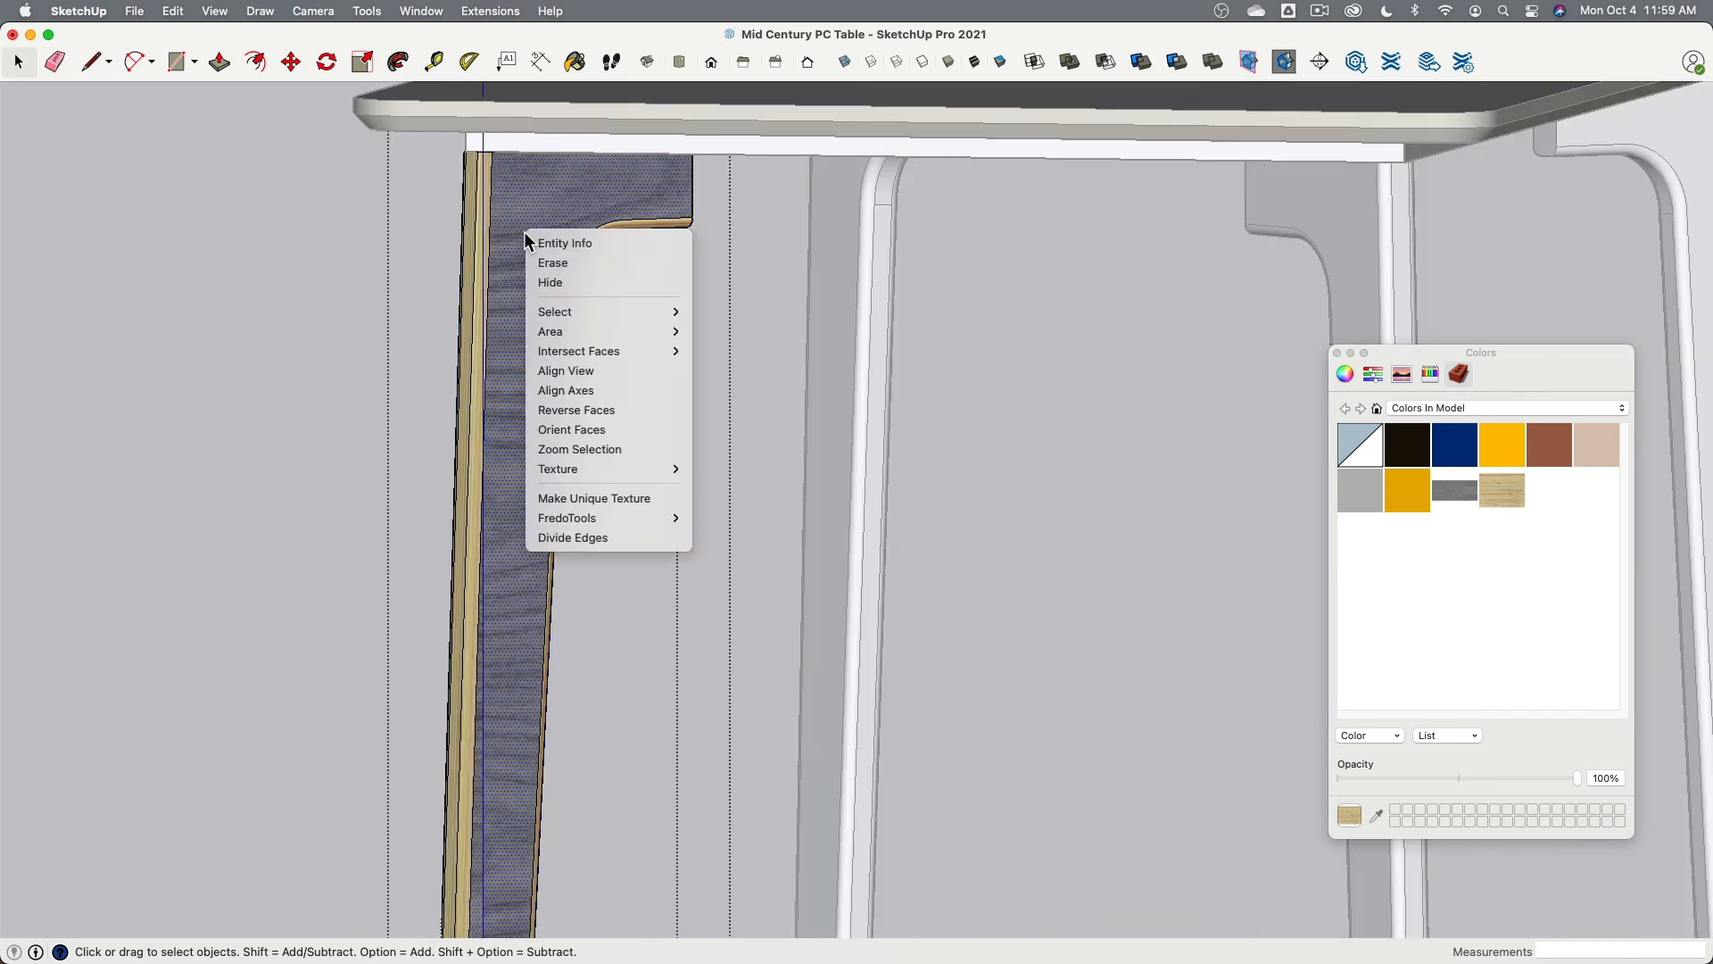
pyautogui.moveTo(585, 469)
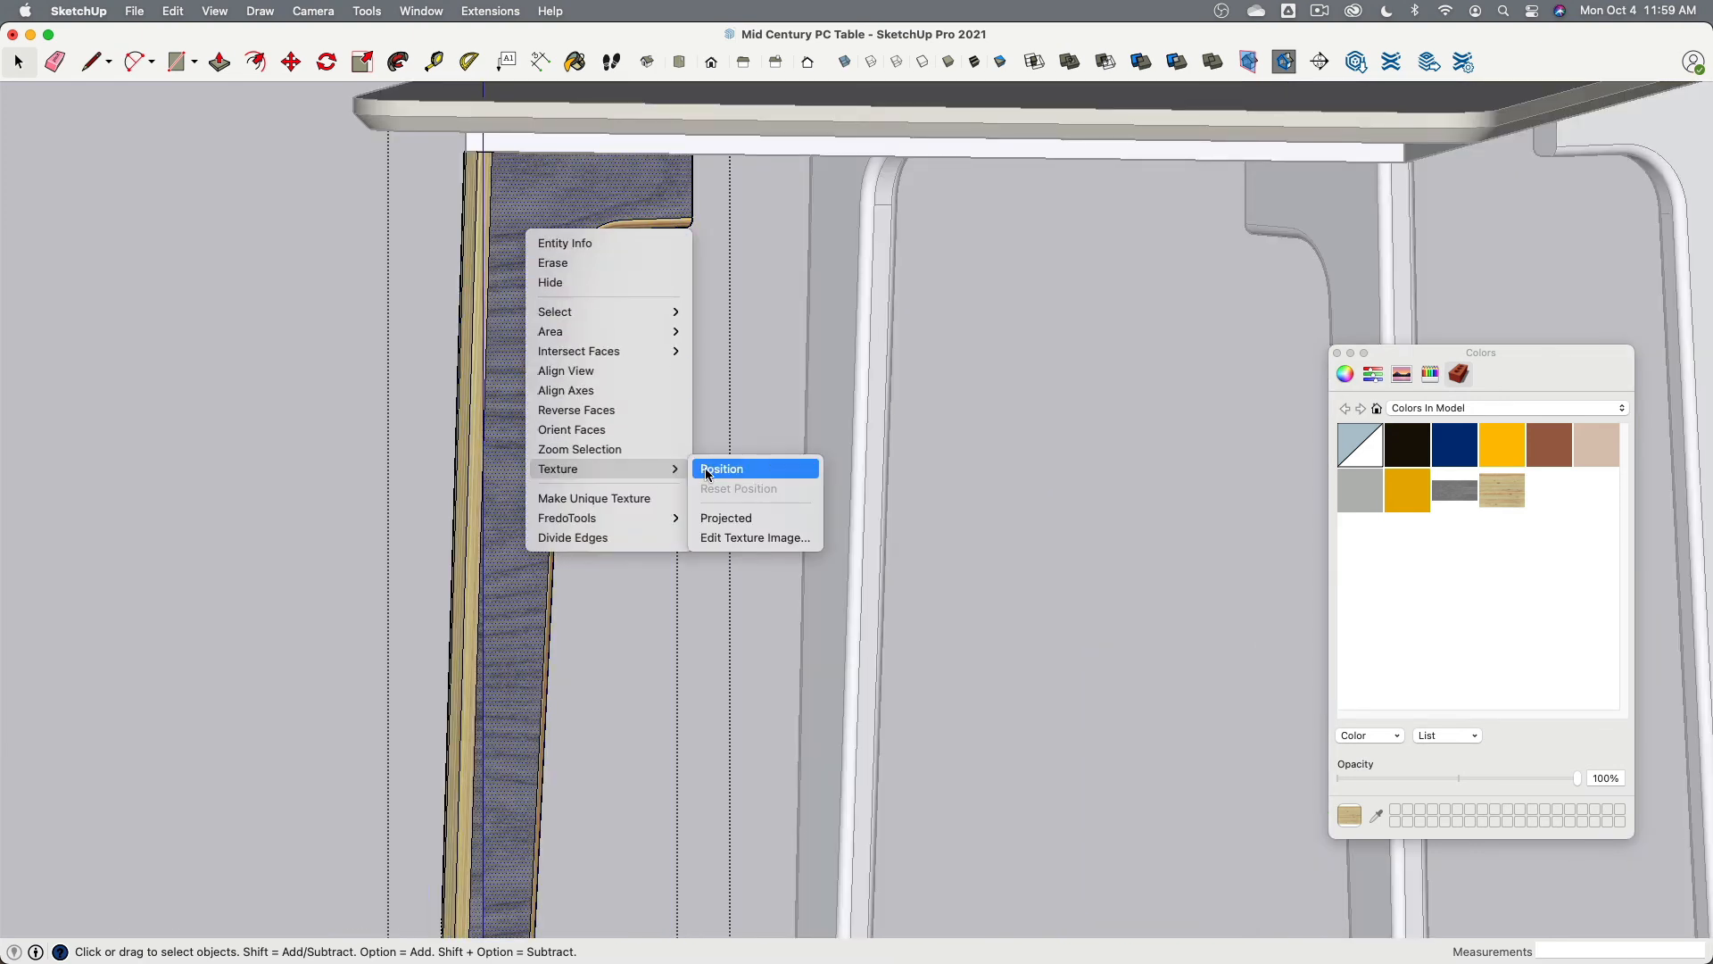
pyautogui.click(737, 470)
pyautogui.scroll(-10, 723, 460)
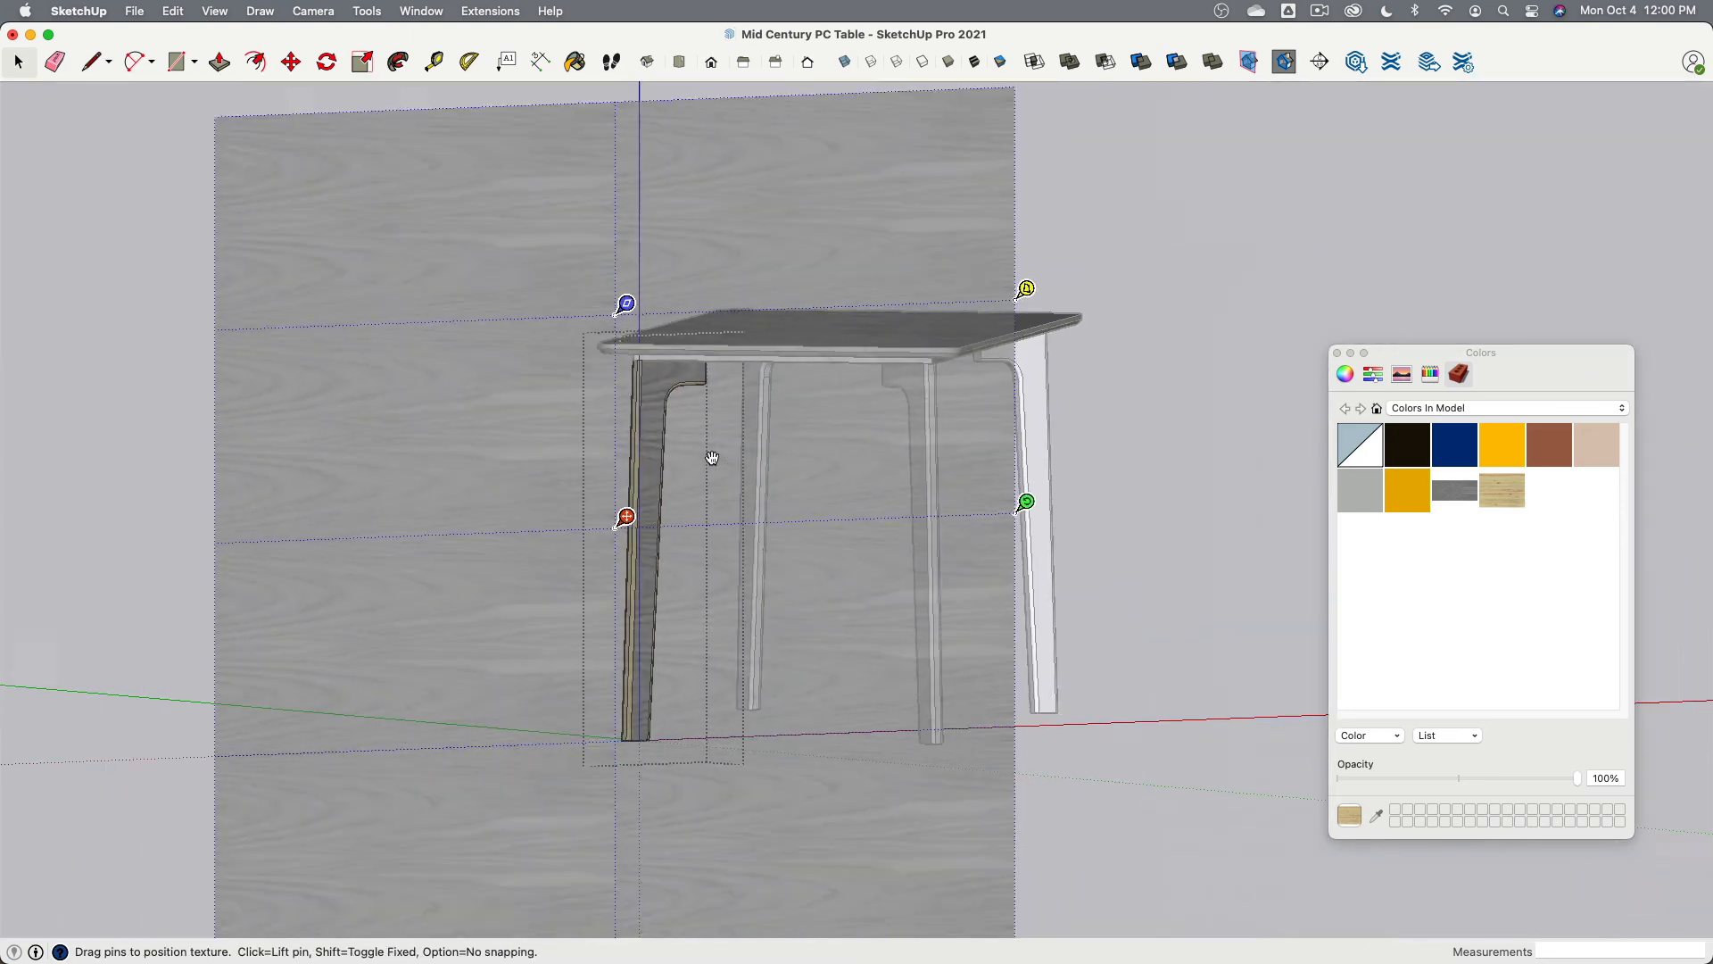
pyautogui.moveTo(1000, 497); pyautogui.dragTo(628, 90)
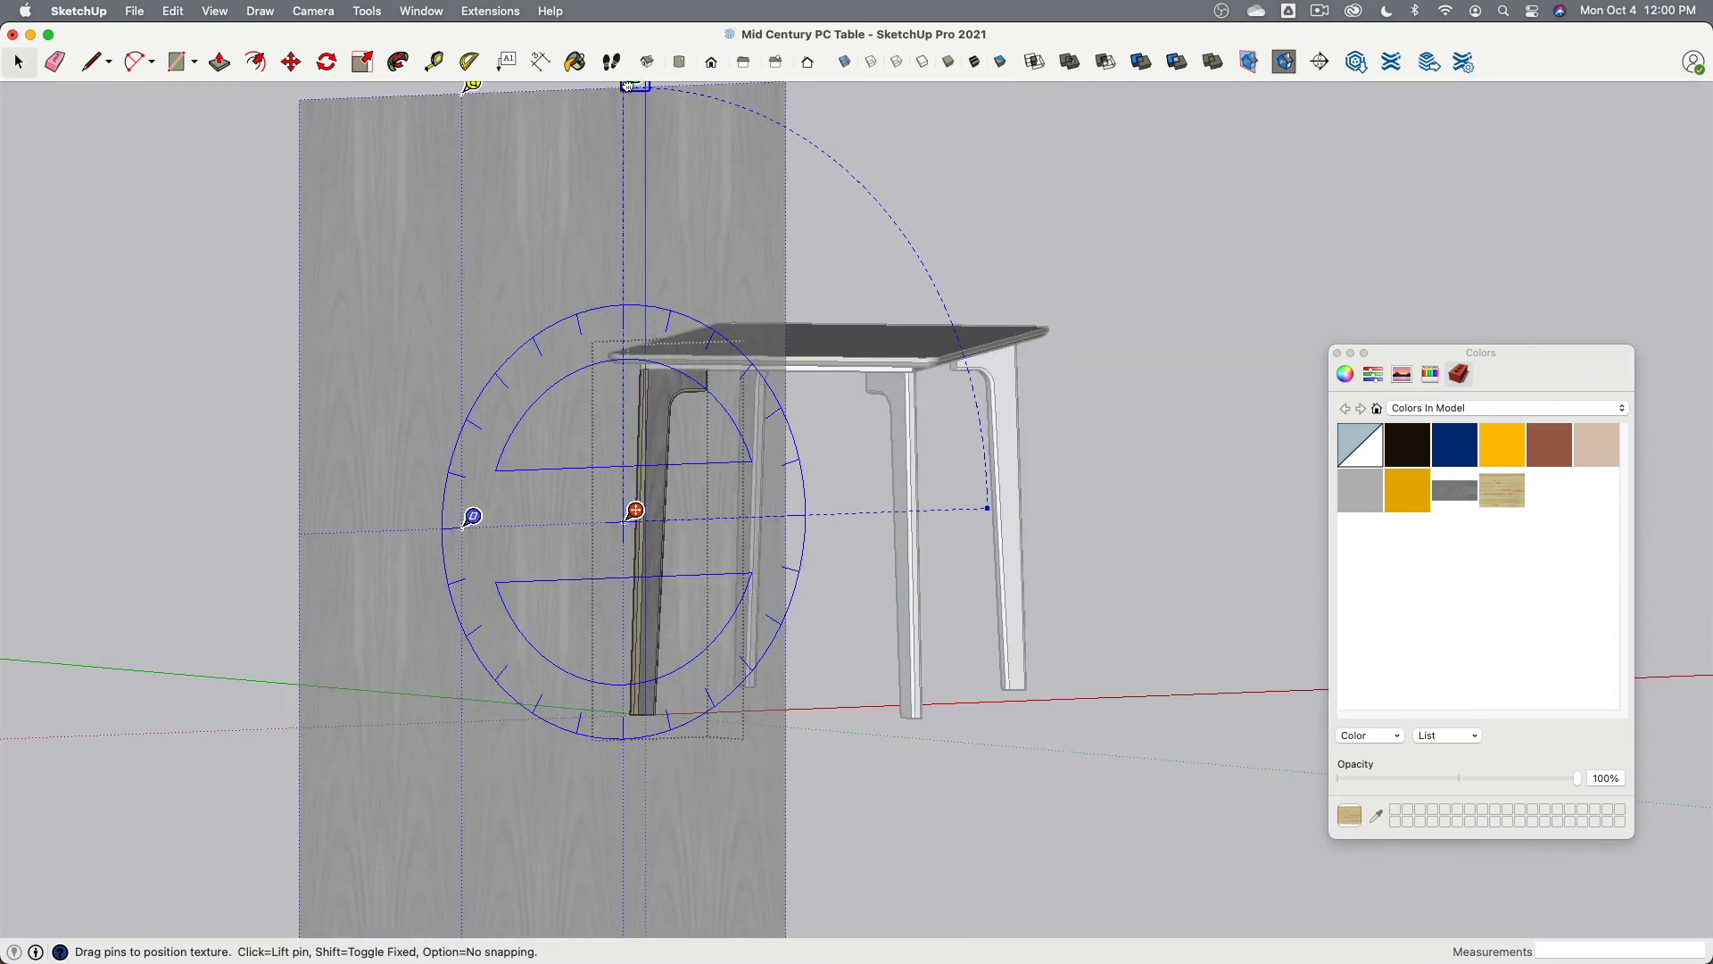
# Step: Anchor the veneer texture at the leg's foot, tilt it slightly to follow the leg's slant, and apply the positioning
pyautogui.scroll(5, 662, 489)
pyautogui.moveTo(734, 645); pyautogui.dragTo(548, 421, button='middle')
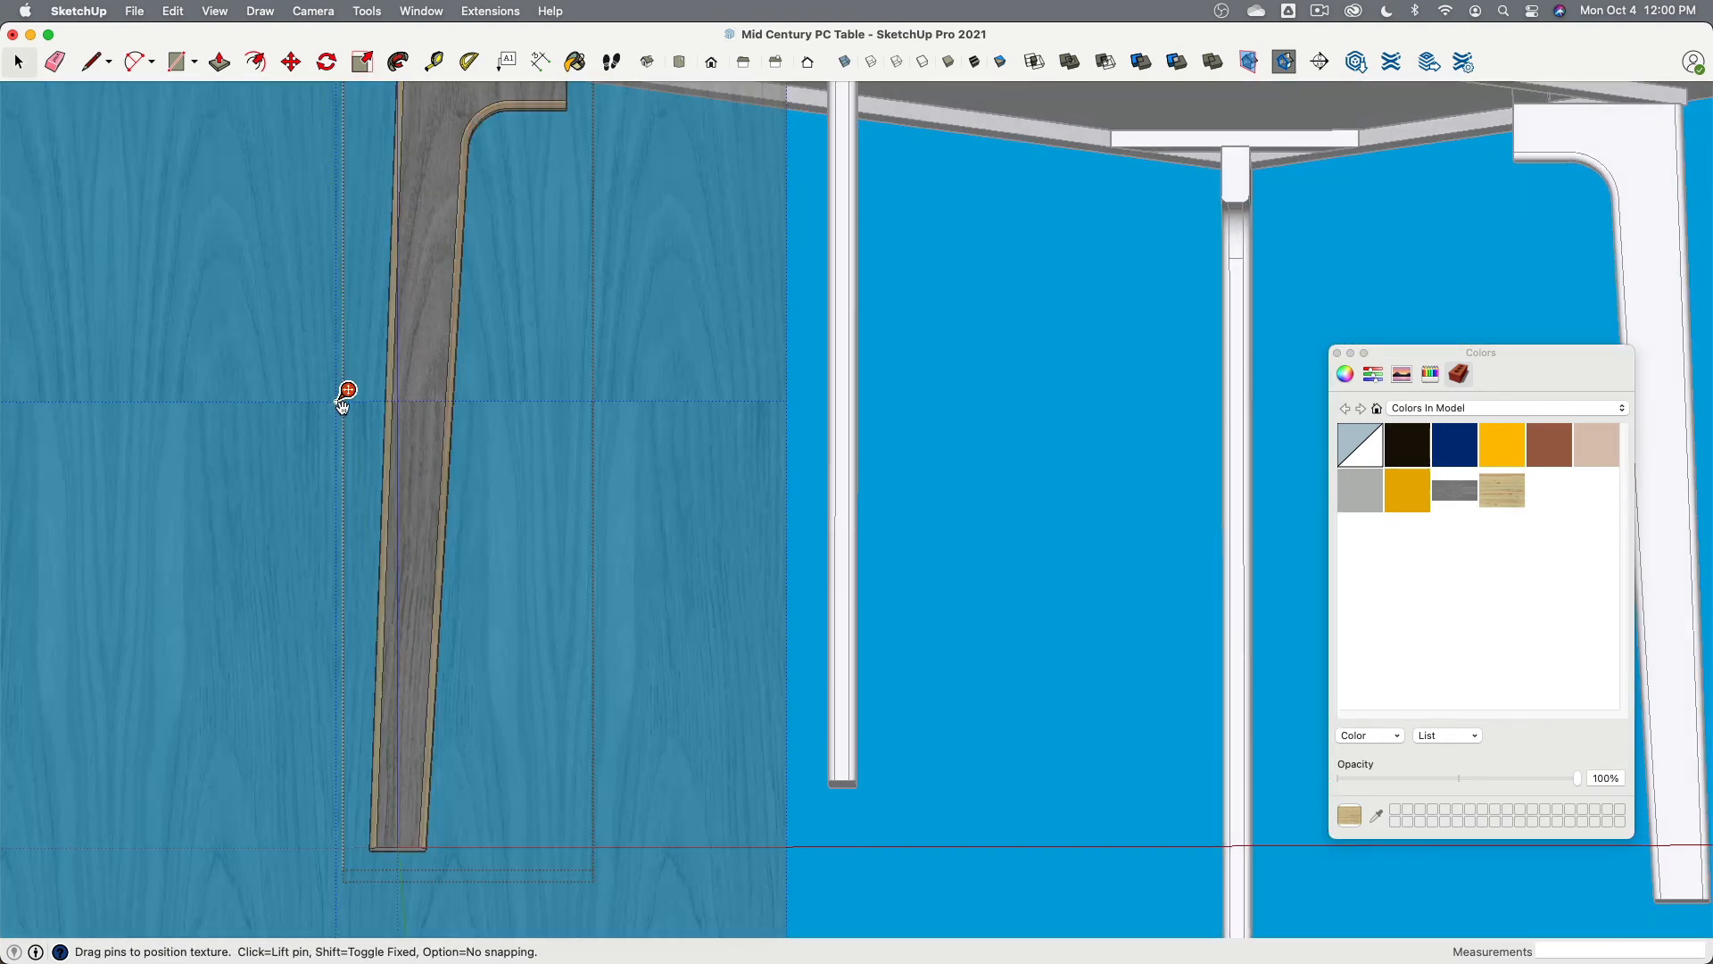
pyautogui.moveTo(343, 401); pyautogui.dragTo(454, 857)
pyautogui.scroll(-5, 512, 501)
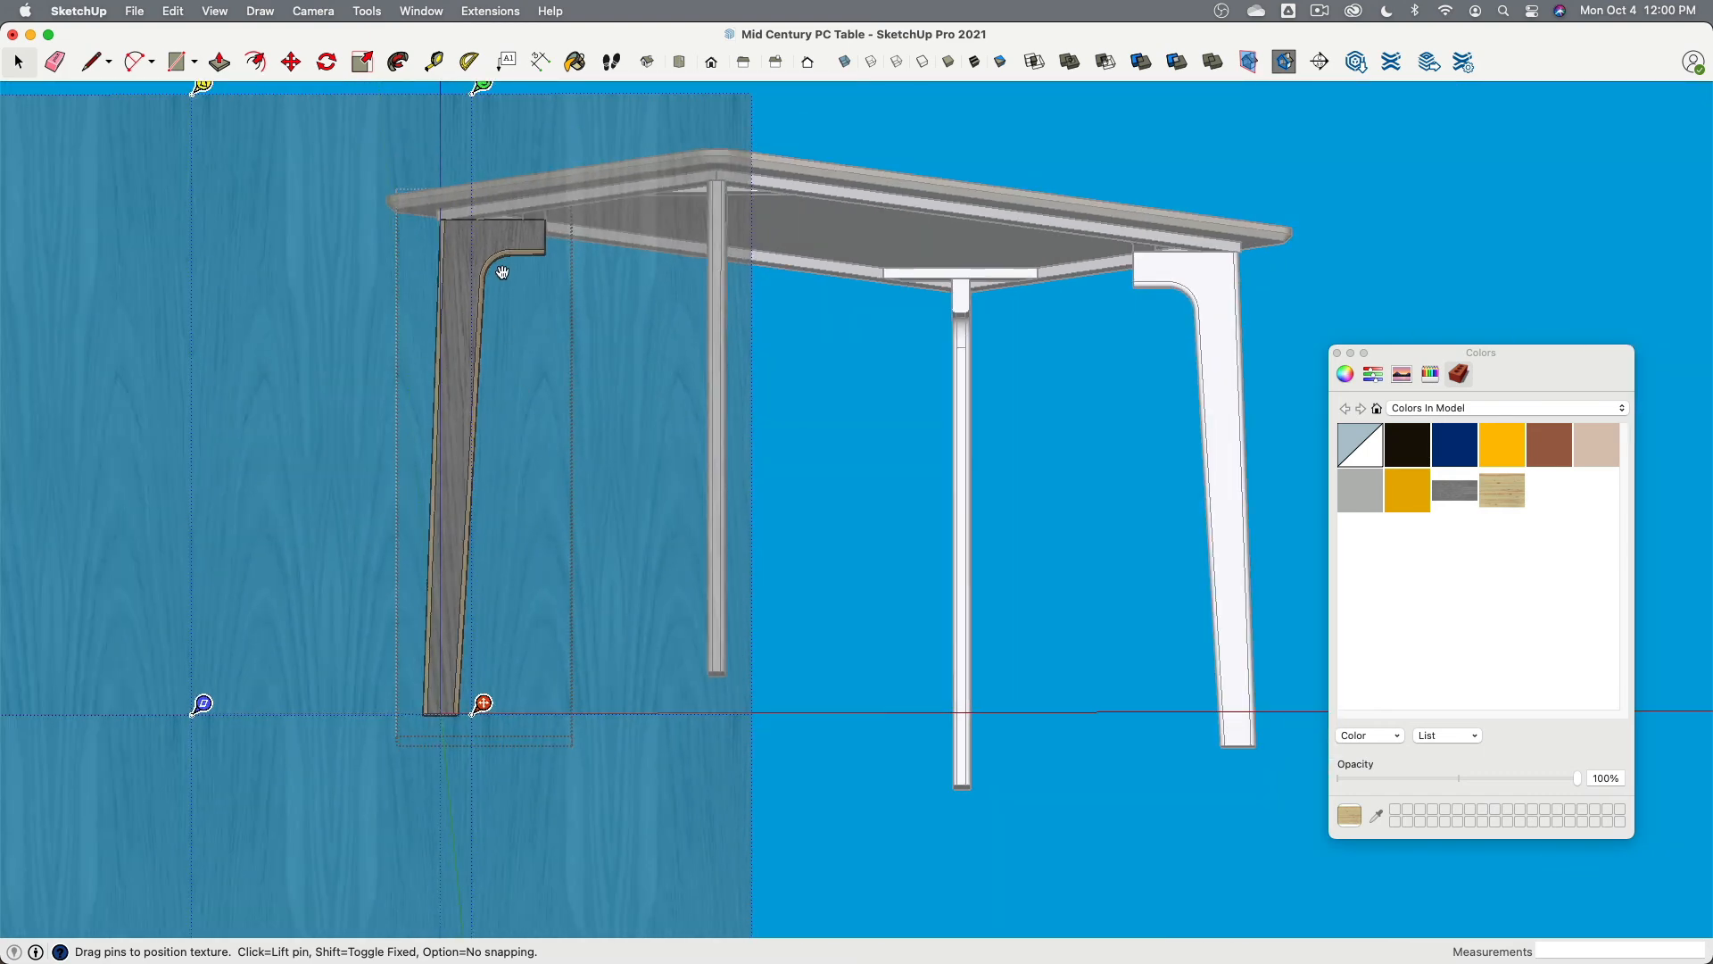
pyautogui.keyDown('shift'); pyautogui.moveTo(504, 272); pyautogui.dragTo(520, 332, button='middle'); pyautogui.keyUp('shift')
pyautogui.moveTo(487, 284); pyautogui.dragTo(512, 283)
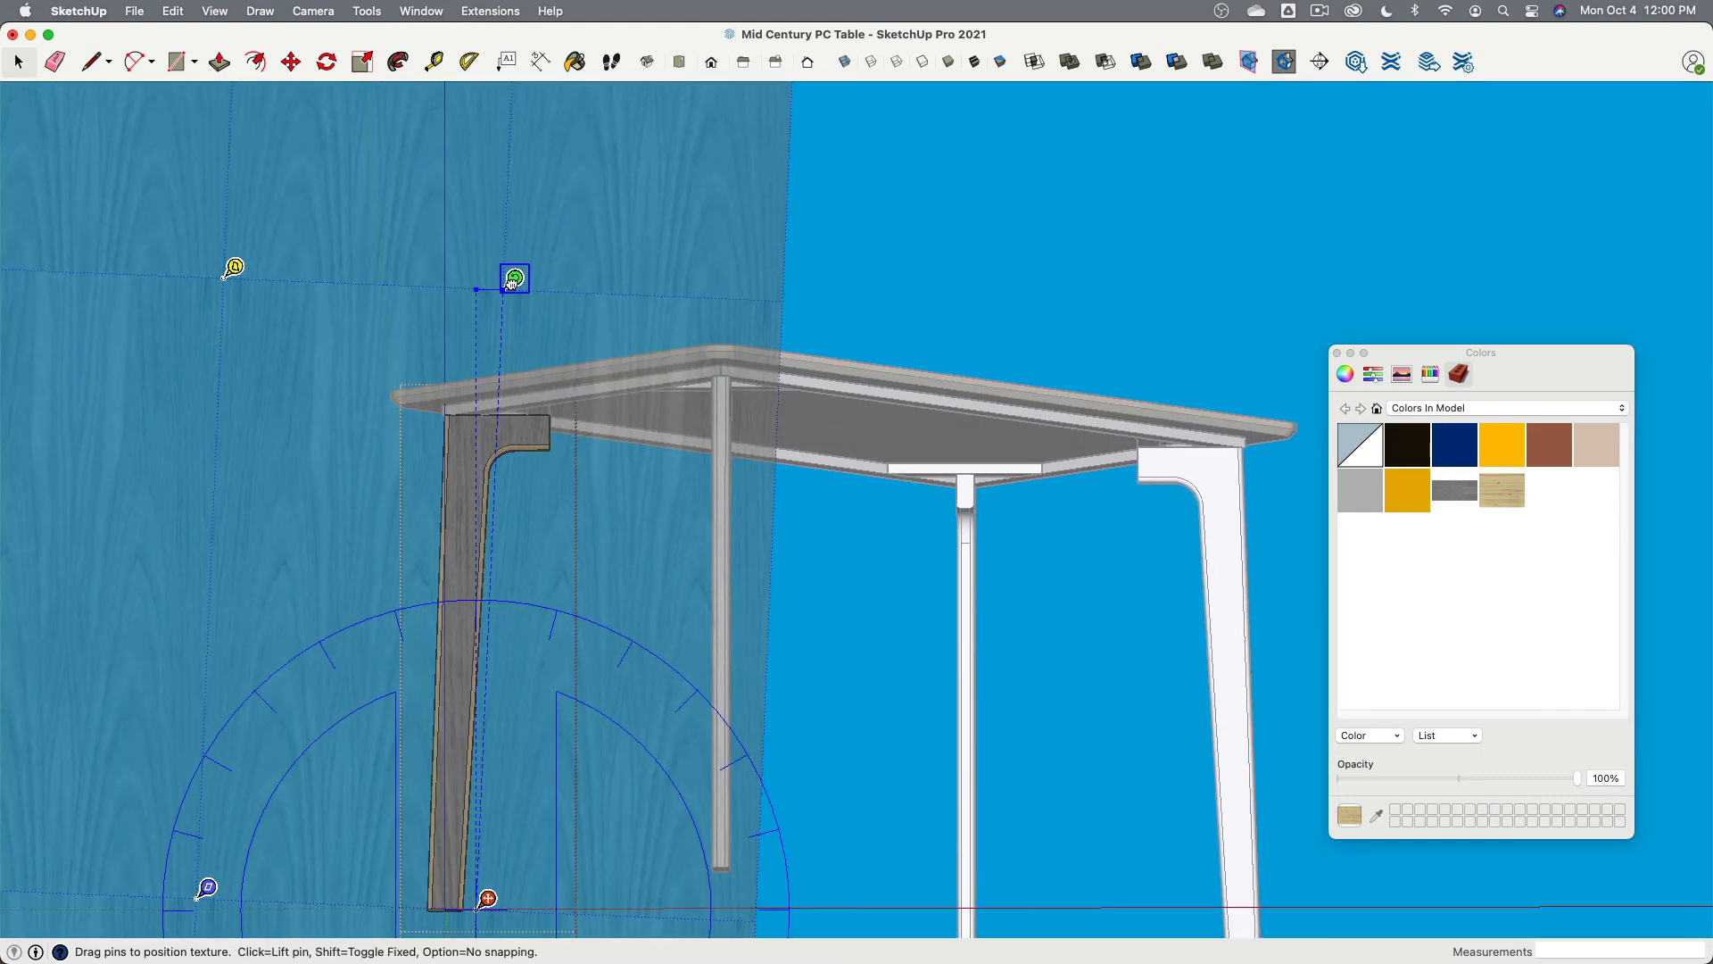
pyautogui.click(1033, 211)
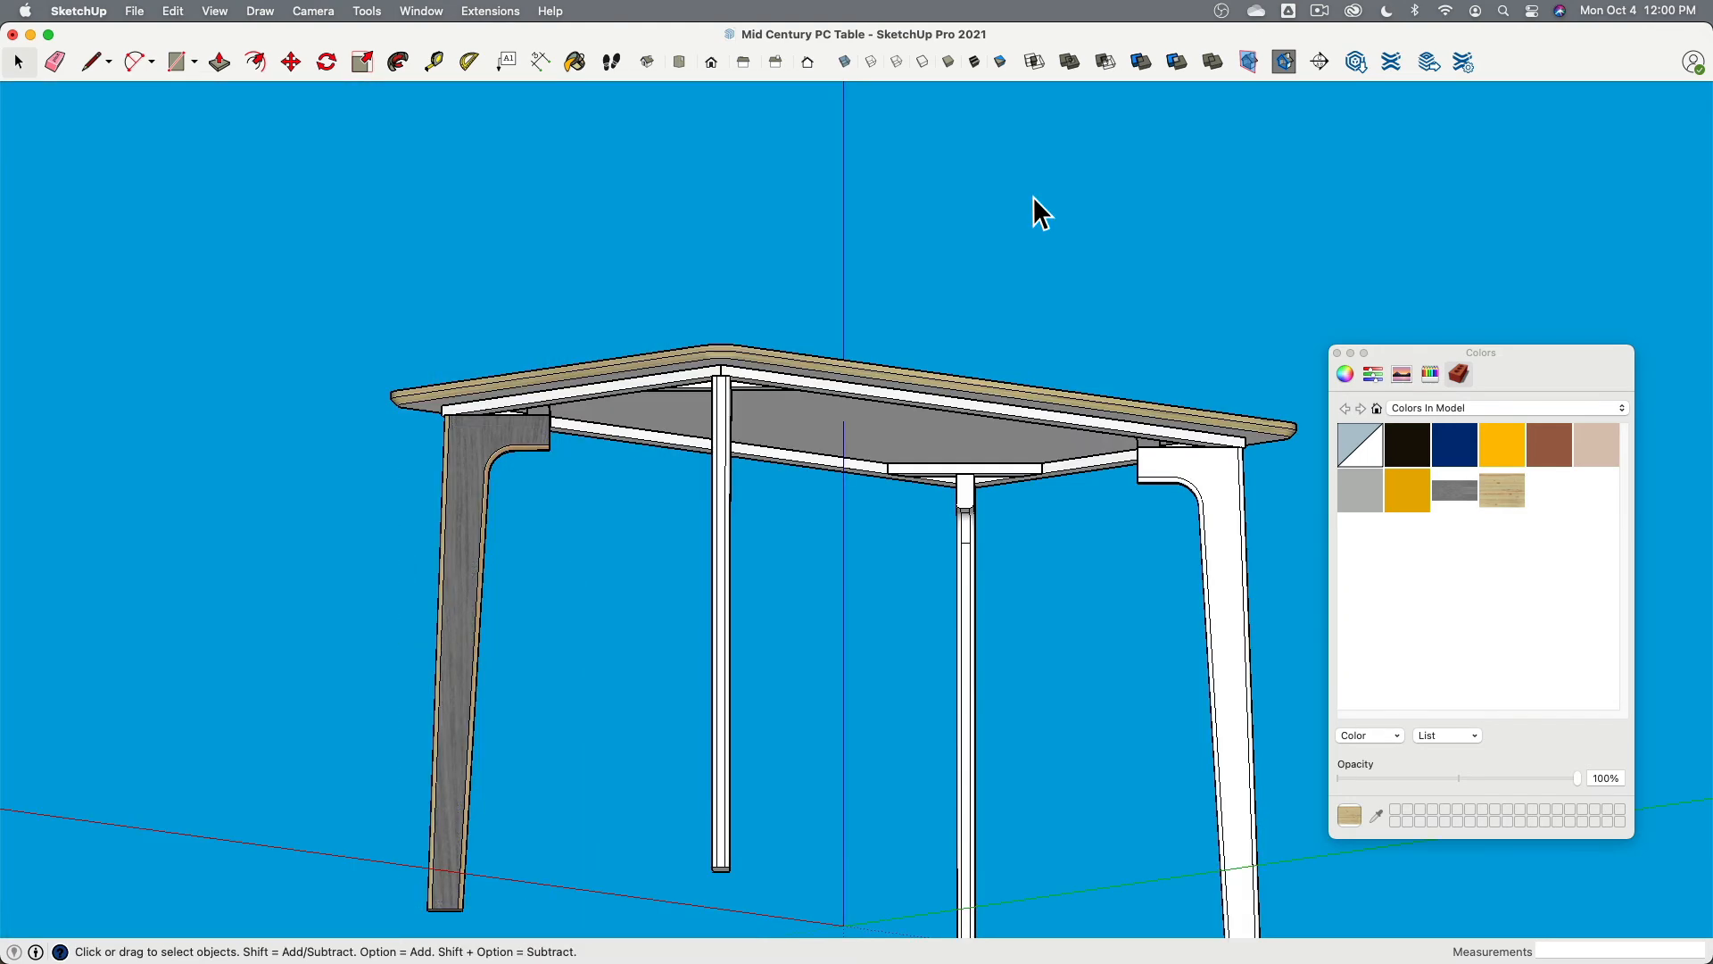
pyautogui.scroll(3, 446, 915)
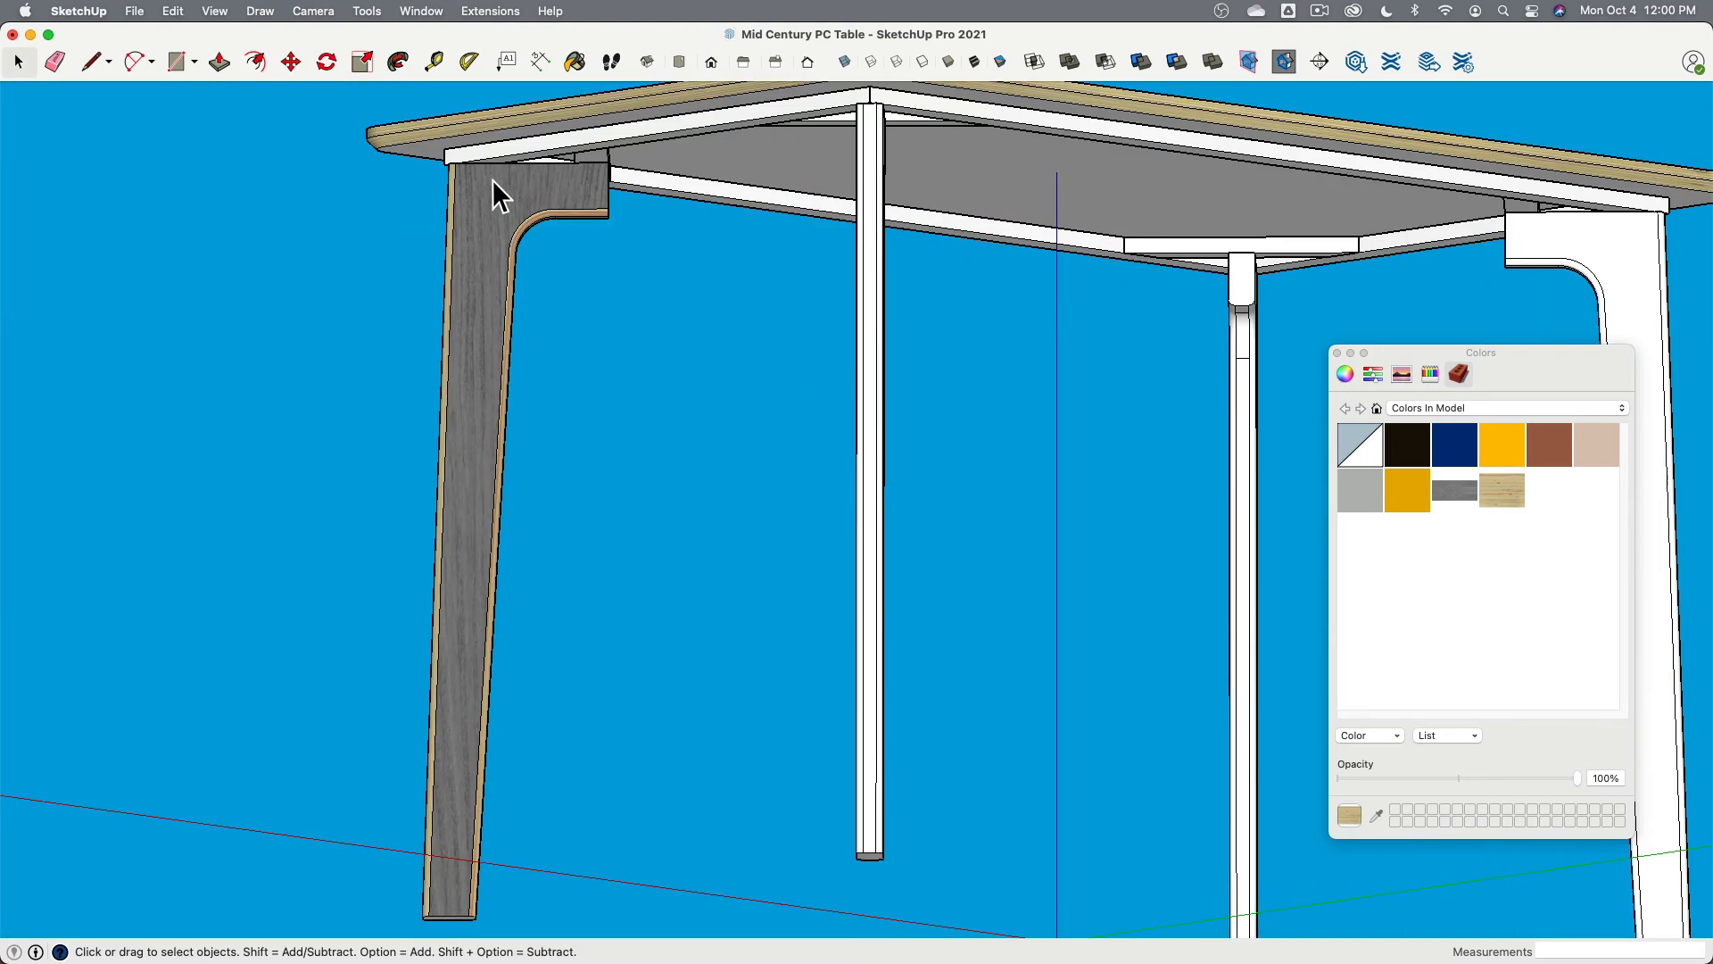
pyautogui.scroll(-5, 428, 517)
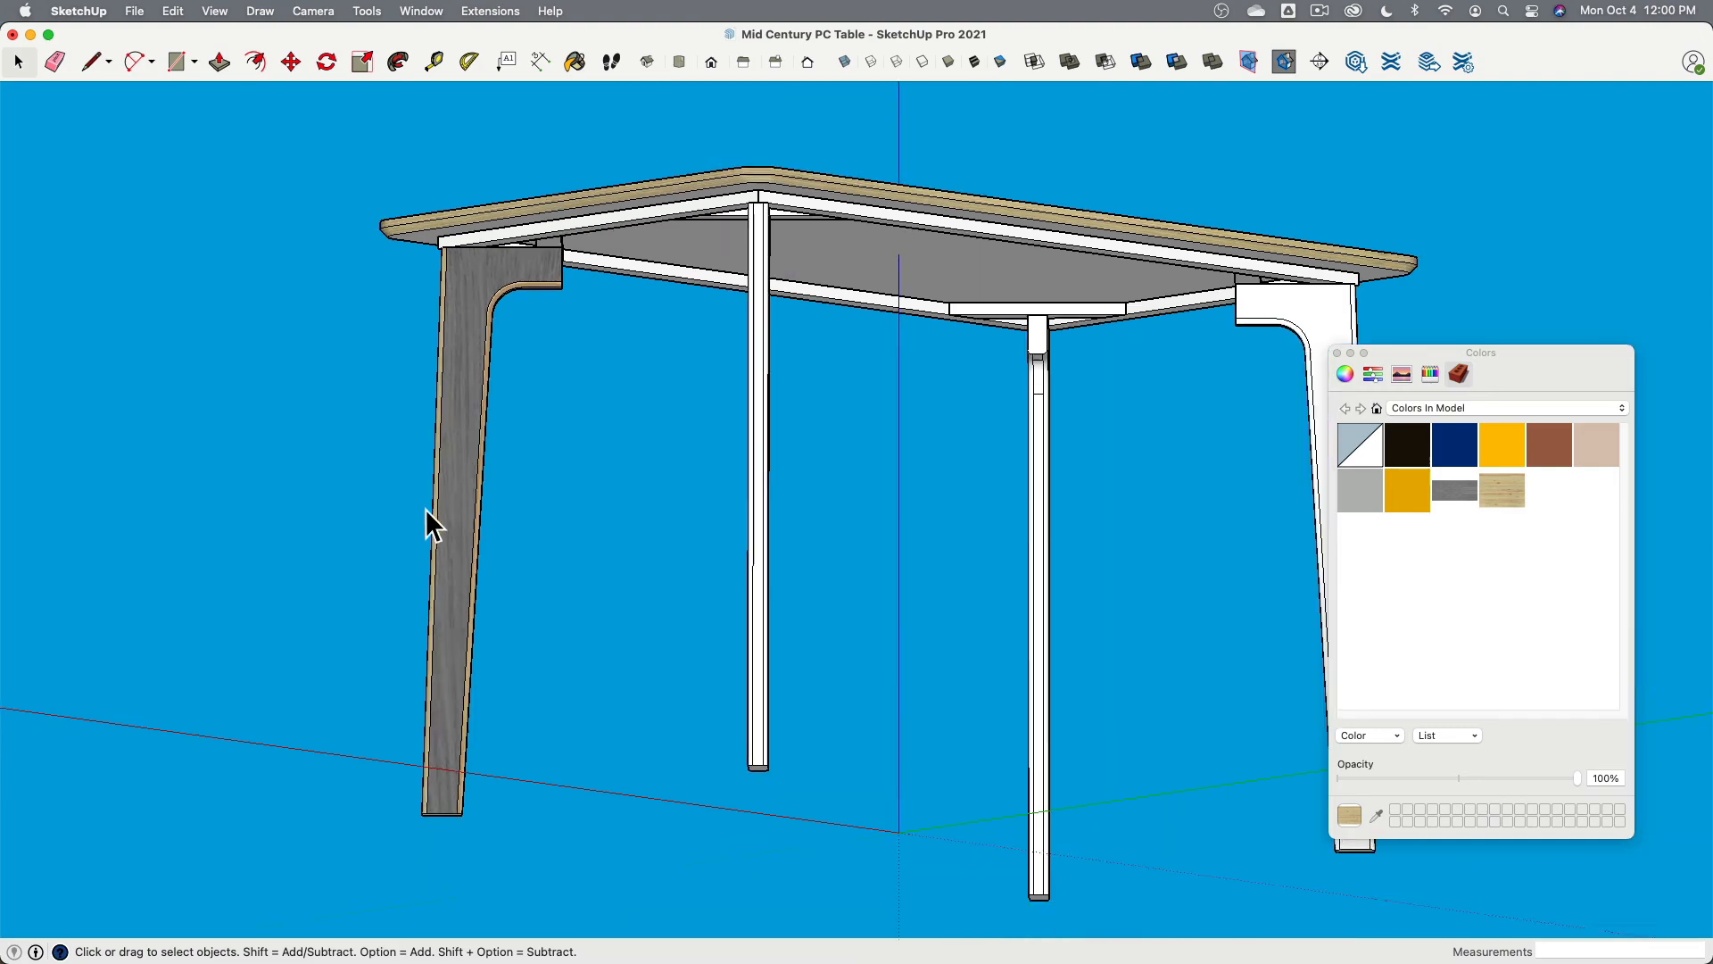
# Step: Start texture positioning on the same leg's opposite veneer face and anchor the texture at the foot's outer corner
pyautogui.moveTo(428, 516); pyautogui.dragTo(1160, 420, button='middle')
pyautogui.keyDown('shift'); pyautogui.moveTo(1155, 415); pyautogui.dragTo(630, 398); pyautogui.keyUp('shift')
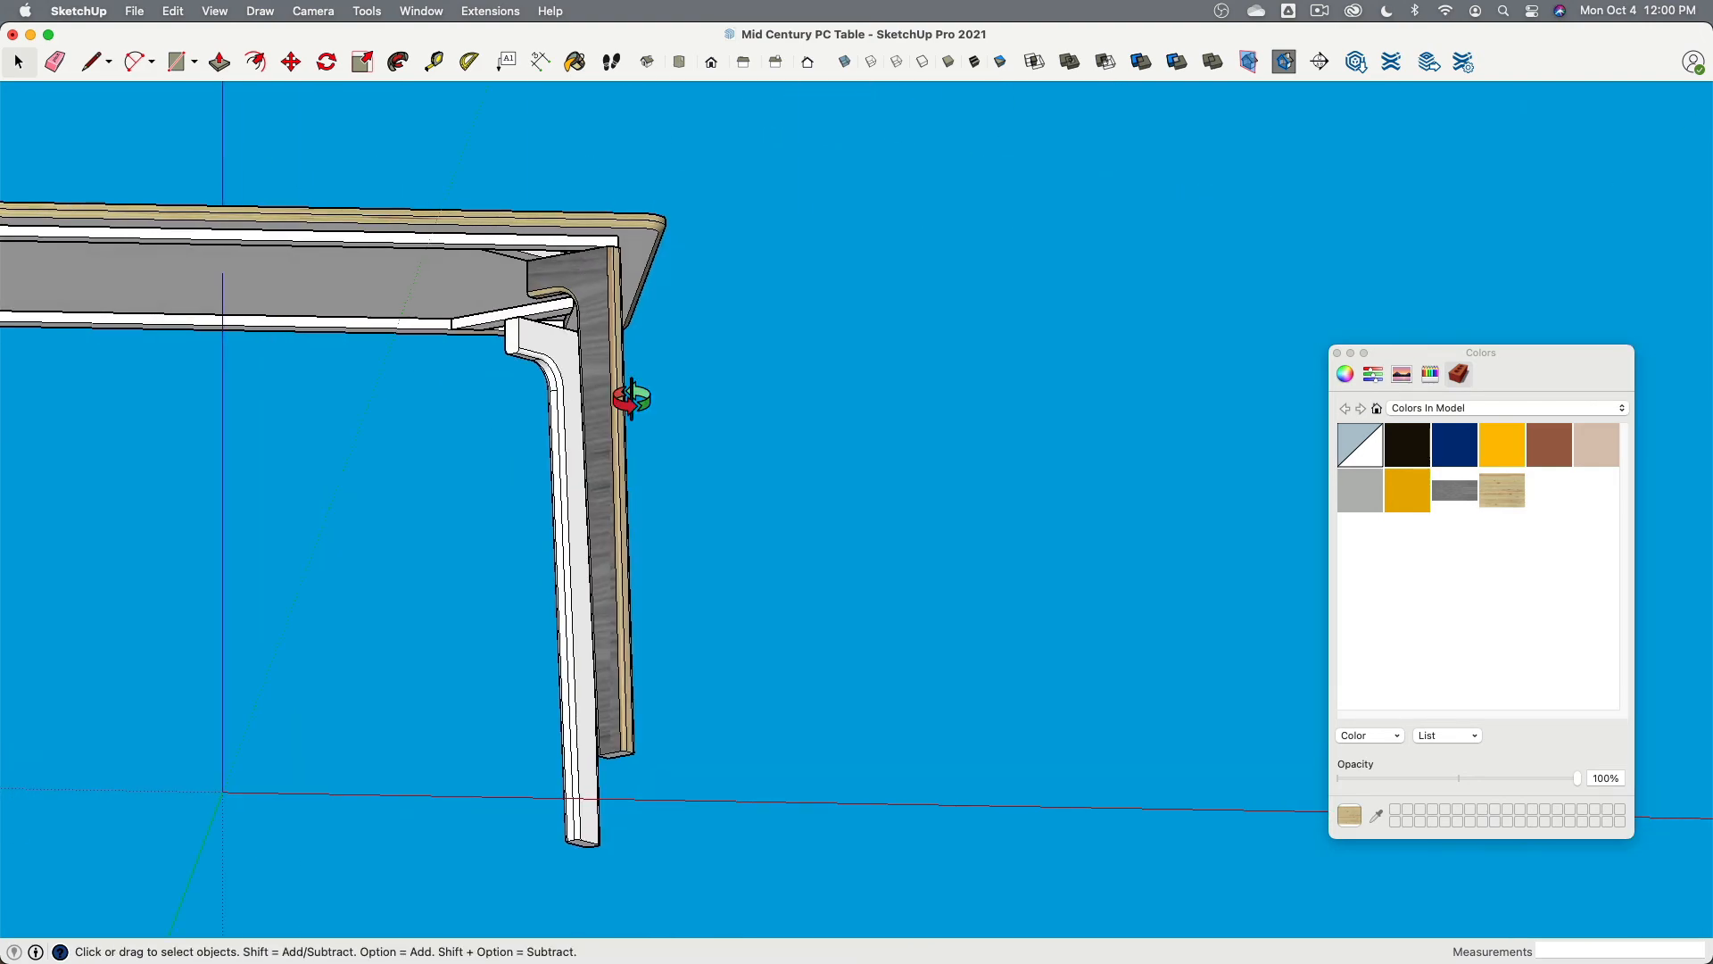
pyautogui.moveTo(631, 398); pyautogui.dragTo(815, 352, button='middle')
pyautogui.scroll(5, 746, 317)
pyautogui.click(661, 298)
pyautogui.scroll(-3, 661, 298)
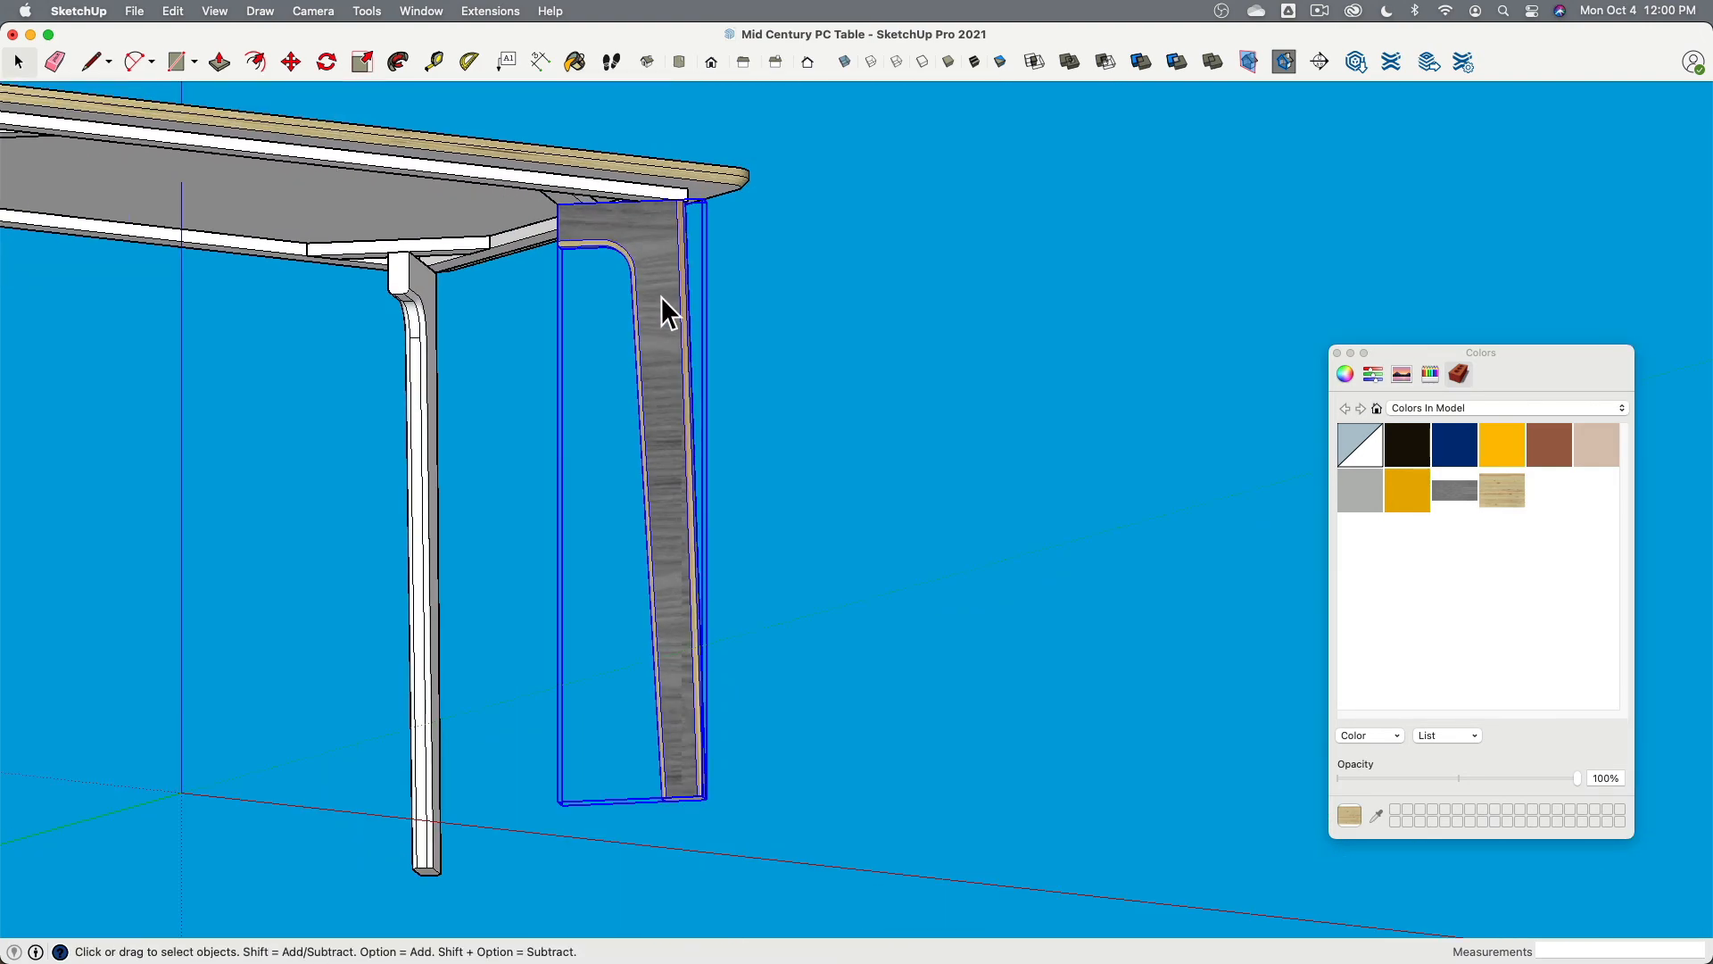
pyautogui.doubleClick(659, 300)
pyautogui.rightClick(656, 291)
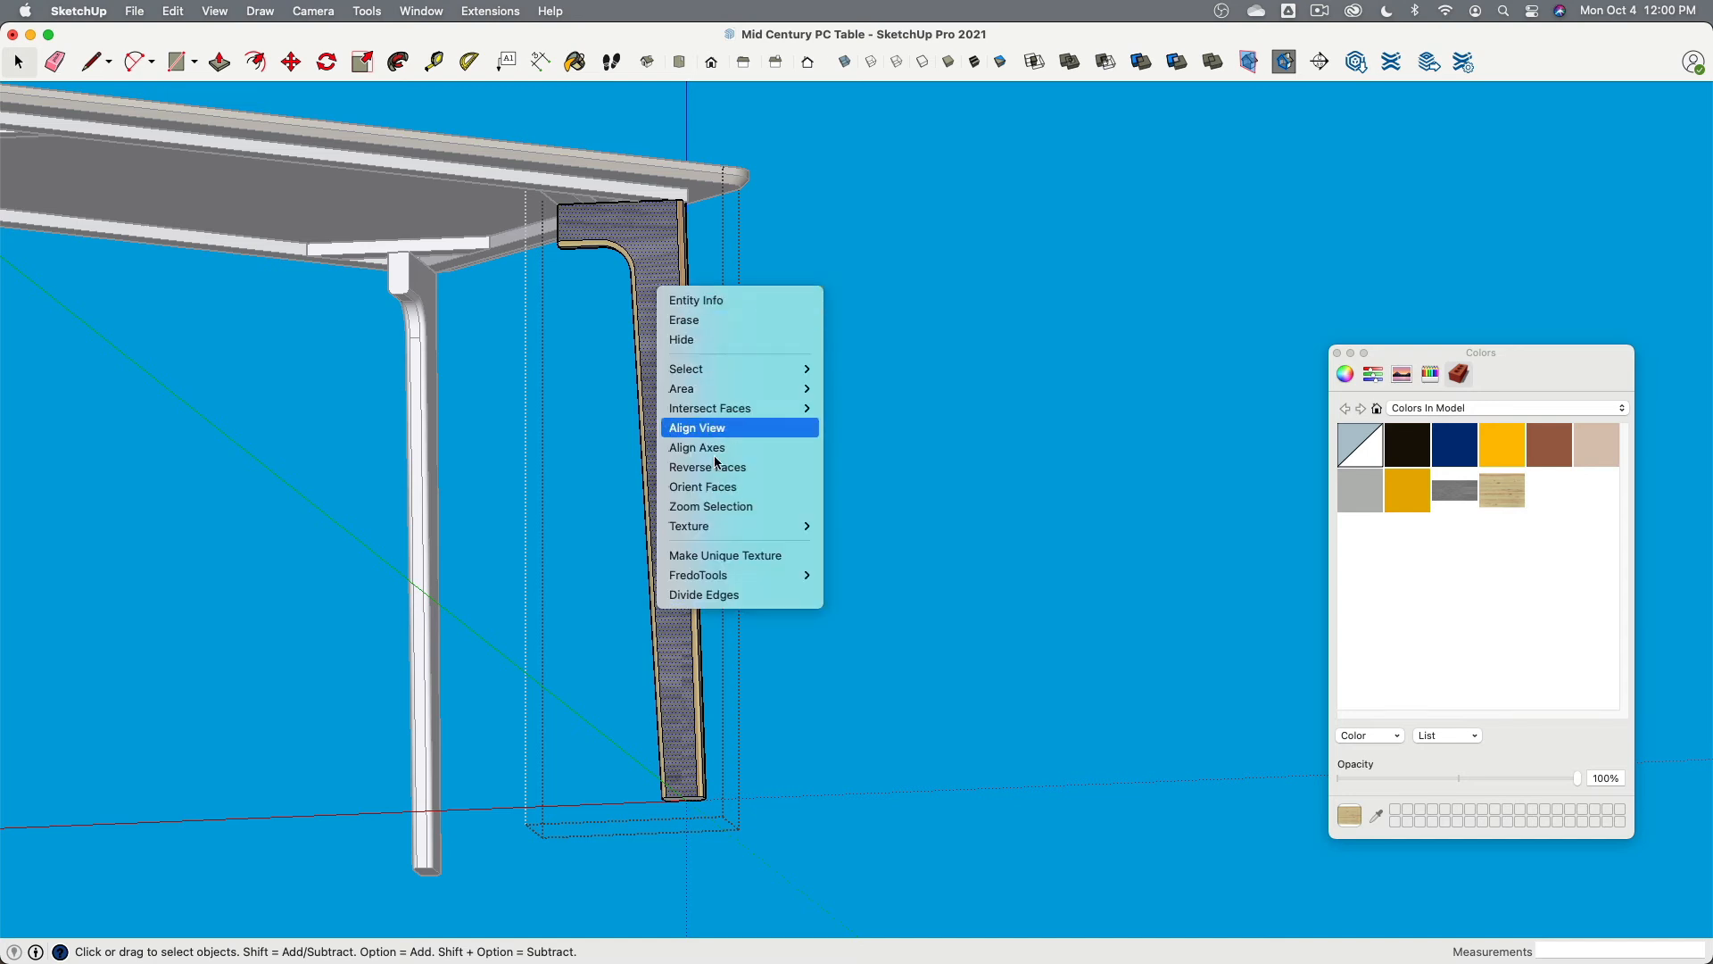
pyautogui.moveTo(726, 534)
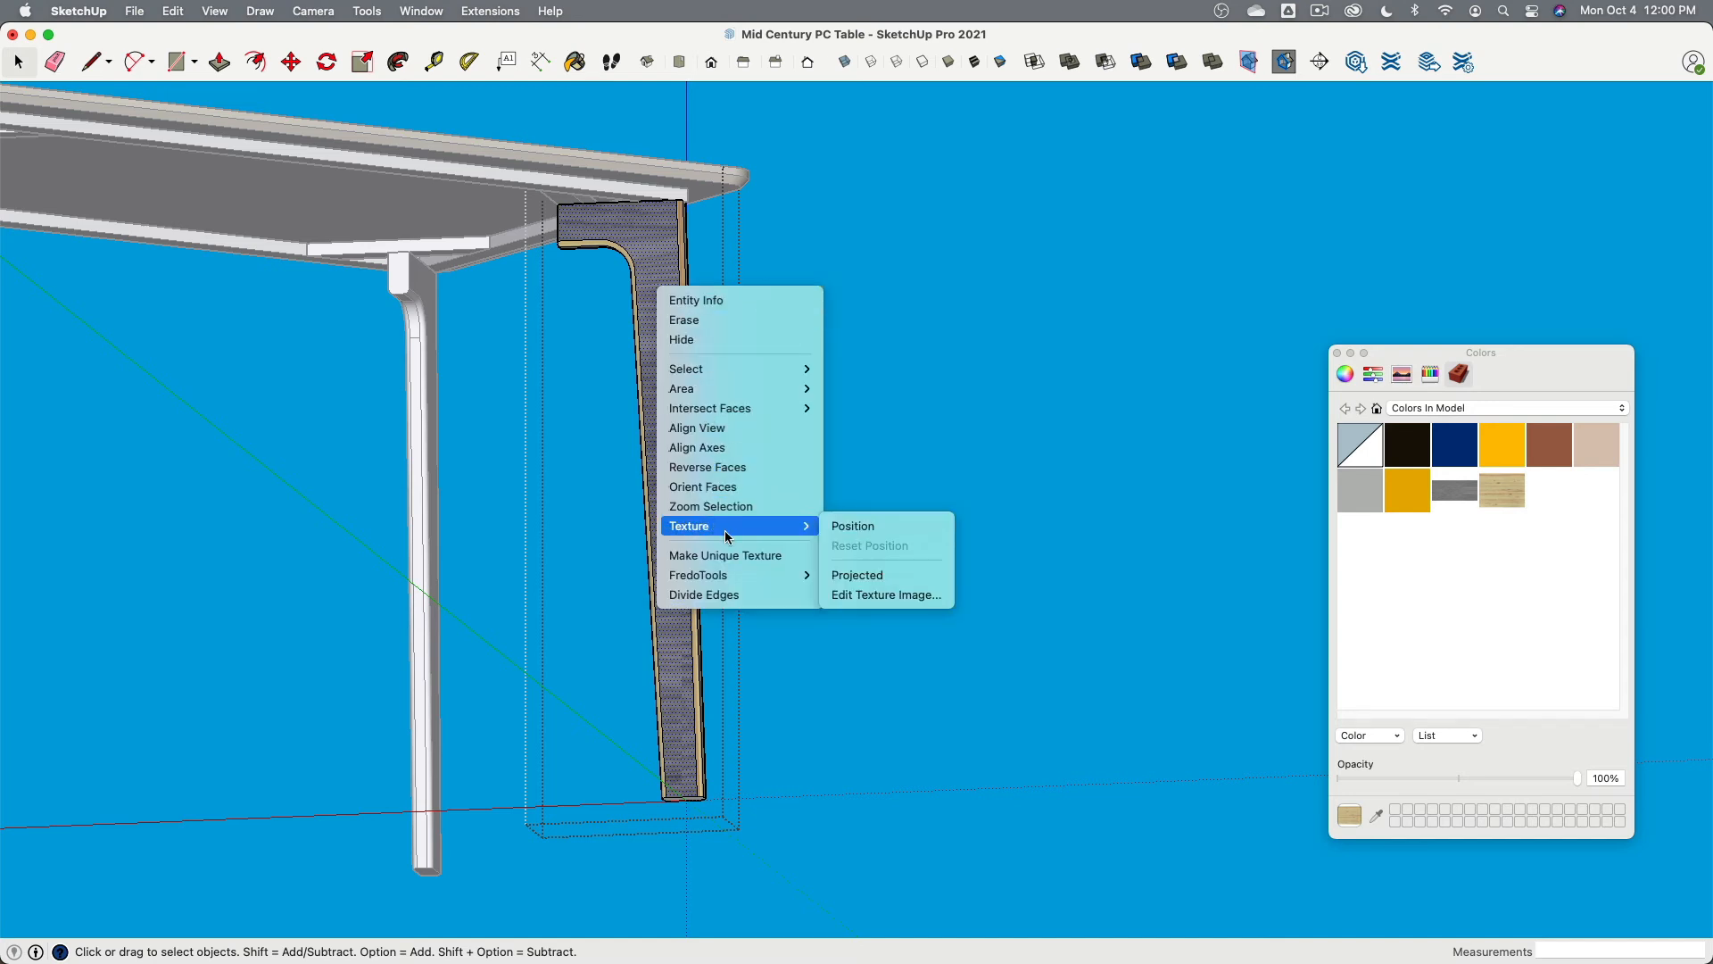
pyautogui.click(887, 526)
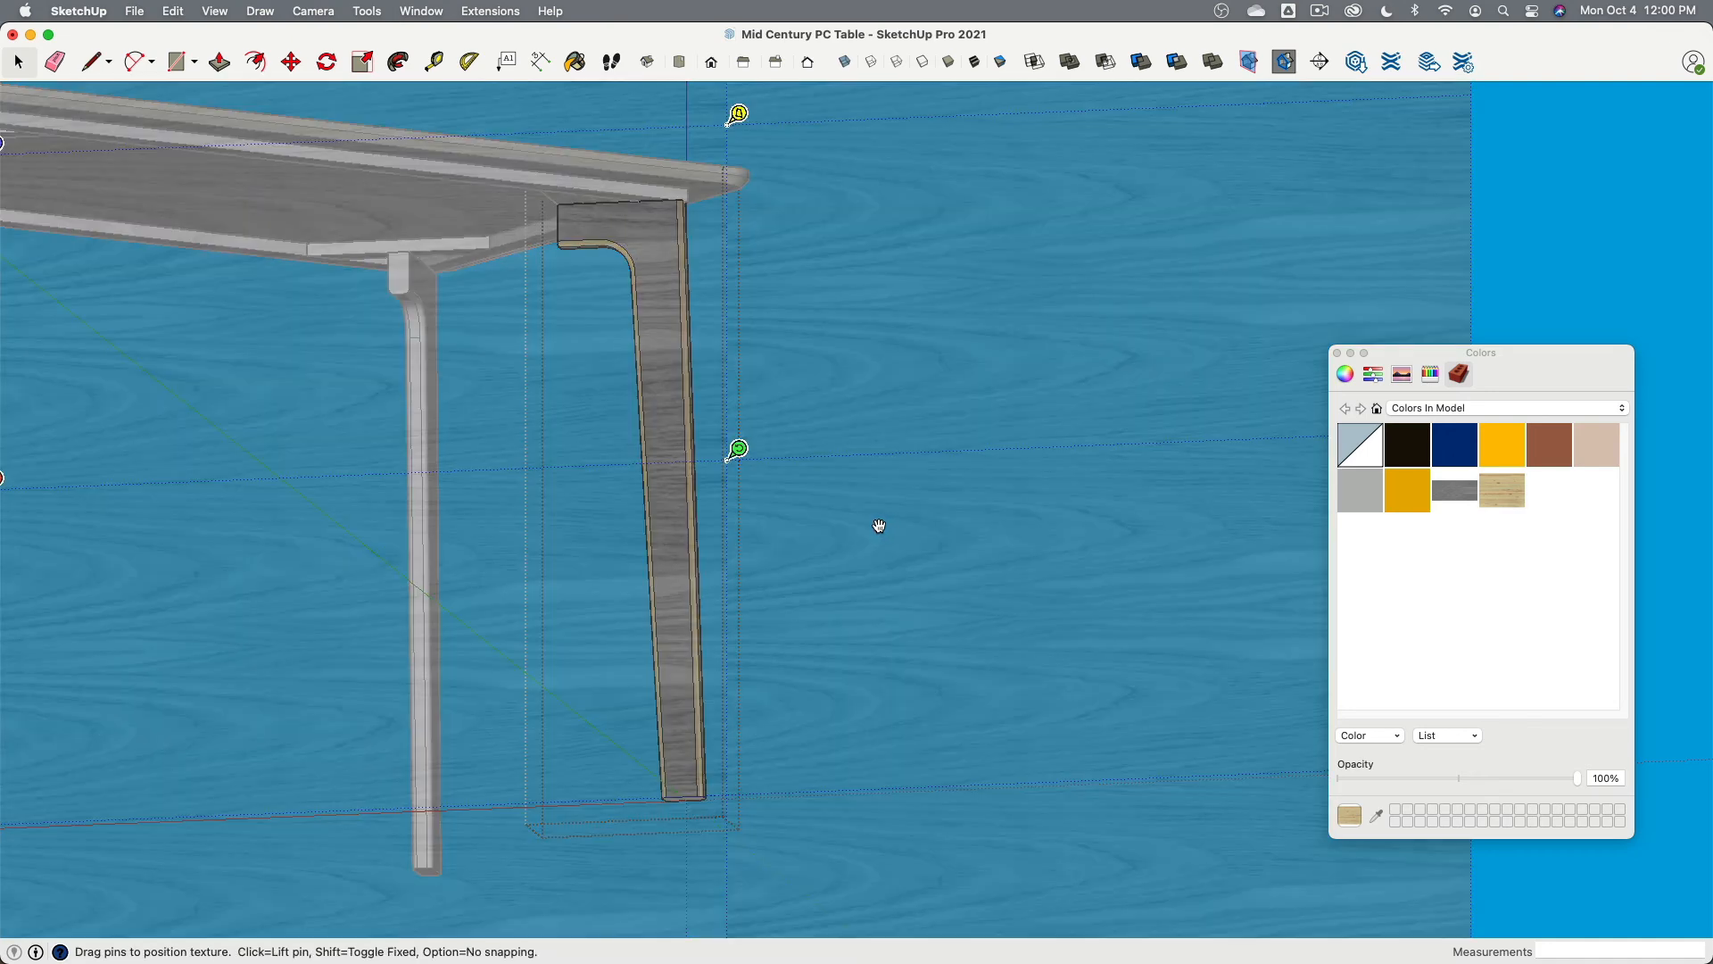
pyautogui.scroll(-3, 767, 464)
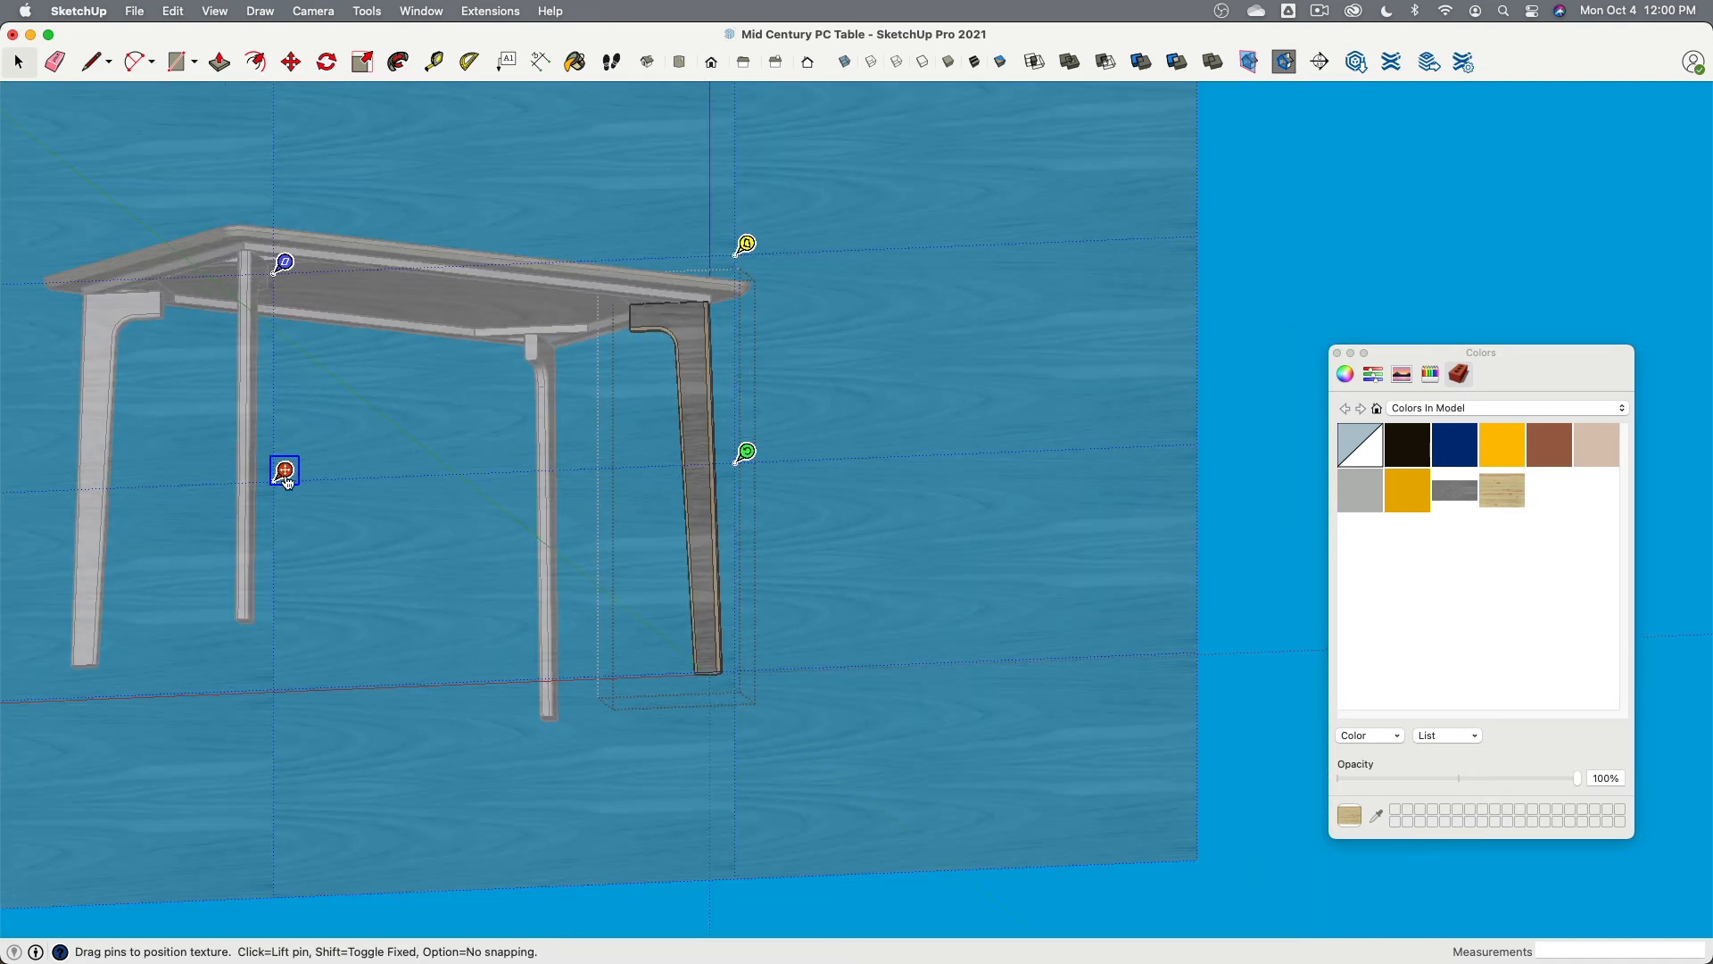
pyautogui.moveTo(286, 479); pyautogui.dragTo(727, 678)
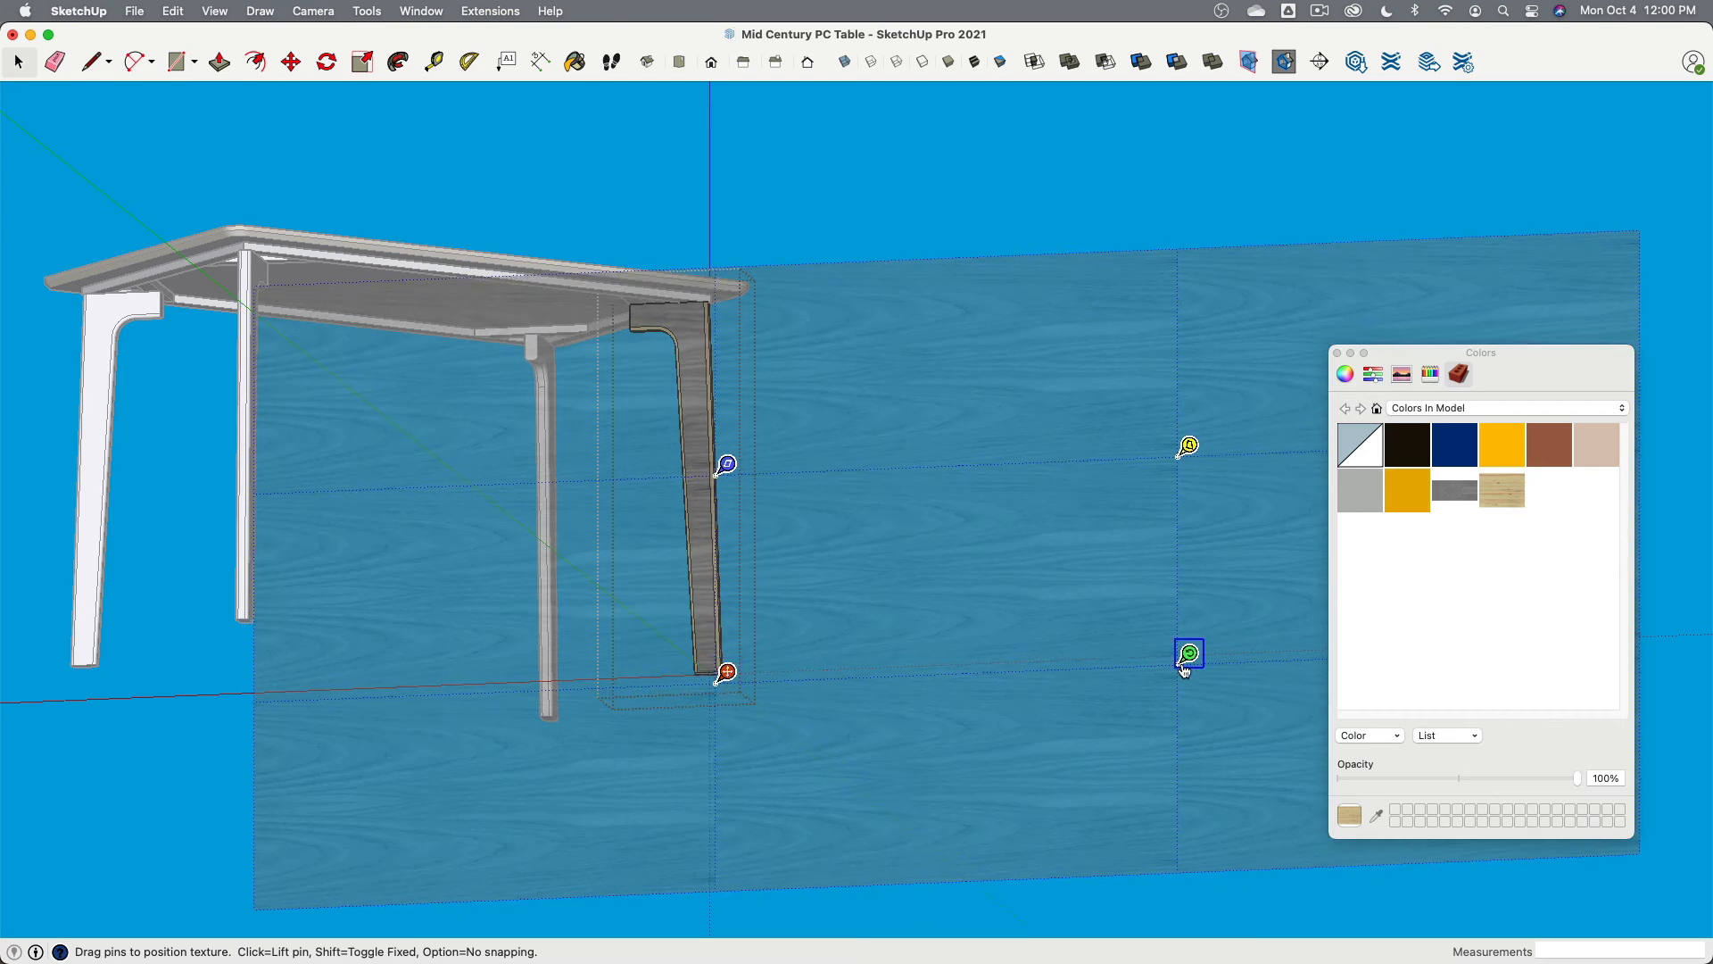
# Step: Rotate the opposite face's veneer grain to run along the slanted leg, apply the positioning and leave the leg's editing context
pyautogui.moveTo(1185, 669); pyautogui.dragTo(703, 218)
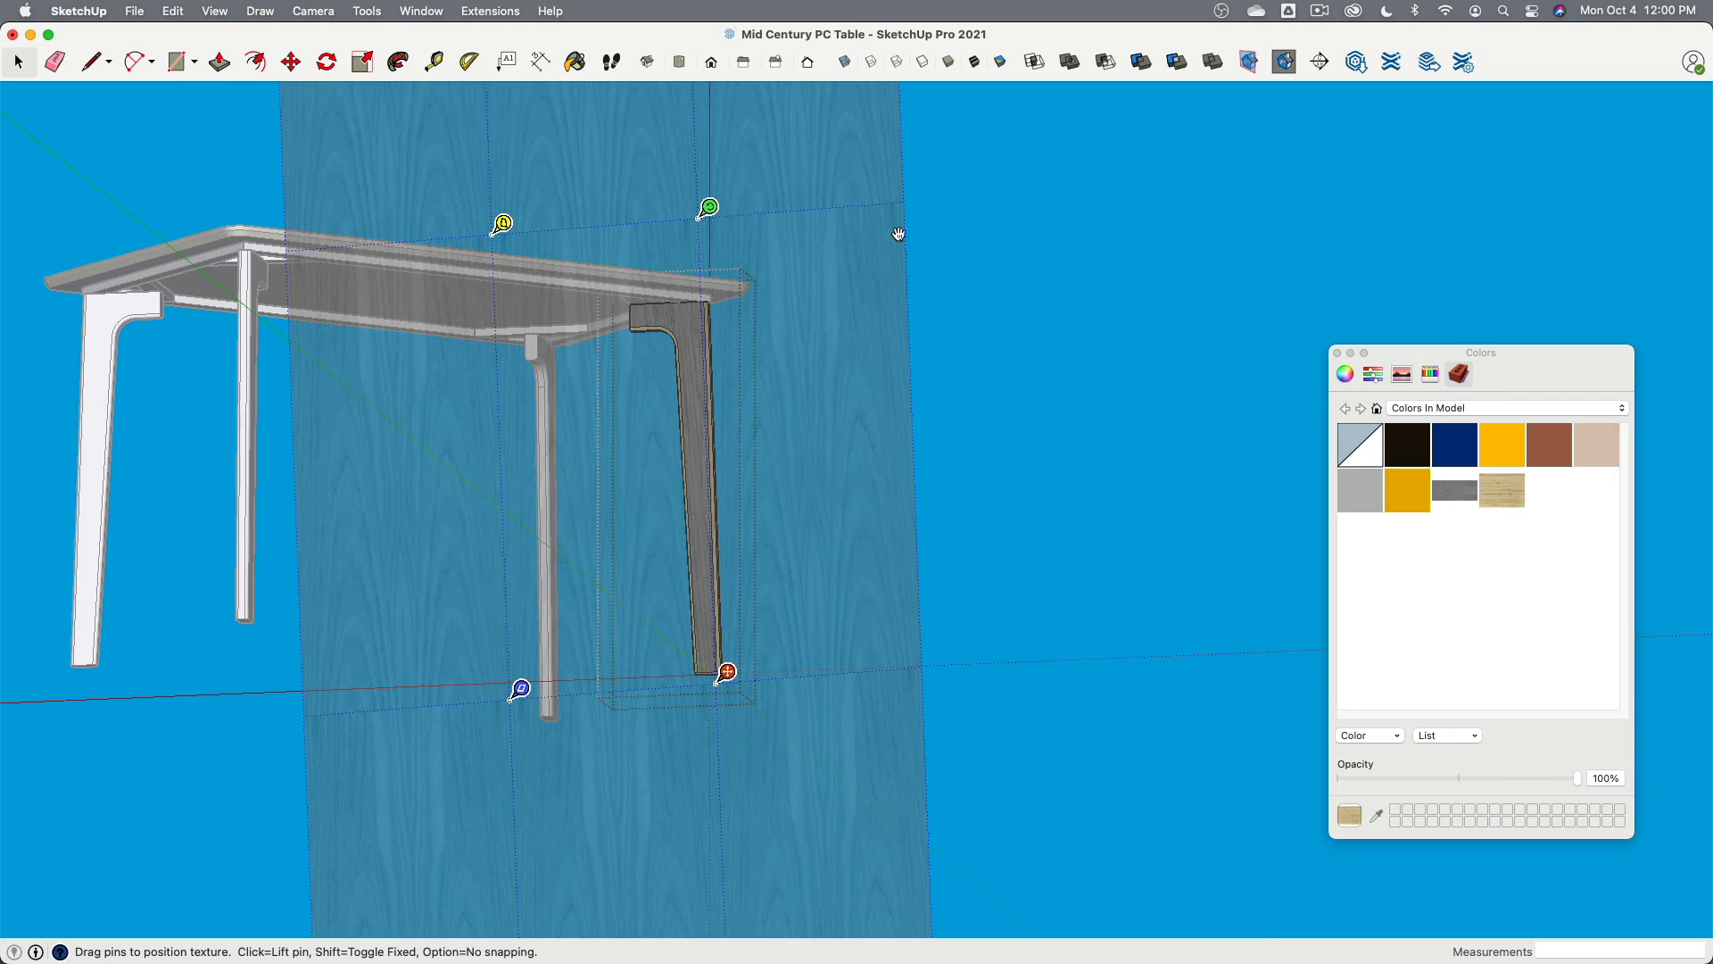
pyautogui.click(1060, 227)
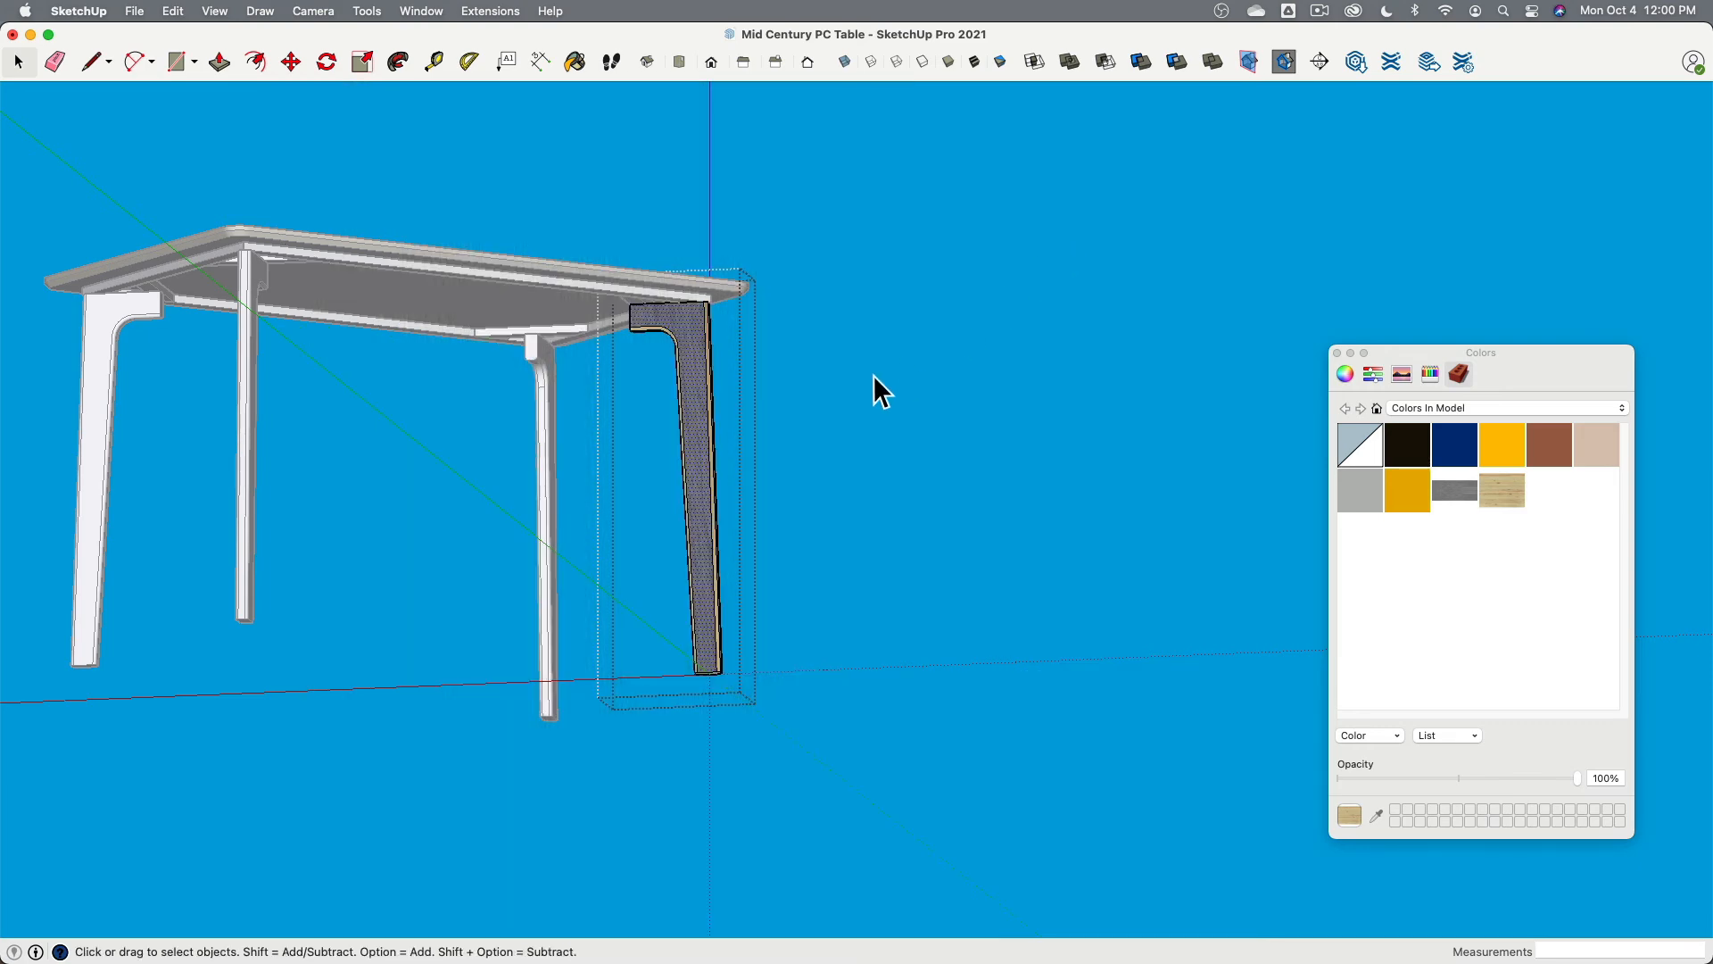
pyautogui.click(874, 375)
pyautogui.scroll(6, 768, 481)
pyautogui.moveTo(768, 482); pyautogui.dragTo(792, 485, button='middle')
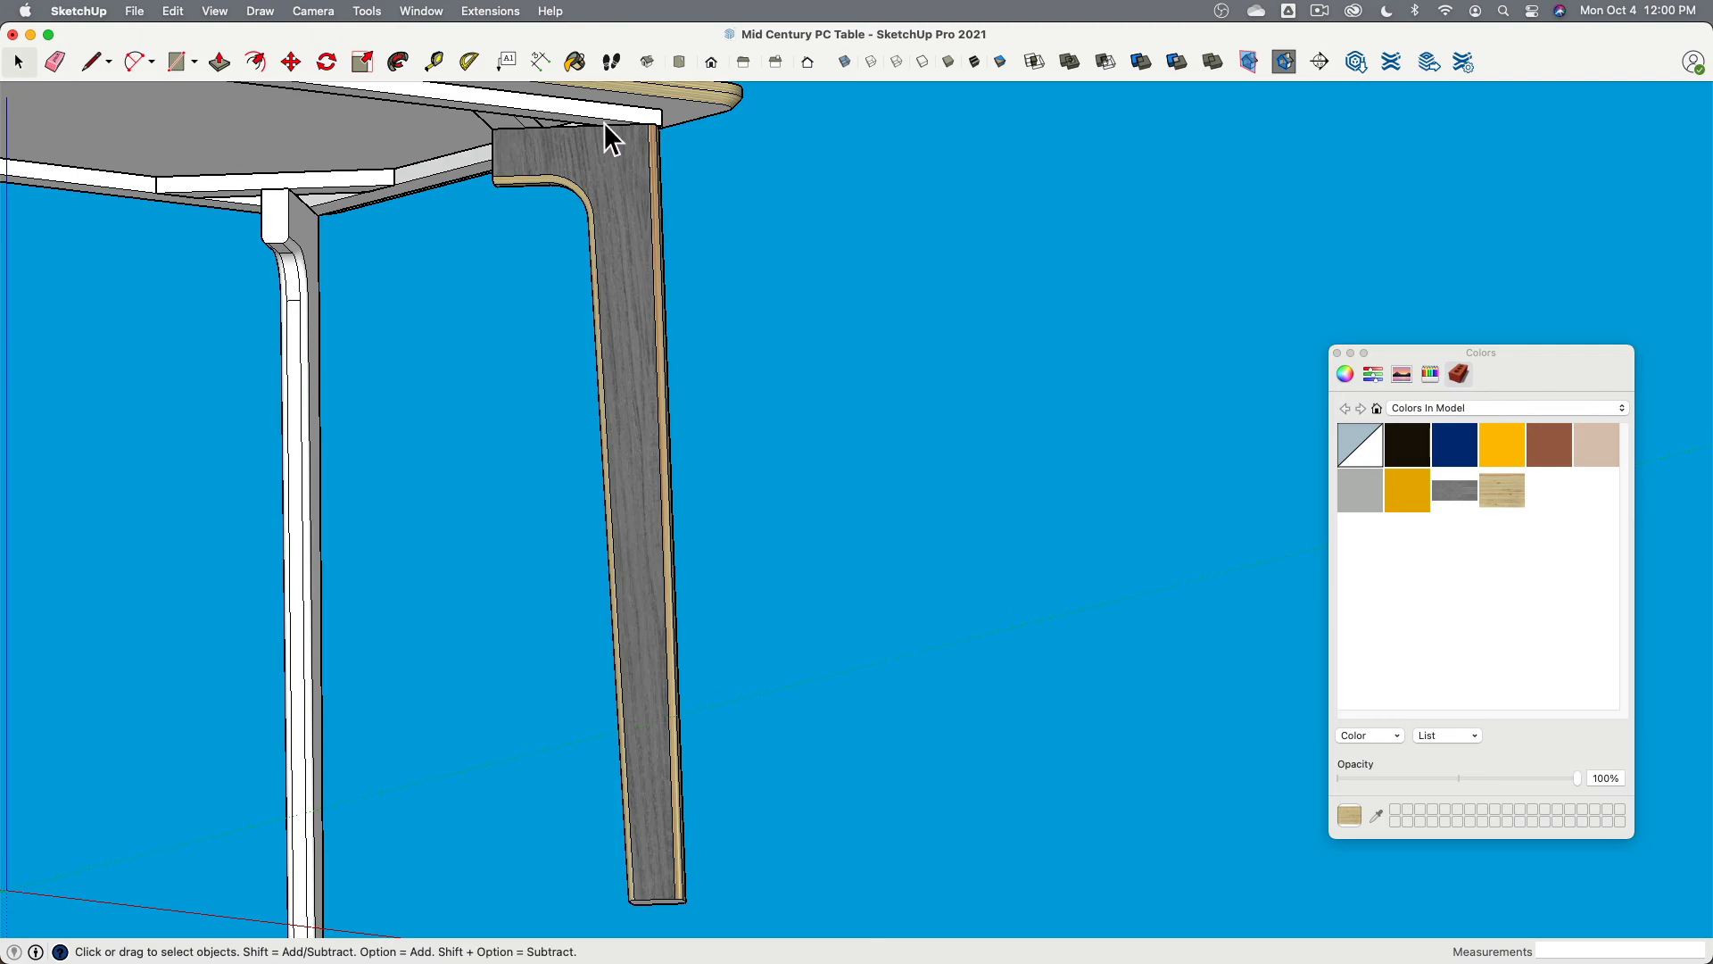
# Step: Open the textured leg for editing and paint its white upper end face with the plywood layers material
pyautogui.scroll(-5, 662, 432)
pyautogui.moveTo(661, 432); pyautogui.dragTo(828, 339, button='middle')
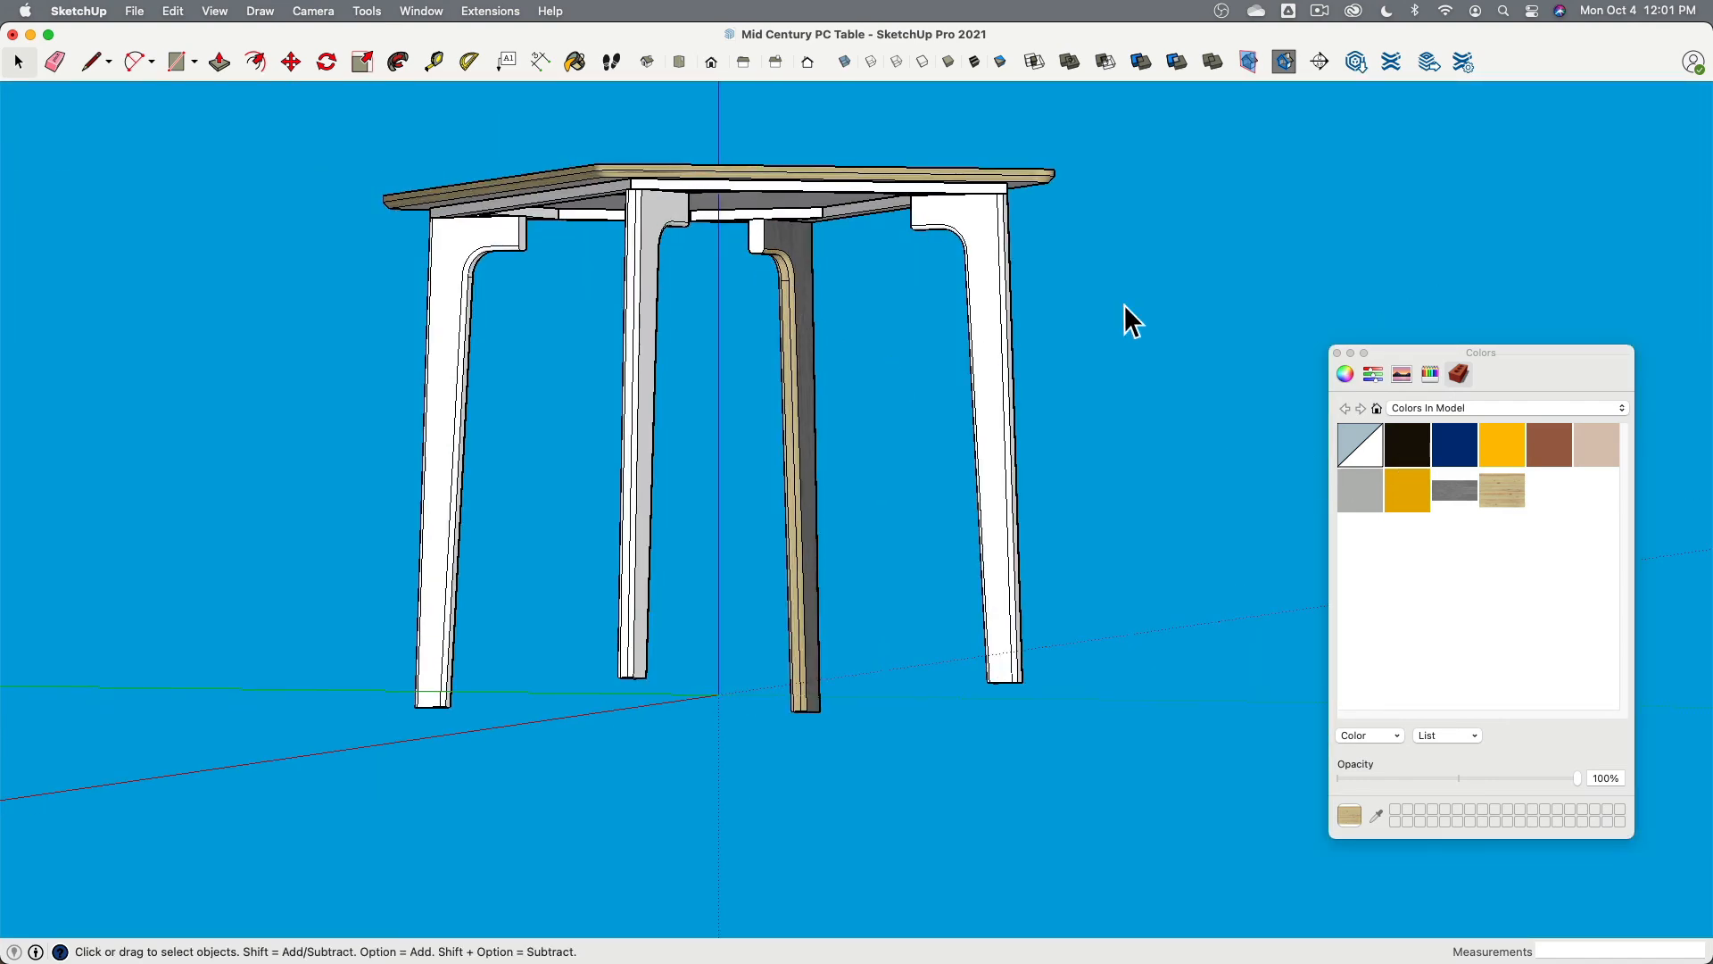
pyautogui.moveTo(1217, 322); pyautogui.dragTo(745, 229, button='middle')
pyautogui.scroll(10, 747, 241)
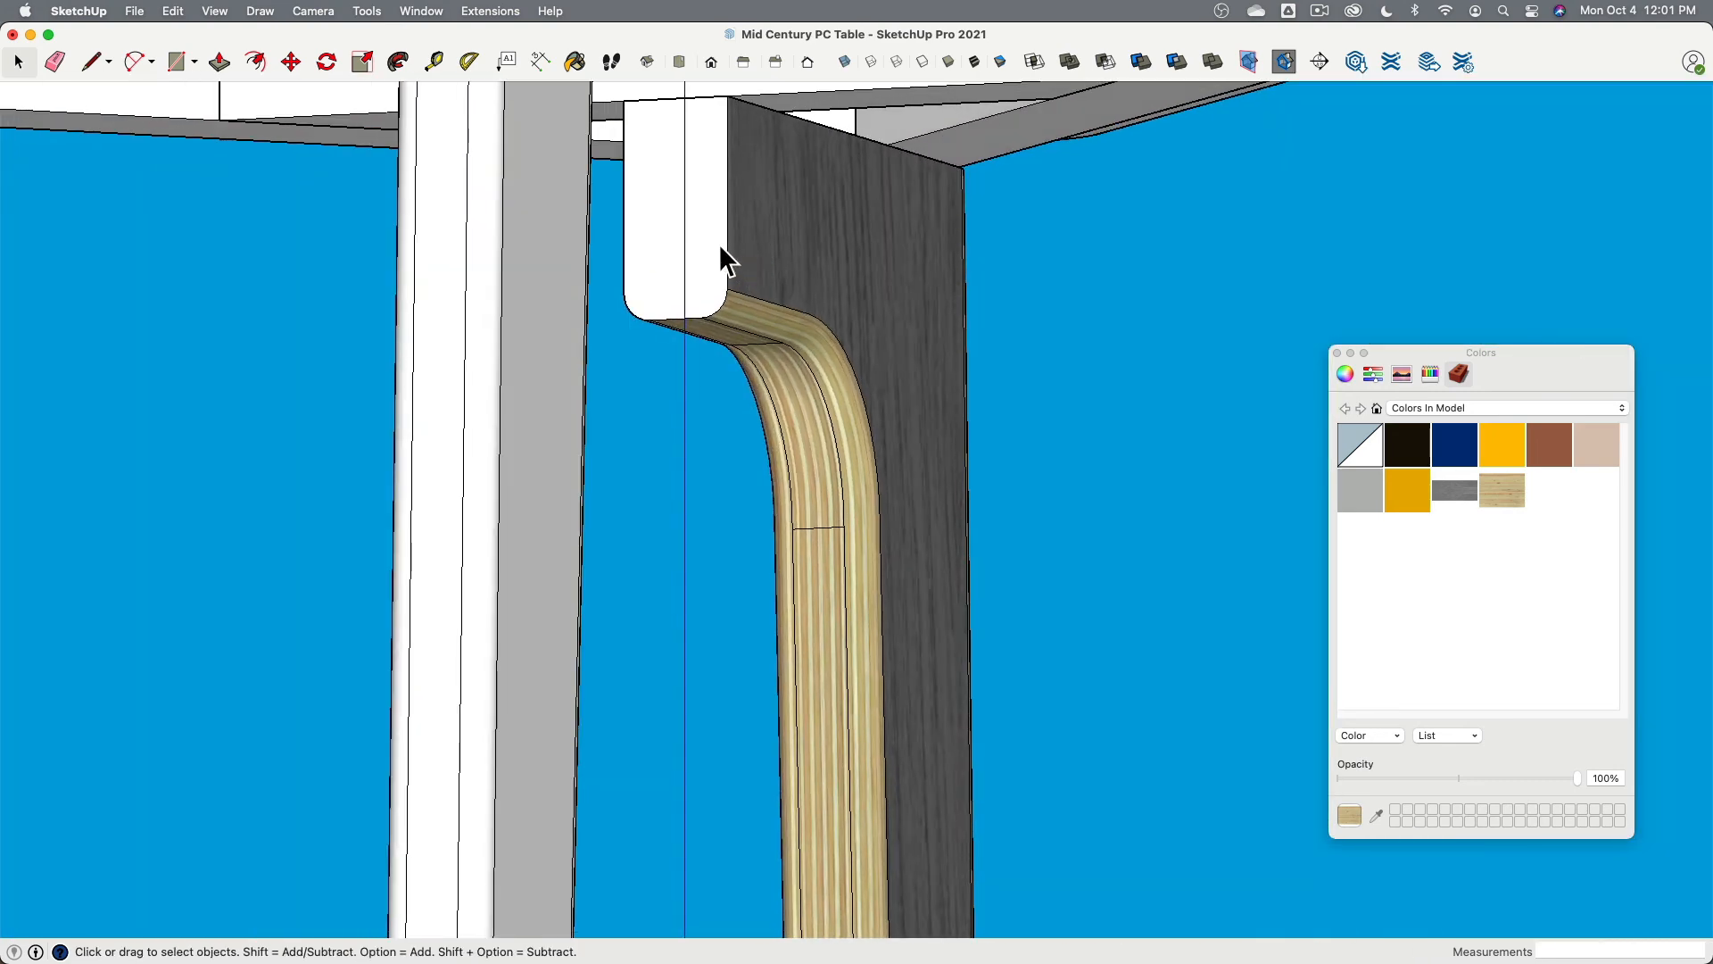
pyautogui.click(716, 250)
pyautogui.doubleClick(710, 250)
pyautogui.click(701, 259)
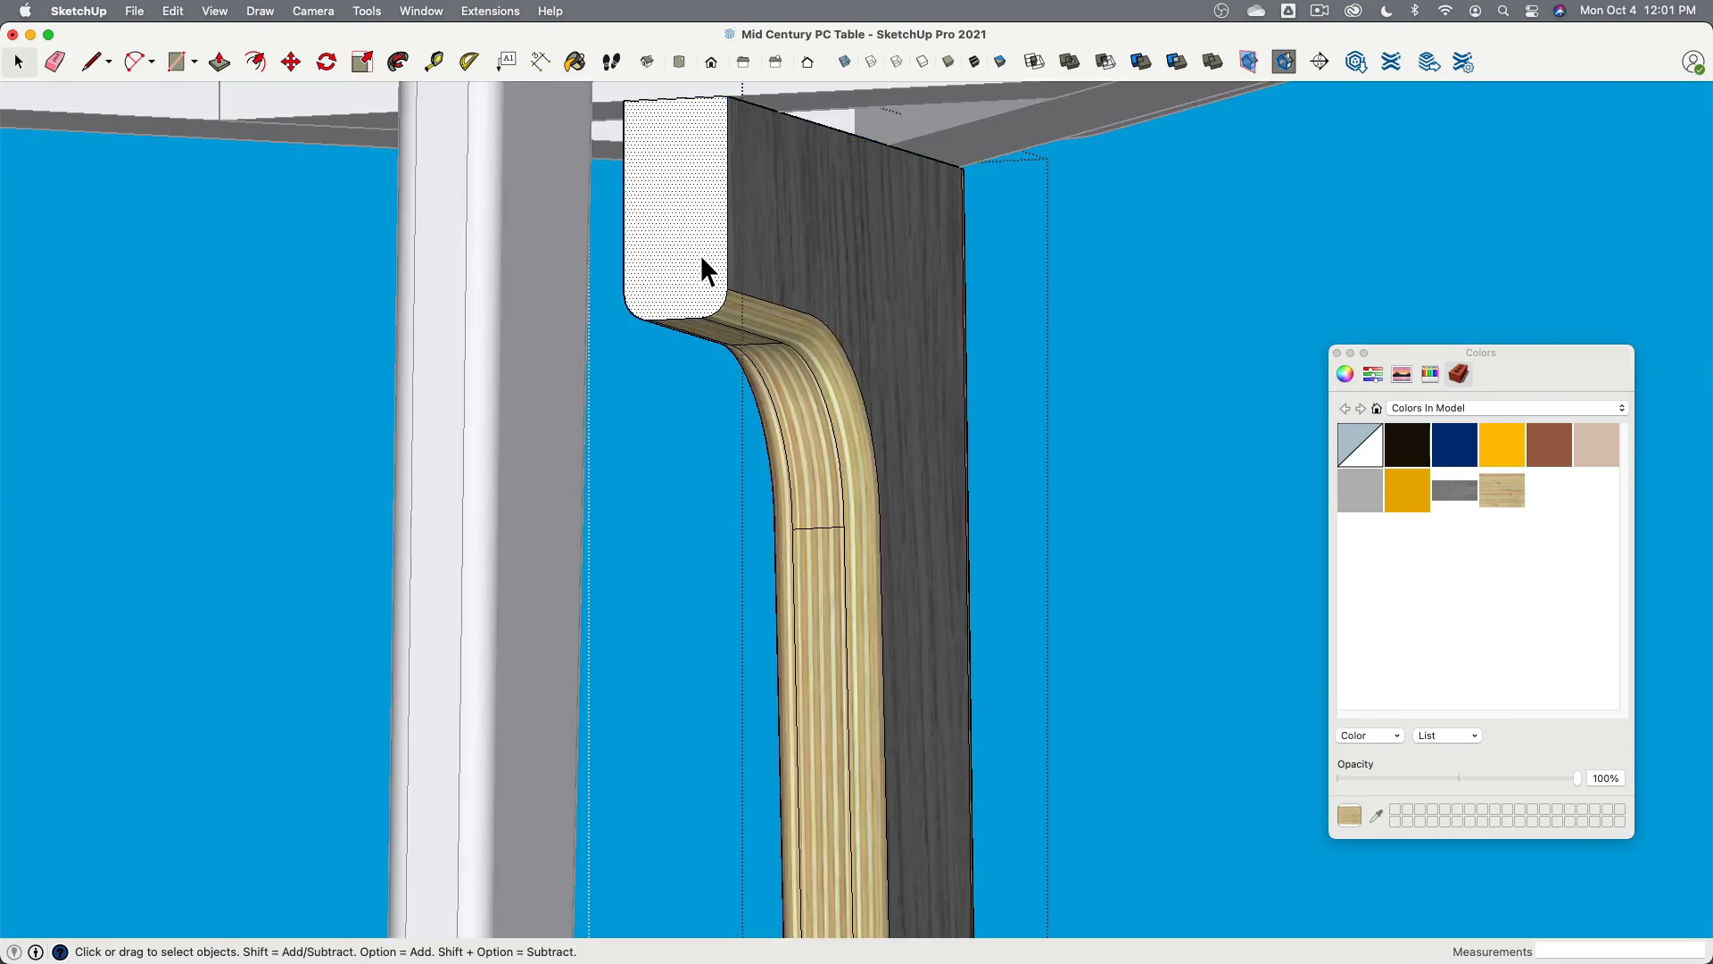
pyautogui.moveTo(687, 239); pyautogui.dragTo(688, 241)
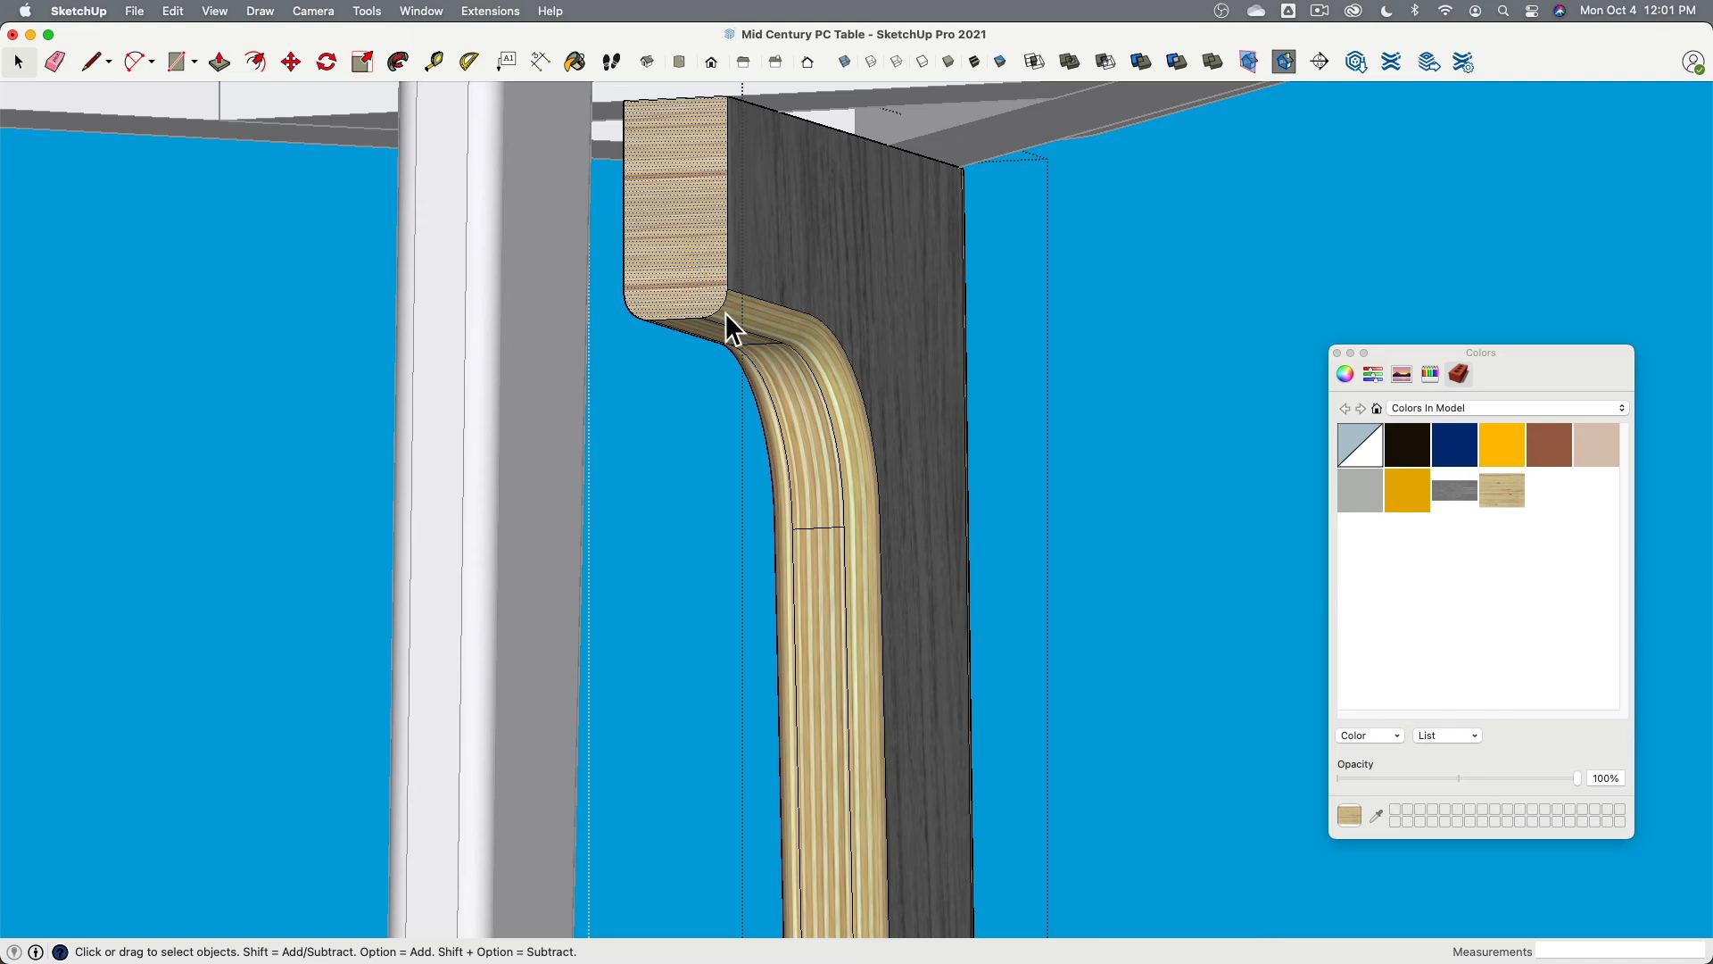
# Step: Try to turn the plywood grain upright on the leg's upper end face with texture positioning
pyautogui.rightClick(694, 239)
pyautogui.moveTo(702, 471)
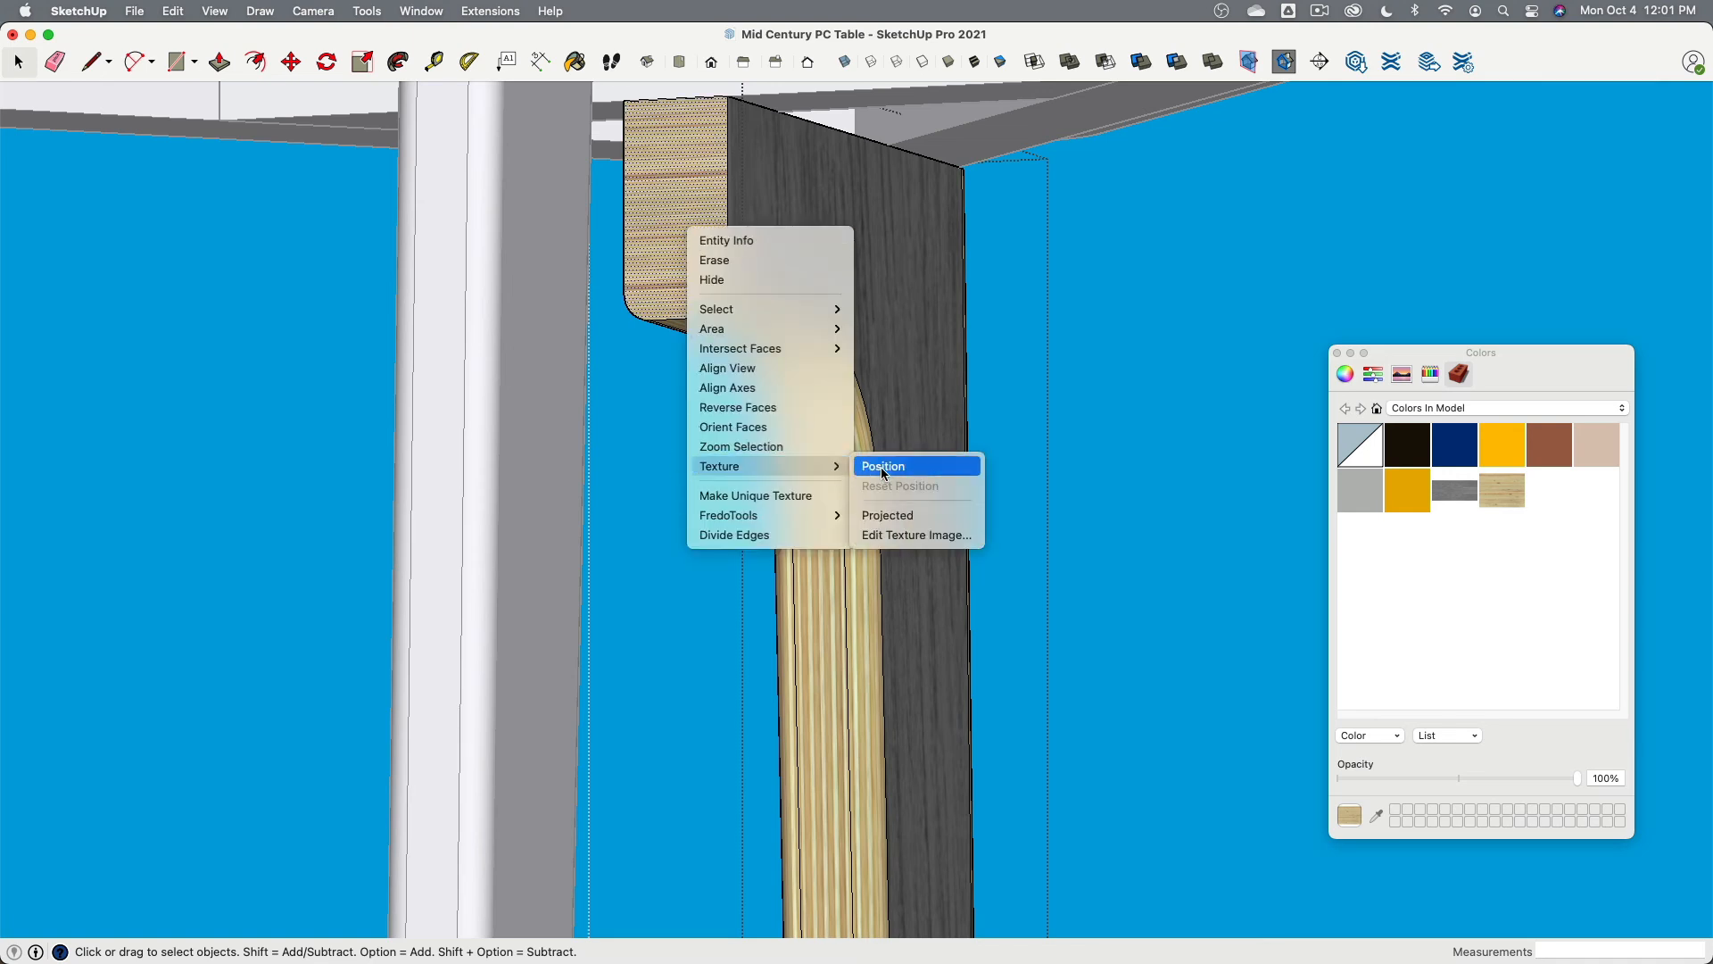
pyautogui.click(901, 466)
pyautogui.scroll(-7, 759, 255)
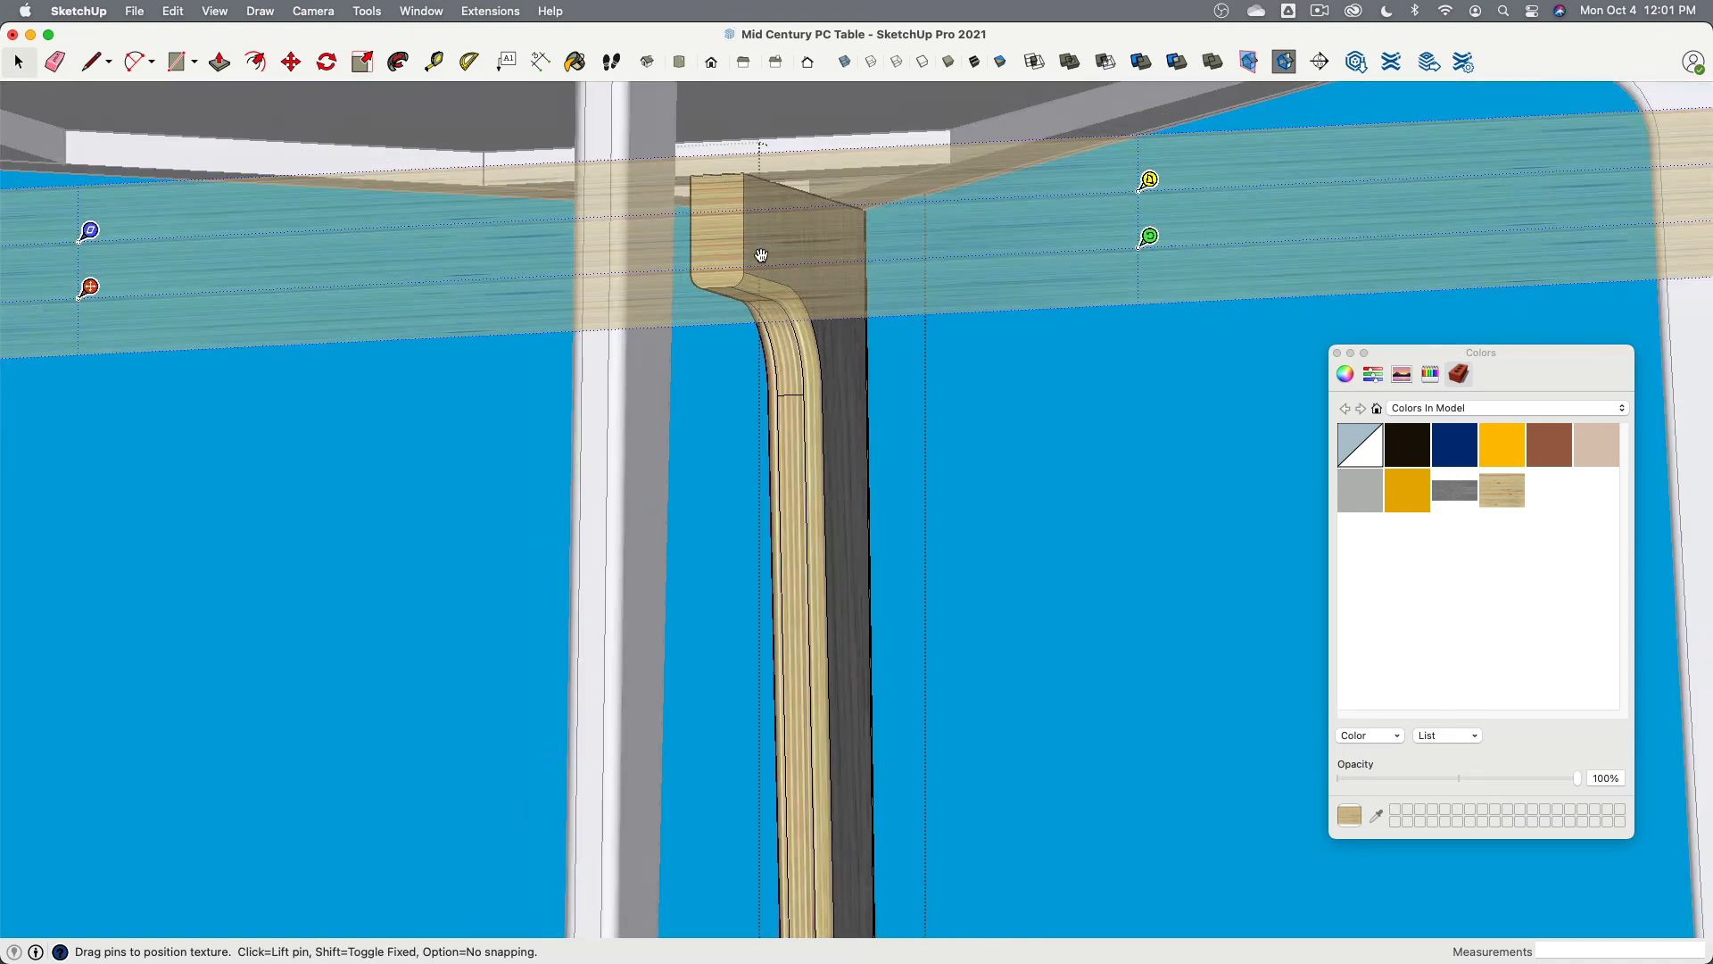
pyautogui.keyDown('shift'); pyautogui.moveTo(692, 256); pyautogui.dragTo(995, 447, button='middle'); pyautogui.keyUp('shift')
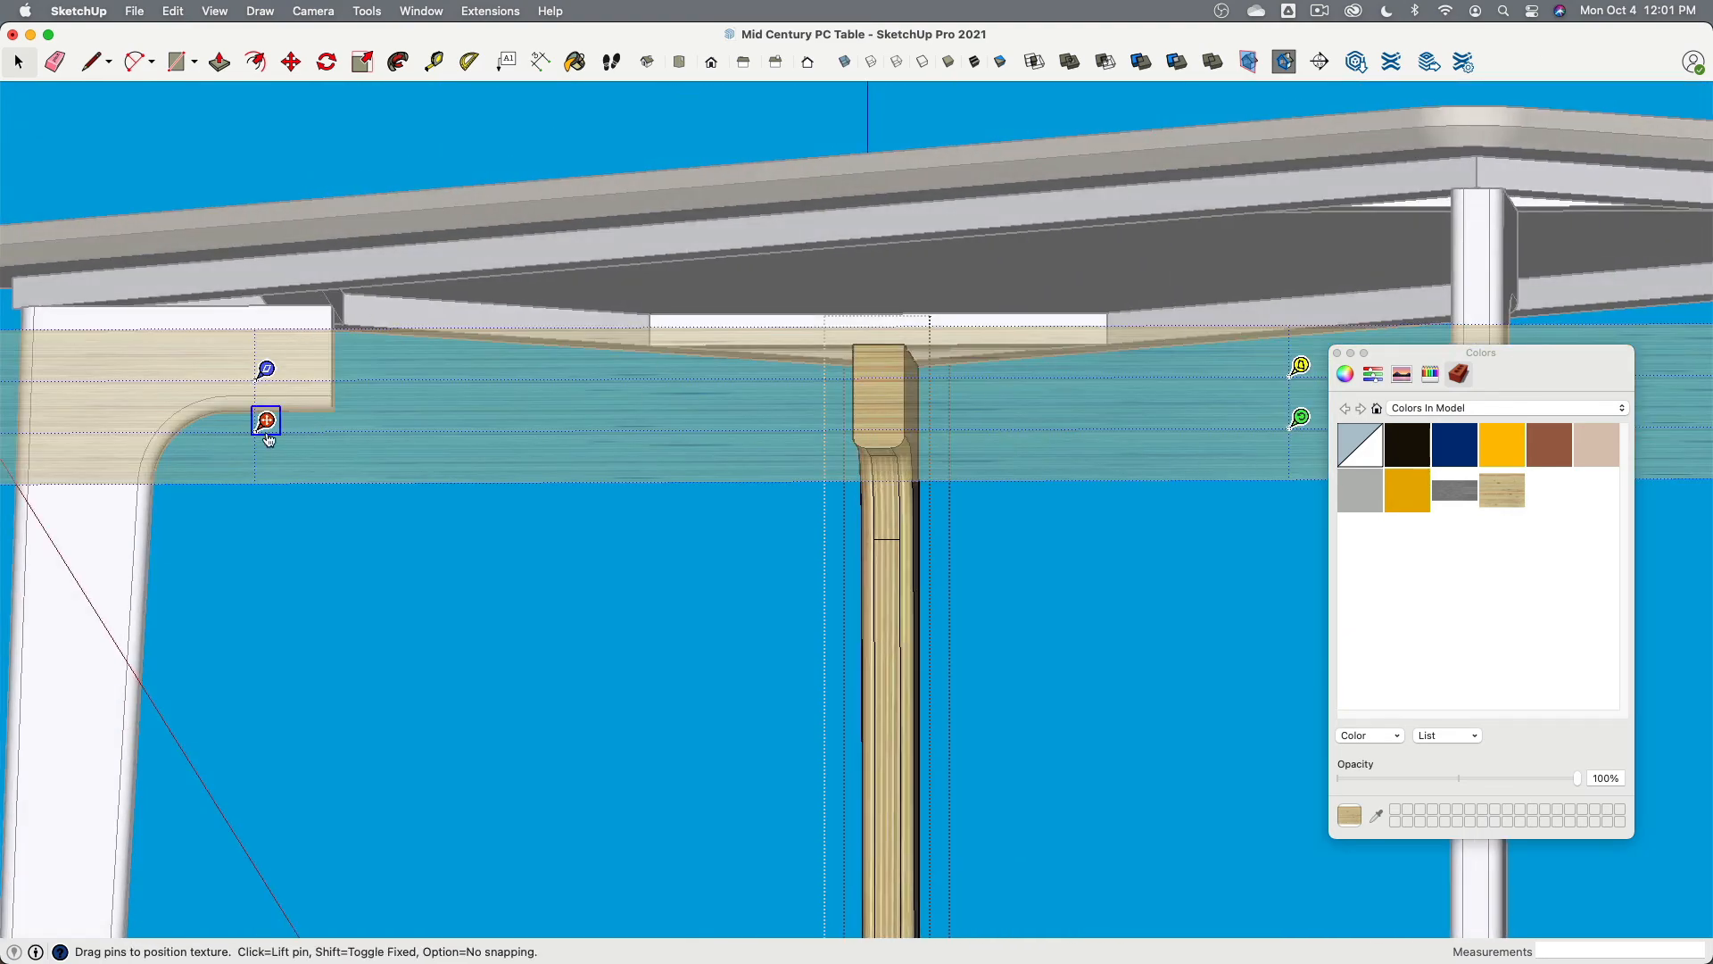
pyautogui.moveTo(1299, 428); pyautogui.dragTo(354, 134)
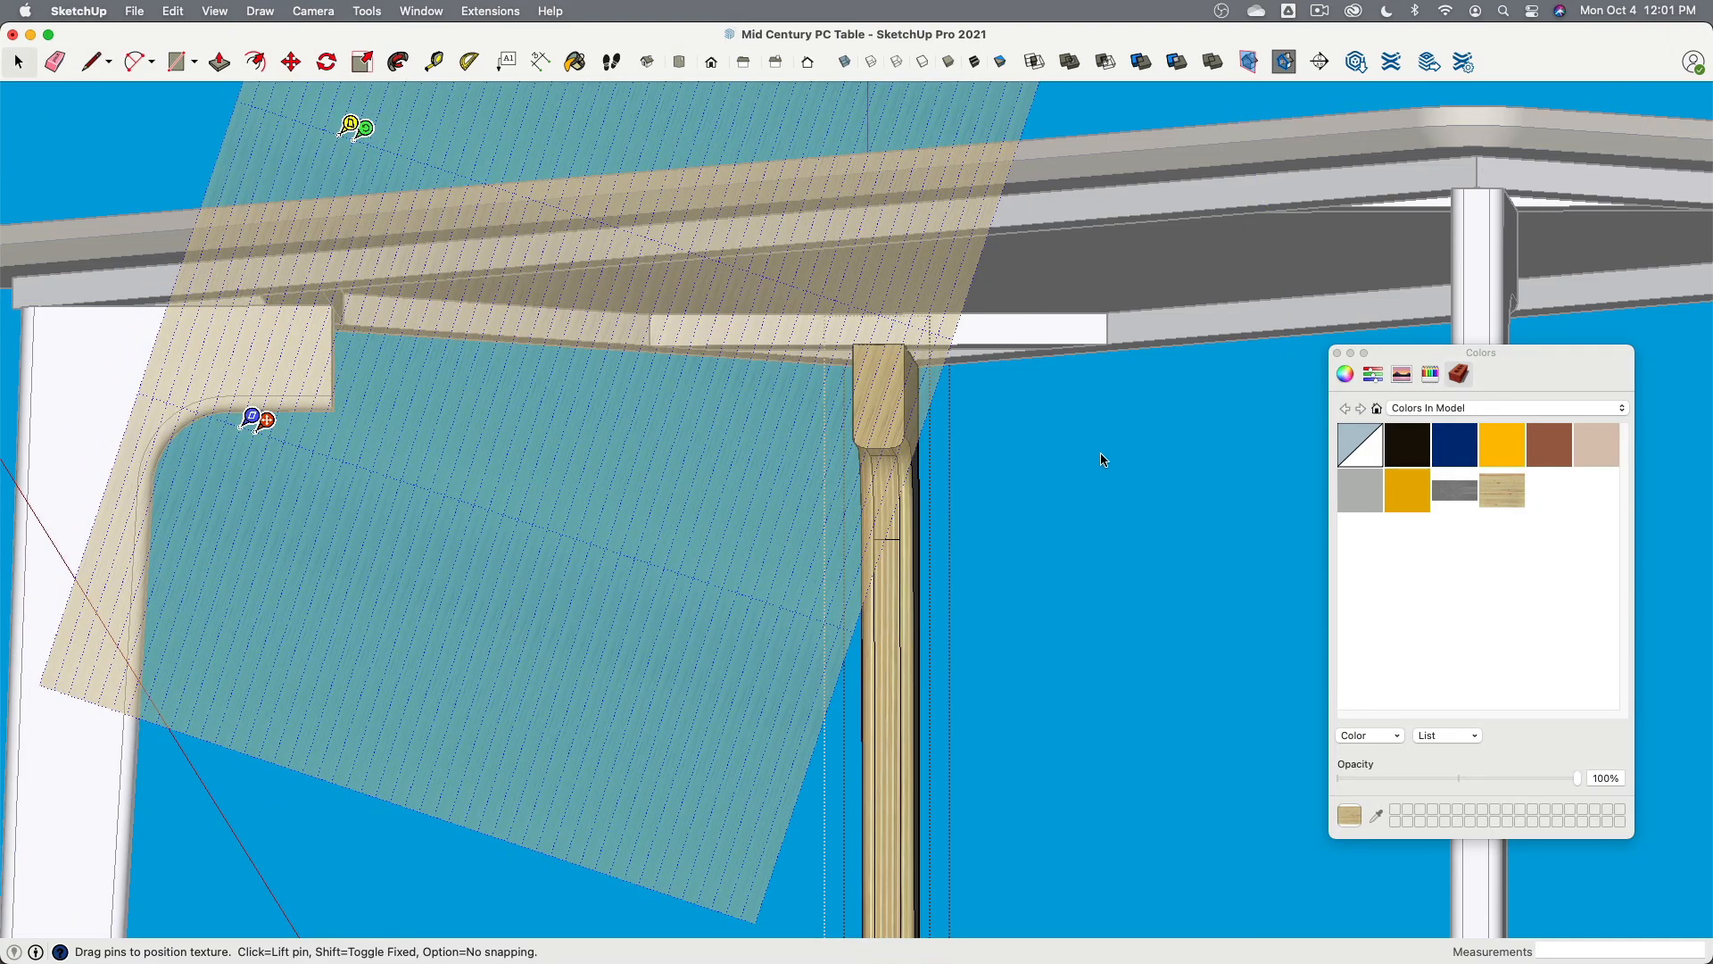
pyautogui.click(1110, 486)
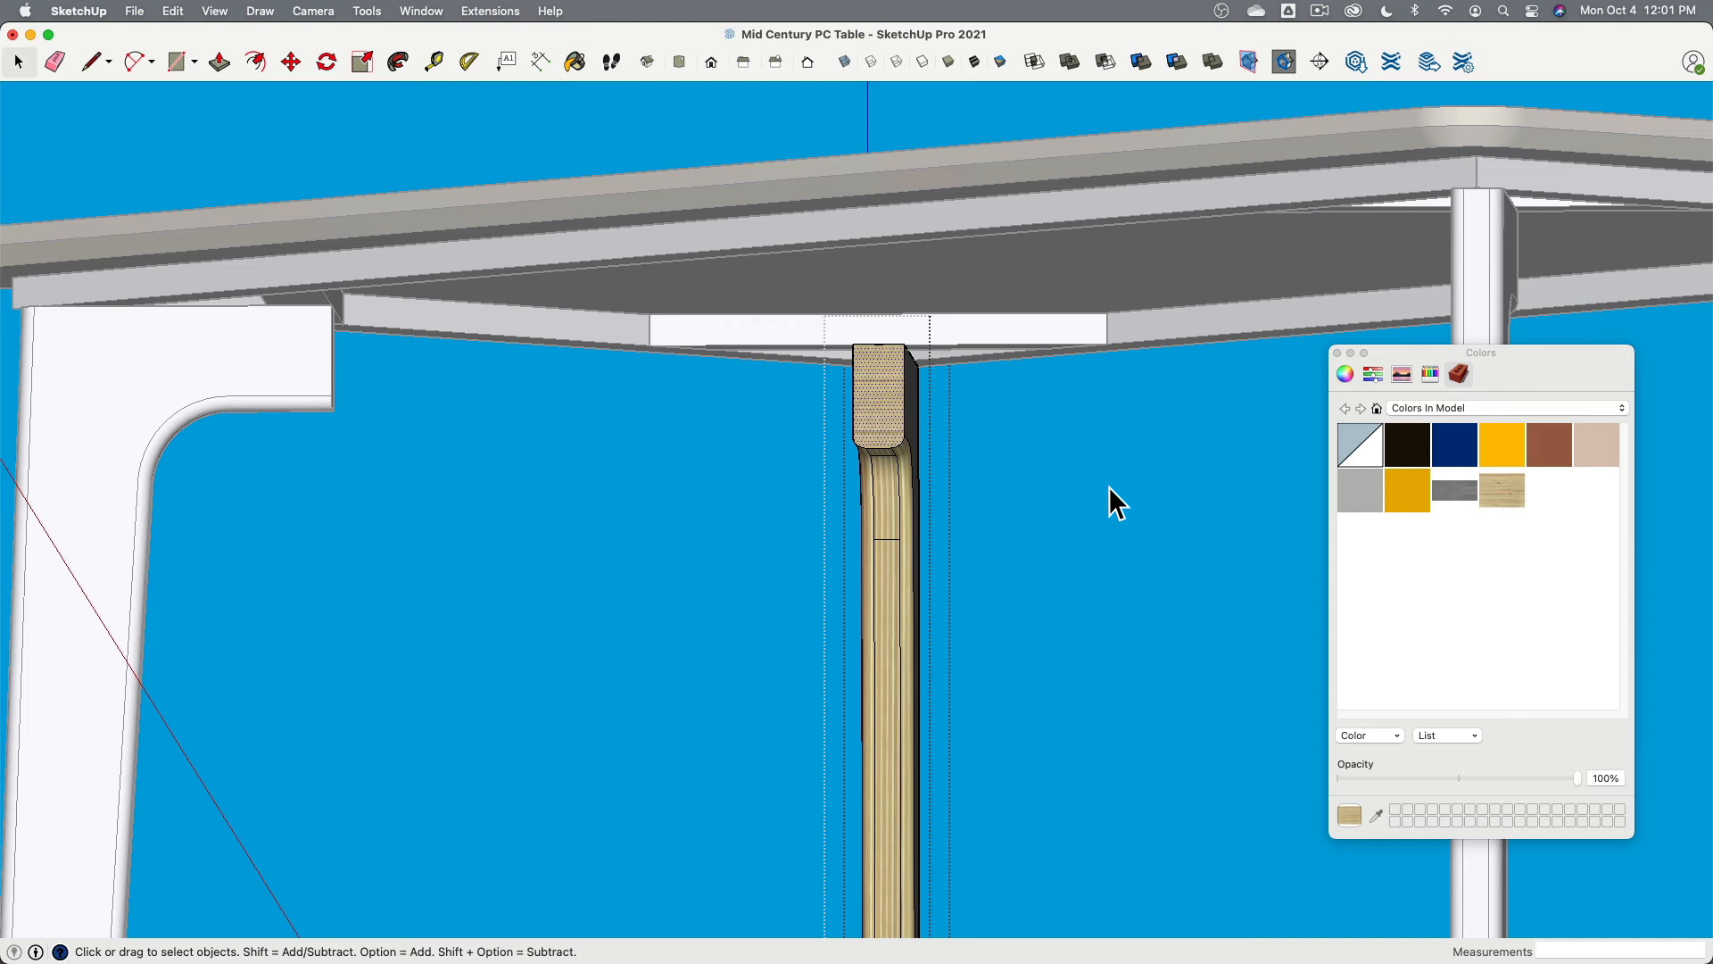
# Step: Try to rotate the plywood texture on the upper end face with ThruPaint's quad UV mode, and exit ThruPaint
pyautogui.click(367, 12)
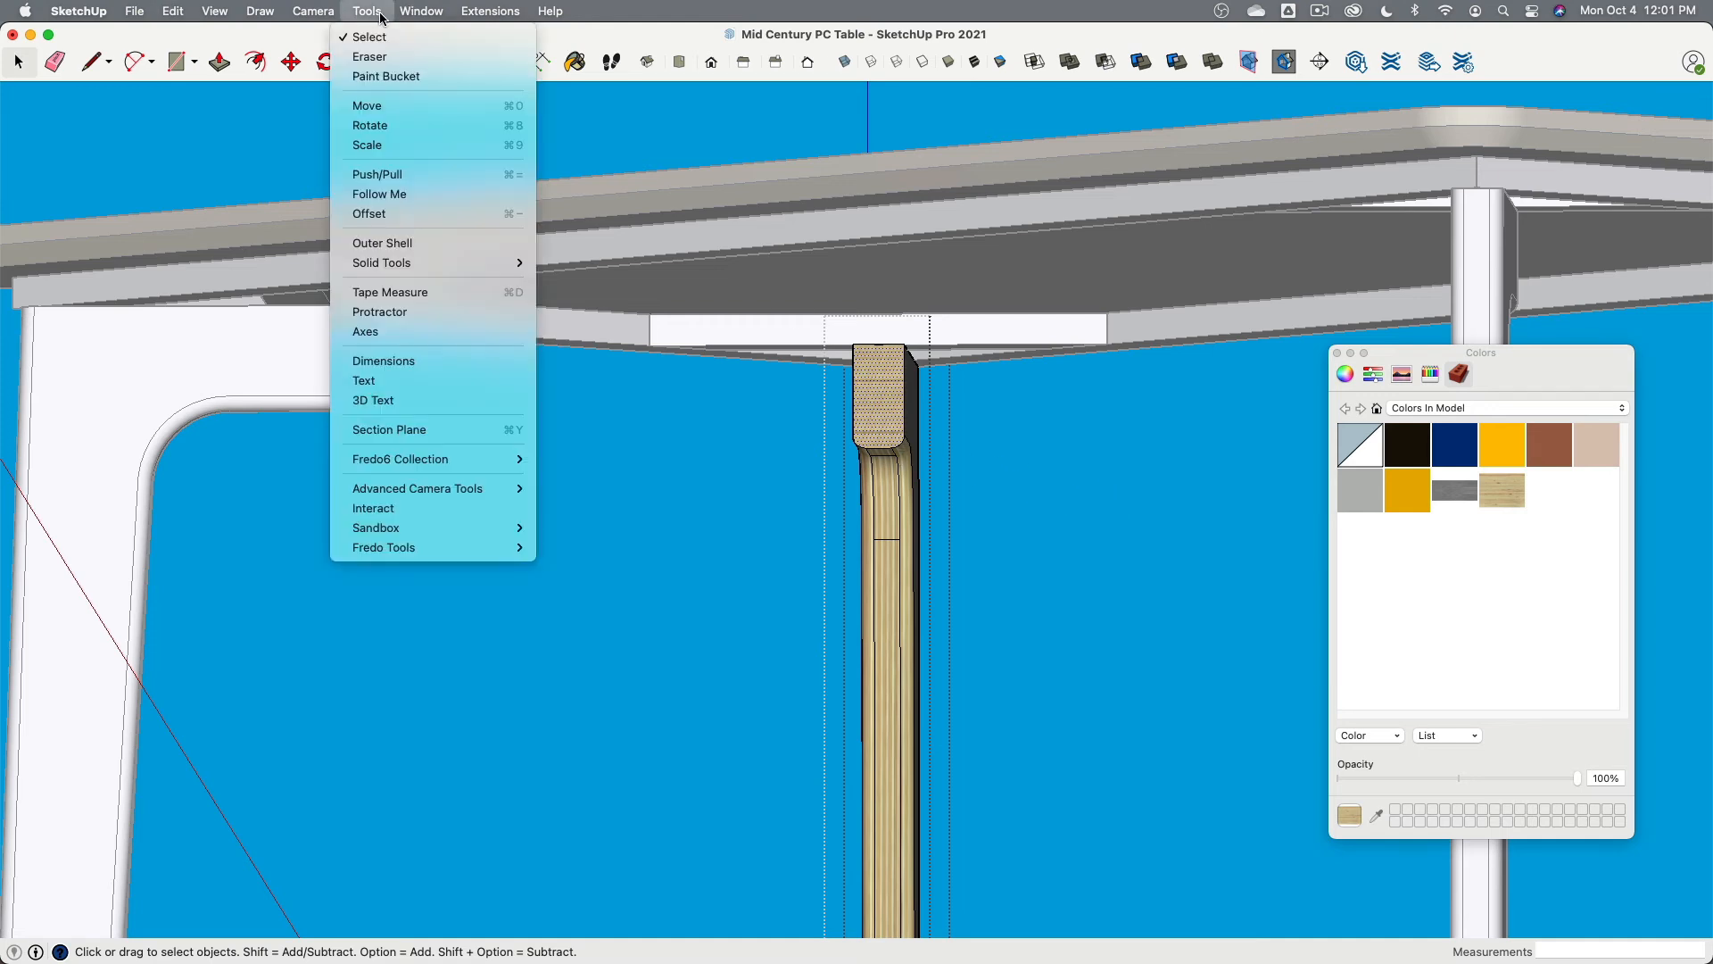
pyautogui.moveTo(384, 547)
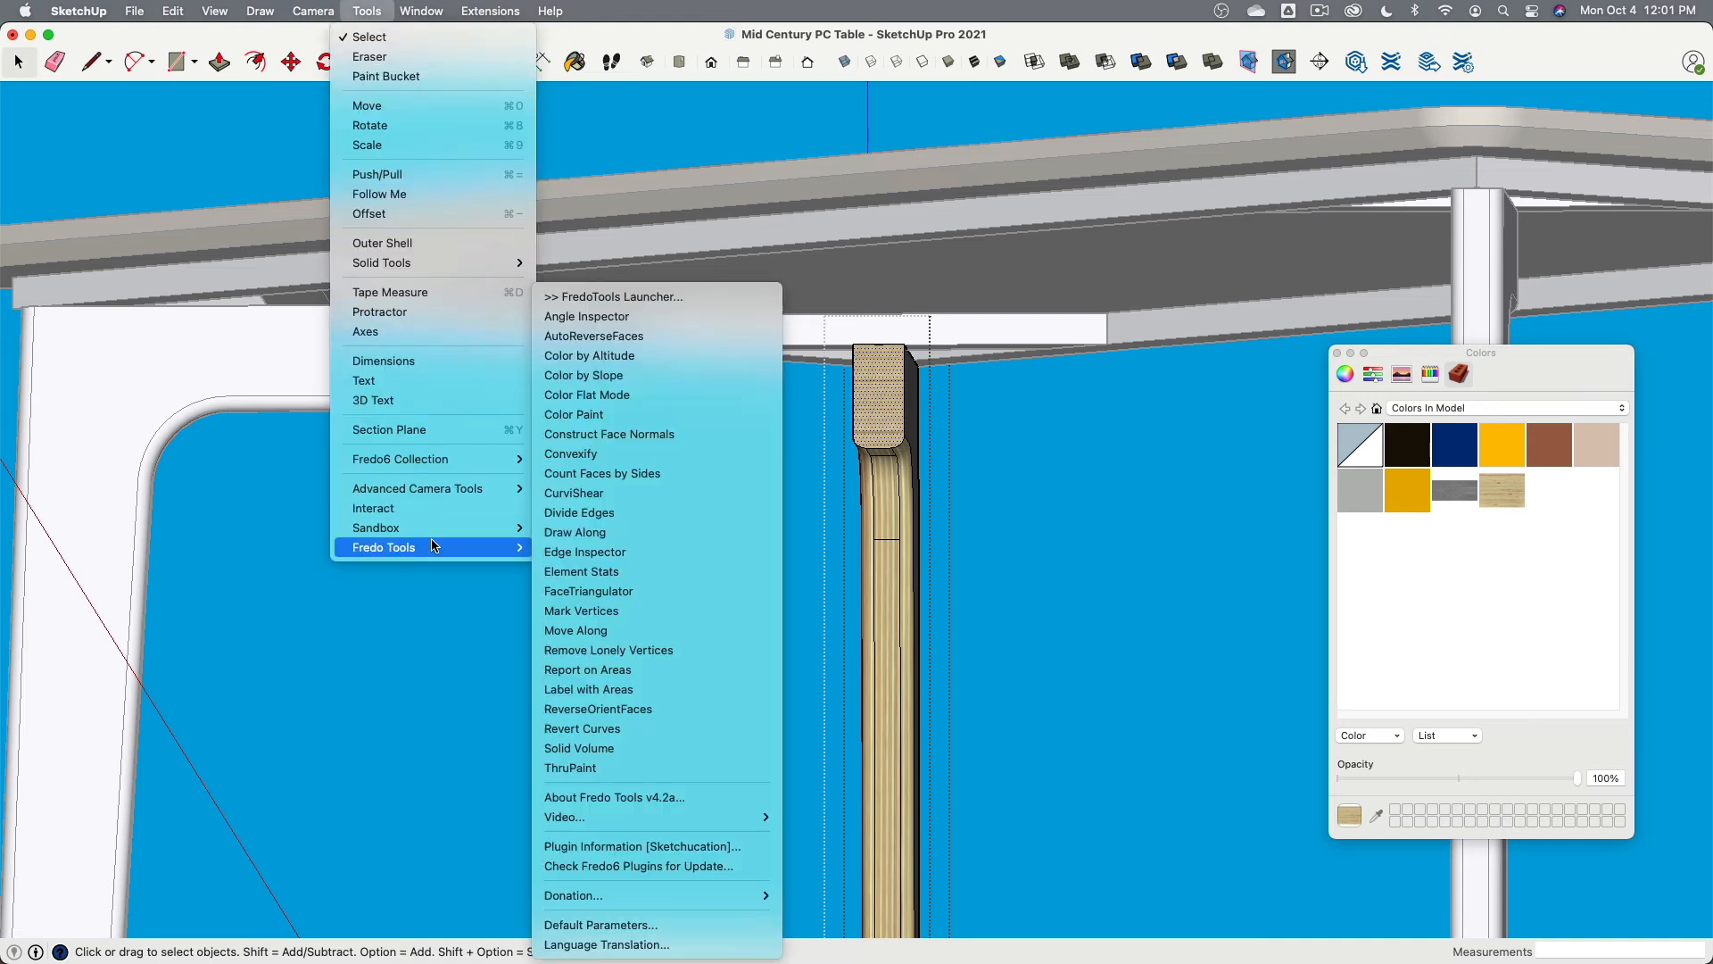
pyautogui.click(635, 768)
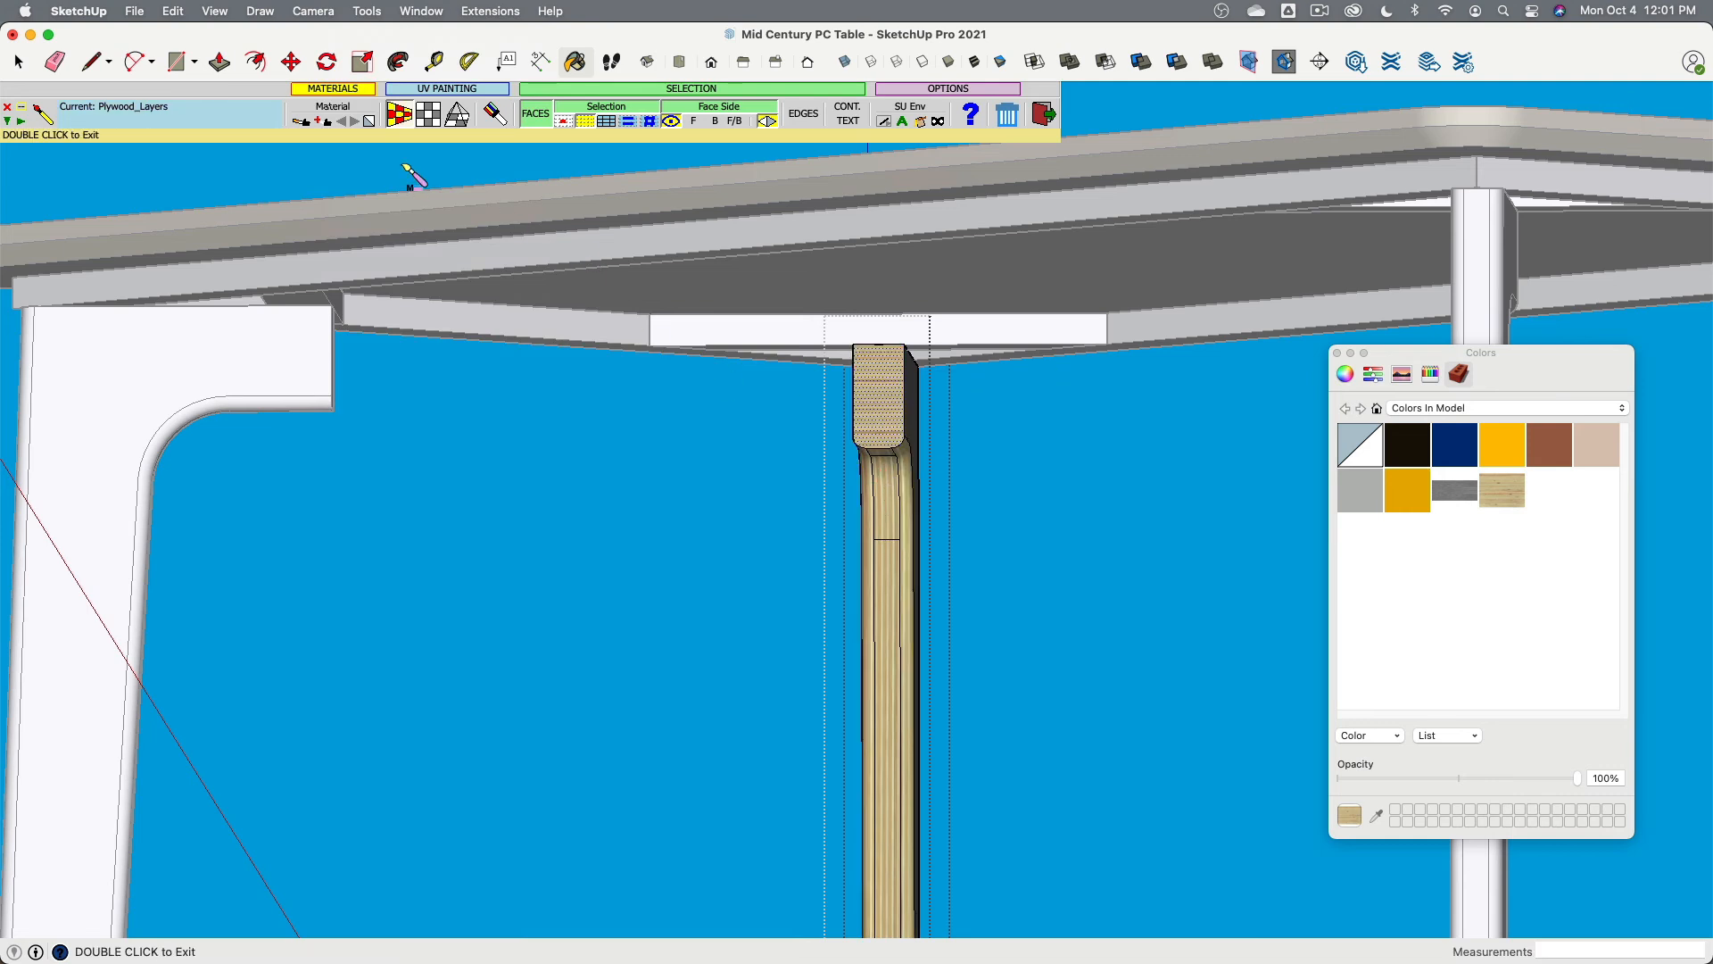
pyautogui.click(429, 121)
pyautogui.click(879, 408)
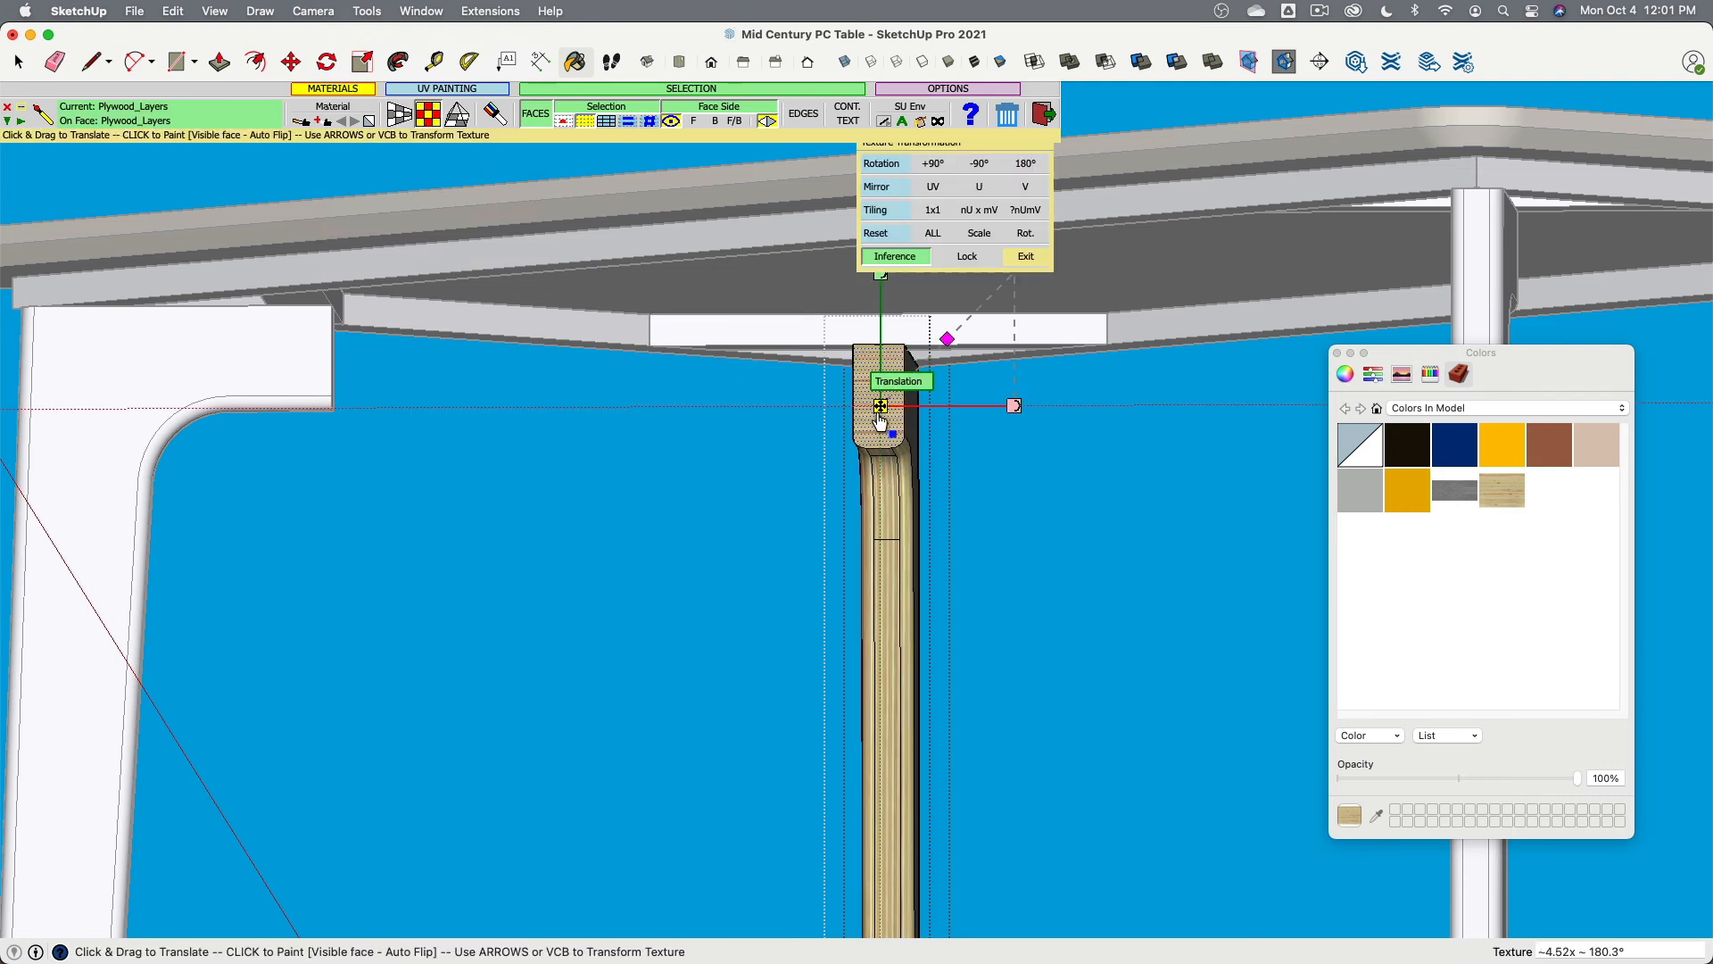
pyautogui.scroll(3, 882, 408)
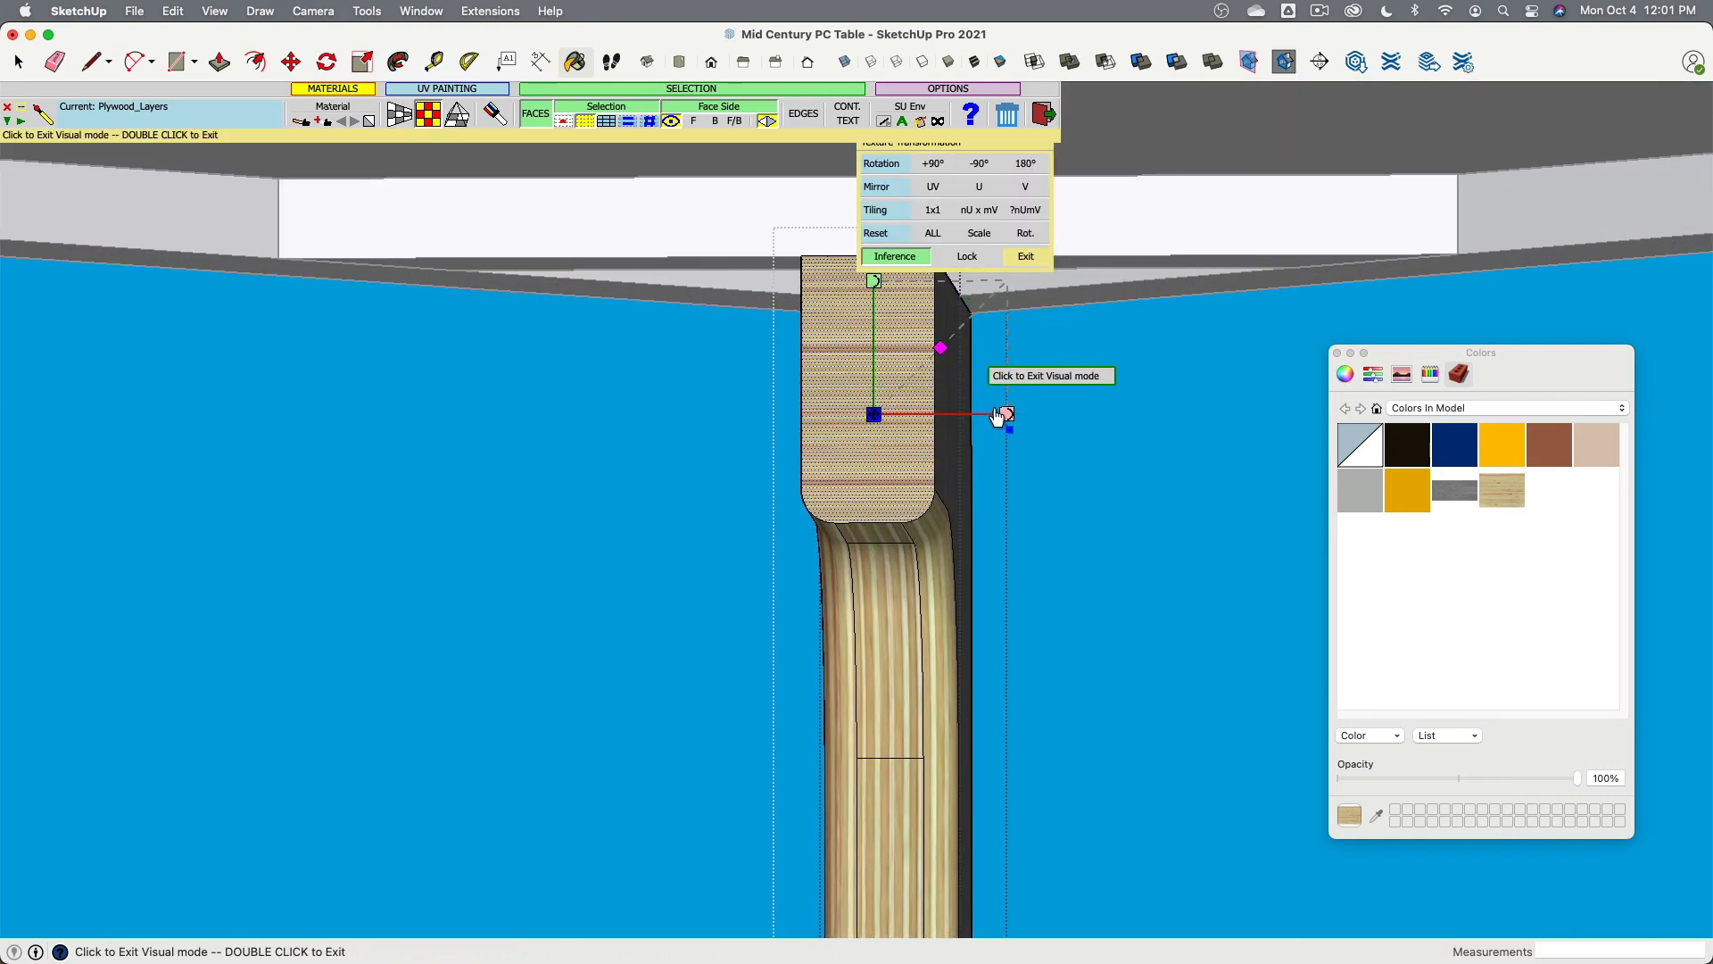
pyautogui.moveTo(1006, 414); pyautogui.dragTo(886, 270)
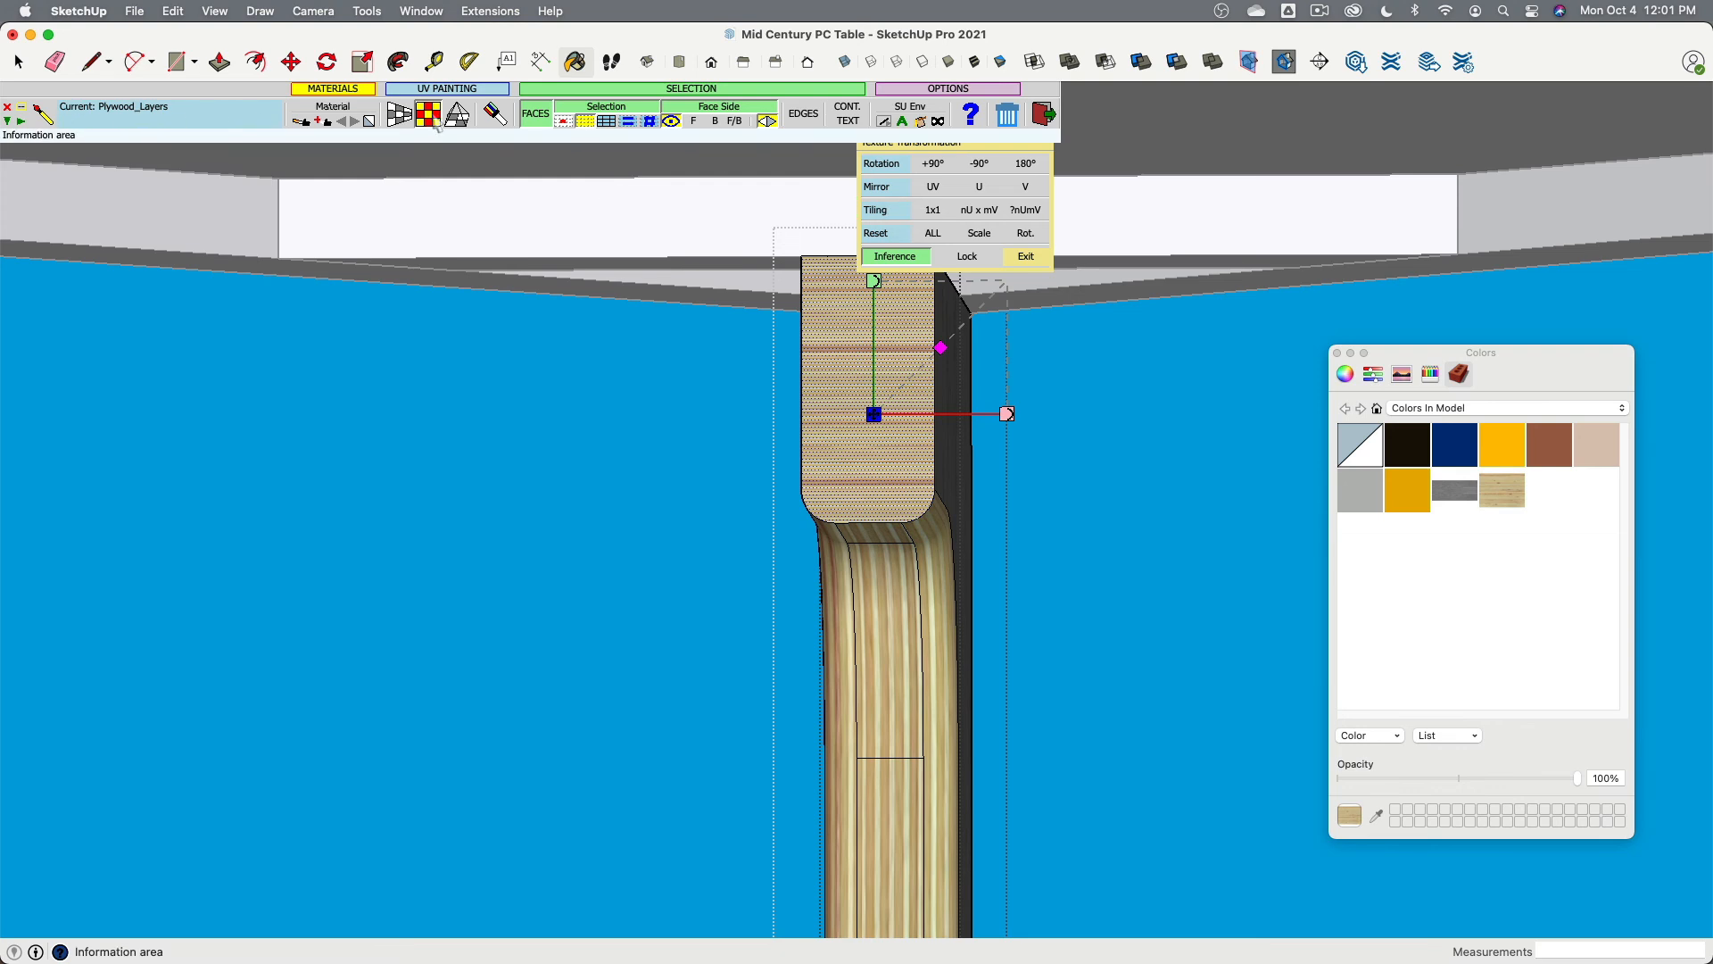
pyautogui.click(1043, 114)
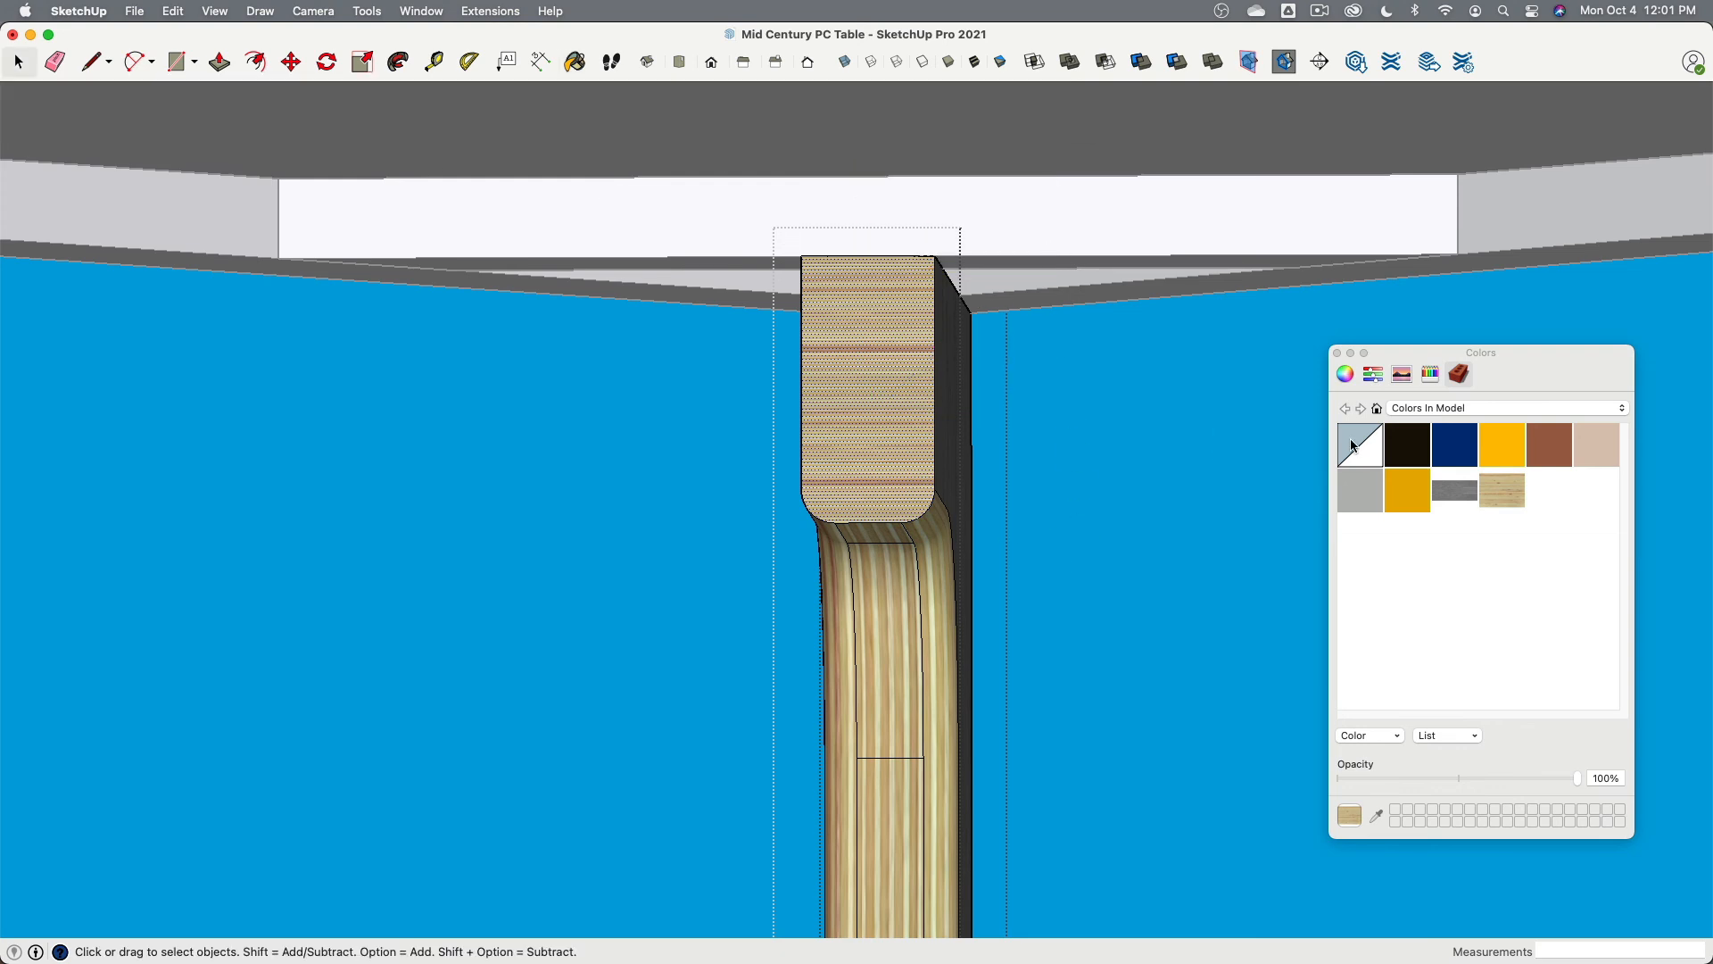
# Step: Reset the end face to the default material, then sample Plywood_Layers from the leg's inner edge with ThruPaint and paint the face with it
pyautogui.moveTo(849, 395); pyautogui.dragTo(862, 413)
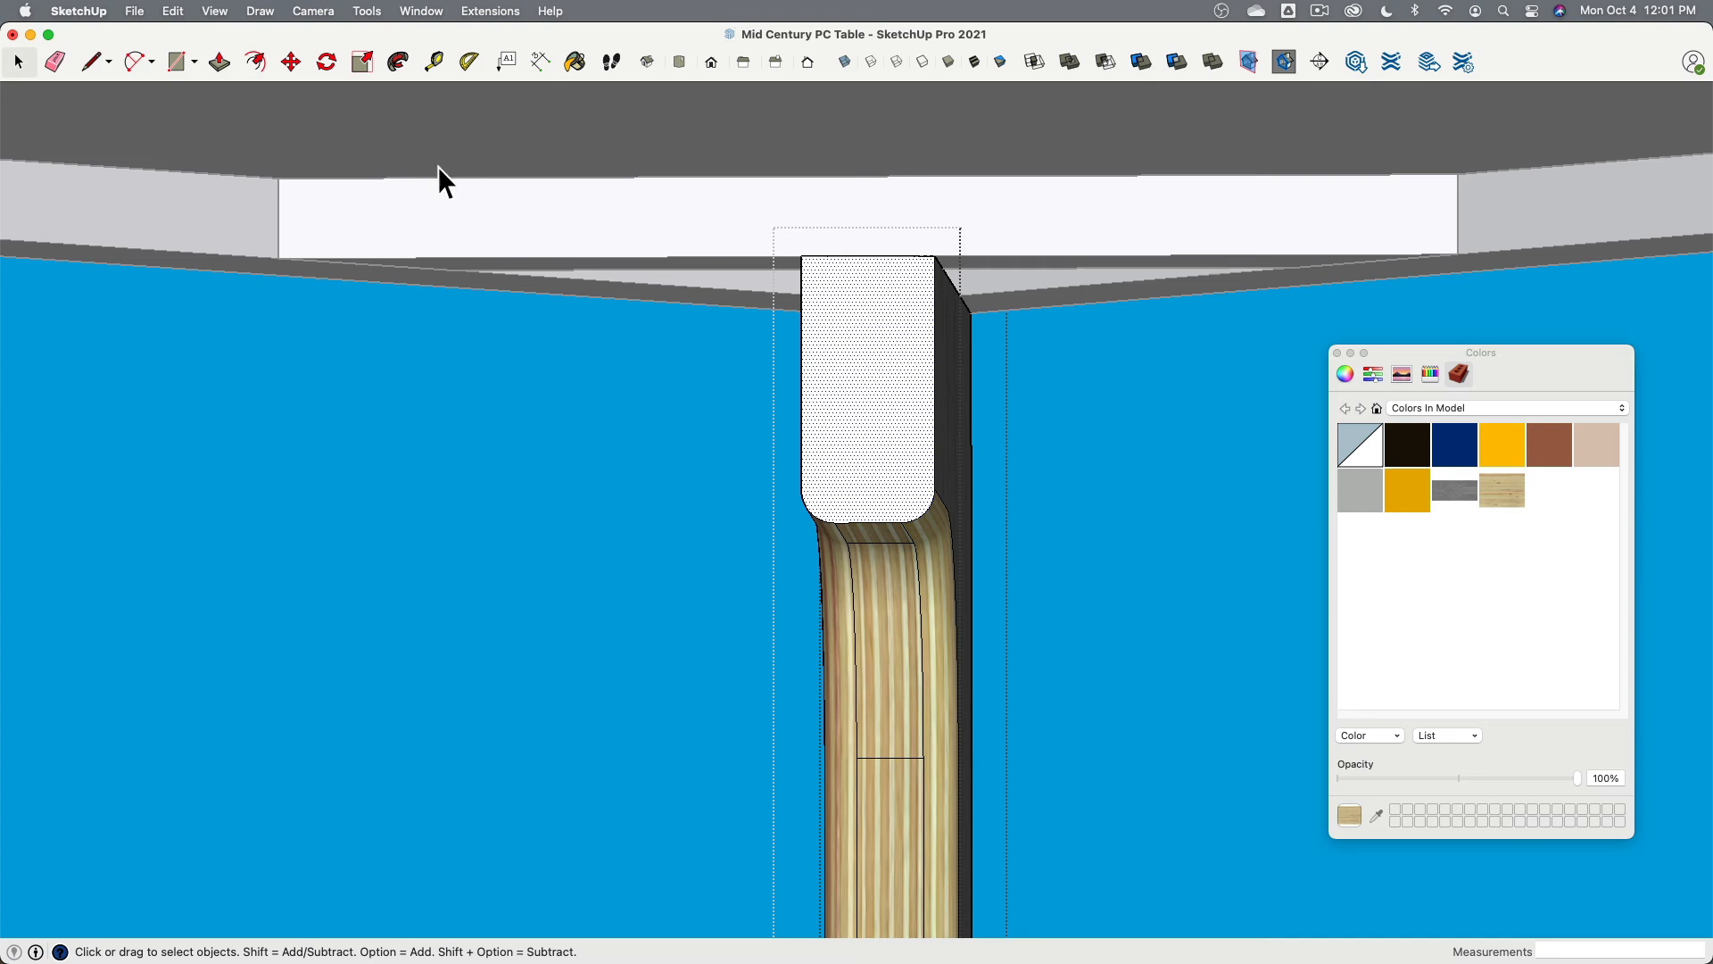
pyautogui.click(367, 10)
pyautogui.moveTo(414, 548)
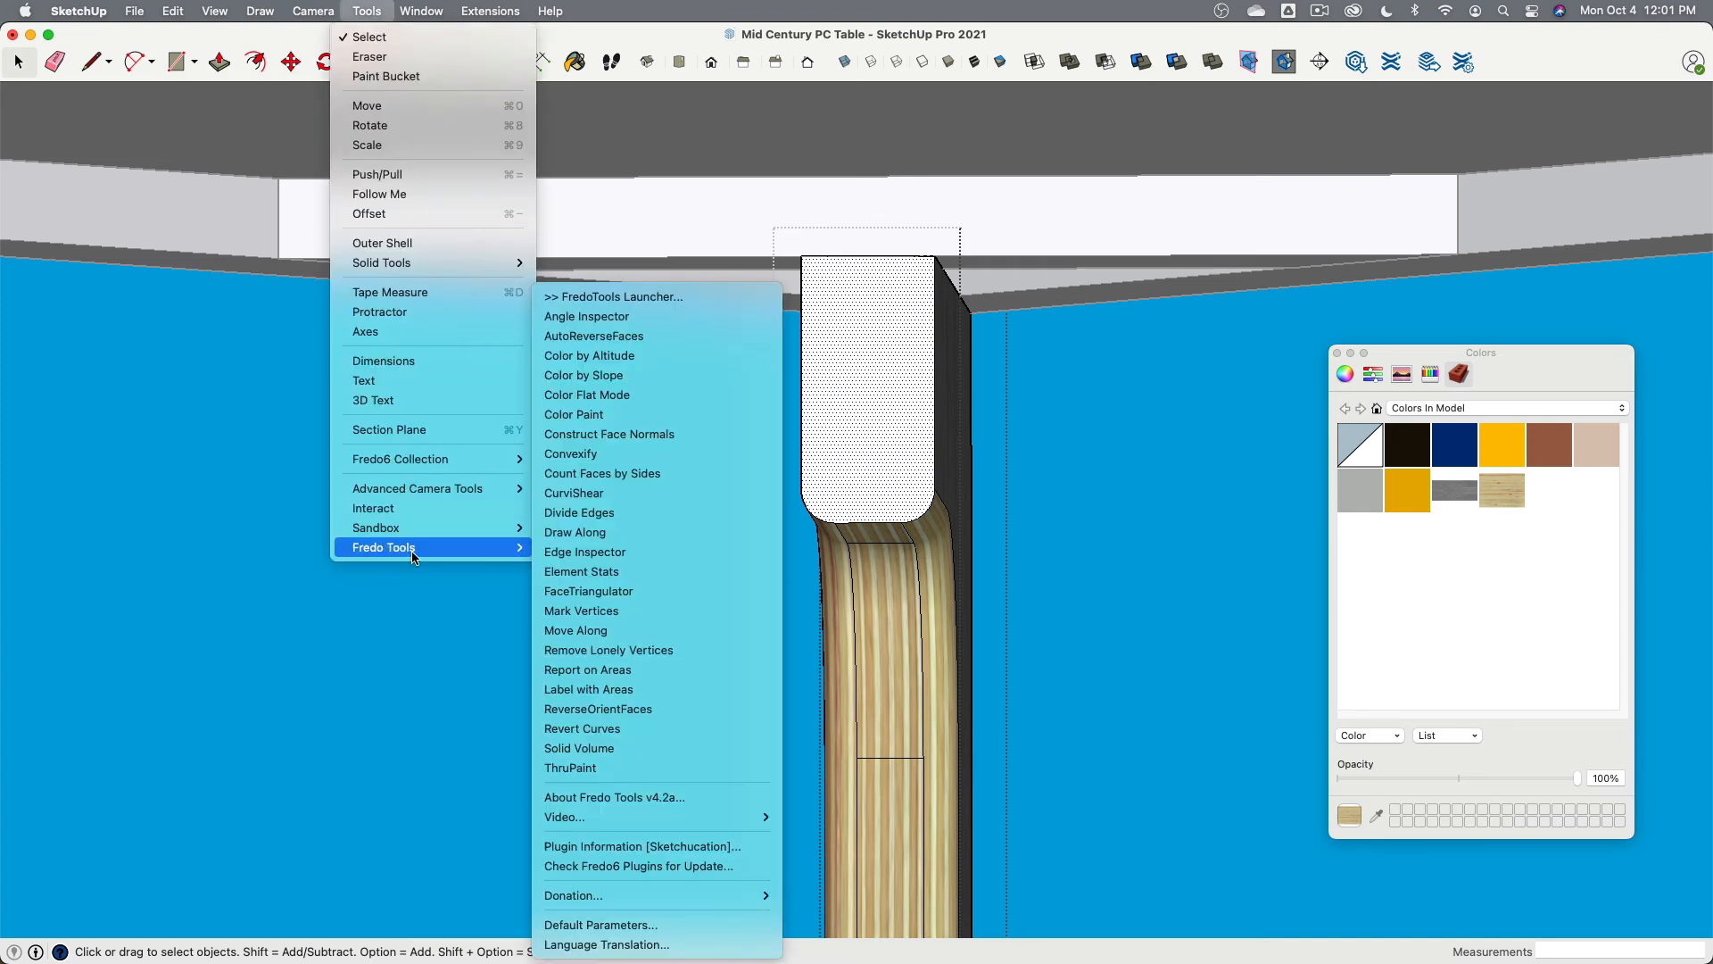
pyautogui.click(715, 768)
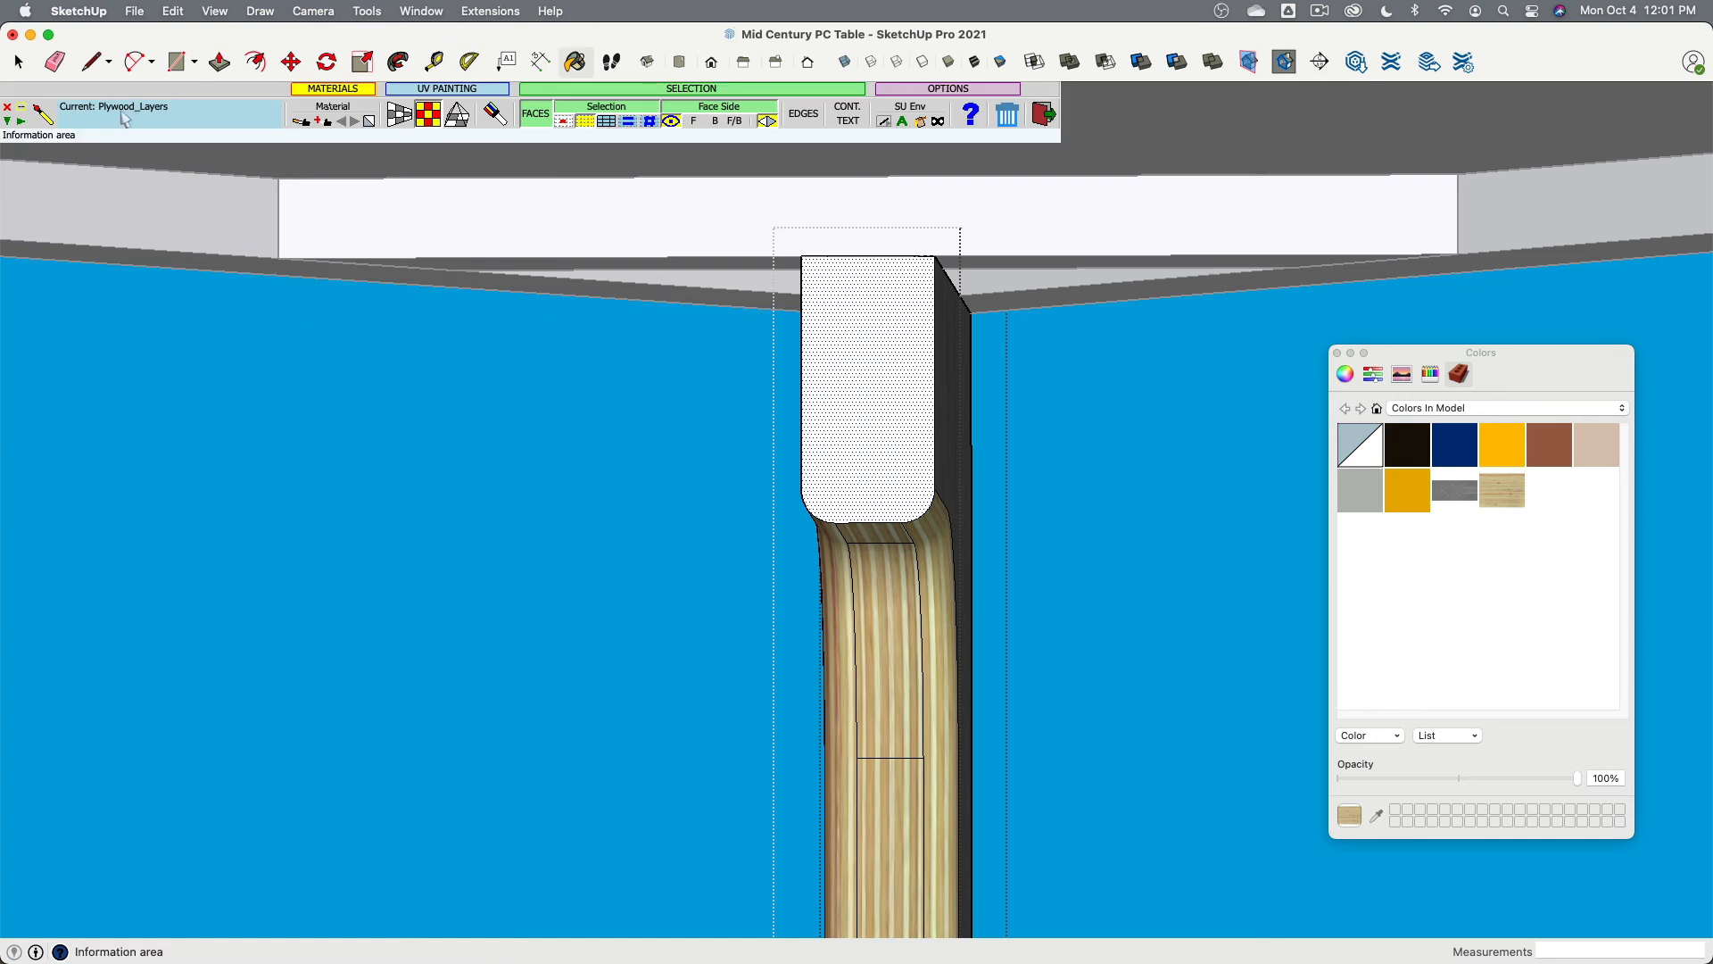
pyautogui.click(302, 123)
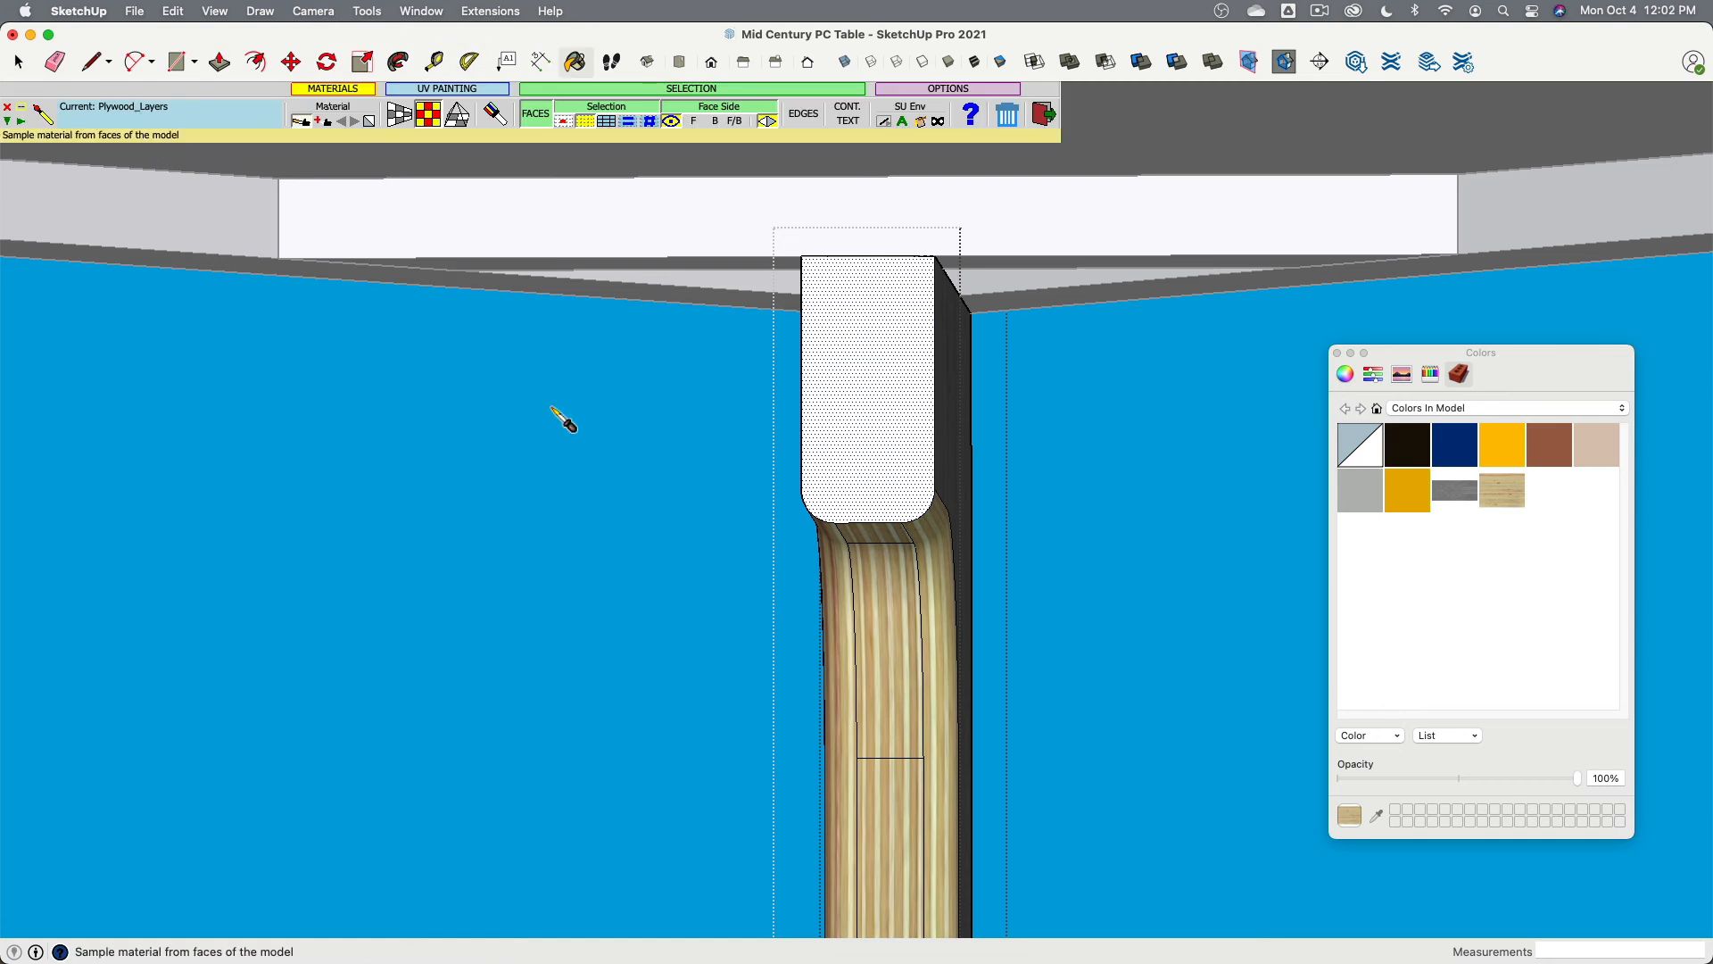
pyautogui.click(881, 614)
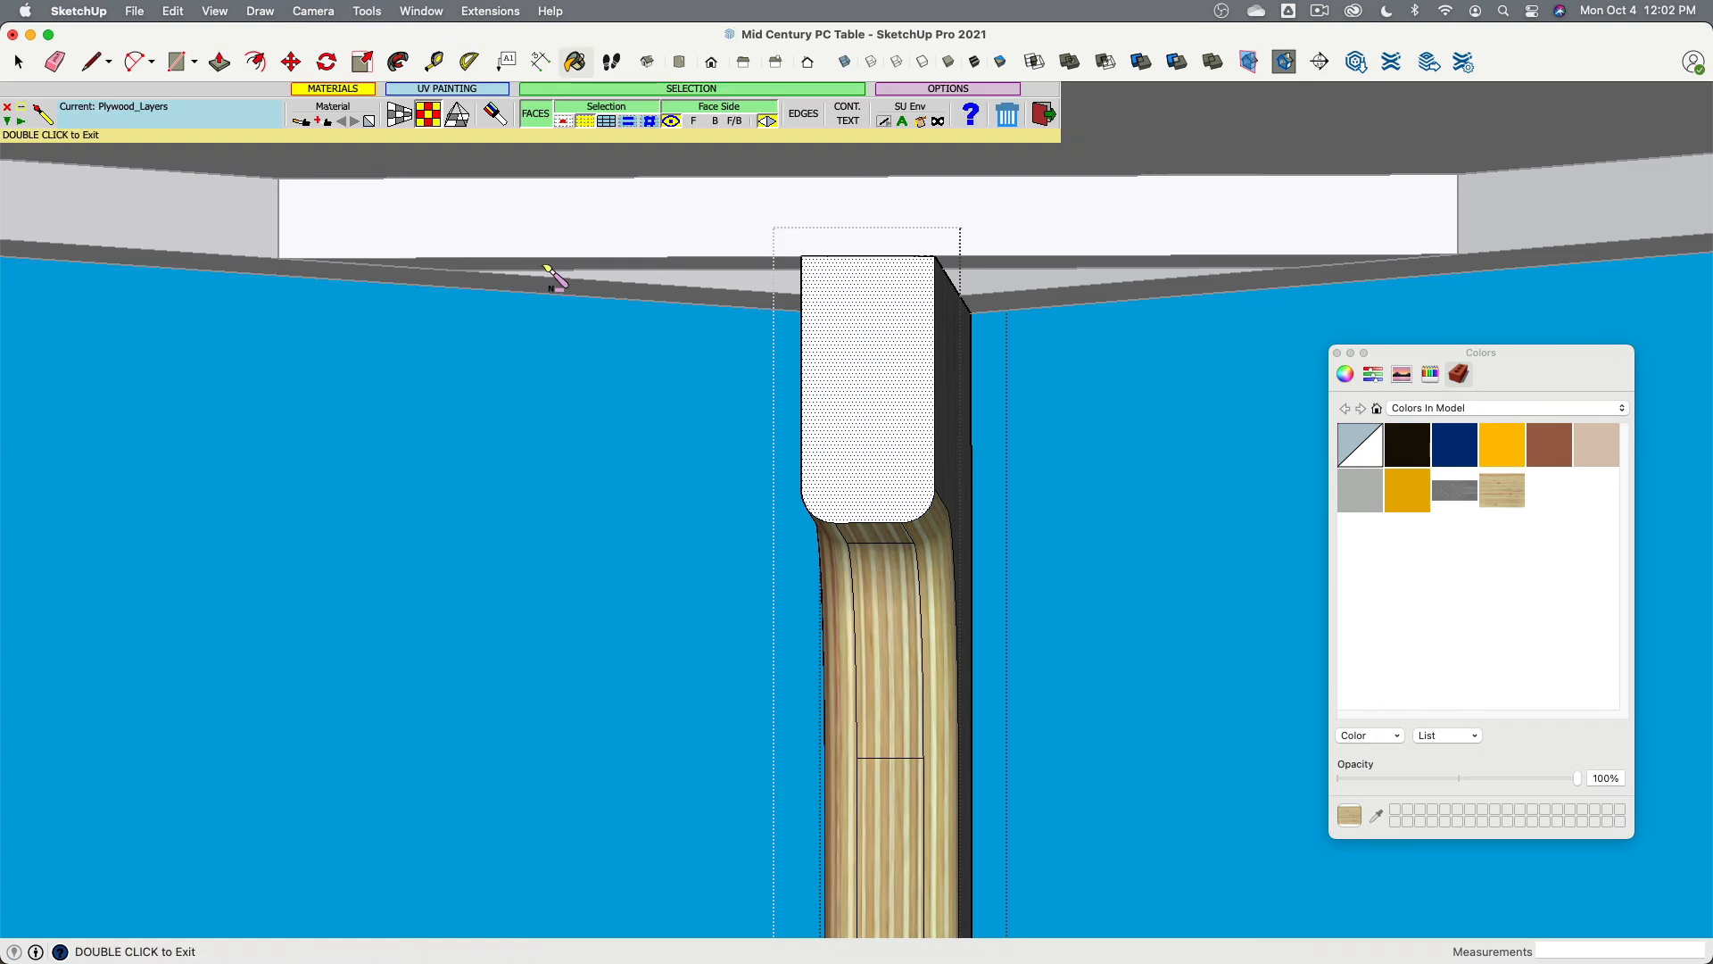
pyautogui.click(879, 426)
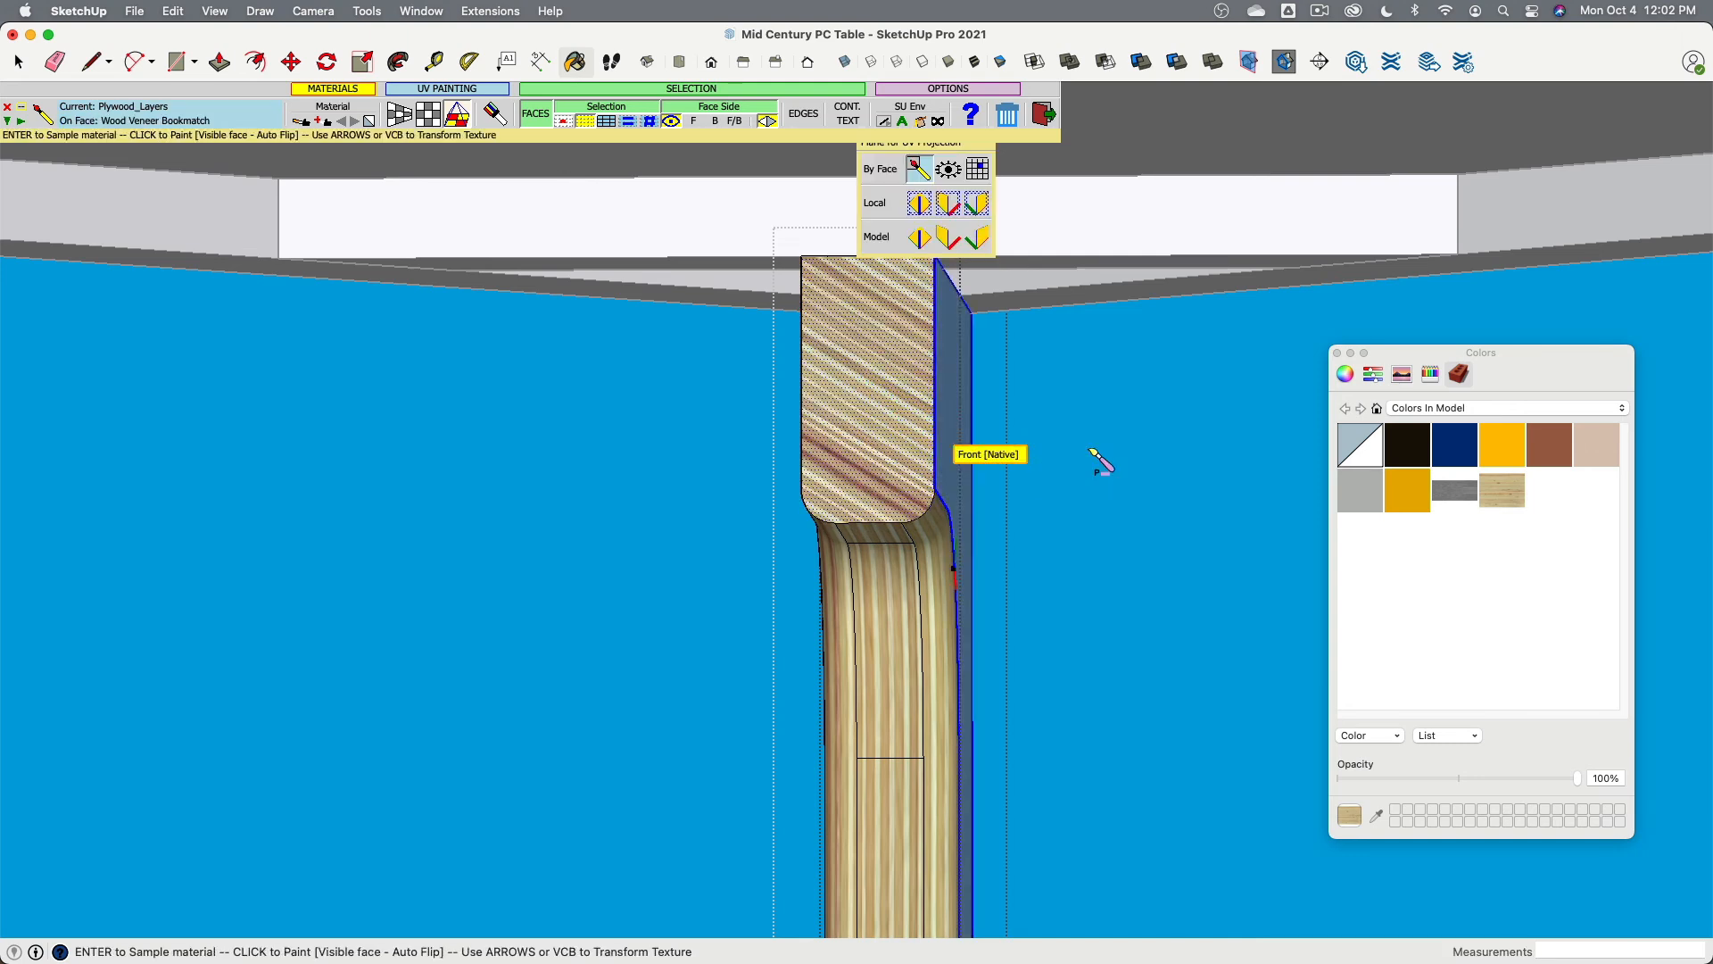
# Step: Rotate the end face's plywood texture so its layers run vertically, in line with the leg's inner edge
pyautogui.click(867, 416)
pyautogui.moveTo(982, 486)
pyautogui.mouseDown()
pyautogui.moveTo(991, 469)
pyautogui.moveTo(959, 522)
pyautogui.moveTo(870, 562)
pyautogui.mouseUp()
pyautogui.moveTo(1136, 547); pyautogui.dragTo(1124, 382, button='middle')
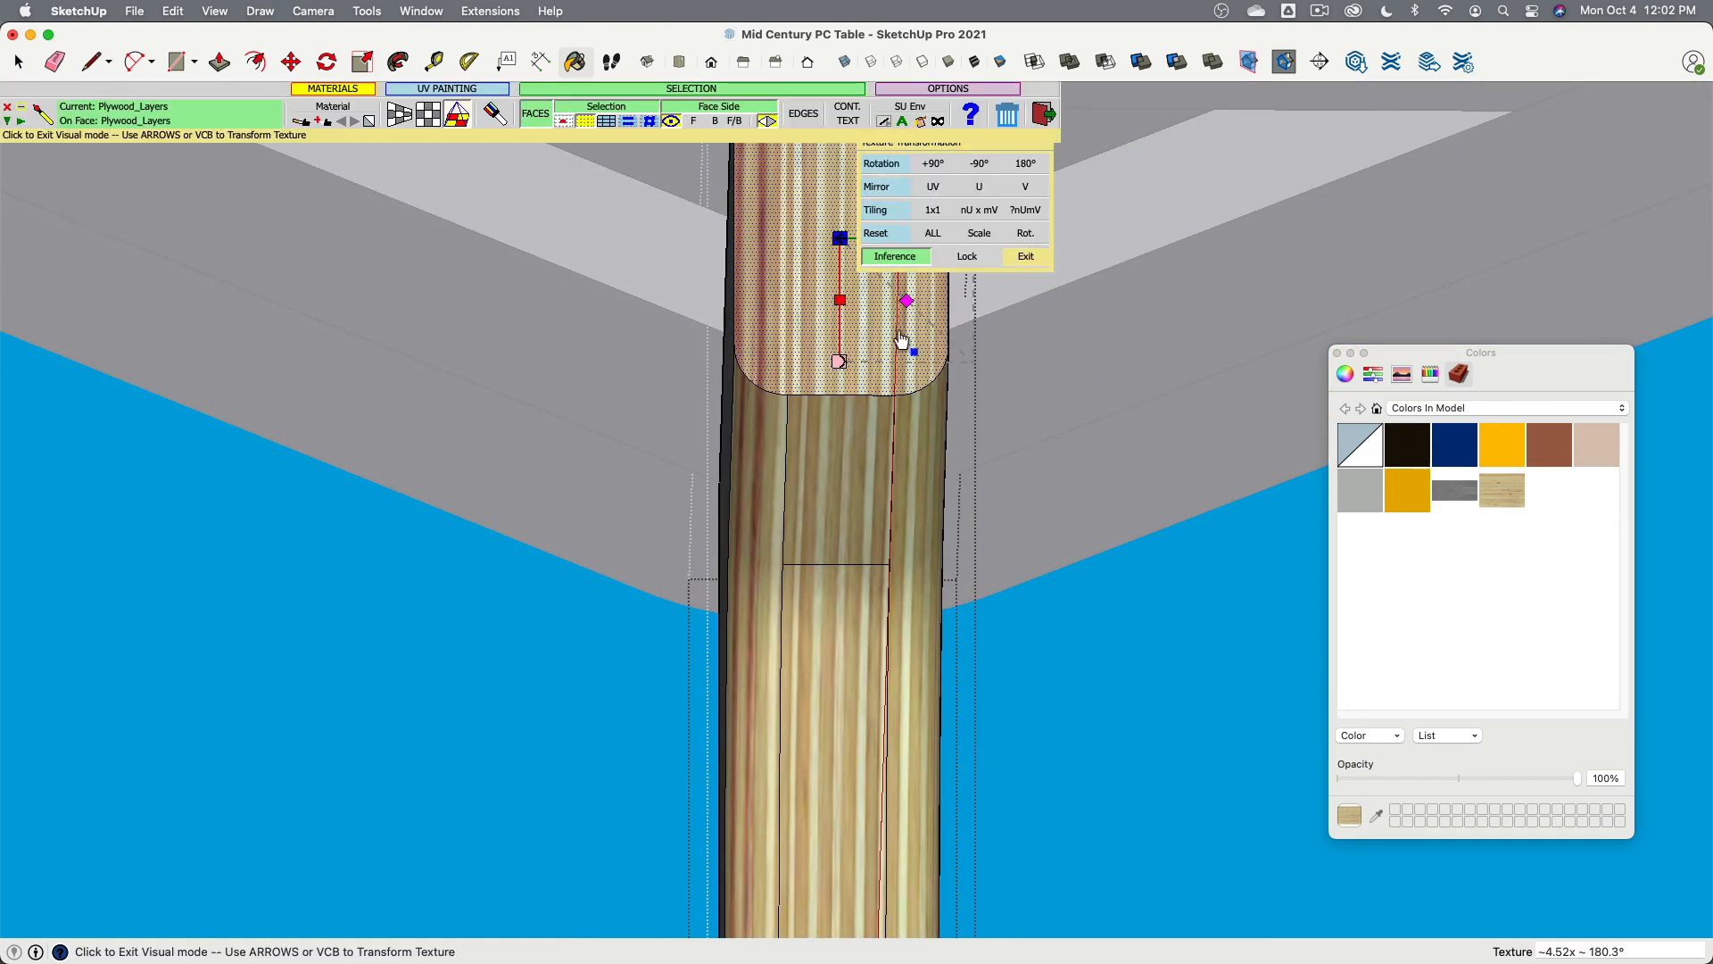
pyautogui.click(901, 340)
pyautogui.moveTo(856, 356); pyautogui.dragTo(743, 330, button='middle')
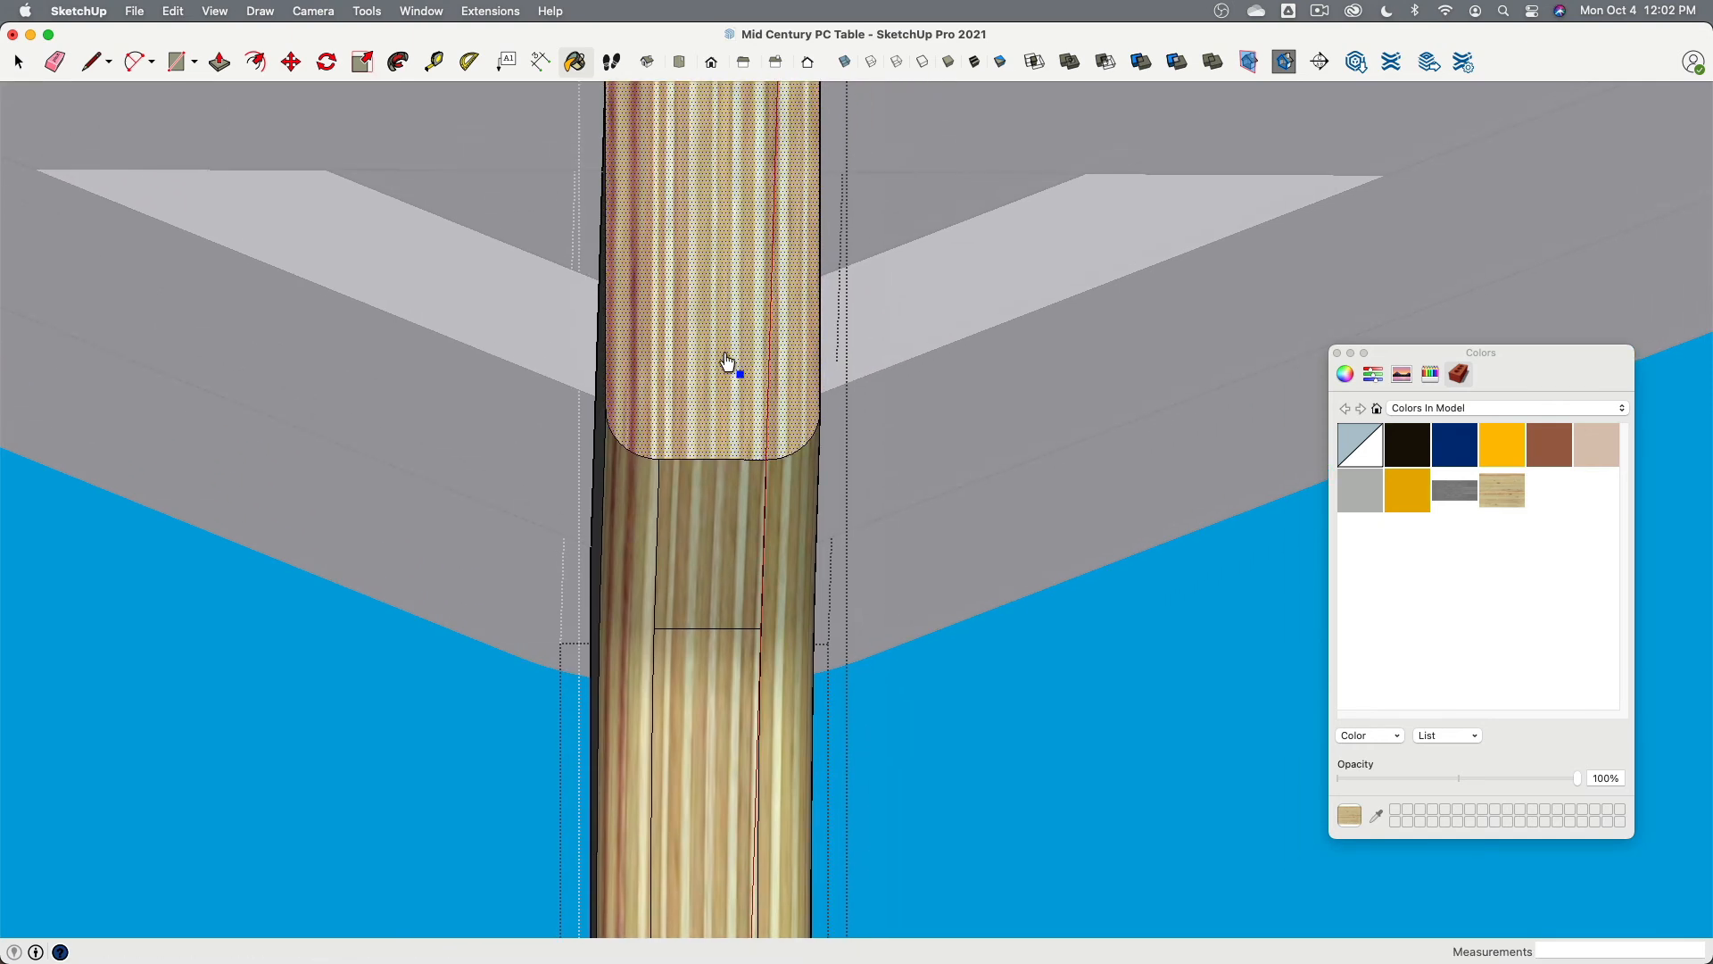
# Step: Adjust the end face's plywood texture sideways to match the layers on the edge below, exit ThruPaint and leave the leg's editing context
pyautogui.click(719, 339)
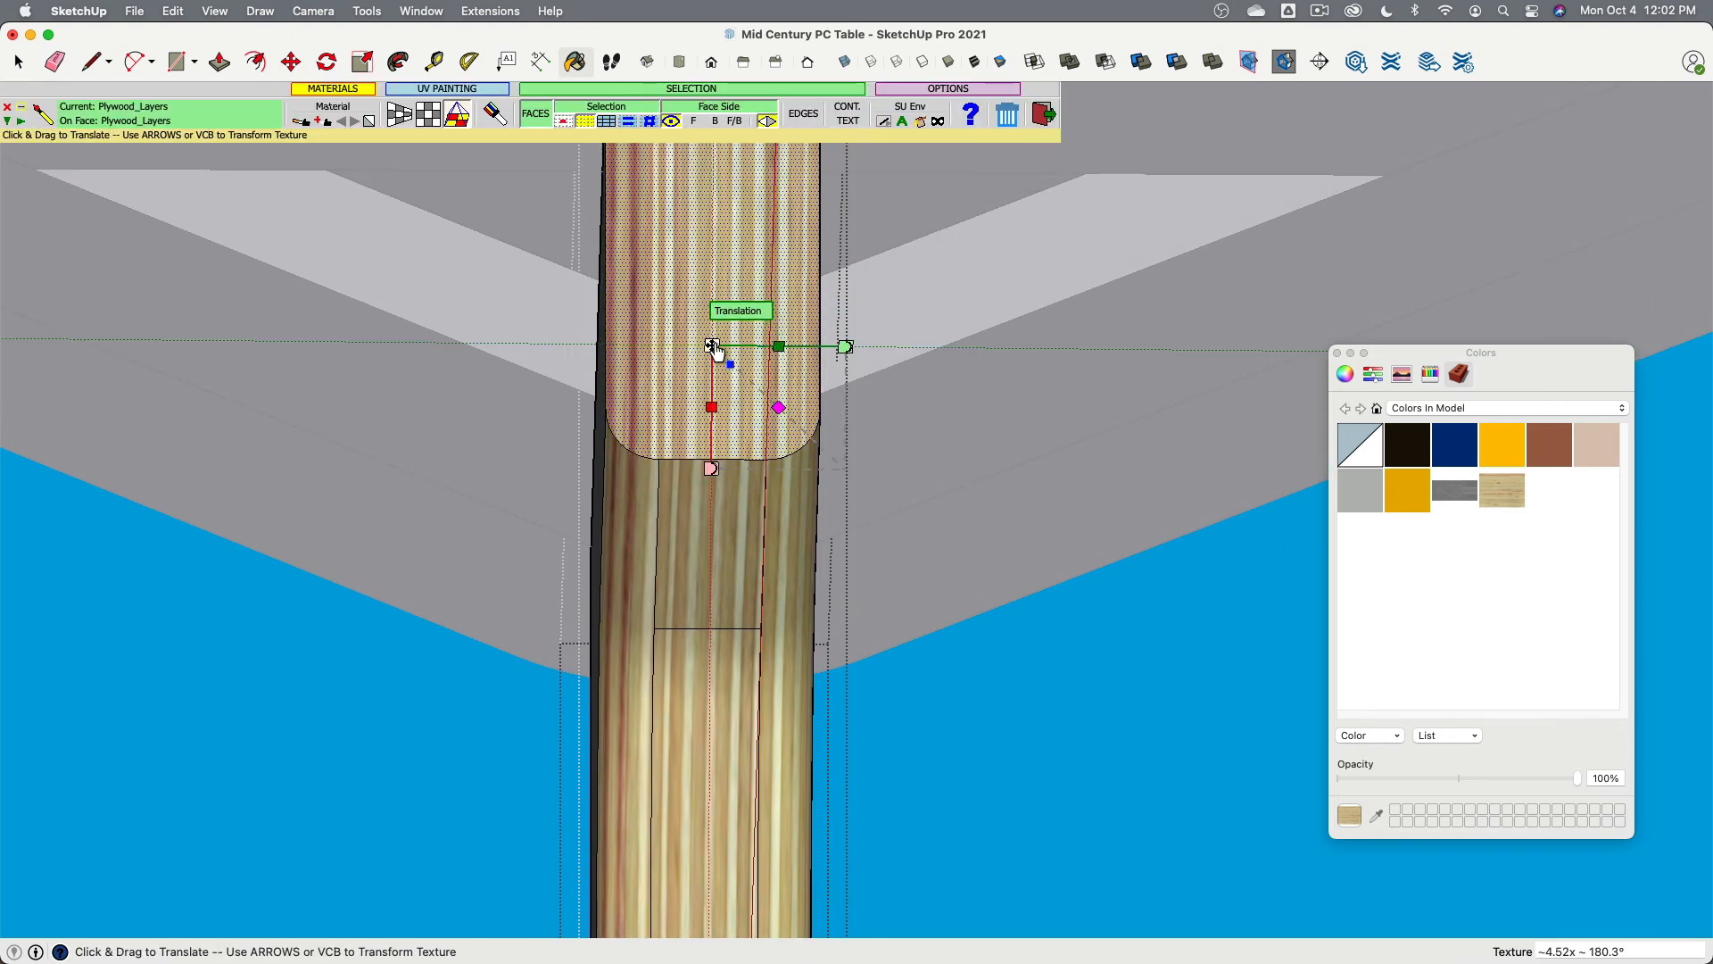
pyautogui.moveTo(726, 347); pyautogui.dragTo(717, 347)
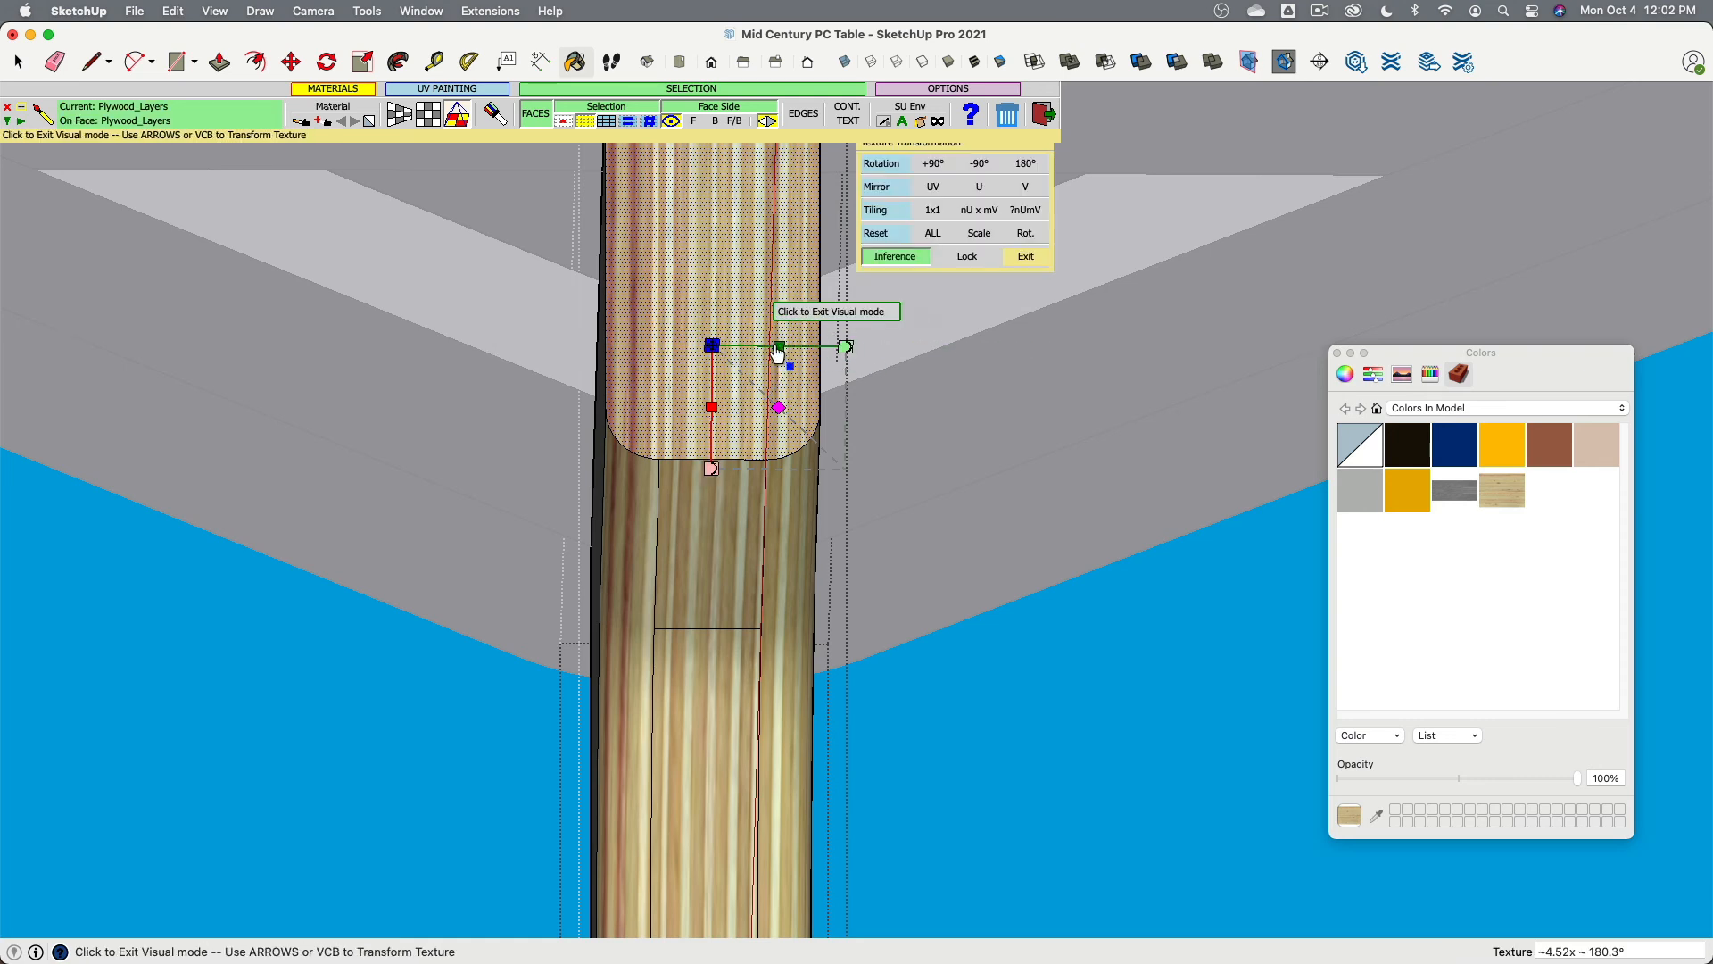
pyautogui.moveTo(784, 351); pyautogui.dragTo(712, 346)
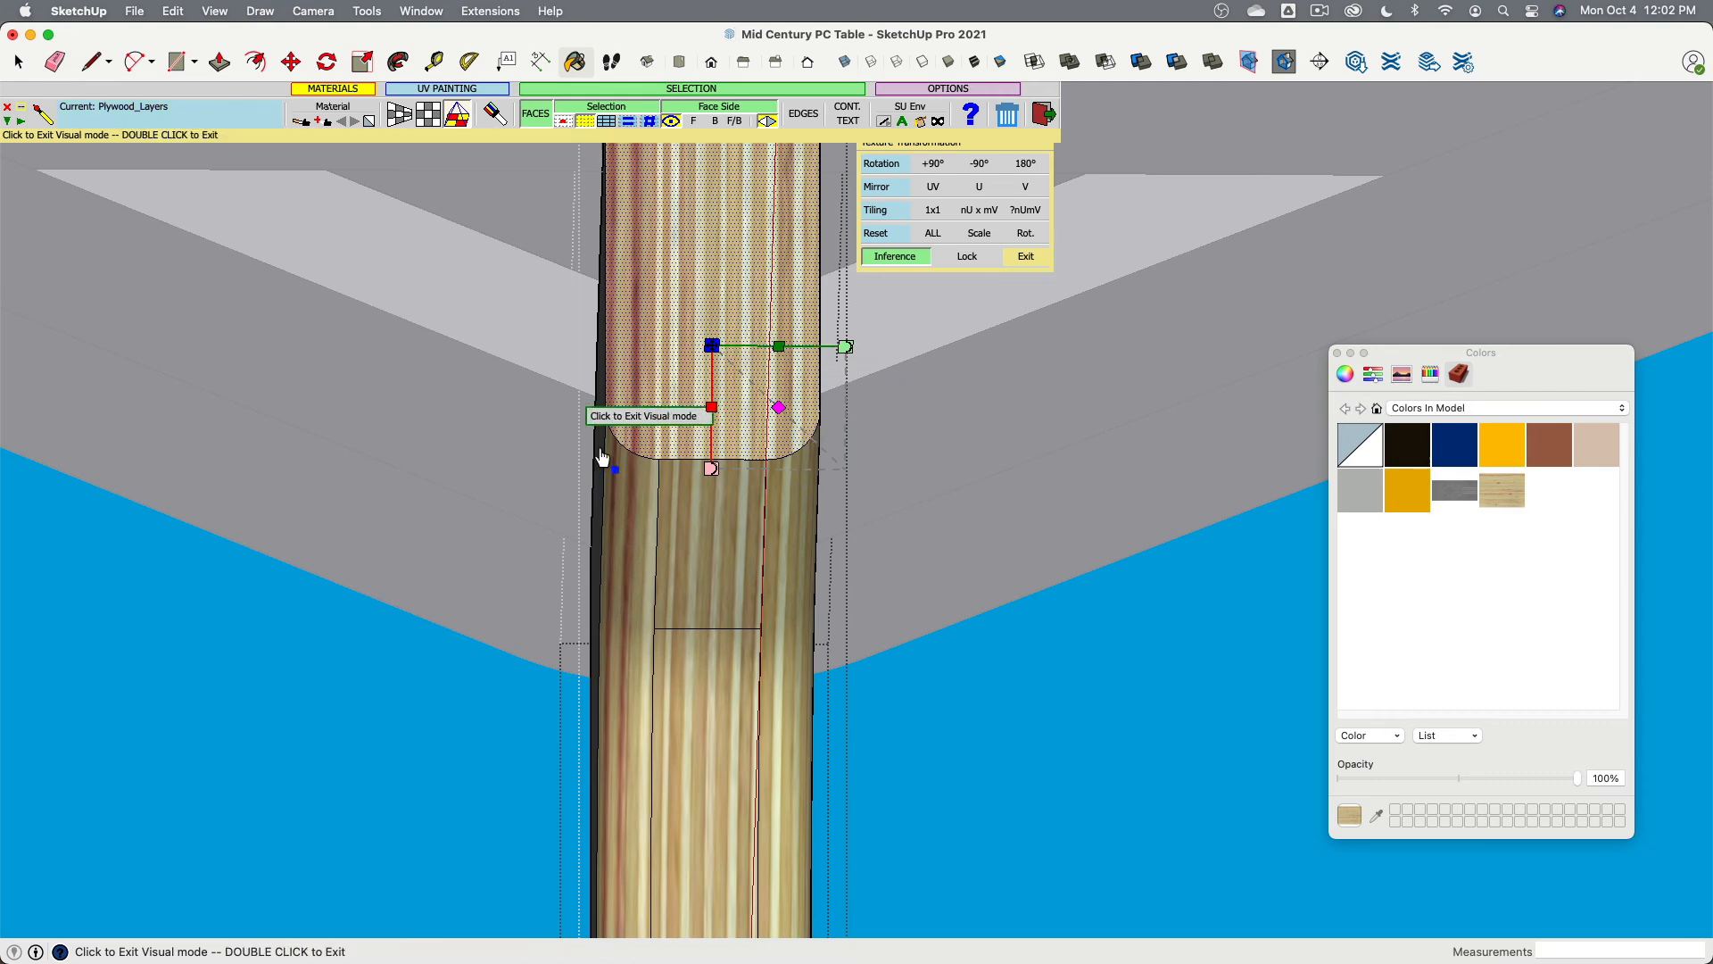
pyautogui.moveTo(603, 458); pyautogui.dragTo(325, 743, button='middle')
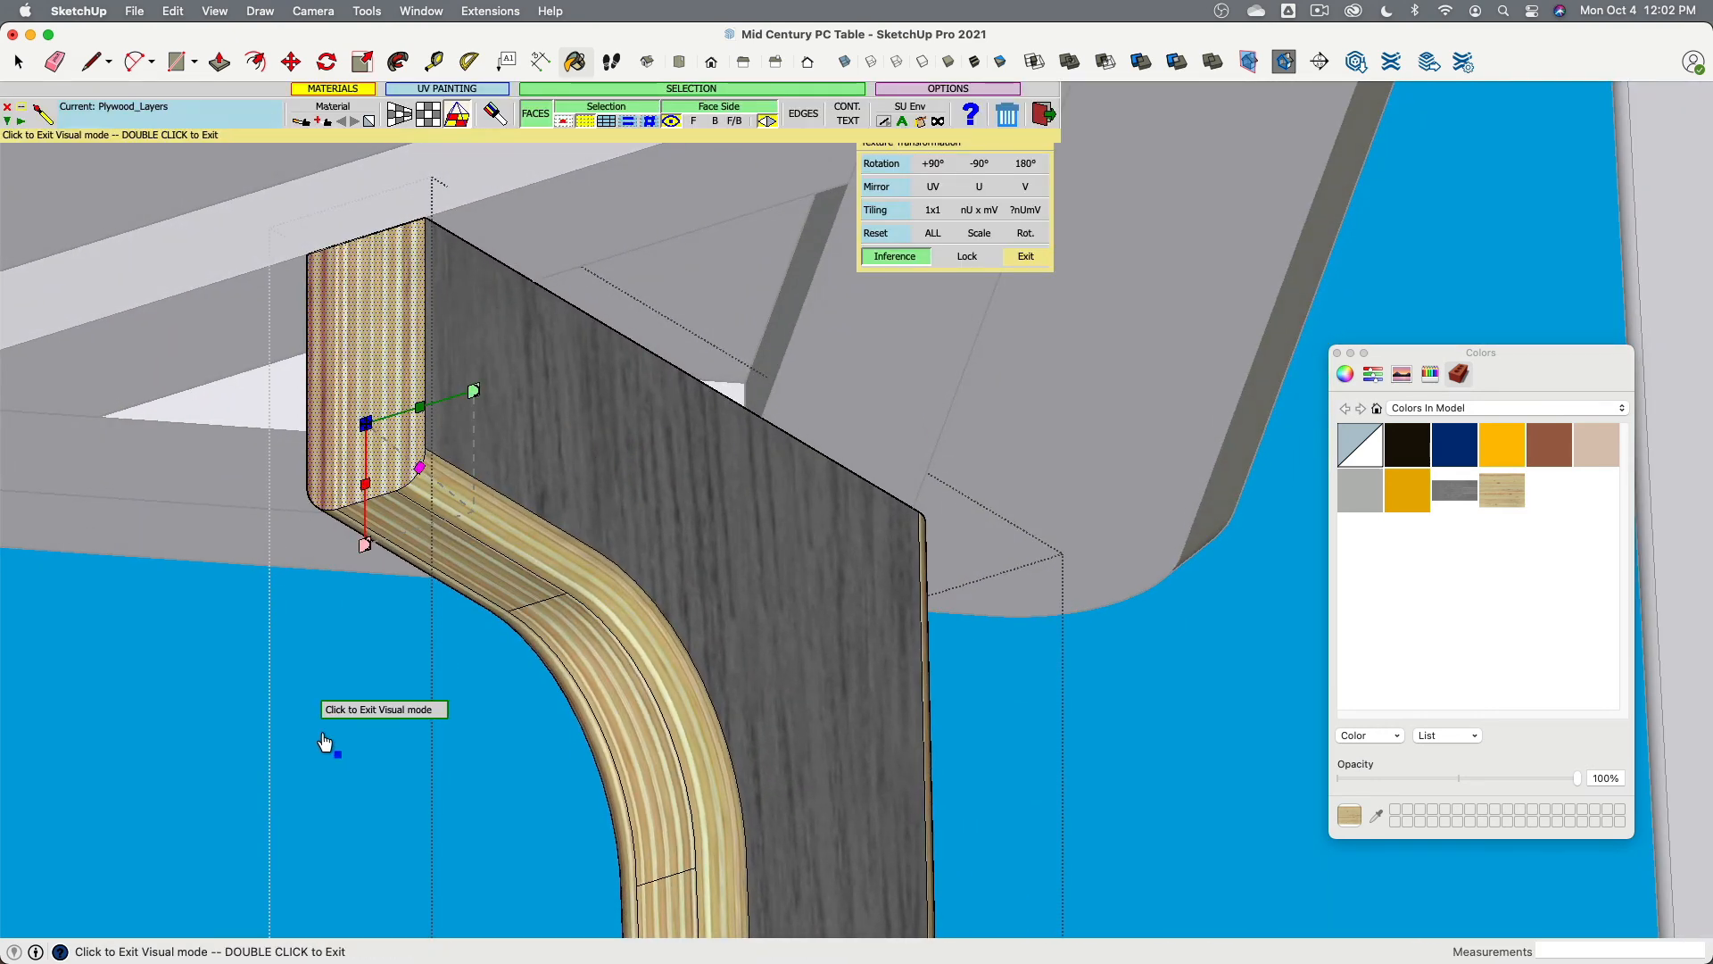
pyautogui.moveTo(22, 48); pyautogui.dragTo(23, 51)
pyautogui.click(19, 68)
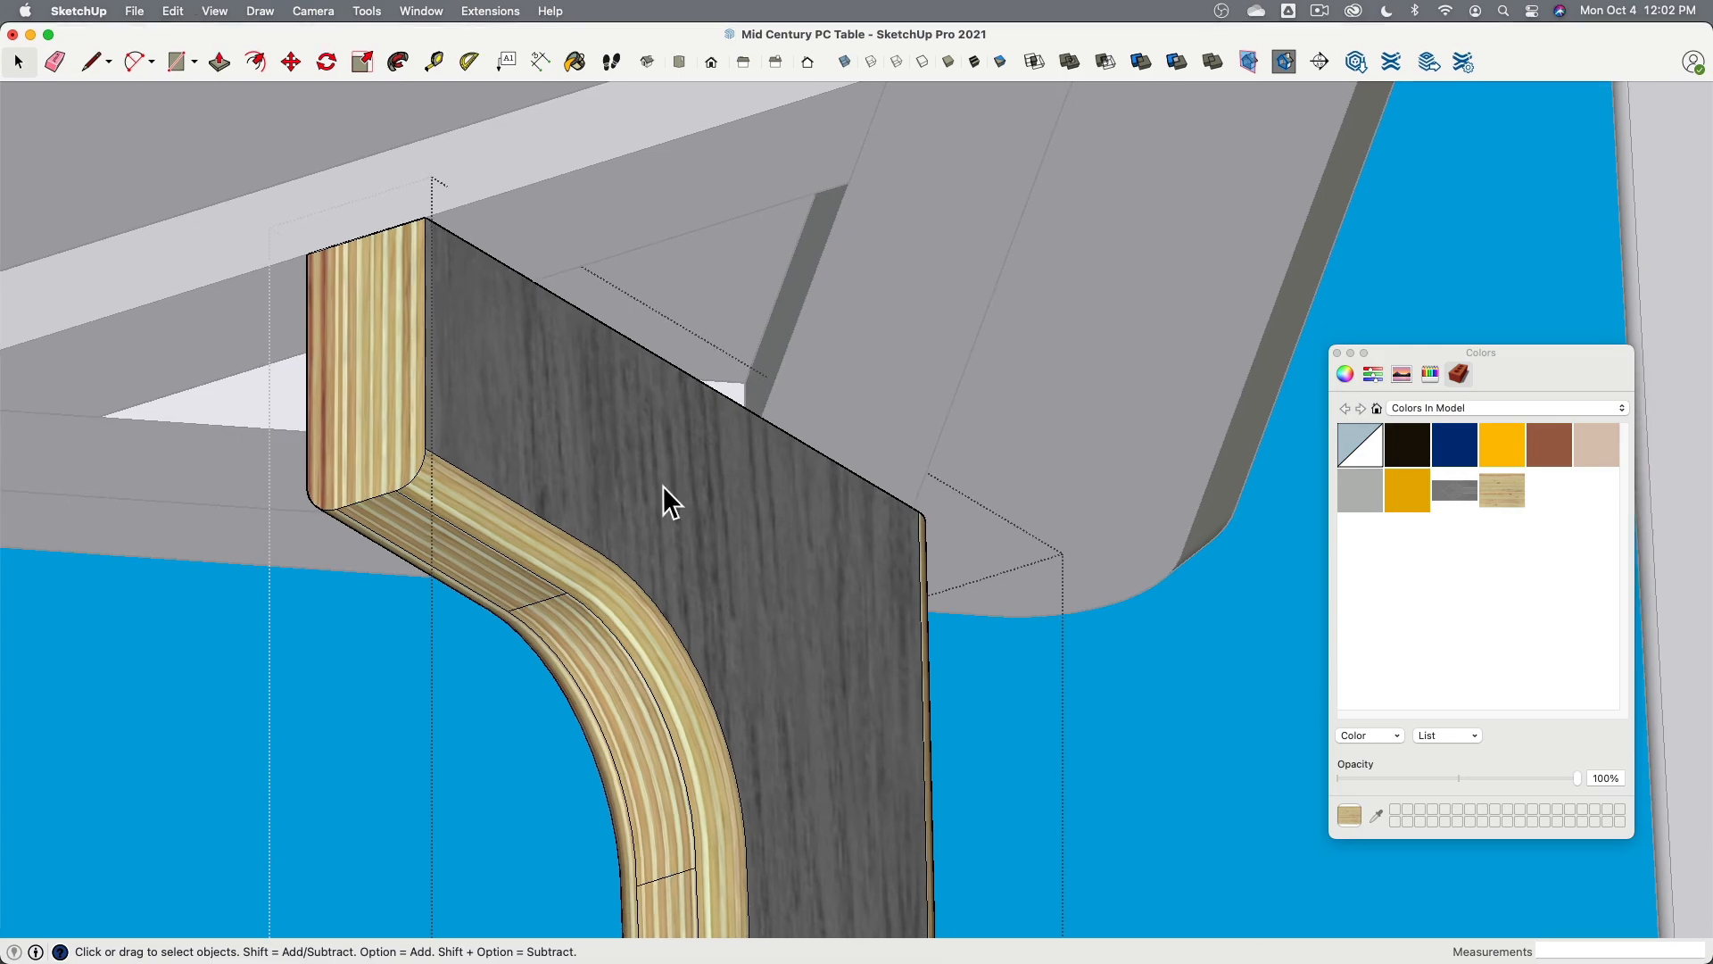
pyautogui.scroll(-4, 865, 507)
pyautogui.click(1162, 386)
# Step: View the whole table and select each of the three white legs in turn to check which ones remain untextured
pyautogui.moveTo(1162, 384); pyautogui.dragTo(749, 754, button='middle')
pyautogui.scroll(-3, 677, 587)
pyautogui.scroll(-3, 754, 748)
pyautogui.scroll(-4, 755, 747)
pyautogui.moveTo(976, 412); pyautogui.dragTo(803, 571, button='middle')
pyautogui.click(613, 432)
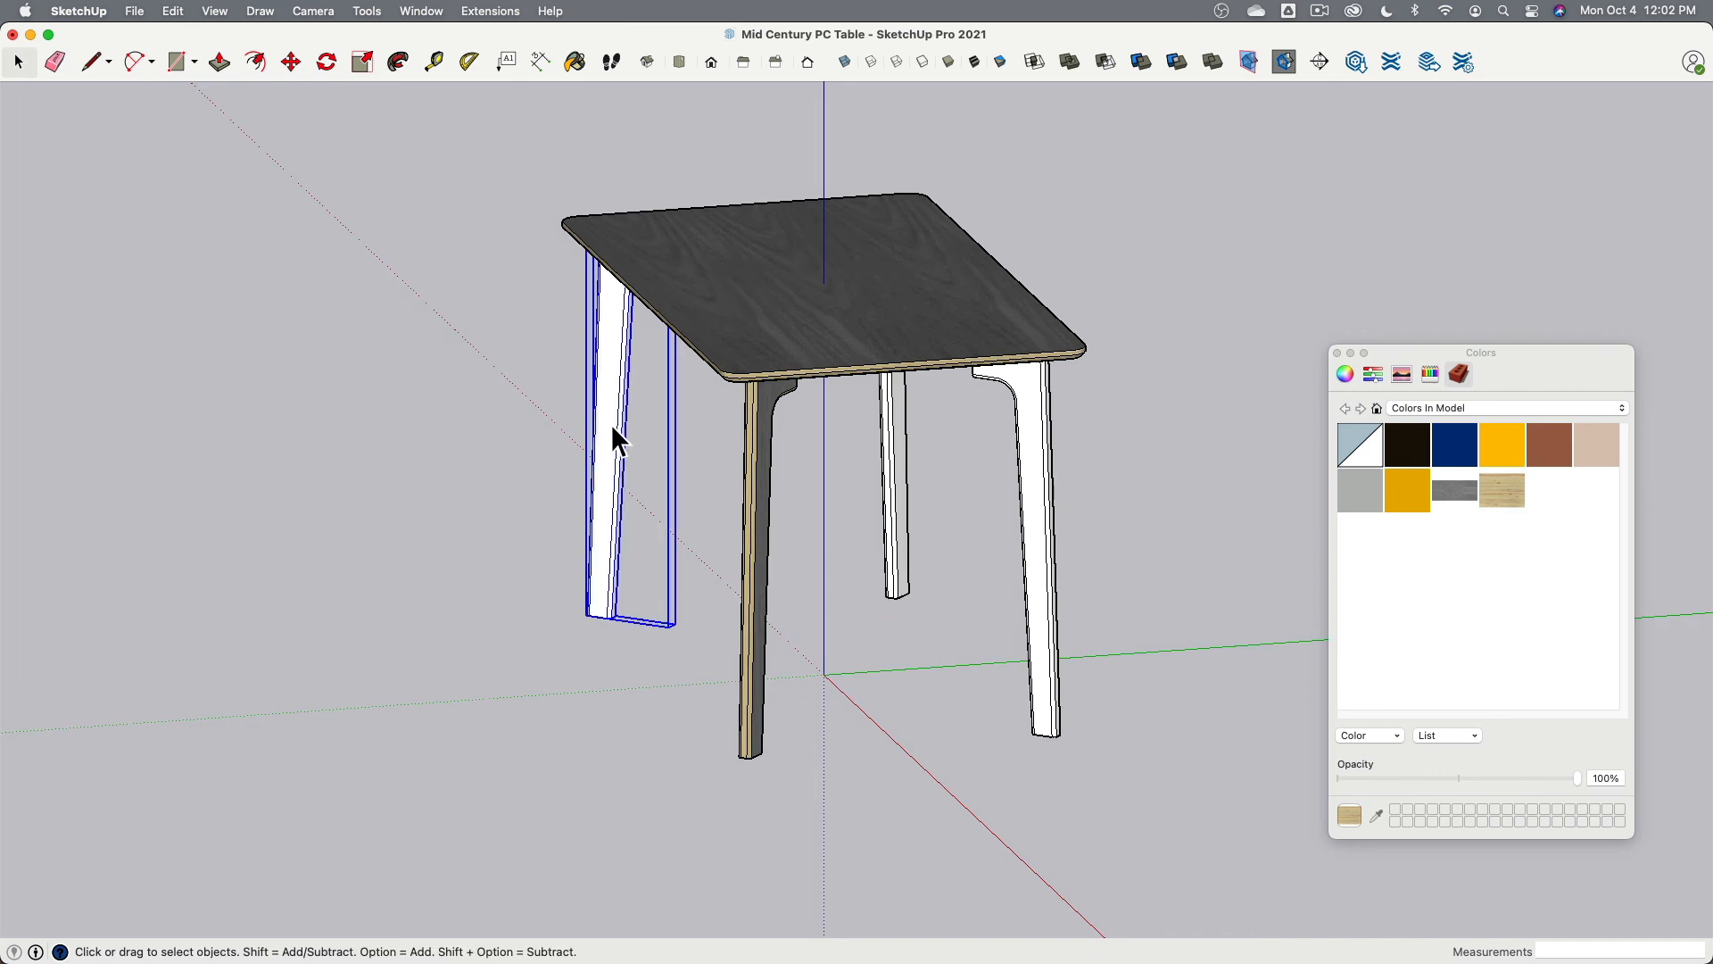
pyautogui.click(892, 478)
pyautogui.click(1033, 571)
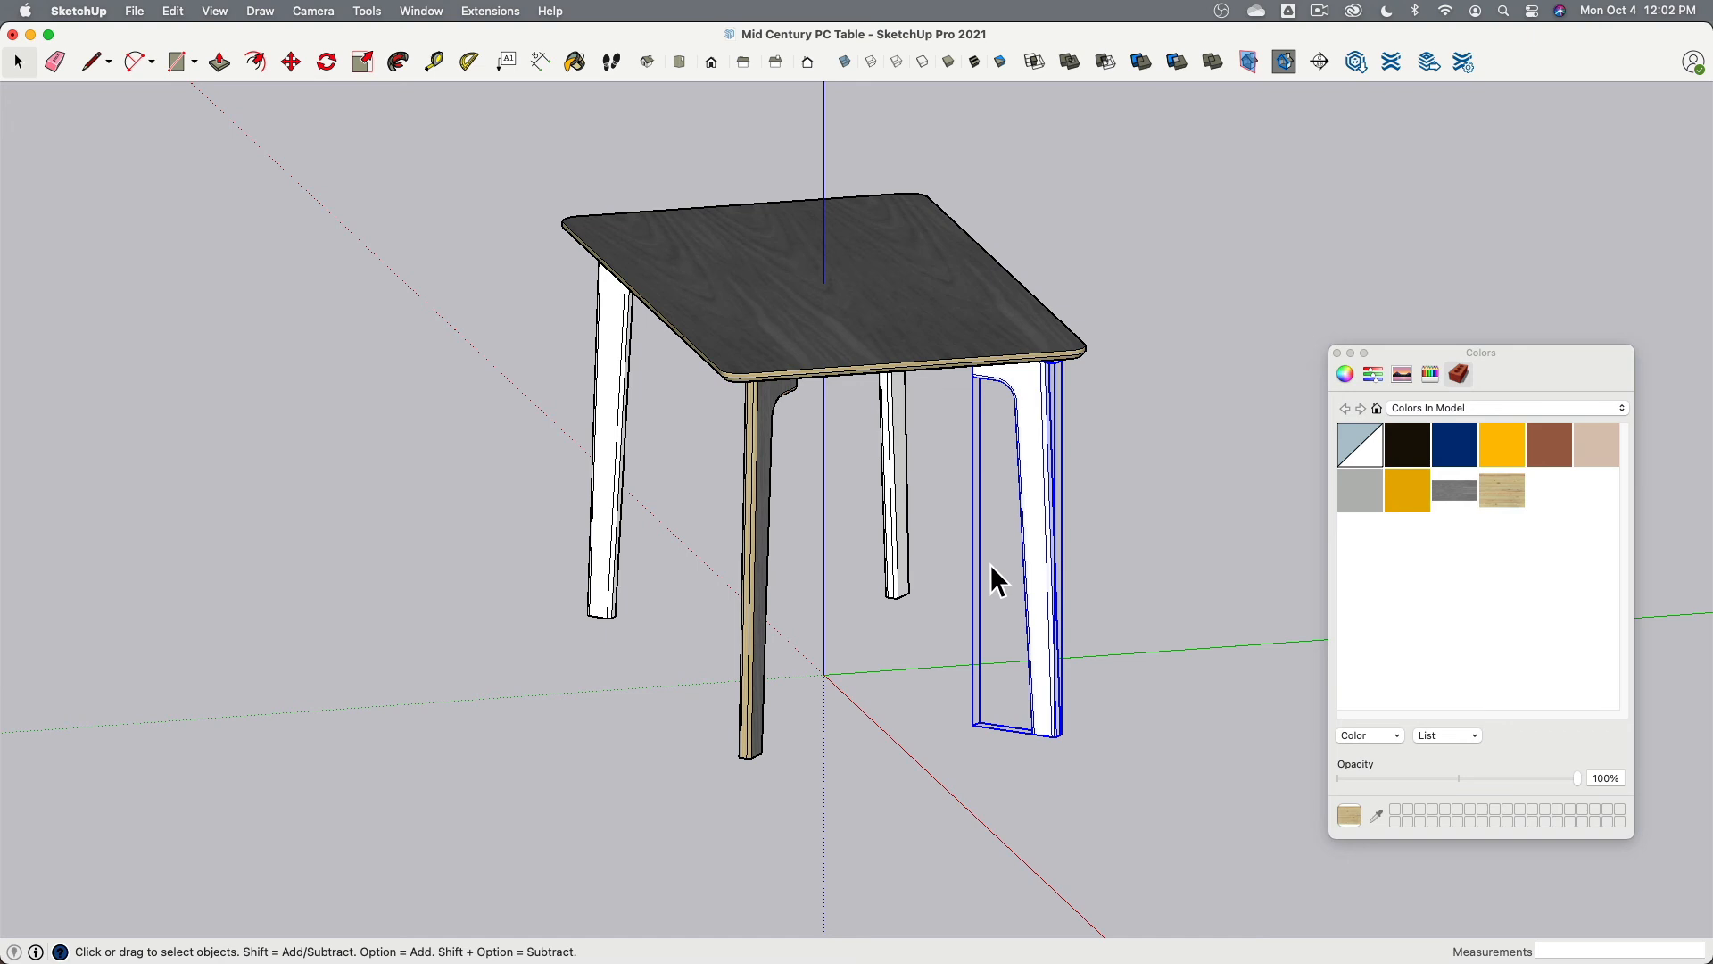
# Step: Examine the legs from below and above the table, comparing the white legs with the textured one, and select the textured leg
pyautogui.moveTo(990, 564); pyautogui.dragTo(1223, 344, button='middle')
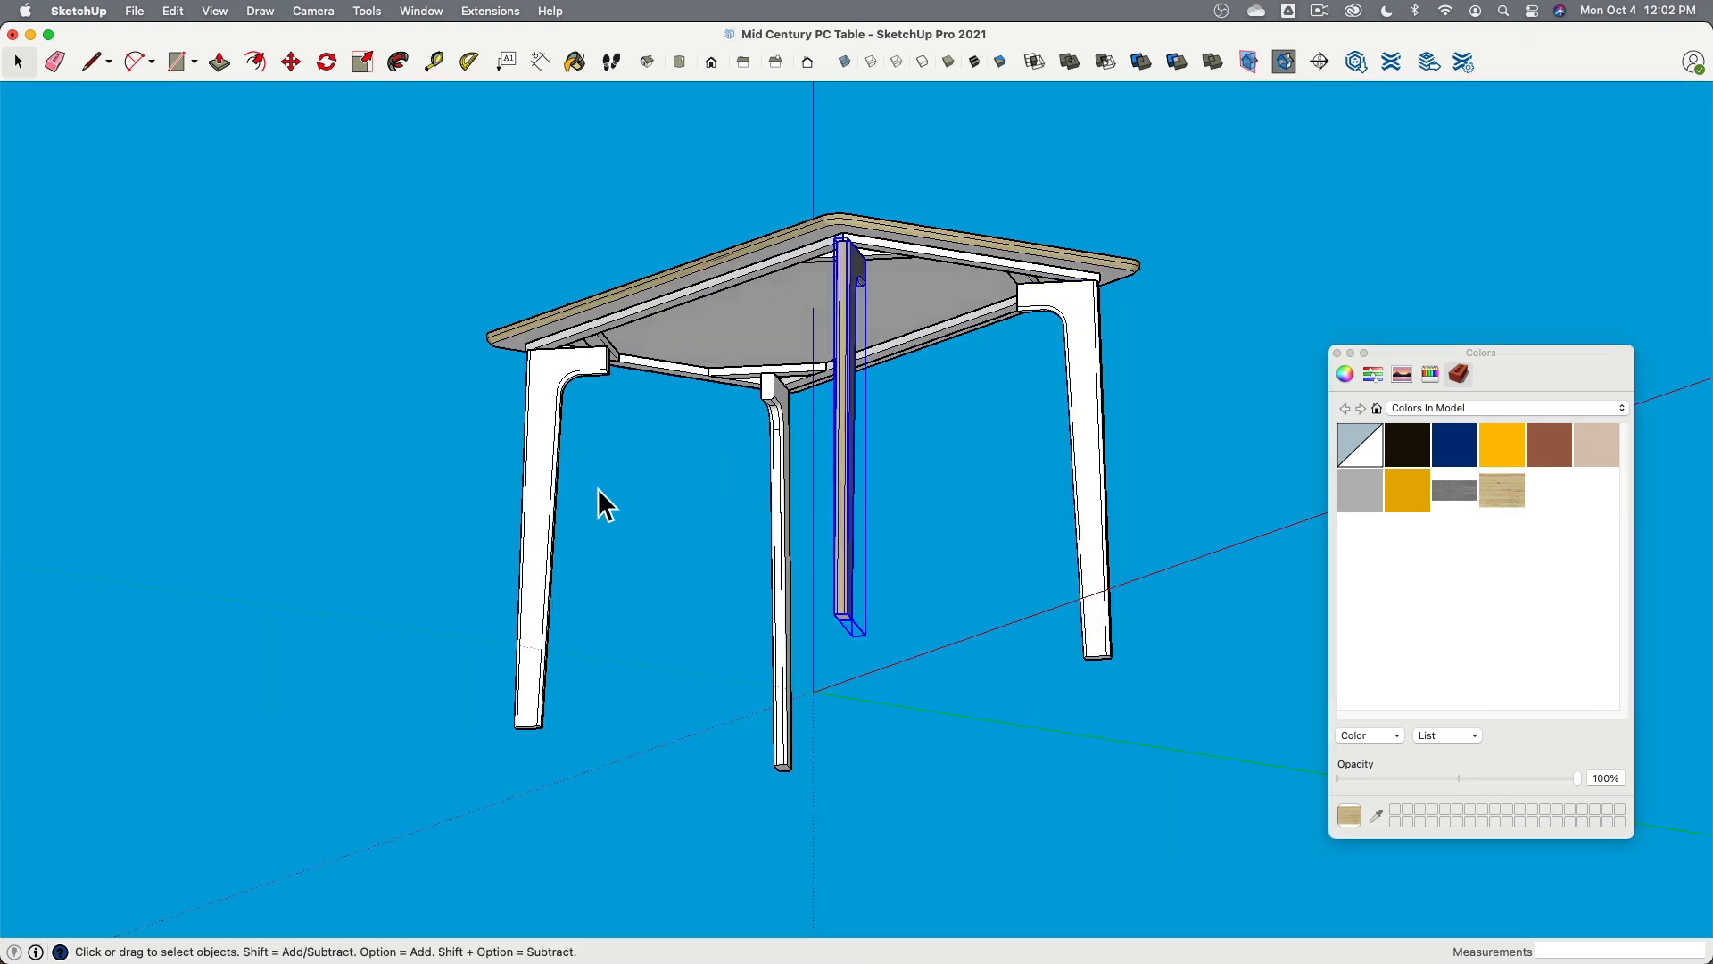
pyautogui.click(1091, 479)
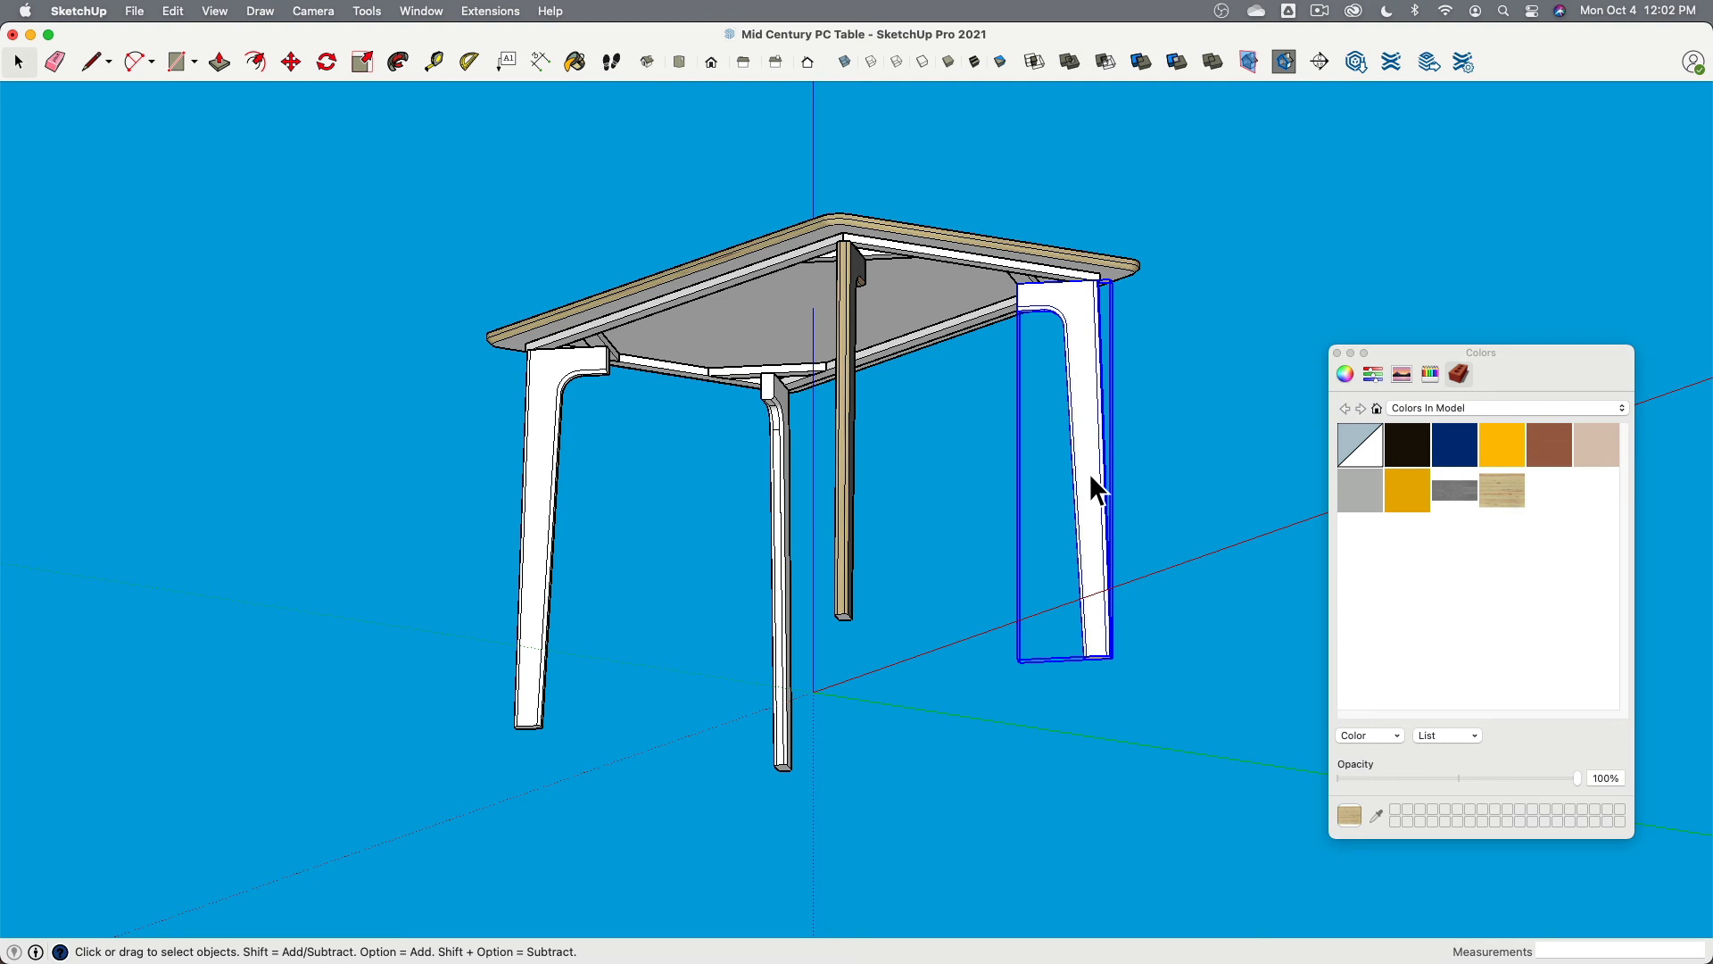
pyautogui.moveTo(1090, 479); pyautogui.dragTo(723, 501, button='middle')
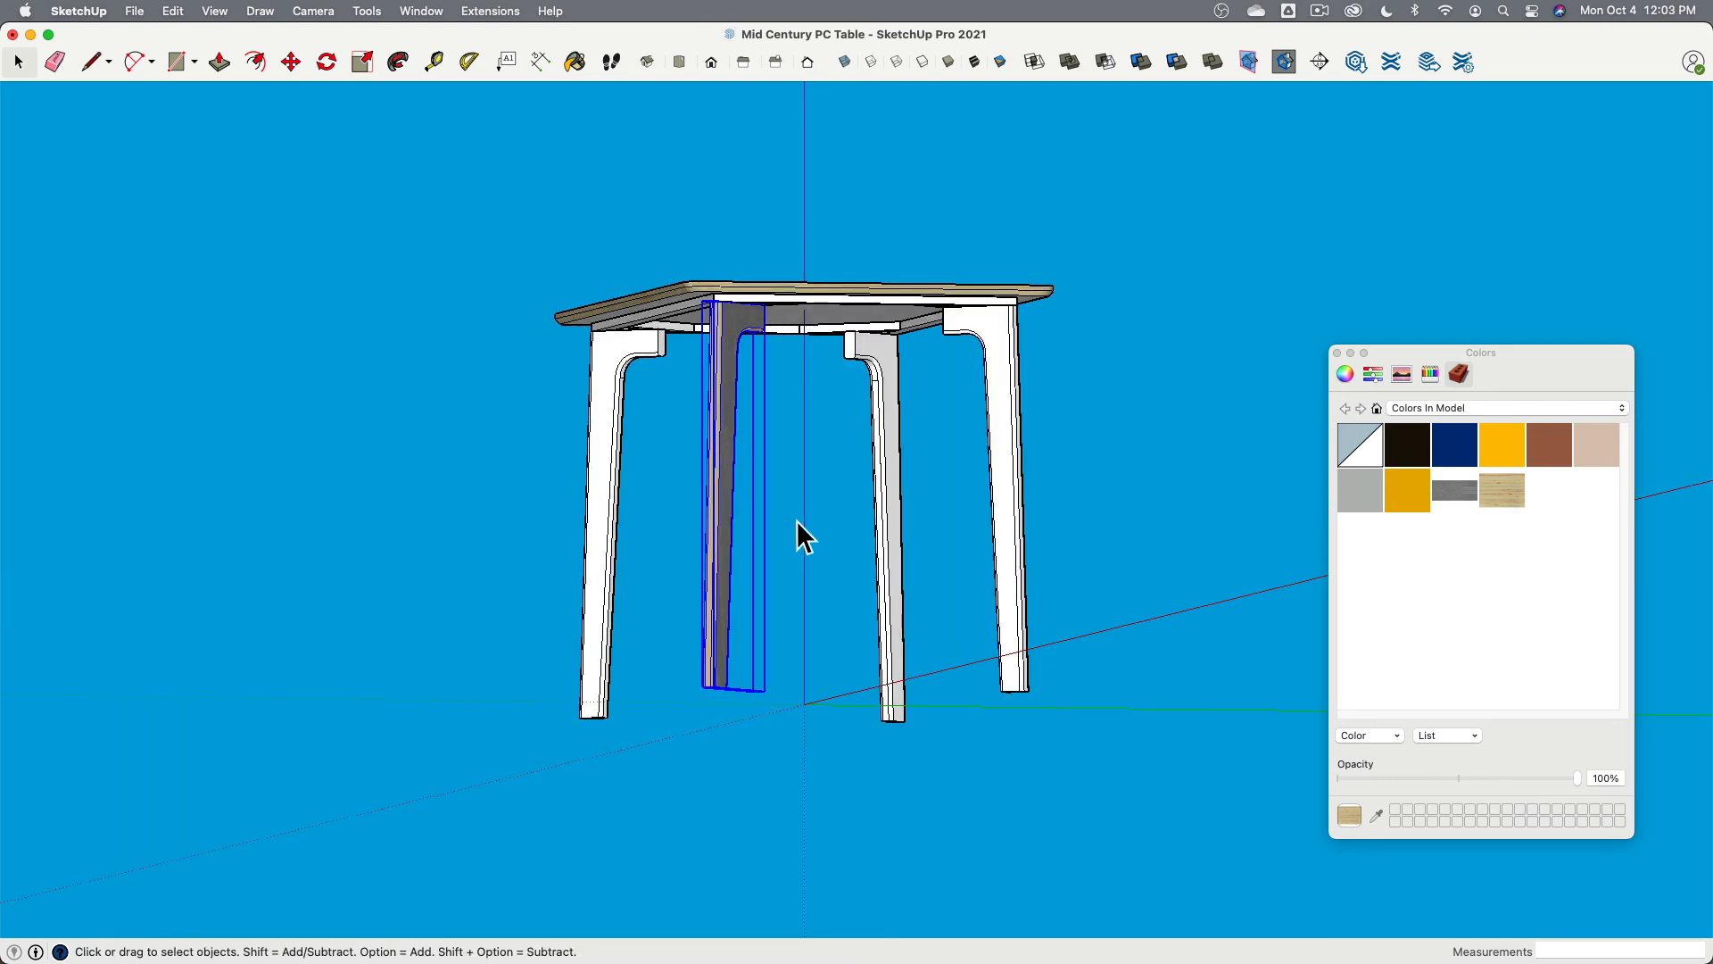
pyautogui.moveTo(796, 522); pyautogui.dragTo(984, 538, button='middle')
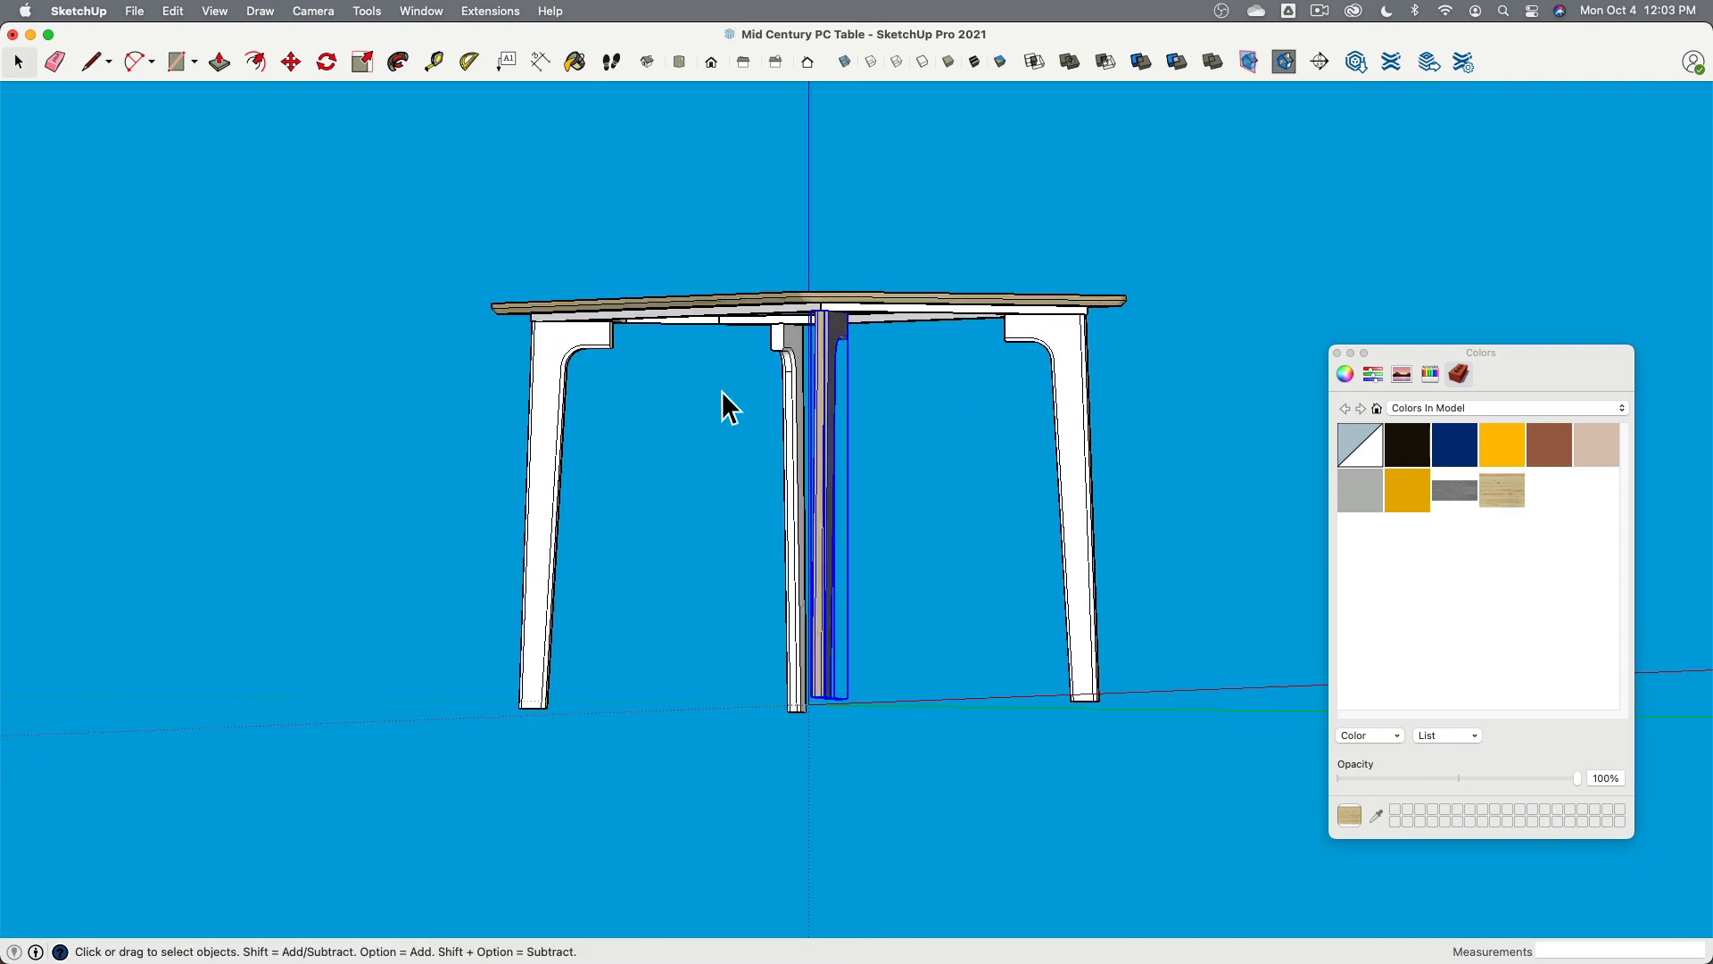
pyautogui.moveTo(730, 408); pyautogui.dragTo(713, 515, button='middle')
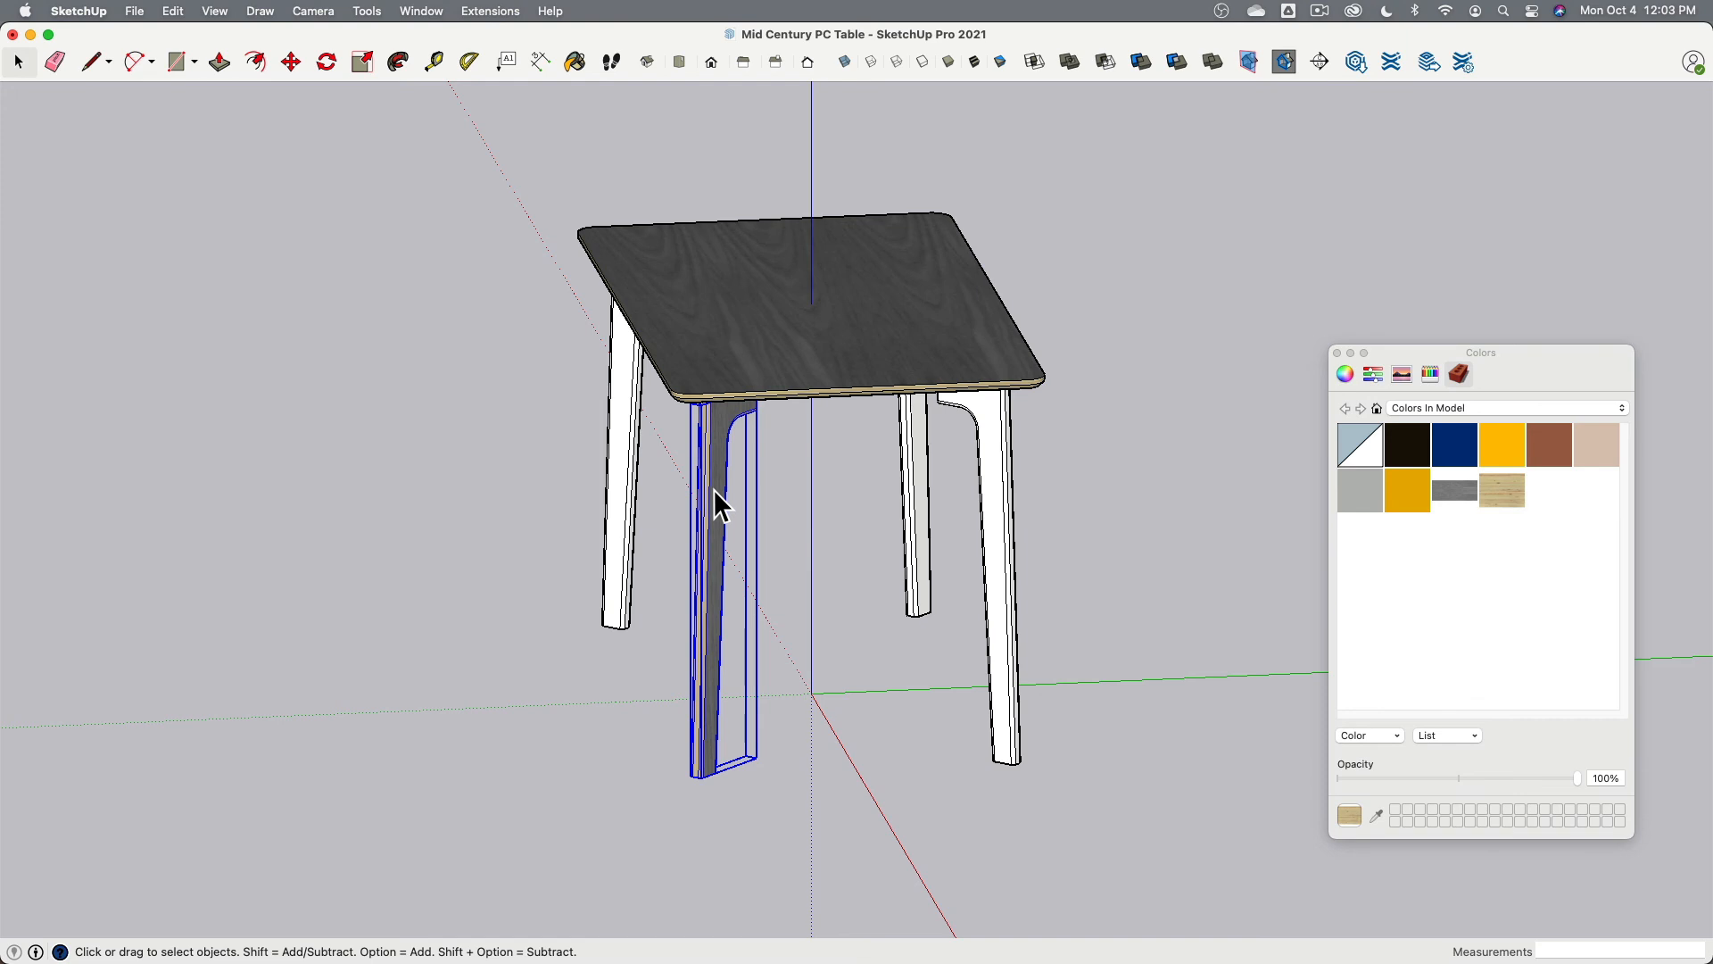
pyautogui.scroll(5, 723, 500)
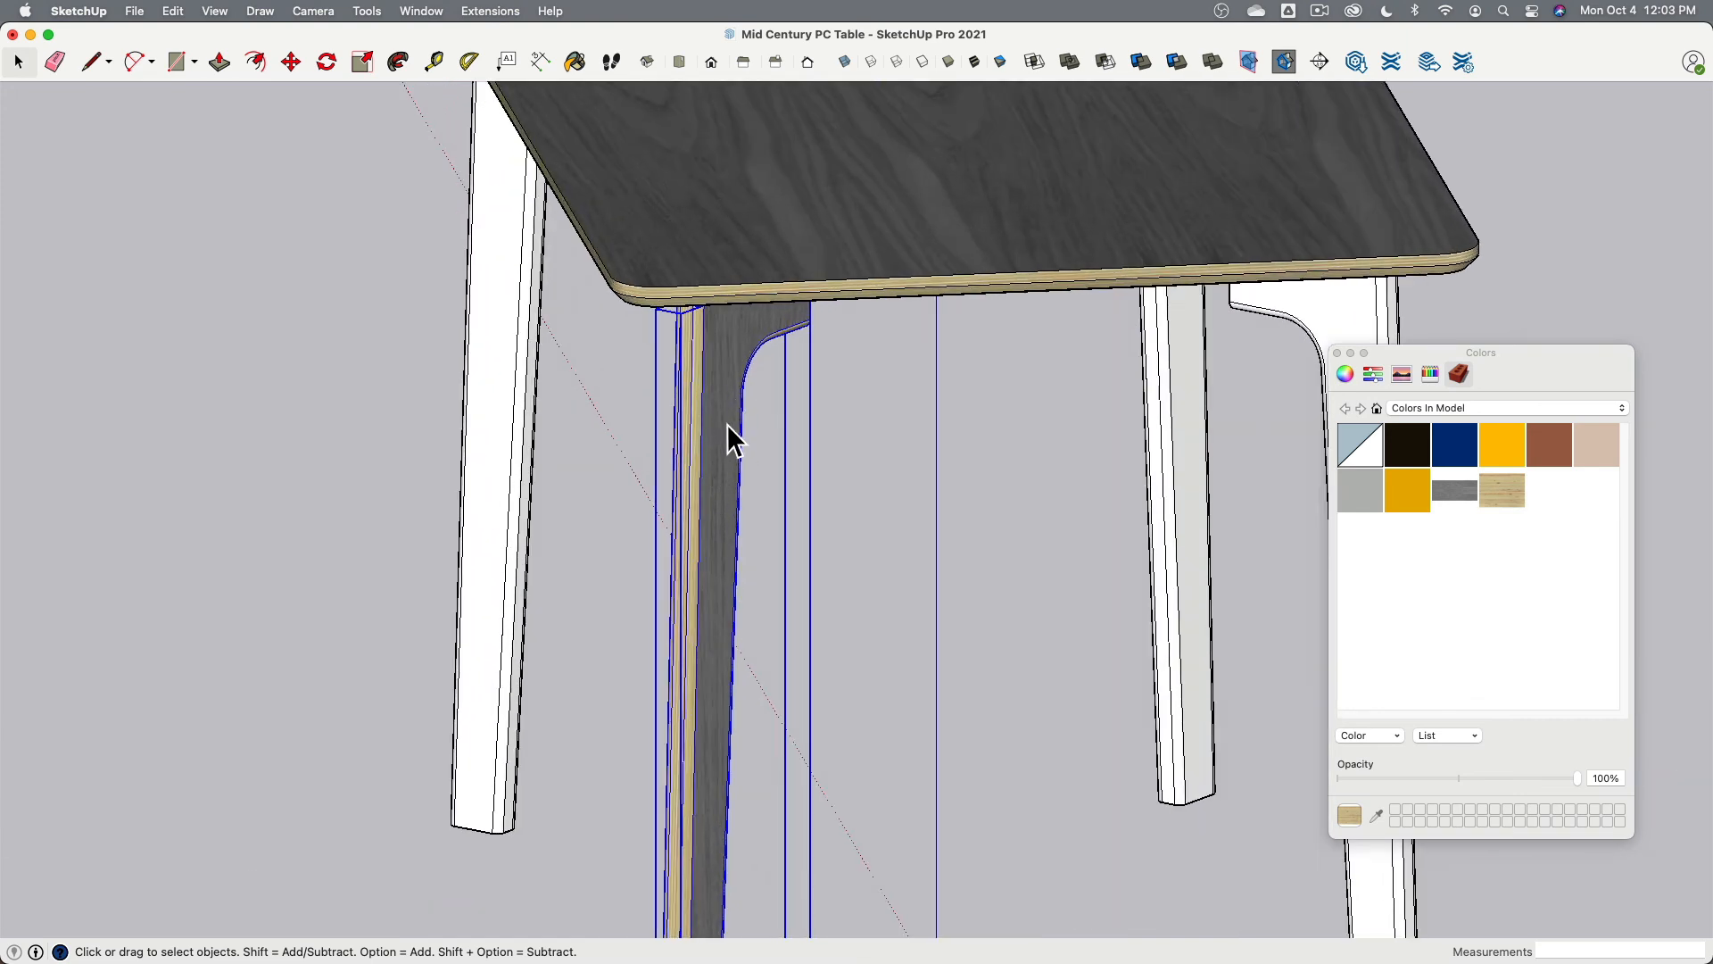
pyautogui.scroll(-5, 734, 424)
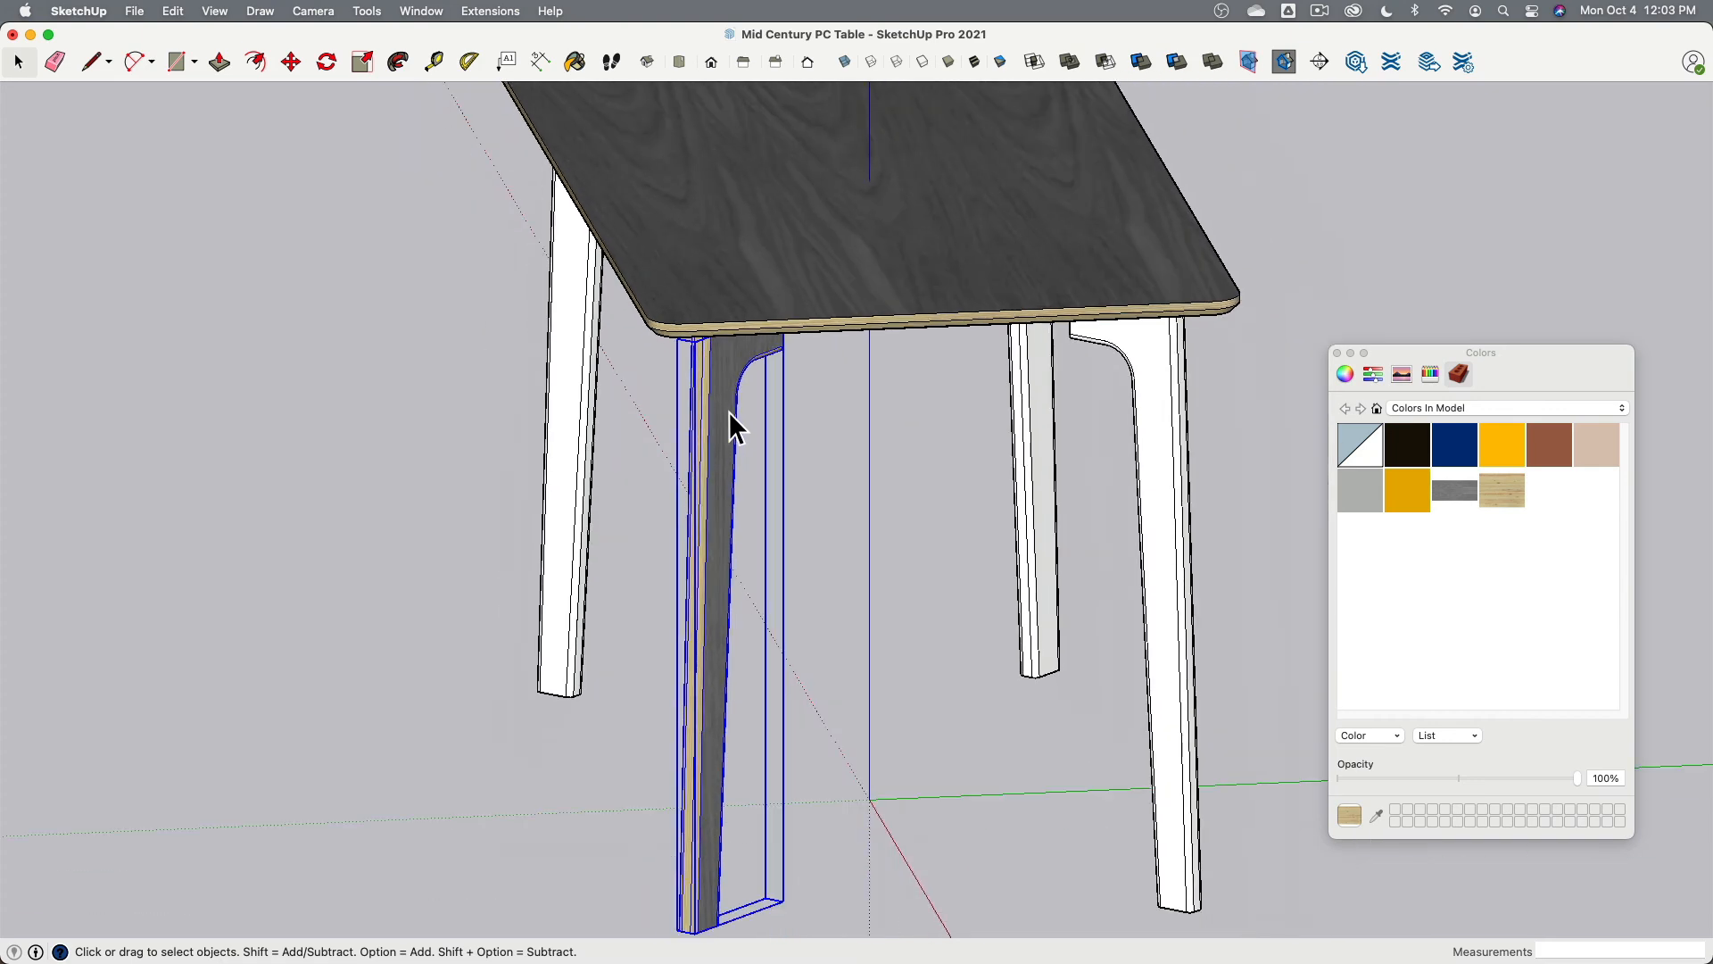
pyautogui.moveTo(735, 425); pyautogui.dragTo(786, 412, button='middle')
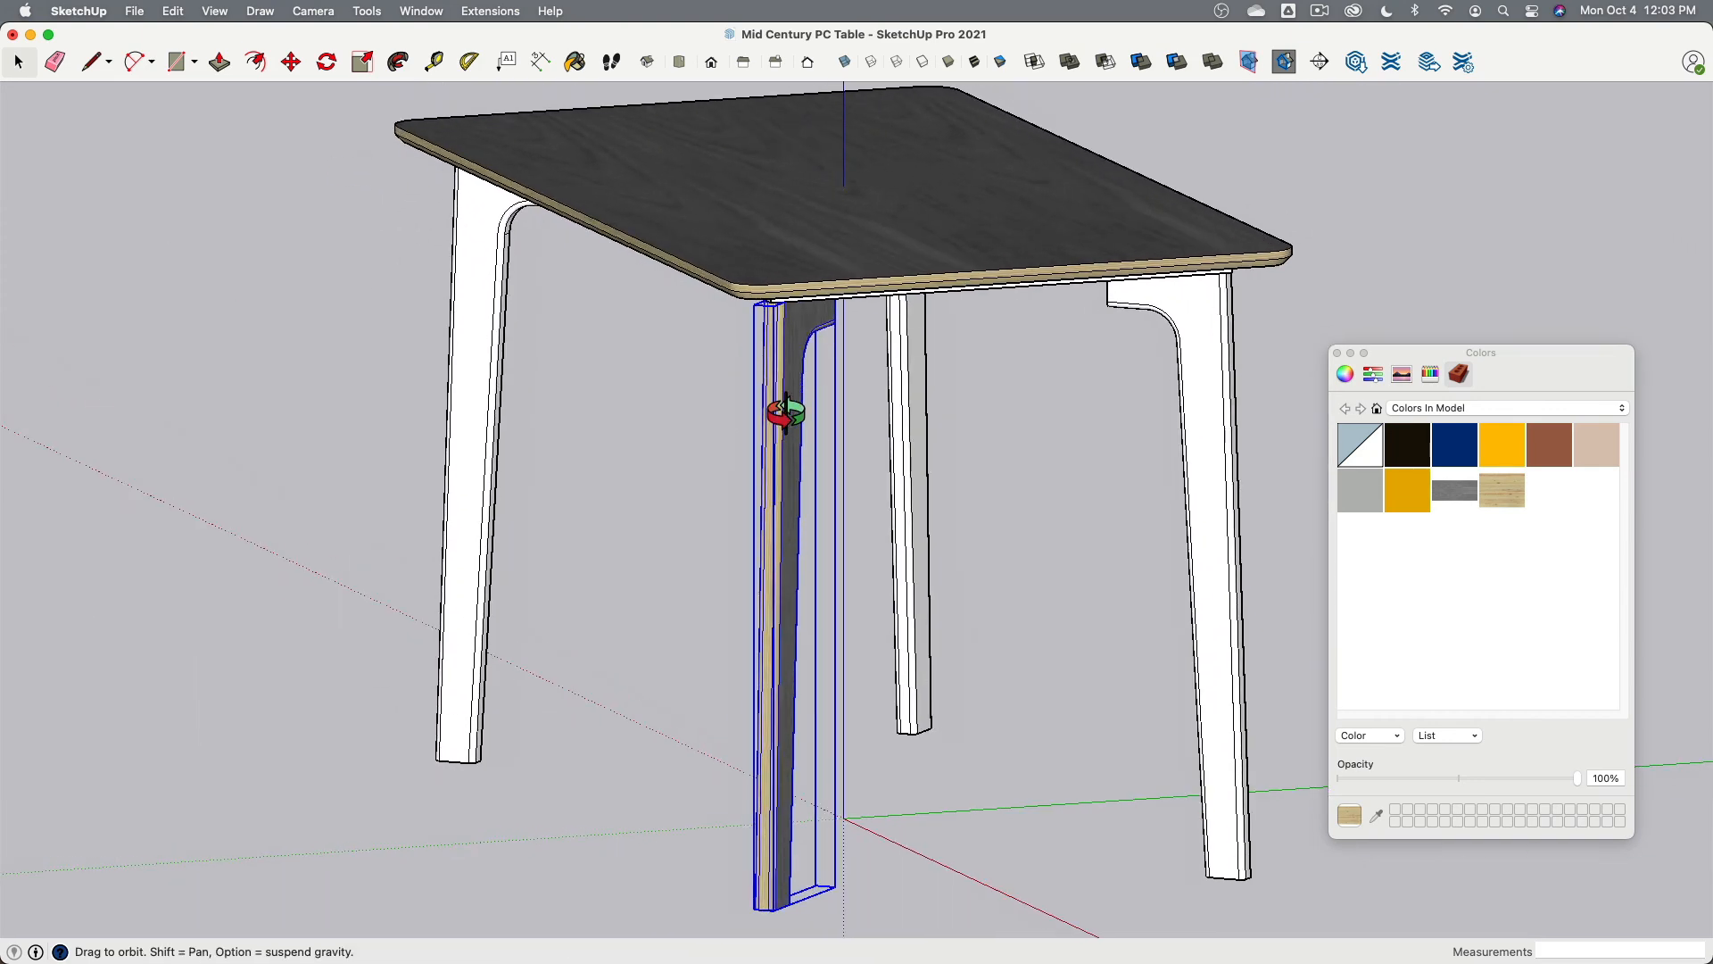
# Step: Convert the selected textured leg group into a component with the definition name Leg
pyautogui.scroll(-4, 786, 412)
pyautogui.scroll(2, 785, 401)
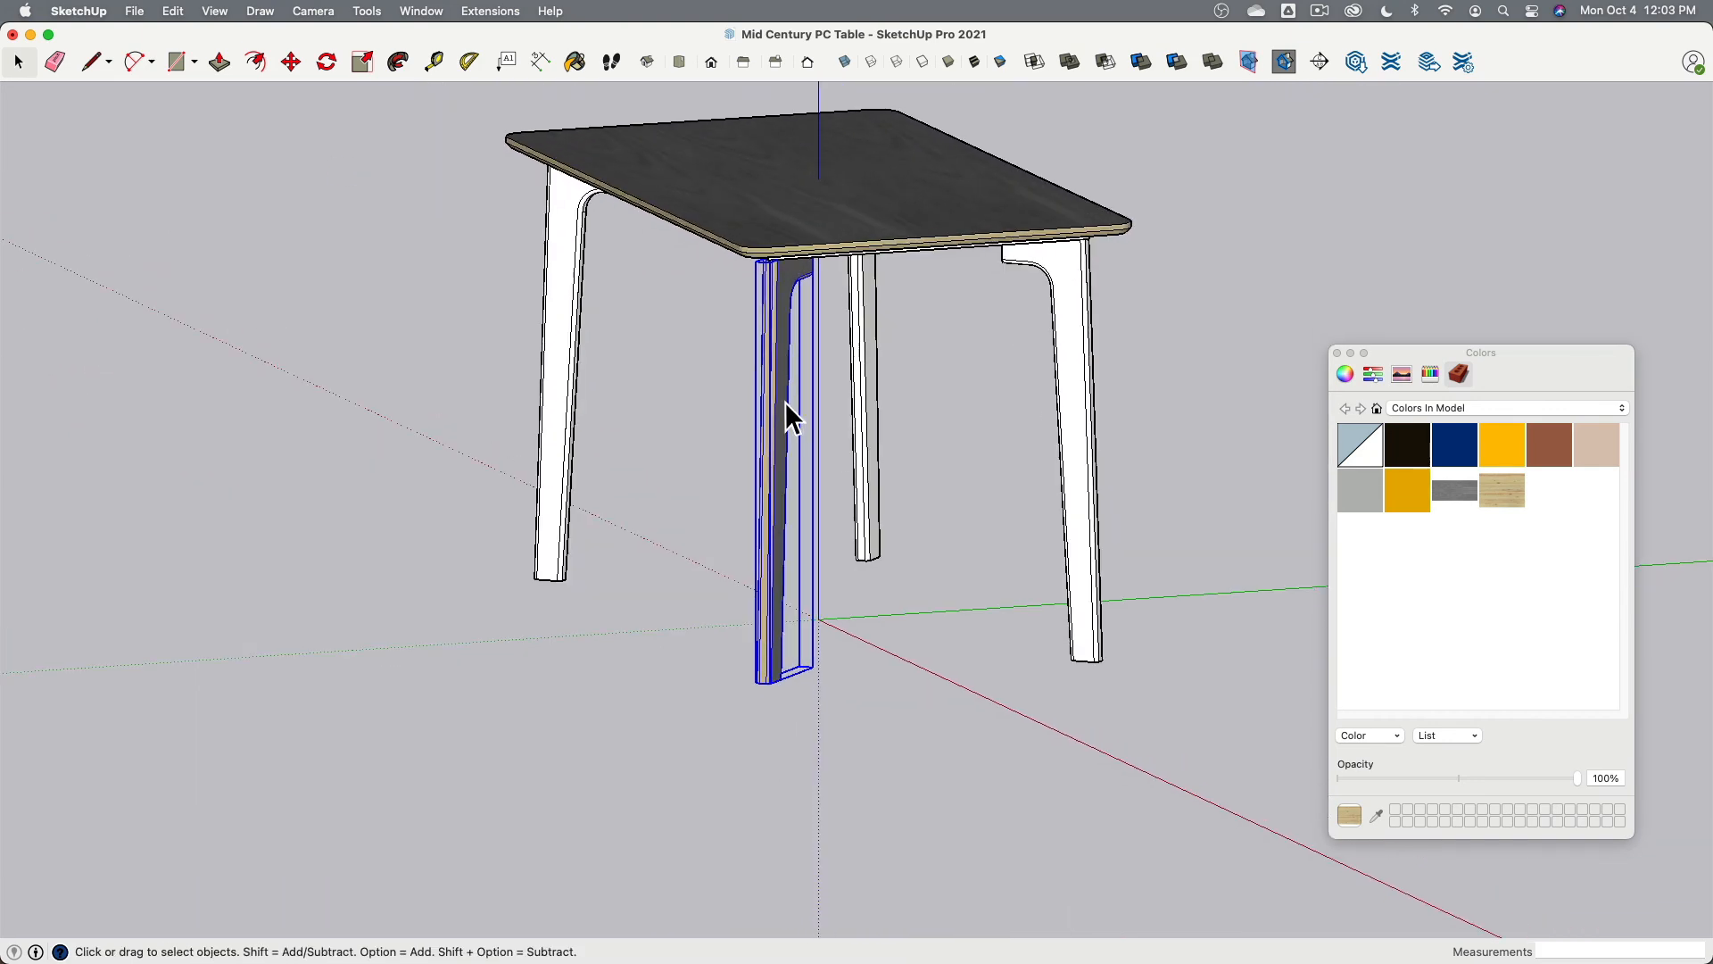
pyautogui.rightClick(784, 302)
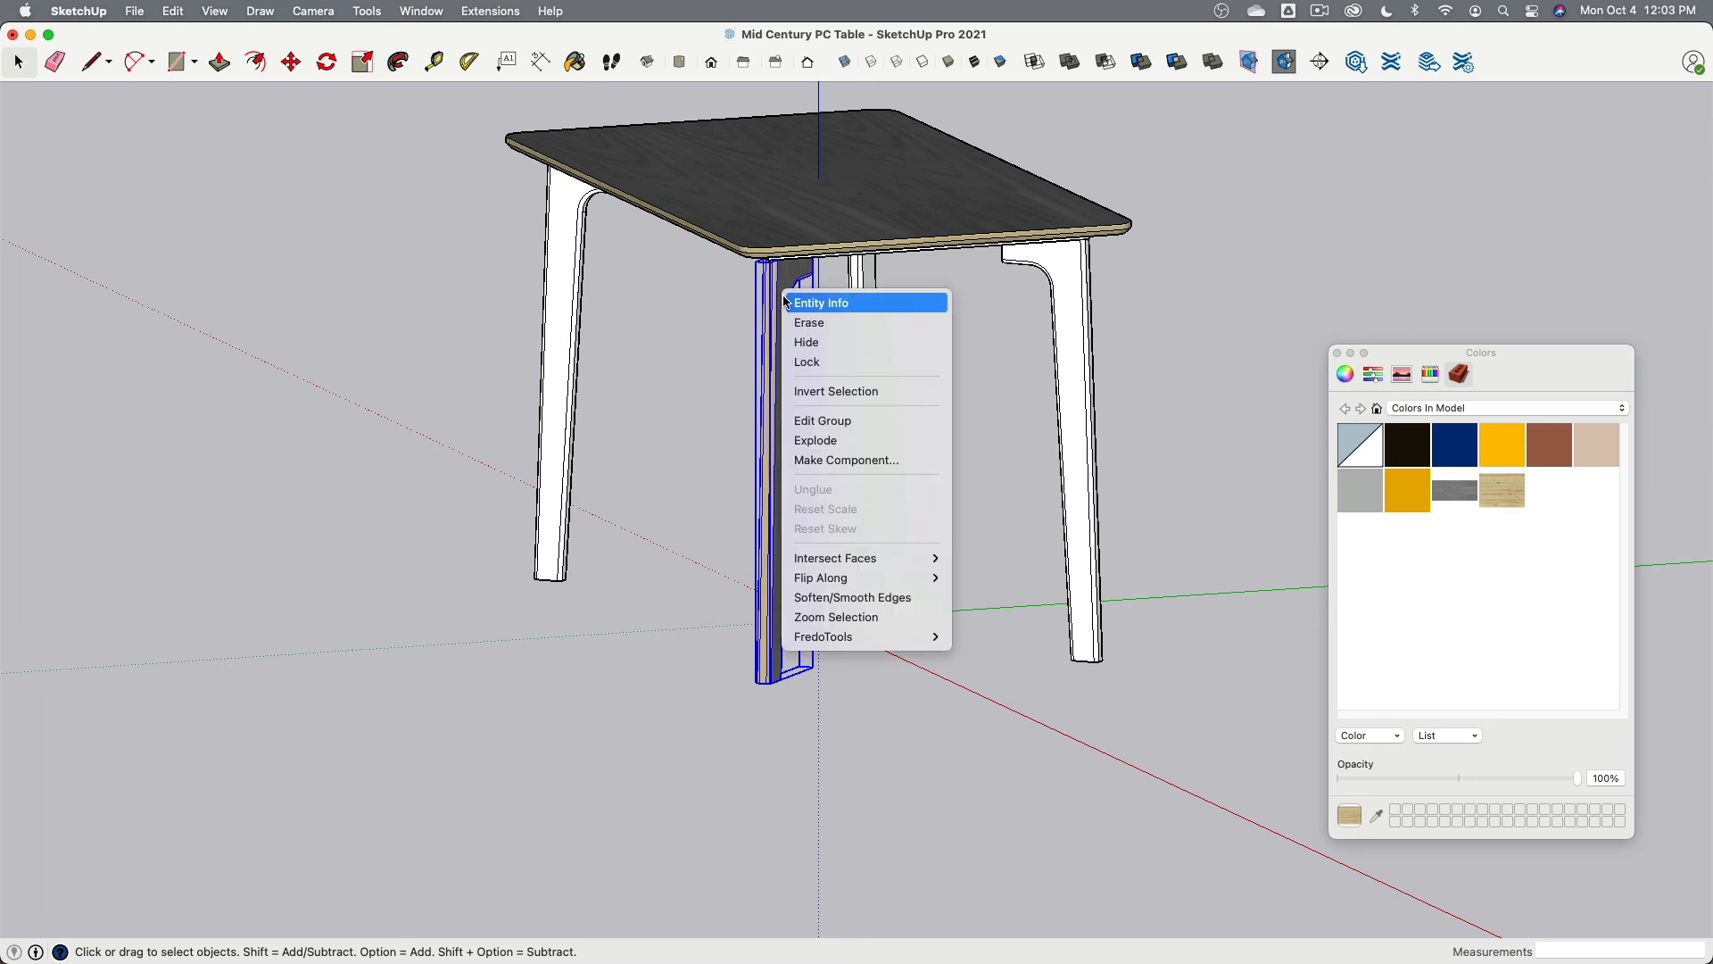
pyautogui.click(866, 461)
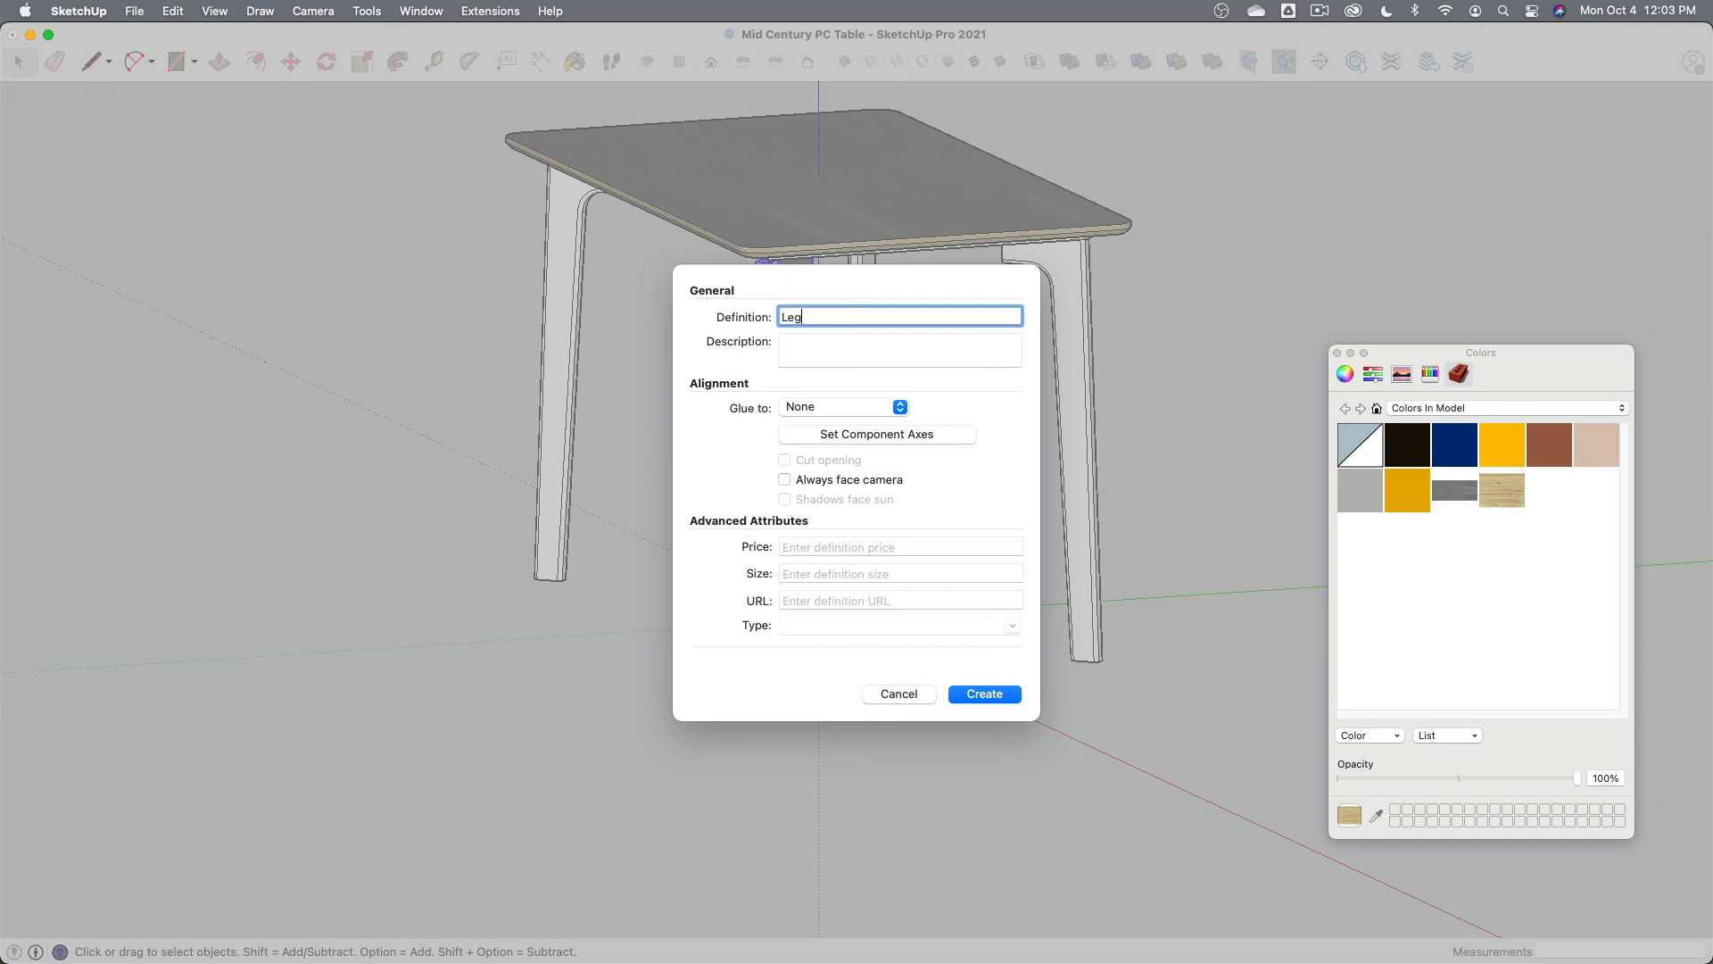
pyautogui.press('Return')
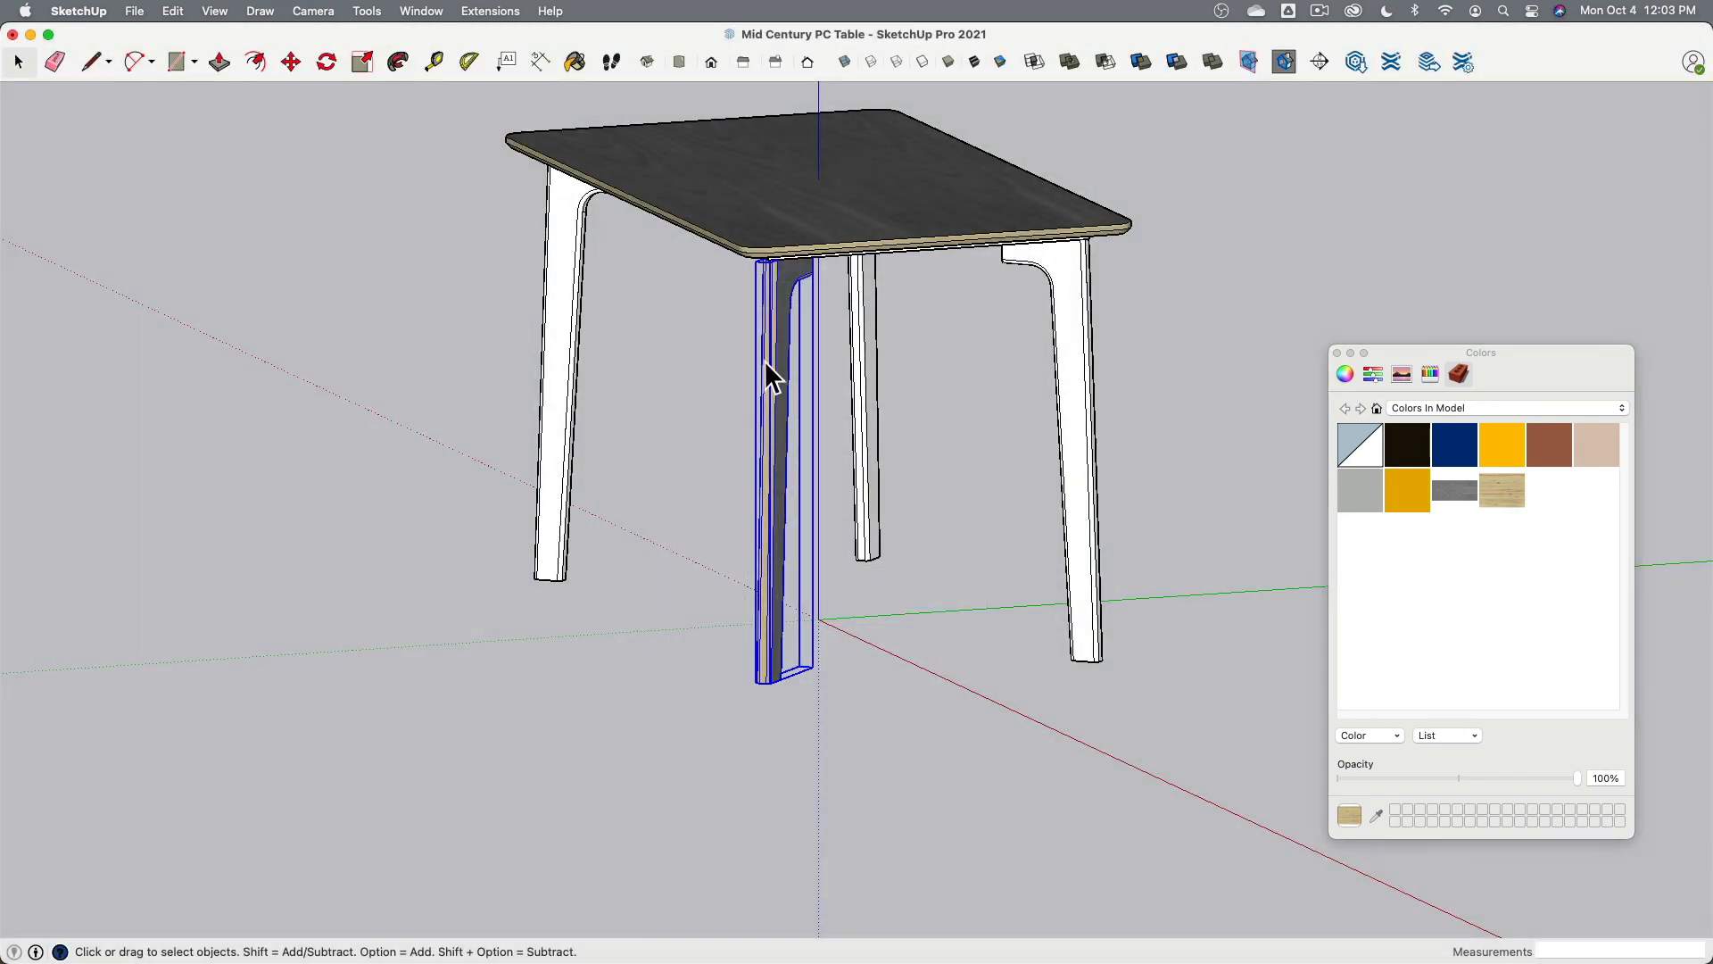
# Step: Create a copy of the textured leg rotated 180 degrees about the midpoint of its foot's inner edge
pyautogui.moveTo(645, 817); pyautogui.dragTo(375, 347, button='middle')
pyautogui.scroll(5, 446, 349)
pyautogui.keyDown('shift'); pyautogui.moveTo(561, 329); pyautogui.dragTo(421, 336, button='middle'); pyautogui.keyUp('shift')
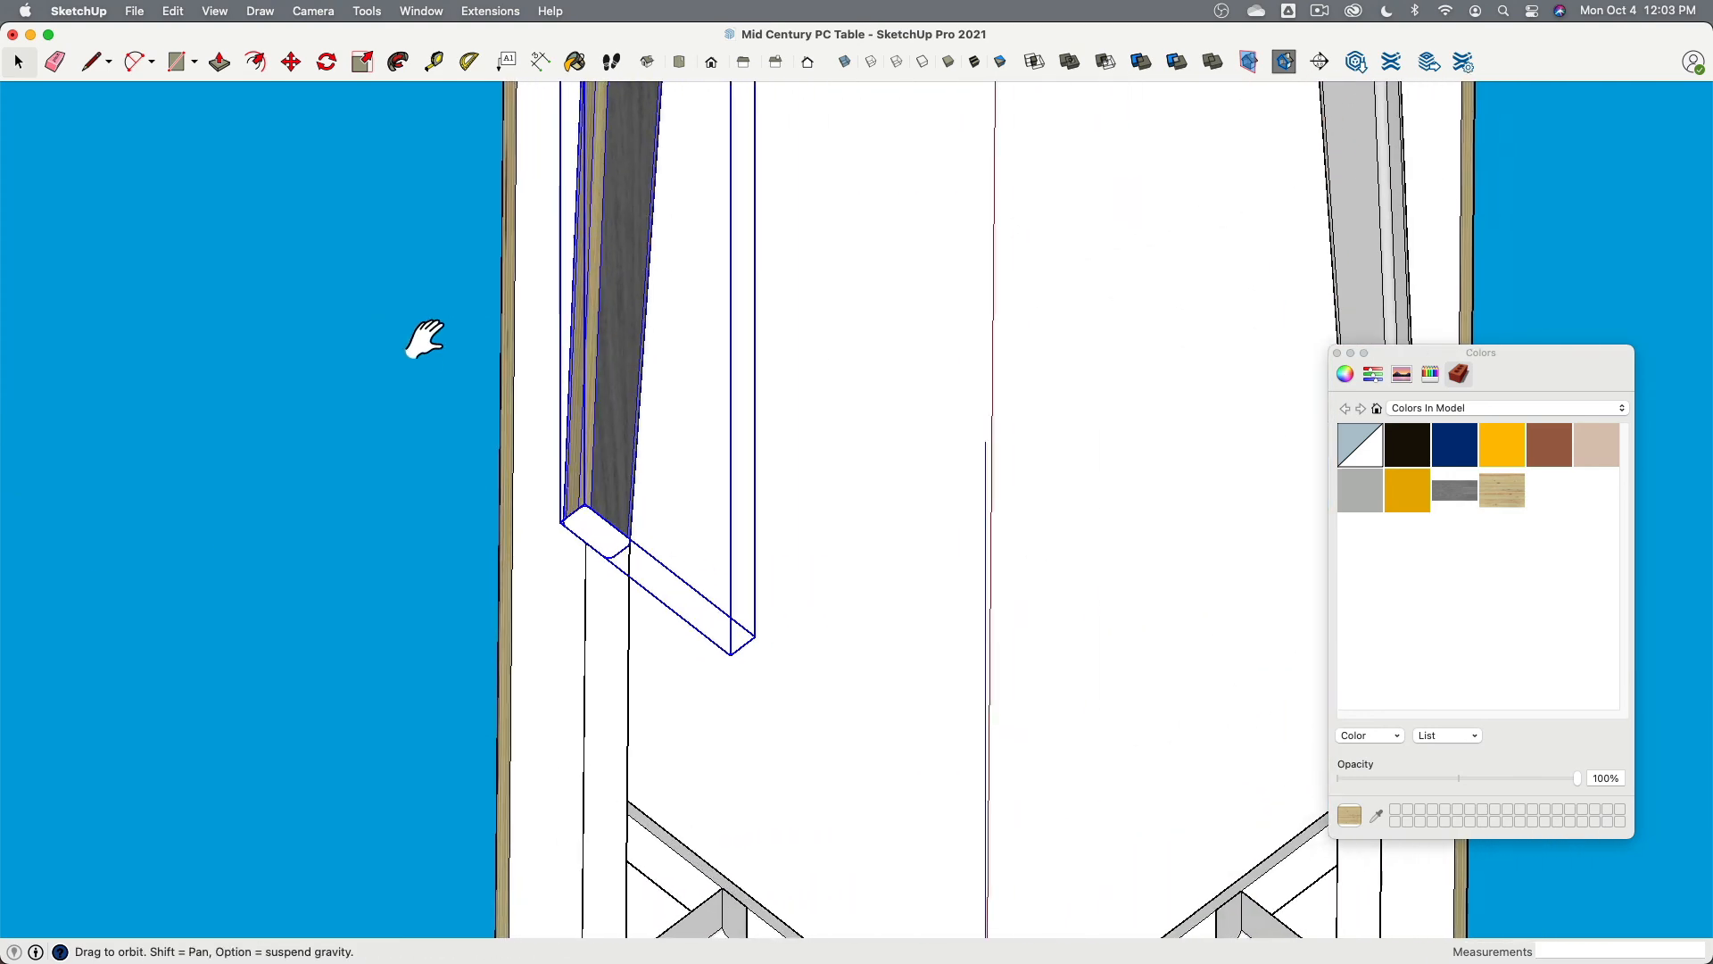
pyautogui.scroll(4, 421, 337)
pyautogui.scroll(-4, 421, 336)
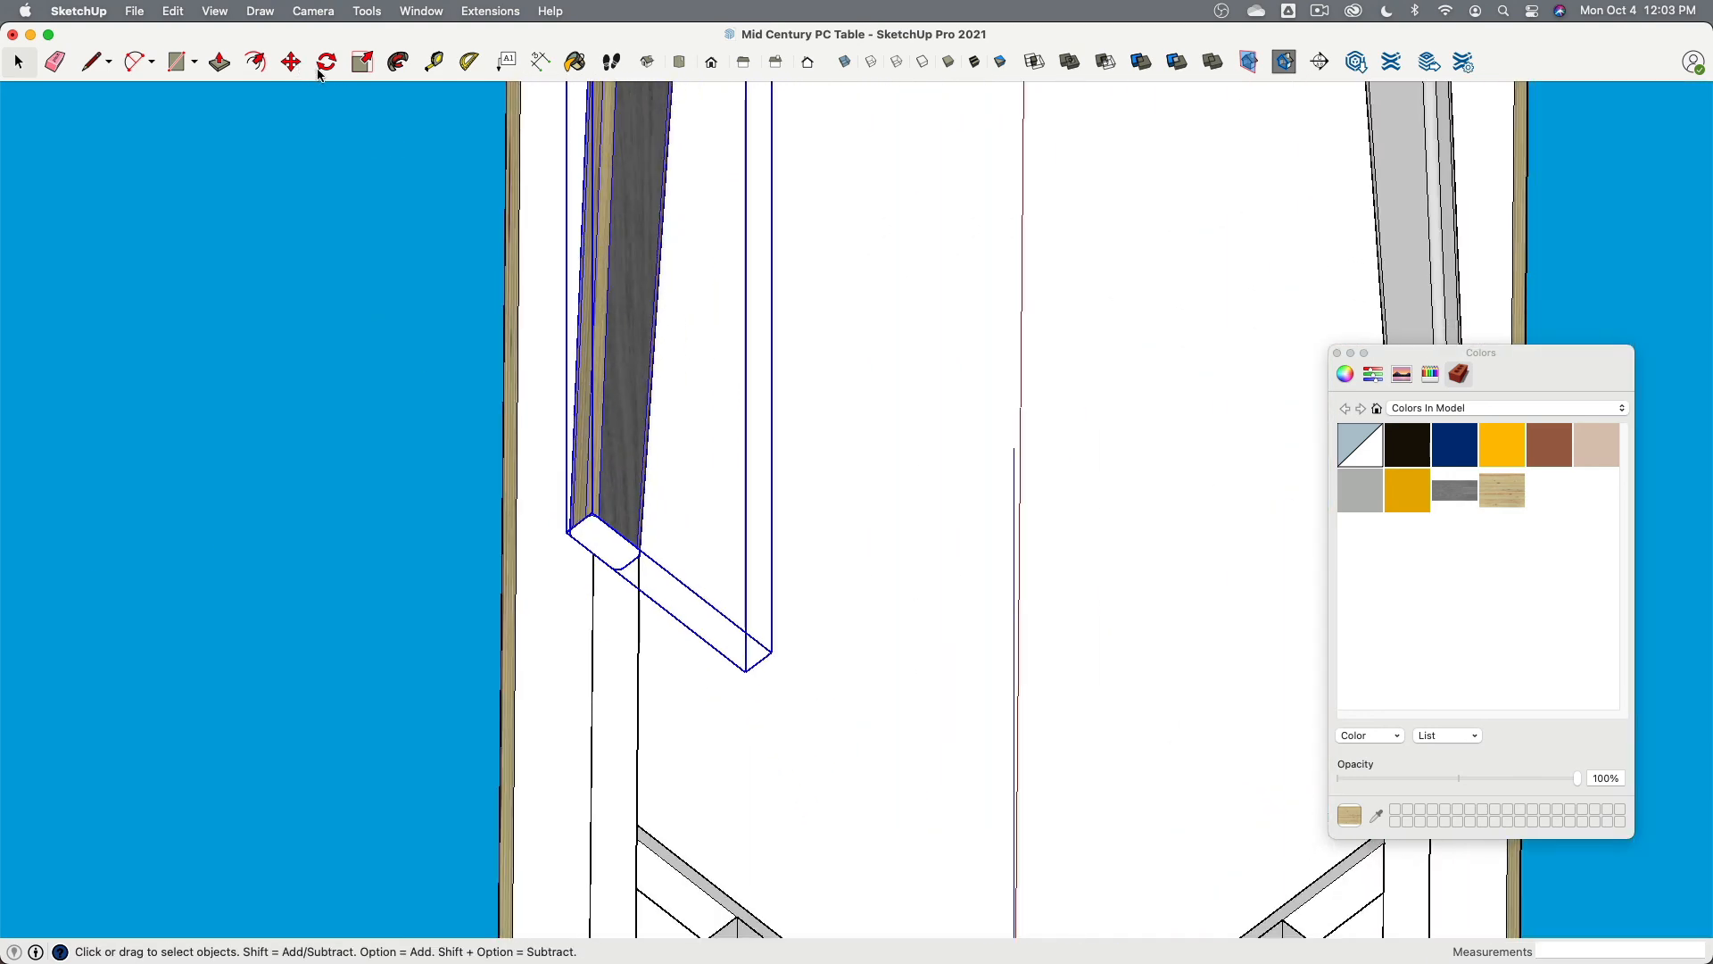
pyautogui.moveTo(558, 553); pyautogui.dragTo(571, 500, button='middle')
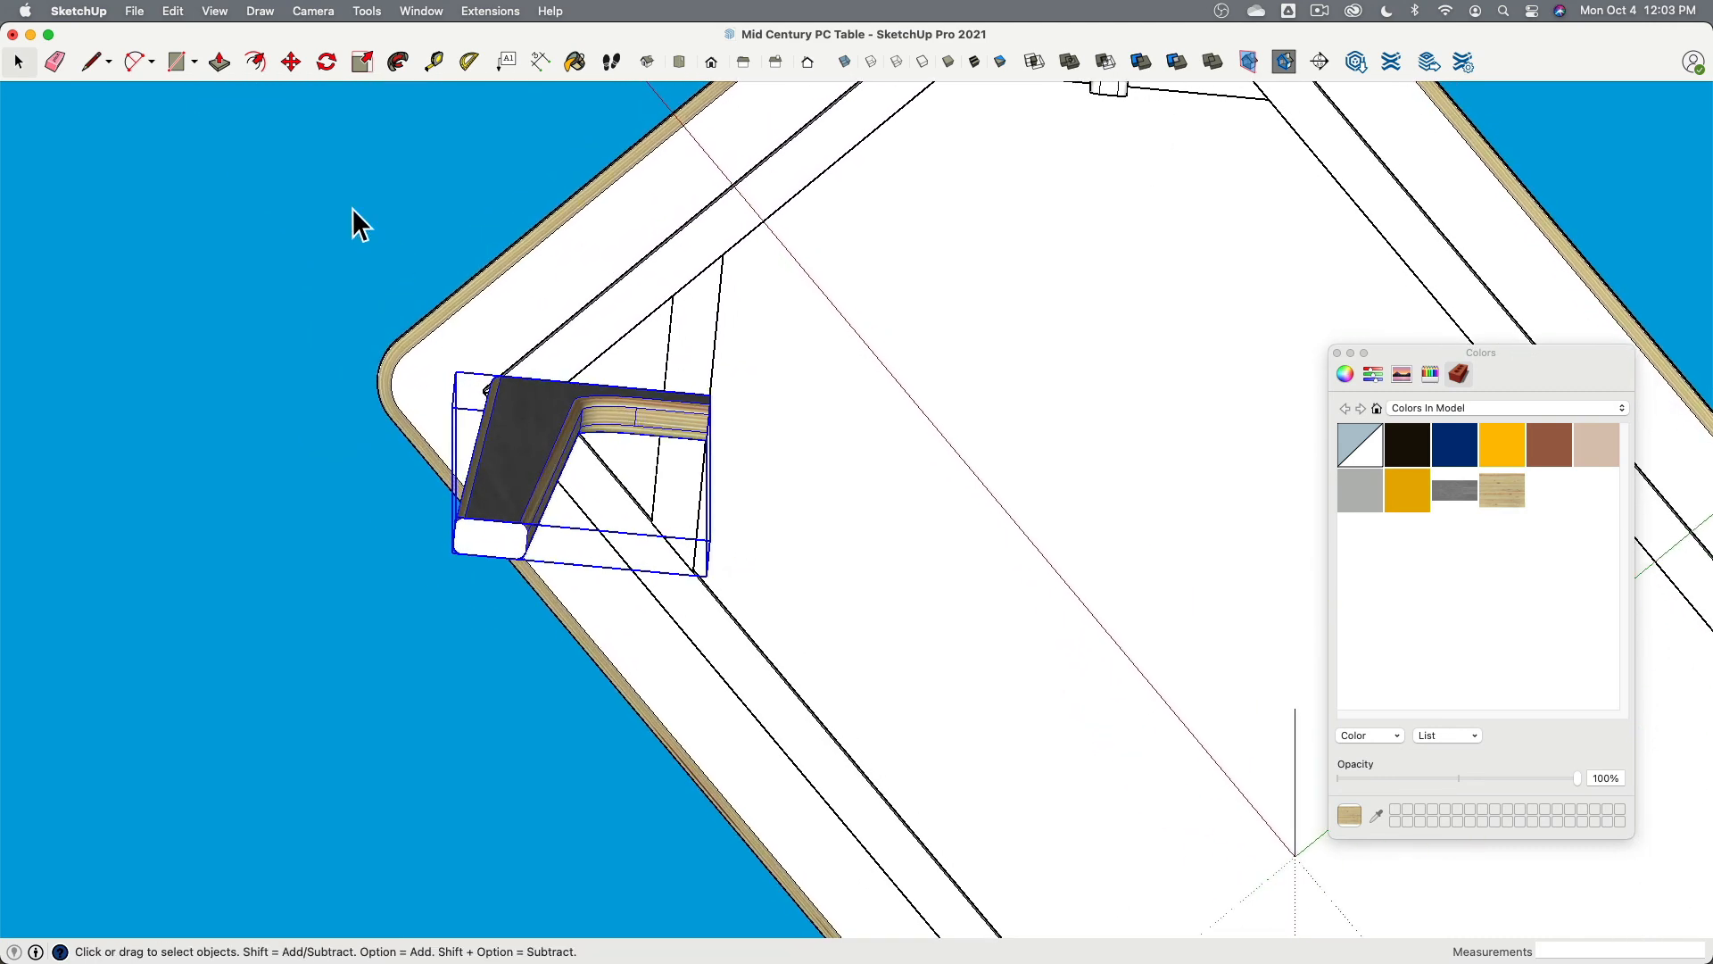
pyautogui.click(327, 59)
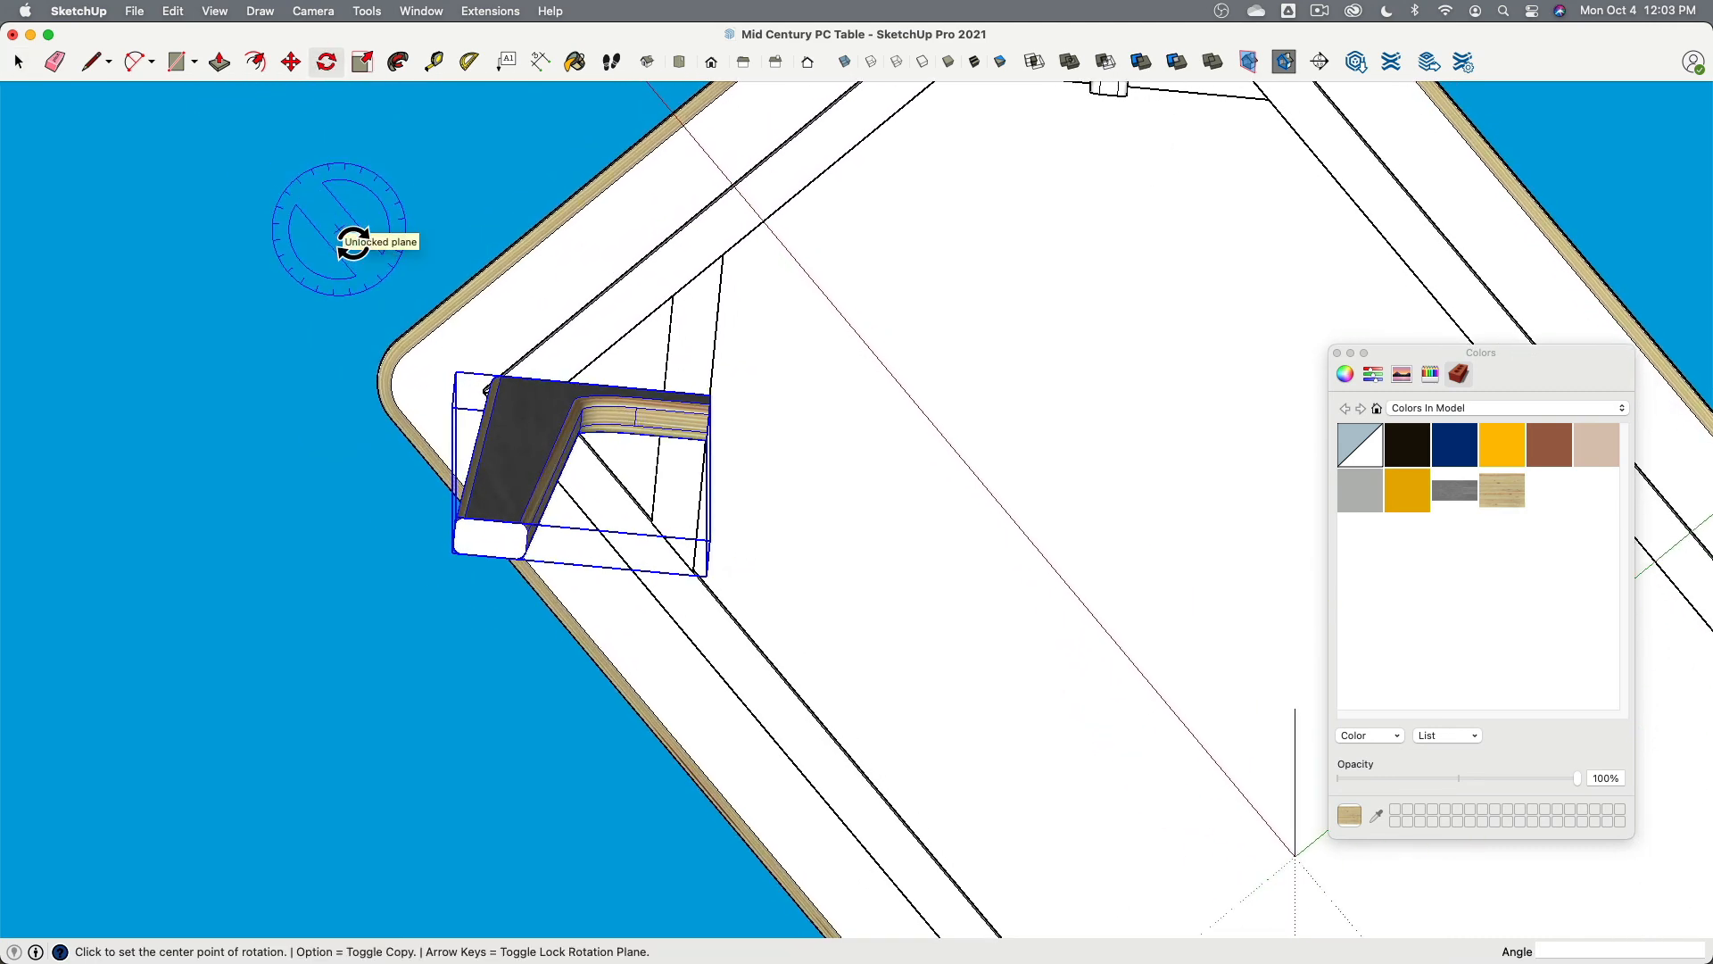
pyautogui.scroll(1, 541, 555)
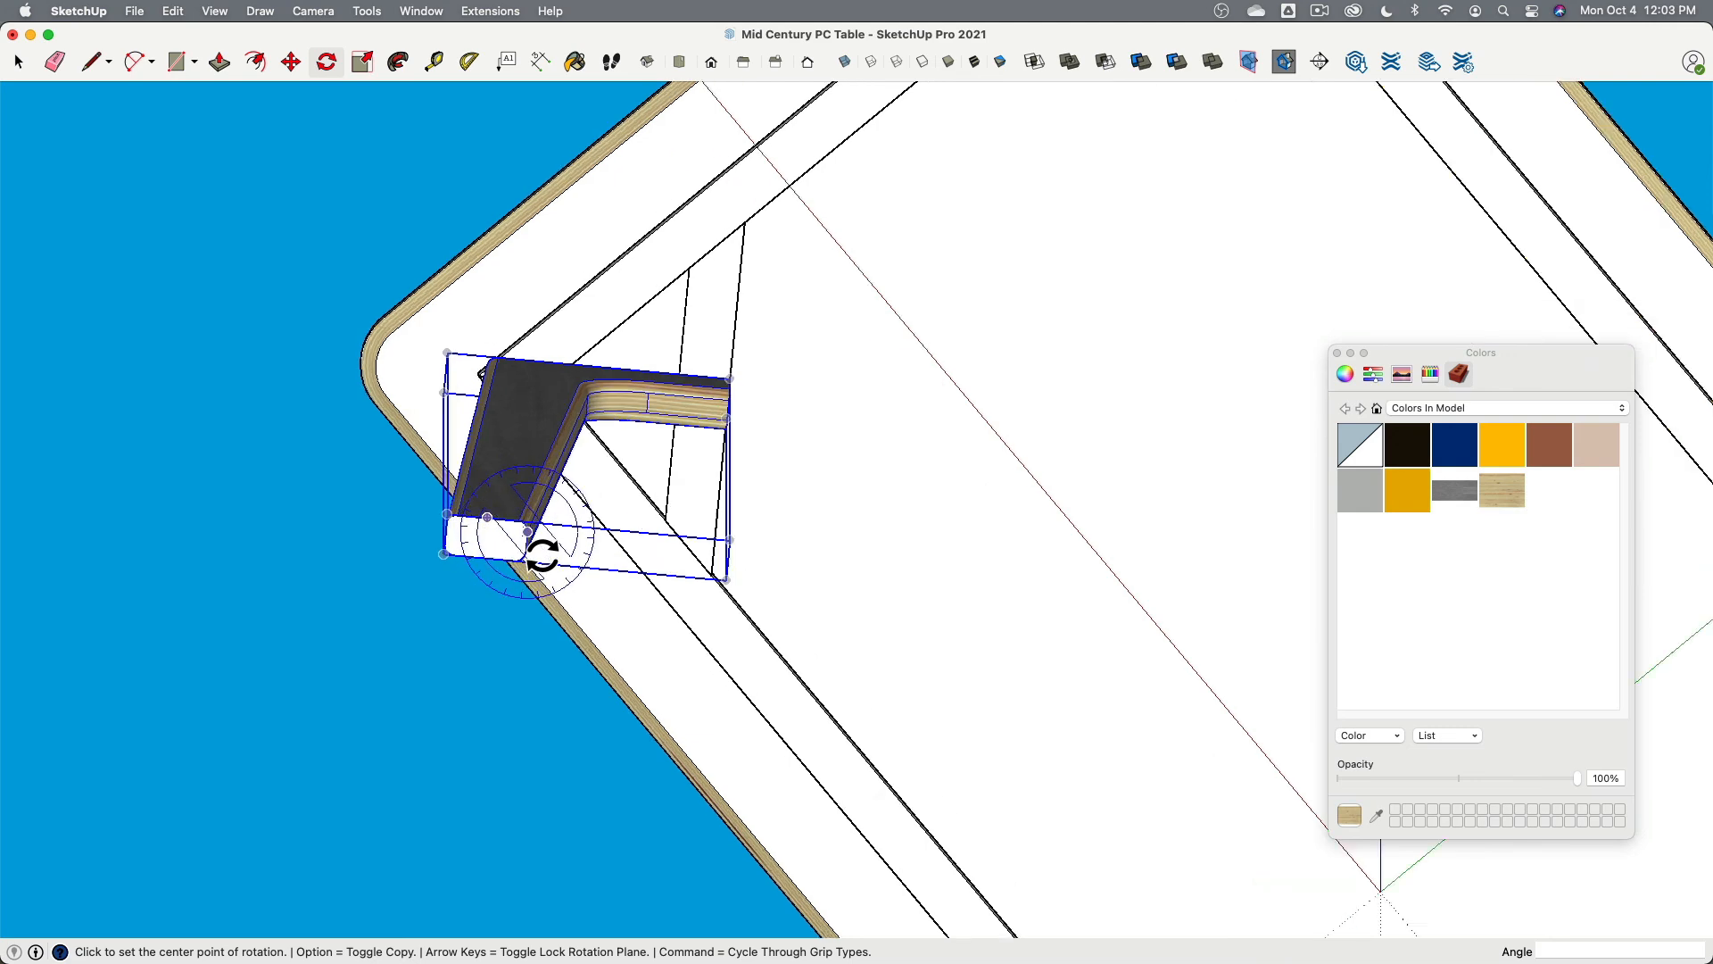
pyautogui.scroll(5, 541, 555)
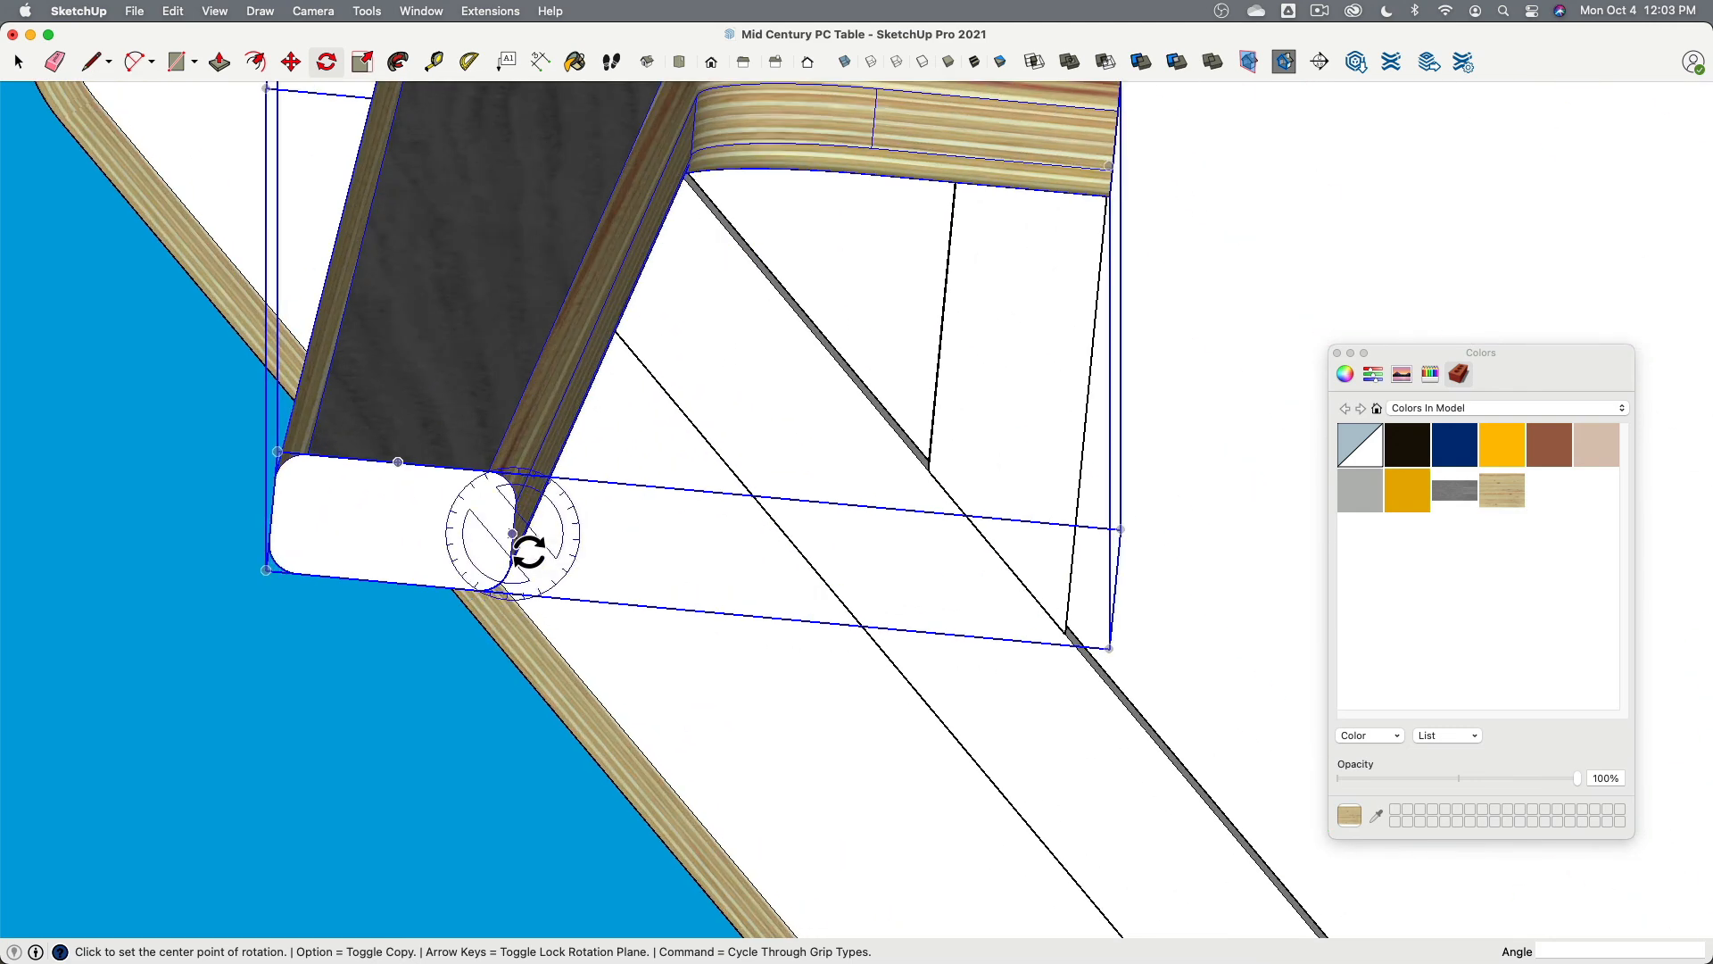
pyautogui.scroll(-5, 530, 551)
pyautogui.click(513, 536)
pyautogui.press('alt')
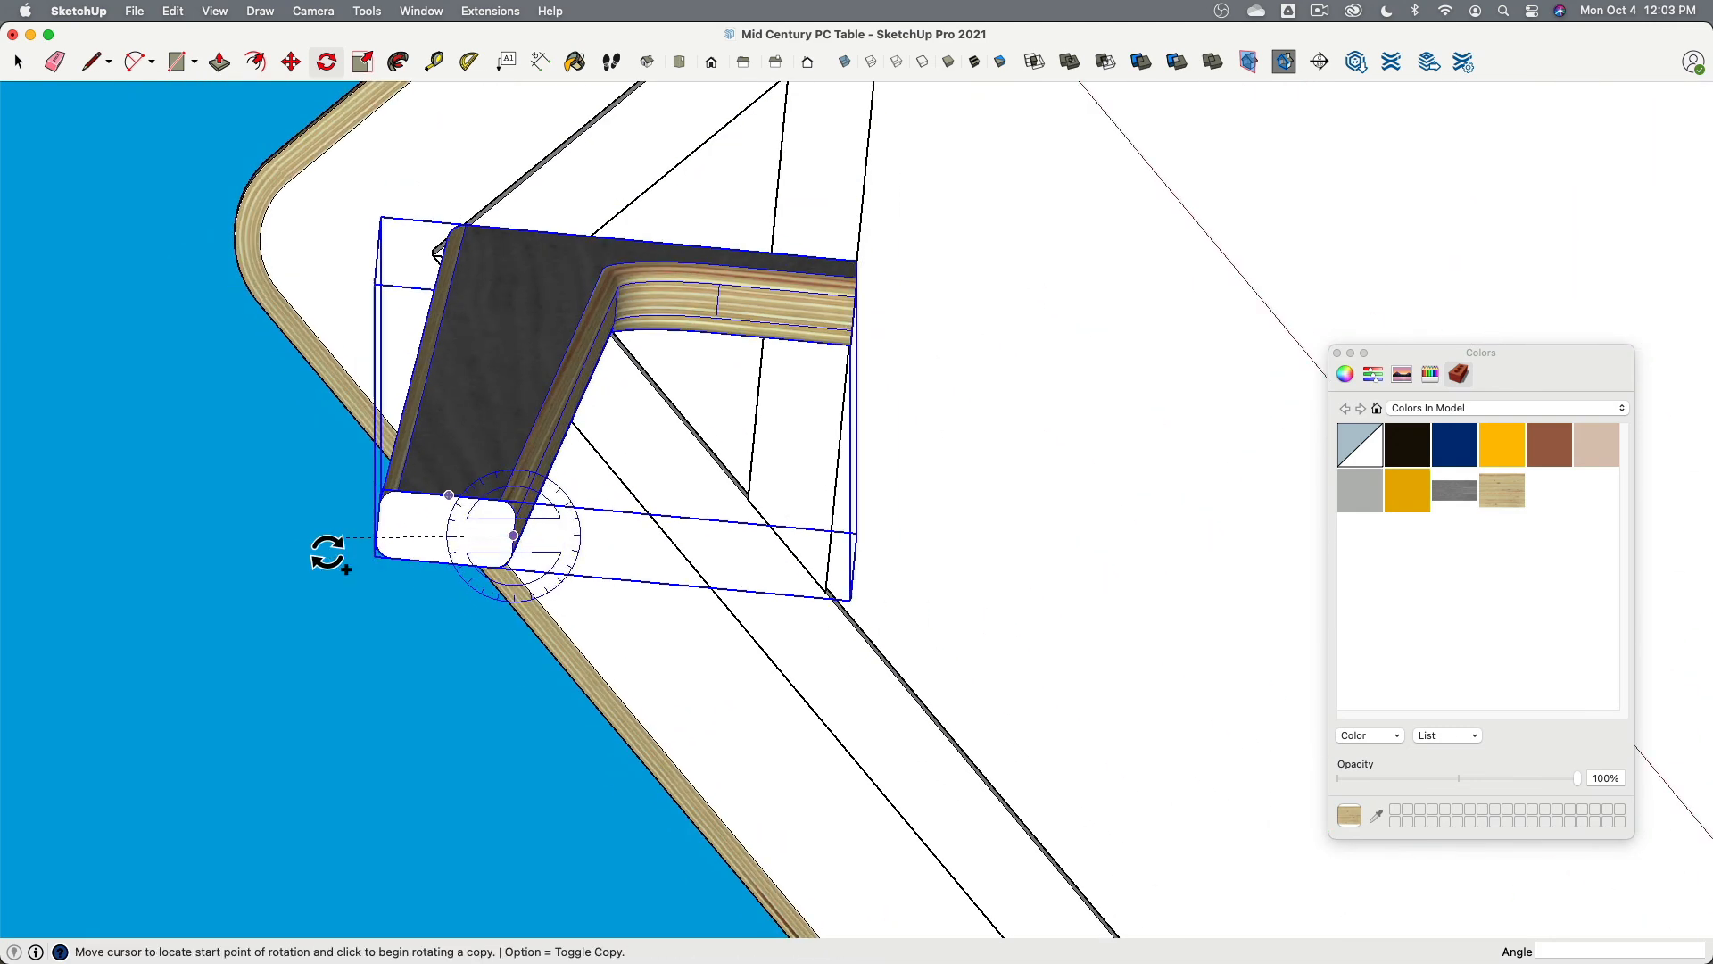
pyautogui.click(143, 513)
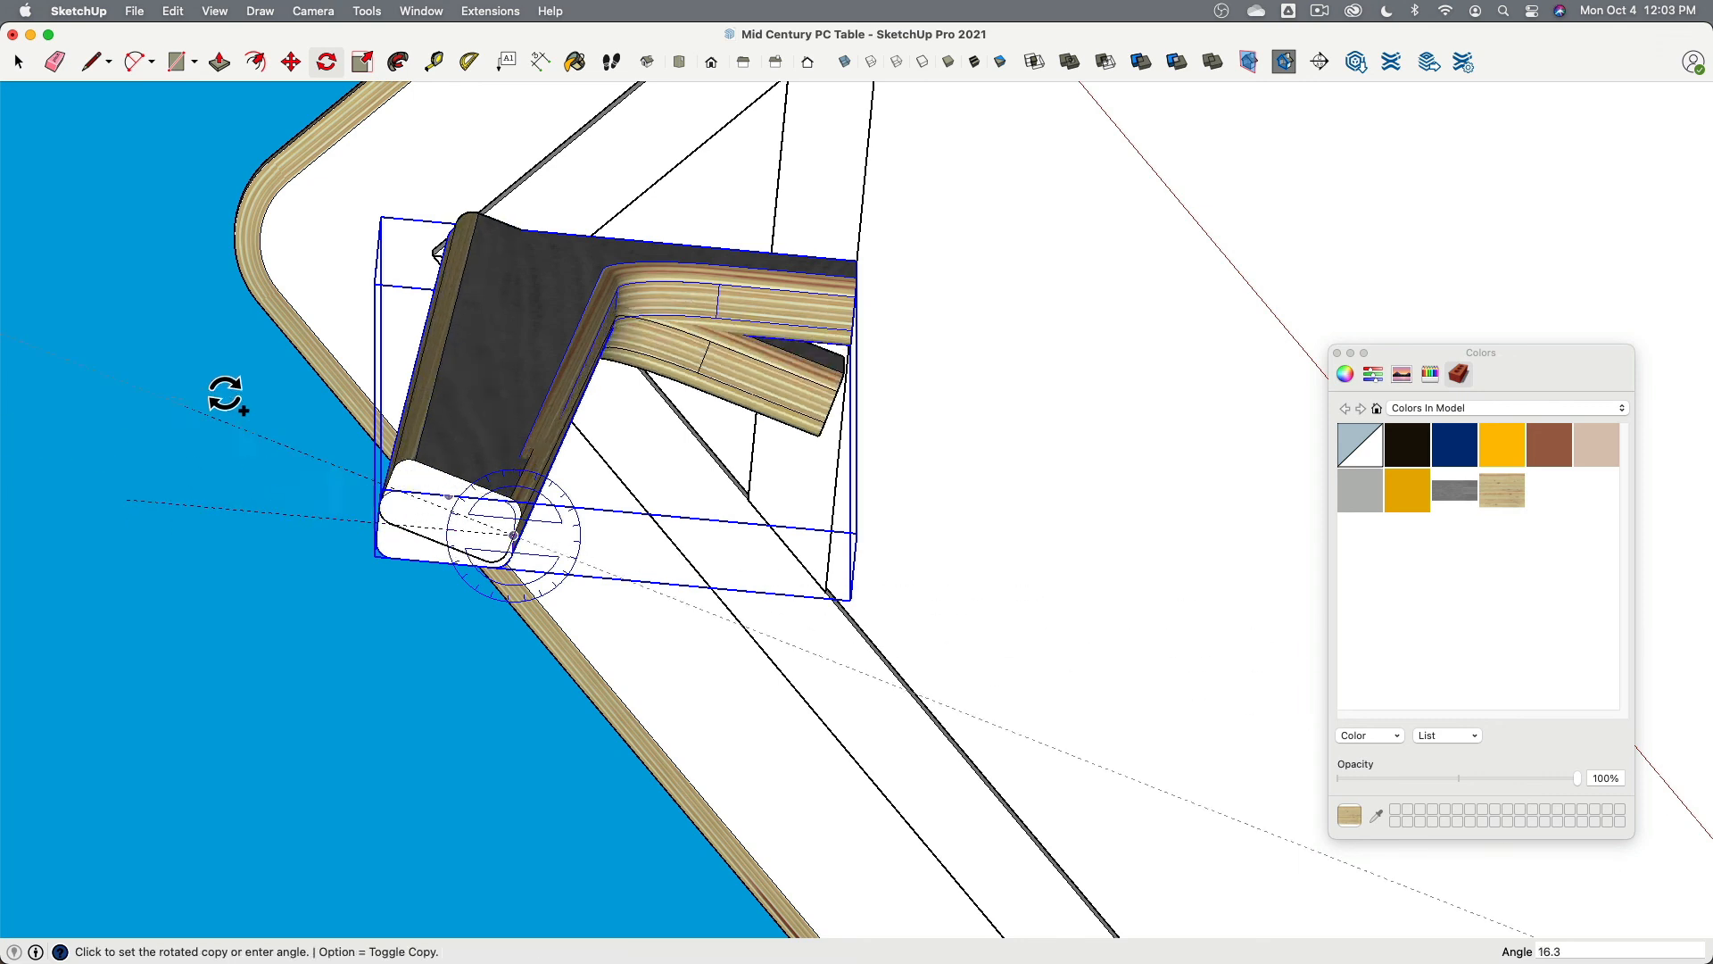
pyautogui.click(883, 582)
pyautogui.scroll(-3, 702, 411)
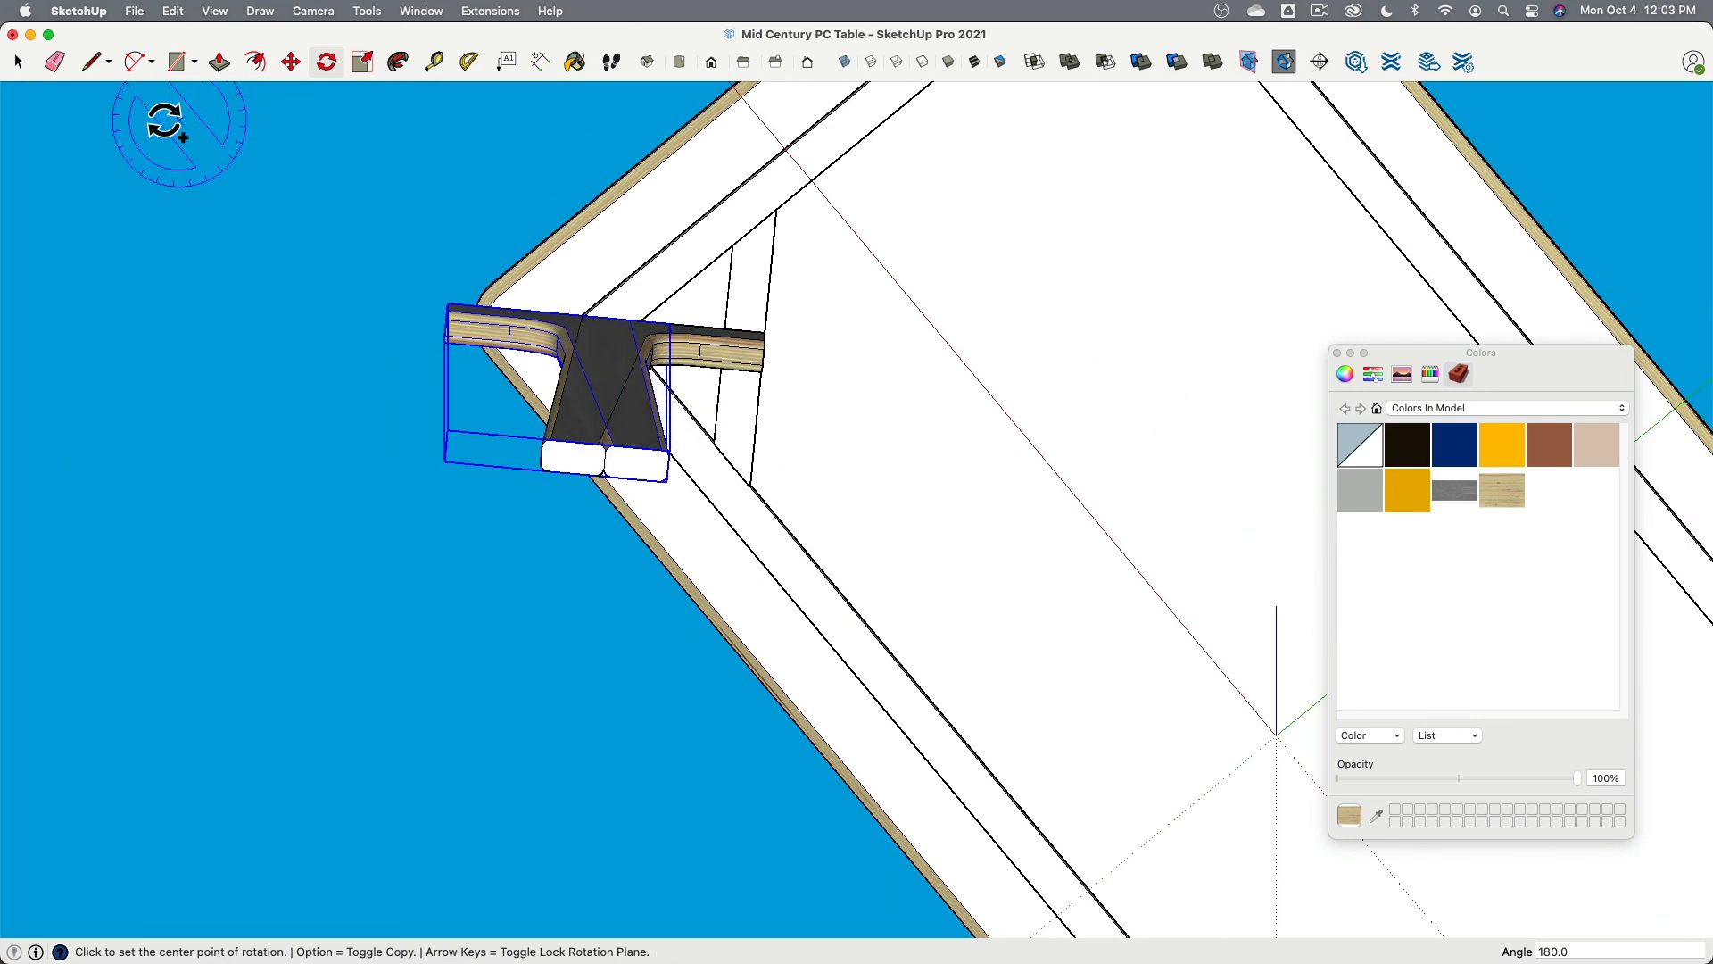
# Step: Move the rotated leg copy onto the white leg at the diagonally opposite corner, aligning the midpoints of the feet's inner edges
pyautogui.click(18, 62)
pyautogui.click(292, 63)
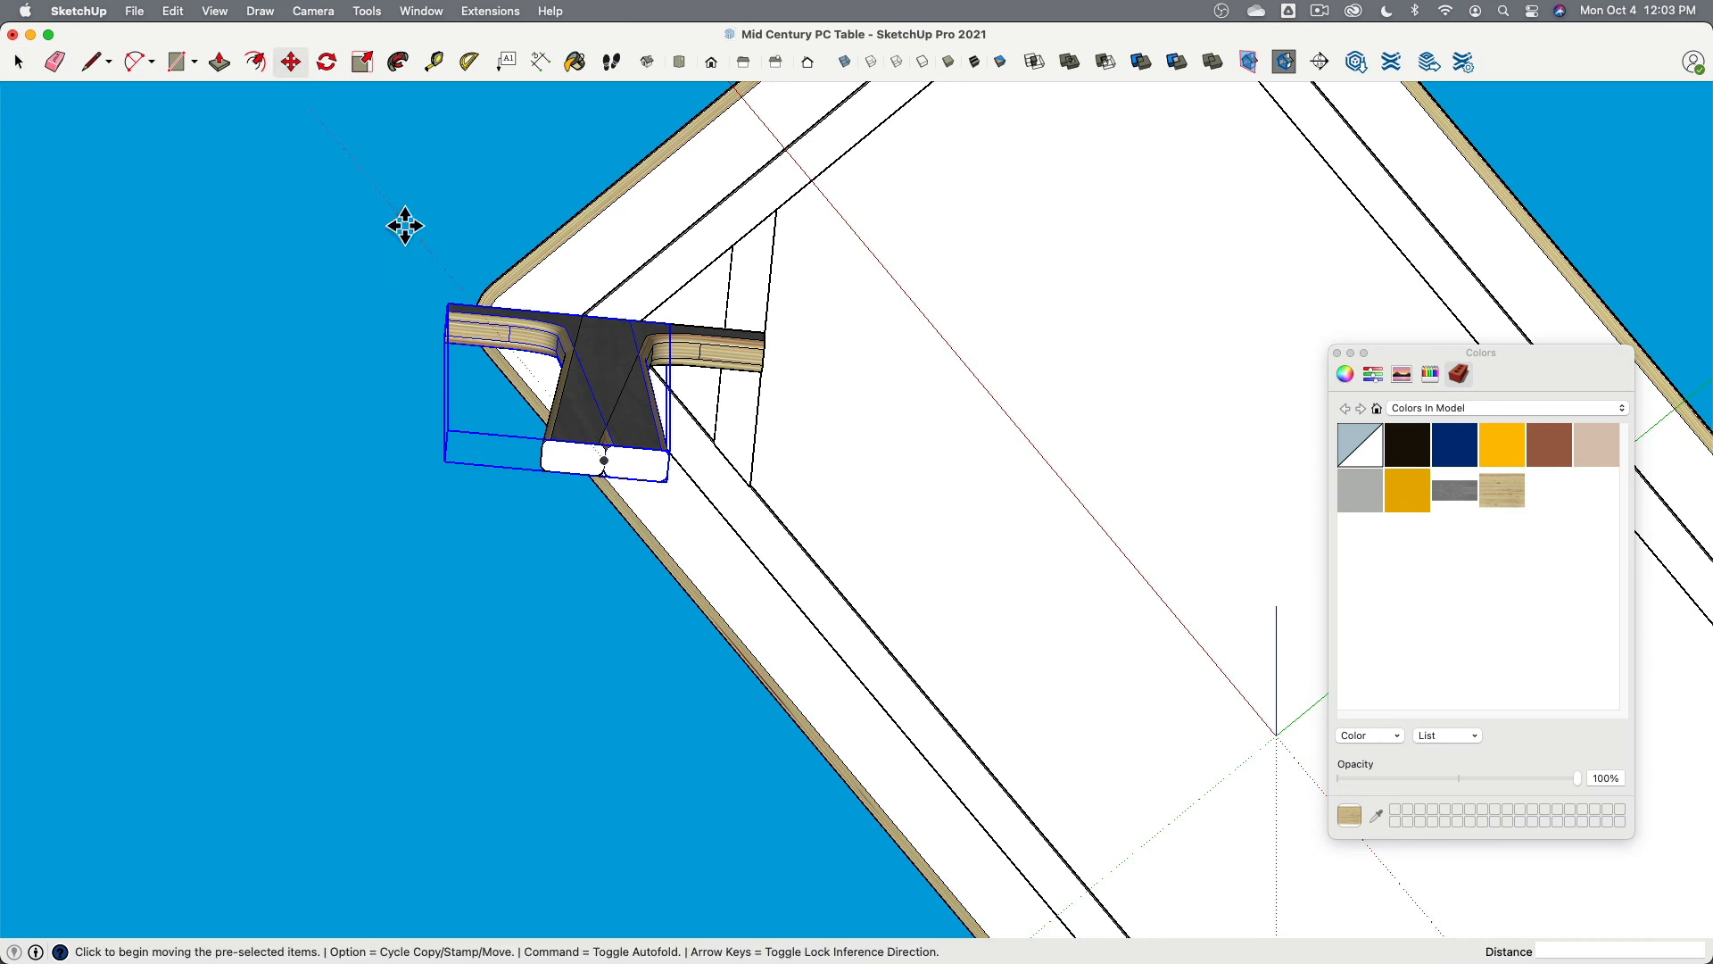
pyautogui.click(607, 472)
pyautogui.click(1235, 708)
pyautogui.keyDown('shift'); pyautogui.moveTo(1236, 709); pyautogui.dragTo(423, 425, button='middle'); pyautogui.keyUp('shift')
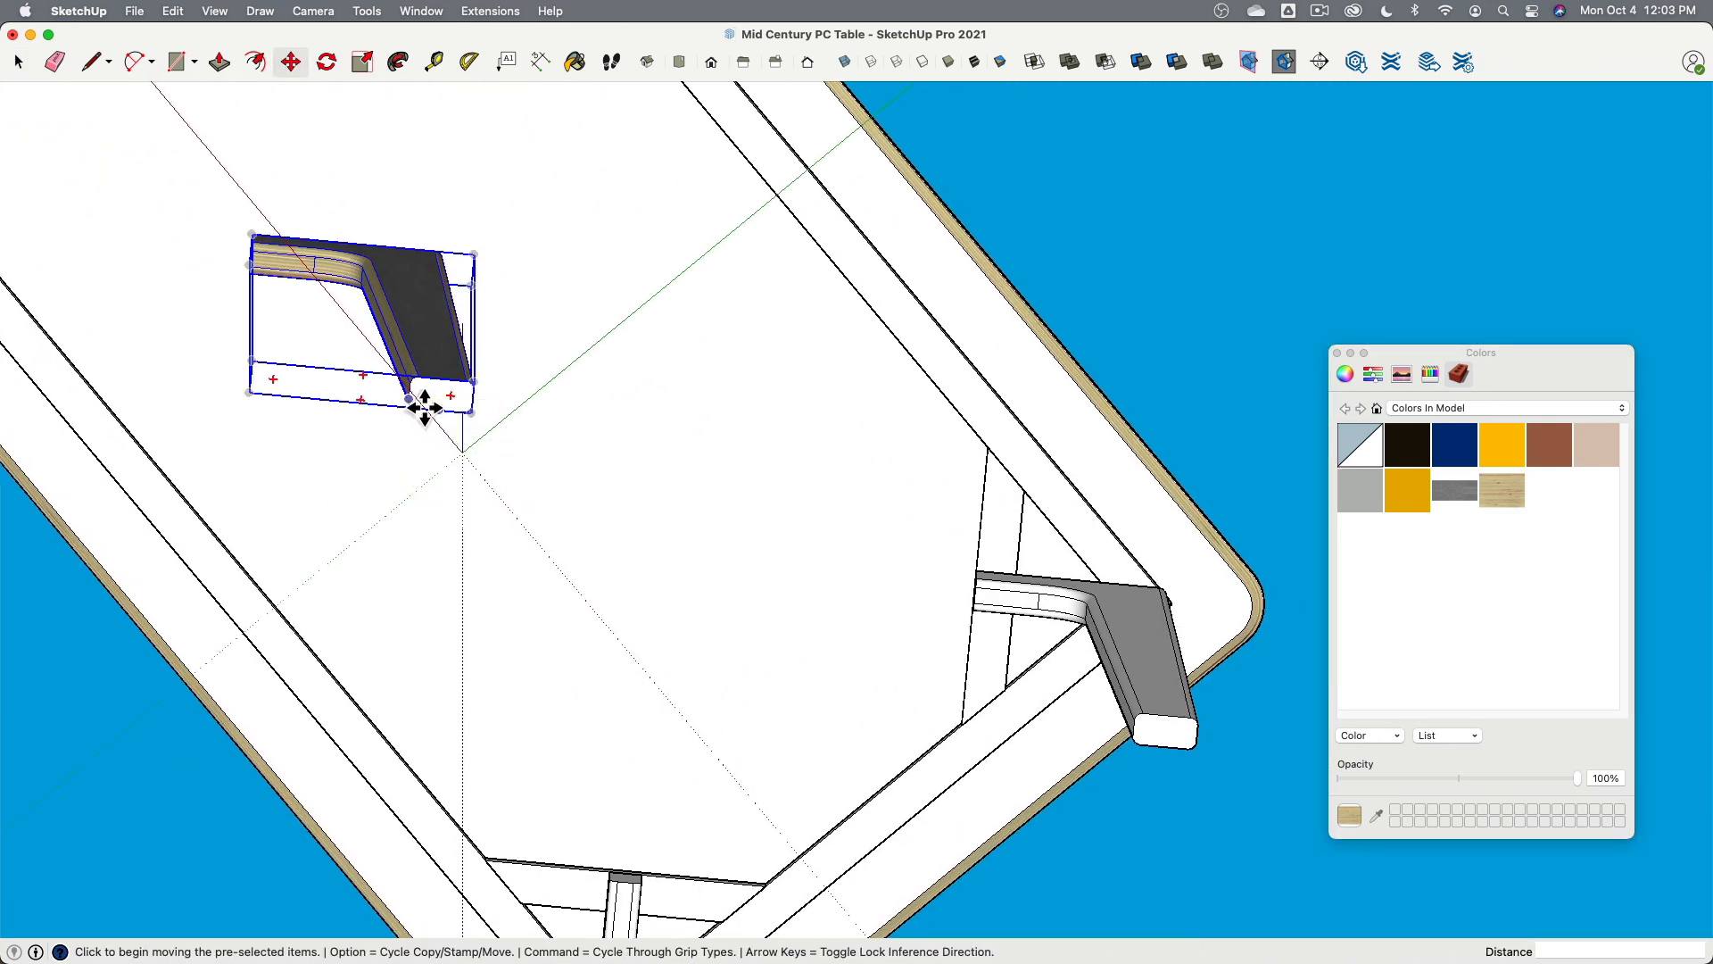
pyautogui.scroll(5, 452, 444)
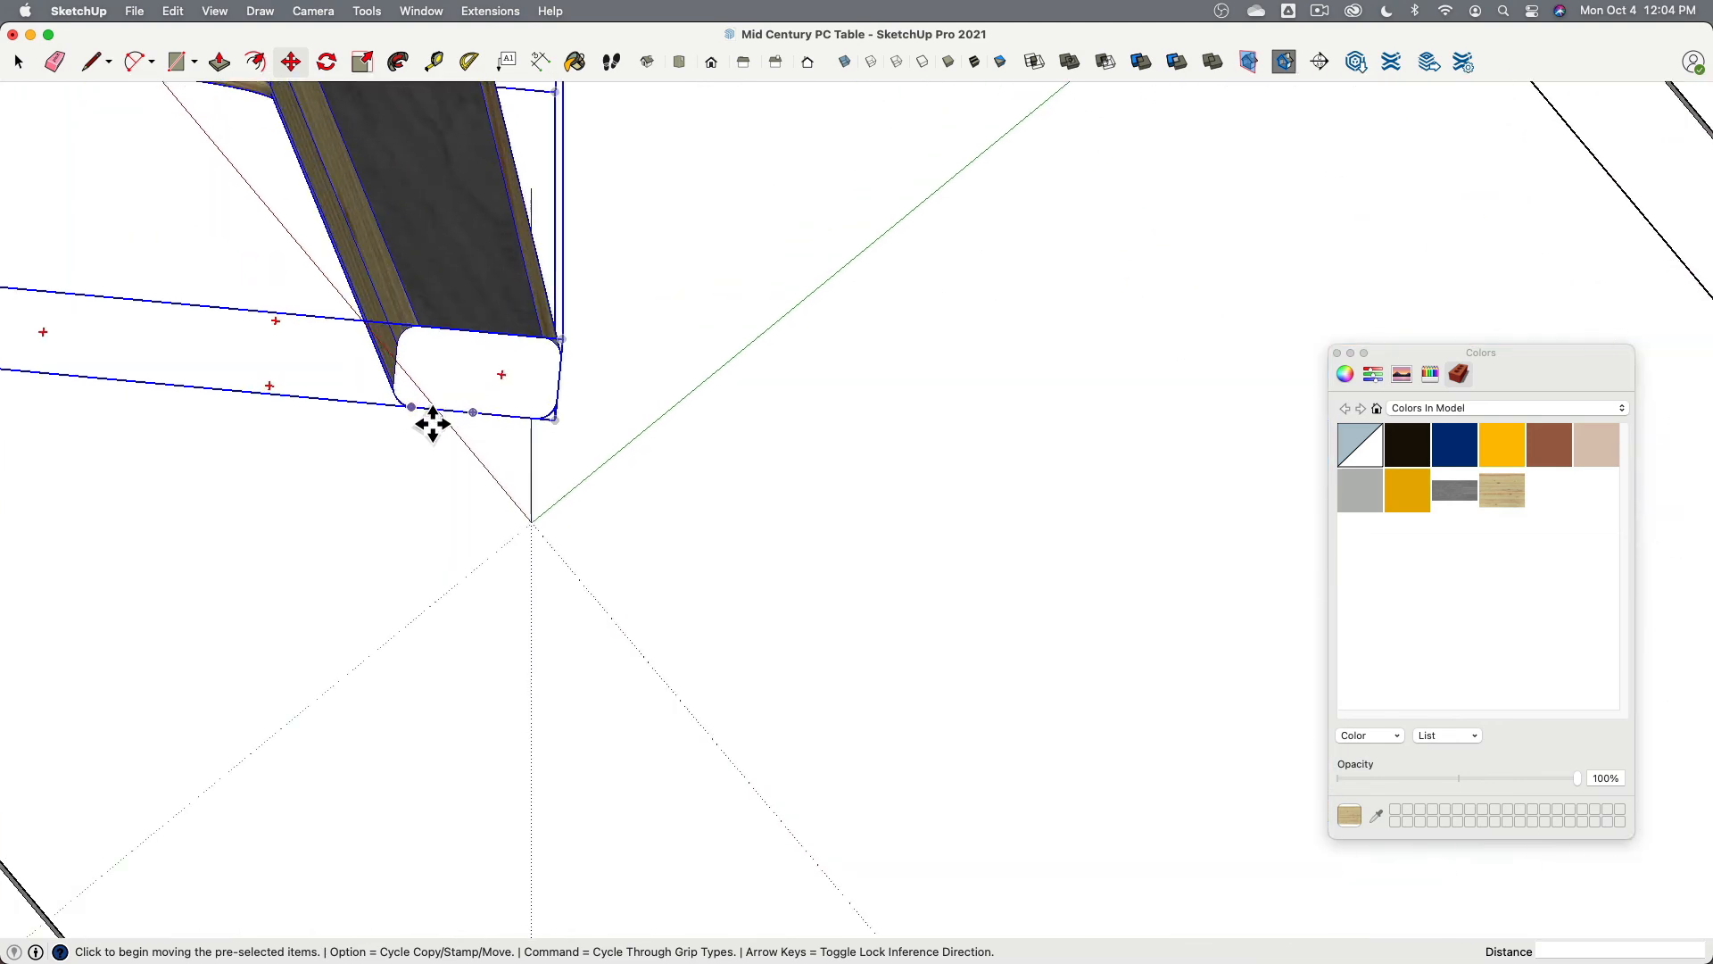
pyautogui.click(401, 360)
pyautogui.scroll(-5, 429, 375)
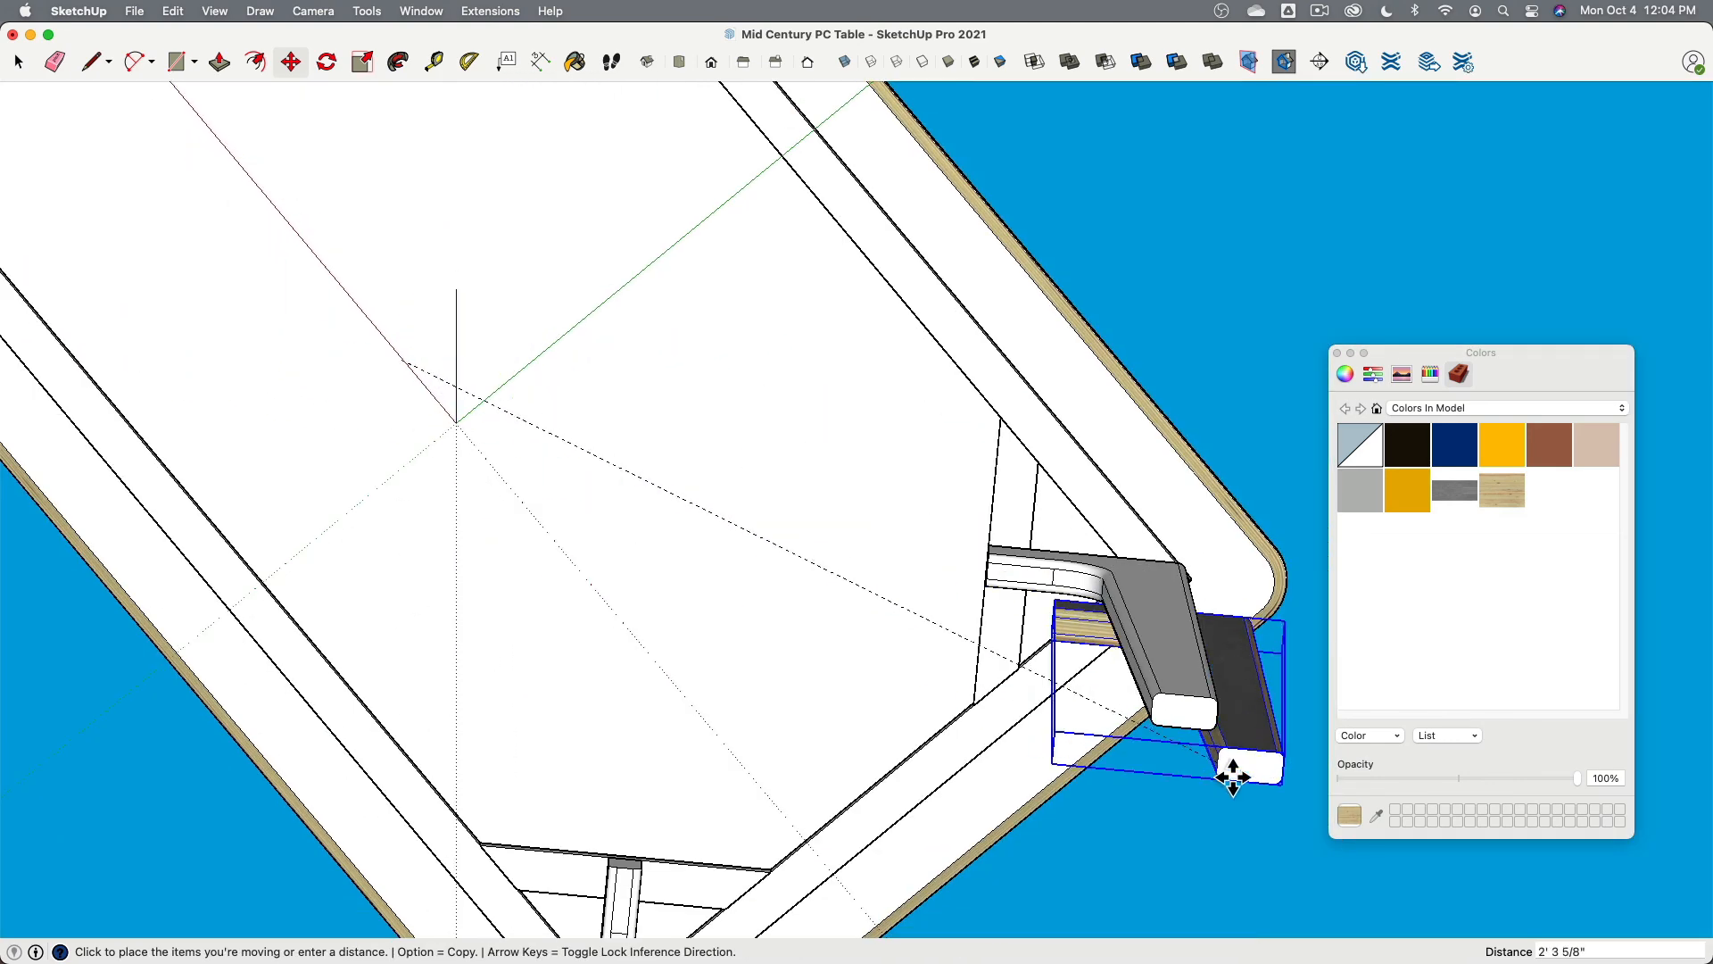
pyautogui.scroll(5, 1051, 640)
pyautogui.scroll(3, 1051, 640)
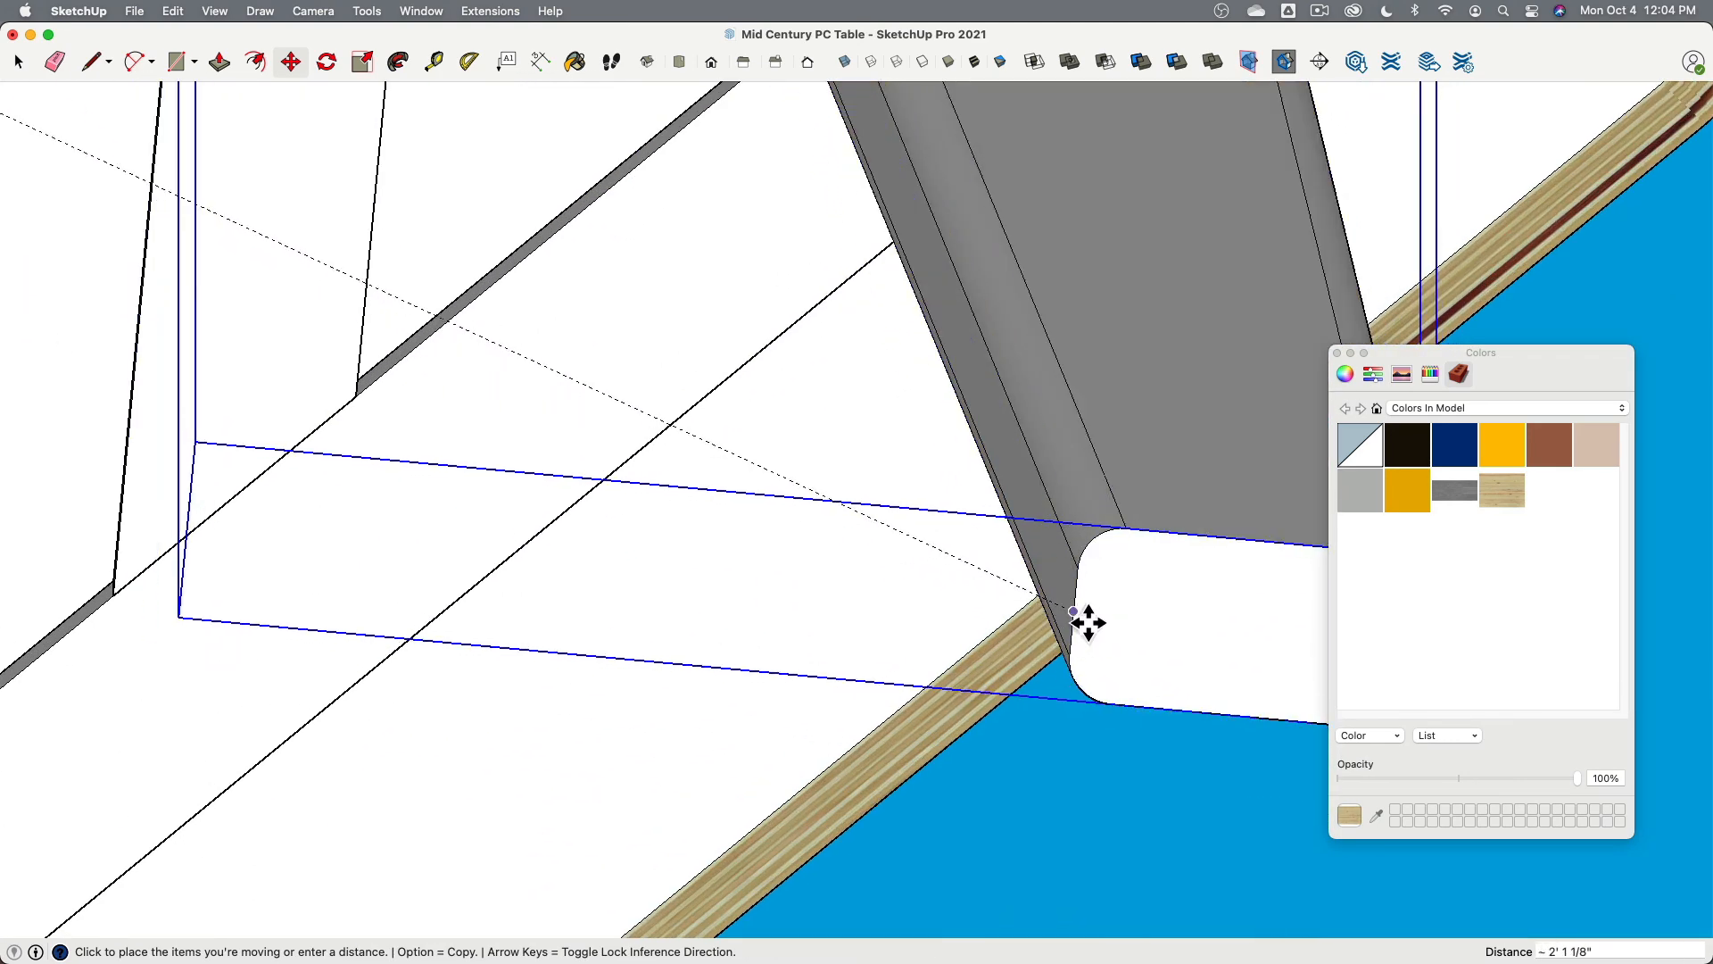
pyautogui.click(1086, 620)
pyautogui.scroll(-6, 1002, 581)
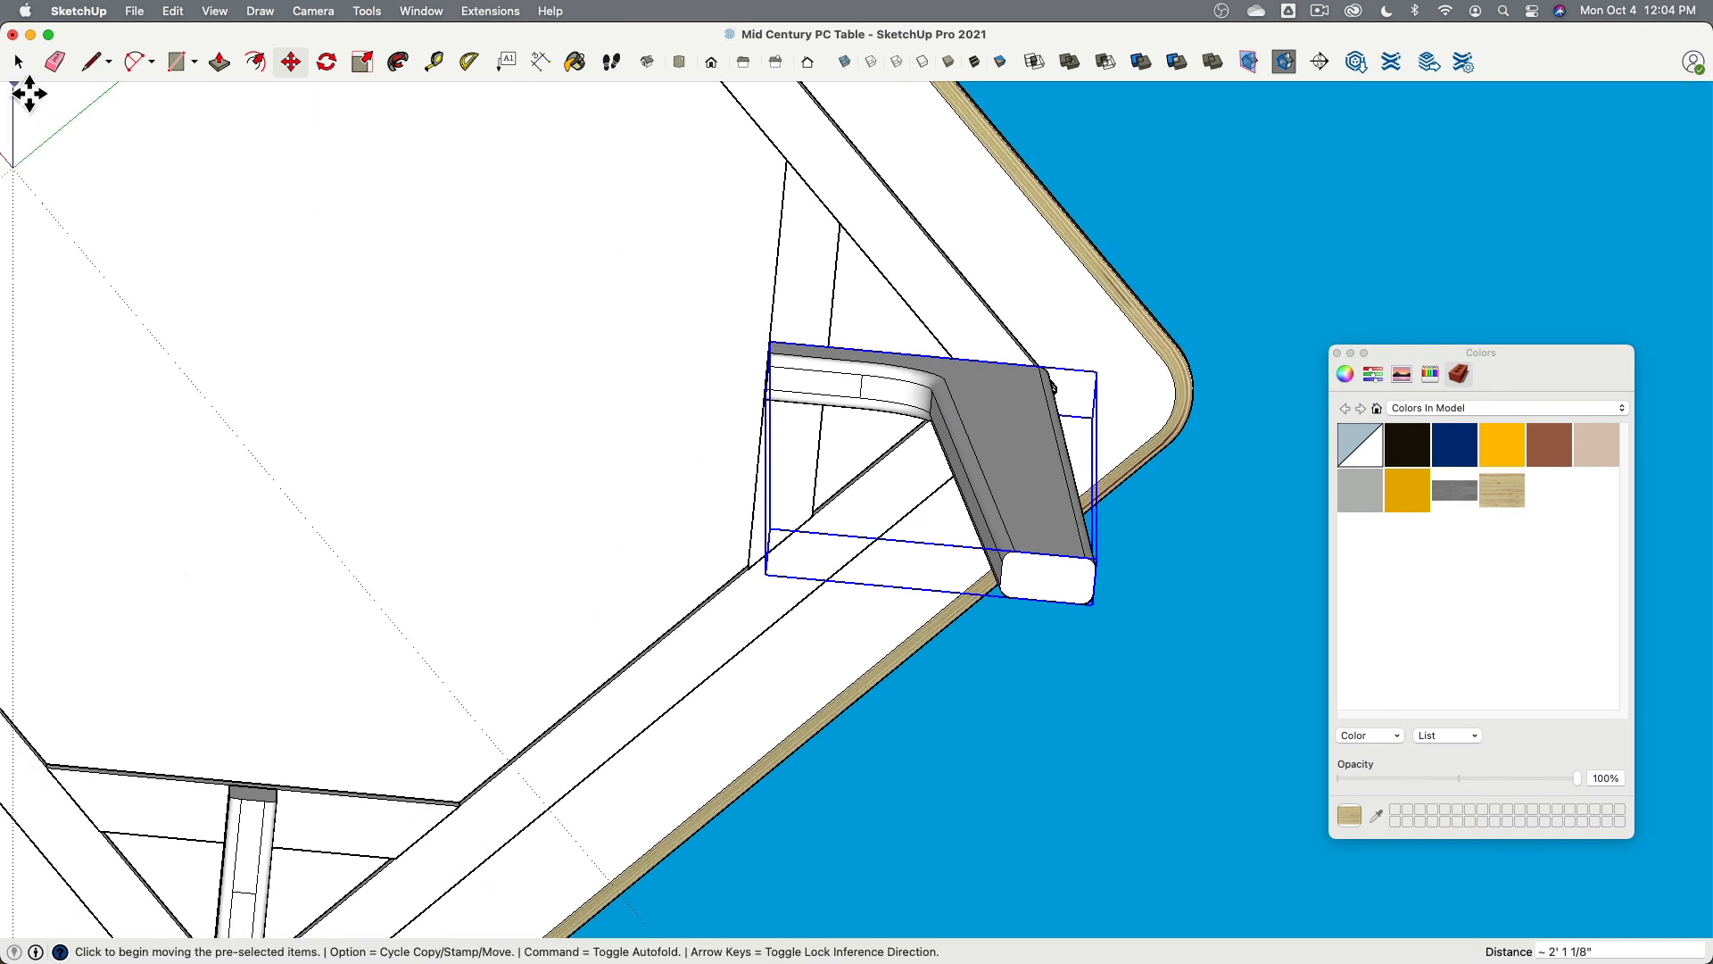
pyautogui.press('space')
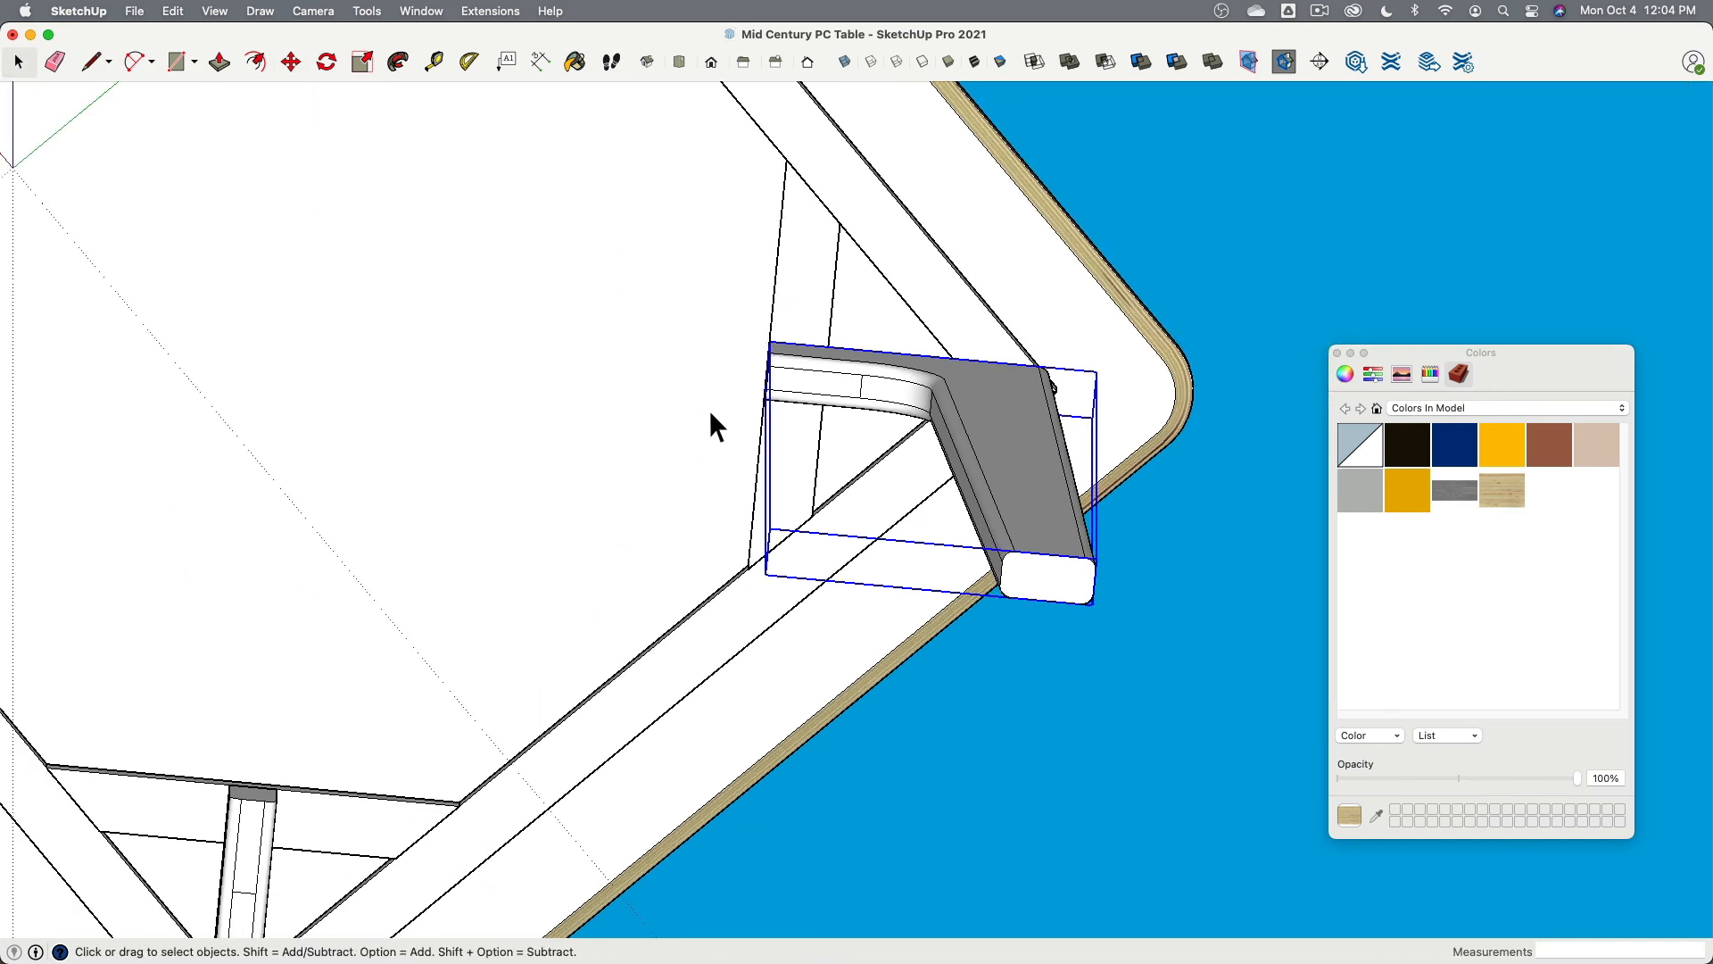
# Step: Hide the newly placed leg copy and delete the white leg occupying the same position
pyautogui.click(173, 12)
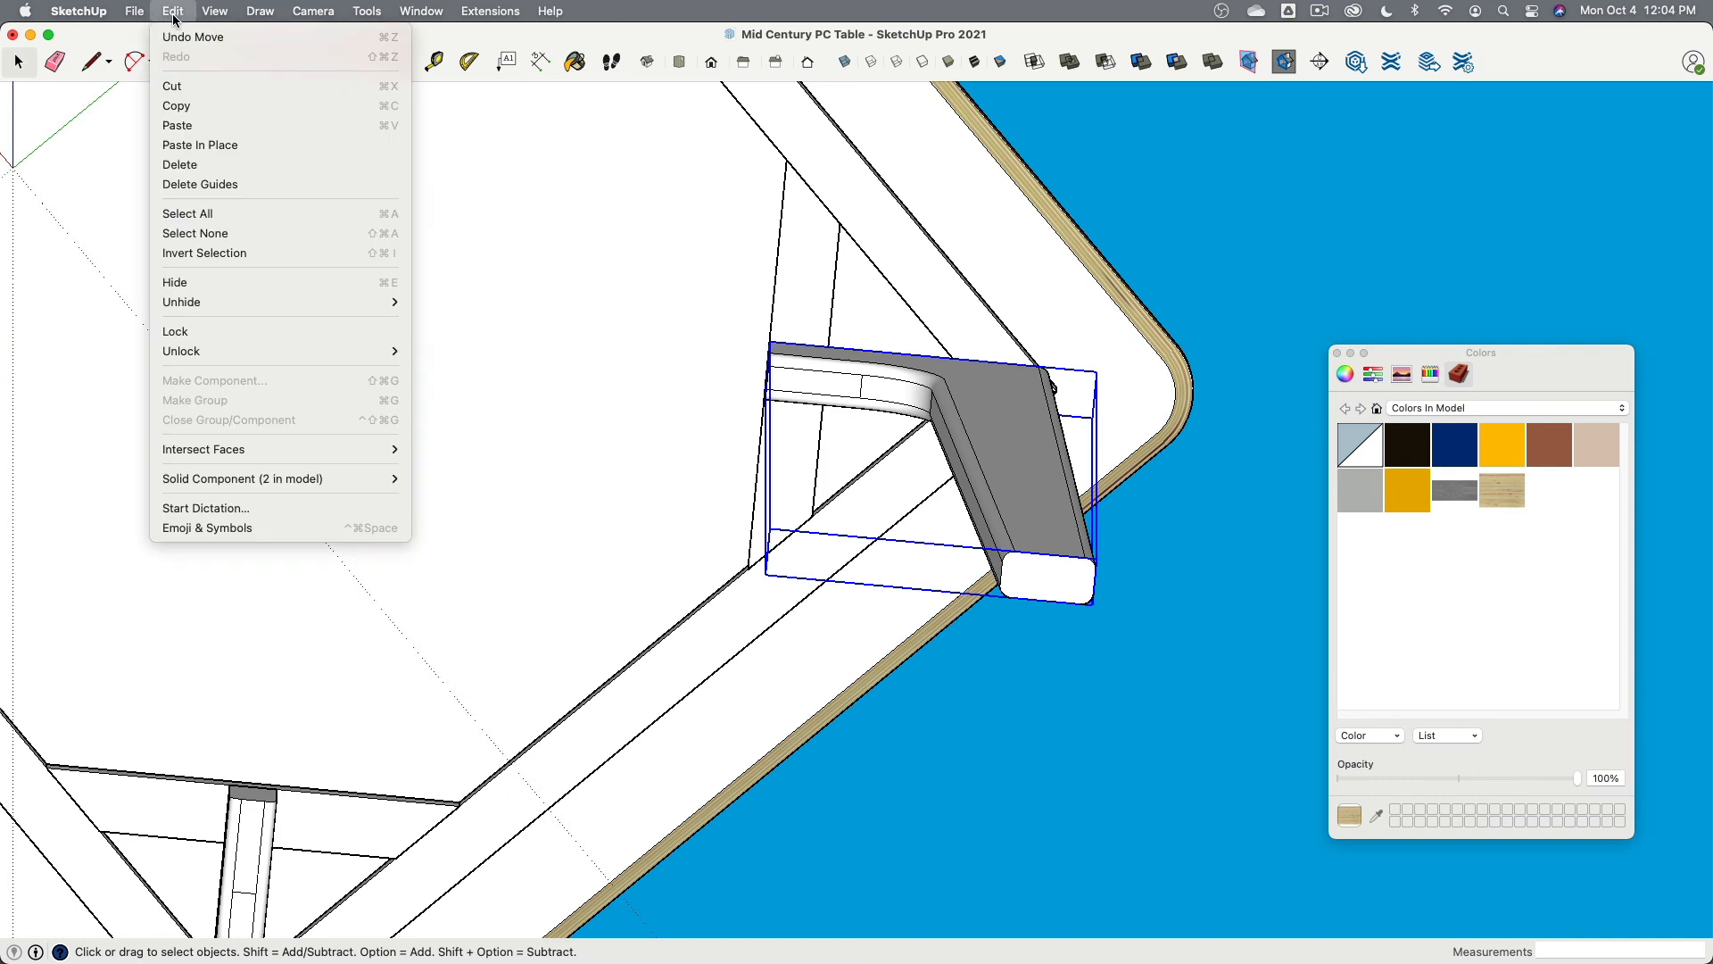
pyautogui.click(226, 284)
pyautogui.click(1036, 477)
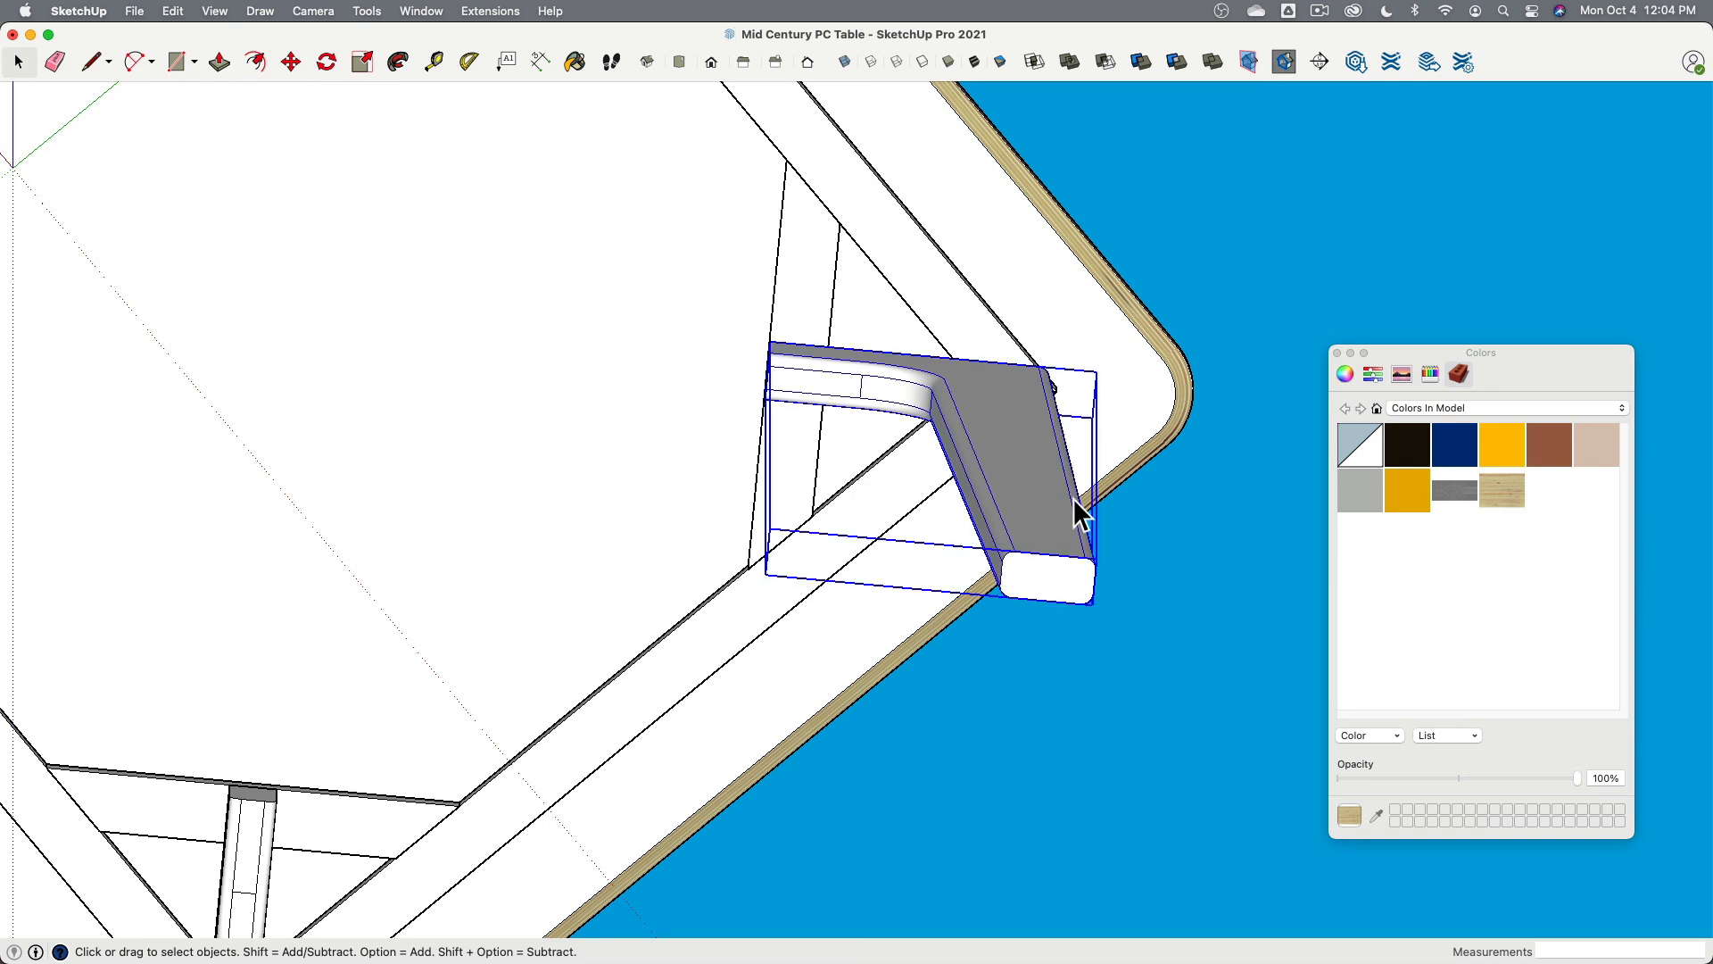
pyautogui.press('Delete')
# Step: Unhide all hidden objects in the model
pyautogui.click(173, 11)
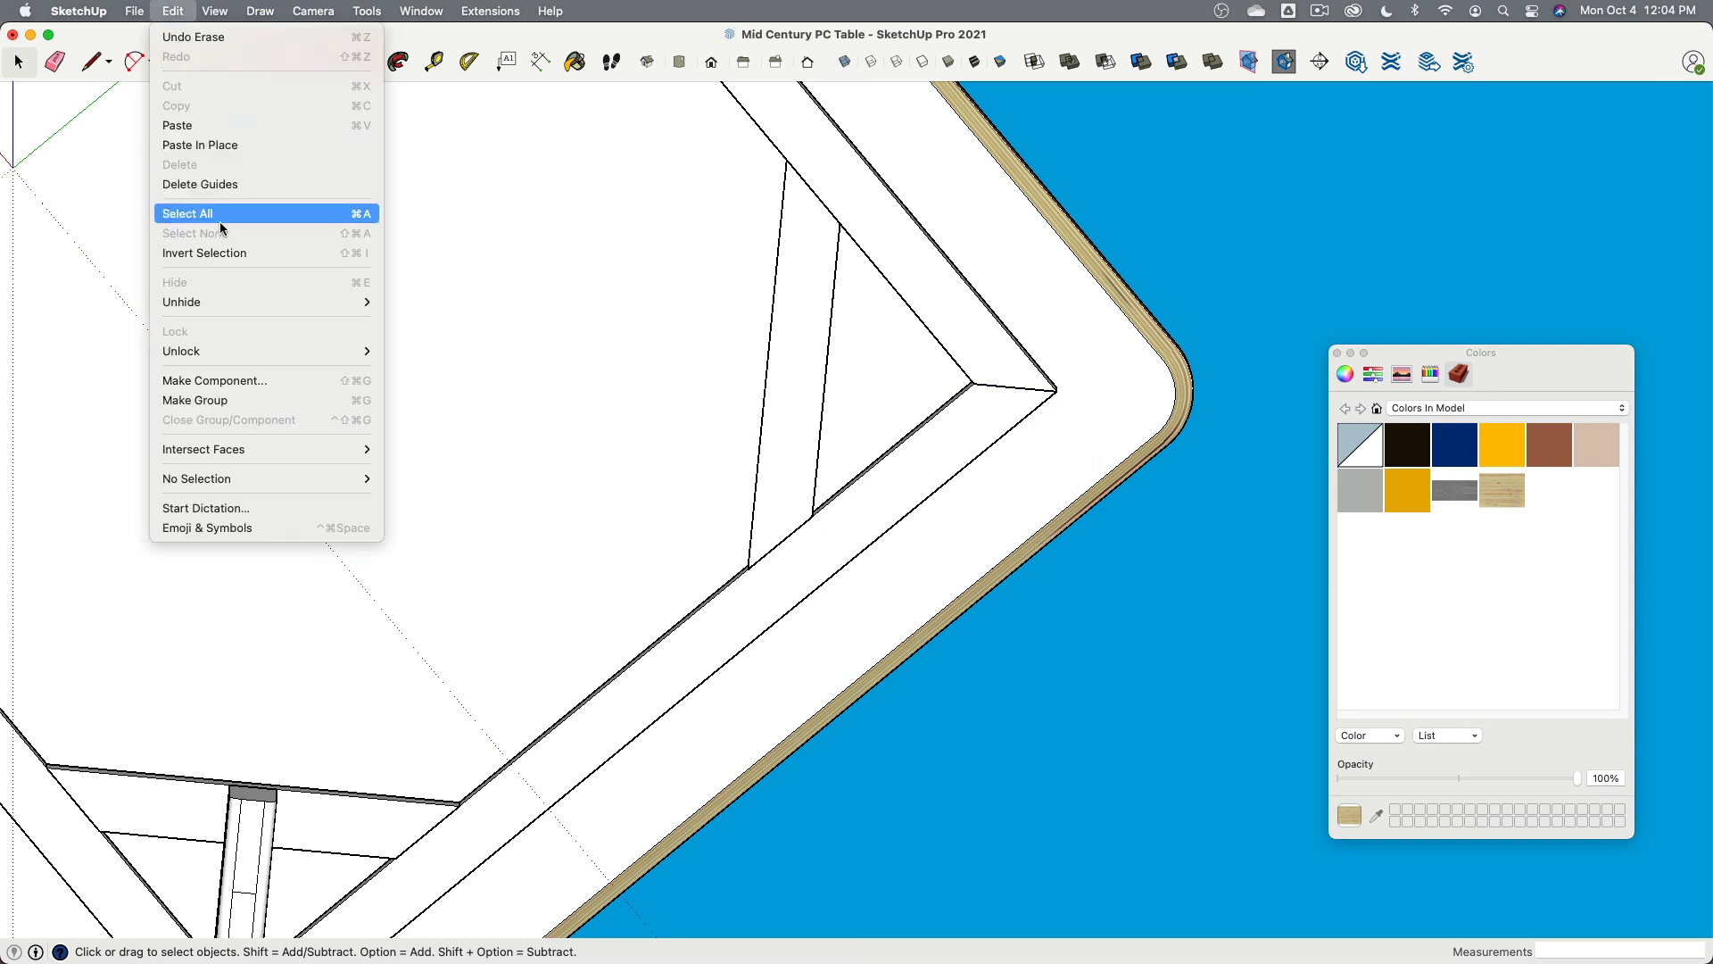
pyautogui.moveTo(221, 301)
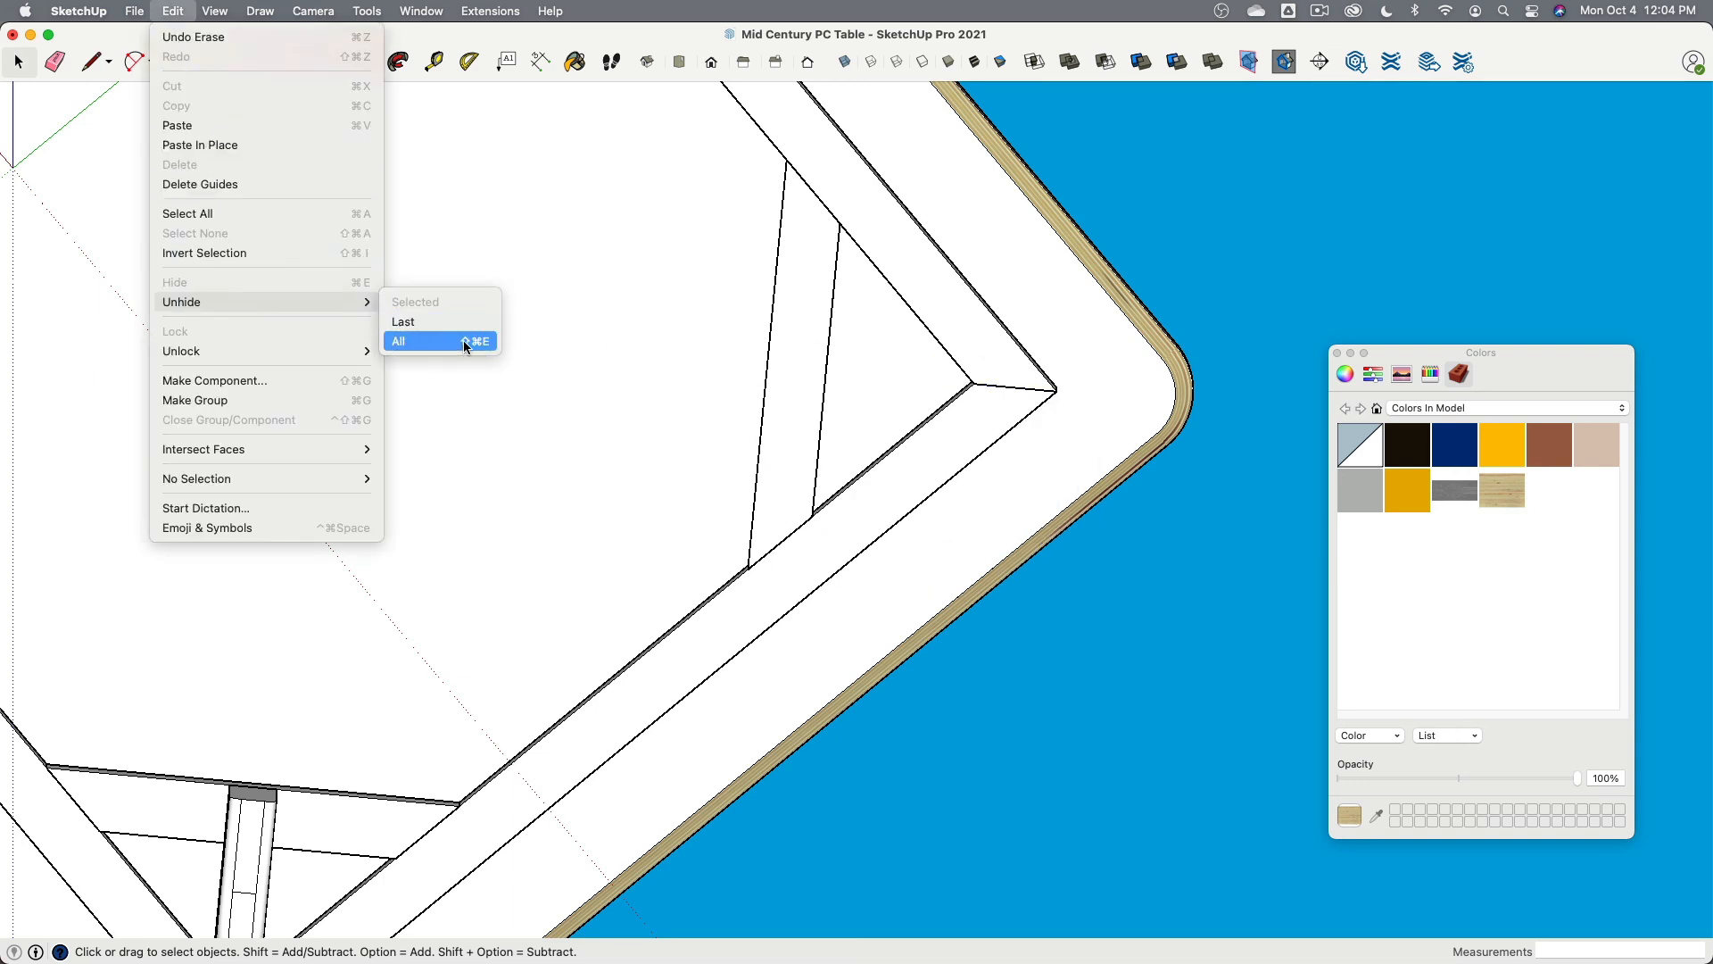
pyautogui.click(463, 340)
# Step: Copy the original textured leg by its foot's inner-edge midpoint onto the white leg's foot at the adjacent corner of the same short end
pyautogui.scroll(-5, 1326, 232)
pyautogui.moveTo(825, 323); pyautogui.dragTo(941, 678, button='middle')
pyautogui.keyDown('shift'); pyautogui.moveTo(491, 312); pyautogui.dragTo(496, 428, button='middle'); pyautogui.keyUp('shift')
pyautogui.scroll(5, 424, 411)
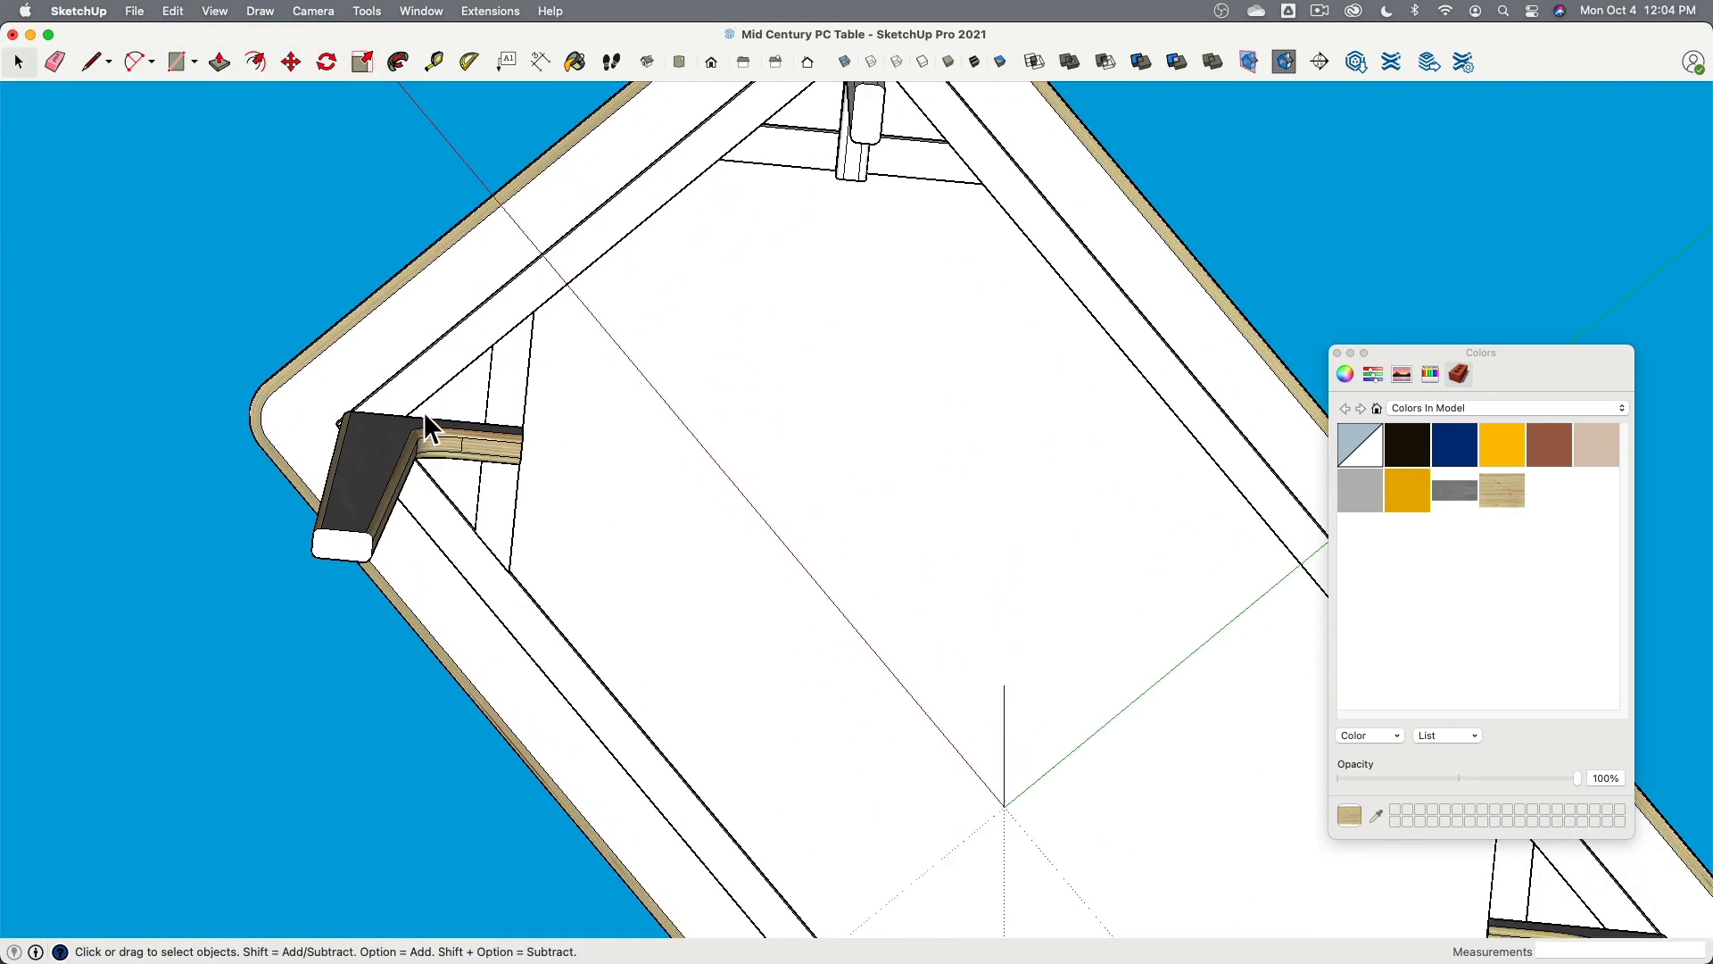
pyautogui.keyDown('shift'); pyautogui.moveTo(461, 360); pyautogui.dragTo(395, 458, button='middle'); pyautogui.keyUp('shift')
pyautogui.click(289, 582)
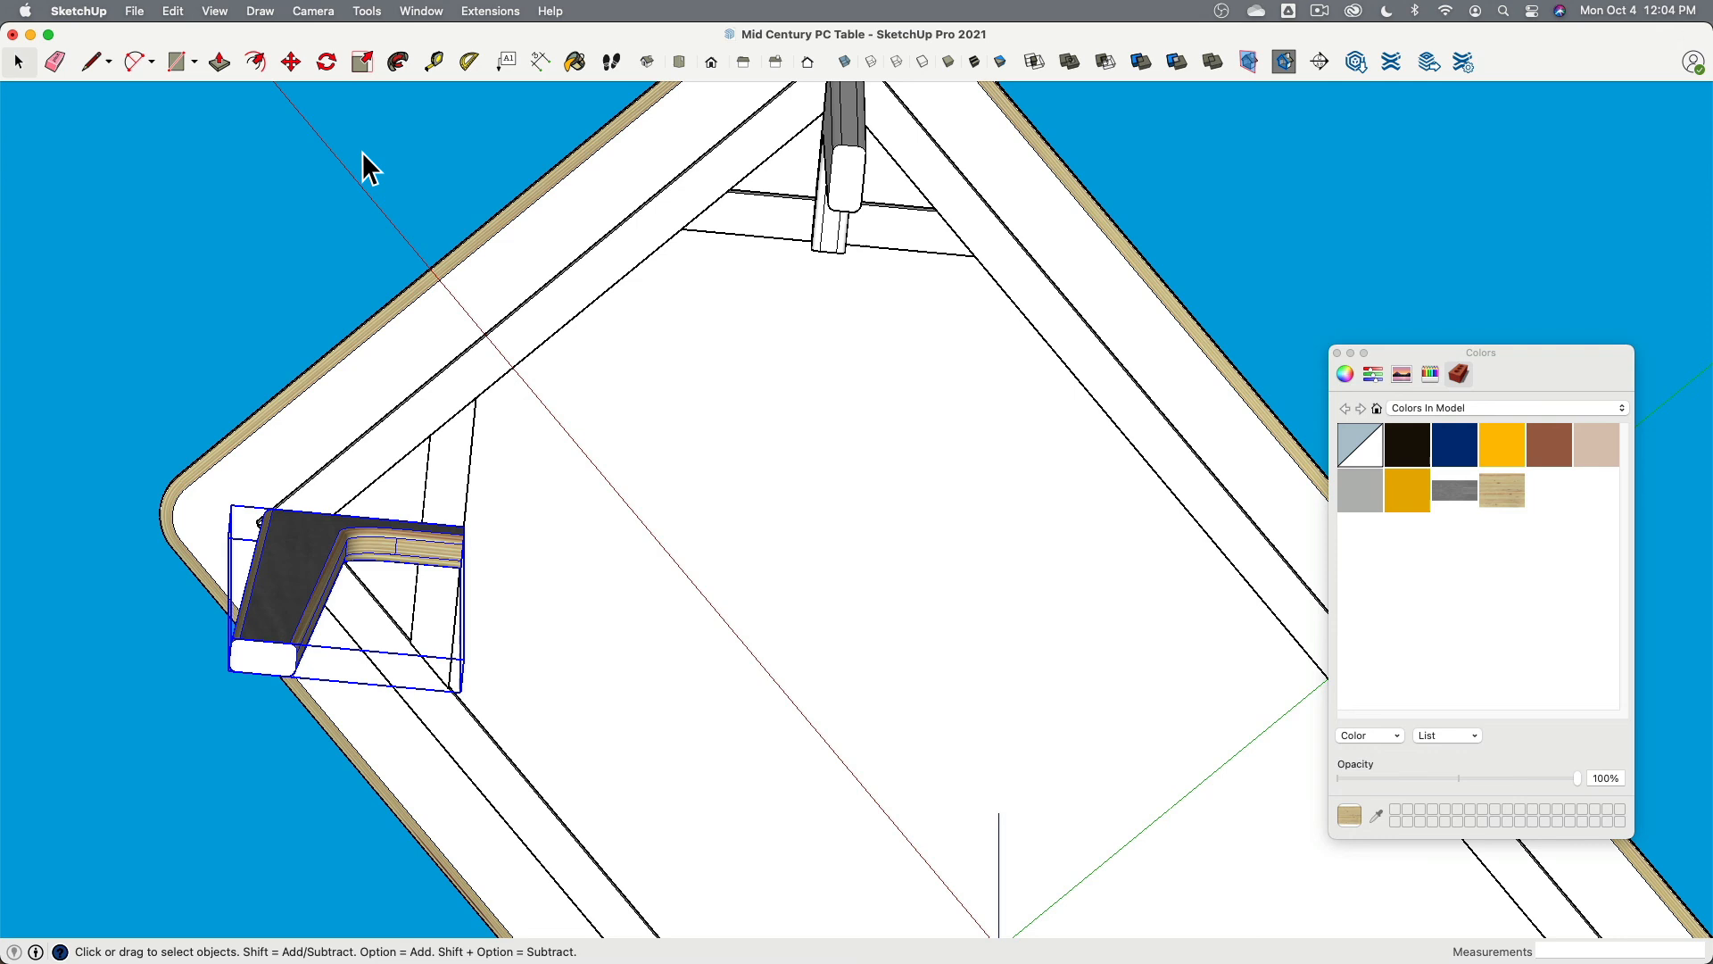
pyautogui.click(291, 60)
pyautogui.scroll(4, 239, 678)
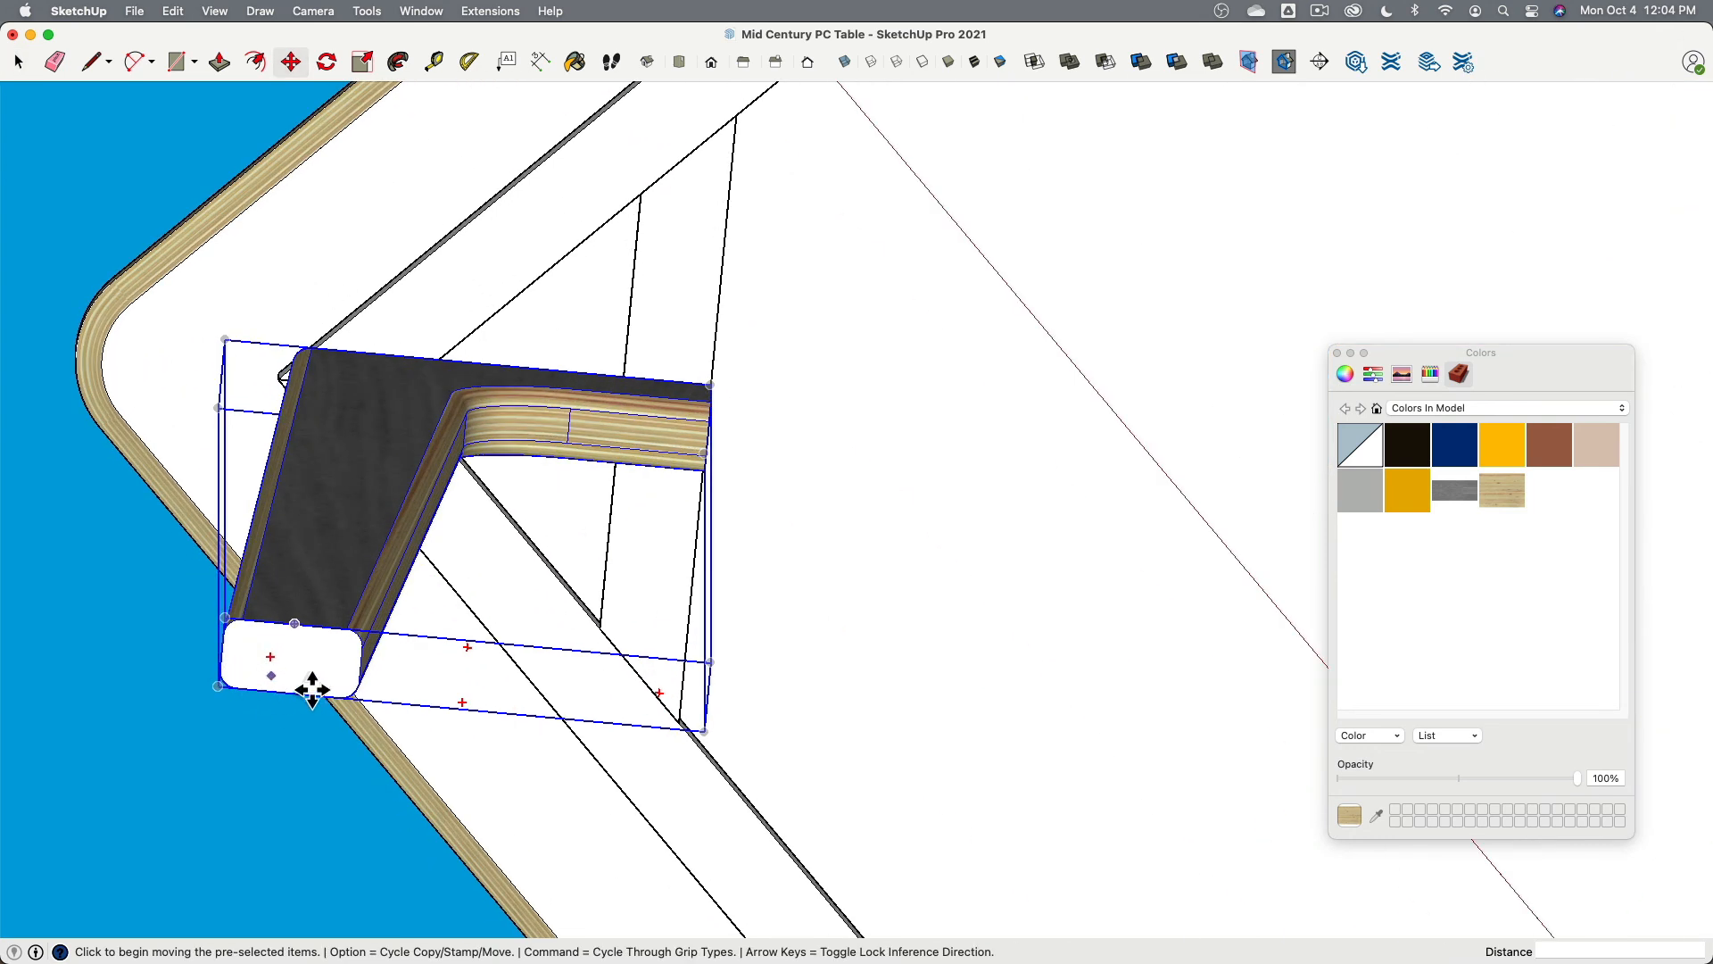
pyautogui.press('alt')
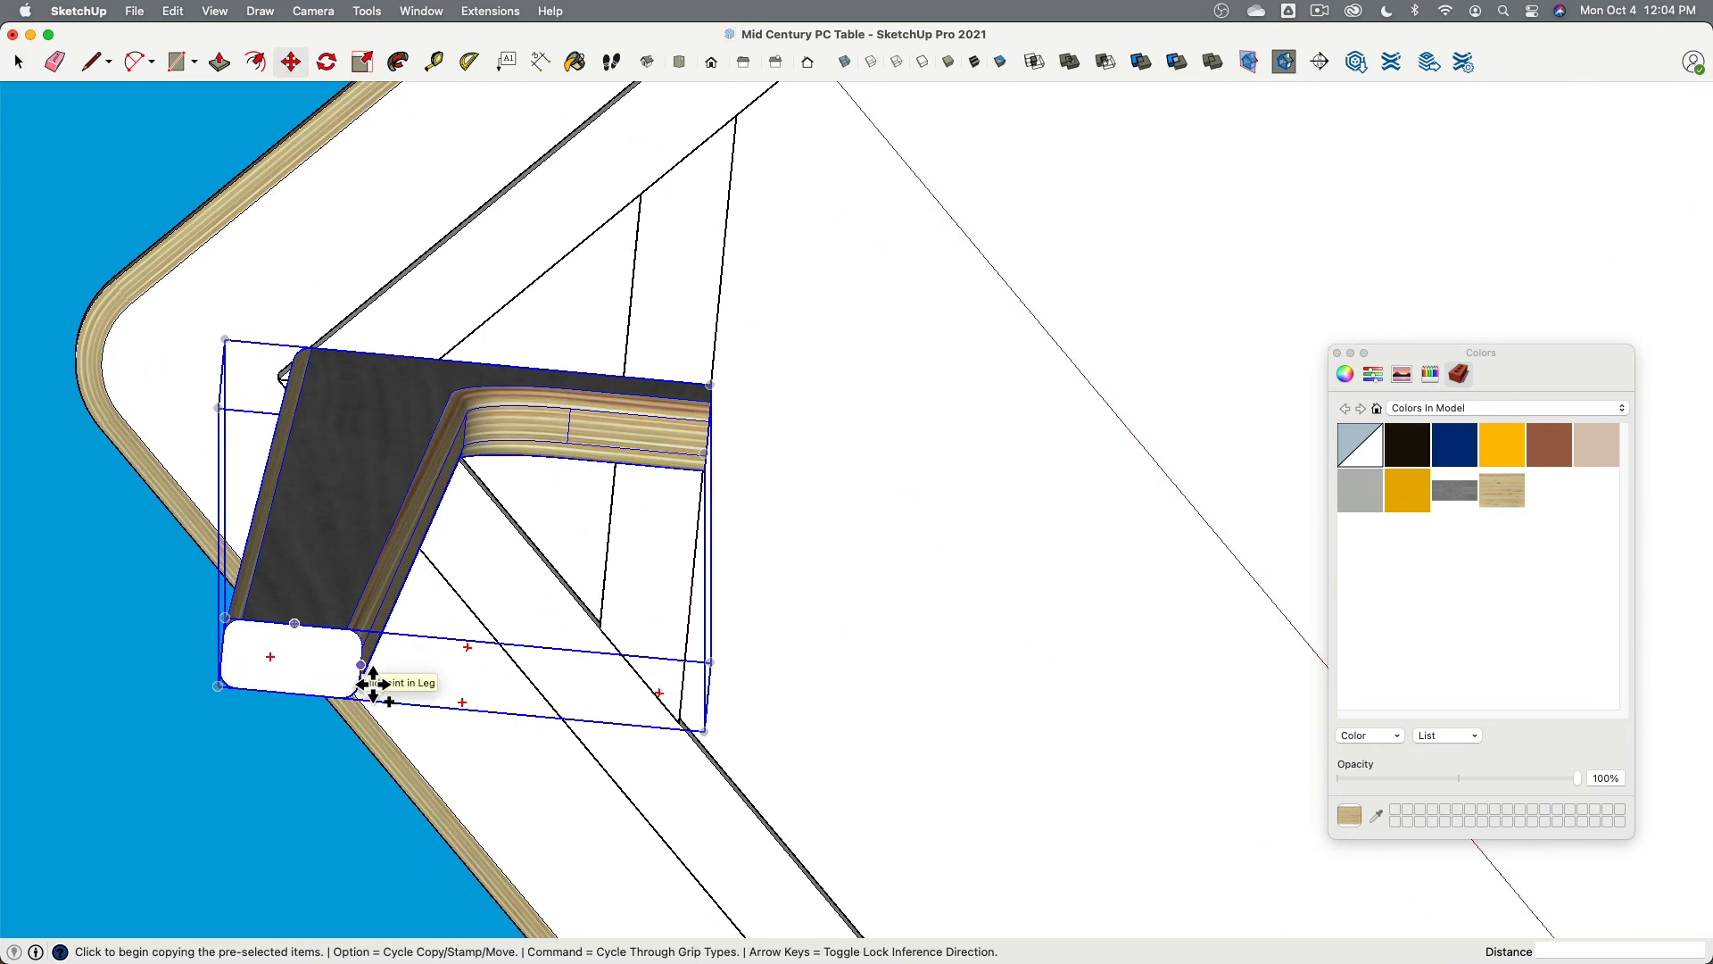
pyautogui.click(362, 665)
pyautogui.scroll(-3, 371, 665)
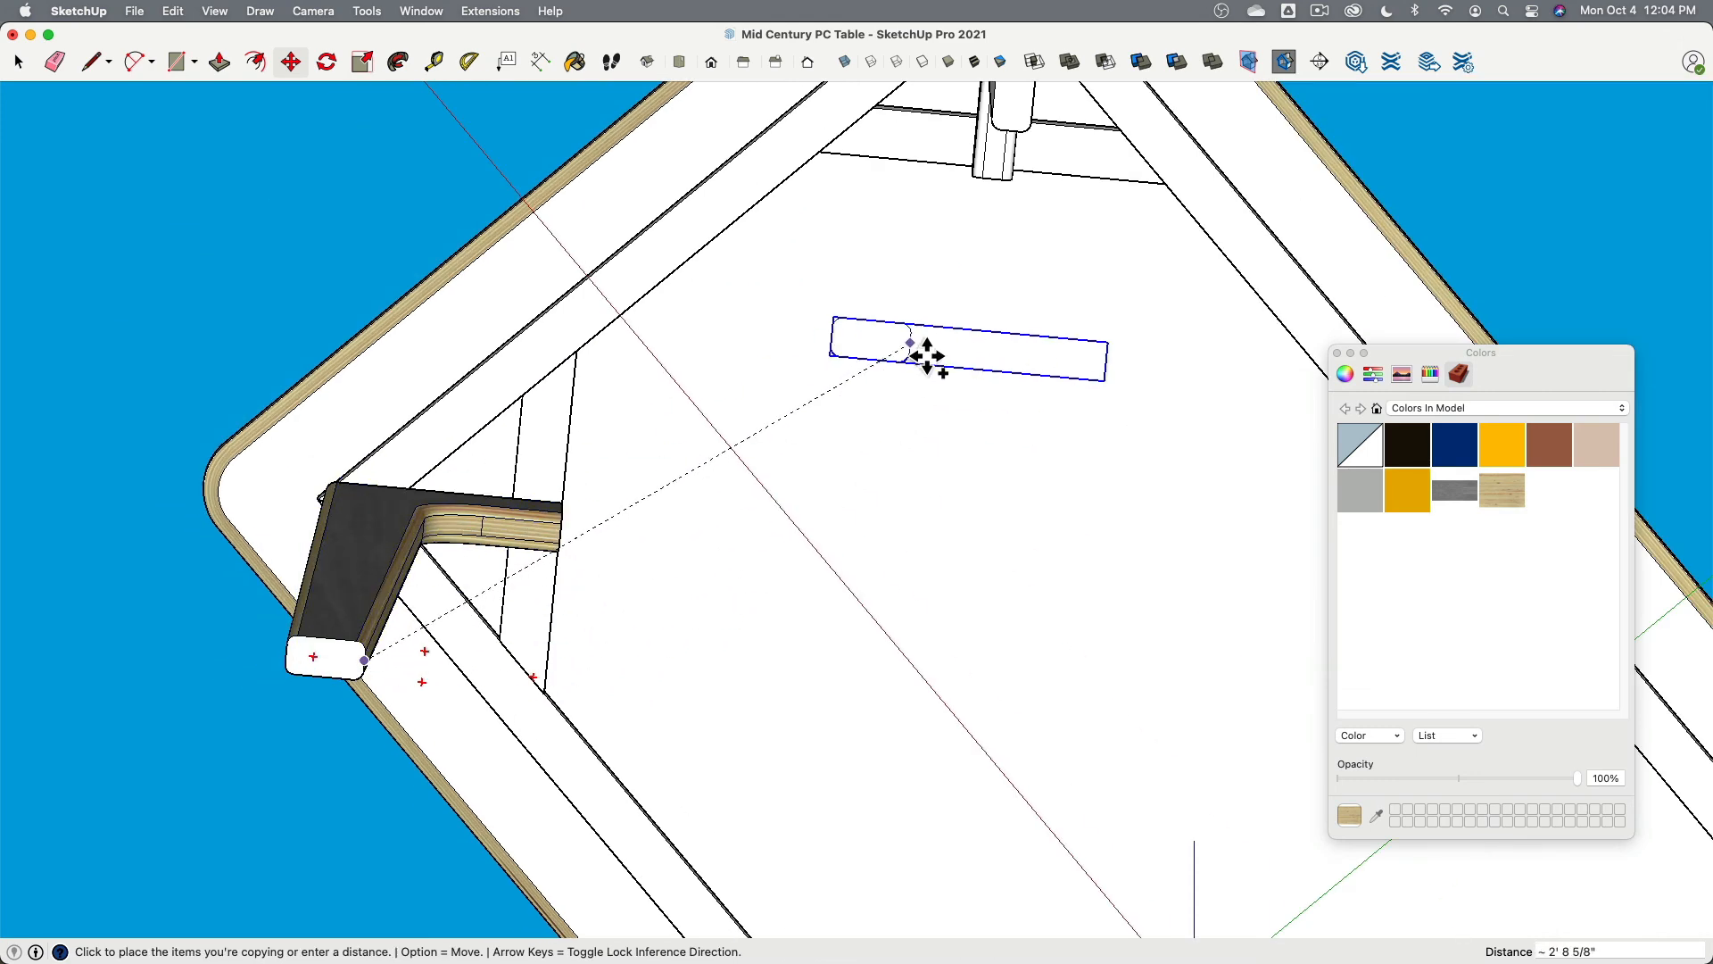
pyautogui.scroll(2, 925, 354)
pyautogui.keyDown('shift'); pyautogui.moveTo(1009, 282); pyautogui.dragTo(669, 716, button='middle'); pyautogui.keyUp('shift')
pyautogui.scroll(2, 738, 509)
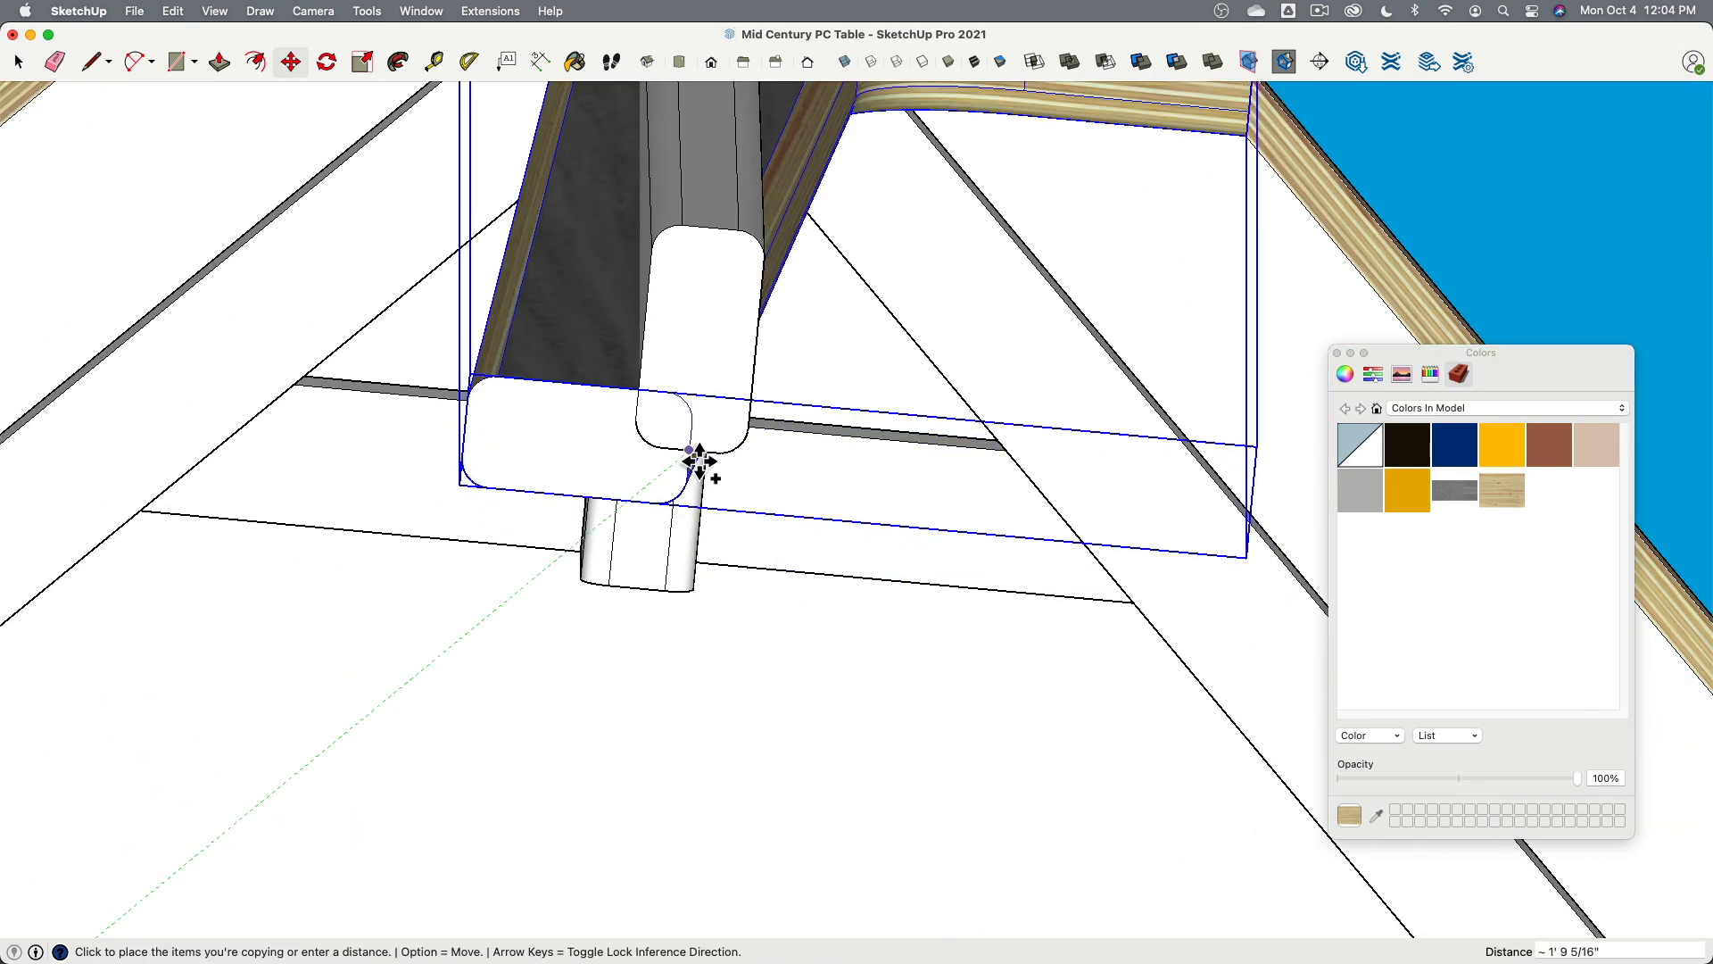
pyautogui.click(702, 461)
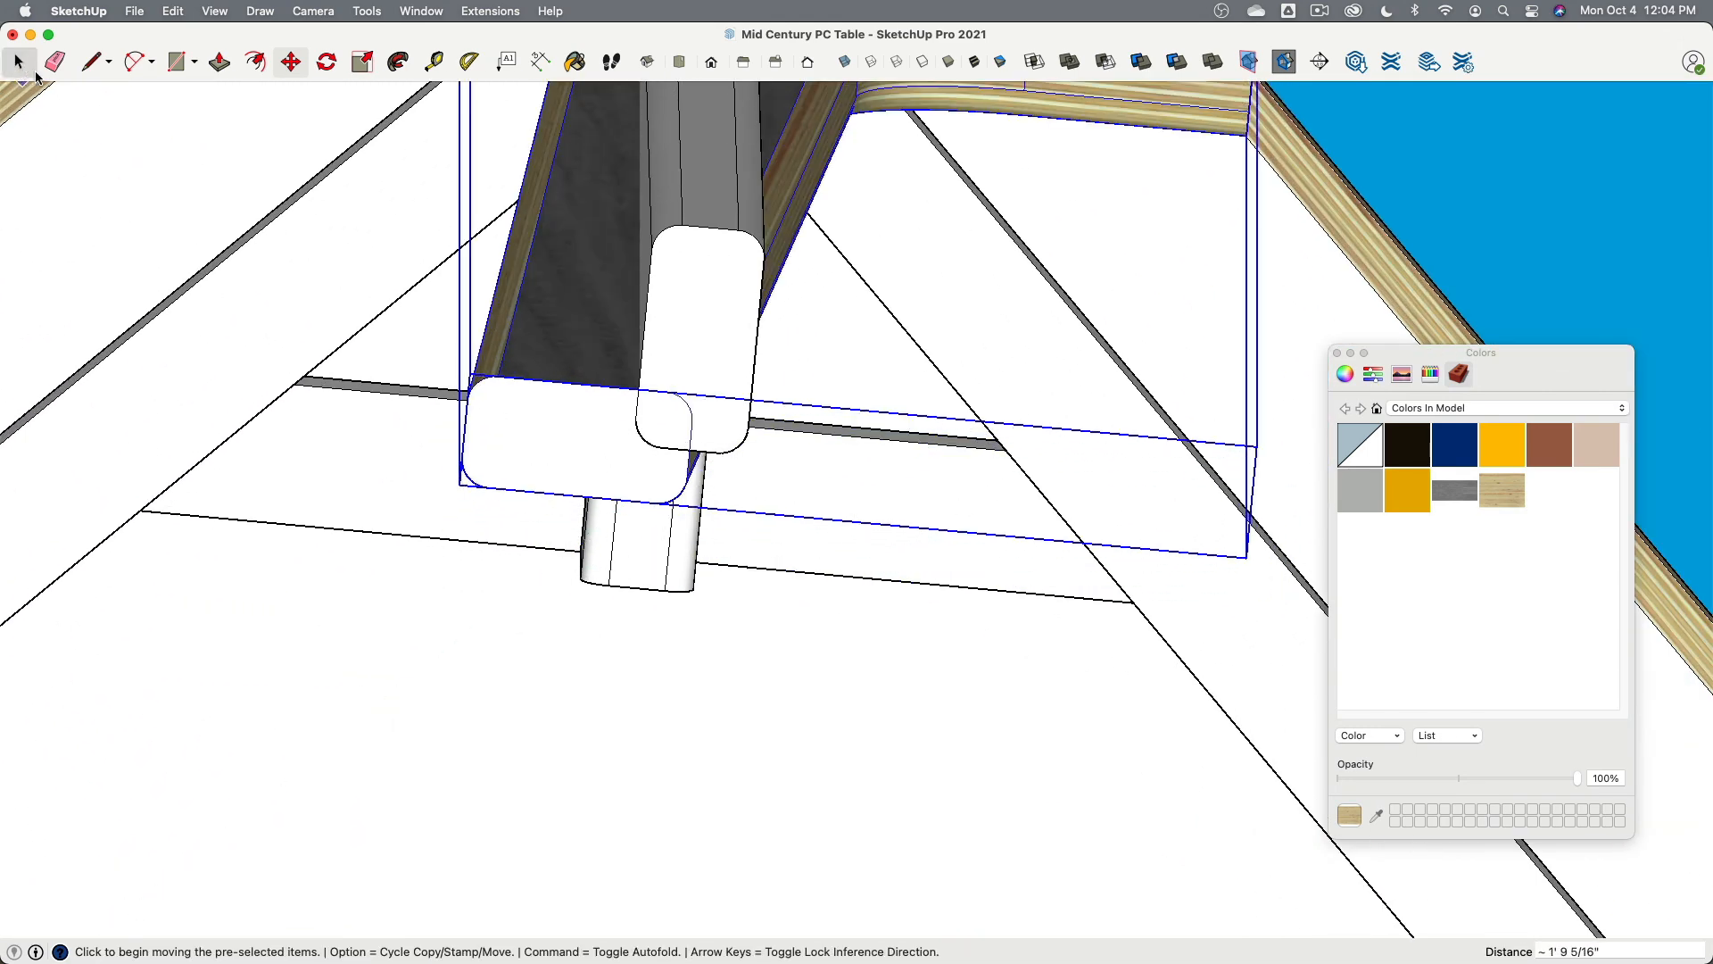
# Step: Delete the white leg that overlaps the newly placed textured copy at the adjacent corner
pyautogui.click(34, 73)
pyautogui.click(627, 571)
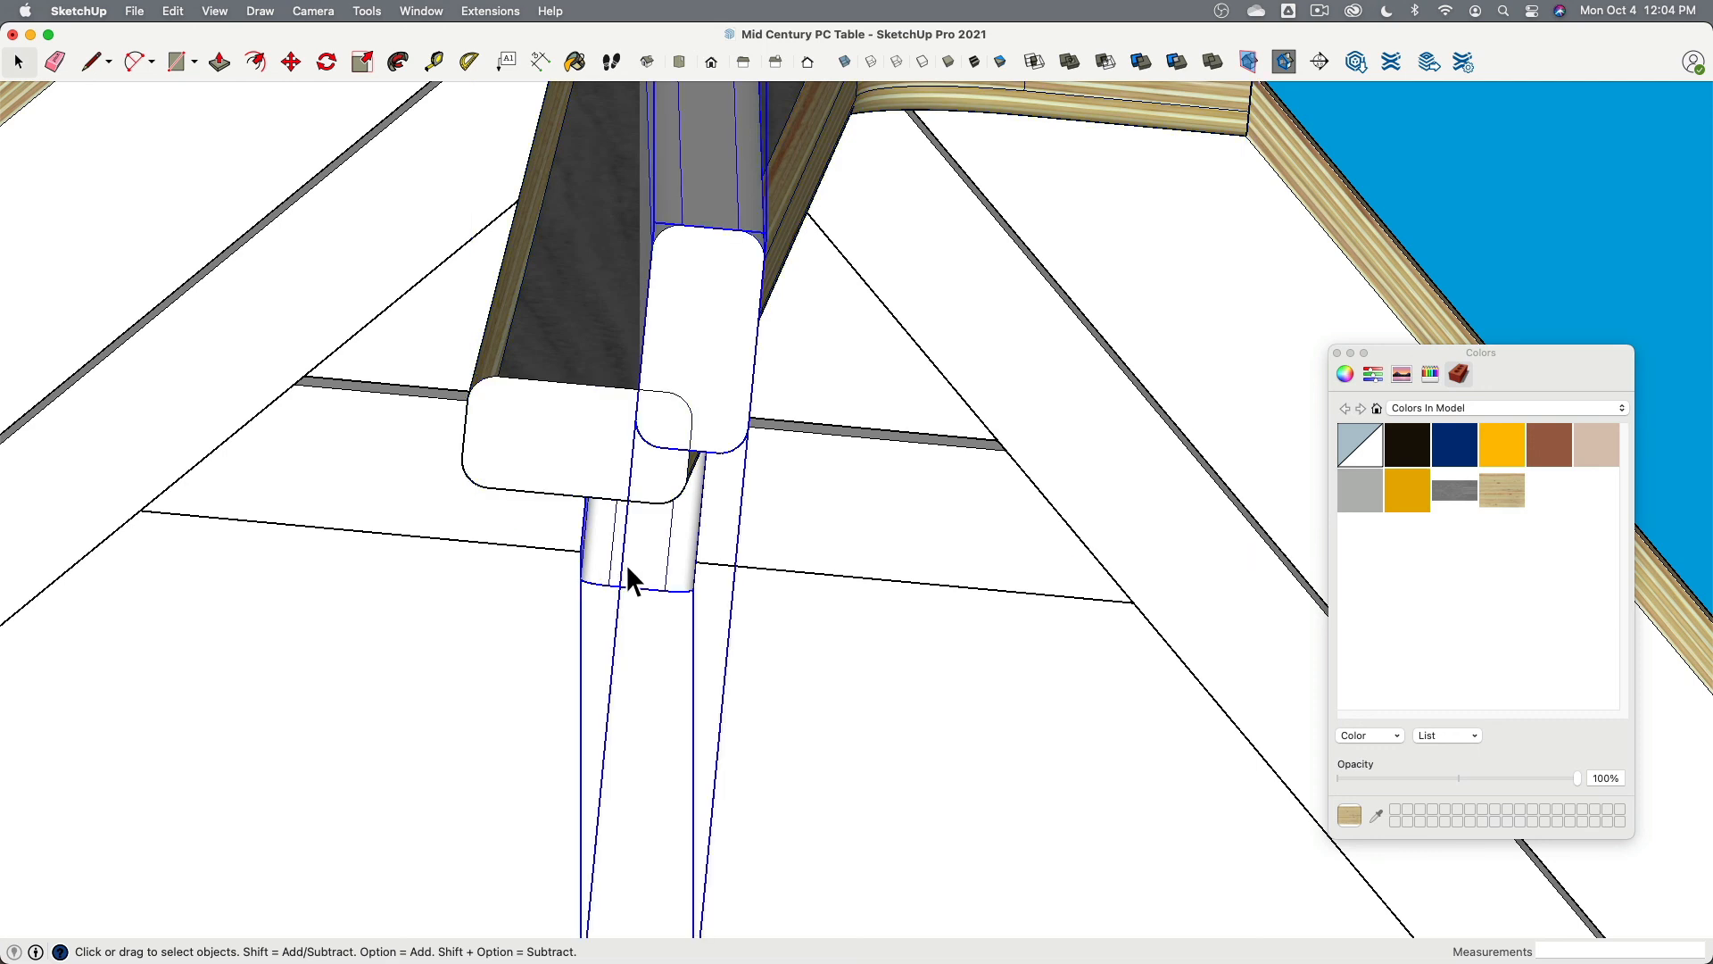
pyautogui.press('Delete')
# Step: Rotate the newly placed leg copy 90 degrees about its foot's inner-edge midpoint to align with its corner
pyautogui.click(608, 457)
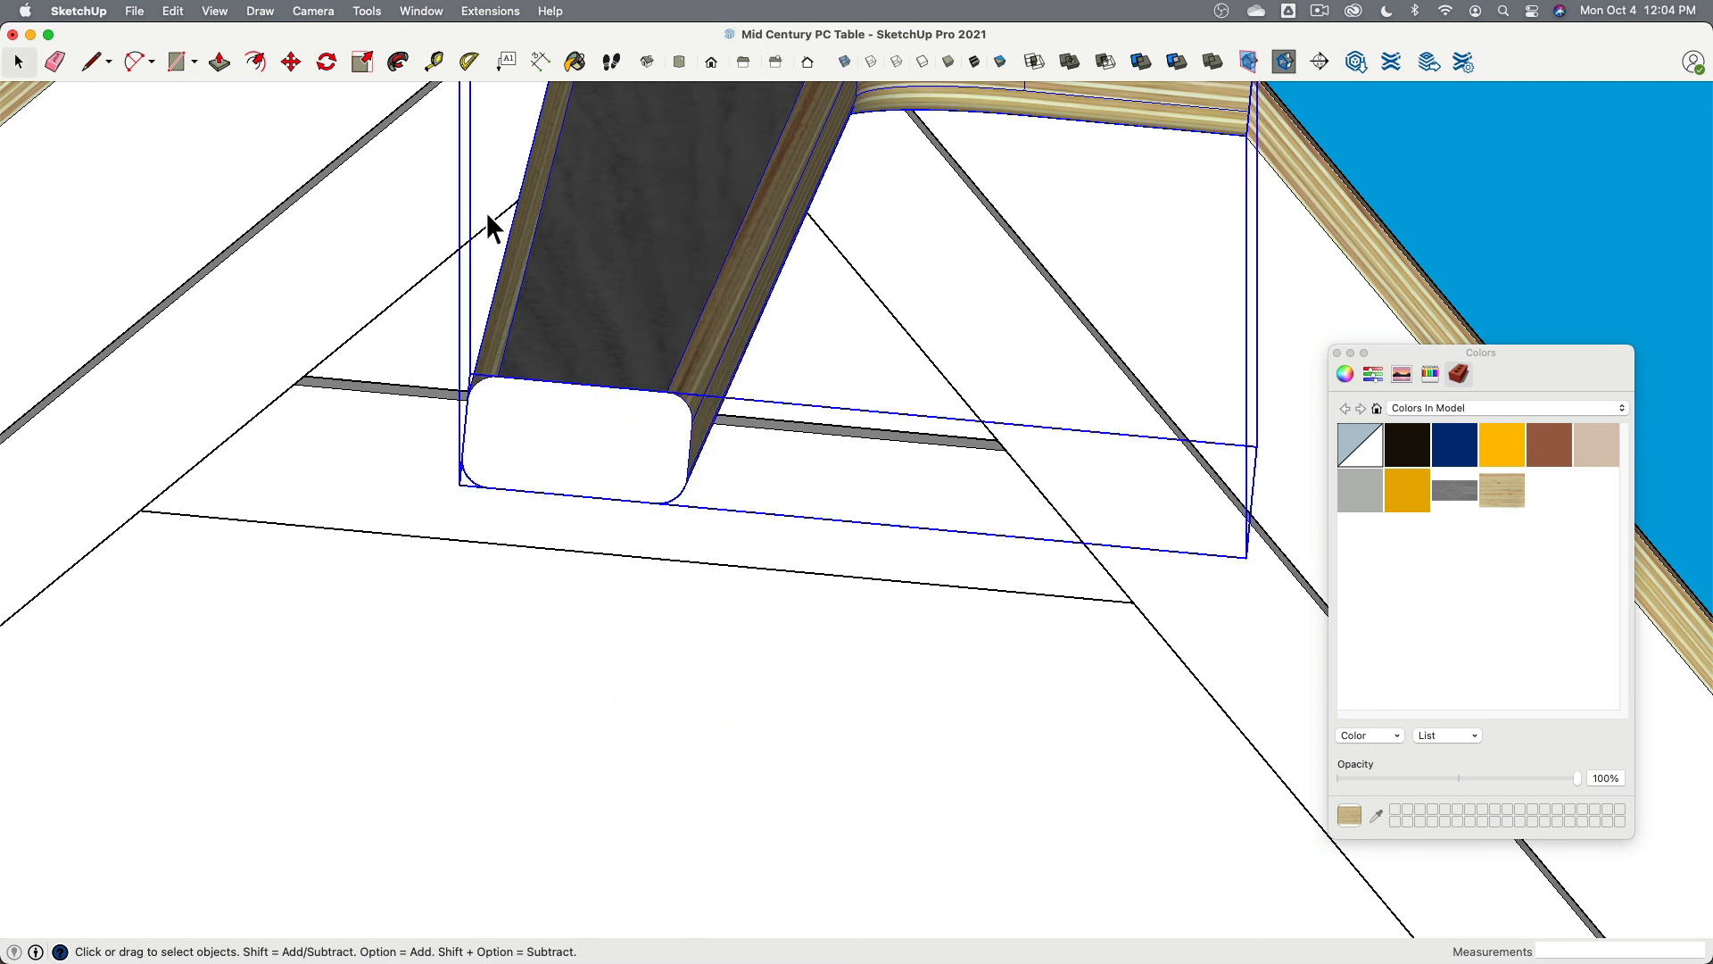
pyautogui.click(327, 62)
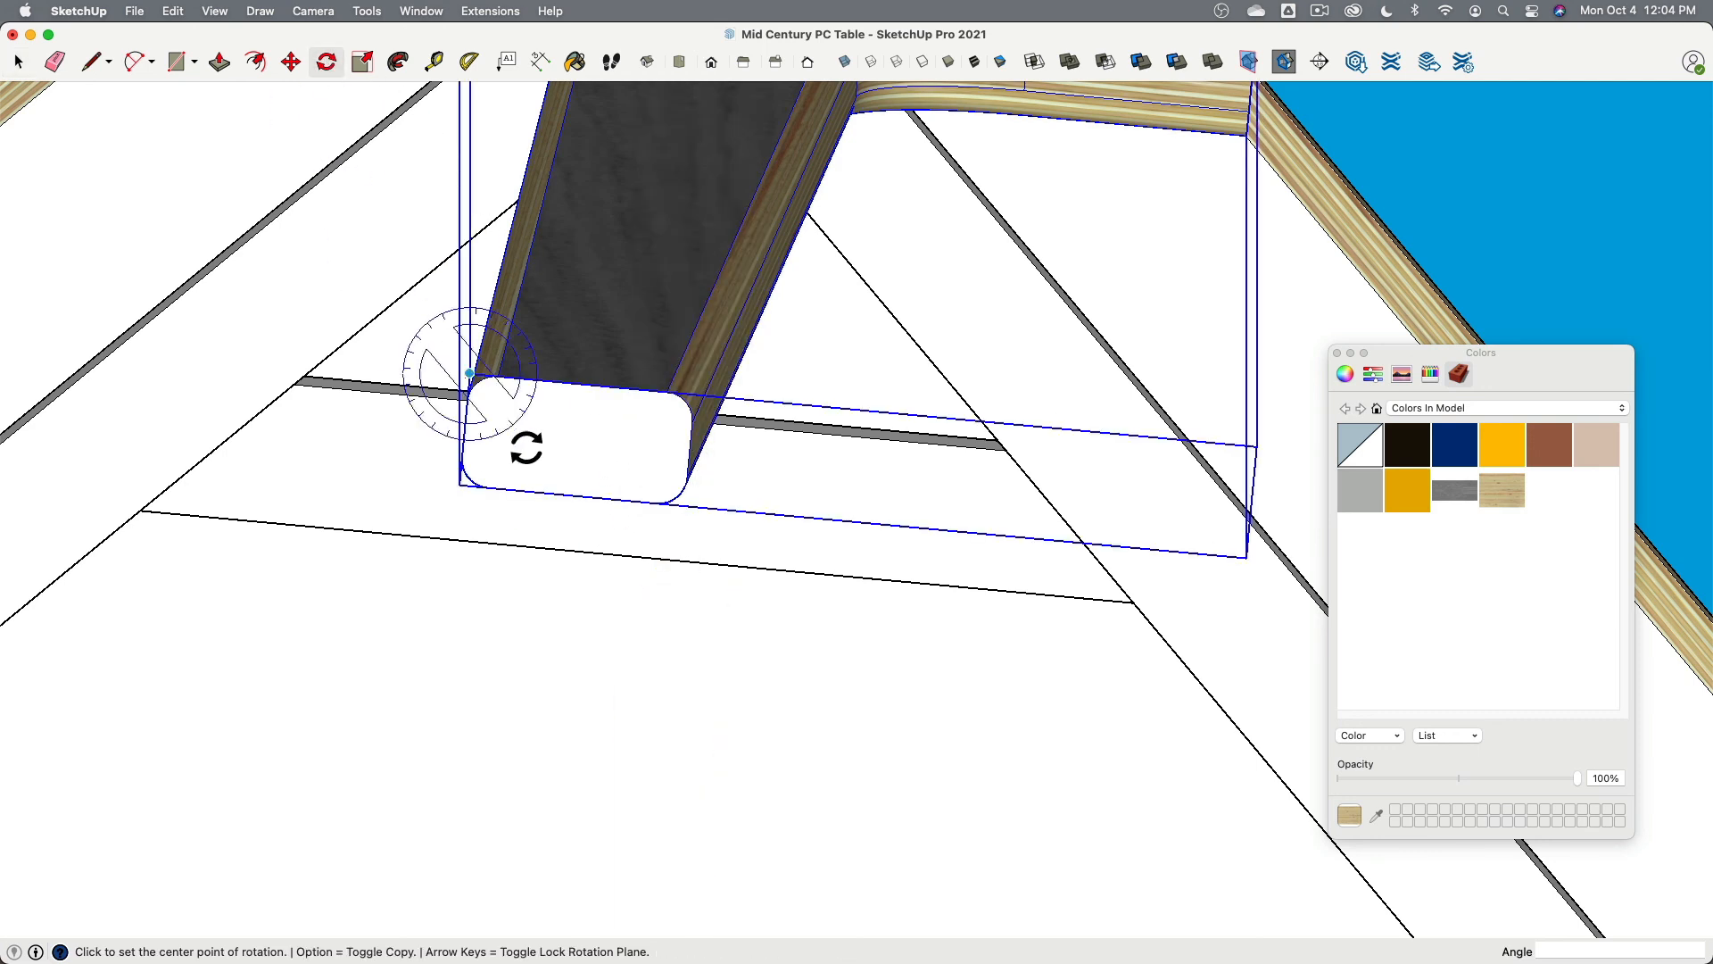
pyautogui.click(690, 450)
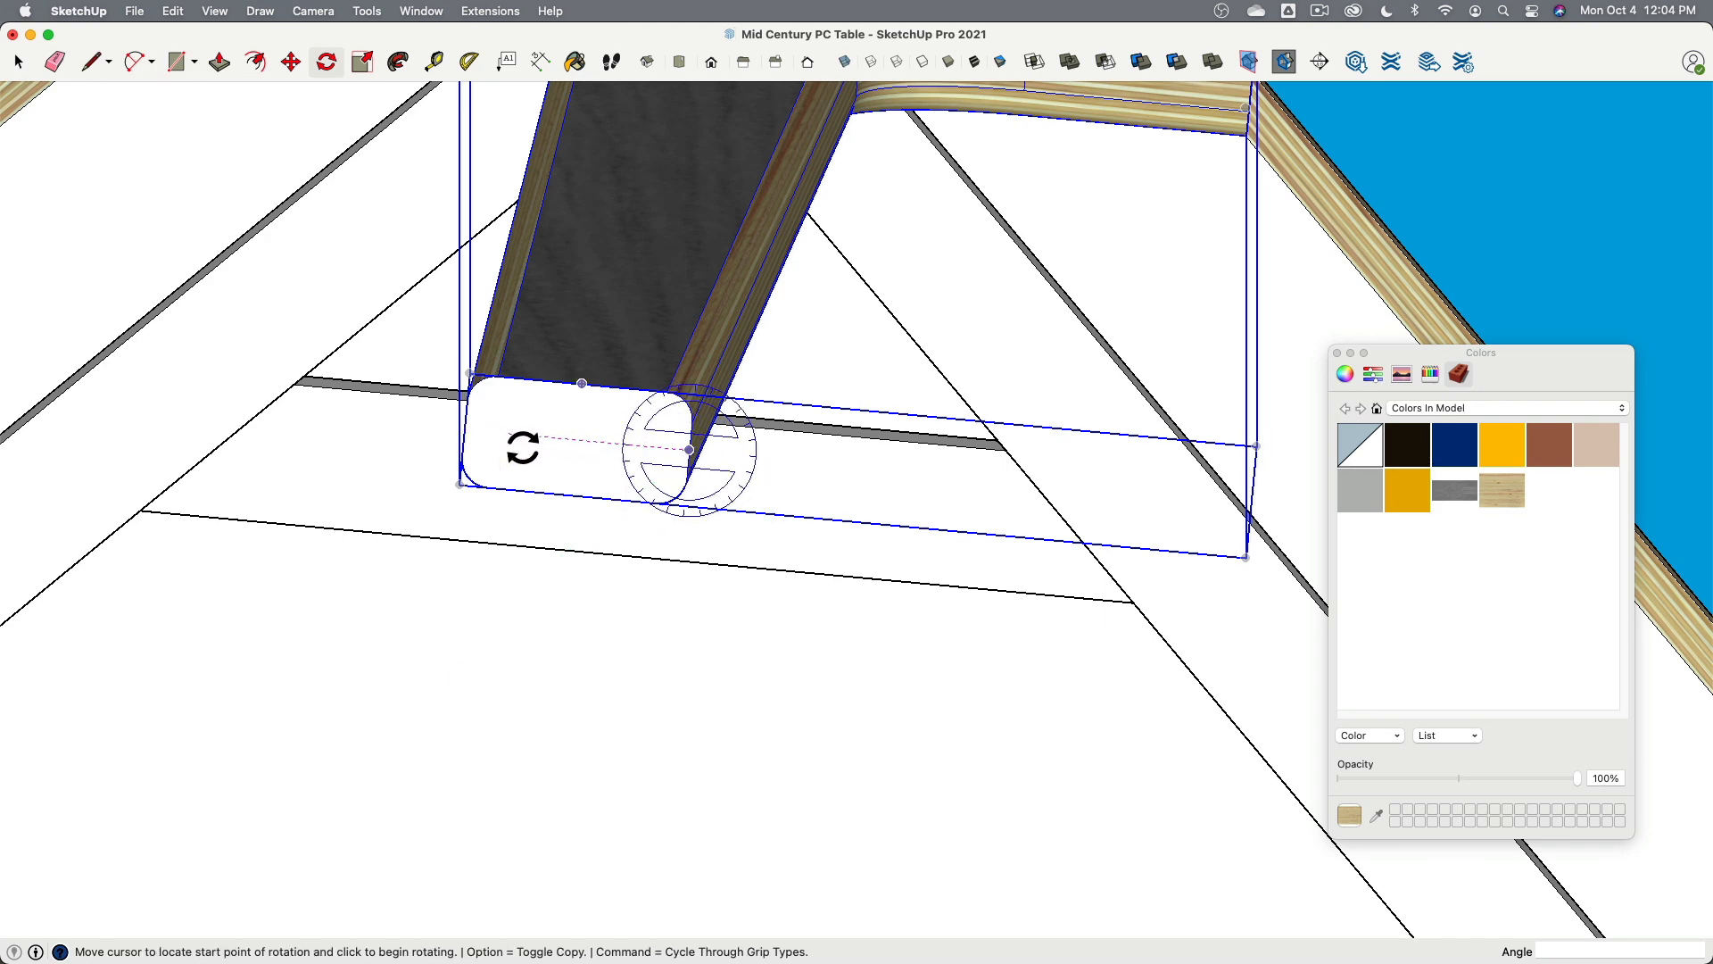
pyautogui.click(514, 442)
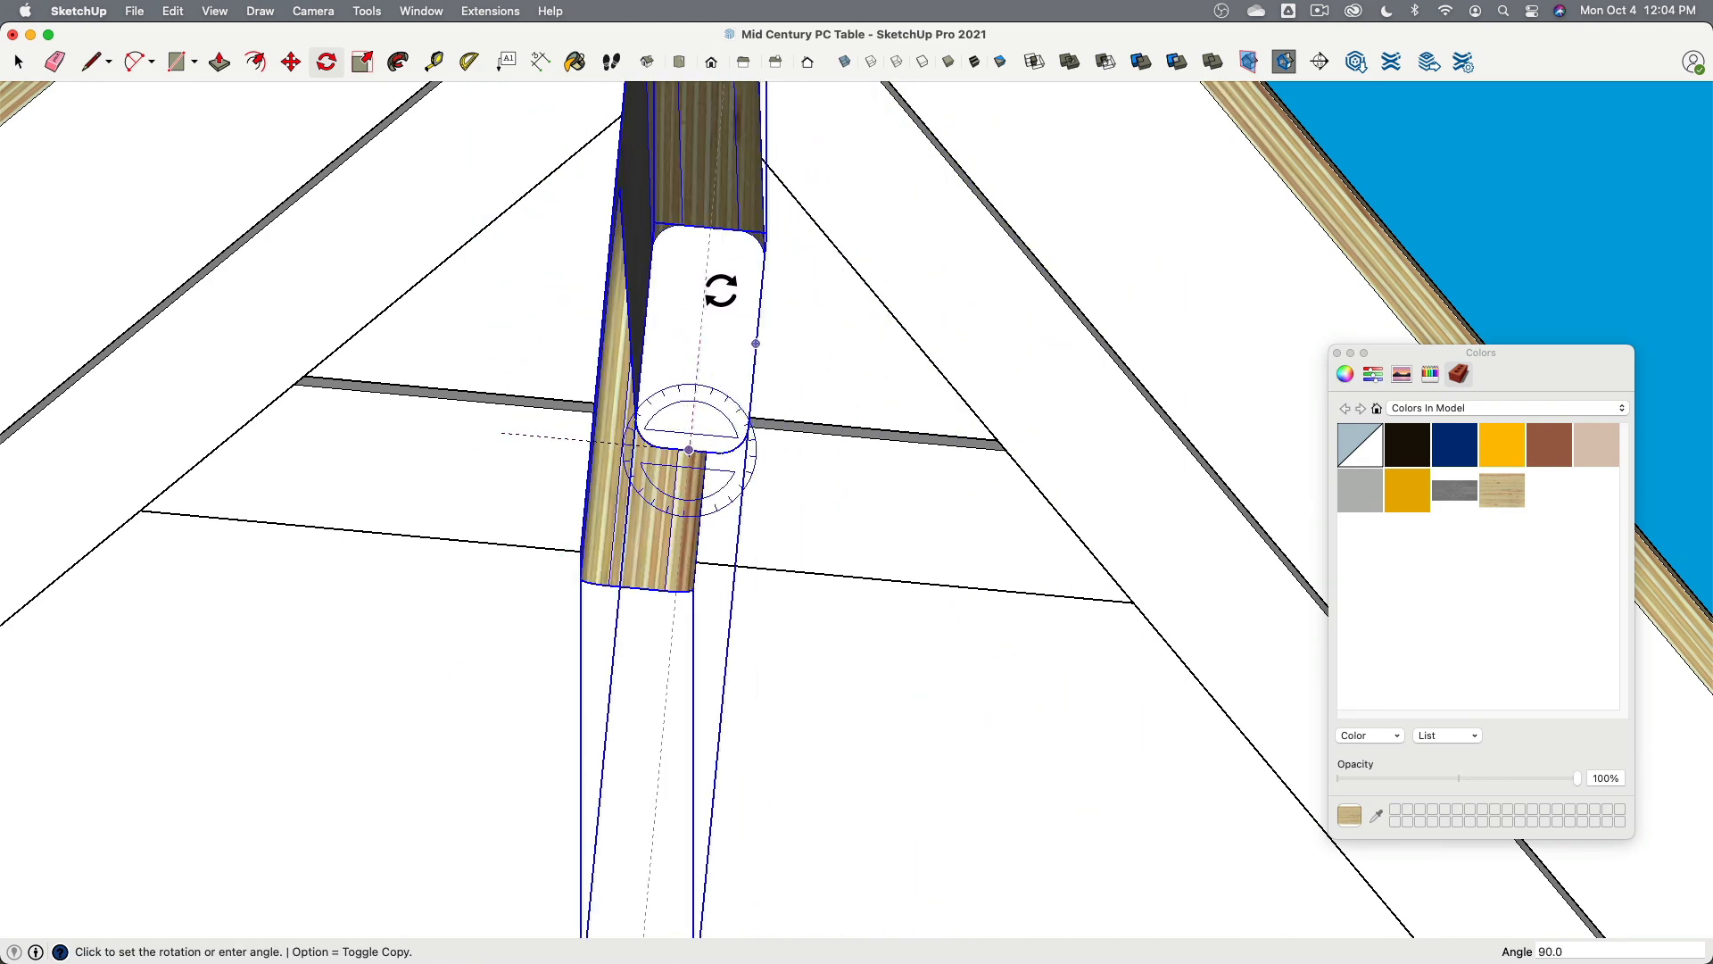
pyautogui.click(728, 290)
pyautogui.scroll(-6, 705, 374)
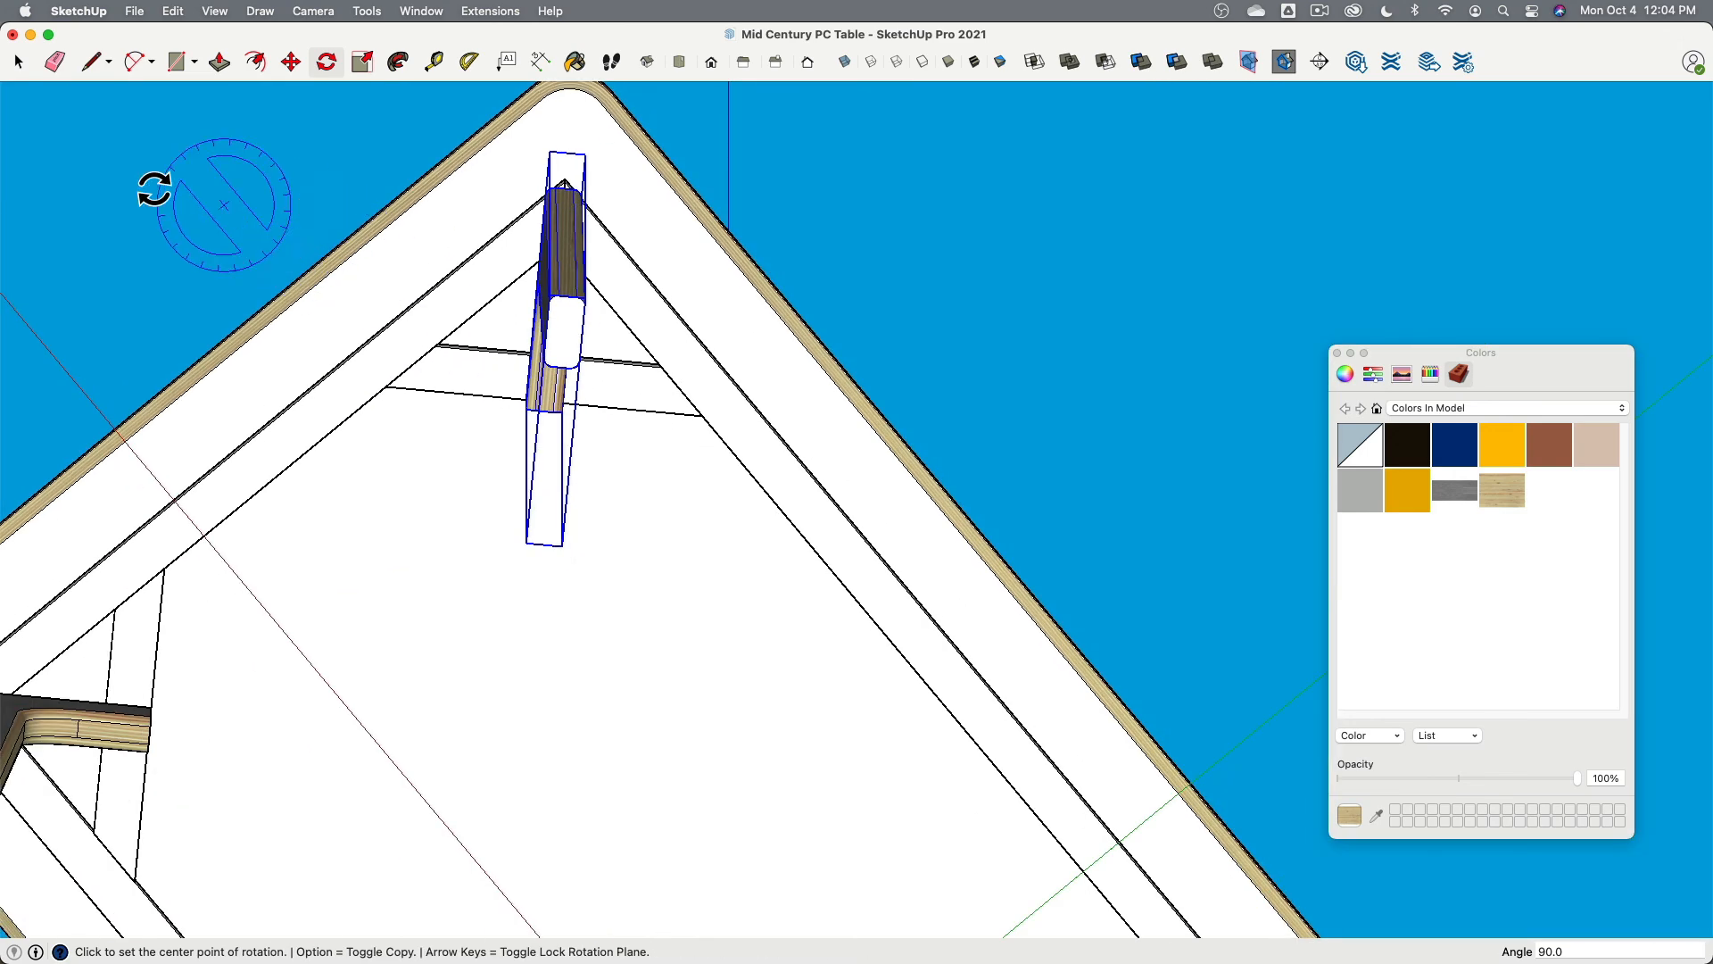
pyautogui.click(18, 59)
pyautogui.click(171, 183)
# Step: Copy the textured leg at the table's other short end by its foot's inner-edge midpoint onto the last white leg's foot
pyautogui.scroll(-6, 339, 339)
pyautogui.keyDown('shift'); pyautogui.moveTo(544, 607); pyautogui.dragTo(590, 313, button='middle'); pyautogui.keyUp('shift')
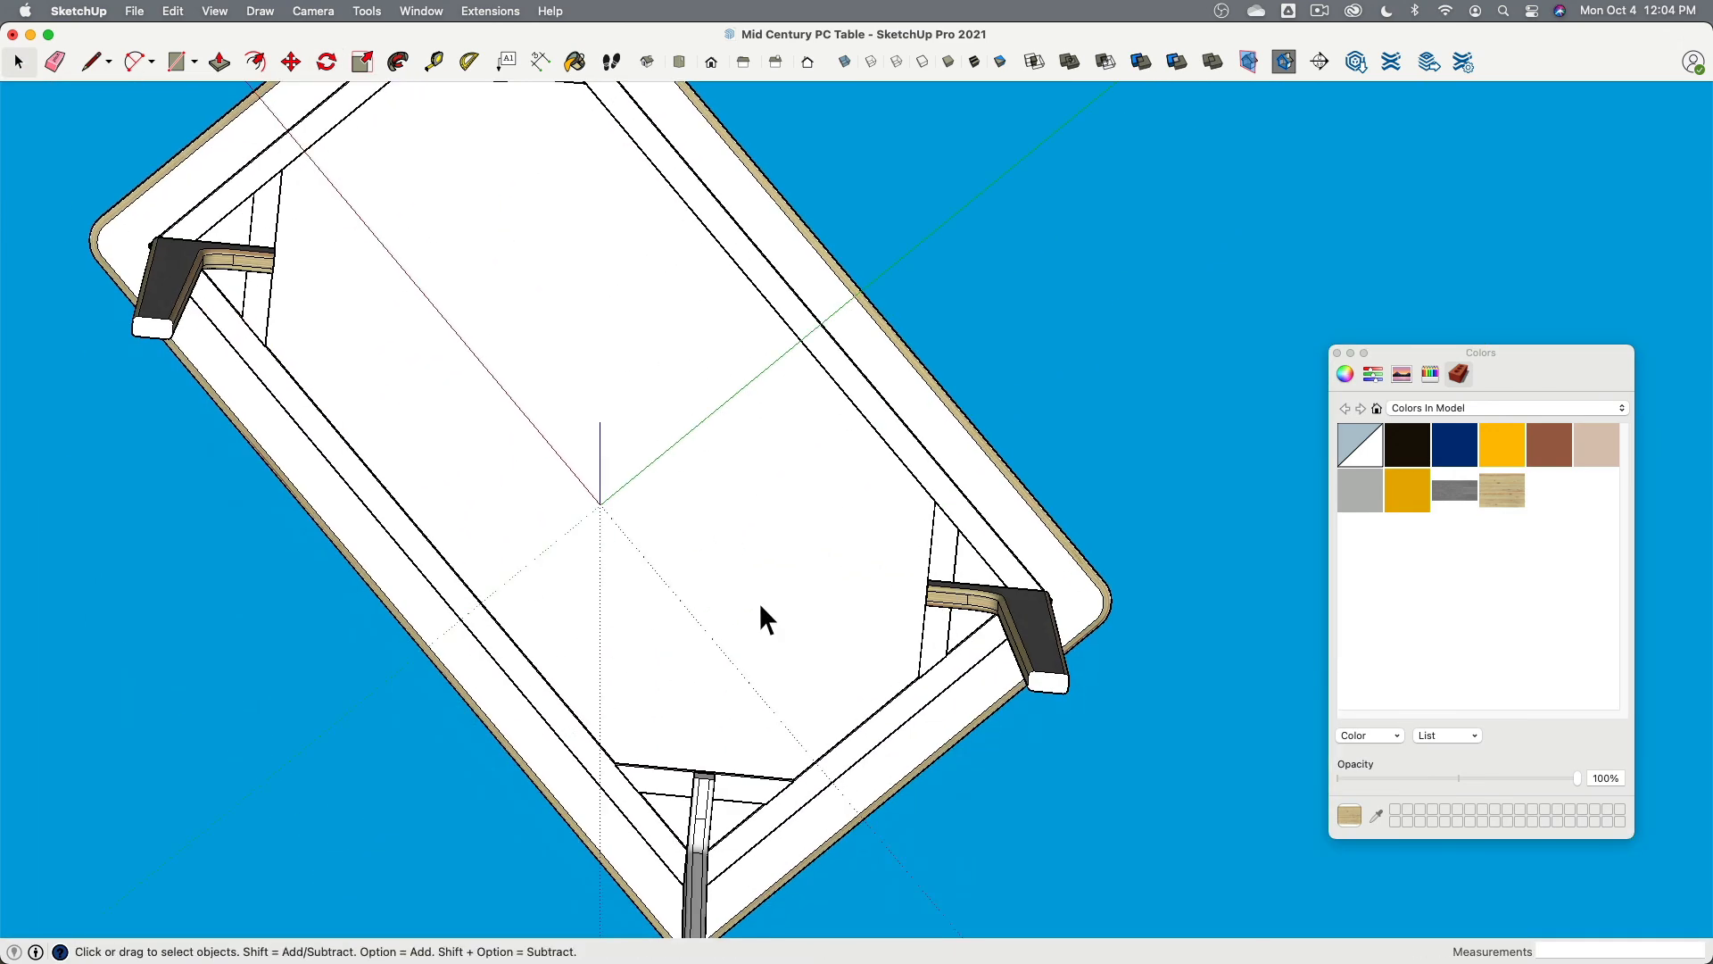
pyautogui.keyDown('shift'); pyautogui.moveTo(758, 603); pyautogui.dragTo(680, 321, button='middle'); pyautogui.keyUp('shift')
pyautogui.scroll(3, 937, 429)
pyautogui.click(1039, 374)
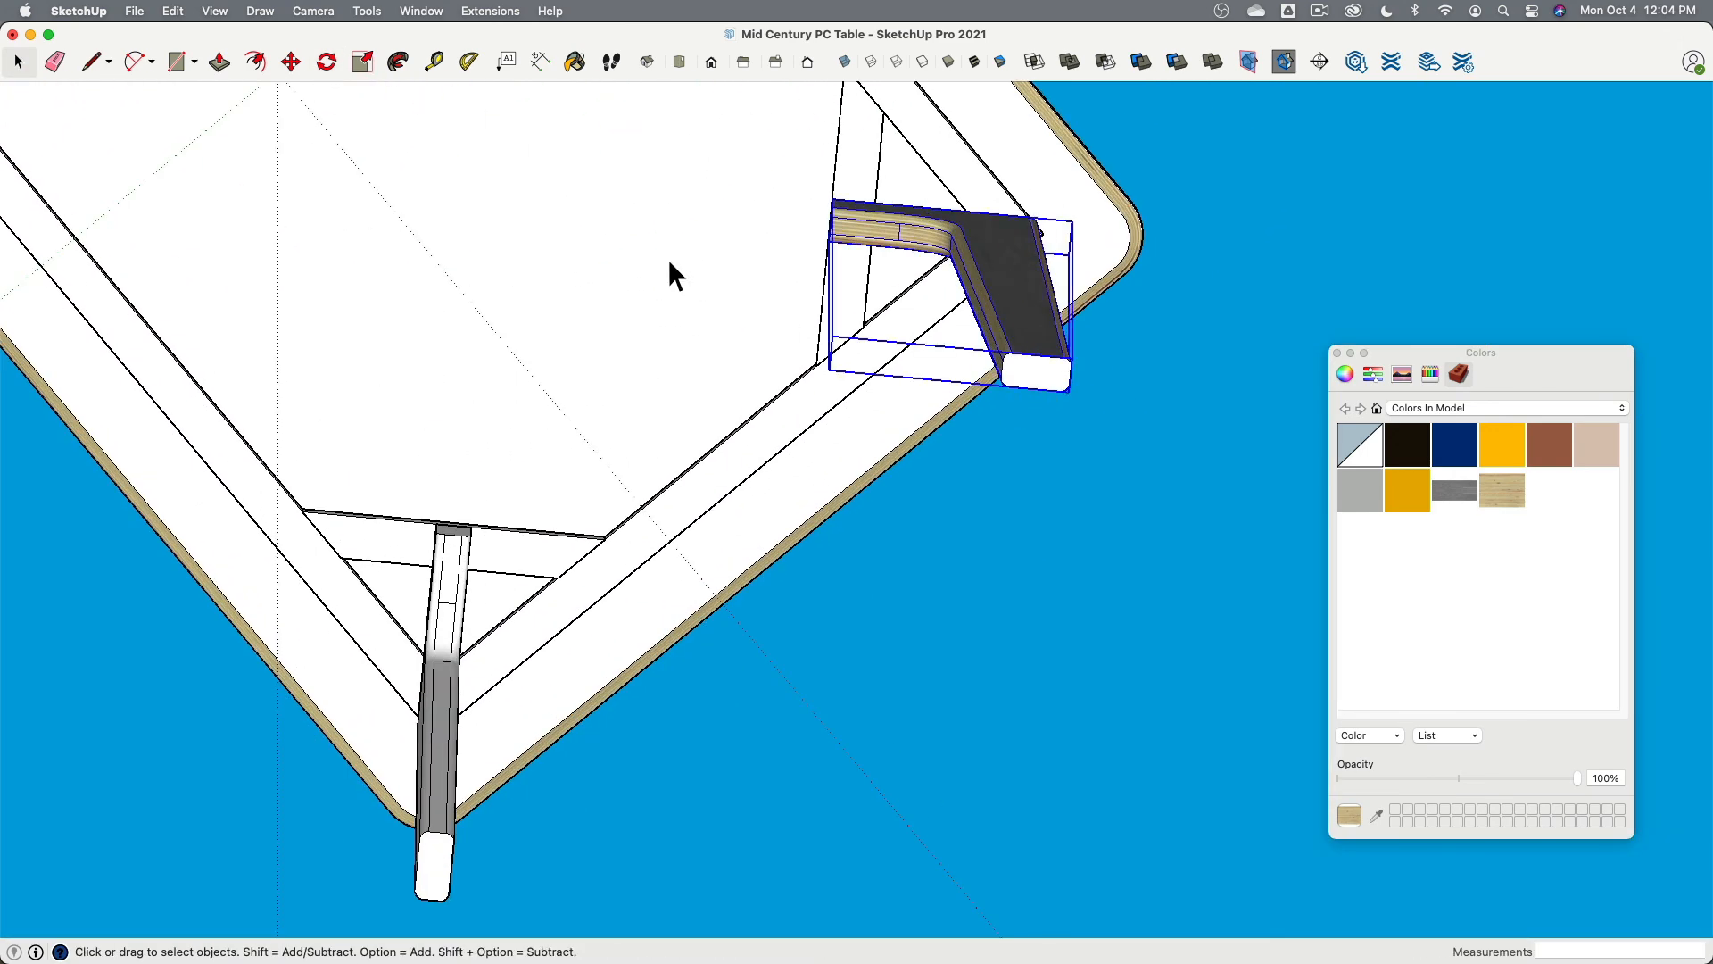
pyautogui.click(294, 59)
pyautogui.scroll(6, 918, 451)
pyautogui.press('alt')
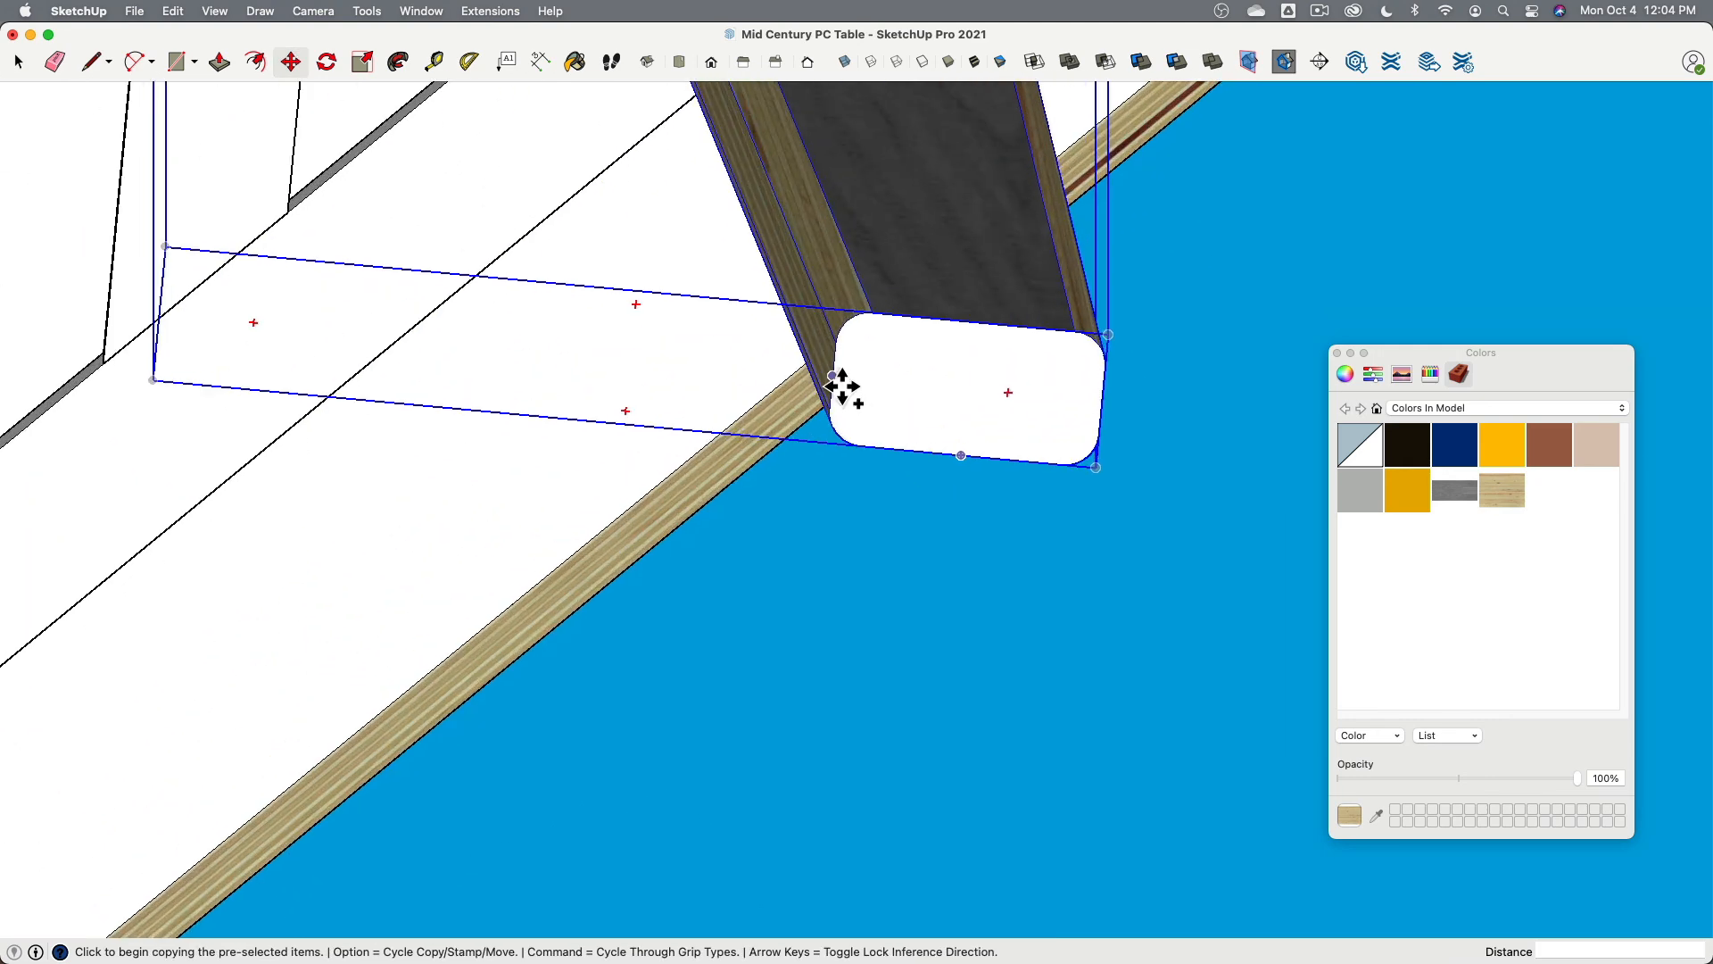
pyautogui.click(850, 394)
pyautogui.scroll(-6, 849, 405)
pyautogui.keyDown('shift'); pyautogui.moveTo(901, 424); pyautogui.dragTo(1132, 260, button='middle'); pyautogui.keyUp('shift')
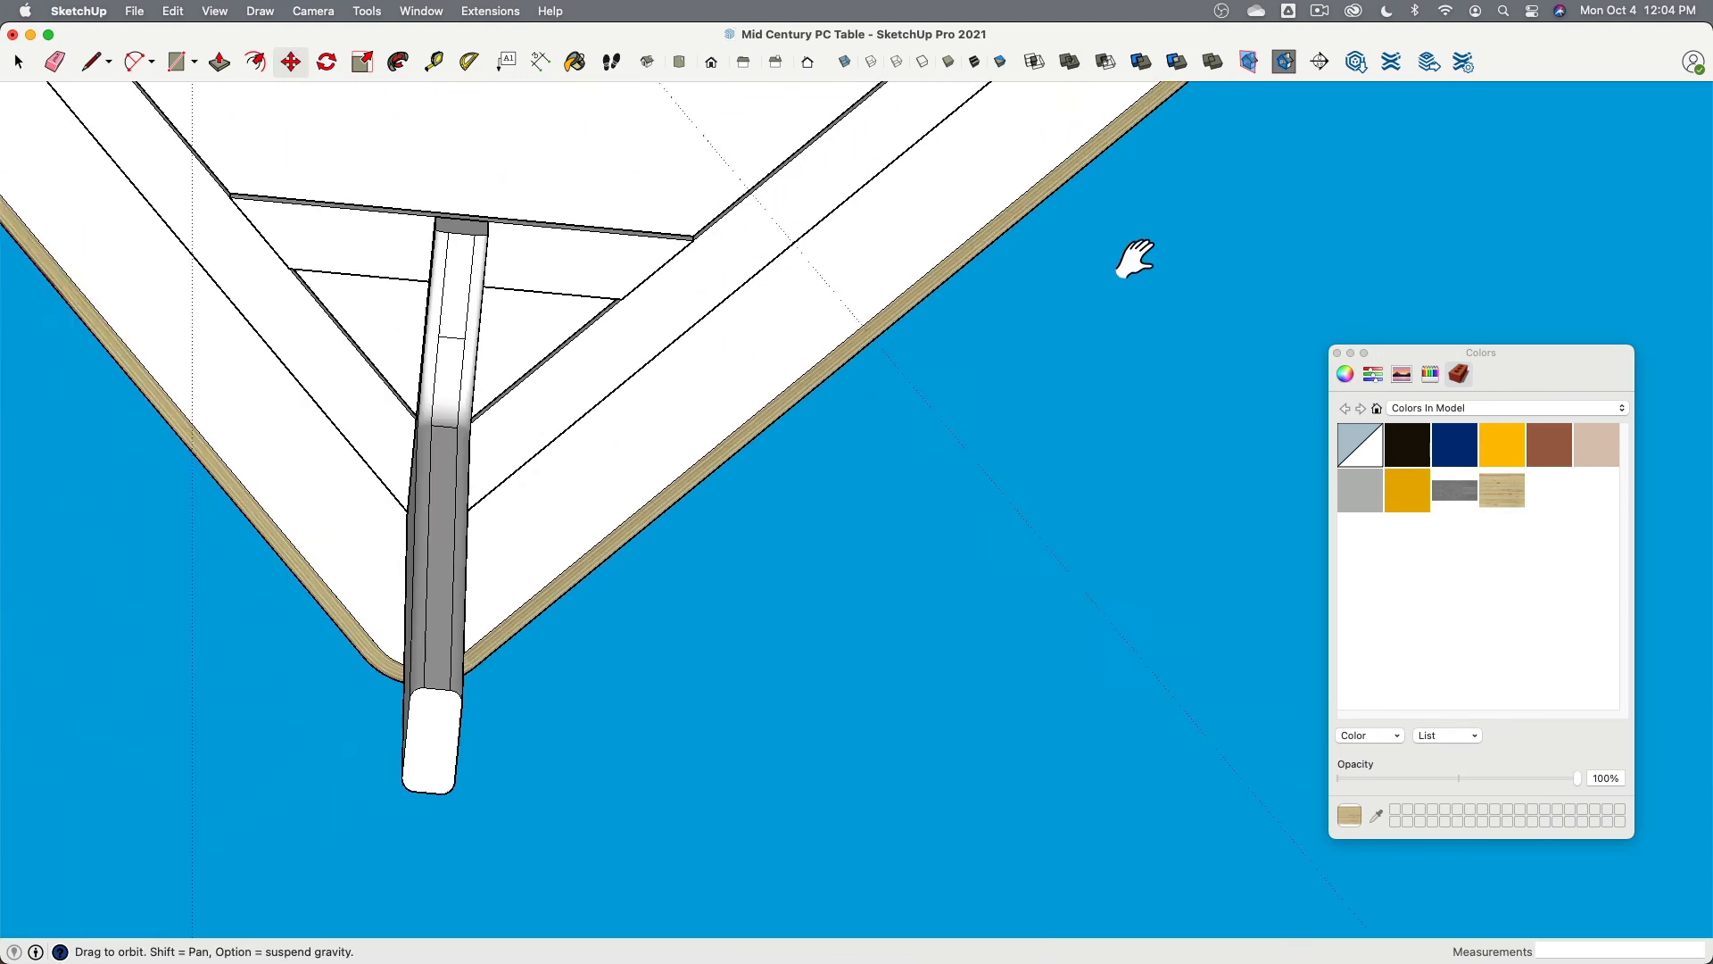
pyautogui.keyDown('shift'); pyautogui.moveTo(746, 569); pyautogui.dragTo(1140, 314, button='middle'); pyautogui.keyUp('shift')
pyautogui.scroll(6, 871, 413)
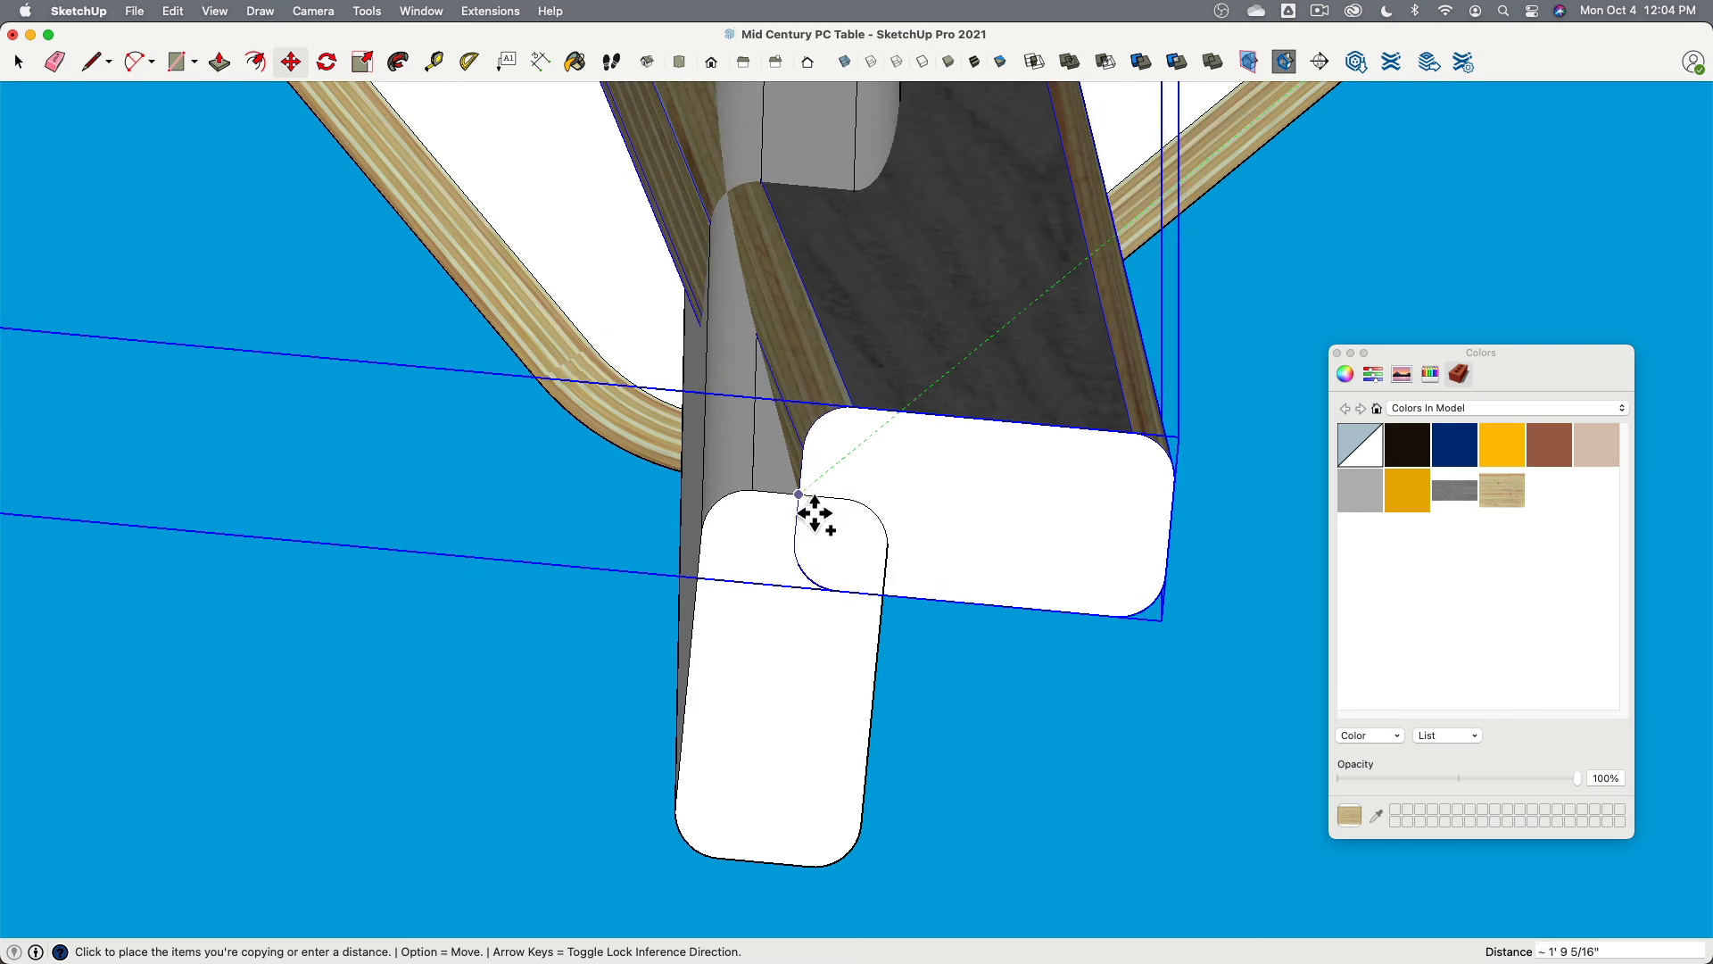
pyautogui.click(812, 496)
# Step: Delete the last white leg, which overlaps the newly placed textured copy
pyautogui.scroll(-3, 256, 248)
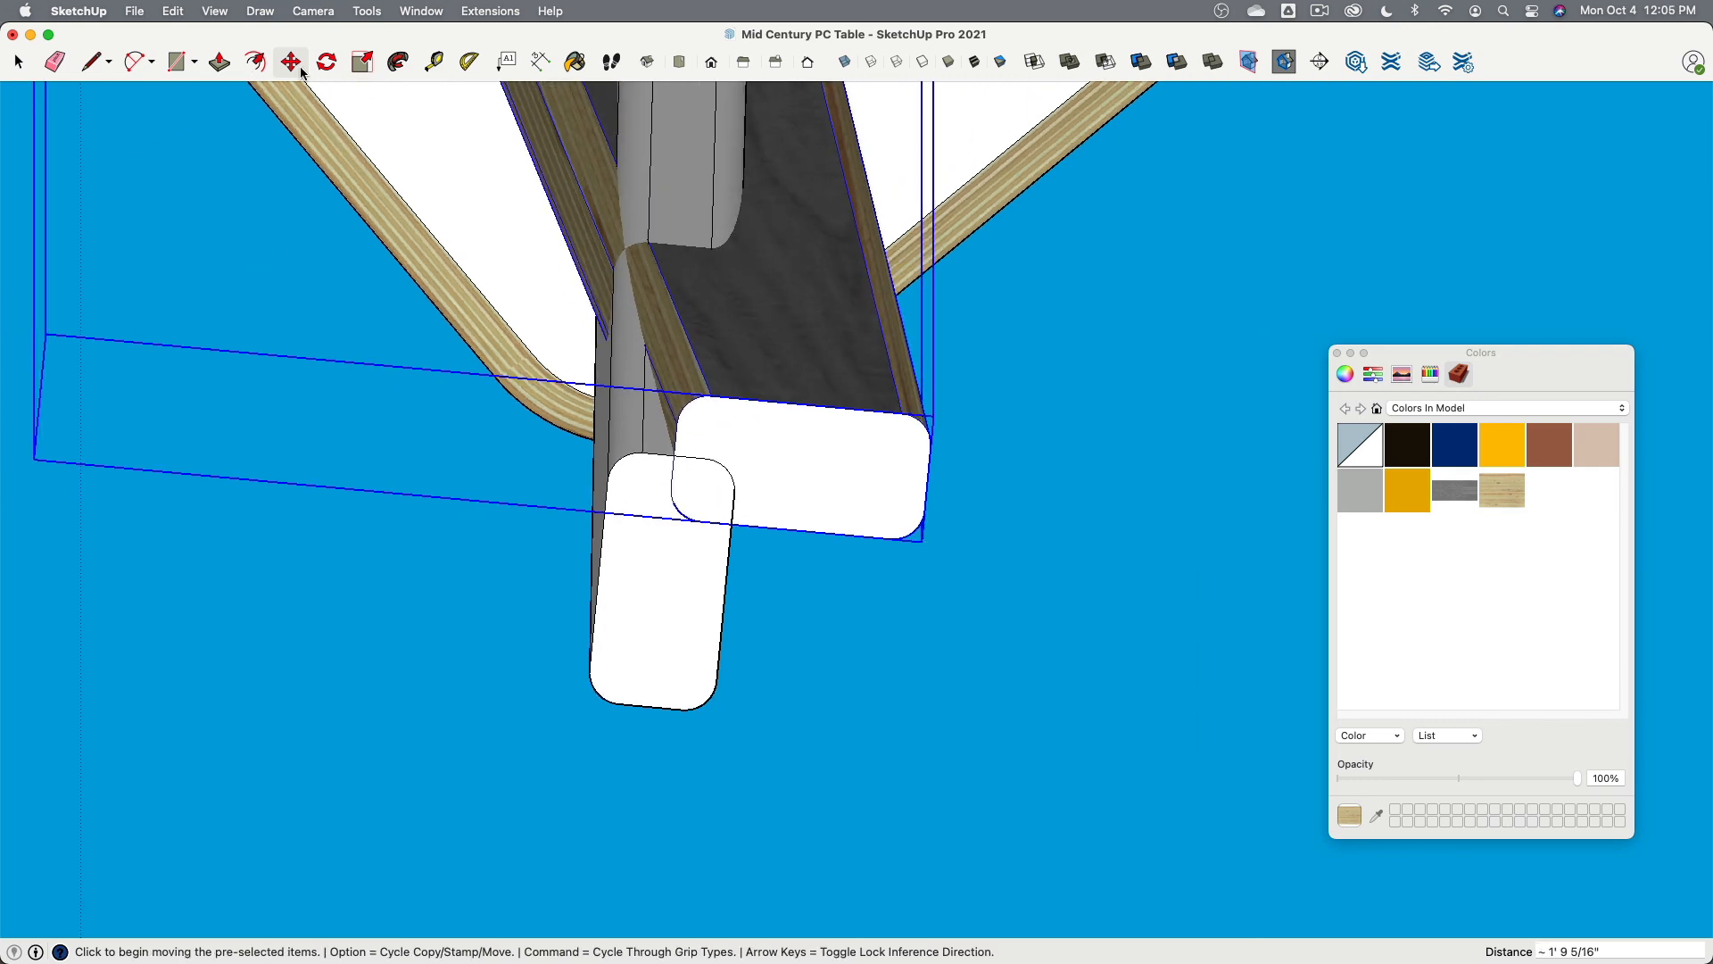
pyautogui.click(18, 62)
pyautogui.click(367, 547)
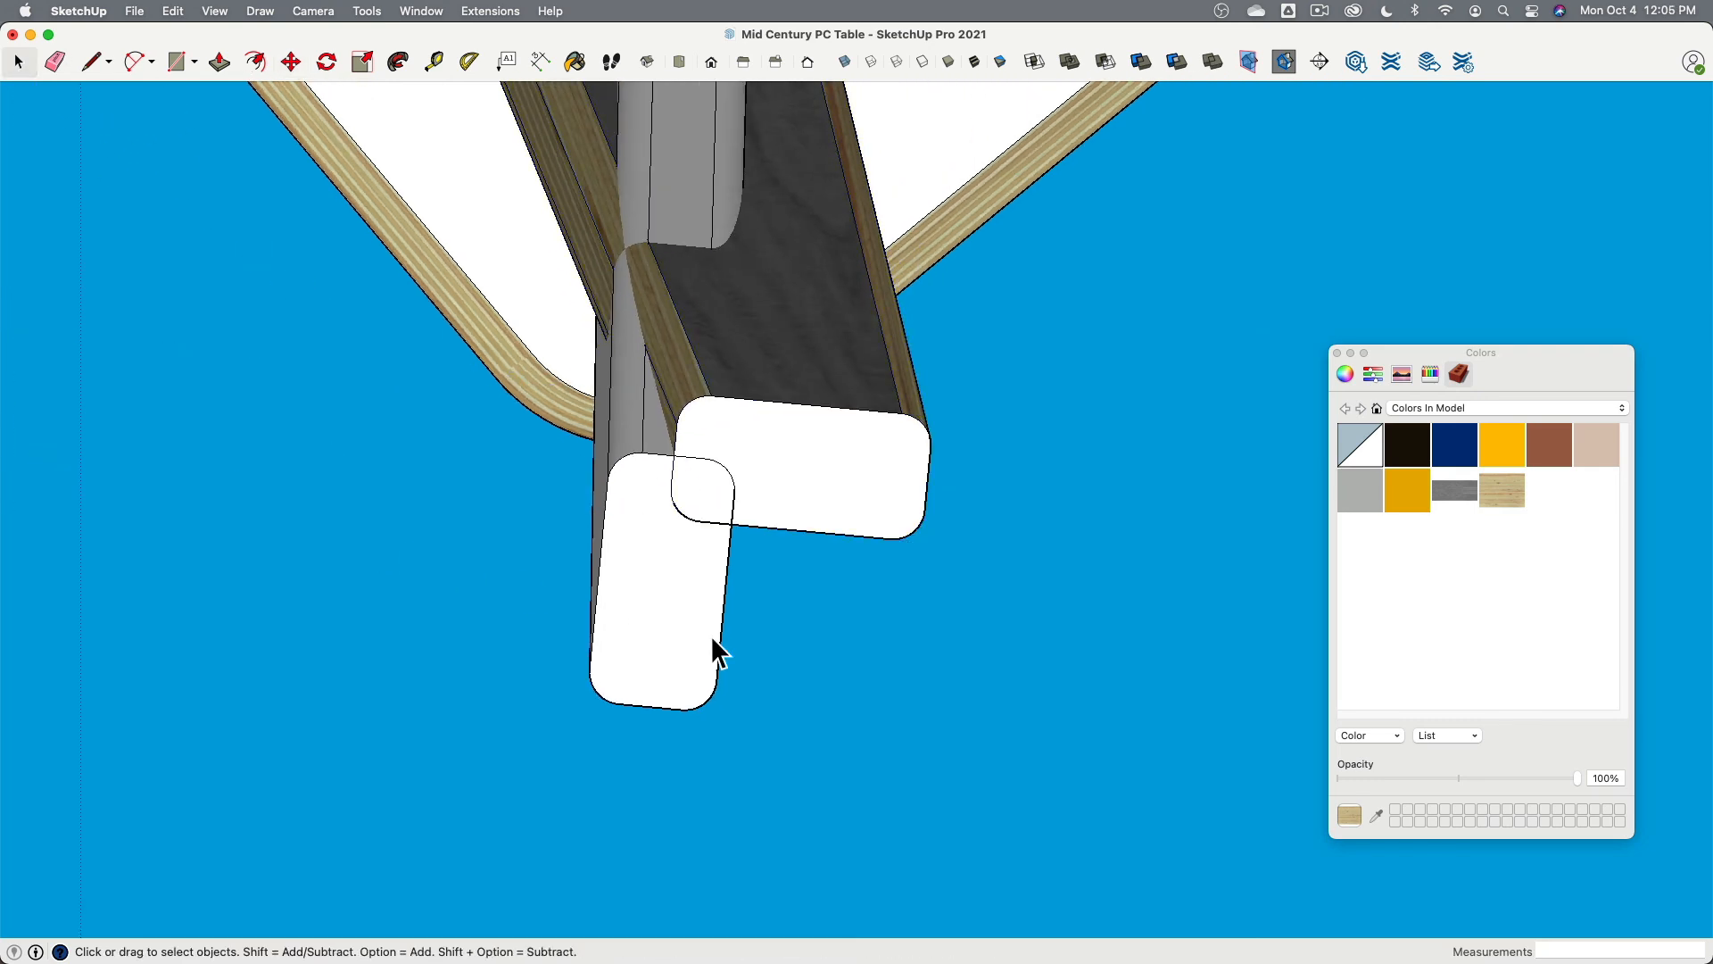
pyautogui.click(692, 629)
pyautogui.press('Delete')
# Step: Rotate the last leg copy 90 degrees about its foot's inner-edge midpoint into the deleted white leg's orientation
pyautogui.click(373, 205)
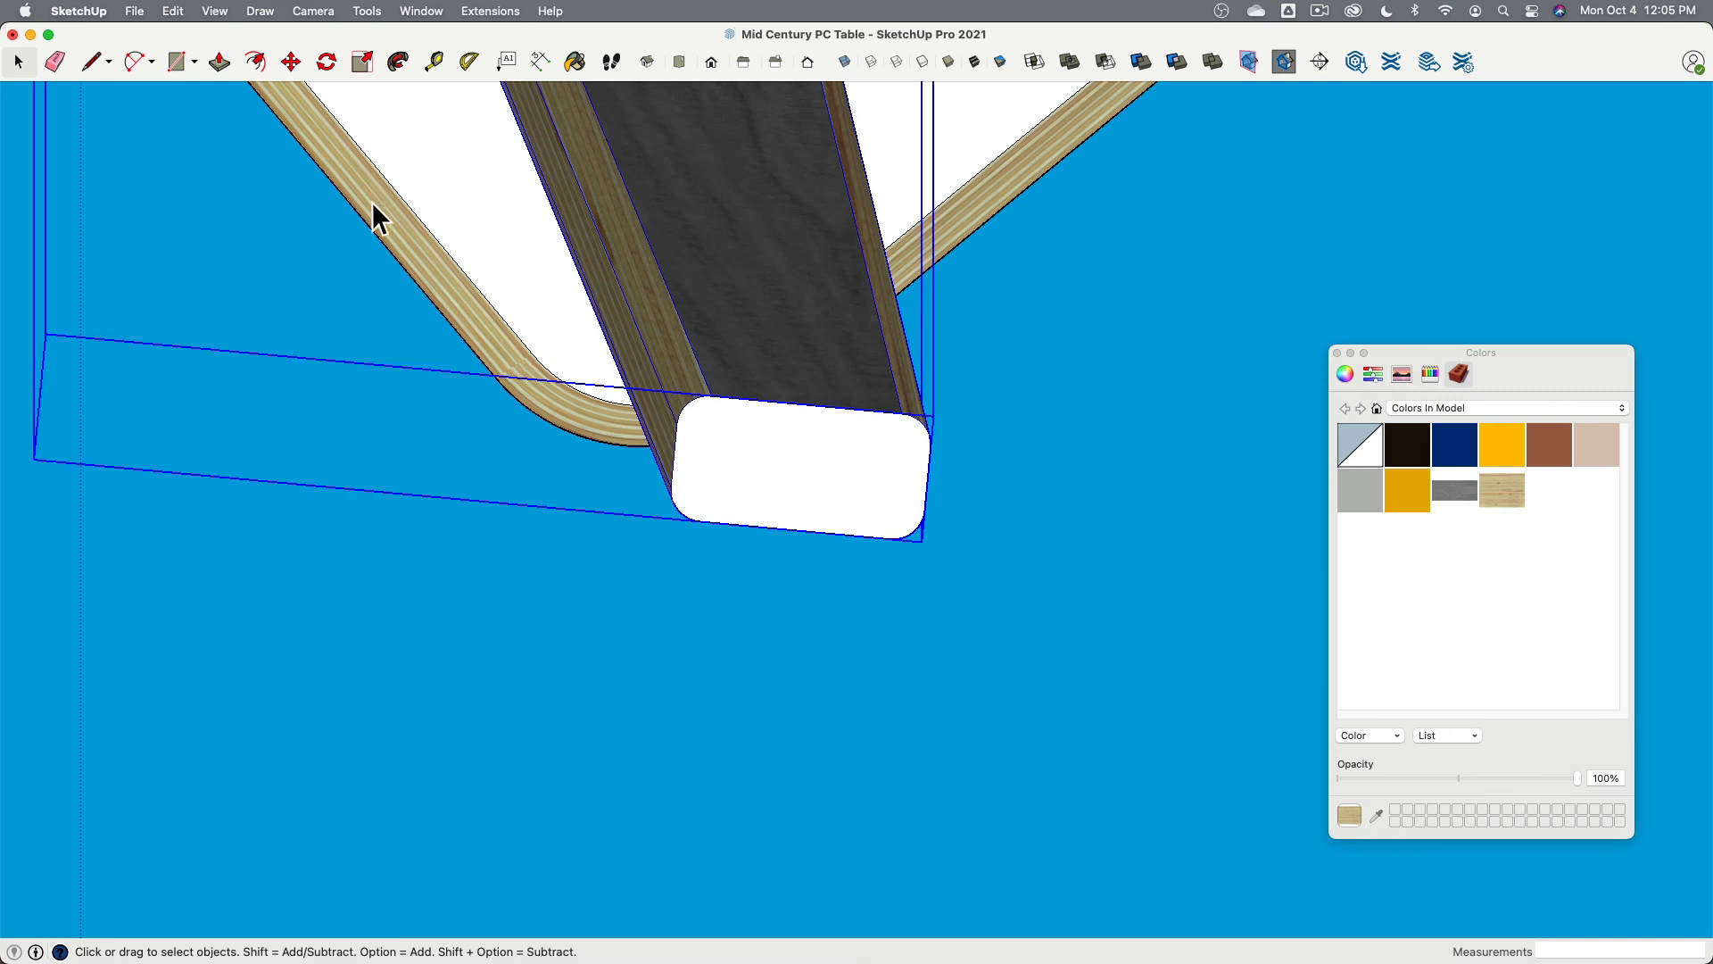
pyautogui.click(327, 62)
pyautogui.click(674, 455)
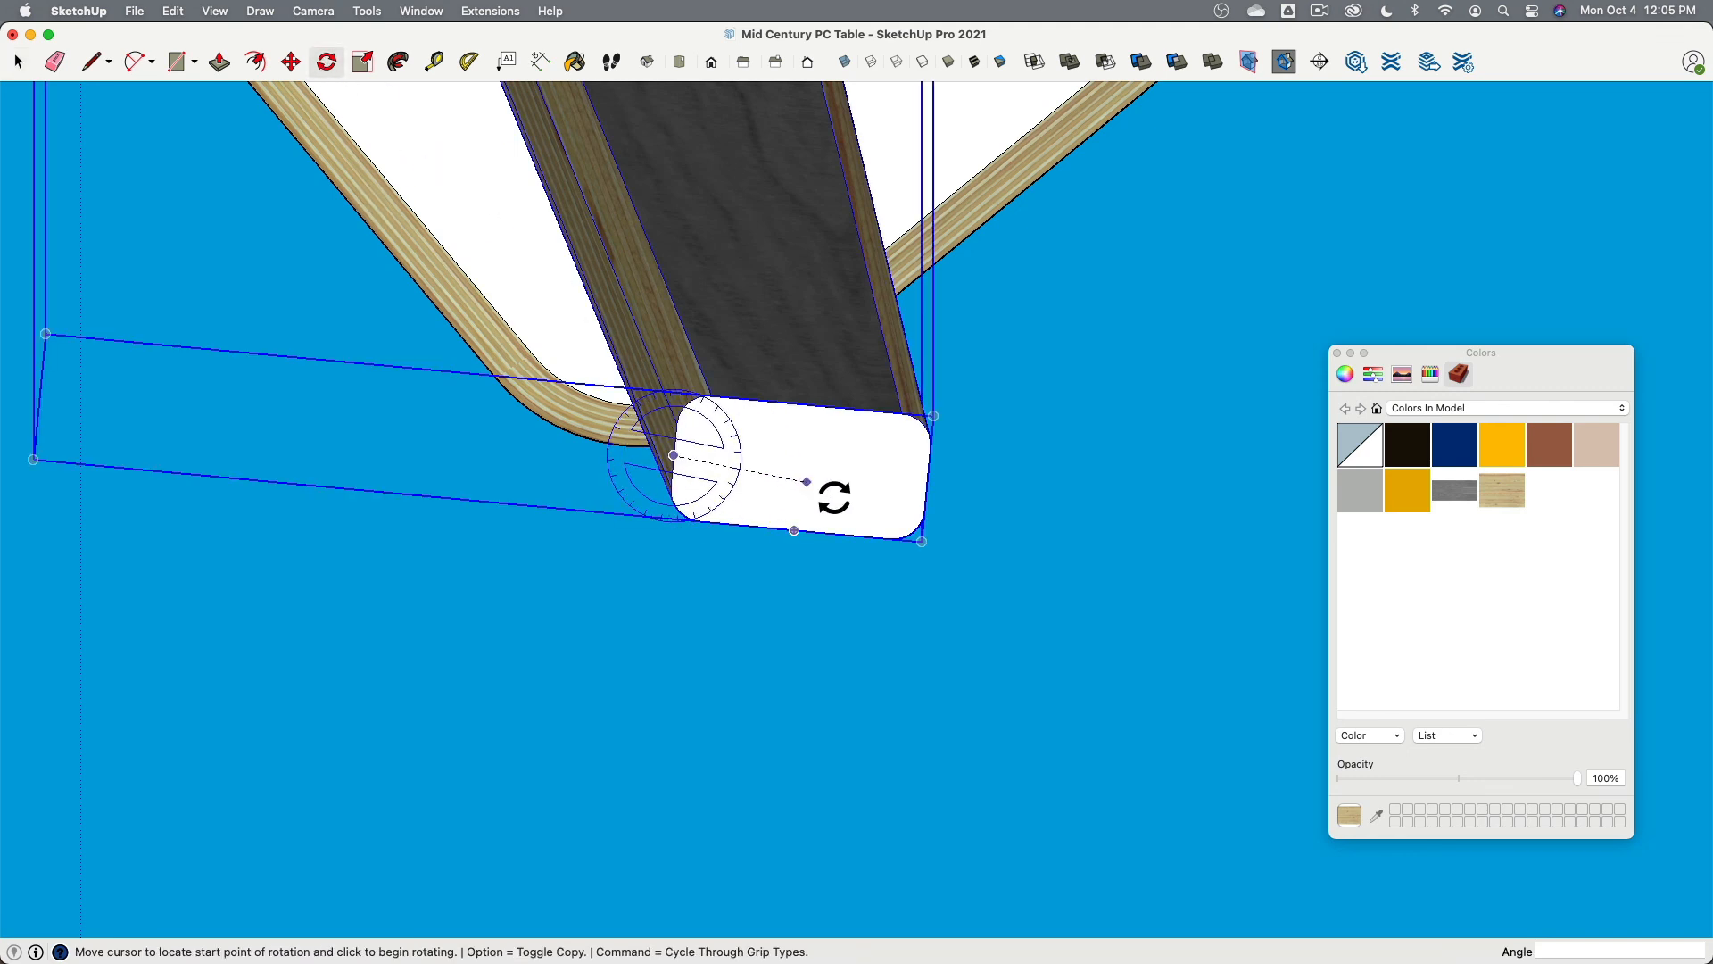
pyautogui.click(895, 477)
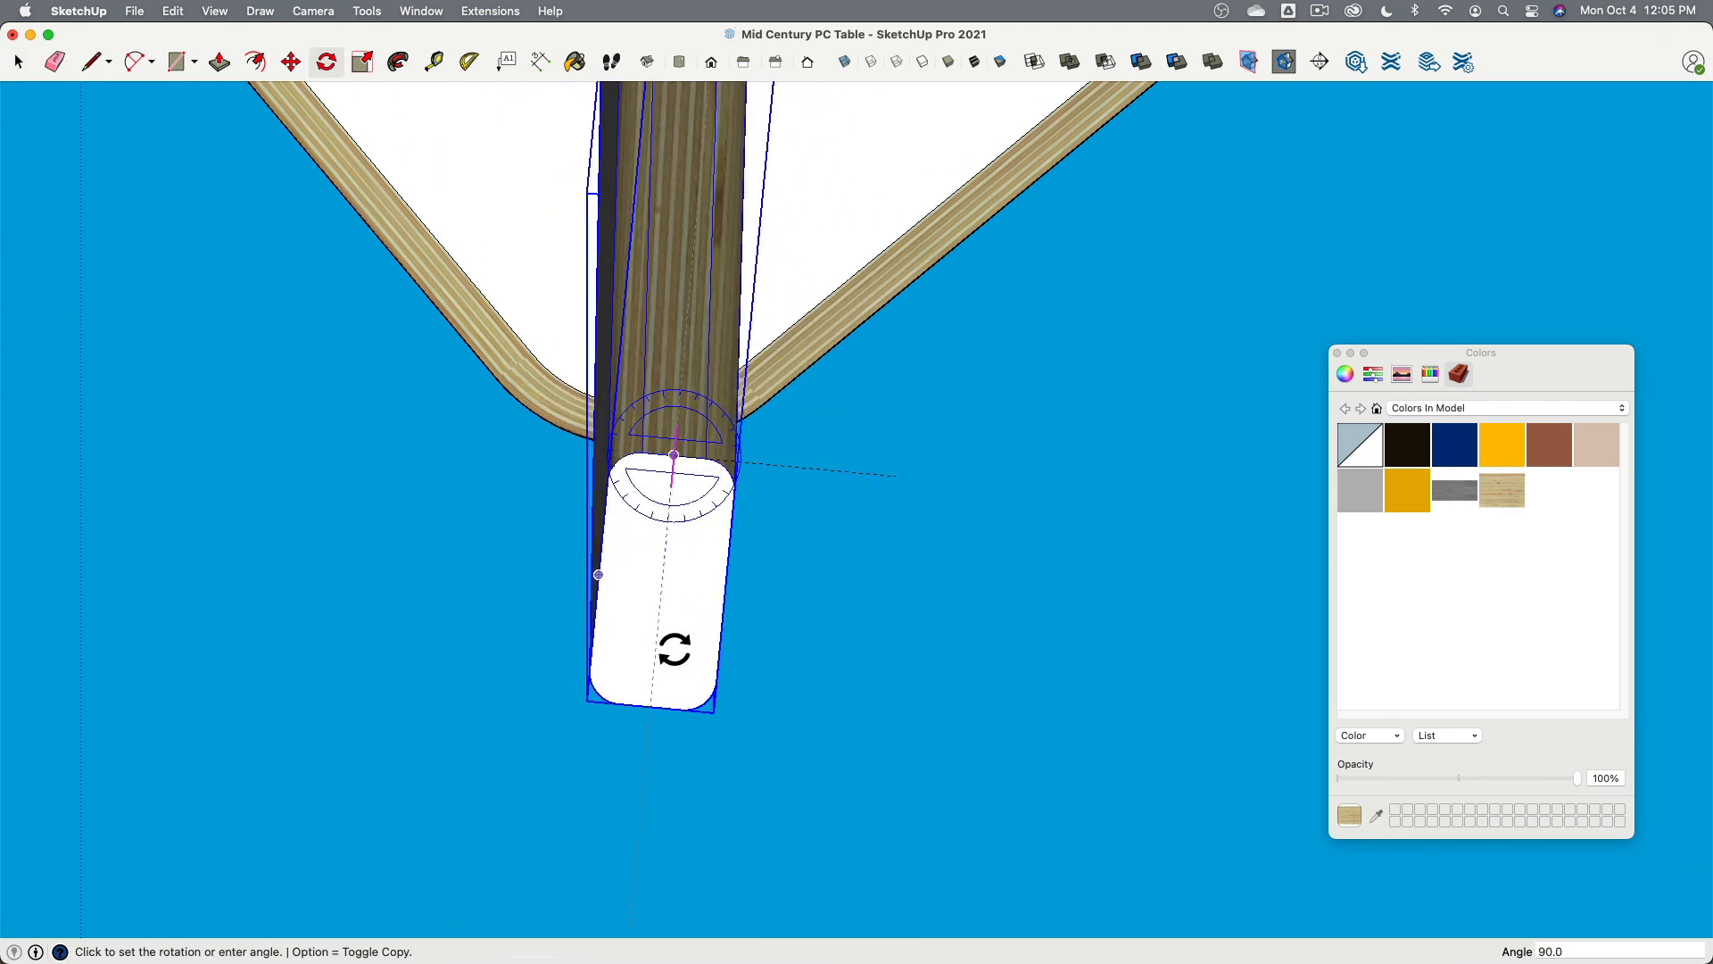
pyautogui.click(659, 632)
pyautogui.scroll(-10, 659, 629)
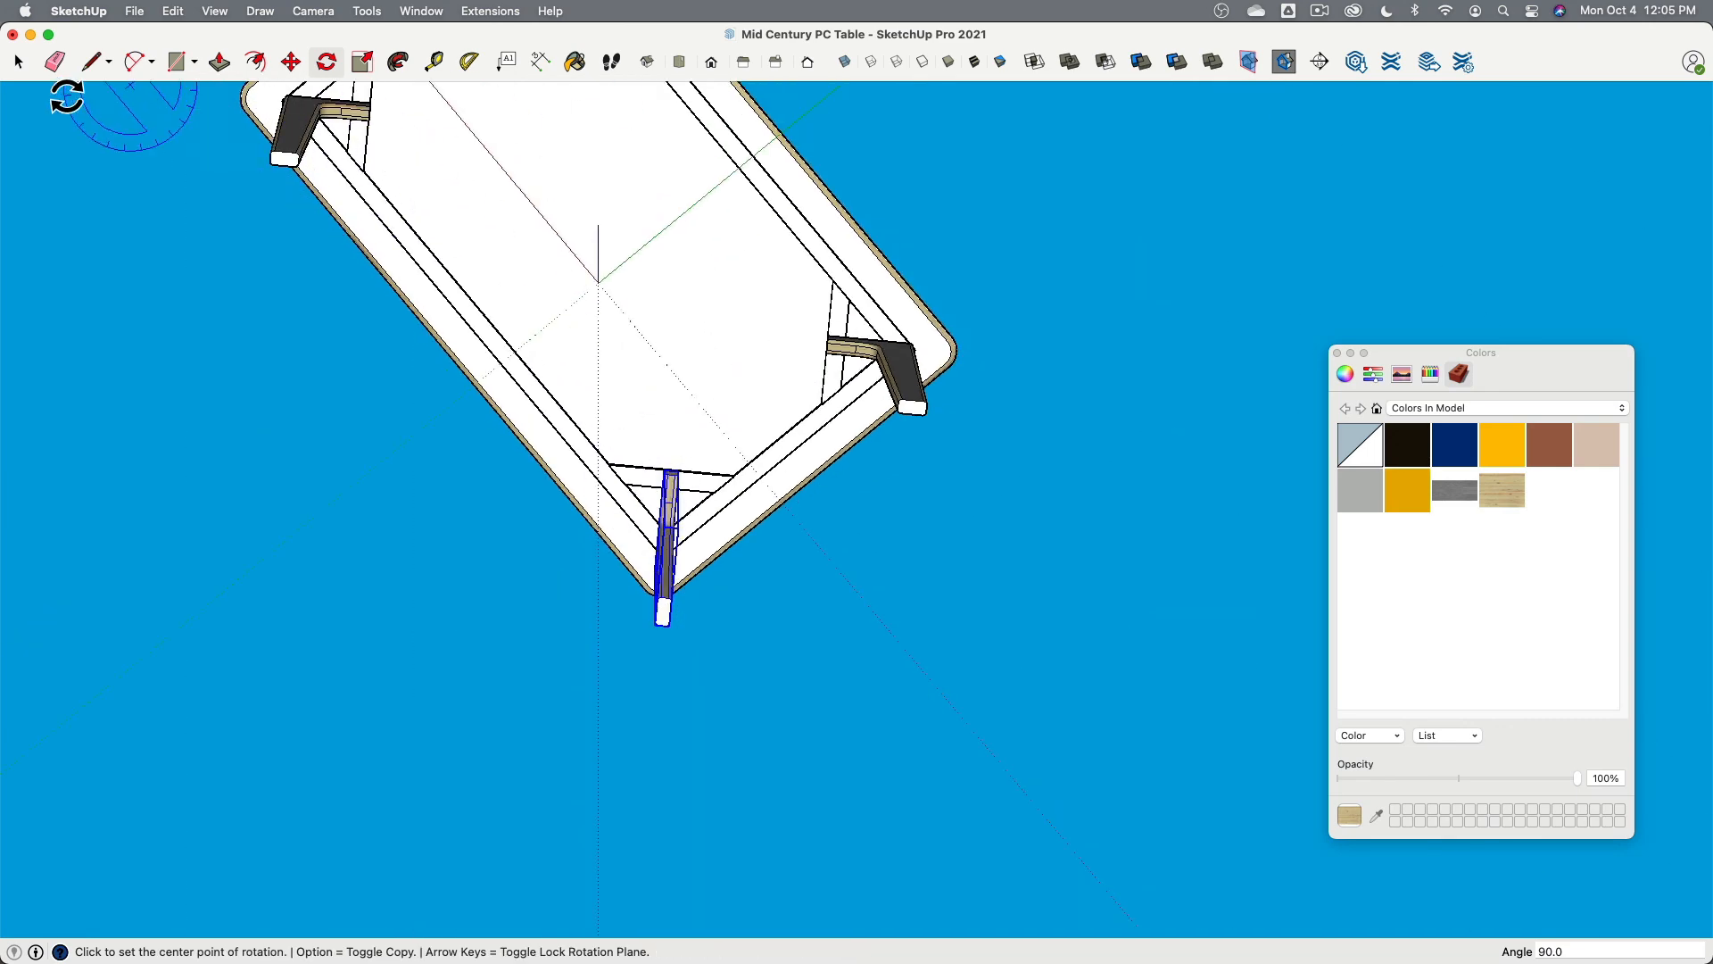
pyautogui.click(18, 63)
pyautogui.click(384, 305)
pyautogui.moveTo(615, 472); pyautogui.dragTo(636, 711, button='middle')
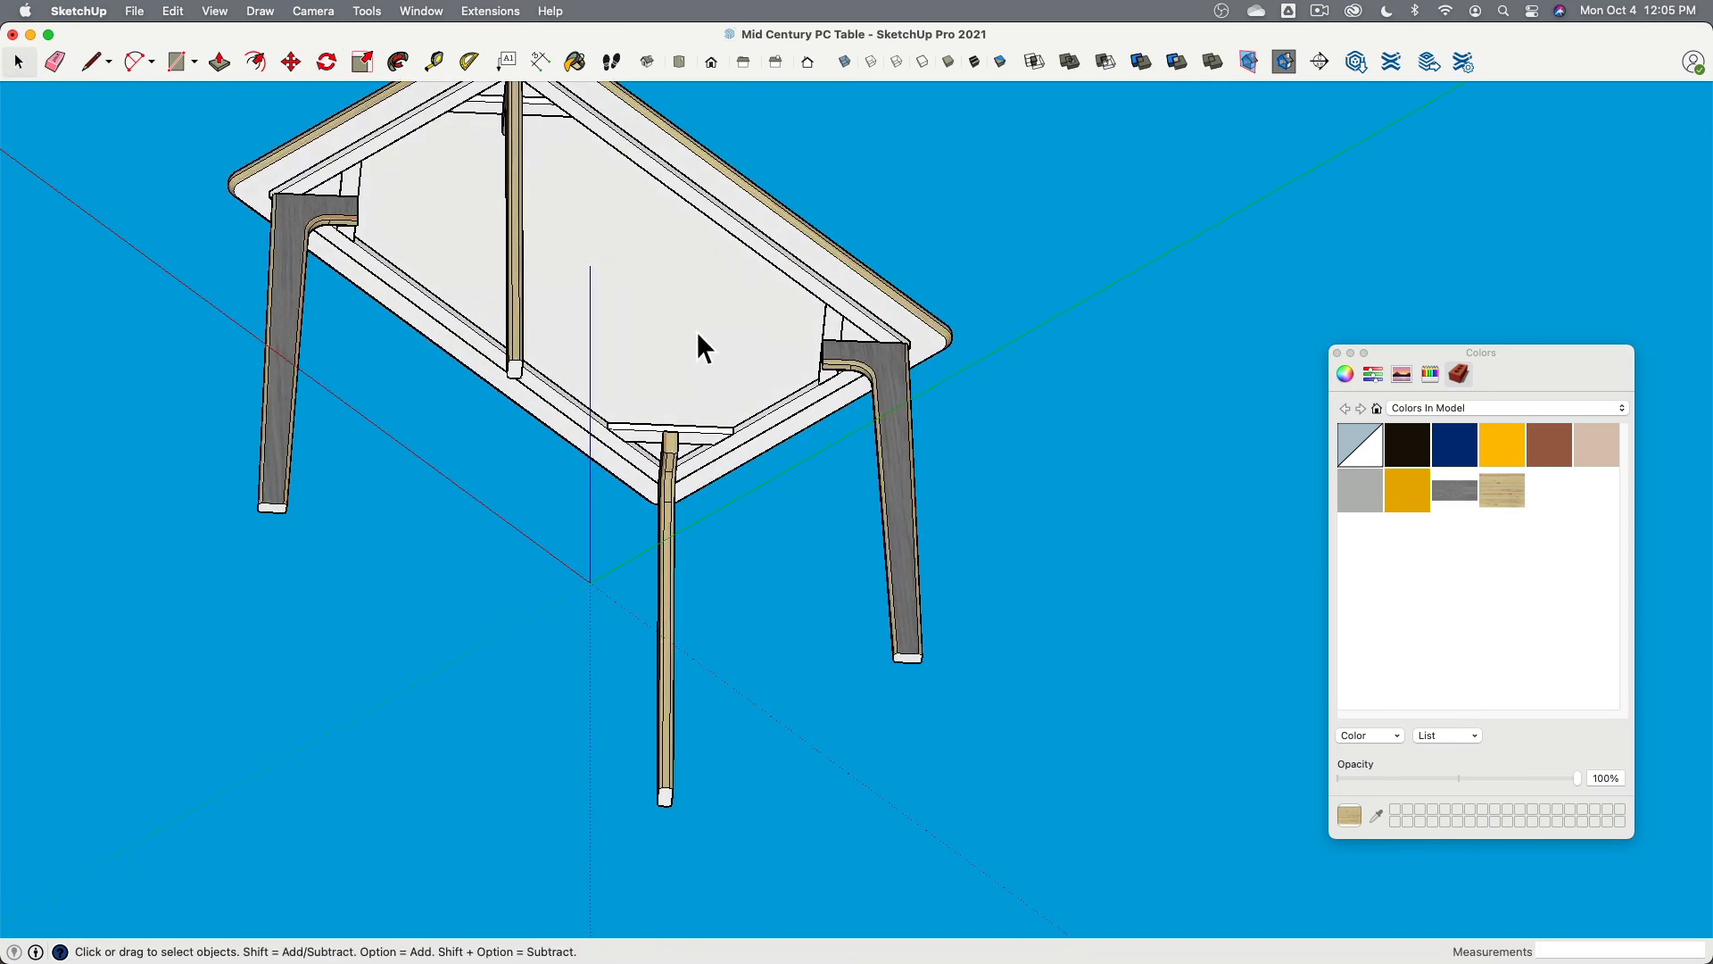
pyautogui.moveTo(697, 335); pyautogui.dragTo(628, 139, button='middle')
pyautogui.moveTo(613, 526); pyautogui.dragTo(598, 664, button='middle')
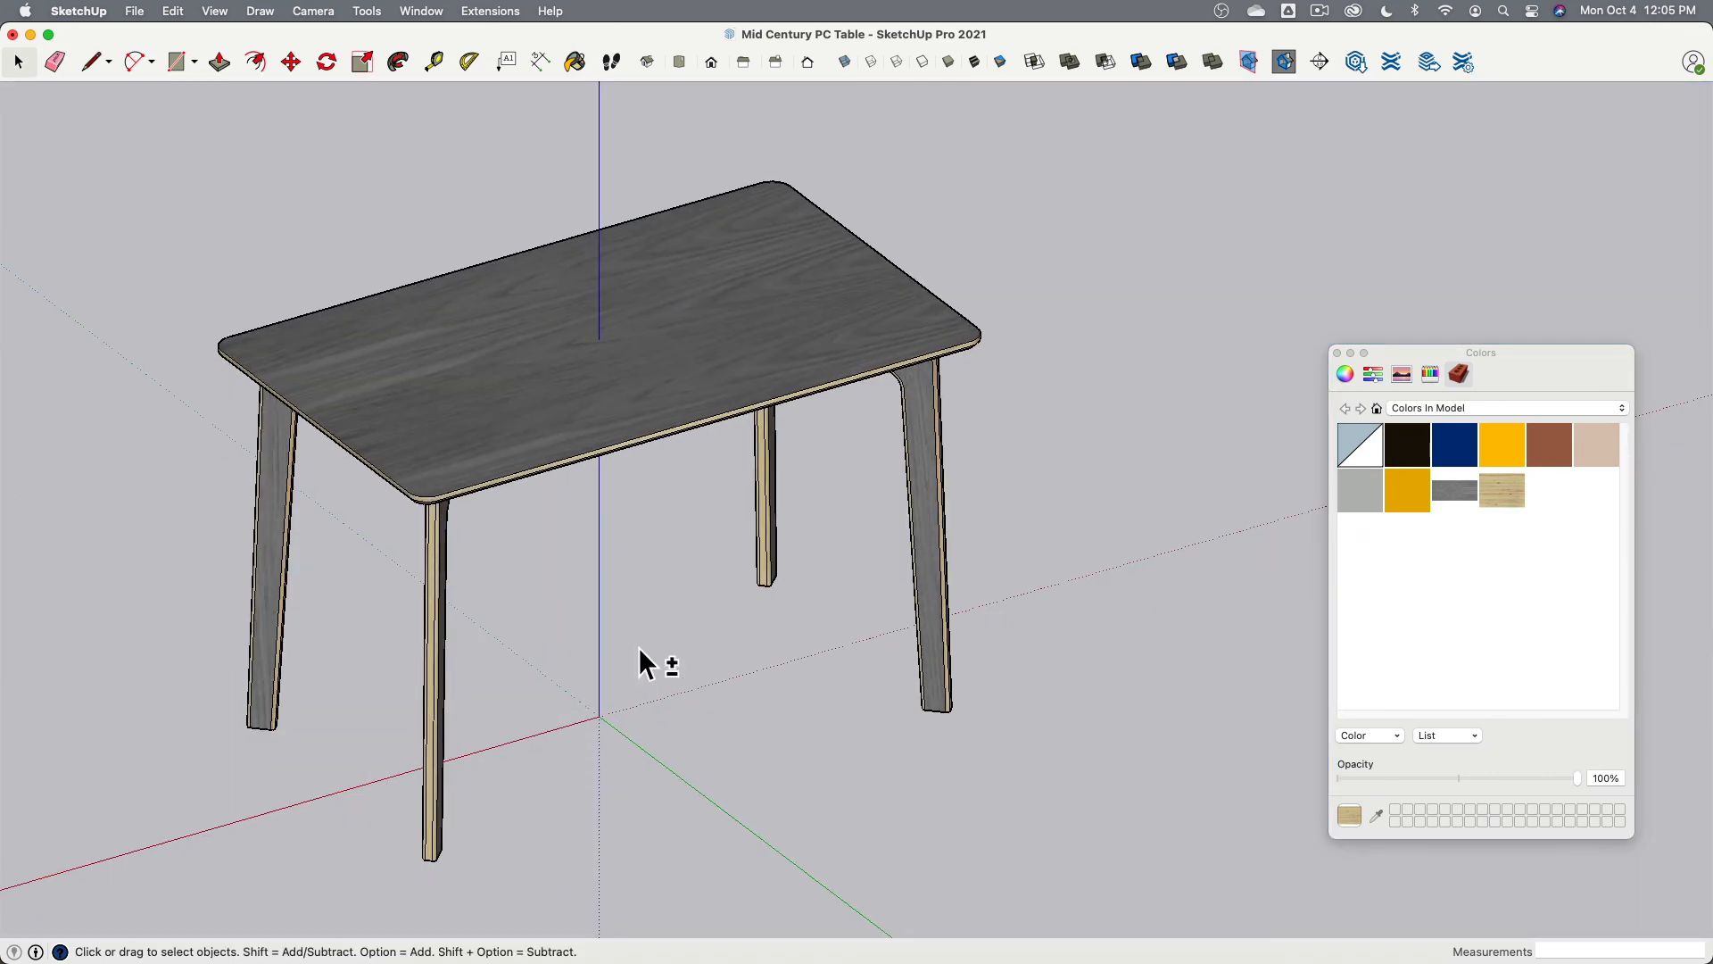